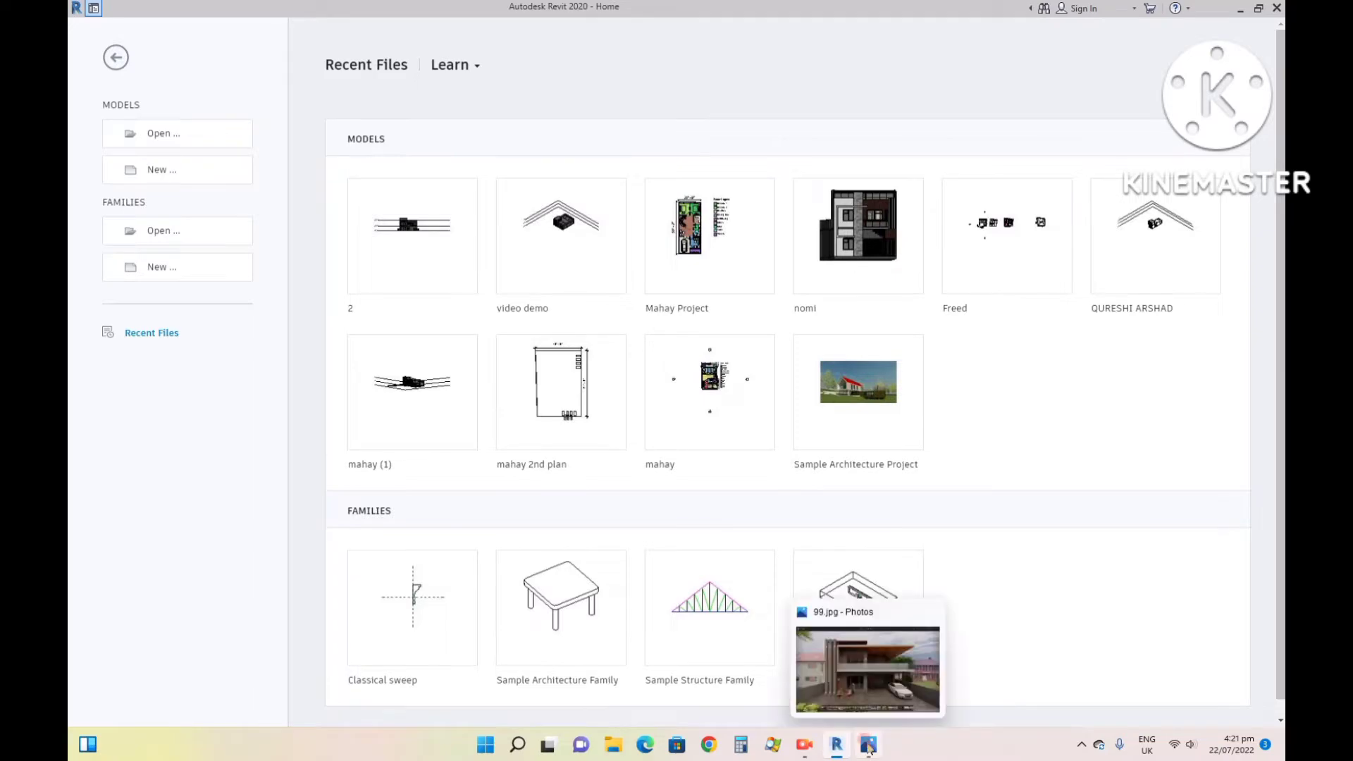
- Look over the house reference image 99.jpg, and create a new Revit project from the Architectural Template
{"action": "left_click", "coordinate": [868, 748]}
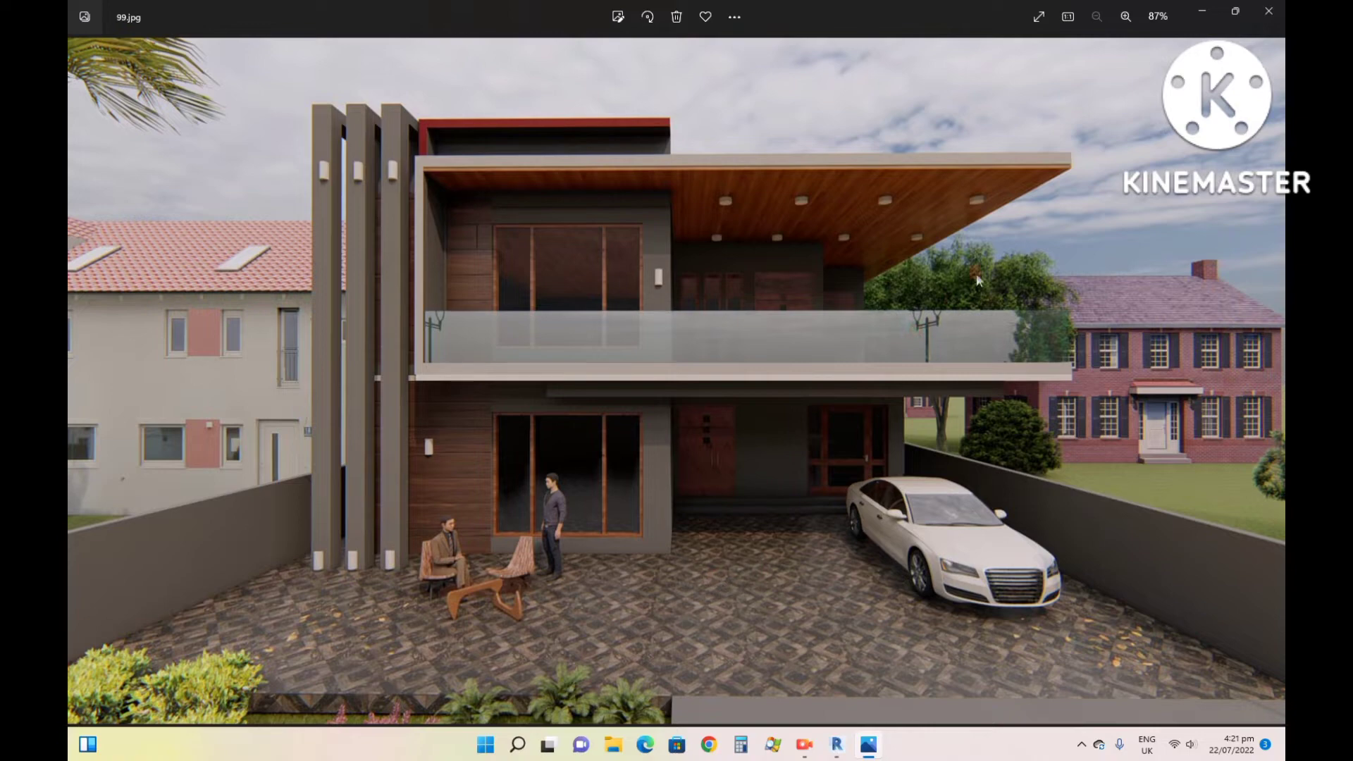
{"action": "left_click", "coordinate": [1206, 10]}
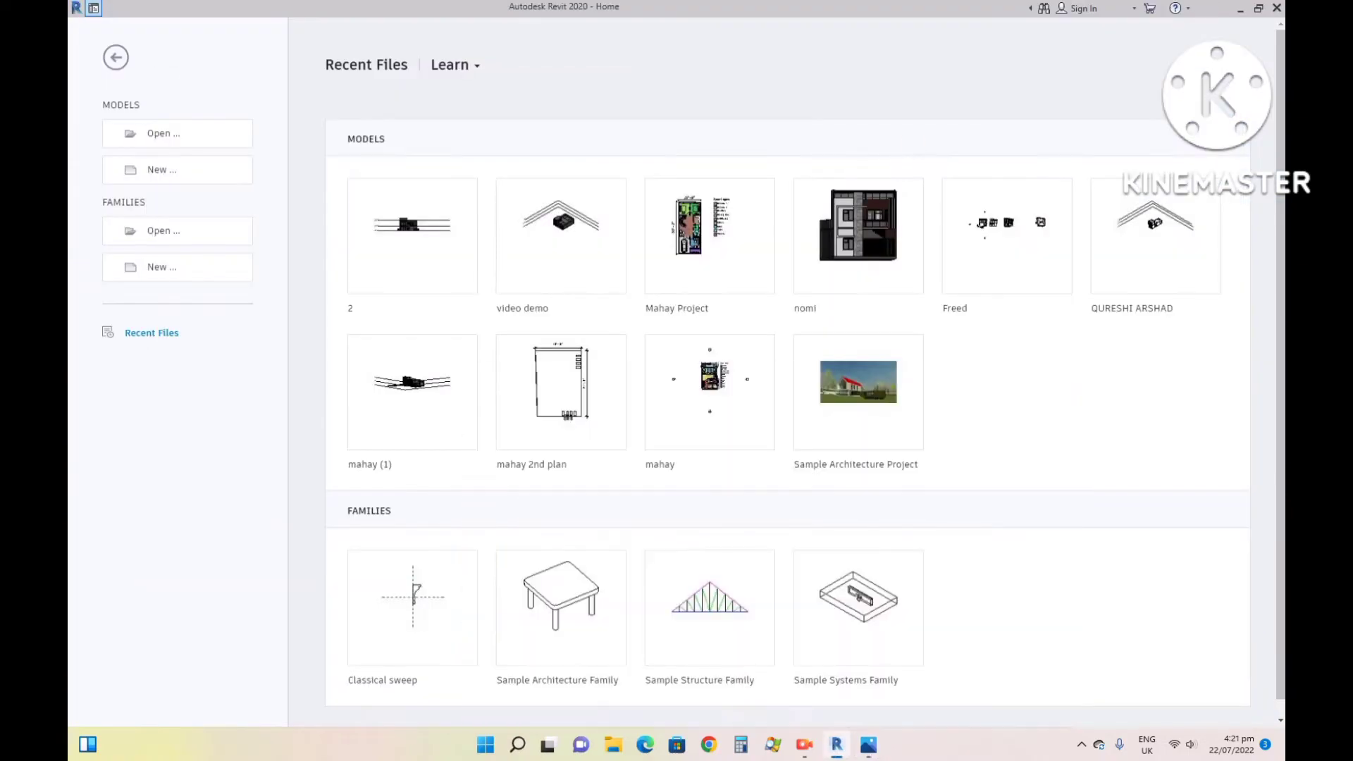
{"action": "left_click", "coordinate": [173, 175]}
{"action": "left_click", "coordinate": [625, 342]}
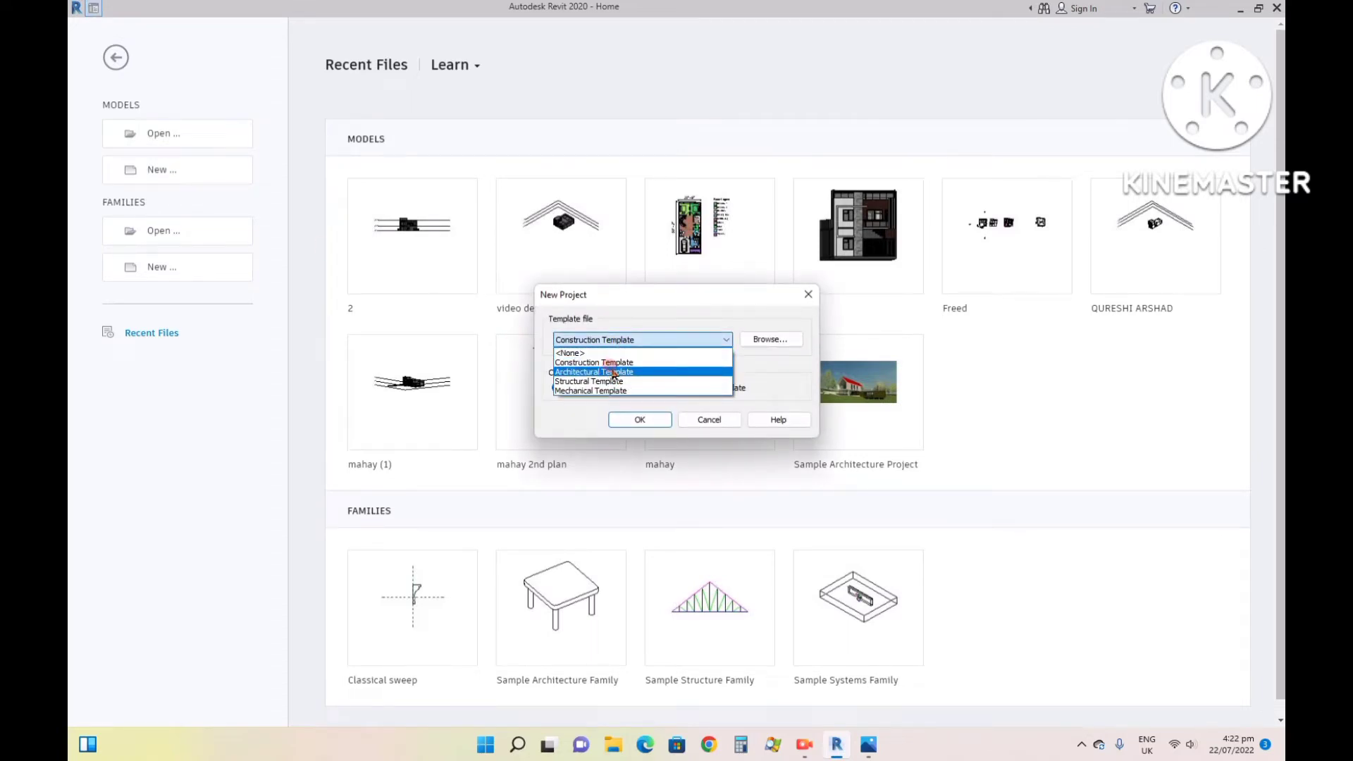
{"action": "left_click", "coordinate": [614, 372]}
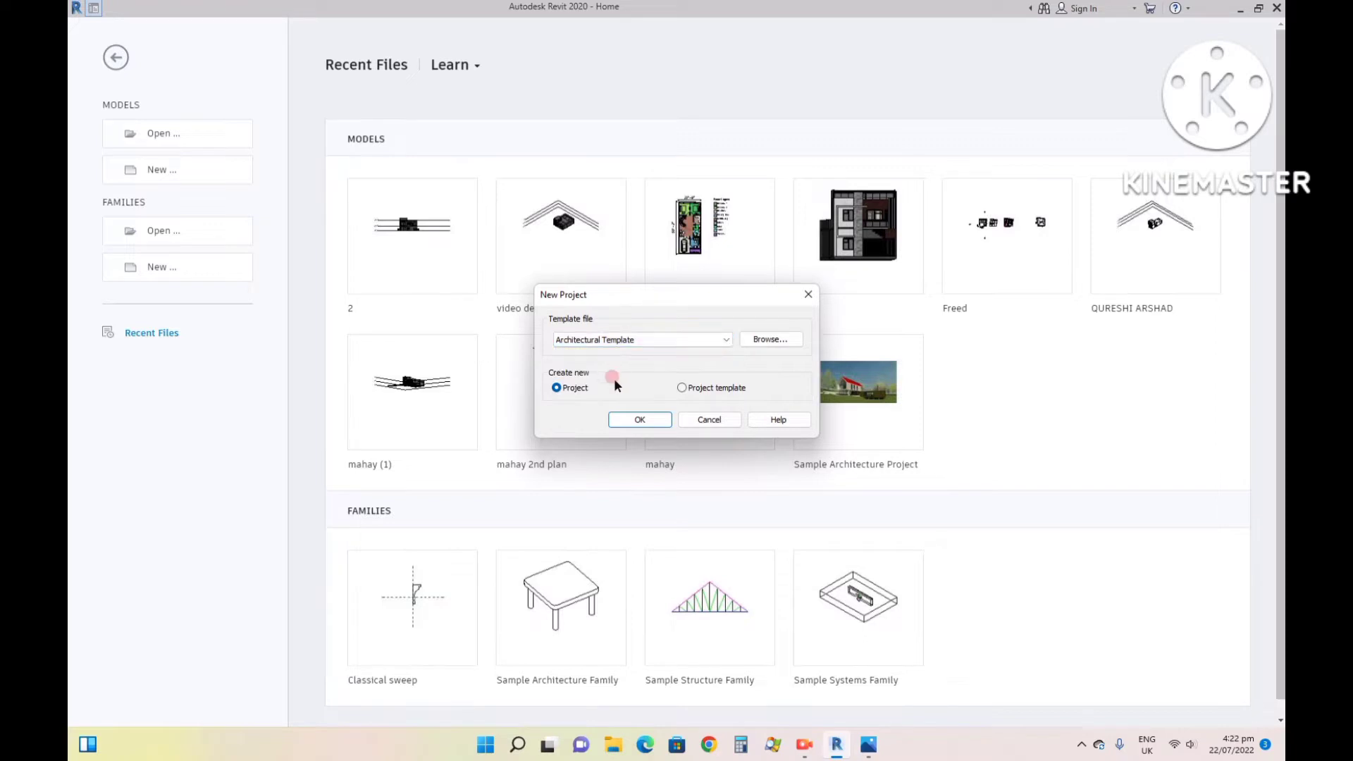
{"action": "left_click", "coordinate": [622, 419]}
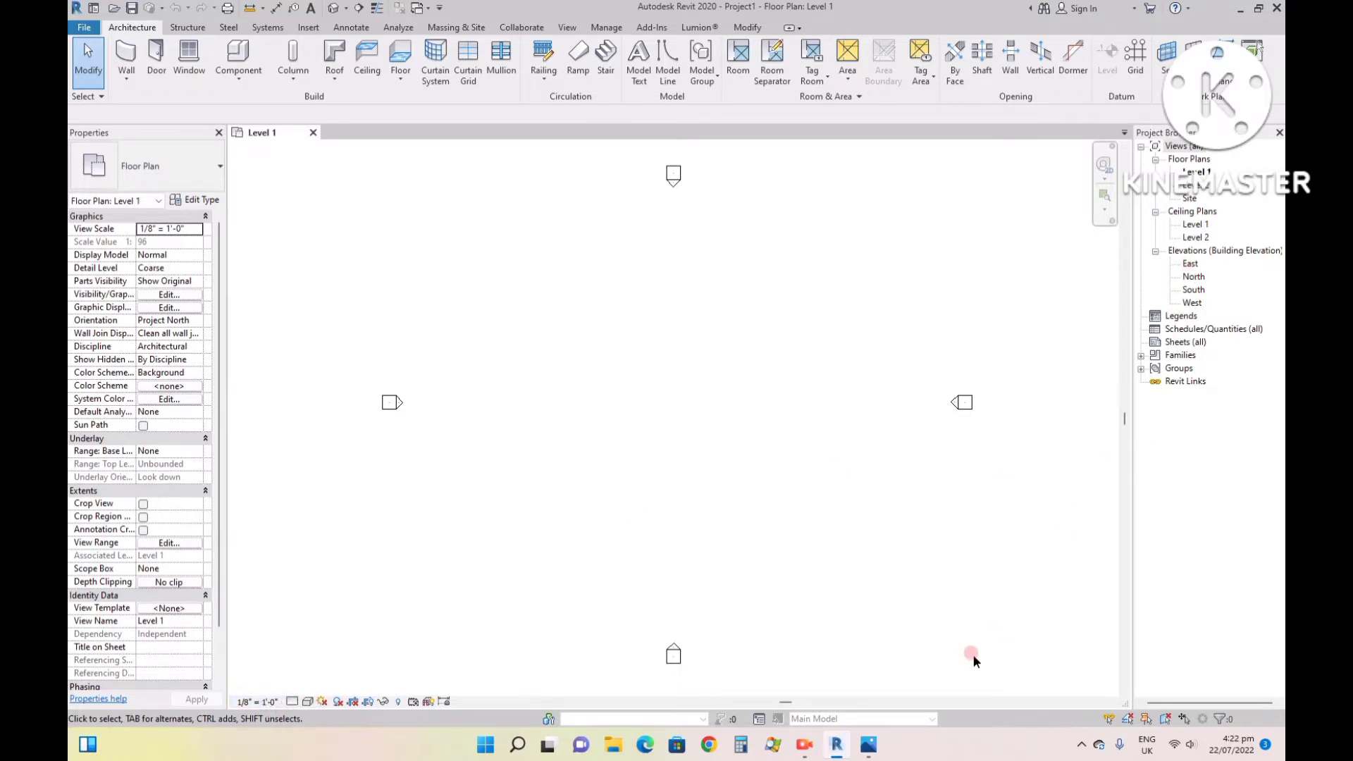
- Check the house reference image again in Photos, and open the East elevation in Revit
{"action": "left_click", "coordinate": [868, 745]}
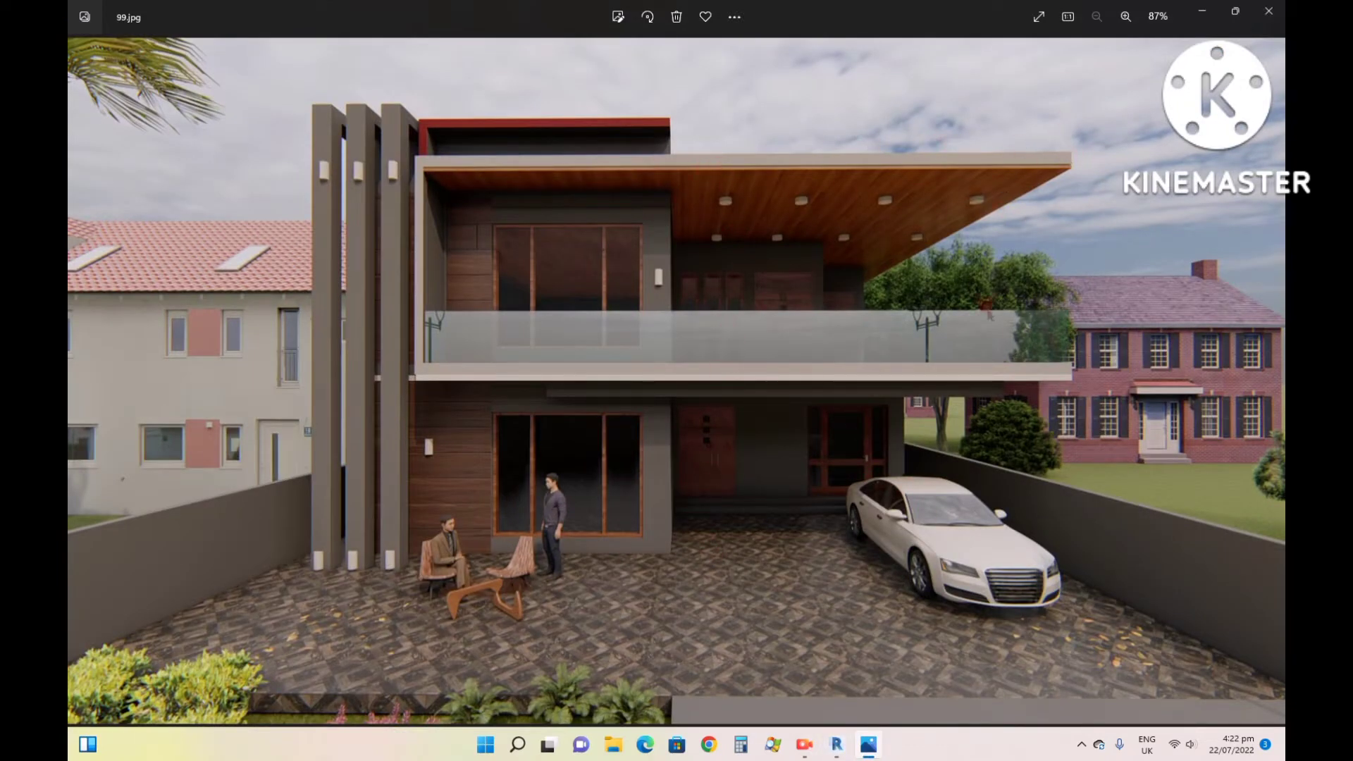
{"action": "left_click", "coordinate": [1207, 10]}
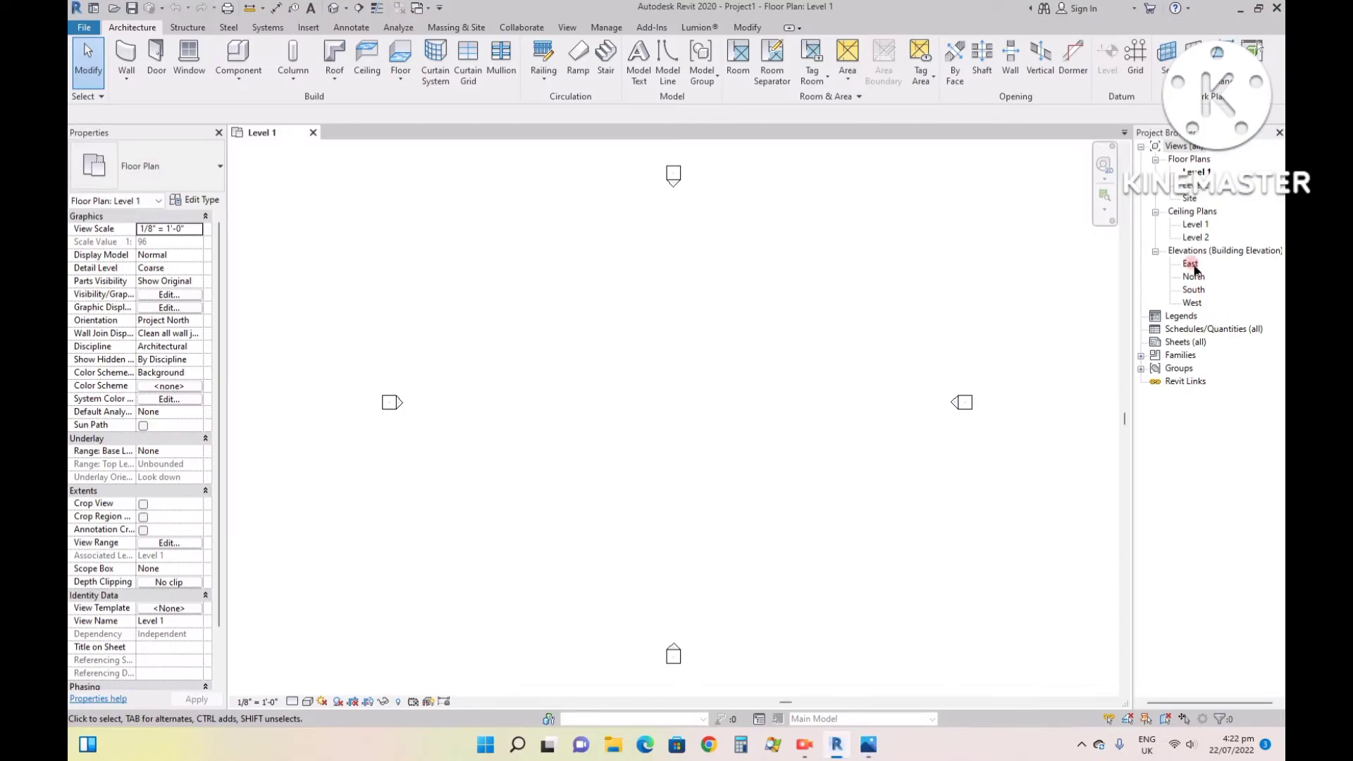
{"action": "double_click", "coordinate": [1191, 264]}
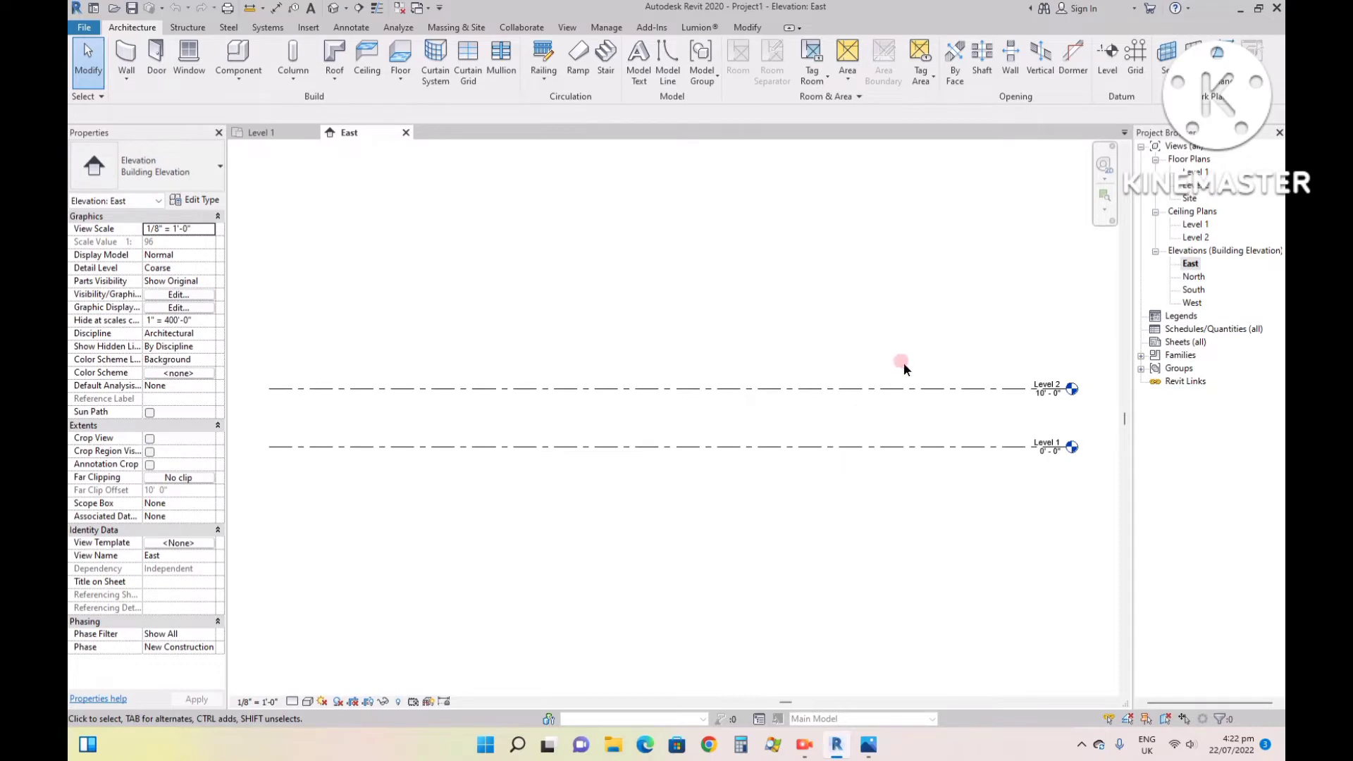
- Rename Level 1 in the East elevation as "01 G.L"
{"action": "scroll", "coordinate": [1060, 417], "scroll_direction": "up", "scroll_amount": 2}
{"action": "left_click", "coordinate": [1044, 471]}
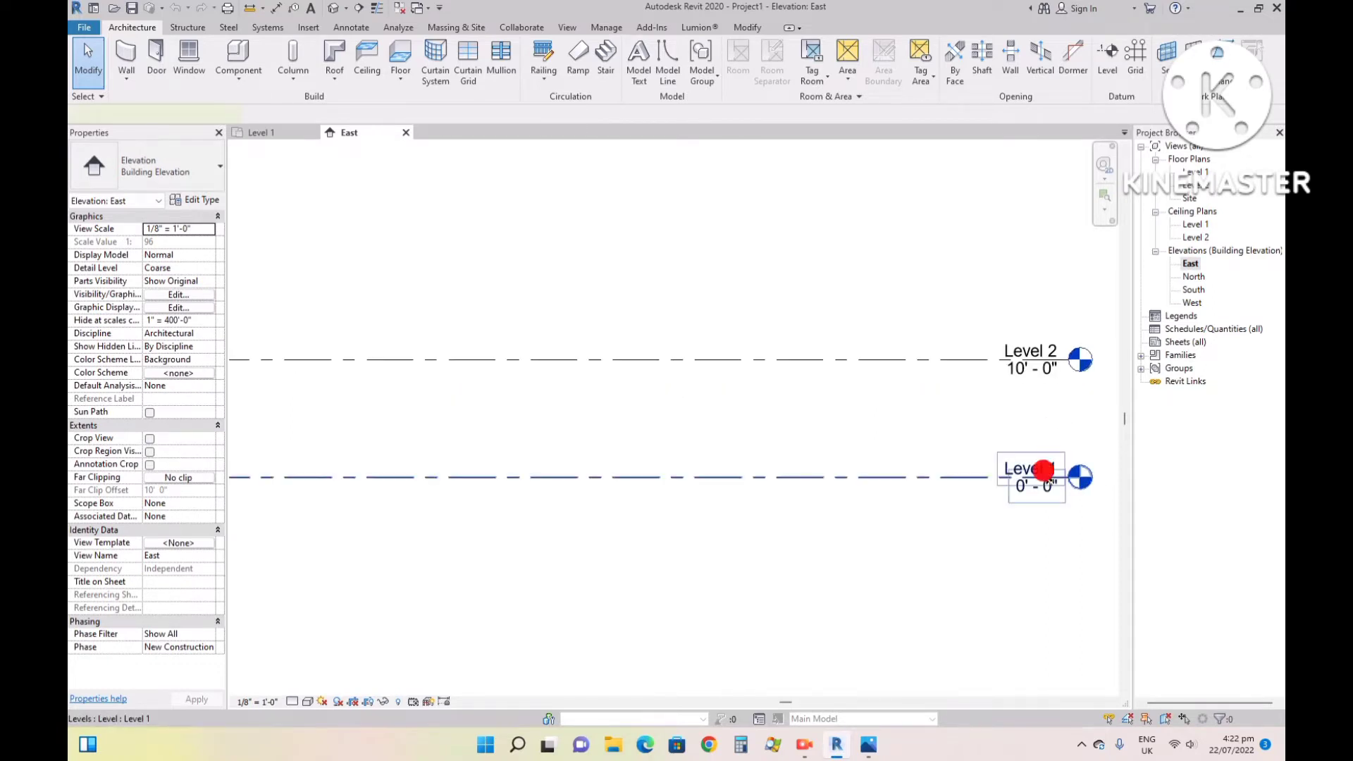
{"action": "left_click", "coordinate": [1029, 466]}
{"action": "type", "text": "0"}
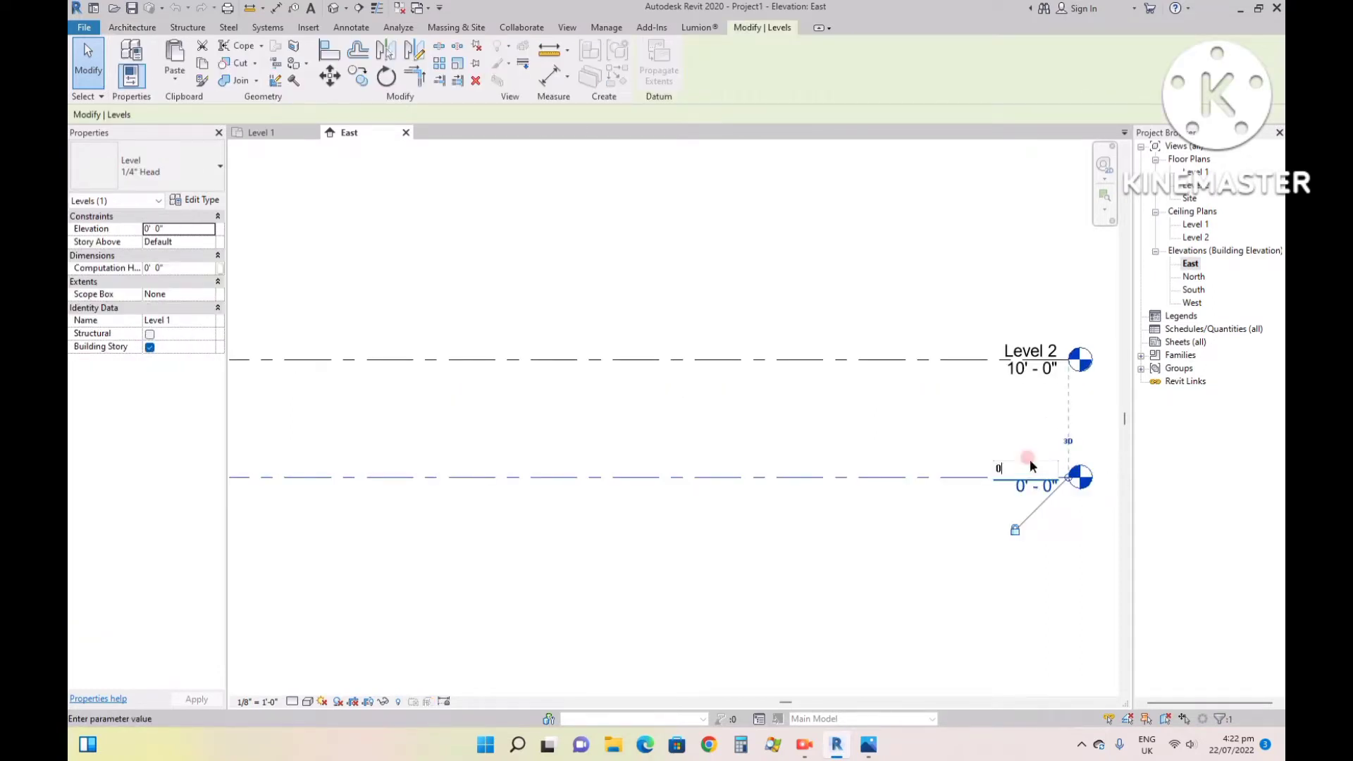
{"action": "type", "text": "1 G.L"}
{"action": "left_click", "coordinate": [978, 541]}
- Rename Level 2 as "02 1st floor"
{"action": "left_click", "coordinate": [1036, 349]}
{"action": "left_click", "coordinate": [1035, 348]}
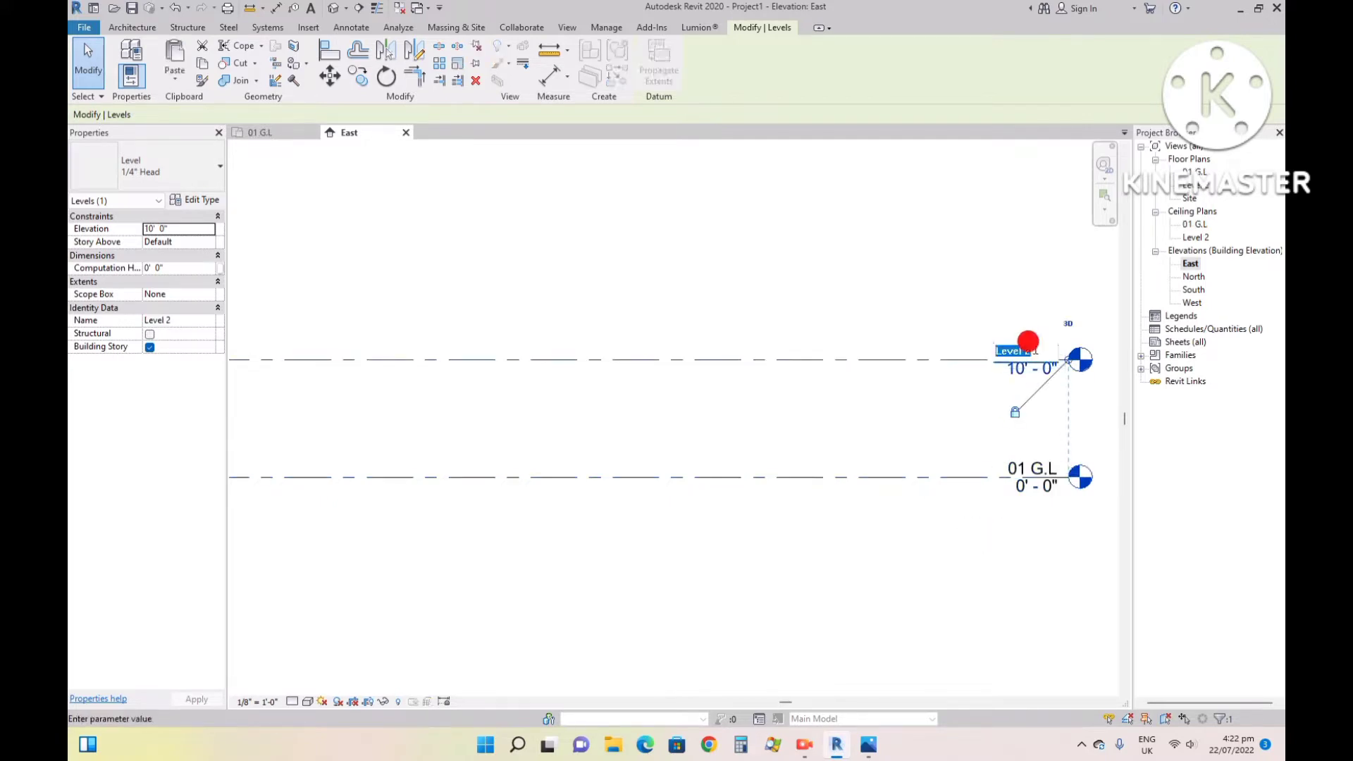
{"action": "type", "text": "02 1st floor"}
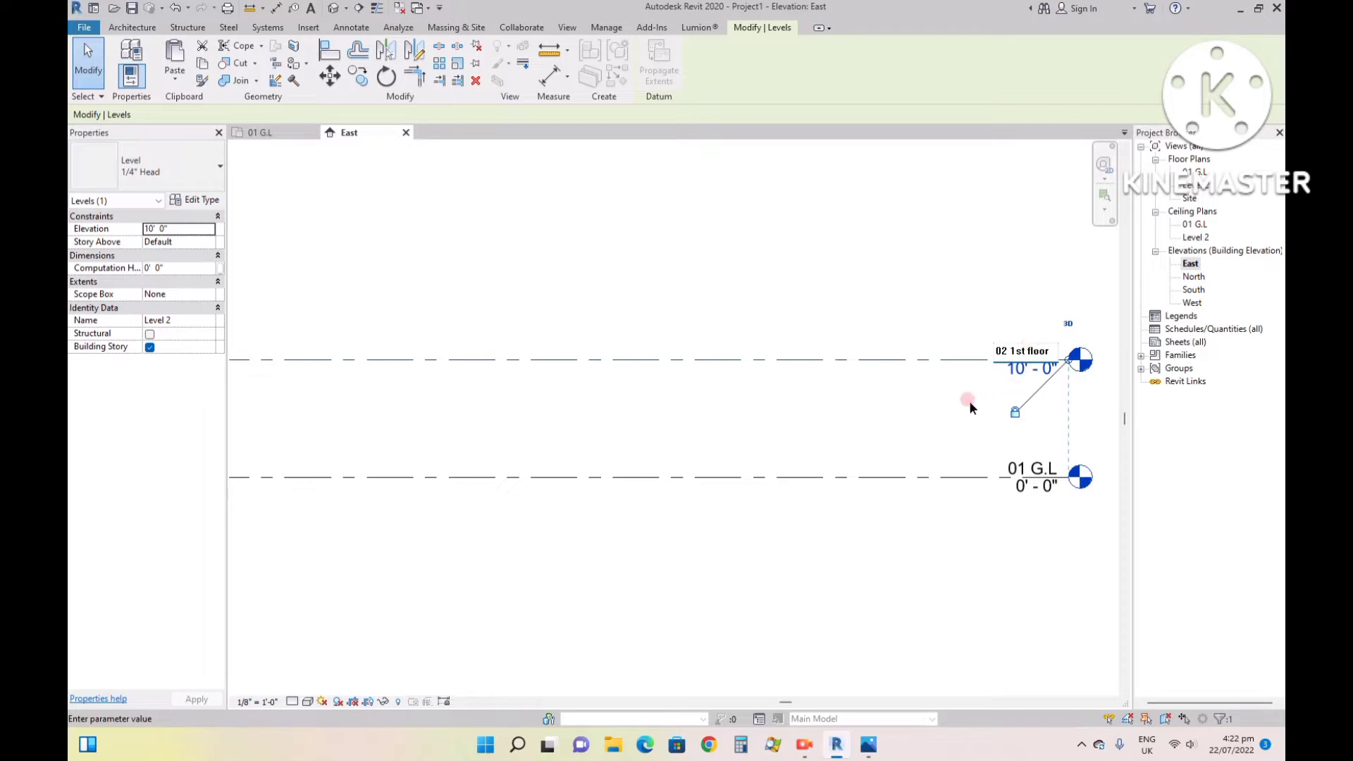
{"action": "left_click", "coordinate": [942, 401]}
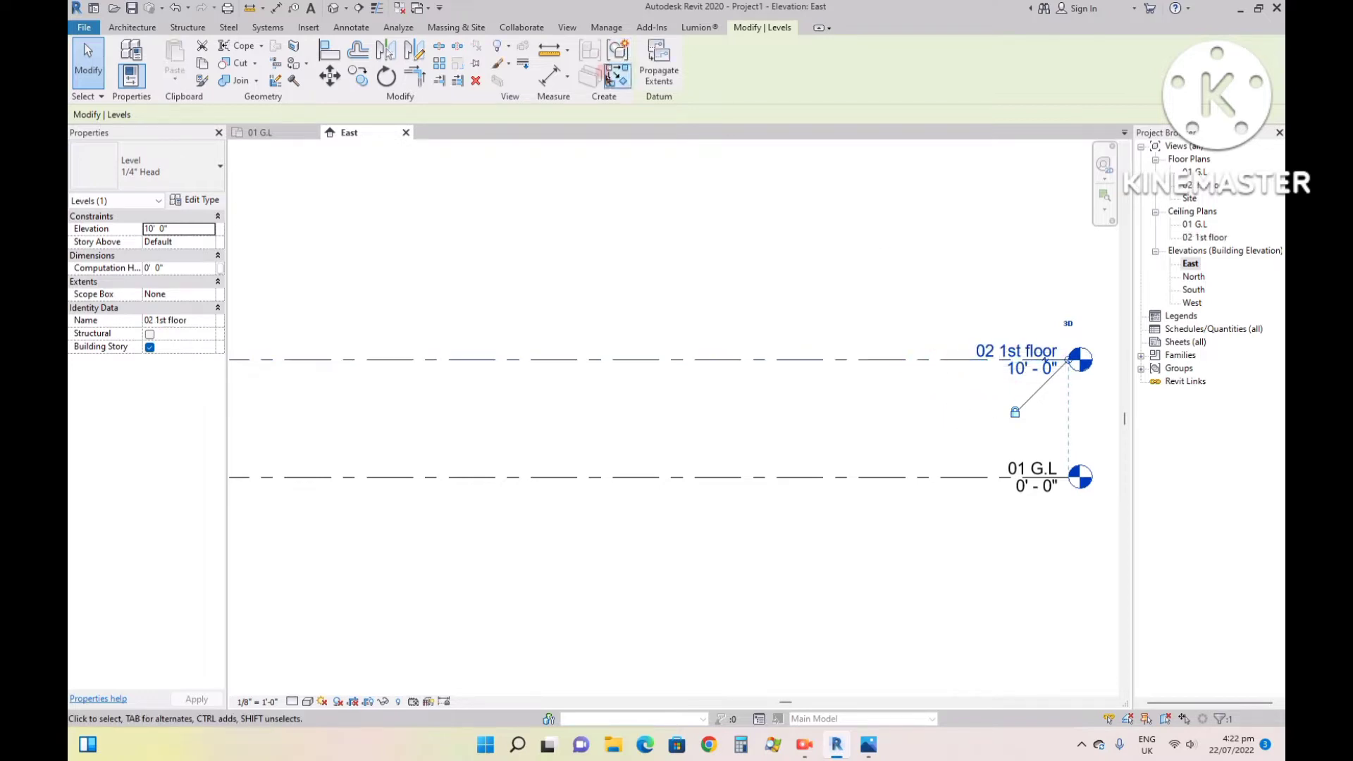
- Draw a new level about 11' above the 02 1st floor level, ending in line with the existing level heads
{"action": "key", "text": "l"}
{"action": "key", "text": "l"}
{"action": "scroll", "coordinate": [705, 183], "scroll_direction": "down", "scroll_amount": 5}
{"action": "scroll", "coordinate": [911, 279], "scroll_direction": "down", "scroll_amount": 1}
{"action": "left_click", "coordinate": [516, 236]}
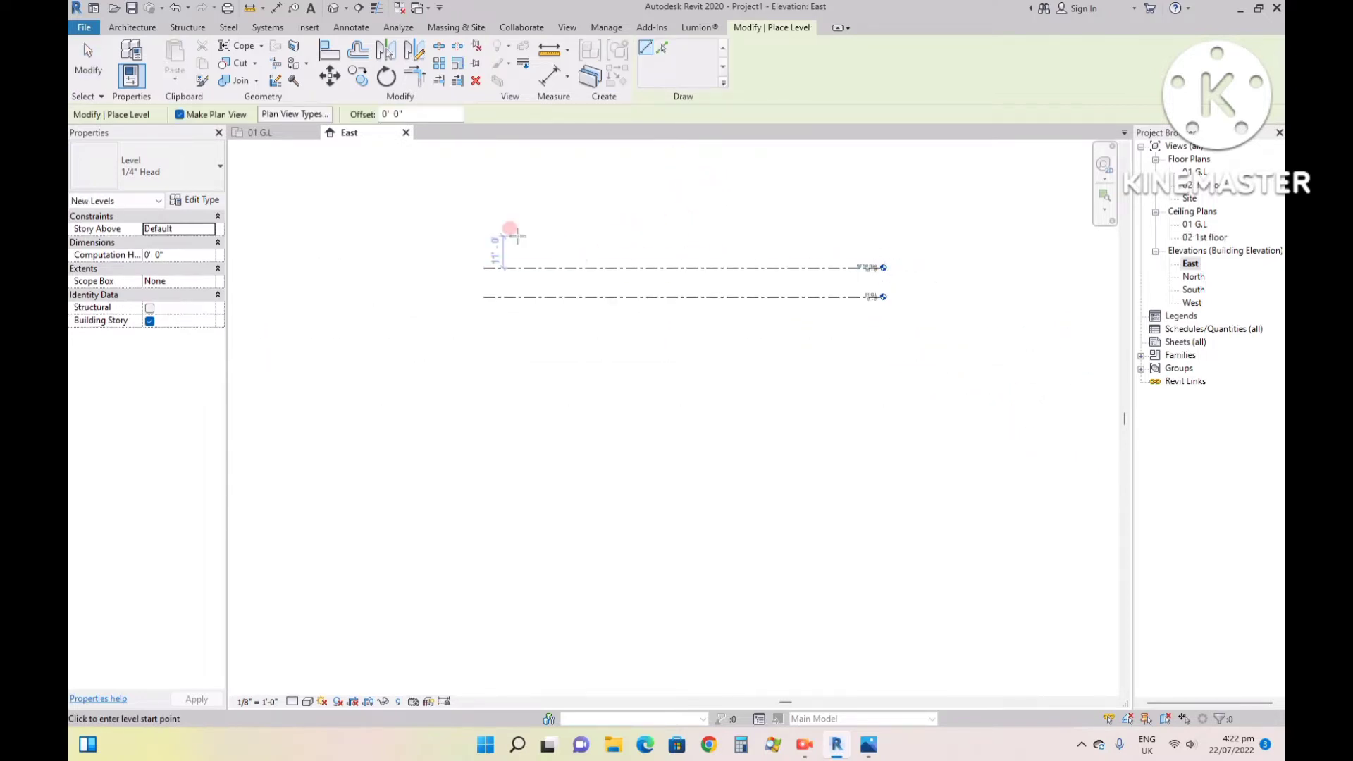
{"action": "left_click", "coordinate": [879, 236]}
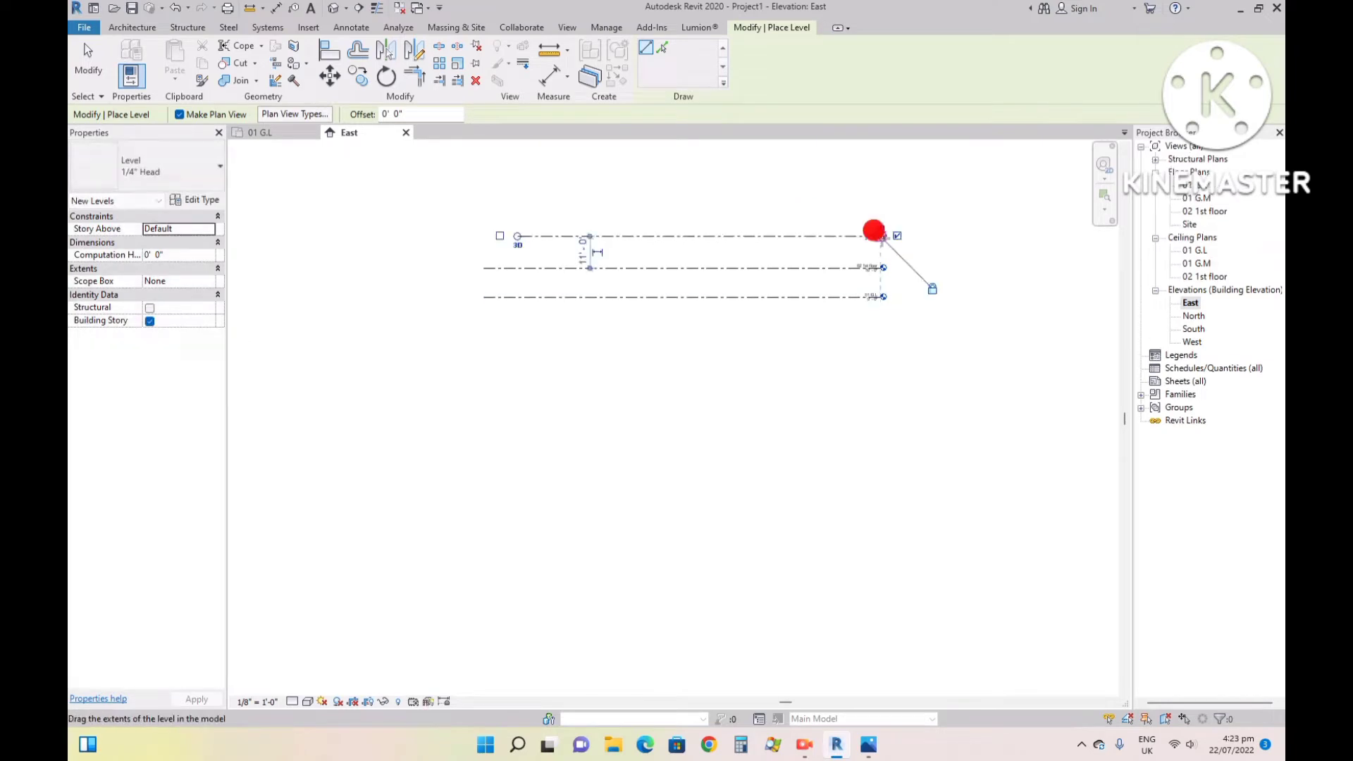
{"action": "scroll", "coordinate": [876, 228], "scroll_direction": "up", "scroll_amount": 5}
{"action": "key", "text": "Escape"}
{"action": "key", "text": "Escape"}
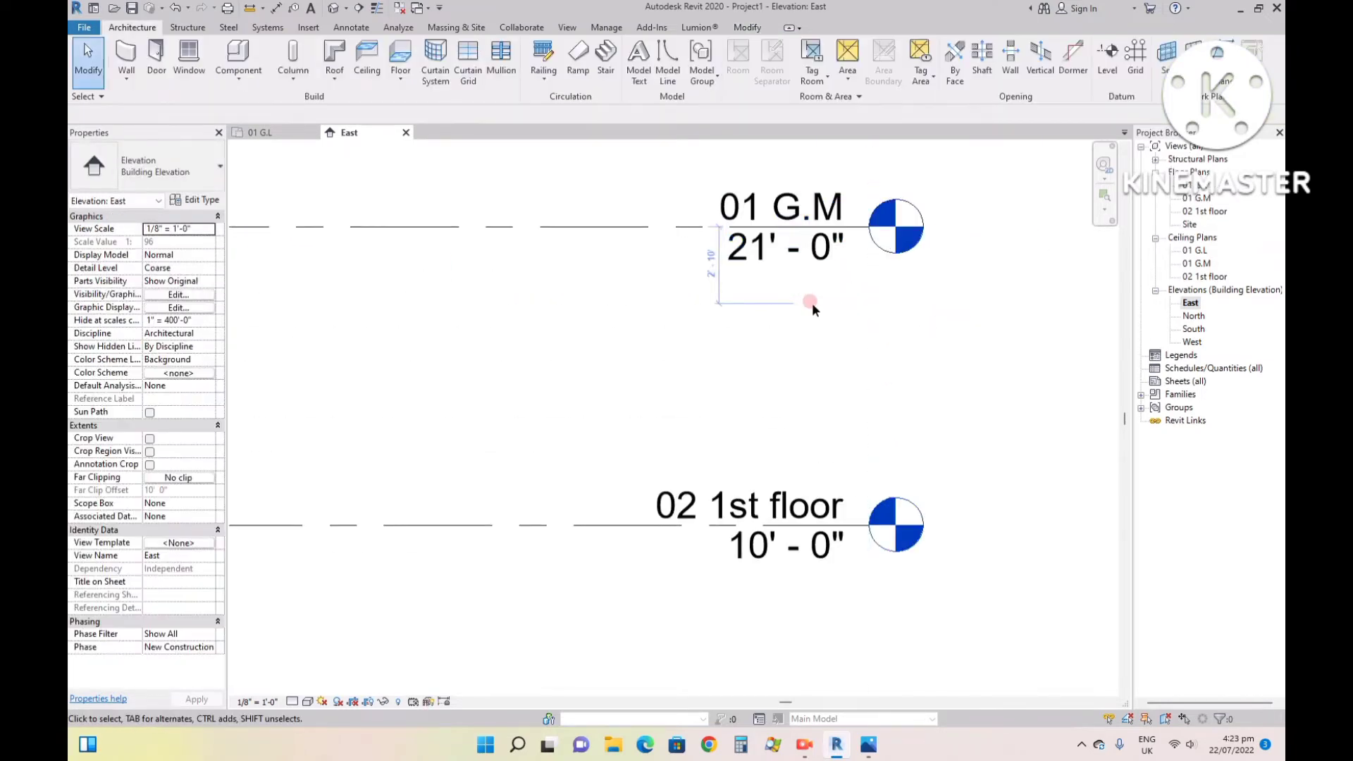
- Rename the new uppermost level as "03 2nd floor"
{"action": "left_click", "coordinate": [776, 202]}
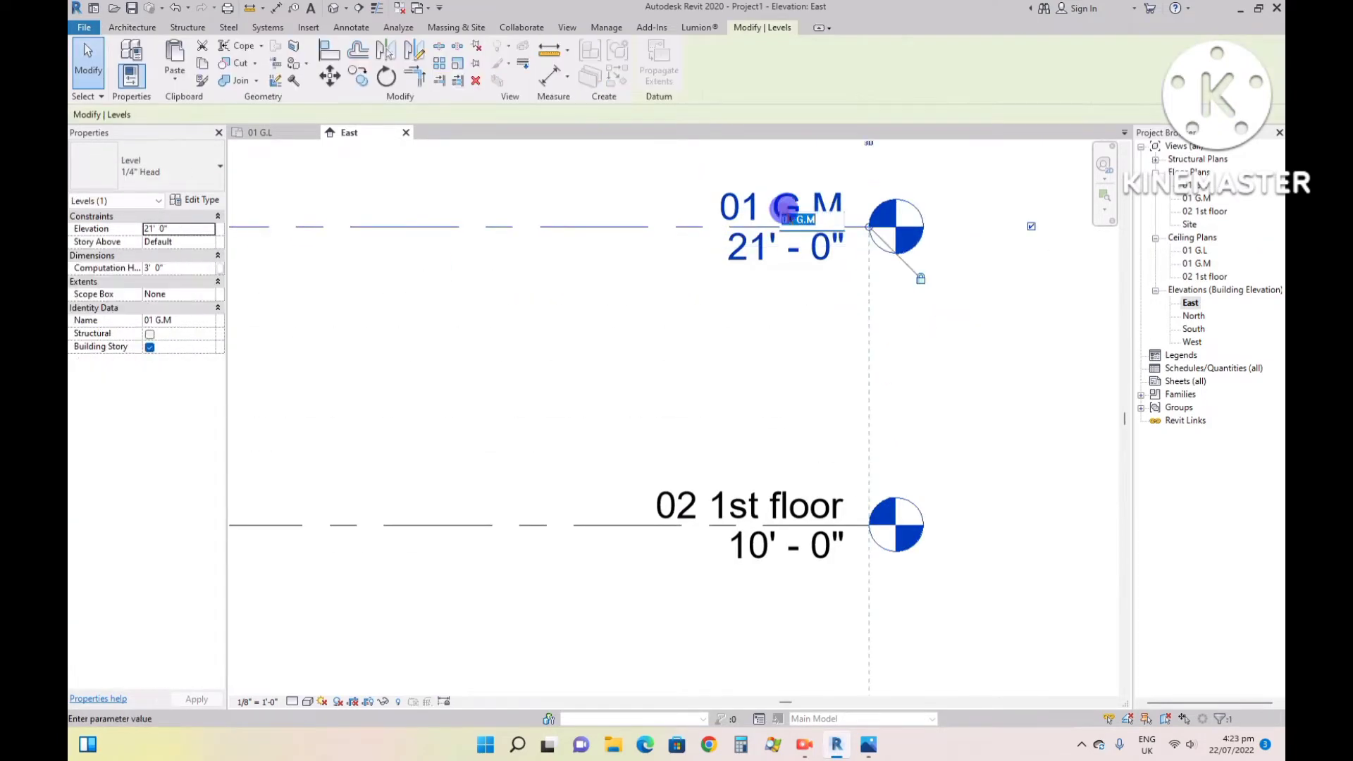
{"action": "left_click", "coordinate": [789, 220]}
{"action": "type", "text": "01"}
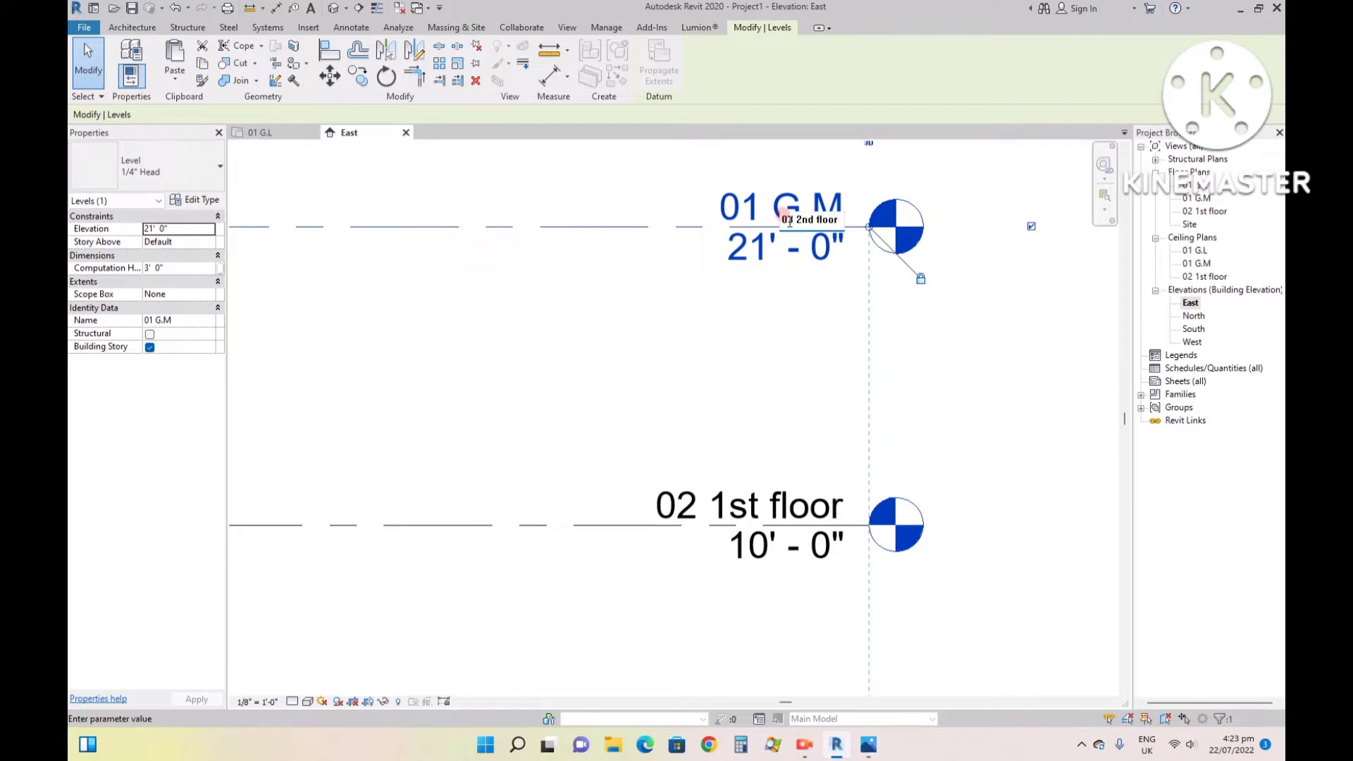
{"action": "key", "text": "Return"}
{"action": "scroll", "coordinate": [1024, 395], "scroll_direction": "down", "scroll_amount": 3}
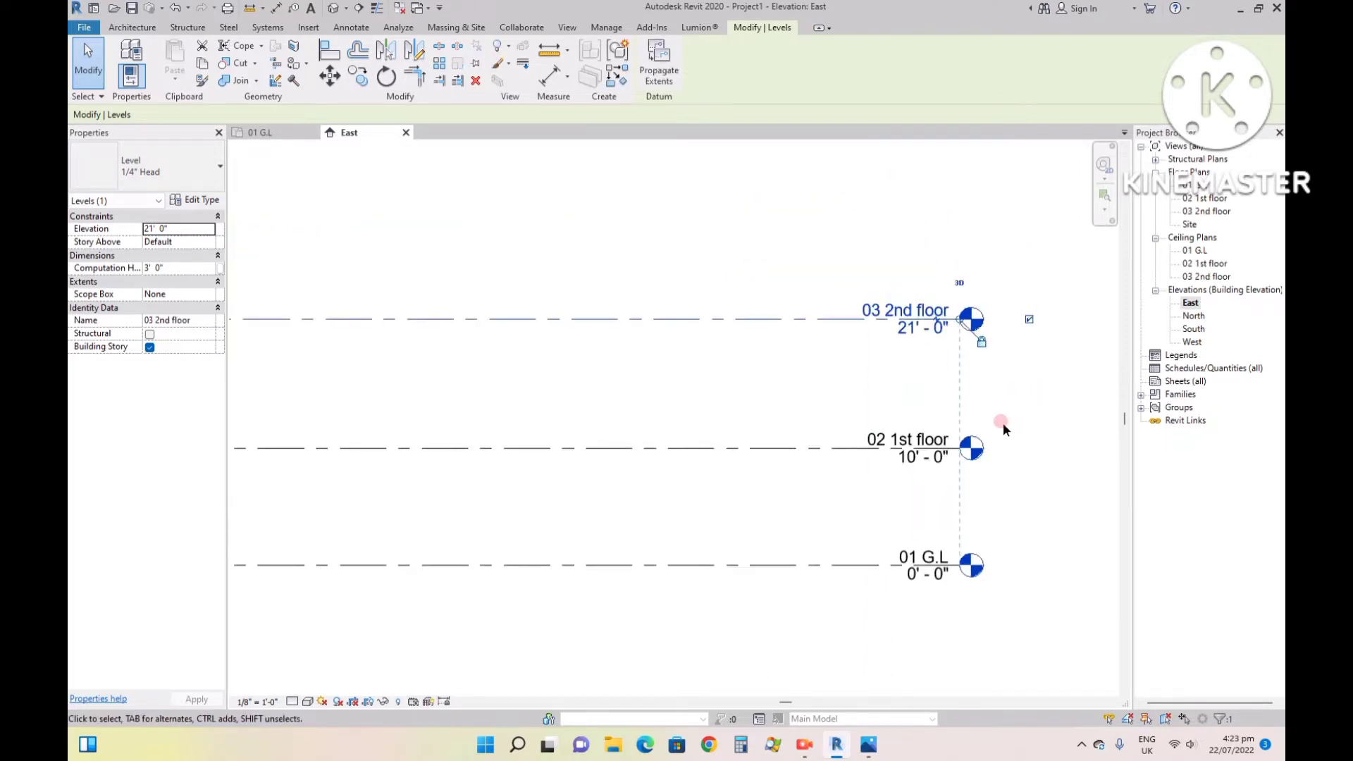
- Set the elevation of the 02 1st floor level to 11'
{"action": "scroll", "coordinate": [932, 499], "scroll_direction": "up", "scroll_amount": 2}
{"action": "scroll", "coordinate": [890, 411], "scroll_direction": "up", "scroll_amount": 2}
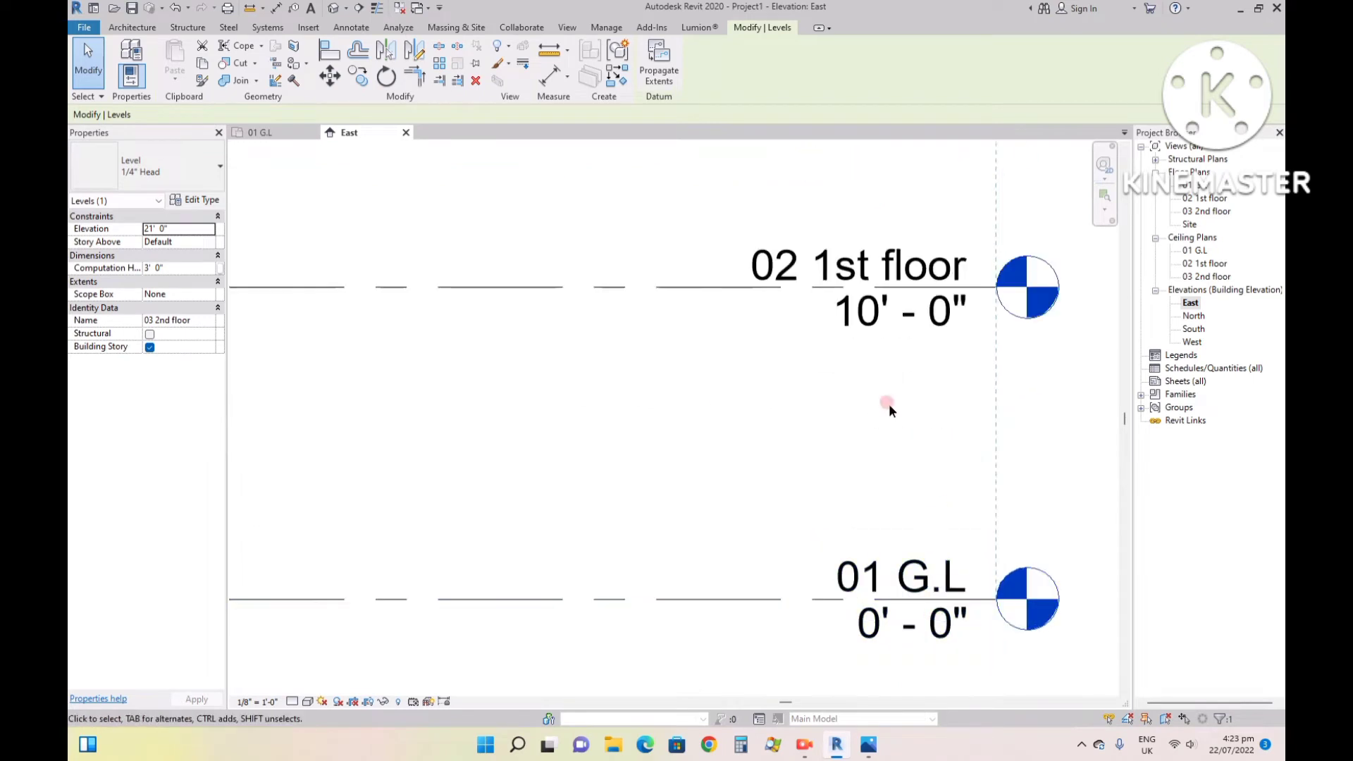
{"action": "left_click", "coordinate": [874, 320]}
{"action": "left_click", "coordinate": [874, 324]}
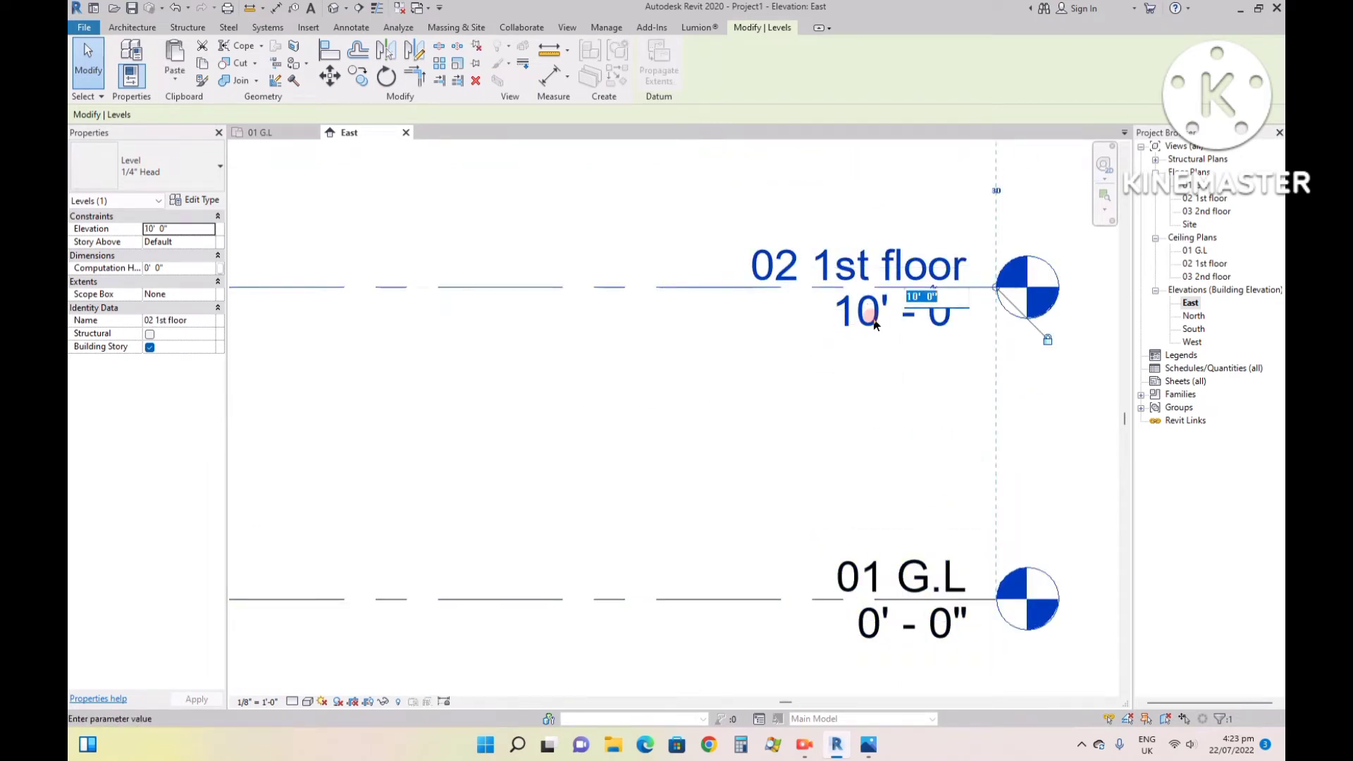
{"action": "type", "text": "11"}
{"action": "key", "text": "Return"}
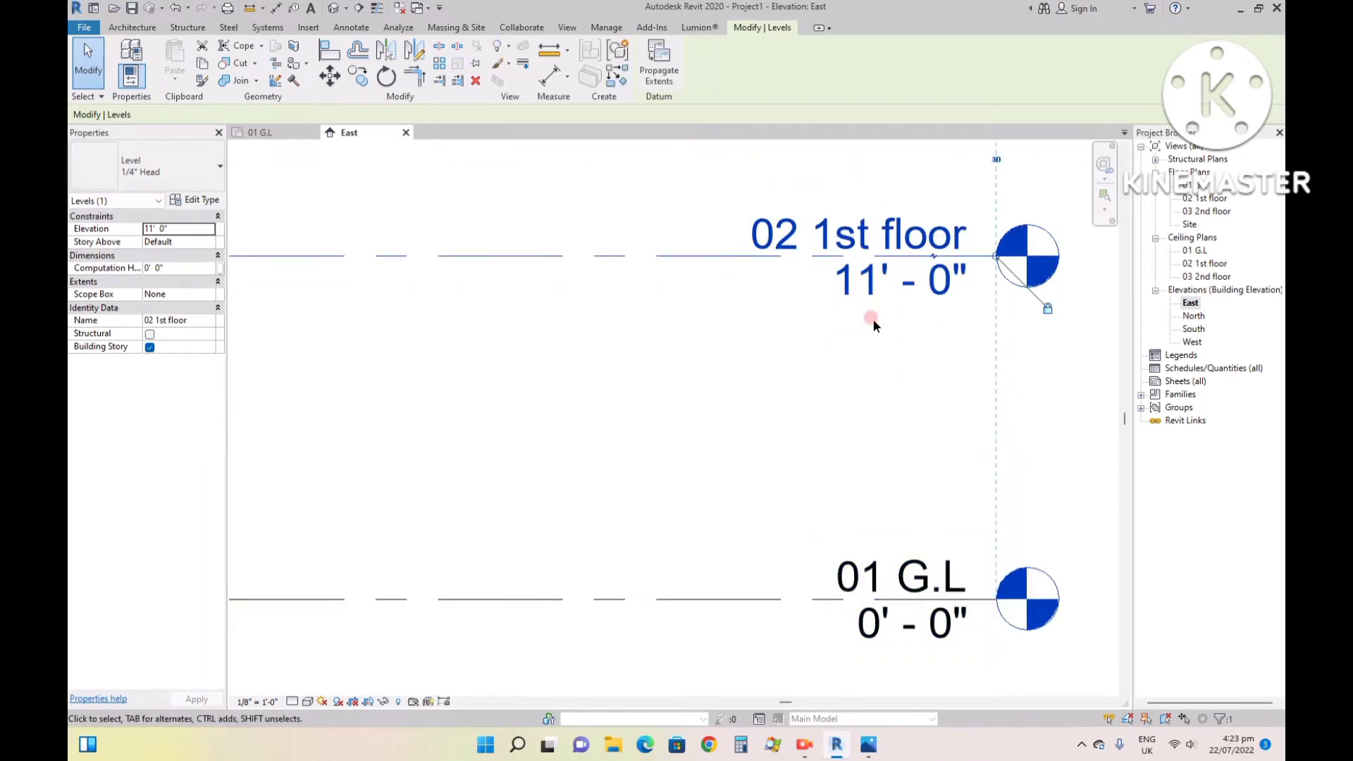
- Set the elevation of the 03 2nd floor level to 22'
{"action": "scroll", "coordinate": [837, 439], "scroll_direction": "down", "scroll_amount": 2}
{"action": "scroll", "coordinate": [874, 167], "scroll_direction": "up", "scroll_amount": 2}
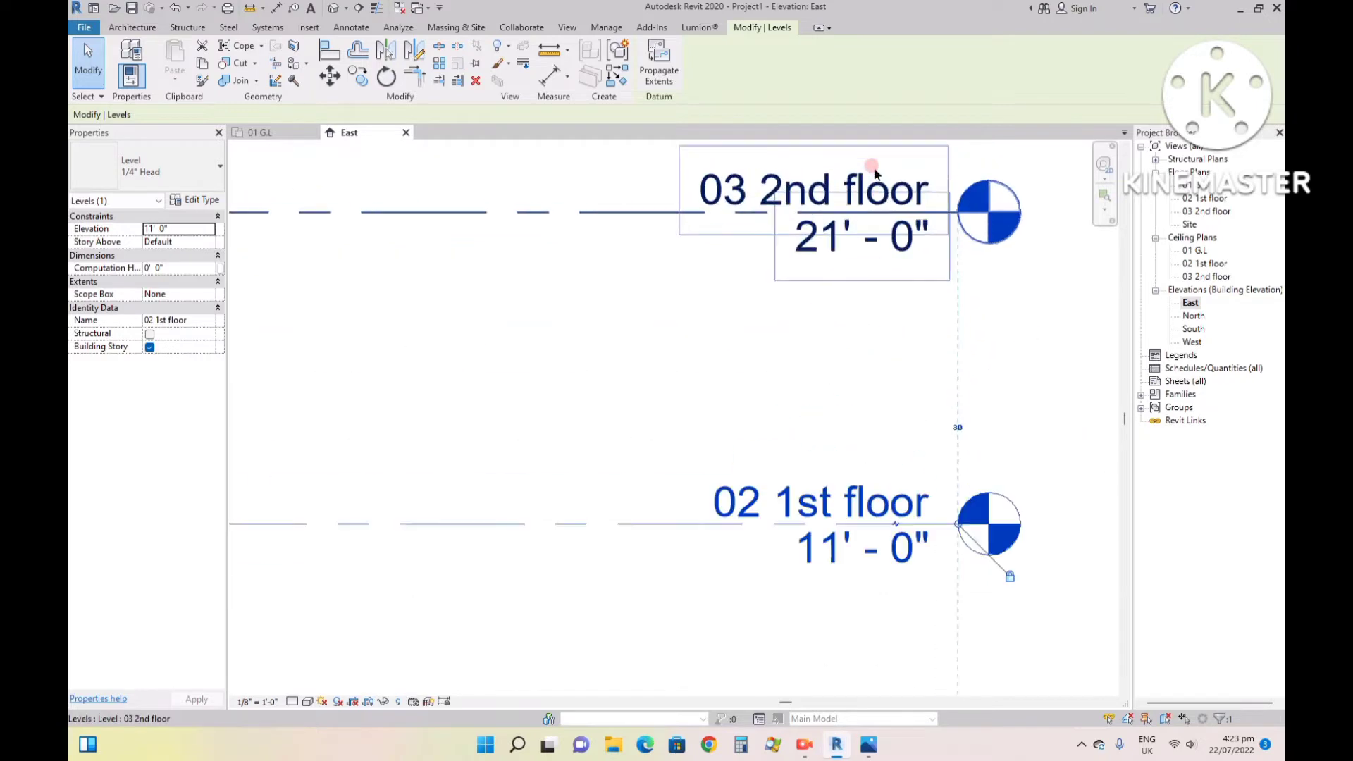
{"action": "left_click", "coordinate": [812, 254]}
{"action": "left_click", "coordinate": [812, 254]}
{"action": "type", "text": "22'"}
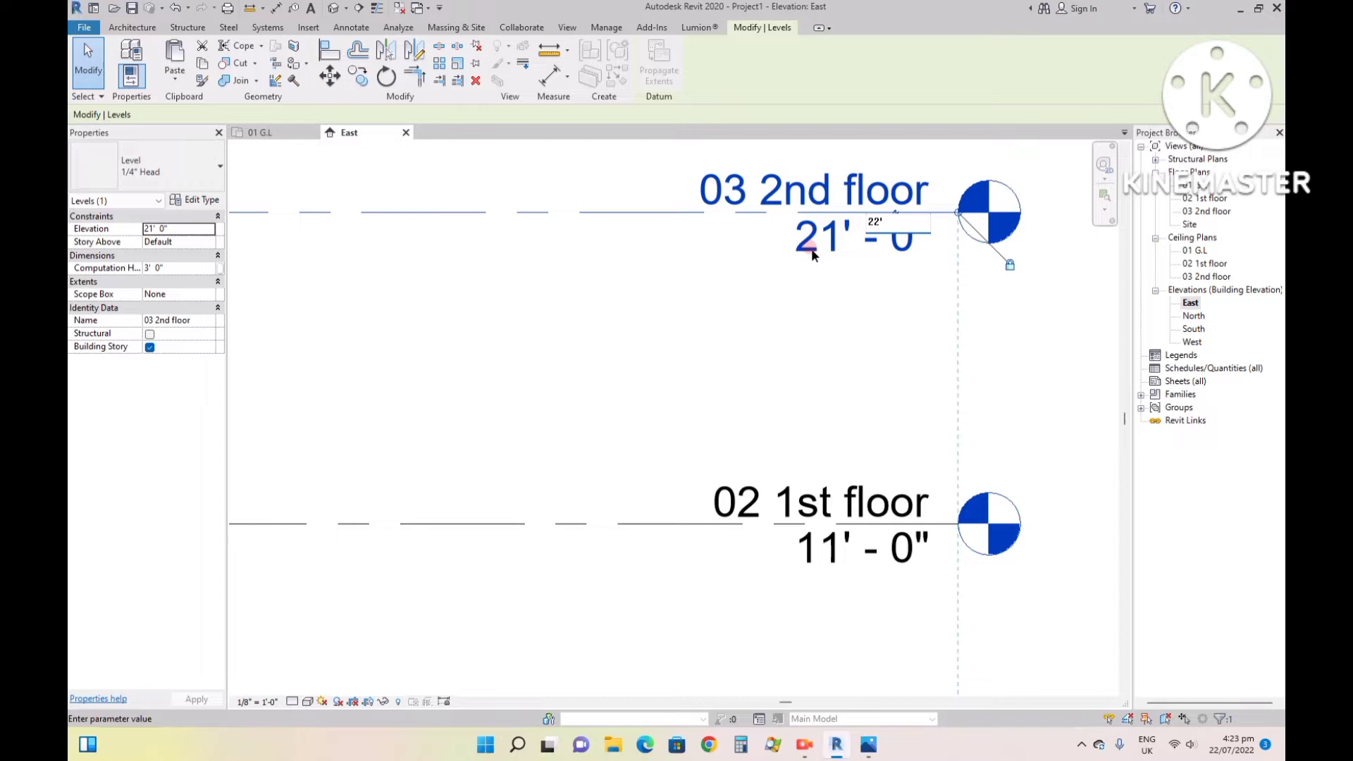
{"action": "key", "text": "Return"}
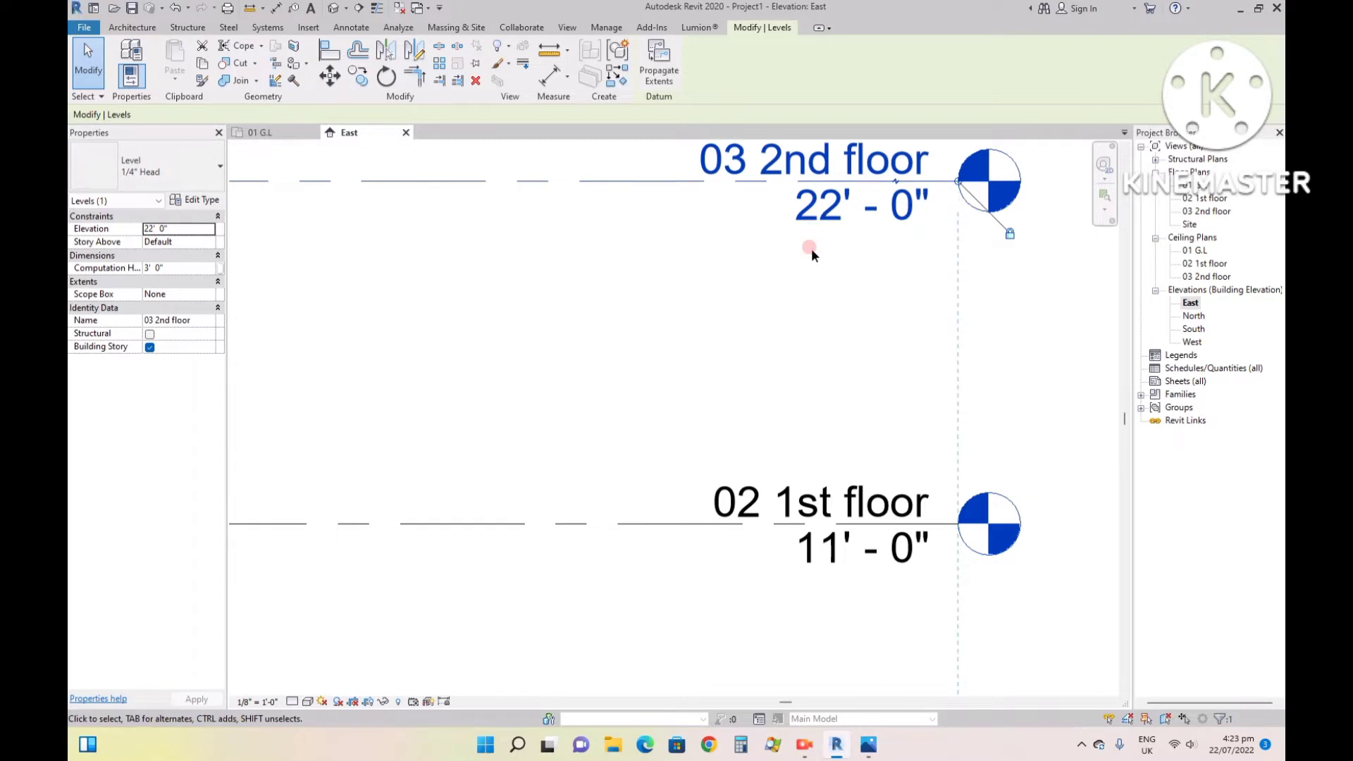
{"action": "scroll", "coordinate": [940, 371], "scroll_direction": "down", "scroll_amount": 4}
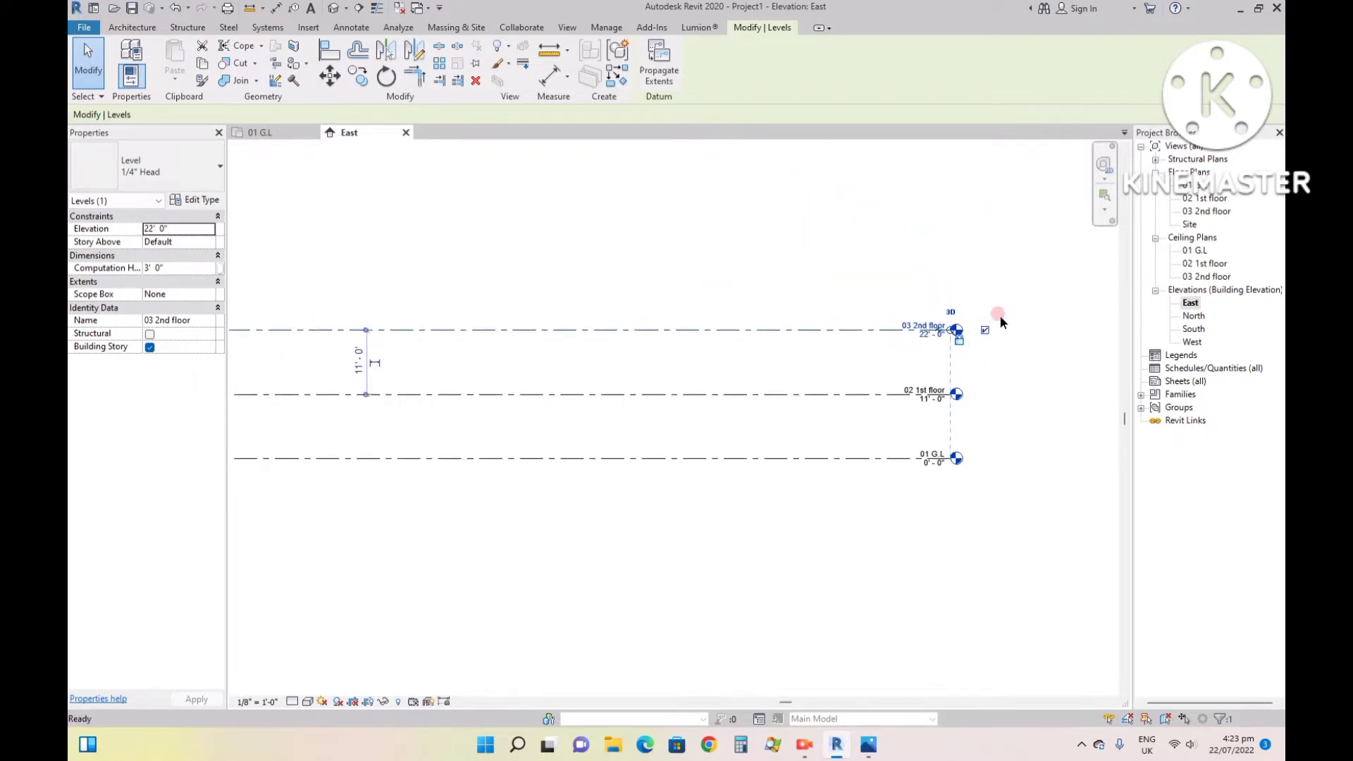
- Save the project to the Desktop under the file name 012, and deselect the level
{"action": "key", "text": "ctrl+s"}
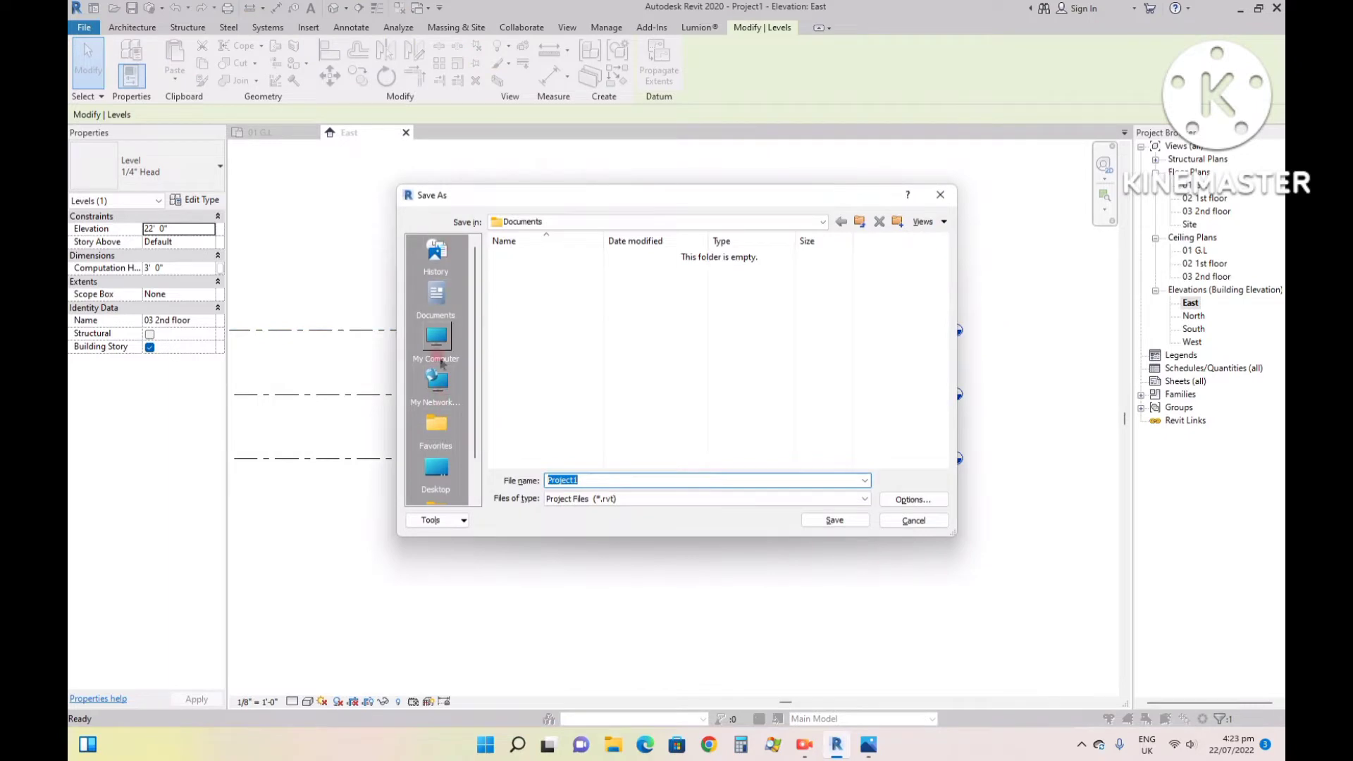
{"action": "left_click", "coordinate": [437, 468]}
{"action": "left_click", "coordinate": [591, 480]}
{"action": "double_click", "coordinate": [594, 481]}
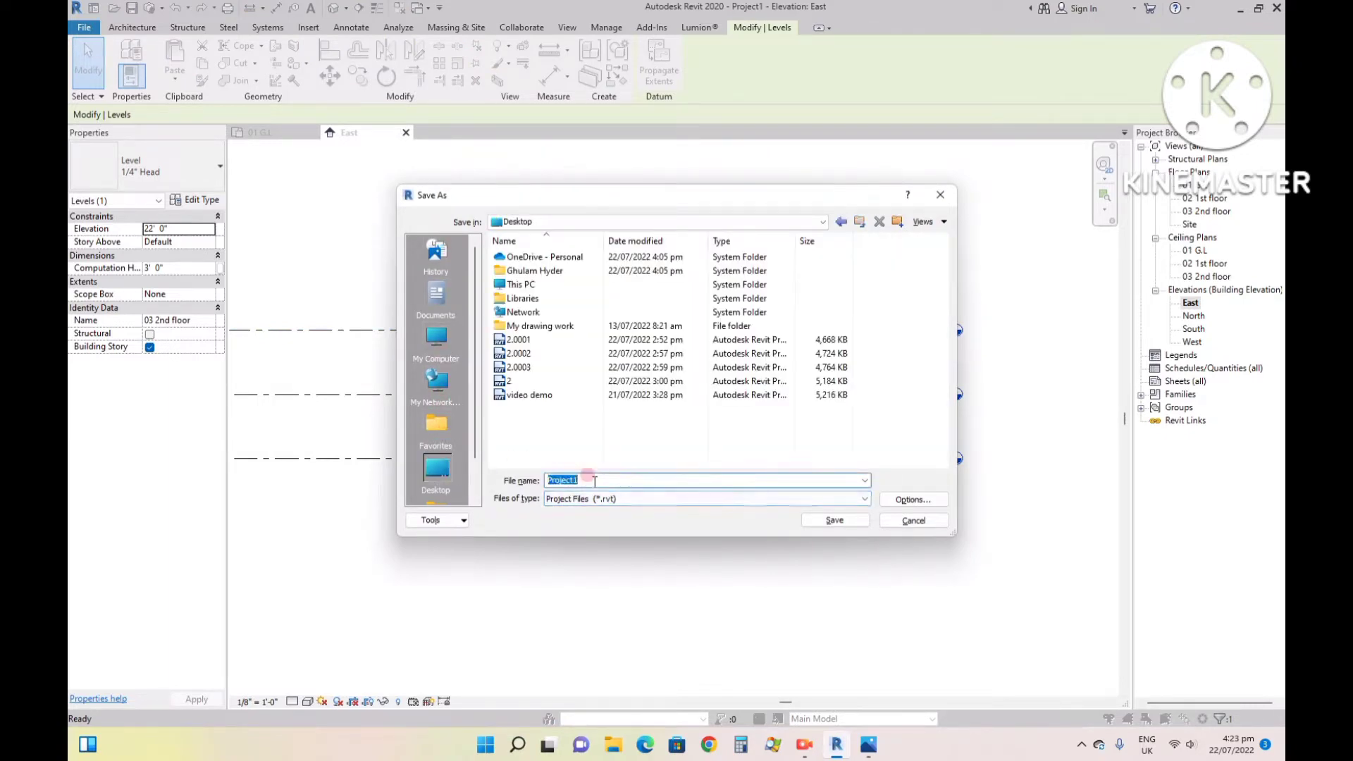
{"action": "type", "text": "012"}
{"action": "key", "text": "Return"}
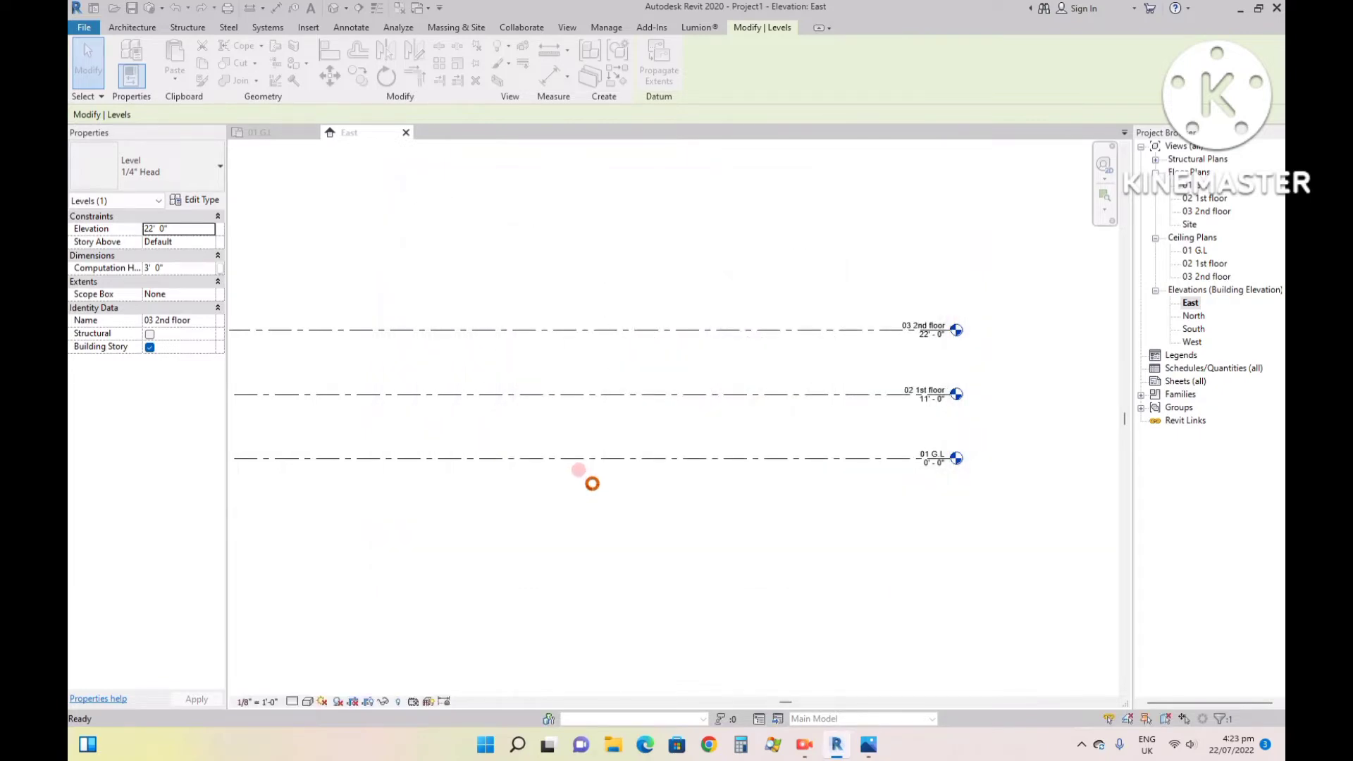
{"action": "left_click", "coordinate": [638, 499]}
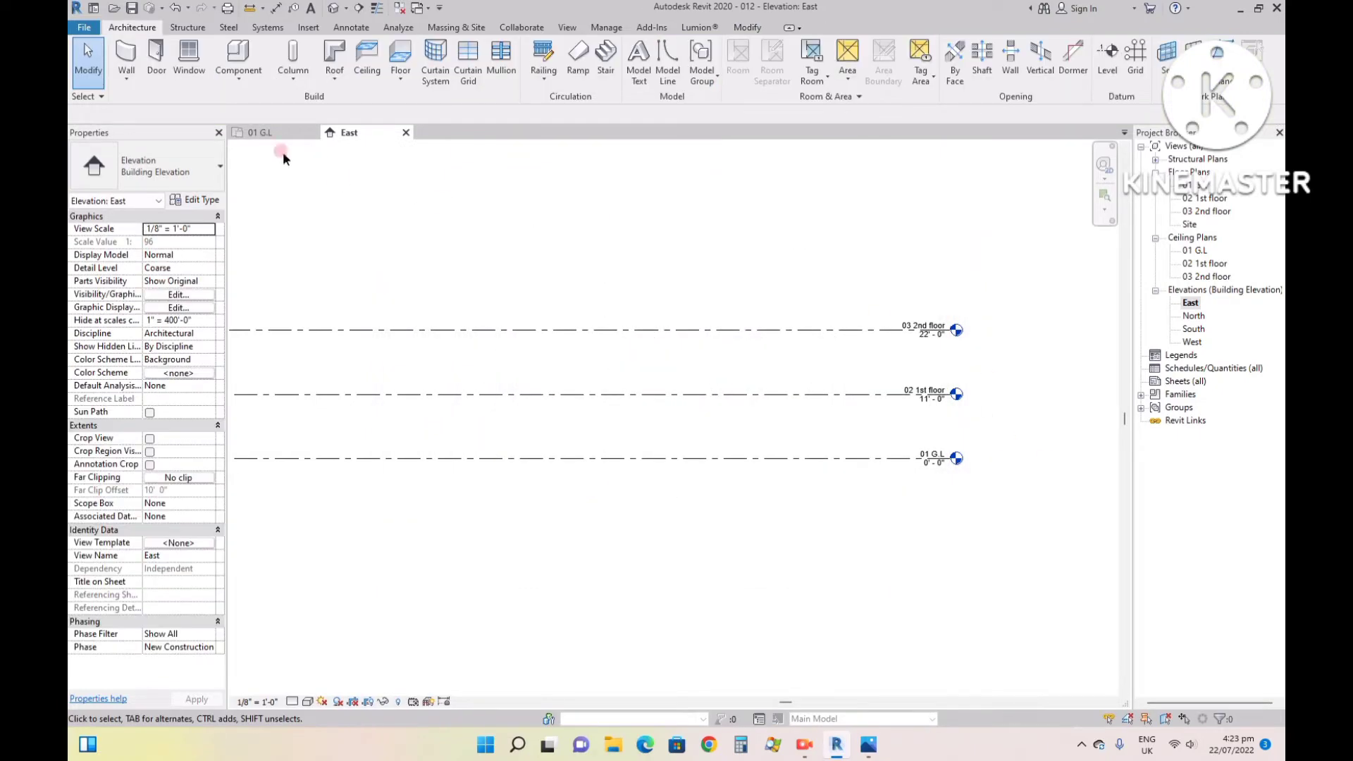
- Bring up the 01 G.L floor plan, and review the house reference image in Photos before returning to Revit
{"action": "left_click", "coordinate": [258, 133]}
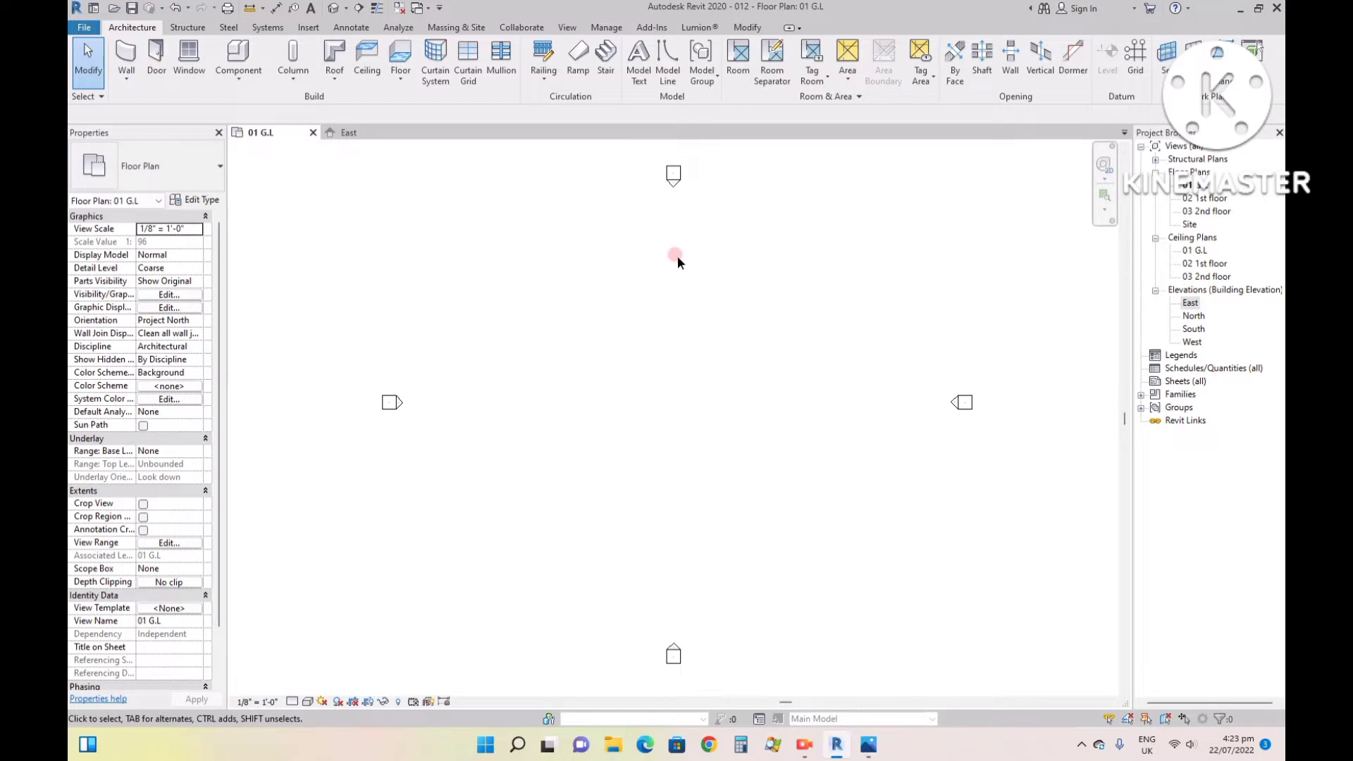
{"action": "scroll", "coordinate": [697, 141], "scroll_direction": "up", "scroll_amount": 2}
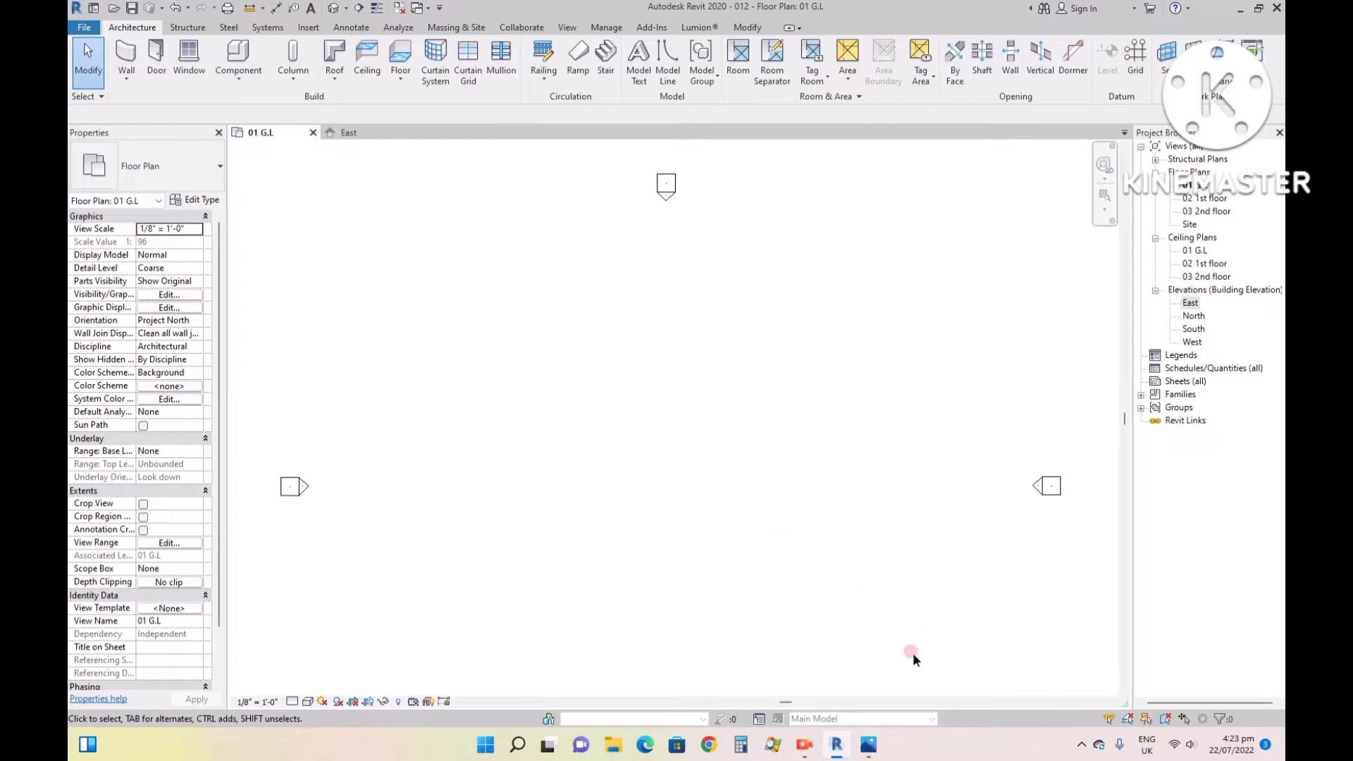
{"action": "left_click", "coordinate": [869, 745]}
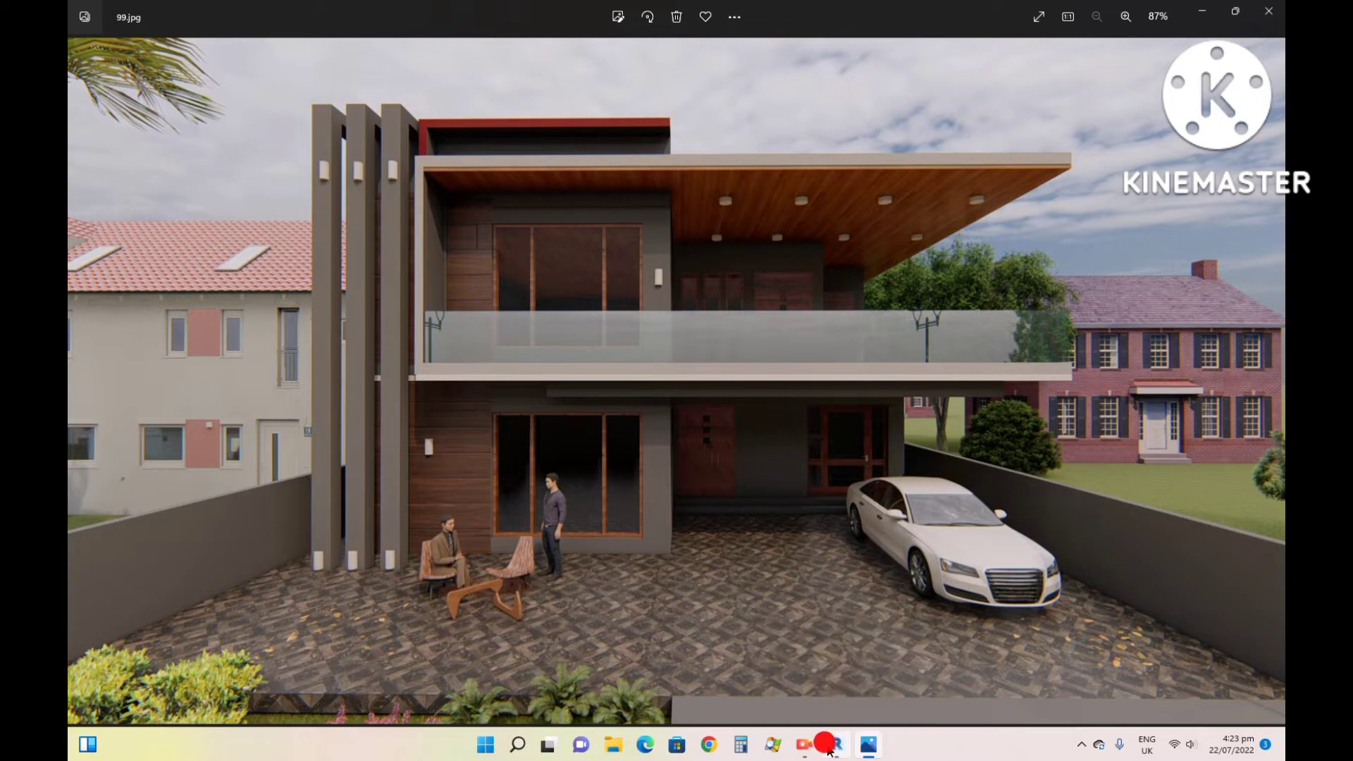
{"action": "left_click", "coordinate": [832, 742]}
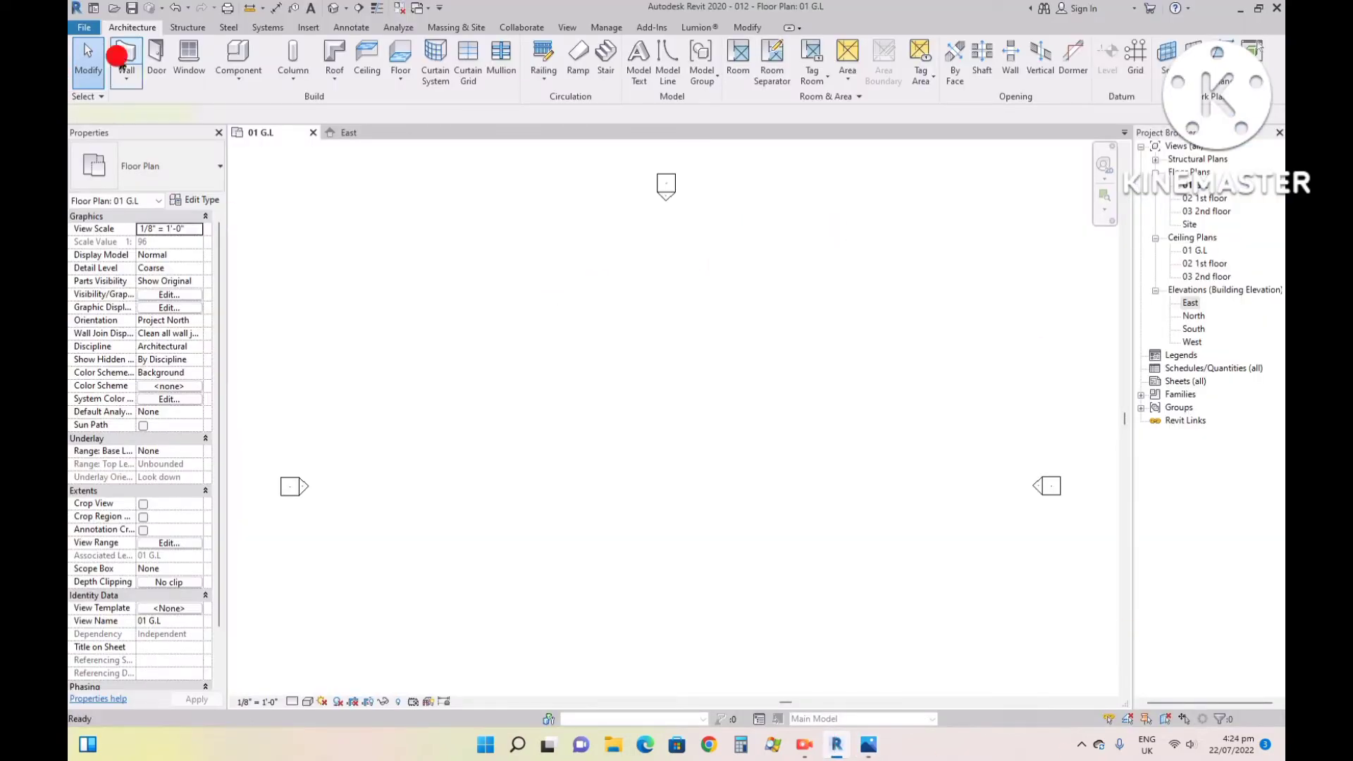
- Start the Wall tool and duplicate the Generic - 8" basic wall type as 9" wall
{"action": "left_click", "coordinate": [124, 53]}
{"action": "left_click", "coordinate": [191, 203]}
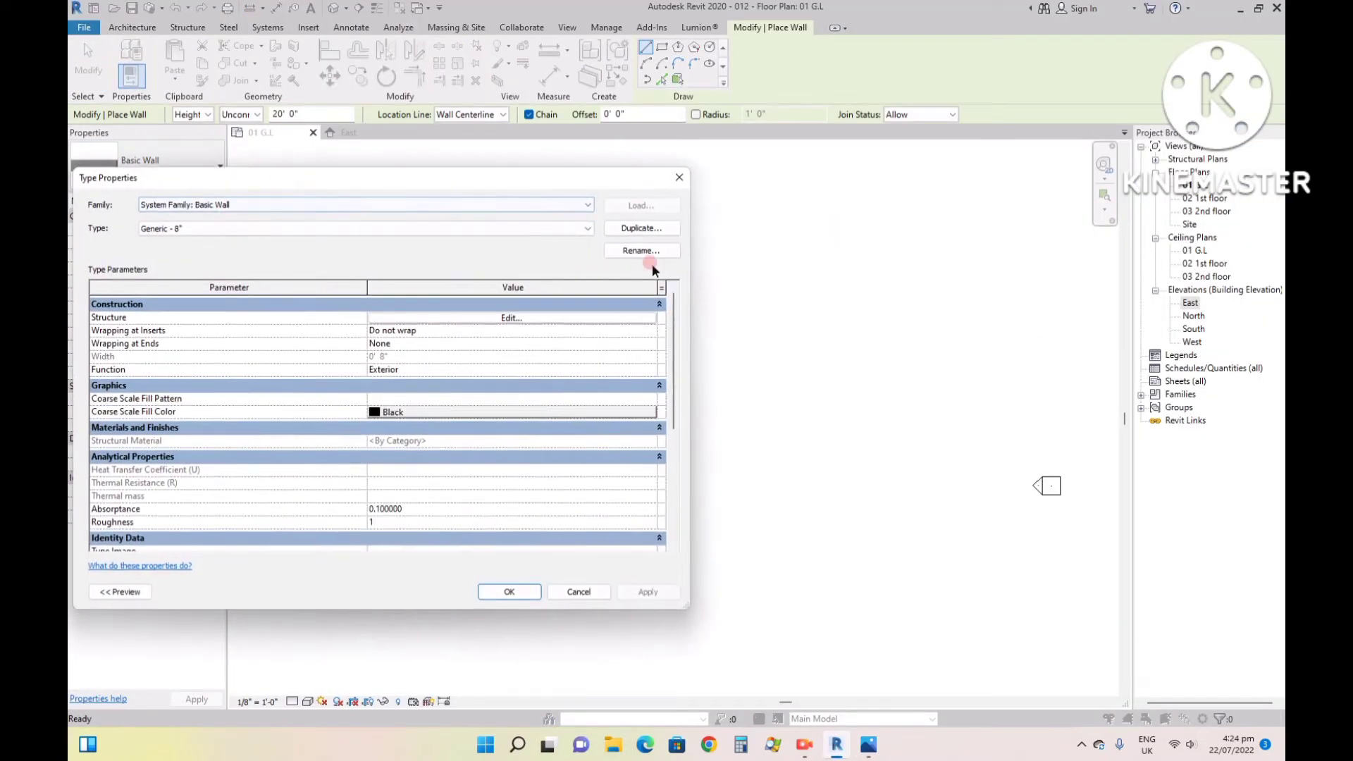
{"action": "left_click", "coordinate": [642, 229]}
{"action": "type", "text": "9\" wall"}
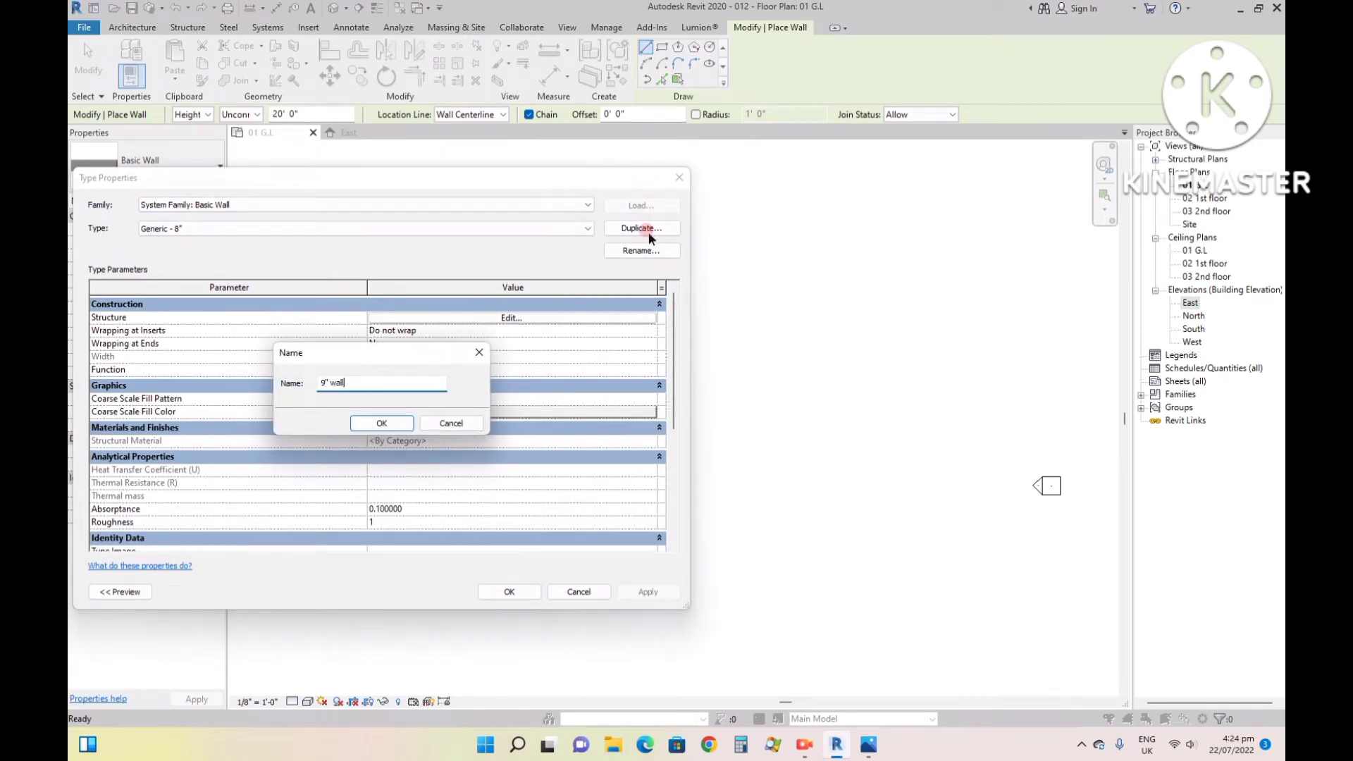
{"action": "key", "text": "Return"}
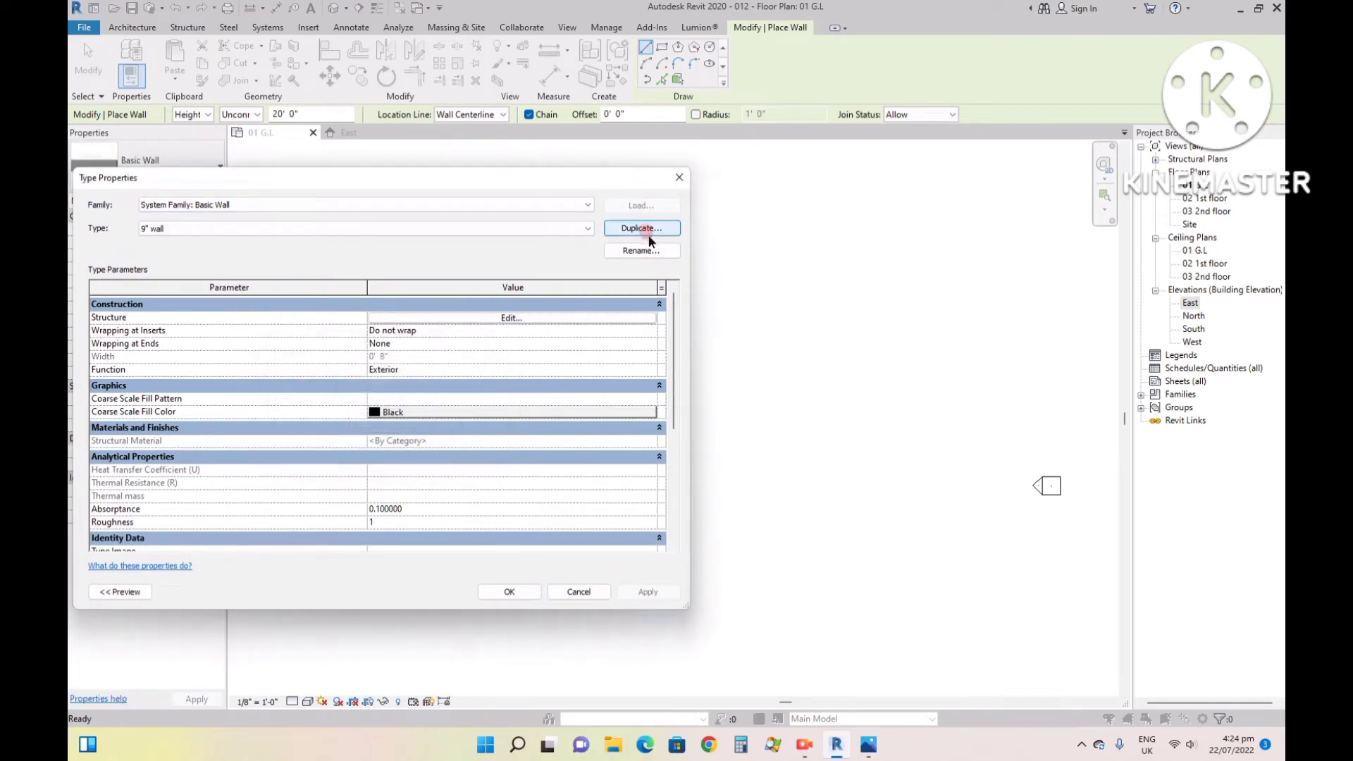
- Set the structure layer thickness of the 9" wall type to 9" and accept the type properties
{"action": "left_click", "coordinate": [533, 319]}
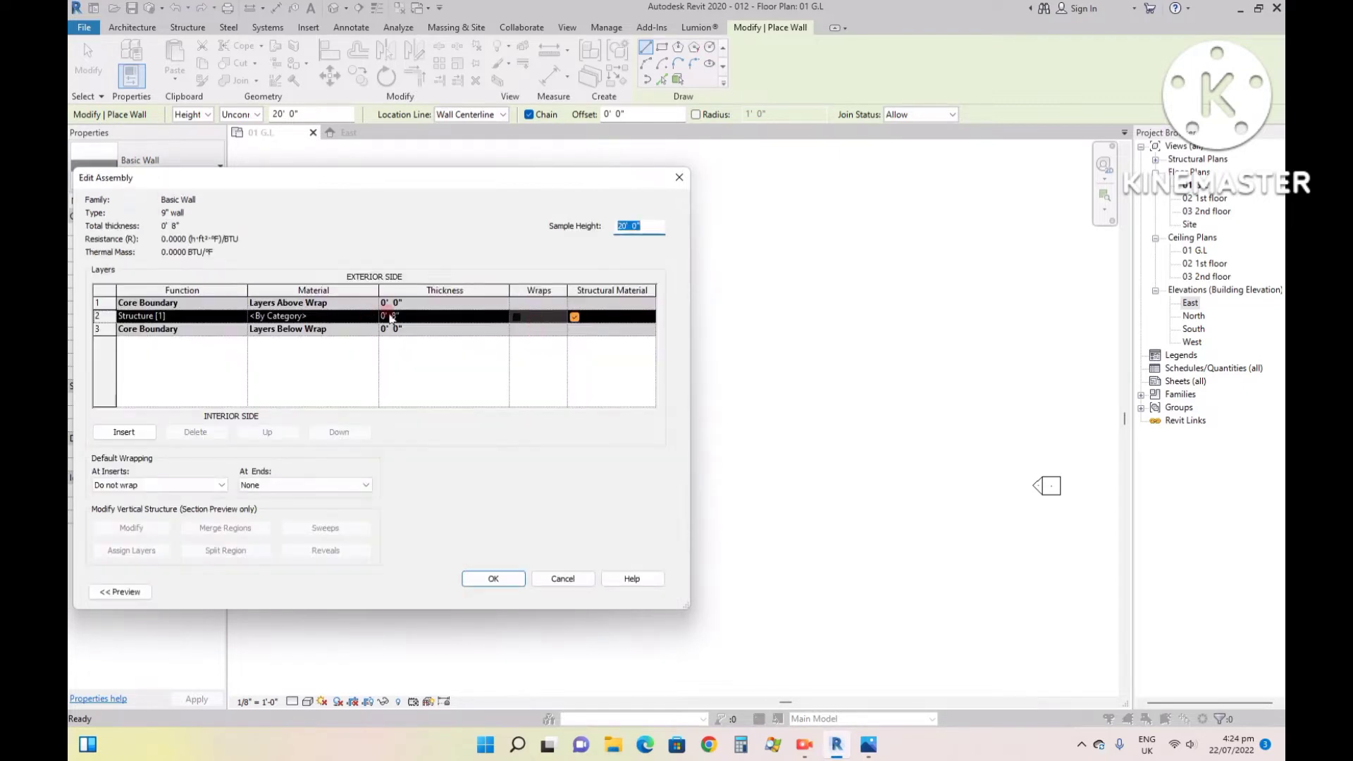
{"action": "left_click", "coordinate": [394, 316]}
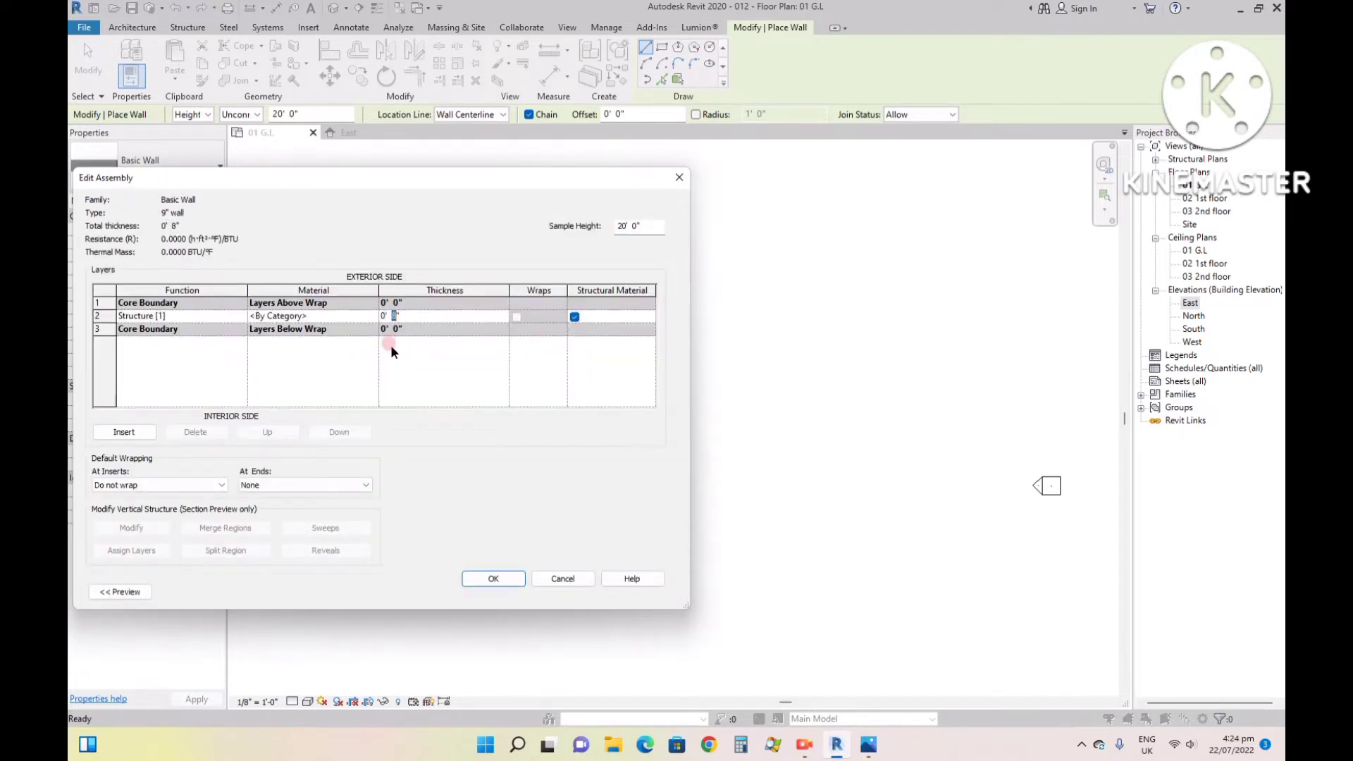
{"action": "key", "text": "Return"}
{"action": "key", "text": "Return"}
{"action": "left_click", "coordinate": [475, 582]}
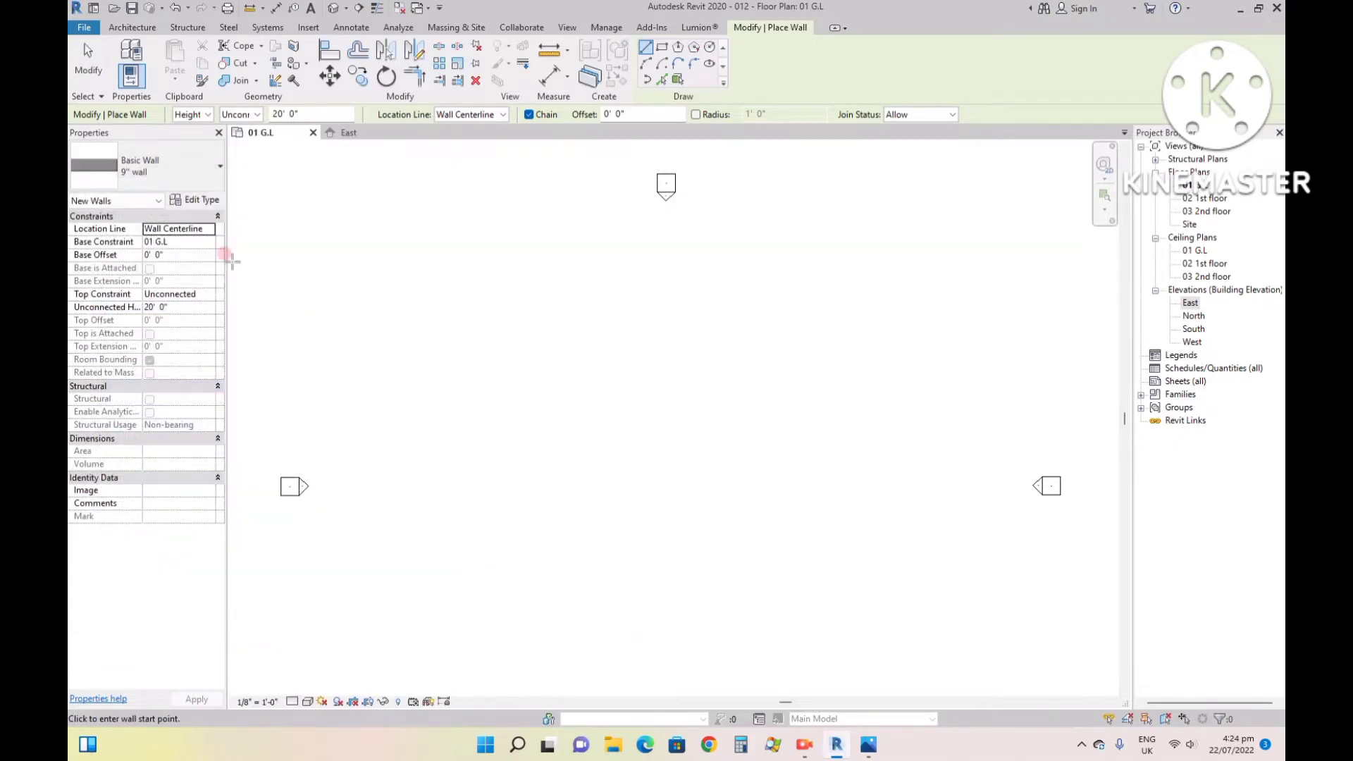
- Duplicate the 9" wall type under the name 4.5"
{"action": "left_click", "coordinate": [193, 200]}
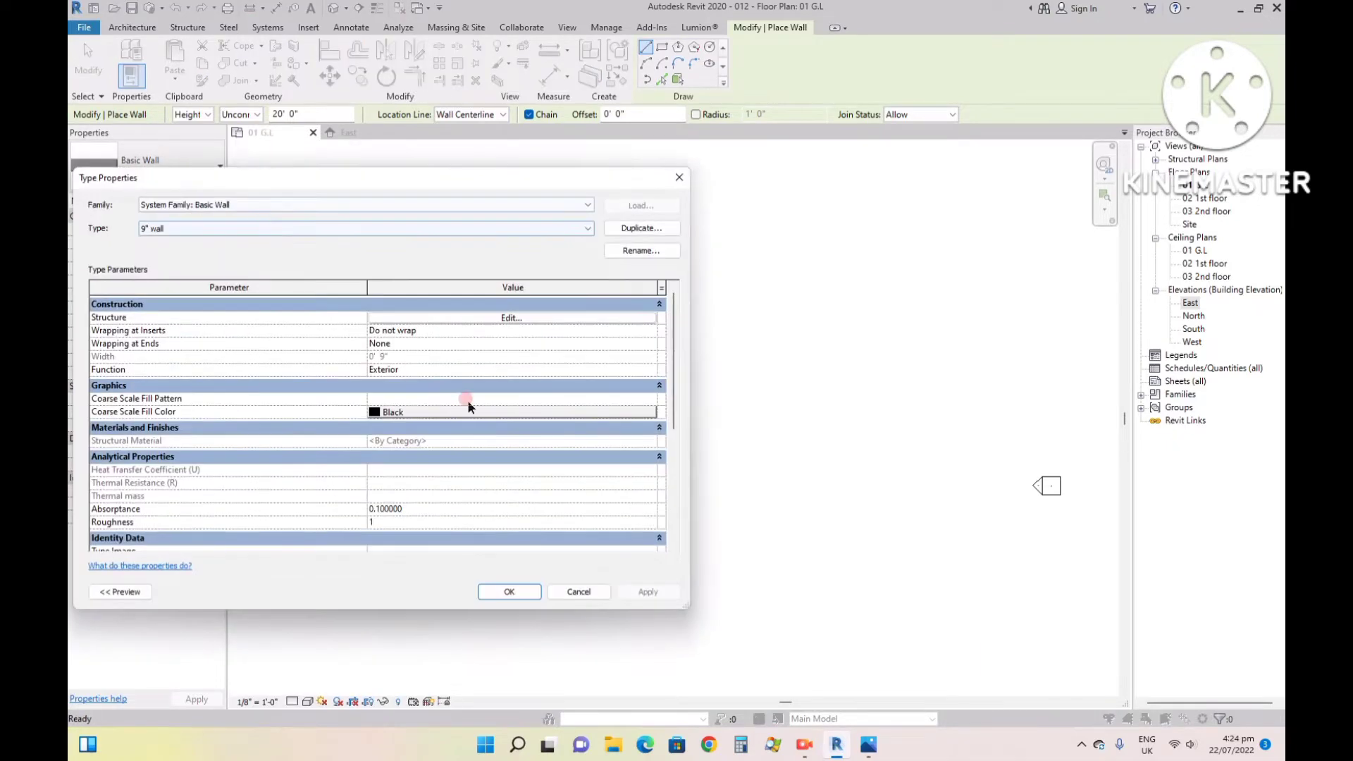
{"action": "left_click", "coordinate": [641, 229]}
{"action": "type", "text": "4.5\""}
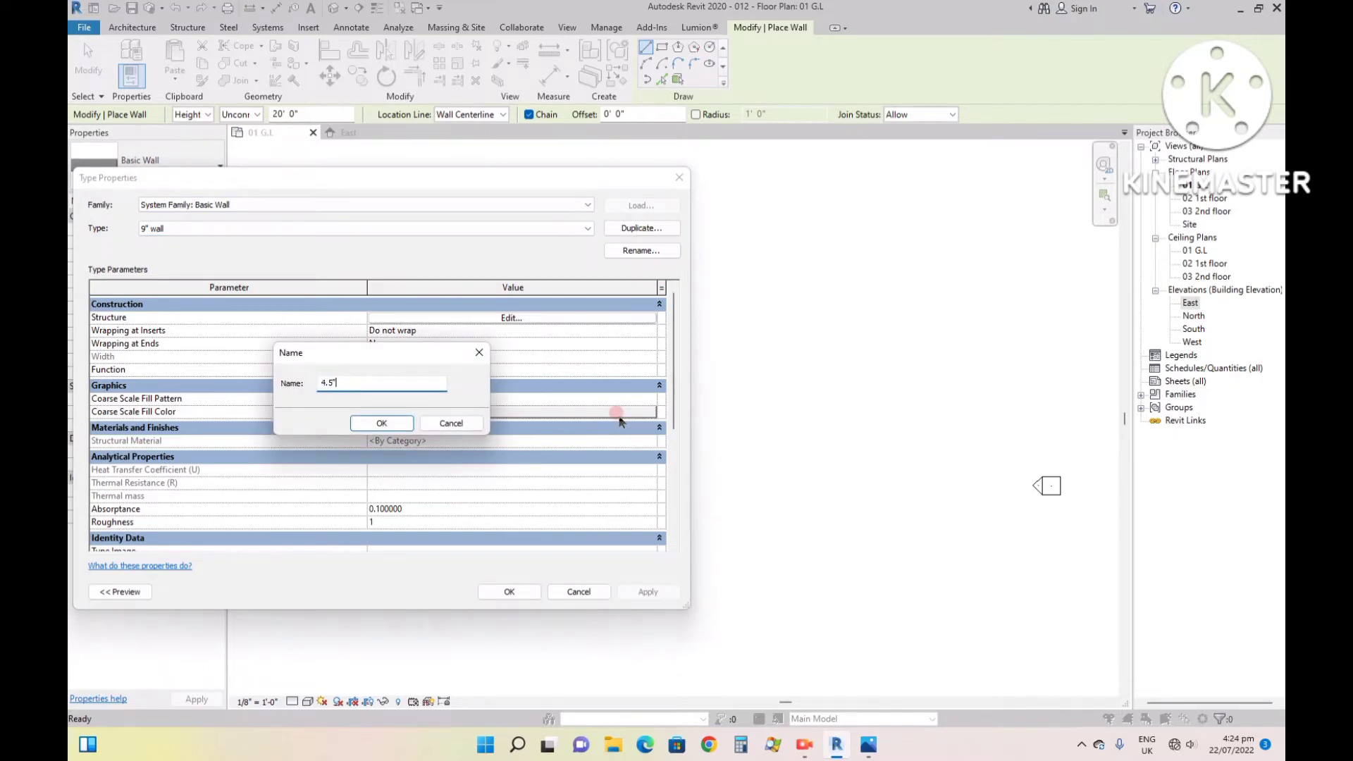
{"action": "key", "text": "Return"}
- Set the structure layer thickness of the 4.5" wall type to 4.5" and accept the type properties
{"action": "left_click", "coordinate": [533, 318]}
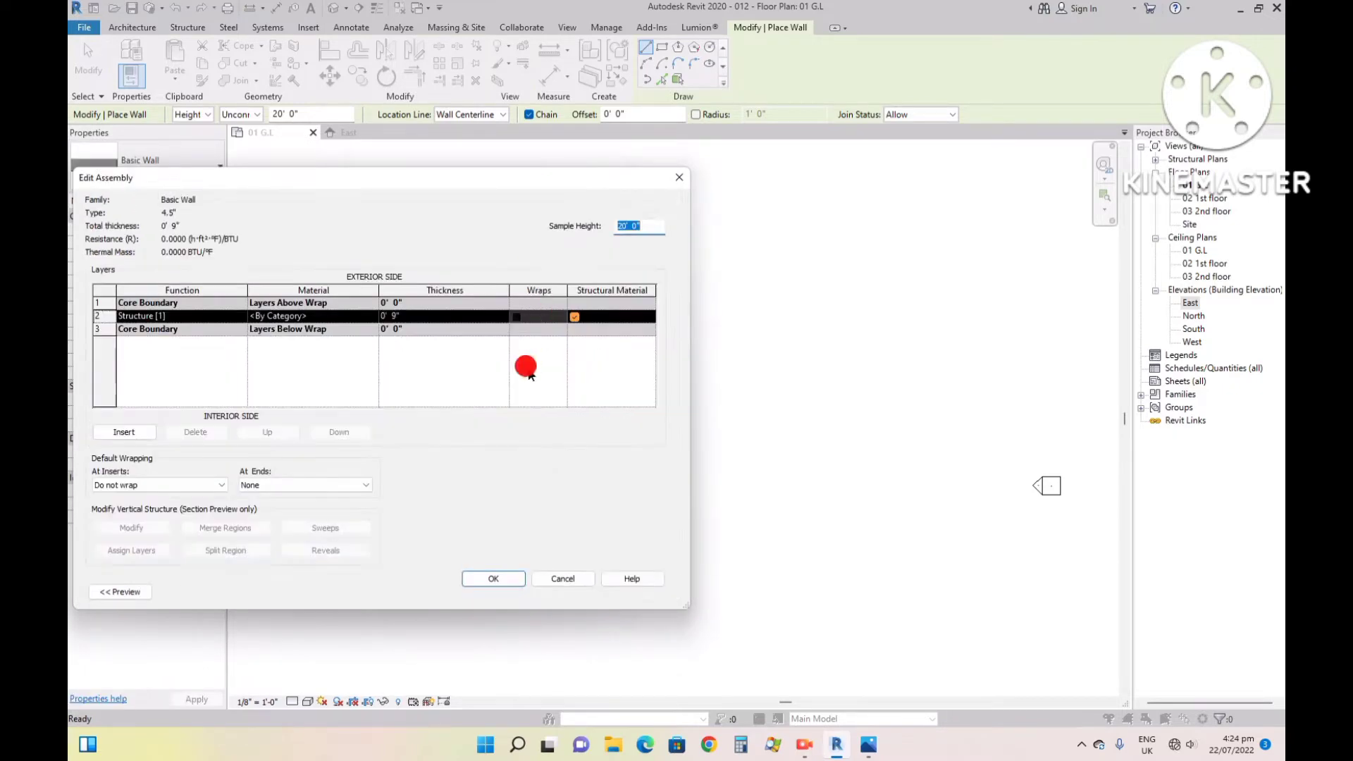
{"action": "left_click", "coordinate": [406, 348]}
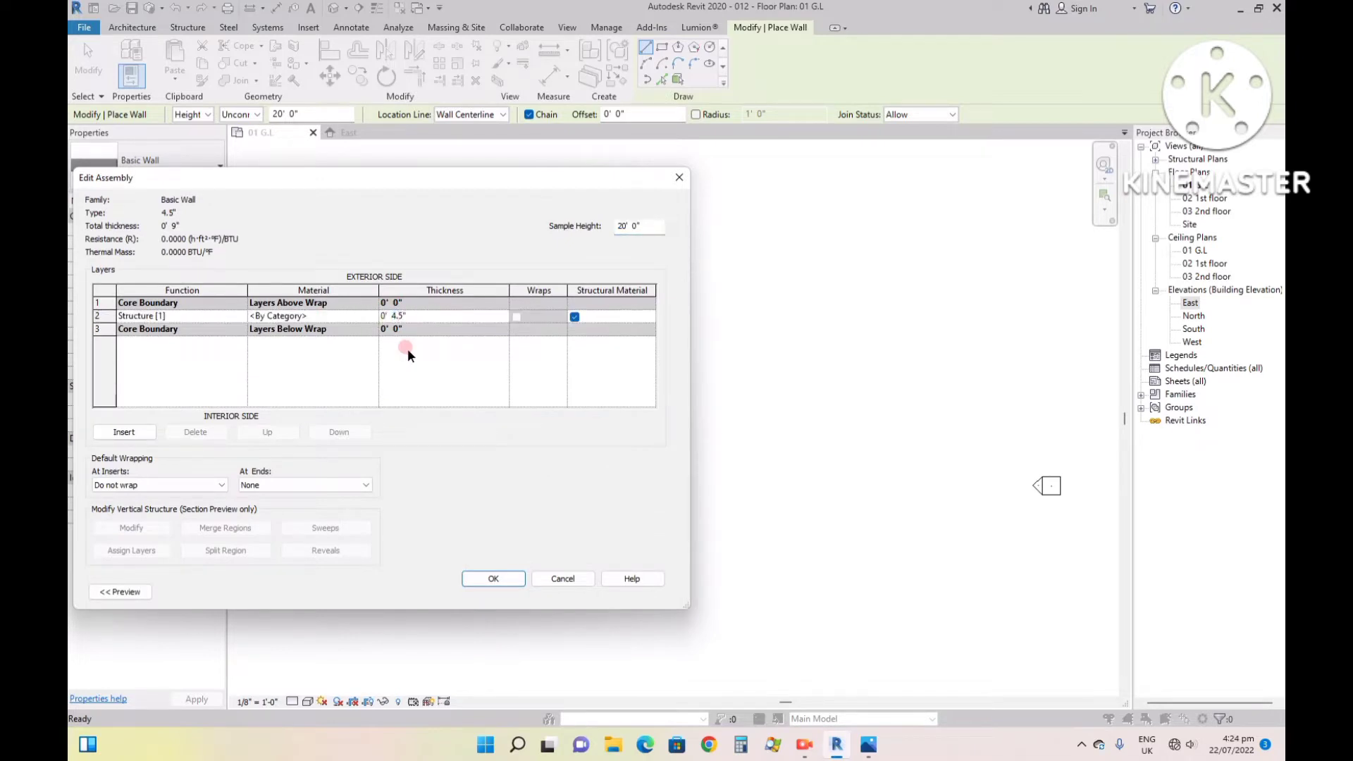
{"action": "key", "text": "Return"}
{"action": "key", "text": "Return"}
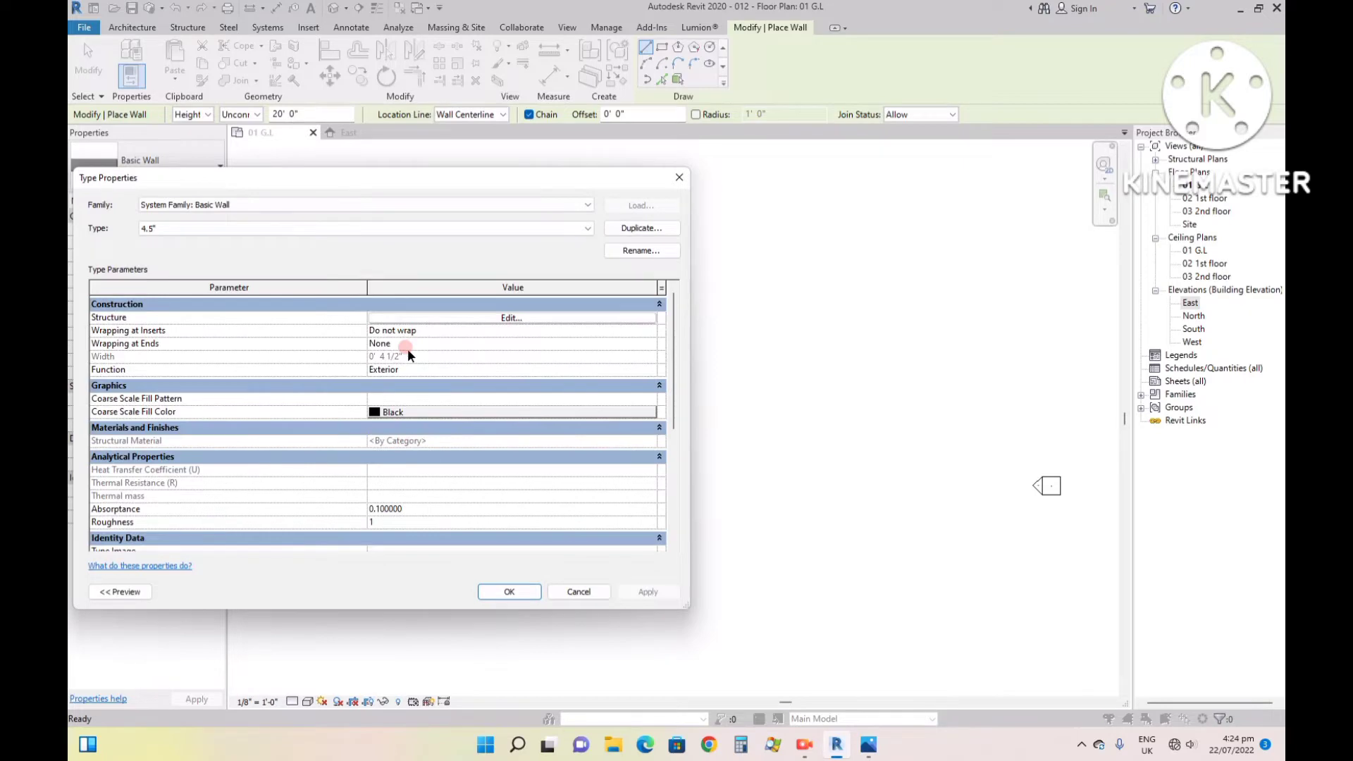
{"action": "key", "text": "Return"}
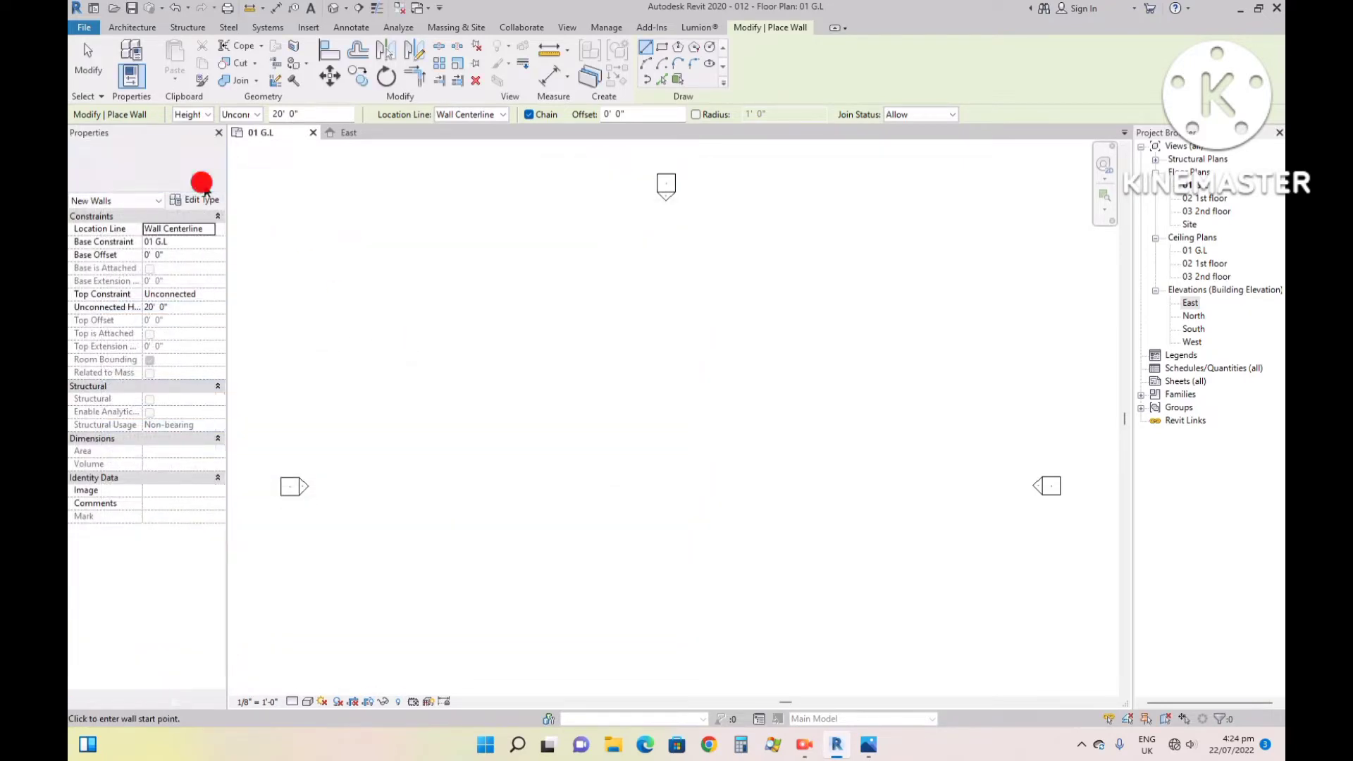
- Set up new walls with the 9" wall type, the exterior finish face as location line and an unconnected height of 5'
{"action": "left_click", "coordinate": [203, 185]}
{"action": "left_click", "coordinate": [106, 267]}
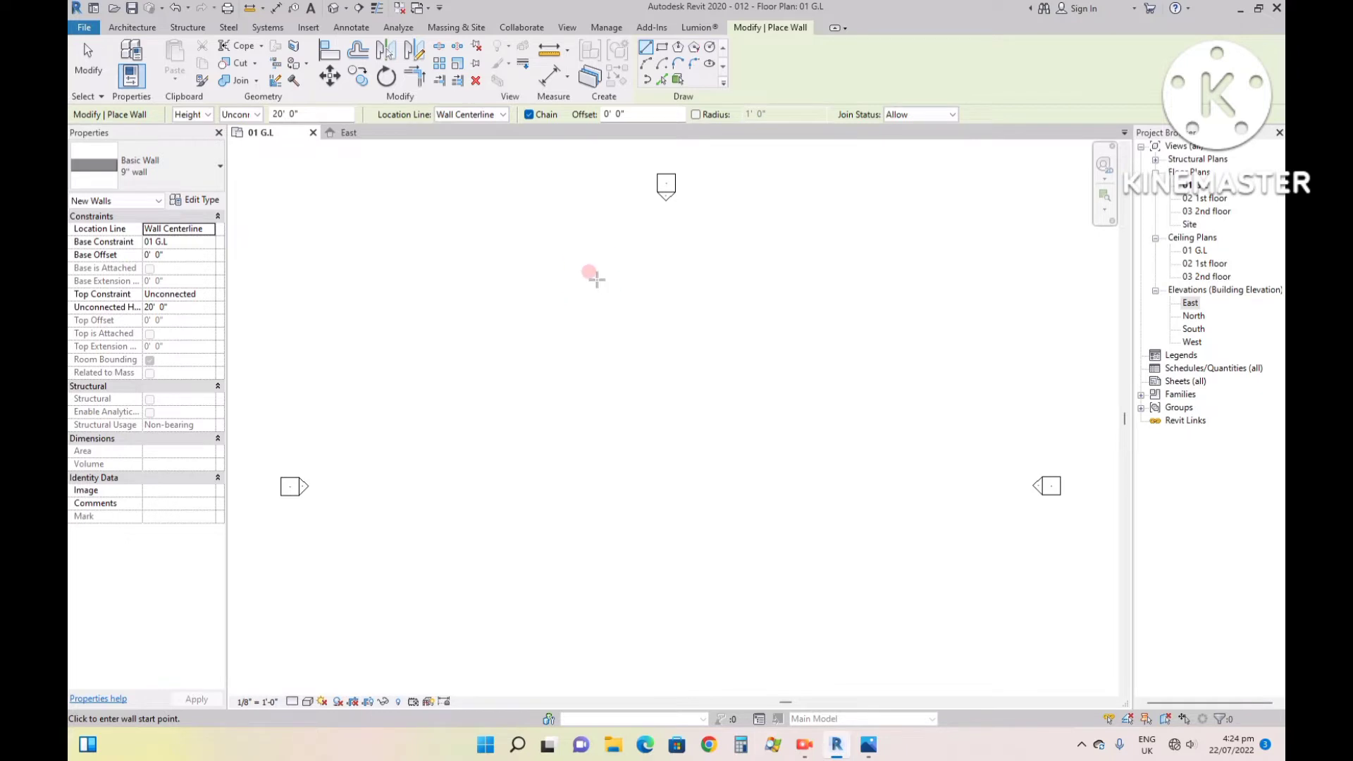
{"action": "left_click", "coordinate": [490, 116]}
{"action": "left_click", "coordinate": [472, 149]}
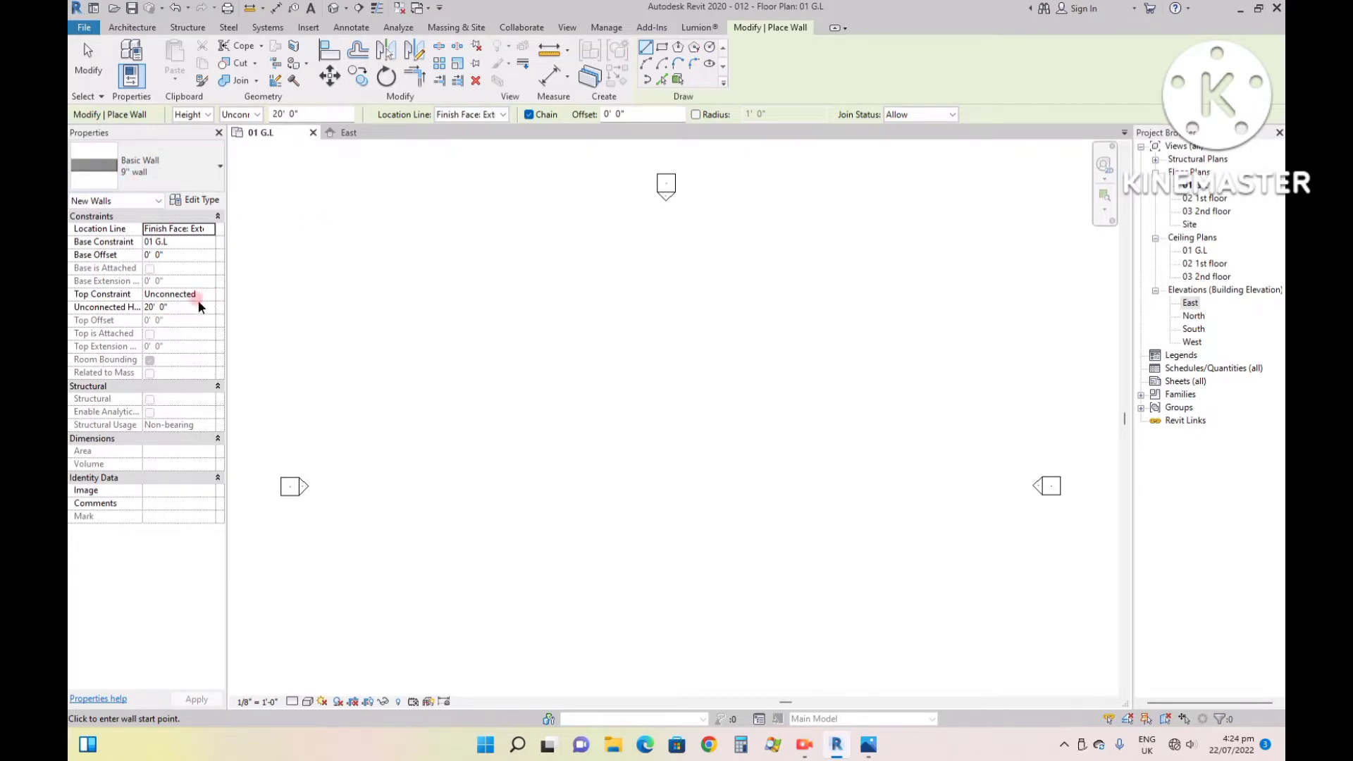
{"action": "left_click", "coordinate": [191, 306]}
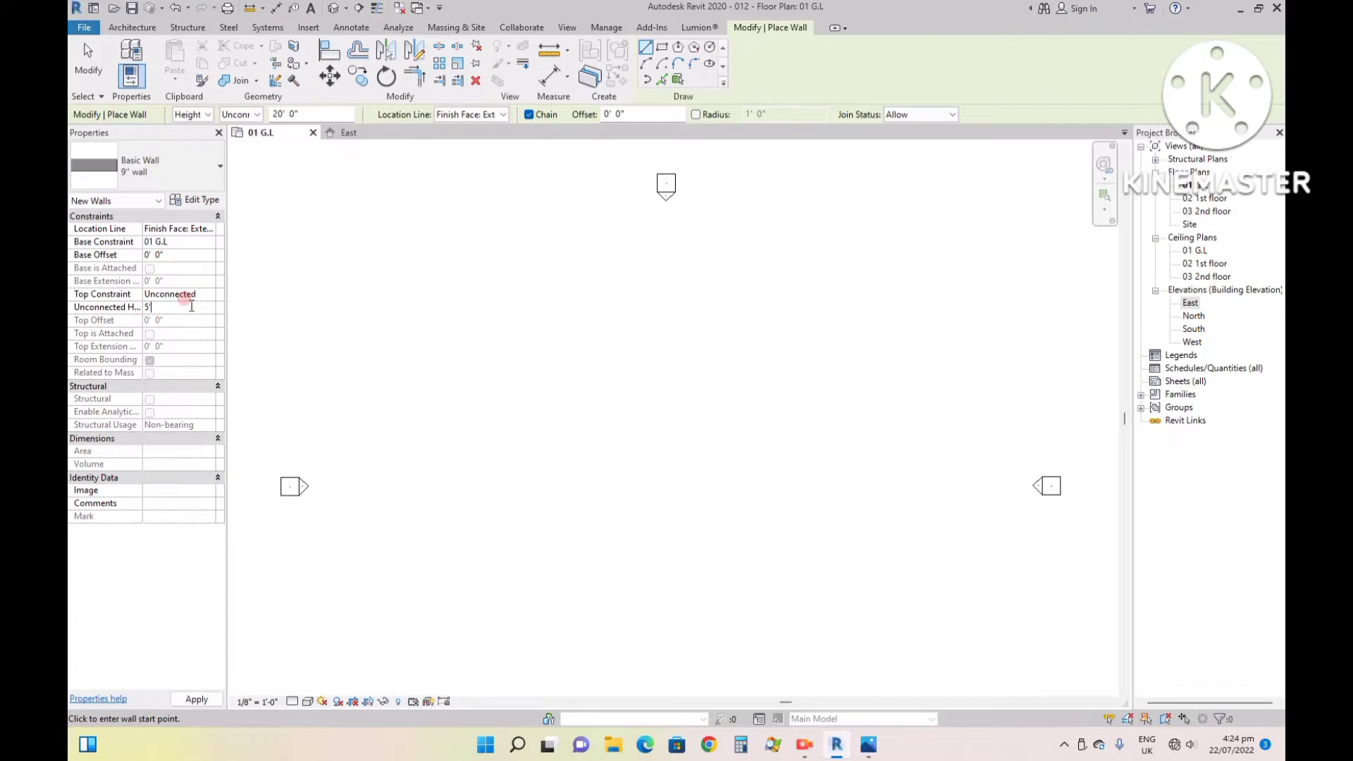
{"action": "type", "text": "5'"}
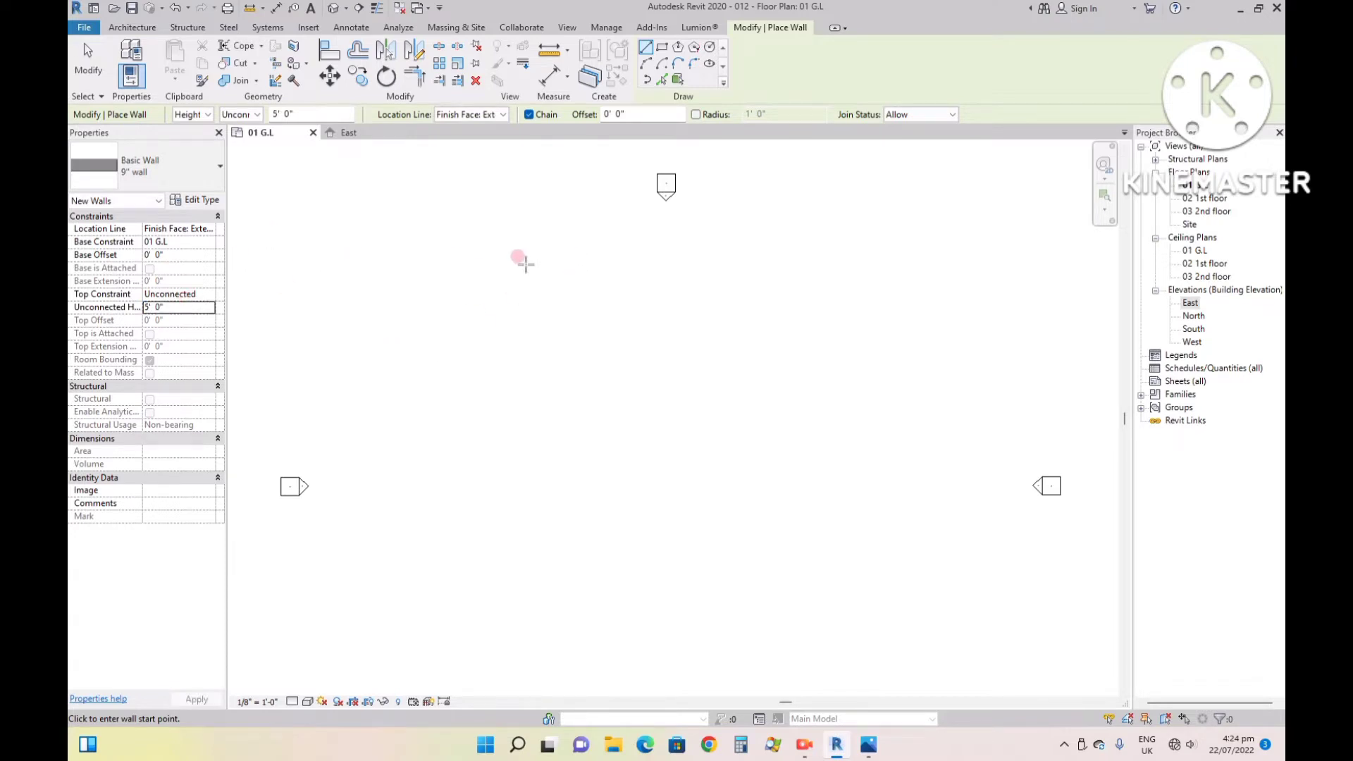
- Draw the rectangular boundary wall on the ground floor plan, 45' wide and 60' long, and leave the Wall tool
{"action": "left_click", "coordinate": [502, 248]}
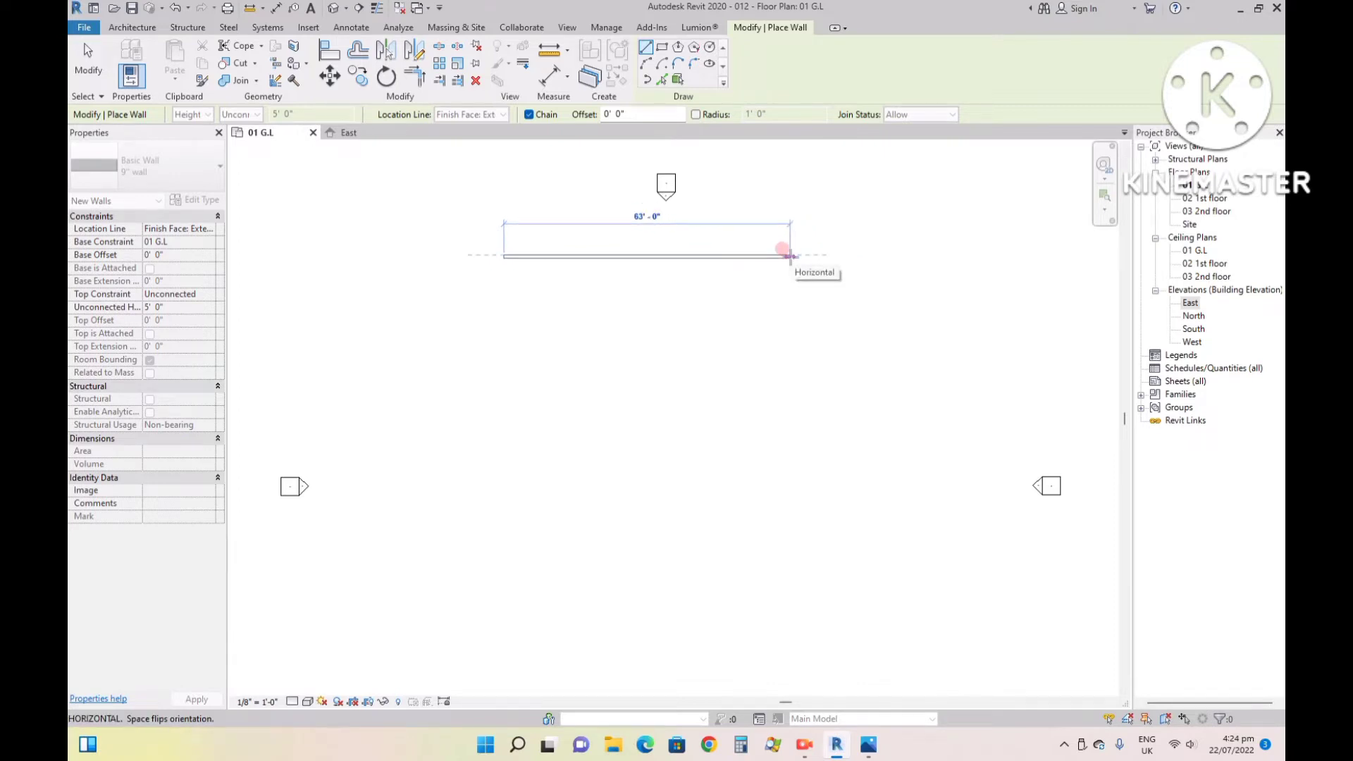
{"action": "type", "text": "45"}
{"action": "key", "text": "Return"}
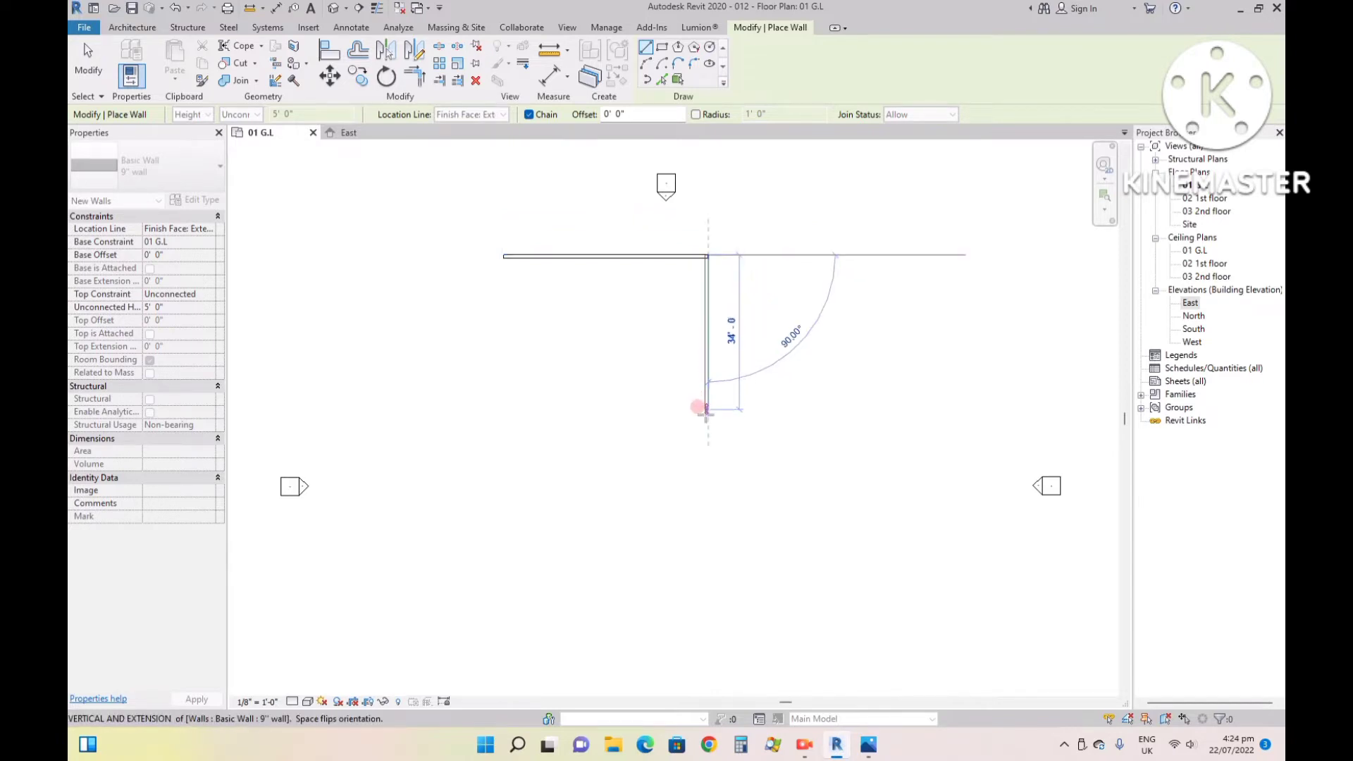
{"action": "type", "text": "60'"}
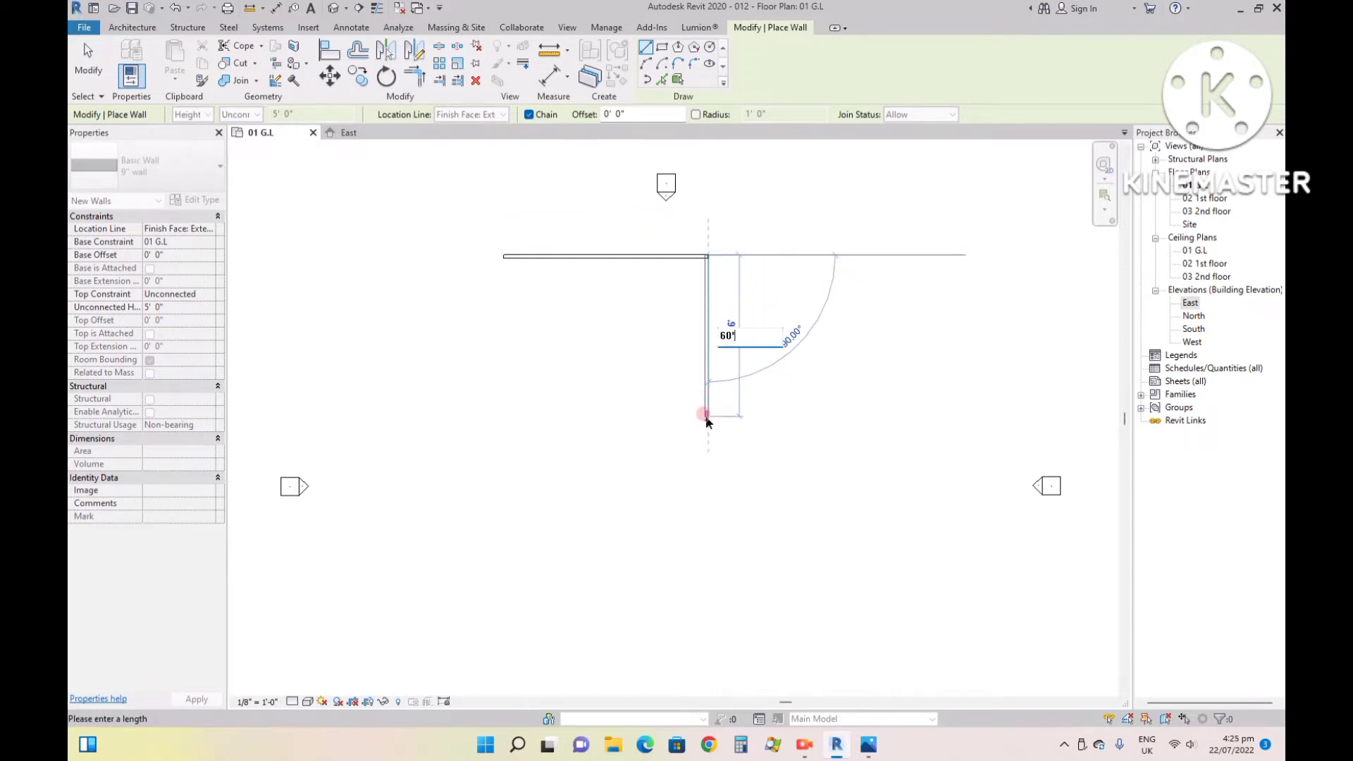
{"action": "key", "text": "Return"}
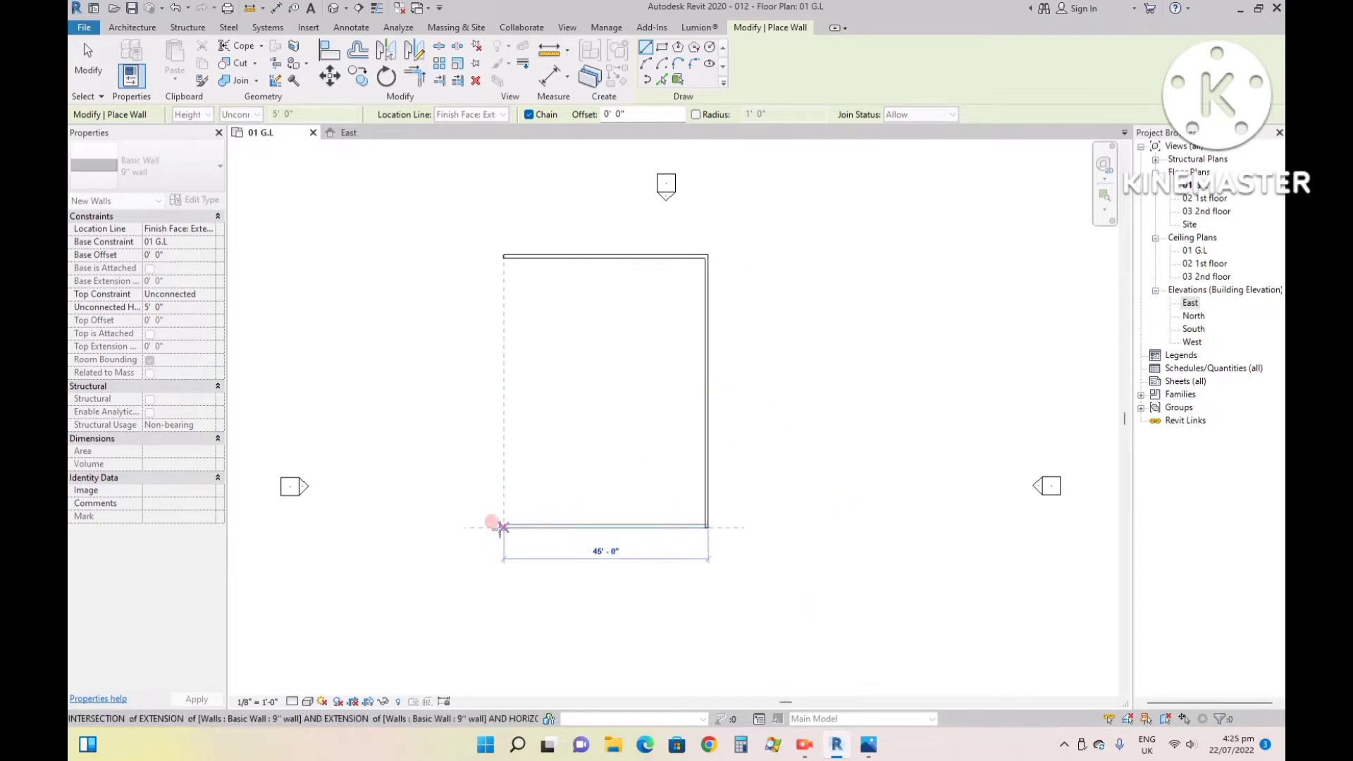
{"action": "left_click", "coordinate": [502, 527]}
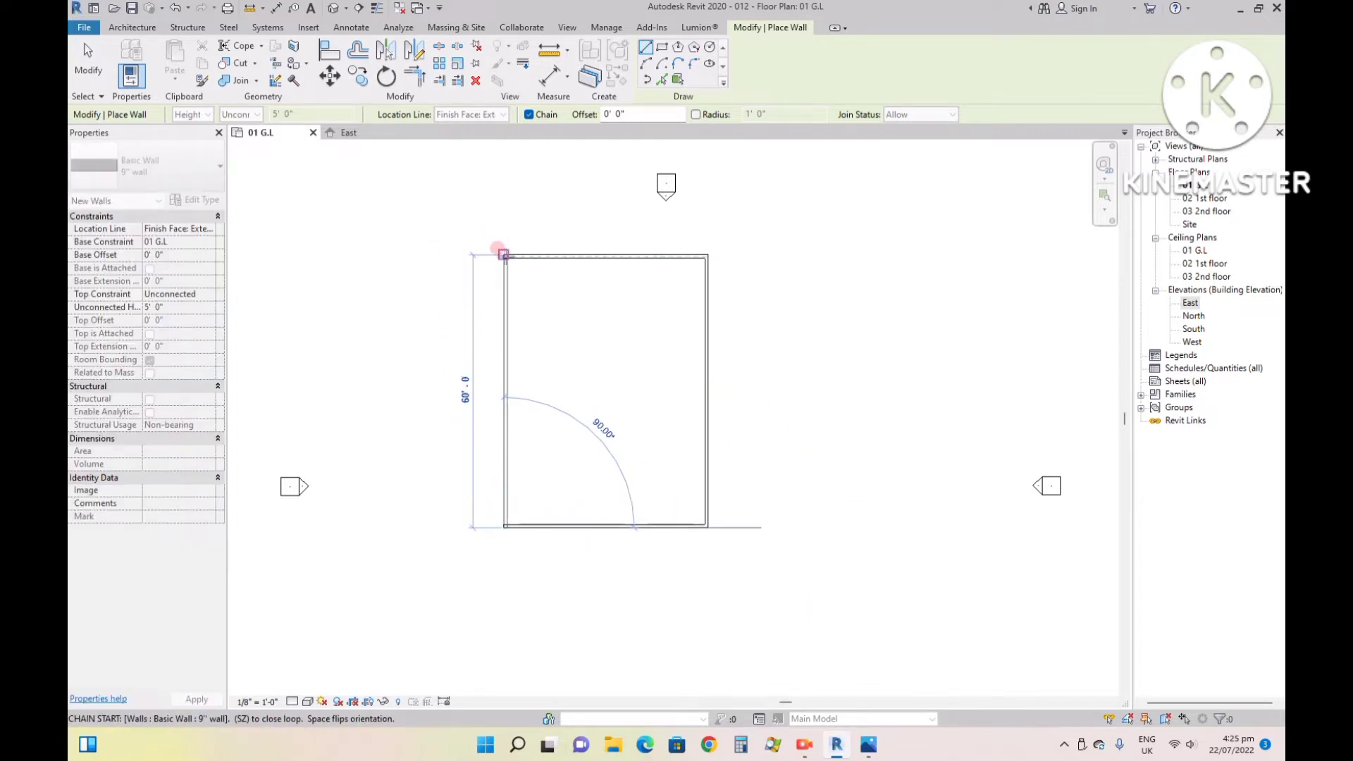
{"action": "left_click", "coordinate": [502, 252]}
{"action": "key", "text": "Escape"}
{"action": "key", "text": "Escape"}
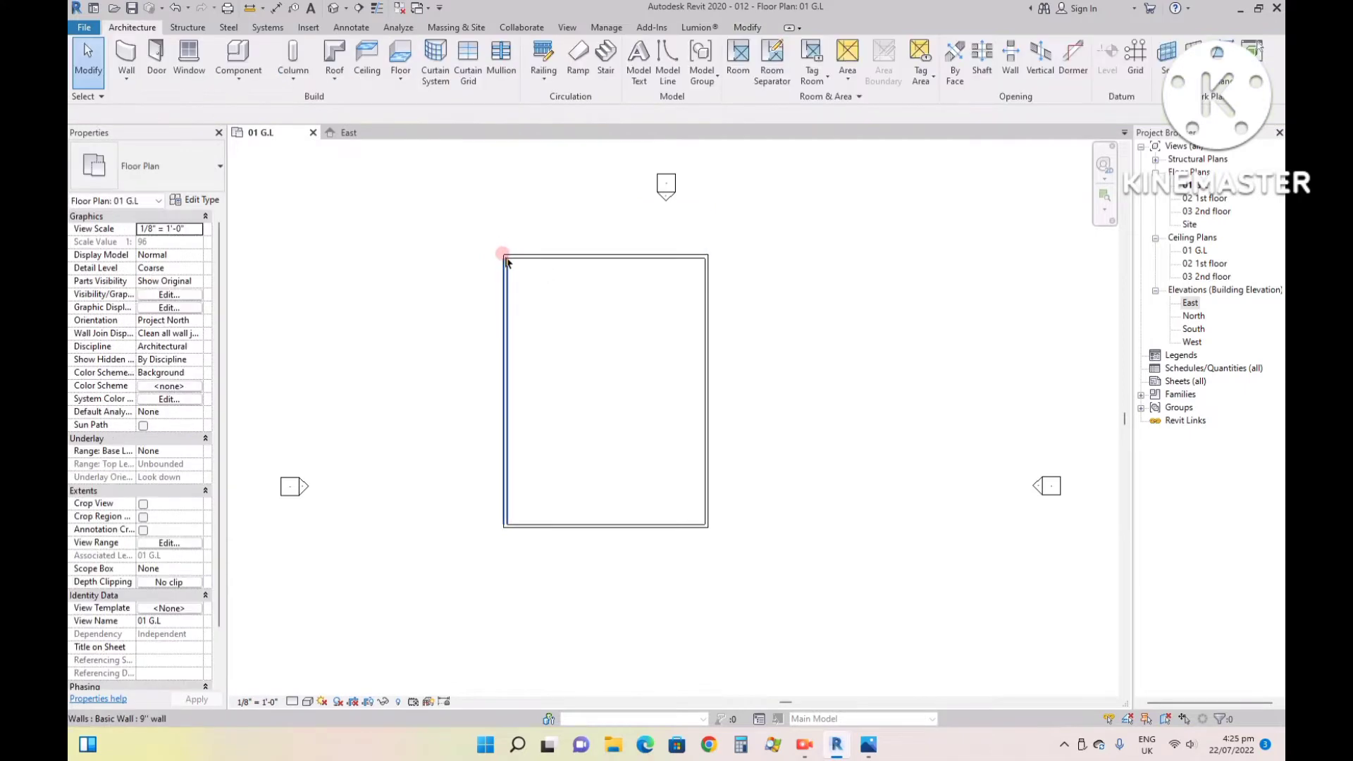
- Offset copies of the north, east and west boundary walls 3' inward, then leave the Offset tool
{"action": "scroll", "coordinate": [547, 282], "scroll_direction": "up", "scroll_amount": 3}
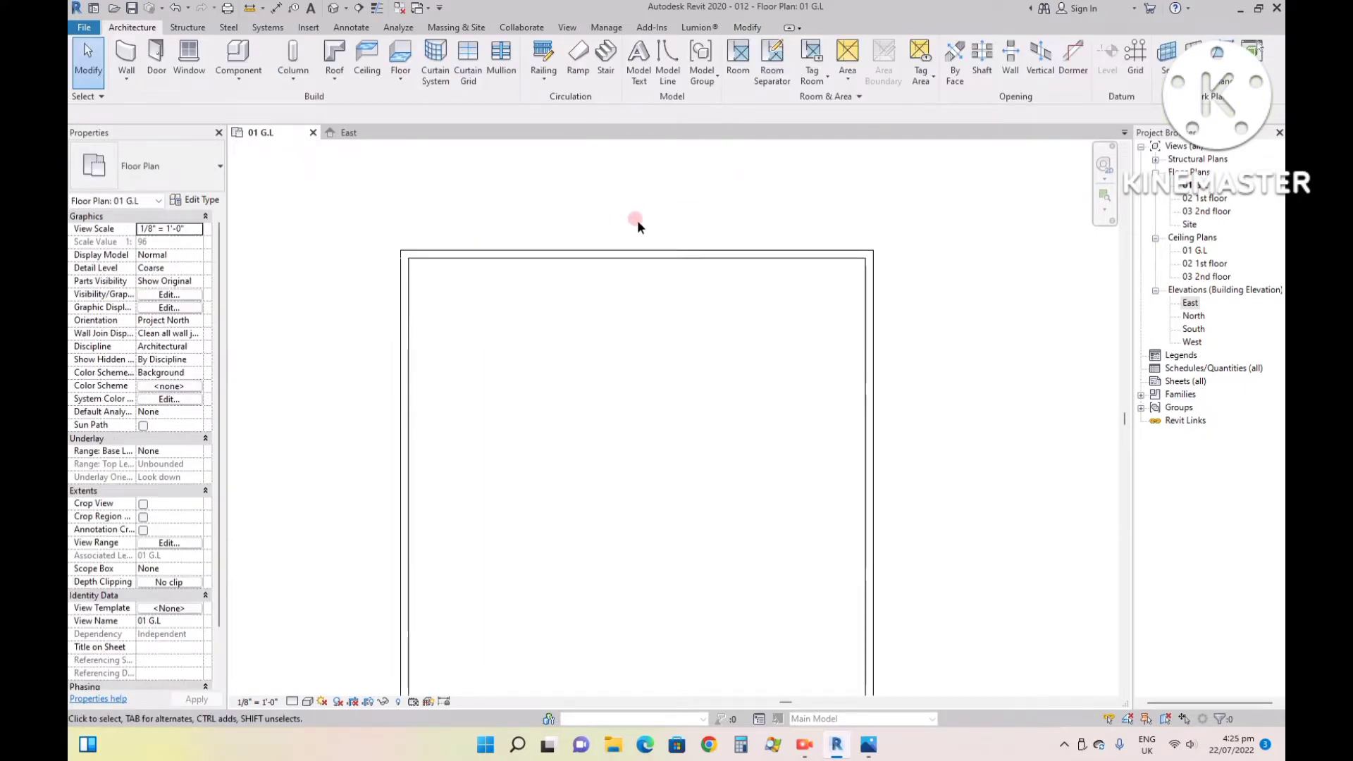
{"action": "scroll", "coordinate": [637, 221], "scroll_direction": "down", "scroll_amount": 2}
{"action": "scroll", "coordinate": [685, 236], "scroll_direction": "up", "scroll_amount": 1}
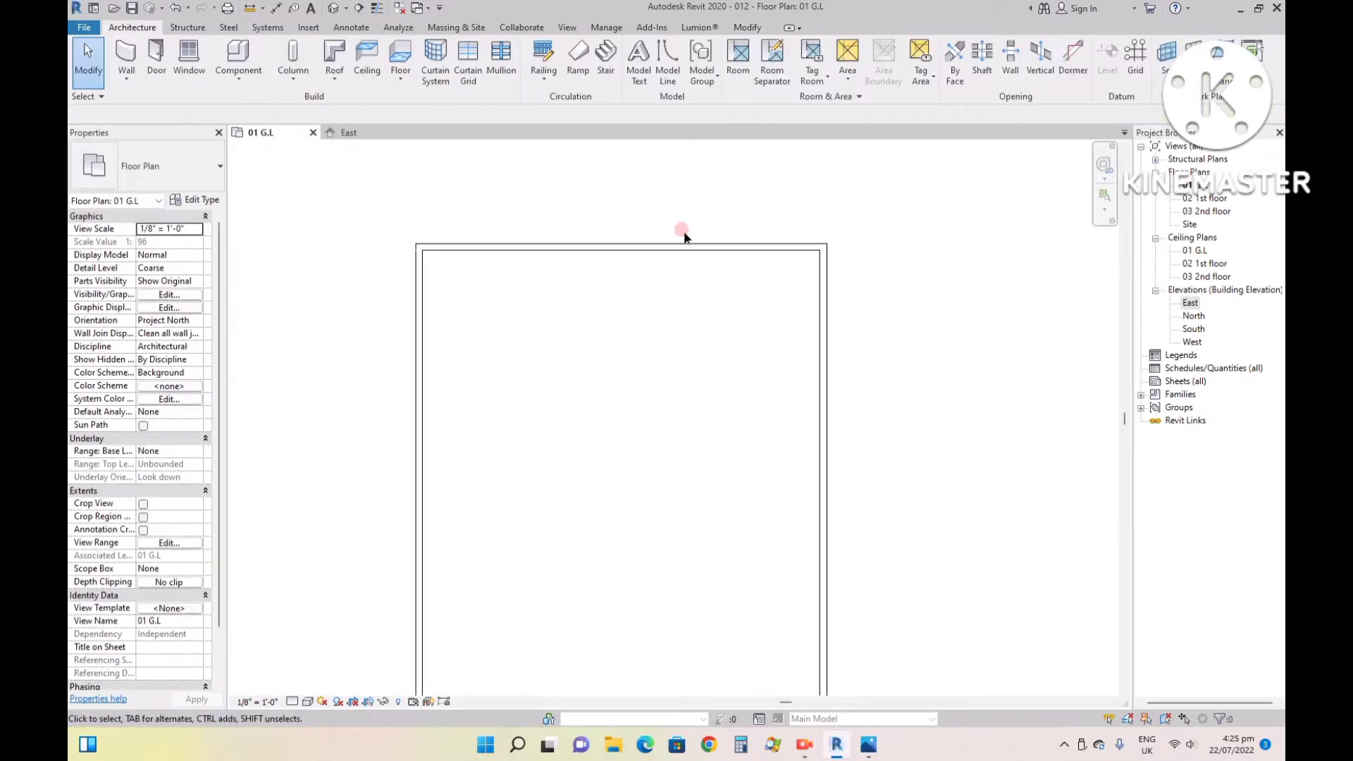
{"action": "left_click", "coordinate": [238, 57]}
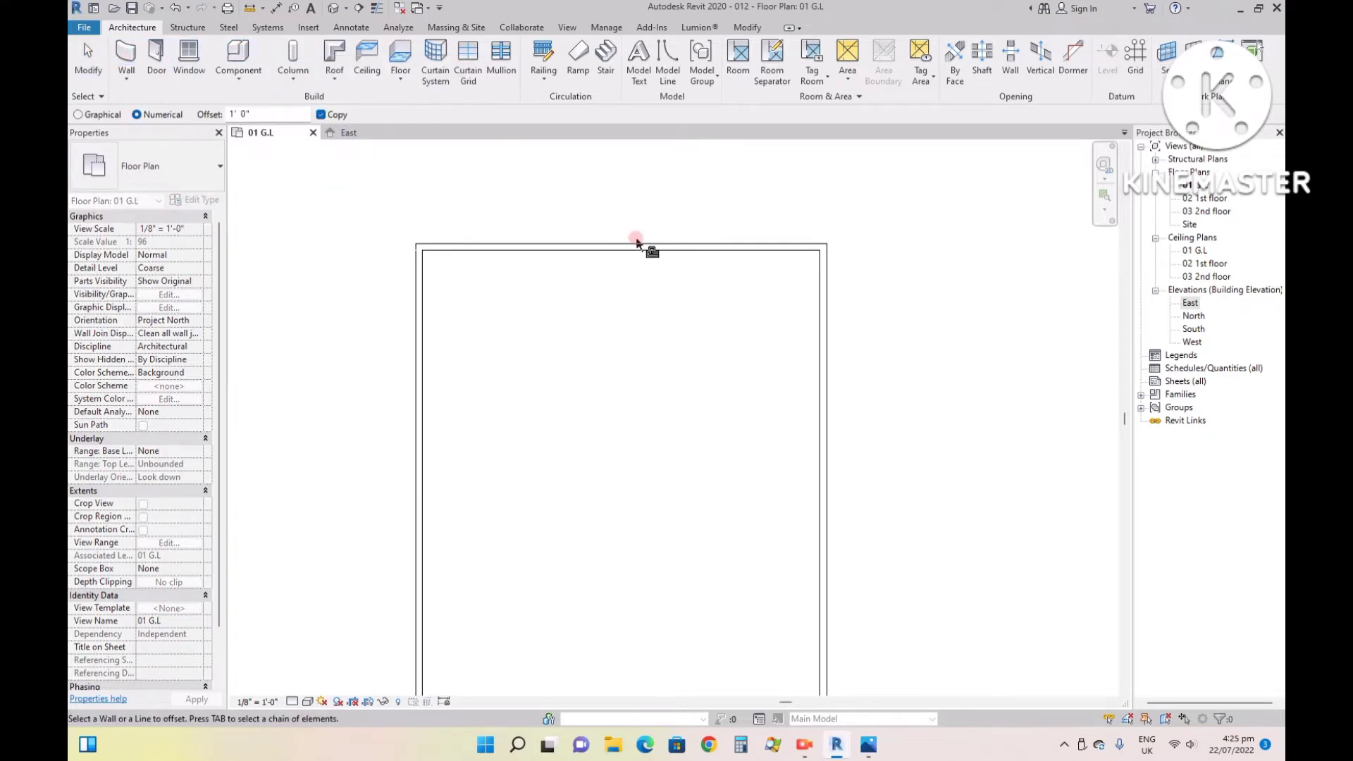
{"action": "left_click_drag", "start_coordinate": [250, 114], "coordinate": [189, 99]}
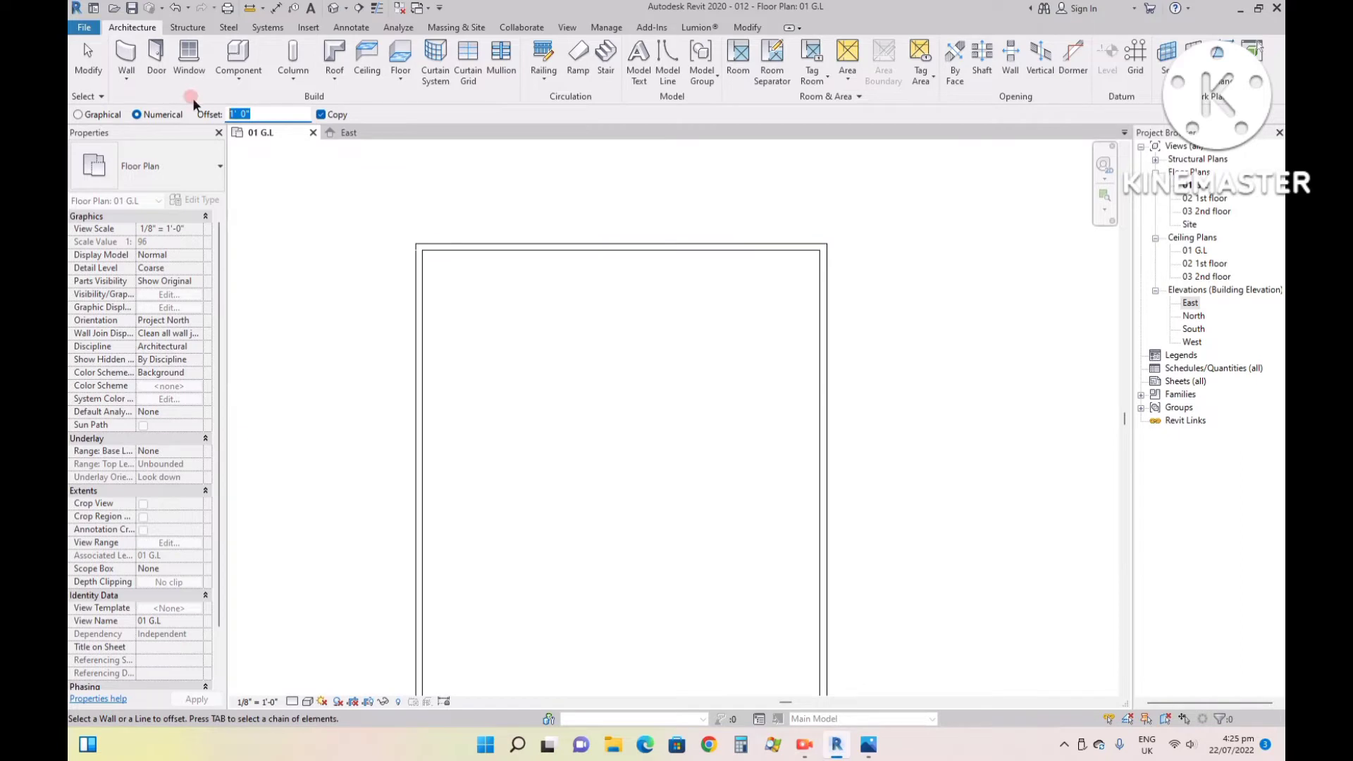
{"action": "left_click", "coordinate": [650, 251]}
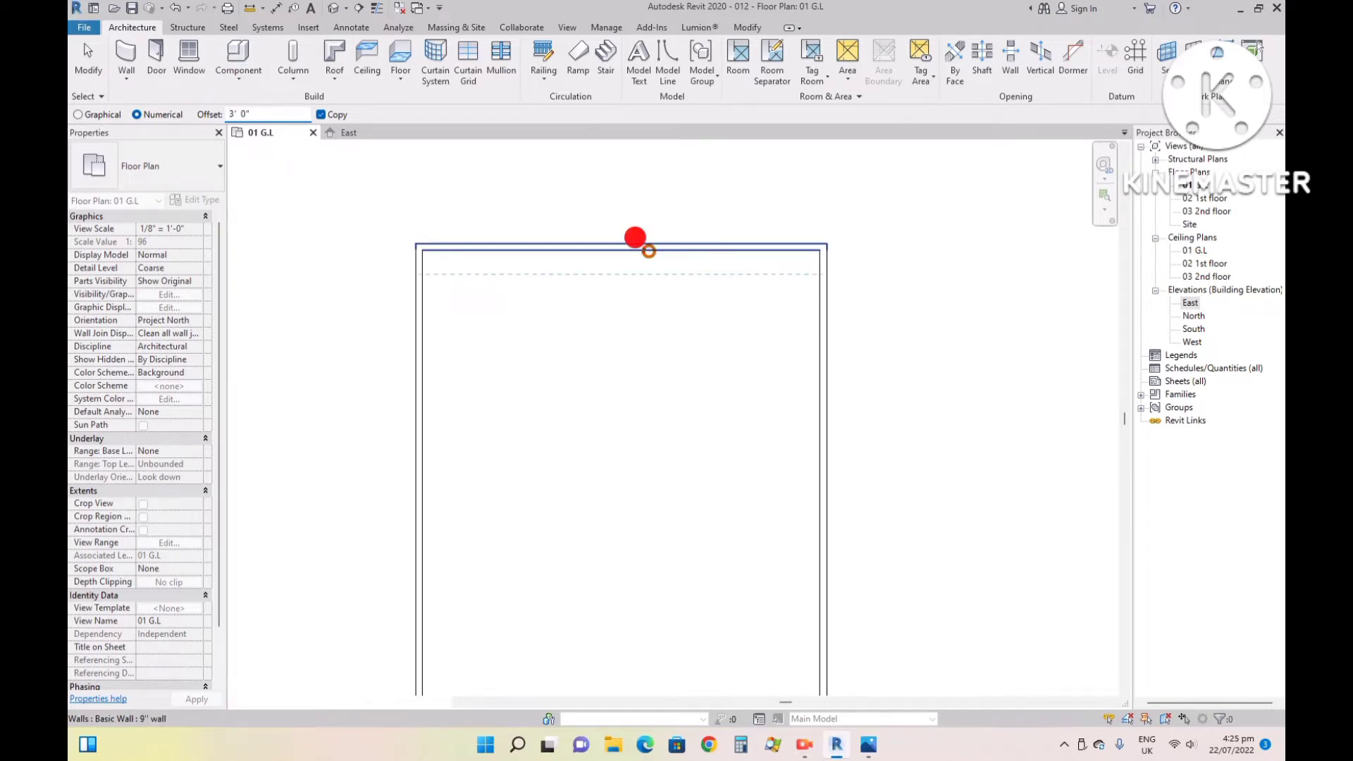
{"action": "left_click", "coordinate": [816, 346]}
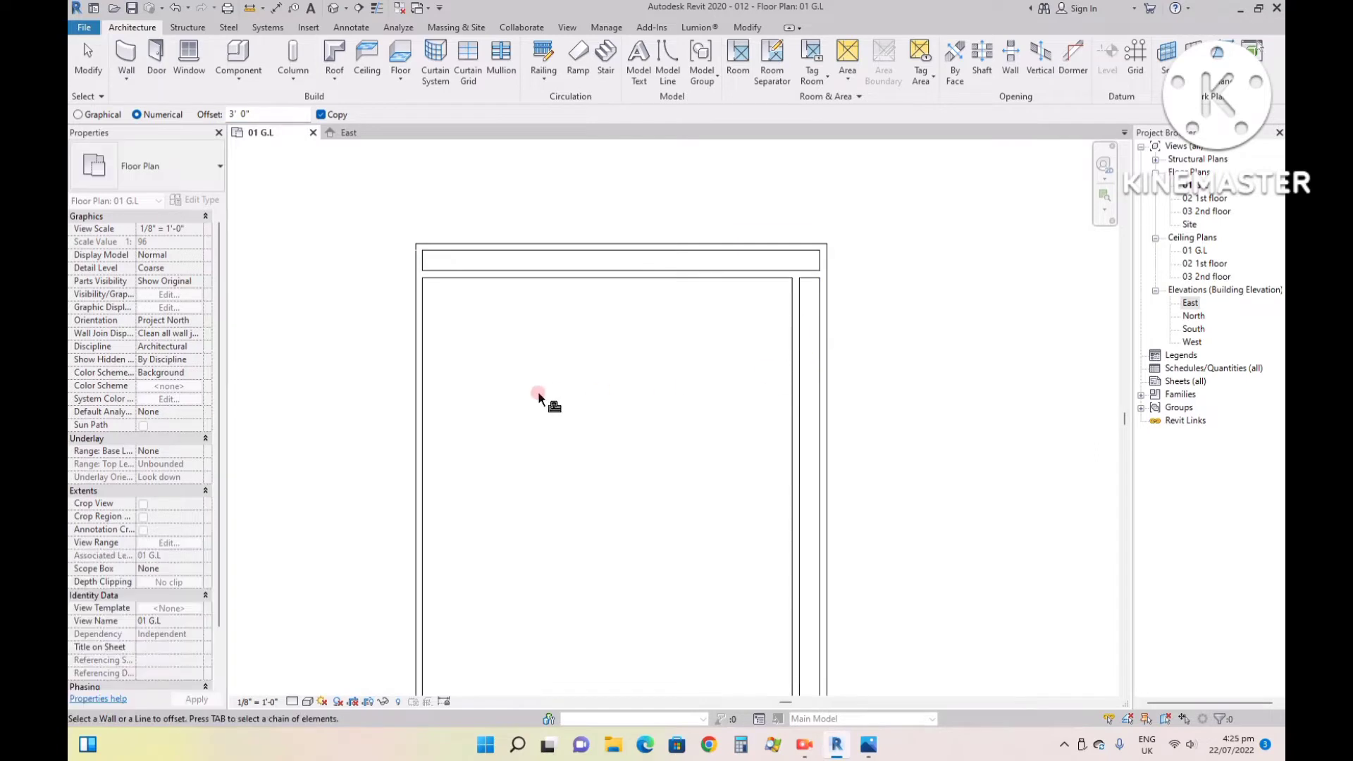
{"action": "left_click", "coordinate": [425, 404]}
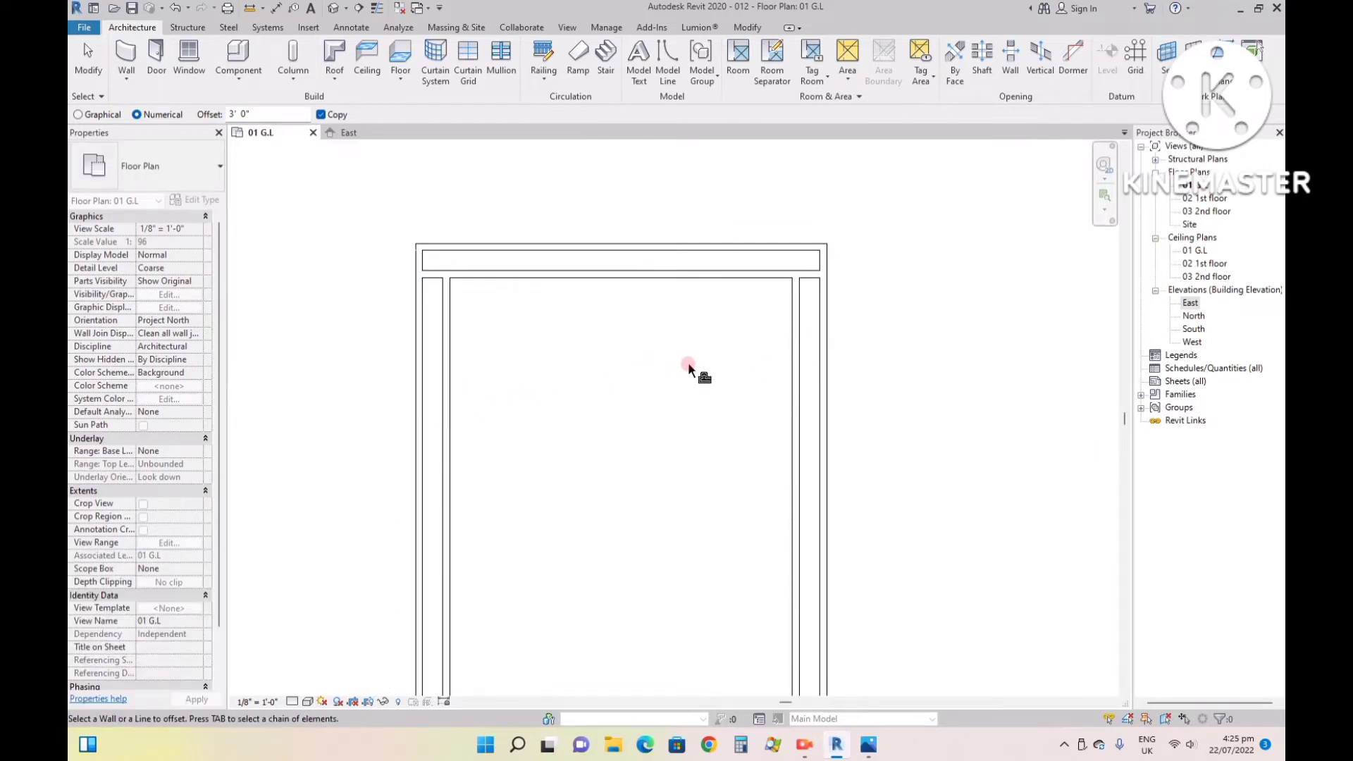
{"action": "scroll", "coordinate": [690, 367], "scroll_direction": "down", "scroll_amount": 3}
{"action": "scroll", "coordinate": [761, 416], "scroll_direction": "up", "scroll_amount": 2}
{"action": "scroll", "coordinate": [761, 319], "scroll_direction": "up", "scroll_amount": 1}
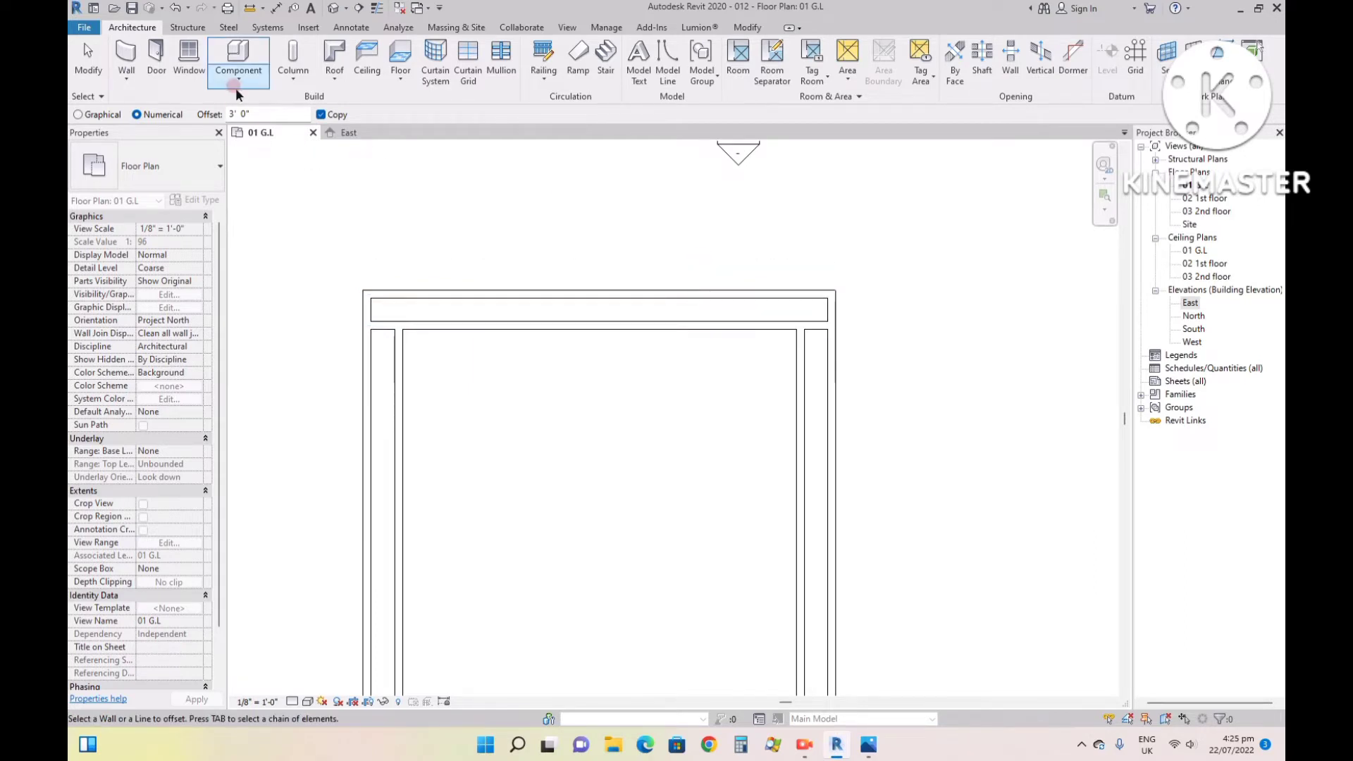
{"action": "key", "text": "Escape"}
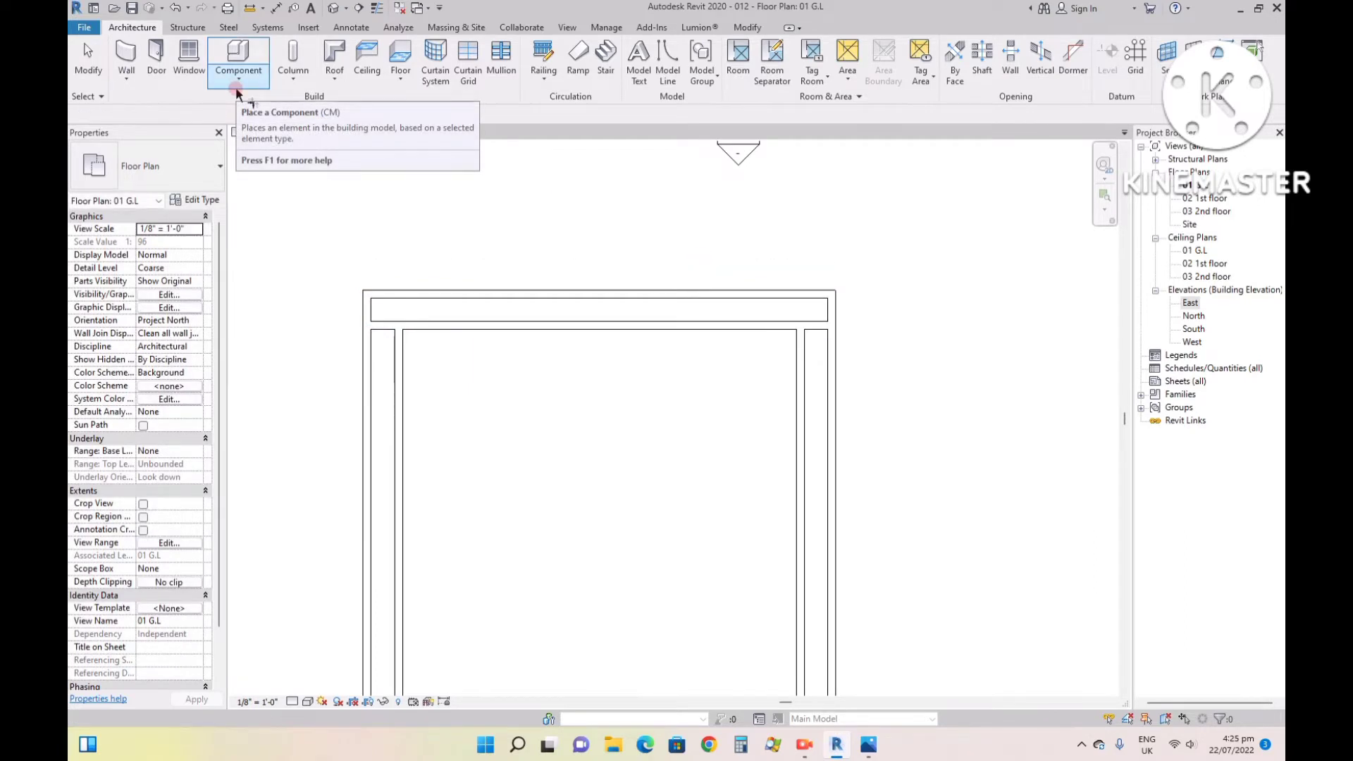
- Trim the offset north wall to clean corners with the inner east and west walls, and leave Trim/Extend to Corner
{"action": "key", "text": "t"}
{"action": "key", "text": "r"}
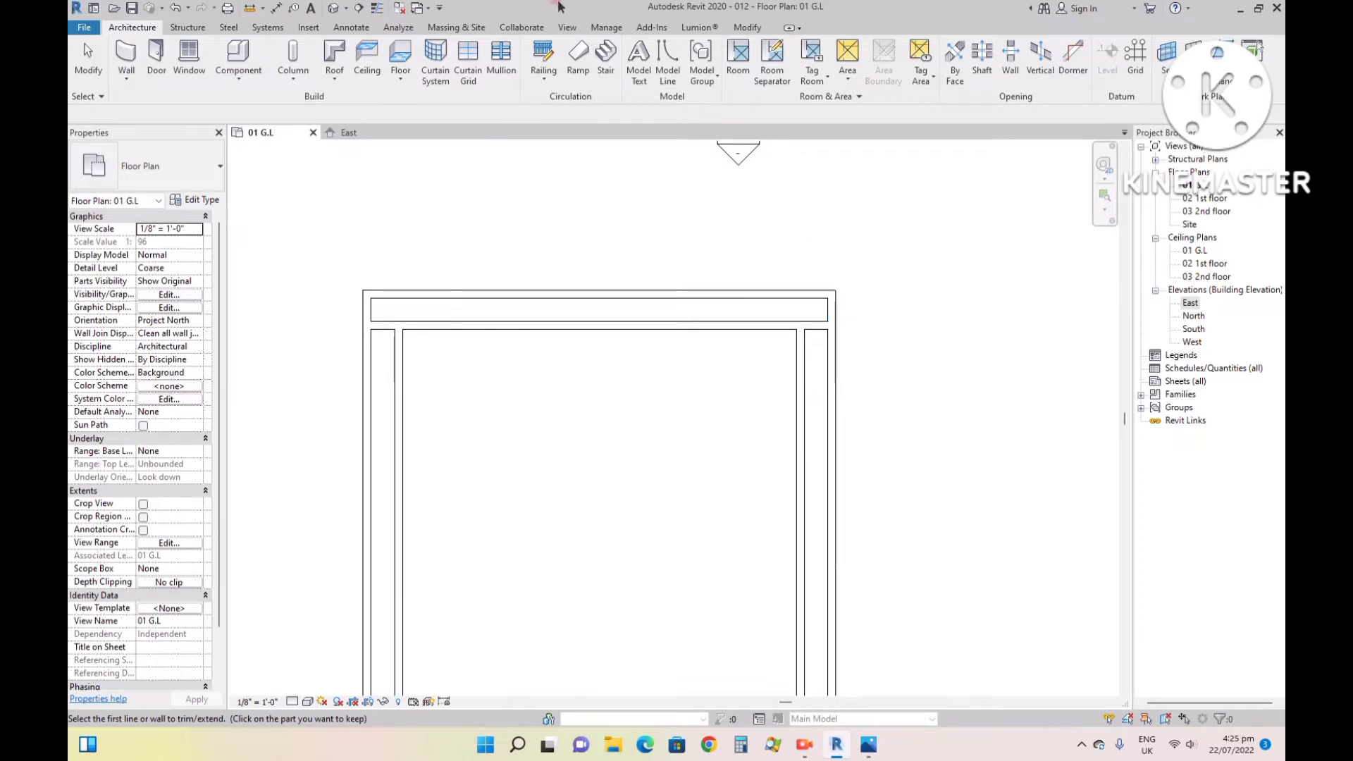
{"action": "left_click", "coordinate": [742, 27]}
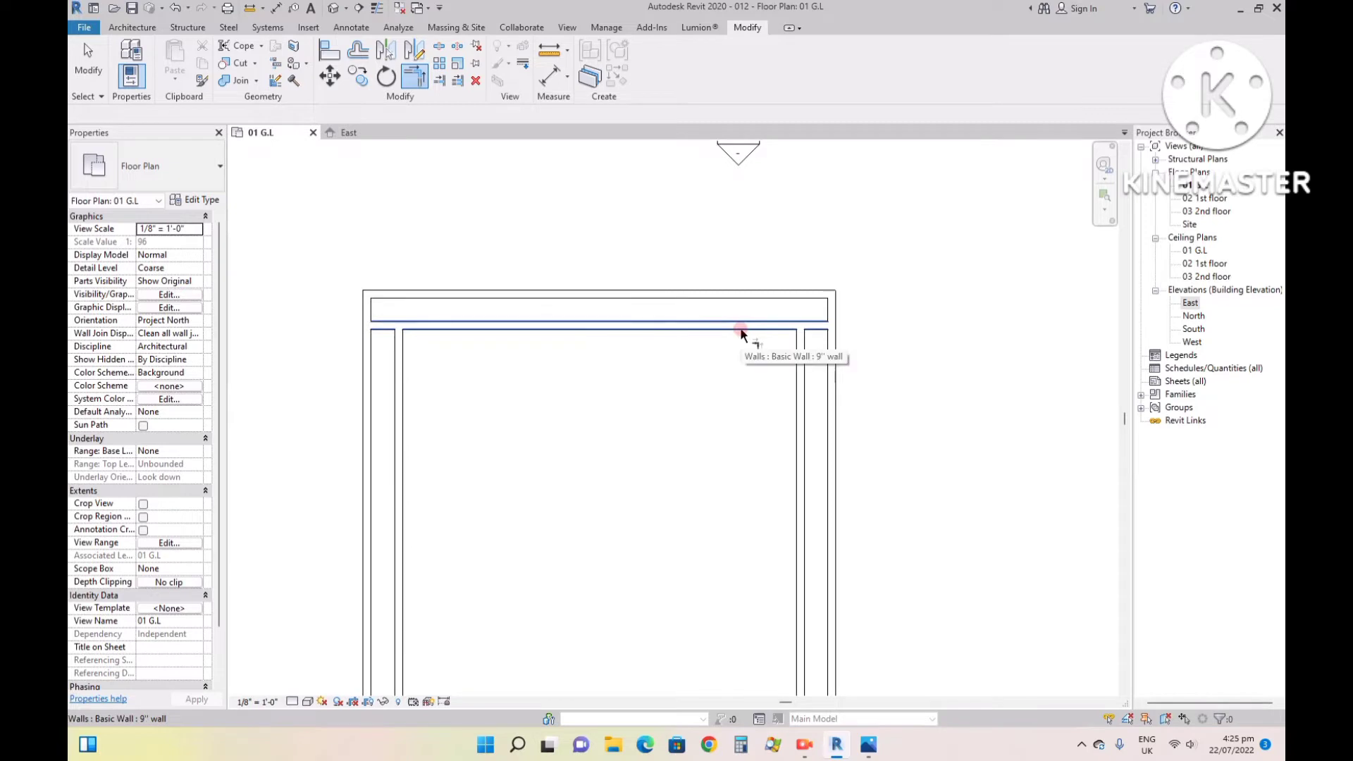
{"action": "left_click", "coordinate": [801, 368]}
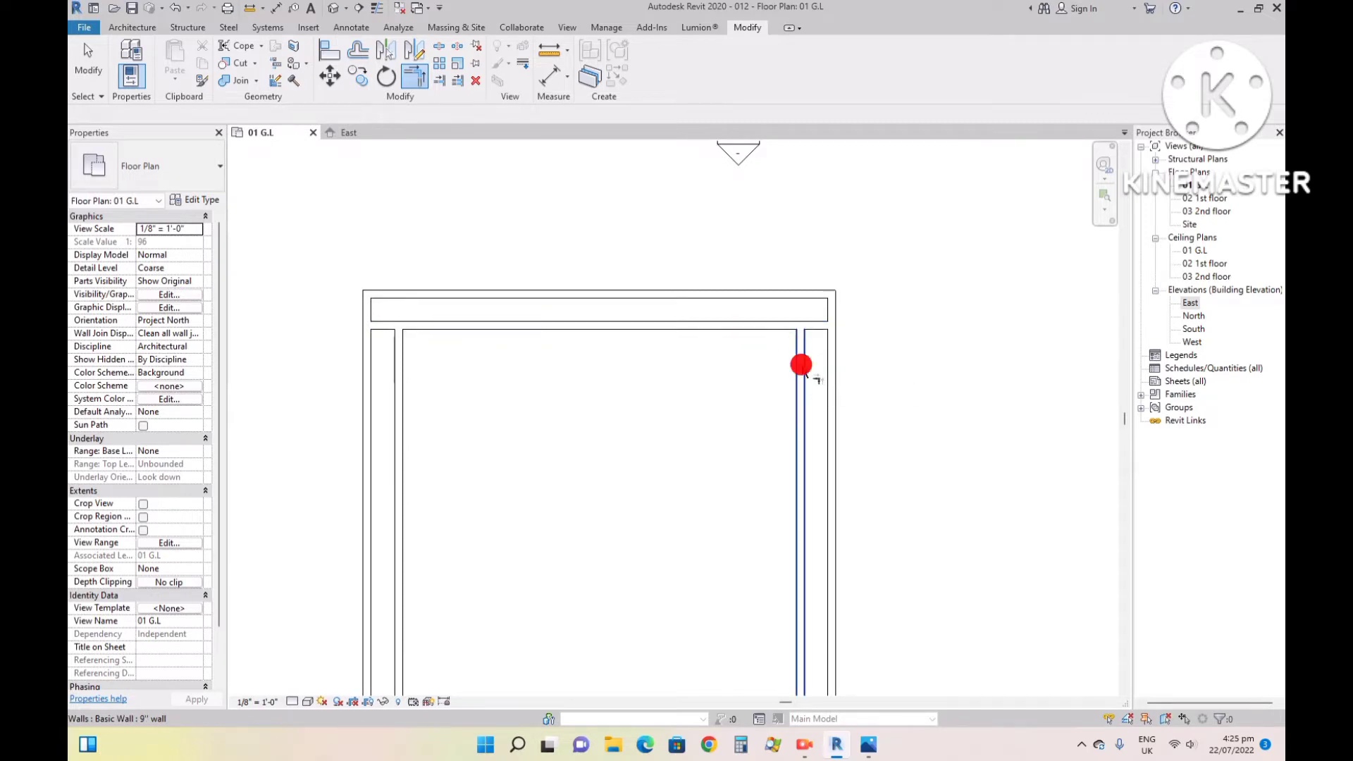
{"action": "left_click", "coordinate": [756, 325]}
{"action": "left_click", "coordinate": [414, 363]}
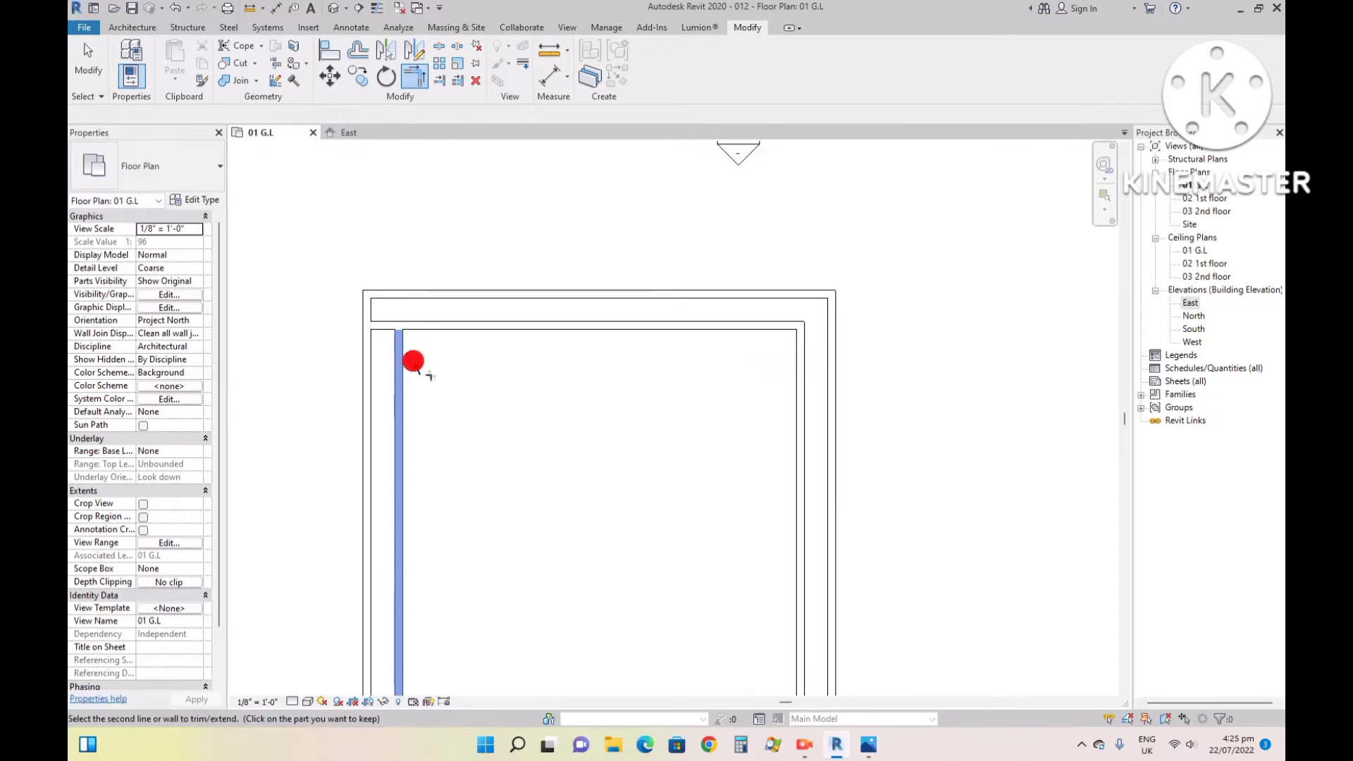
{"action": "left_click", "coordinate": [430, 325]}
{"action": "scroll", "coordinate": [716, 331], "scroll_direction": "down", "scroll_amount": 3}
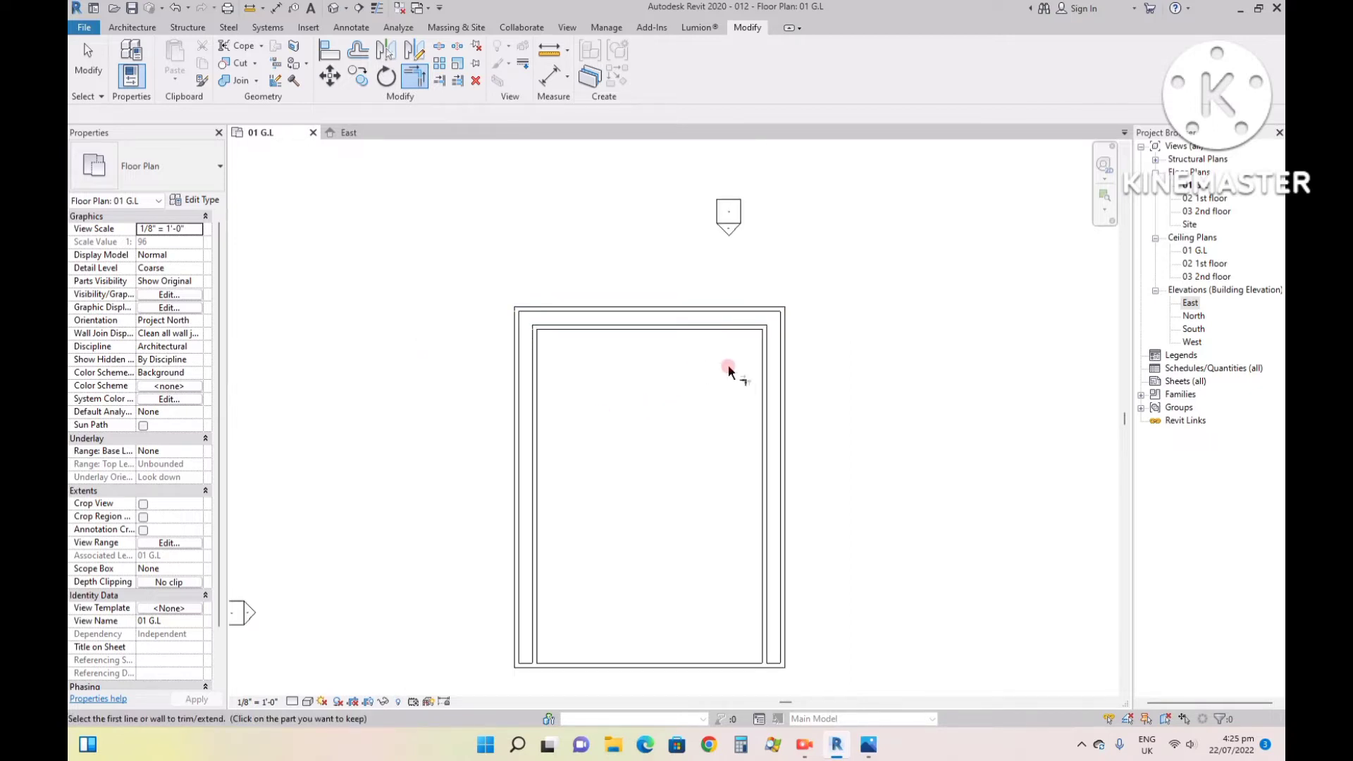
{"action": "scroll", "coordinate": [738, 346], "scroll_direction": "up", "scroll_amount": 1}
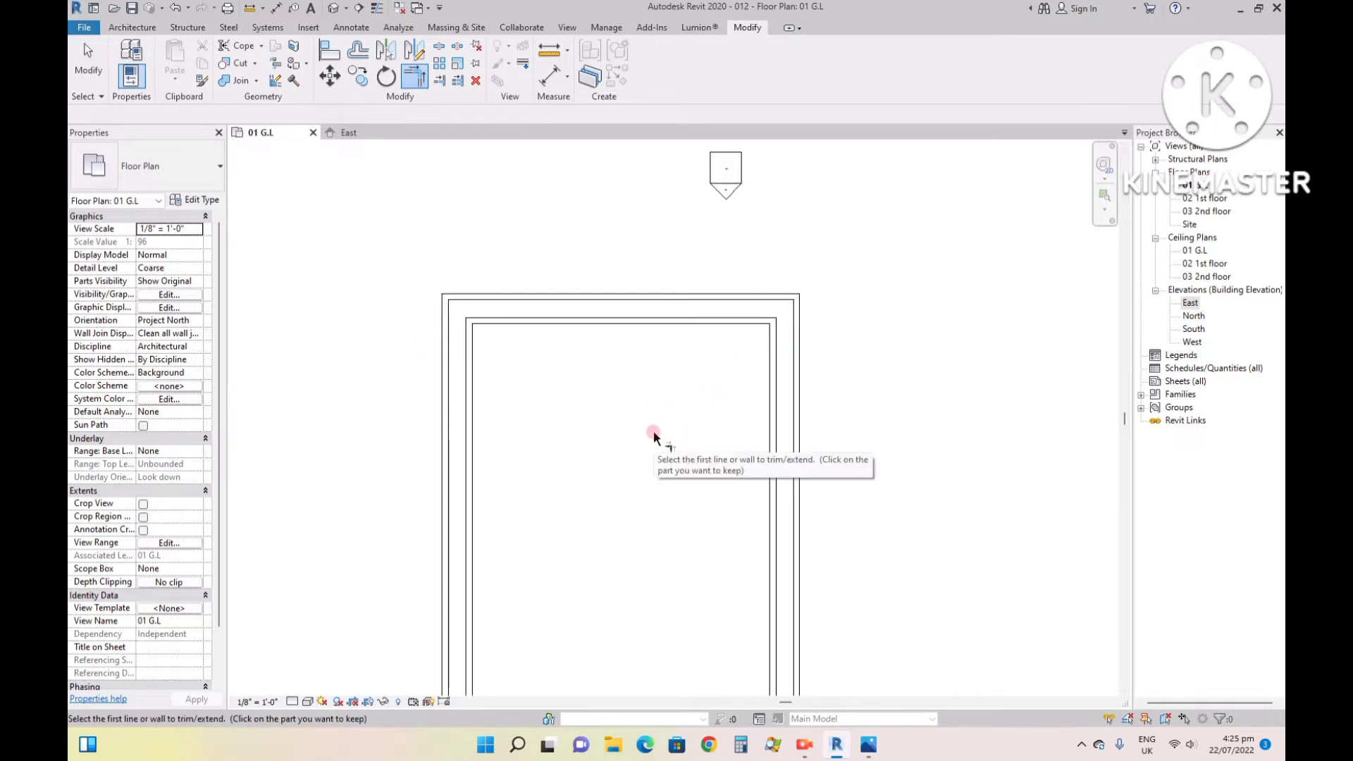
{"action": "key", "text": "Escape"}
{"action": "scroll", "coordinate": [656, 354], "scroll_direction": "down", "scroll_amount": 1}
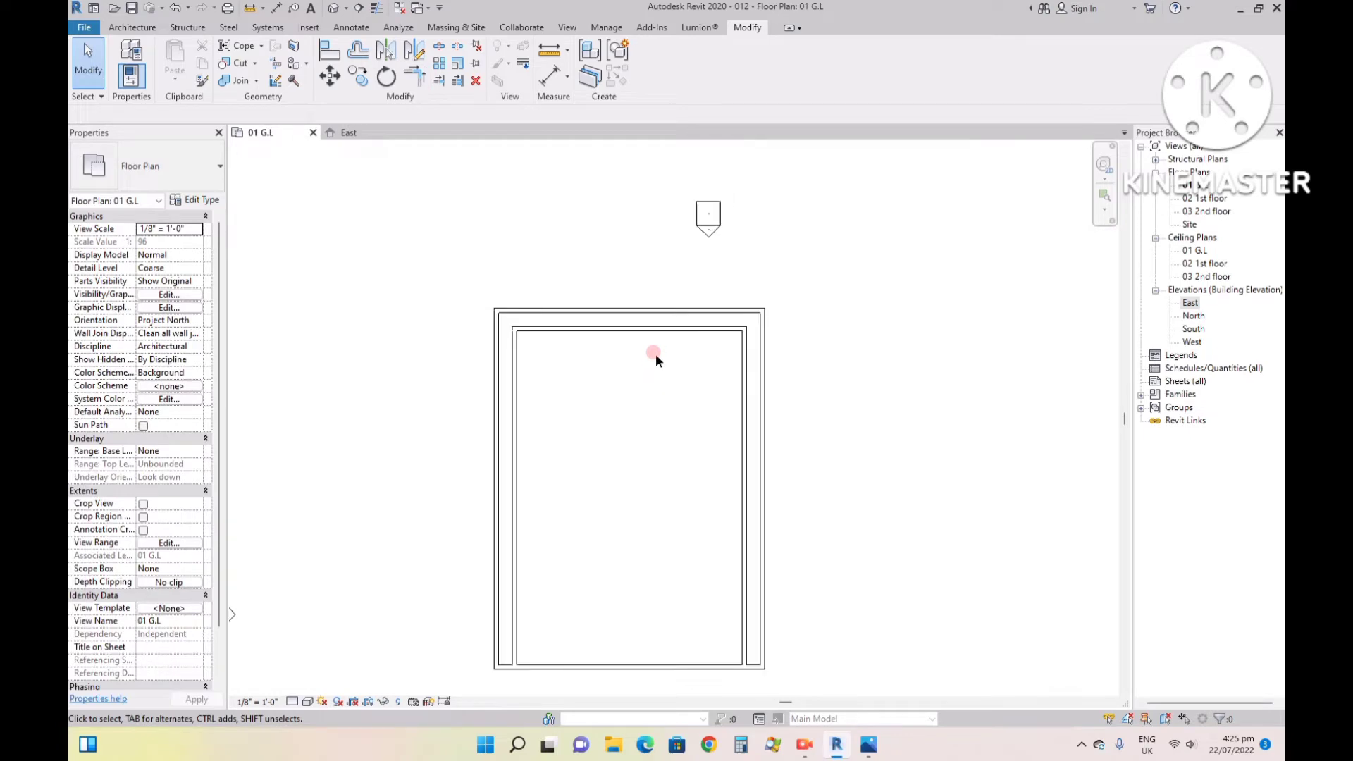
- Check the front layout of the house in reference image 99.jpg and return to the Revit floor plan
{"action": "left_click", "coordinate": [858, 739]}
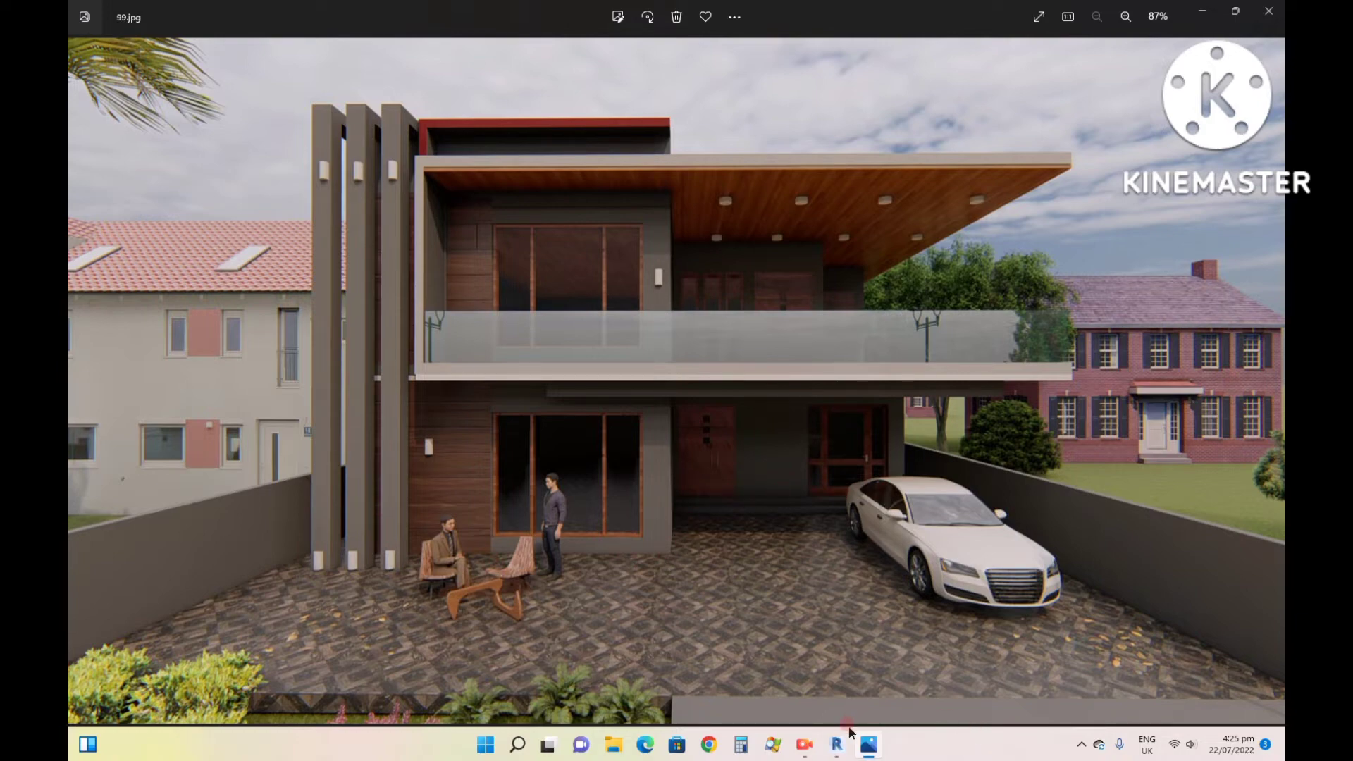
{"action": "left_click", "coordinate": [835, 747]}
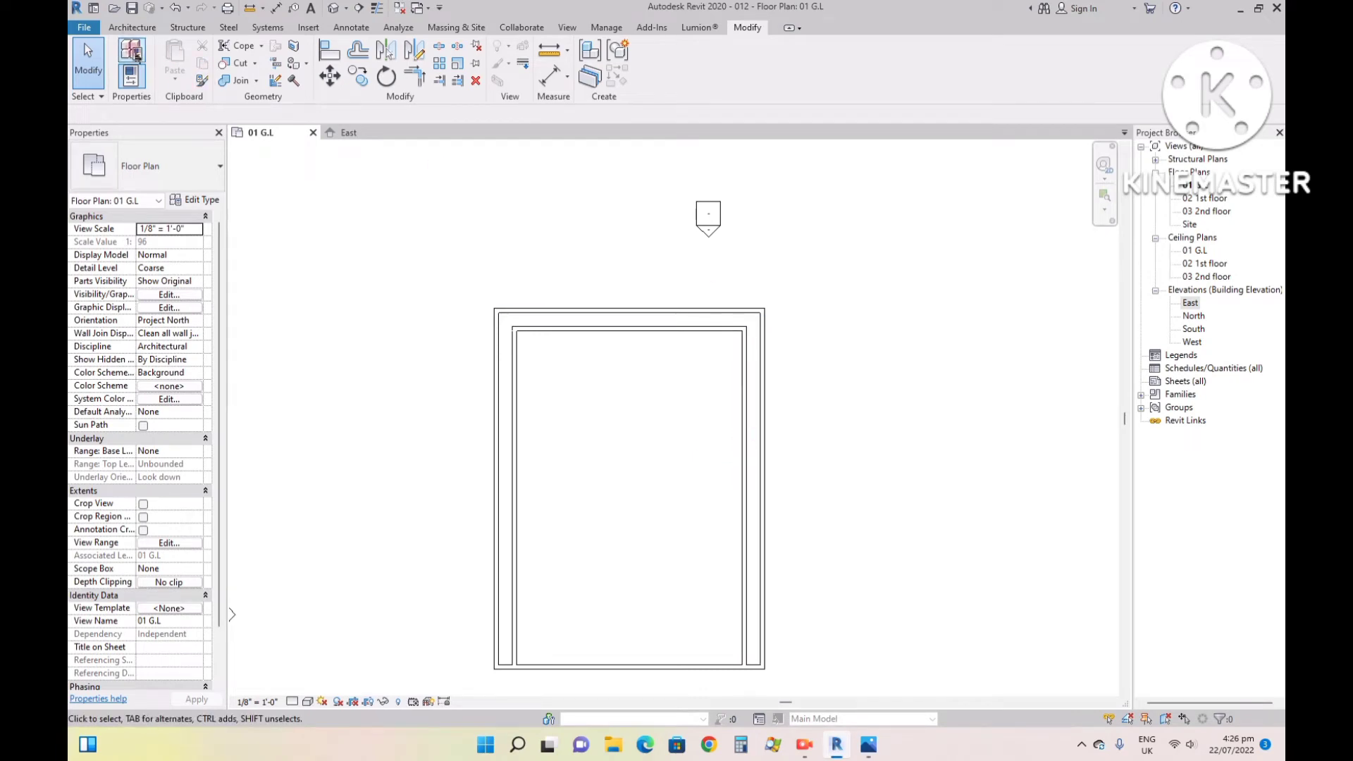
{"action": "left_click", "coordinate": [107, 9]}
{"action": "left_click", "coordinate": [945, 193]}
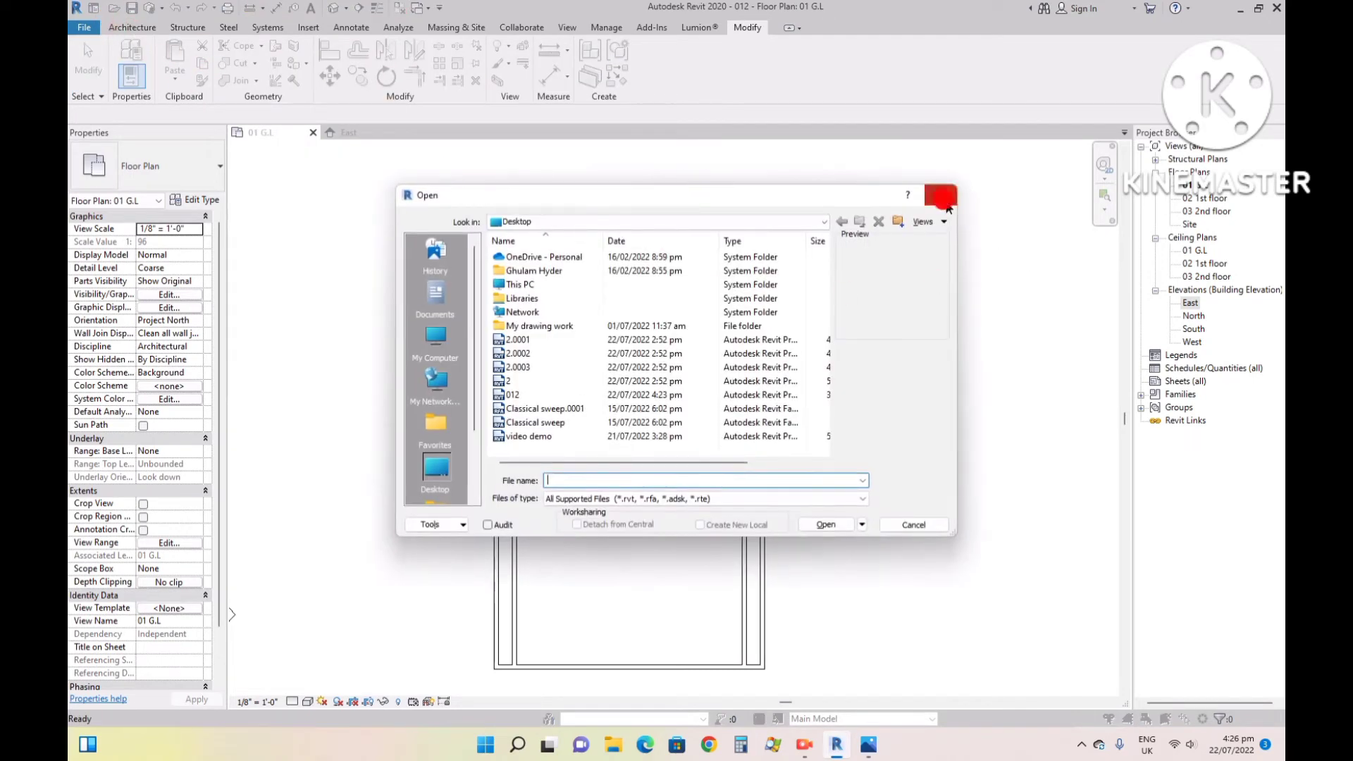
- Draw the stepped front wall from the inner east wall: 15' west, about 8' south, and west to the inner west wall
{"action": "left_click", "coordinate": [133, 27]}
{"action": "left_click", "coordinate": [129, 50]}
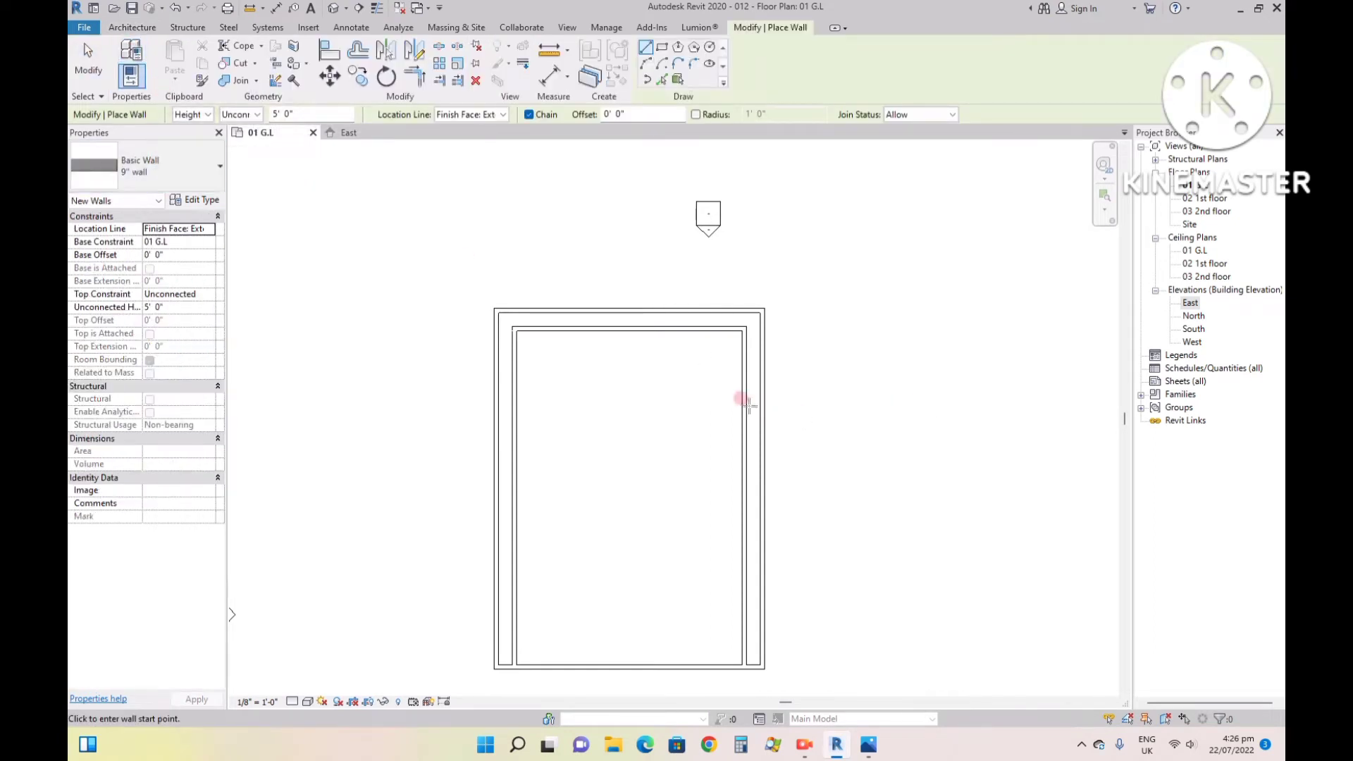
{"action": "scroll", "coordinate": [747, 409], "scroll_direction": "up", "scroll_amount": 3}
{"action": "scroll", "coordinate": [750, 430], "scroll_direction": "down", "scroll_amount": 3}
{"action": "scroll", "coordinate": [748, 508], "scroll_direction": "up", "scroll_amount": 3}
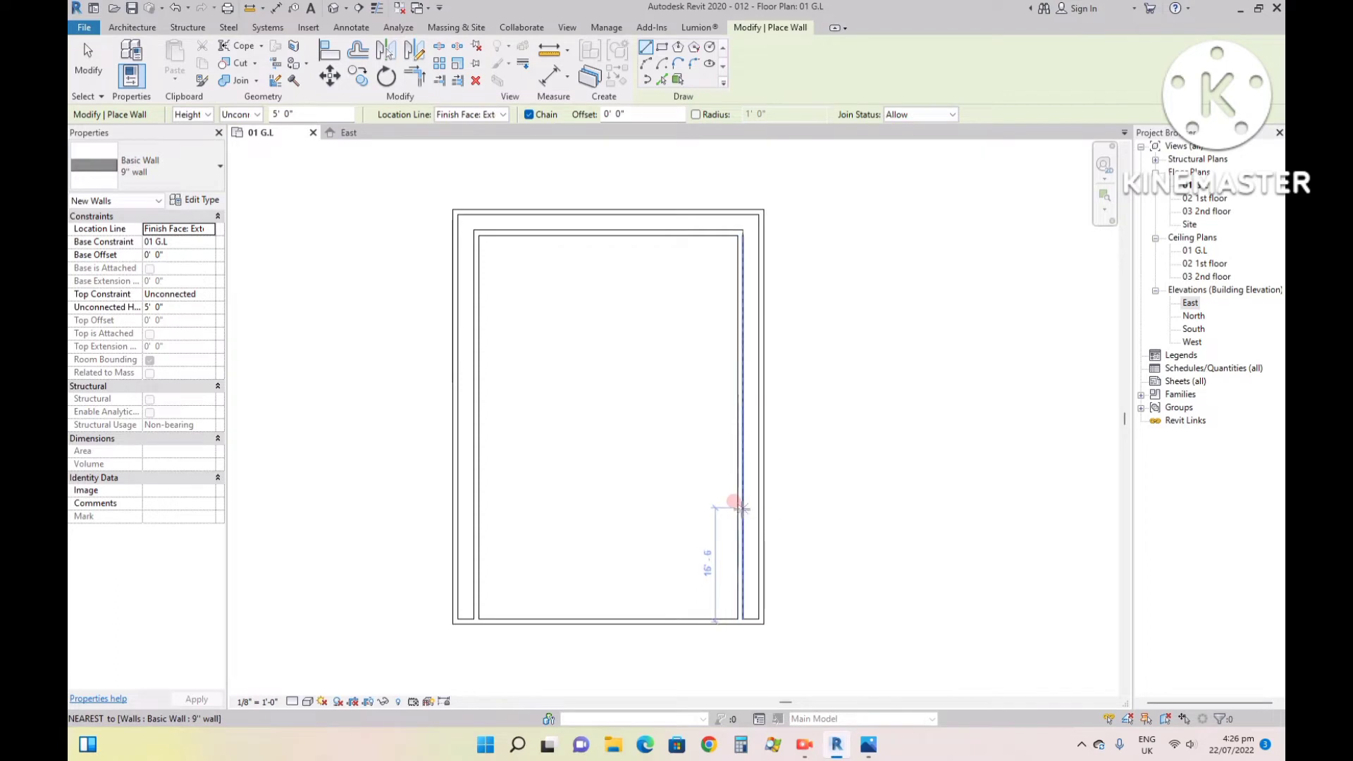
{"action": "left_click", "coordinate": [741, 507]}
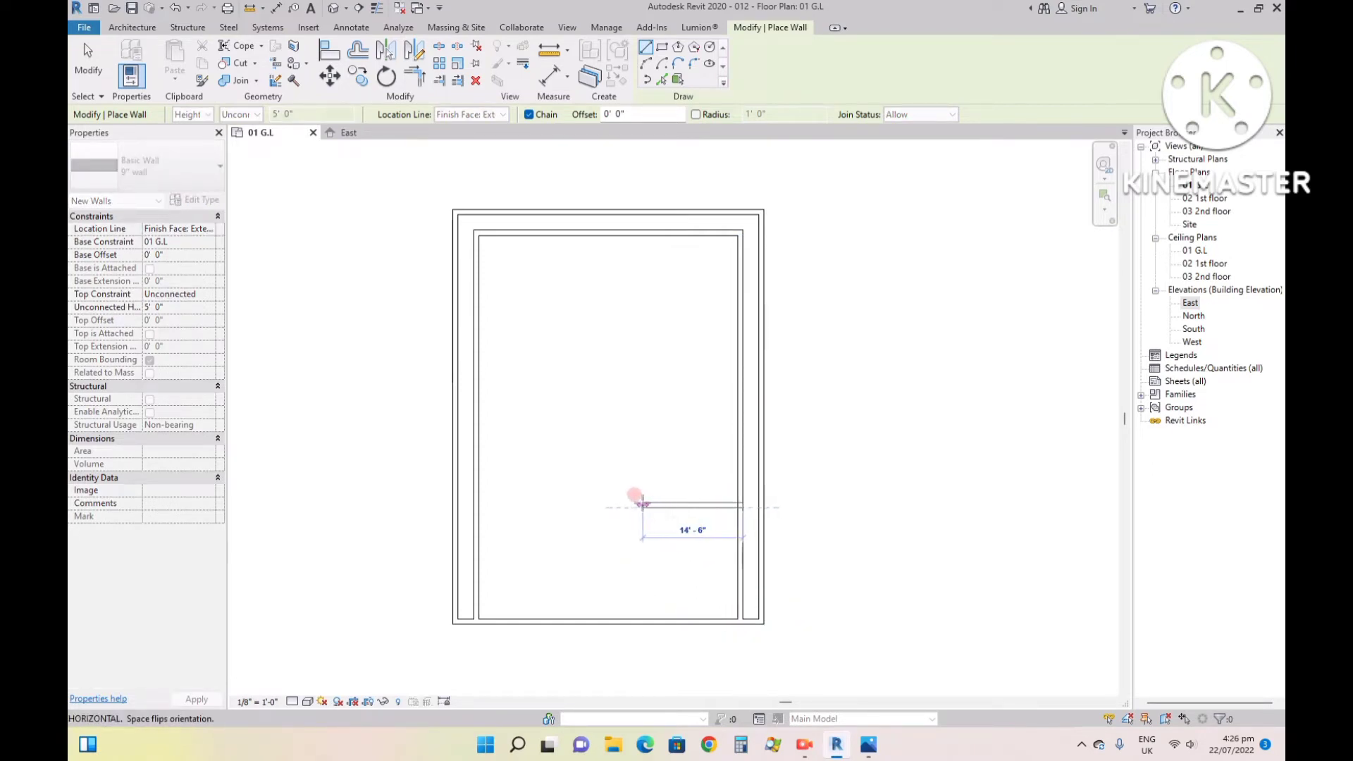
{"action": "type", "text": "15"}
{"action": "key", "text": "Return"}
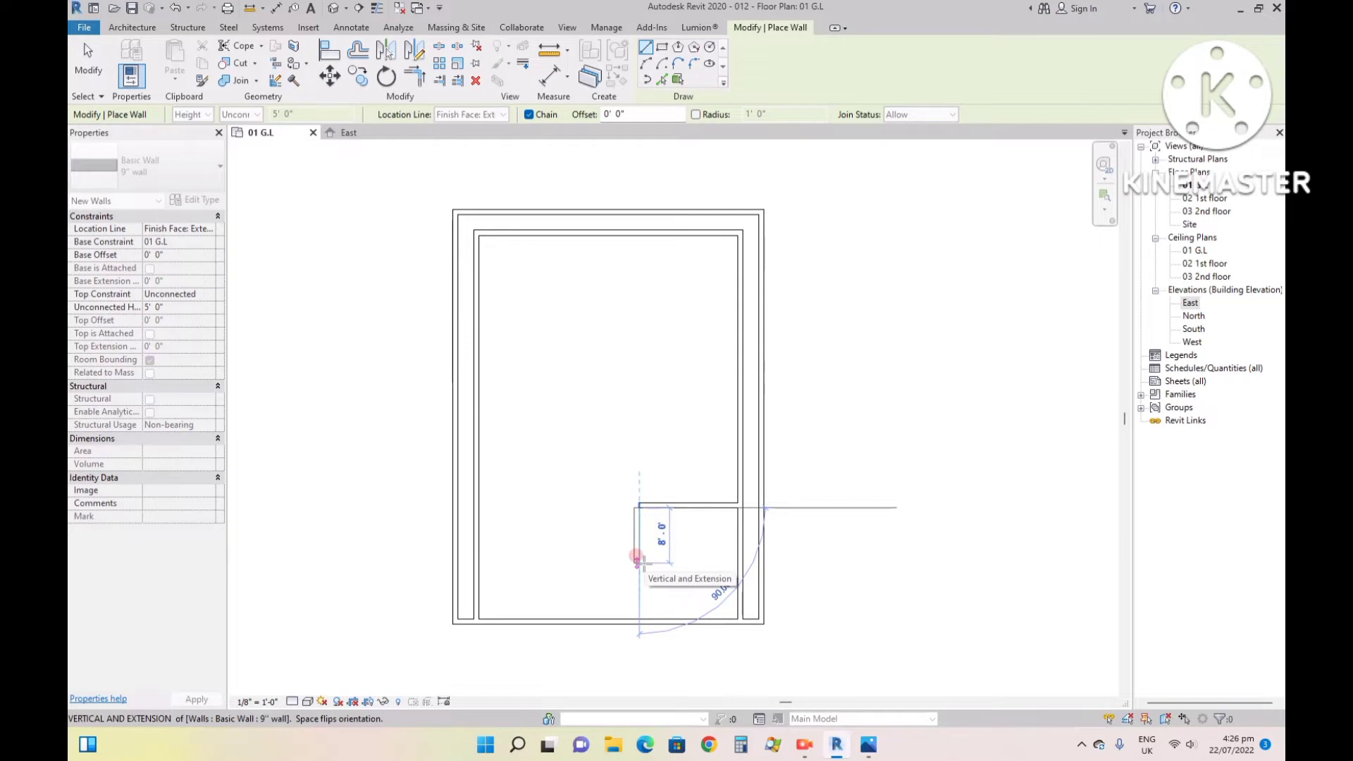
{"action": "left_click", "coordinate": [638, 561]}
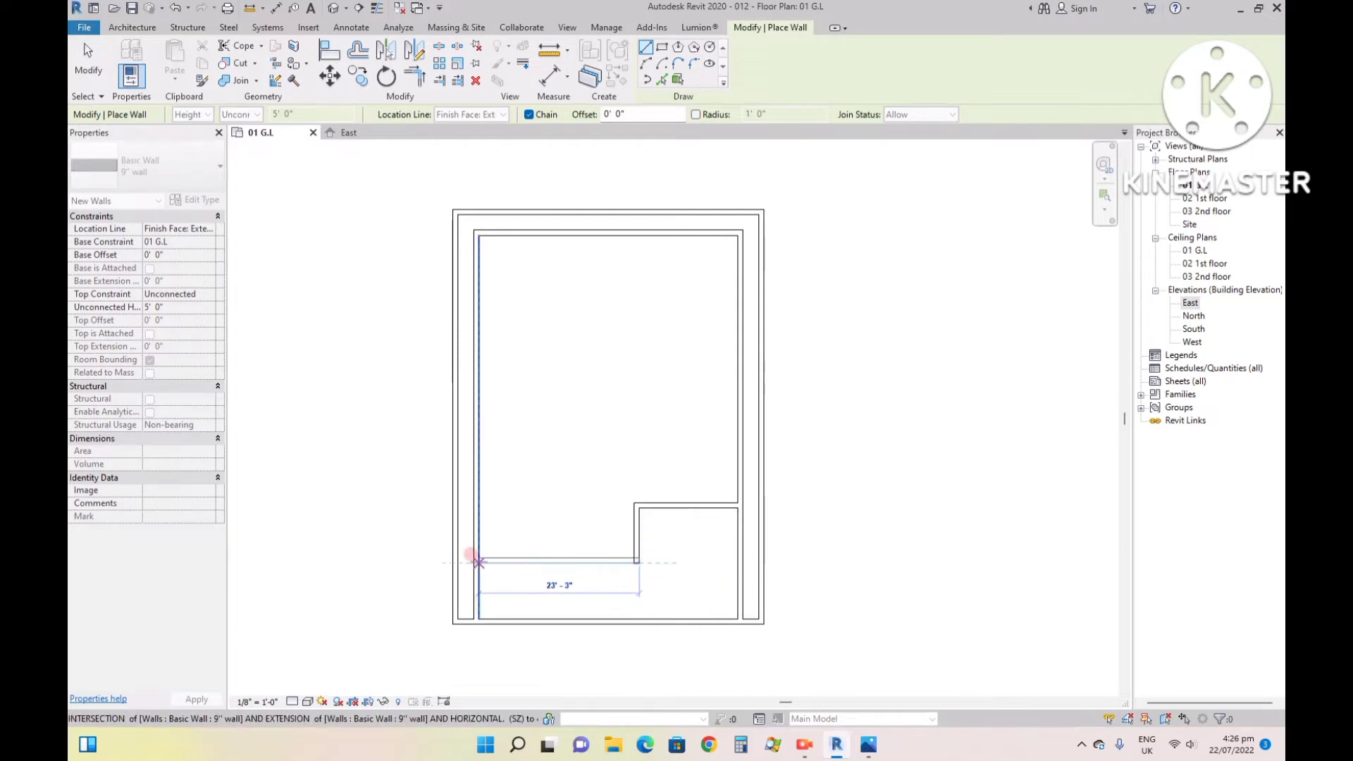
{"action": "left_click", "coordinate": [479, 562]}
{"action": "key", "text": "Escape"}
{"action": "key", "text": "Escape"}
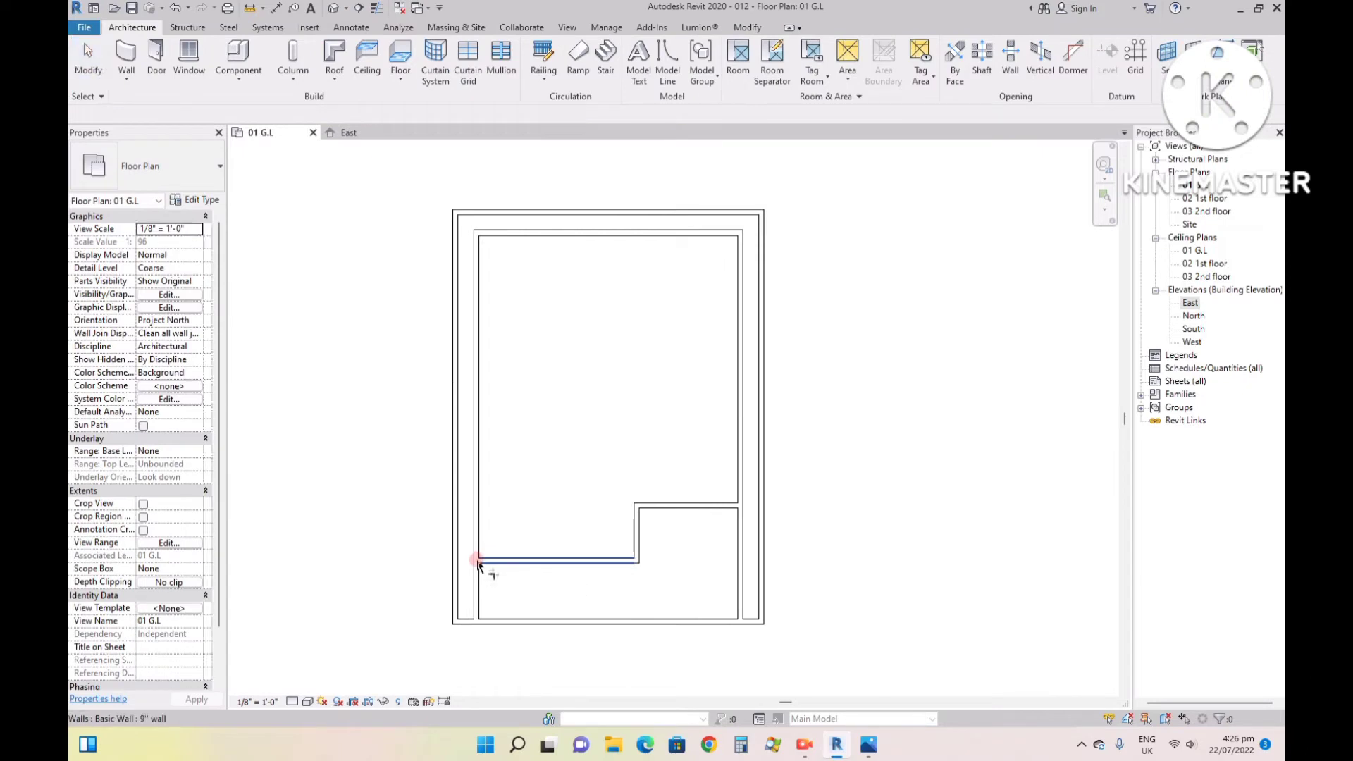
- Trim the inner west and east walls to corners with the new front walls, removing the excess lengths, and leave the tool
{"action": "left_click", "coordinate": [476, 525]}
{"action": "left_click", "coordinate": [502, 561]}
{"action": "left_click", "coordinate": [742, 513]}
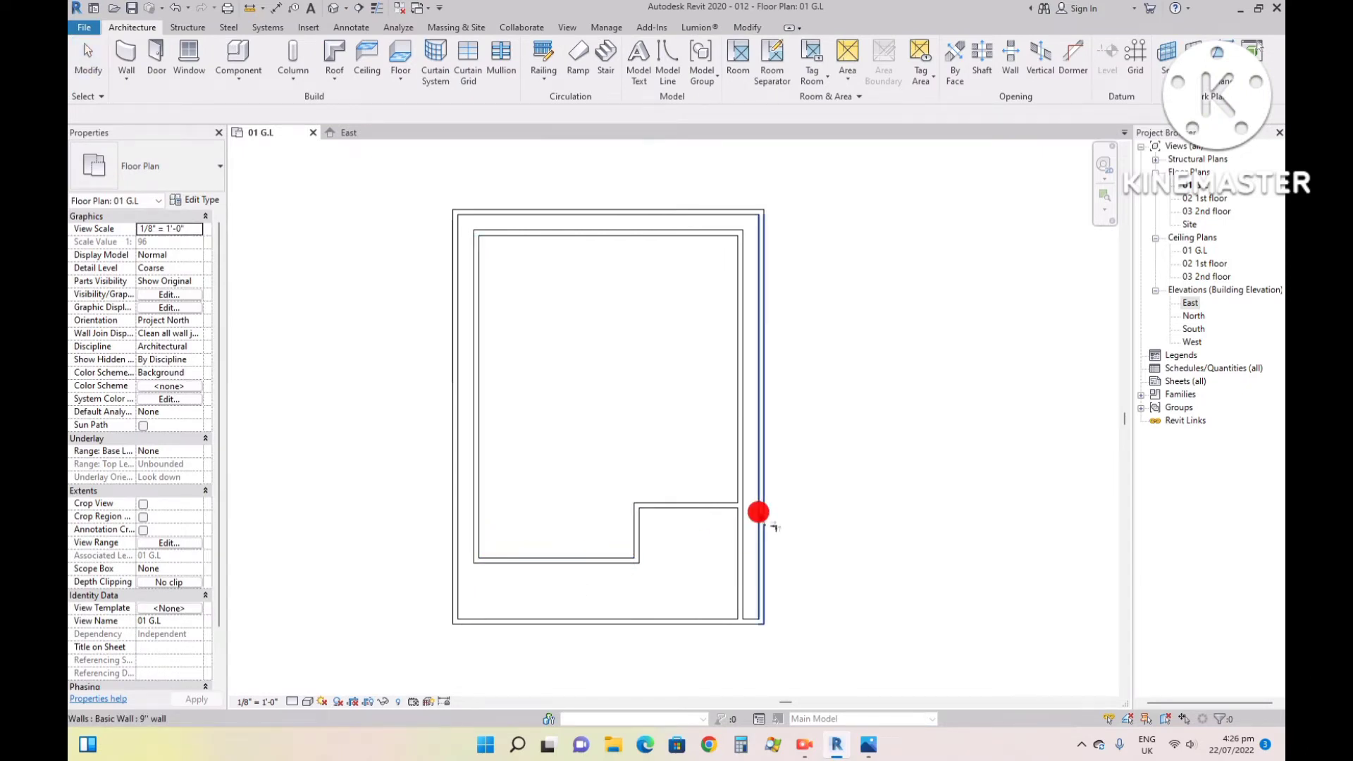
{"action": "left_click", "coordinate": [705, 508]}
{"action": "left_click", "coordinate": [728, 508]}
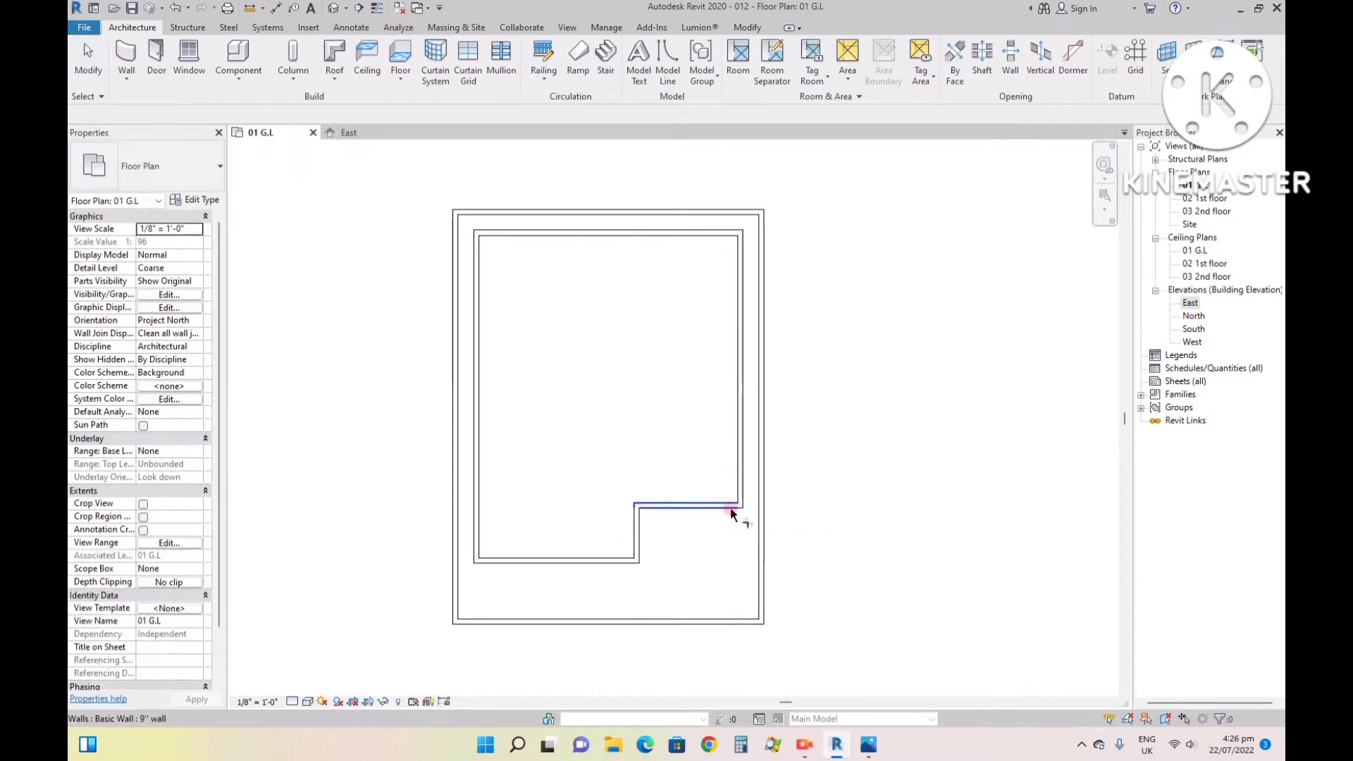
{"action": "key", "text": "Escape"}
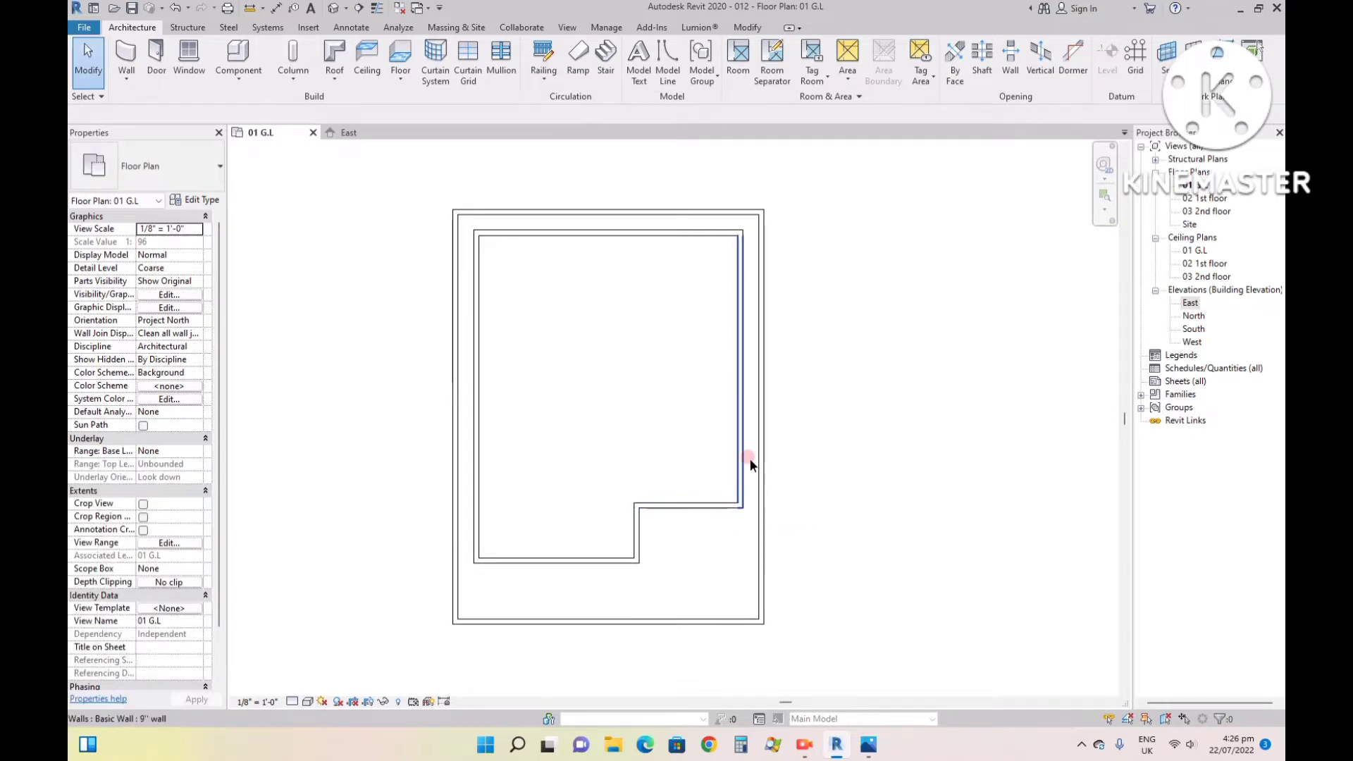
- Select the six inner house walls and set their top constraint to Up to level: 02 1st floor
{"action": "left_click", "coordinate": [741, 247]}
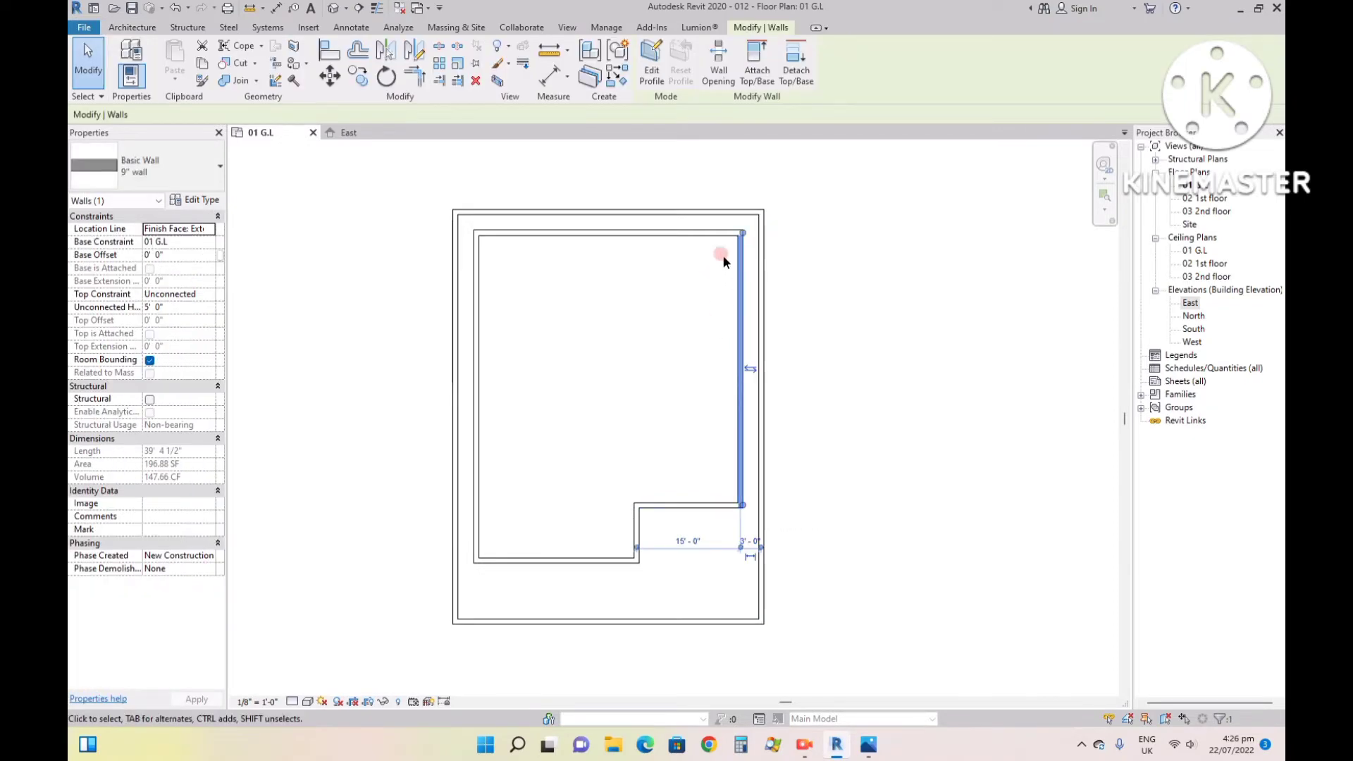
{"action": "left_click", "coordinate": [751, 231]}
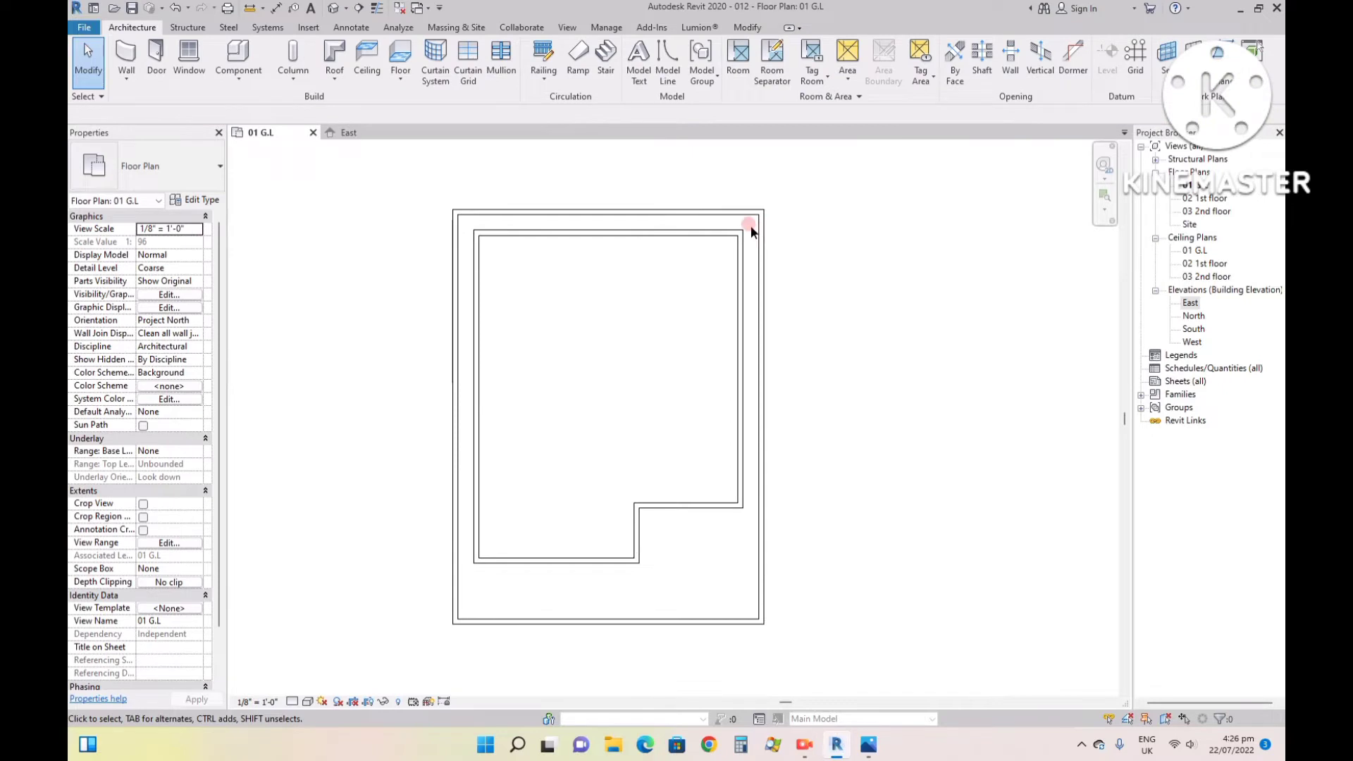
{"action": "left_click_drag", "start_coordinate": [752, 231], "coordinate": [464, 562]}
{"action": "left_click", "coordinate": [206, 295]}
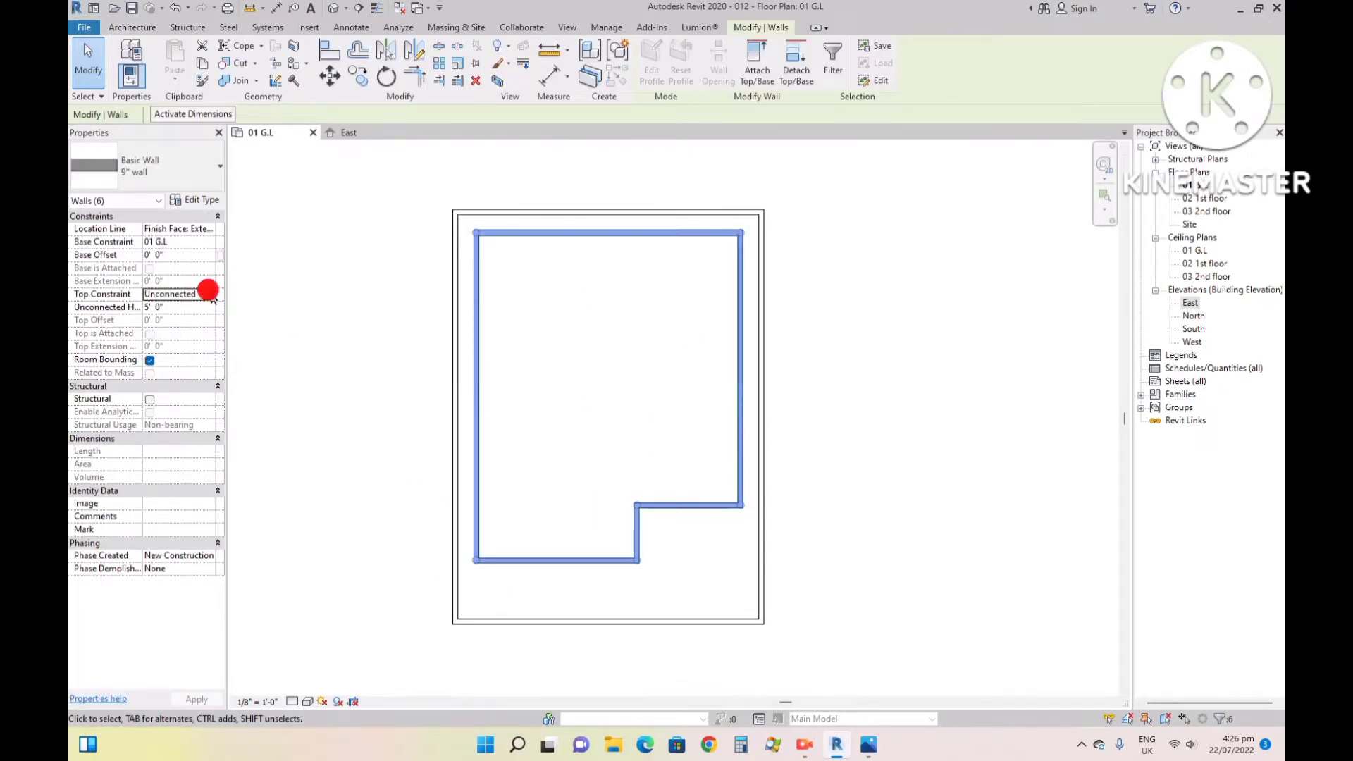
{"action": "left_click", "coordinate": [205, 295]}
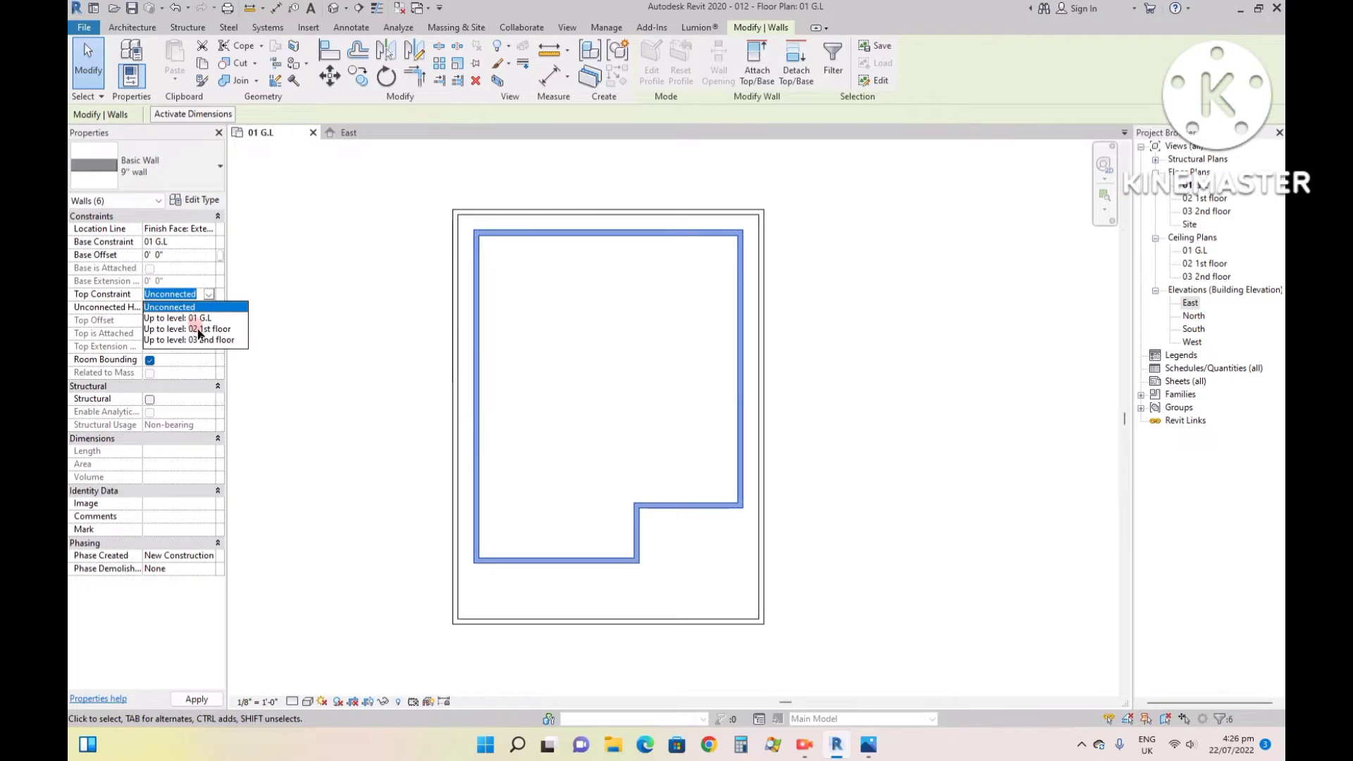
{"action": "left_click", "coordinate": [200, 329]}
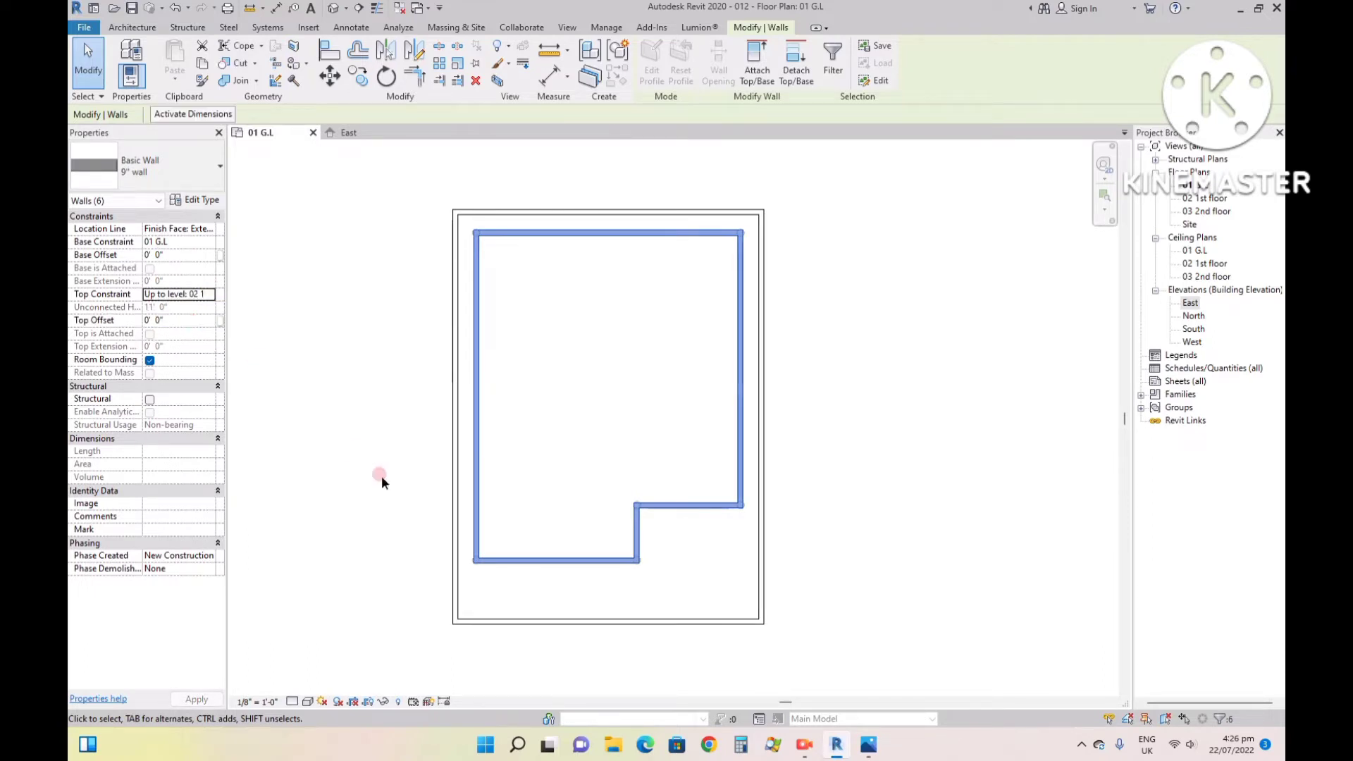
- Open the default 3D view to show the house and boundary walls
{"action": "left_click", "coordinate": [346, 9]}
{"action": "left_click", "coordinate": [367, 26]}
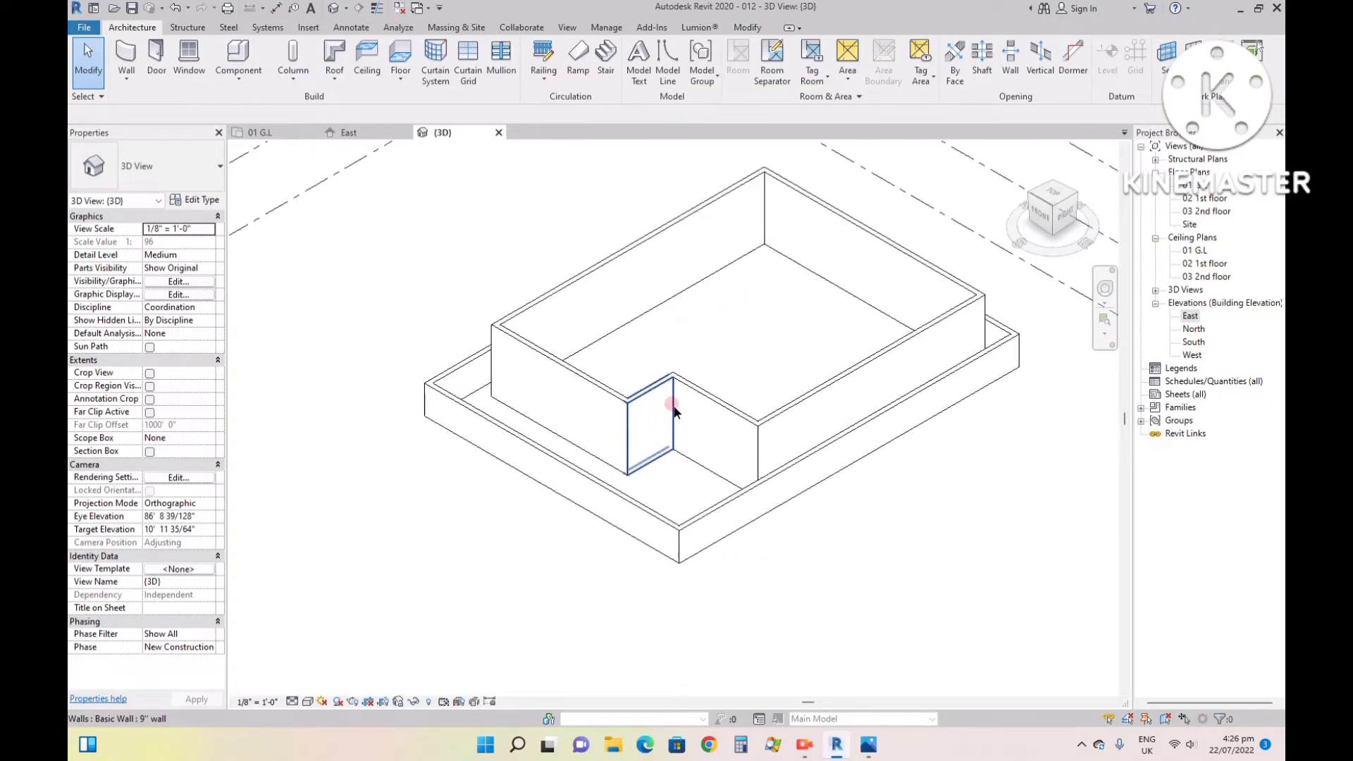
{"action": "scroll", "coordinate": [673, 410], "scroll_direction": "up", "scroll_amount": 2}
{"action": "scroll", "coordinate": [623, 455], "scroll_direction": "down", "scroll_amount": 2}
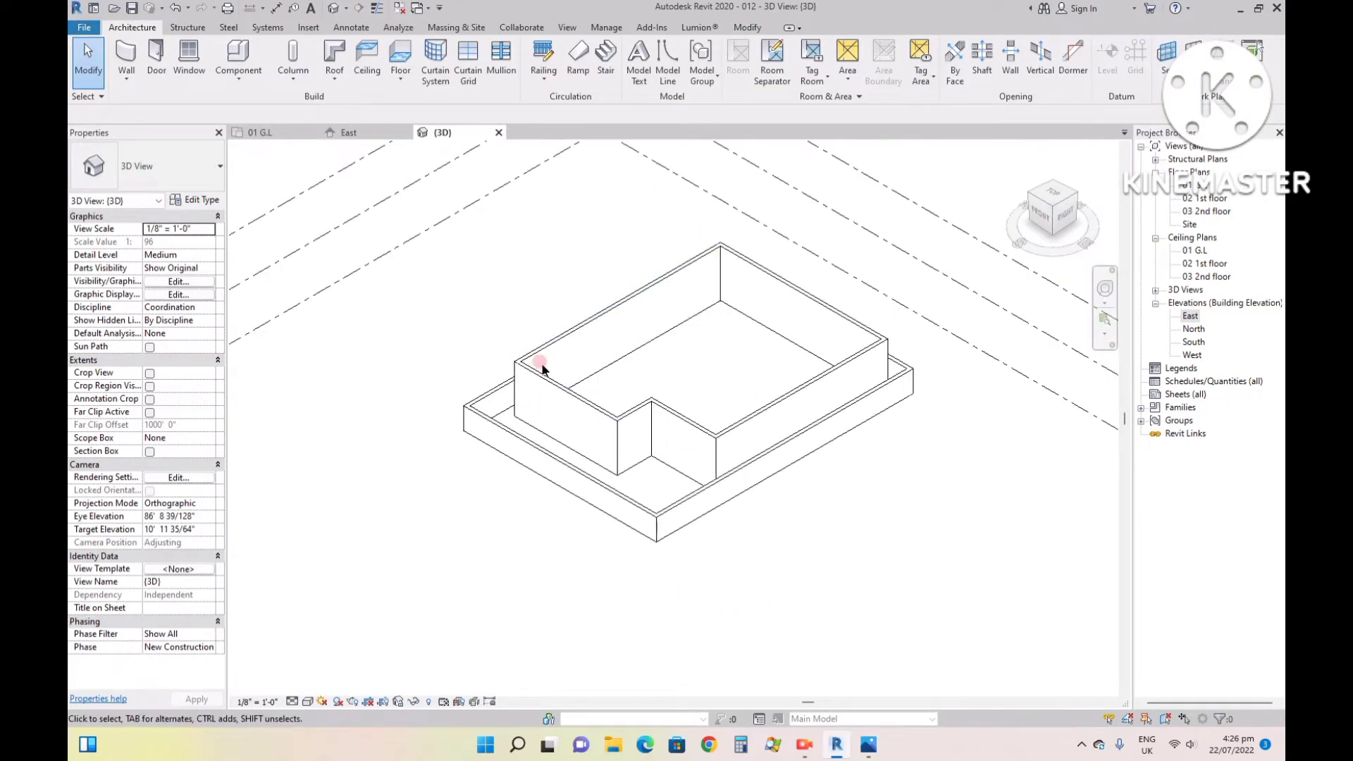
- Hide the front boundary wall as an element in the 3D view
{"action": "scroll", "coordinate": [543, 368], "scroll_direction": "up", "scroll_amount": 2}
{"action": "left_click", "coordinate": [541, 515]}
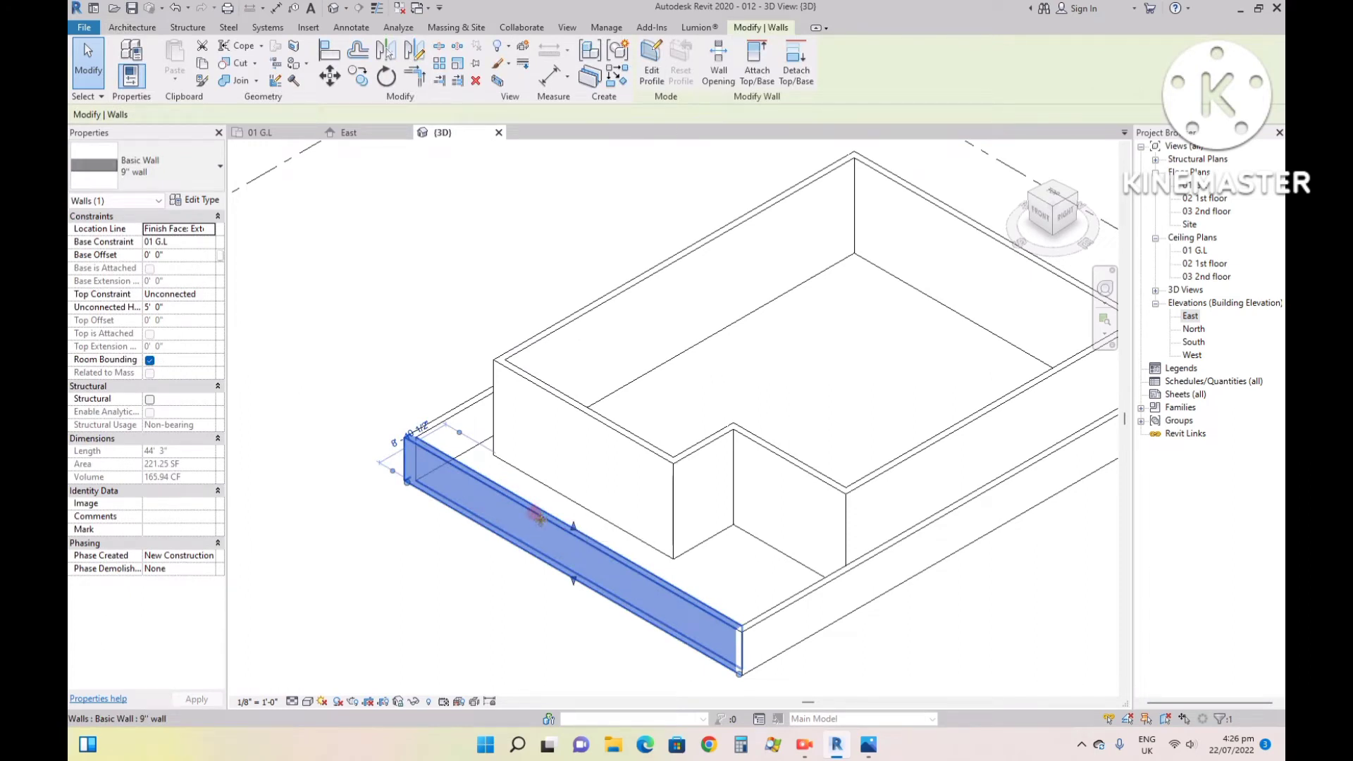
{"action": "right_click", "coordinate": [540, 518]}
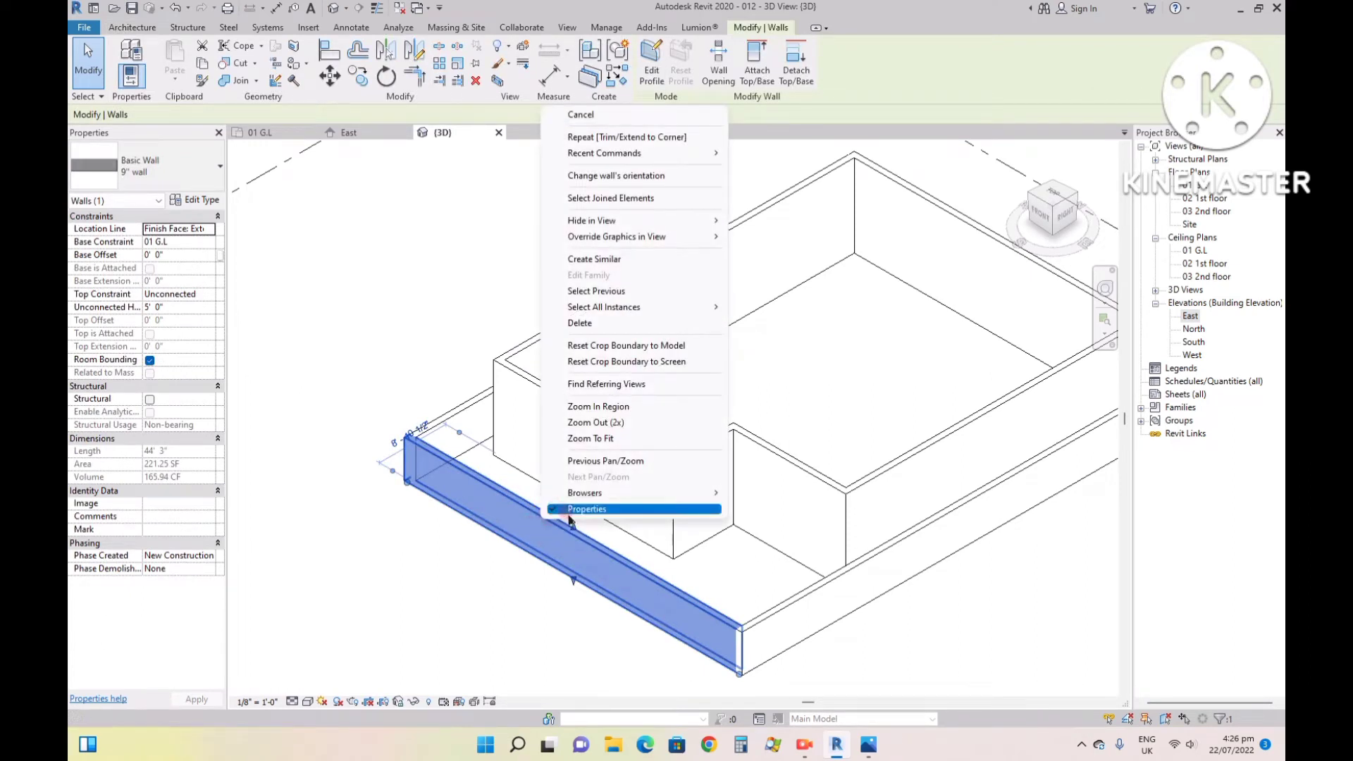
{"action": "mouse_move", "coordinate": [649, 229]}
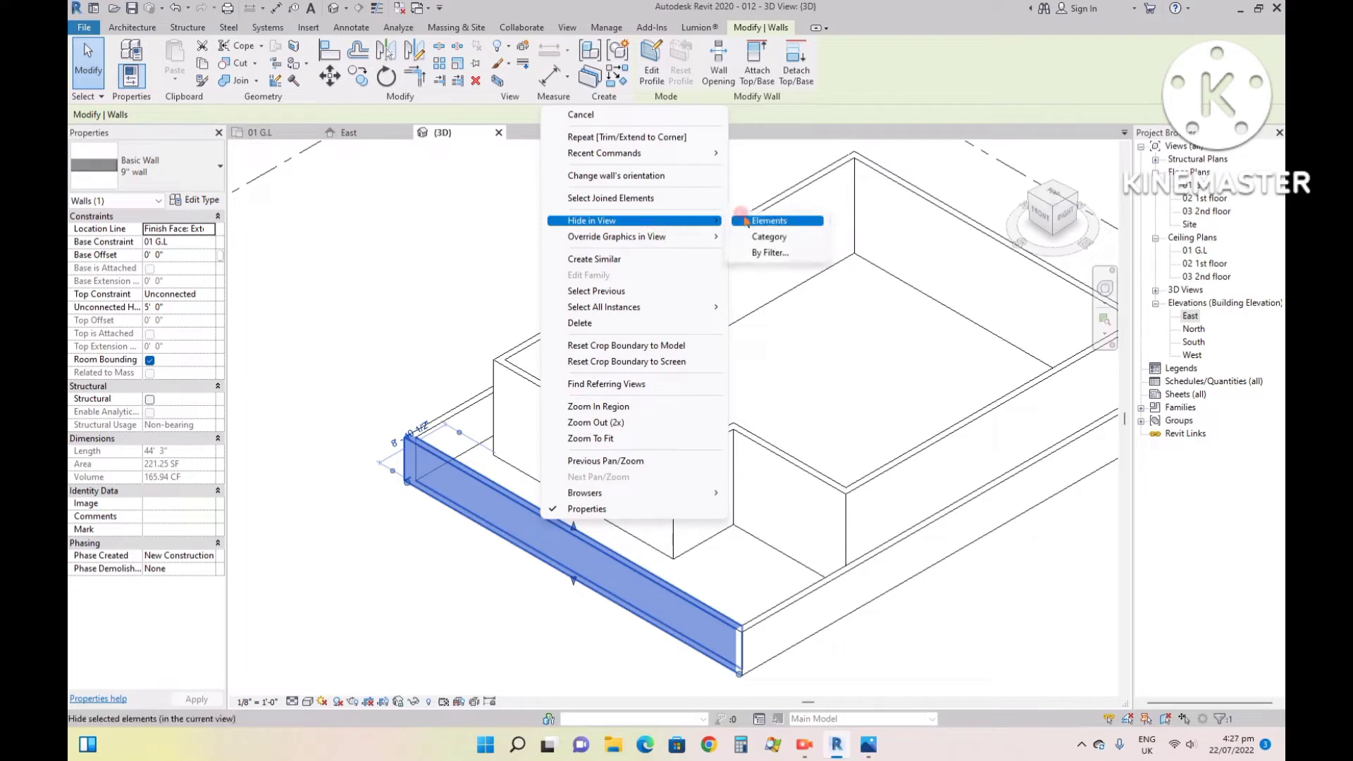
{"action": "left_click", "coordinate": [755, 221]}
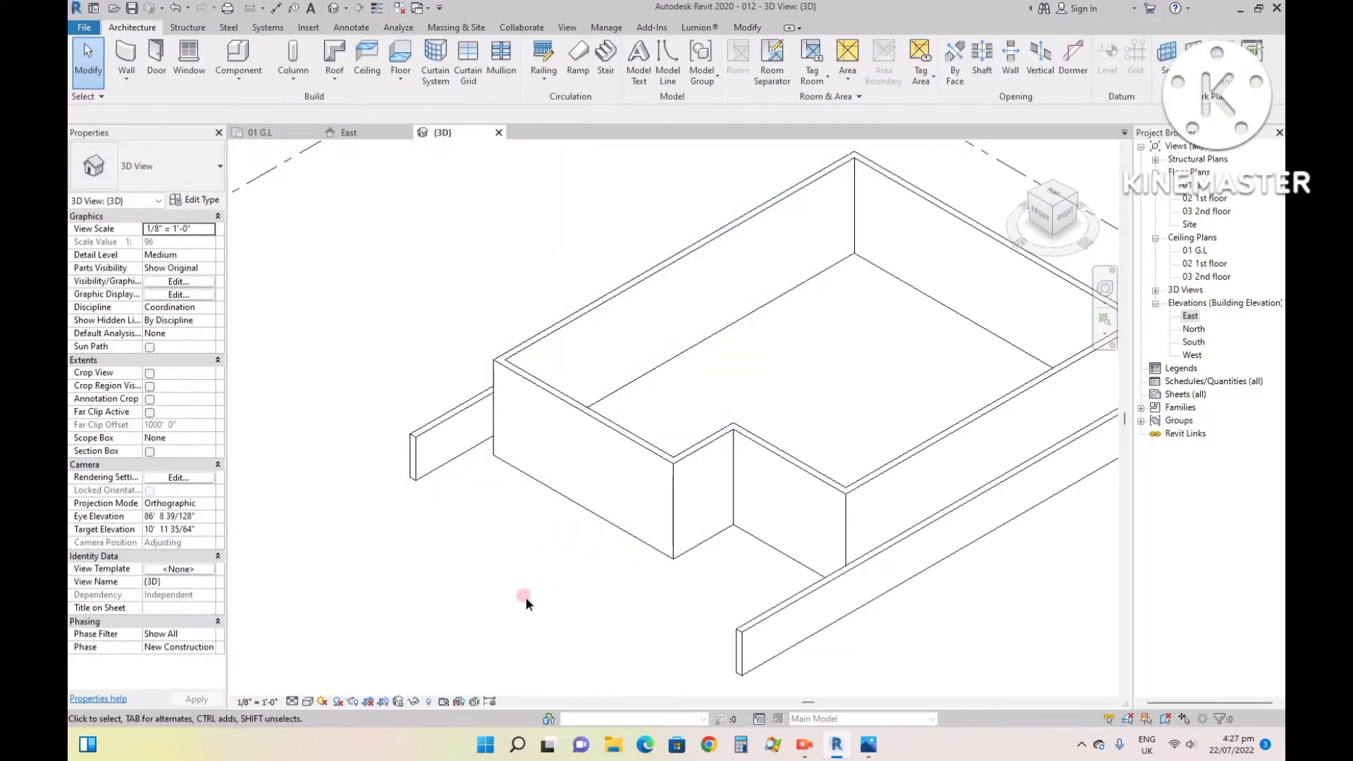
- Reveal the hidden elements in the 3D view and unhide the front boundary wall
{"action": "left_click", "coordinate": [429, 703]}
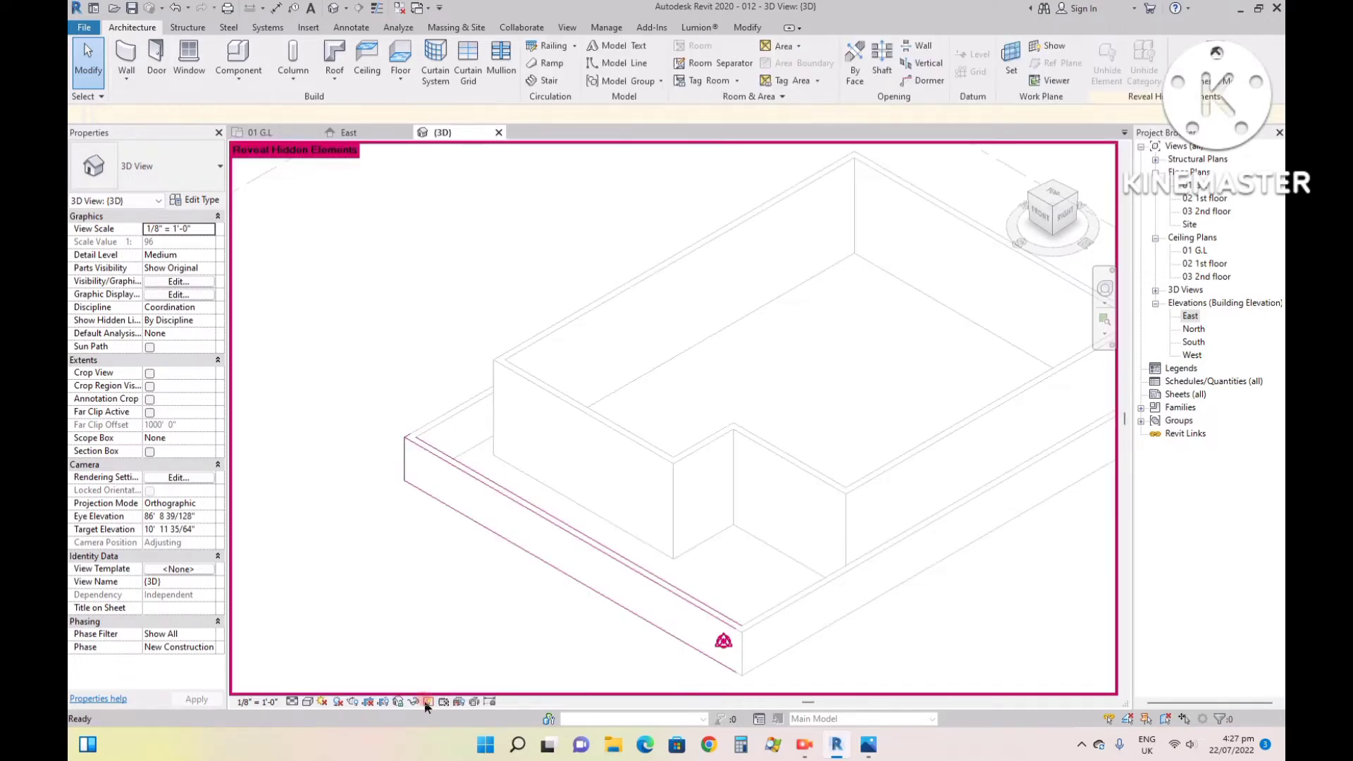
{"action": "left_click", "coordinate": [572, 537]}
{"action": "right_click", "coordinate": [572, 539]}
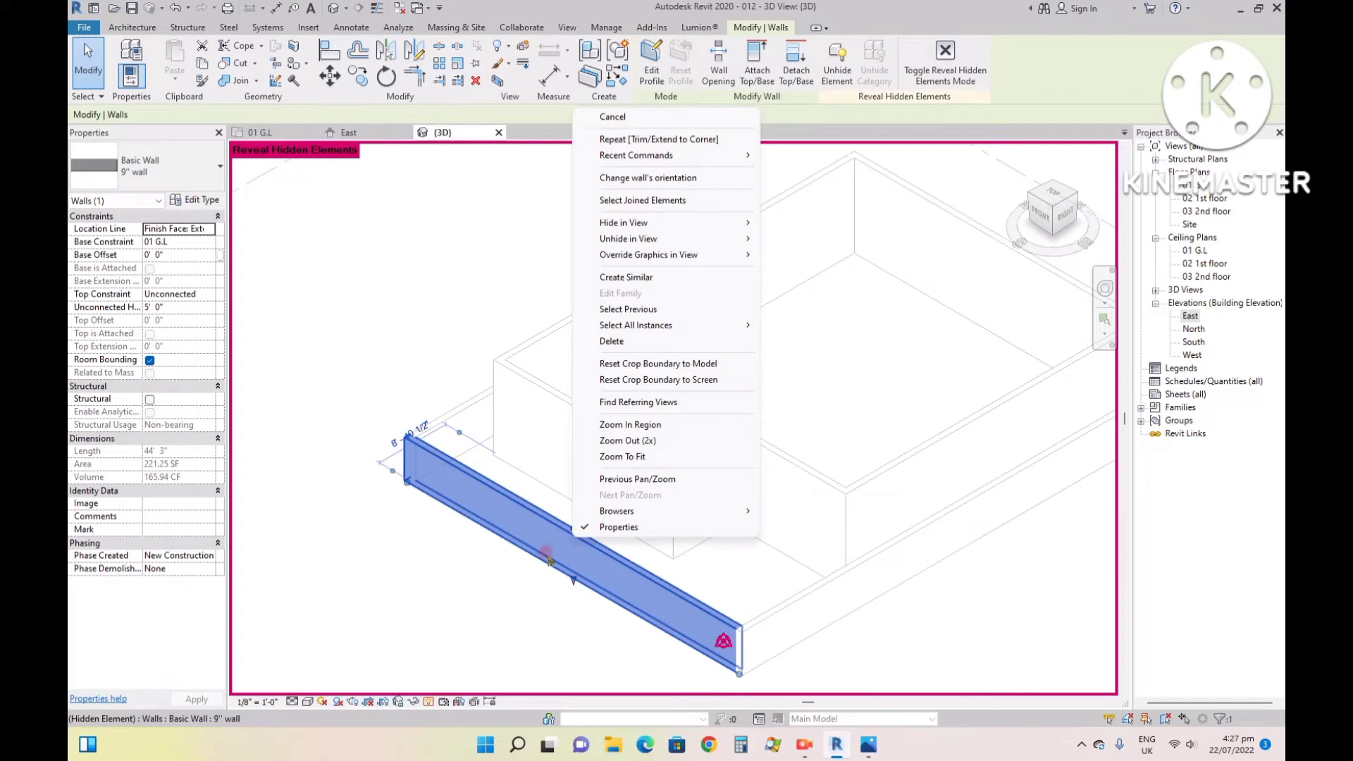
{"action": "mouse_move", "coordinate": [632, 241]}
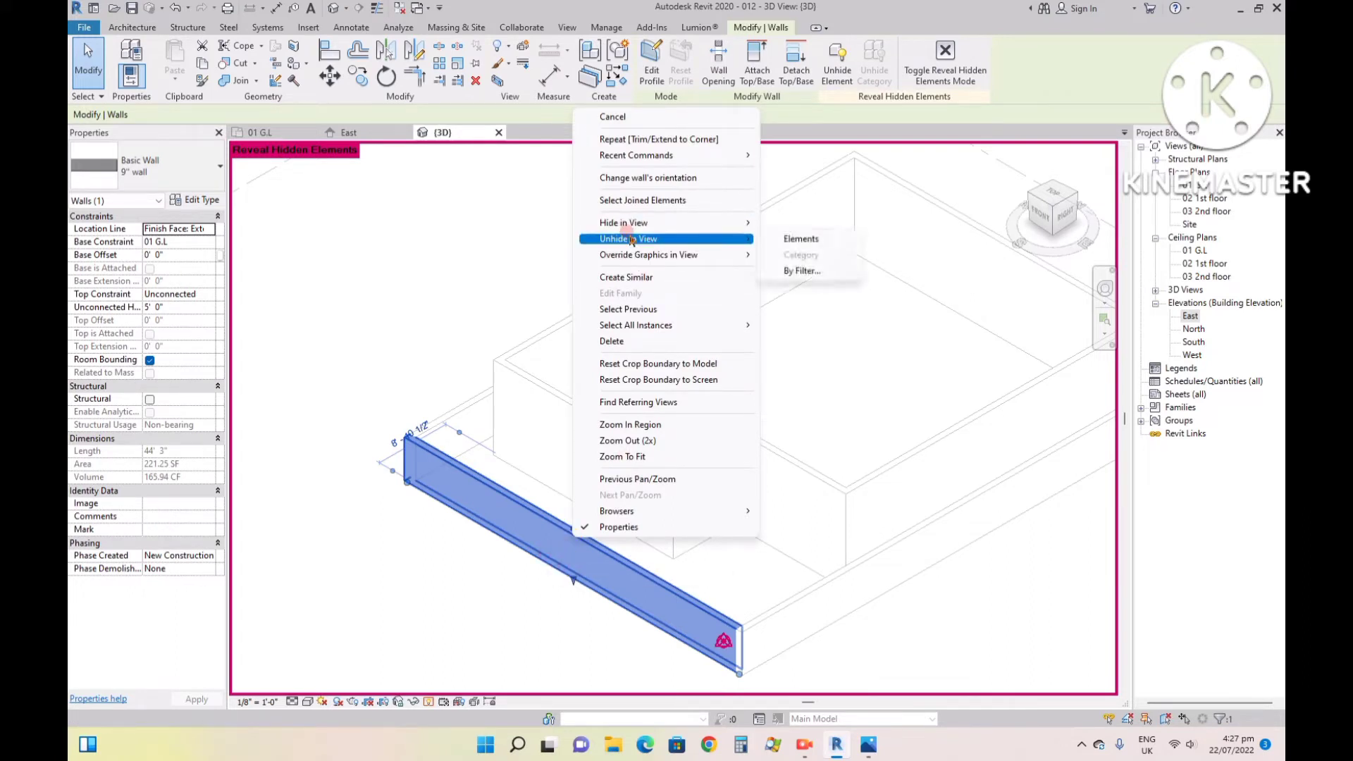
{"action": "left_click", "coordinate": [836, 60]}
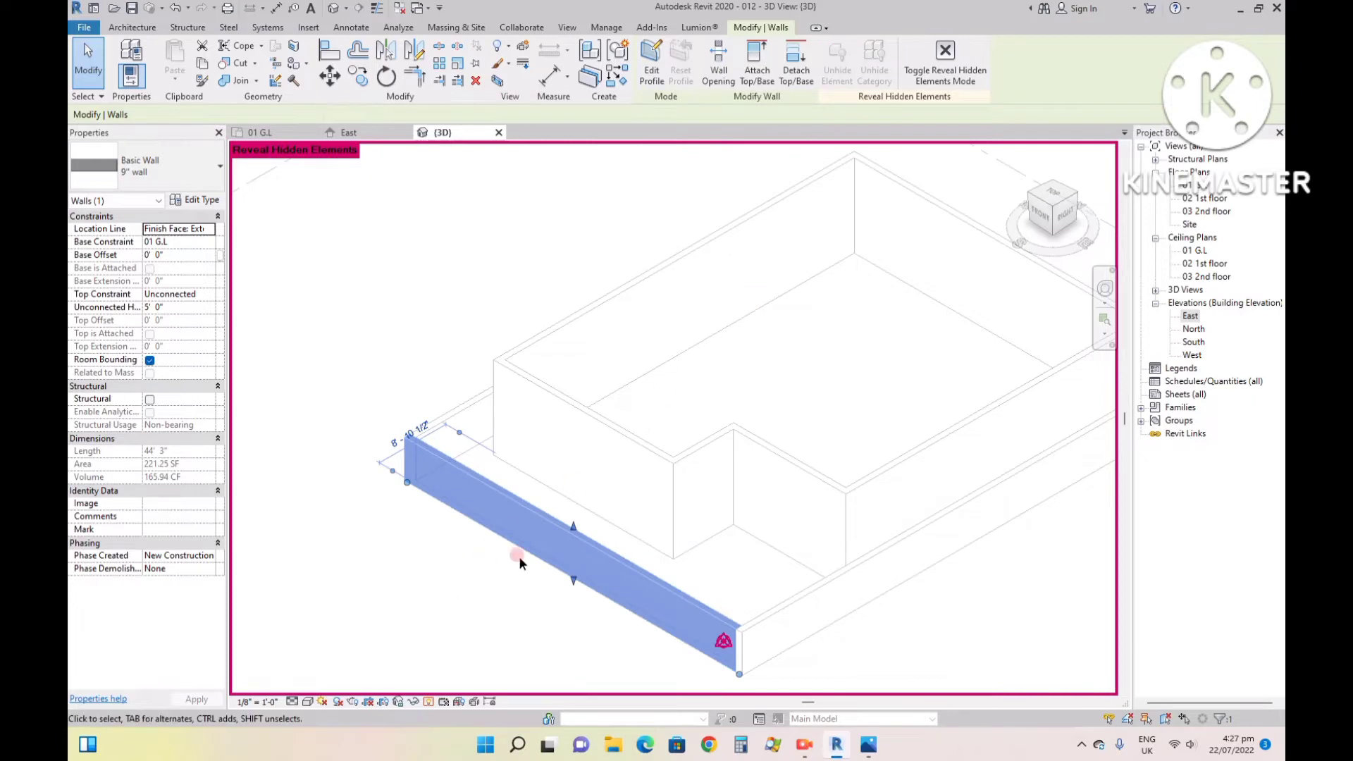
- Hide the front boundary wall as an element in the 3D view and exit Reveal Hidden Elements mode
{"action": "right_click", "coordinate": [535, 530]}
{"action": "mouse_move", "coordinate": [585, 218]}
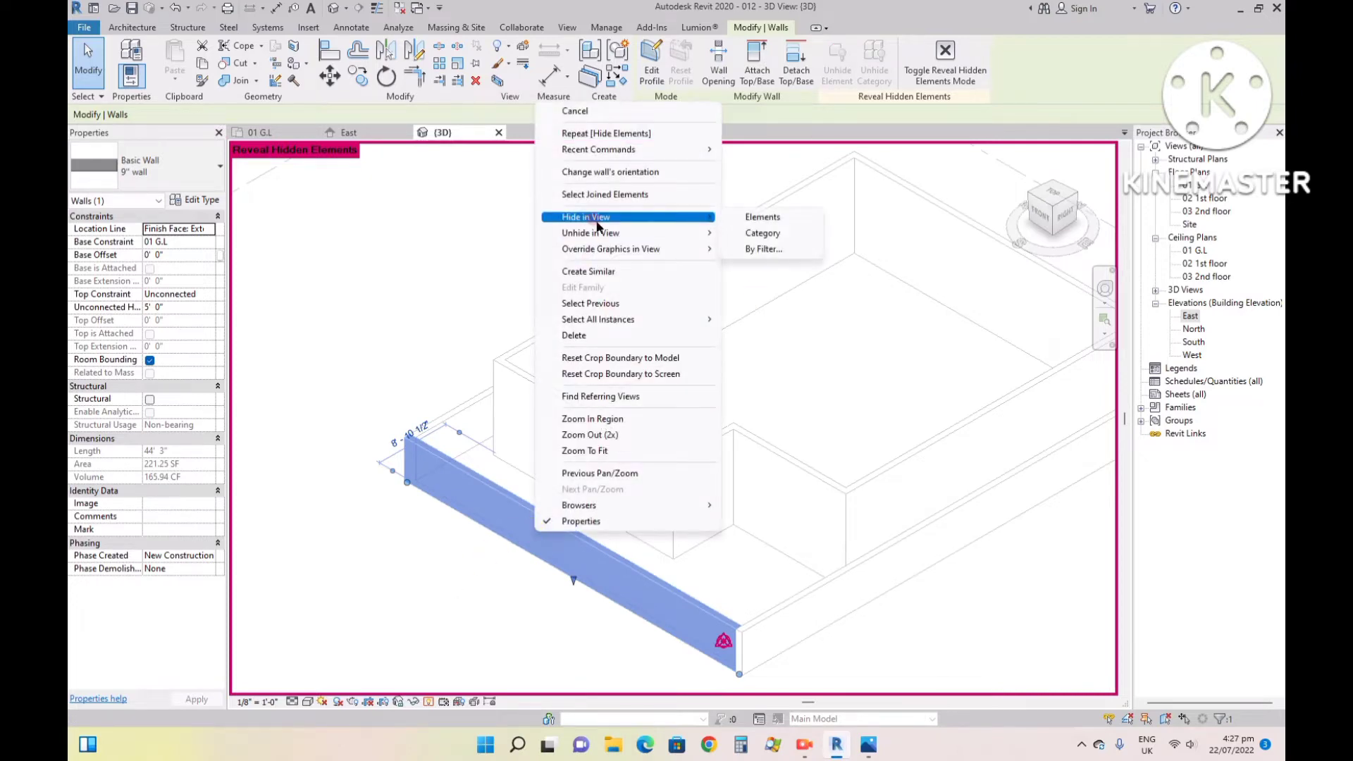
{"action": "left_click", "coordinate": [751, 217]}
{"action": "left_click", "coordinate": [1170, 56]}
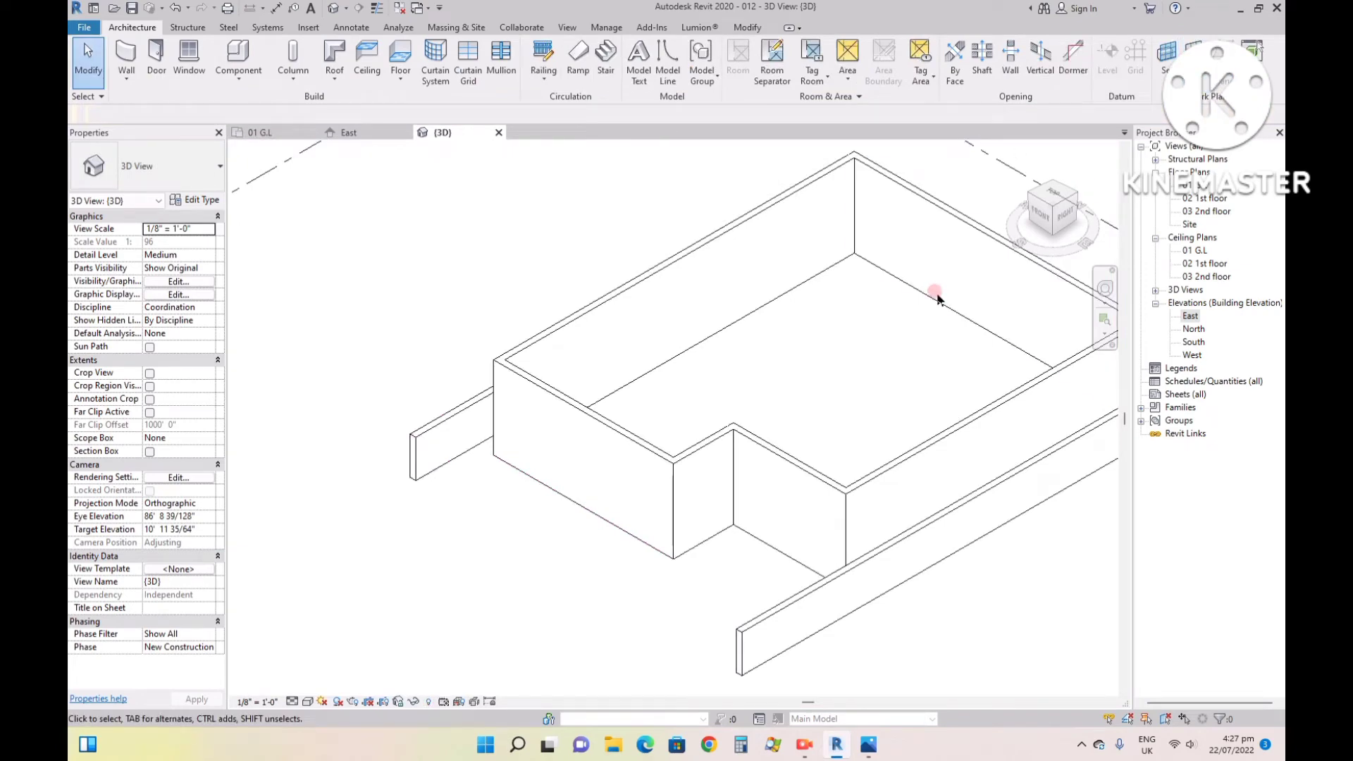
- In the 01 G.L plan, load Door Assembly Sgl from the Blocks folder and place it in the recessed front wall, 4' 0" from the outer corner
{"action": "left_click", "coordinate": [275, 133]}
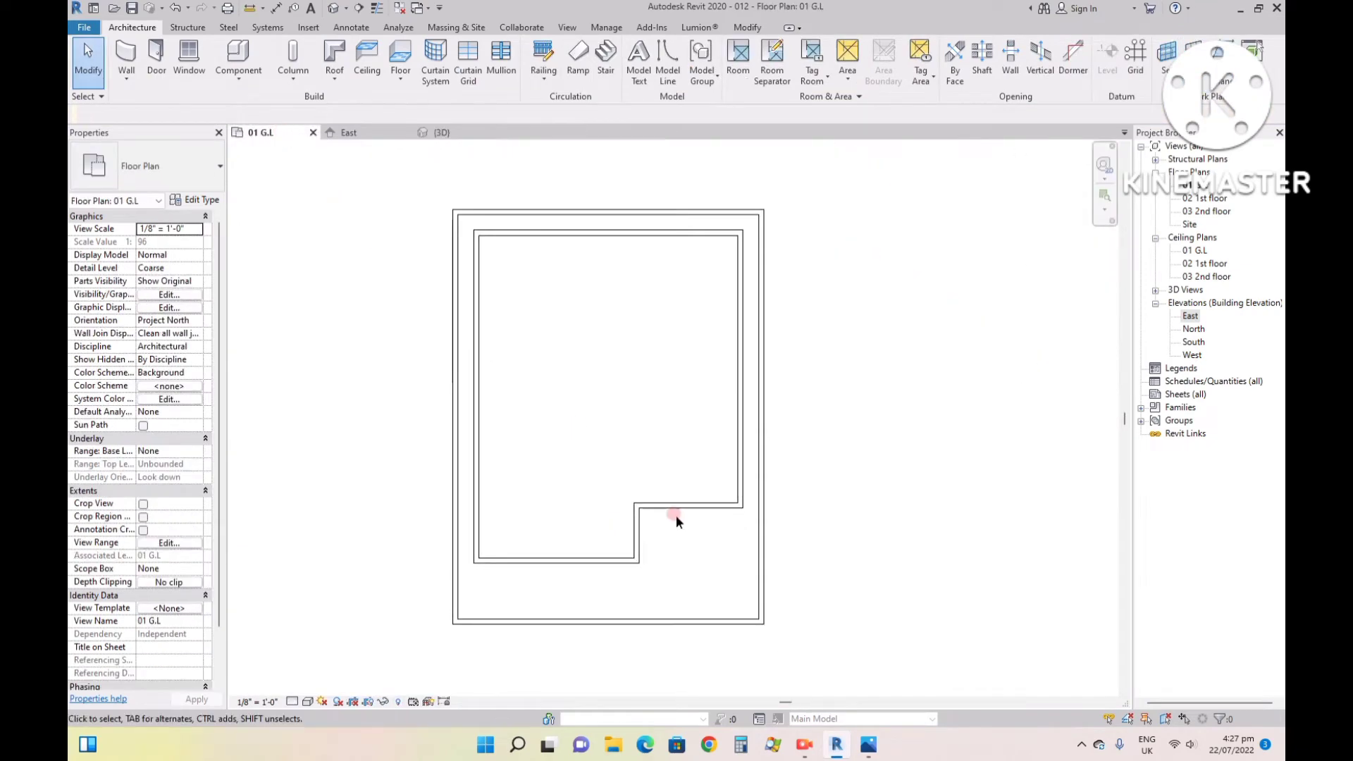
{"action": "left_click", "coordinate": [868, 744]}
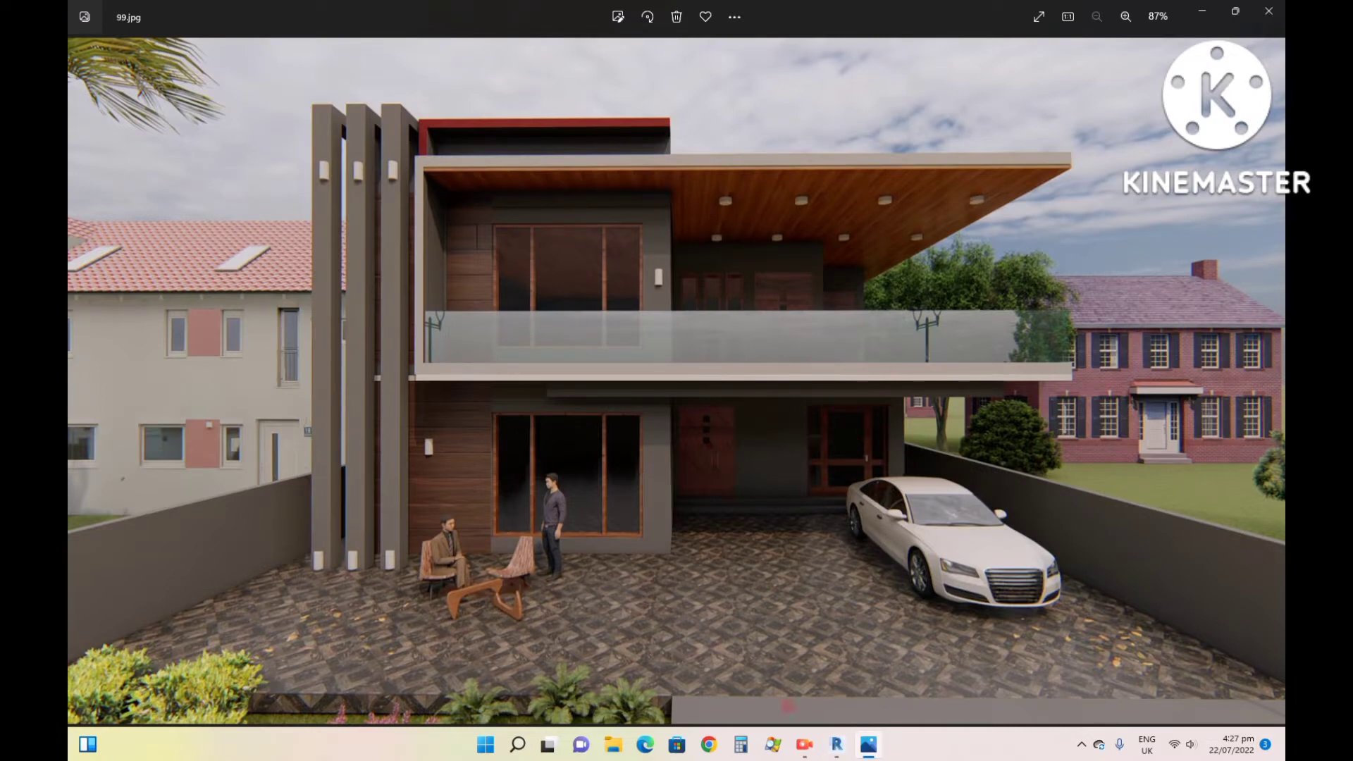
{"action": "left_click", "coordinate": [850, 744]}
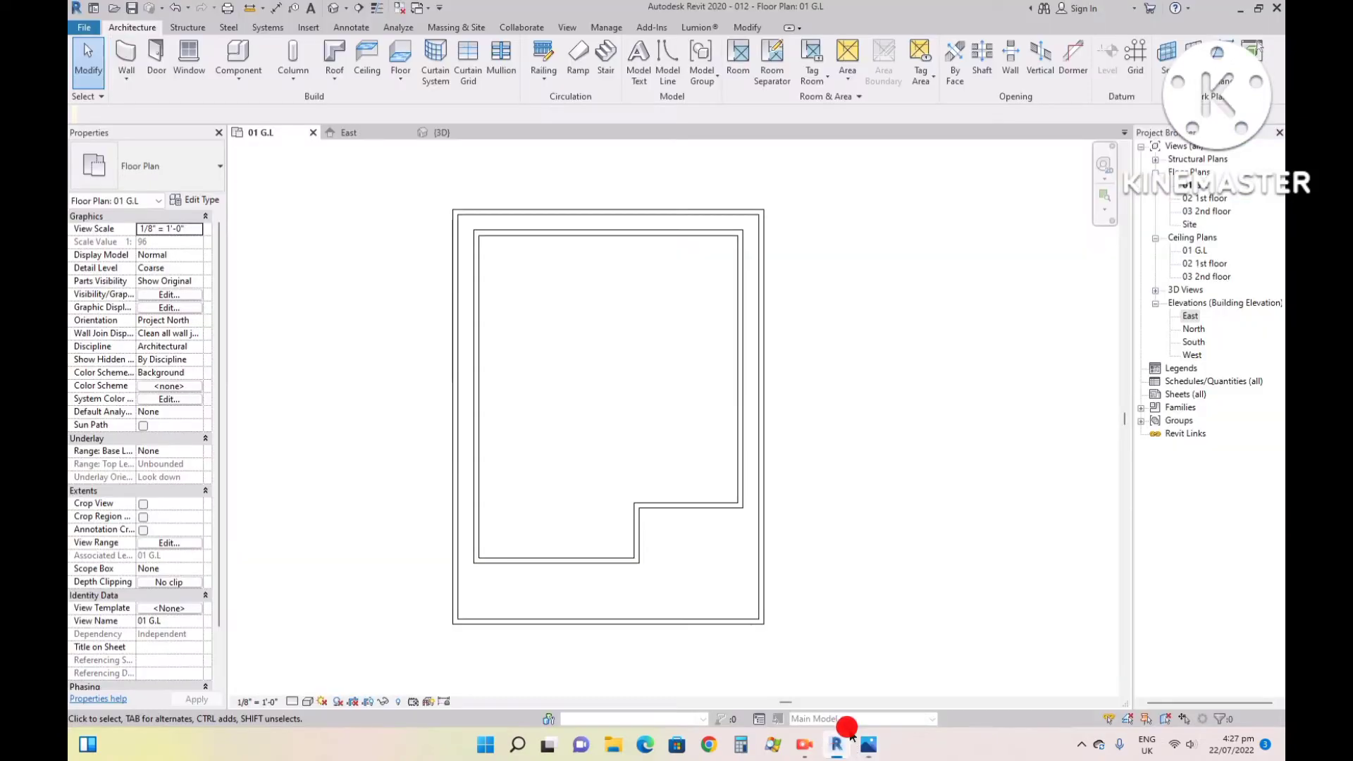
{"action": "left_click", "coordinate": [157, 62]}
{"action": "left_click", "coordinate": [652, 65]}
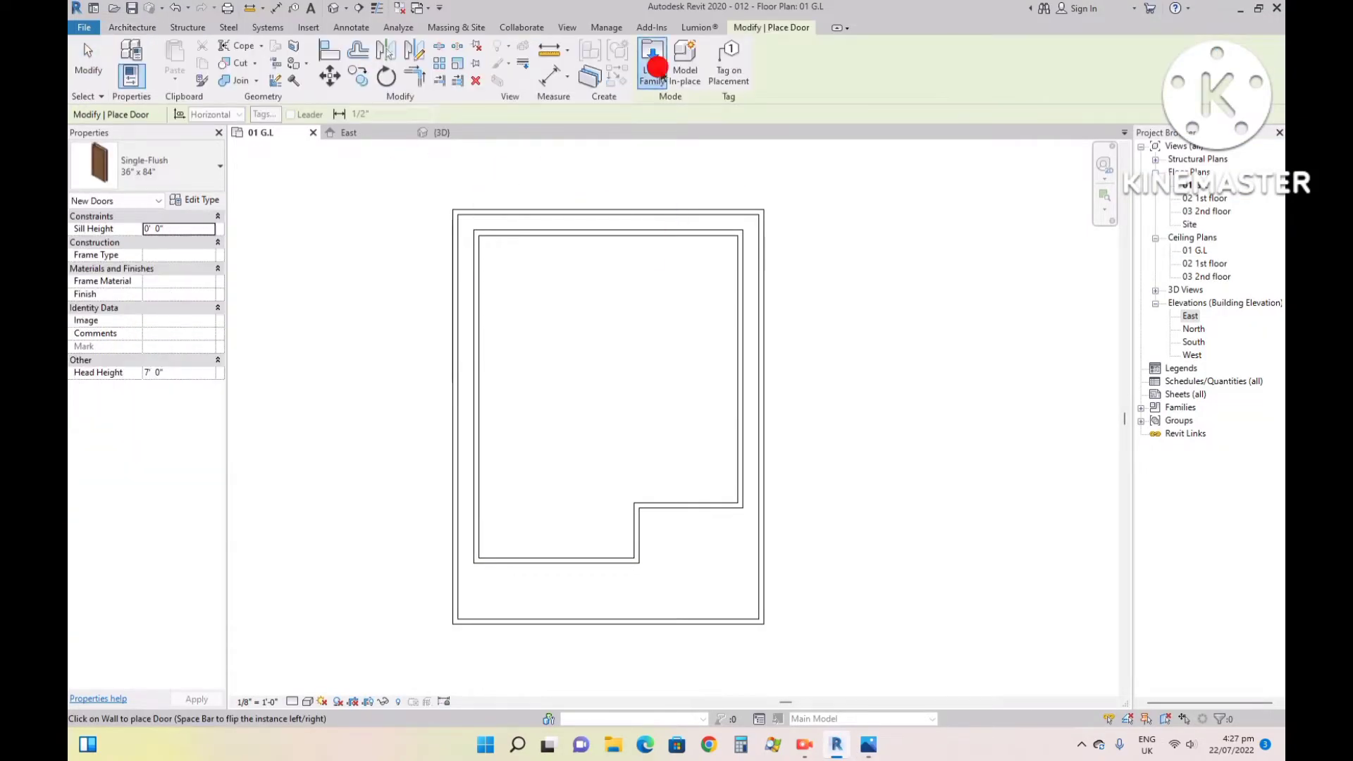
{"action": "left_click", "coordinate": [436, 296]}
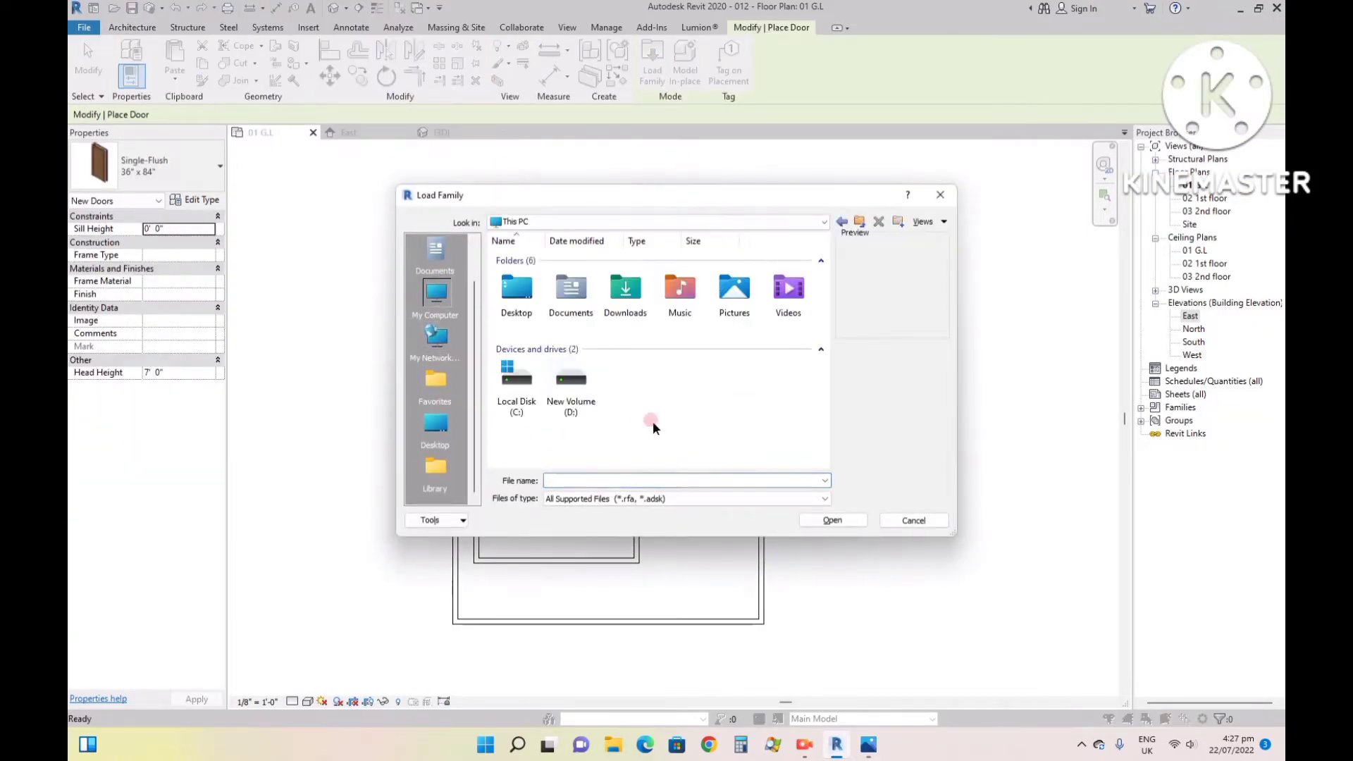
{"action": "double_click", "coordinate": [594, 367]}
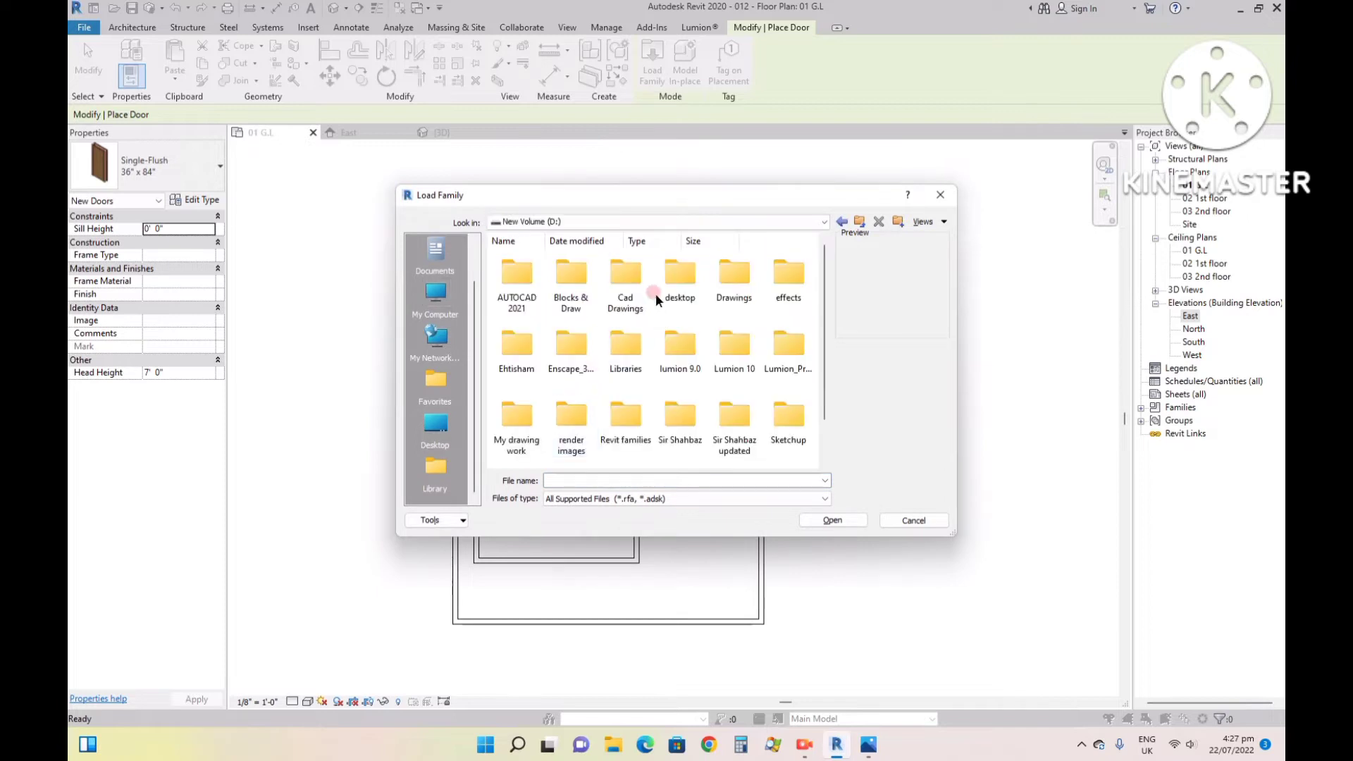
{"action": "double_click", "coordinate": [571, 274]}
{"action": "double_click", "coordinate": [497, 275]}
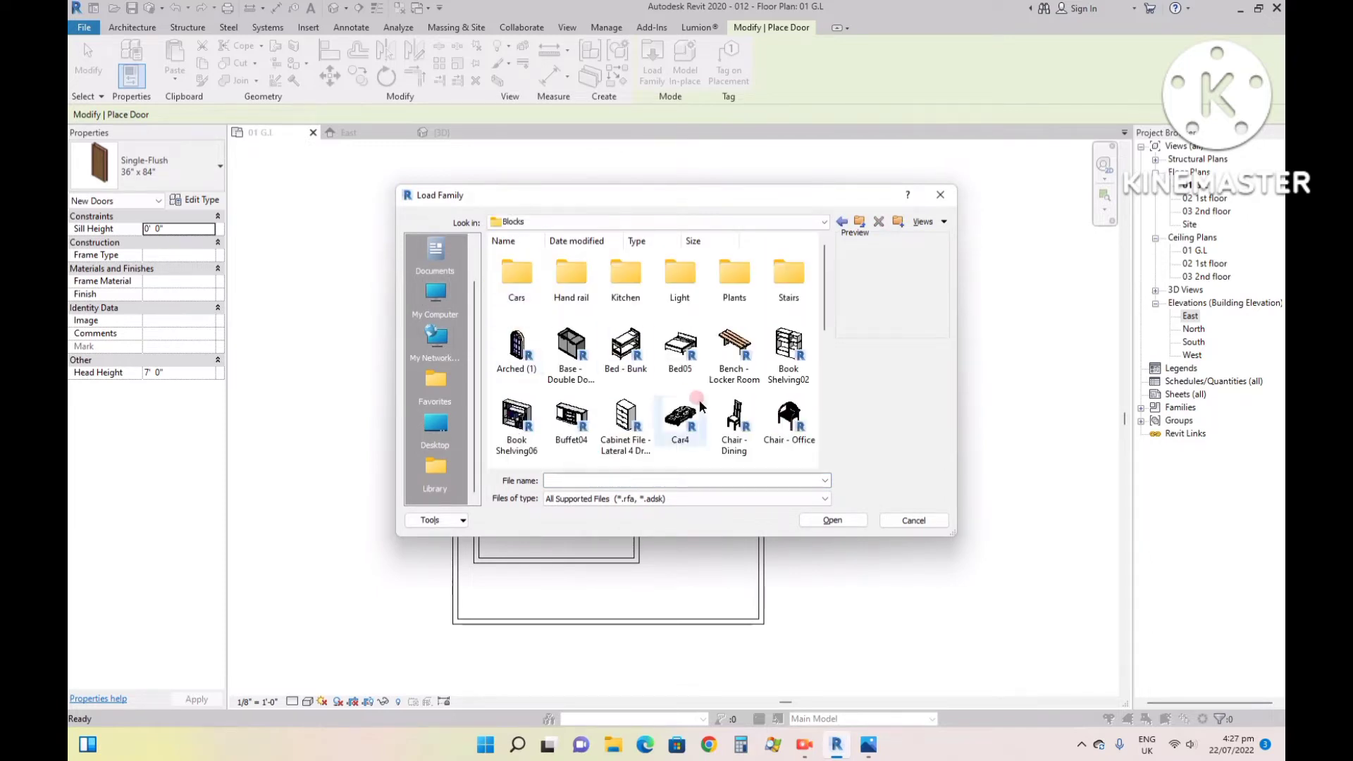
{"action": "scroll", "coordinate": [635, 423], "scroll_direction": "down", "scroll_amount": 2}
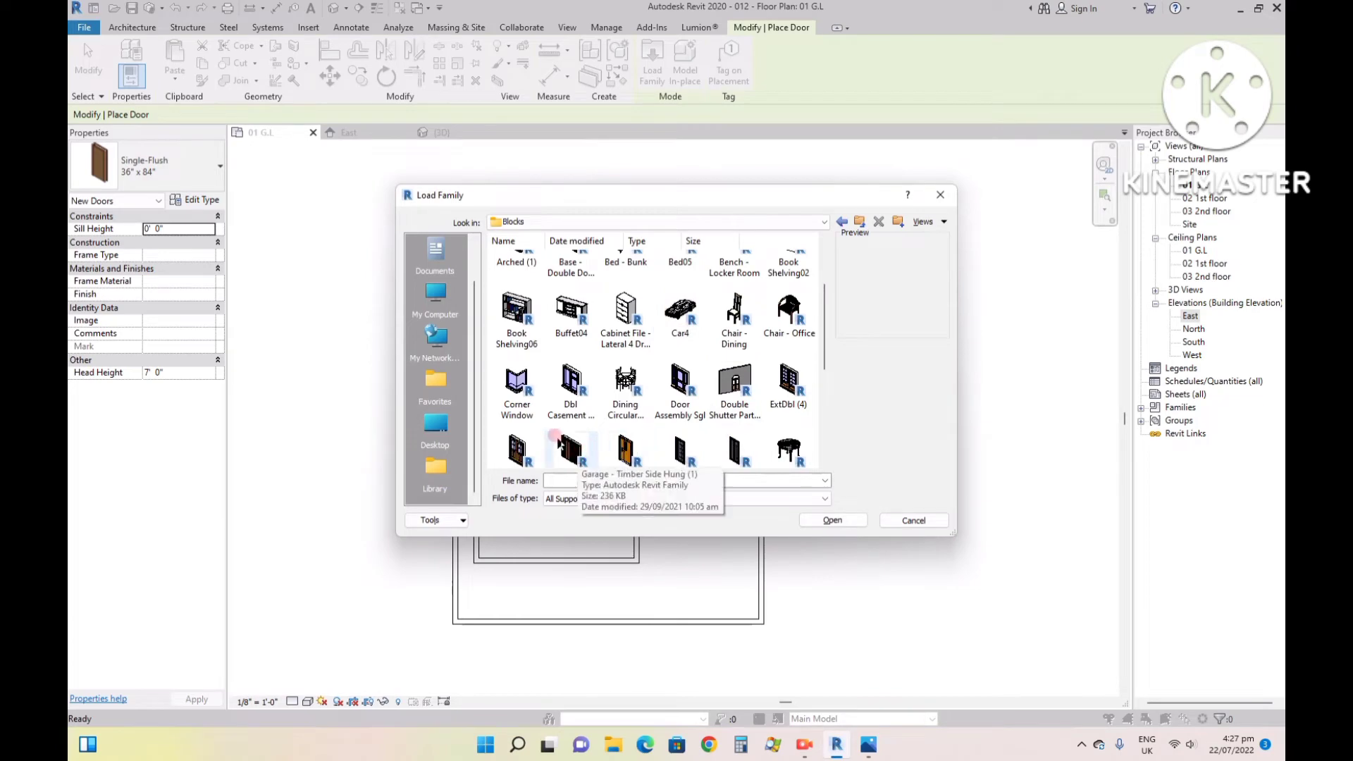
{"action": "left_click", "coordinate": [518, 449]}
{"action": "scroll", "coordinate": [683, 389], "scroll_direction": "down", "scroll_amount": 3}
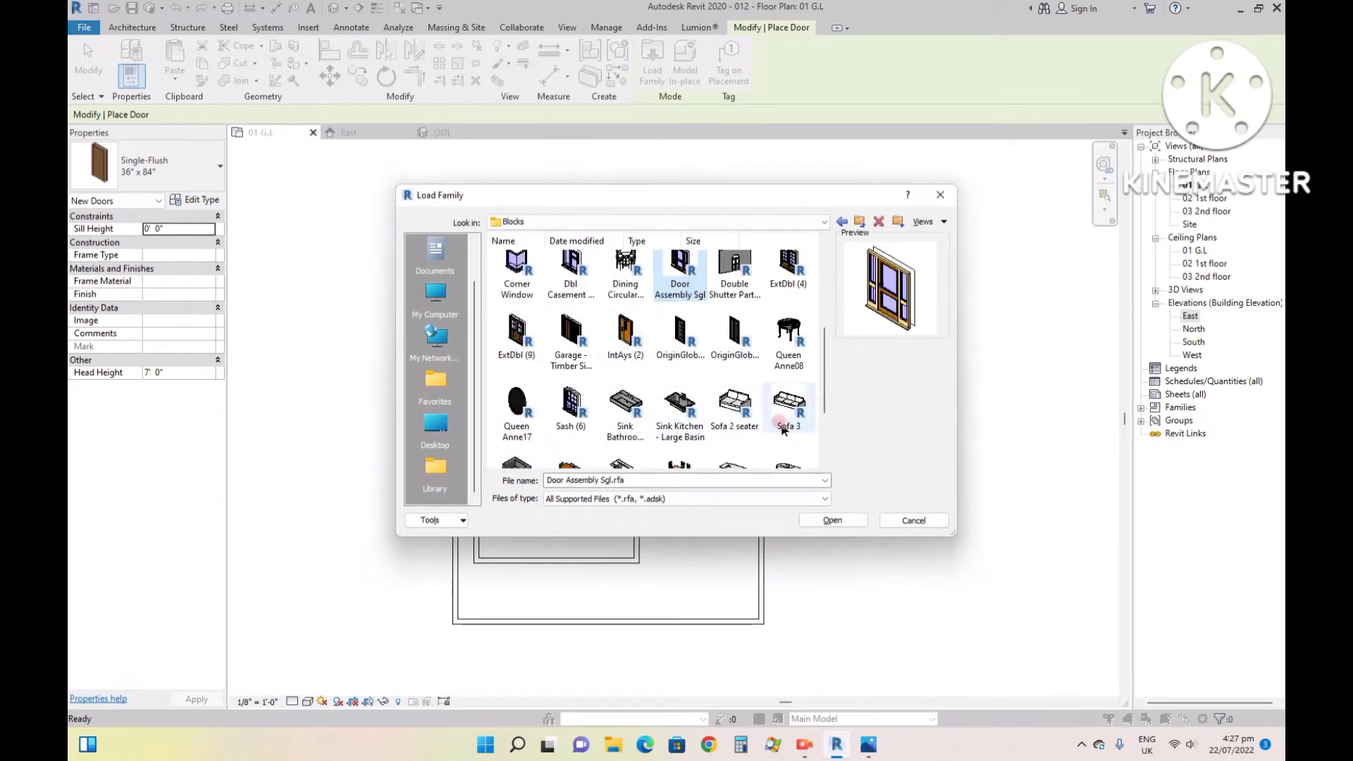
{"action": "left_click", "coordinate": [833, 519]}
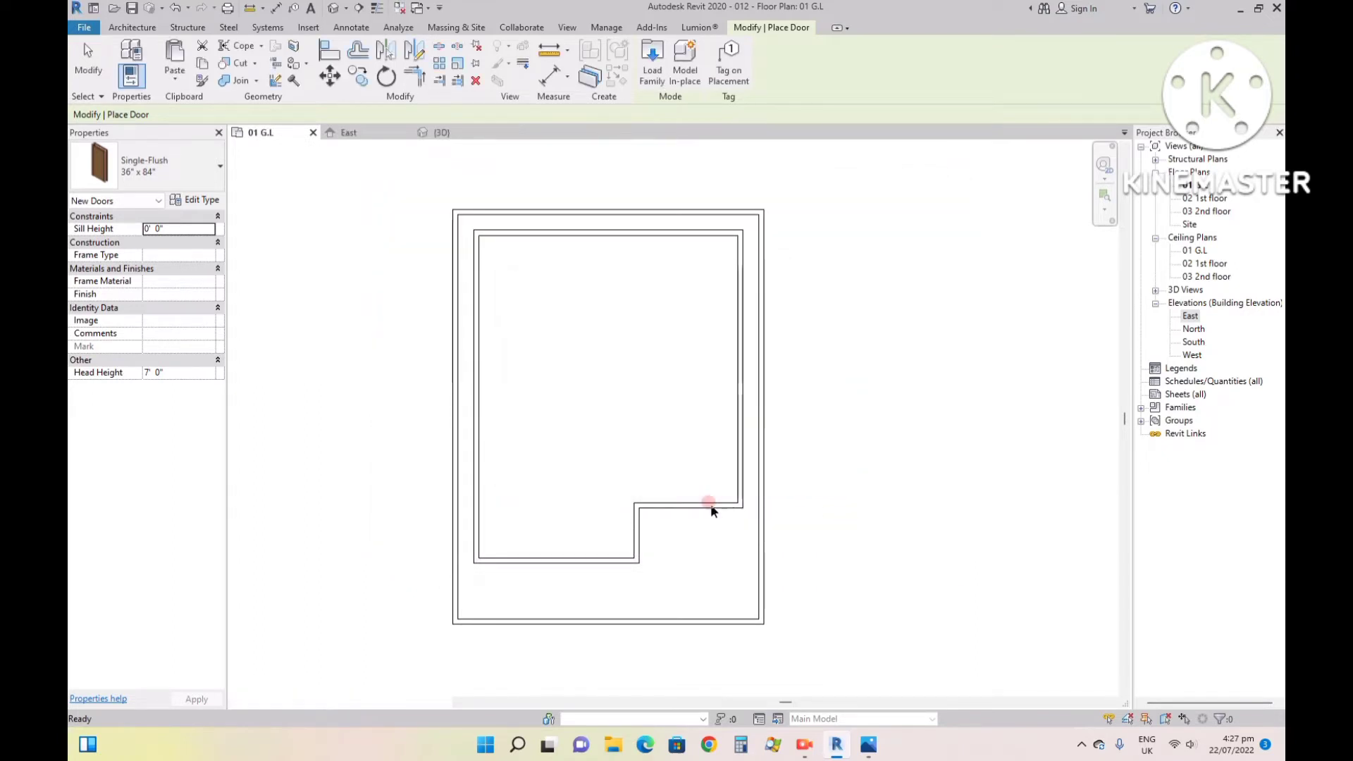
{"action": "scroll", "coordinate": [708, 507], "scroll_direction": "up", "scroll_amount": 3}
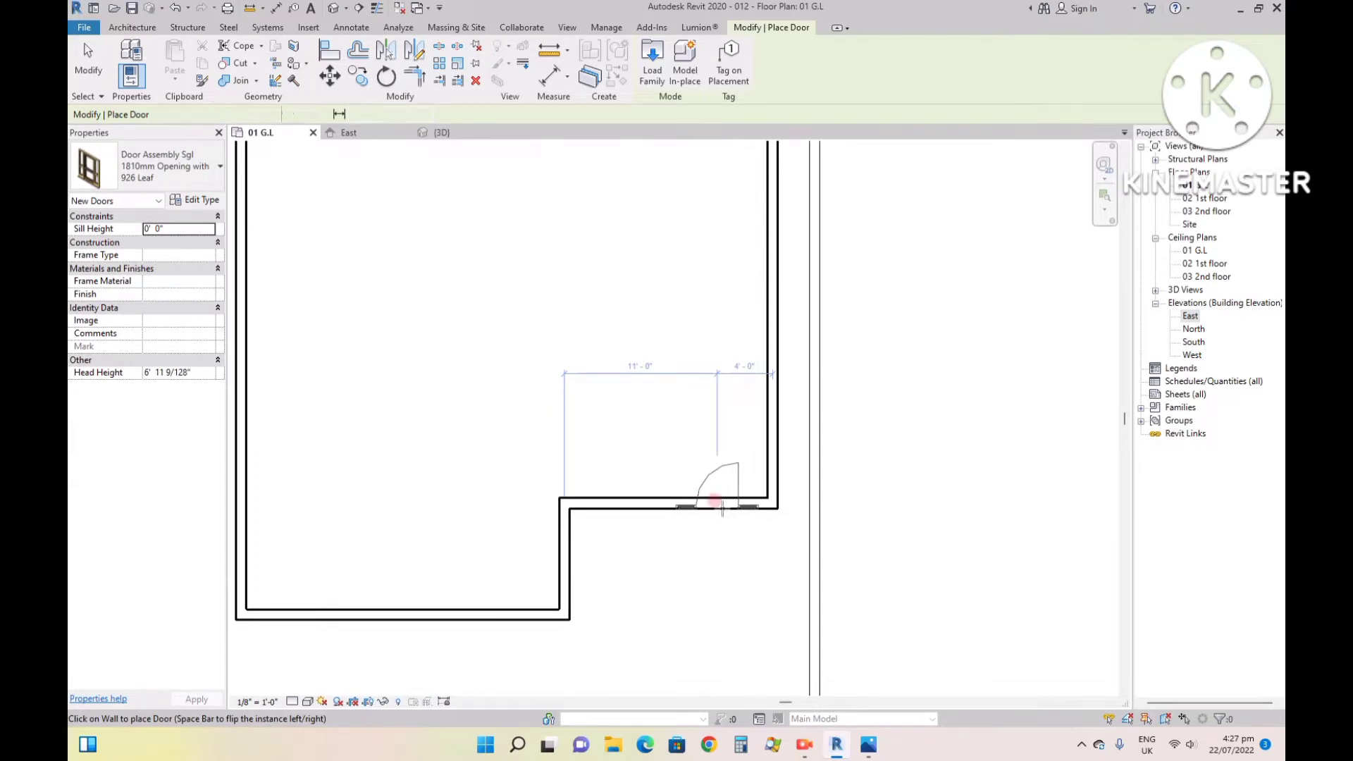
{"action": "left_click", "coordinate": [717, 504]}
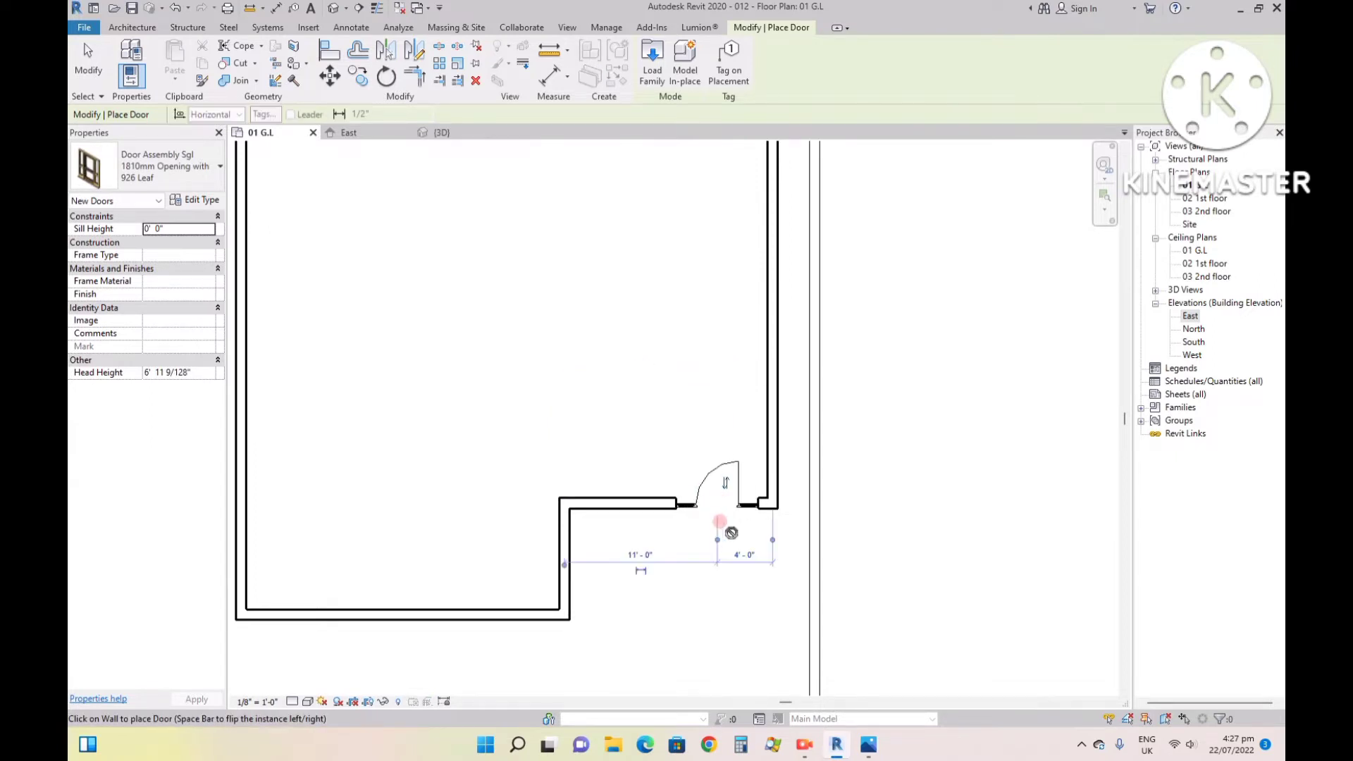
- Load the IntAys (2) door family and place a 1510 x 2110mm door in the recessed front wall, 3' 6" from the inner corner
{"action": "left_click", "coordinate": [653, 67]}
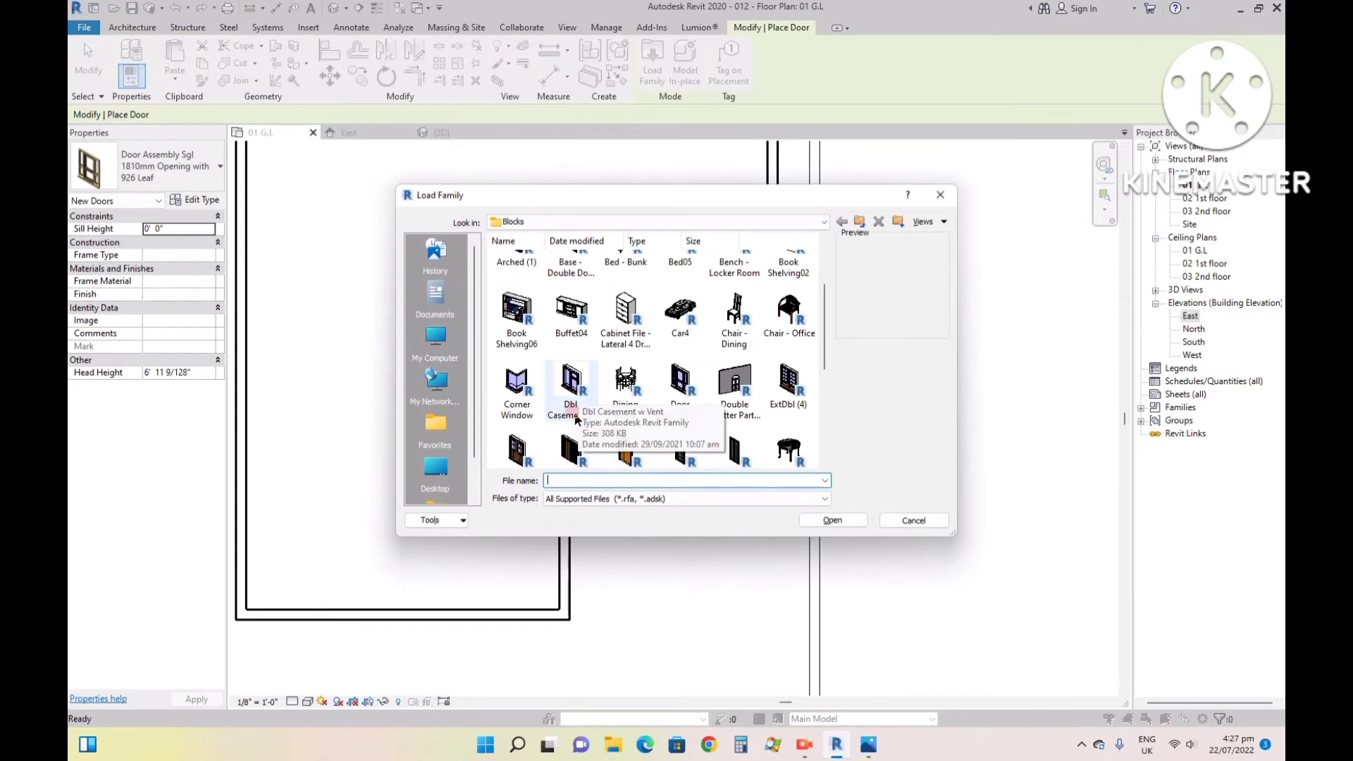
{"action": "left_click", "coordinate": [625, 451]}
{"action": "left_click", "coordinate": [828, 521]}
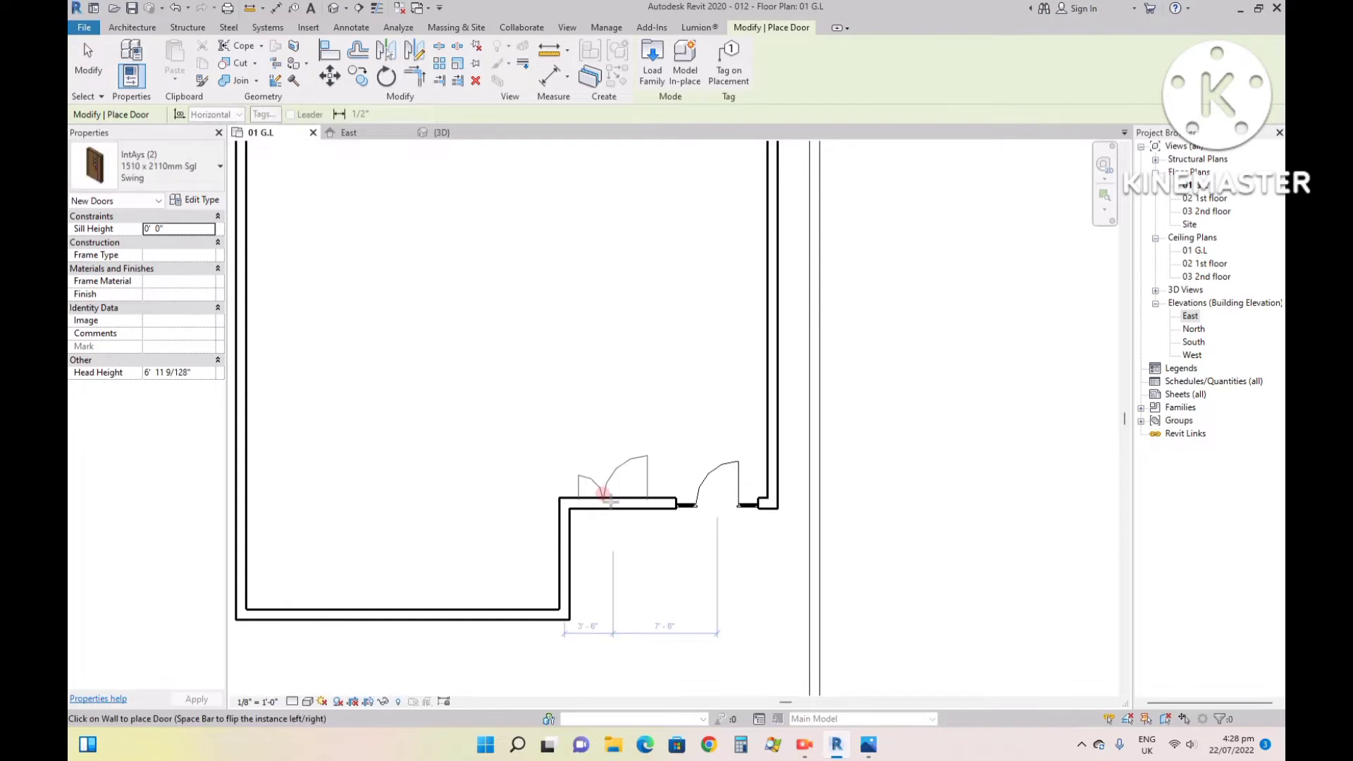
{"action": "left_click", "coordinate": [611, 500]}
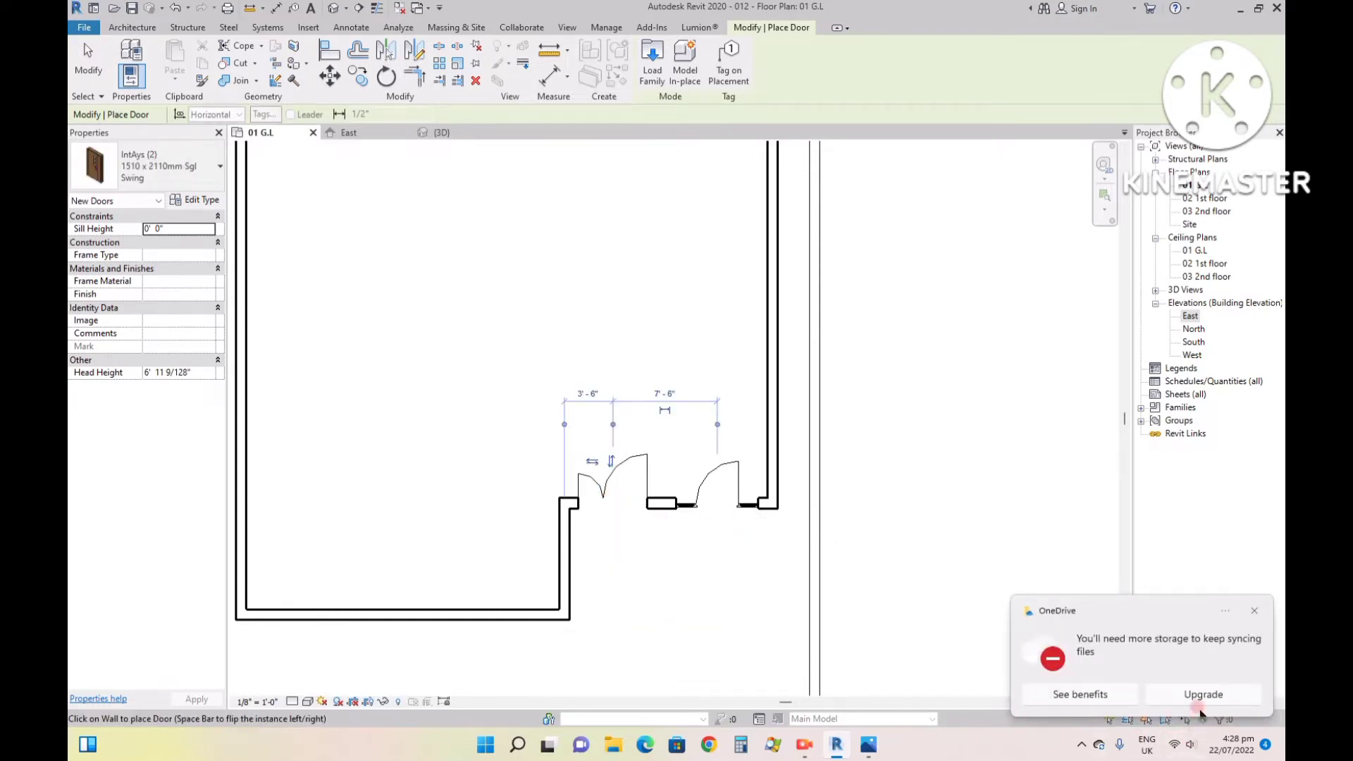
{"action": "left_click", "coordinate": [1254, 612]}
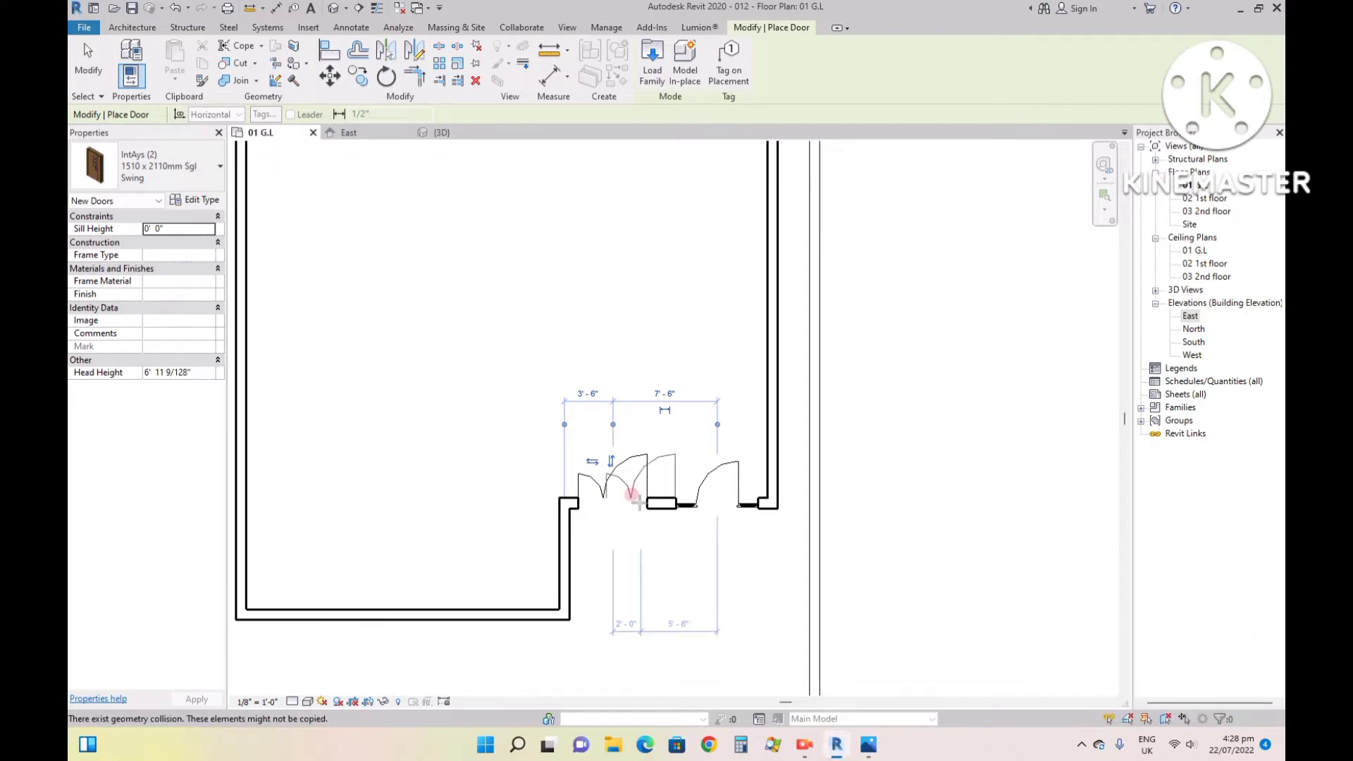
- Examine the two front doors in 3D and in the ground floor plan, and check the front window in the reference image
{"action": "left_click", "coordinate": [436, 134]}
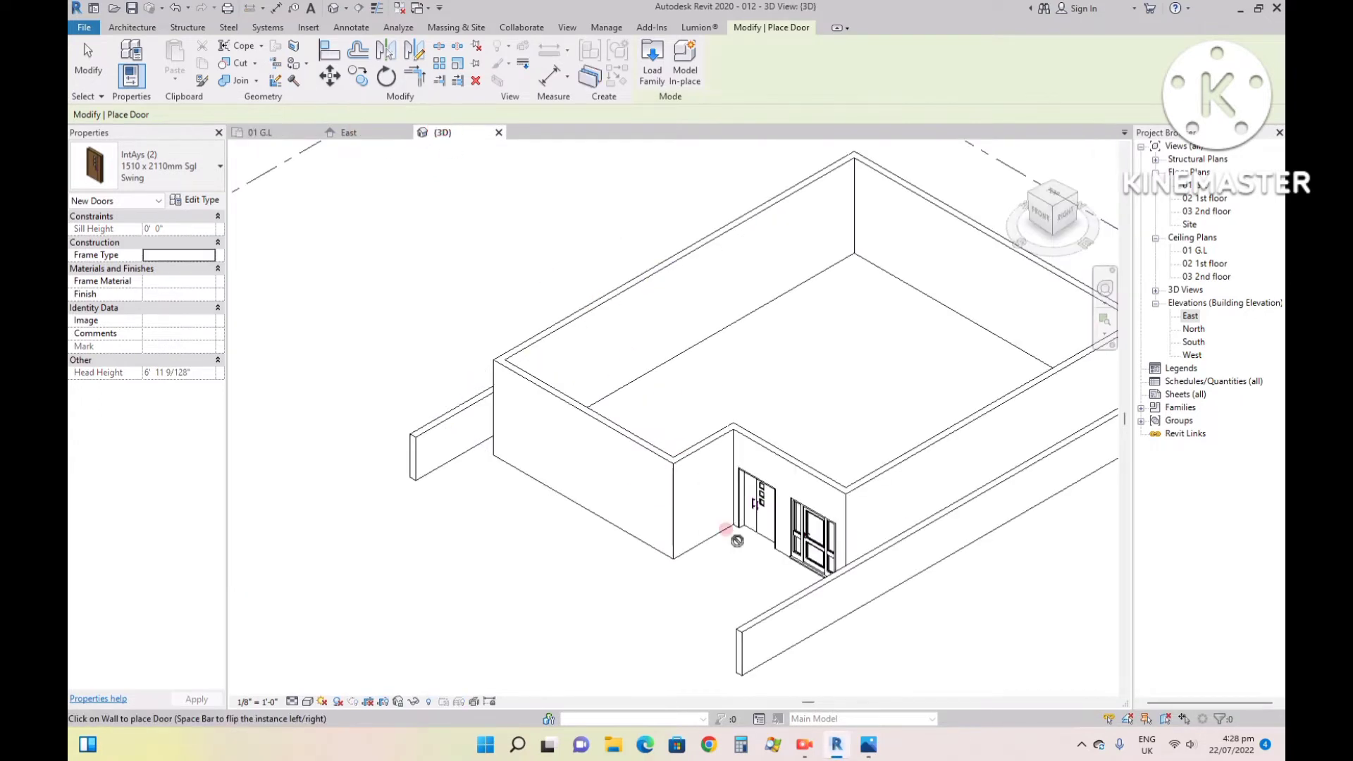
{"action": "scroll", "coordinate": [814, 552], "scroll_direction": "down", "scroll_amount": 5}
{"action": "left_click", "coordinate": [277, 133]}
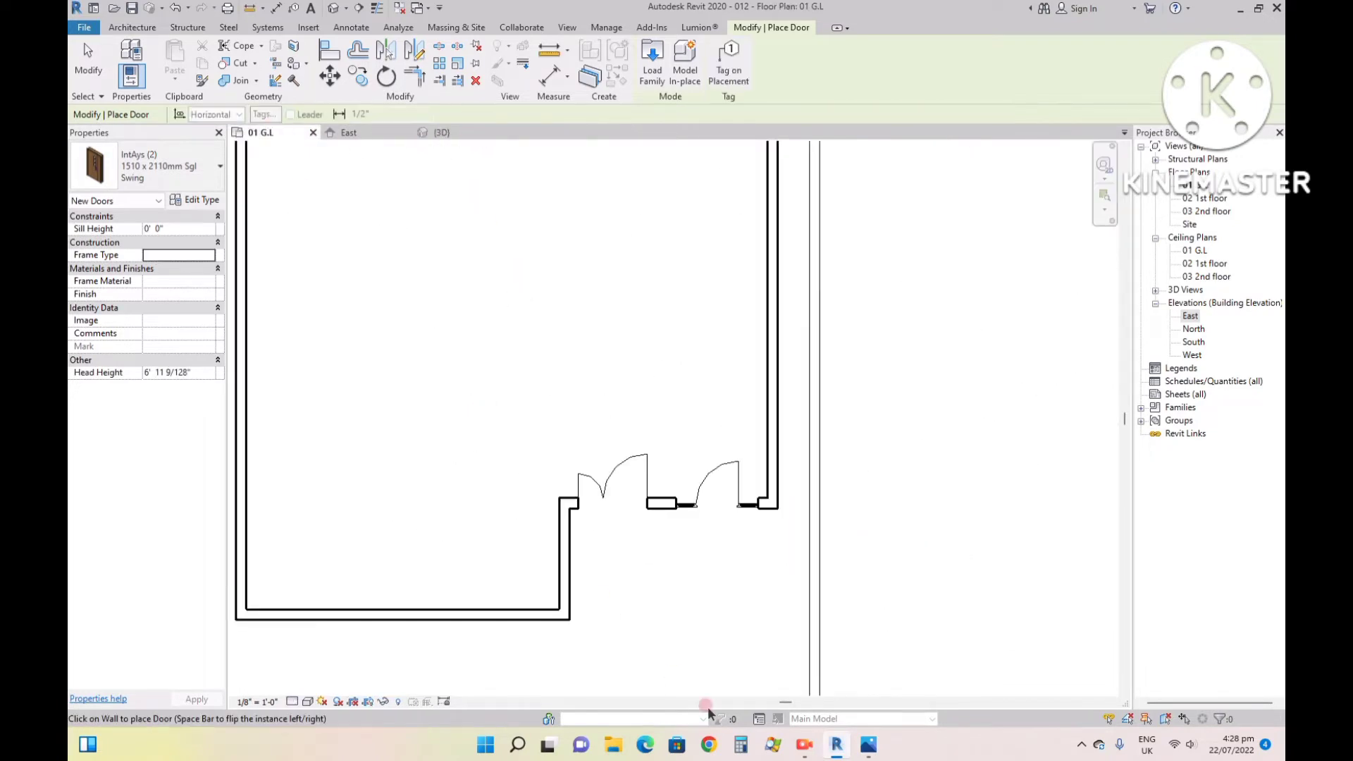
{"action": "left_click", "coordinate": [868, 745]}
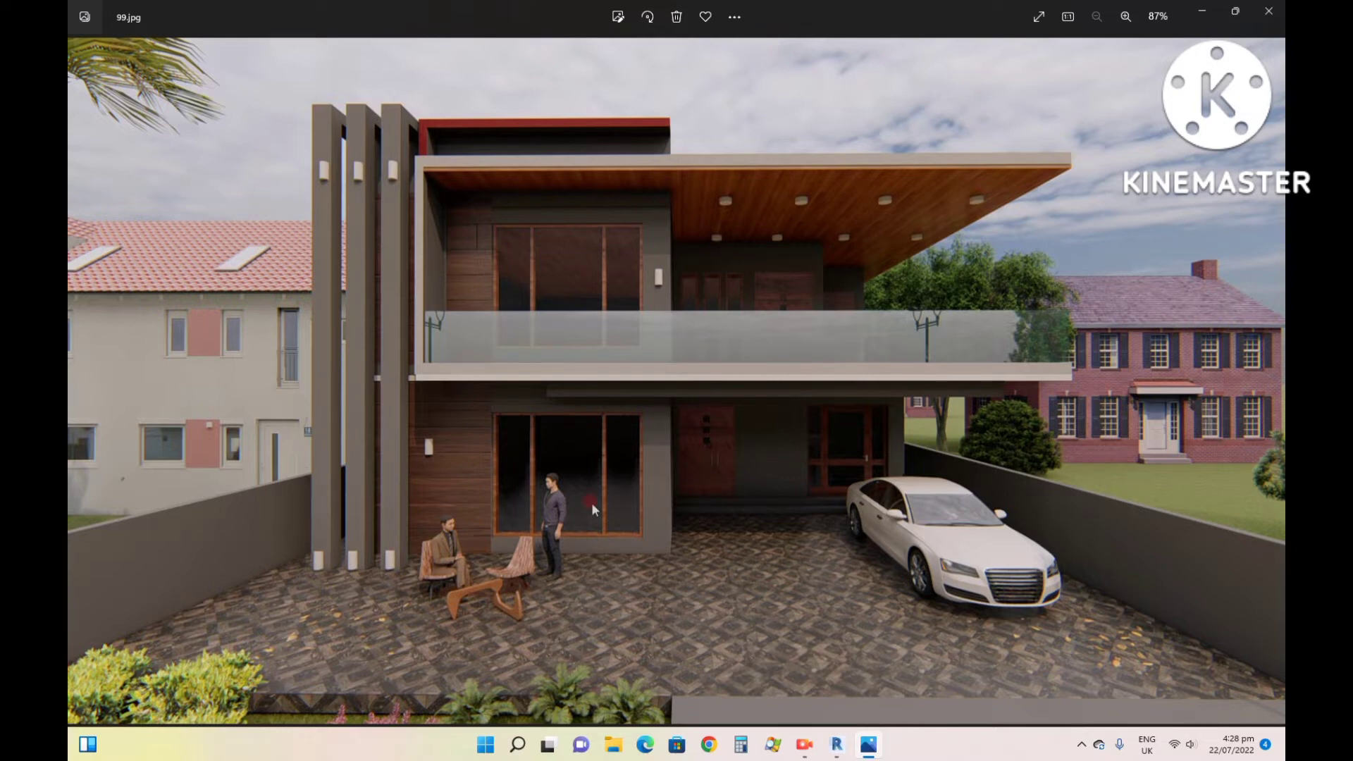
{"action": "left_click", "coordinate": [839, 745]}
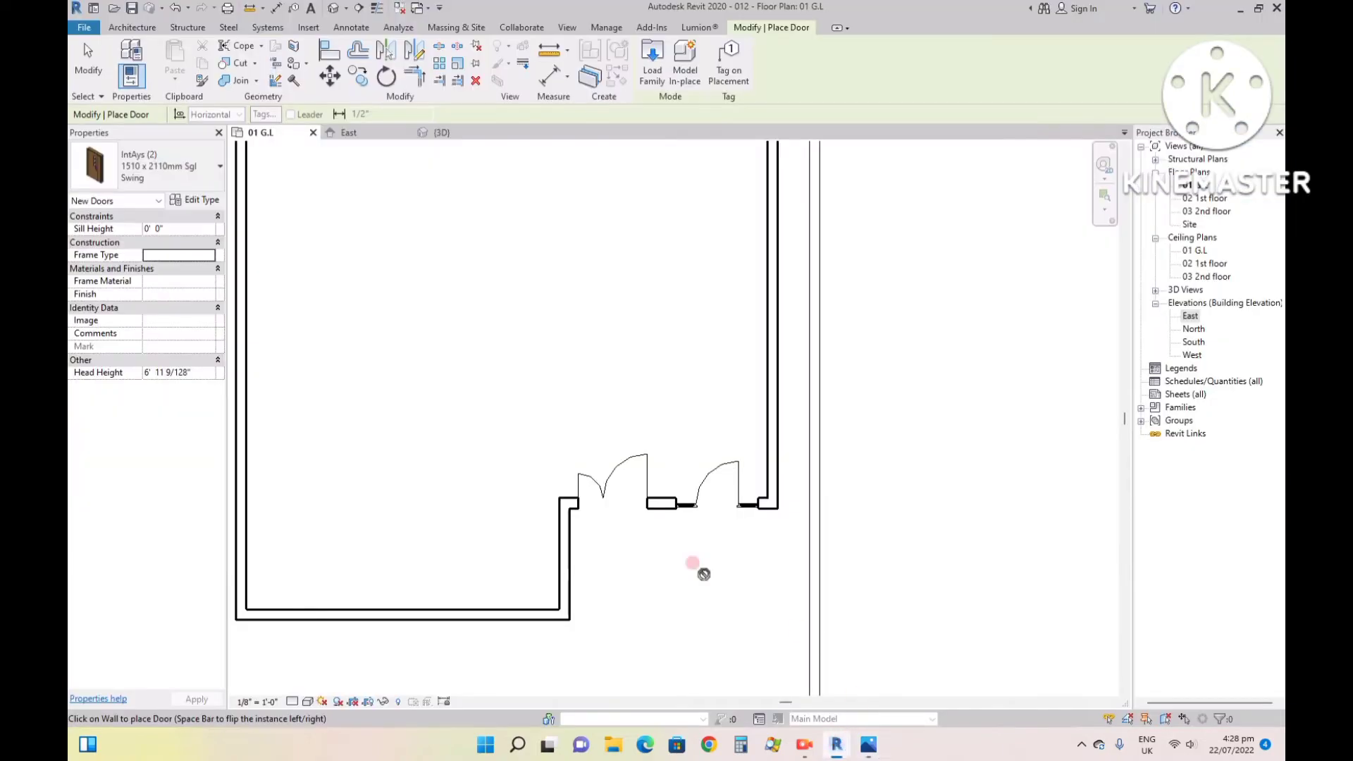
{"action": "key", "text": "Escape"}
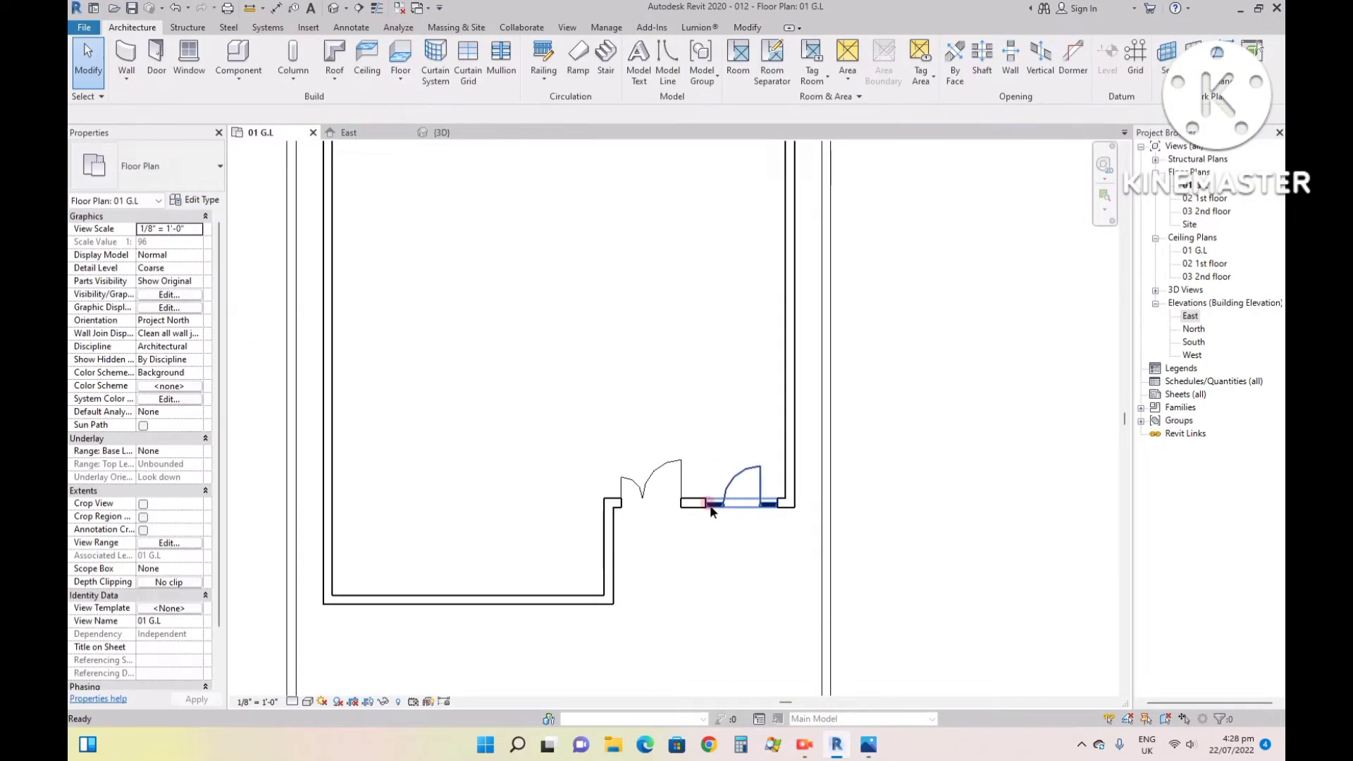
{"action": "scroll", "coordinate": [456, 589], "scroll_direction": "up", "scroll_amount": 2}
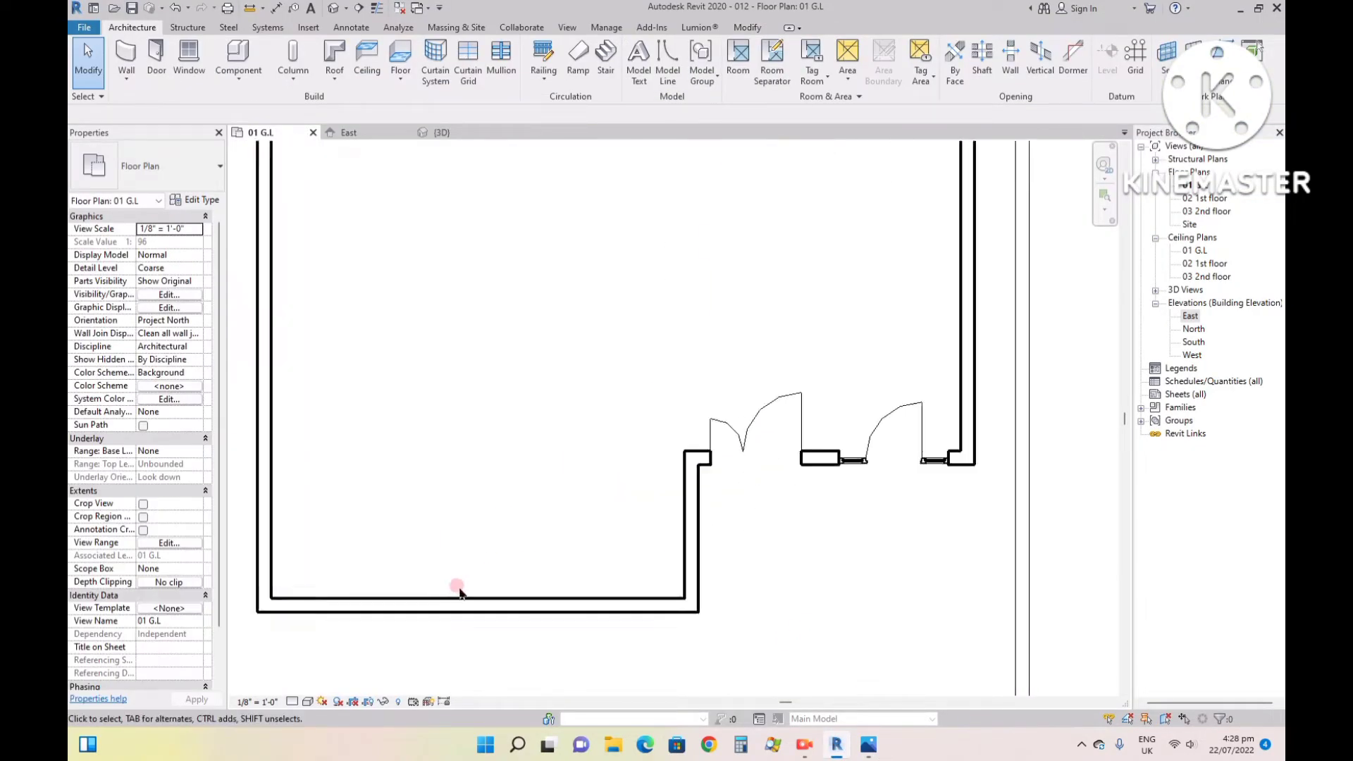
{"action": "scroll", "coordinate": [537, 565], "scroll_direction": "down", "scroll_amount": 2}
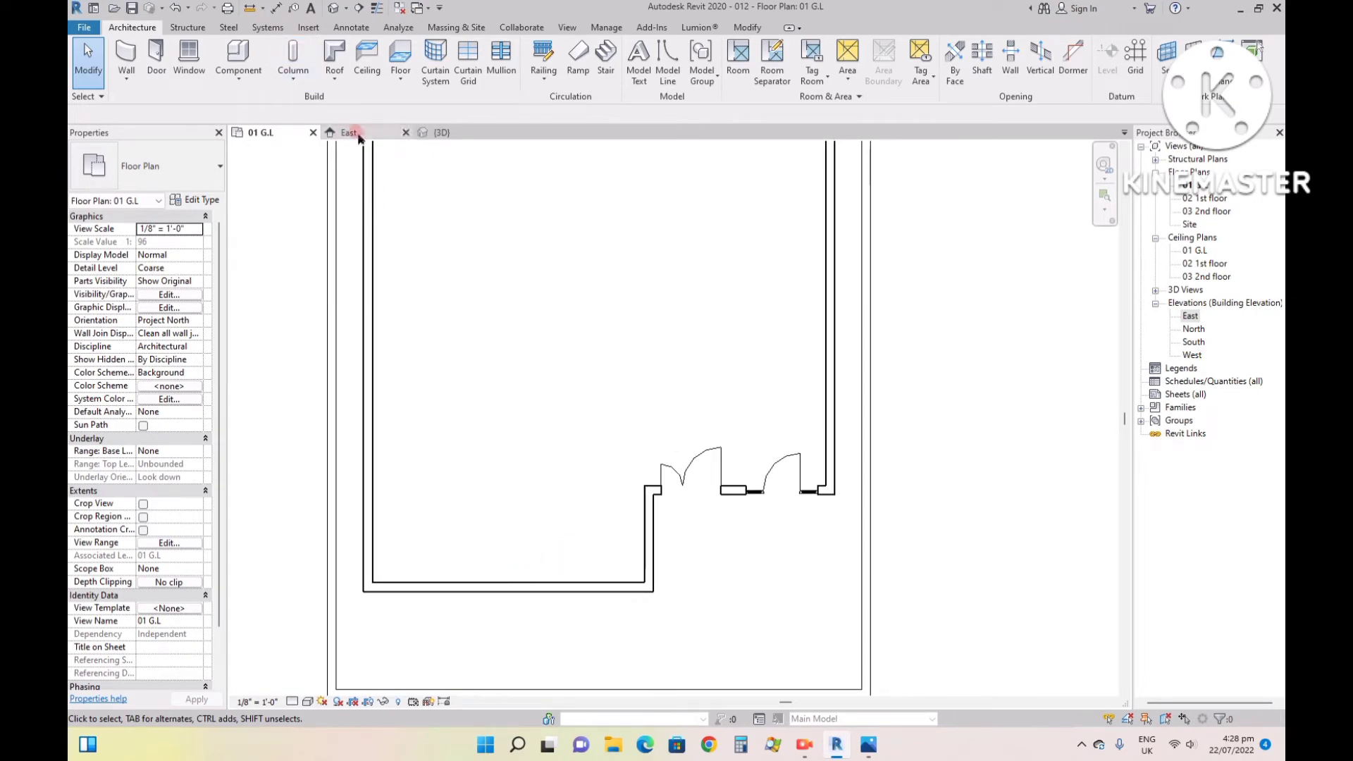
- Edit the projecting front wall's profile in the front 3D view, adding a 9' 0" by 8' 0" rectangular window opening near its recess-side end
{"action": "left_click", "coordinate": [438, 133]}
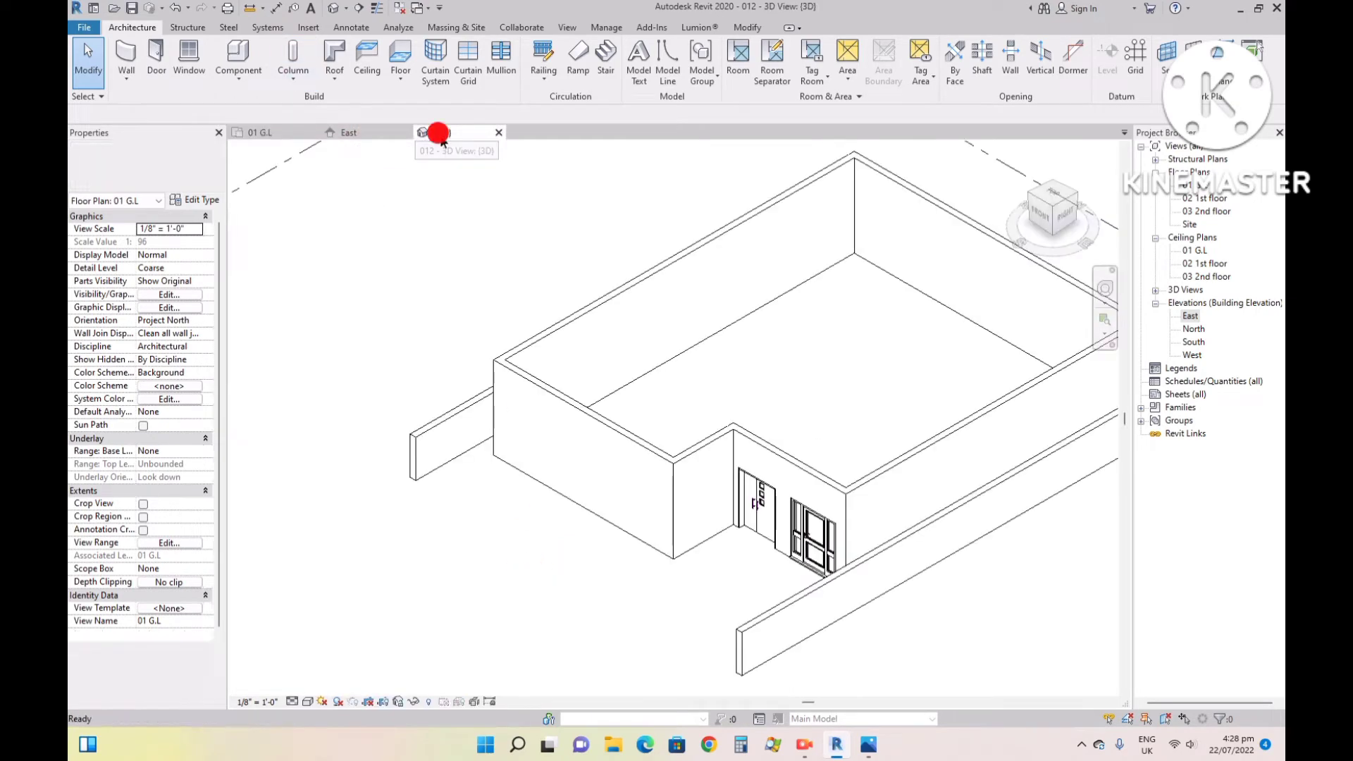
{"action": "left_click", "coordinate": [1040, 213]}
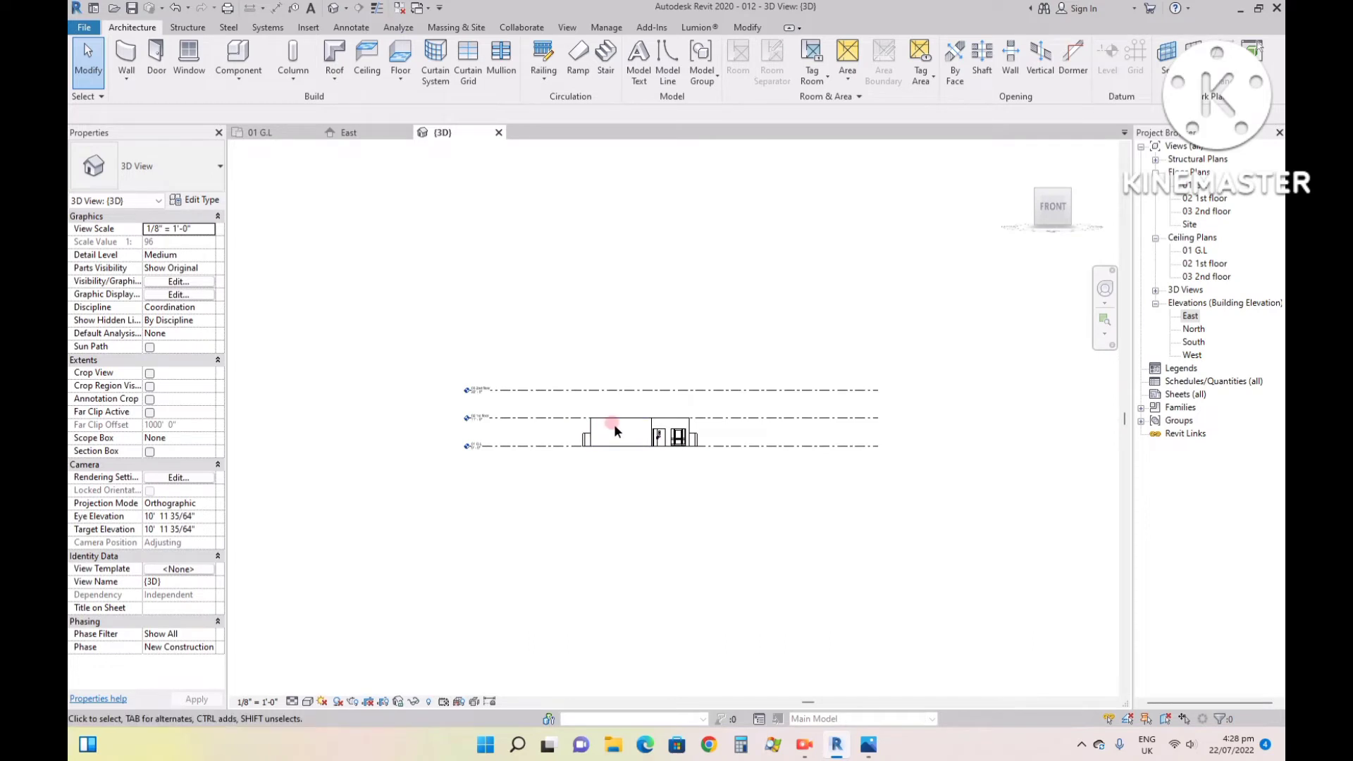
{"action": "scroll", "coordinate": [615, 424], "scroll_direction": "up", "scroll_amount": 5}
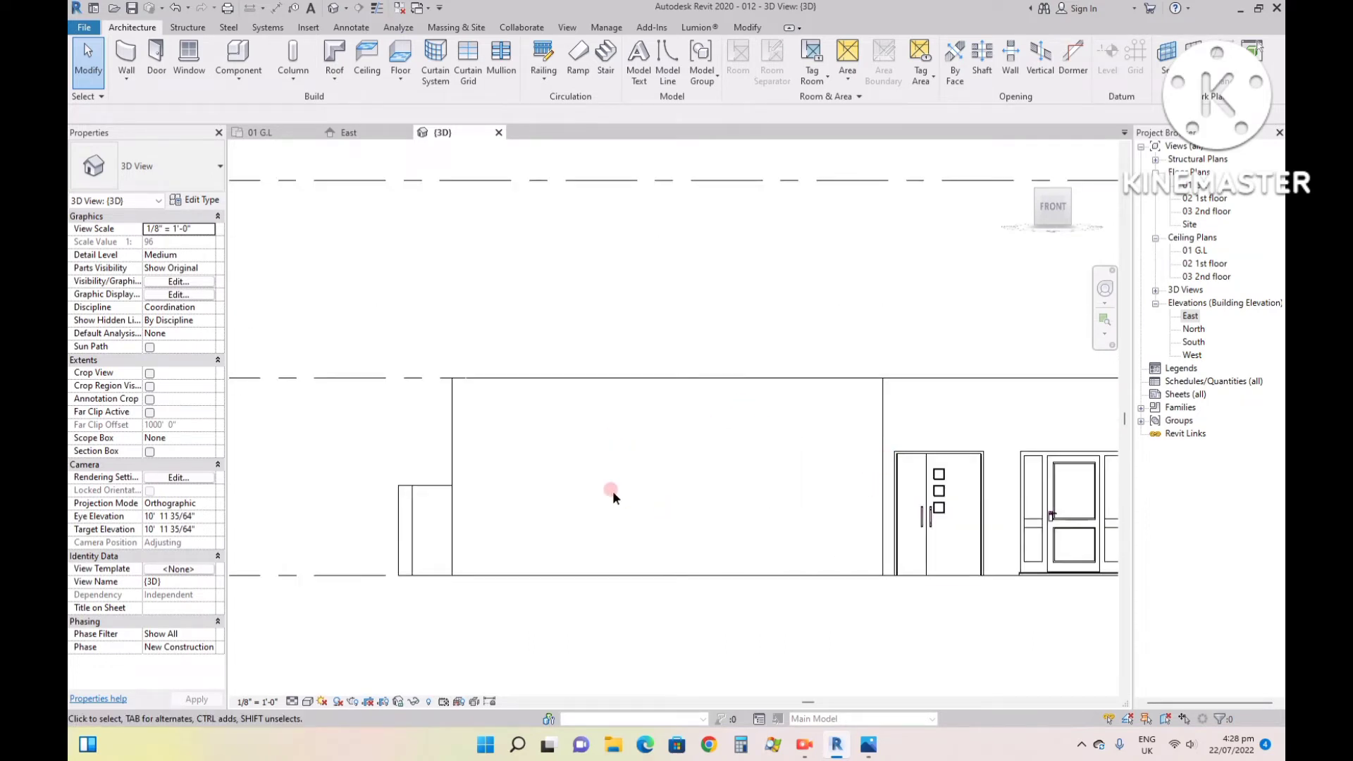
{"action": "left_click", "coordinate": [883, 408]}
{"action": "left_click", "coordinate": [807, 469]}
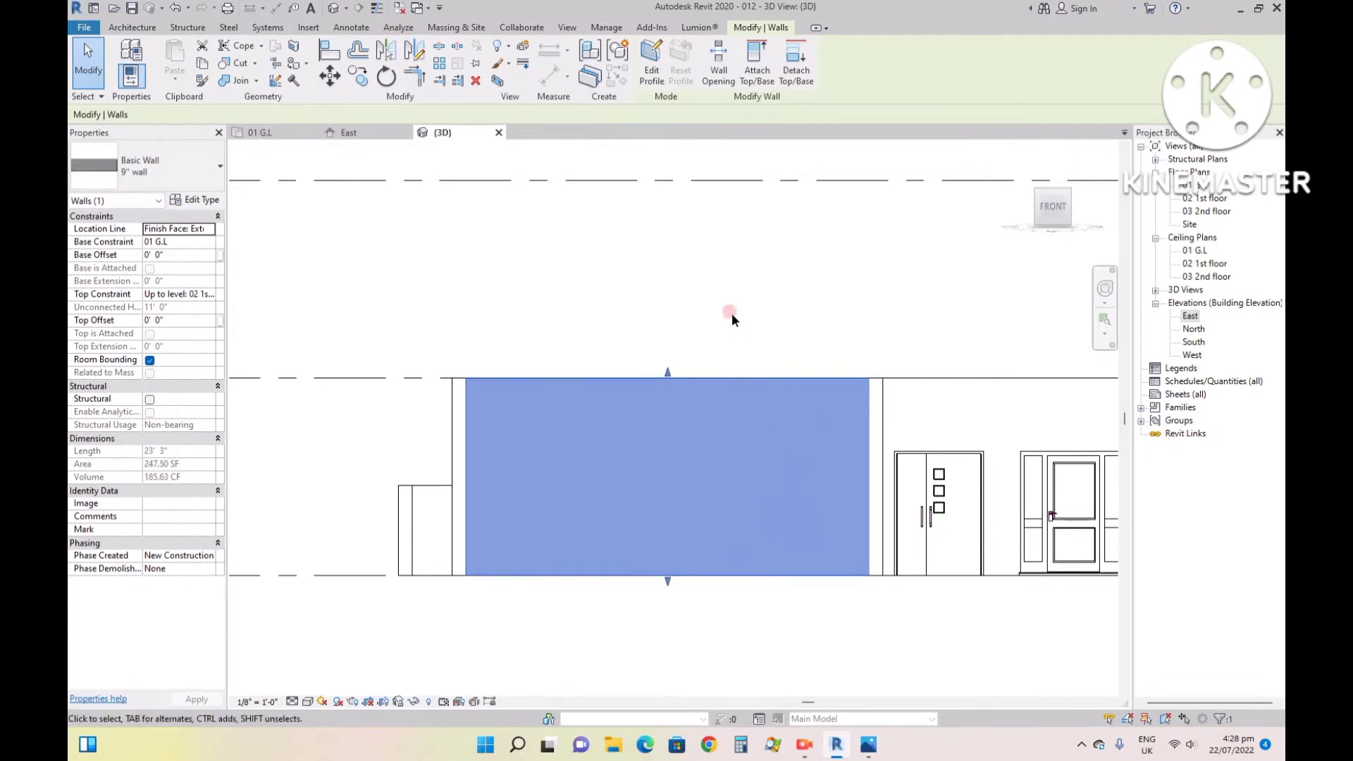
{"action": "left_click", "coordinate": [648, 74]}
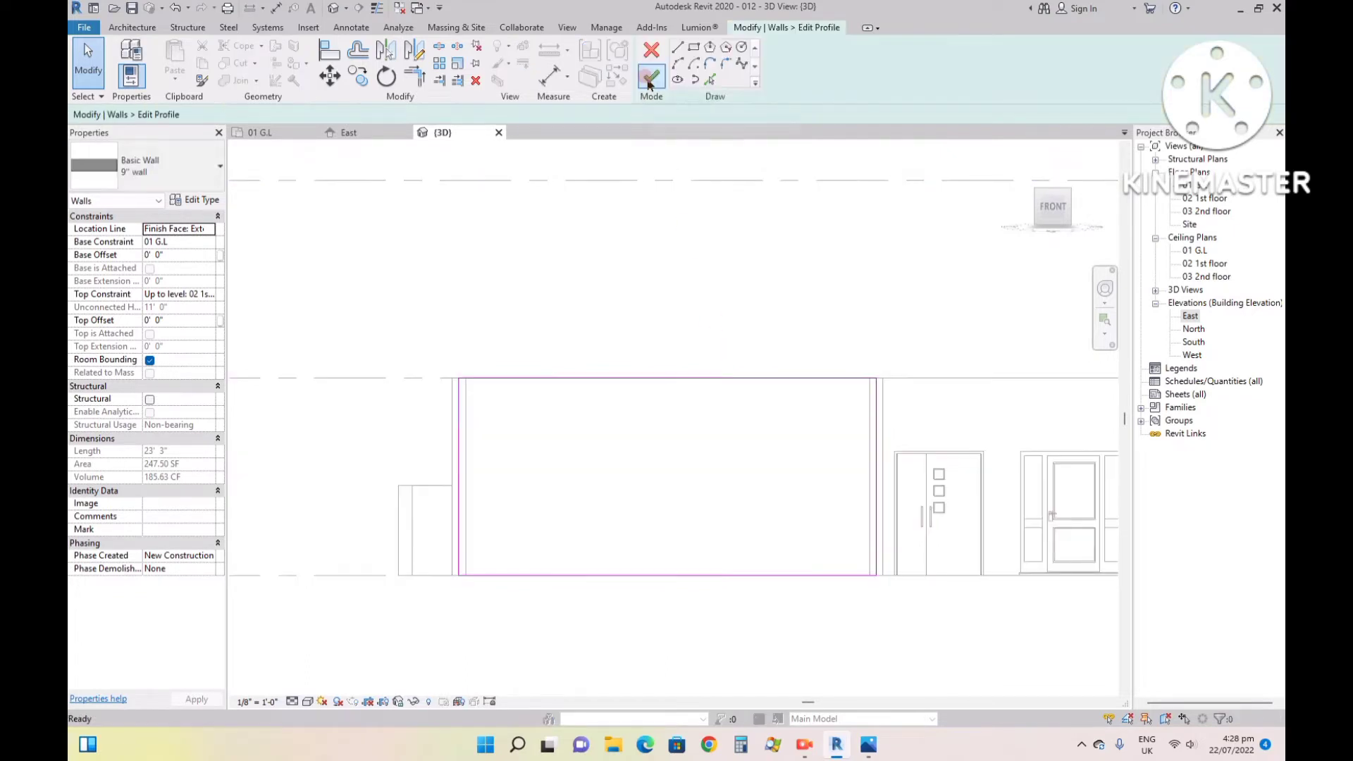
{"action": "left_click", "coordinate": [694, 48]}
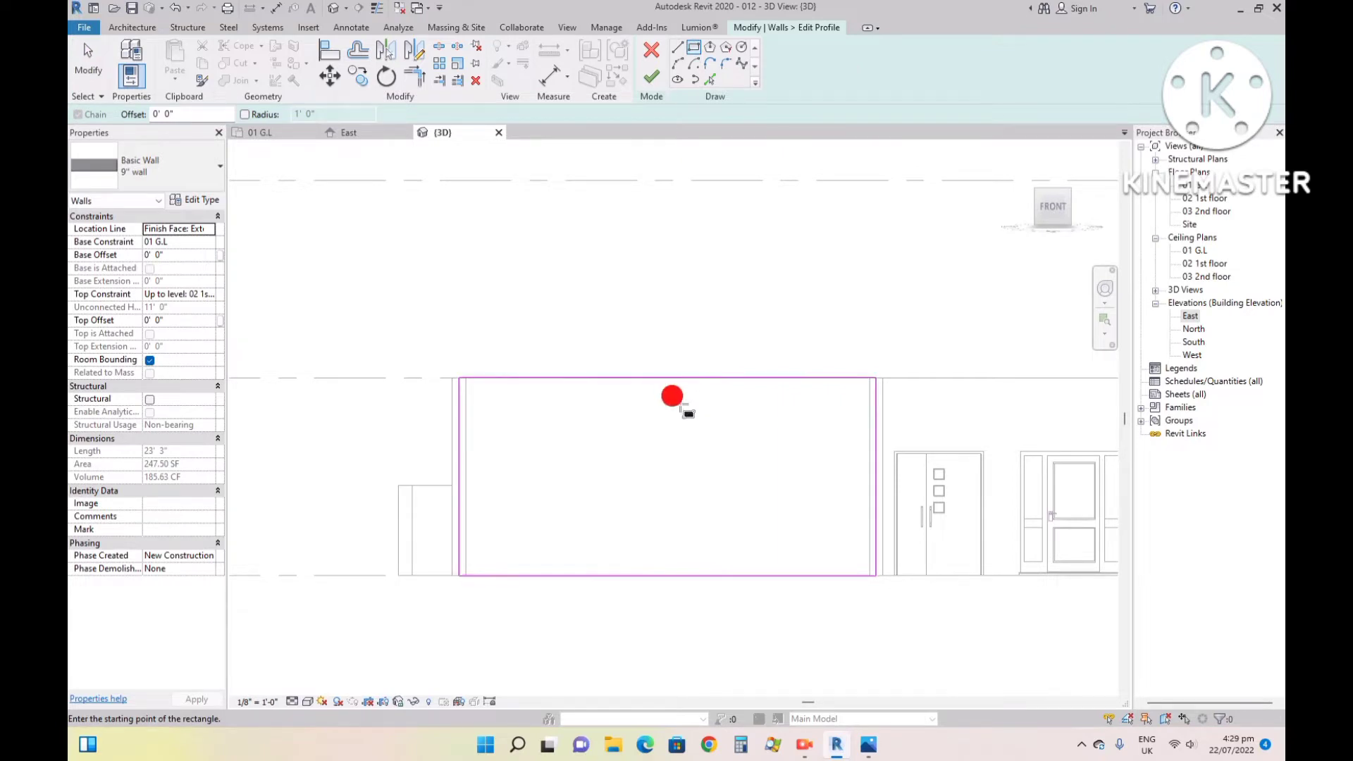
{"action": "left_click", "coordinate": [680, 404]}
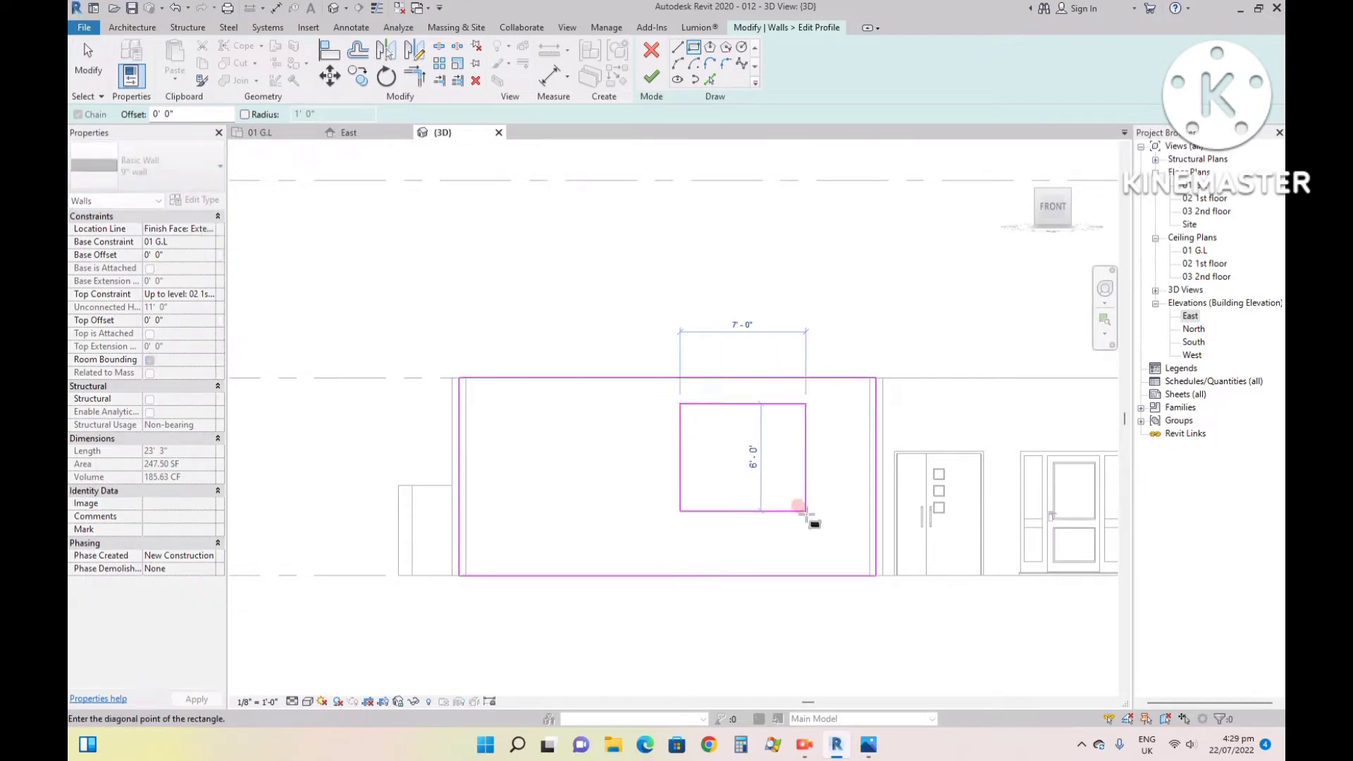
{"action": "left_click", "coordinate": [840, 546]}
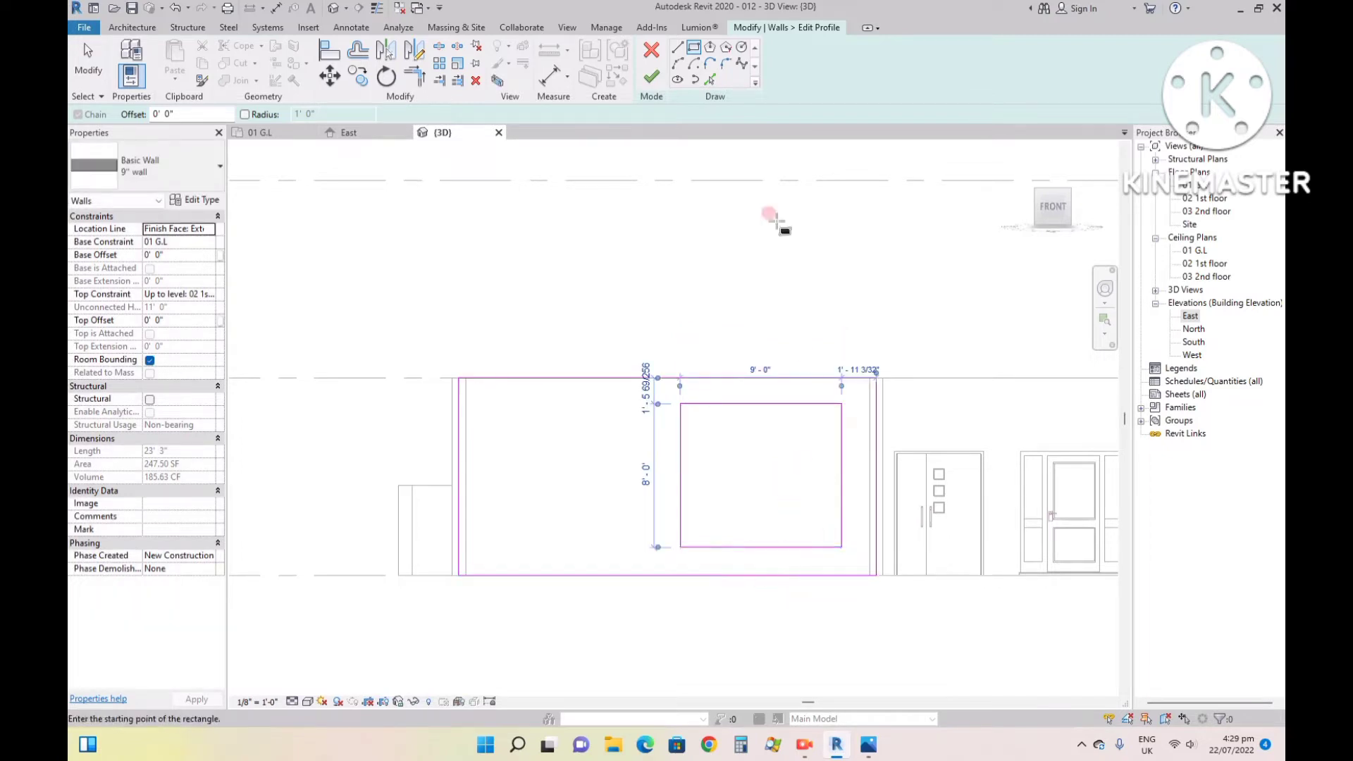
{"action": "left_click", "coordinate": [651, 76]}
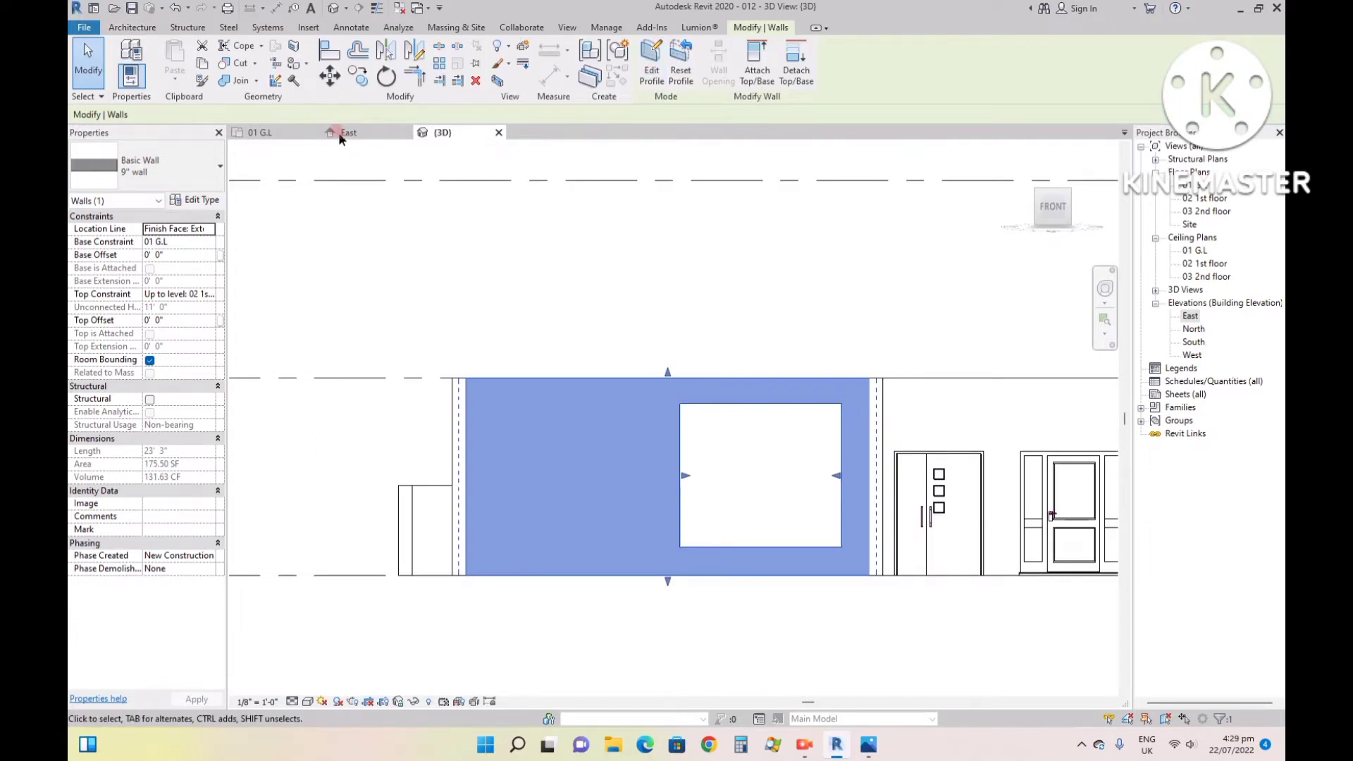
{"action": "left_click", "coordinate": [1015, 146]}
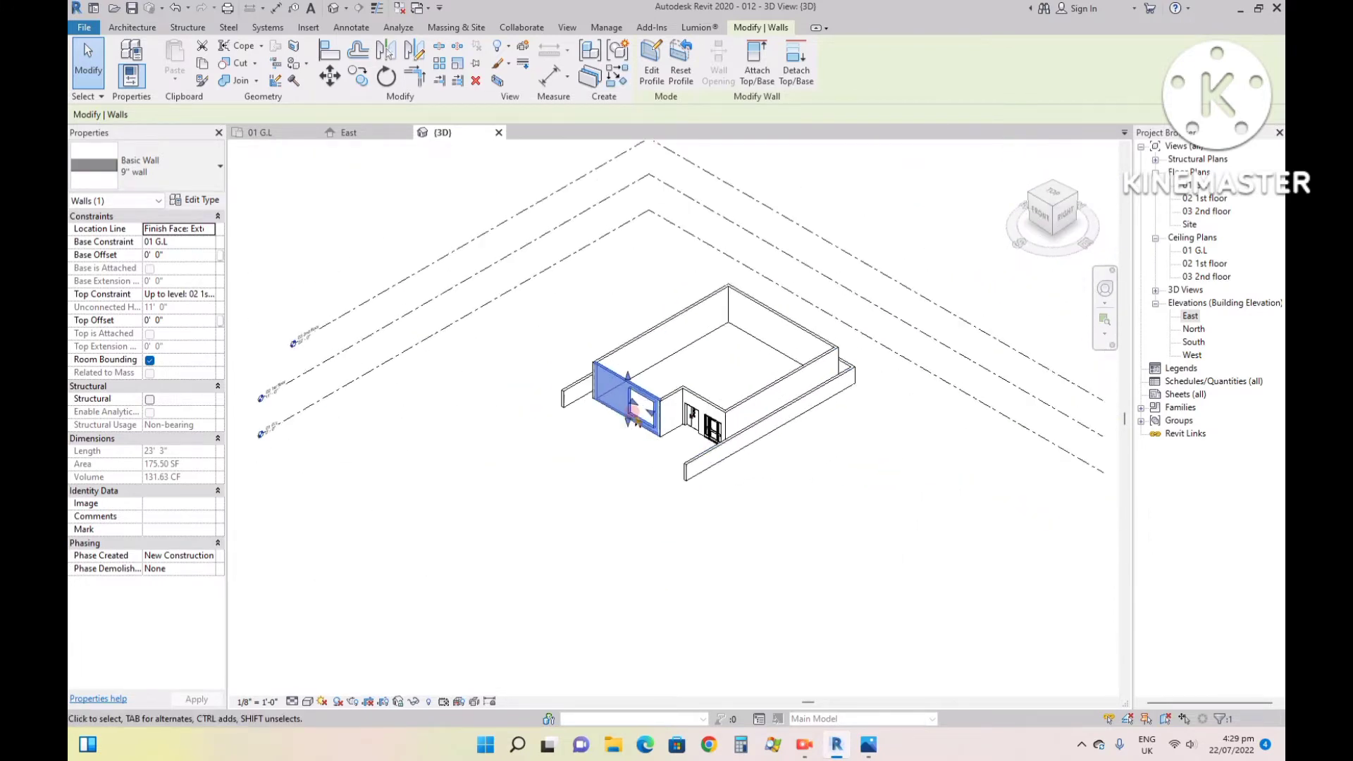
- Start a new wall for the front window opening, choosing the Curtain Wall 1 type
{"action": "scroll", "coordinate": [651, 374], "scroll_direction": "up", "scroll_amount": 5}
{"action": "scroll", "coordinate": [651, 373], "scroll_direction": "up", "scroll_amount": 2}
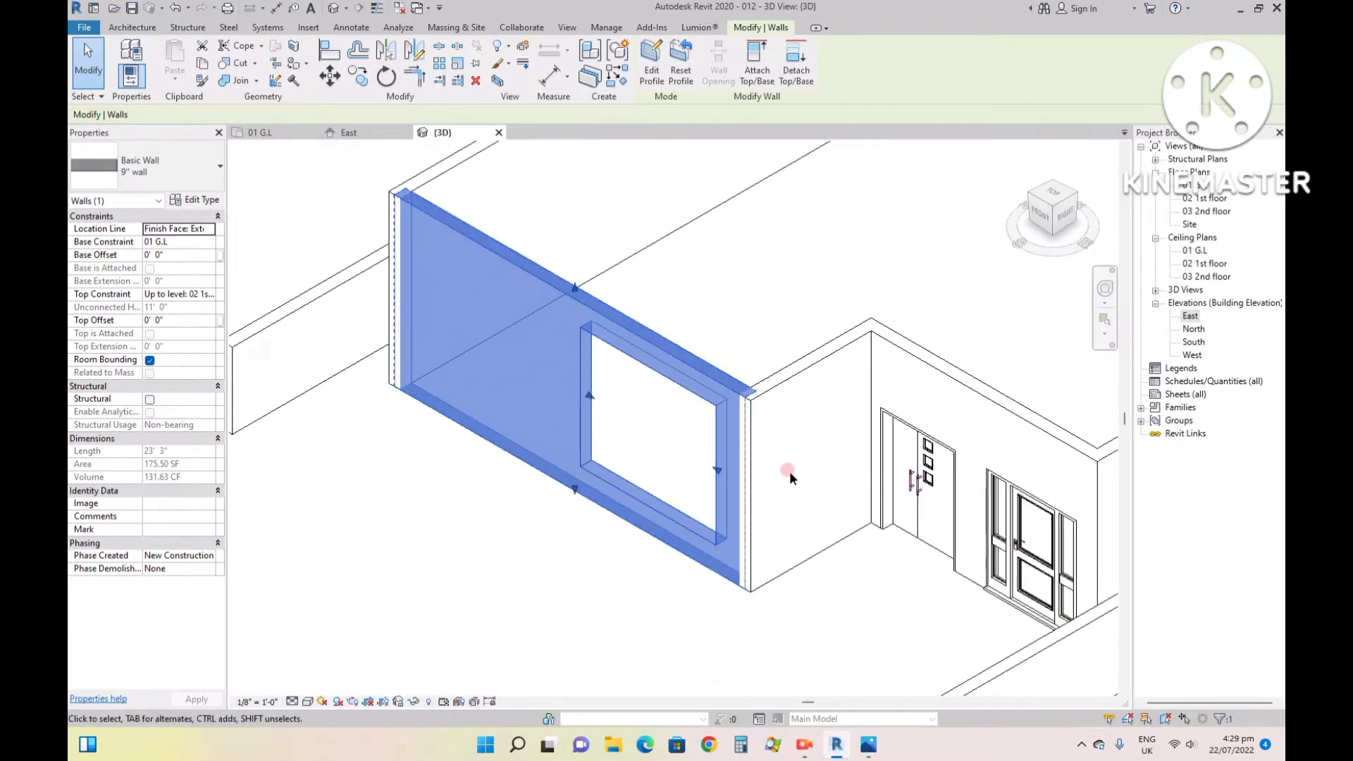
{"action": "key", "text": "Escape"}
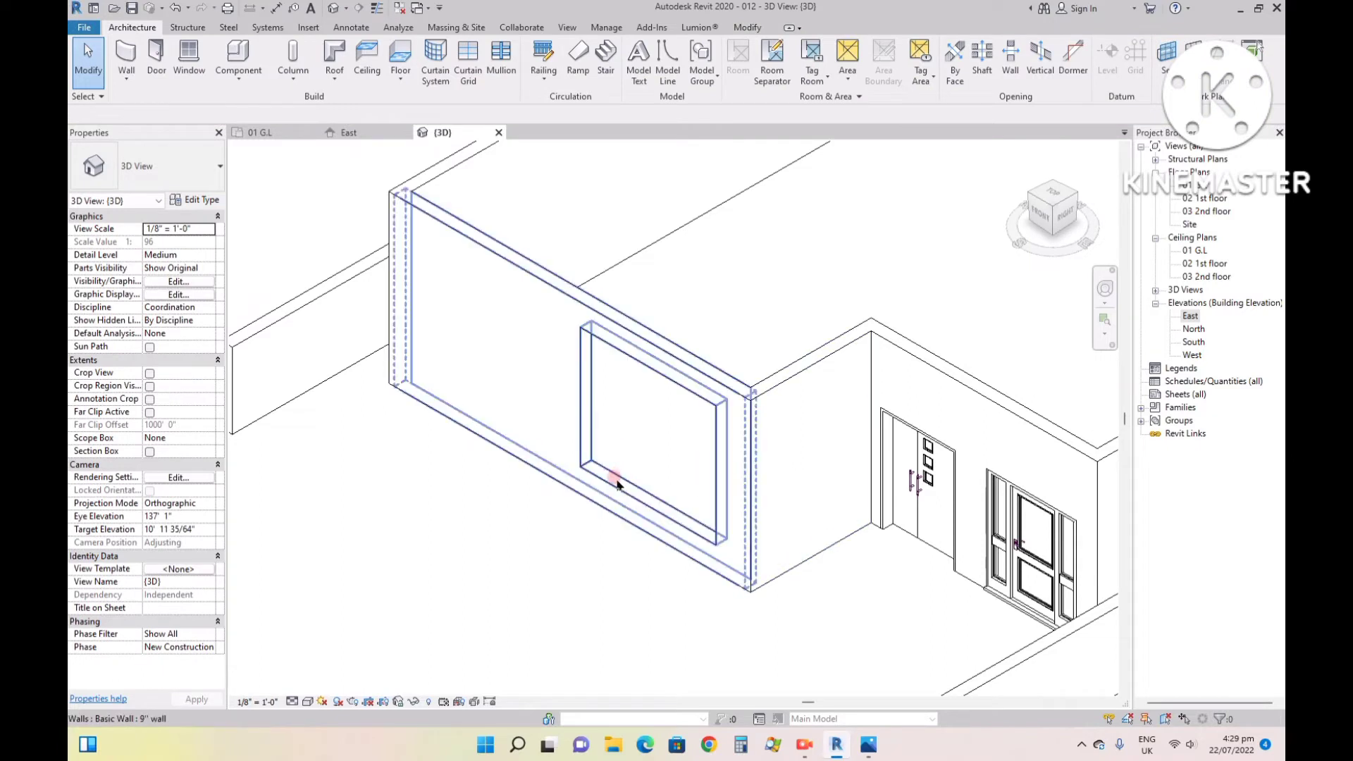
{"action": "left_click", "coordinate": [126, 58]}
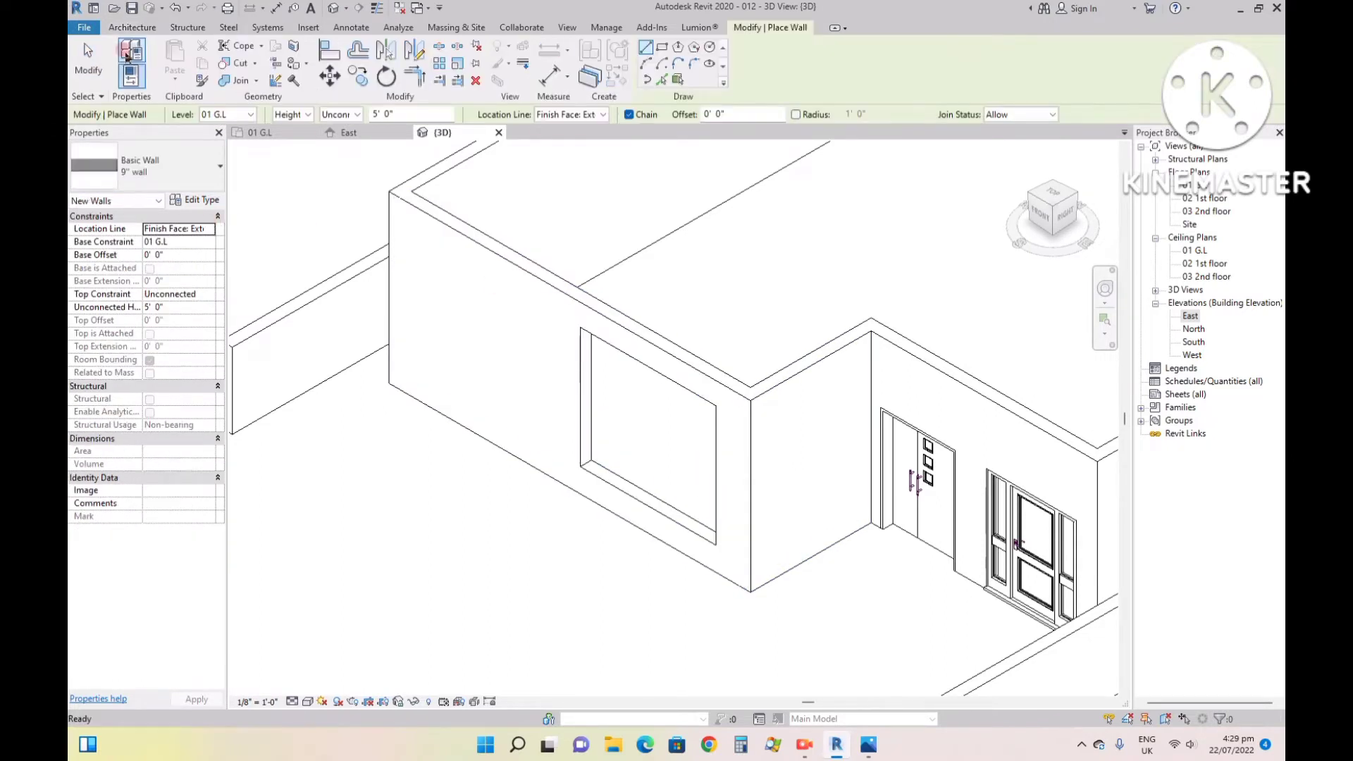
{"action": "left_click", "coordinate": [137, 173]}
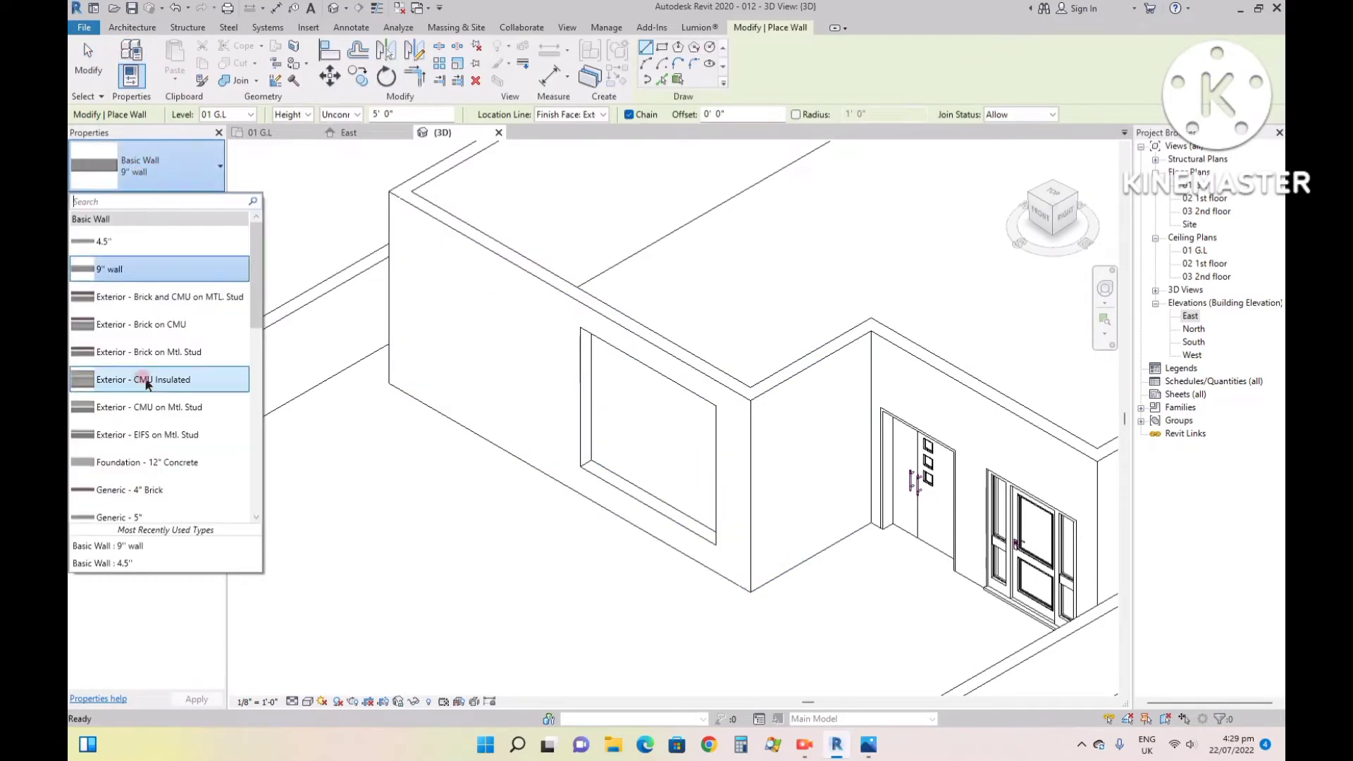
{"action": "scroll", "coordinate": [144, 388], "scroll_direction": "down", "scroll_amount": 2}
{"action": "scroll", "coordinate": [145, 402], "scroll_direction": "down", "scroll_amount": 5}
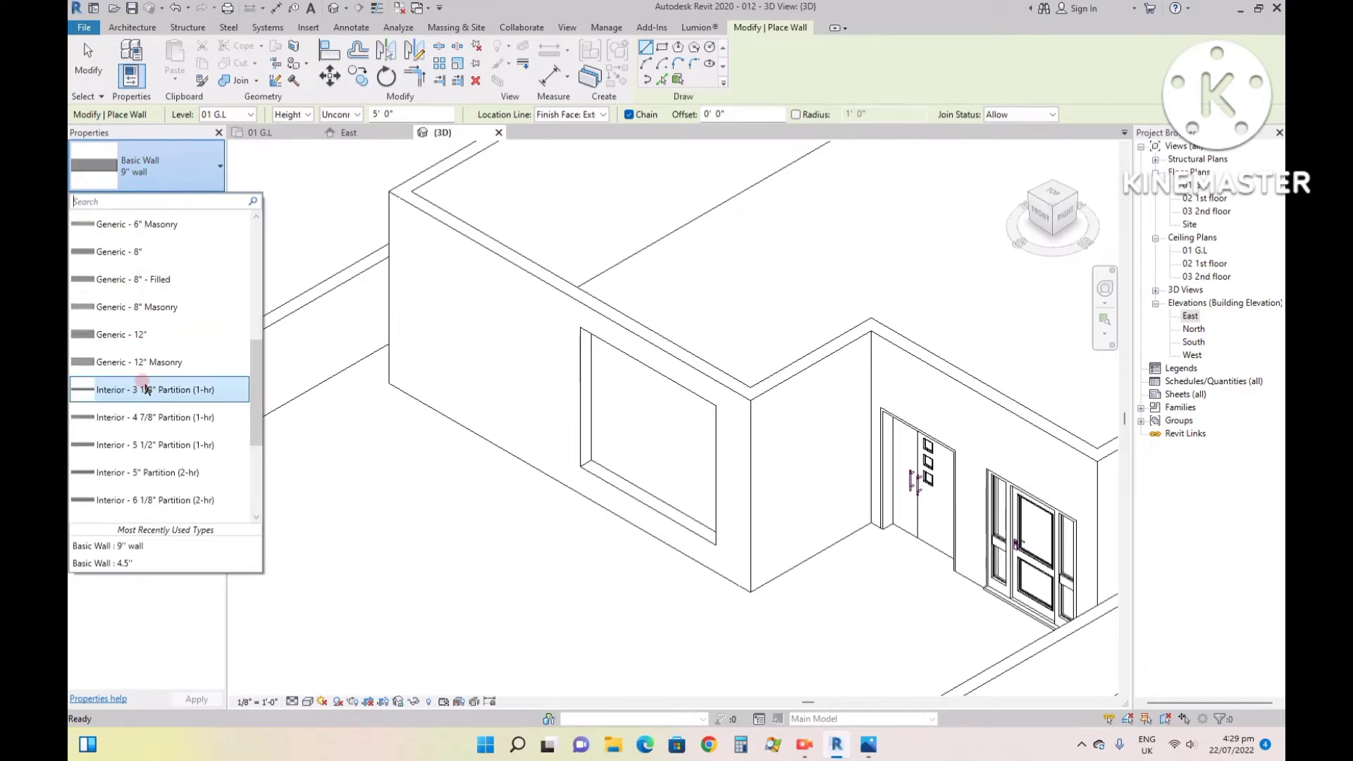
{"action": "left_click", "coordinate": [148, 410]}
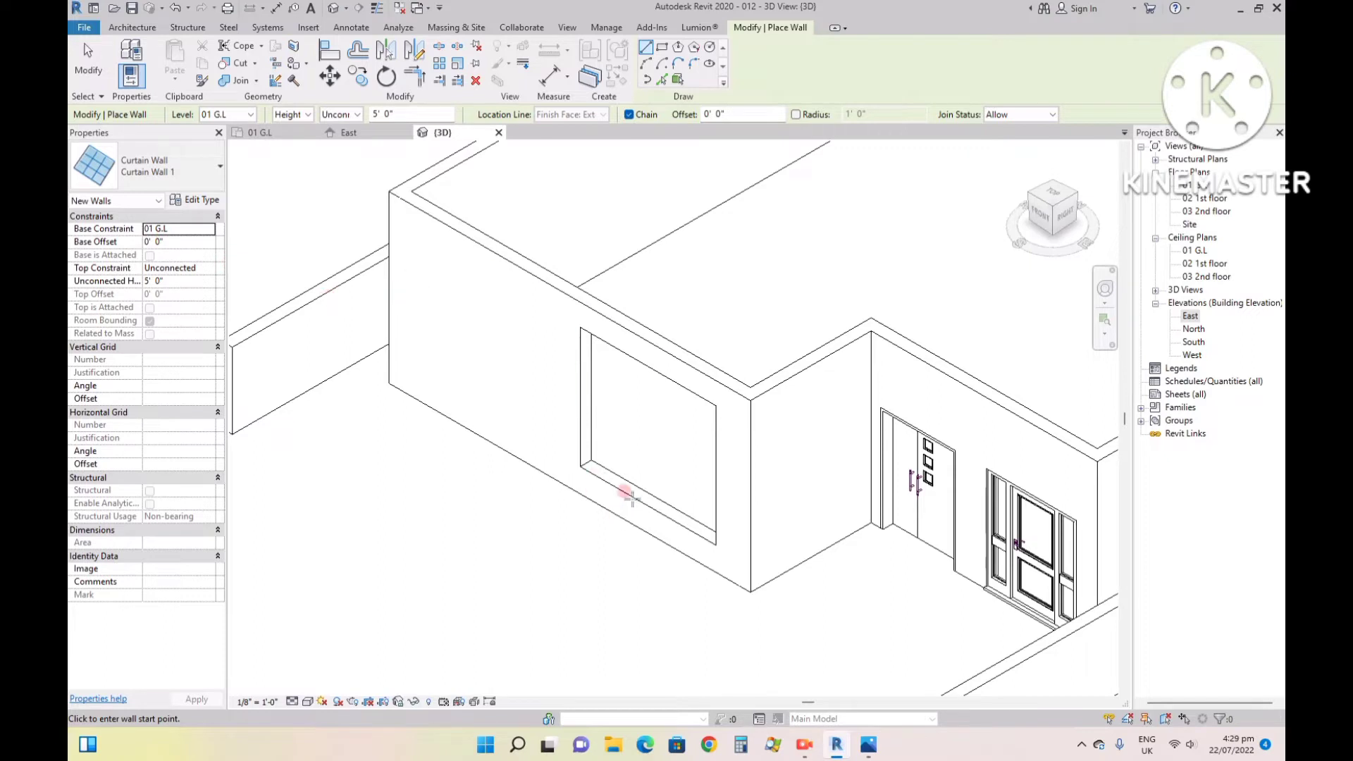
{"action": "left_click", "coordinate": [278, 133]}
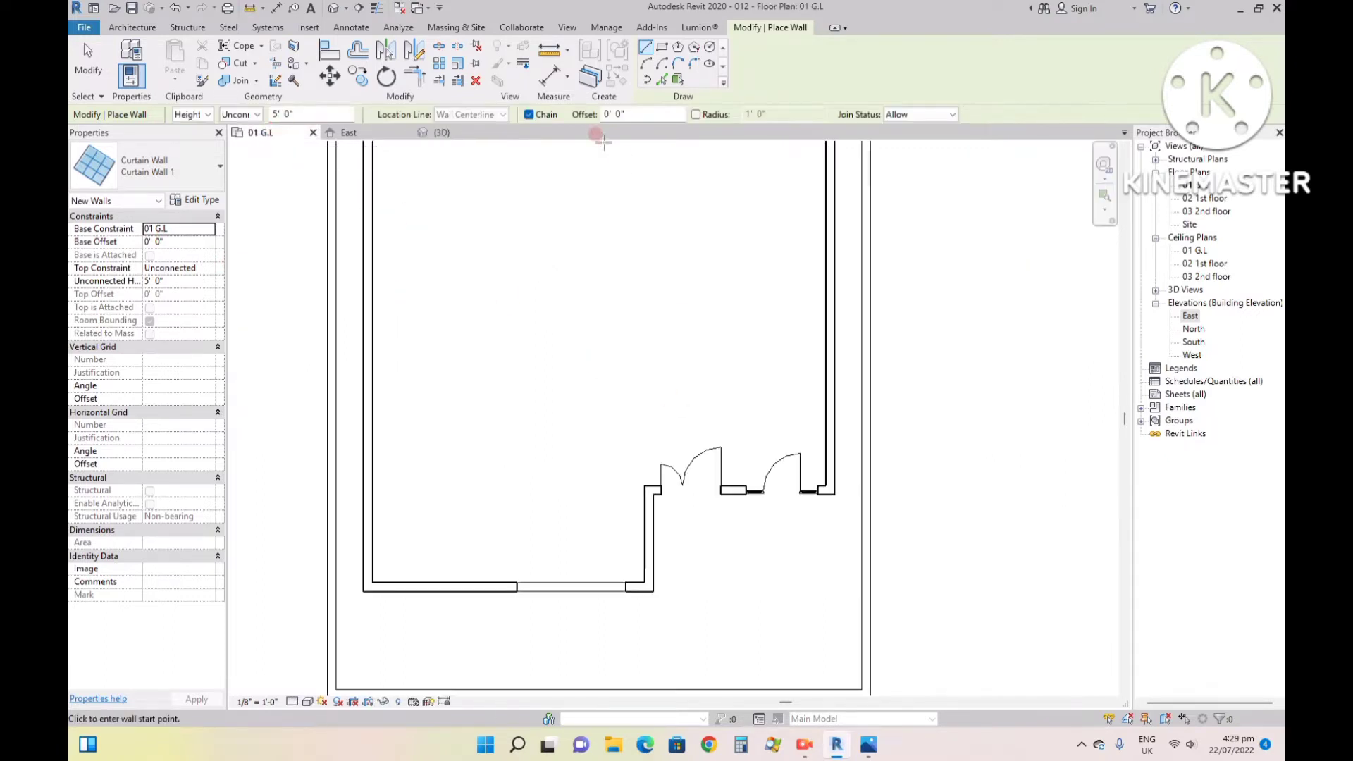
{"action": "left_click", "coordinate": [439, 133]}
{"action": "left_click", "coordinate": [1040, 211]}
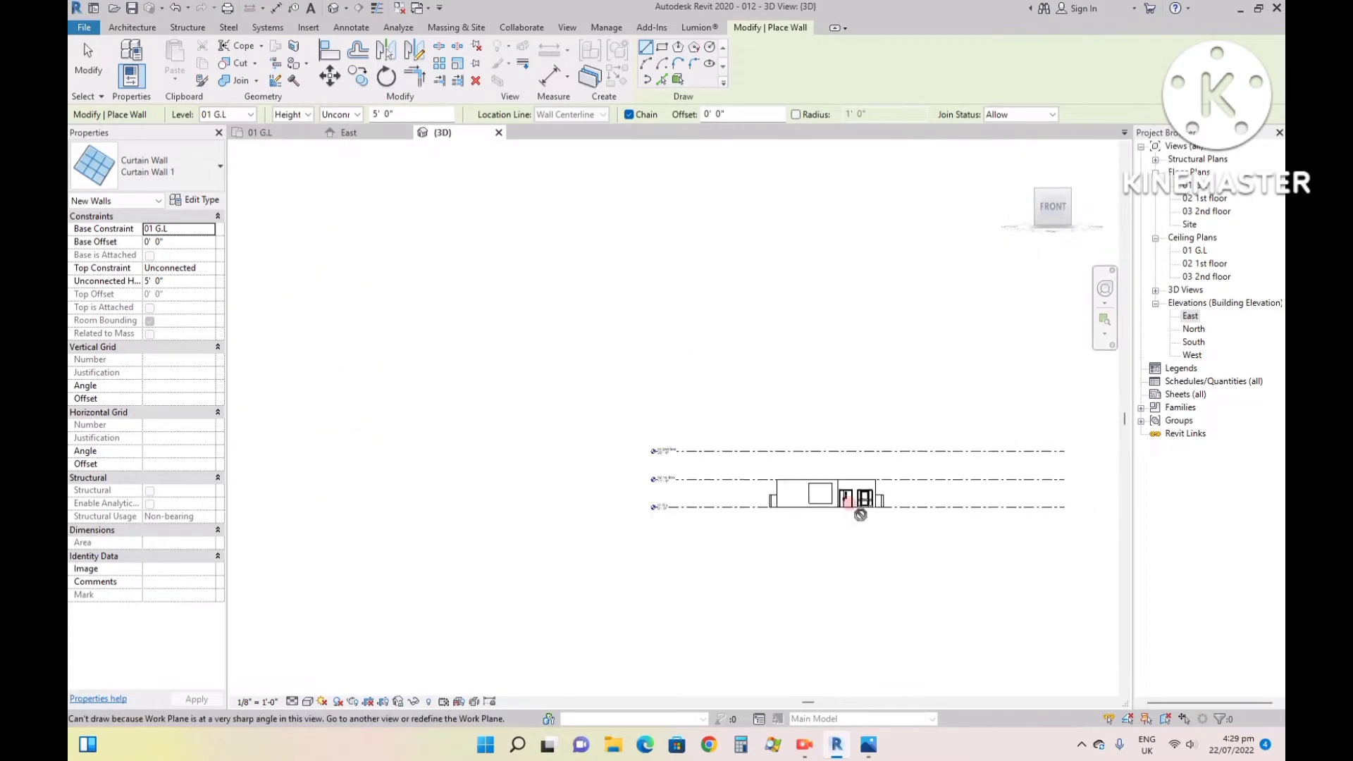
{"action": "scroll", "coordinate": [629, 426], "scroll_direction": "up", "scroll_amount": 5}
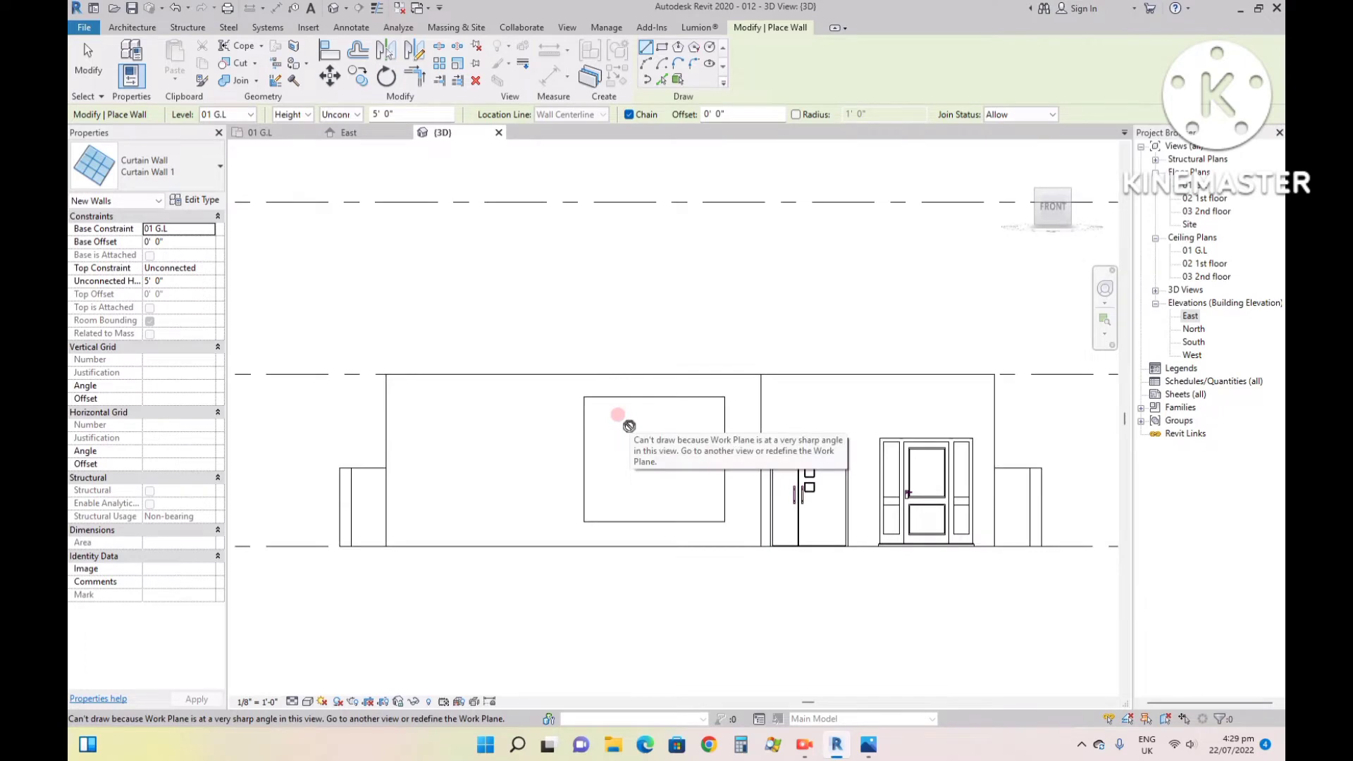
{"action": "key", "text": "Escape"}
{"action": "key", "text": "Escape"}
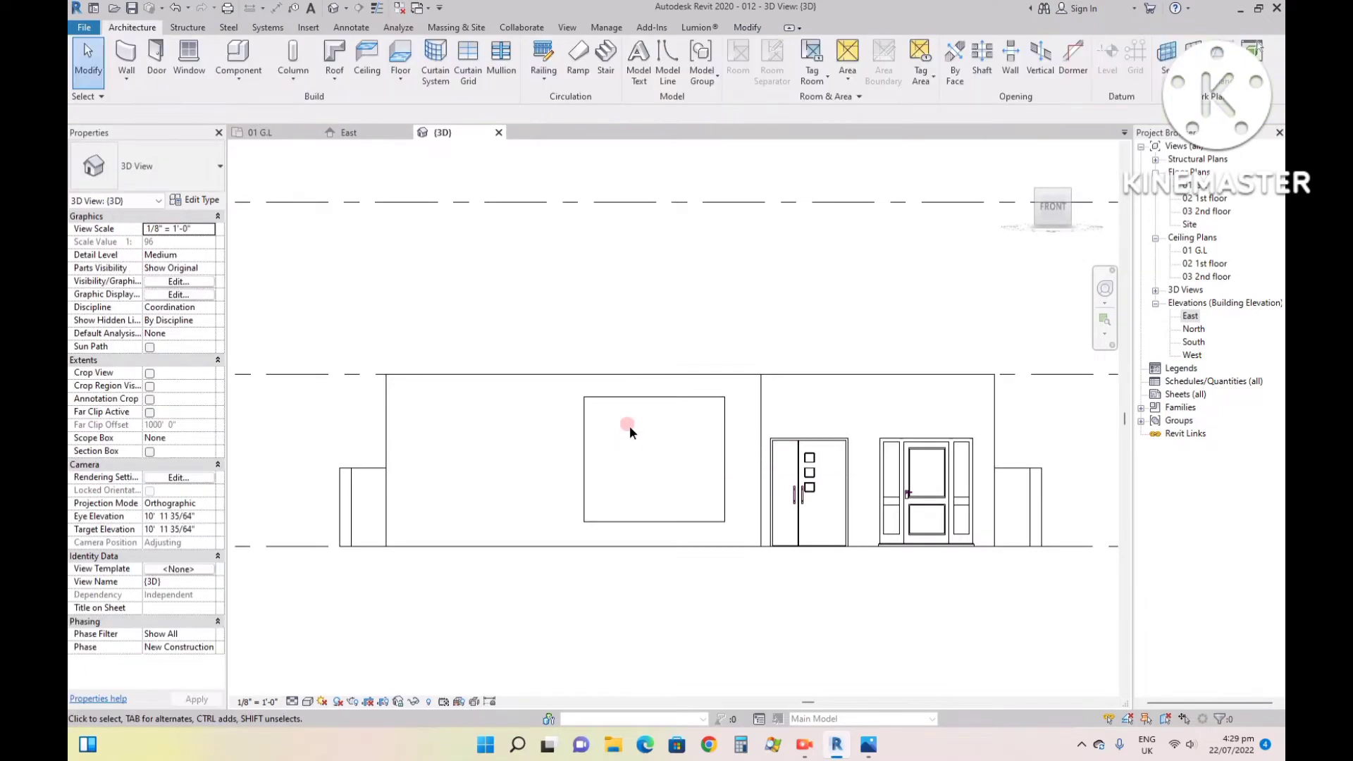
- Edit the projecting front wall's profile, setting the window opening's bottom edge 2' 0" above the wall base, and finish the sketch
{"action": "left_click", "coordinate": [656, 531]}
{"action": "scroll", "coordinate": [655, 525], "scroll_direction": "up", "scroll_amount": 4}
{"action": "left_click", "coordinate": [633, 625]}
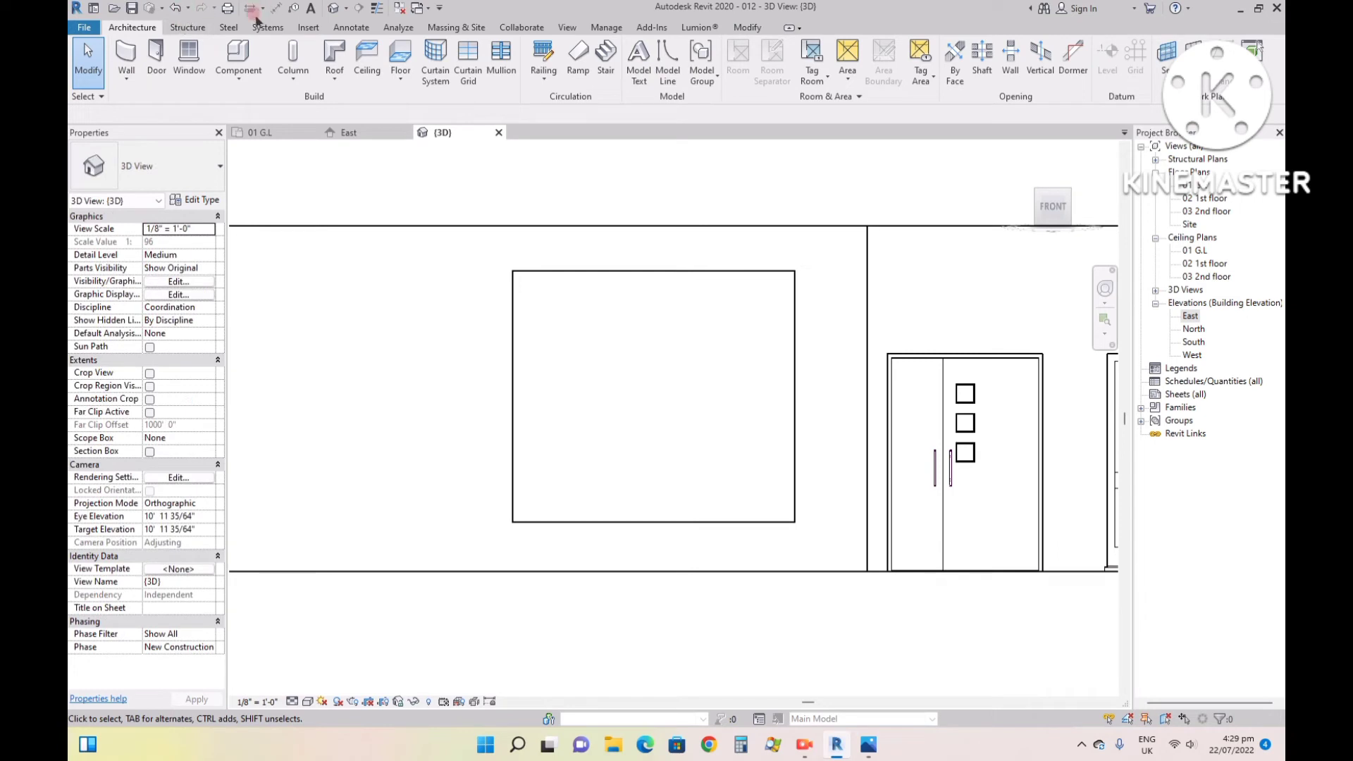
{"action": "left_click", "coordinate": [565, 270]}
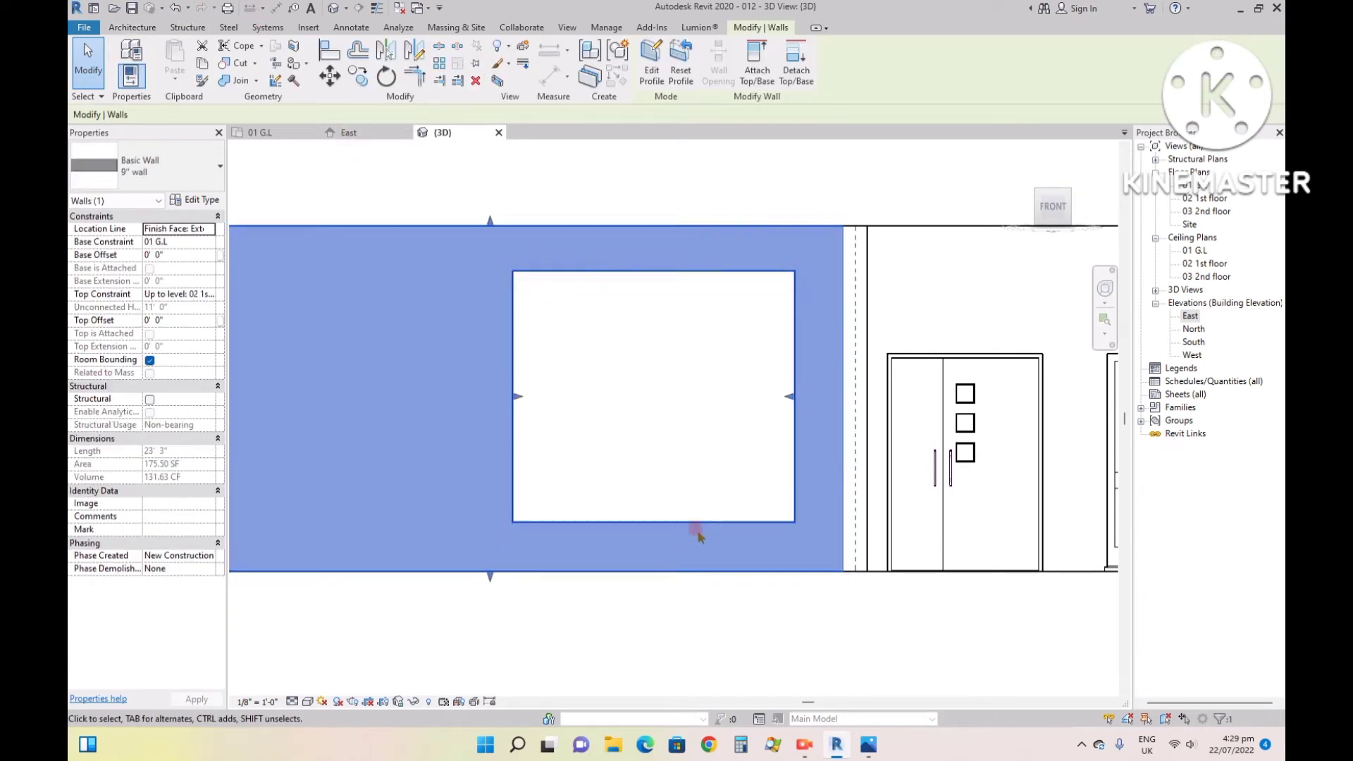
{"action": "scroll", "coordinate": [700, 537], "scroll_direction": "down", "scroll_amount": 1}
{"action": "scroll", "coordinate": [707, 523], "scroll_direction": "down", "scroll_amount": 1}
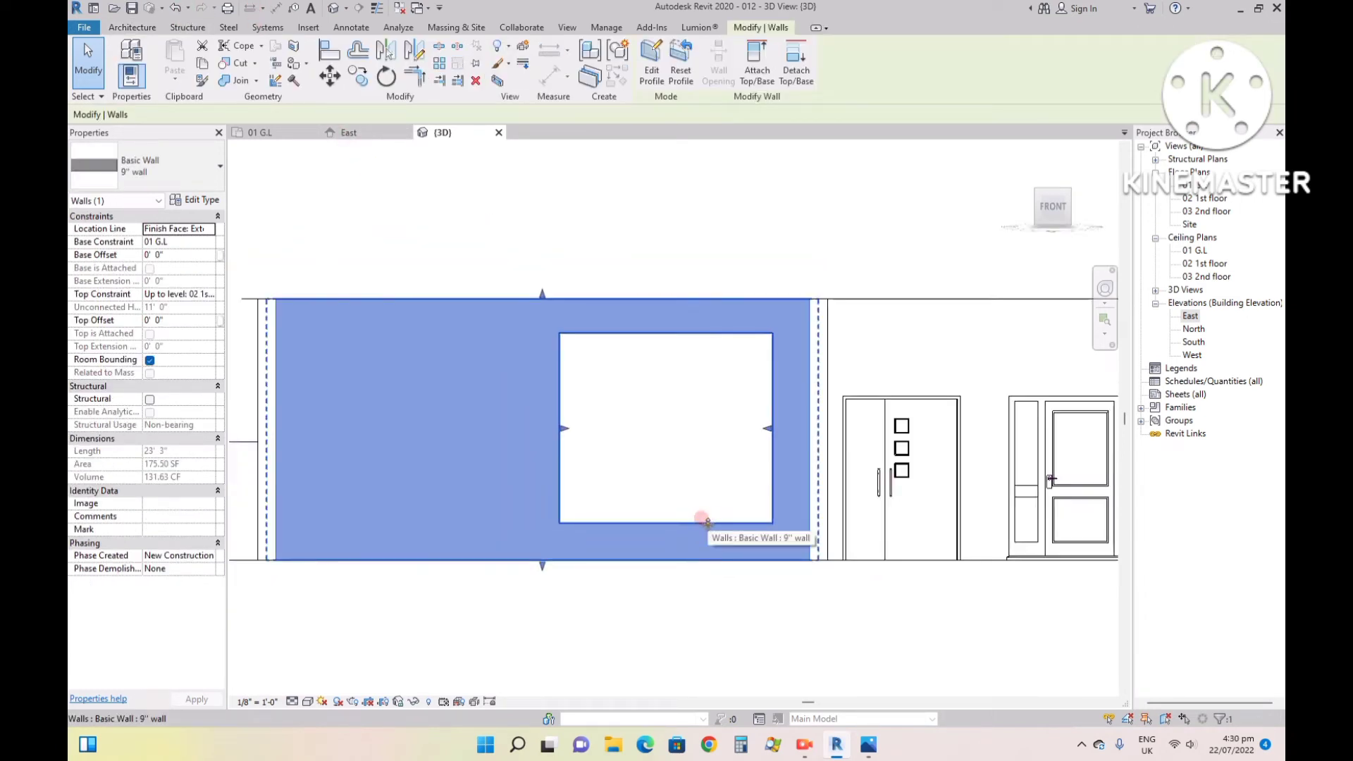
{"action": "double_click", "coordinate": [705, 328]}
{"action": "left_click", "coordinate": [560, 409]}
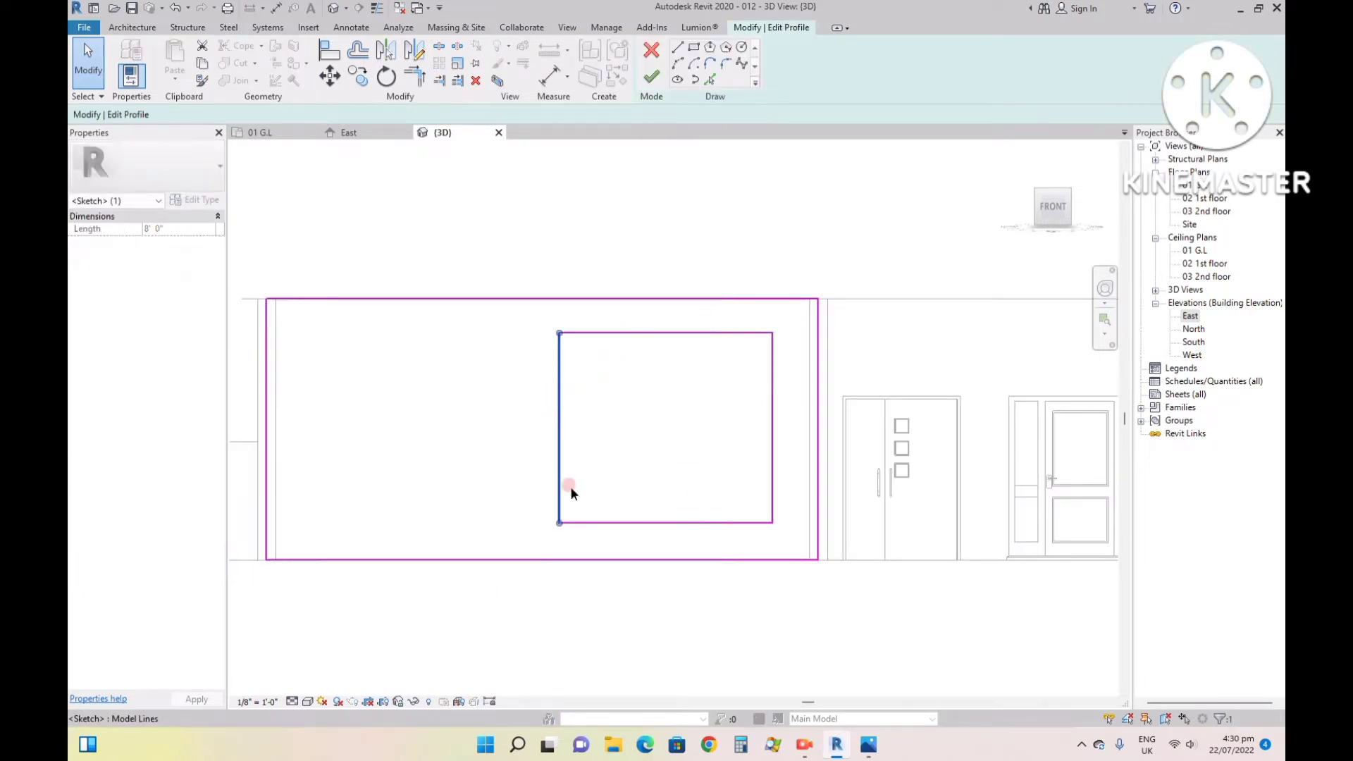
{"action": "left_click", "coordinate": [595, 523]}
{"action": "scroll", "coordinate": [792, 531], "scroll_direction": "up", "scroll_amount": 5}
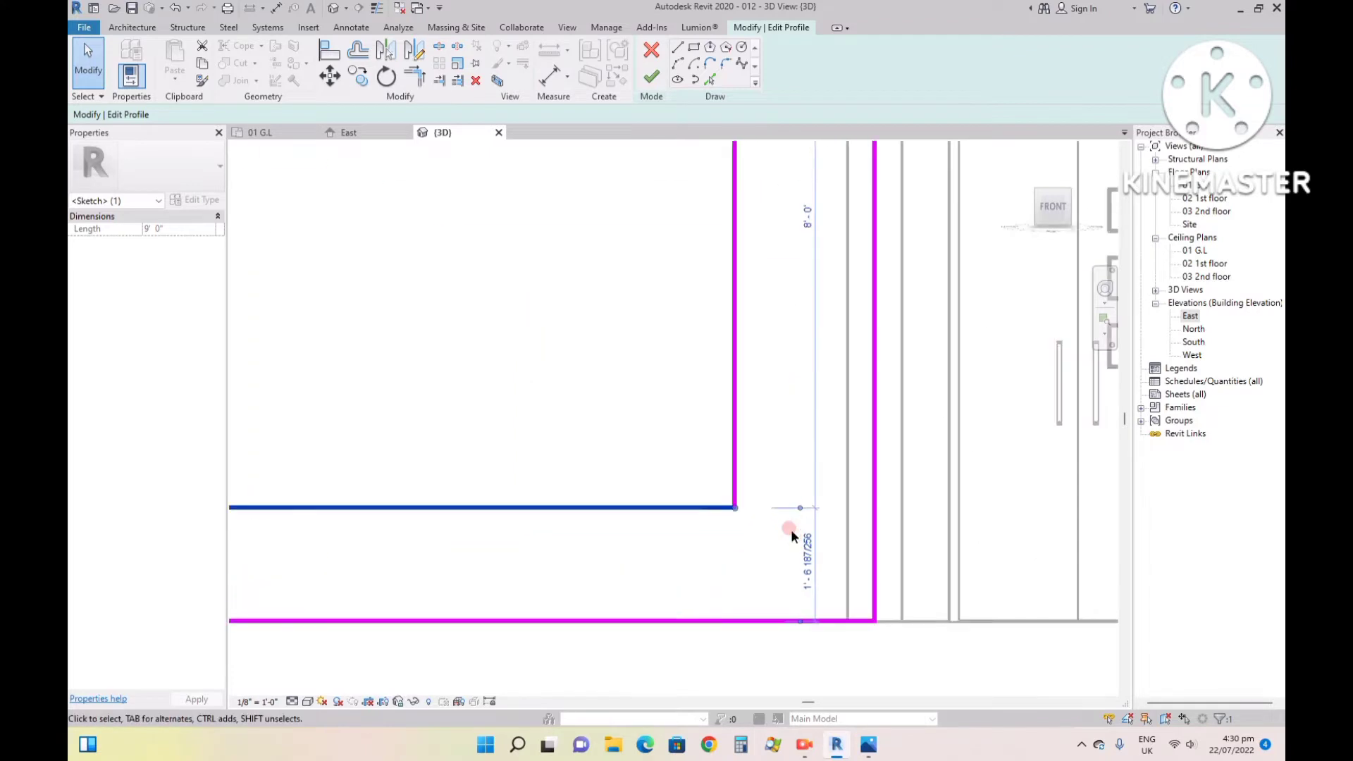
{"action": "left_click", "coordinate": [809, 582]}
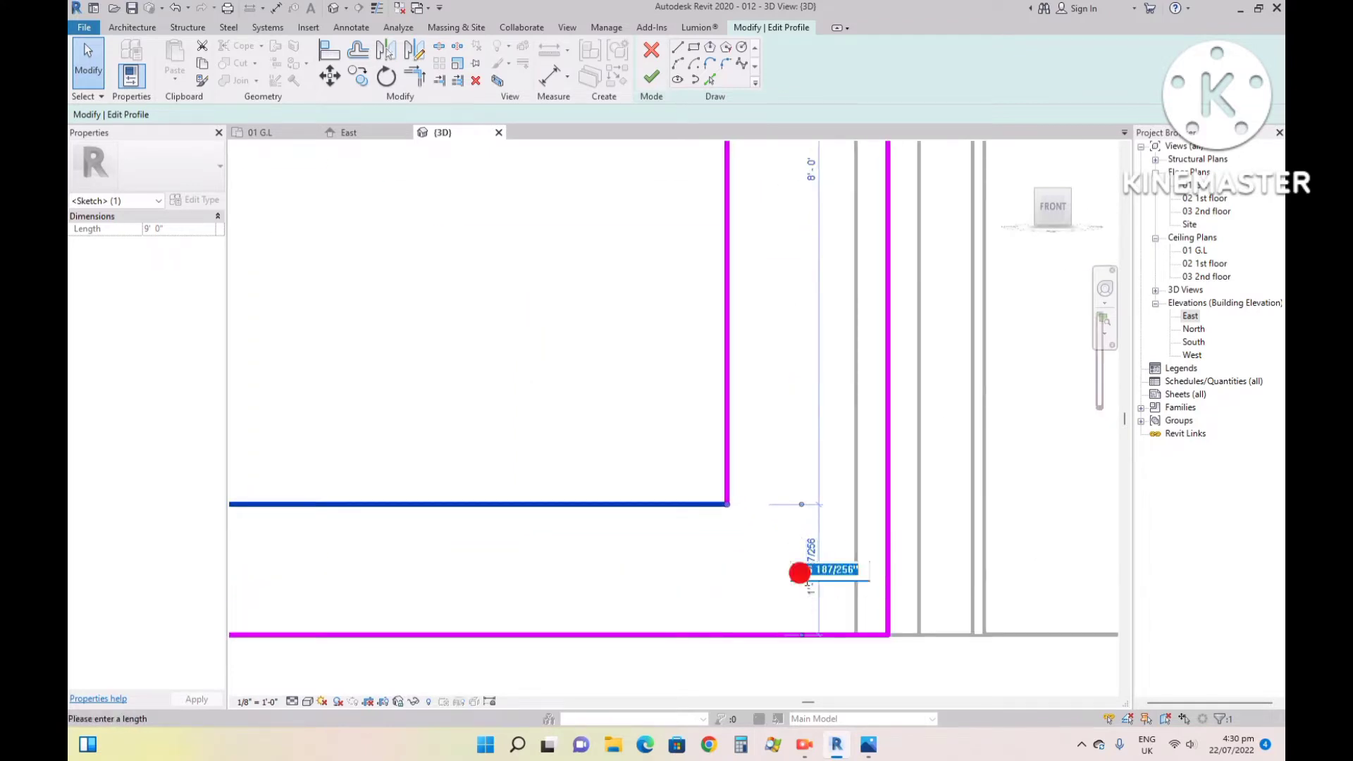
{"action": "type", "text": "2"}
{"action": "key", "text": "Return"}
{"action": "scroll", "coordinate": [805, 581], "scroll_direction": "down", "scroll_amount": 5}
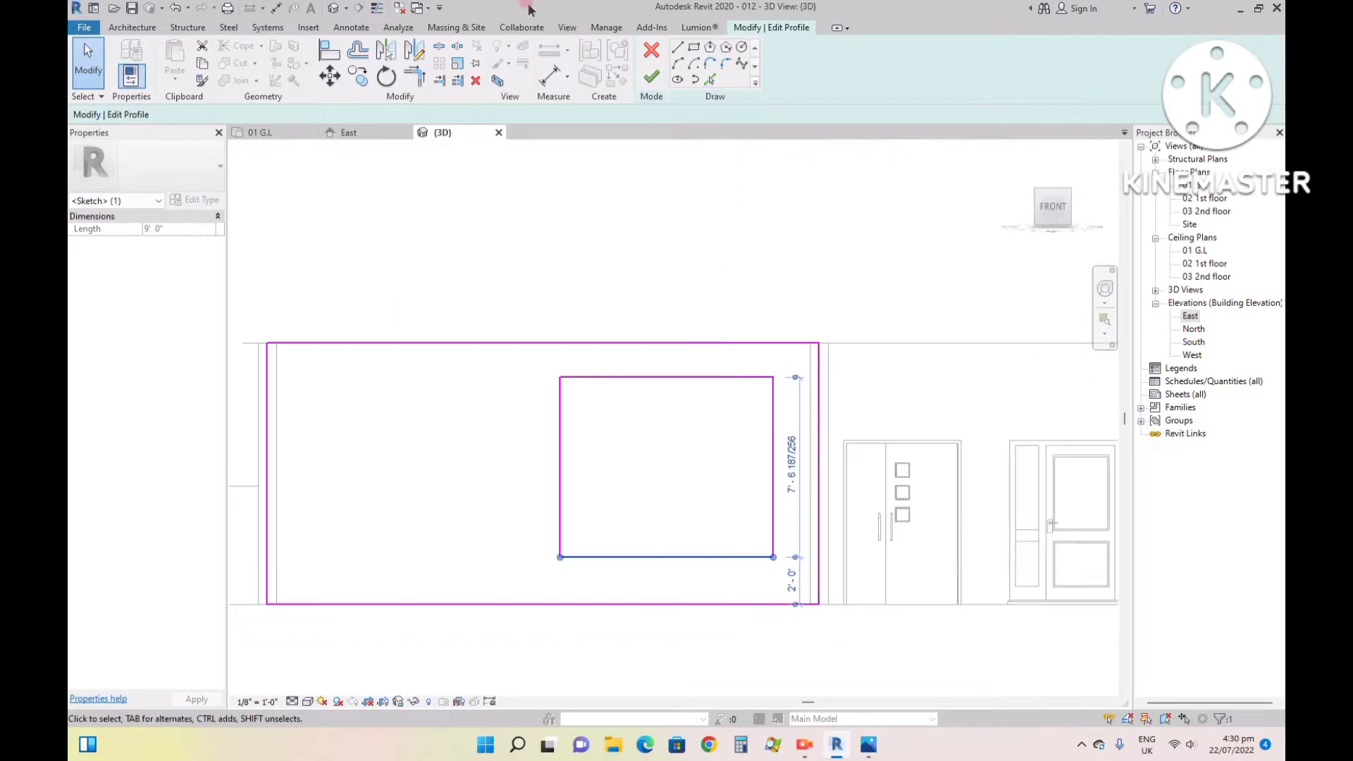
{"action": "left_click", "coordinate": [652, 78]}
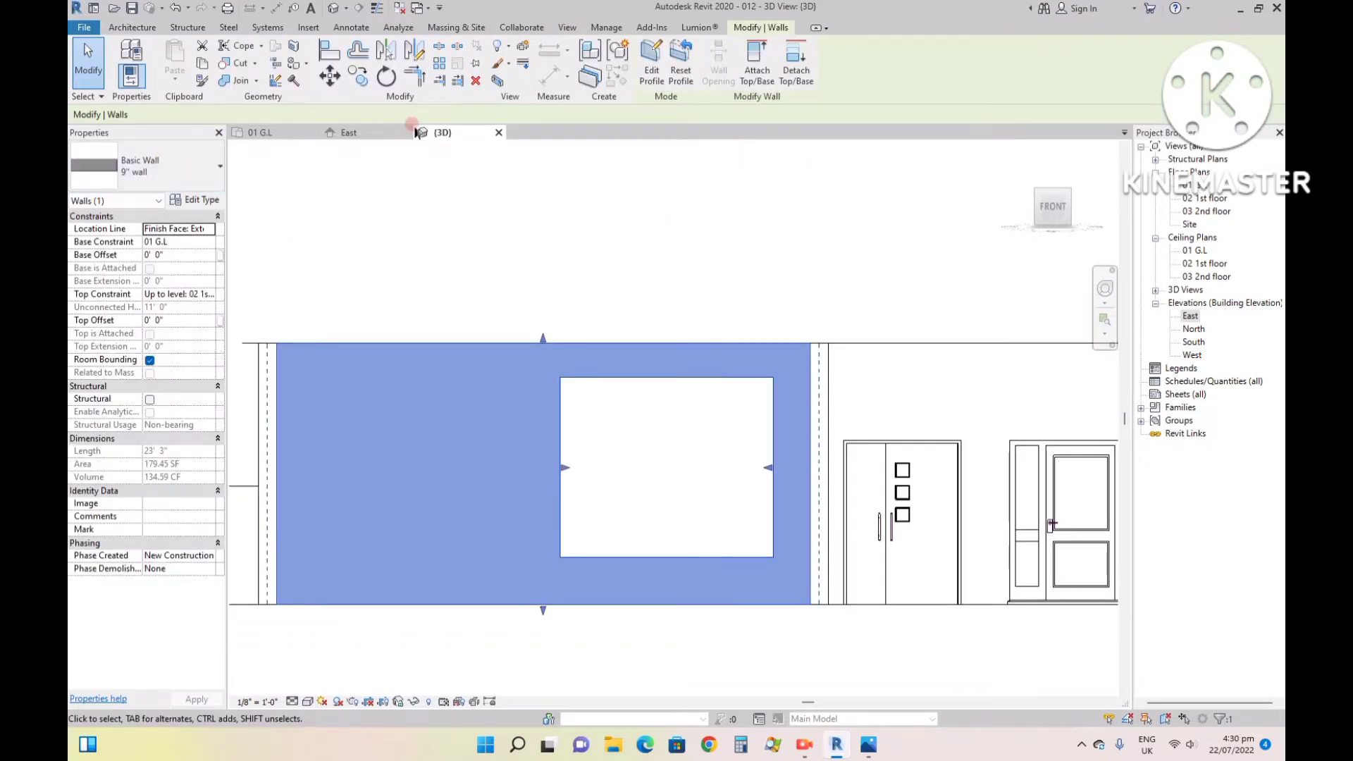
- In the 01 G.L plan, draw a Curtain Wall 1 with a 2' 0" base offset along the wall centerline across the 9' 0" window opening
{"action": "left_click", "coordinate": [302, 133]}
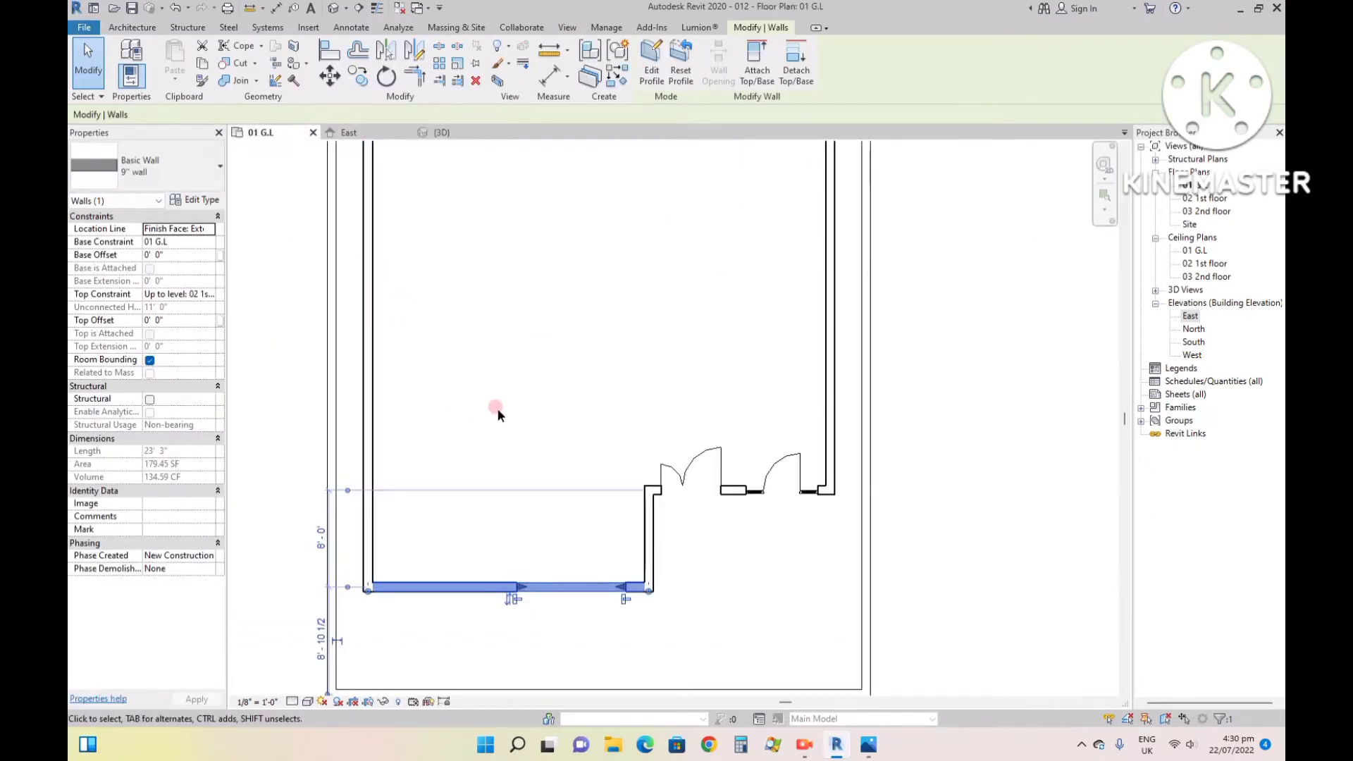
{"action": "left_click", "coordinate": [626, 633]}
{"action": "scroll", "coordinate": [617, 604], "scroll_direction": "up", "scroll_amount": 3}
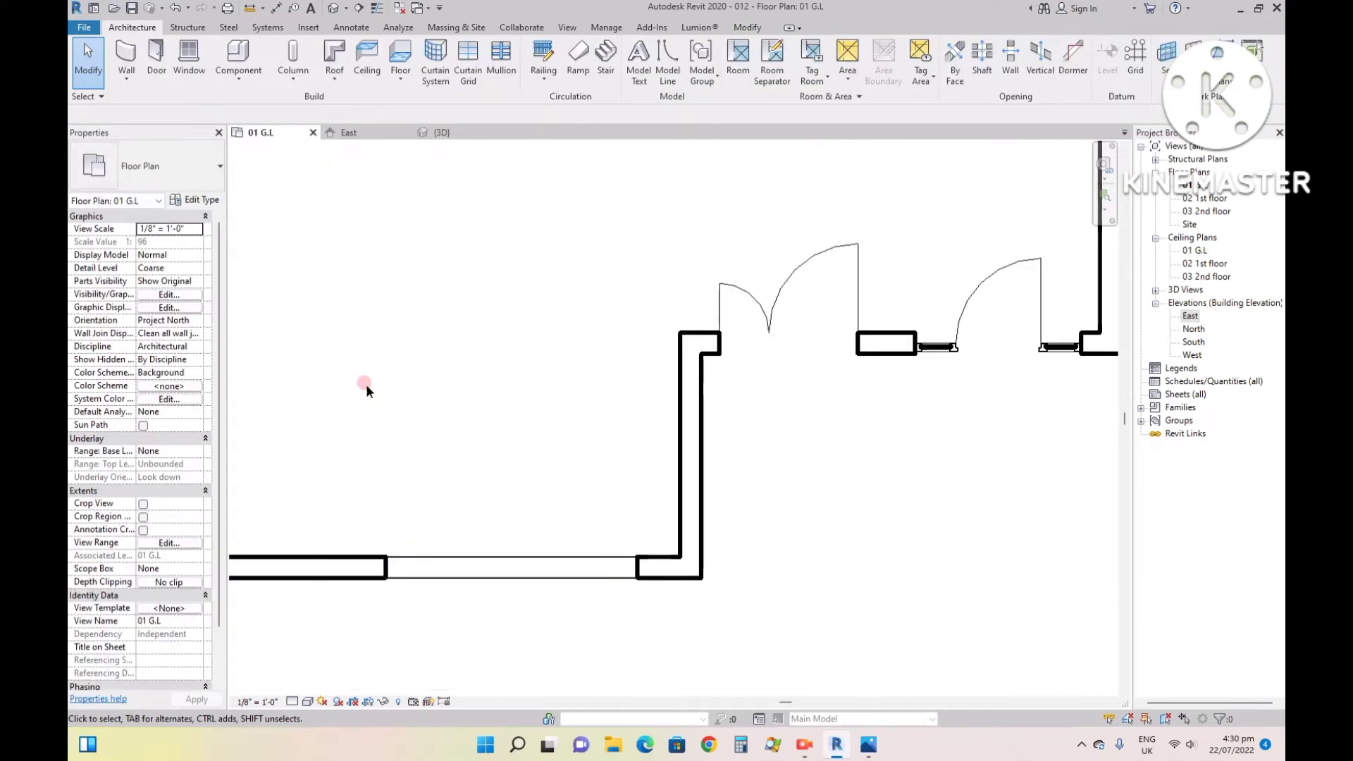
{"action": "scroll", "coordinate": [509, 427], "scroll_direction": "down", "scroll_amount": 1}
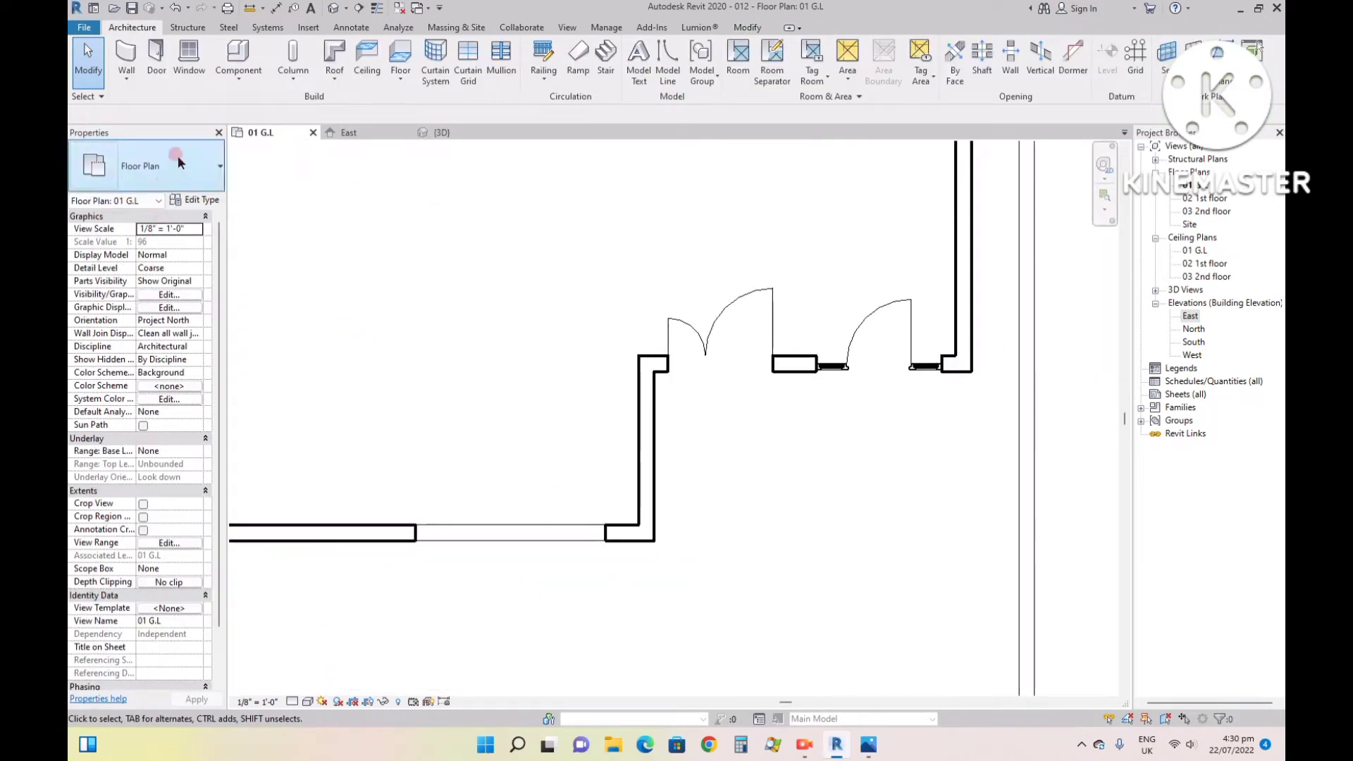
{"action": "left_click", "coordinate": [126, 53]}
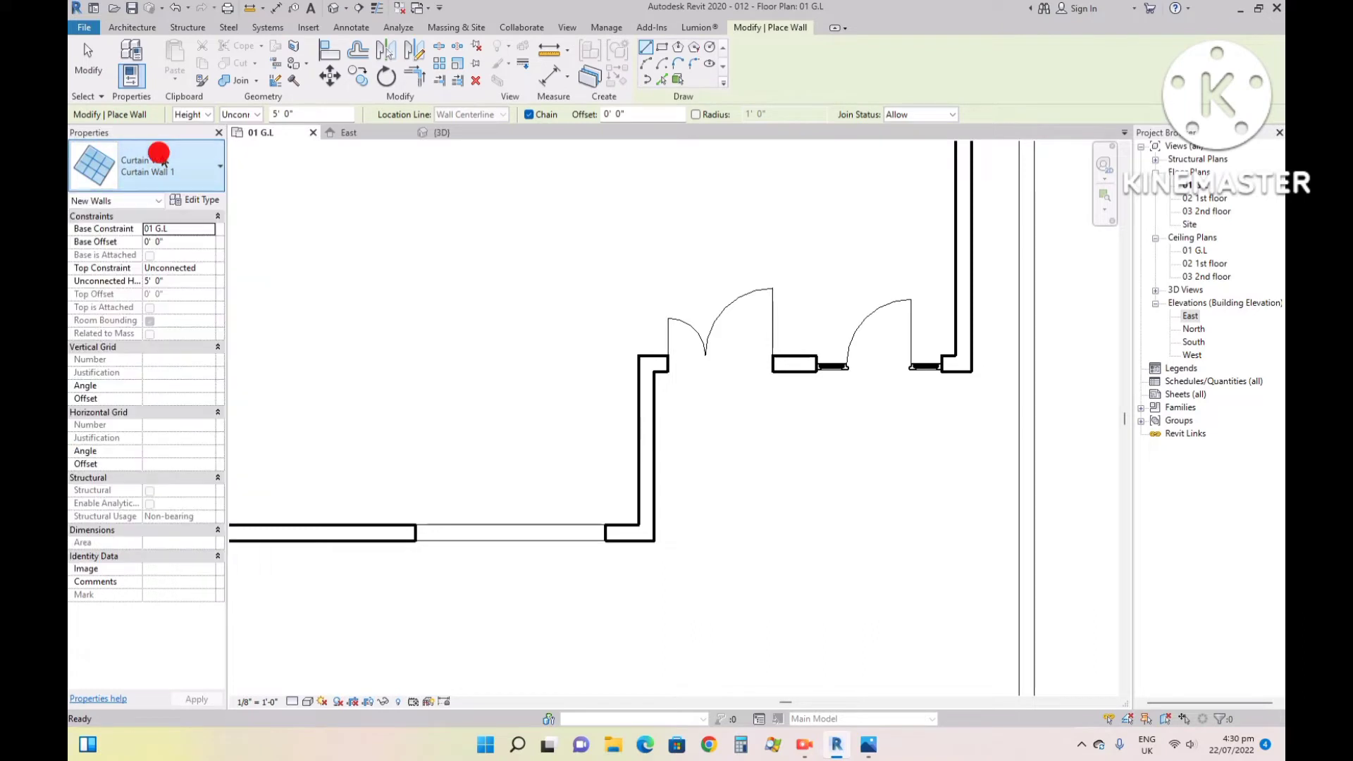
{"action": "left_click", "coordinate": [185, 241]}
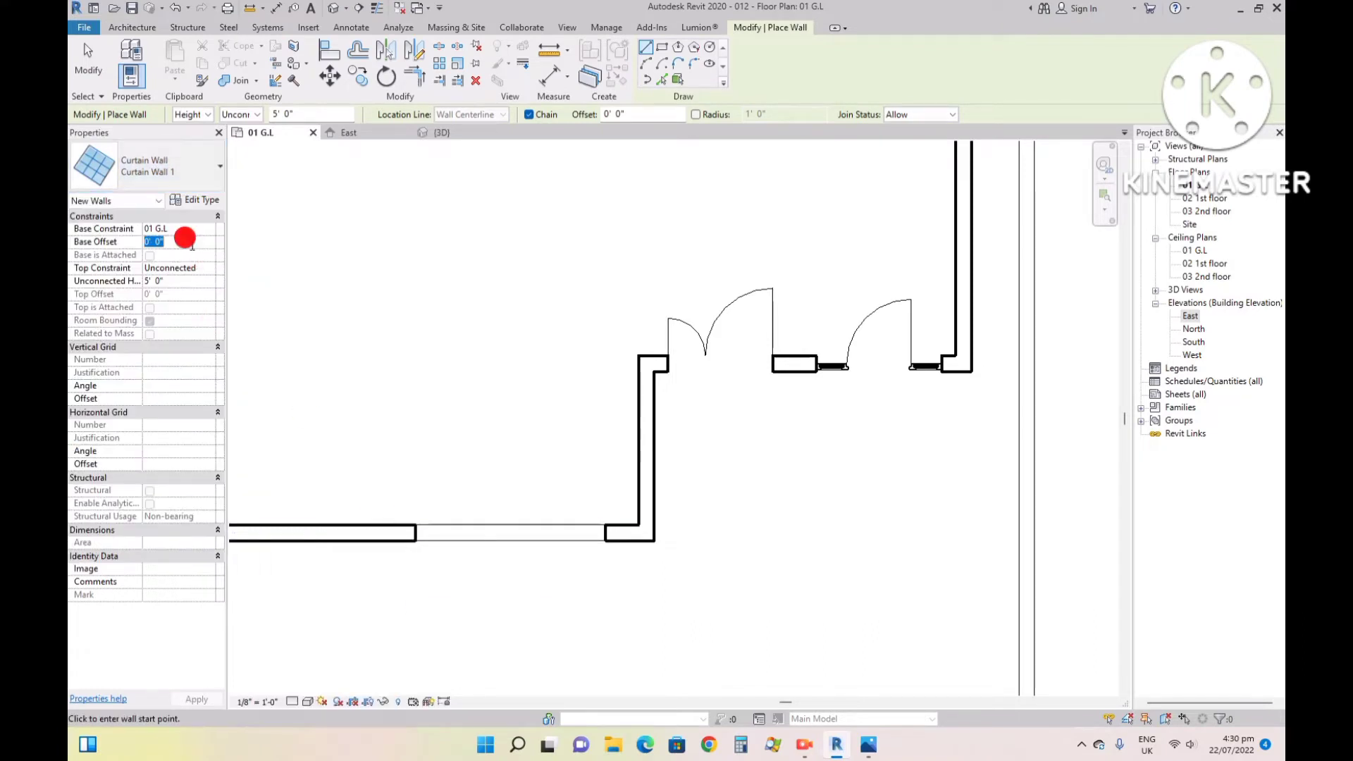
{"action": "key", "text": "Return"}
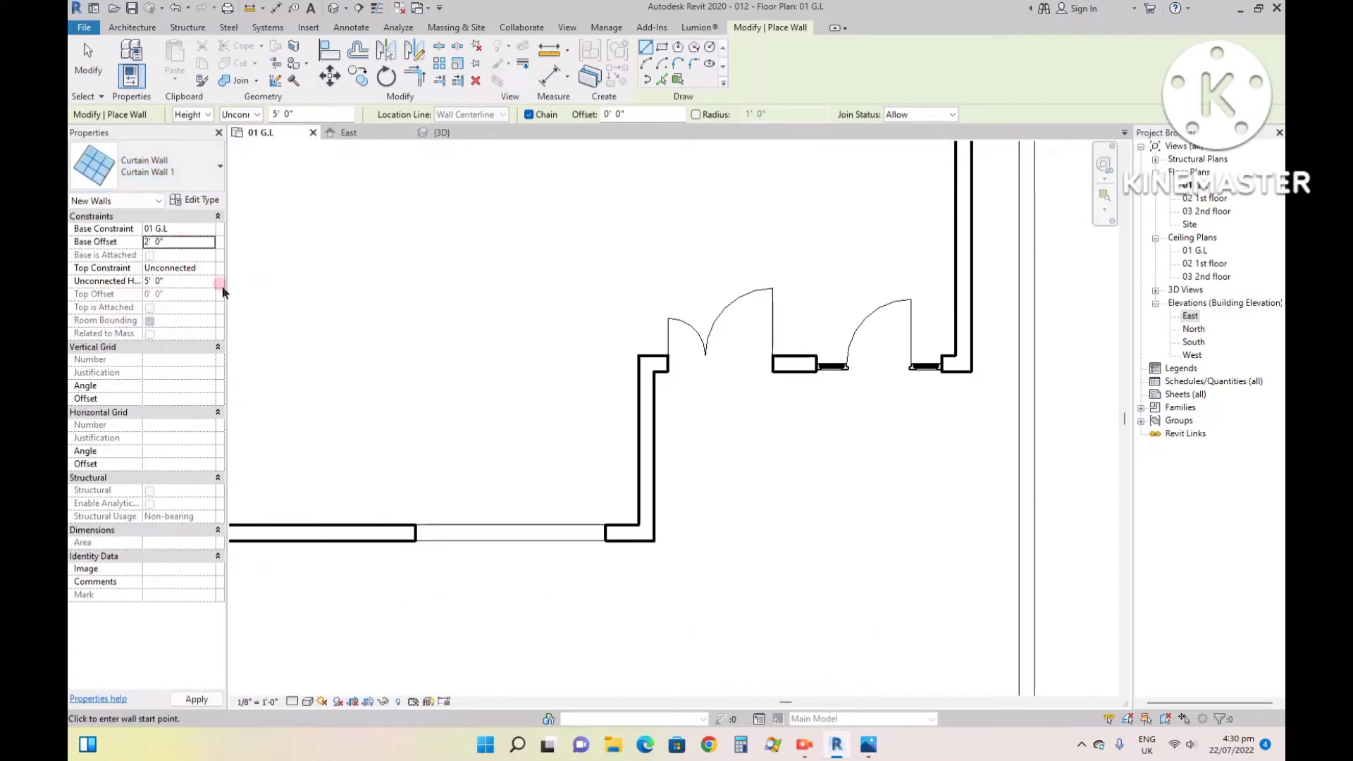
{"action": "left_click", "coordinate": [416, 532]}
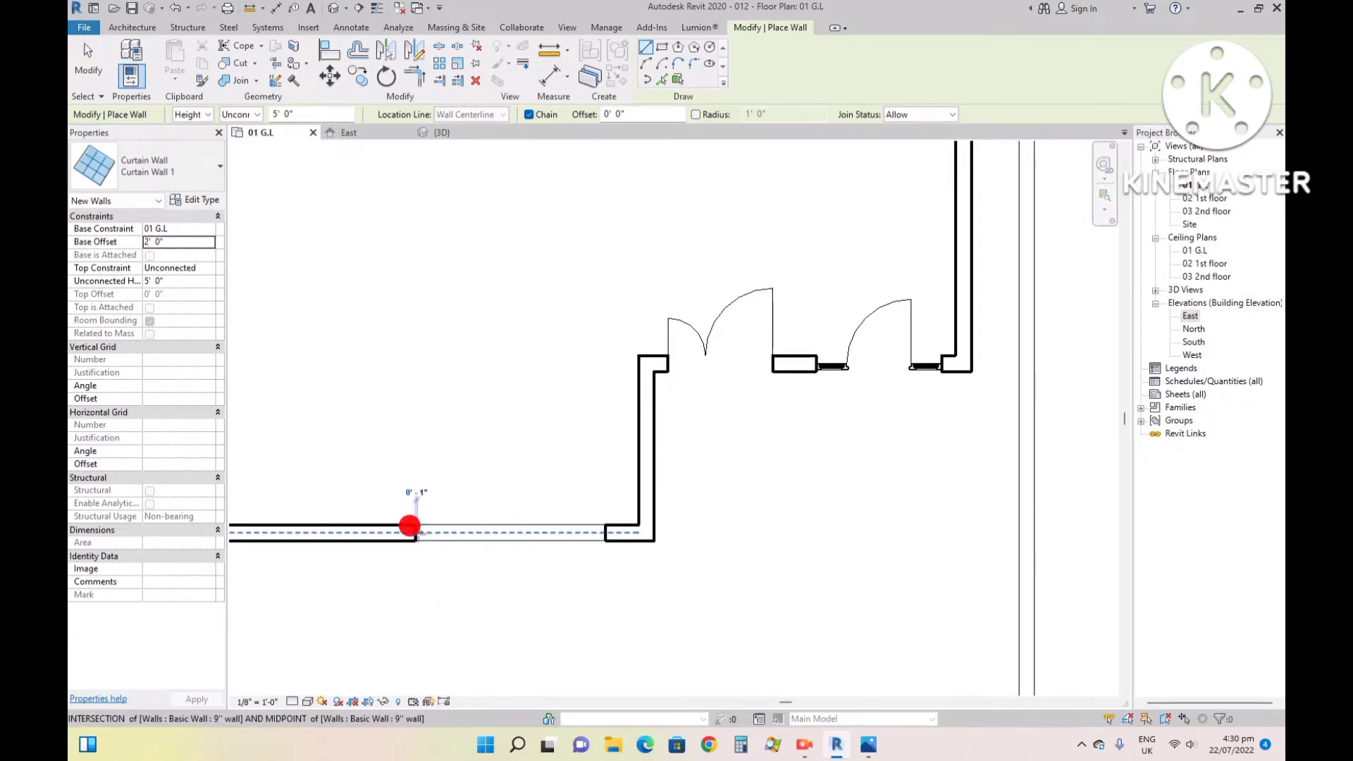
{"action": "left_click", "coordinate": [606, 532]}
{"action": "key", "text": "Escape"}
{"action": "key", "text": "Escape"}
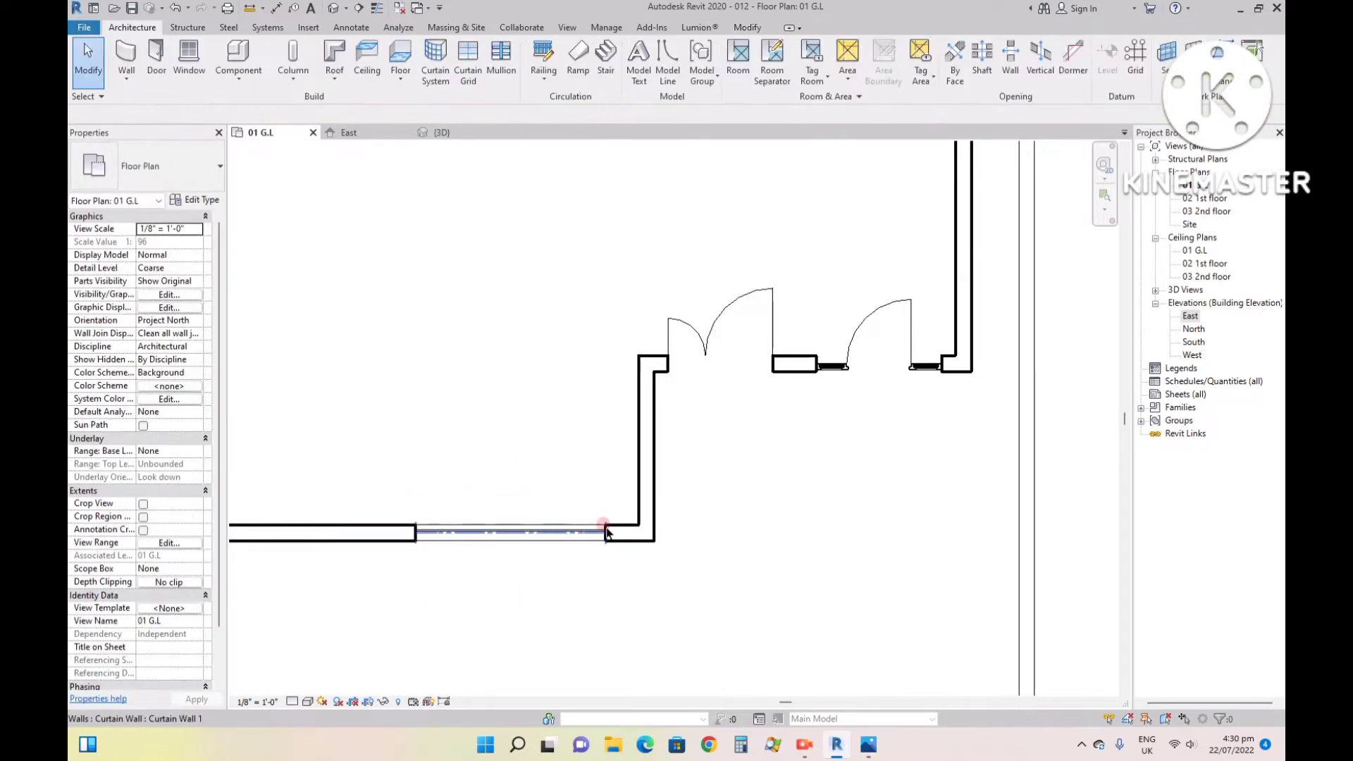
- In the front 3D view, stretch the curtain wall's top edge up to the top of the window opening
{"action": "left_click", "coordinate": [438, 132]}
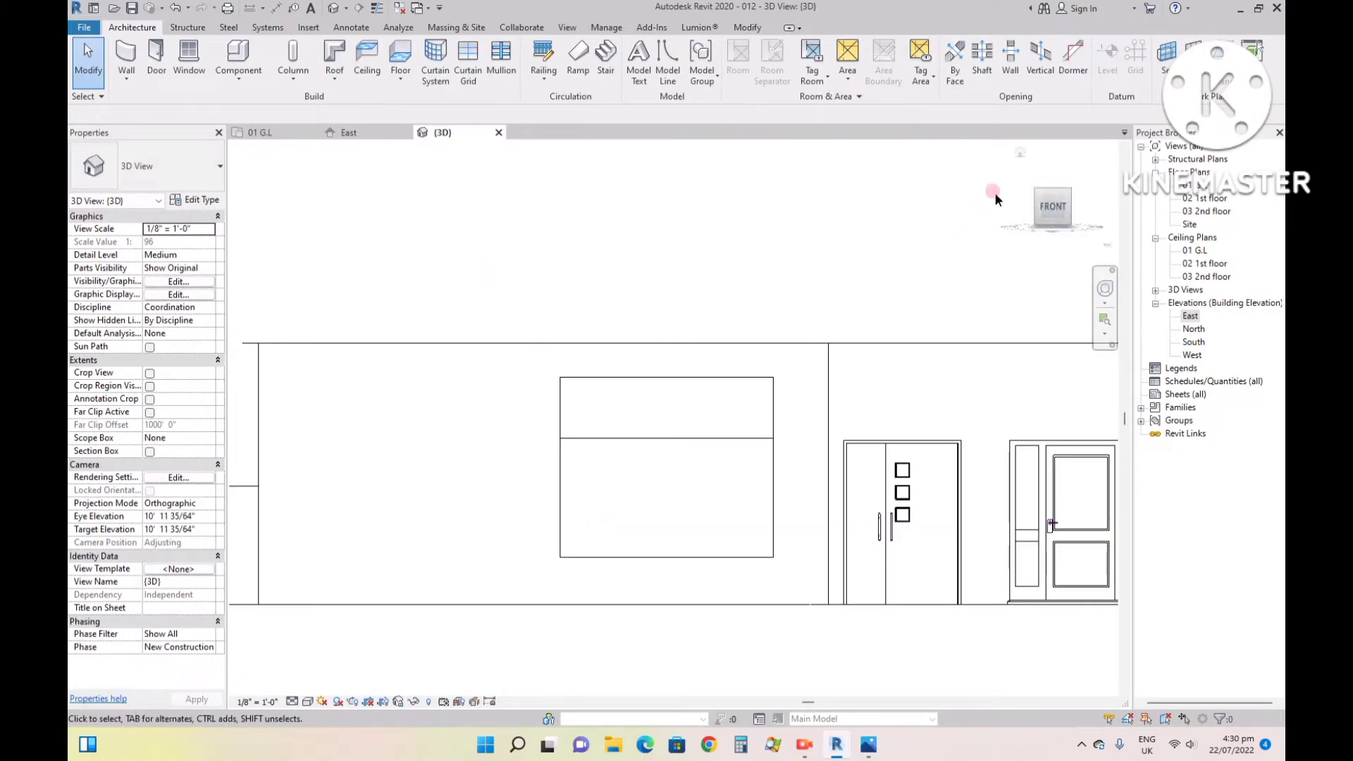
{"action": "left_click", "coordinate": [1023, 153]}
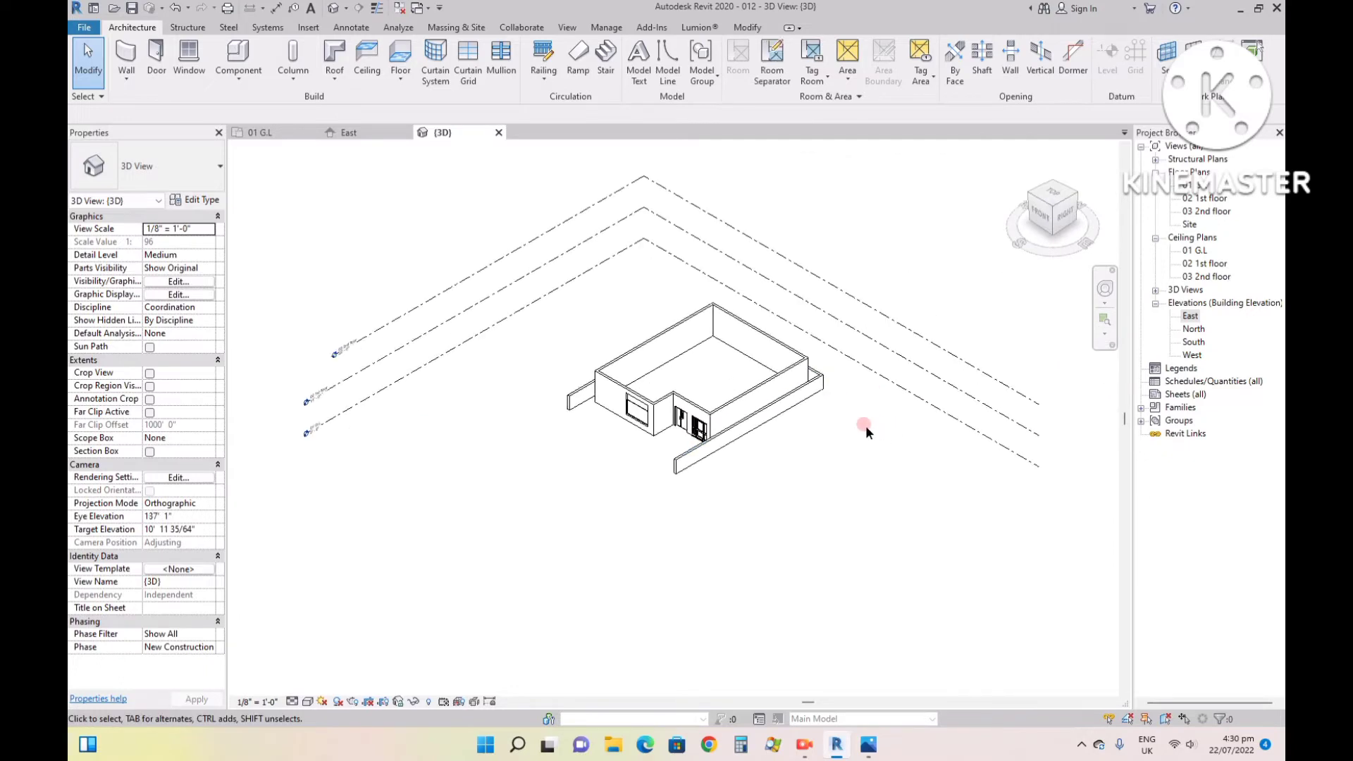
{"action": "scroll", "coordinate": [632, 412], "scroll_direction": "up", "scroll_amount": 5}
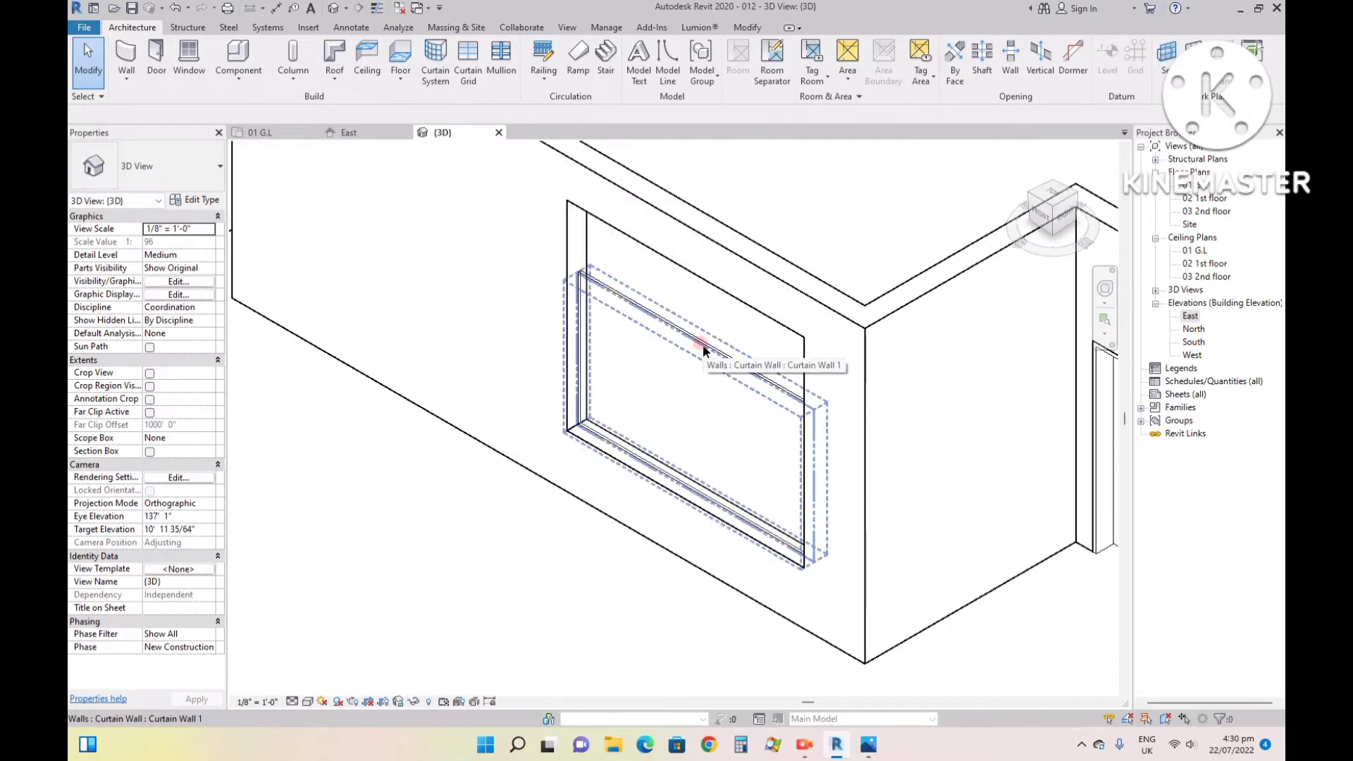
{"action": "left_click", "coordinate": [699, 344]}
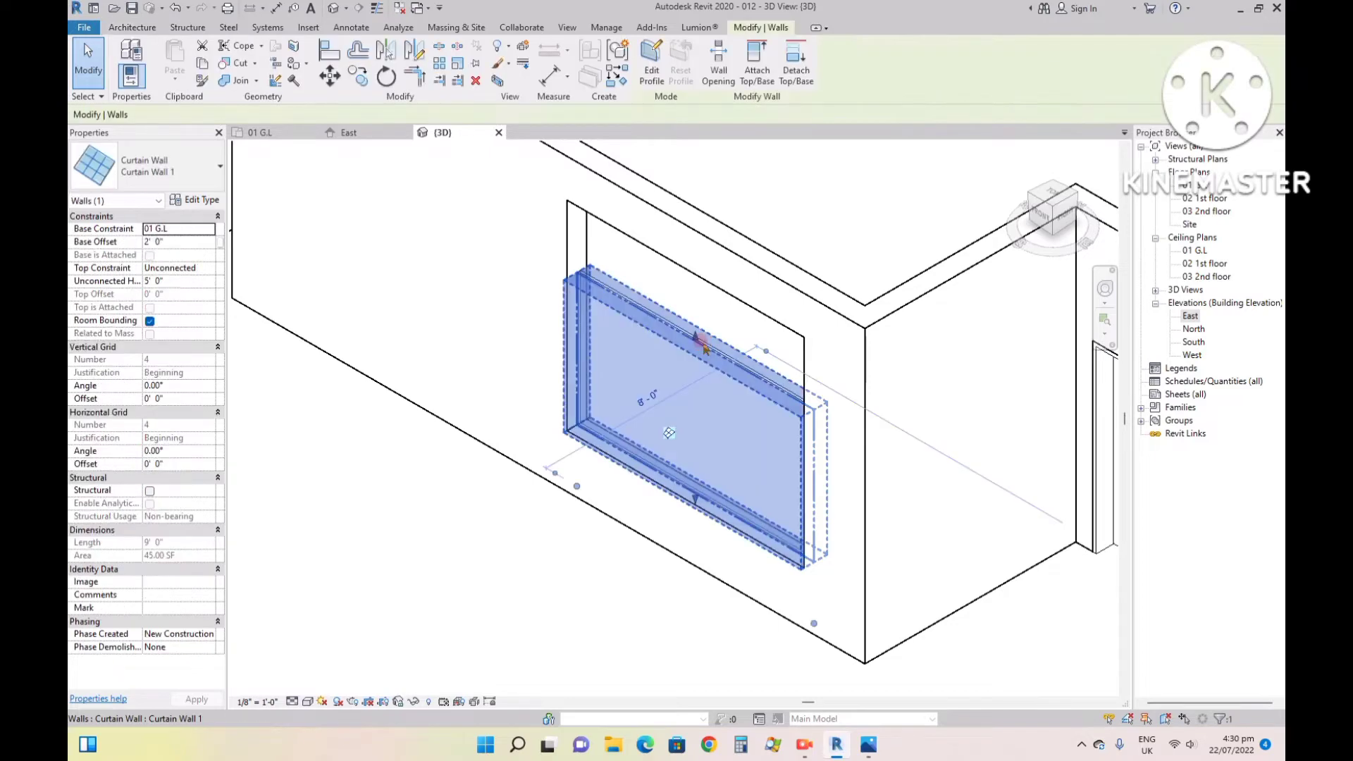
{"action": "left_click", "coordinate": [1039, 215]}
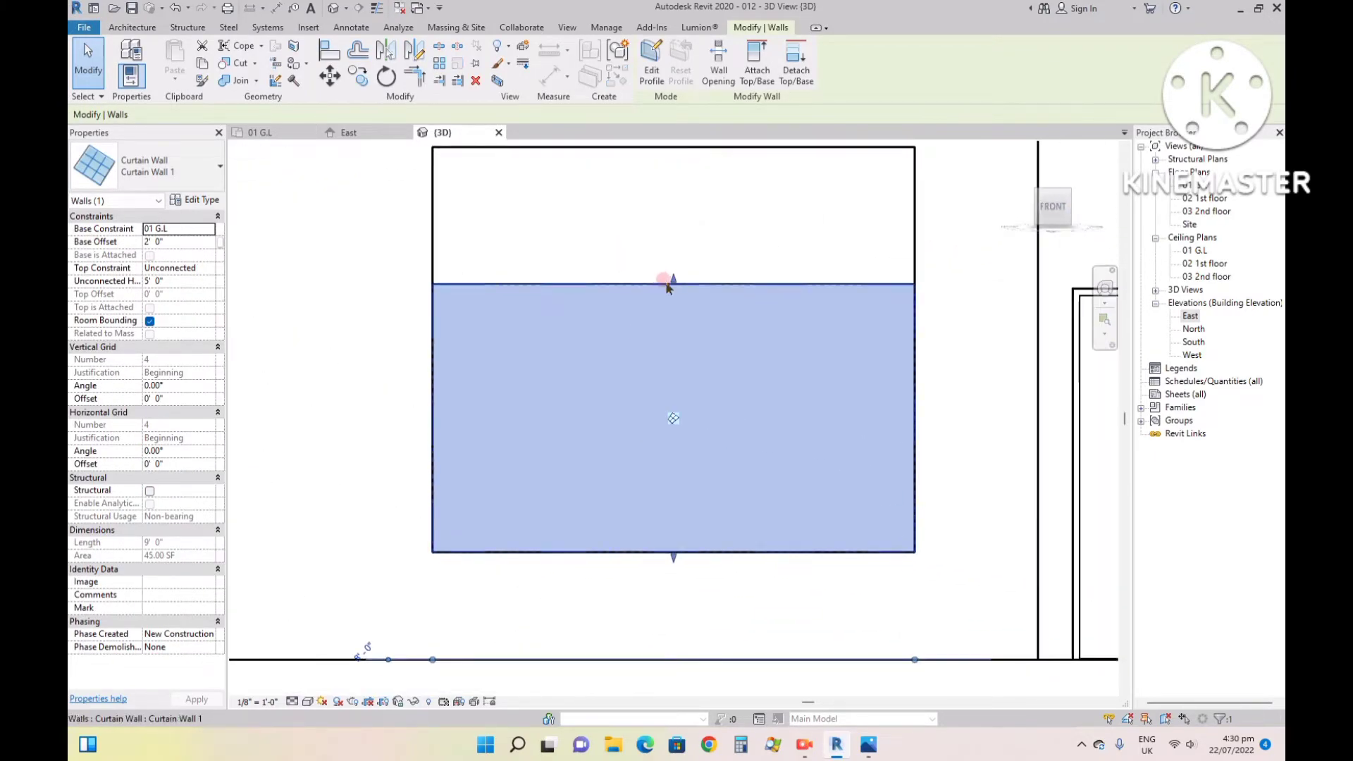
{"action": "left_click_drag", "start_coordinate": [674, 282], "coordinate": [680, 150]}
{"action": "scroll", "coordinate": [857, 434], "scroll_direction": "down", "scroll_amount": 3}
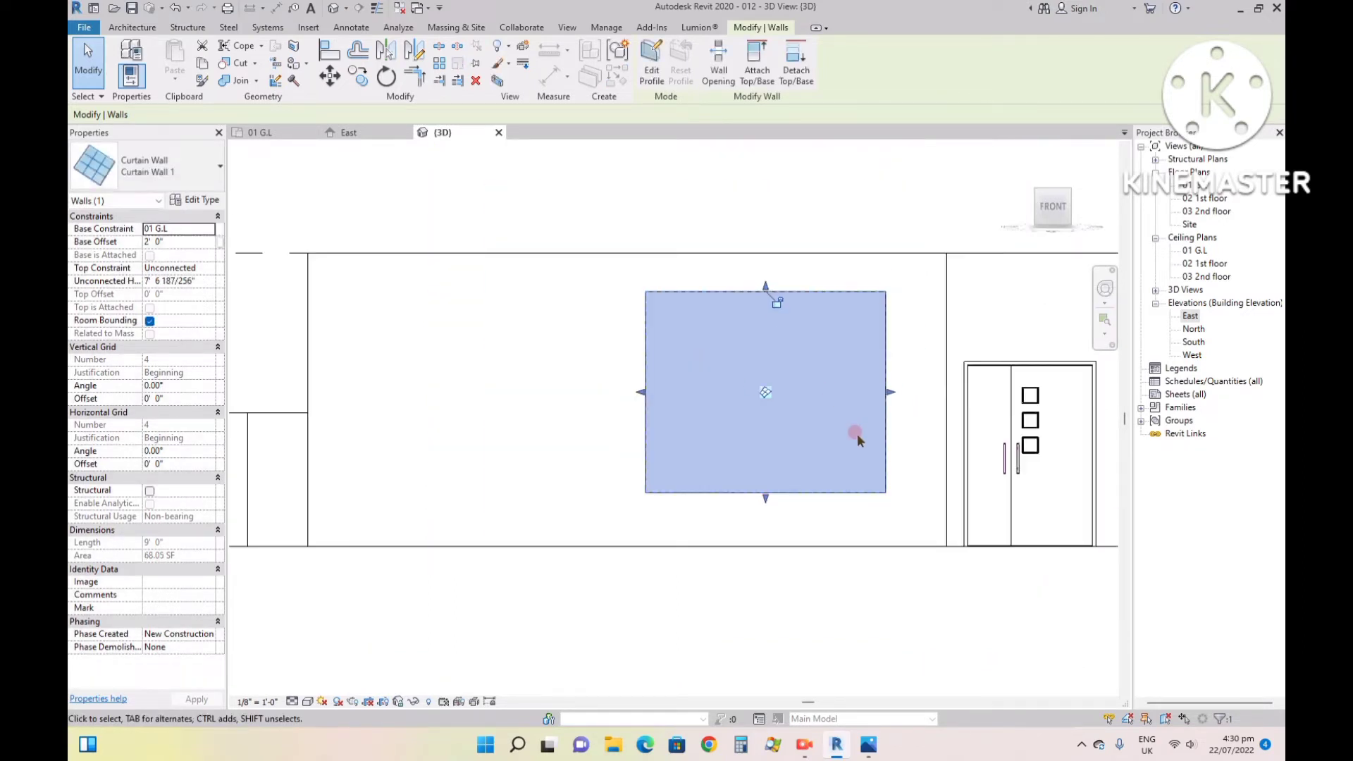
{"action": "key", "text": "Escape"}
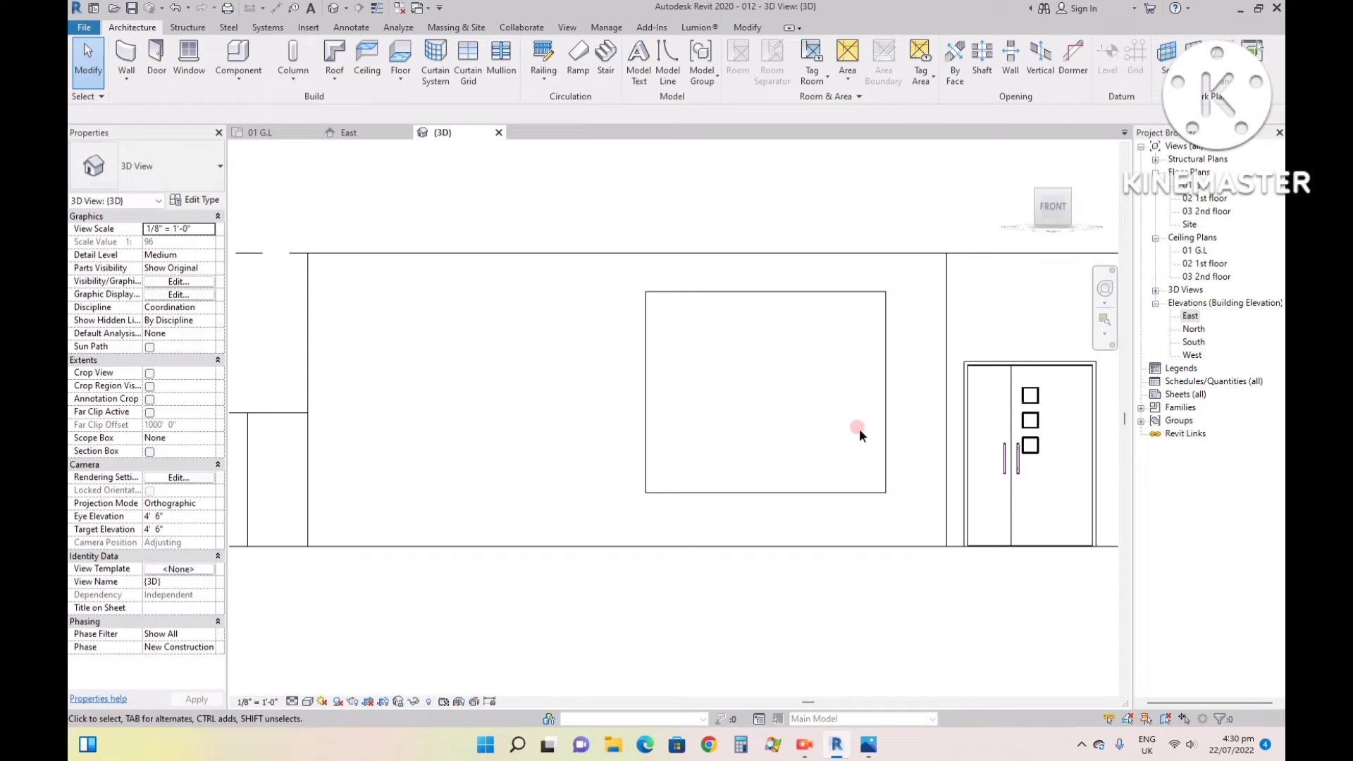
- Check the ground-floor front window's divisions and frame in the reference image 99.jpg, and return to Revit
{"action": "left_click", "coordinate": [863, 749]}
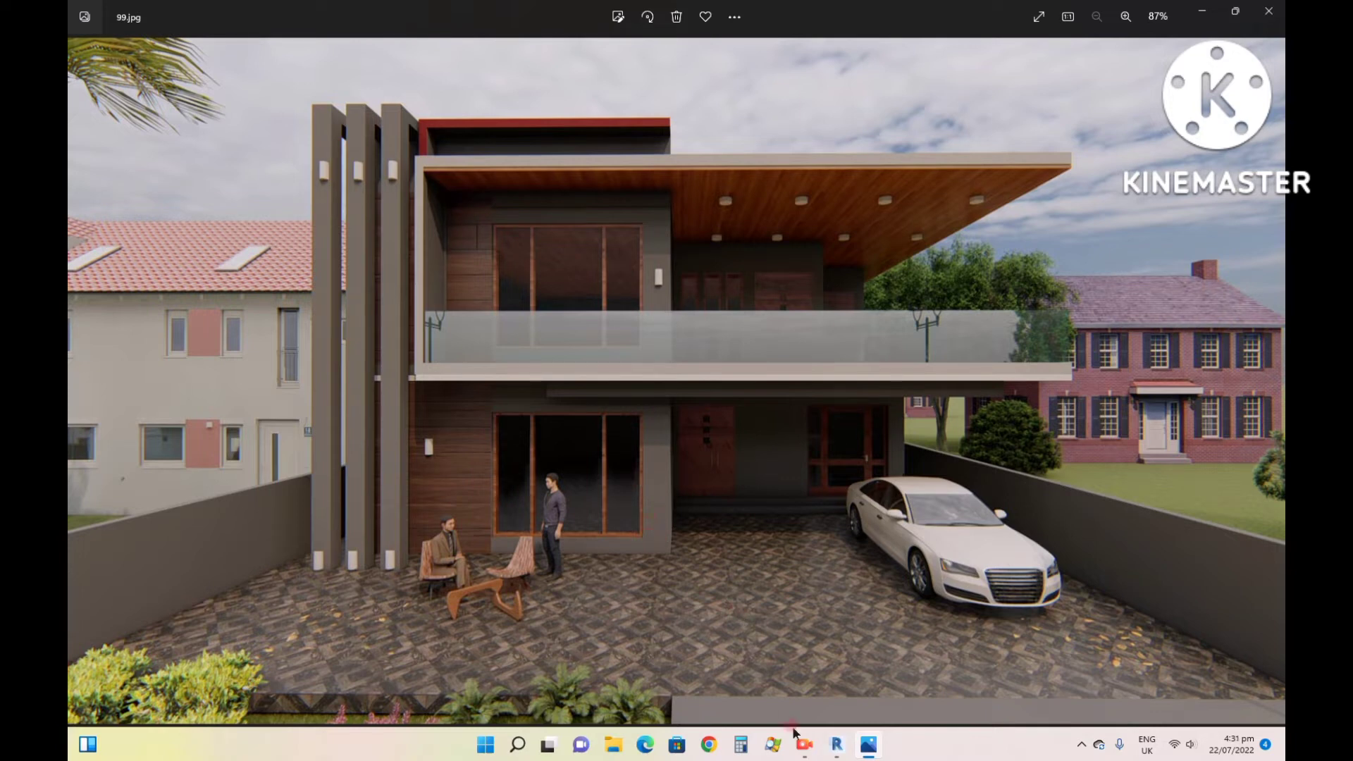
{"action": "mouse_move", "coordinate": [837, 744]}
{"action": "left_click", "coordinate": [832, 696]}
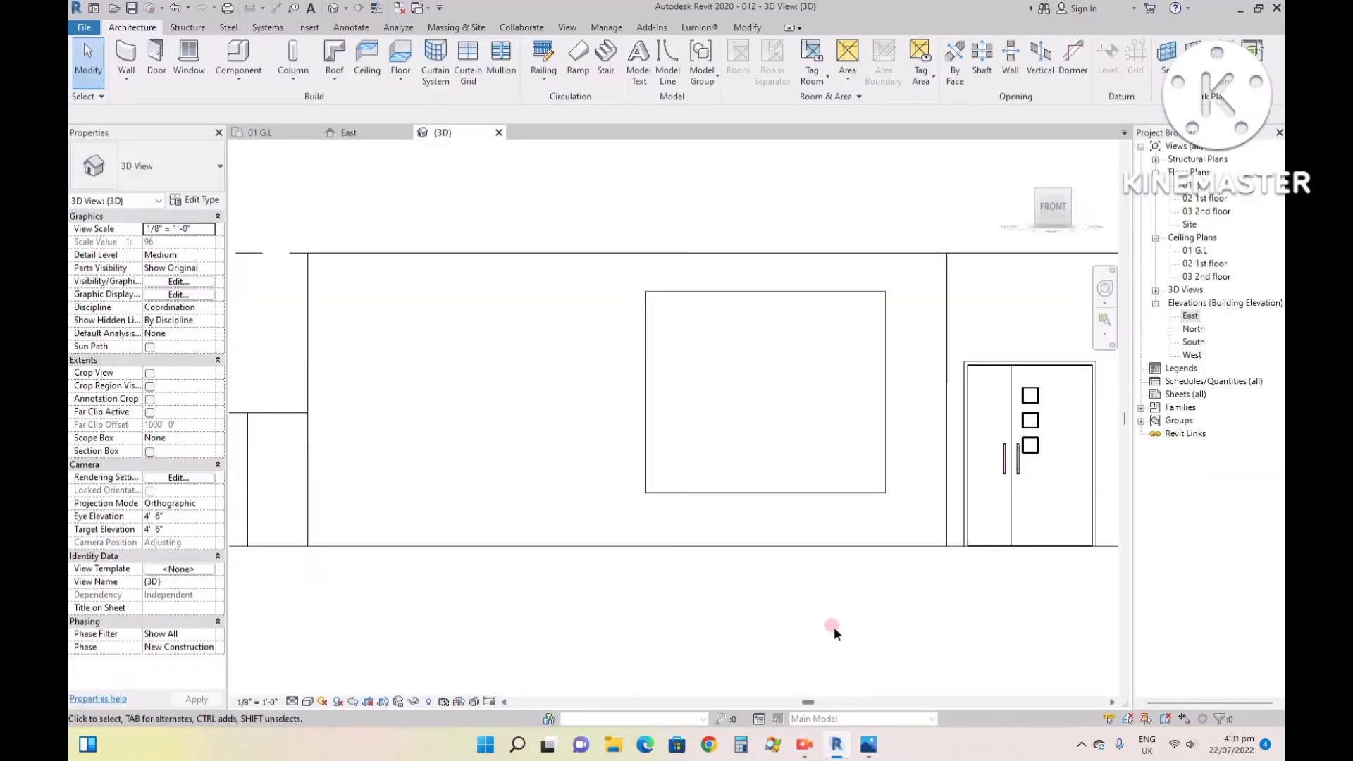
- Add two vertical curtain grid lines to the front curtain wall, 2' 6" from its left edge and 2' 2" from its right edge
{"action": "left_click", "coordinate": [706, 292]}
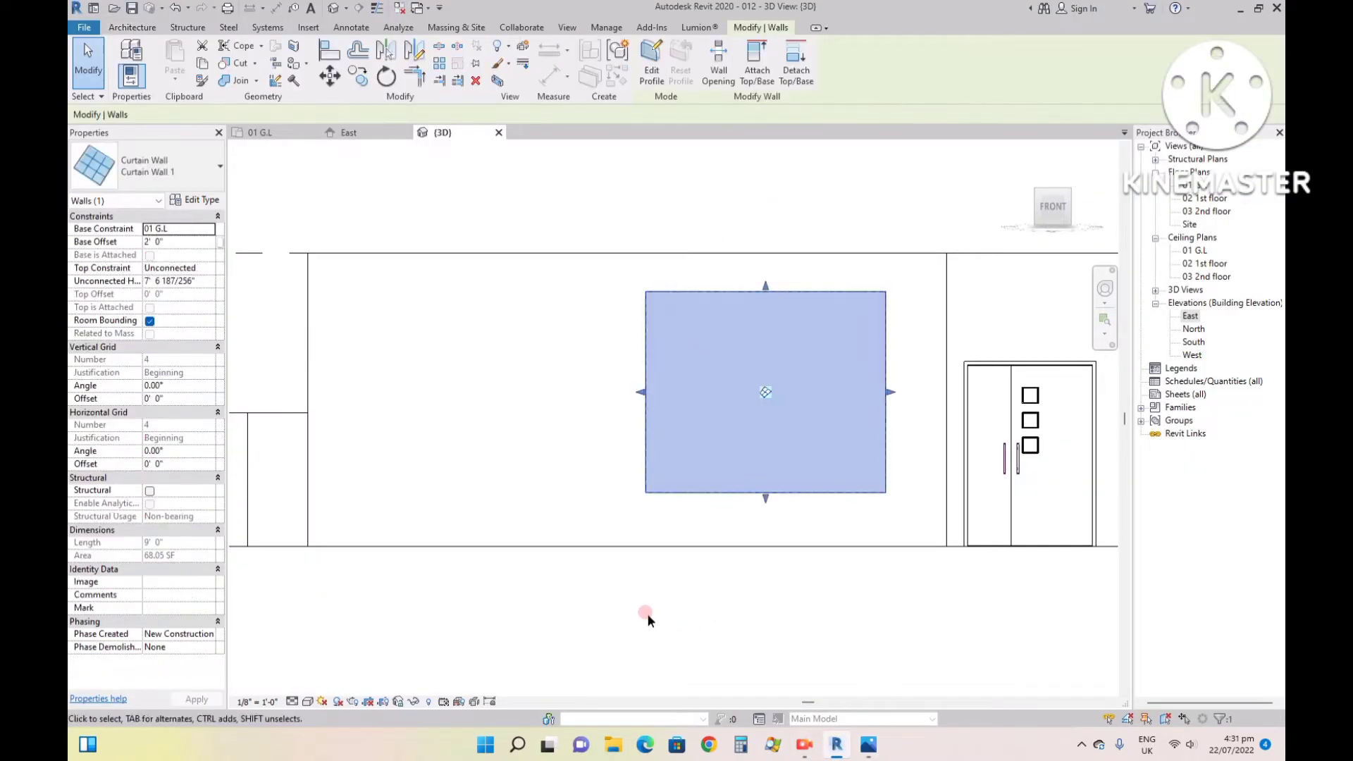
{"action": "left_click", "coordinate": [507, 205]}
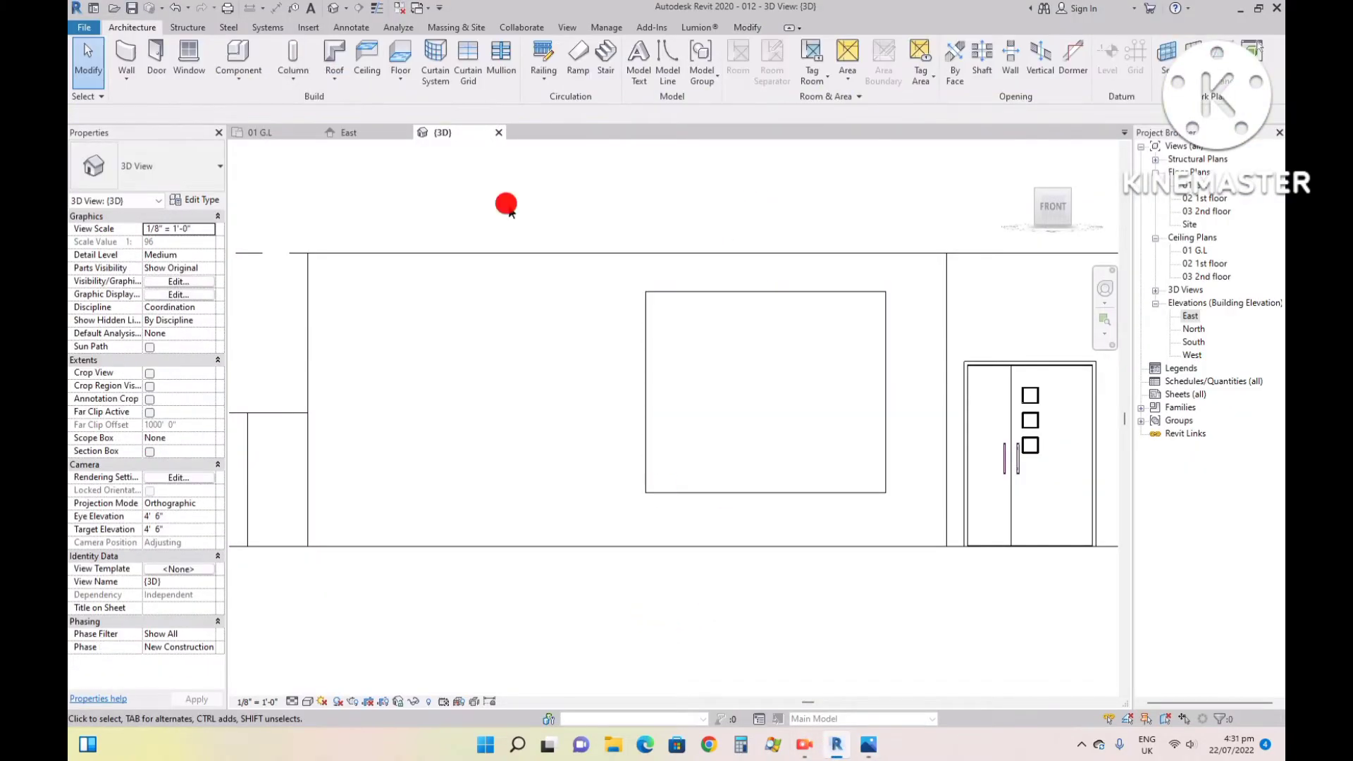
{"action": "left_click", "coordinate": [469, 57]}
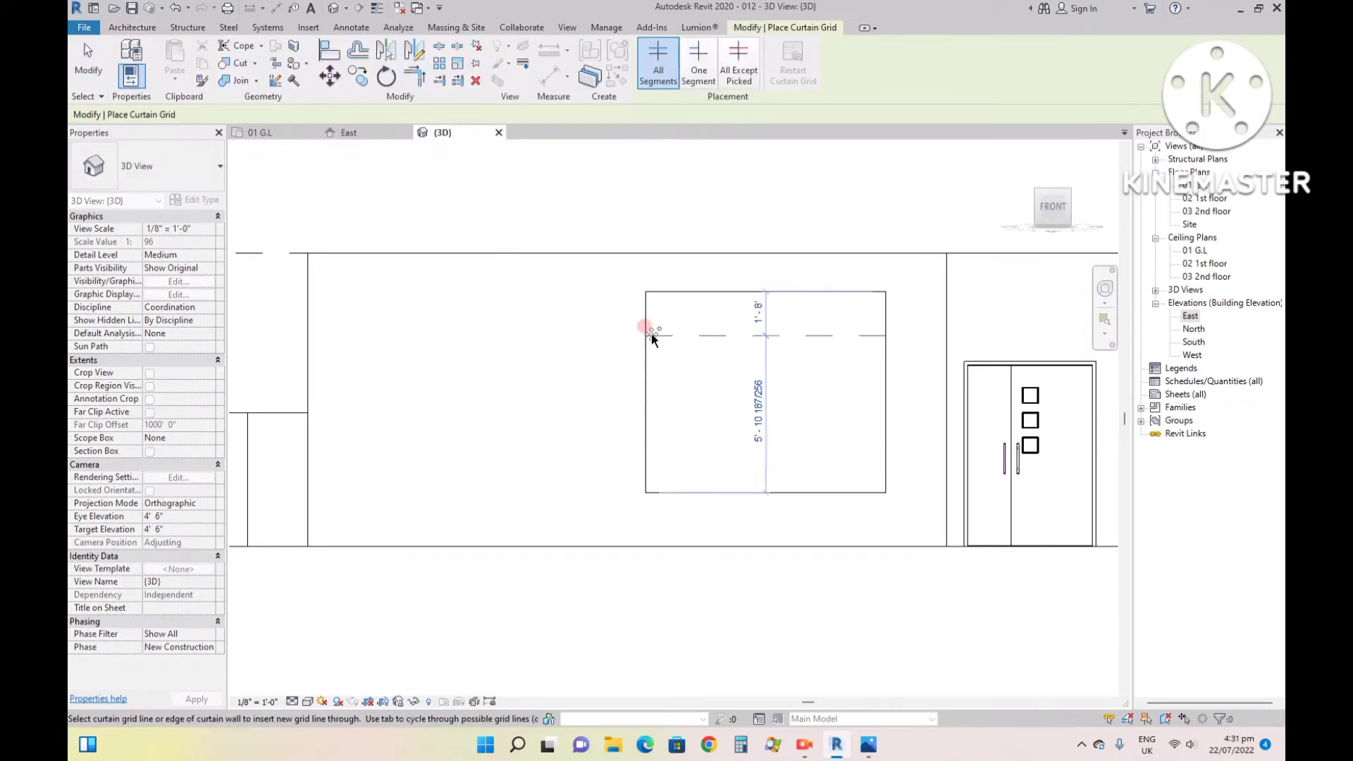
{"action": "left_click", "coordinate": [713, 293]}
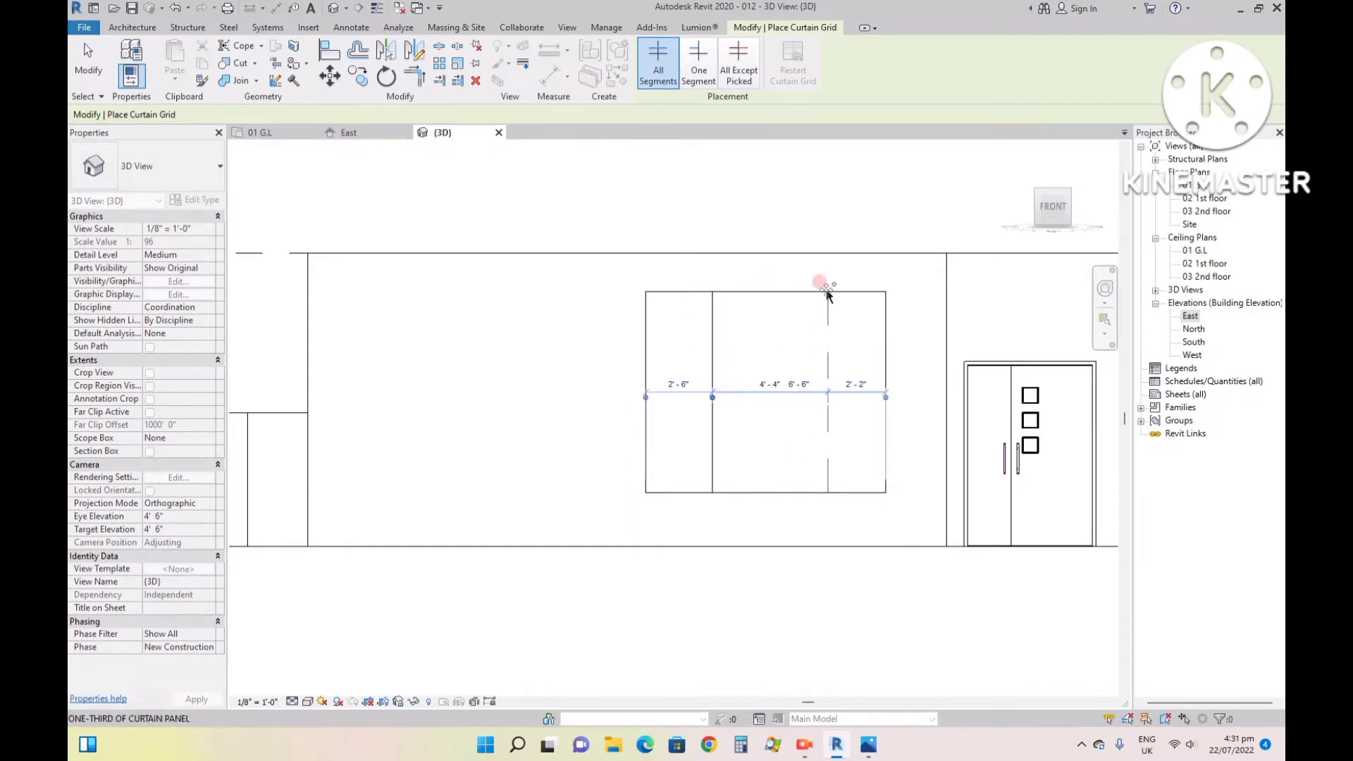
{"action": "left_click", "coordinate": [828, 295]}
{"action": "key", "text": "Escape"}
{"action": "key", "text": "Escape"}
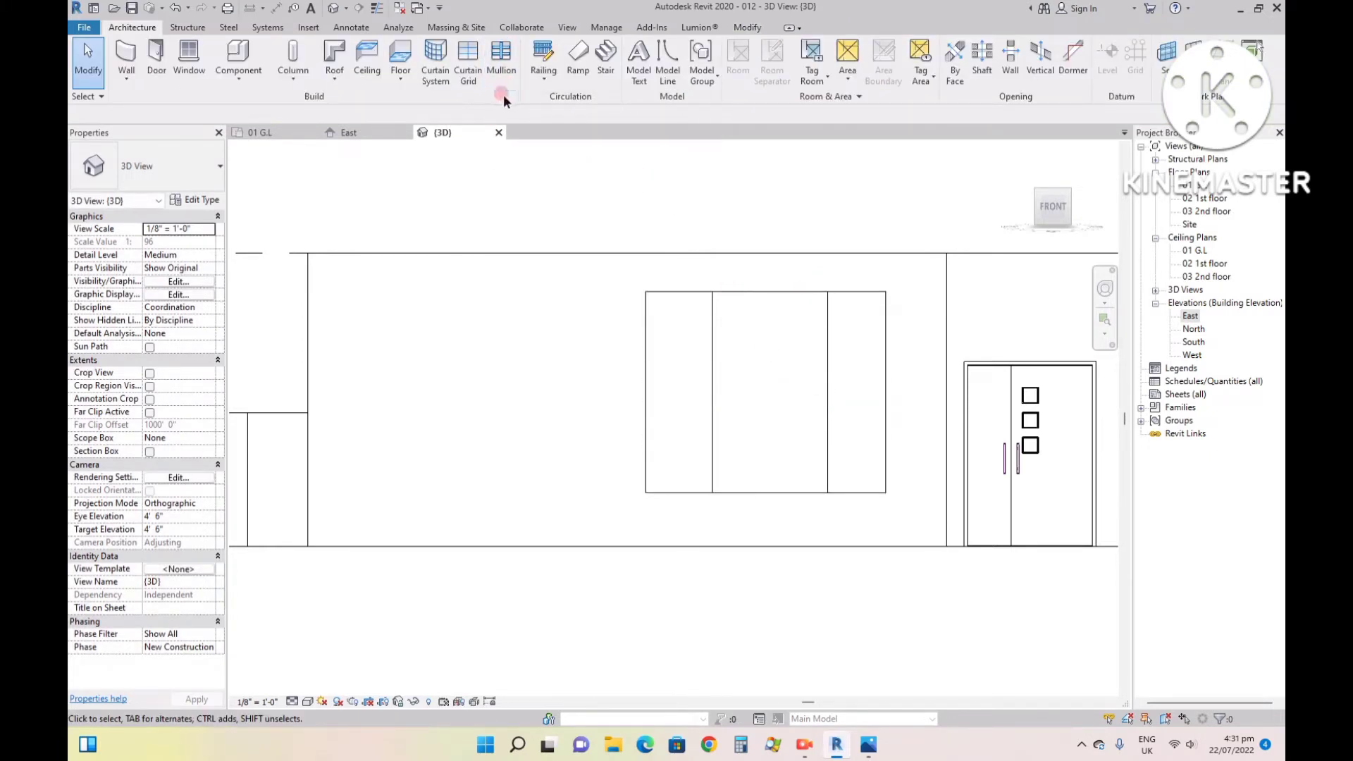
- Place 2.5" x 5" rectangular mullions along all four edges and both vertical grid lines of the front curtain wall
{"action": "left_click", "coordinate": [504, 58]}
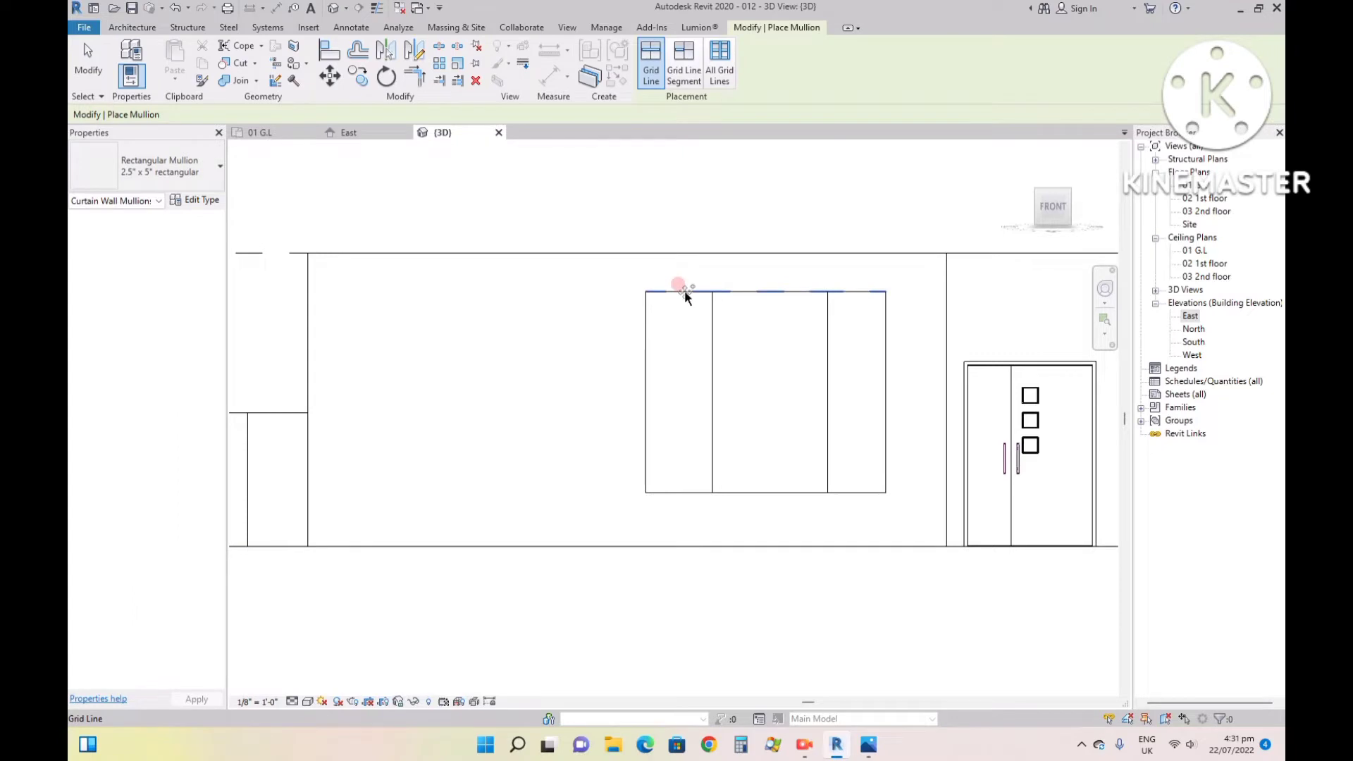
{"action": "scroll", "coordinate": [684, 292], "scroll_direction": "up", "scroll_amount": 2}
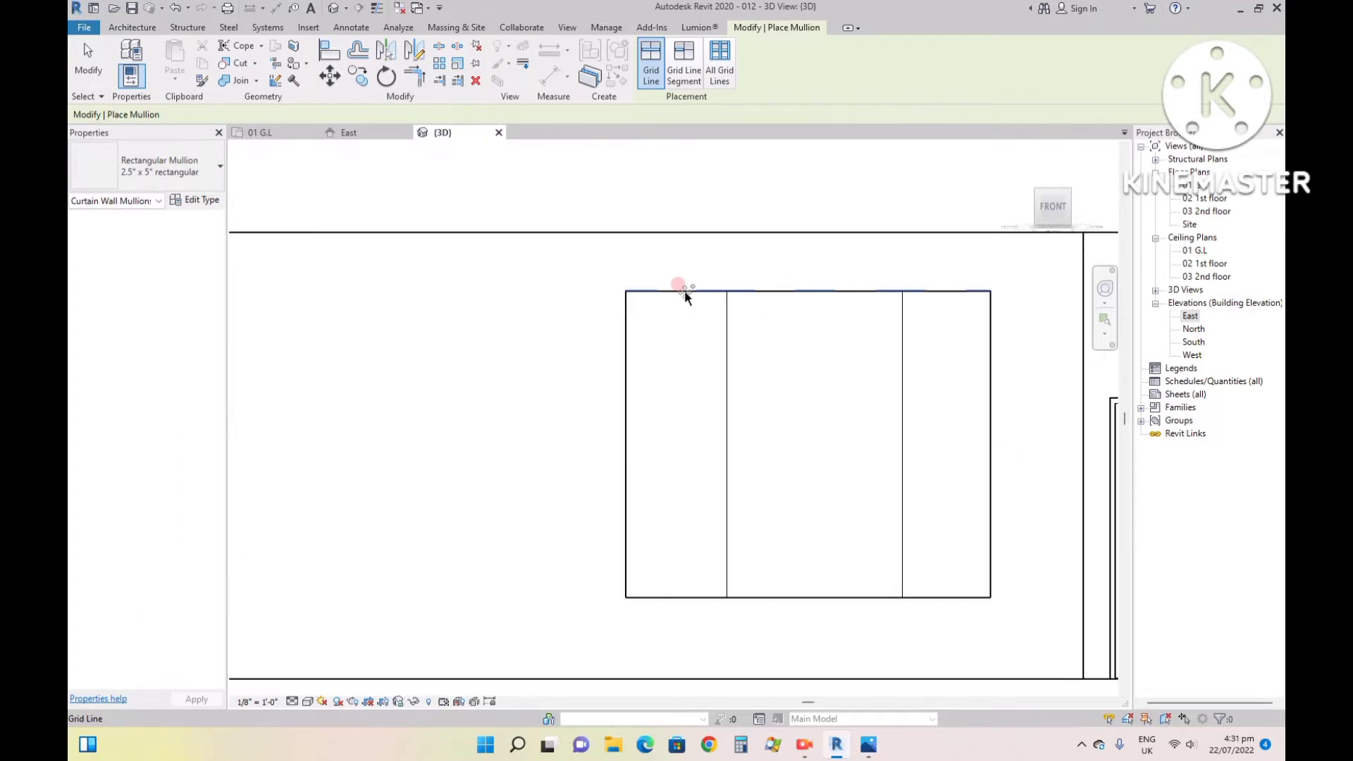
{"action": "left_click", "coordinate": [685, 292]}
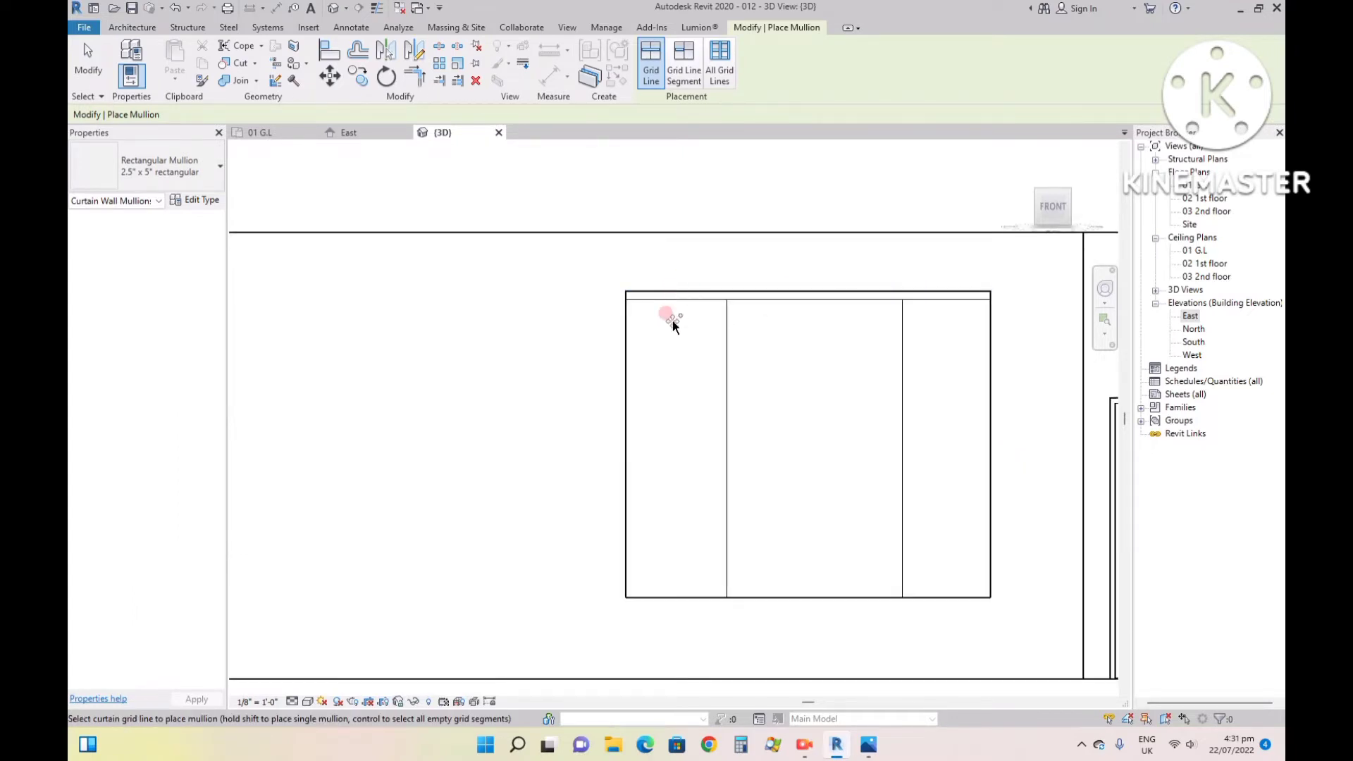
{"action": "left_click", "coordinate": [627, 331]}
{"action": "left_click", "coordinate": [853, 593]}
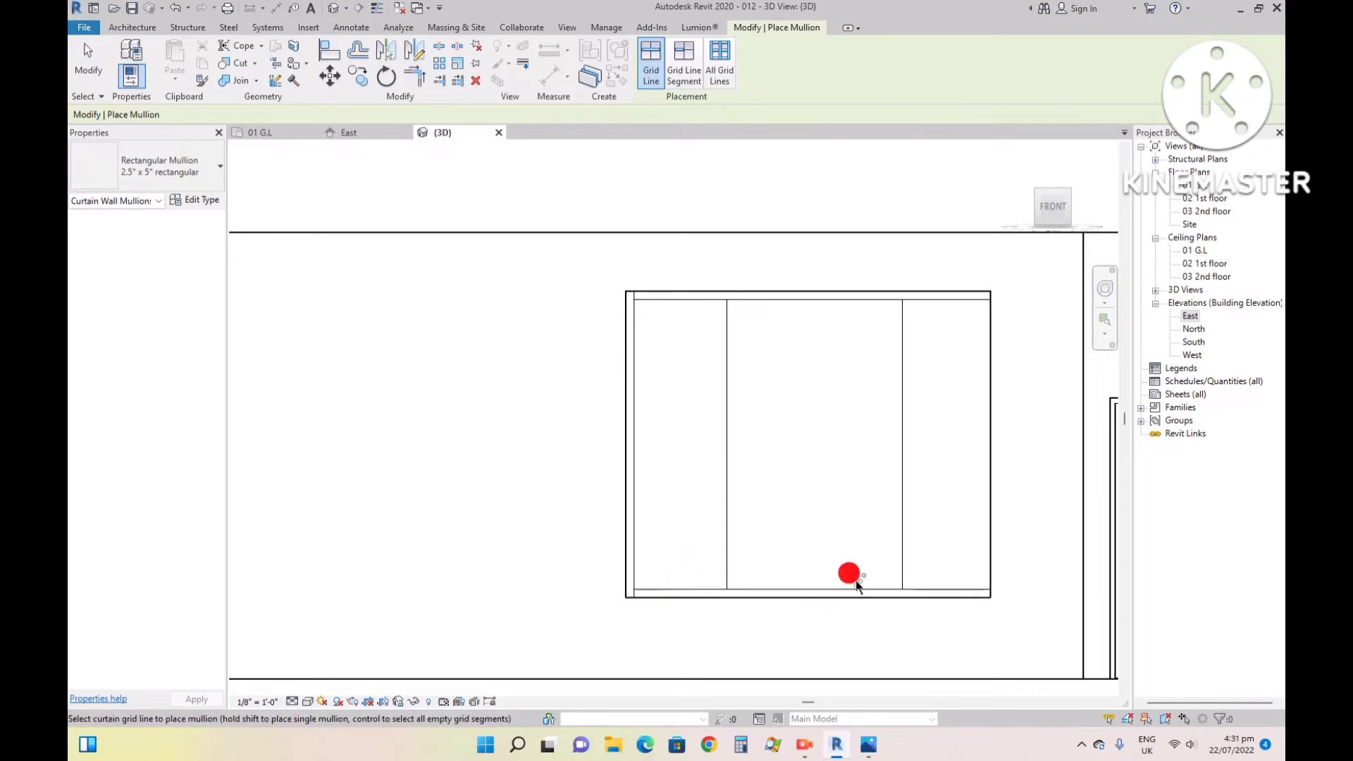
{"action": "left_click", "coordinate": [984, 428]}
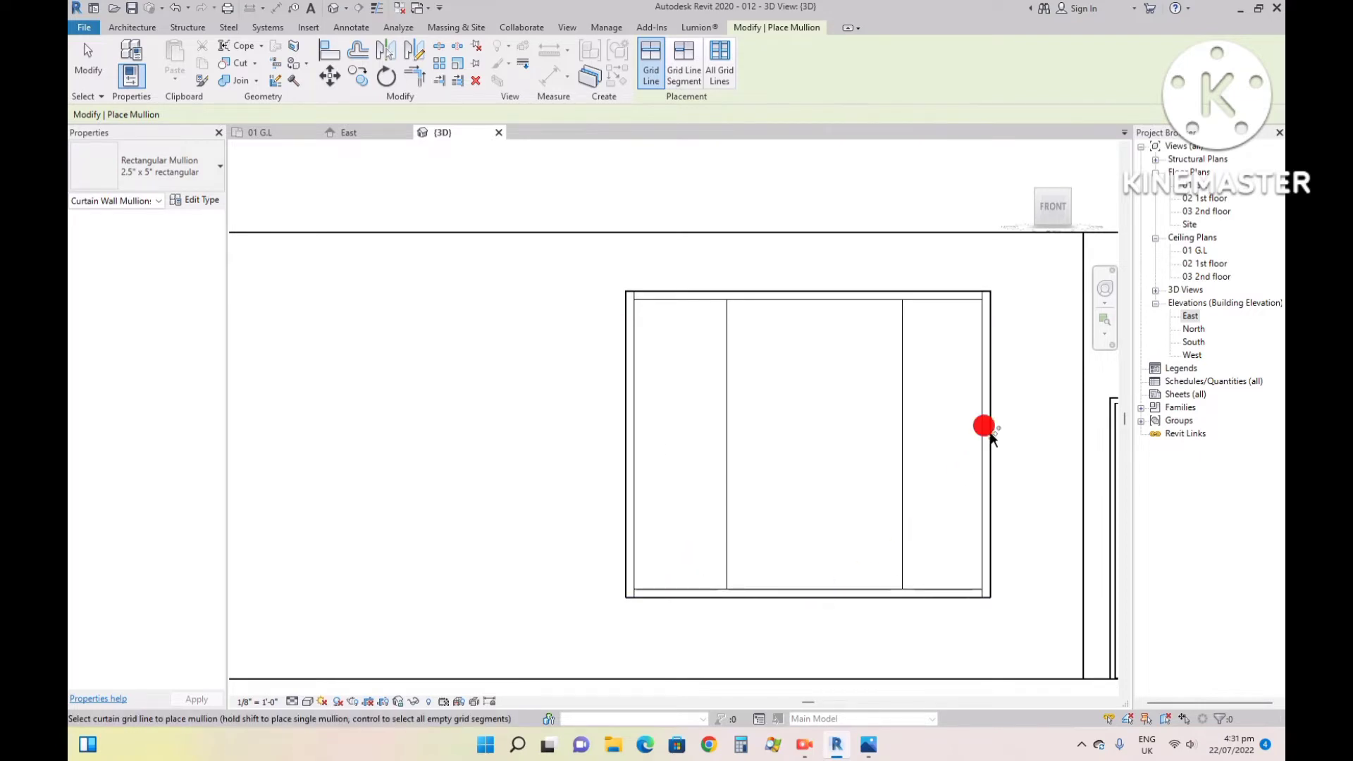
{"action": "left_click", "coordinate": [901, 423]}
{"action": "left_click", "coordinate": [727, 423]}
{"action": "left_click", "coordinate": [771, 396]}
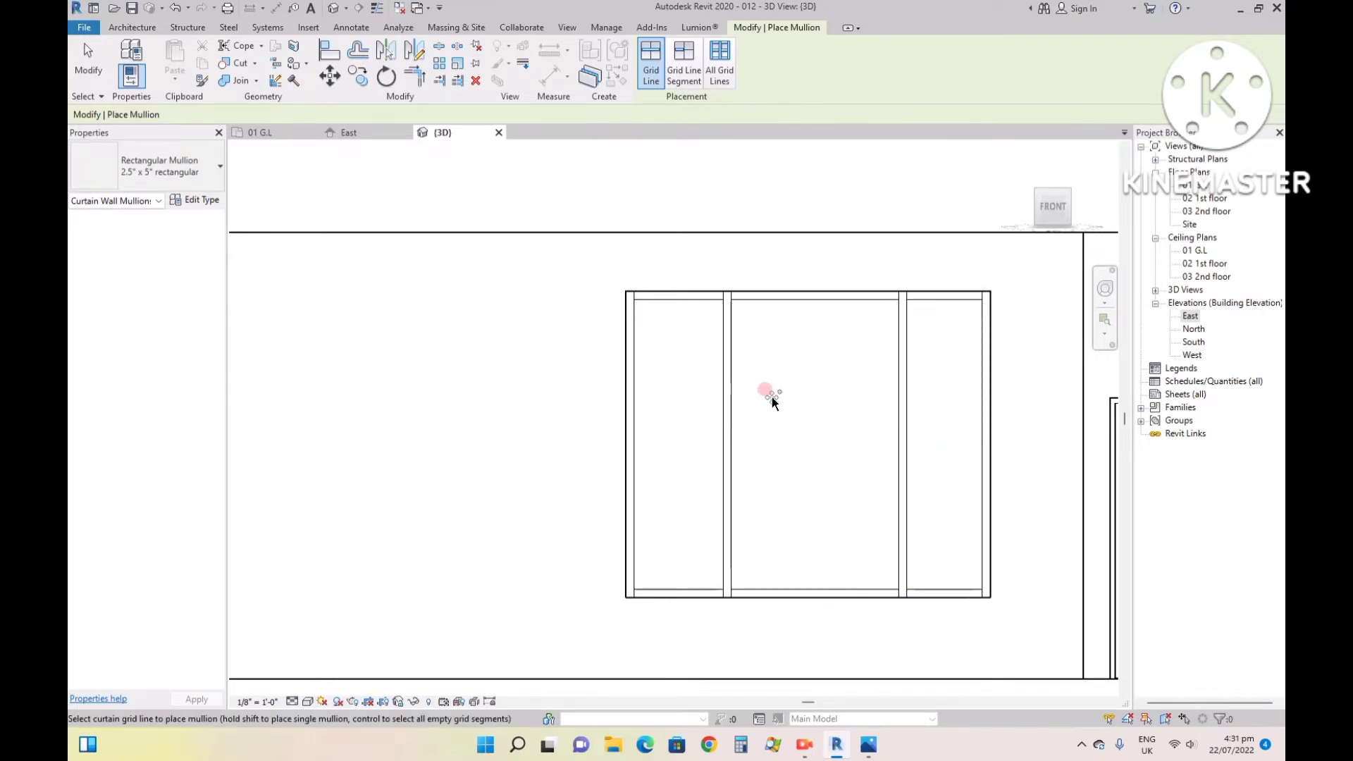
{"action": "key", "text": "Escape"}
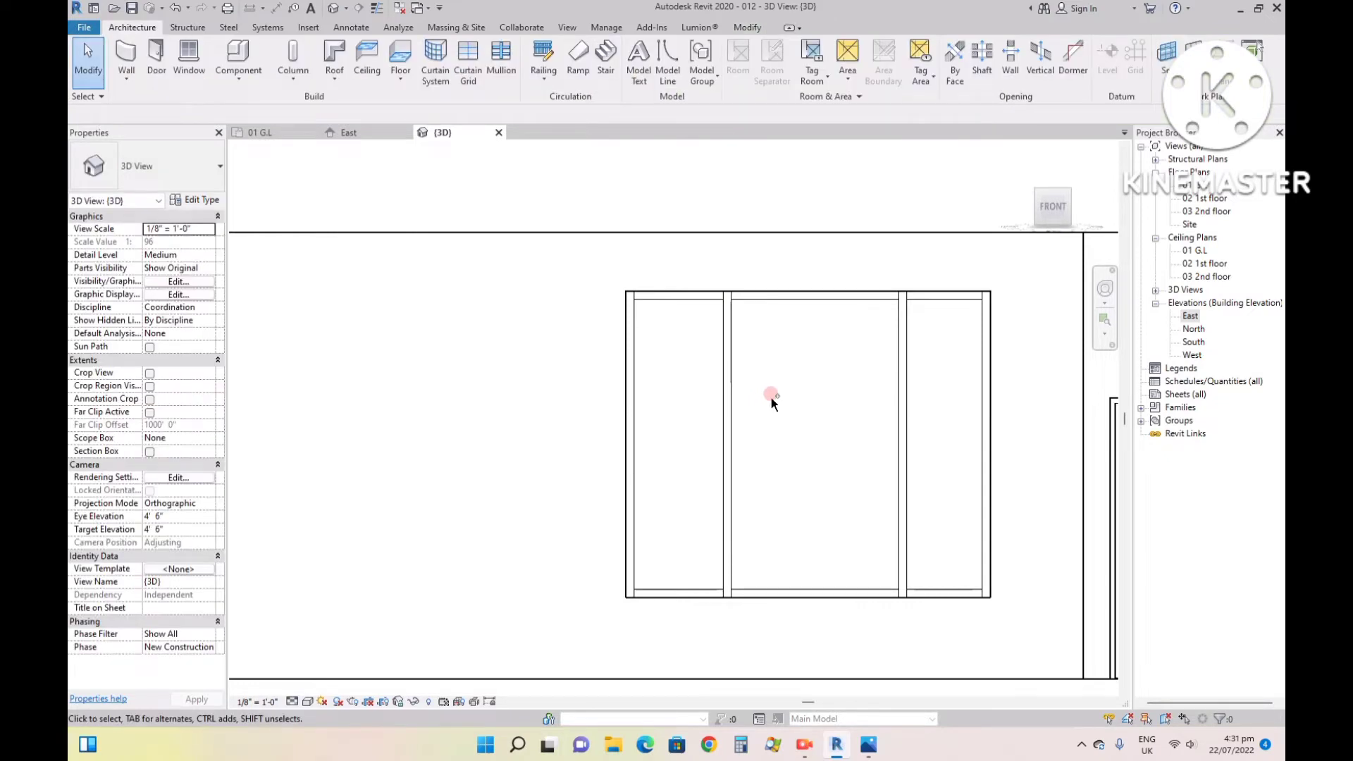
{"action": "left_click", "coordinate": [771, 398]}
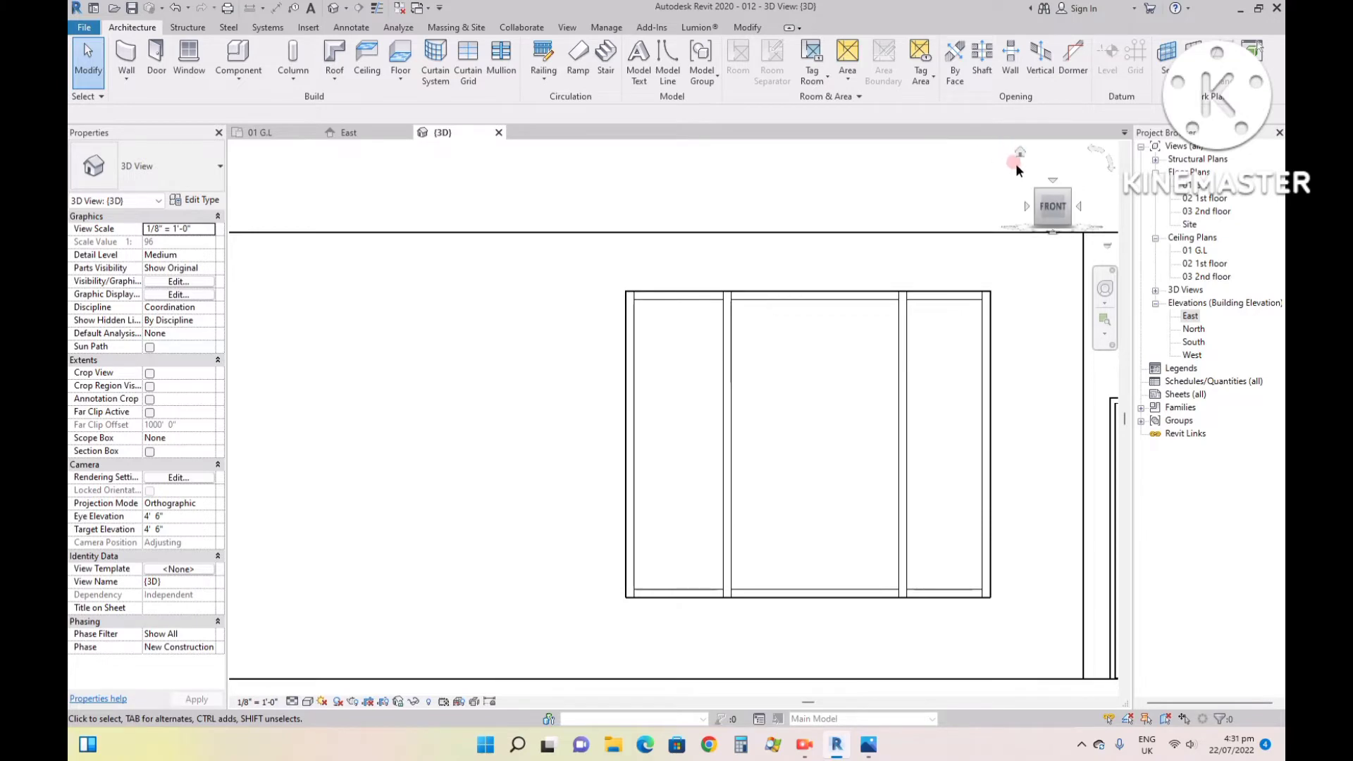
- Return the 3D view to its home isometric orientation and display the model in the Shaded visual style
{"action": "left_click", "coordinate": [1016, 149]}
{"action": "scroll", "coordinate": [630, 447], "scroll_direction": "up", "scroll_amount": 5}
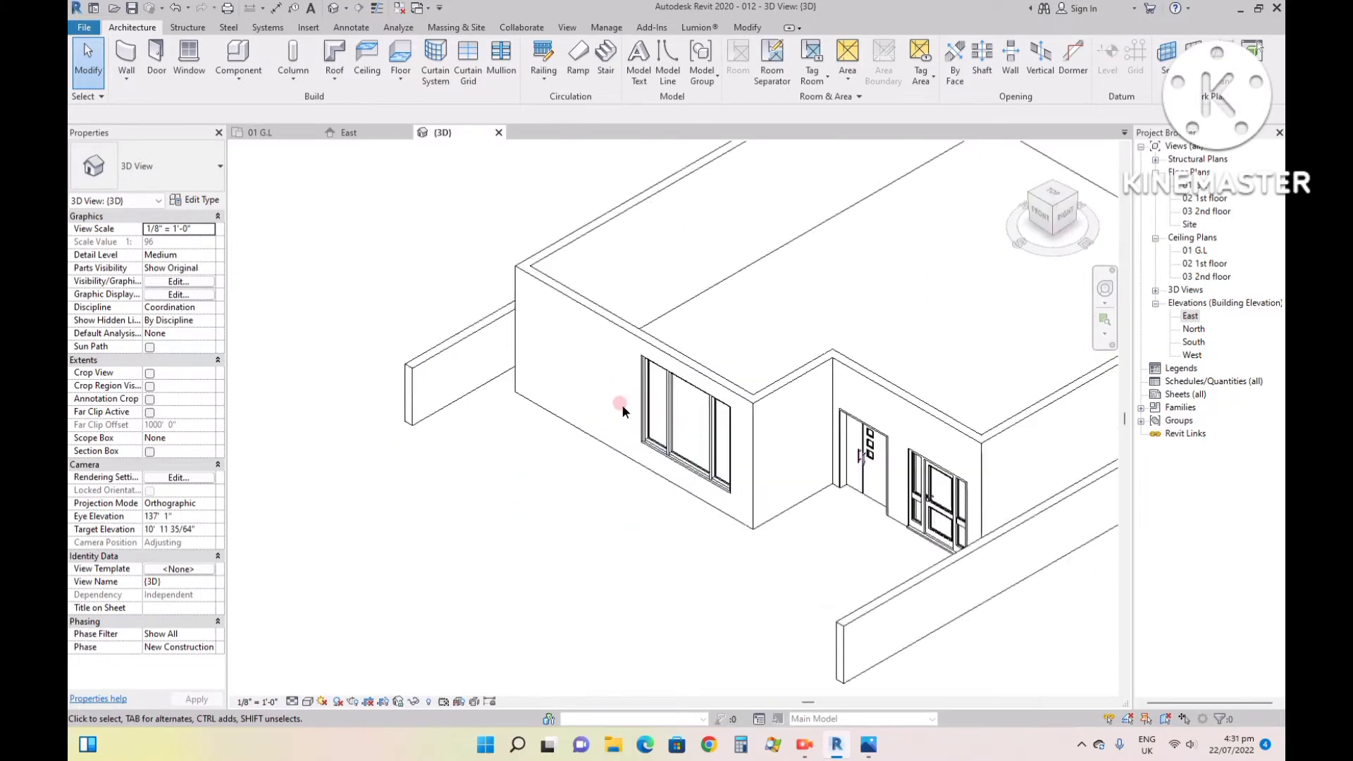
{"action": "left_click", "coordinate": [308, 703]}
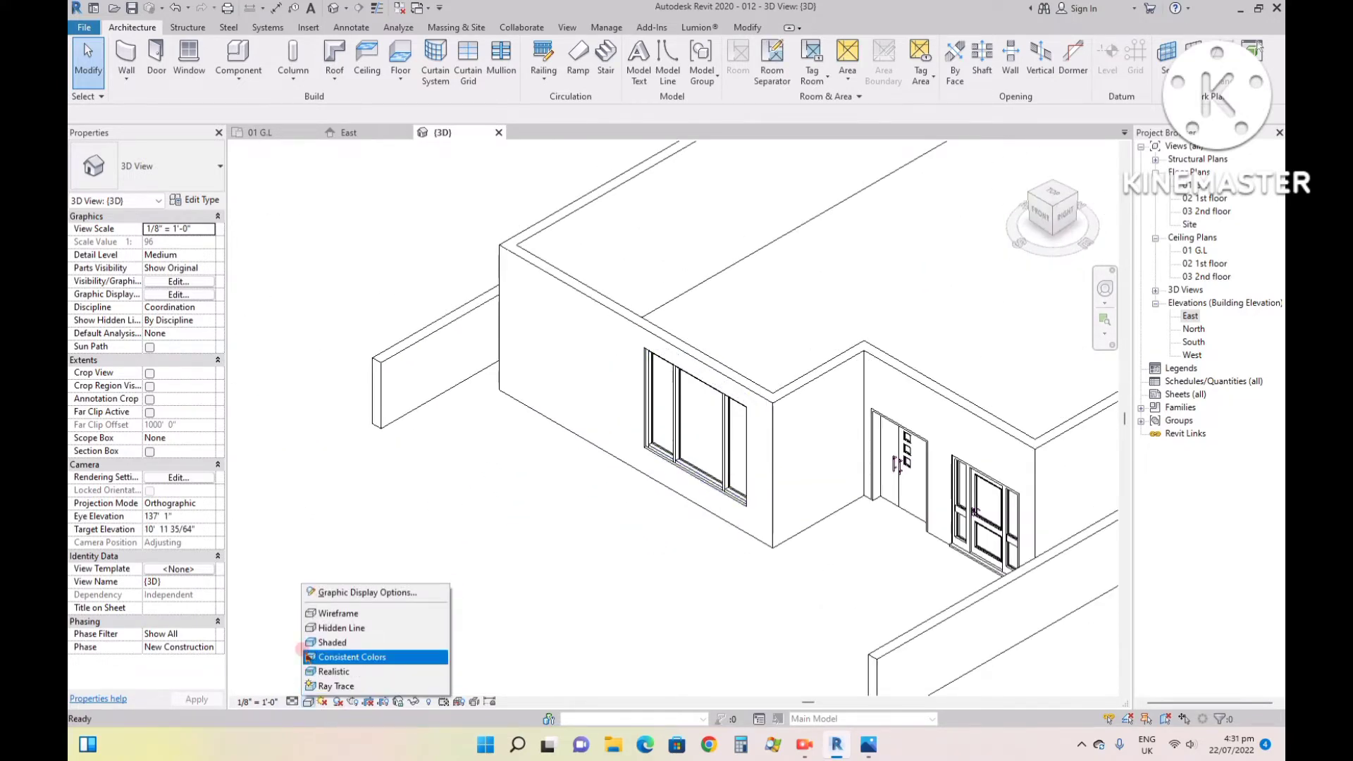
{"action": "left_click", "coordinate": [317, 638]}
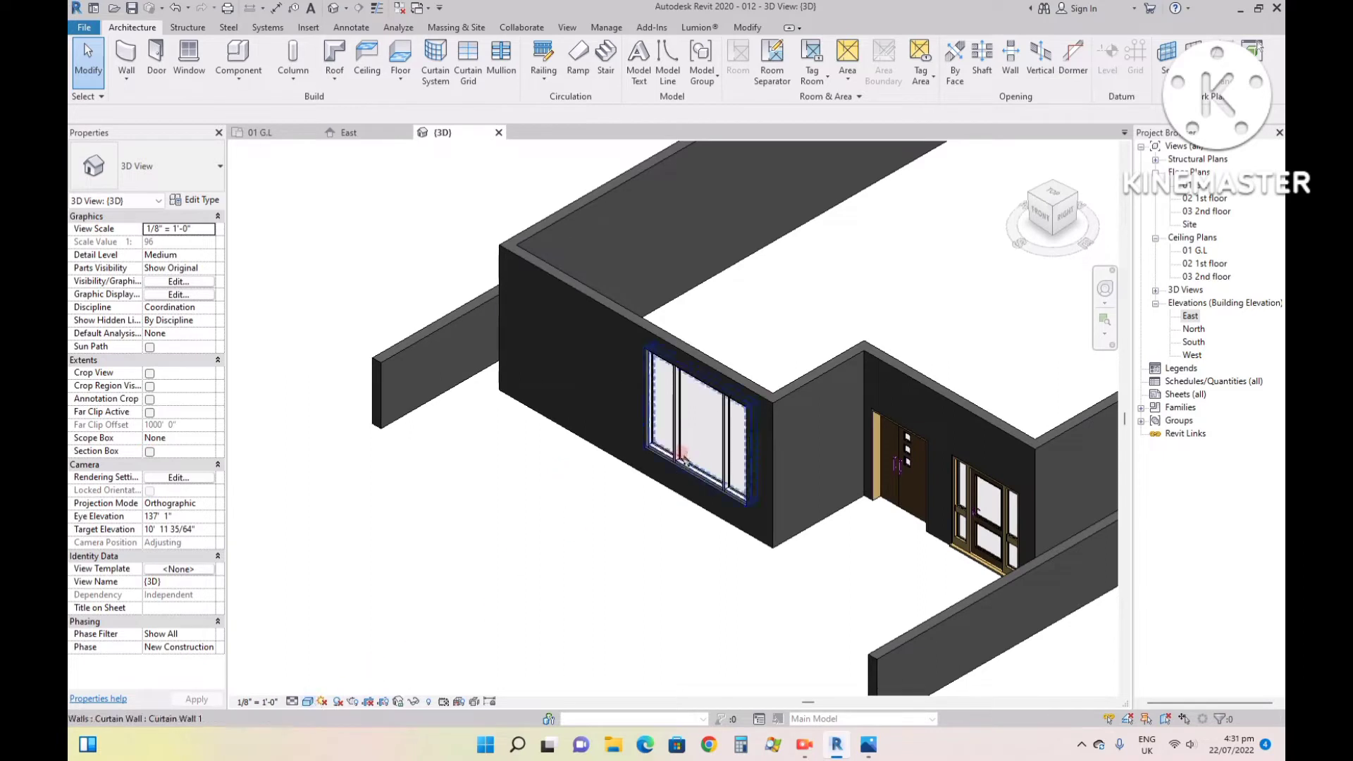
{"action": "scroll", "coordinate": [687, 408], "scroll_direction": "up", "scroll_amount": 5}
{"action": "scroll", "coordinate": [684, 465], "scroll_direction": "down", "scroll_amount": 5}
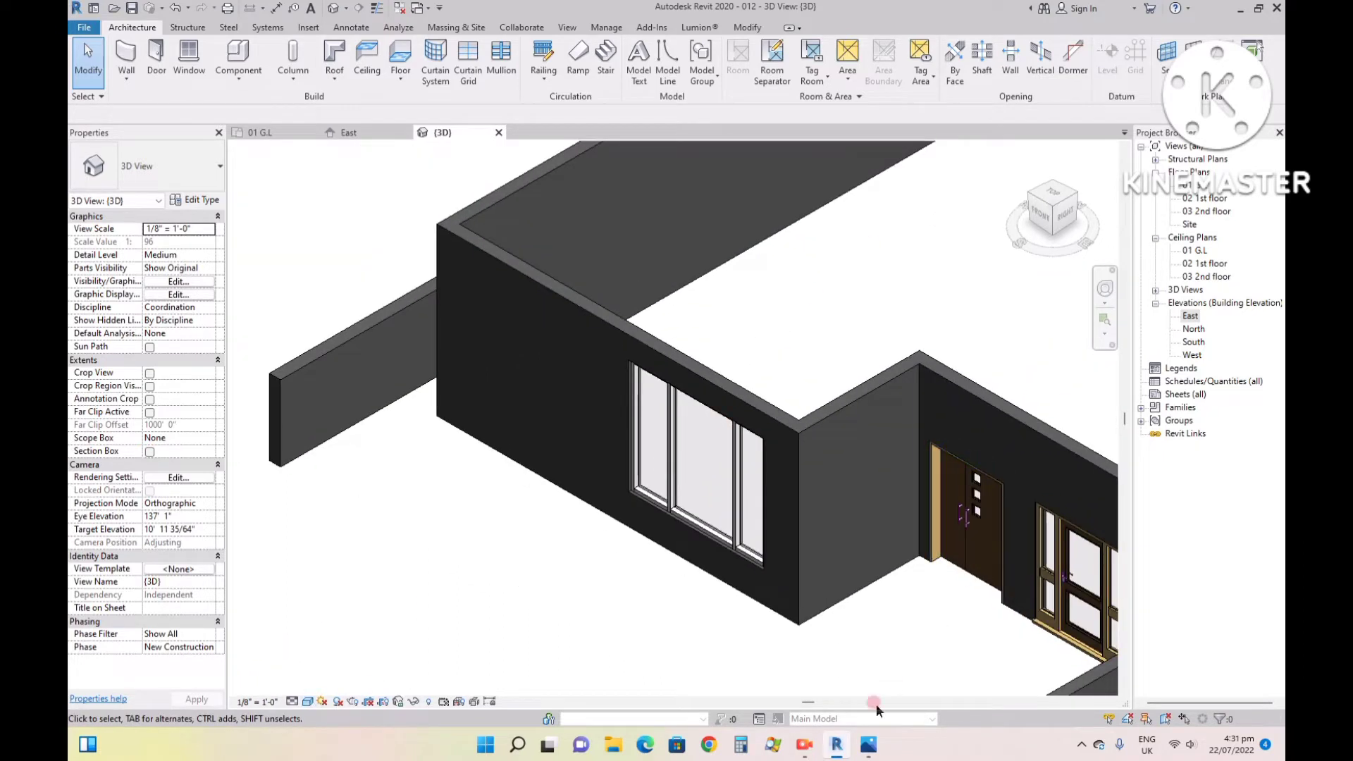
- Check the upper storey's front in the reference image 99.jpg, return to Revit, and review the whole ground-floor model in 3D
{"action": "left_click", "coordinate": [868, 745]}
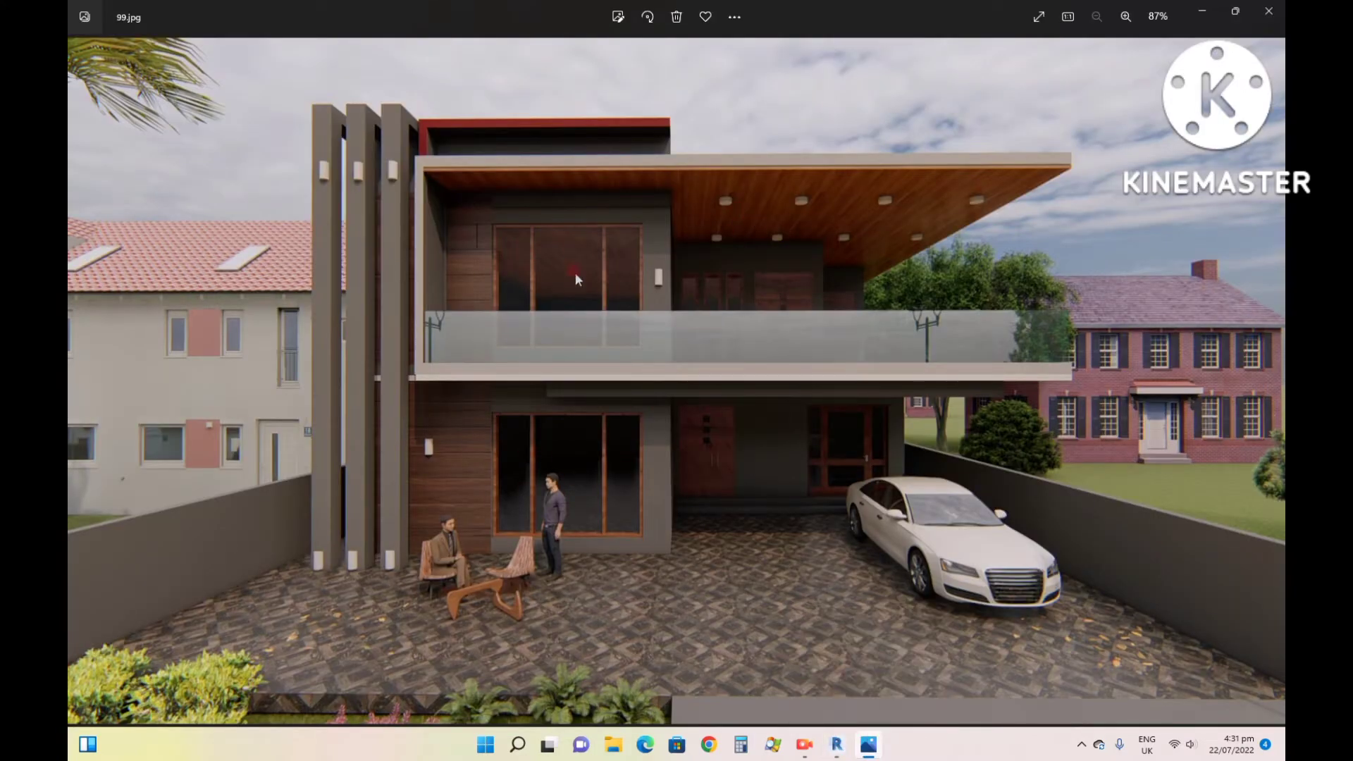
{"action": "mouse_move", "coordinate": [871, 757]}
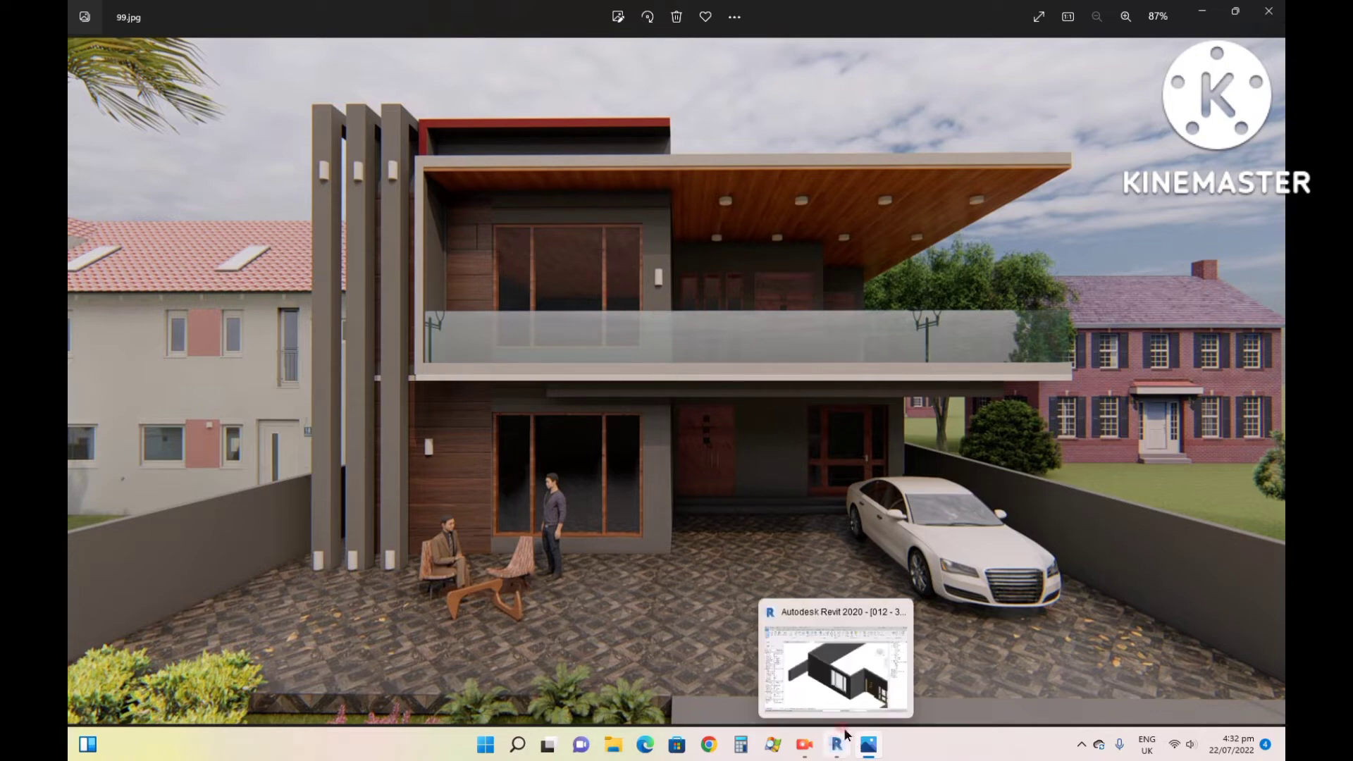
{"action": "left_click", "coordinate": [838, 747]}
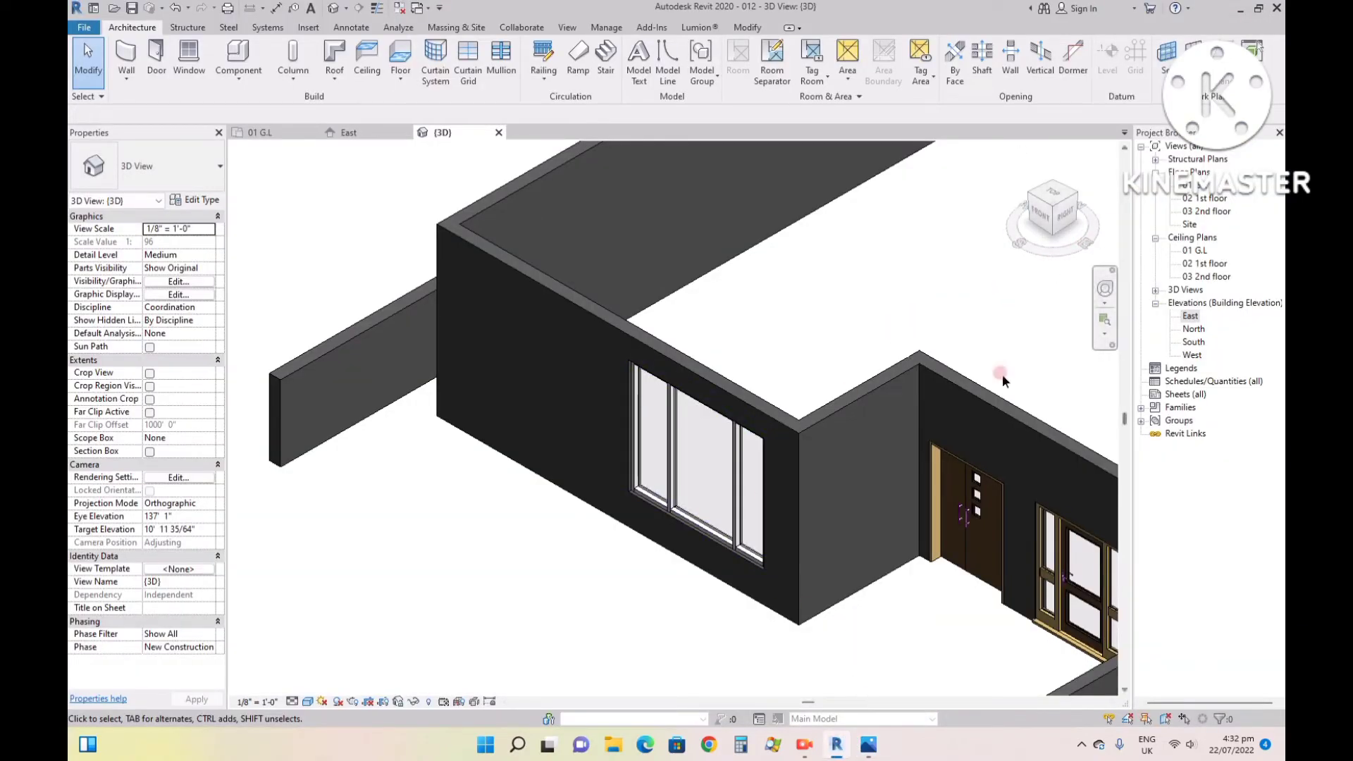
{"action": "scroll", "coordinate": [716, 433], "scroll_direction": "down", "scroll_amount": 3}
{"action": "scroll", "coordinate": [726, 324], "scroll_direction": "up", "scroll_amount": 2}
{"action": "scroll", "coordinate": [881, 204], "scroll_direction": "down", "scroll_amount": 4}
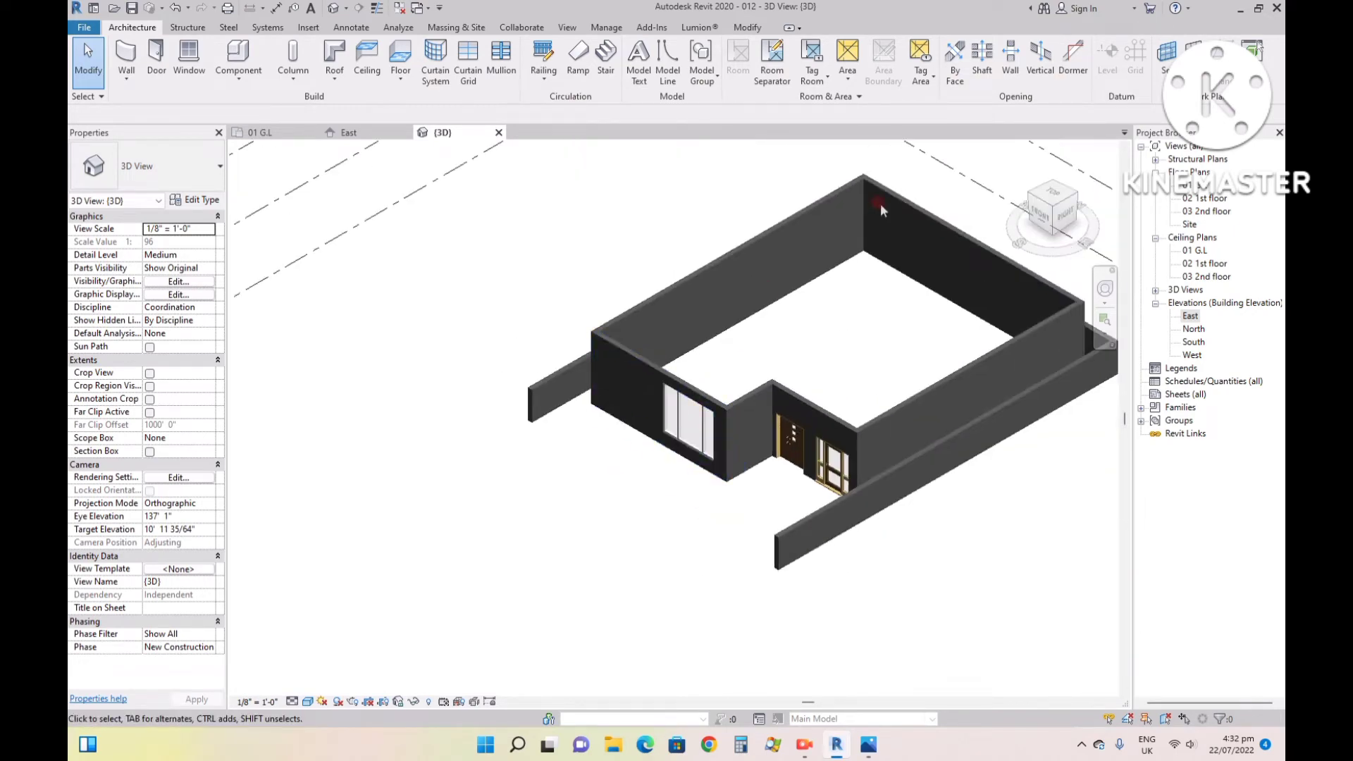
{"action": "scroll", "coordinate": [885, 207], "scroll_direction": "up", "scroll_amount": 4}
{"action": "scroll", "coordinate": [598, 241], "scroll_direction": "down", "scroll_amount": 3}
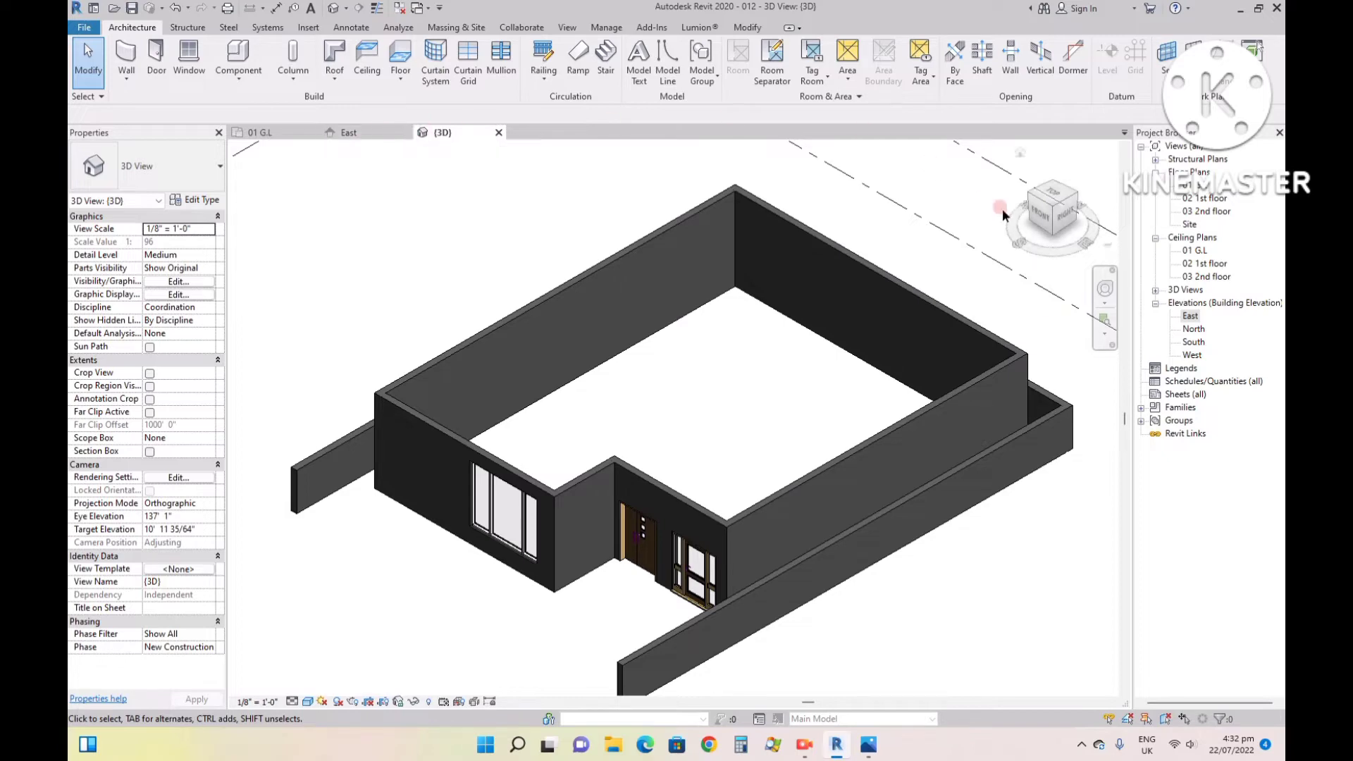
- In the 02 1st floor plan, start a Generic - 12" floor and sketch a rectangular boundary around the house walls' outer faces, including the entrance recess
{"action": "double_click", "coordinate": [1205, 199]}
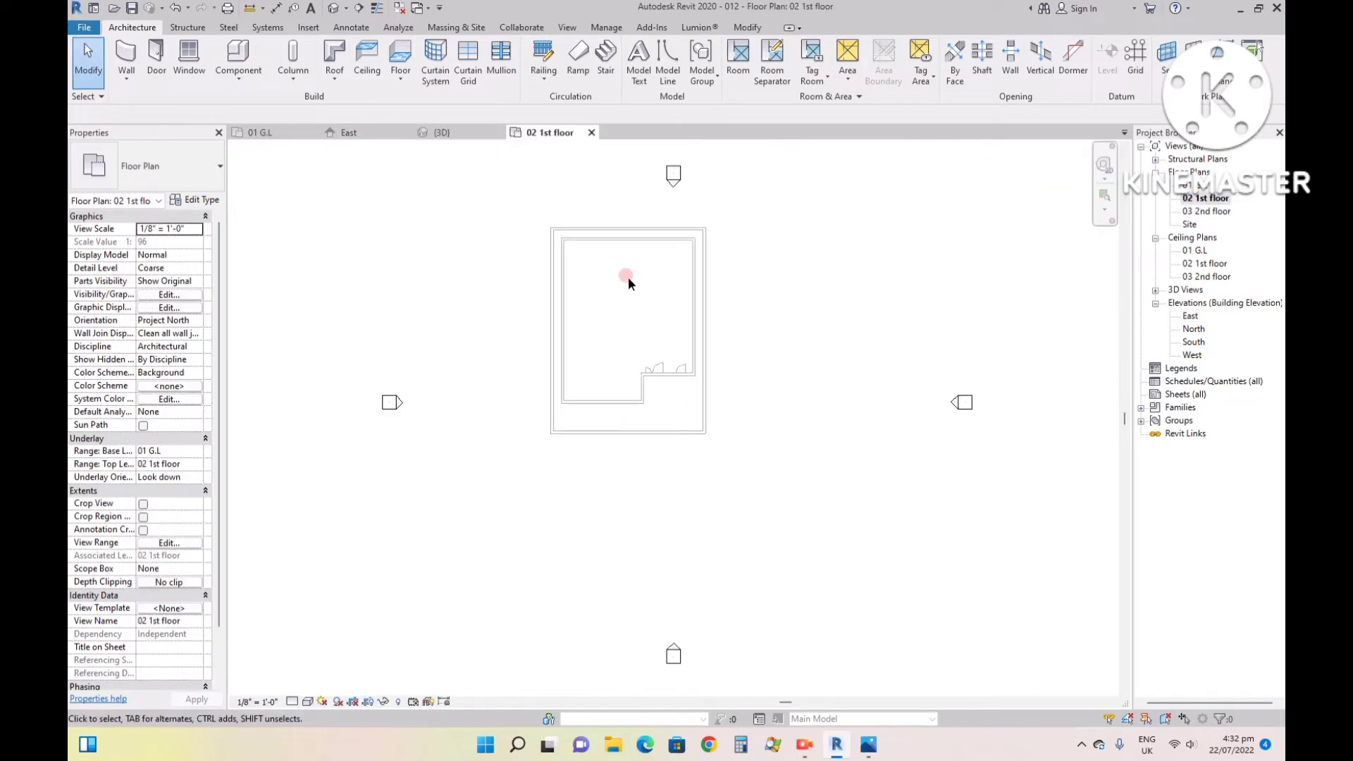
{"action": "scroll", "coordinate": [624, 261], "scroll_direction": "up", "scroll_amount": 4}
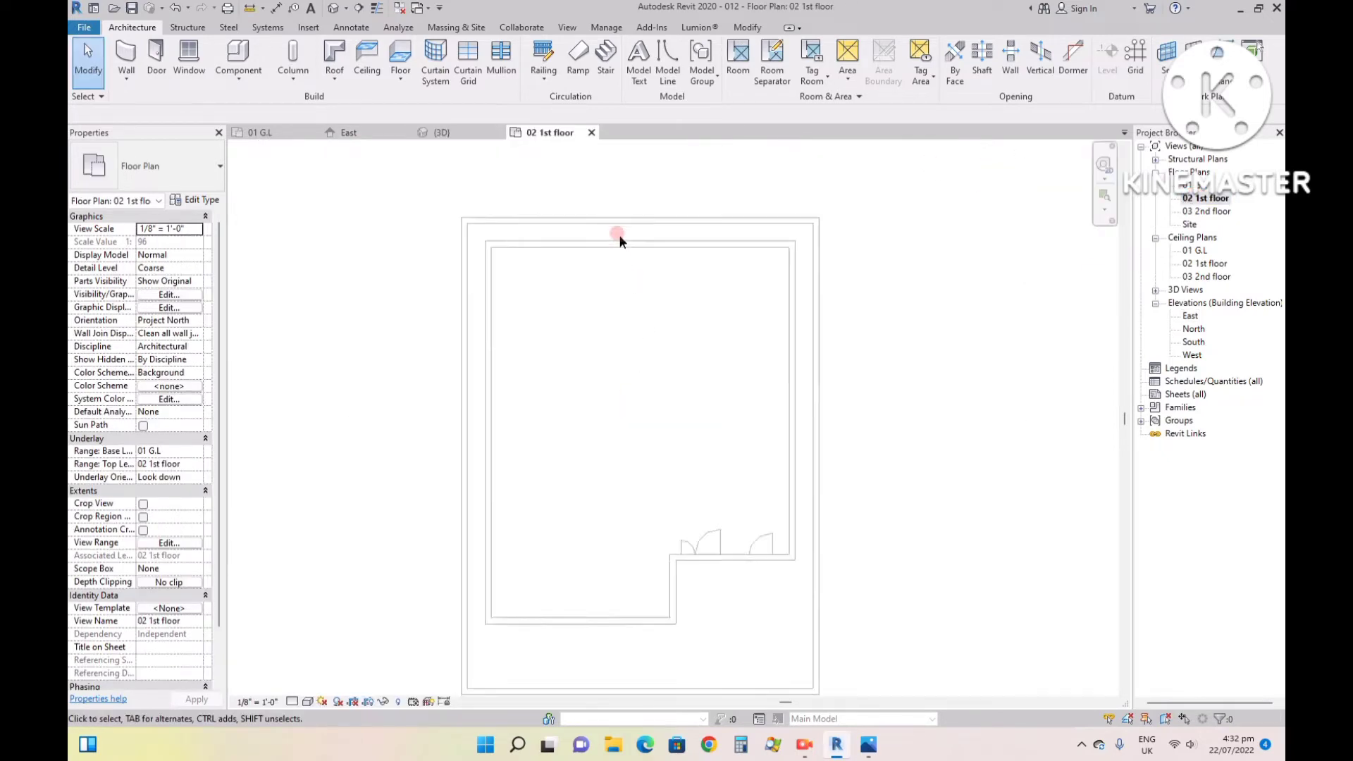
{"action": "left_click", "coordinate": [396, 50]}
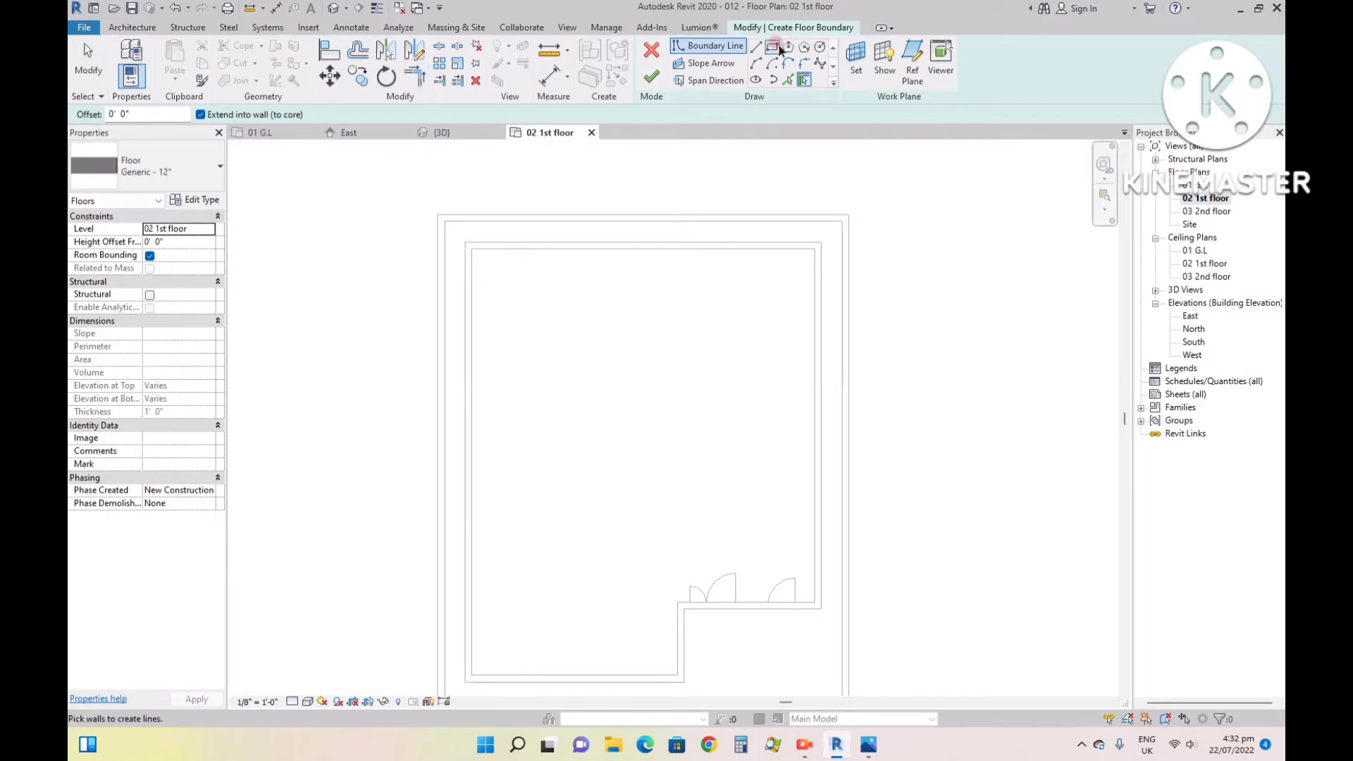
{"action": "left_click", "coordinate": [772, 47]}
{"action": "scroll", "coordinate": [455, 231], "scroll_direction": "down", "scroll_amount": 3}
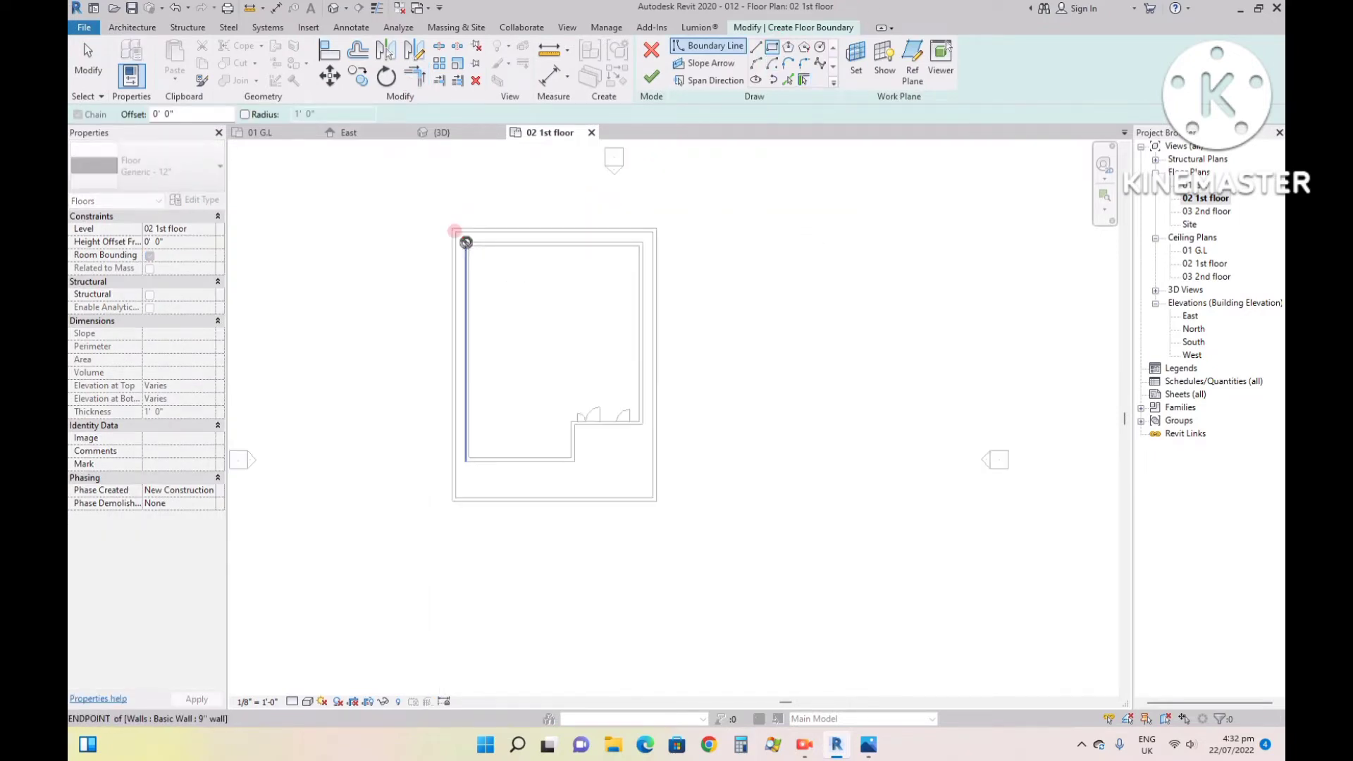
{"action": "left_click", "coordinate": [466, 241]}
{"action": "scroll", "coordinate": [620, 483], "scroll_direction": "up", "scroll_amount": 4}
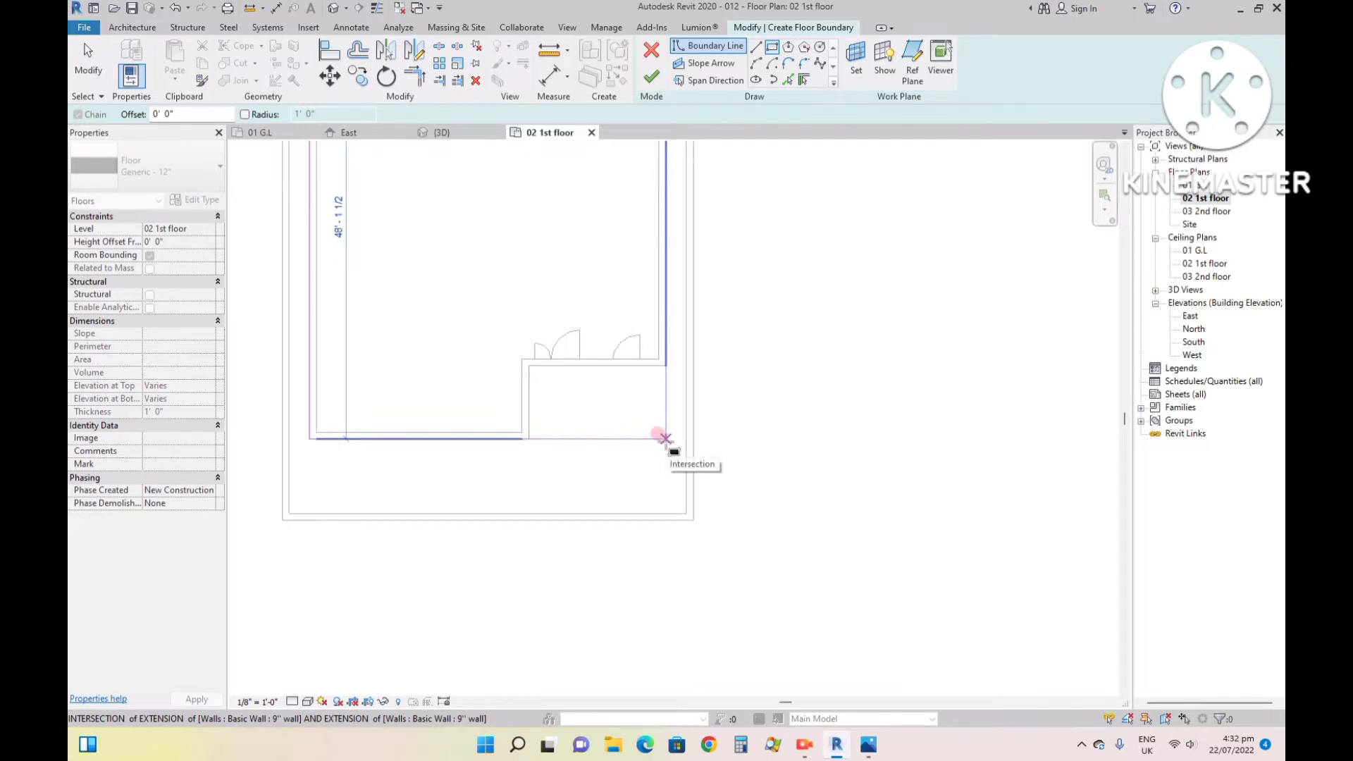
{"action": "left_click", "coordinate": [665, 439]}
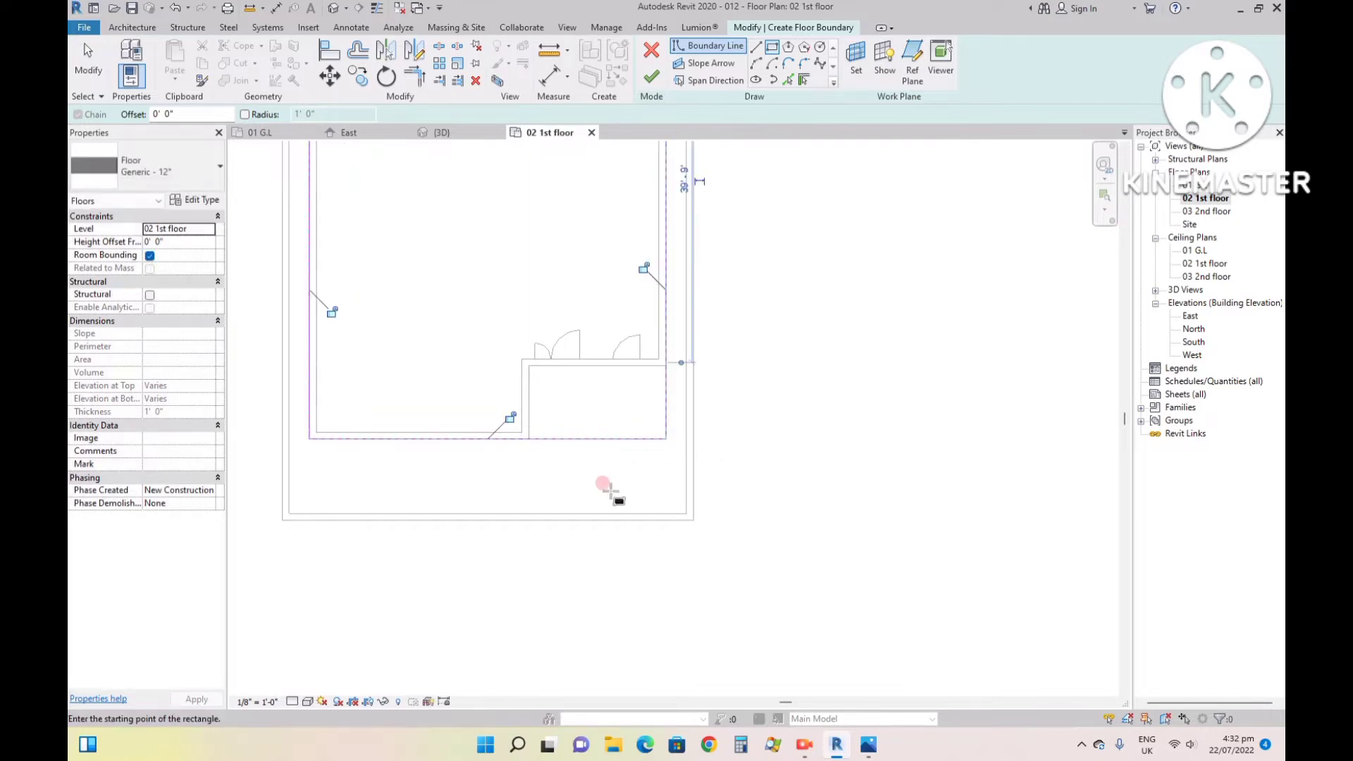
{"action": "key", "text": "Escape"}
- Check how the first-floor slab projects at the front in the reference image 99.jpg, and return to Revit
{"action": "scroll", "coordinate": [610, 490], "scroll_direction": "up", "scroll_amount": 1}
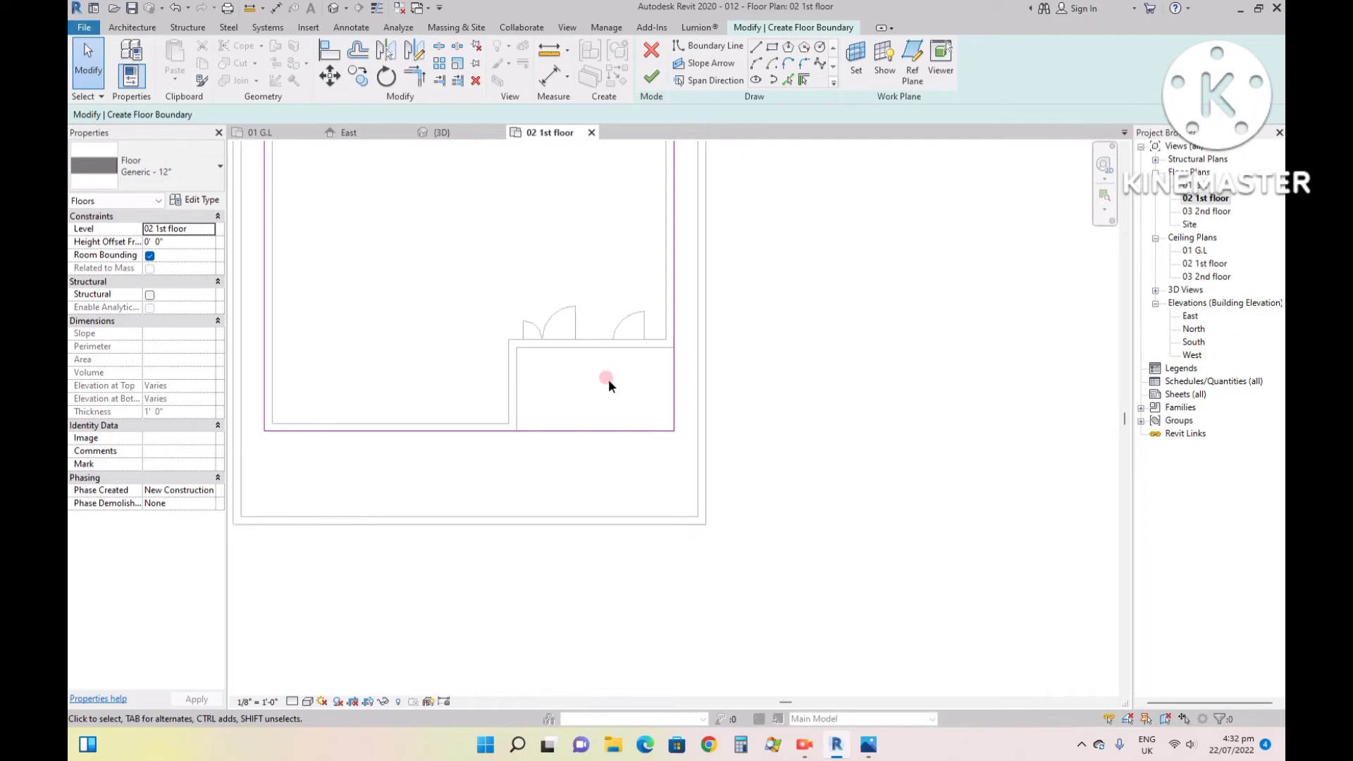
{"action": "scroll", "coordinate": [519, 386], "scroll_direction": "down", "scroll_amount": 3}
{"action": "left_click", "coordinate": [867, 746]}
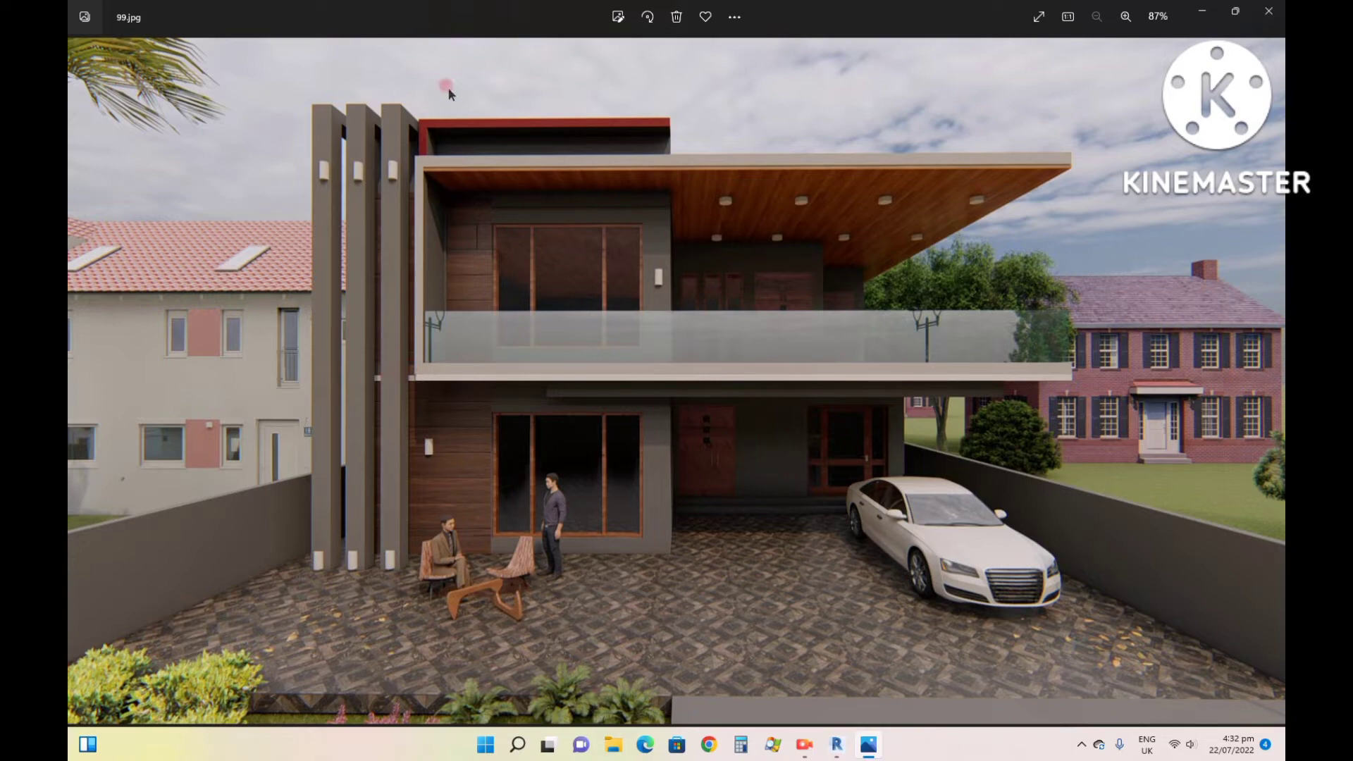
{"action": "left_click", "coordinate": [834, 742]}
- Move the floor boundary's front line outward to 3' 0" from the projecting front wall's centerline
{"action": "scroll", "coordinate": [590, 416], "scroll_direction": "up", "scroll_amount": 2}
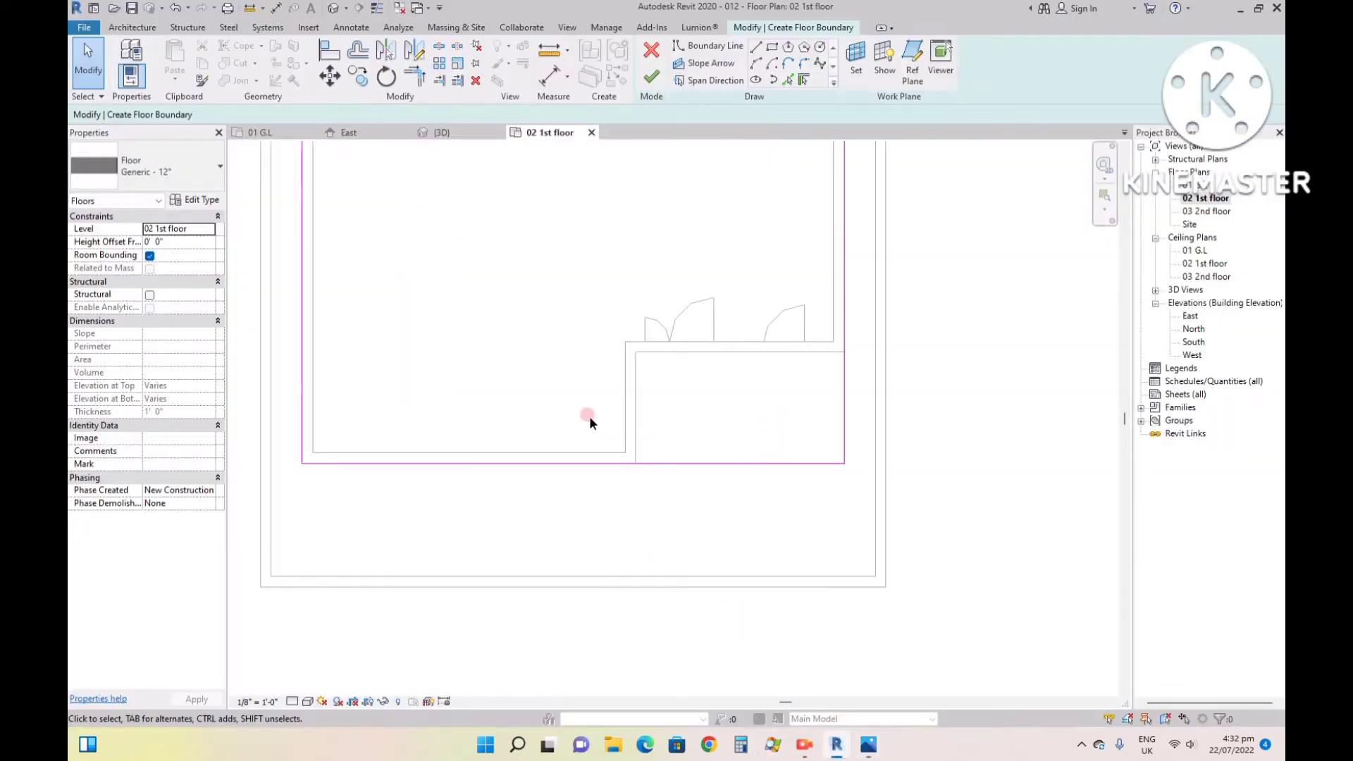
{"action": "left_click", "coordinate": [663, 471]}
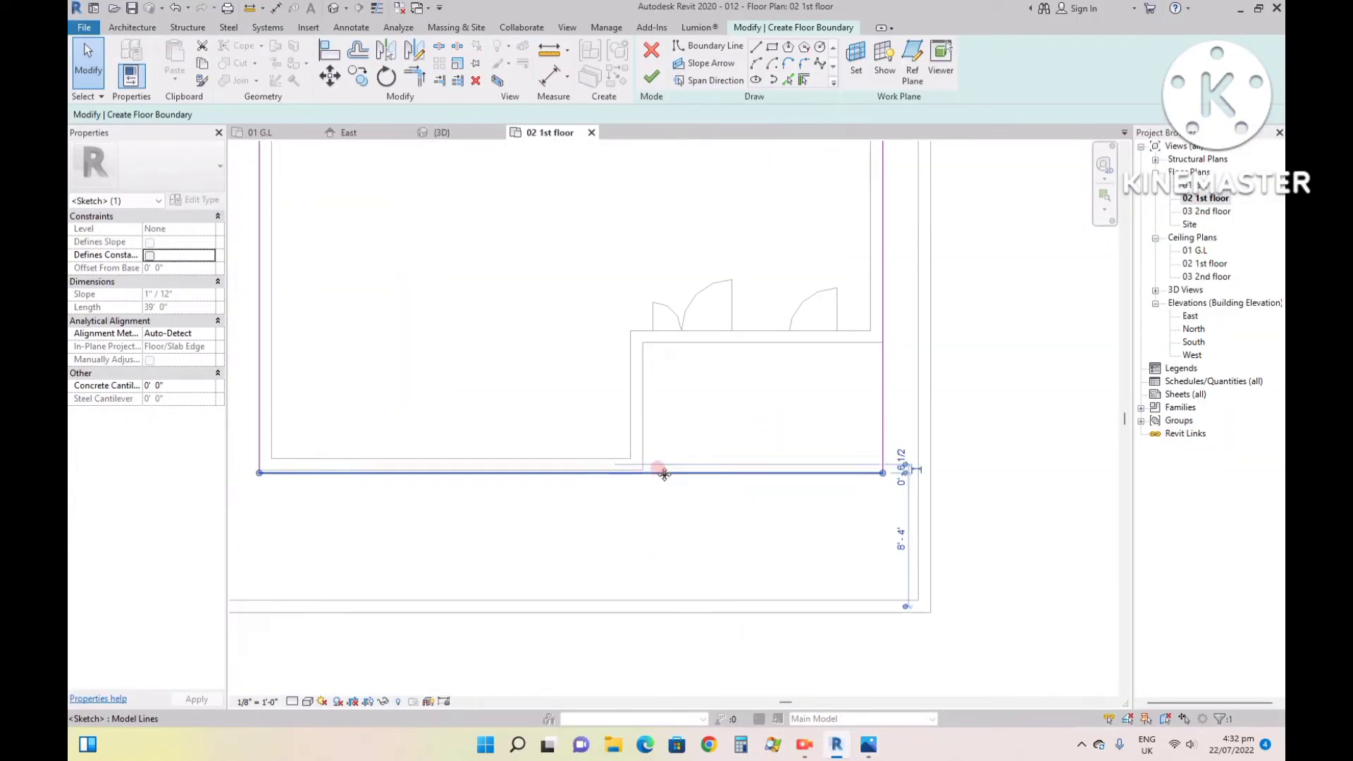
{"action": "key", "text": "Down"}
{"action": "key", "text": "Down"}
{"action": "key", "text": "Down"}
{"action": "key", "text": "Down"}
{"action": "key", "text": "Down"}
{"action": "key", "text": "Down"}
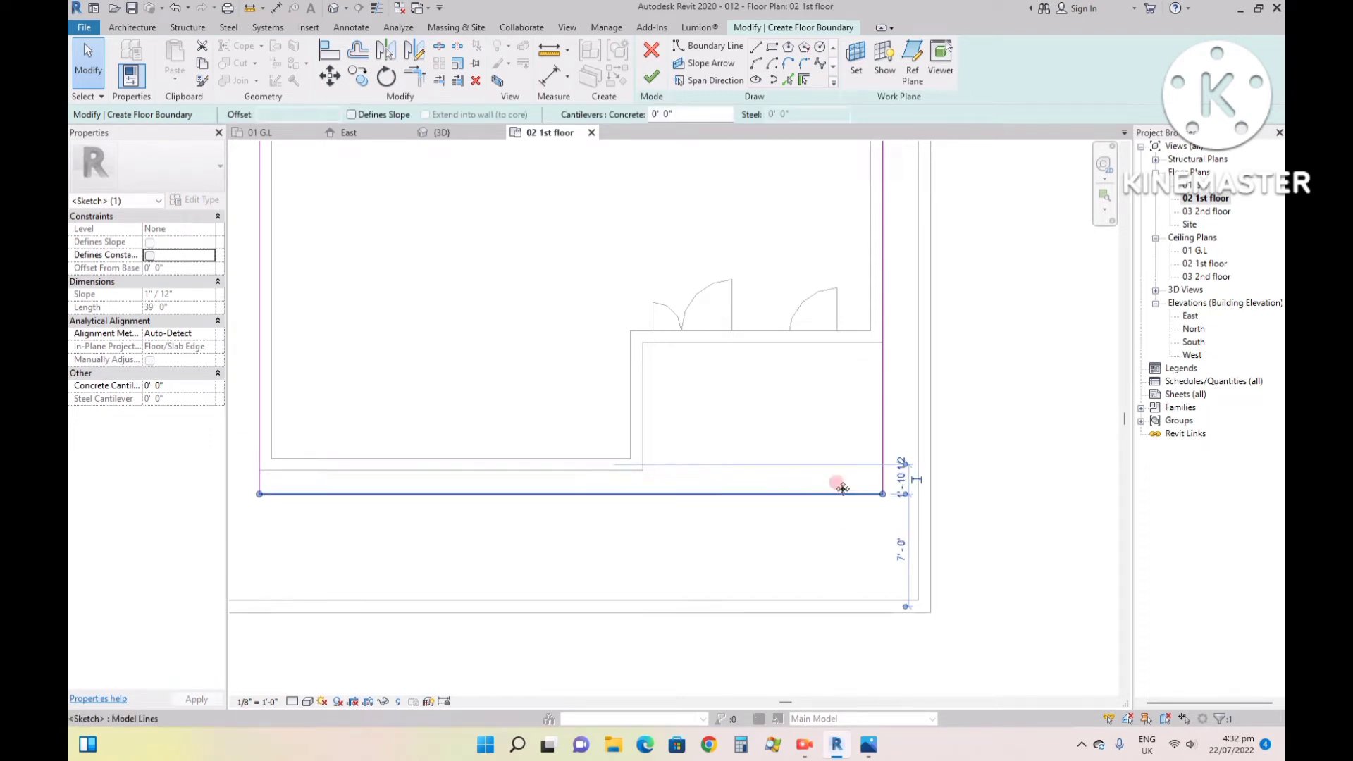
{"action": "left_click", "coordinate": [901, 486]}
{"action": "type", "text": "3"}
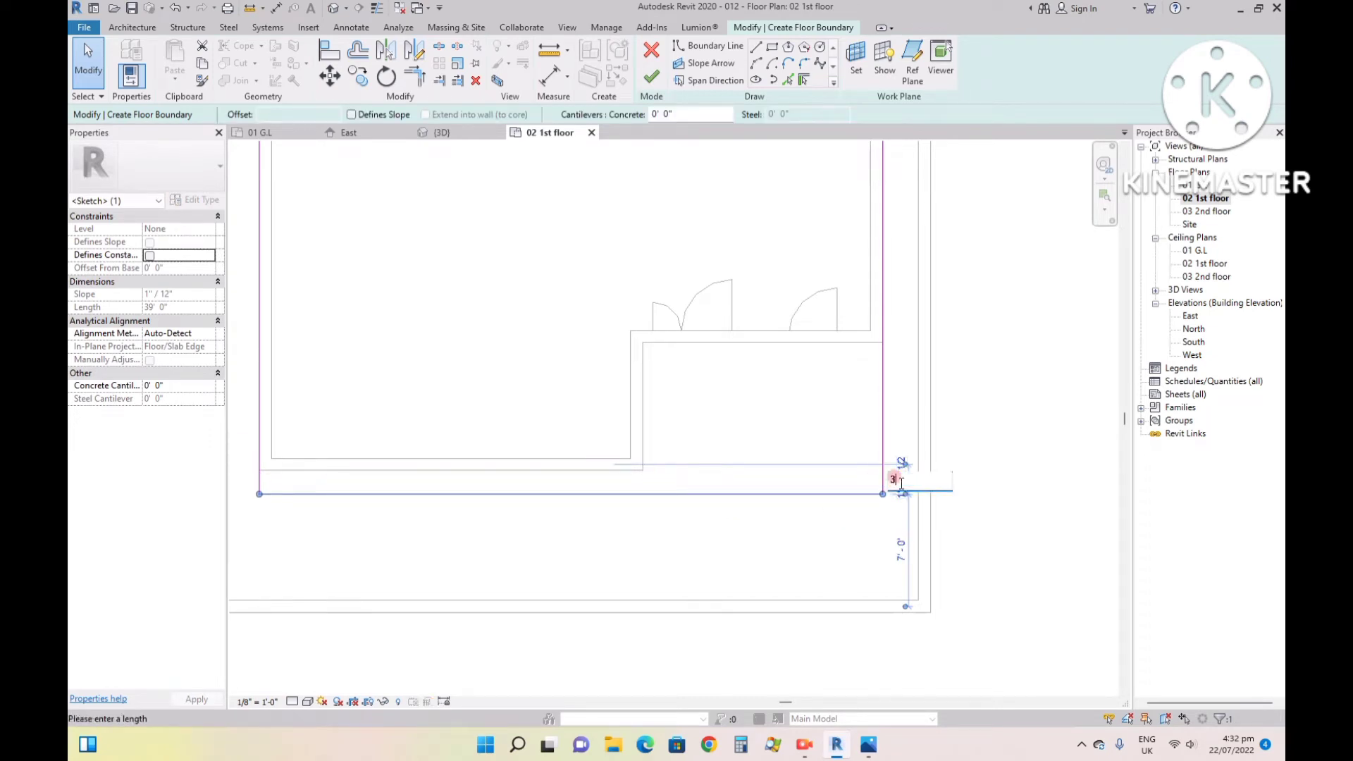
{"action": "key", "text": "Return"}
{"action": "scroll", "coordinate": [852, 502], "scroll_direction": "down", "scroll_amount": 2}
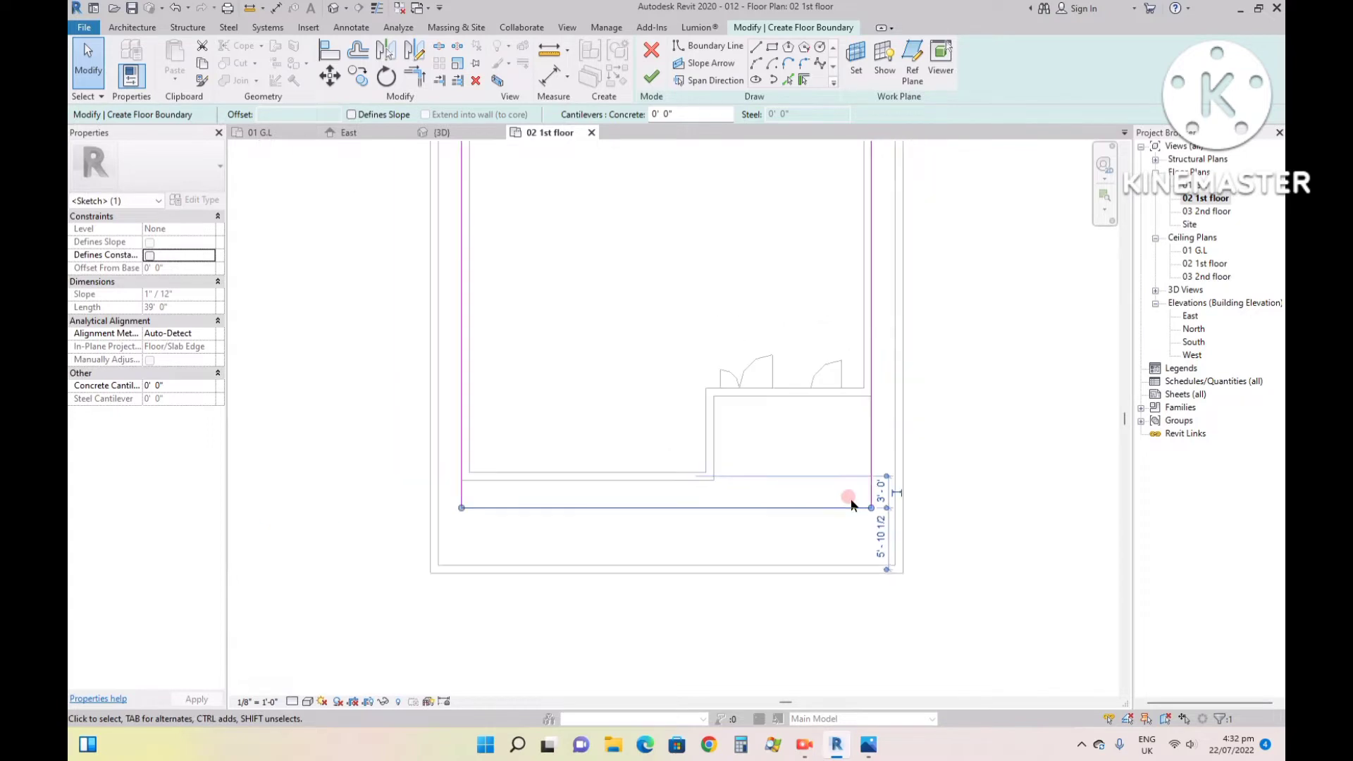
- Sketch two floor boundary lines outlining a front-left corner notch about 4' 11 1/2" wide and 2' 7 1/2" deep, along the front wall's outer face
{"action": "scroll", "coordinate": [497, 483], "scroll_direction": "up", "scroll_amount": 2}
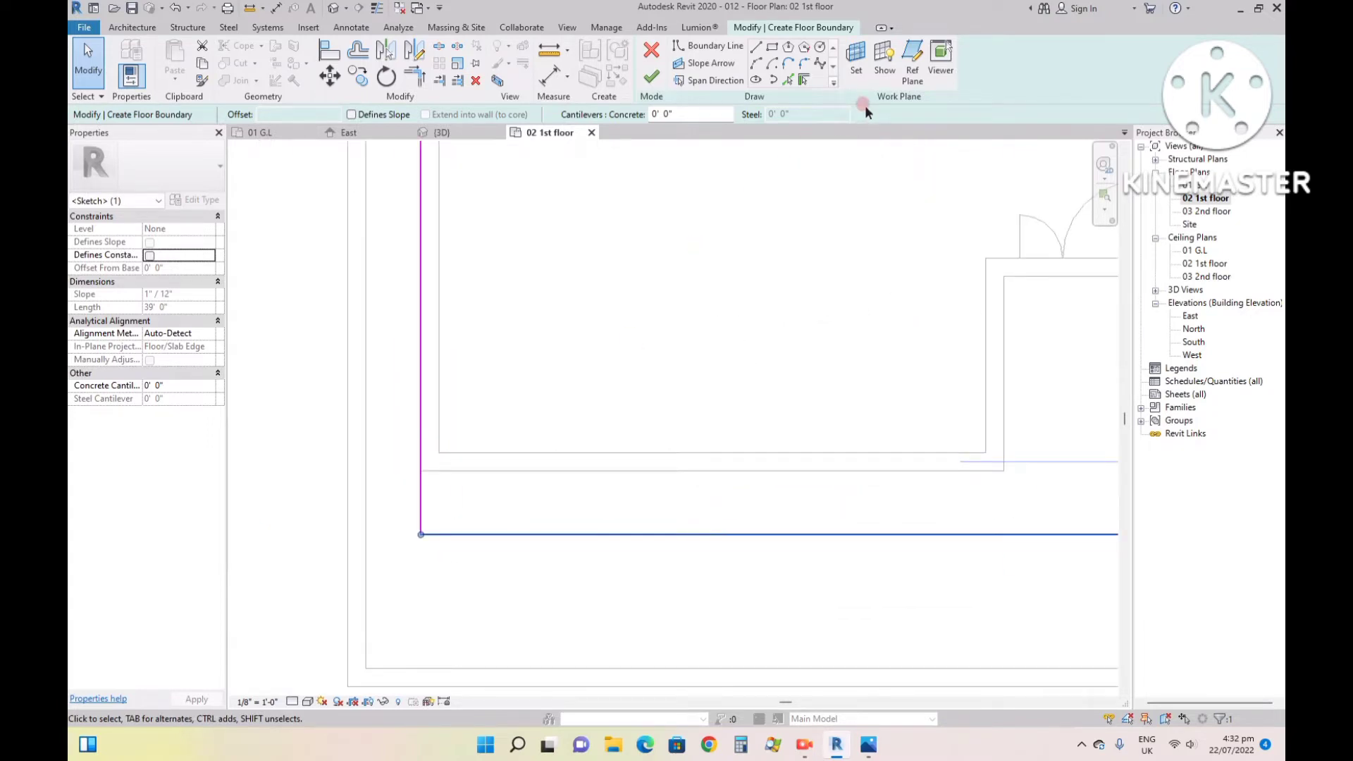
{"action": "left_click", "coordinate": [756, 47]}
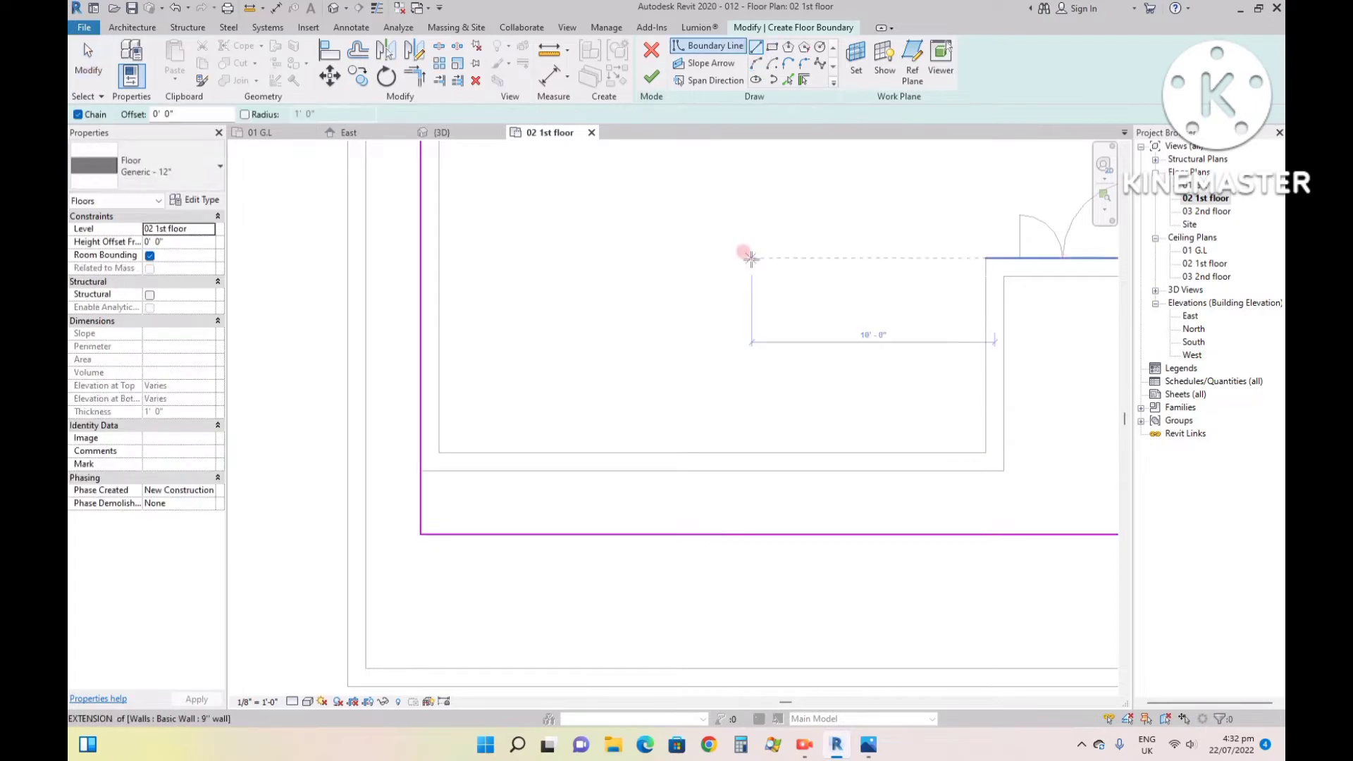
{"action": "left_click", "coordinate": [538, 471]}
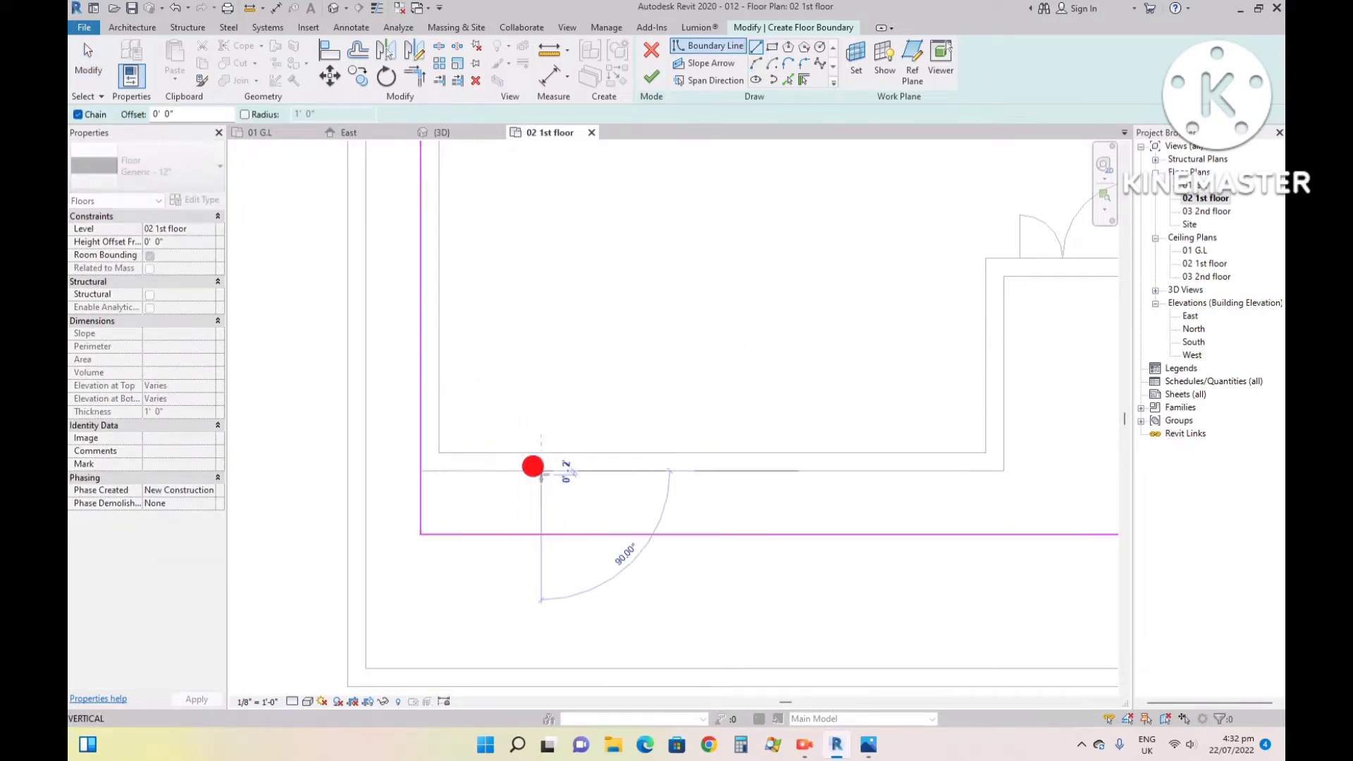
{"action": "left_click", "coordinate": [541, 534]}
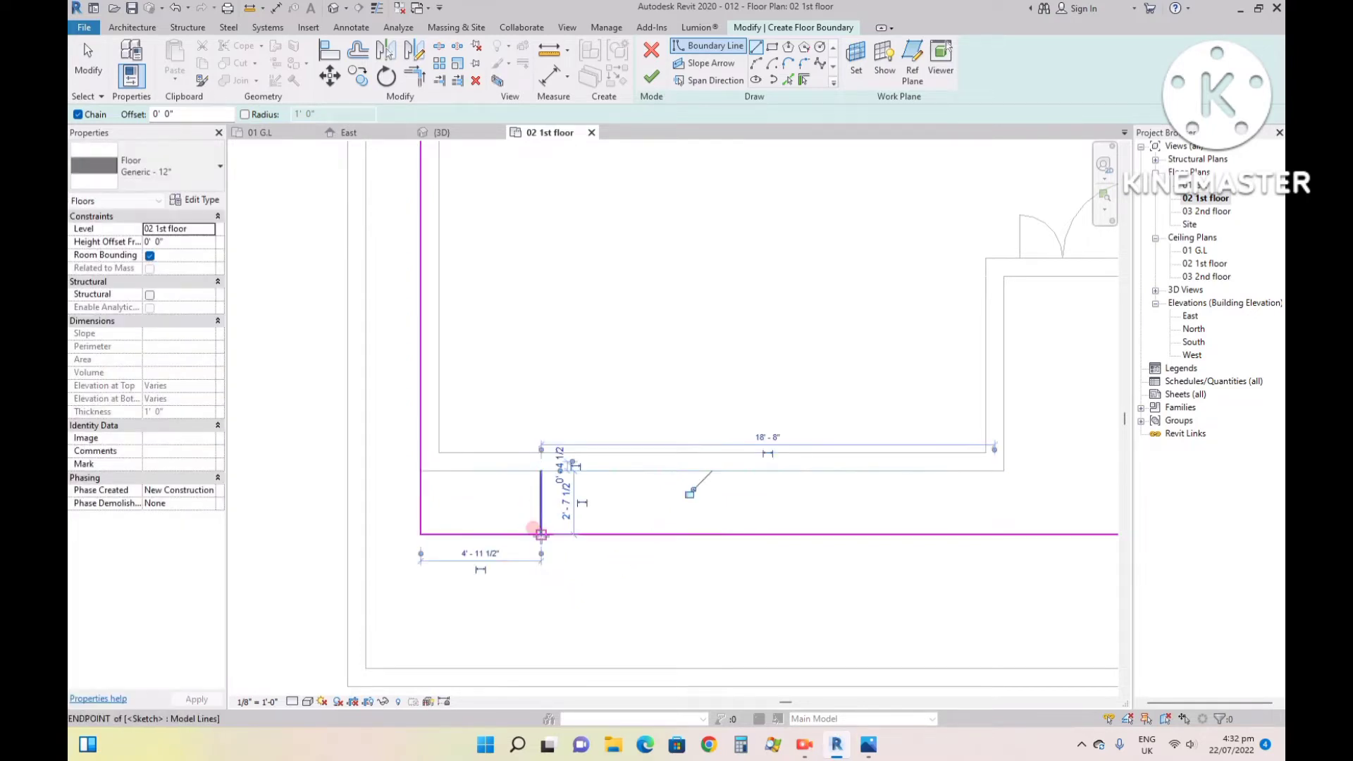
{"action": "key", "text": "Escape"}
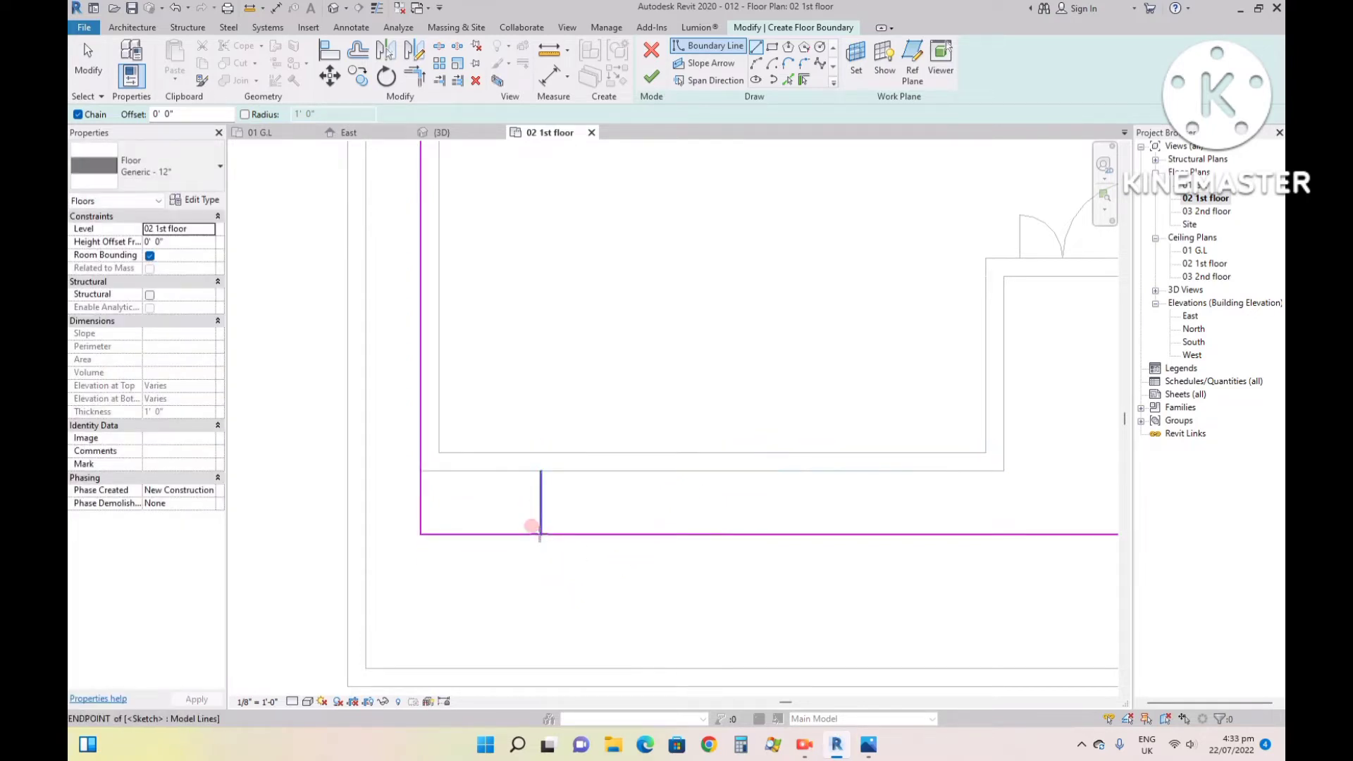
{"action": "left_click", "coordinate": [541, 470]}
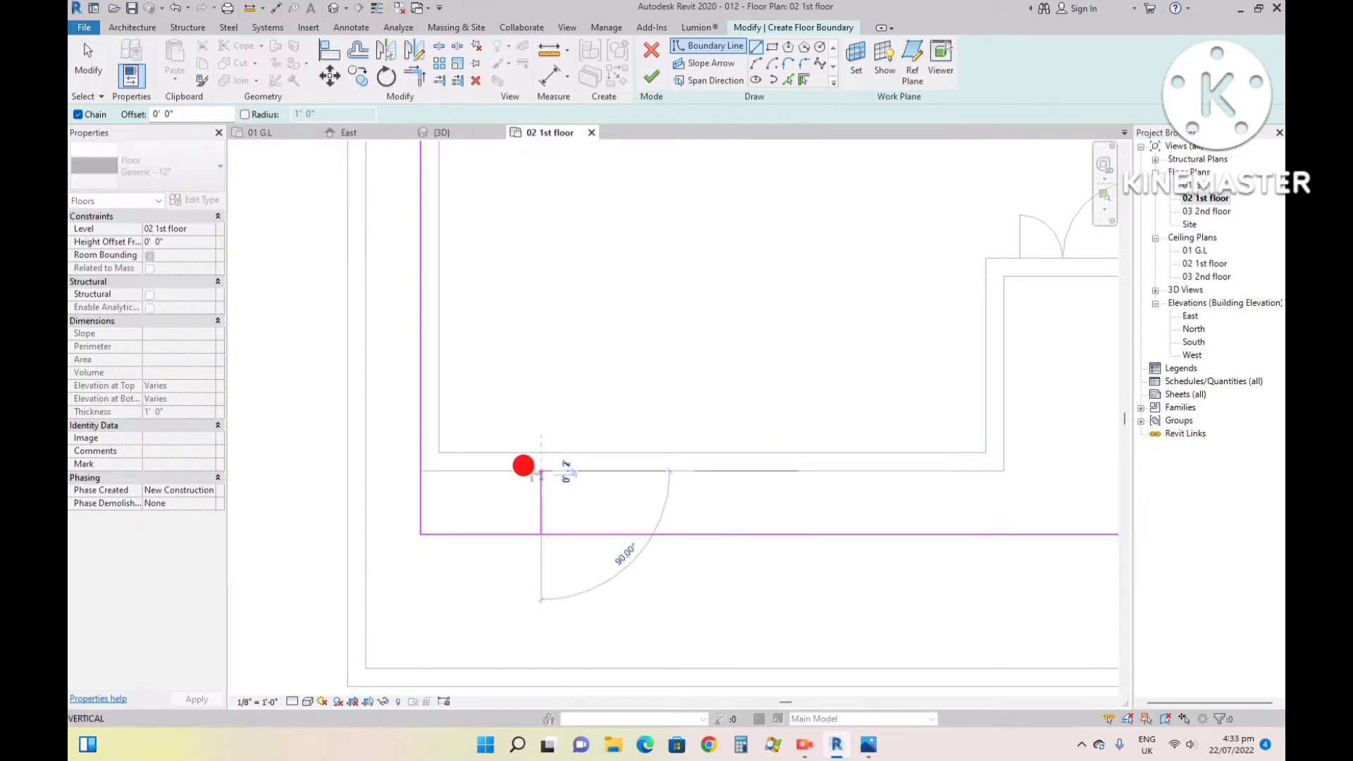
{"action": "left_click", "coordinate": [422, 470]}
{"action": "key", "text": "Escape"}
{"action": "key", "text": "Escape"}
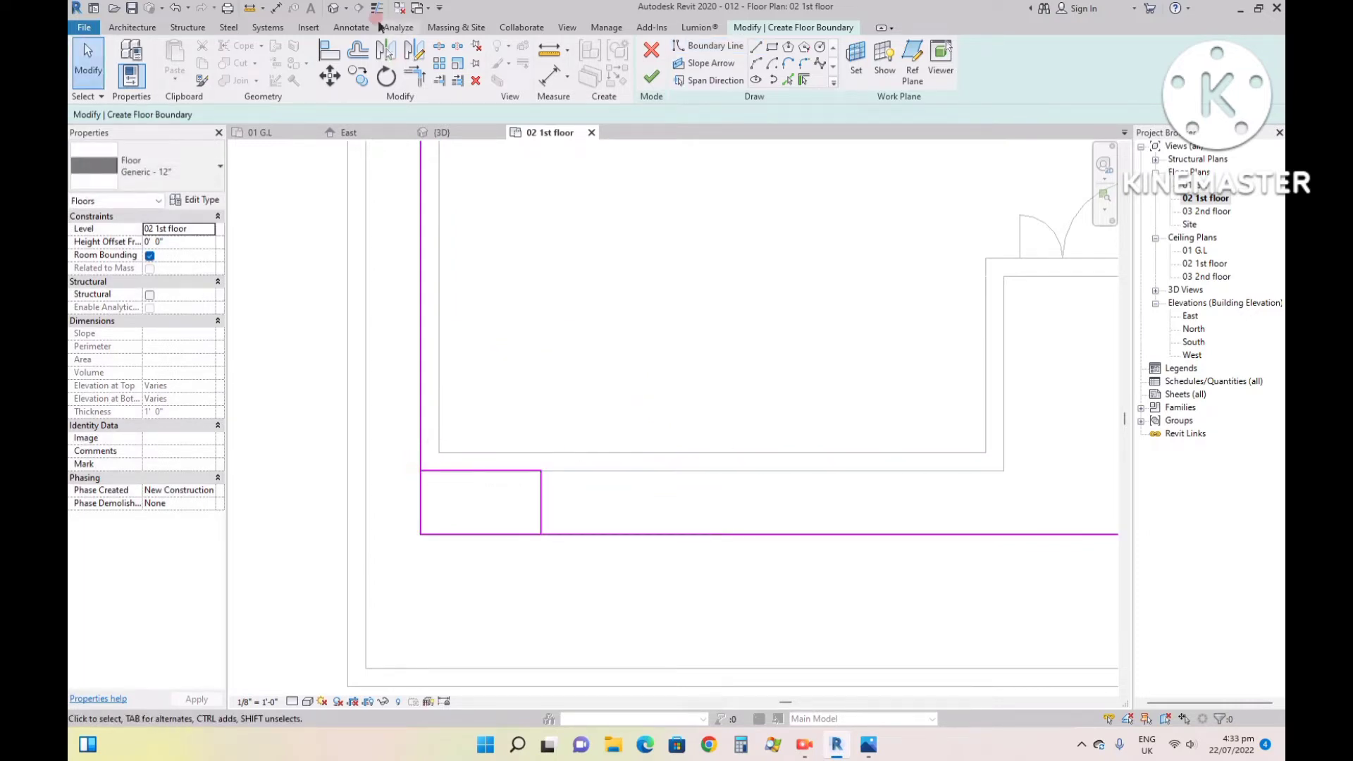
- Trim the floor boundary to the new lines, cutting the front-left notch out of the outline
{"action": "left_click", "coordinate": [415, 74]}
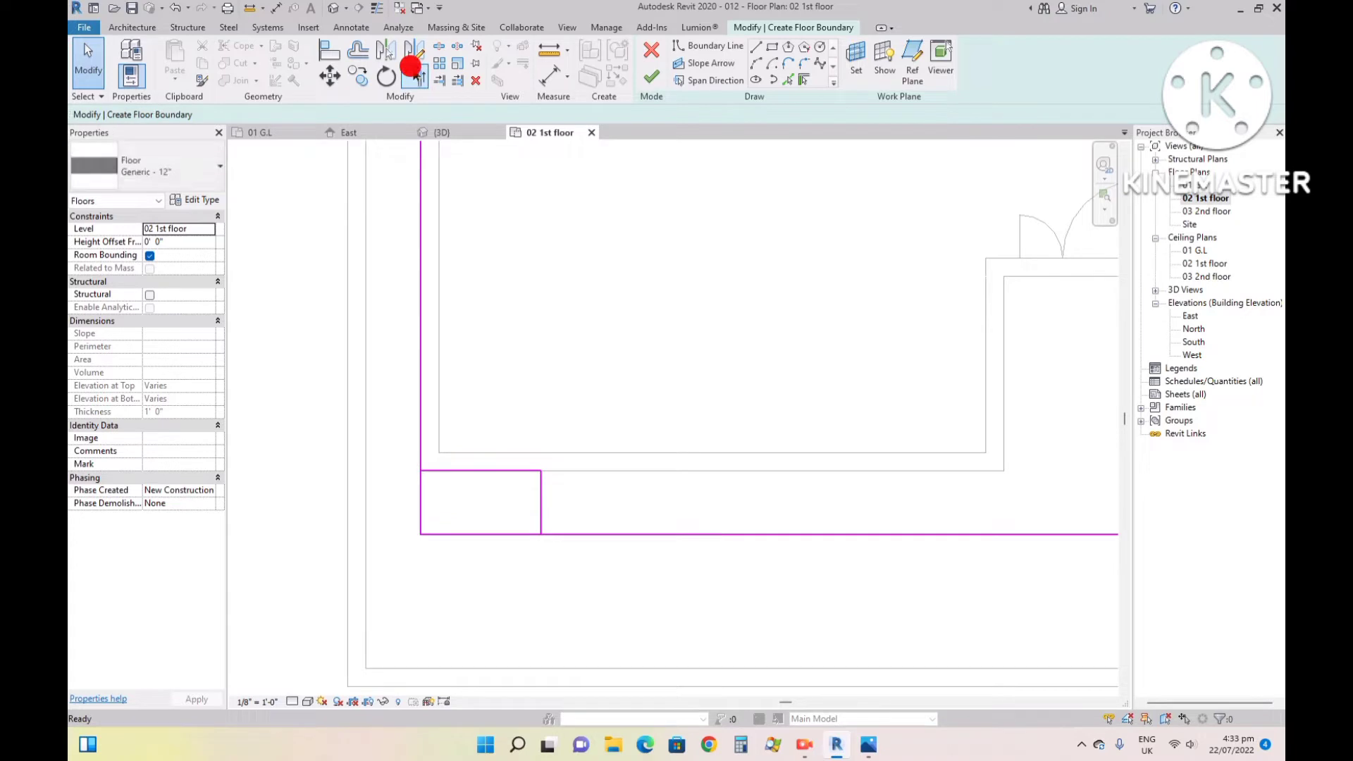
{"action": "left_click", "coordinate": [426, 410]}
{"action": "left_click", "coordinate": [444, 468]}
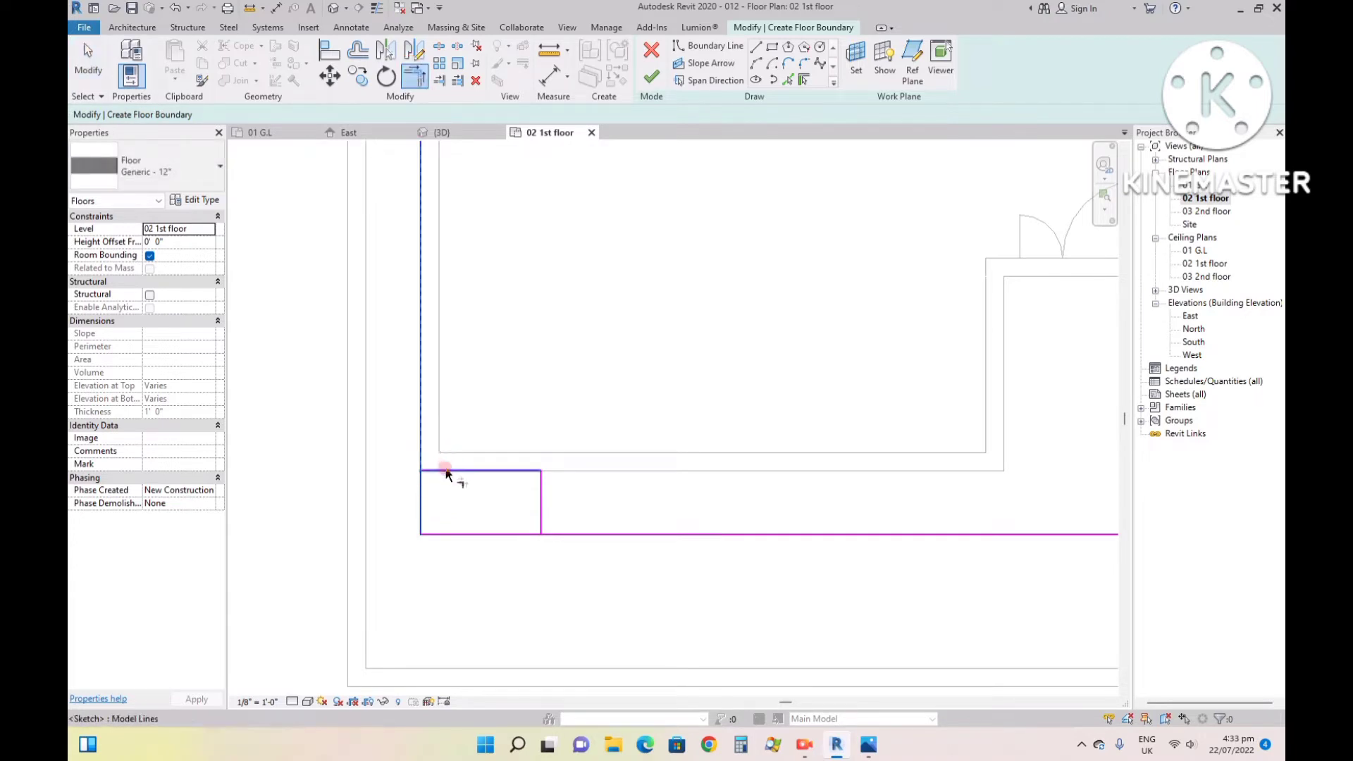
{"action": "left_click", "coordinate": [559, 534]}
{"action": "left_click", "coordinate": [542, 511]}
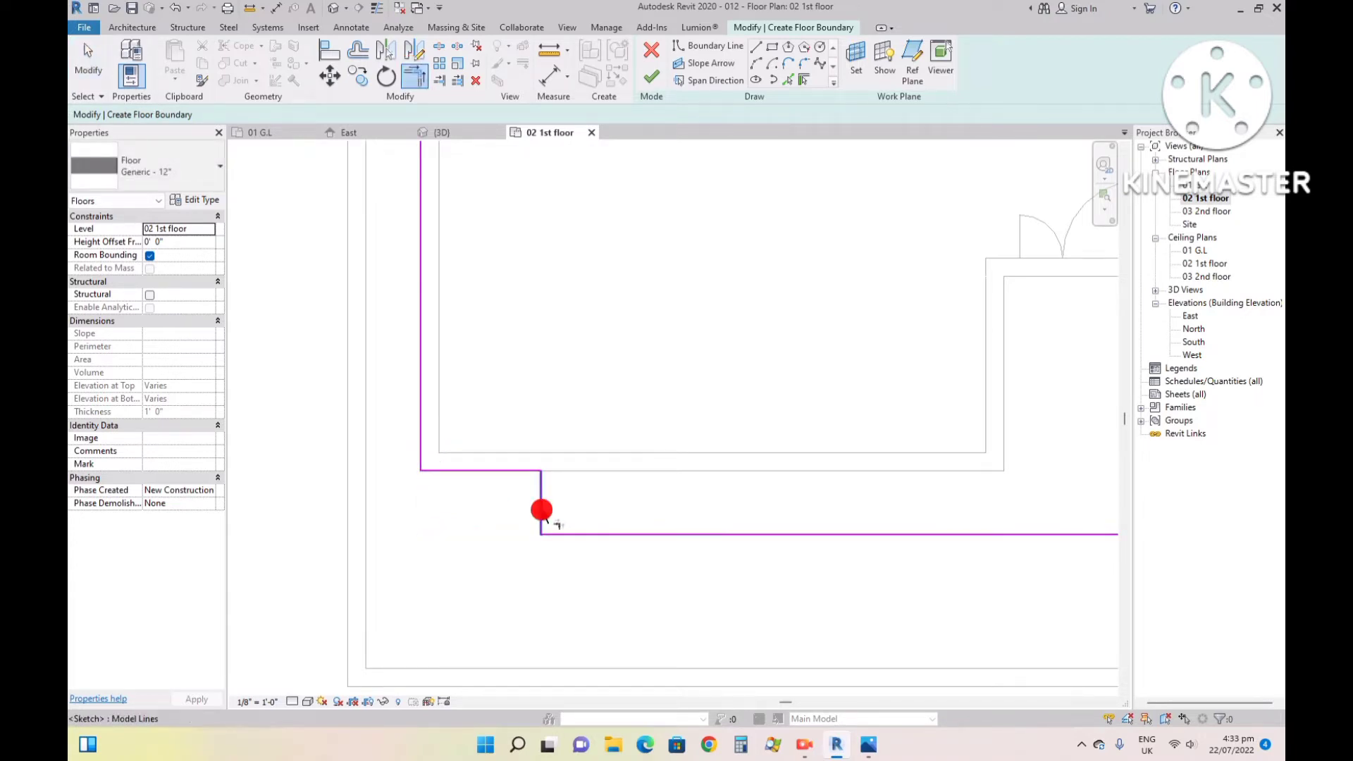
{"action": "key", "text": "Escape"}
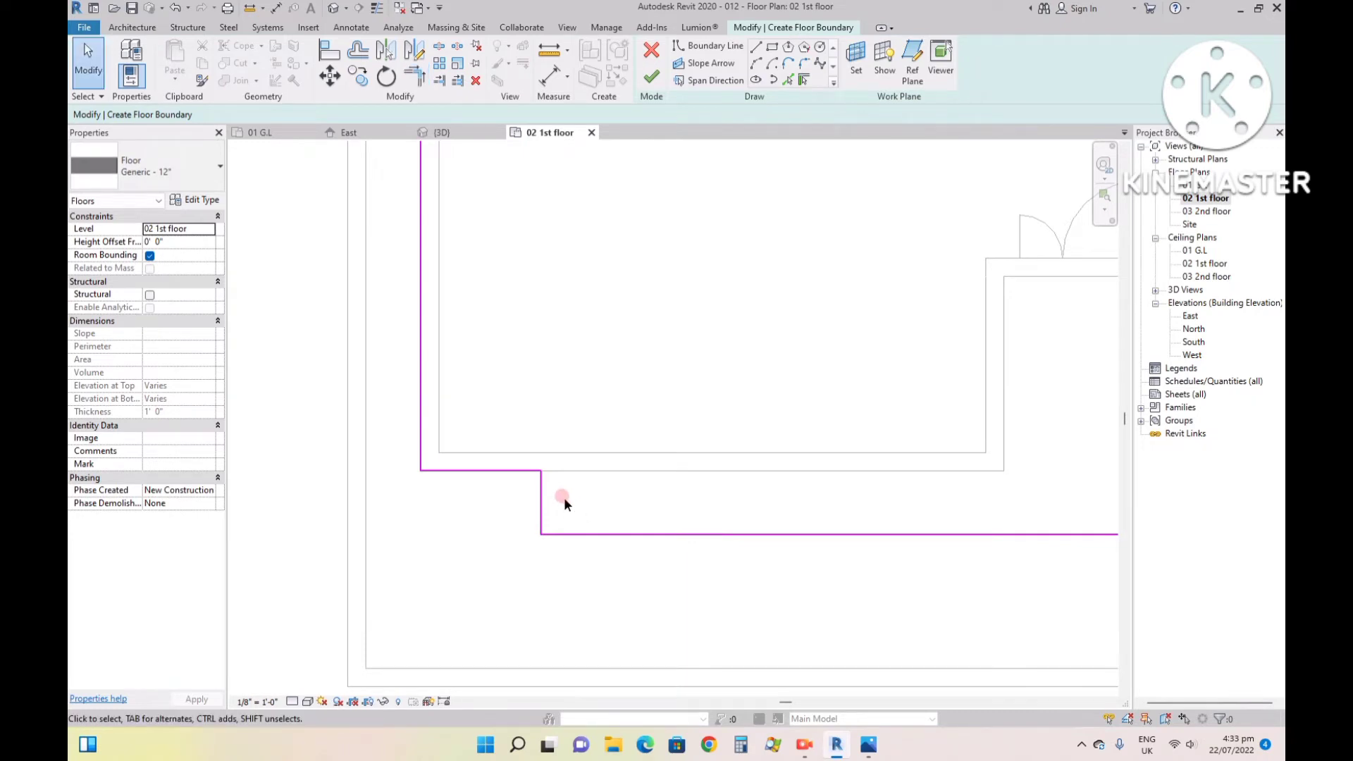
- Finish the floor sketch and attach the walls reaching its level to the floor's underside, accepting the overlapping-walls warning
{"action": "left_click", "coordinate": [651, 75]}
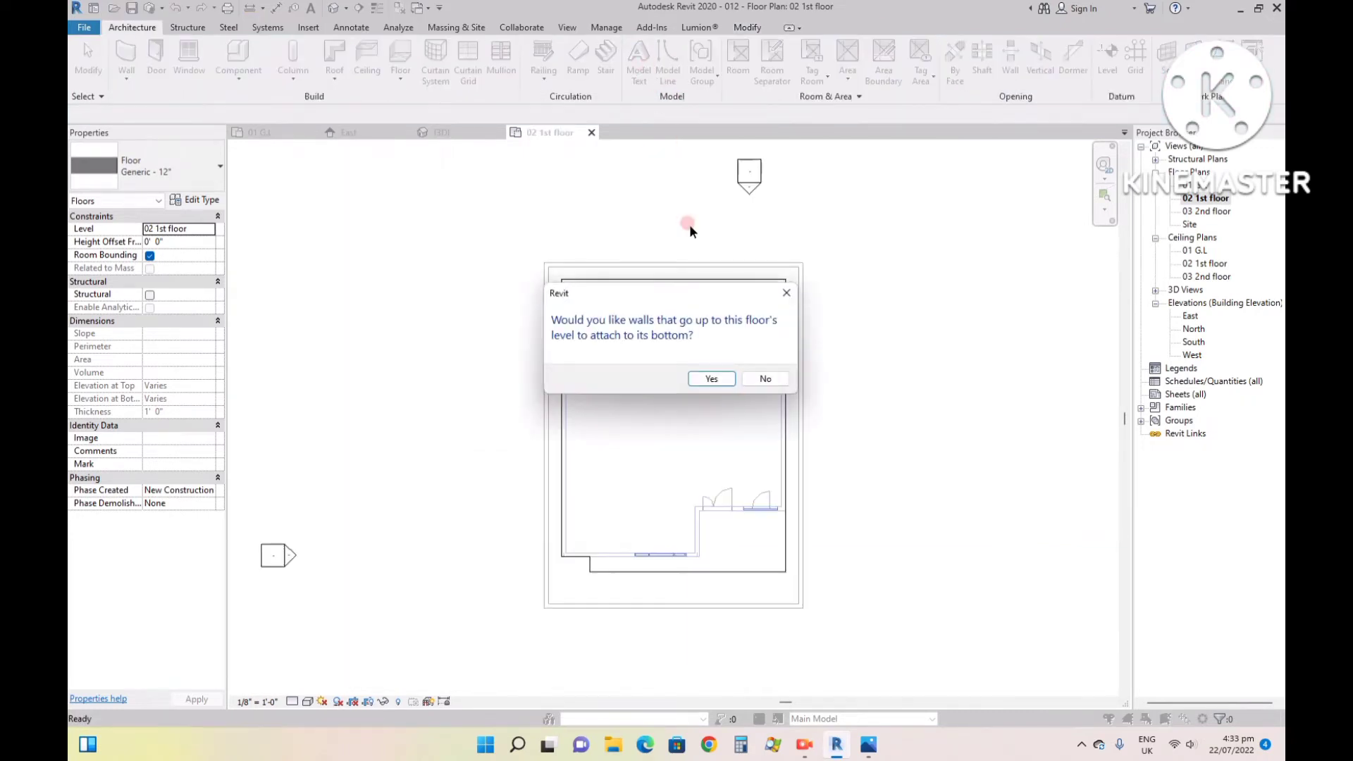
{"action": "left_click", "coordinate": [713, 380]}
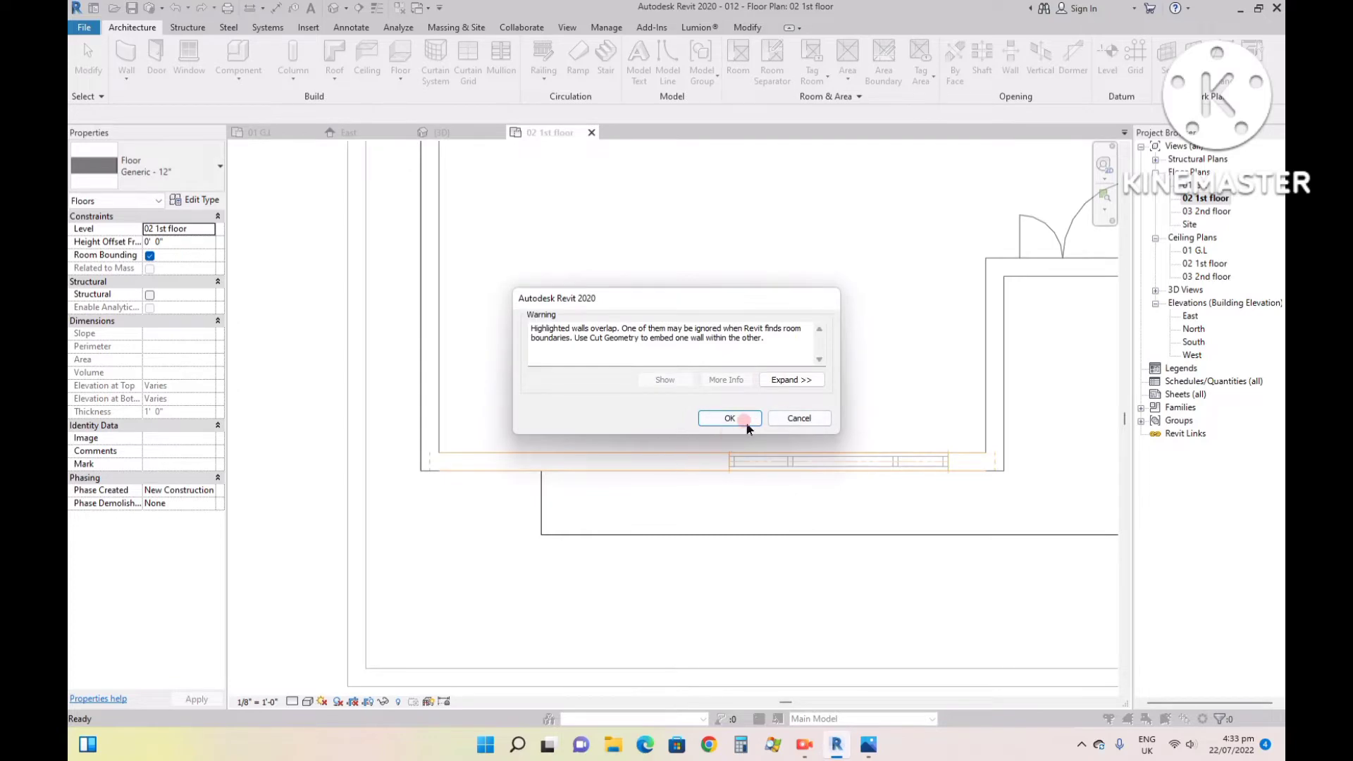
{"action": "left_click", "coordinate": [731, 419]}
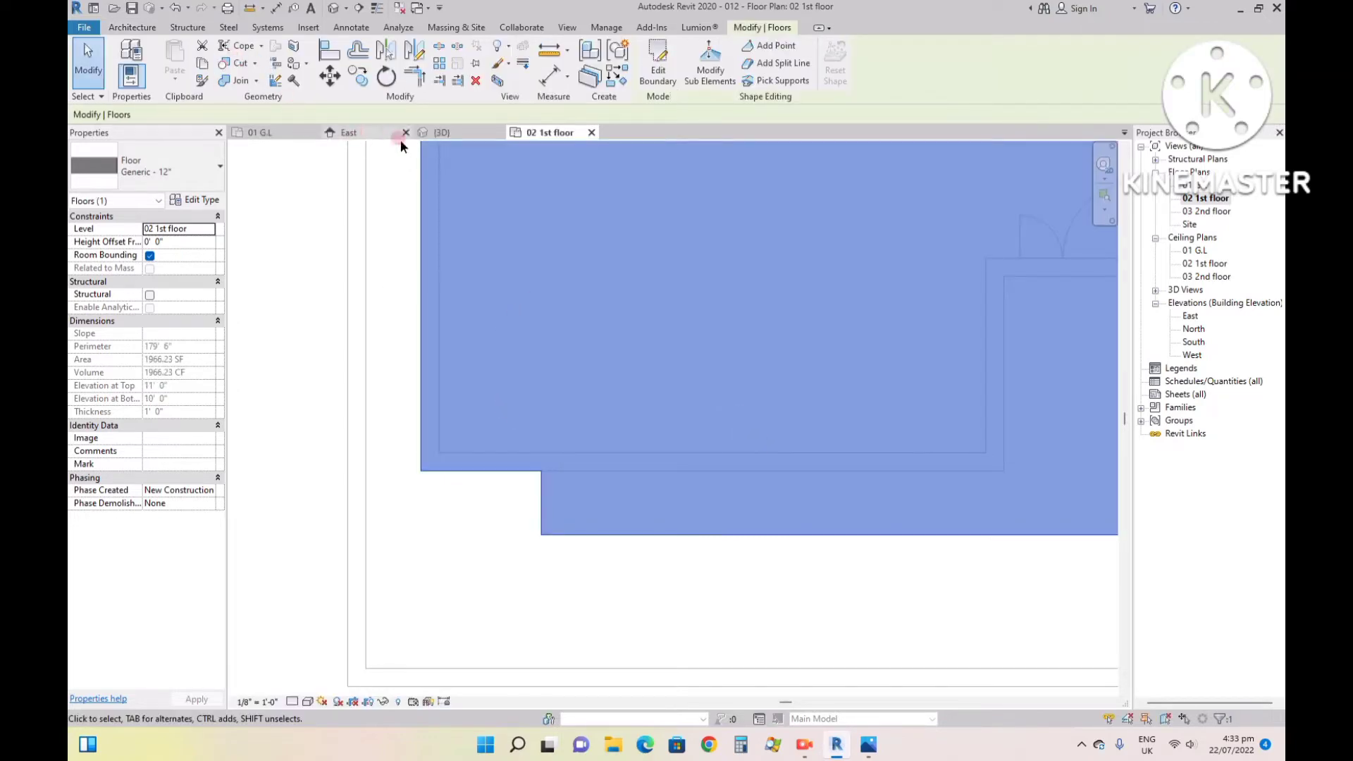
- In the 3D view, face the house front, select the first-floor slab and duplicate its type as 6" slab
{"action": "left_click", "coordinate": [442, 133]}
{"action": "left_click", "coordinate": [501, 610]}
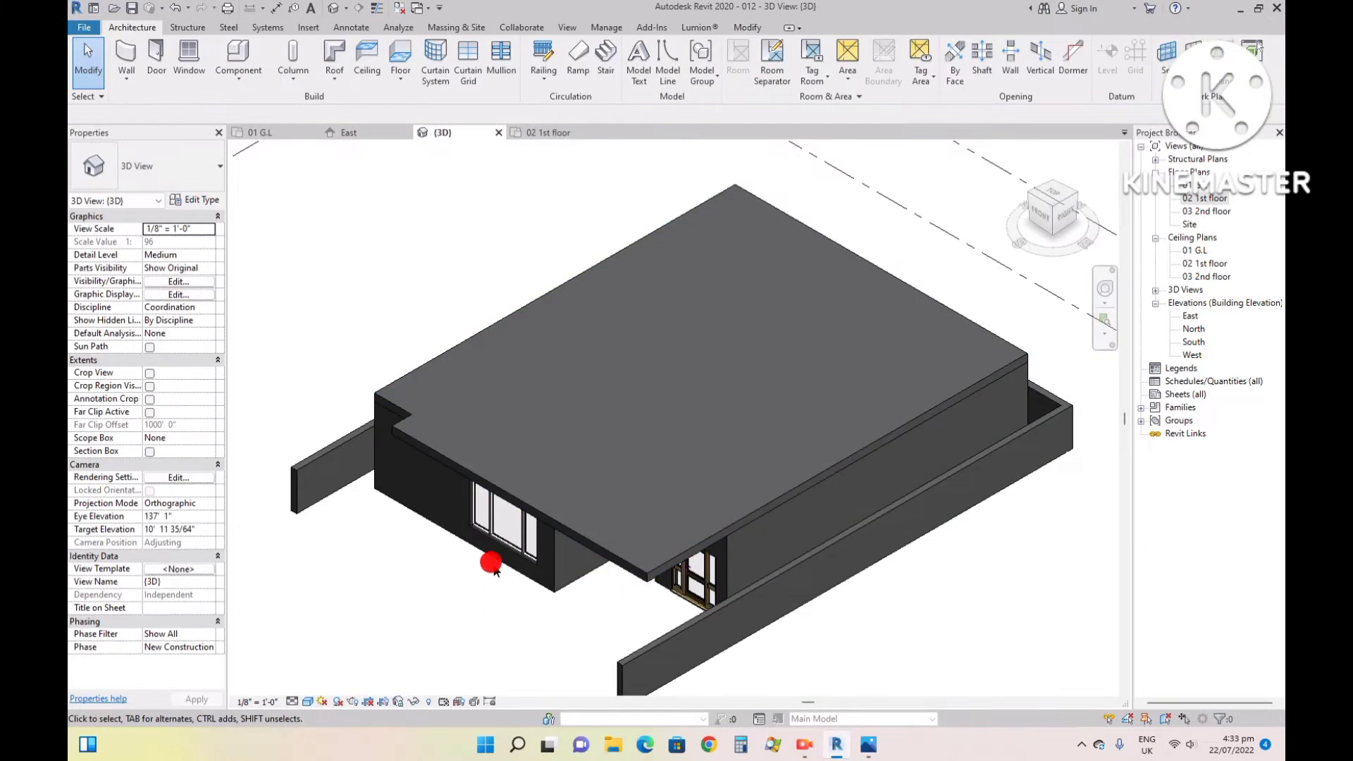
{"action": "scroll", "coordinate": [492, 547], "scroll_direction": "up", "scroll_amount": 5}
{"action": "left_click", "coordinate": [1042, 212]}
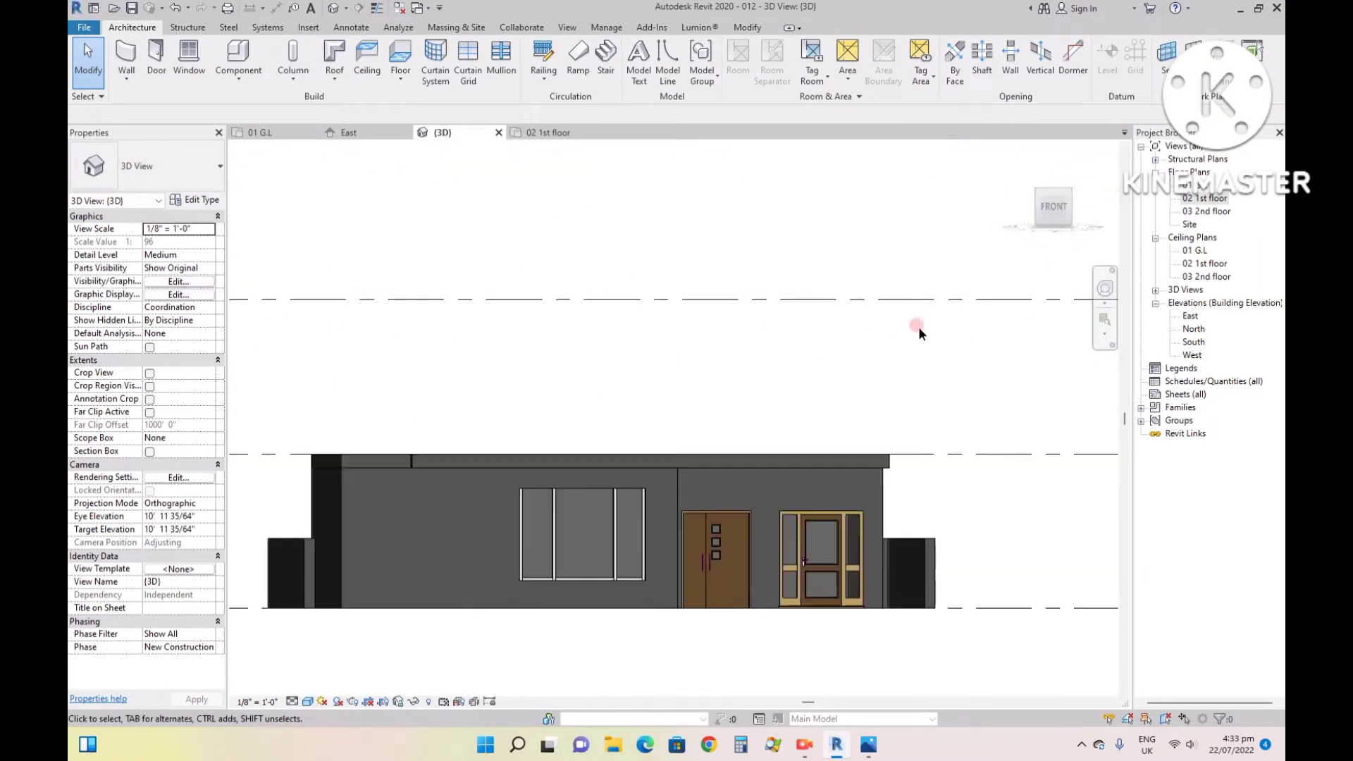
{"action": "left_click", "coordinate": [763, 464]}
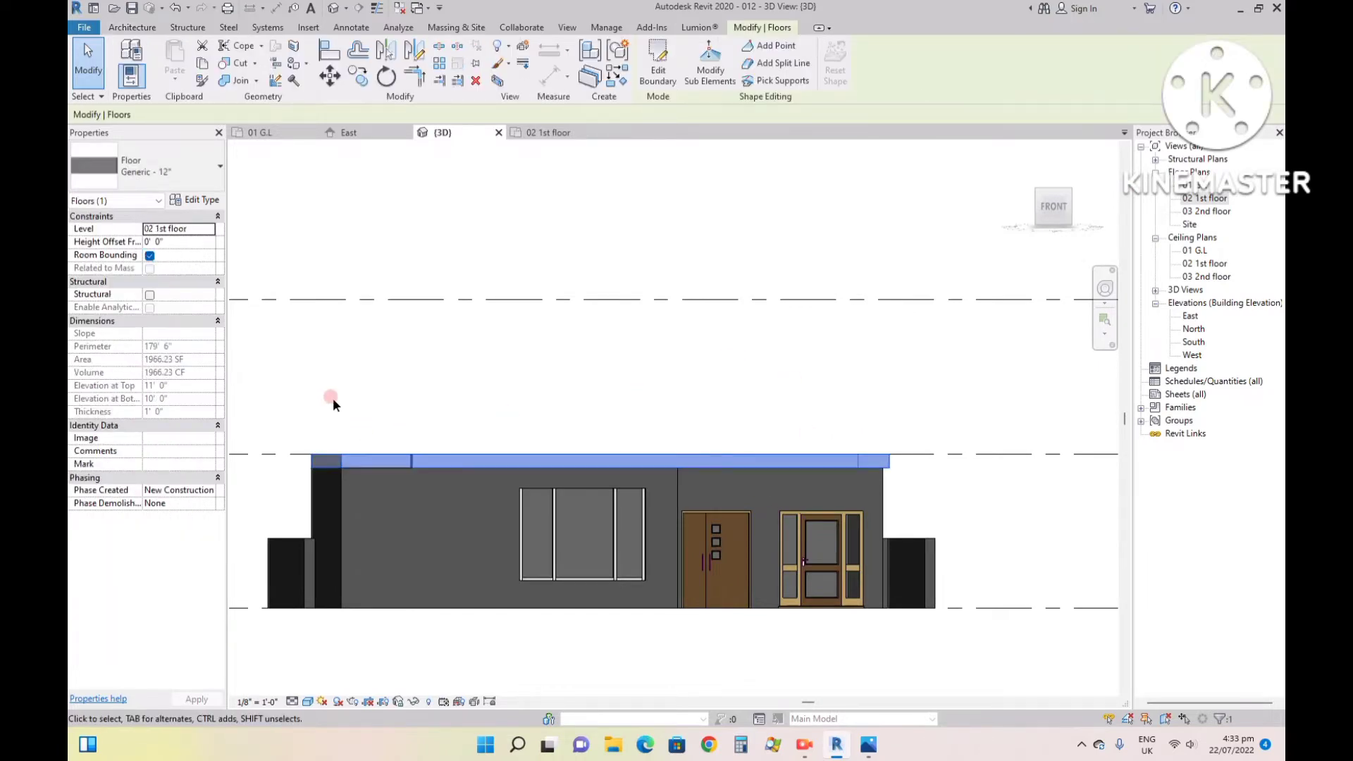
{"action": "left_click", "coordinate": [175, 175]}
{"action": "left_click", "coordinate": [194, 203]}
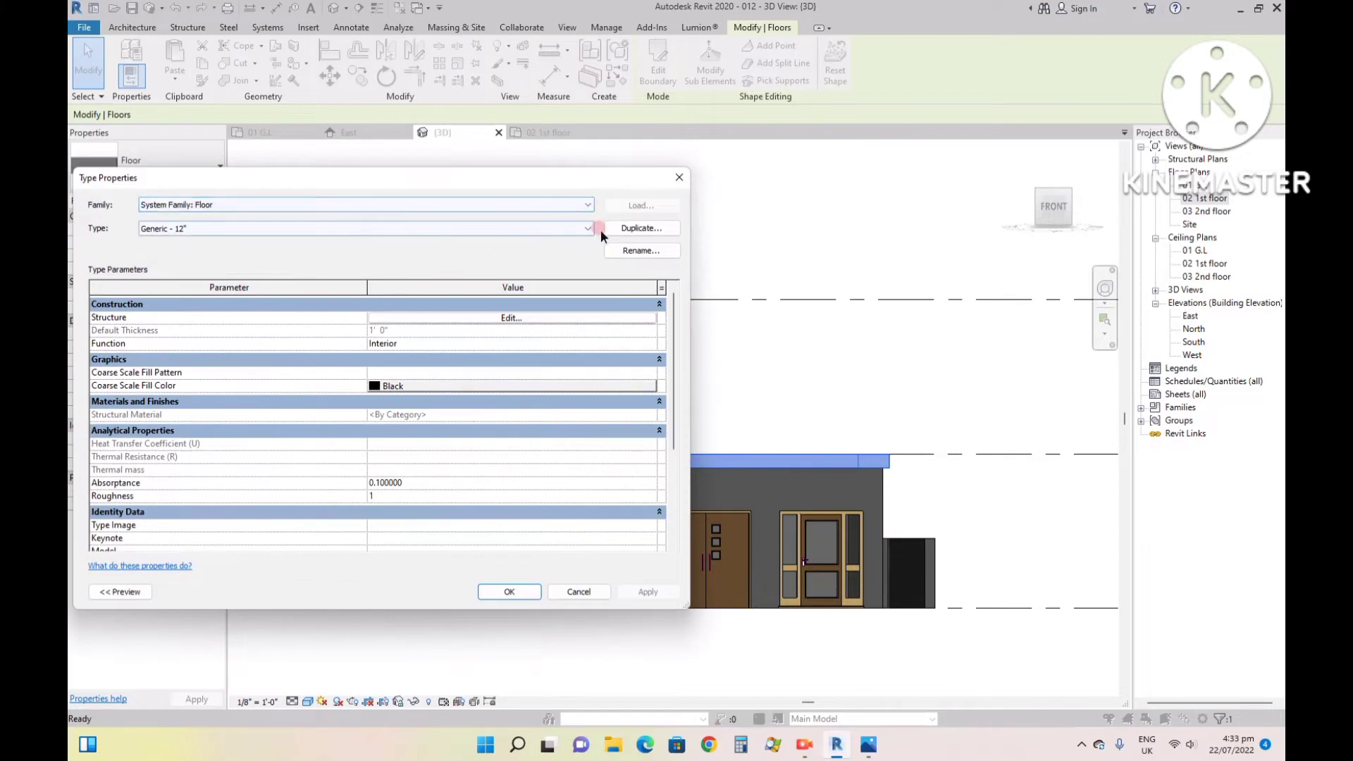
{"action": "left_click", "coordinate": [633, 230]}
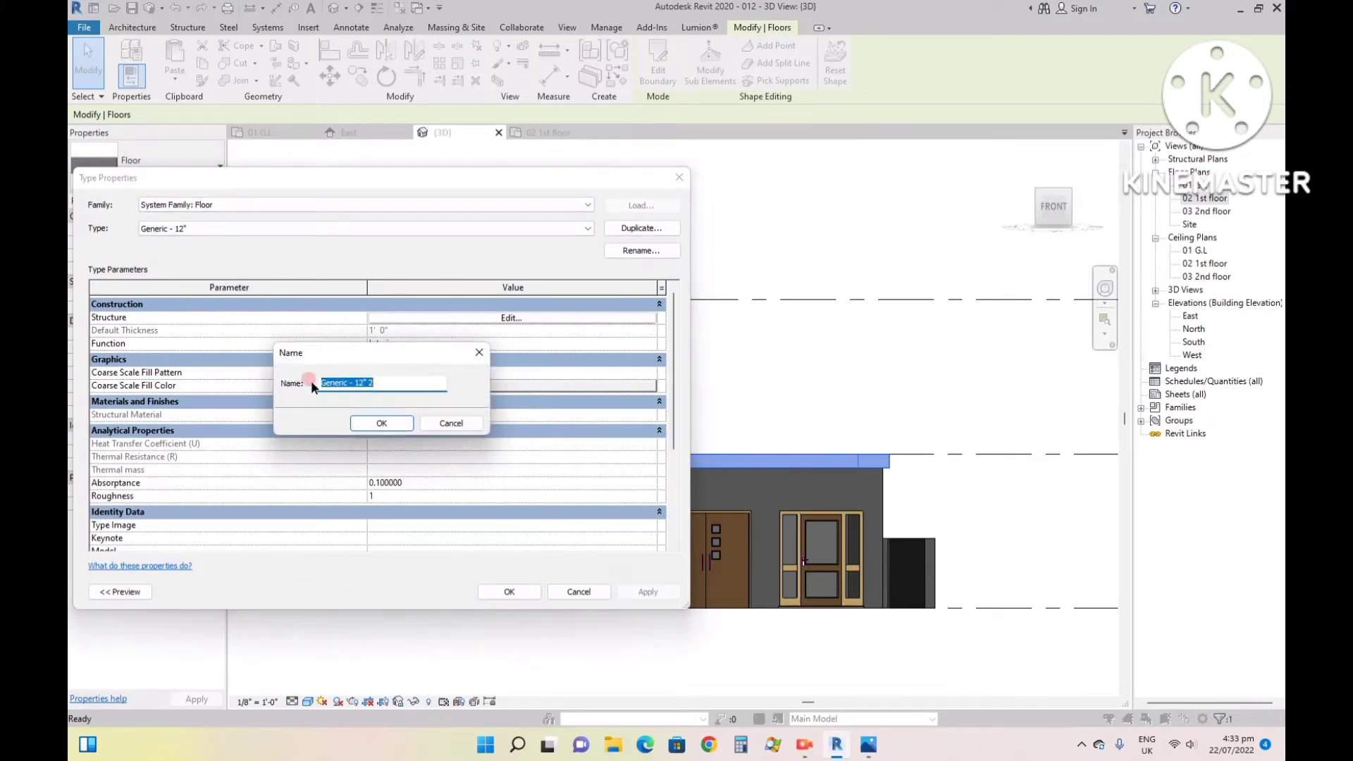
{"action": "type", "text": "6\" slab"}
{"action": "key", "text": "Return"}
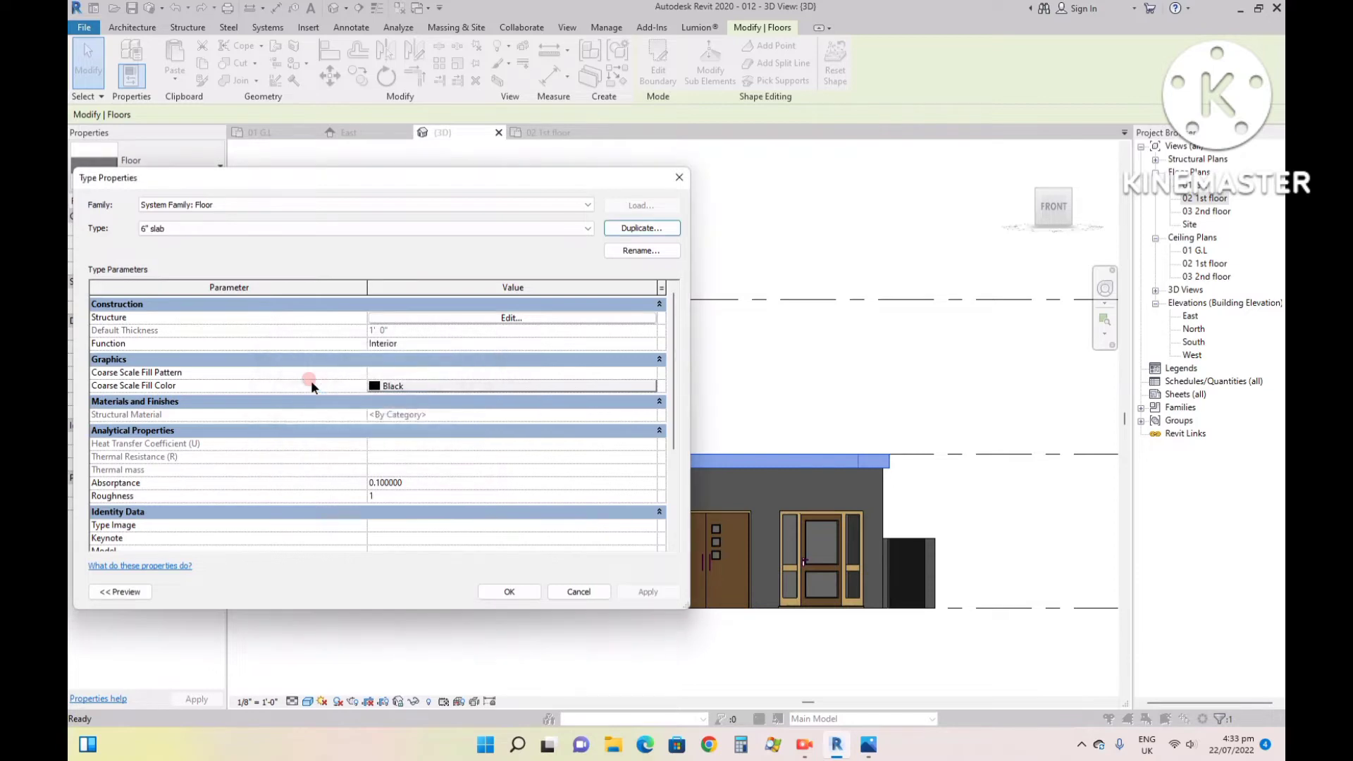
- Set the 6" slab type's structure layer thickness to 6" and apply the type
{"action": "left_click", "coordinate": [555, 318]}
{"action": "left_click", "coordinate": [361, 318]}
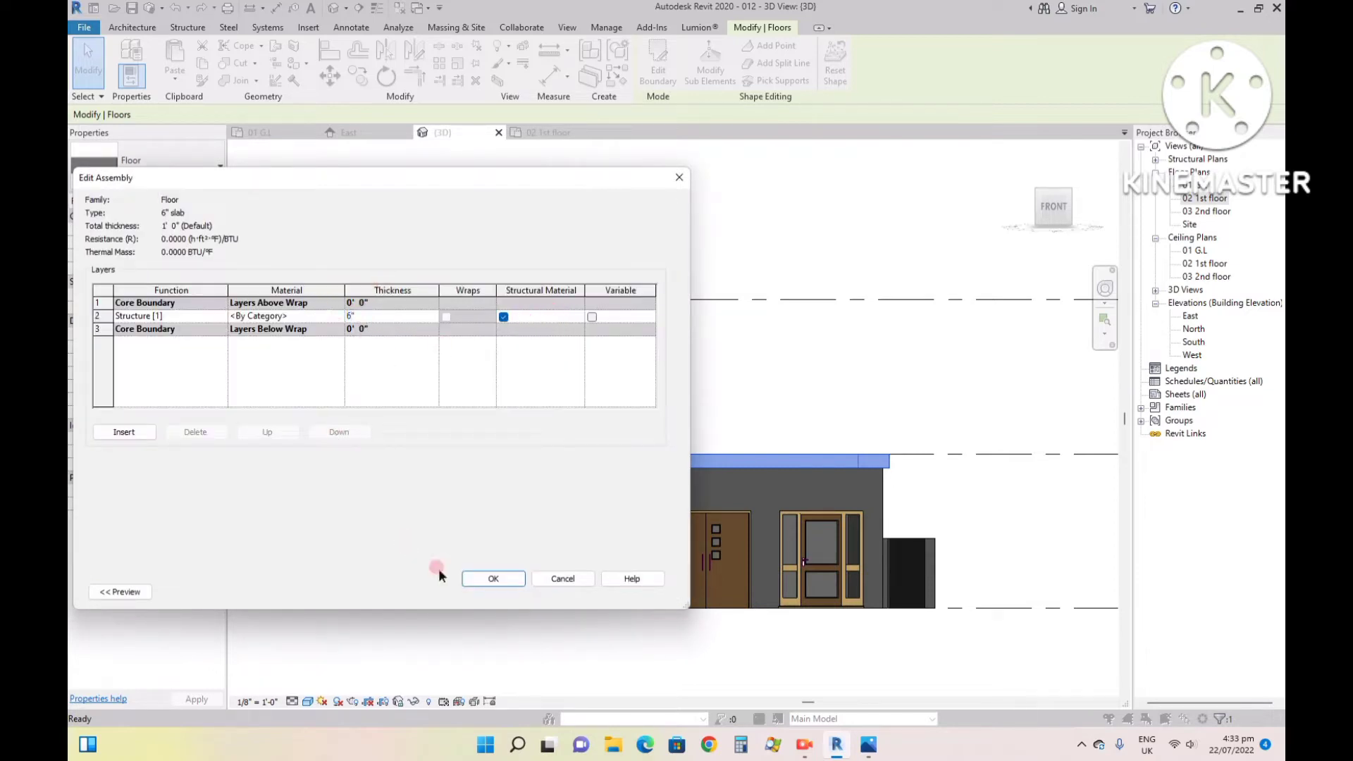
{"action": "left_click", "coordinate": [487, 578]}
{"action": "left_click", "coordinate": [513, 588]}
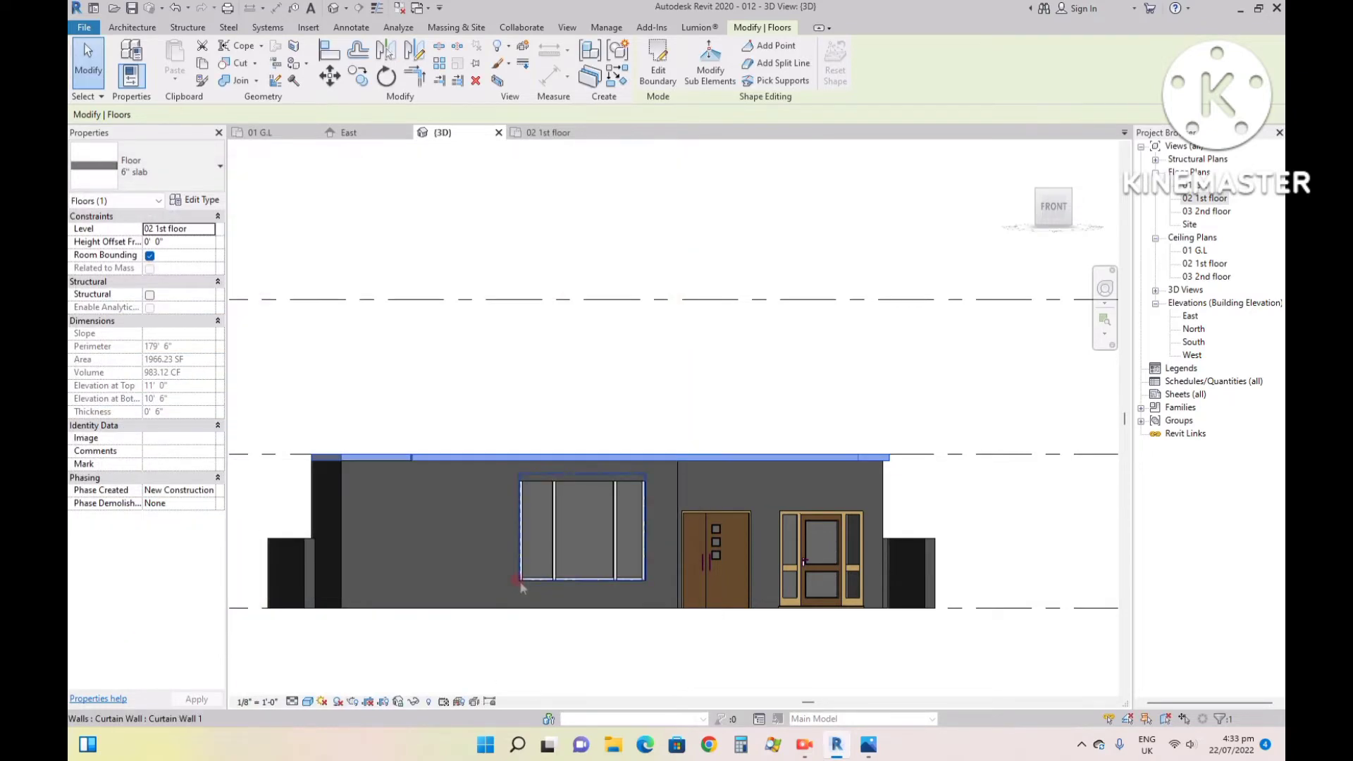
- Lower the top edge of the ground-floor front curtain-wall window slightly so that it sits below the slab within the front wall
{"action": "scroll", "coordinate": [568, 455], "scroll_direction": "up", "scroll_amount": 2}
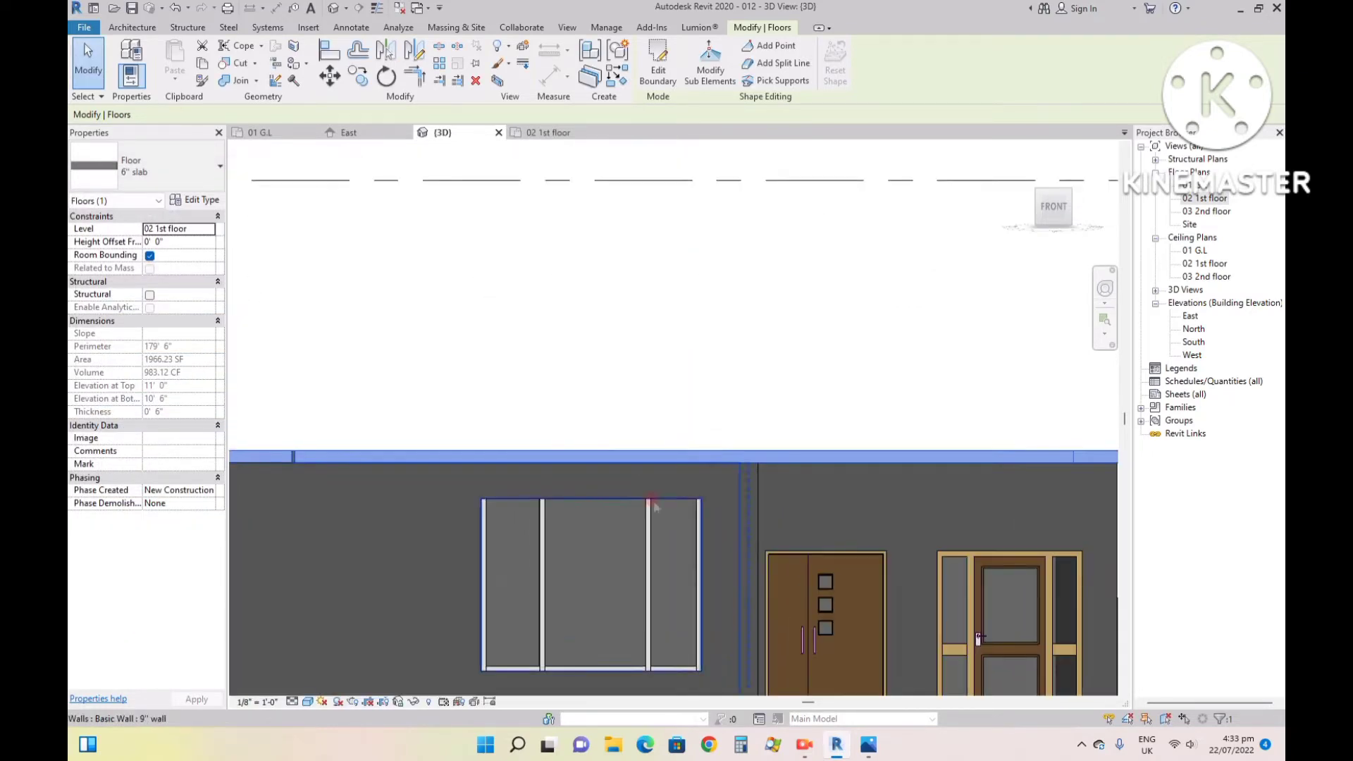
{"action": "scroll", "coordinate": [654, 503], "scroll_direction": "up", "scroll_amount": 5}
{"action": "scroll", "coordinate": [660, 508], "scroll_direction": "down", "scroll_amount": 5}
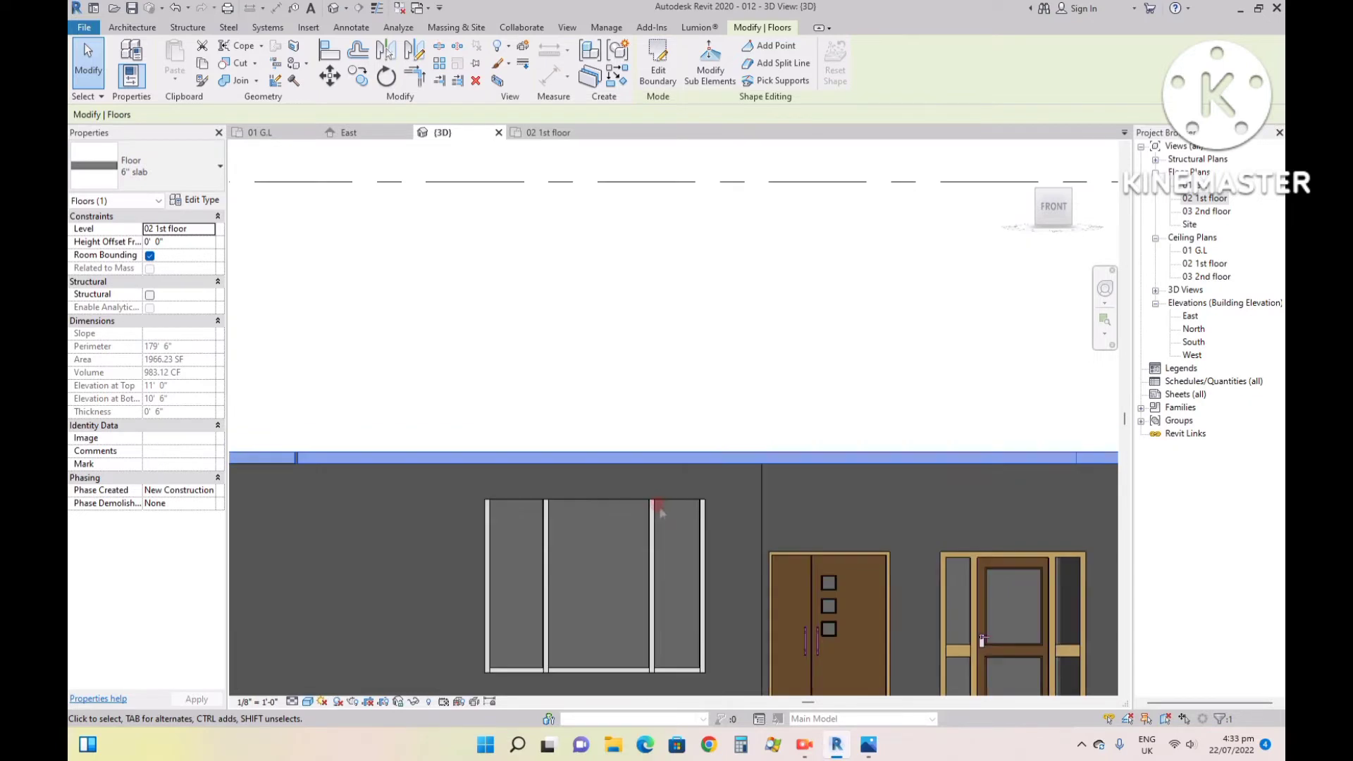
{"action": "left_click", "coordinate": [627, 507]}
{"action": "scroll", "coordinate": [595, 513], "scroll_direction": "up", "scroll_amount": 1}
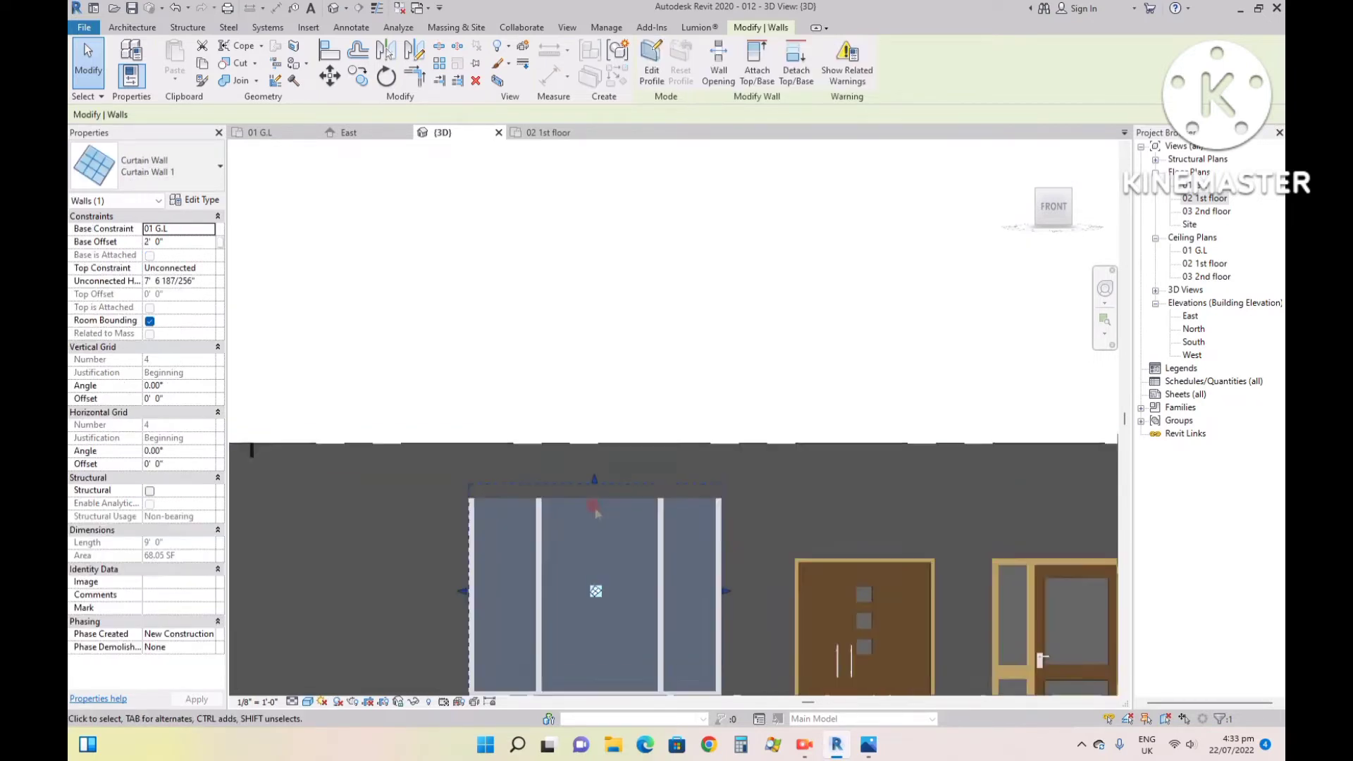
{"action": "scroll", "coordinate": [596, 513], "scroll_direction": "up", "scroll_amount": 1}
{"action": "left_click_drag", "start_coordinate": [595, 469], "coordinate": [594, 495]}
{"action": "scroll", "coordinate": [594, 468], "scroll_direction": "down", "scroll_amount": 4}
{"action": "left_click", "coordinate": [603, 406]}
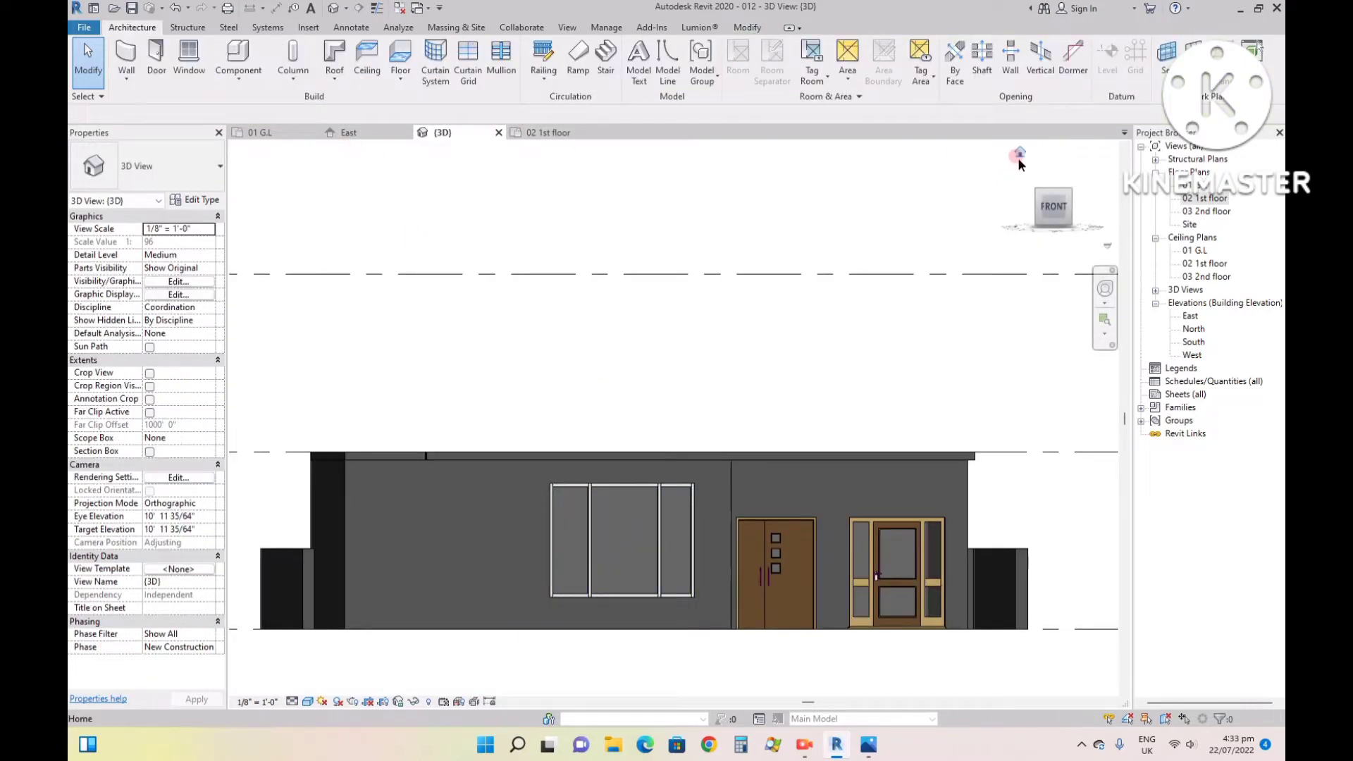
- Review the slab in 3D and in the 02 1st floor plan, check the upper storey in reference image 99.jpg, and return to Revit
{"action": "left_click", "coordinate": [1072, 189]}
{"action": "scroll", "coordinate": [668, 344], "scroll_direction": "up", "scroll_amount": 8}
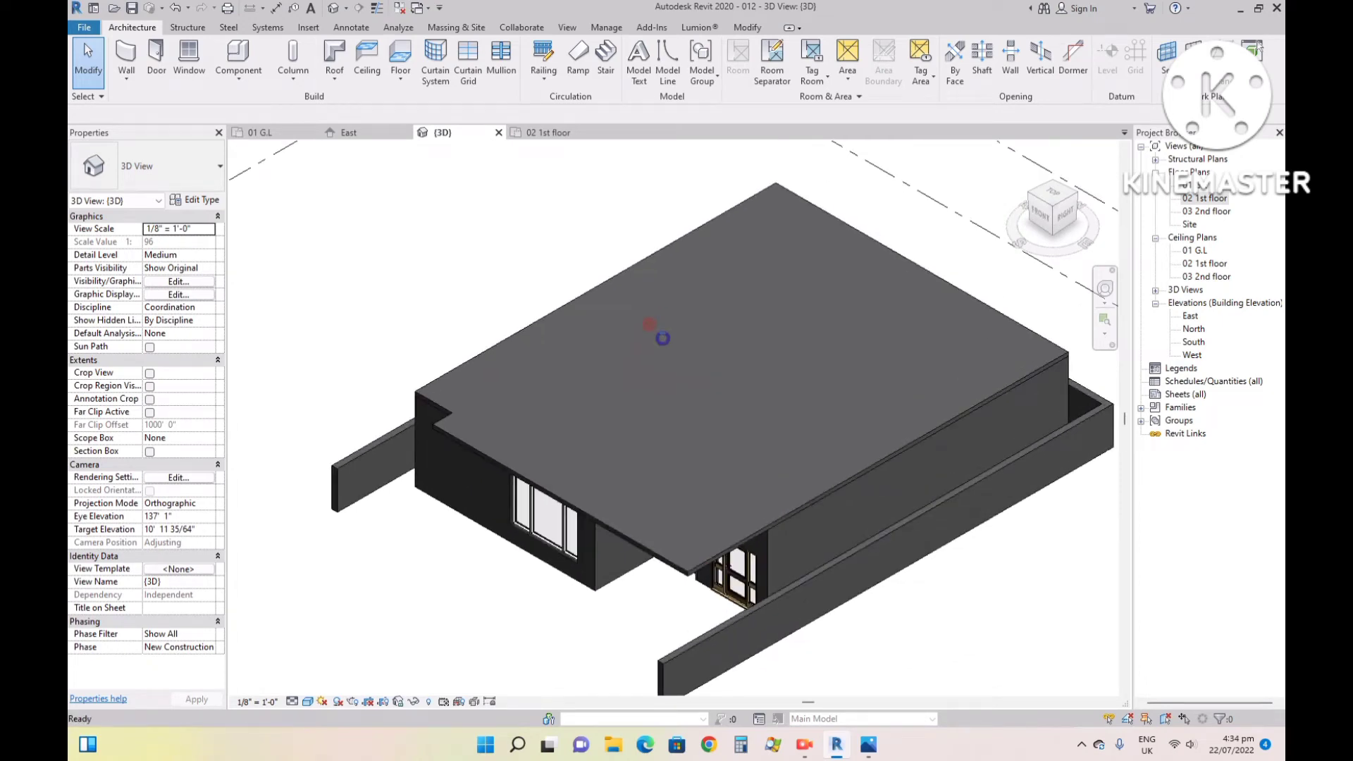
{"action": "left_click", "coordinate": [546, 132]}
{"action": "scroll", "coordinate": [667, 569], "scroll_direction": "down", "scroll_amount": 4}
{"action": "scroll", "coordinate": [589, 489], "scroll_direction": "up", "scroll_amount": 2}
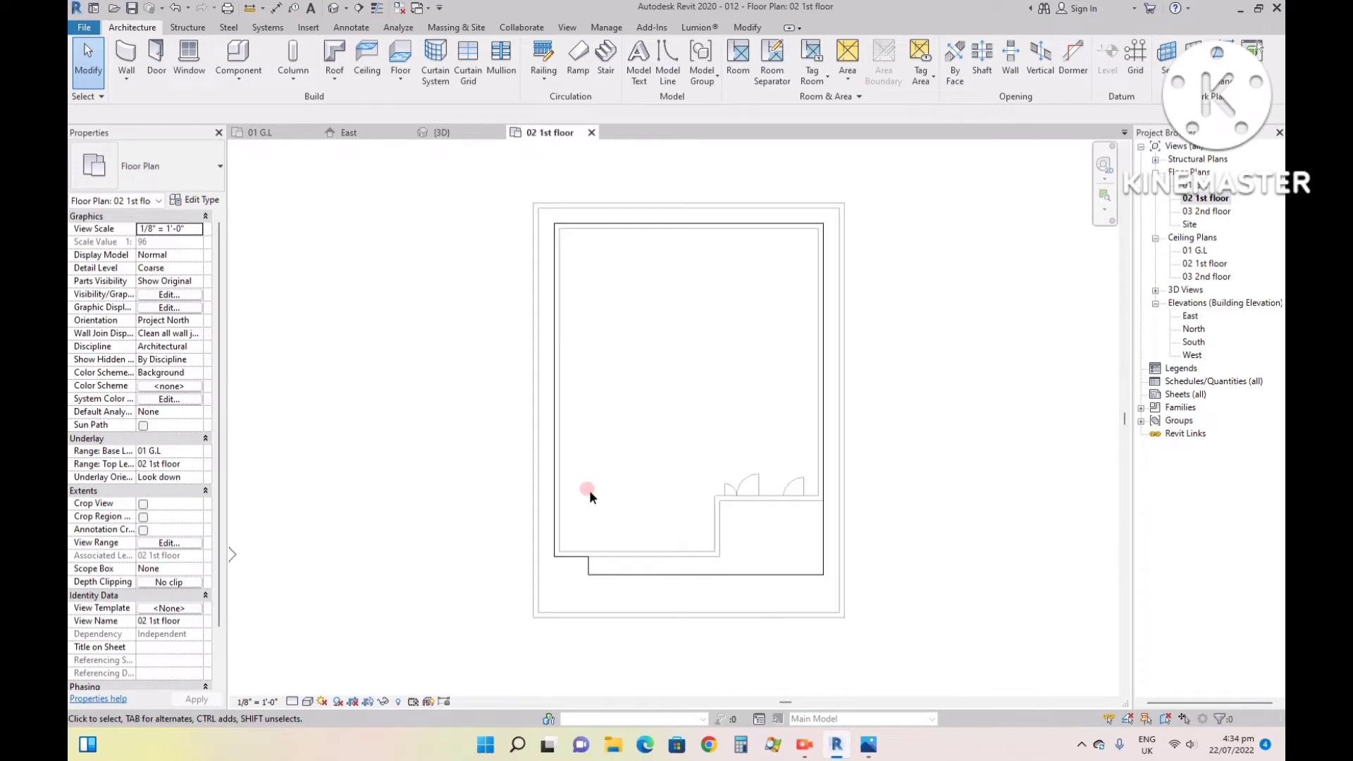
{"action": "left_click", "coordinate": [870, 750]}
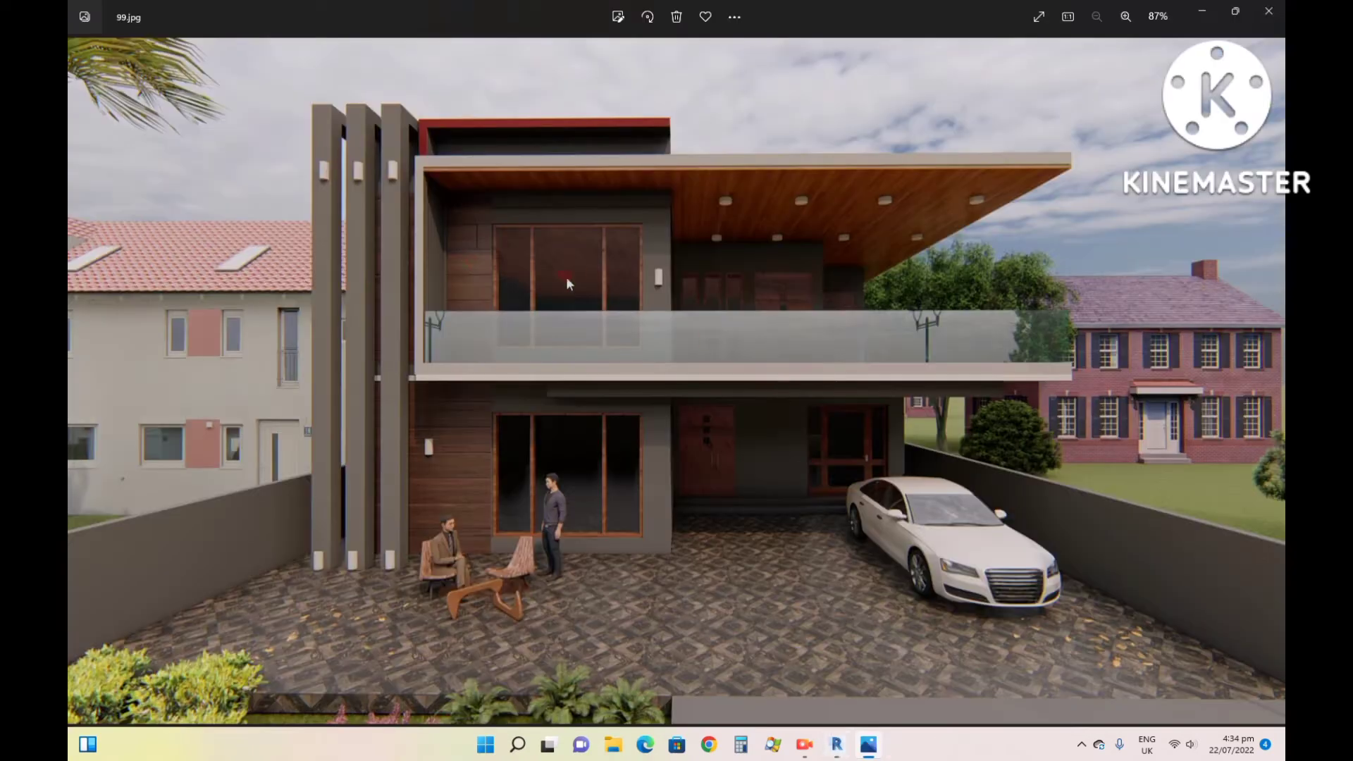
{"action": "left_click", "coordinate": [837, 746]}
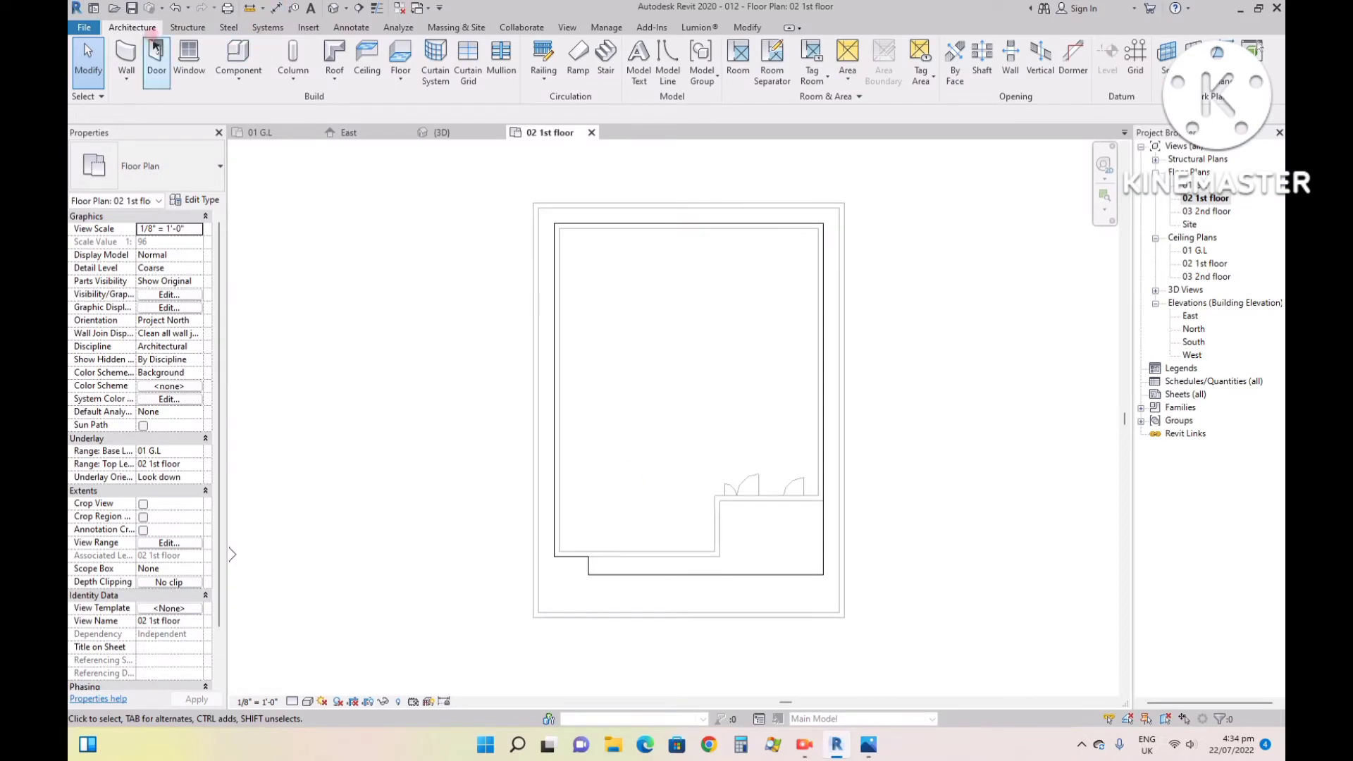
- Set up wall drawing on the 02 1st floor plan with the 9" wall type and the Finish Face: Exterior location line
{"action": "left_click", "coordinate": [125, 49]}
{"action": "scroll", "coordinate": [561, 546], "scroll_direction": "up", "scroll_amount": 4}
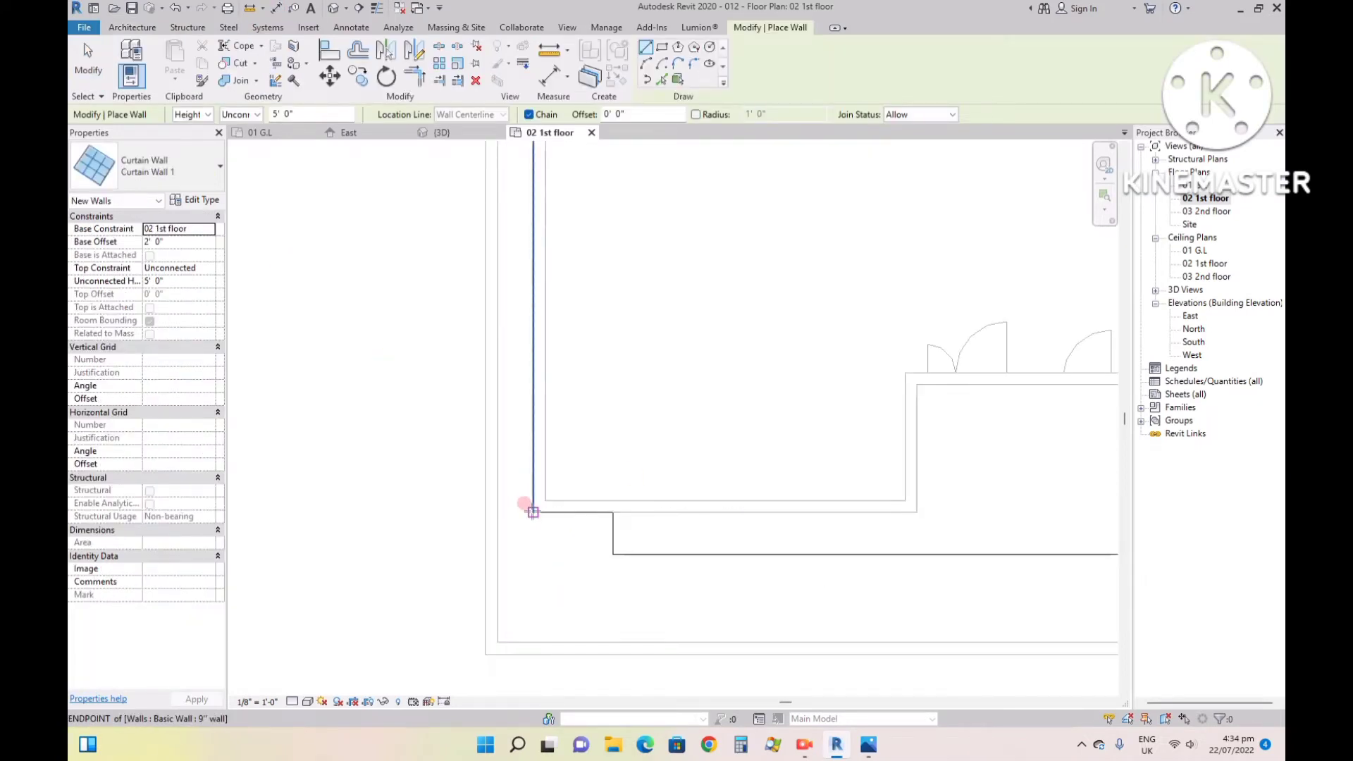
{"action": "left_click", "coordinate": [534, 513]}
{"action": "key", "text": "Escape"}
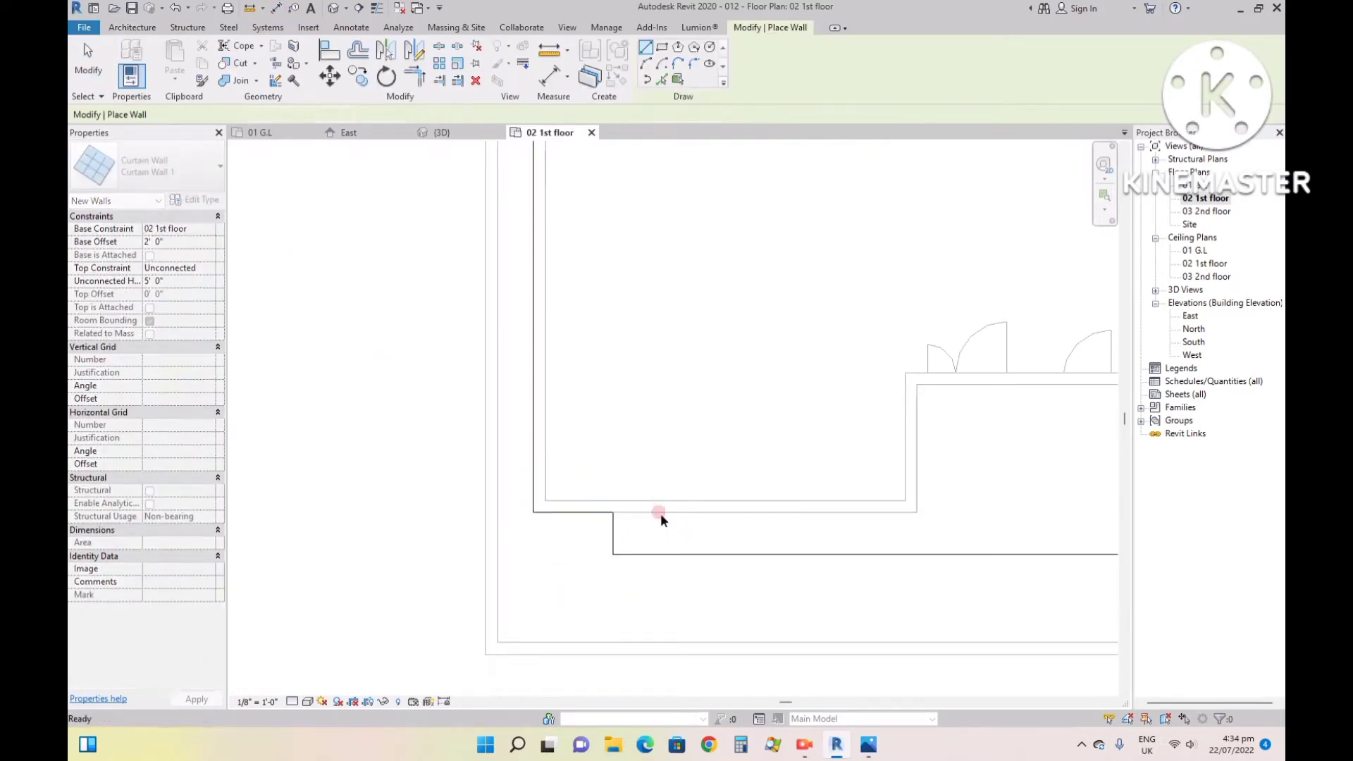
{"action": "left_click", "coordinate": [172, 169]}
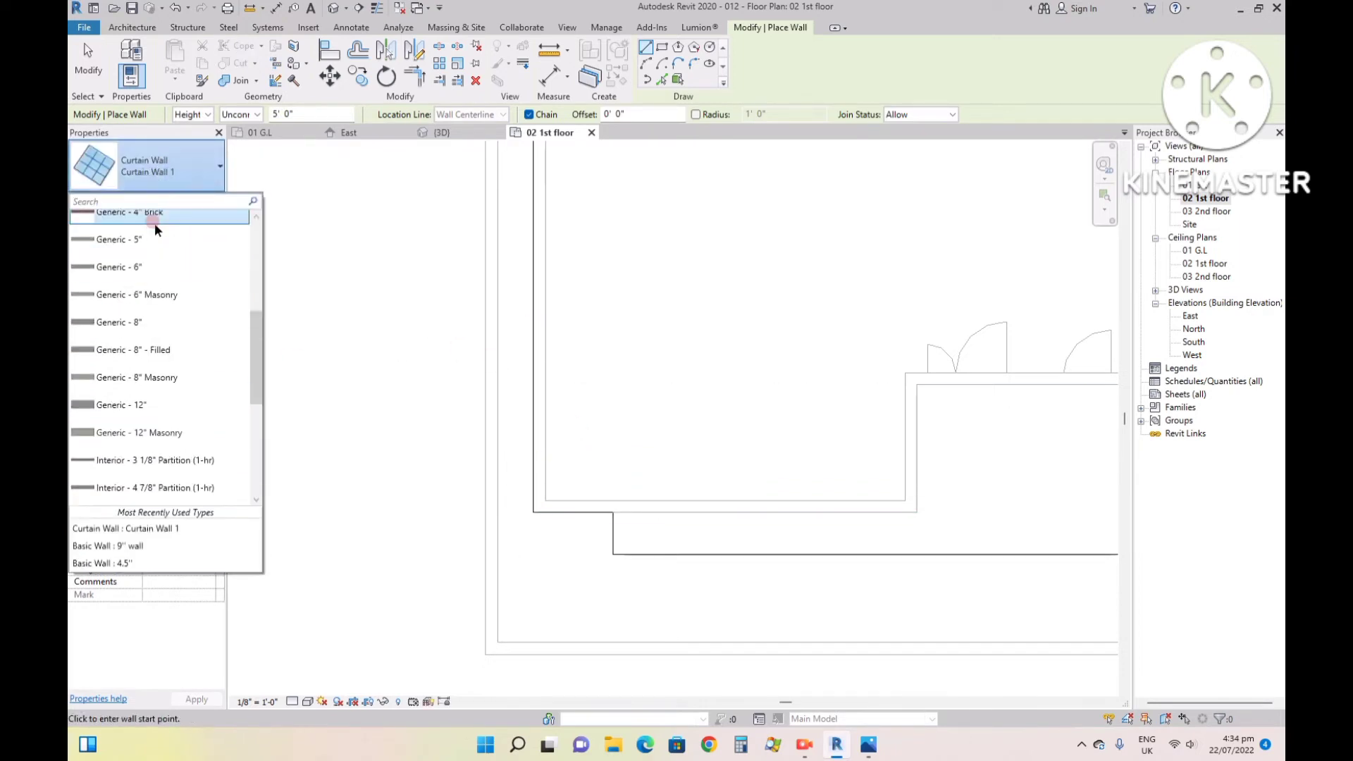
{"action": "scroll", "coordinate": [155, 223], "scroll_direction": "up", "scroll_amount": 3}
{"action": "left_click", "coordinate": [155, 225]}
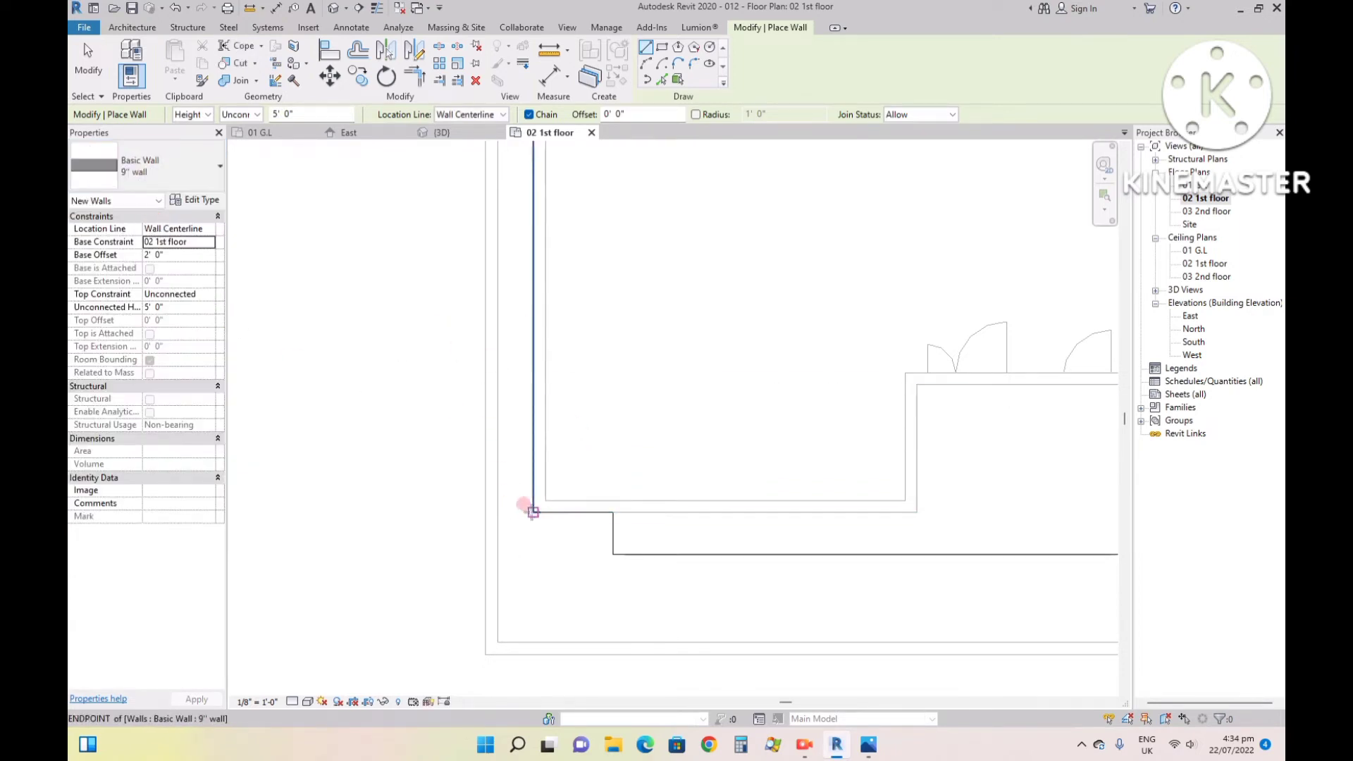
{"action": "left_click", "coordinate": [533, 513]}
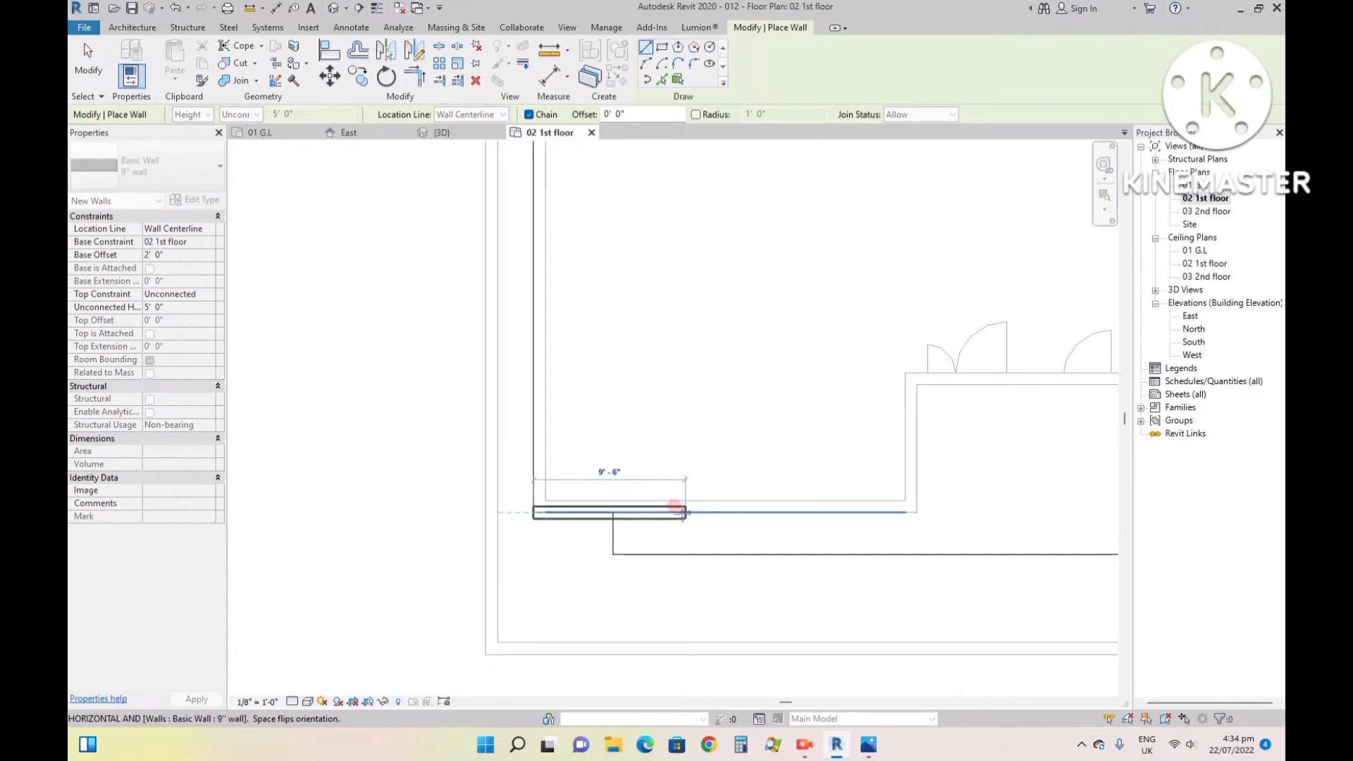
{"action": "key", "text": "Escape"}
{"action": "left_click", "coordinate": [453, 114]}
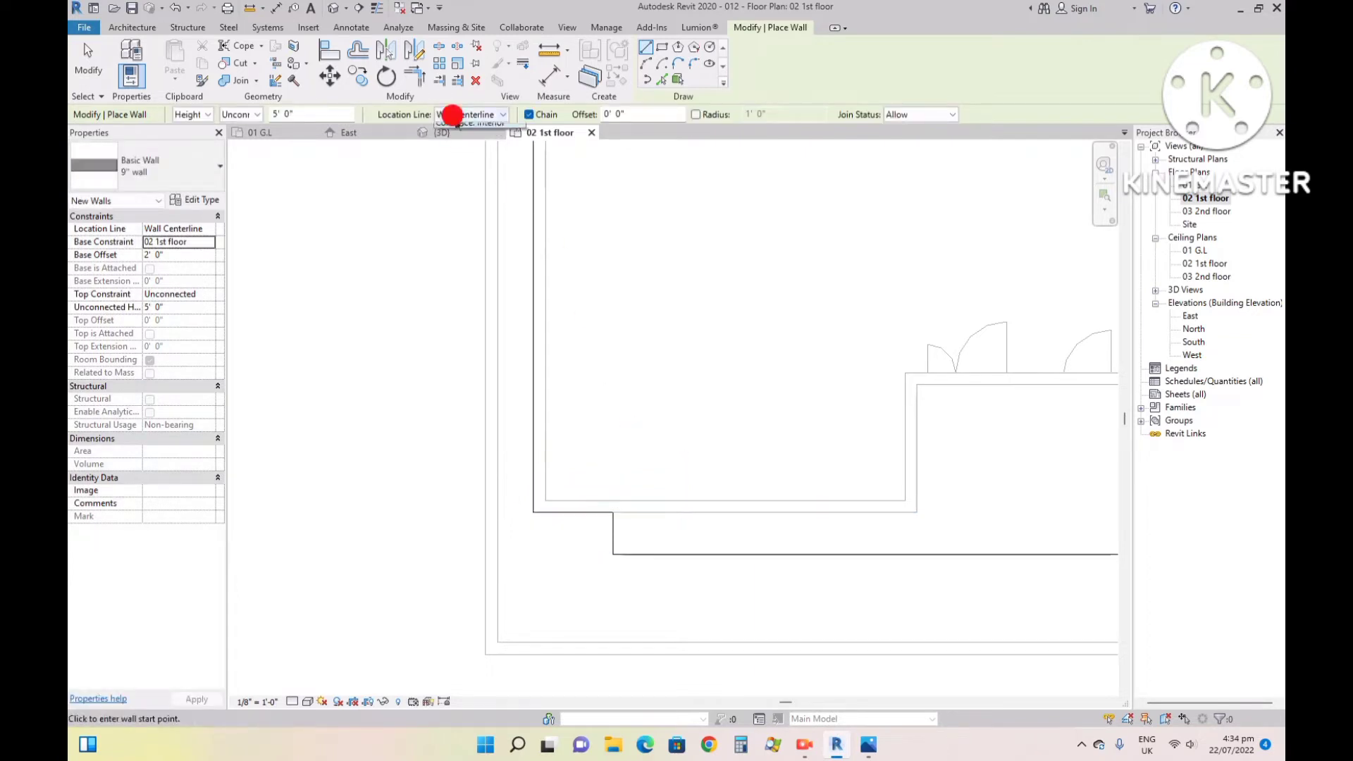
{"action": "left_click", "coordinate": [454, 152]}
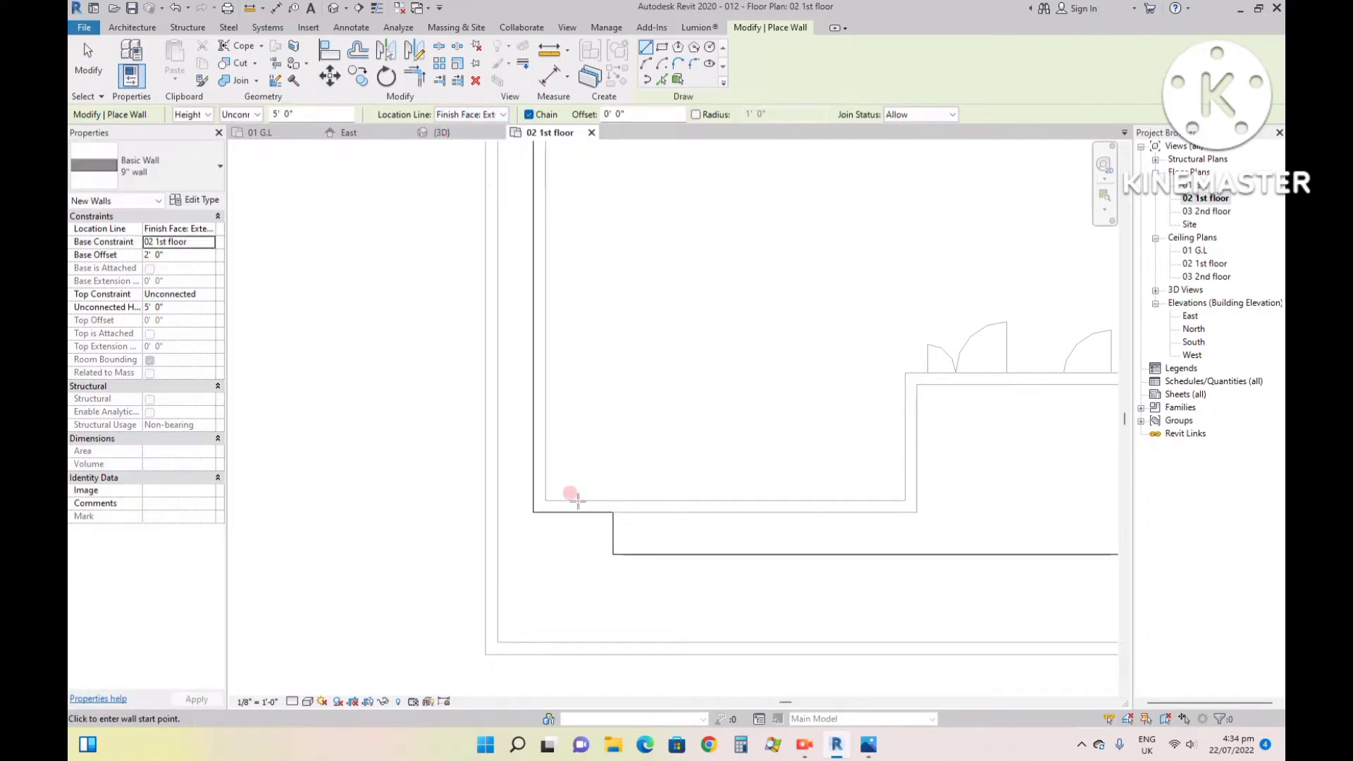
- Draw the first-floor front wall 24' 0" long from the slab's front-left corner, following the ground-floor outline, and its return back to the recessed wall
{"action": "left_click", "coordinate": [534, 513]}
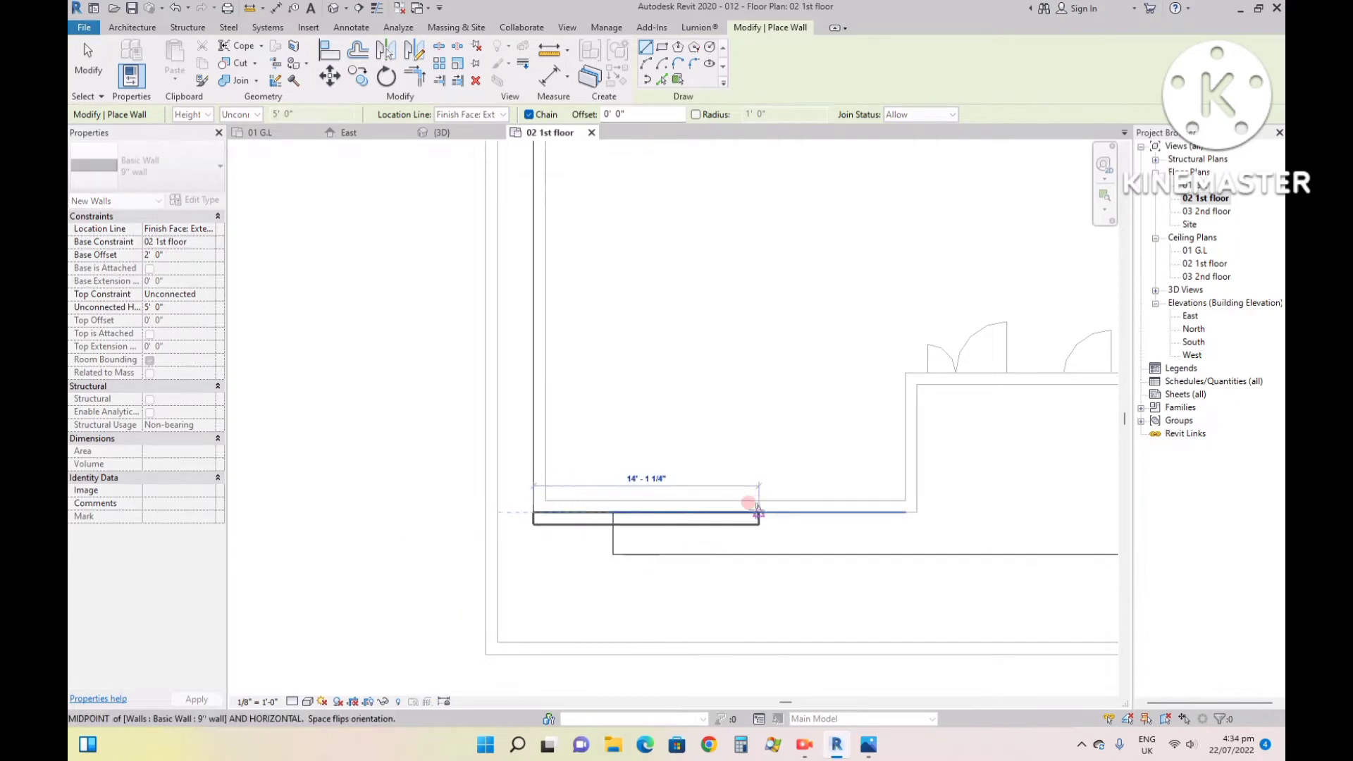
{"action": "left_click", "coordinate": [917, 512]}
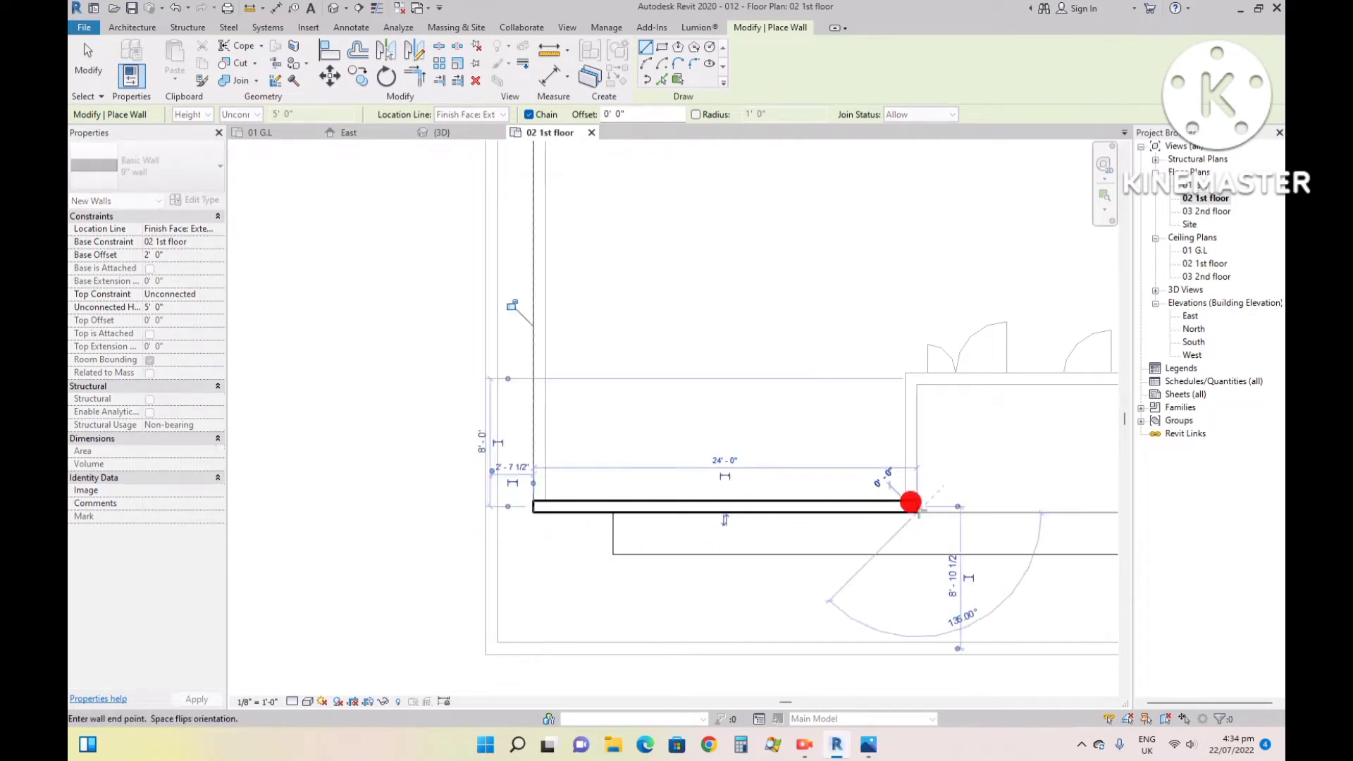
{"action": "left_click", "coordinate": [905, 372]}
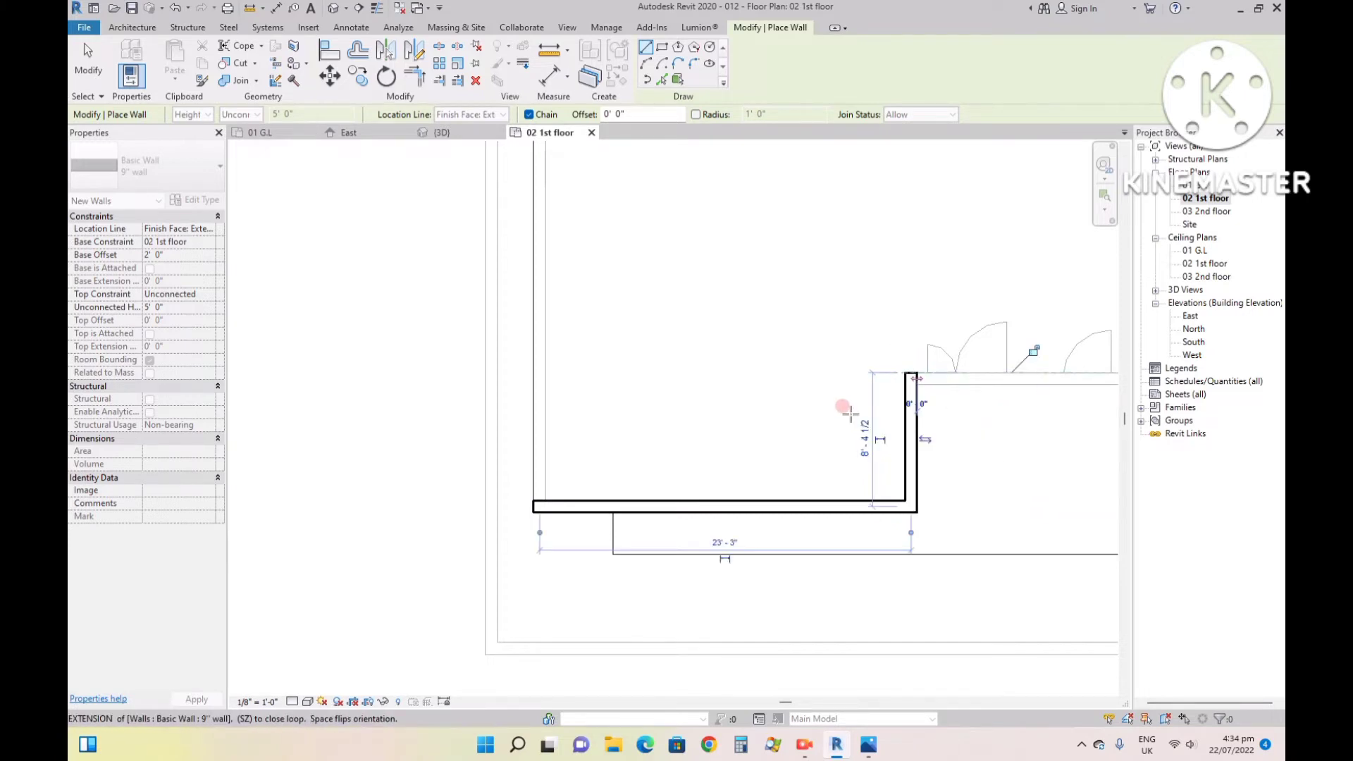
{"action": "scroll", "coordinate": [853, 416], "scroll_direction": "down", "scroll_amount": 3}
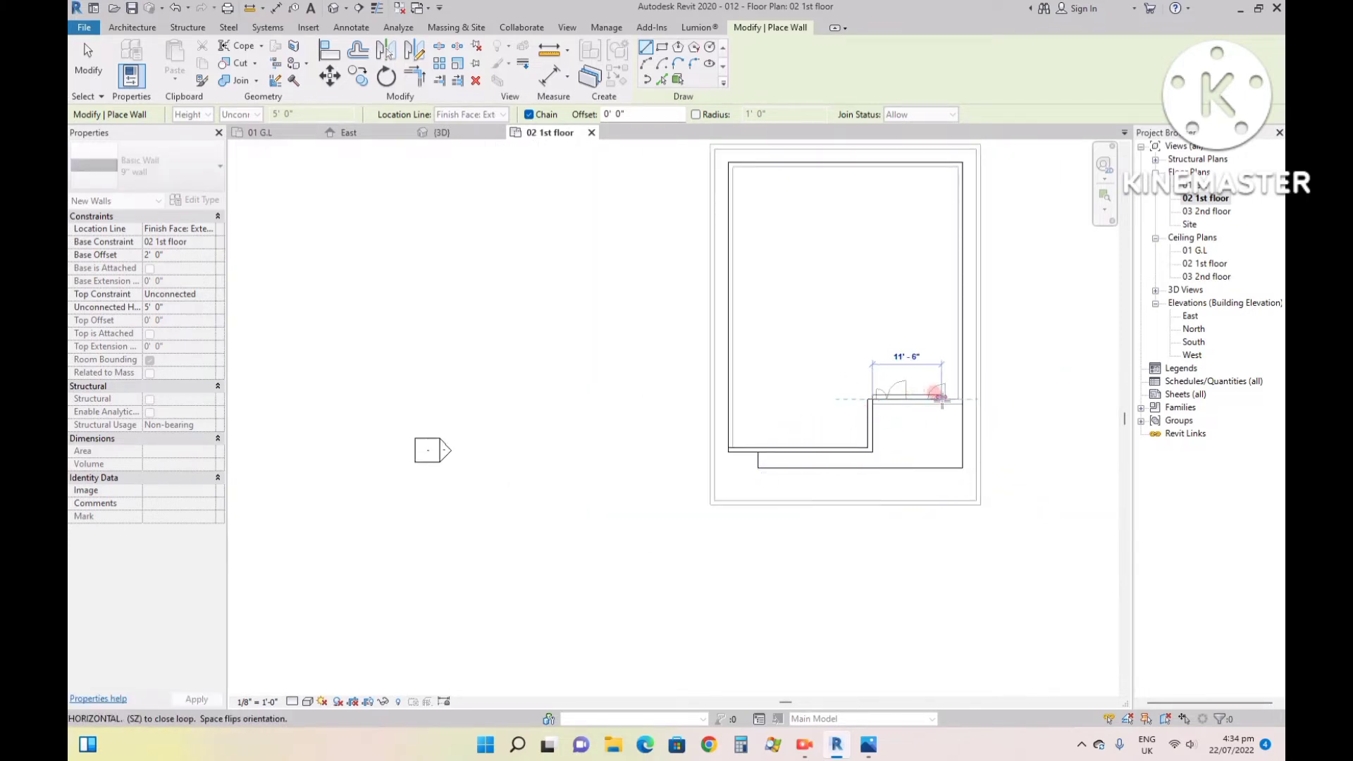
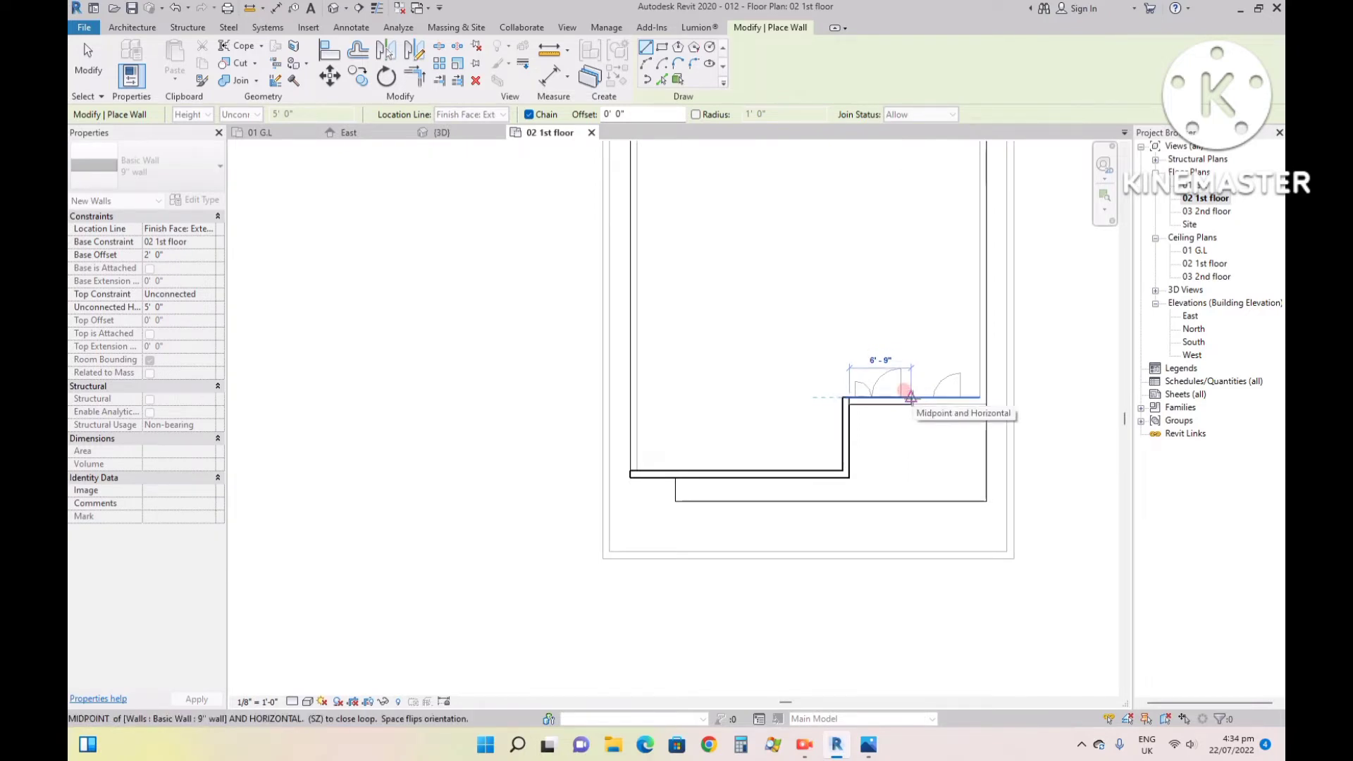
- Continue the wall chain along the recessed wall to its midpoint, step it back about 6' 0", and run it across to the slab's right edge
{"action": "left_click", "coordinate": [910, 396]}
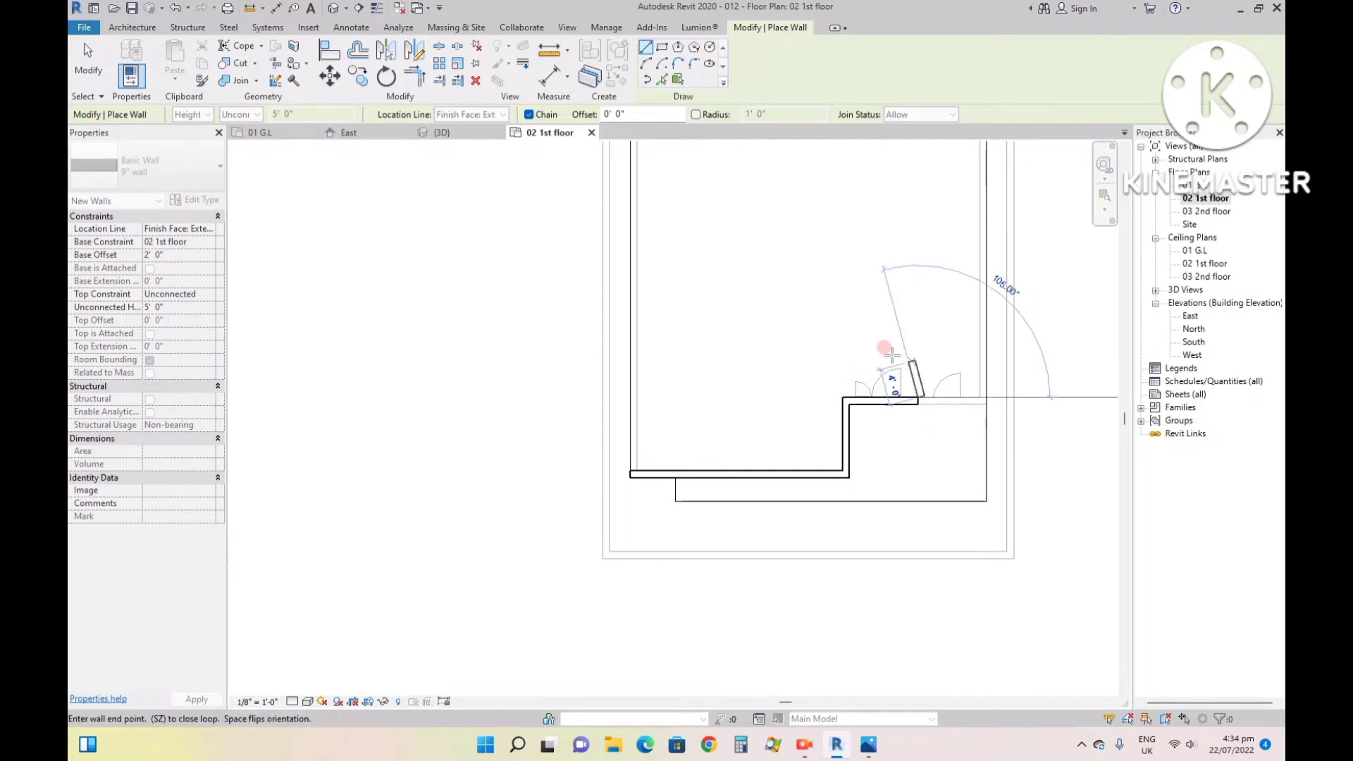
{"action": "left_click", "coordinate": [921, 344]}
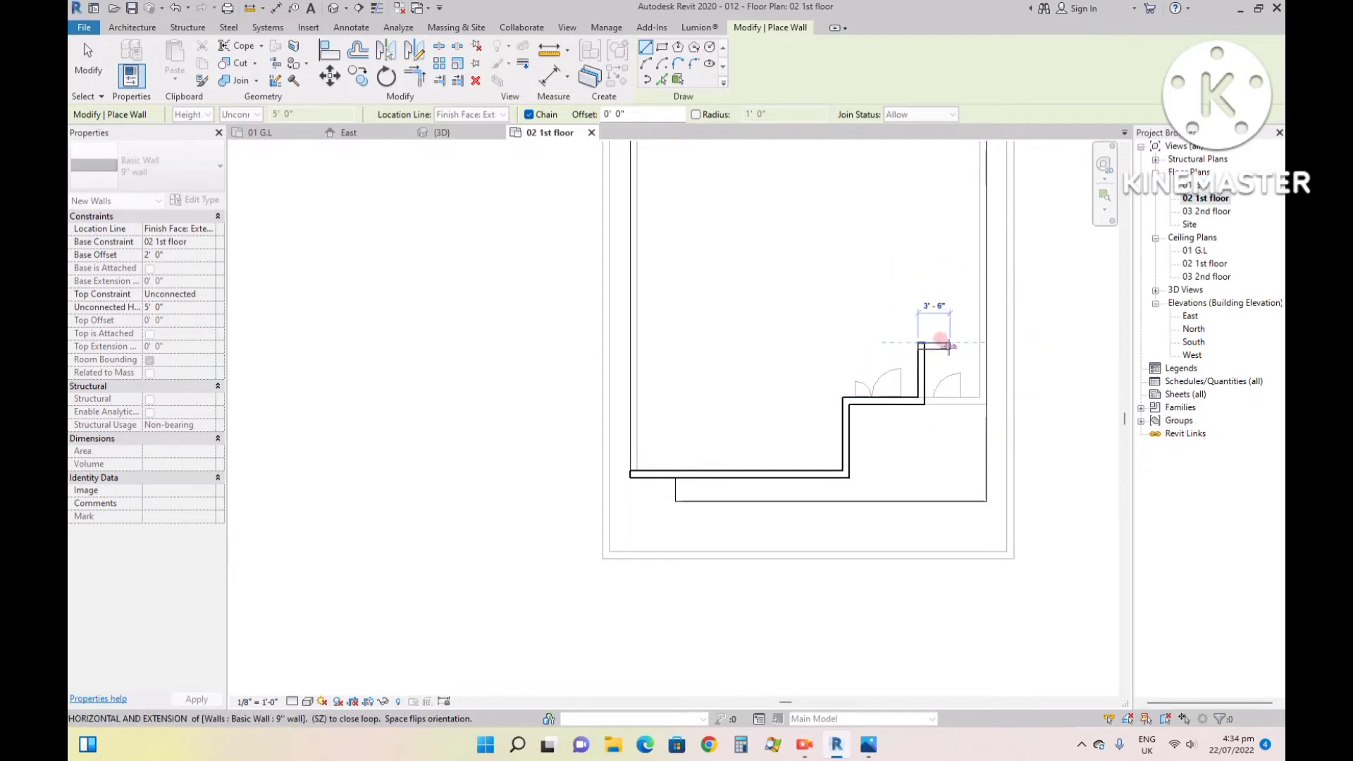
{"action": "left_click", "coordinate": [981, 342]}
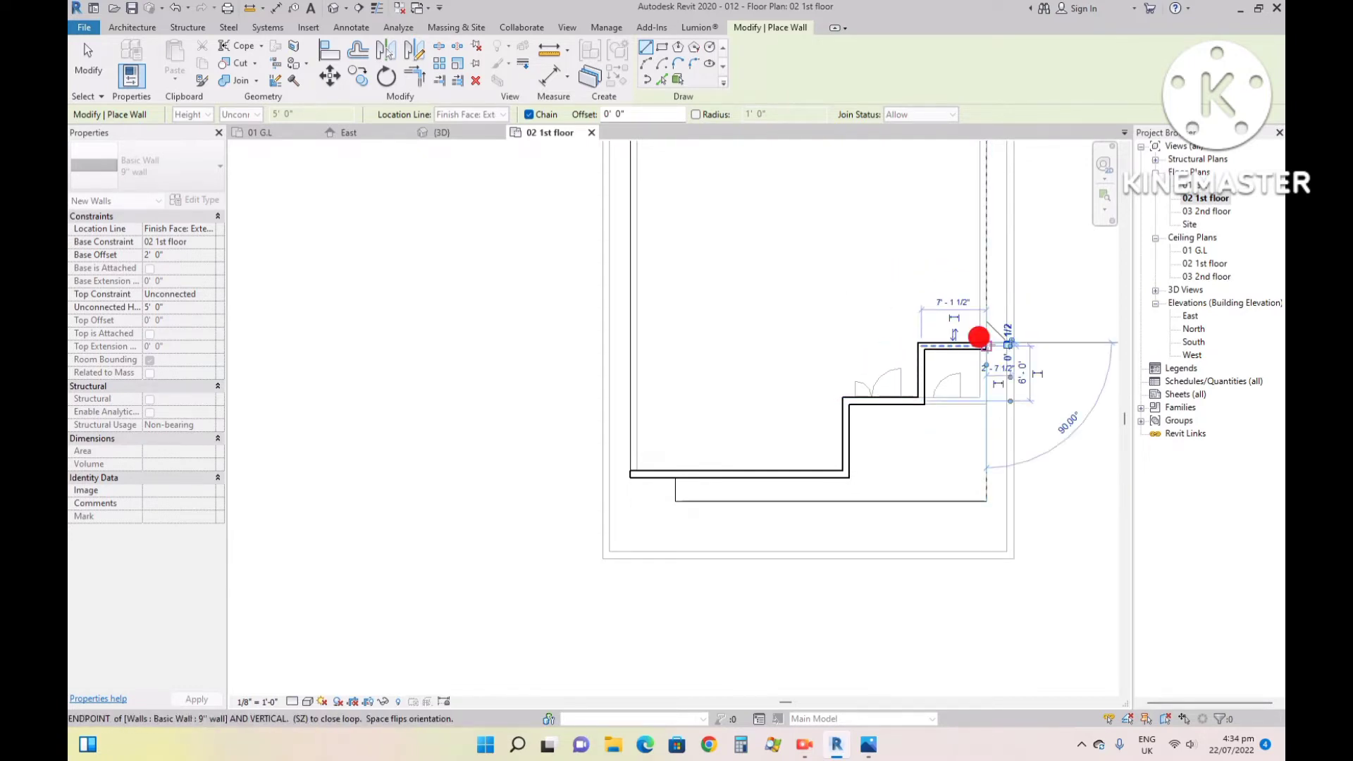
- Close the first-floor outline with the right, rear and left walls along the slab edges, keeping the exterior faces on the slab outline
{"action": "scroll", "coordinate": [987, 344], "scroll_direction": "down", "scroll_amount": 2}
{"action": "scroll", "coordinate": [984, 165], "scroll_direction": "up", "scroll_amount": 4}
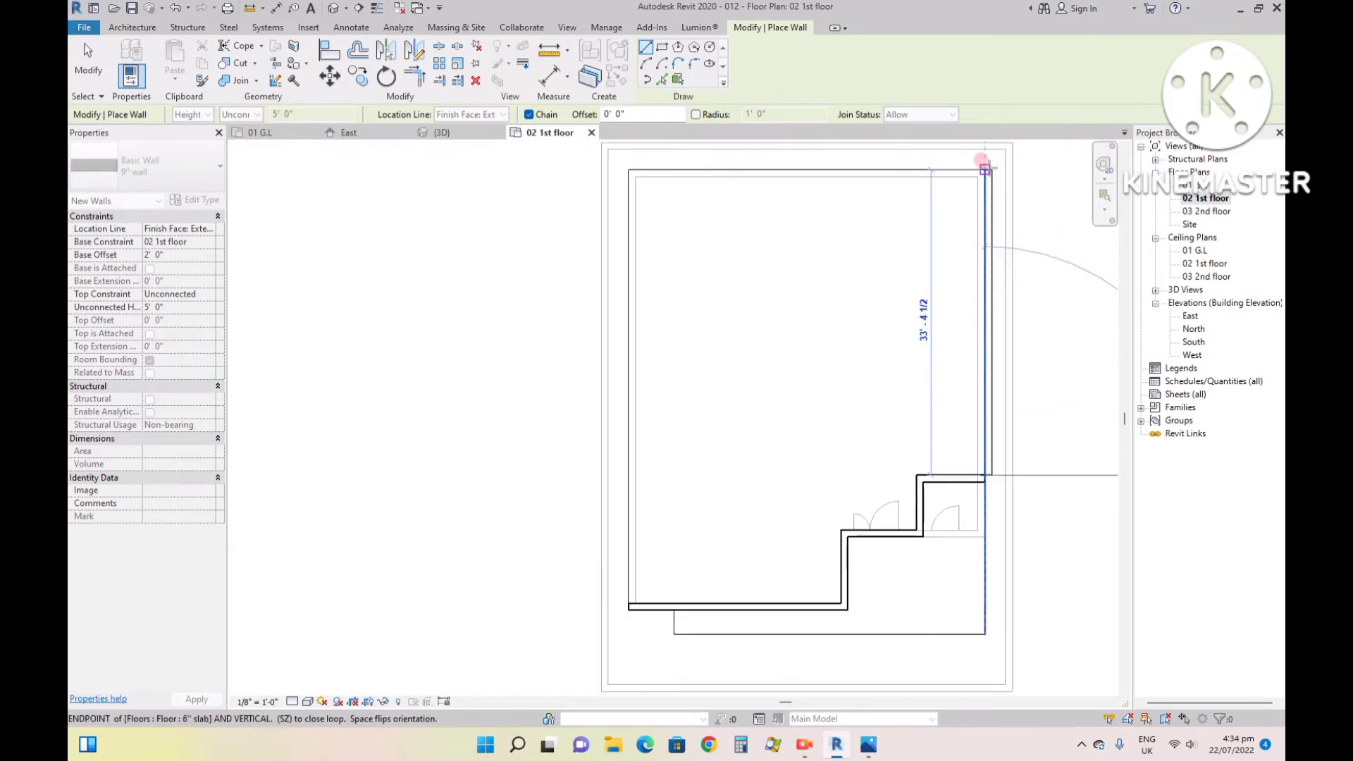
{"action": "key", "text": "space"}
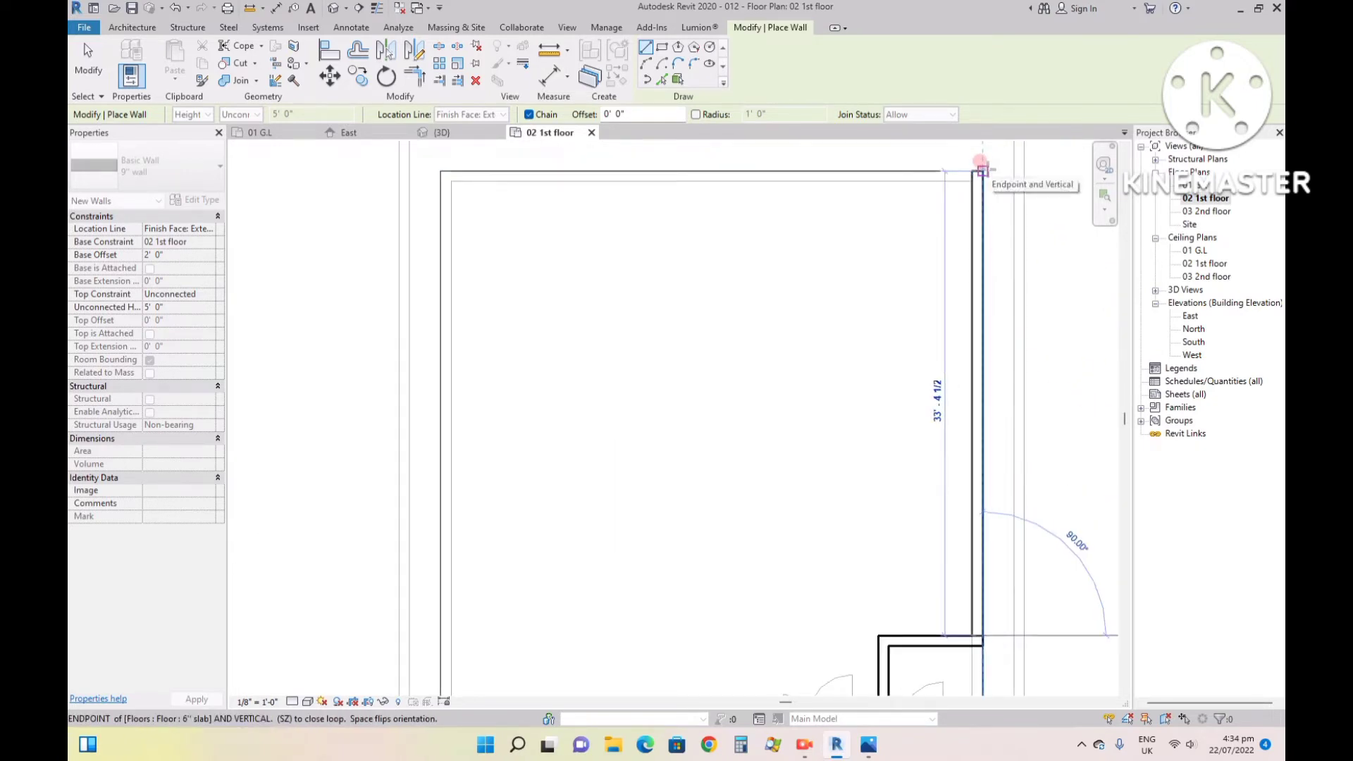
{"action": "left_click", "coordinate": [981, 169]}
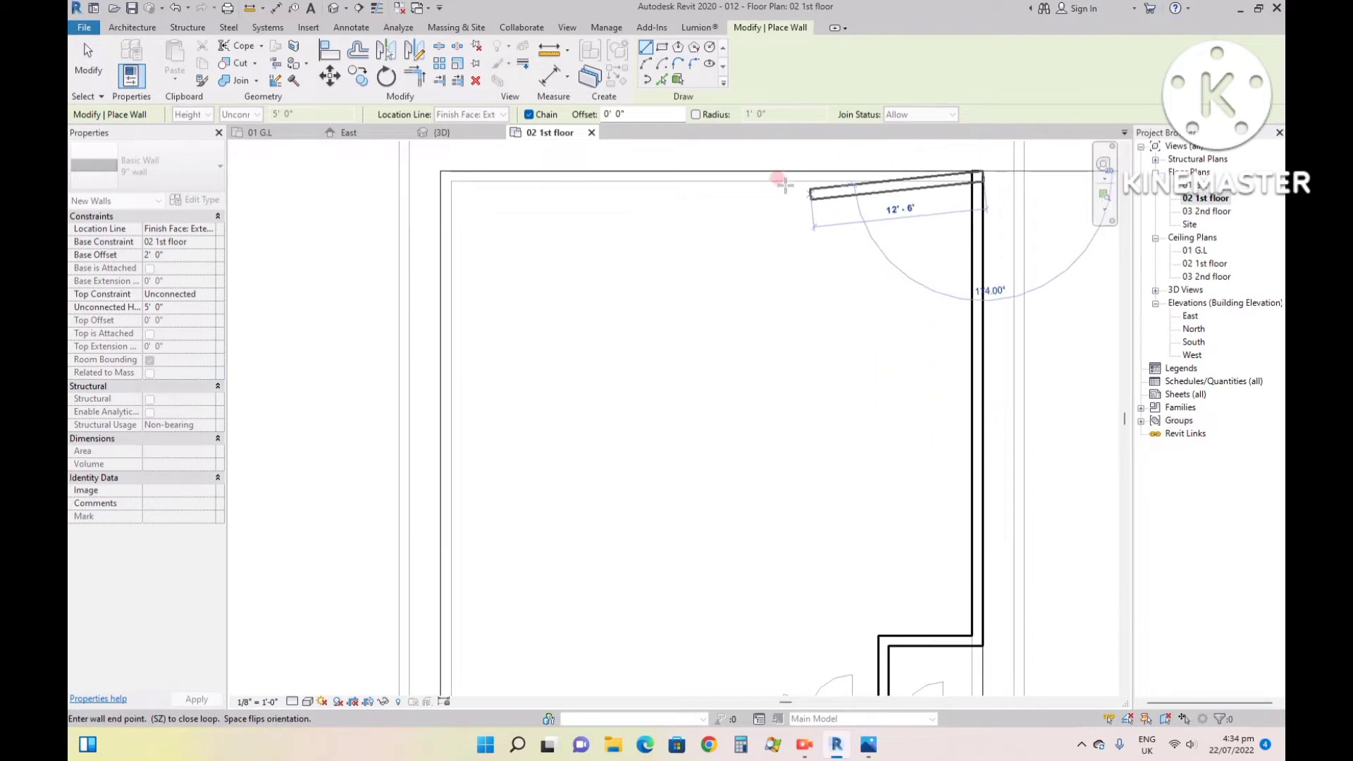
{"action": "left_click", "coordinate": [441, 172]}
{"action": "scroll", "coordinate": [433, 168], "scroll_direction": "down", "scroll_amount": 3}
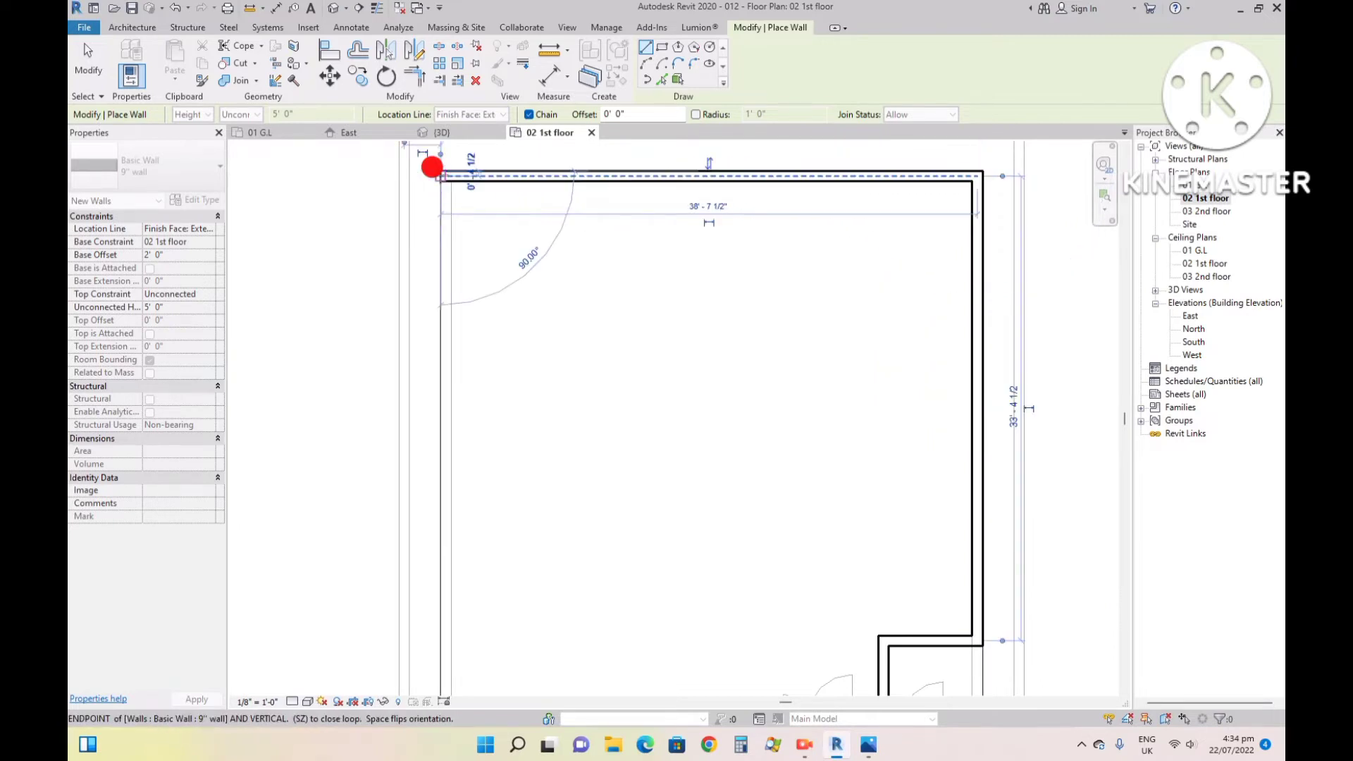
{"action": "scroll", "coordinate": [433, 455], "scroll_direction": "up", "scroll_amount": 5}
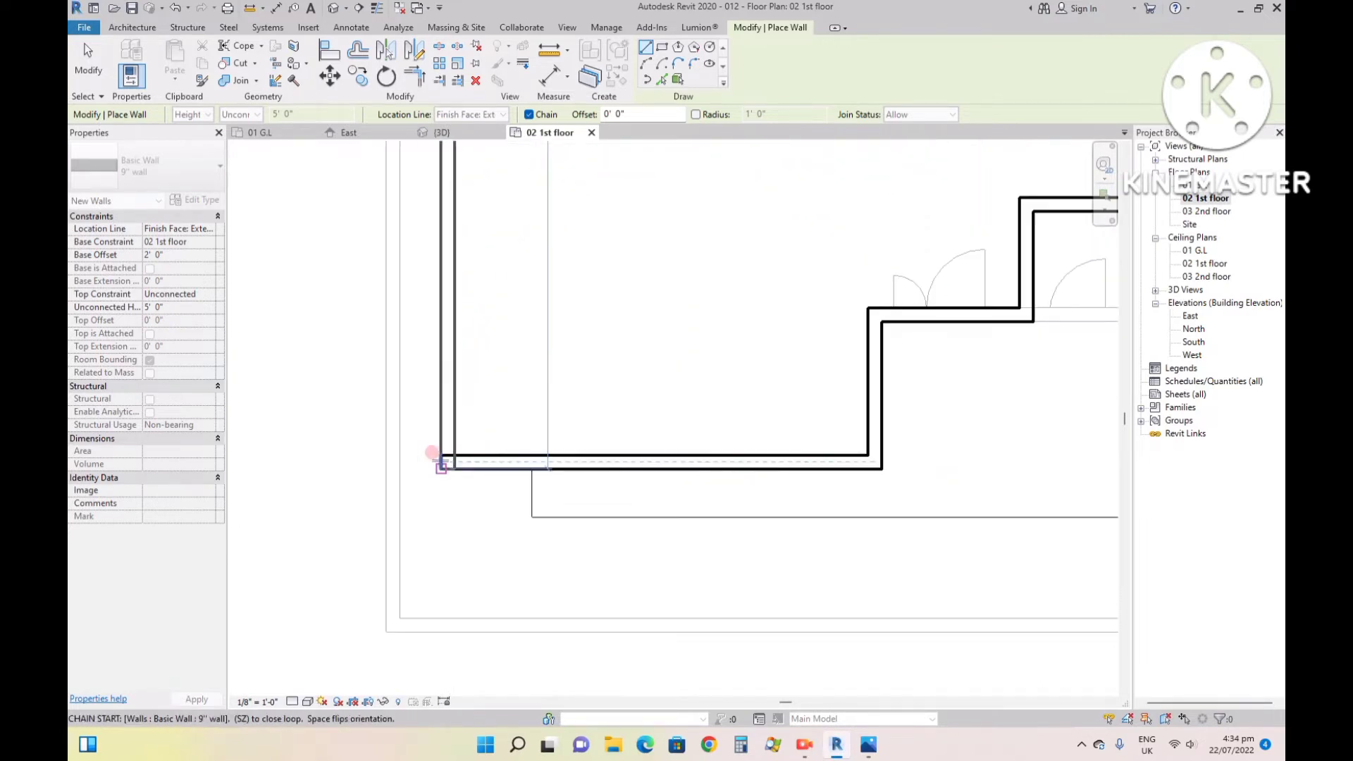
{"action": "left_click", "coordinate": [440, 462]}
{"action": "key", "text": "Escape"}
{"action": "key", "text": "Escape"}
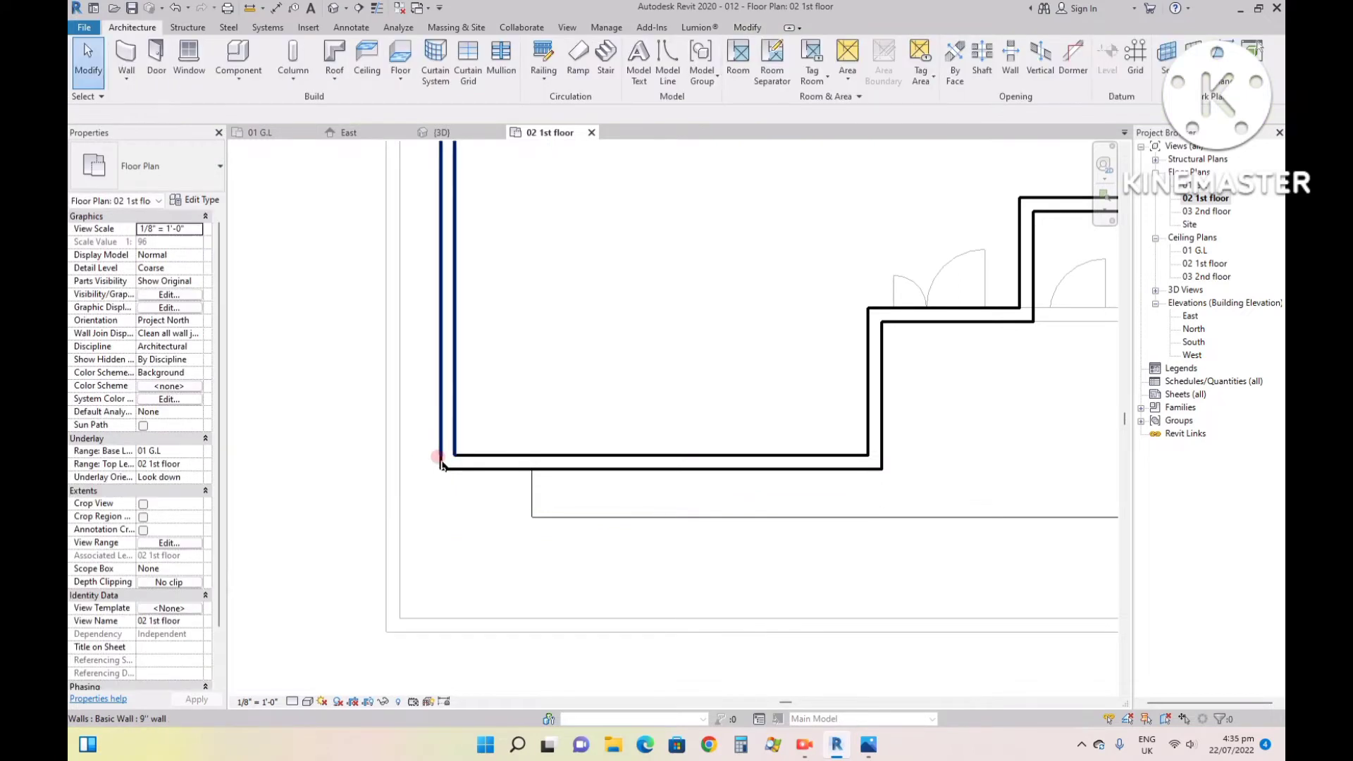
- Set the top constraint of all eight first-floor walls to Up to level: 03 2nd floor and check them in 3D
{"action": "left_click", "coordinate": [451, 465]}
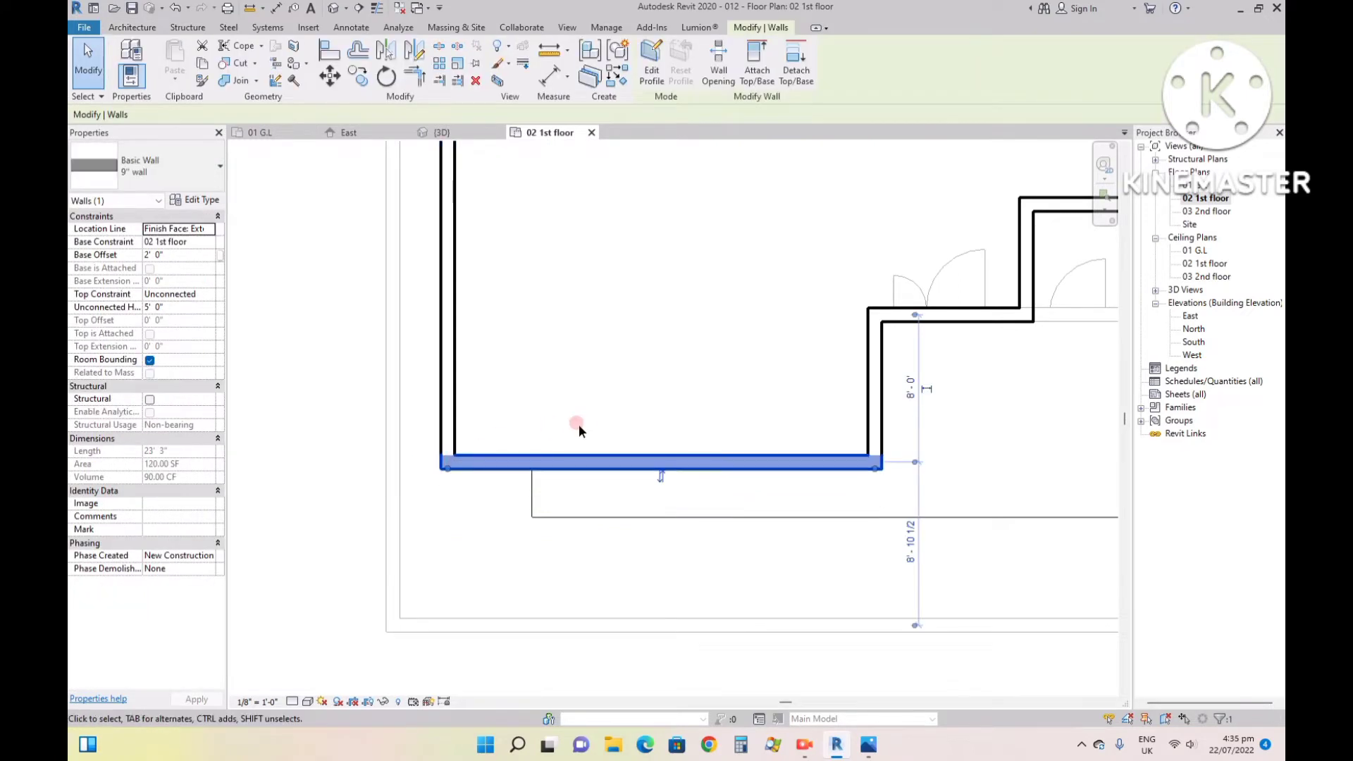
{"action": "scroll", "coordinate": [655, 522], "scroll_direction": "down", "scroll_amount": 3}
{"action": "scroll", "coordinate": [660, 514], "scroll_direction": "down", "scroll_amount": 2}
{"action": "scroll", "coordinate": [722, 192], "scroll_direction": "up", "scroll_amount": 2}
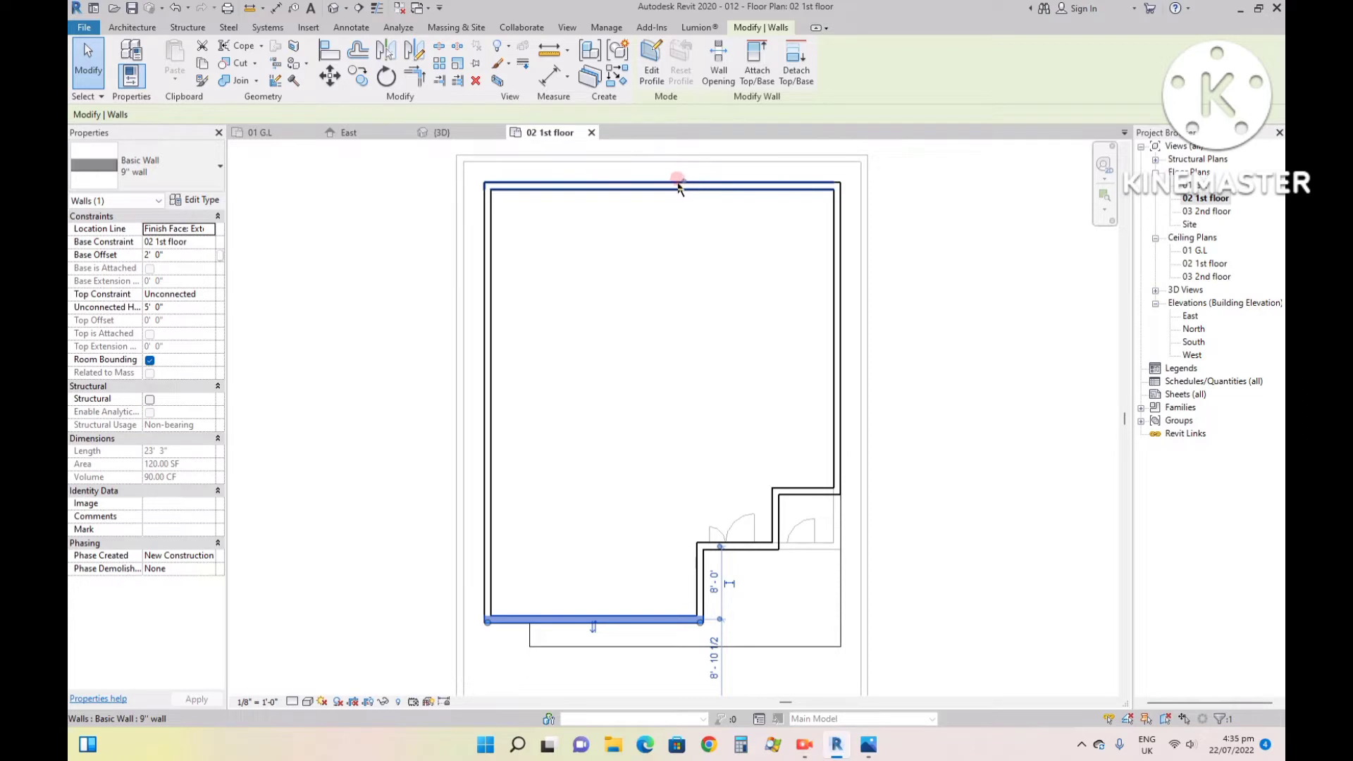
{"action": "left_click", "coordinate": [492, 214], "text": "ctrl"}
{"action": "left_click", "coordinate": [531, 190], "text": "ctrl"}
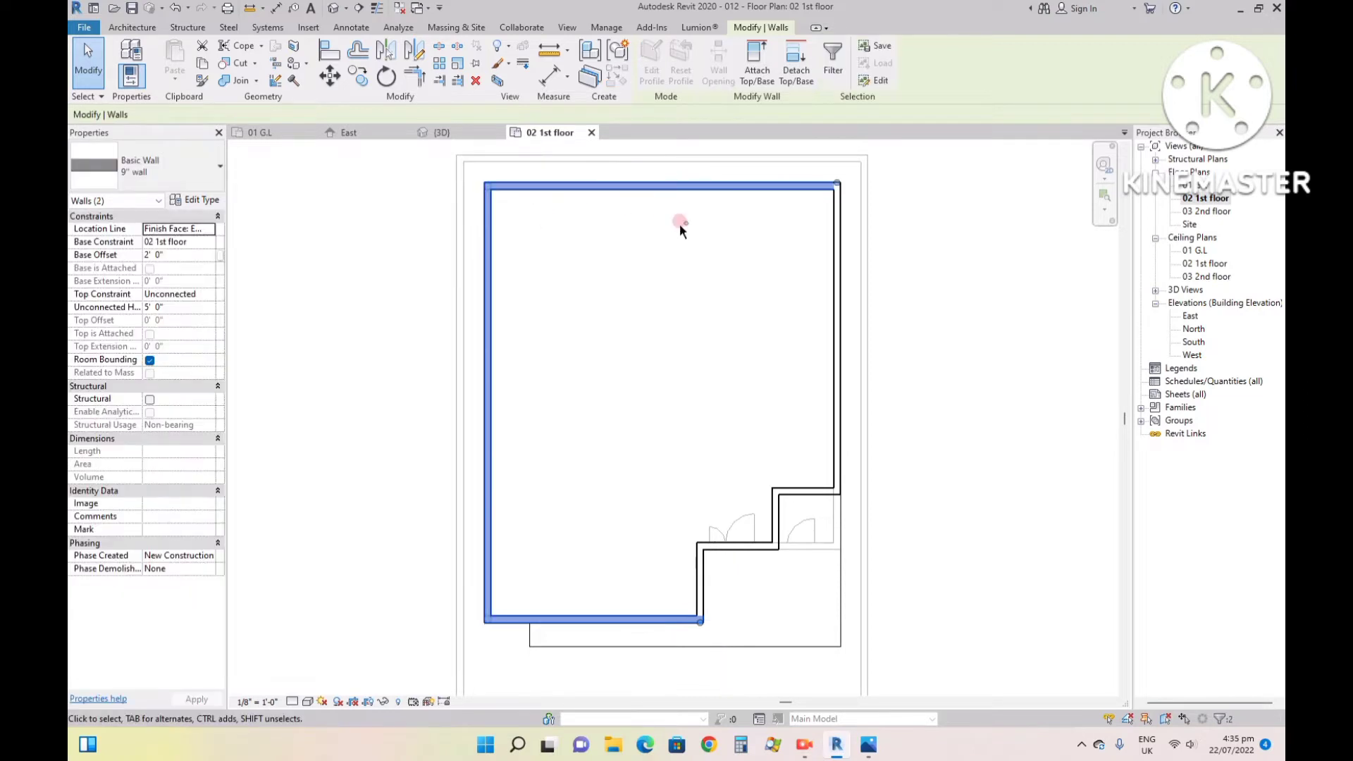
{"action": "left_click", "coordinate": [837, 243], "text": "ctrl"}
{"action": "left_click", "coordinate": [810, 490], "text": "ctrl"}
{"action": "left_click", "coordinate": [779, 509], "text": "ctrl"}
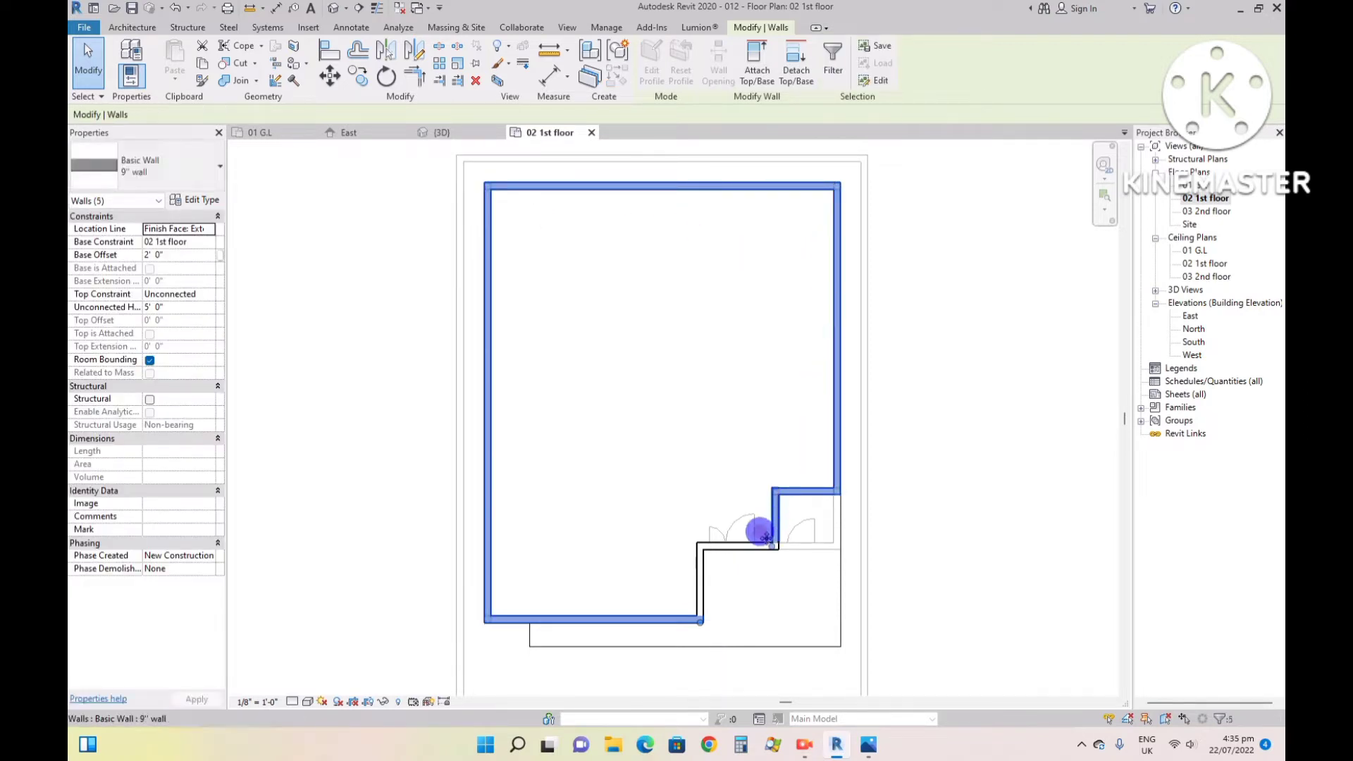
{"action": "left_click", "coordinate": [734, 545], "text": "ctrl"}
{"action": "left_click", "coordinate": [698, 565], "text": "ctrl"}
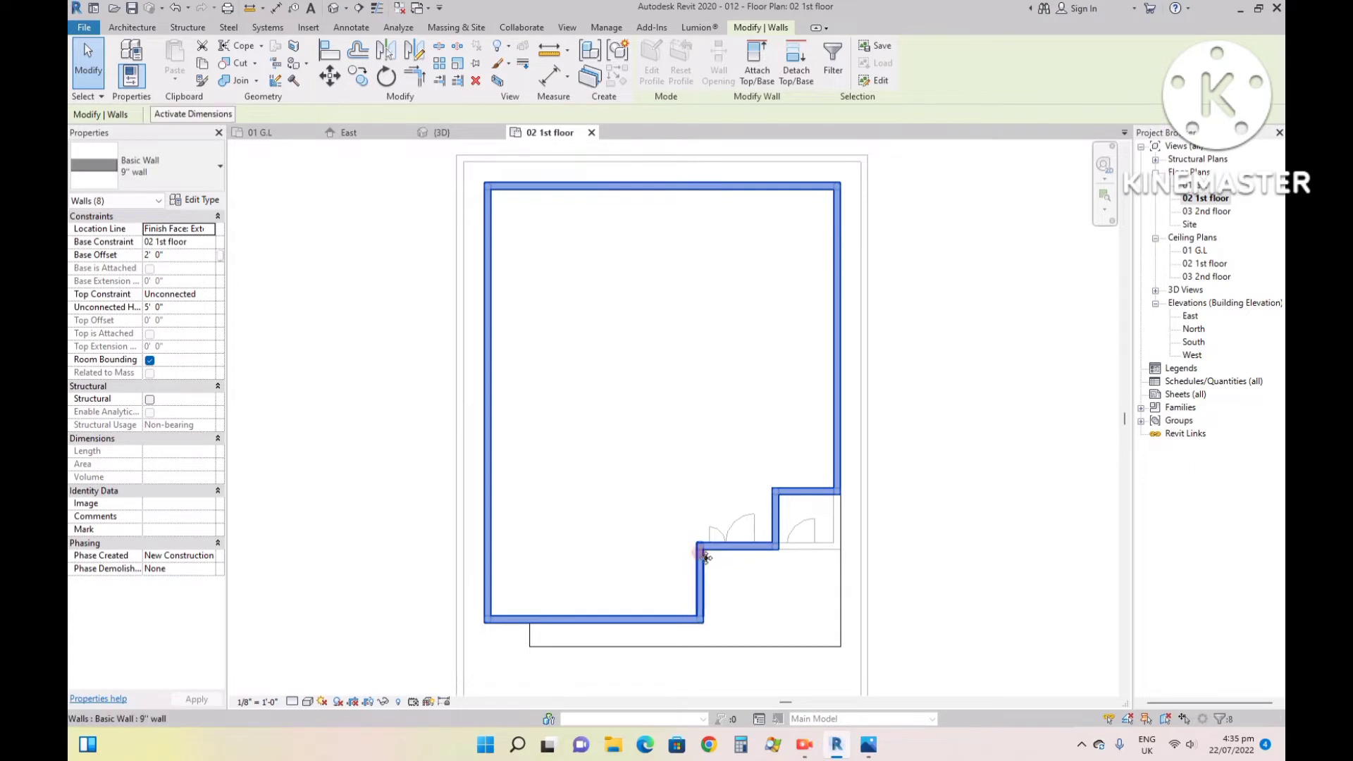
{"action": "left_click", "coordinate": [207, 295]}
{"action": "left_click", "coordinate": [209, 295]}
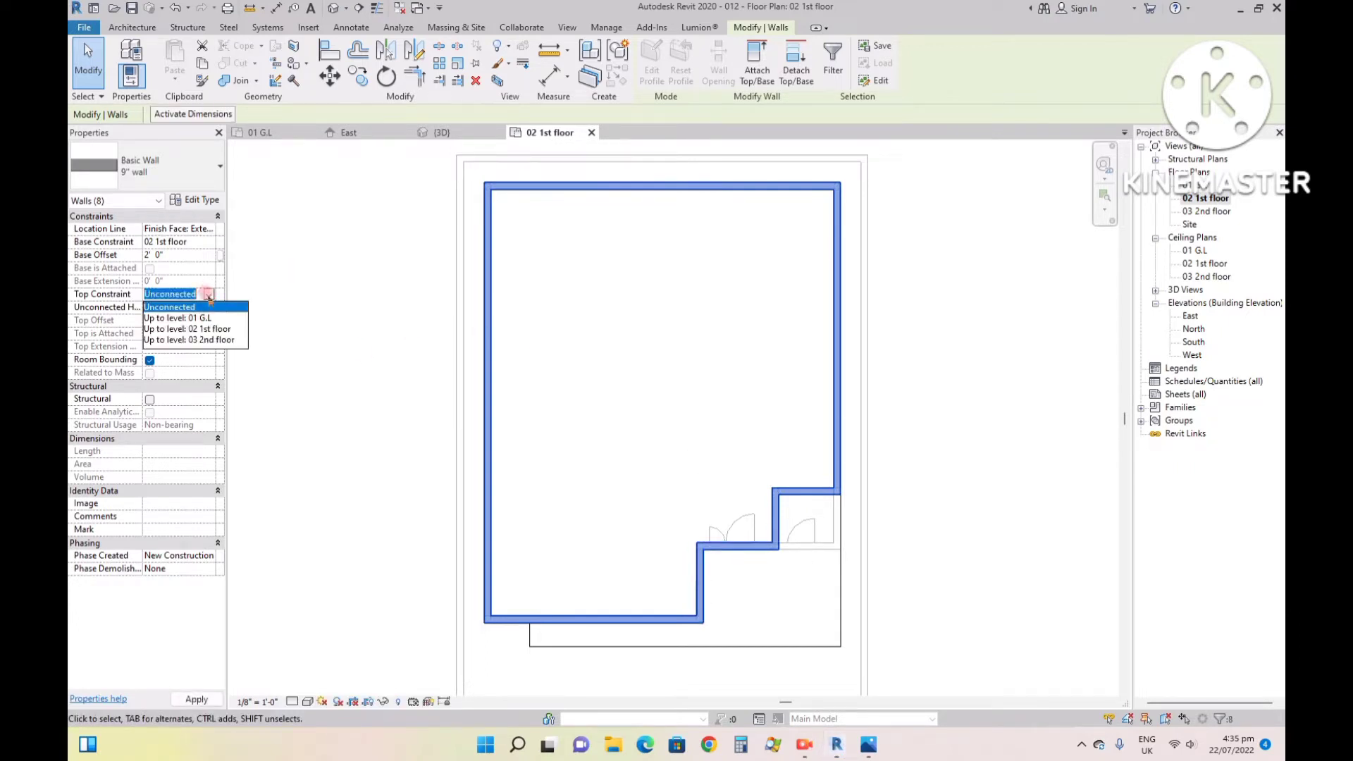
{"action": "left_click", "coordinate": [203, 339]}
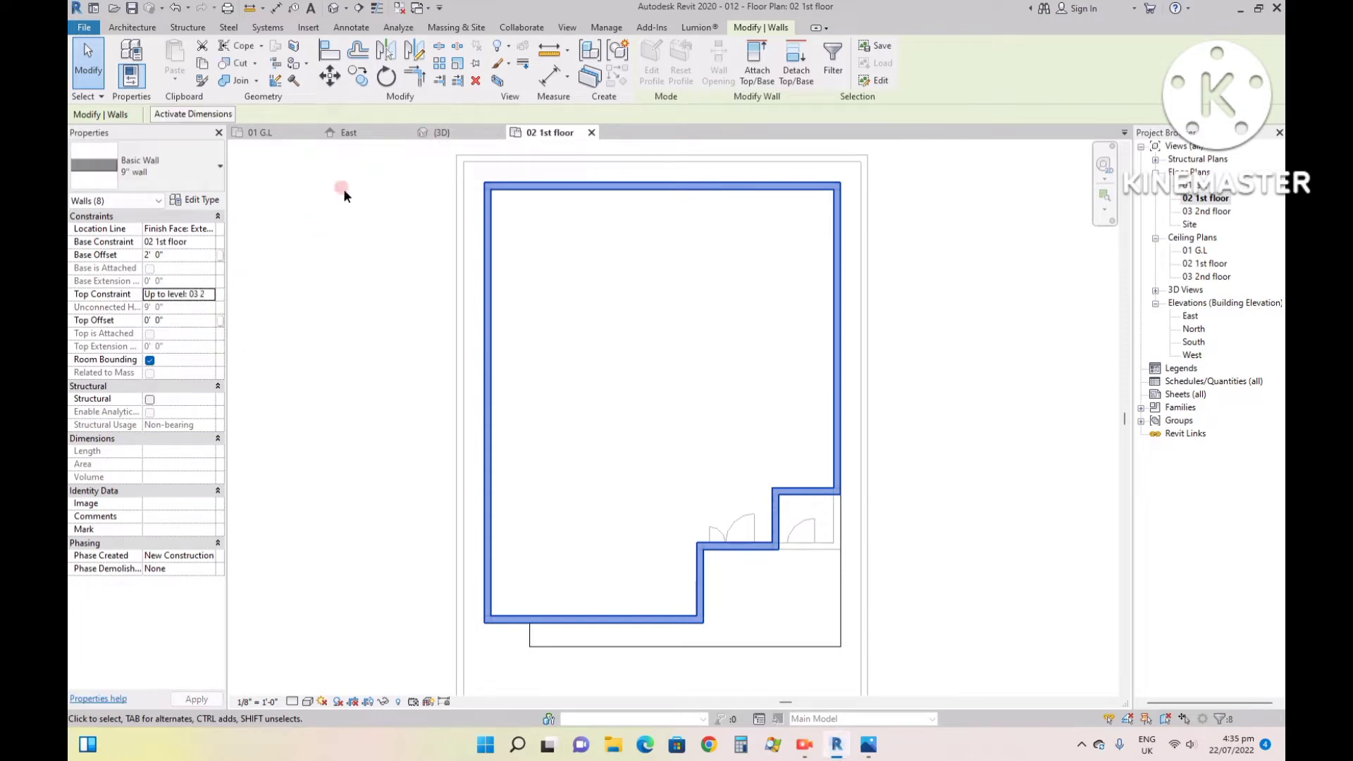
{"action": "left_click", "coordinate": [441, 134]}
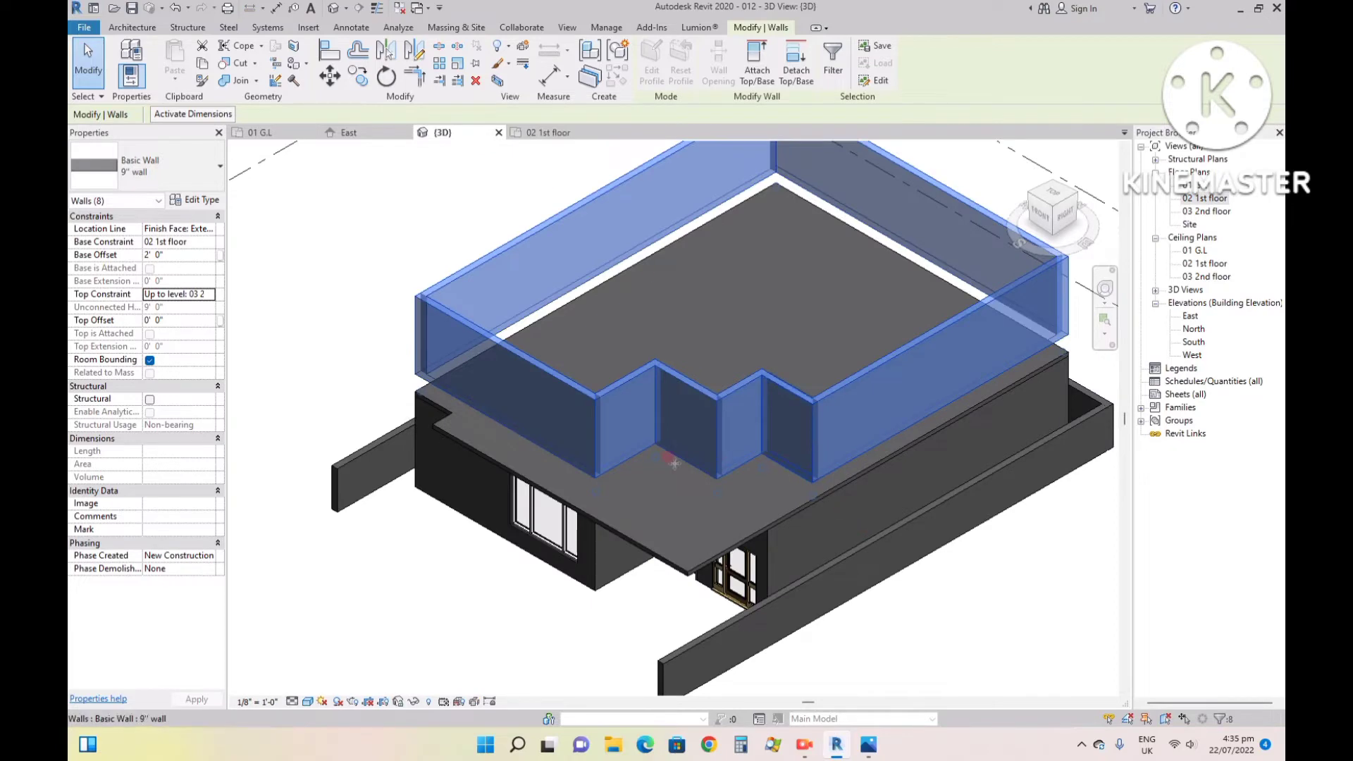
{"action": "left_click", "coordinate": [454, 553]}
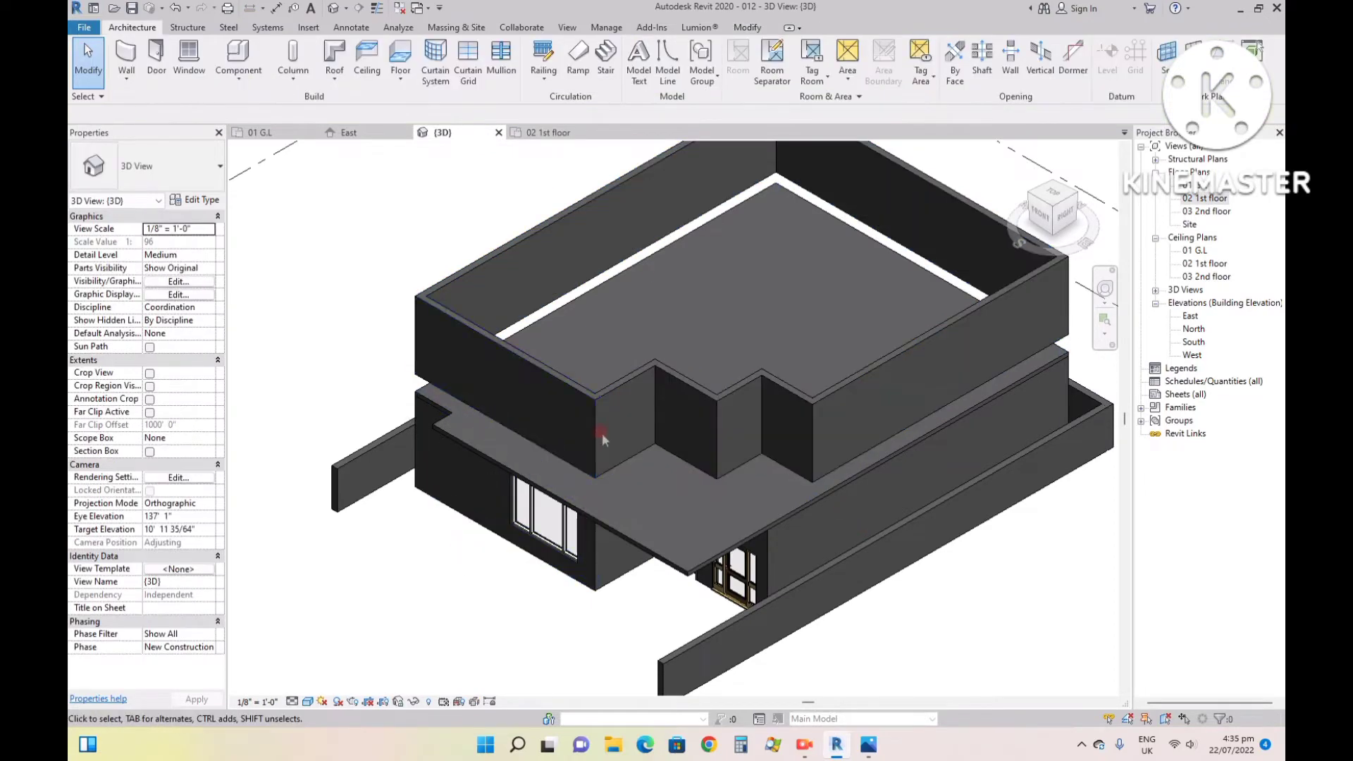
- Select all eight first-floor walls in the 02 1st floor plan and set their base offset to 0
{"action": "left_click", "coordinate": [530, 139]}
{"action": "left_click", "coordinate": [485, 308]}
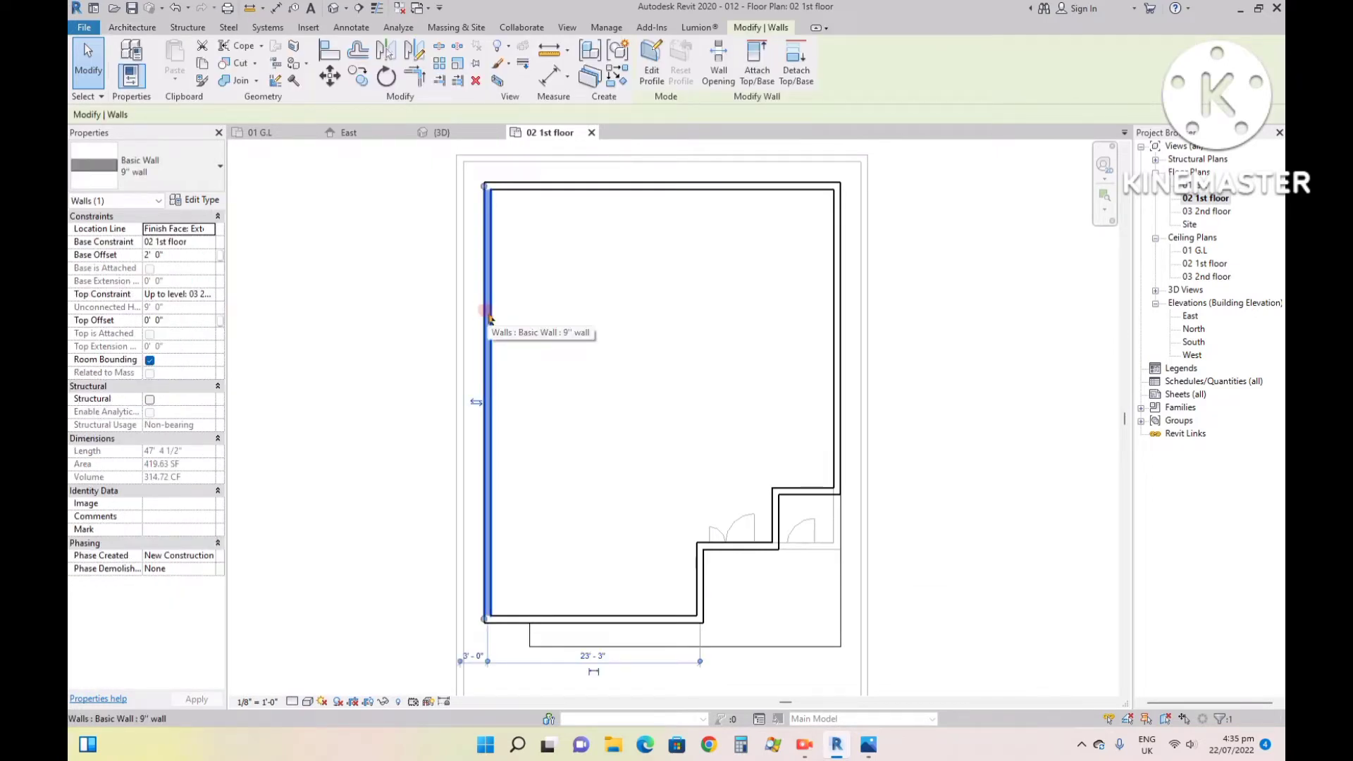
{"action": "left_click", "coordinate": [635, 187], "text": "ctrl"}
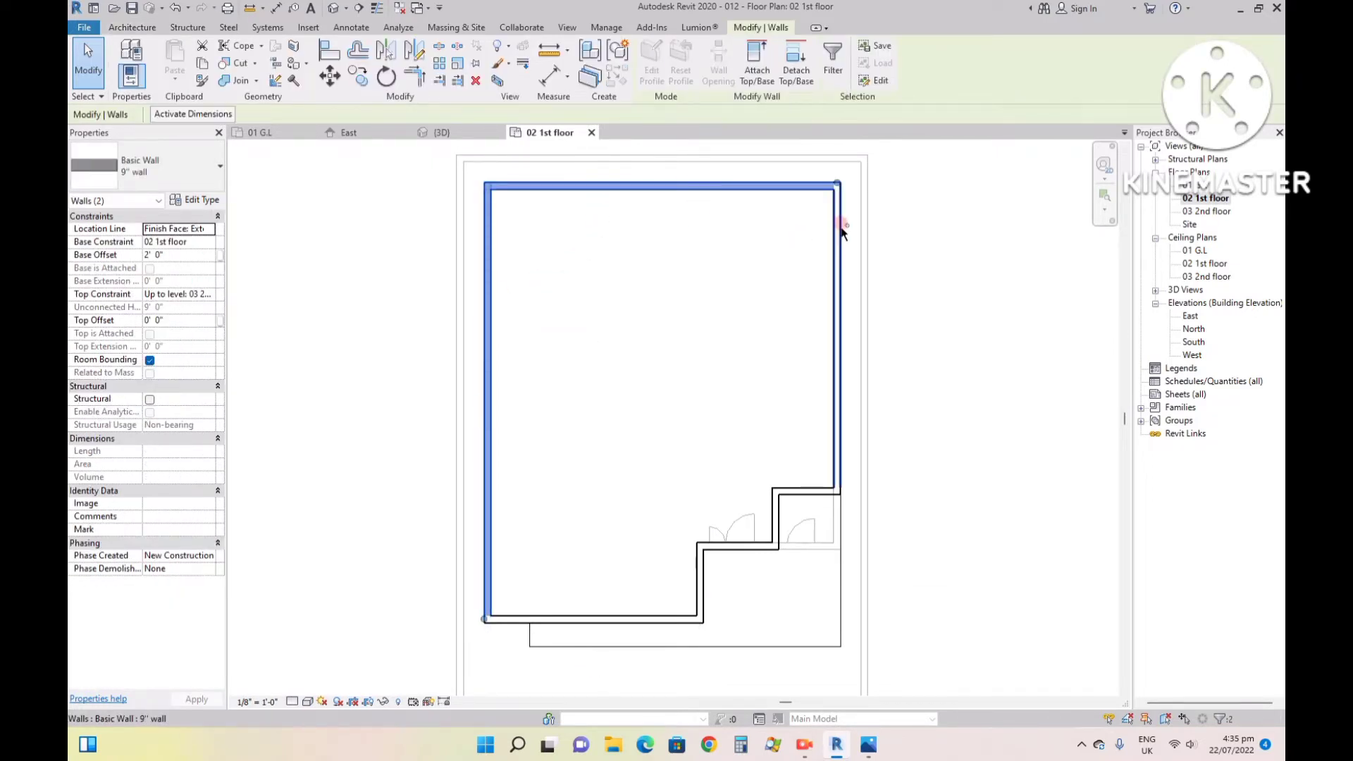
{"action": "left_click", "coordinate": [831, 433], "text": "ctrl"}
{"action": "left_click", "coordinate": [810, 492], "text": "ctrl"}
{"action": "left_click", "coordinate": [775, 515], "text": "ctrl"}
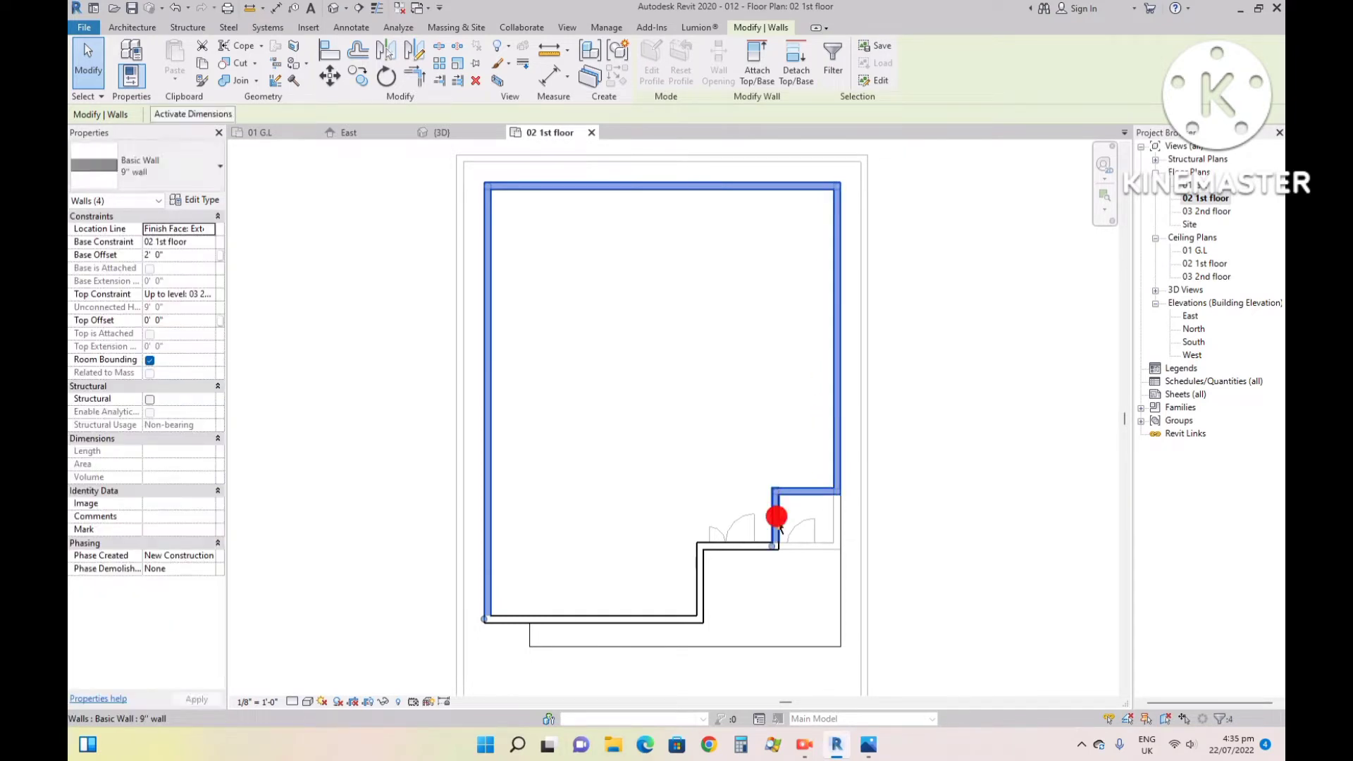
{"action": "left_click", "coordinate": [733, 547], "text": "ctrl"}
{"action": "left_click", "coordinate": [658, 619], "text": "ctrl"}
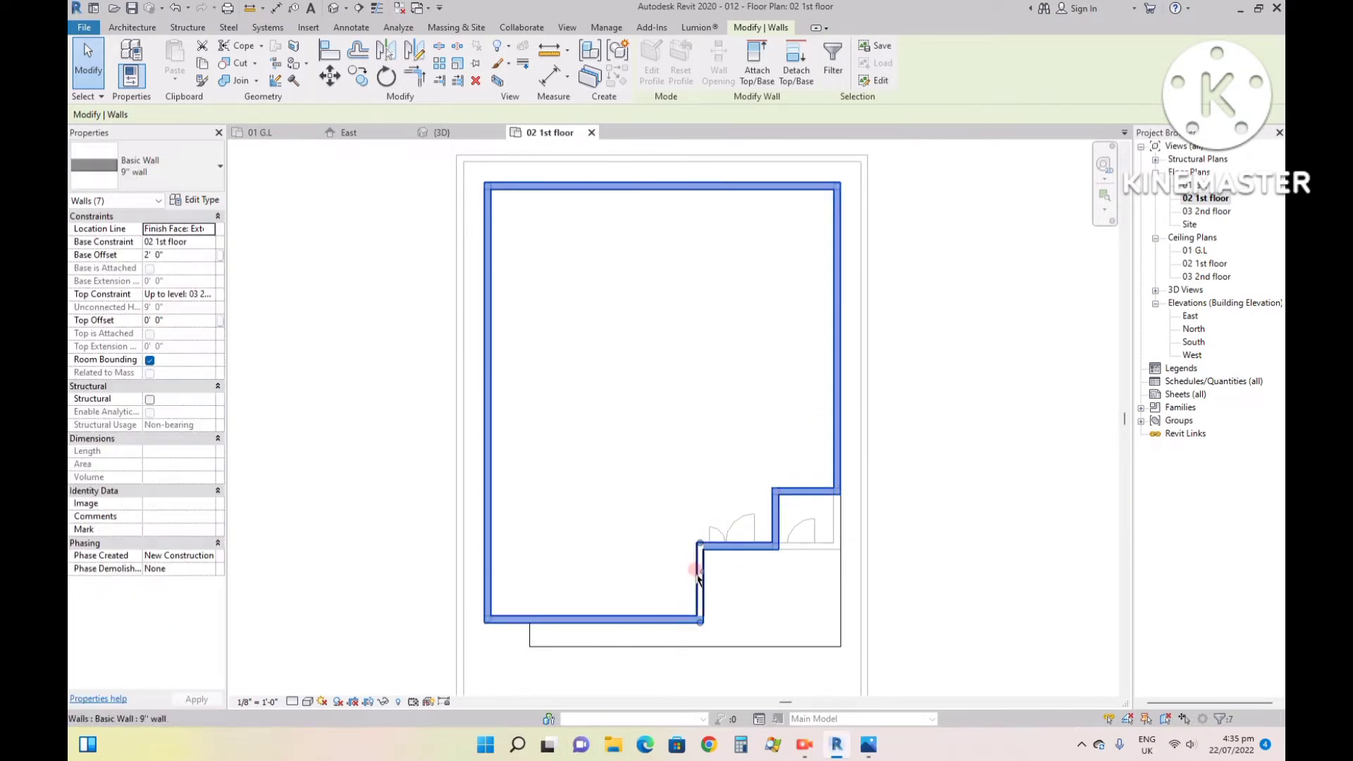
{"action": "left_click", "coordinate": [693, 563], "text": "ctrl"}
{"action": "left_click", "coordinate": [203, 256]}
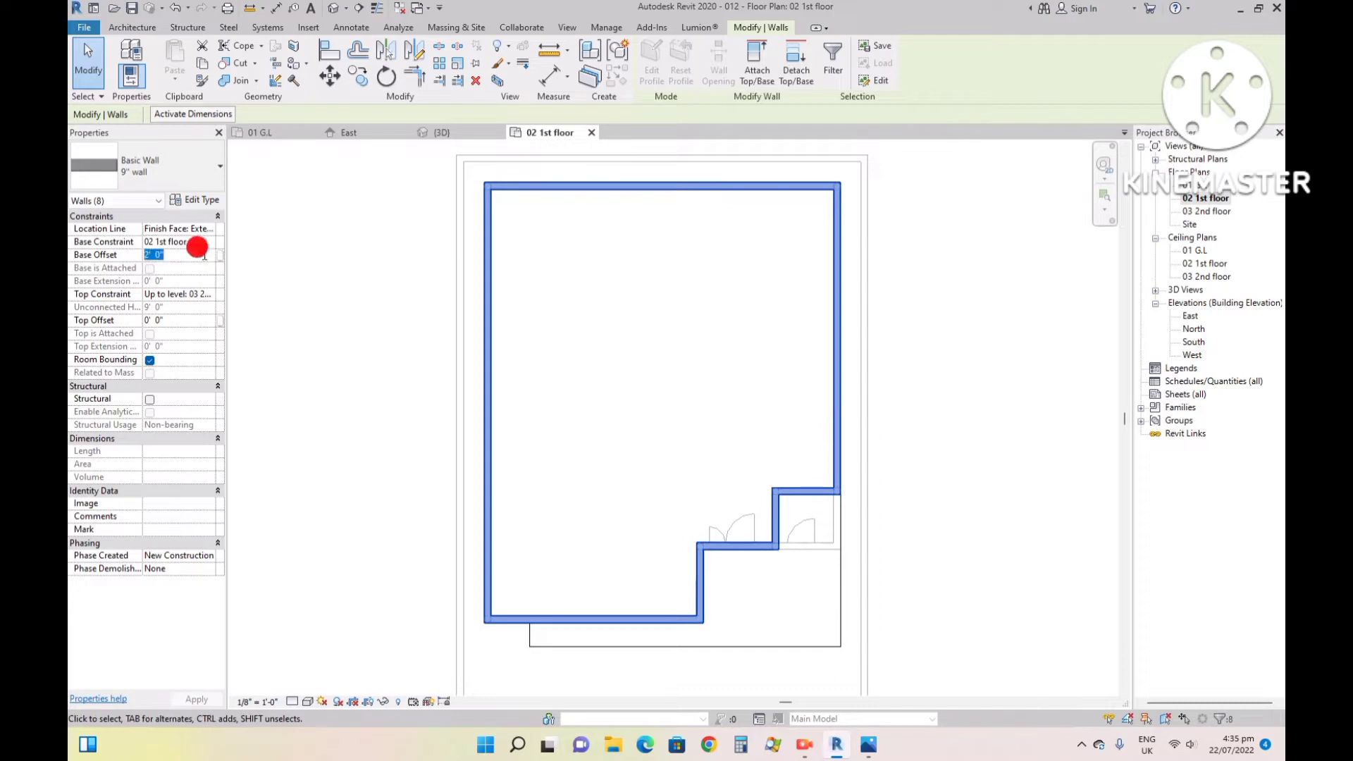
{"action": "type", "text": "0"}
{"action": "key", "text": "Return"}
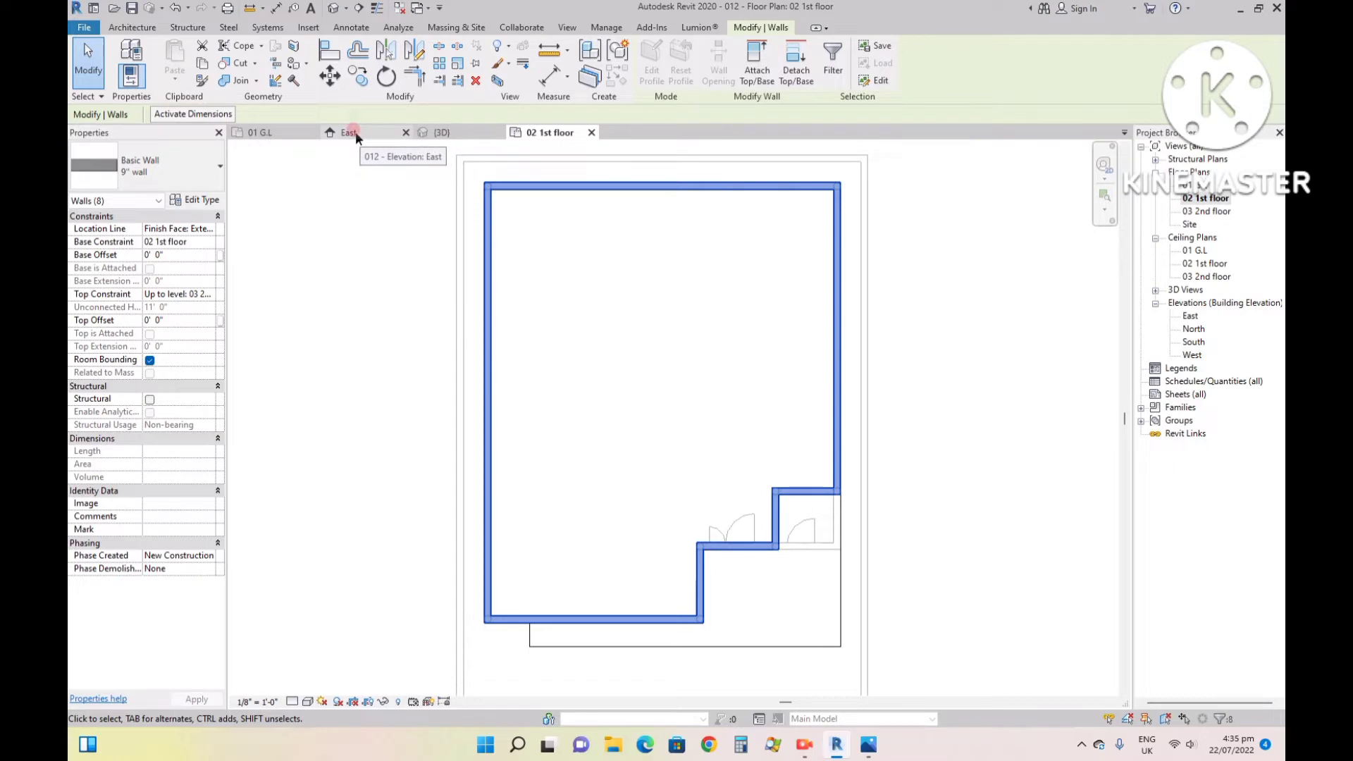
- Inspect the first-floor walls in 3D, check the upper-storey doors in reference image 99.jpg, and return to the 02 1st floor plan in Revit
{"action": "left_click", "coordinate": [453, 131]}
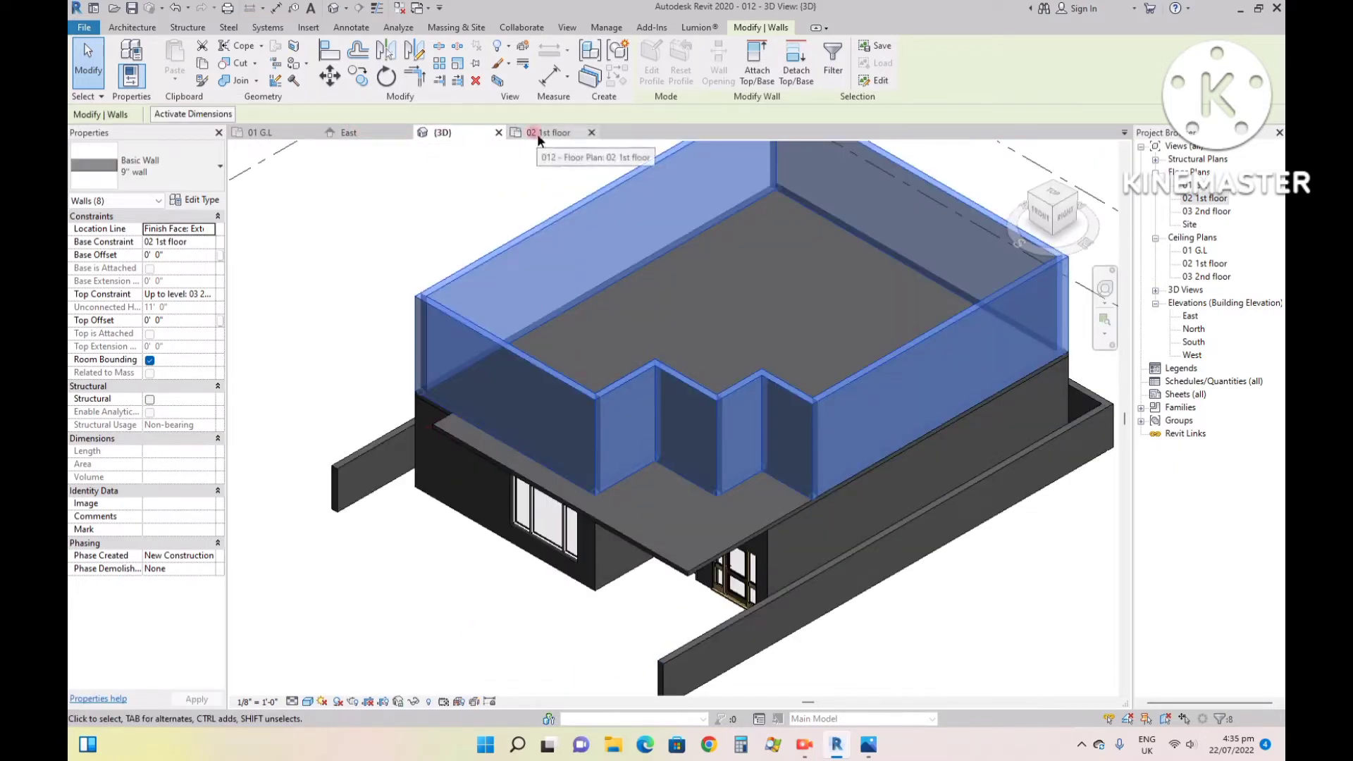
{"action": "left_click", "coordinate": [298, 614]}
{"action": "scroll", "coordinate": [493, 376], "scroll_direction": "up", "scroll_amount": 5}
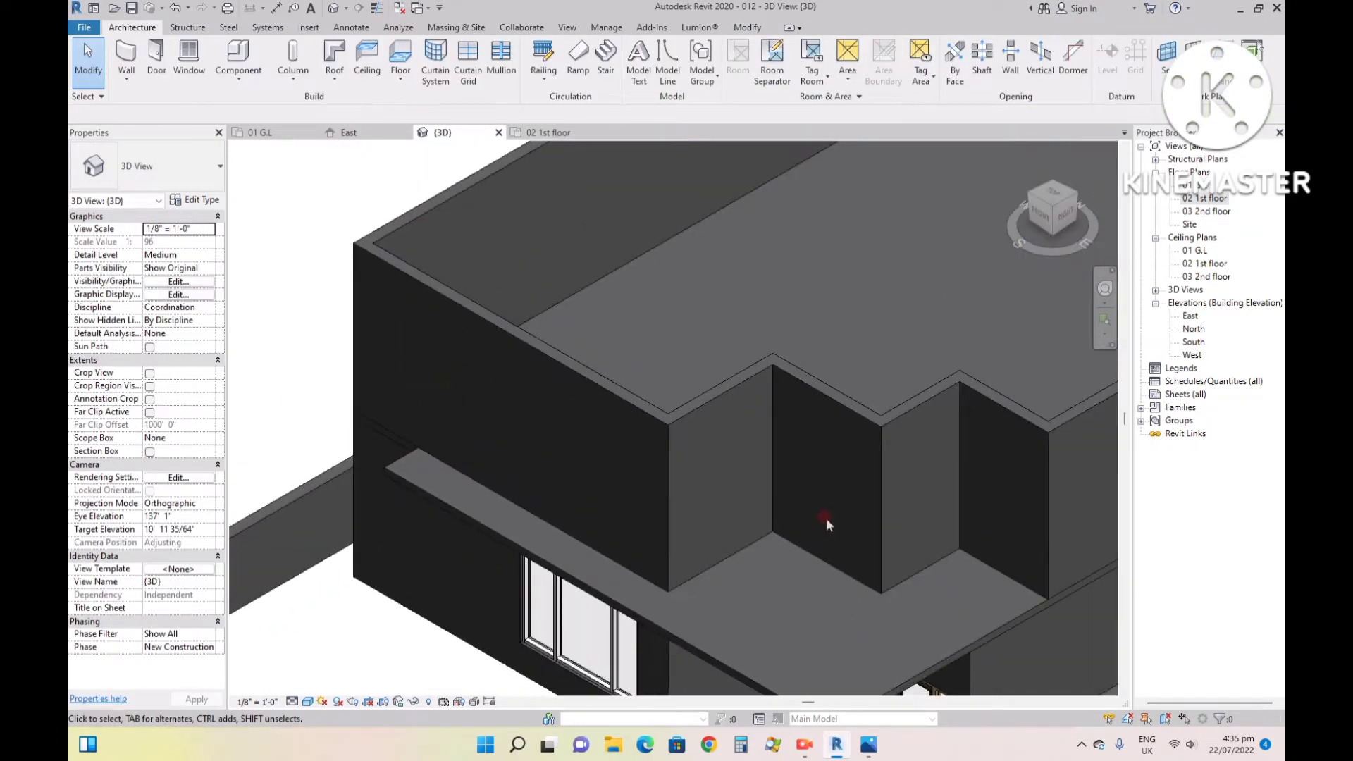
{"action": "scroll", "coordinate": [826, 518], "scroll_direction": "down", "scroll_amount": 5}
{"action": "scroll", "coordinate": [700, 506], "scroll_direction": "down", "scroll_amount": 3}
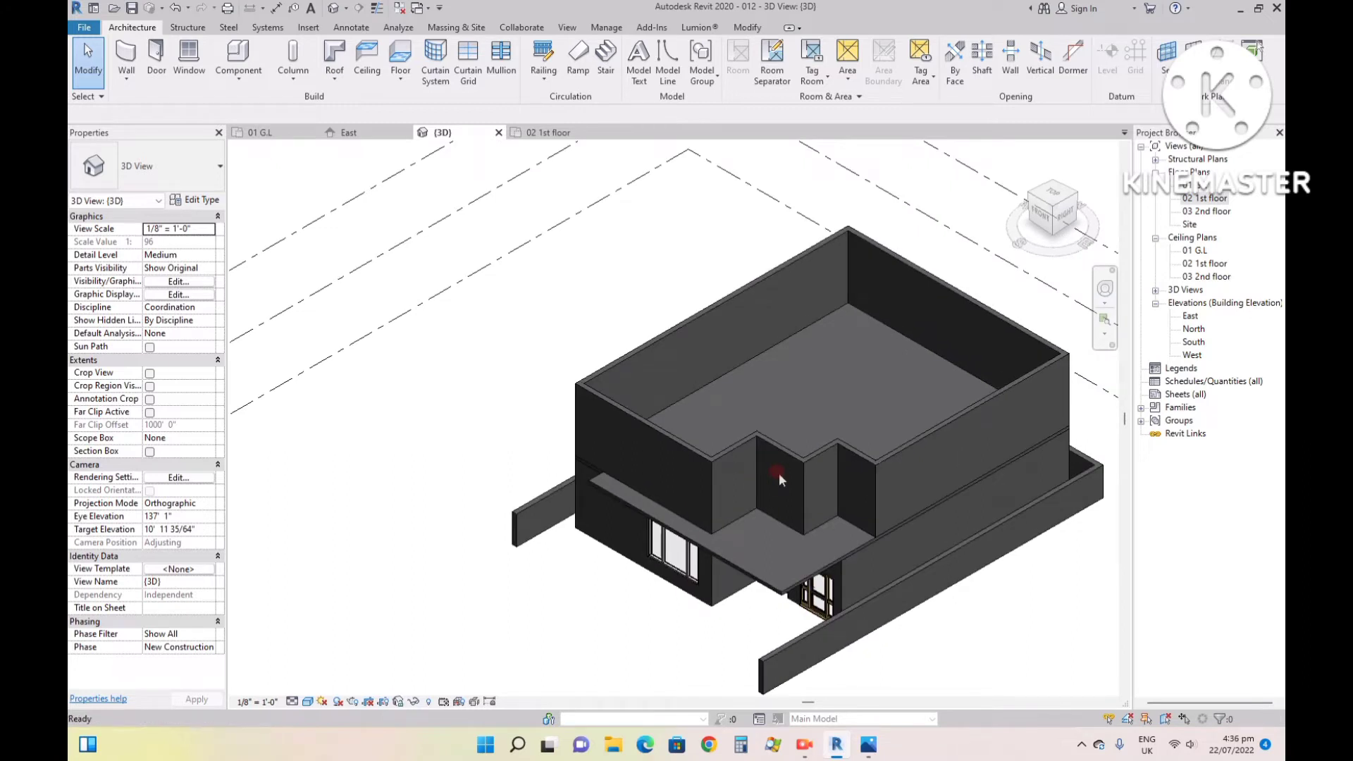
{"action": "left_click", "coordinate": [556, 133]}
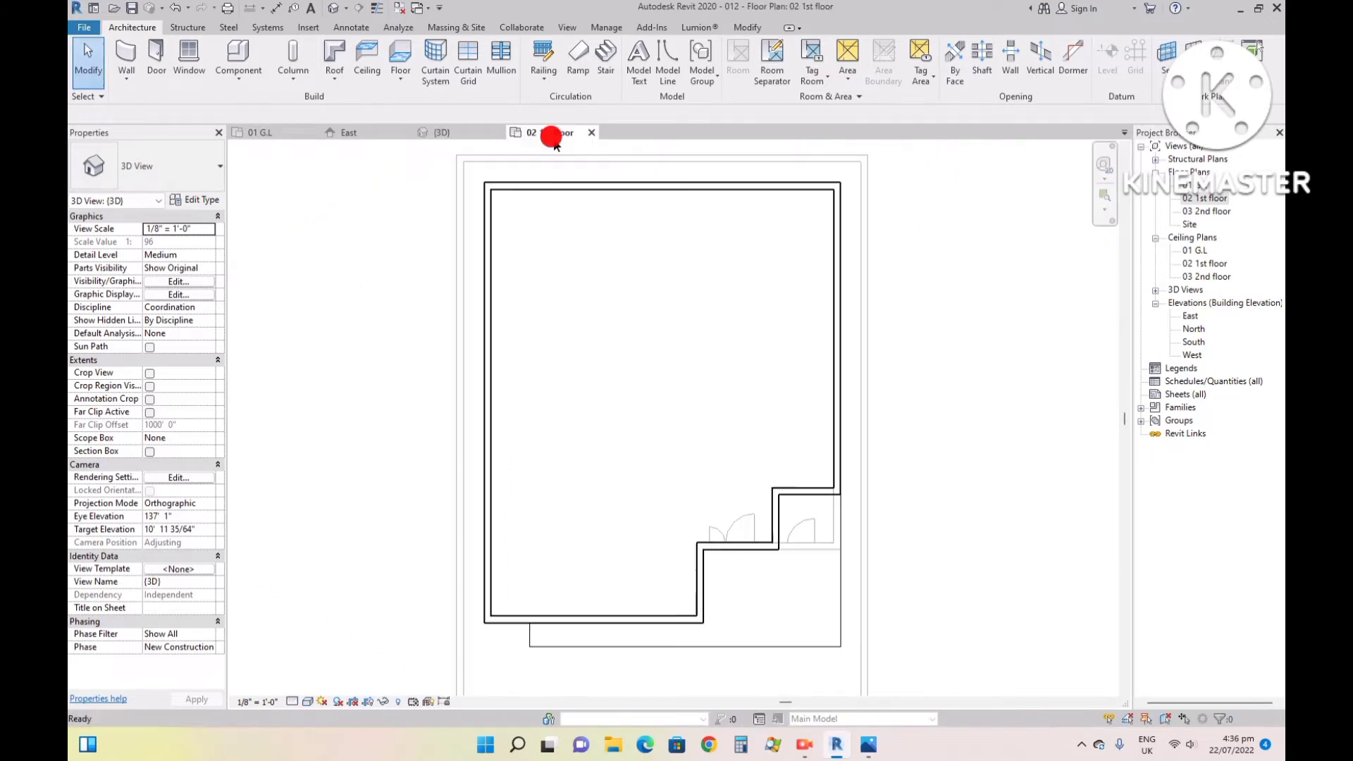
{"action": "left_click", "coordinate": [867, 749]}
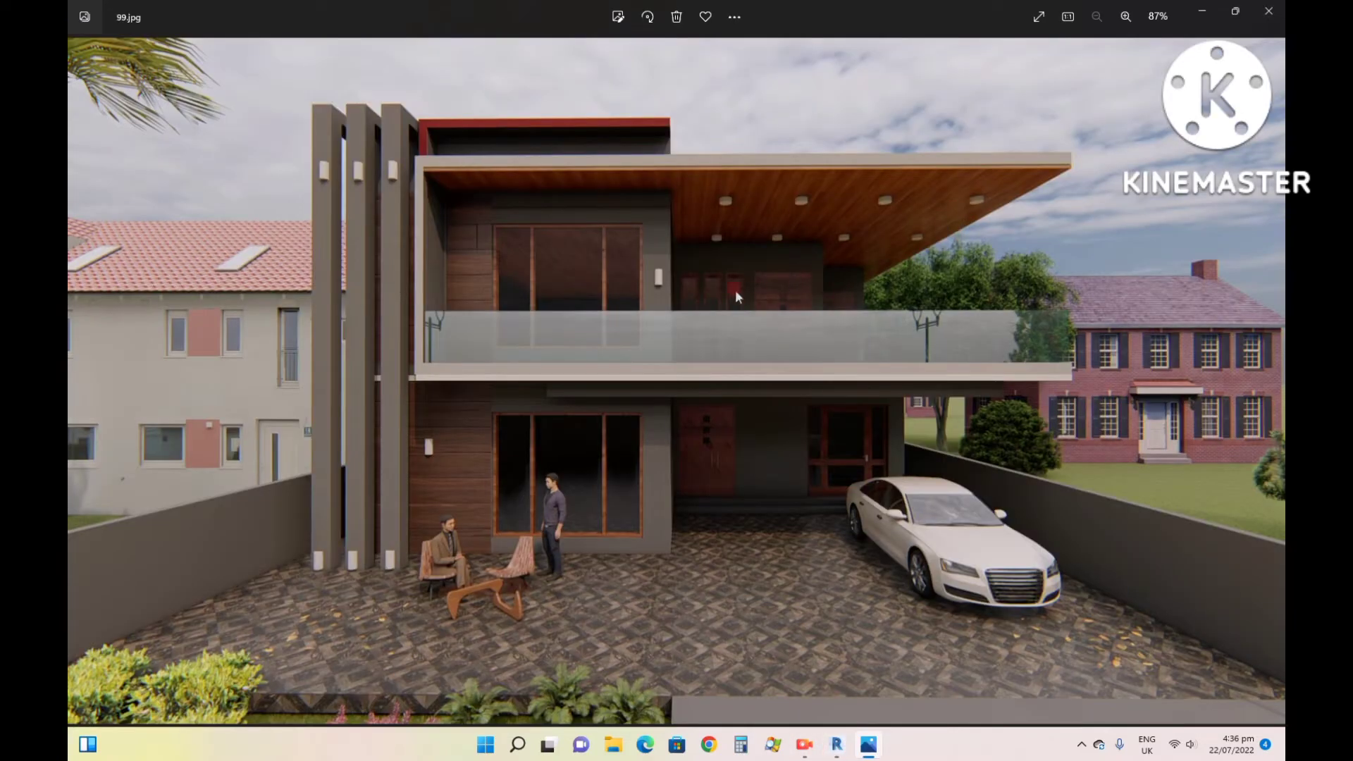
{"action": "left_click", "coordinate": [836, 746]}
{"action": "left_click", "coordinate": [735, 433]}
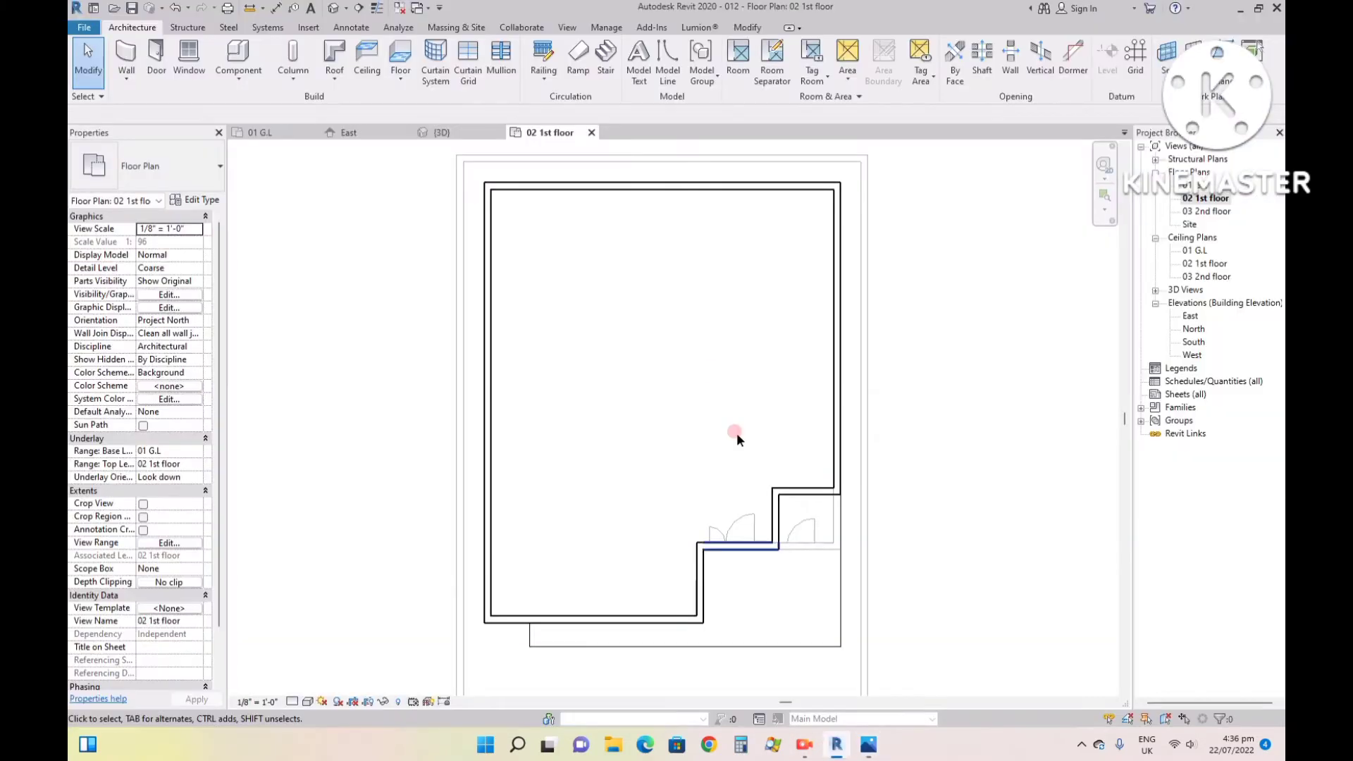
- Place IntAys (2) 1510 x 2110mm Sgl Swing doors in the two recessed first-floor front walls, opening inward
{"action": "left_click", "coordinate": [156, 52]}
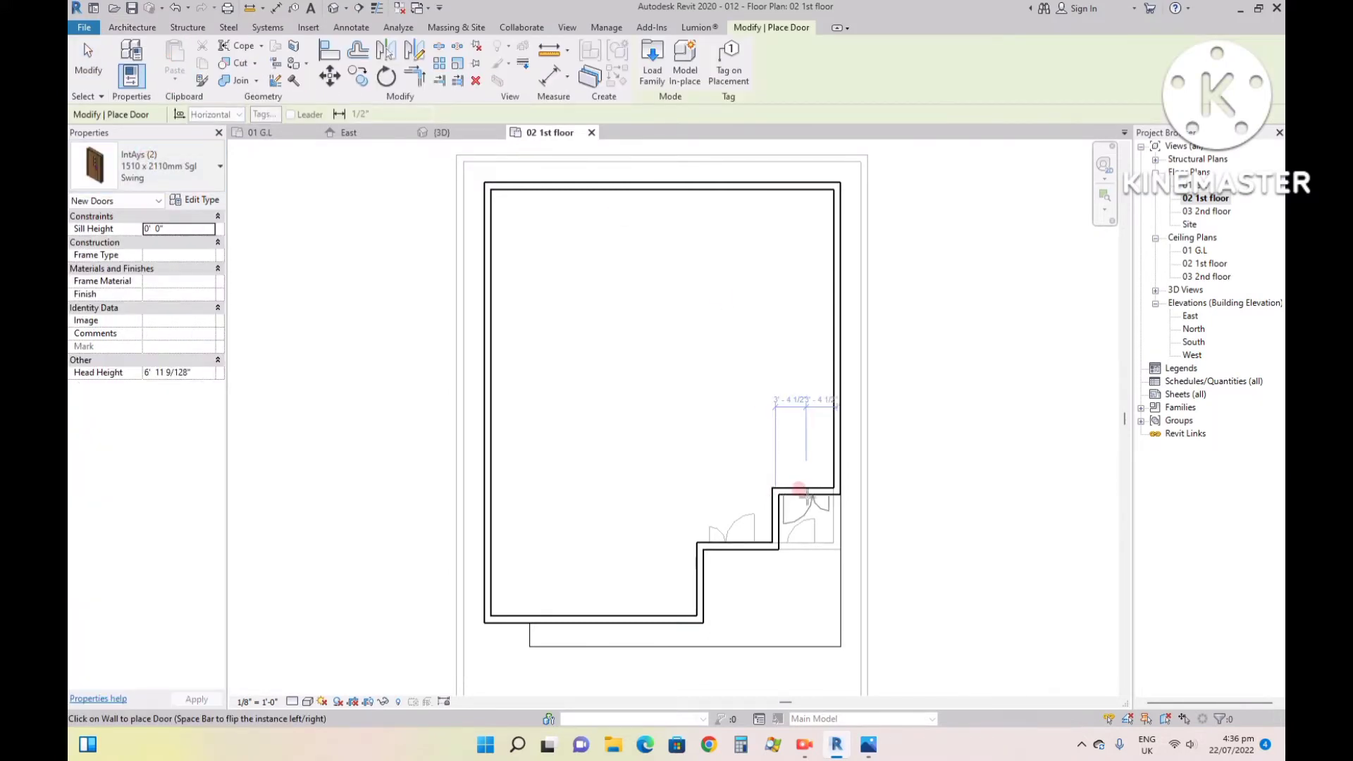
{"action": "left_click", "coordinate": [802, 481]}
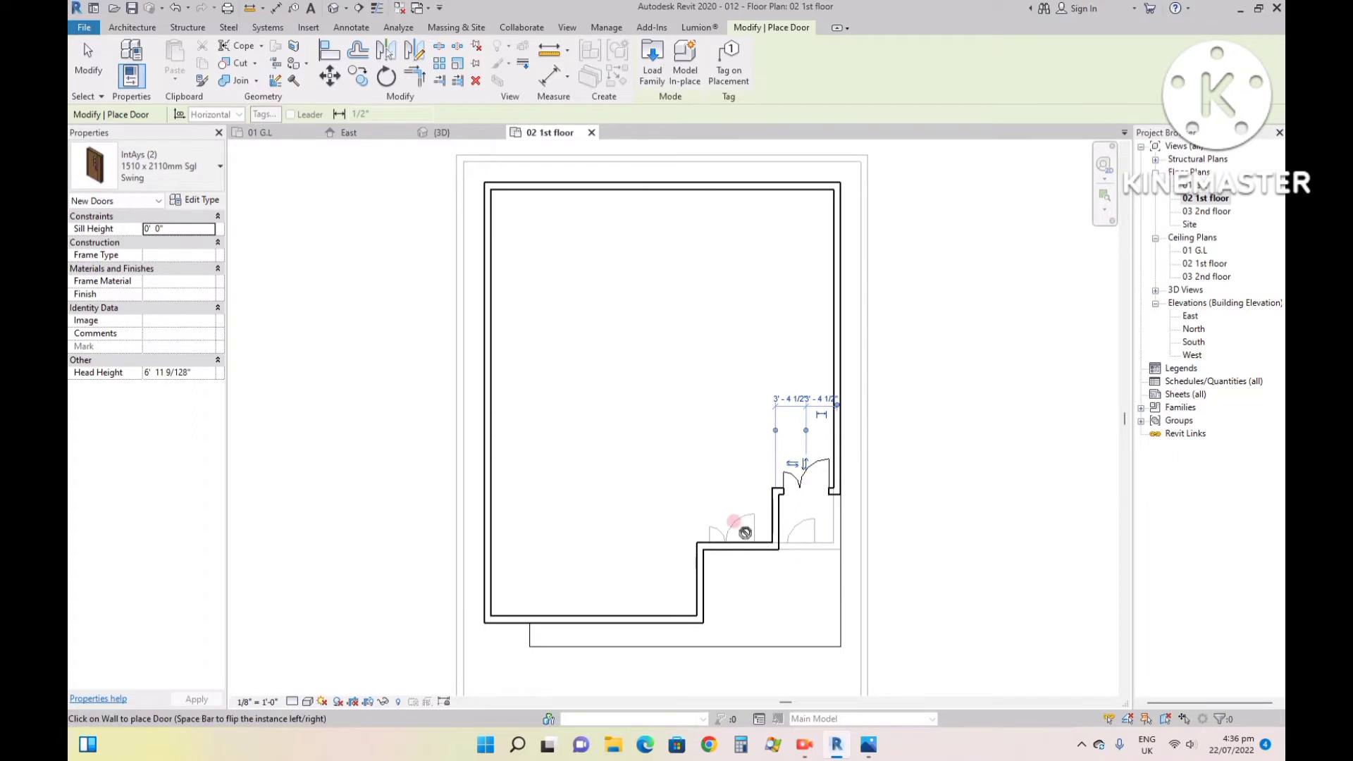
{"action": "left_click", "coordinate": [728, 536]}
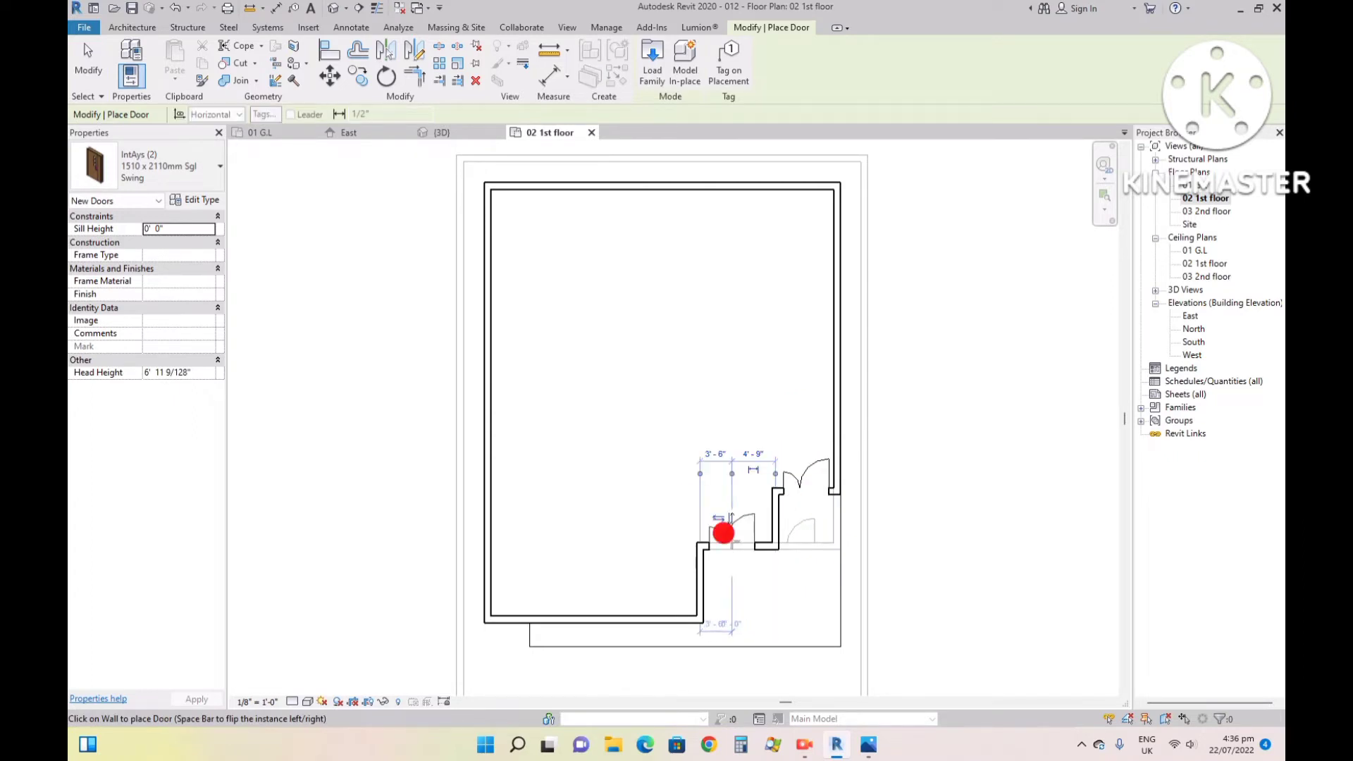
{"action": "scroll", "coordinate": [733, 539], "scroll_direction": "up", "scroll_amount": 5}
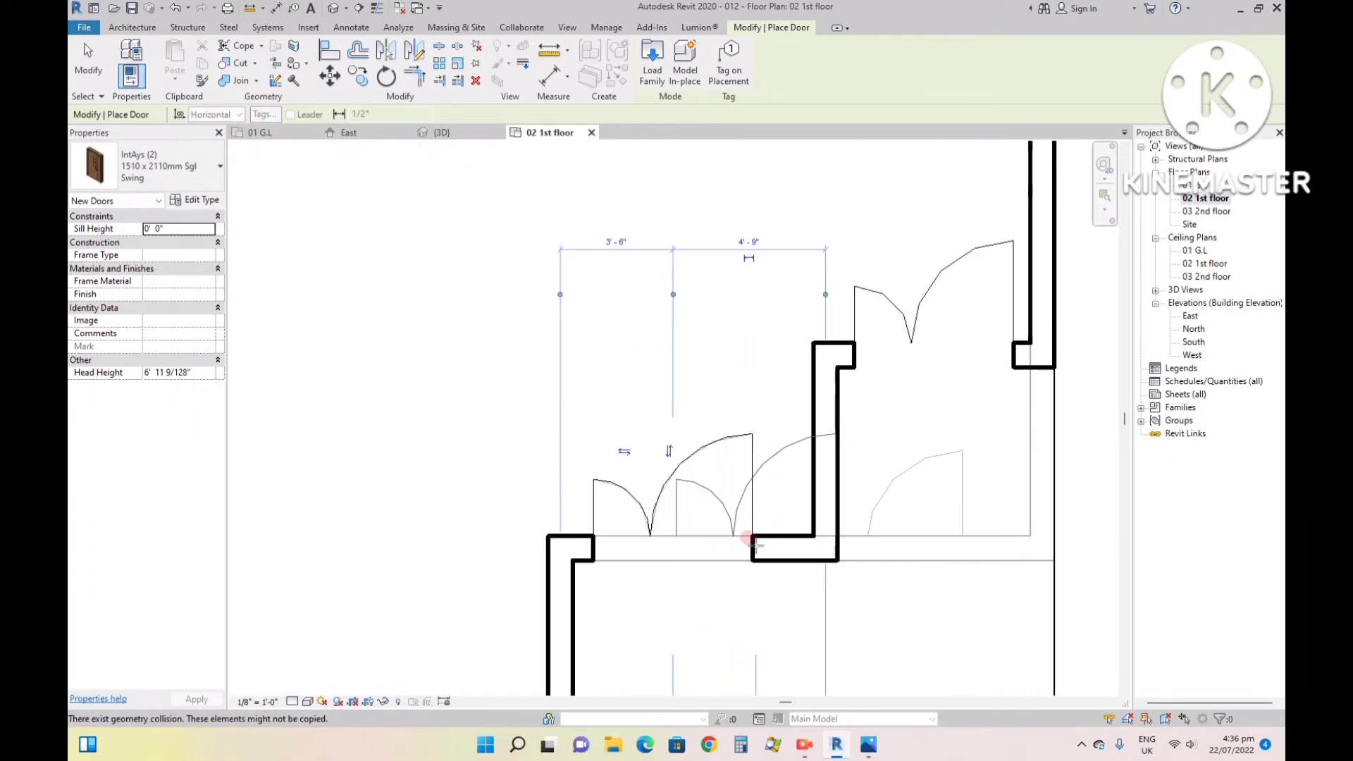
{"action": "scroll", "coordinate": [697, 530], "scroll_direction": "down", "scroll_amount": 4}
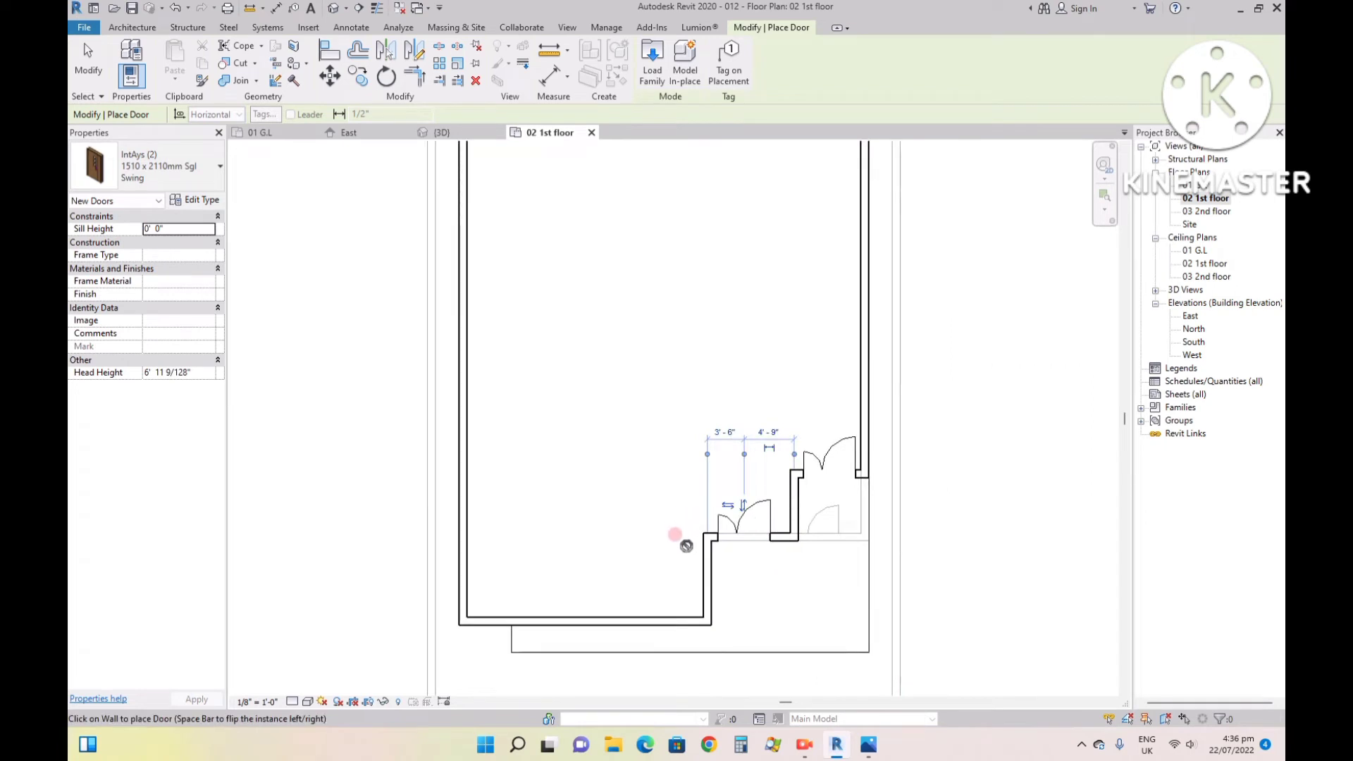
- Compare the recessed front wall in the 3D view and reference image 99.jpg with the corresponding front walls in the 01 G.L plan
{"action": "key", "text": "Escape"}
{"action": "key", "text": "Escape"}
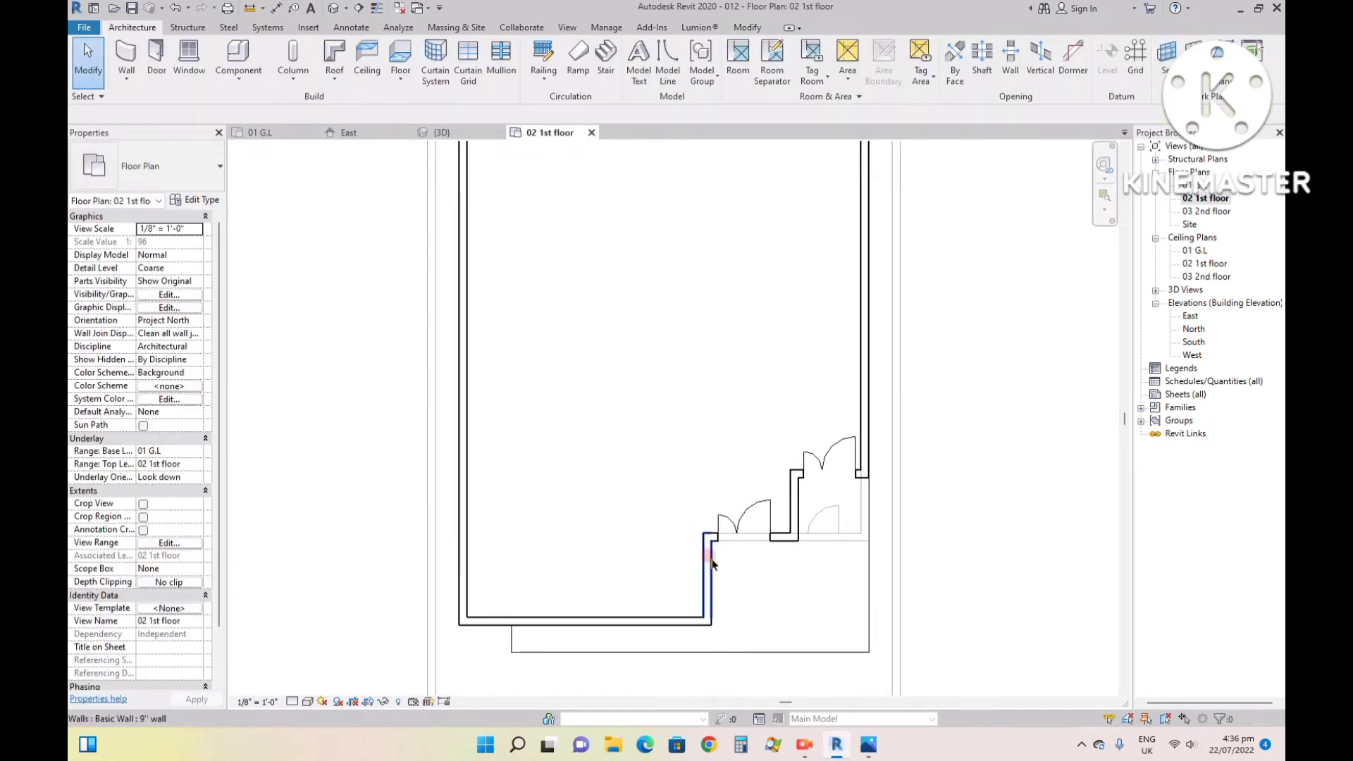
{"action": "left_click", "coordinate": [712, 561]}
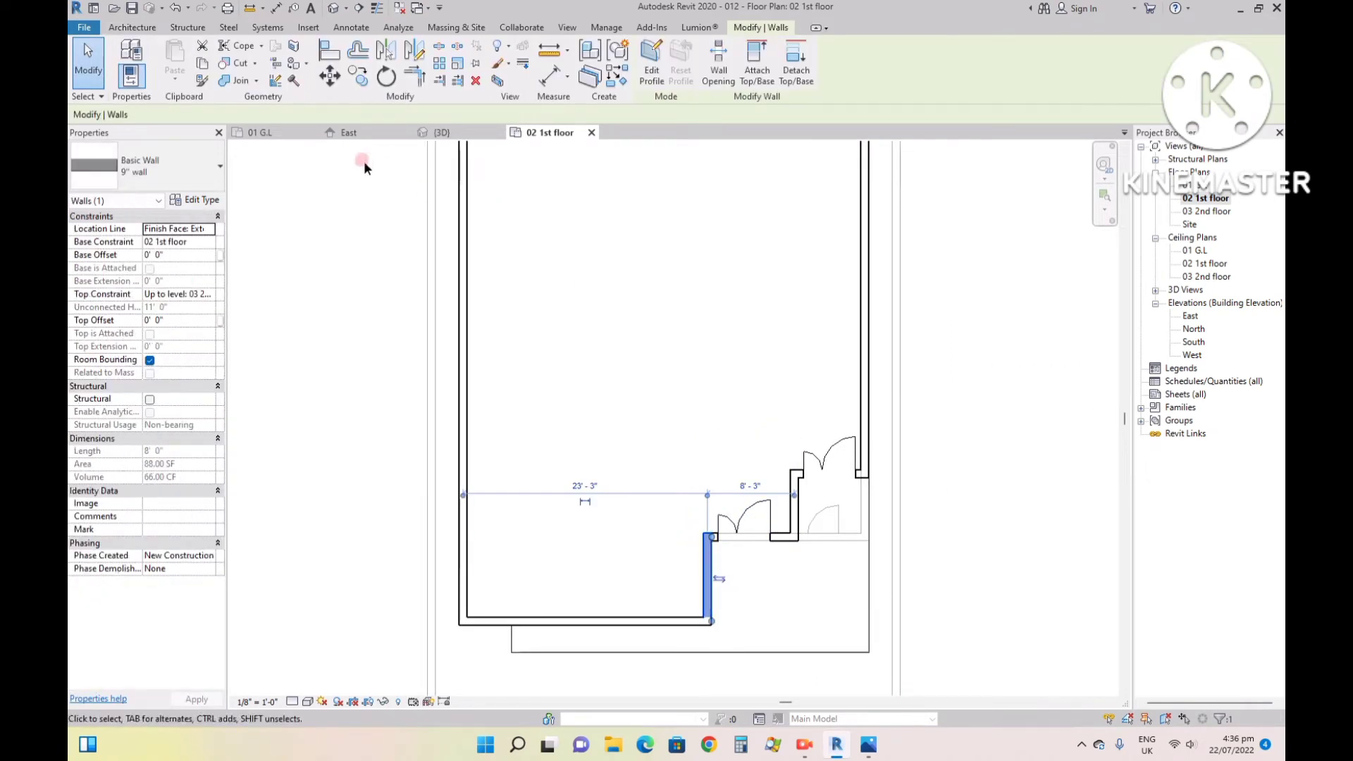
{"action": "left_click", "coordinate": [436, 132]}
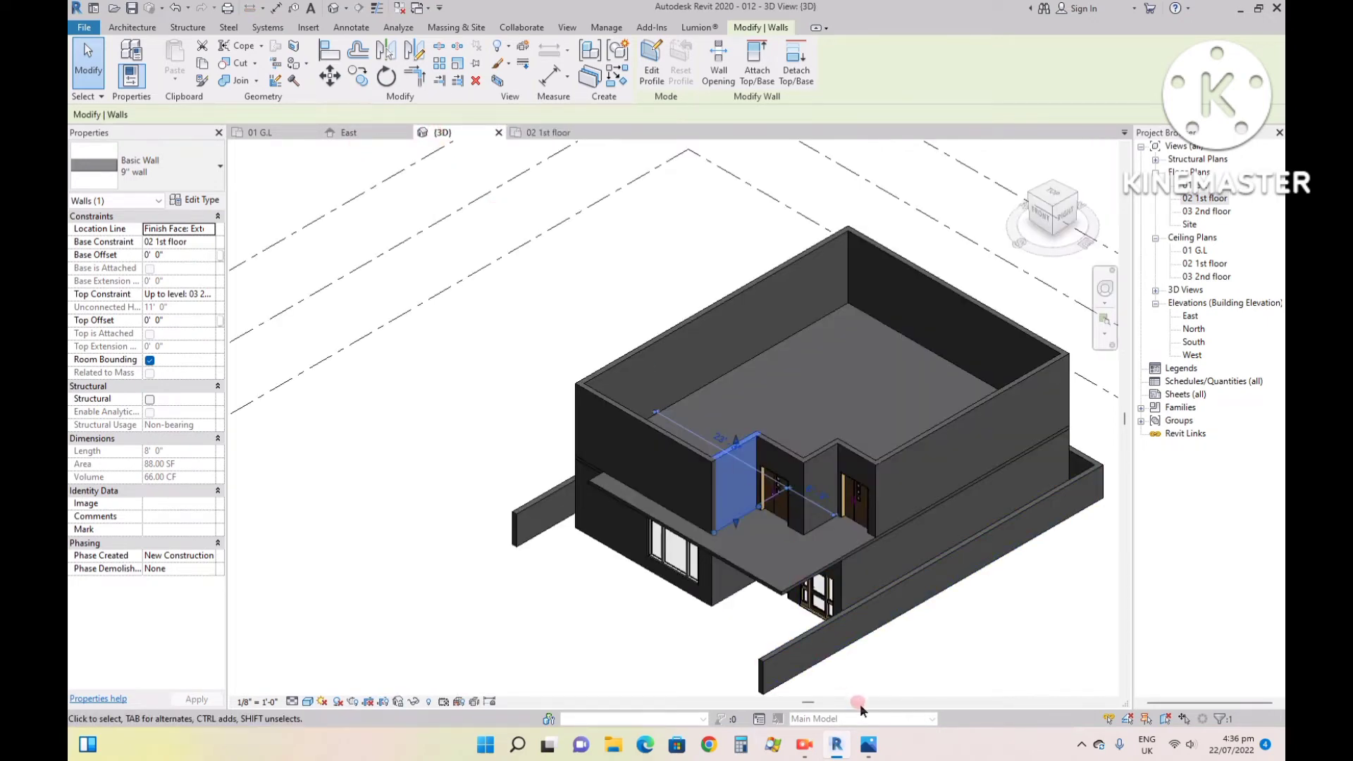
{"action": "left_click", "coordinate": [868, 746]}
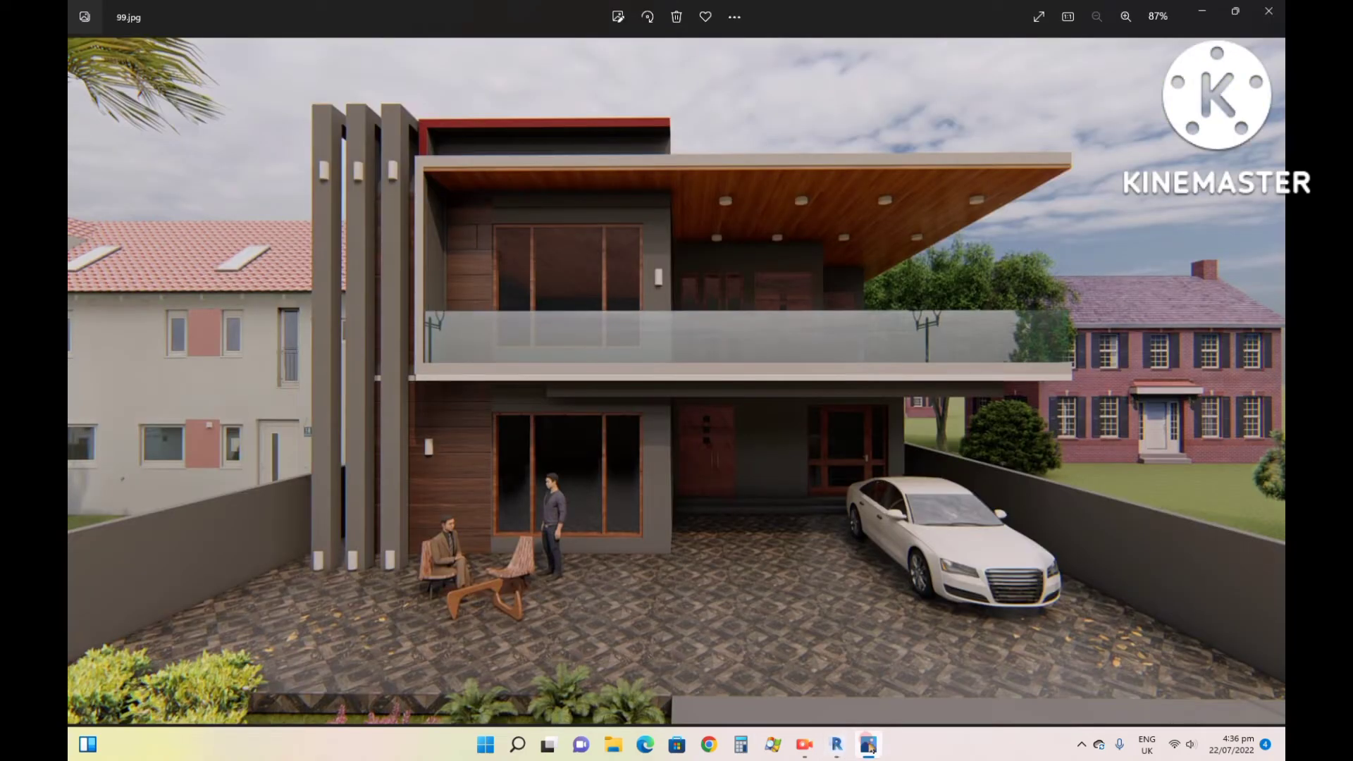
{"action": "left_click", "coordinate": [869, 745]}
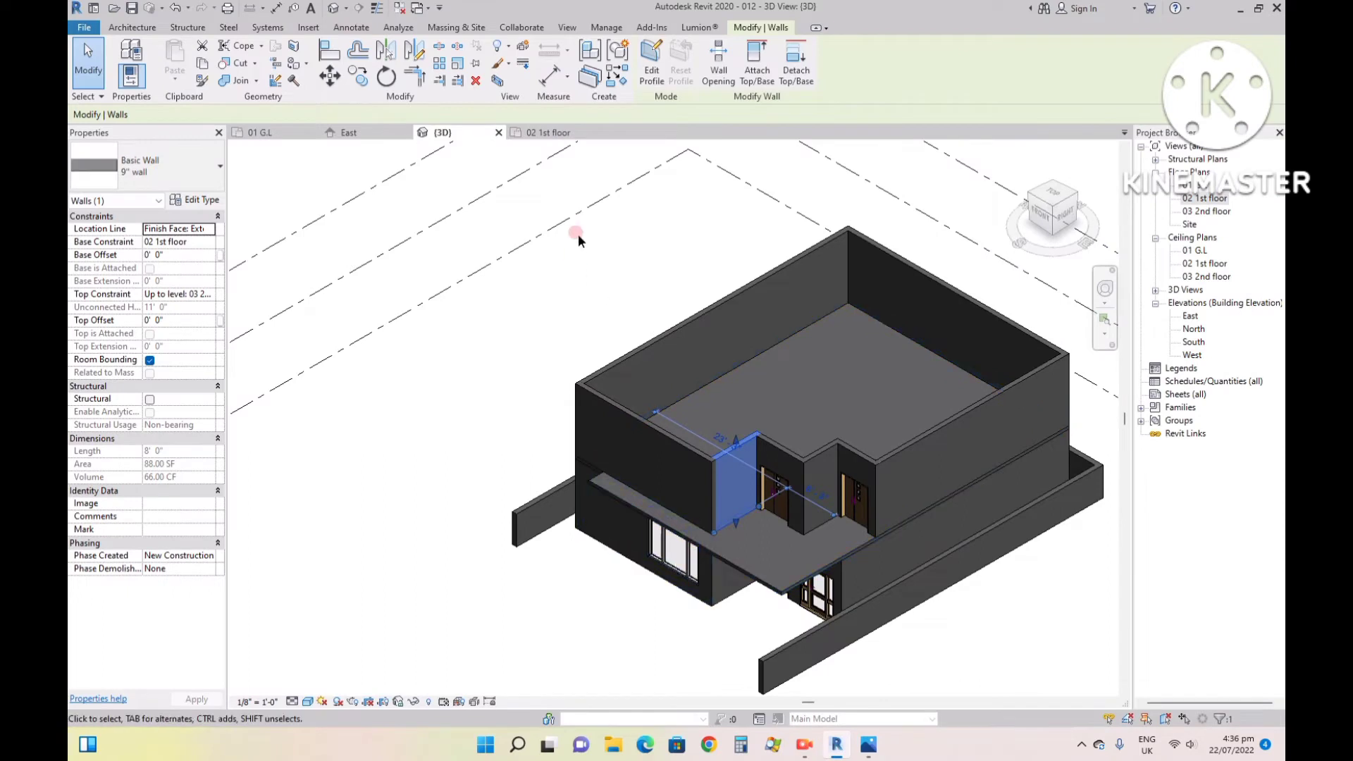
{"action": "left_click", "coordinate": [285, 132]}
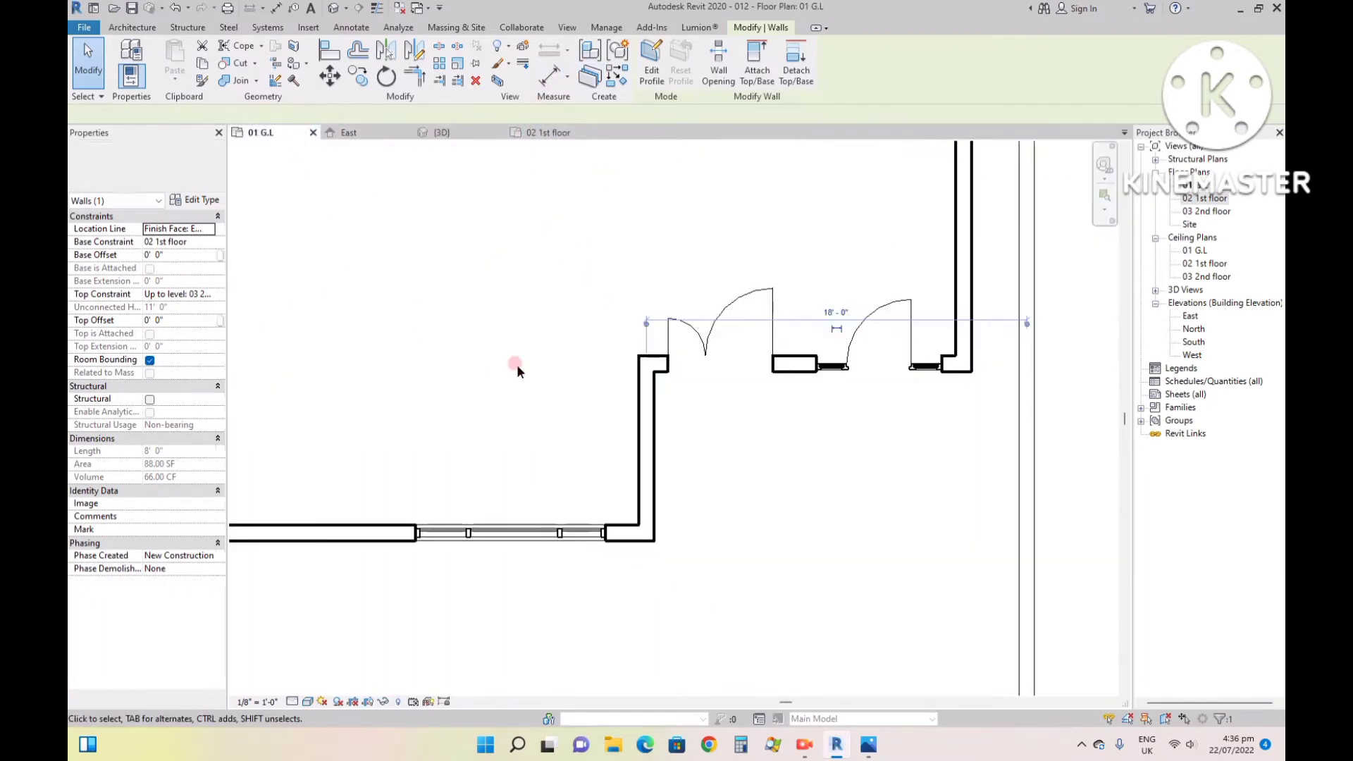
{"action": "scroll", "coordinate": [660, 438], "scroll_direction": "down", "scroll_amount": 3}
{"action": "scroll", "coordinate": [576, 526], "scroll_direction": "up", "scroll_amount": 4}
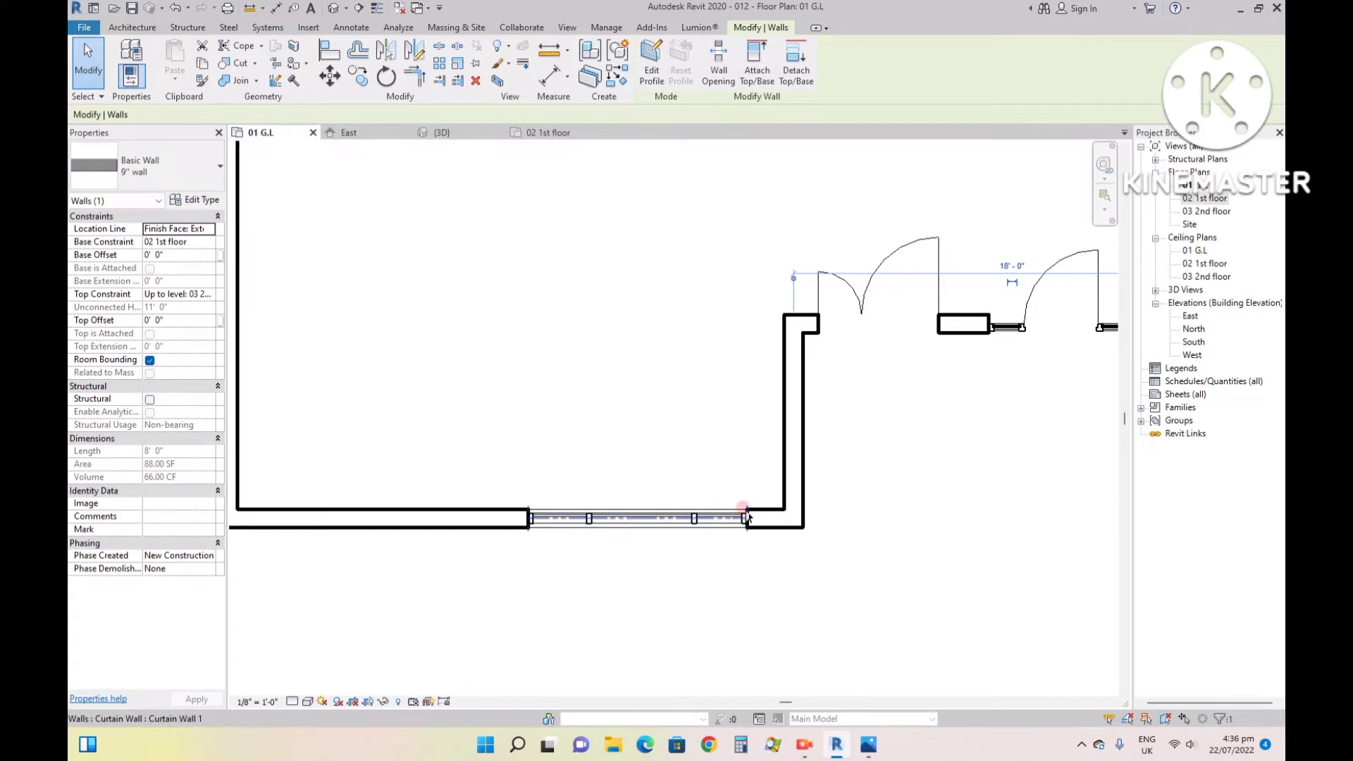
{"action": "left_click", "coordinate": [789, 477]}
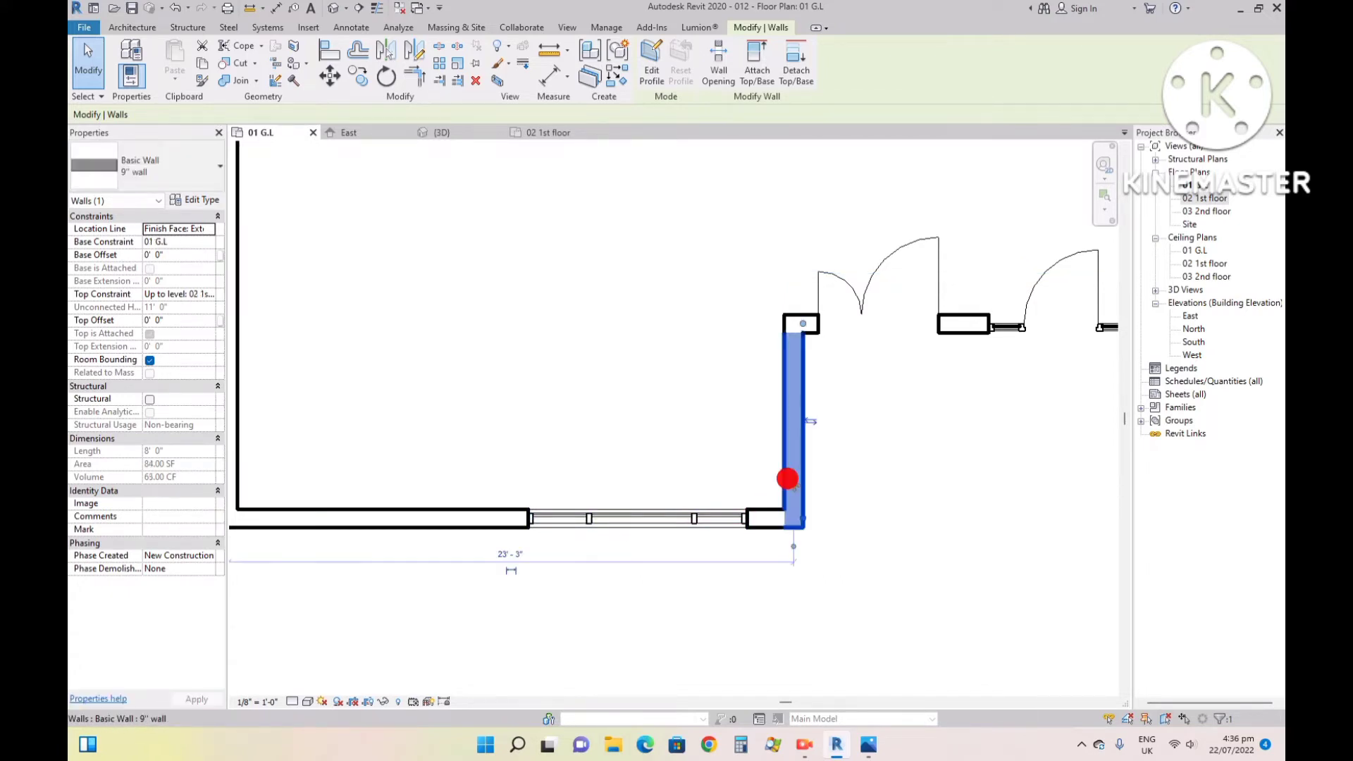
{"action": "scroll", "coordinate": [788, 478], "scroll_direction": "down", "scroll_amount": 2}
{"action": "left_click", "coordinate": [607, 504]}
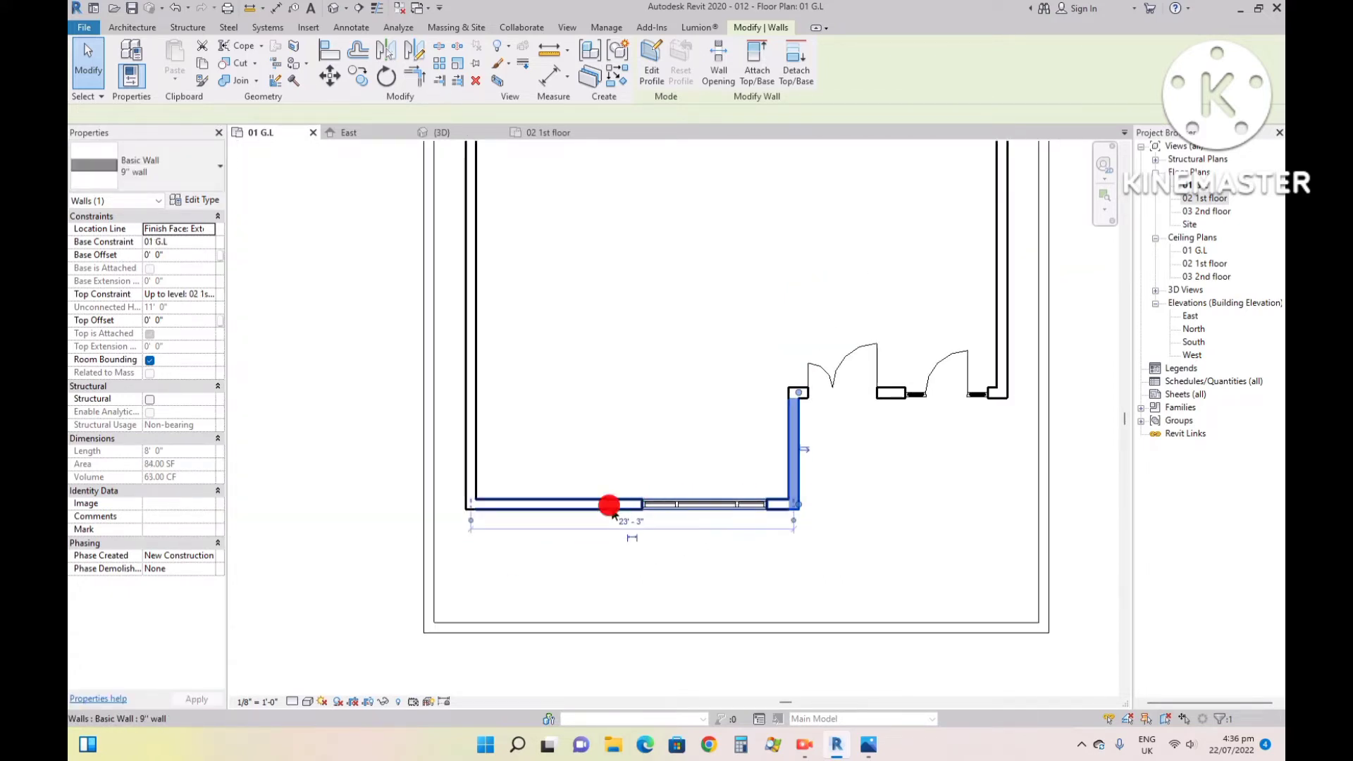
- From the front of the 3D model, shift the ground-floor curtain wall window away from the entrance door to about 9' from the far side wall
{"action": "left_click", "coordinate": [443, 132]}
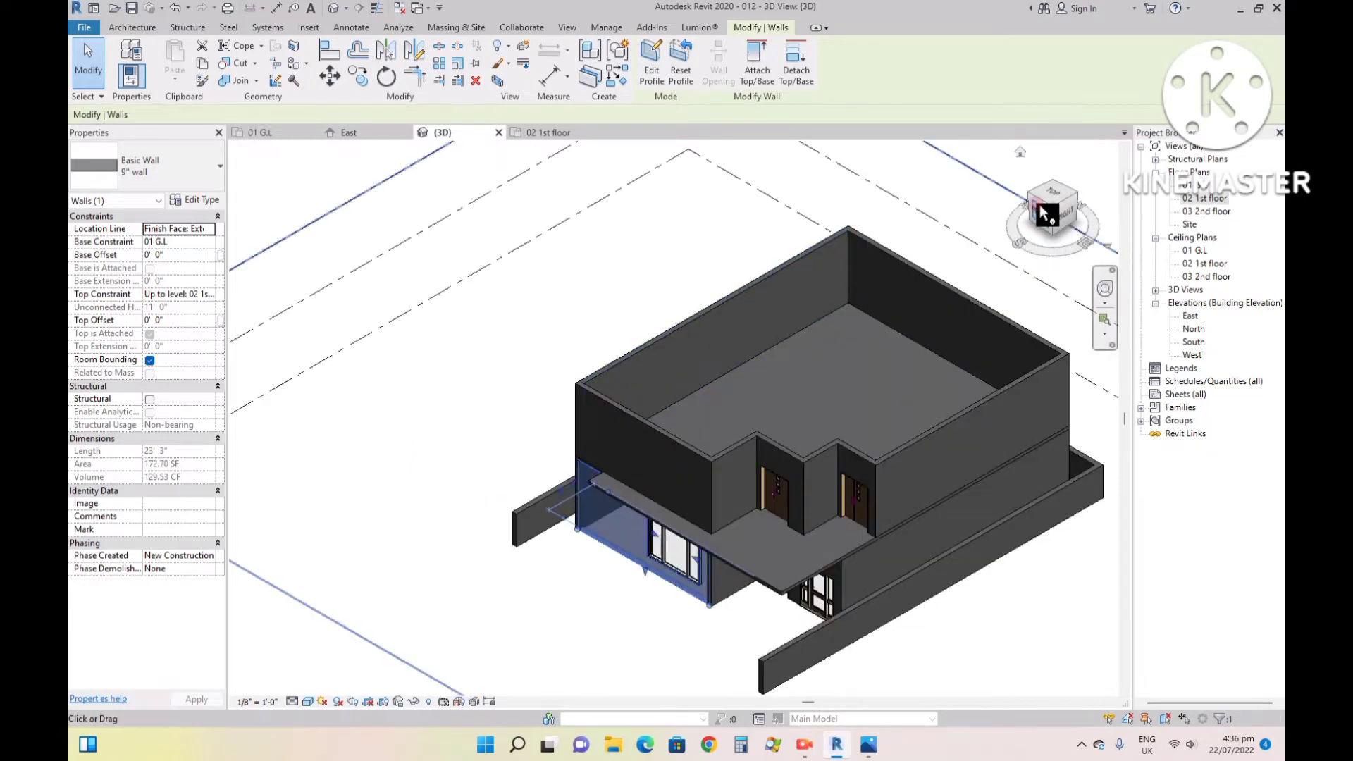
{"action": "left_click", "coordinate": [1037, 204]}
{"action": "left_click", "coordinate": [759, 552]}
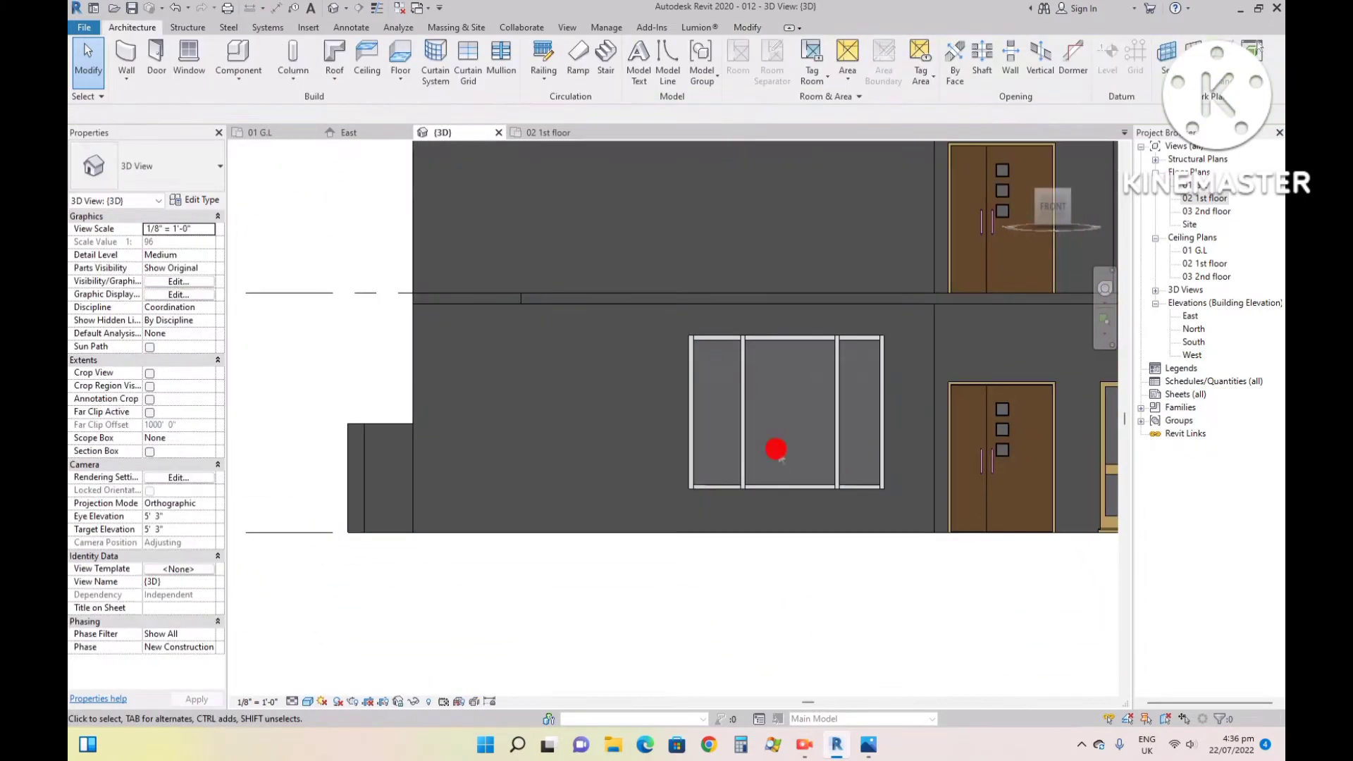
{"action": "left_click", "coordinate": [807, 337]}
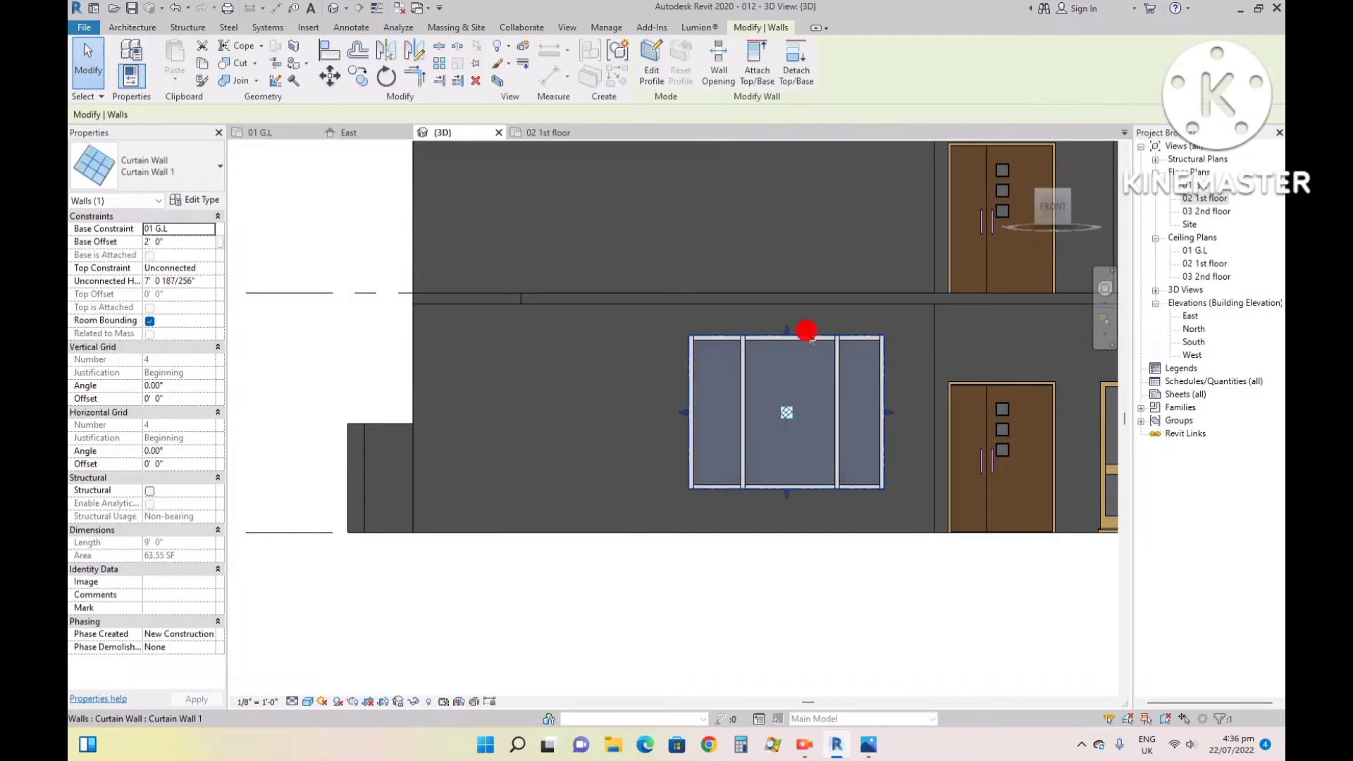
{"action": "key", "text": "Left"}
{"action": "key", "text": "Left"}
{"action": "key", "text": "Left"}
{"action": "key", "text": "Left"}
{"action": "key", "text": "Left"}
{"action": "key", "text": "Left"}
{"action": "key", "text": "Left"}
{"action": "key", "text": "Left"}
{"action": "key", "text": "Left"}
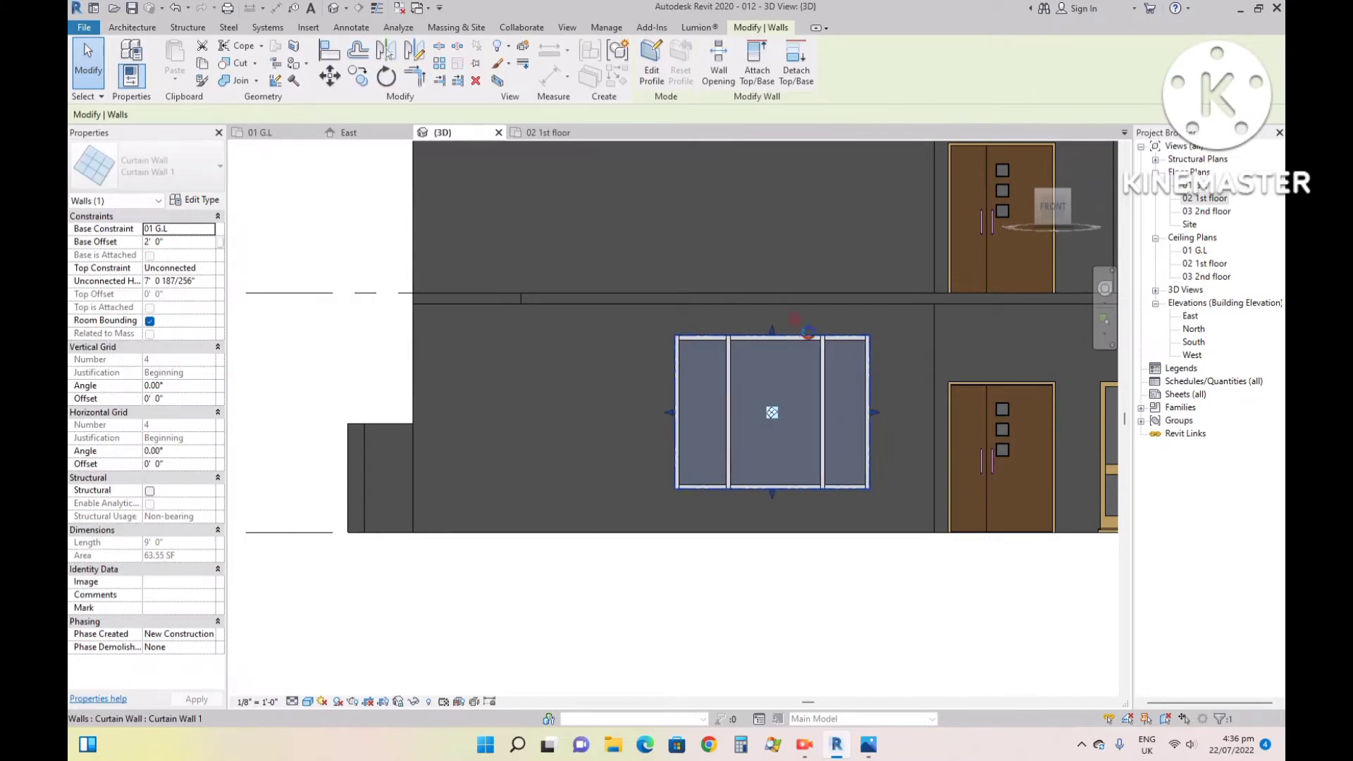
{"action": "key", "text": "Left"}
{"action": "key", "text": "Left"}
{"action": "key", "text": "Left"}
{"action": "key", "text": "Left"}
{"action": "key", "text": "Left"}
{"action": "key", "text": "Left"}
{"action": "key", "text": "Left"}
{"action": "key", "text": "Left"}
{"action": "key", "text": "Left"}
{"action": "key", "text": "Left"}
{"action": "key", "text": "Left"}
{"action": "key", "text": "Left"}
{"action": "key", "text": "Left"}
{"action": "key", "text": "Left"}
{"action": "key", "text": "Left"}
{"action": "key", "text": "Left"}
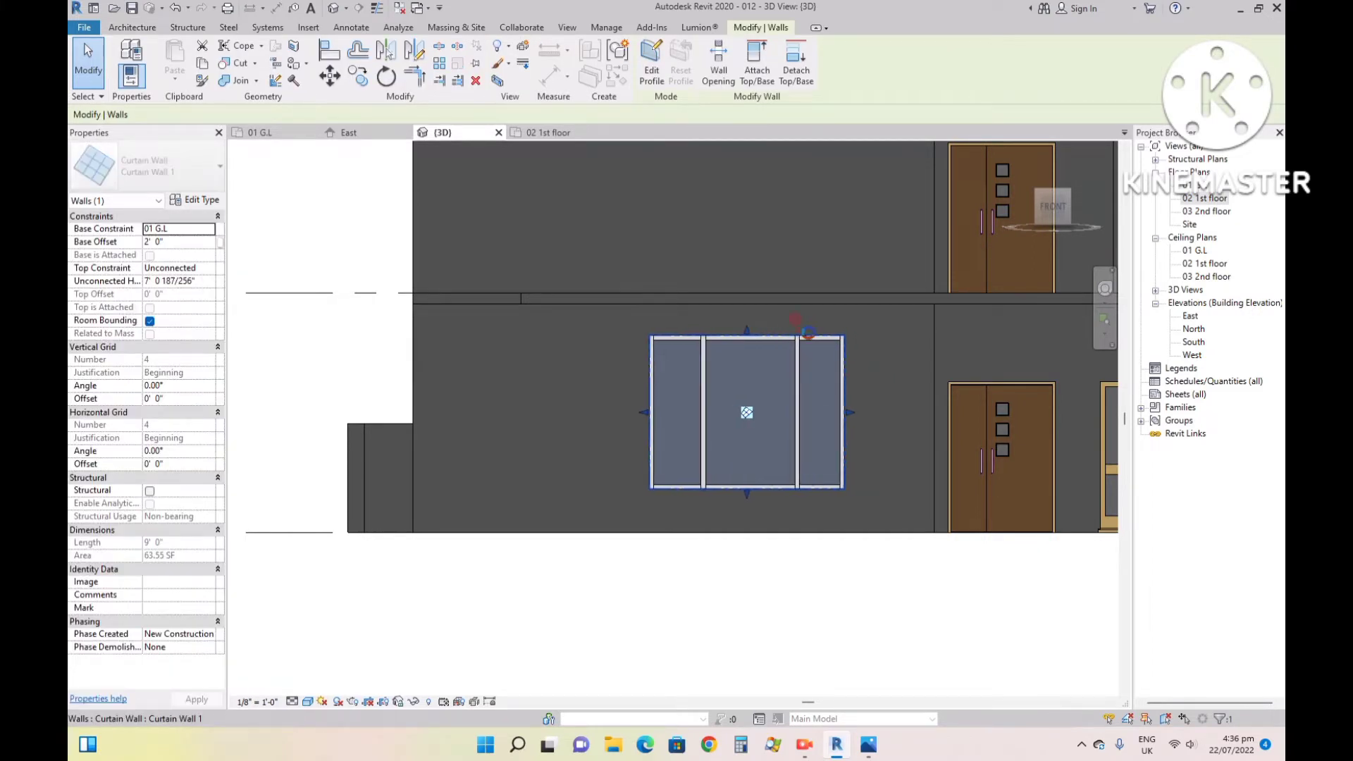
{"action": "key", "text": "Left"}
{"action": "key", "text": "Left"}
{"action": "key", "text": "Left"}
{"action": "key", "text": "Left"}
{"action": "key", "text": "Left"}
{"action": "key", "text": "Left"}
{"action": "key", "text": "Left"}
{"action": "key", "text": "Left"}
{"action": "key", "text": "Left"}
{"action": "key", "text": "Left"}
{"action": "key", "text": "Left"}
{"action": "key", "text": "Left"}
{"action": "key", "text": "Left"}
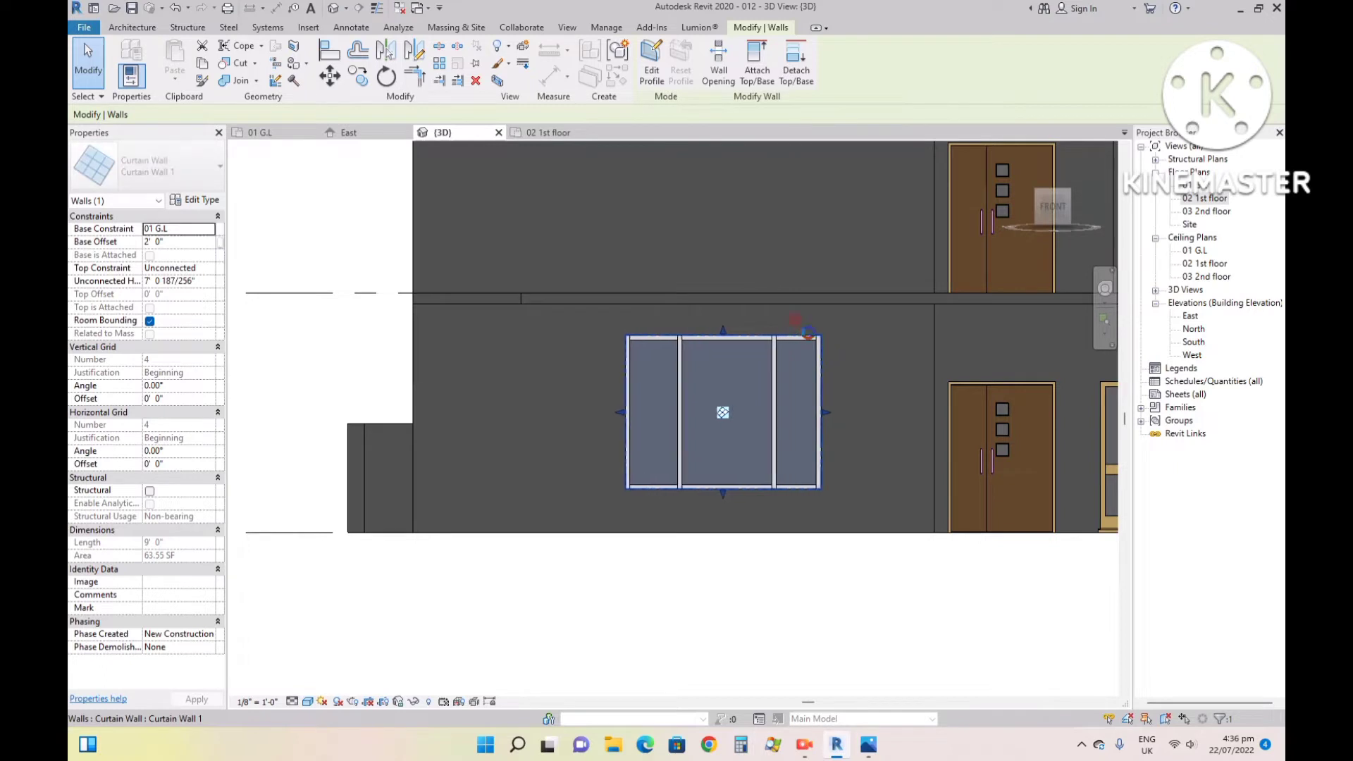
{"action": "key", "text": "Left"}
{"action": "key", "text": "Left"}
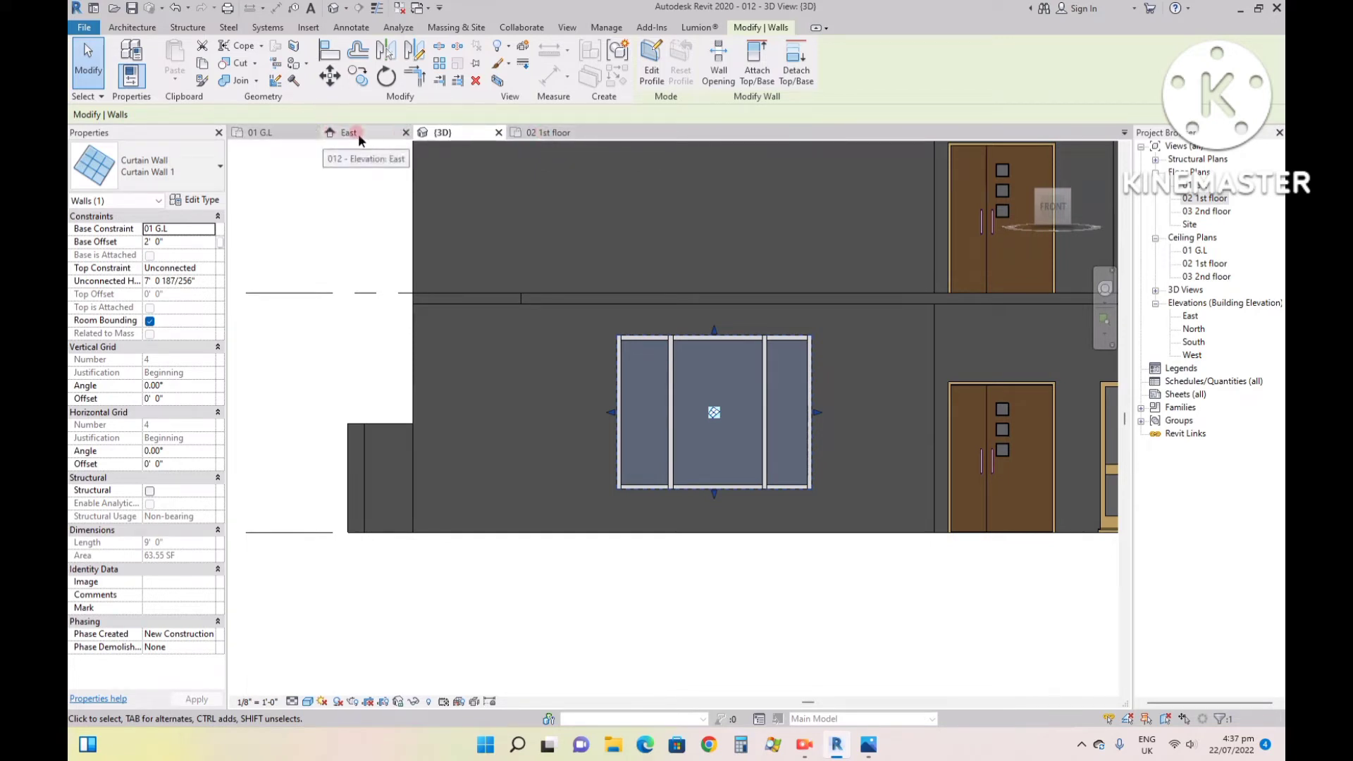
- In the 01 G.L plan, shift the 8' return wall beside the window to 19' - 11" from the opposite side wall
{"action": "left_click", "coordinate": [282, 133]}
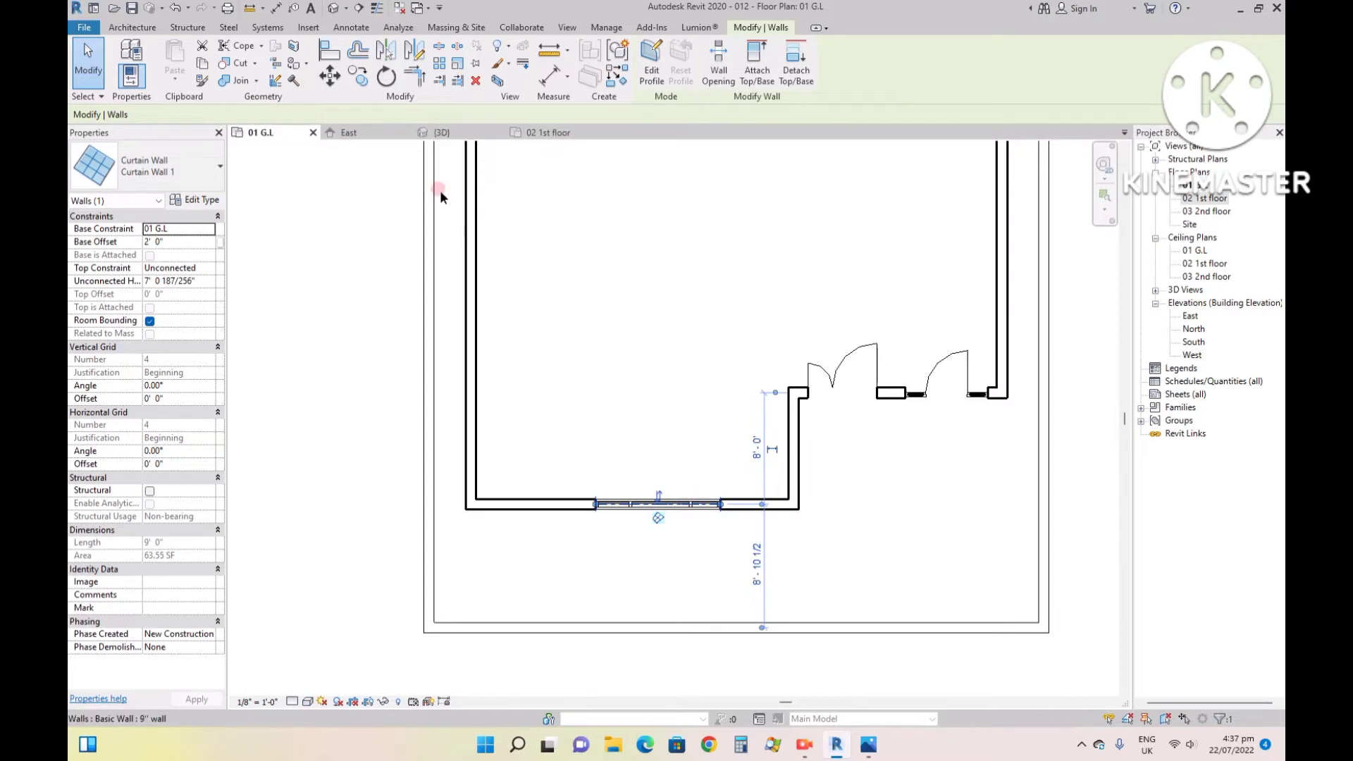
{"action": "left_click", "coordinate": [540, 132]}
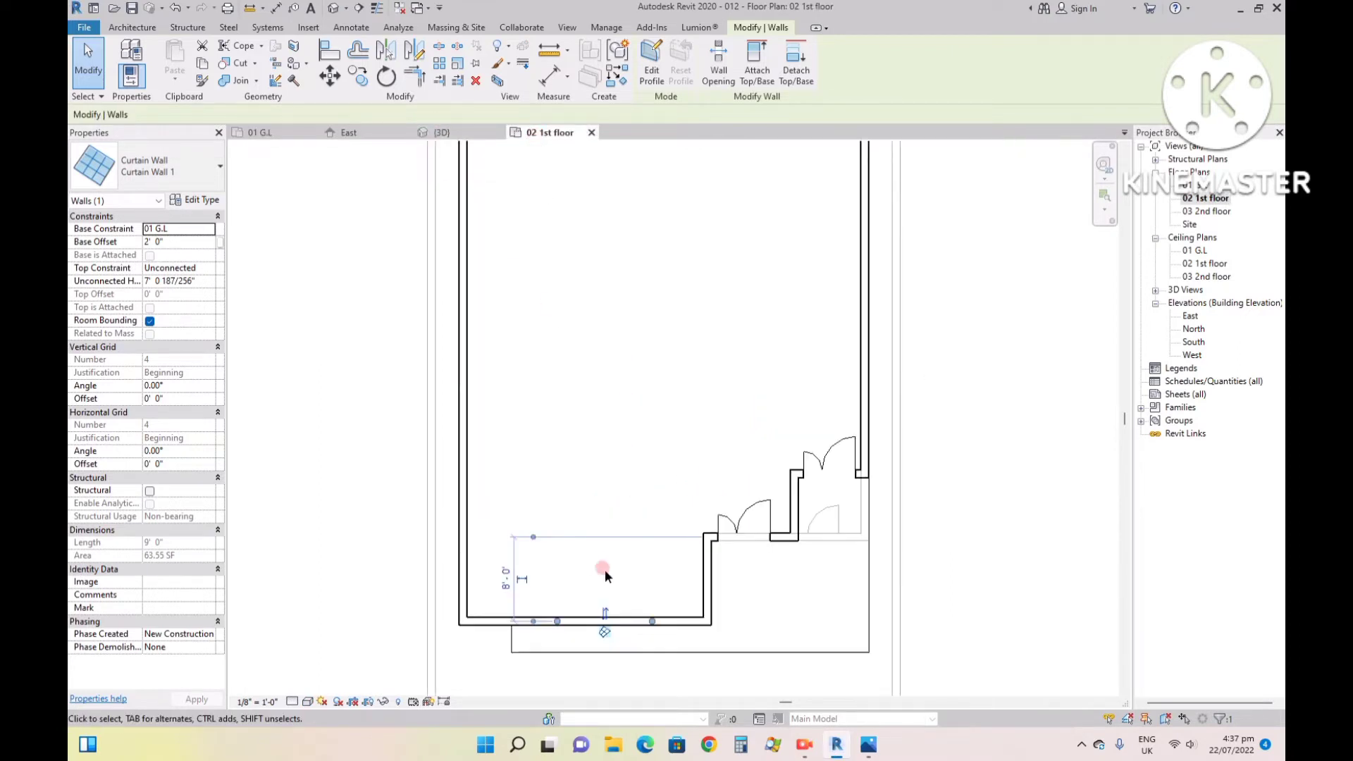
{"action": "scroll", "coordinate": [604, 643], "scroll_direction": "up", "scroll_amount": 3}
{"action": "scroll", "coordinate": [652, 599], "scroll_direction": "down", "scroll_amount": 2}
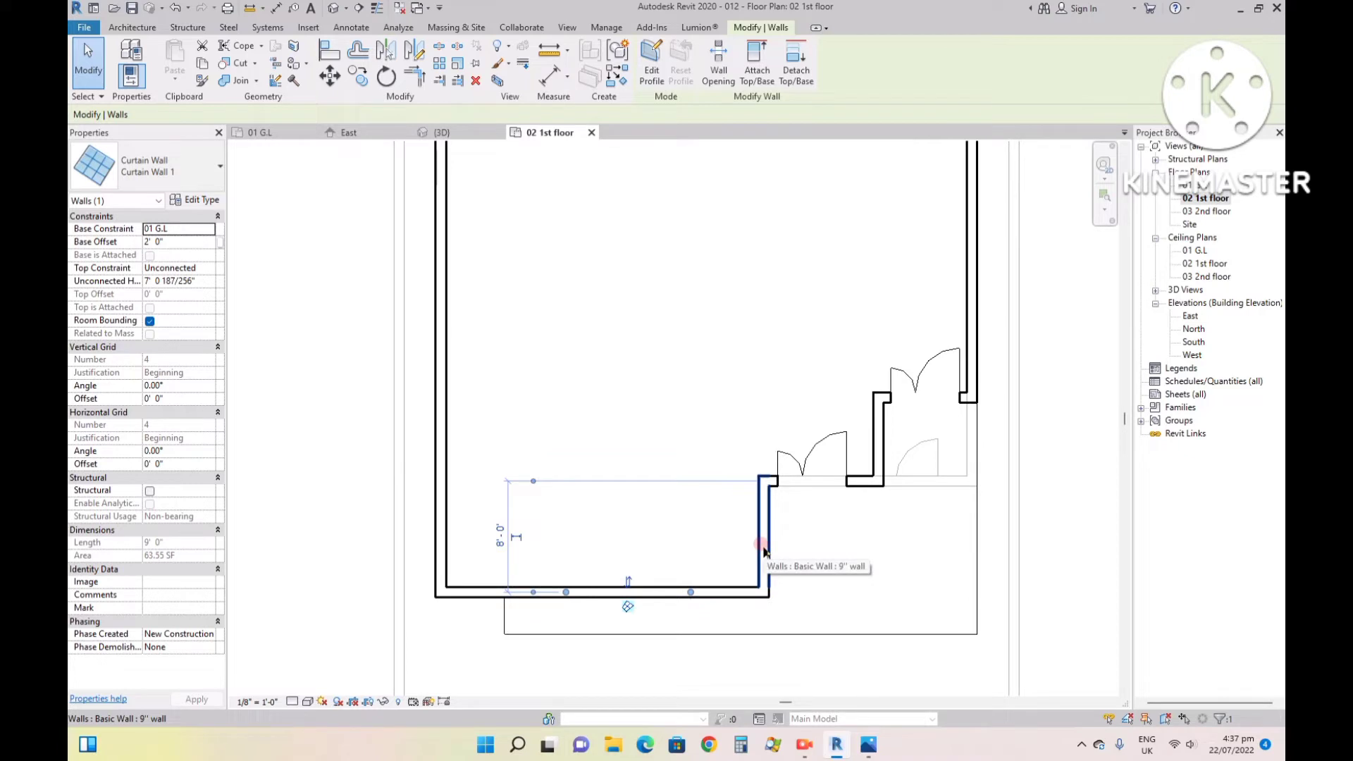
{"action": "left_click", "coordinate": [272, 134]}
{"action": "left_click", "coordinate": [793, 477]}
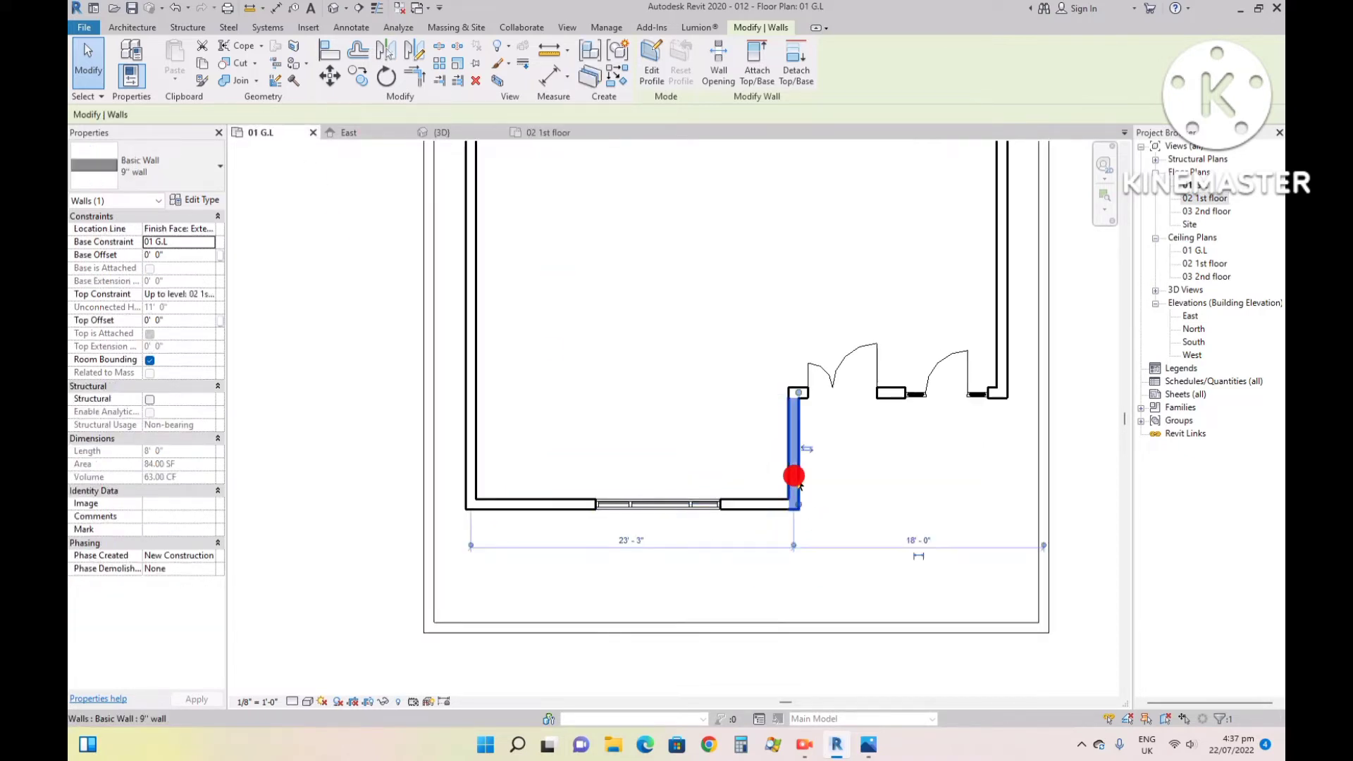
{"action": "key", "text": "Left"}
{"action": "key", "text": "Left"}
{"action": "key", "text": "Left"}
{"action": "key", "text": "Left"}
{"action": "key", "text": "Left"}
{"action": "key", "text": "Left"}
{"action": "key", "text": "Left"}
{"action": "key", "text": "Left"}
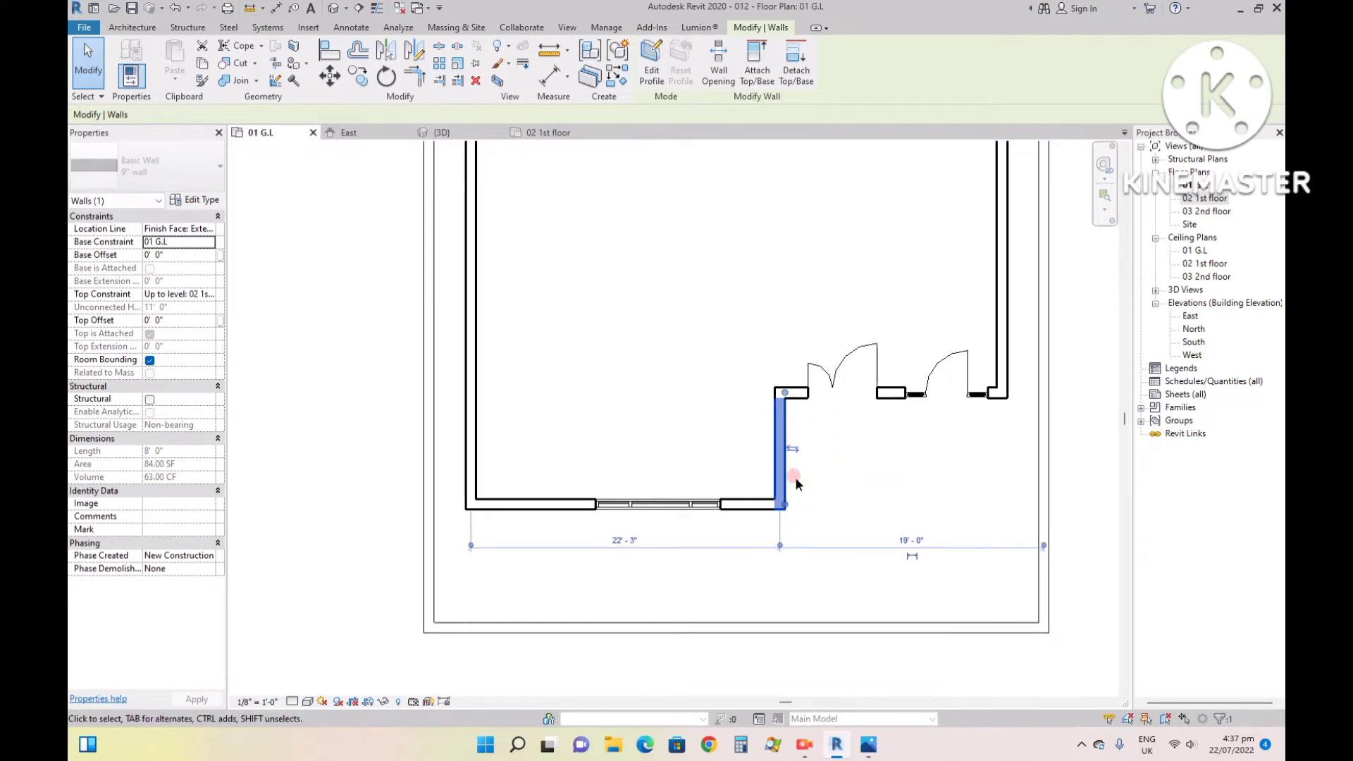
{"action": "key", "text": "Left"}
{"action": "key", "text": "Left"}
{"action": "key", "text": "Left"}
{"action": "key", "text": "Left"}
{"action": "key", "text": "Left"}
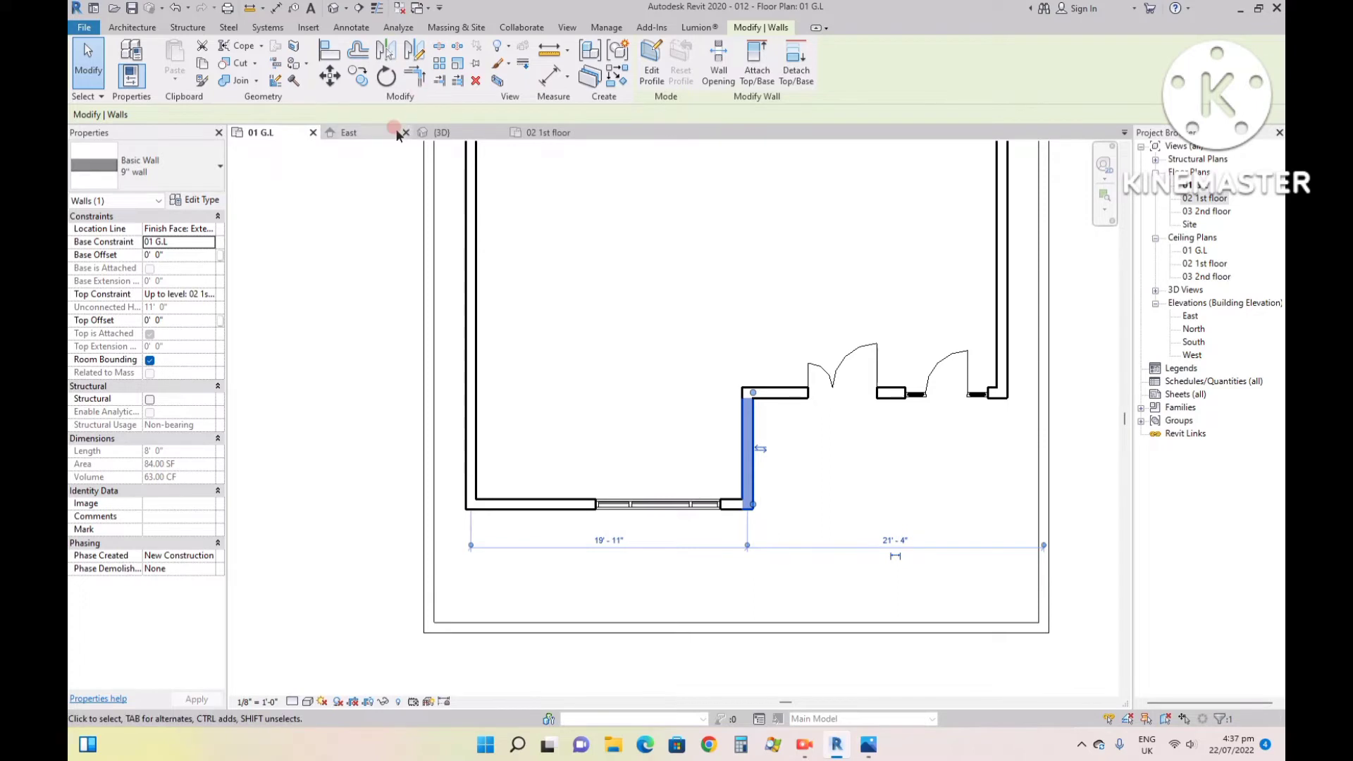
- Align the 8' return wall in the 02 1st floor plan with the ground-floor return wall shown in the underlay
{"action": "left_click", "coordinate": [556, 134]}
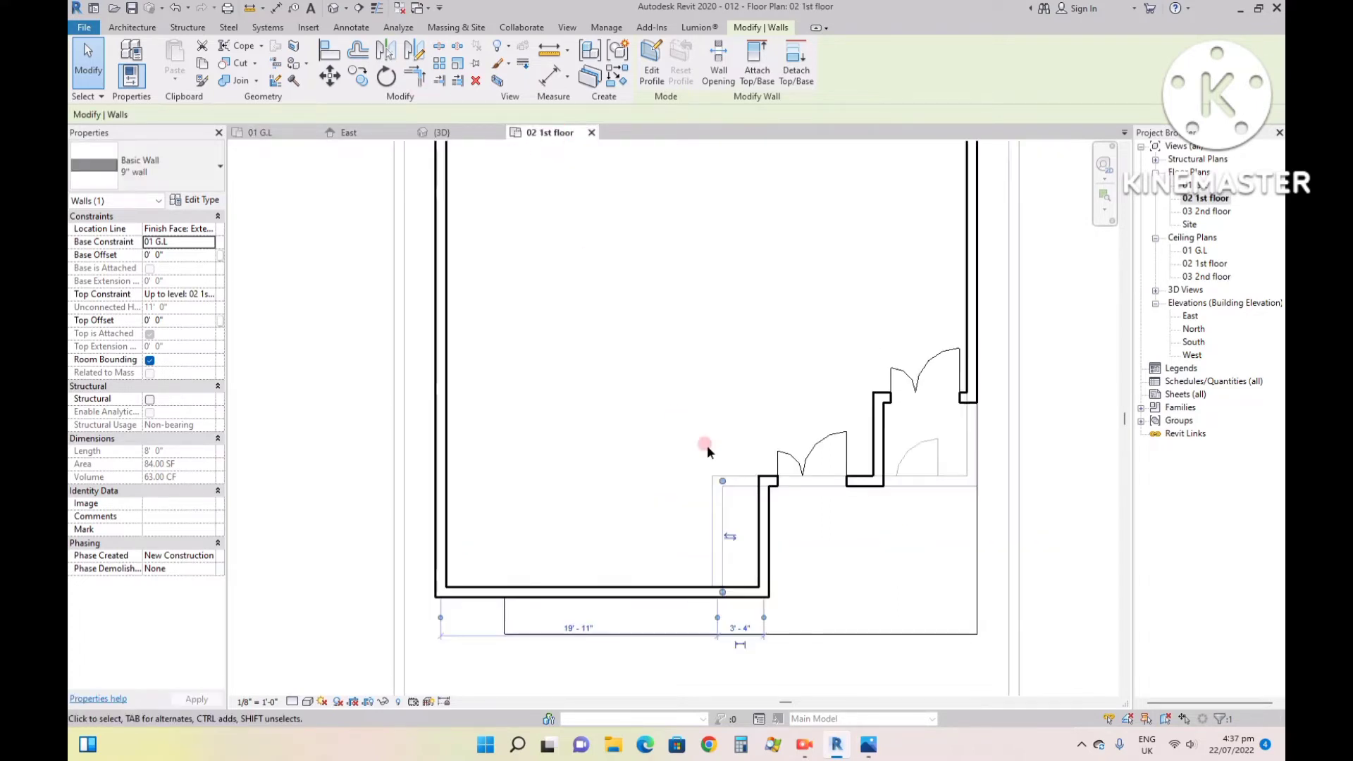
{"action": "left_click", "coordinate": [766, 522]}
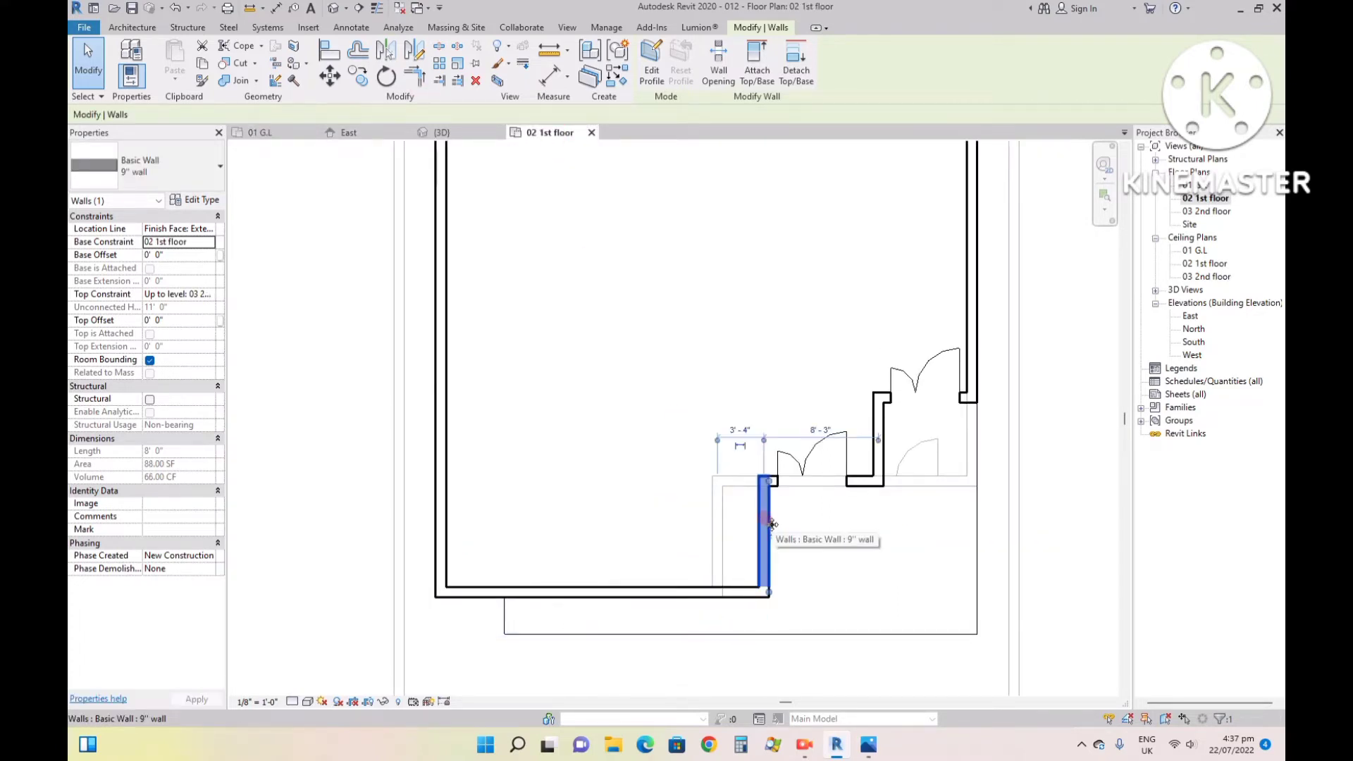
{"action": "left_click", "coordinate": [329, 50]}
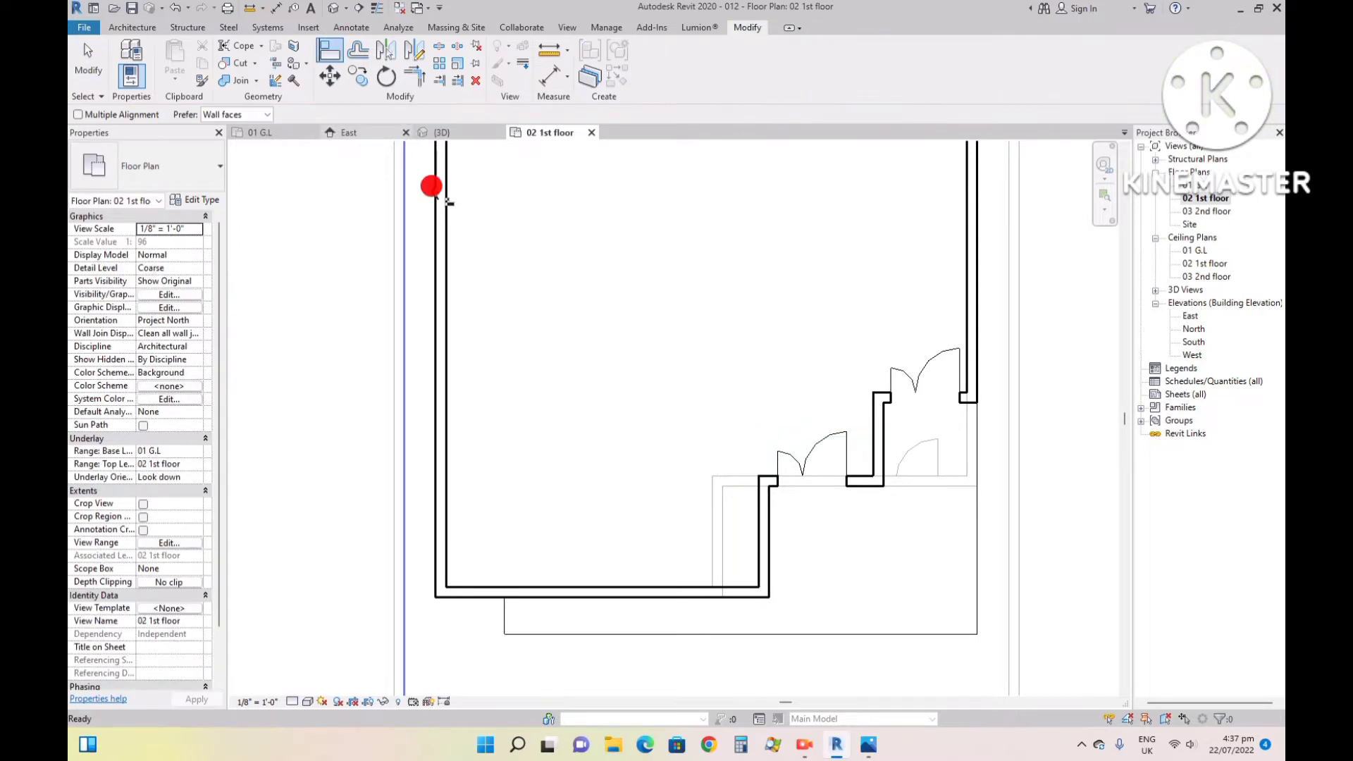
{"action": "left_click", "coordinate": [691, 492]}
{"action": "left_click", "coordinate": [763, 523]}
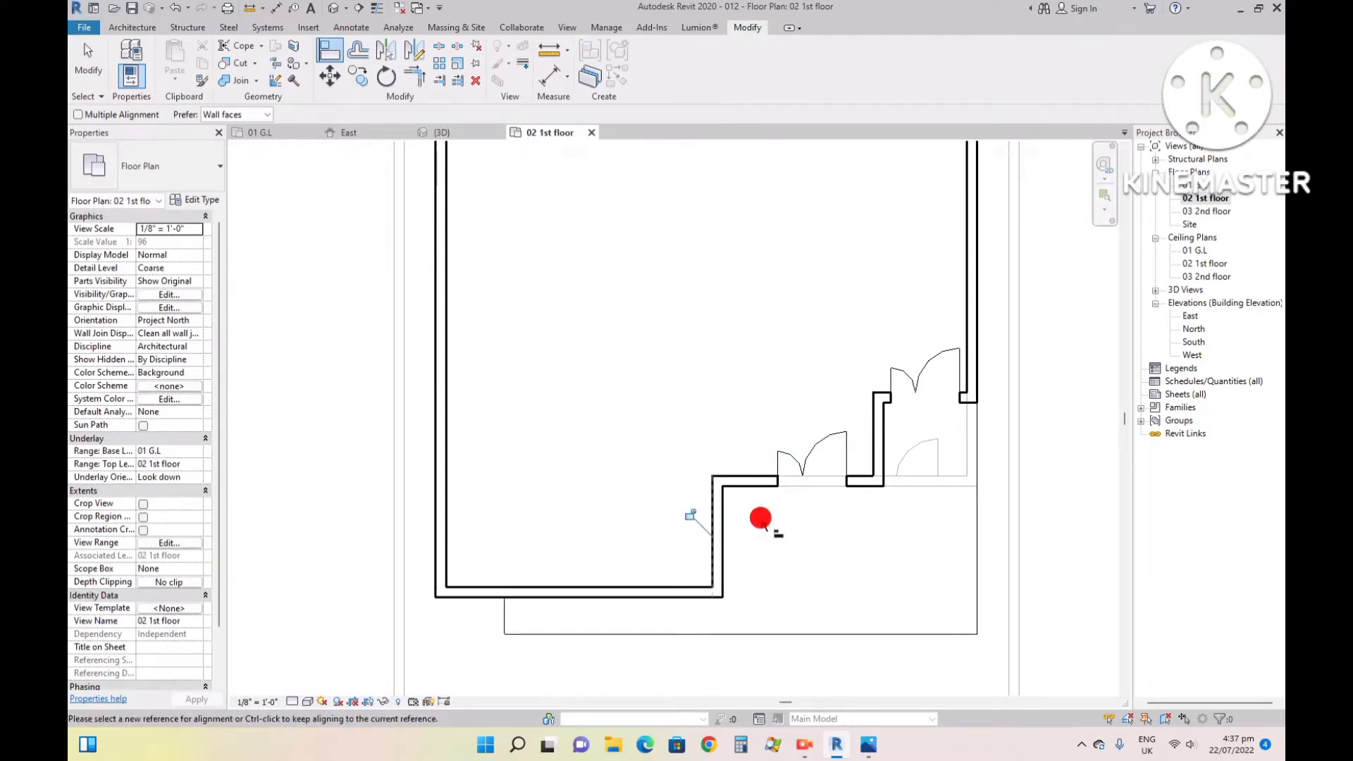
- Copy the front curtain wall window from the 01 G.L plan and paste it aligned to the current view in the 02 1st floor plan
{"action": "left_click", "coordinate": [261, 132]}
{"action": "key", "text": "Escape"}
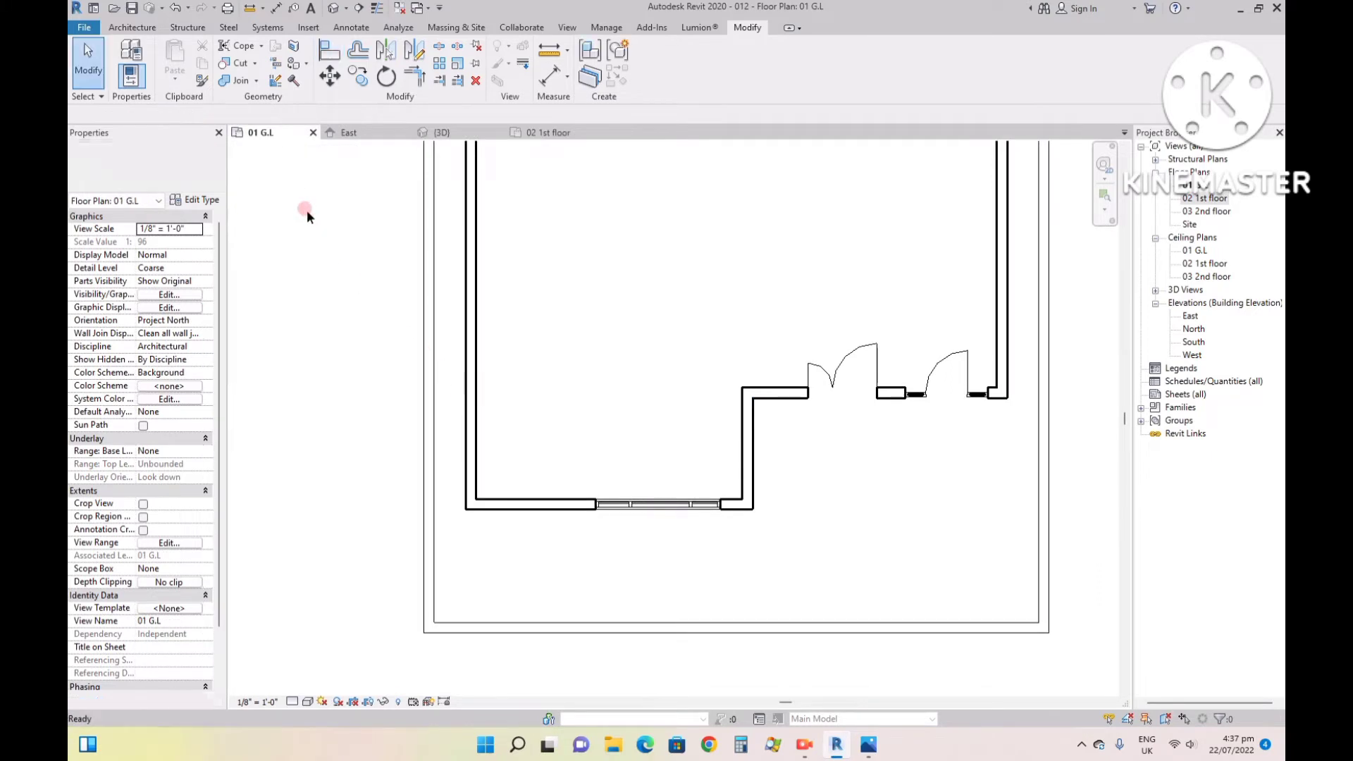
{"action": "scroll", "coordinate": [633, 513], "scroll_direction": "up", "scroll_amount": 3}
{"action": "left_click", "coordinate": [629, 505]}
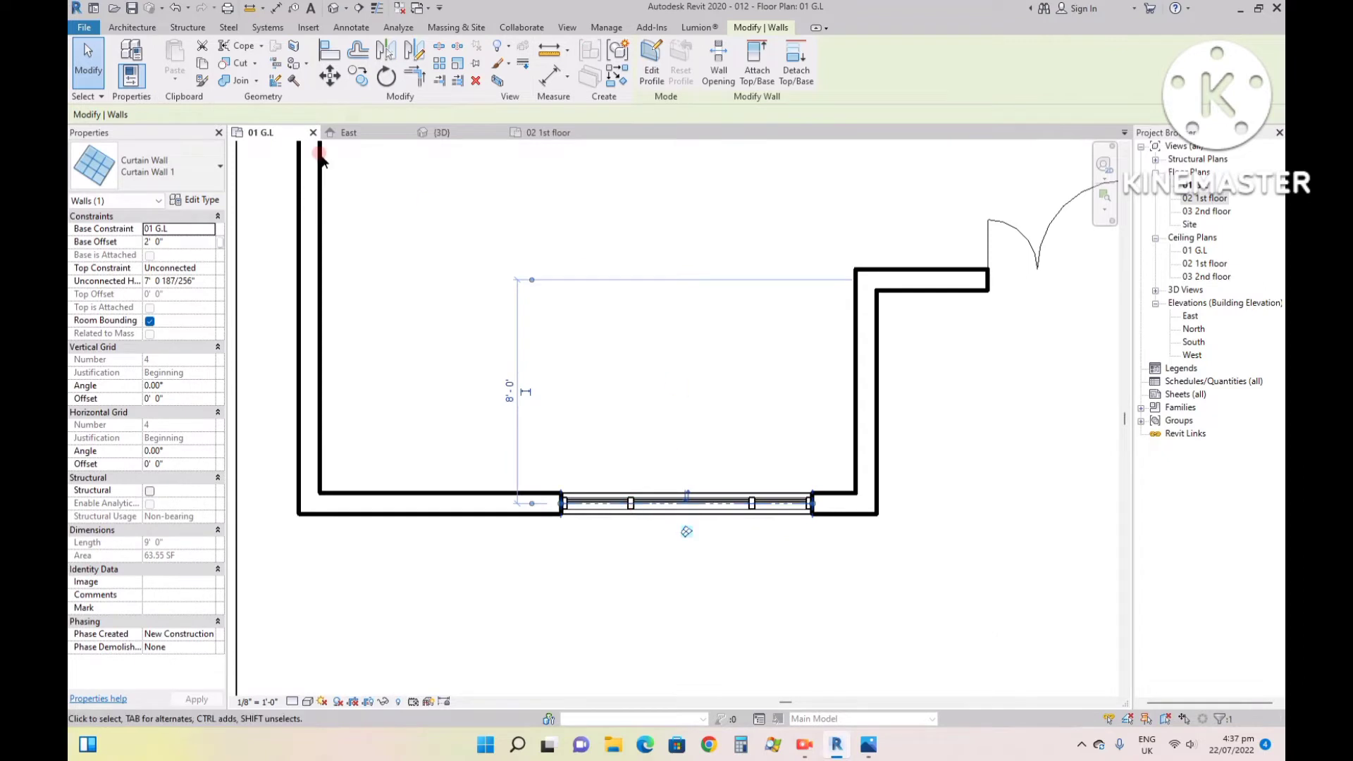
{"action": "left_click", "coordinate": [202, 63]}
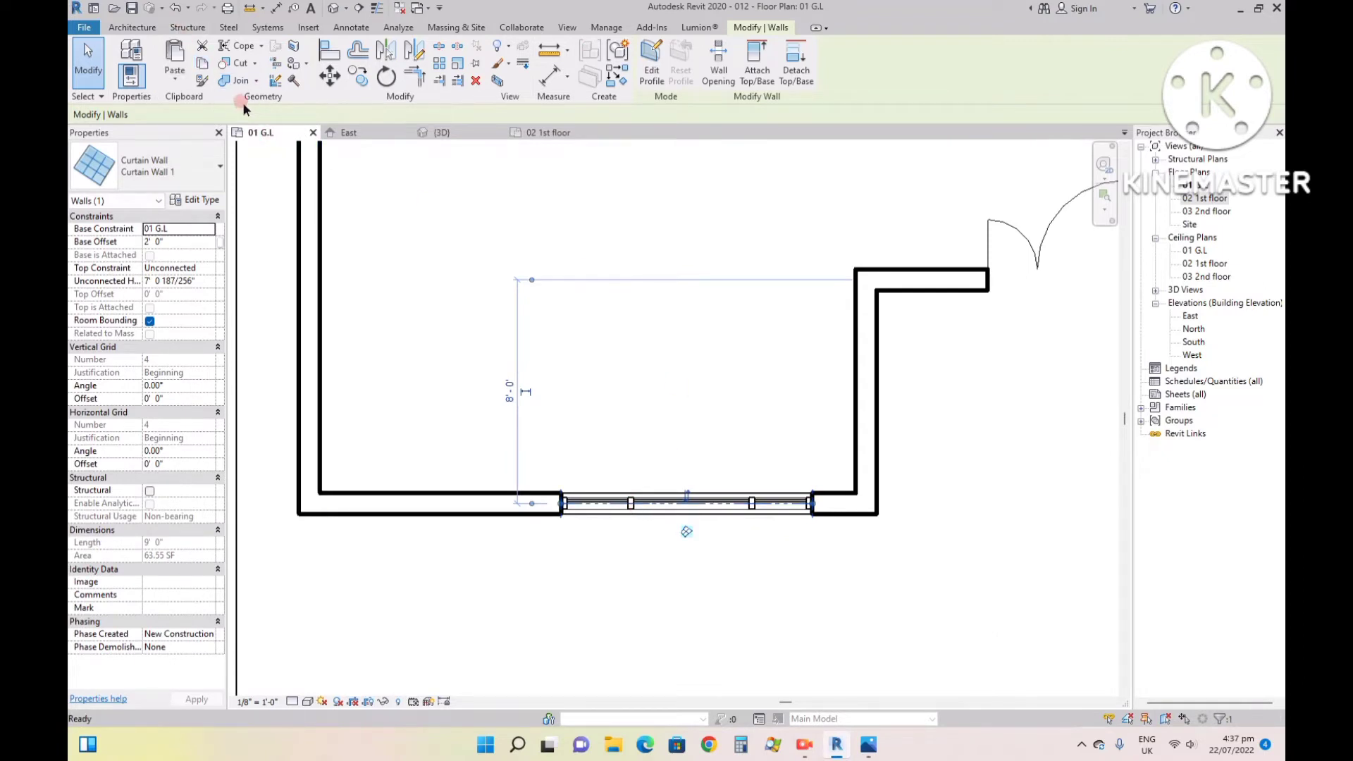
{"action": "left_click", "coordinate": [539, 131]}
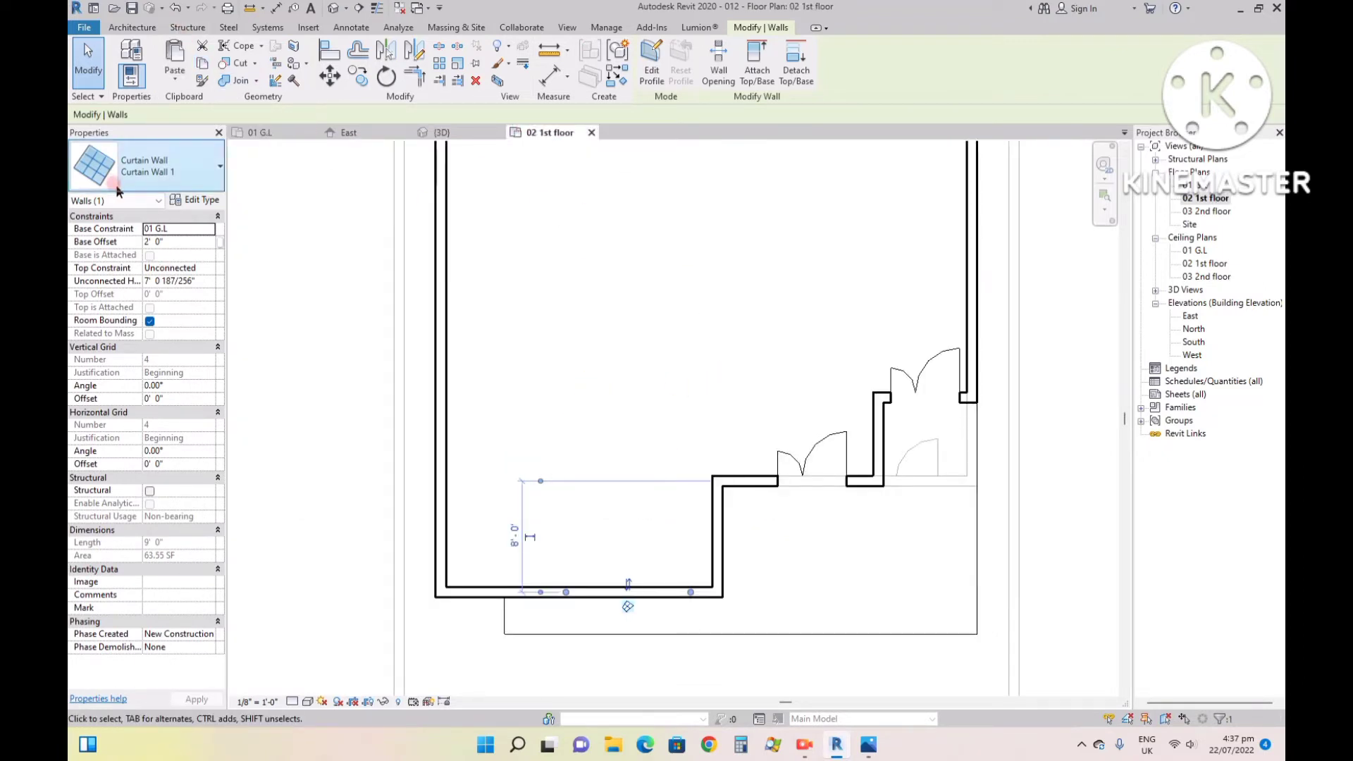
{"action": "left_click", "coordinate": [176, 78]}
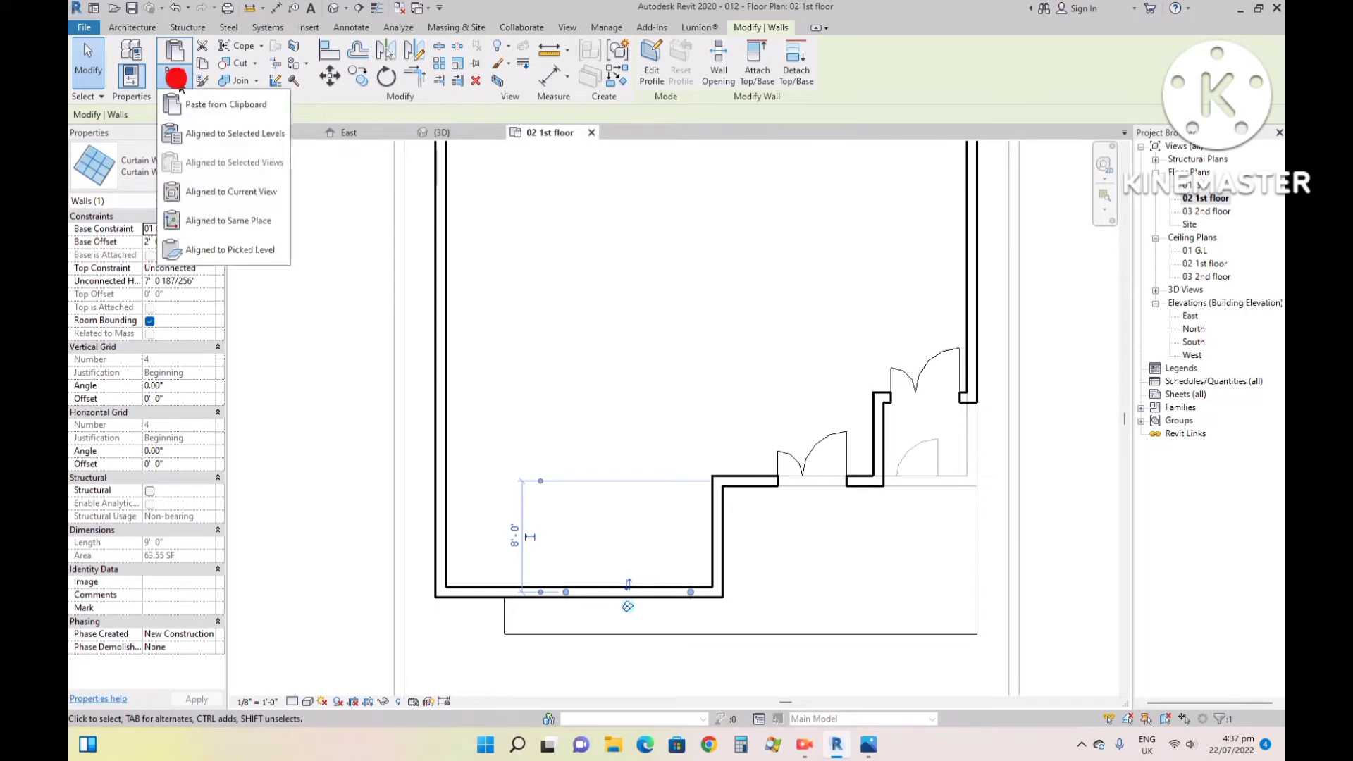
{"action": "left_click", "coordinate": [189, 191]}
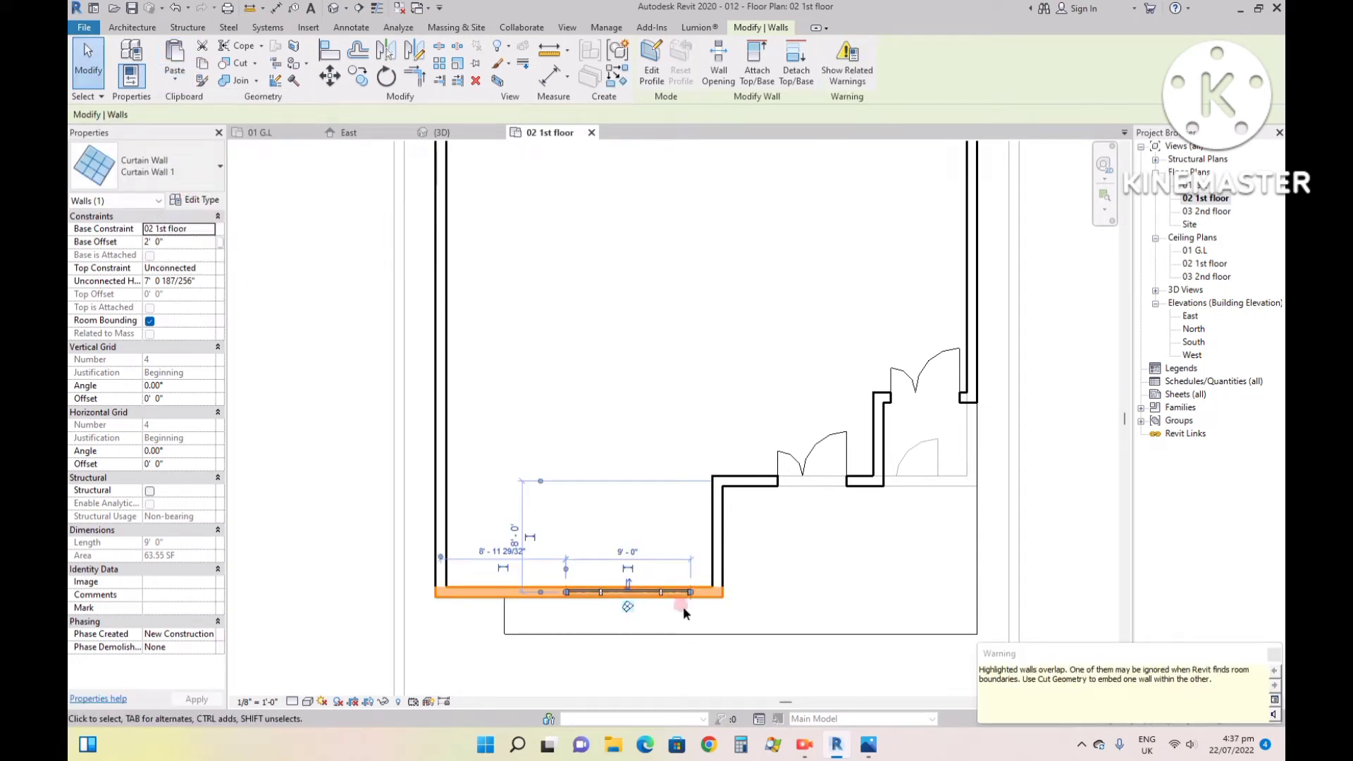
- Check the pasted first-floor curtain wall against the front wall and the ground-floor window in the 3D front view
{"action": "left_click", "coordinate": [423, 132]}
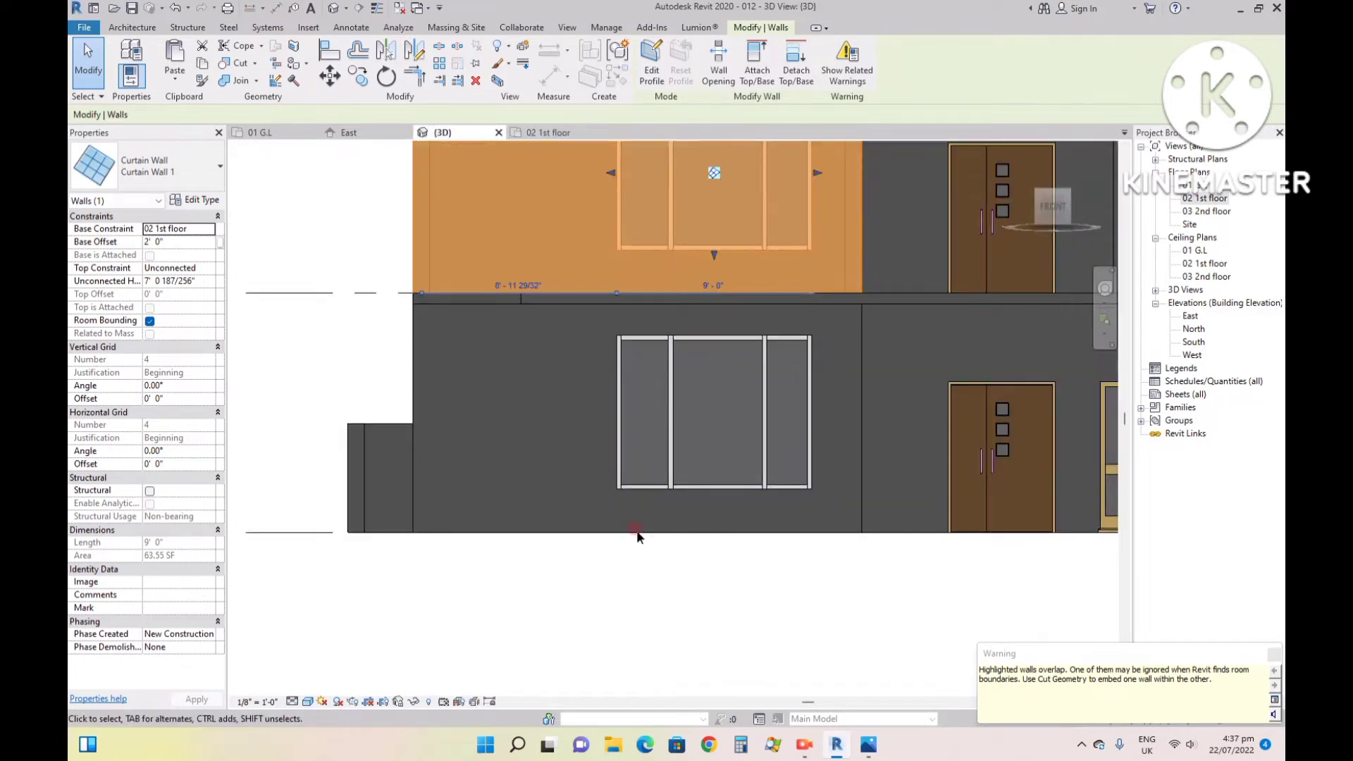
{"action": "scroll", "coordinate": [638, 537], "scroll_direction": "down", "scroll_amount": 2}
{"action": "scroll", "coordinate": [729, 229], "scroll_direction": "up", "scroll_amount": 4}
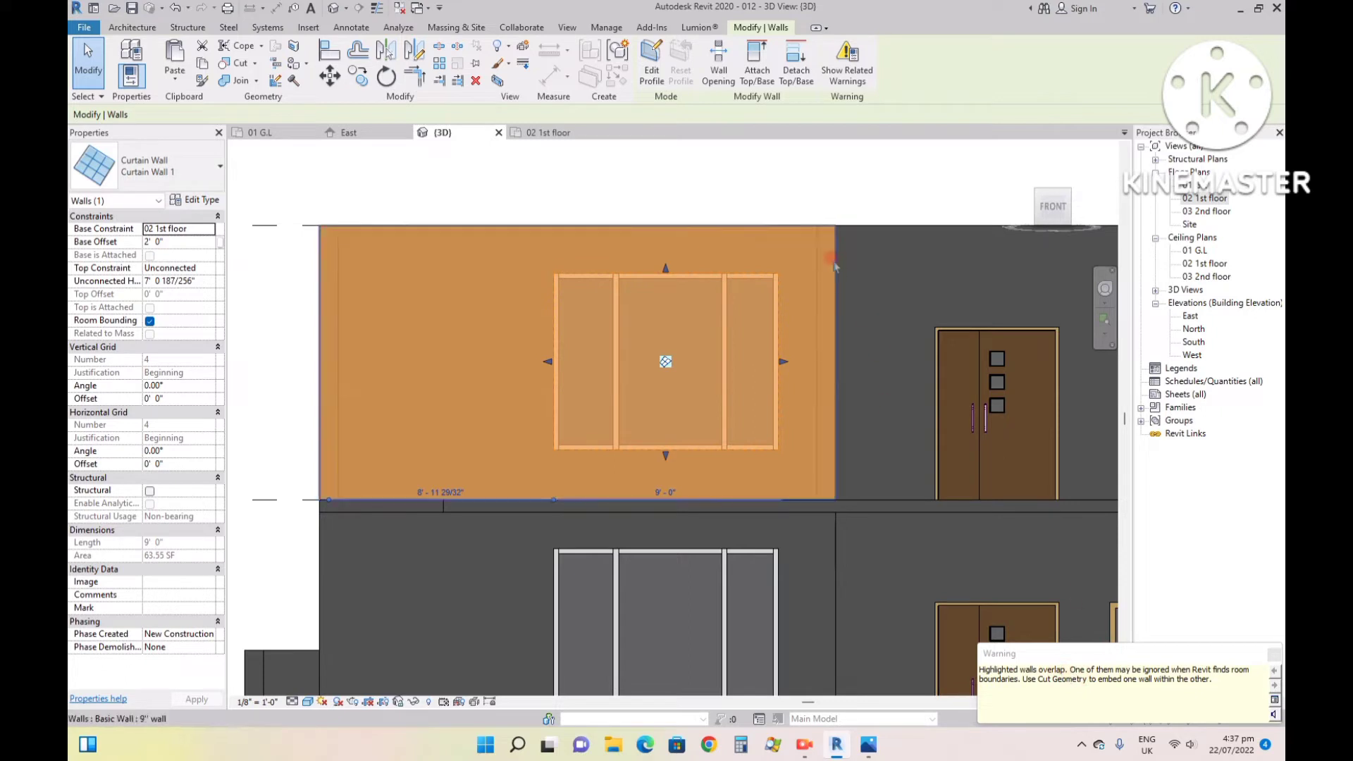
{"action": "key", "text": "Delete"}
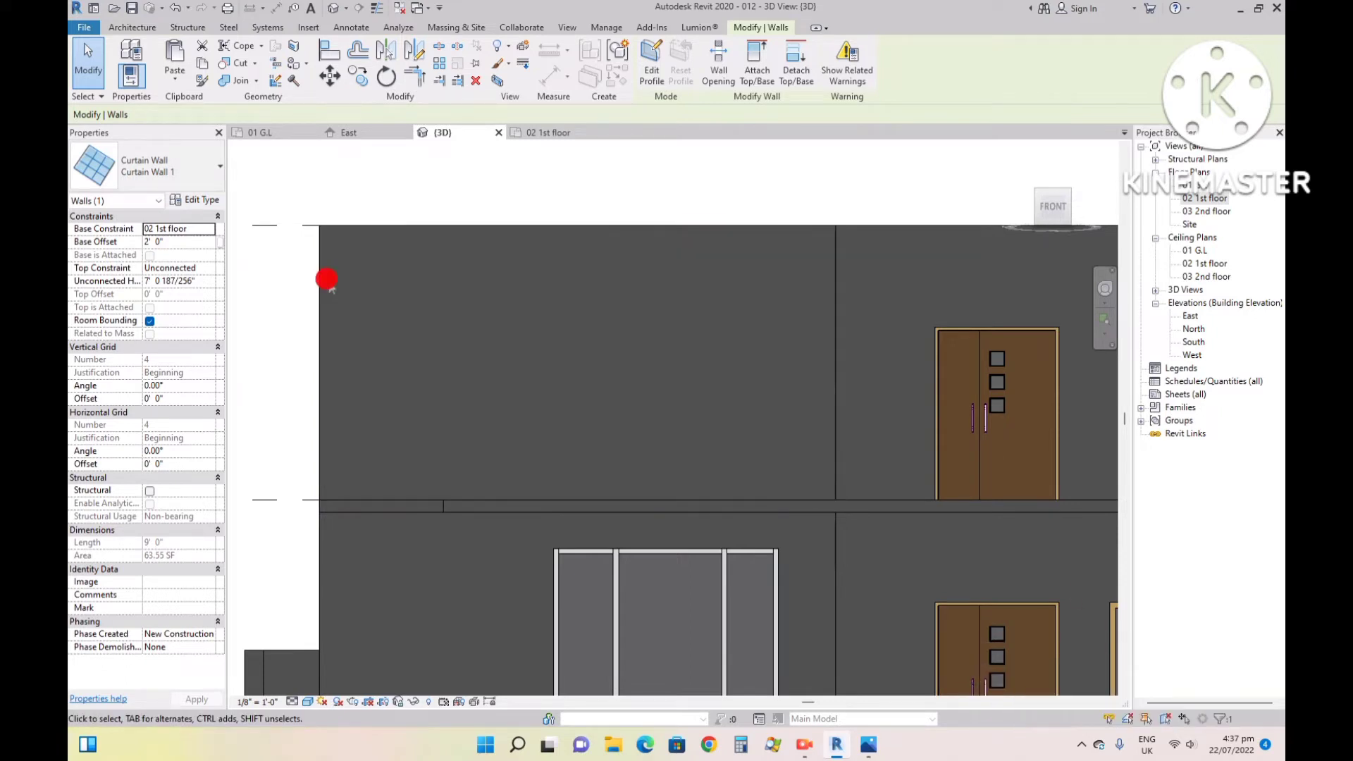
- Edit the first-floor front wall's profile, adding a rectangular opening that follows the outline of the pasted curtain wall window
{"action": "left_click", "coordinate": [319, 283]}
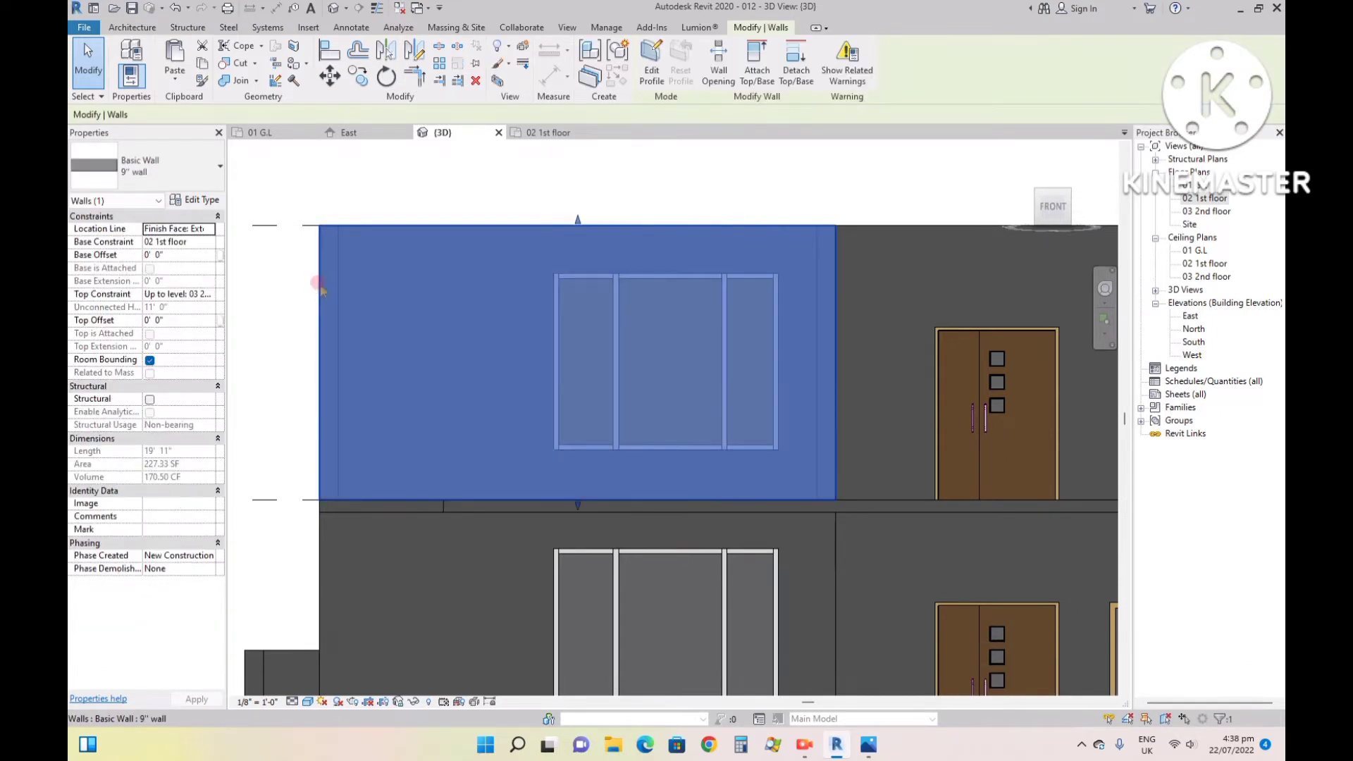
{"action": "double_click", "coordinate": [317, 282]}
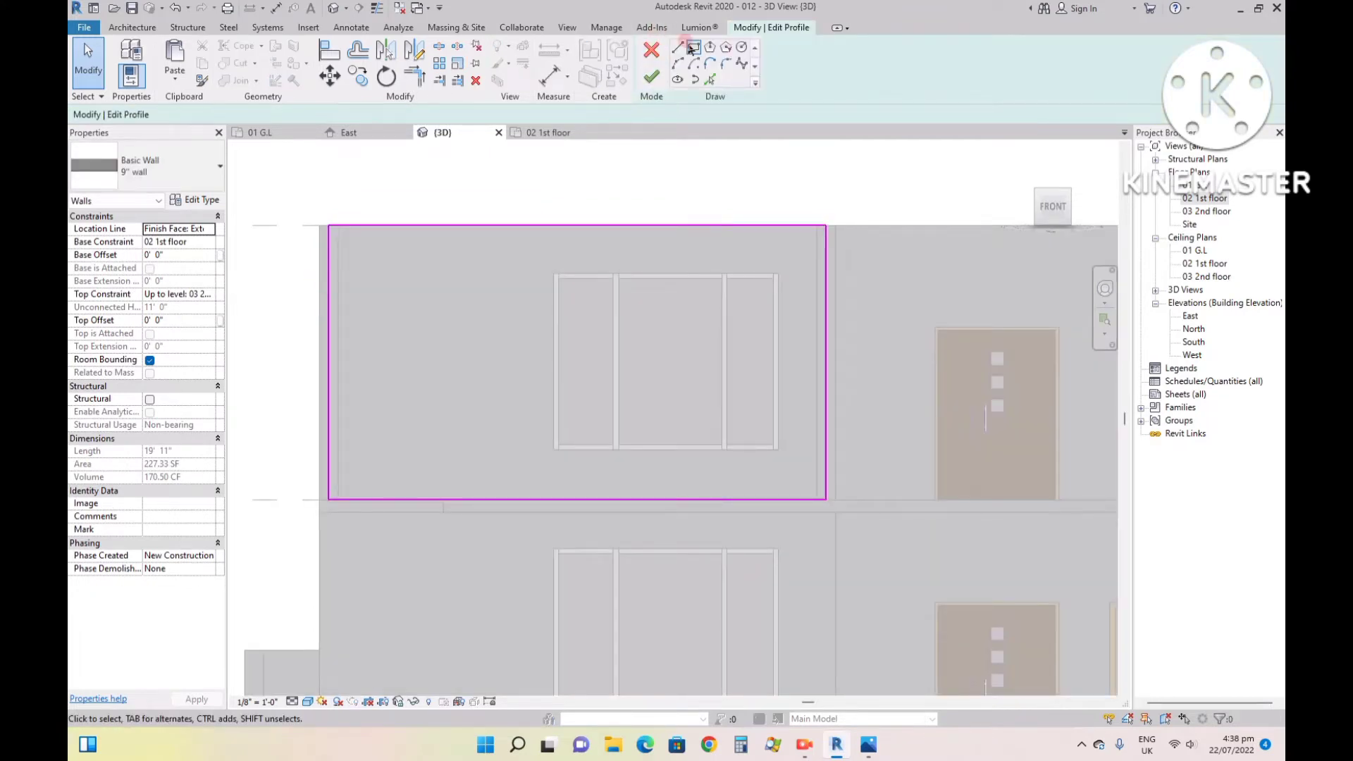
{"action": "left_click", "coordinate": [694, 47]}
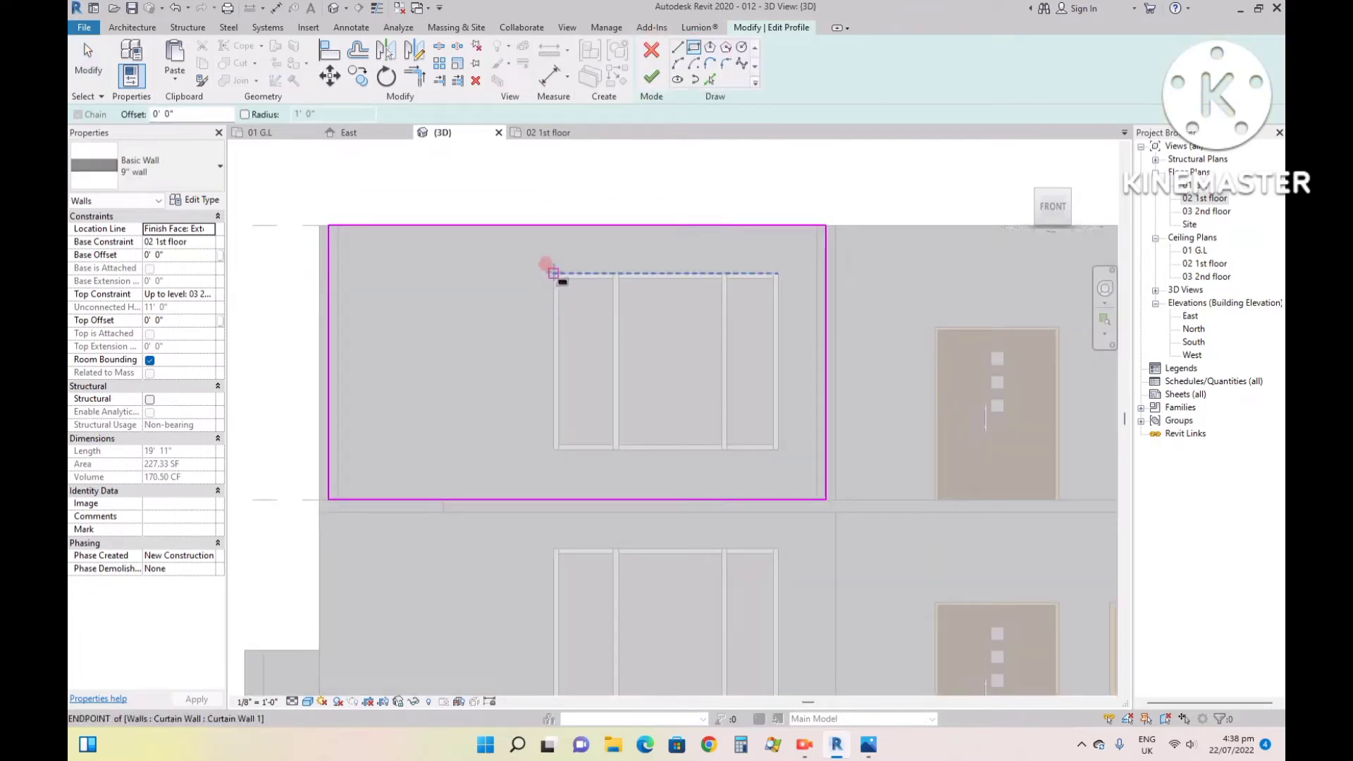
{"action": "left_click", "coordinate": [553, 274]}
{"action": "left_click", "coordinate": [778, 455]}
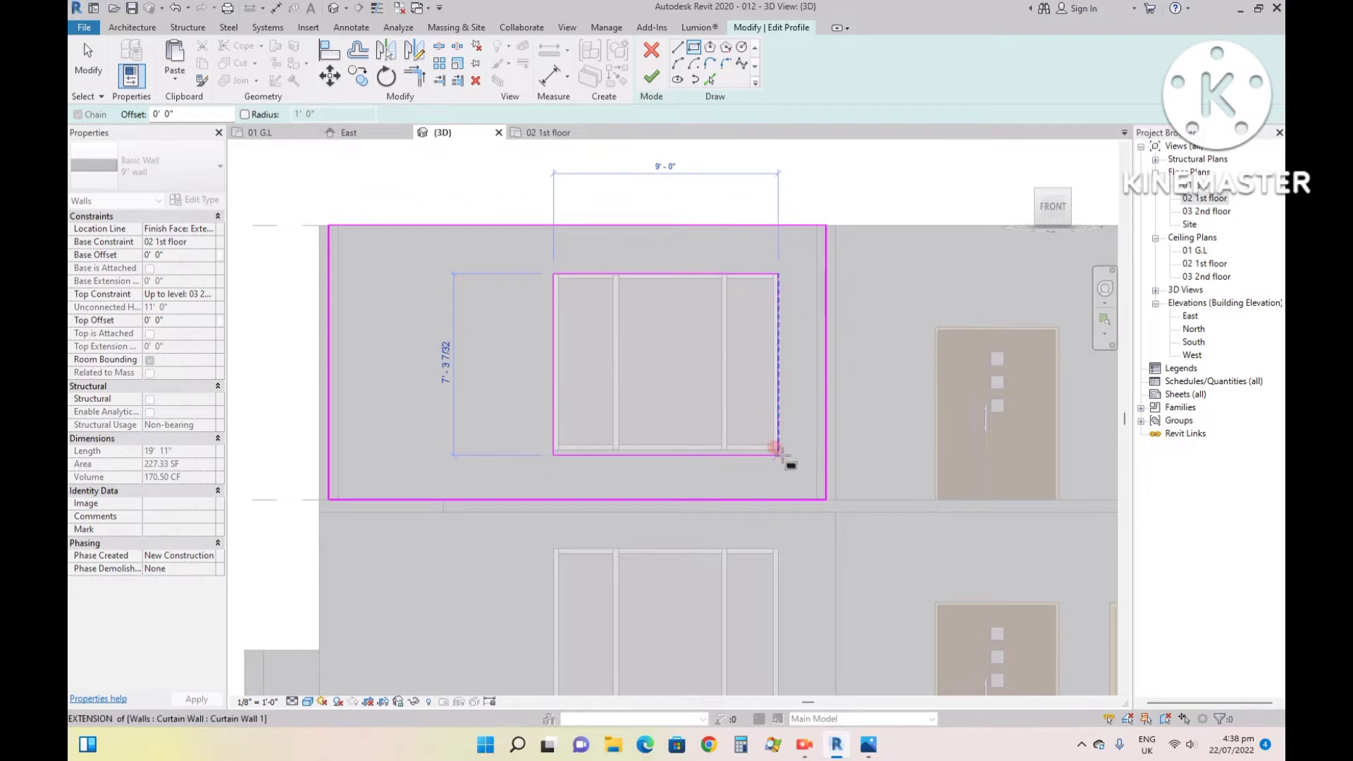
{"action": "scroll", "coordinate": [780, 451], "scroll_direction": "up", "scroll_amount": 2}
{"action": "left_click", "coordinate": [778, 450]}
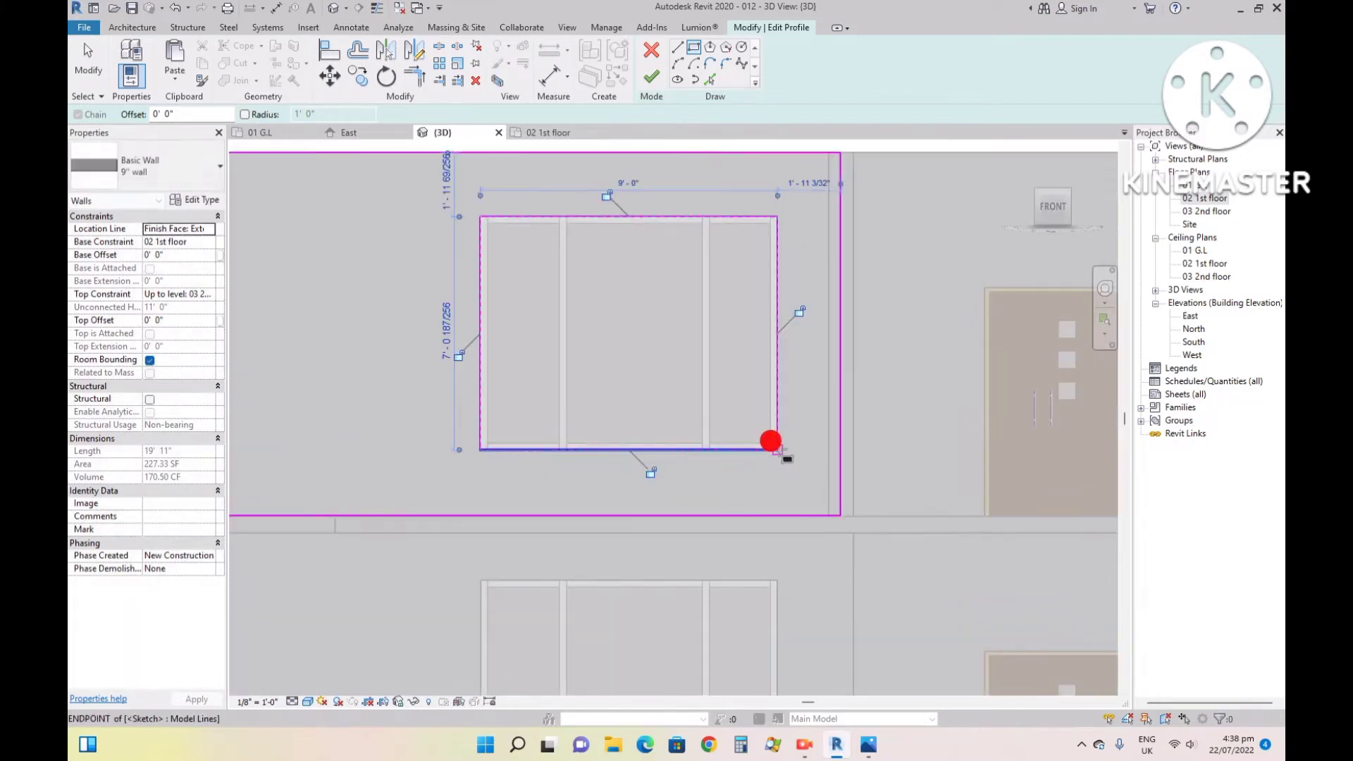
{"action": "left_click", "coordinate": [651, 76]}
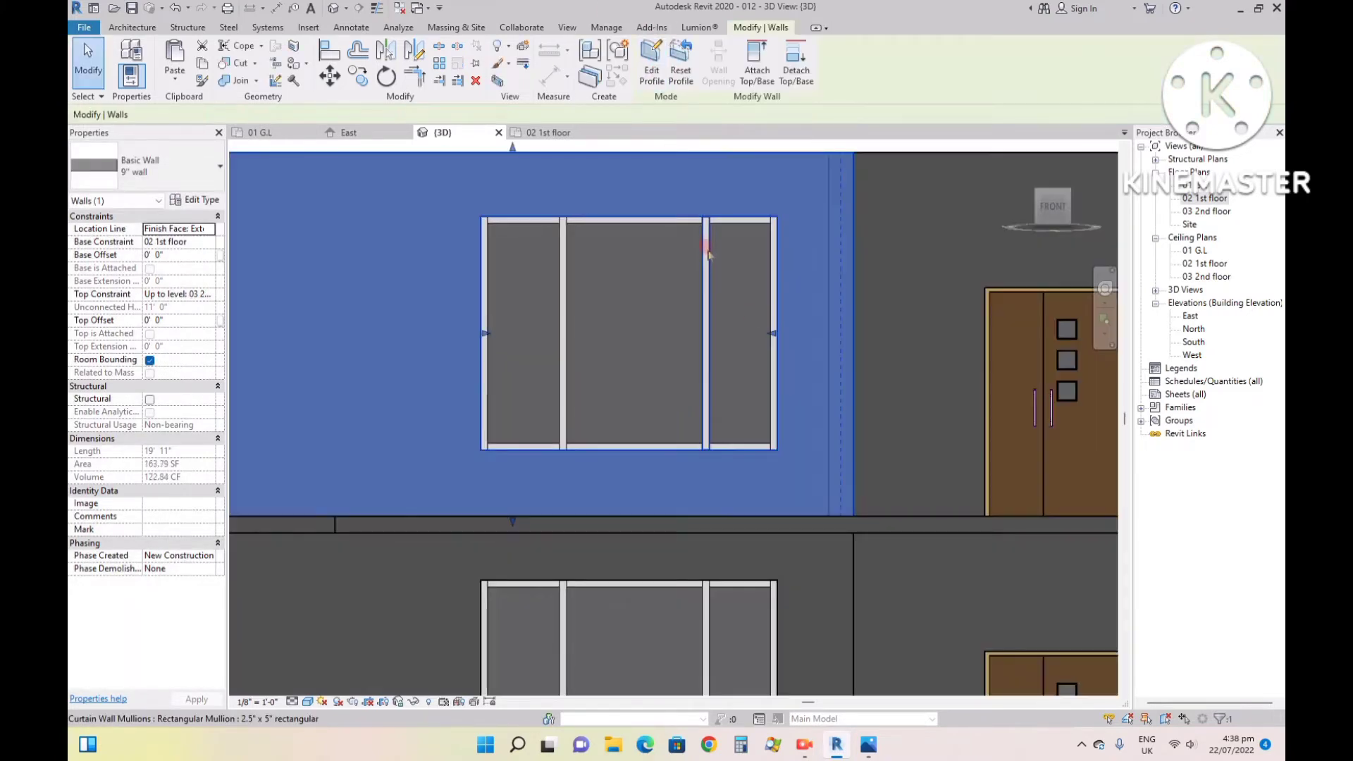
{"action": "scroll", "coordinate": [678, 457], "scroll_direction": "down", "scroll_amount": 4}
{"action": "left_click", "coordinate": [556, 255]}
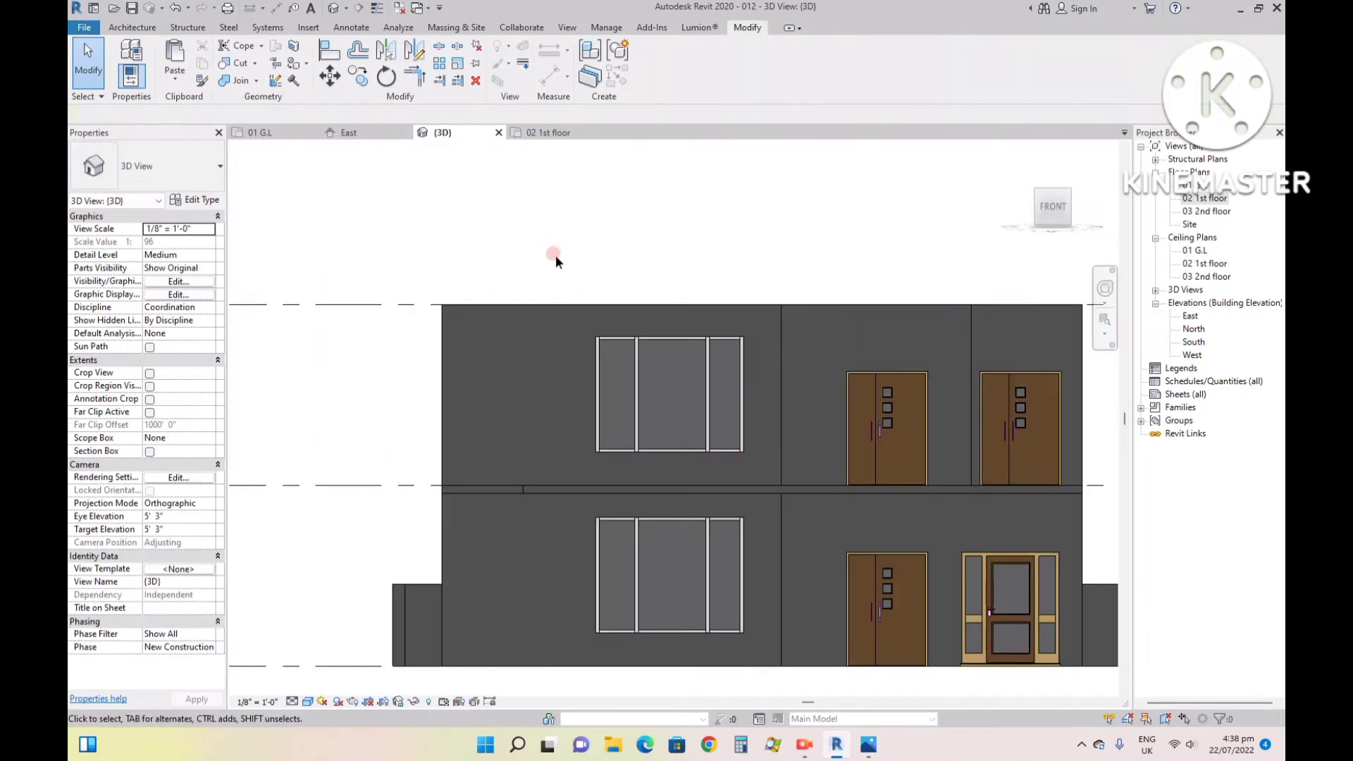
- Examine the first-floor front walls, window and doors in 3D and compare them with the reference image 99.jpg
{"action": "left_click", "coordinate": [1019, 150]}
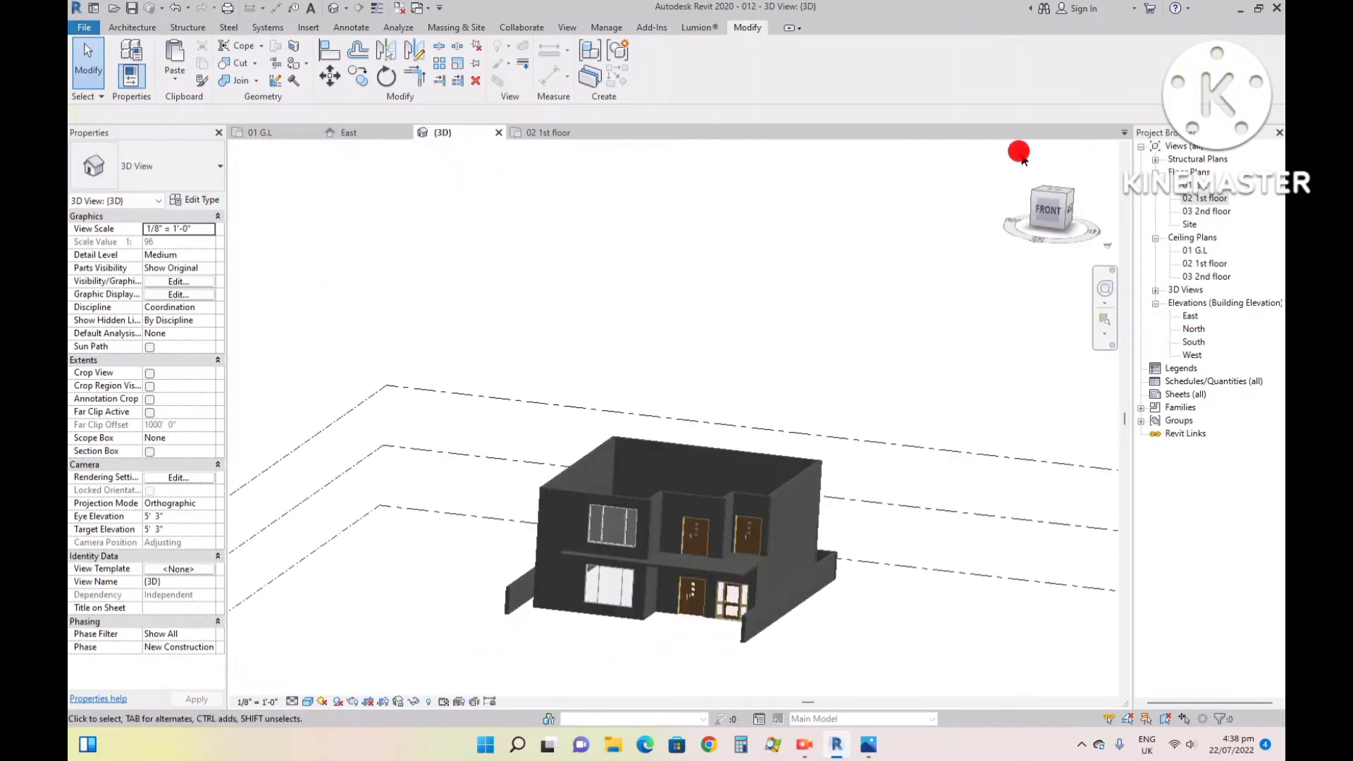
{"action": "scroll", "coordinate": [665, 383], "scroll_direction": "up", "scroll_amount": 8}
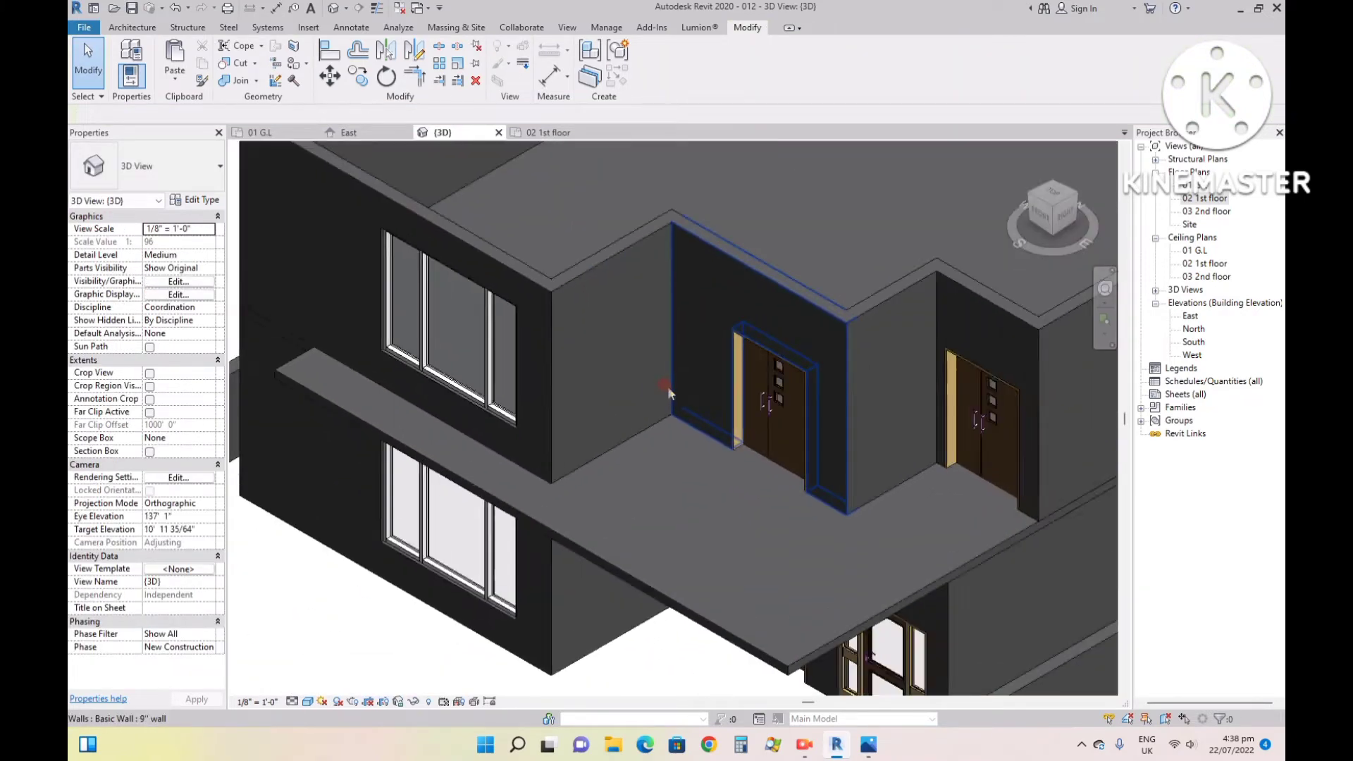
{"action": "scroll", "coordinate": [680, 422], "scroll_direction": "down", "scroll_amount": 8}
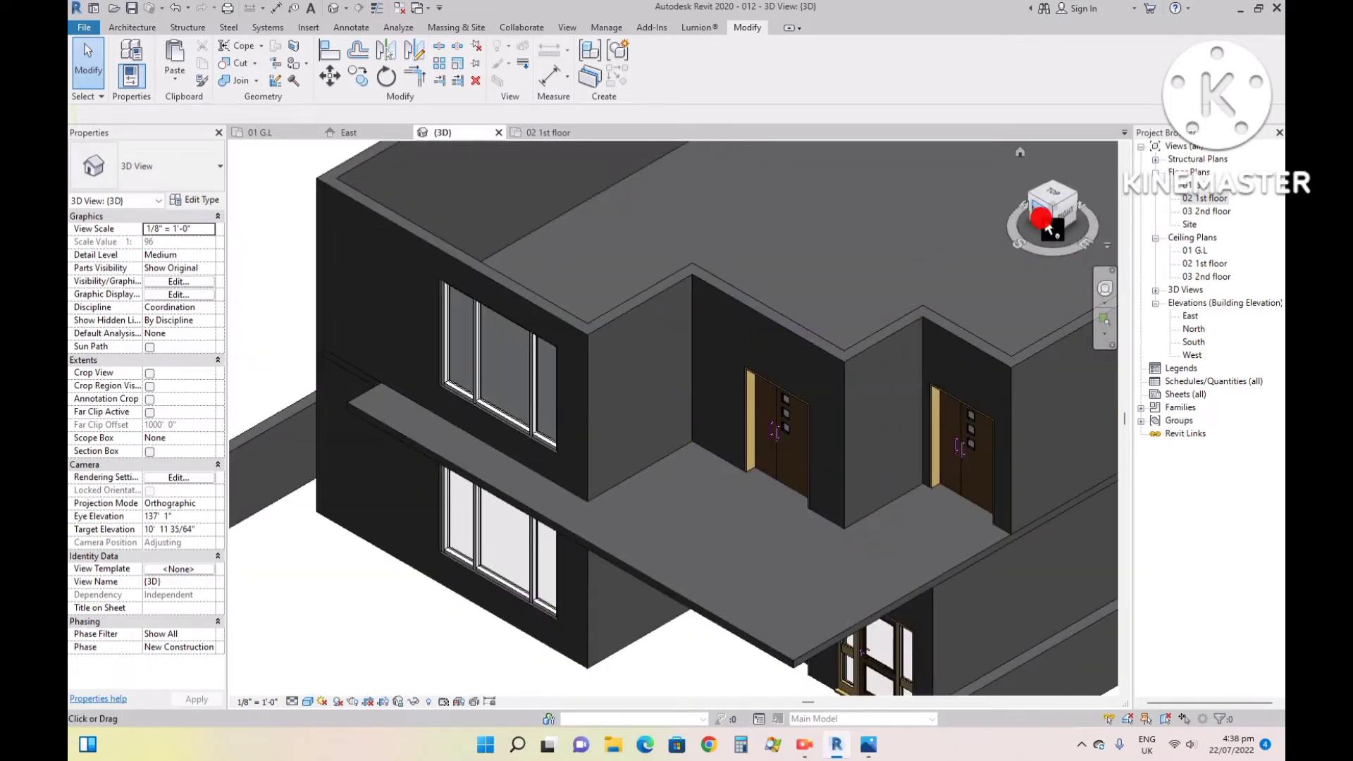
{"action": "mouse_move", "coordinate": [1050, 208]}
{"action": "left_mouse_down"}
{"action": "mouse_move", "coordinate": [1104, 181]}
{"action": "mouse_move", "coordinate": [1065, 201]}
{"action": "mouse_move", "coordinate": [1143, 297]}
{"action": "left_mouse_up"}
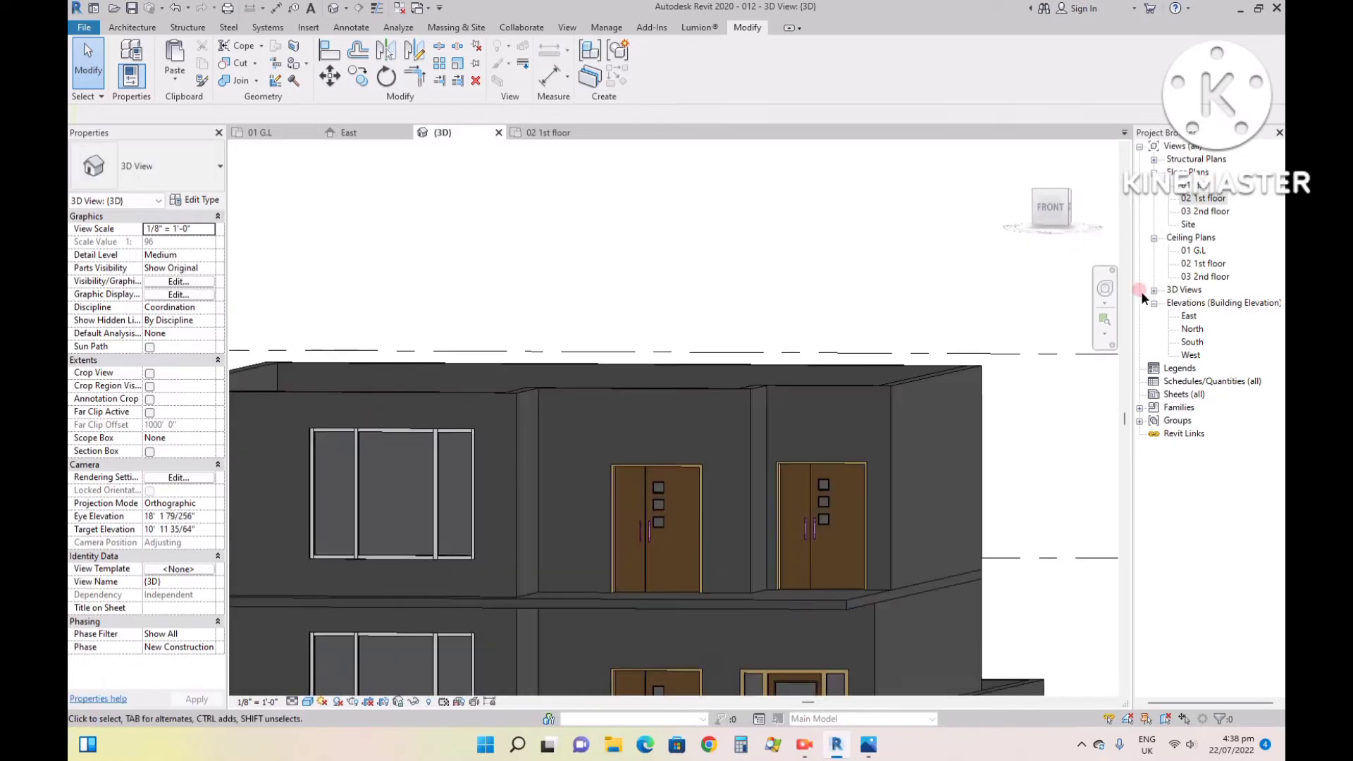
{"action": "left_click", "coordinate": [867, 746]}
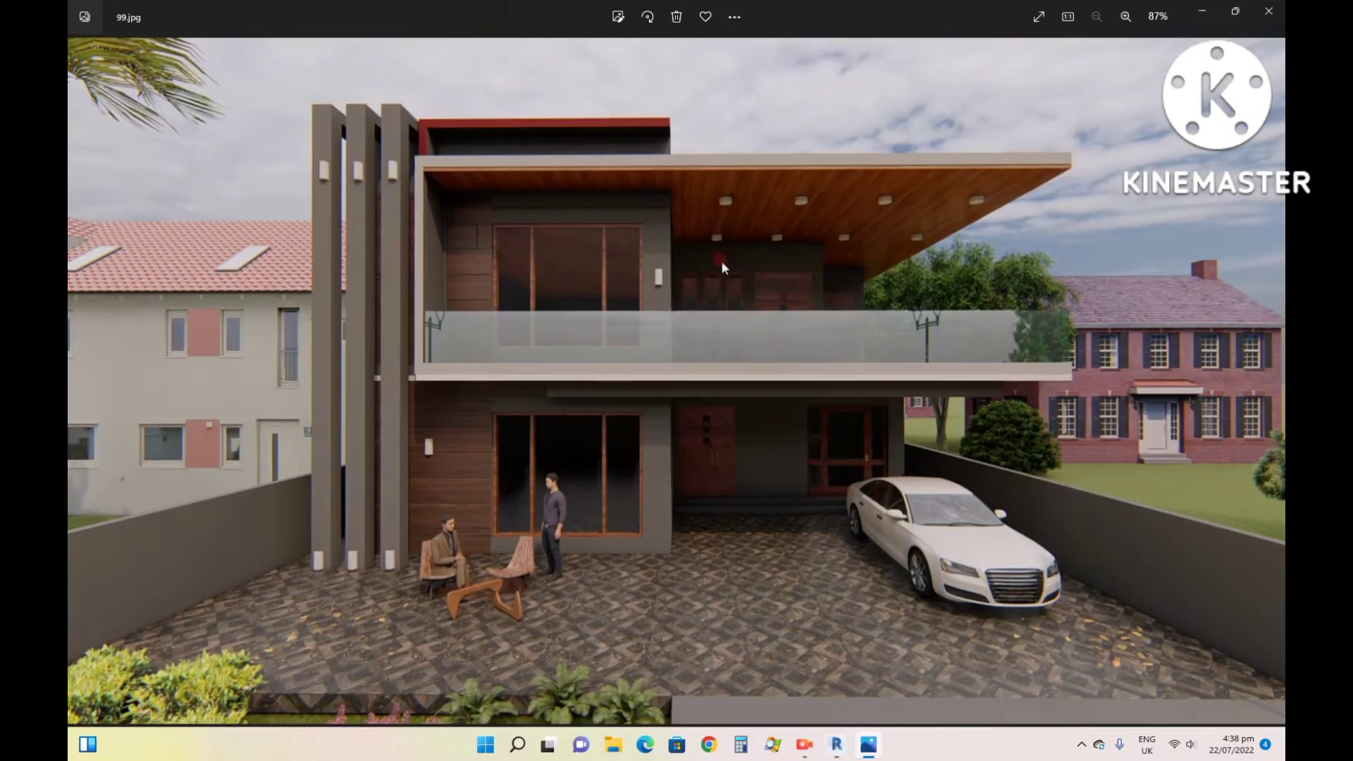
{"action": "left_click", "coordinate": [834, 750]}
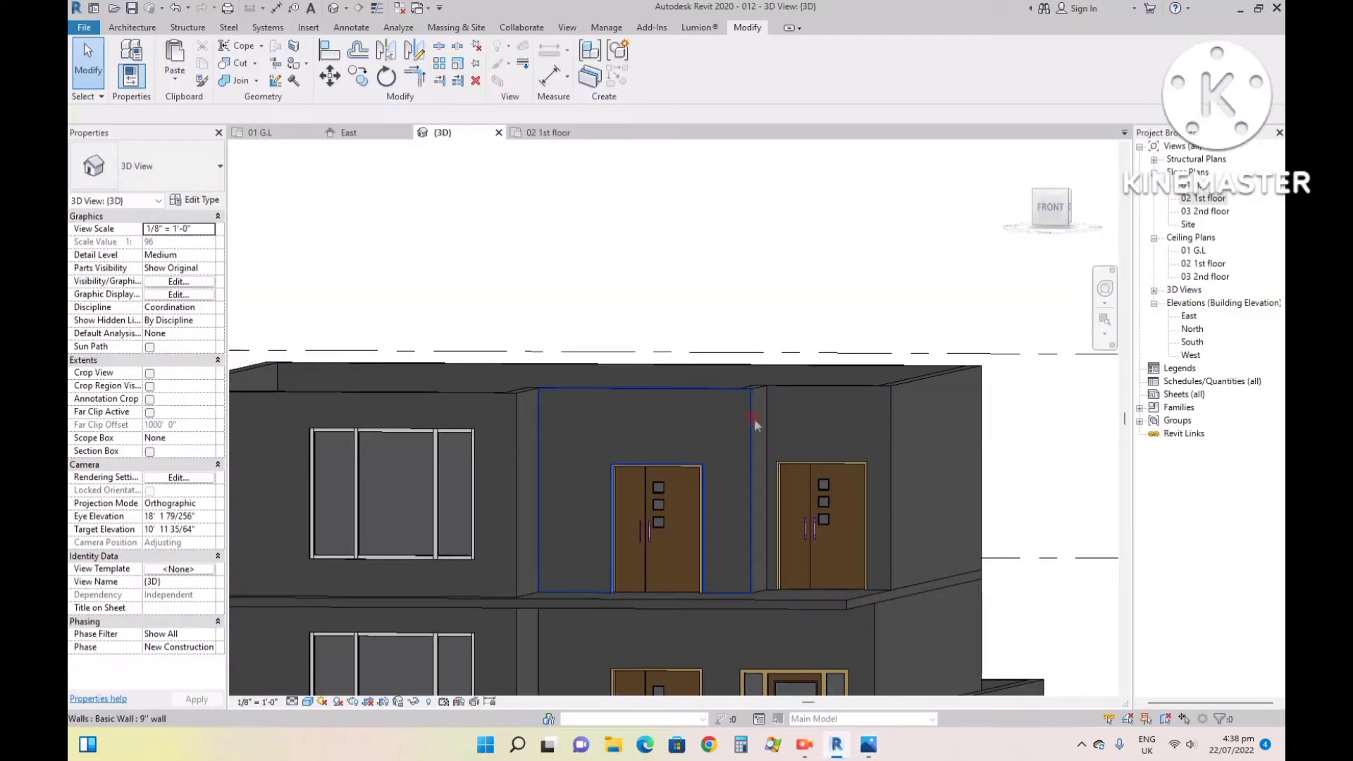
{"action": "scroll", "coordinate": [804, 414], "scroll_direction": "down", "scroll_amount": 1}
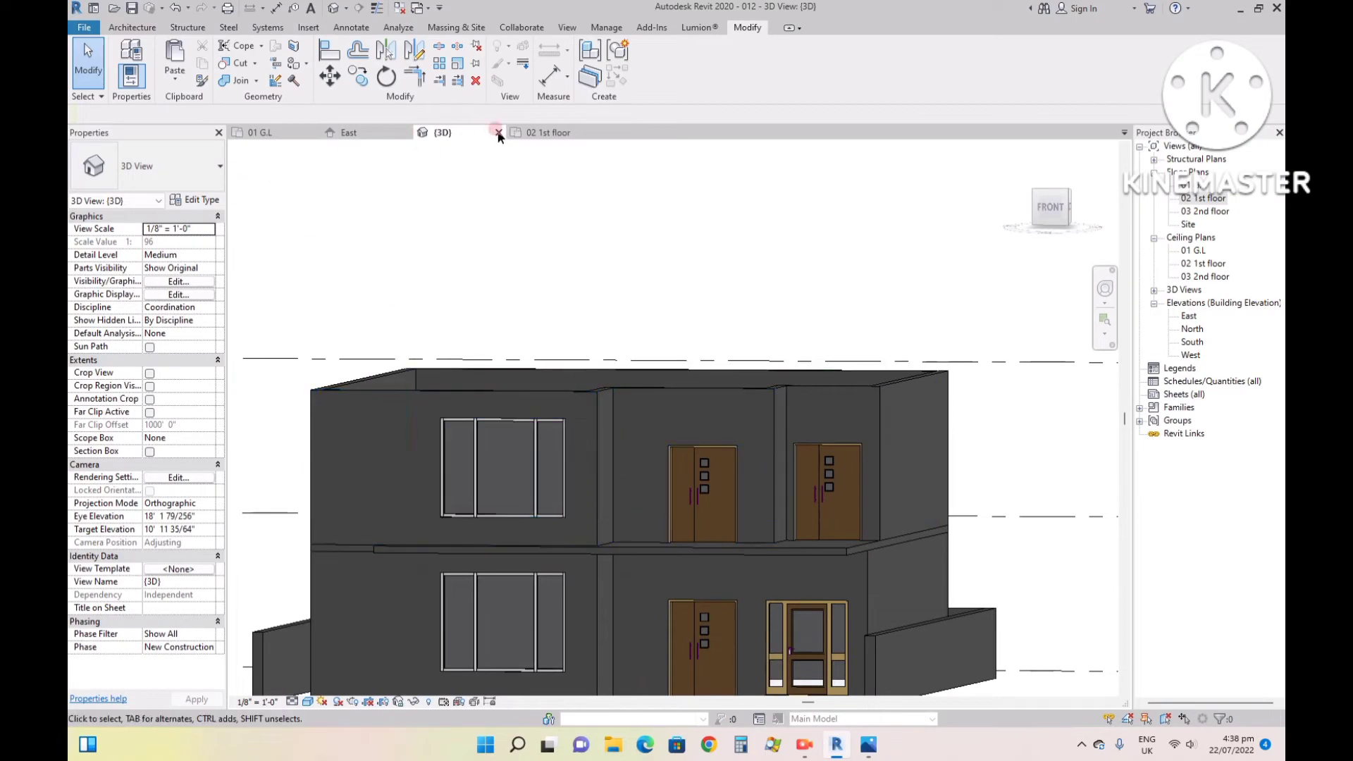
- In the 02 1st floor plan, duplicate the Fixed 36" x 48" window type as 6' with height 6' and width 1'
{"action": "left_click", "coordinate": [549, 133]}
{"action": "left_click", "coordinate": [132, 27]}
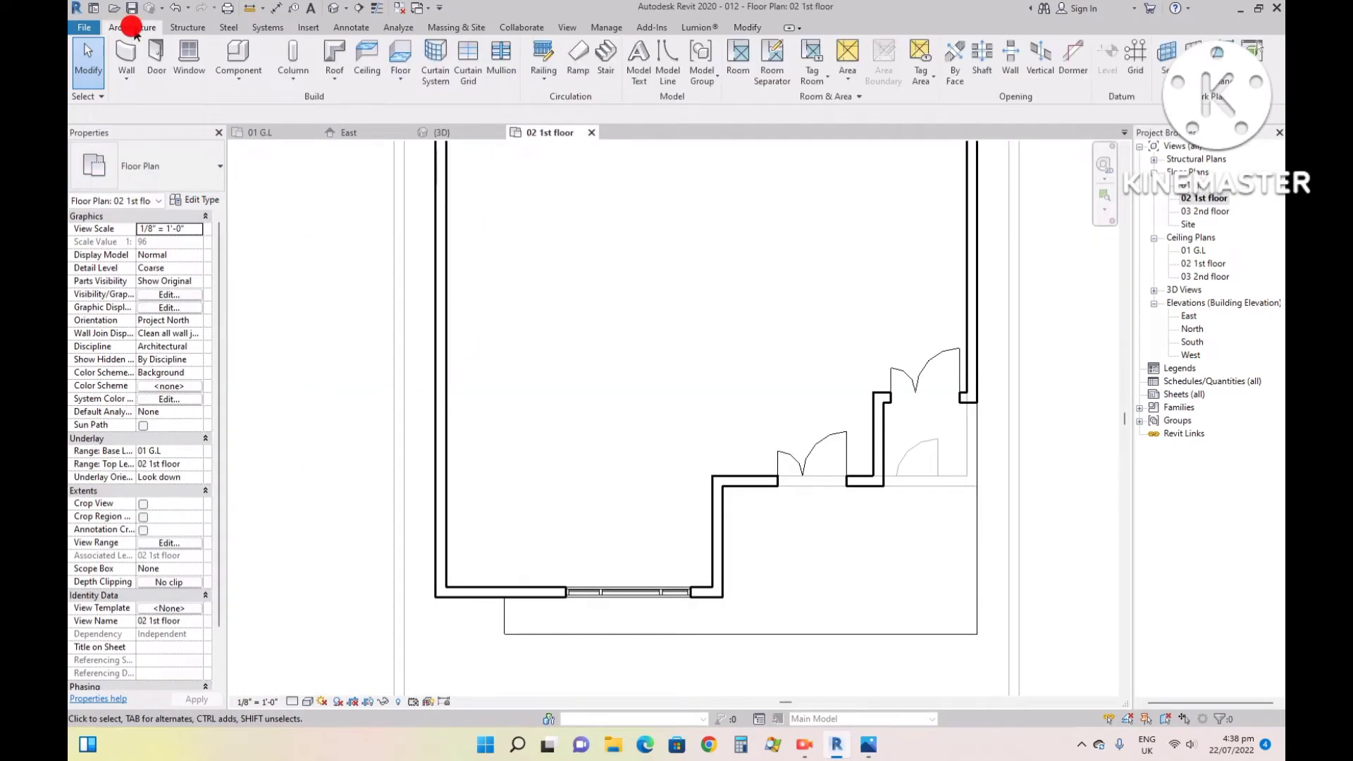
{"action": "left_click", "coordinate": [185, 62]}
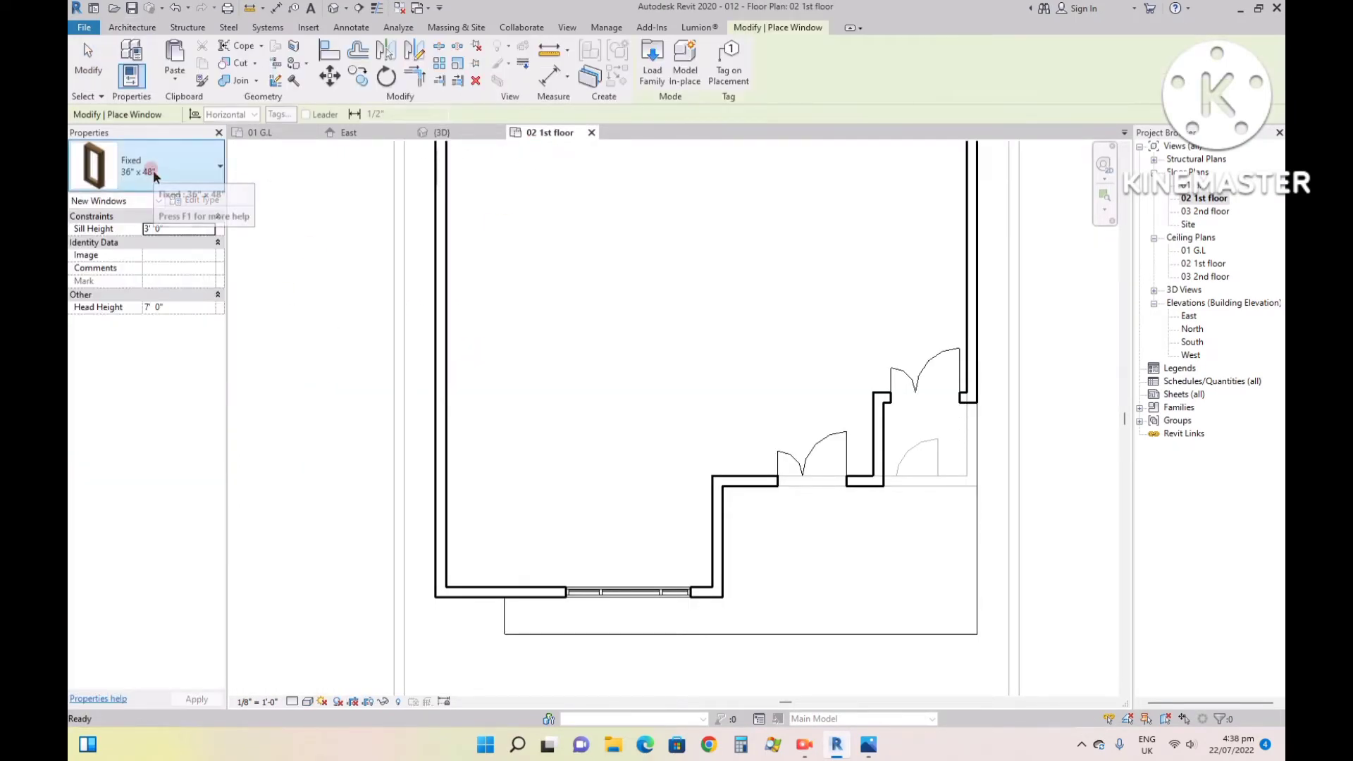
{"action": "left_click", "coordinate": [163, 153]}
{"action": "left_click", "coordinate": [165, 156]}
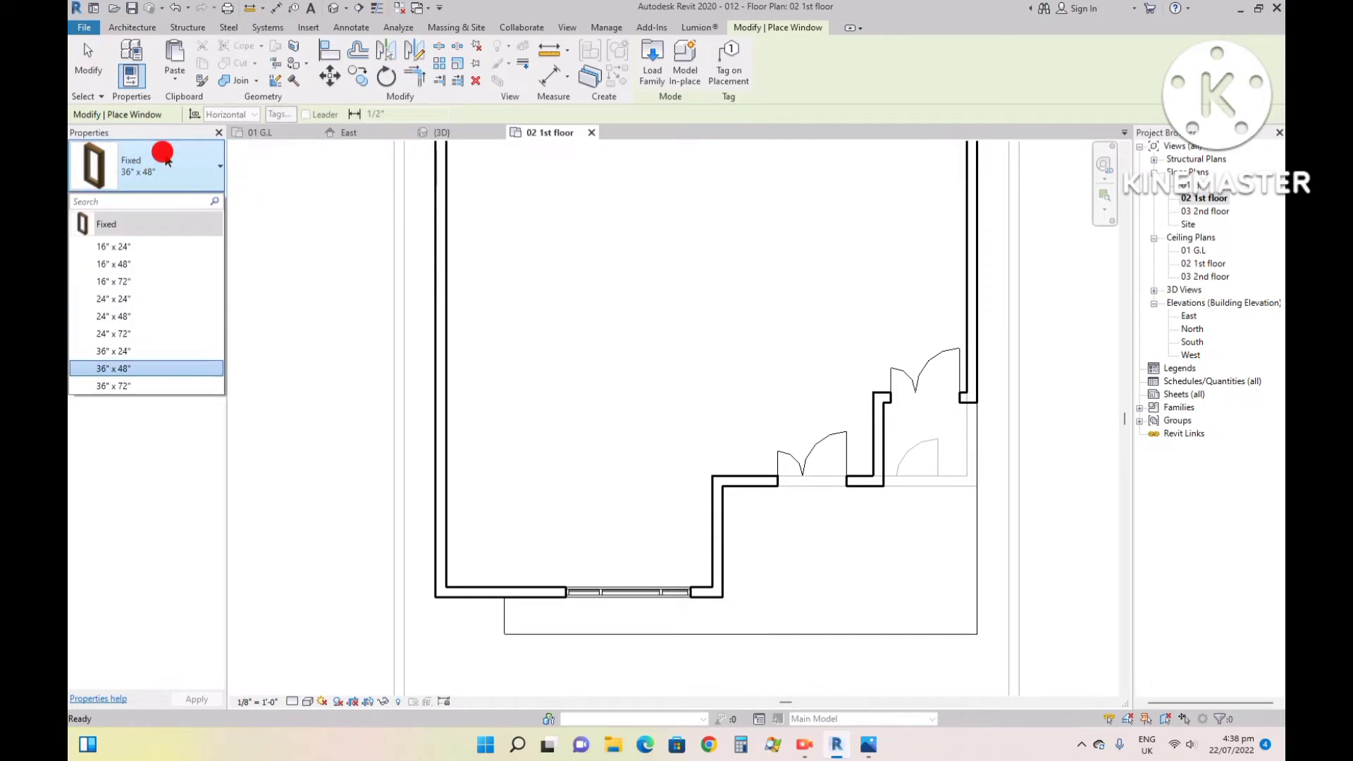
{"action": "left_click", "coordinate": [189, 199]}
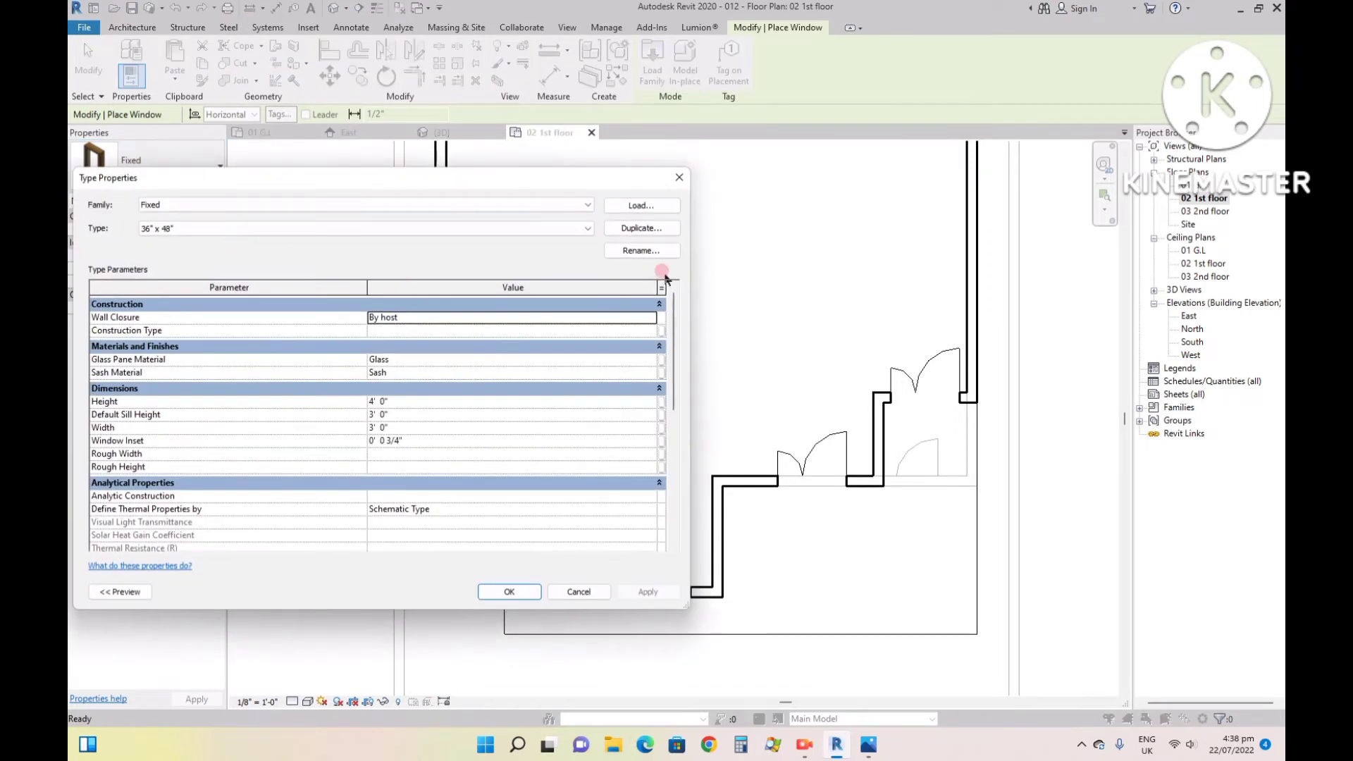
{"action": "left_click", "coordinate": [658, 230]}
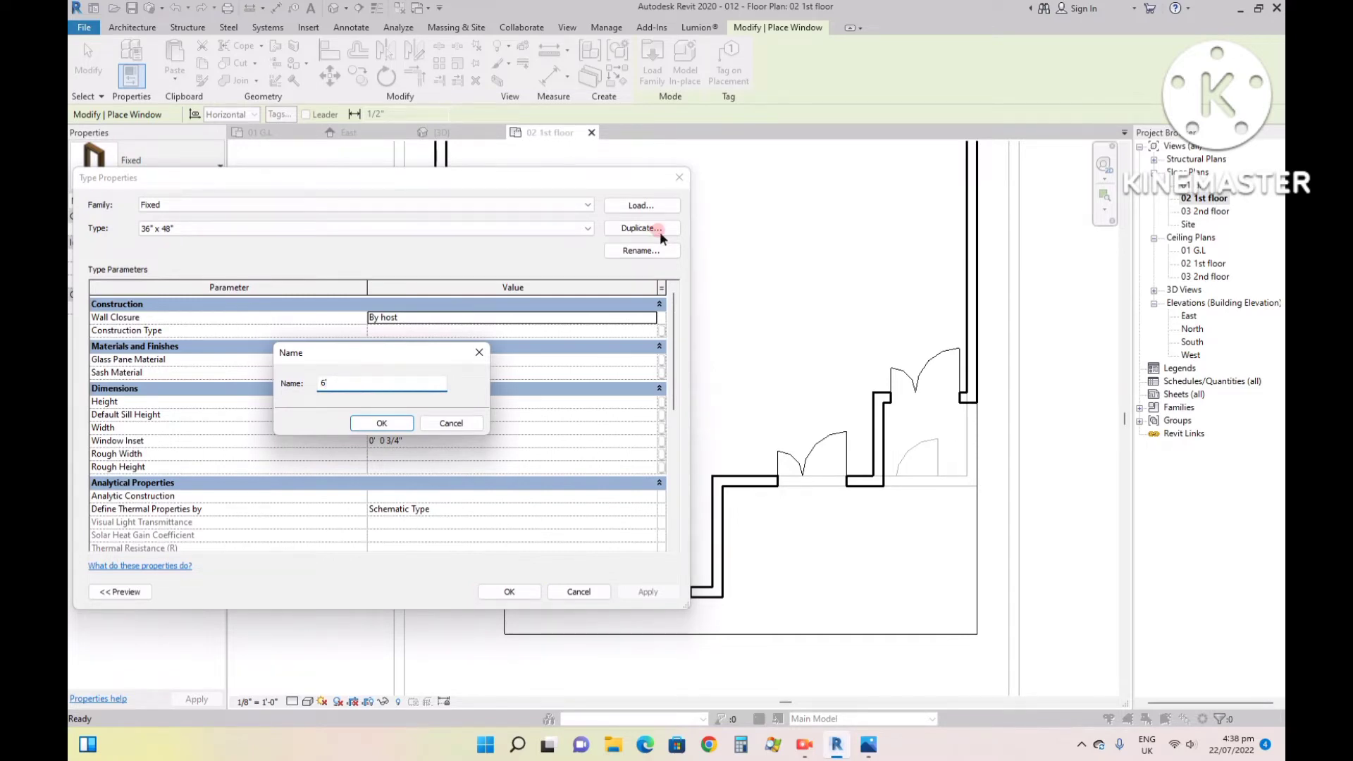
{"action": "type", "text": "6'"}
{"action": "left_click", "coordinate": [381, 423]}
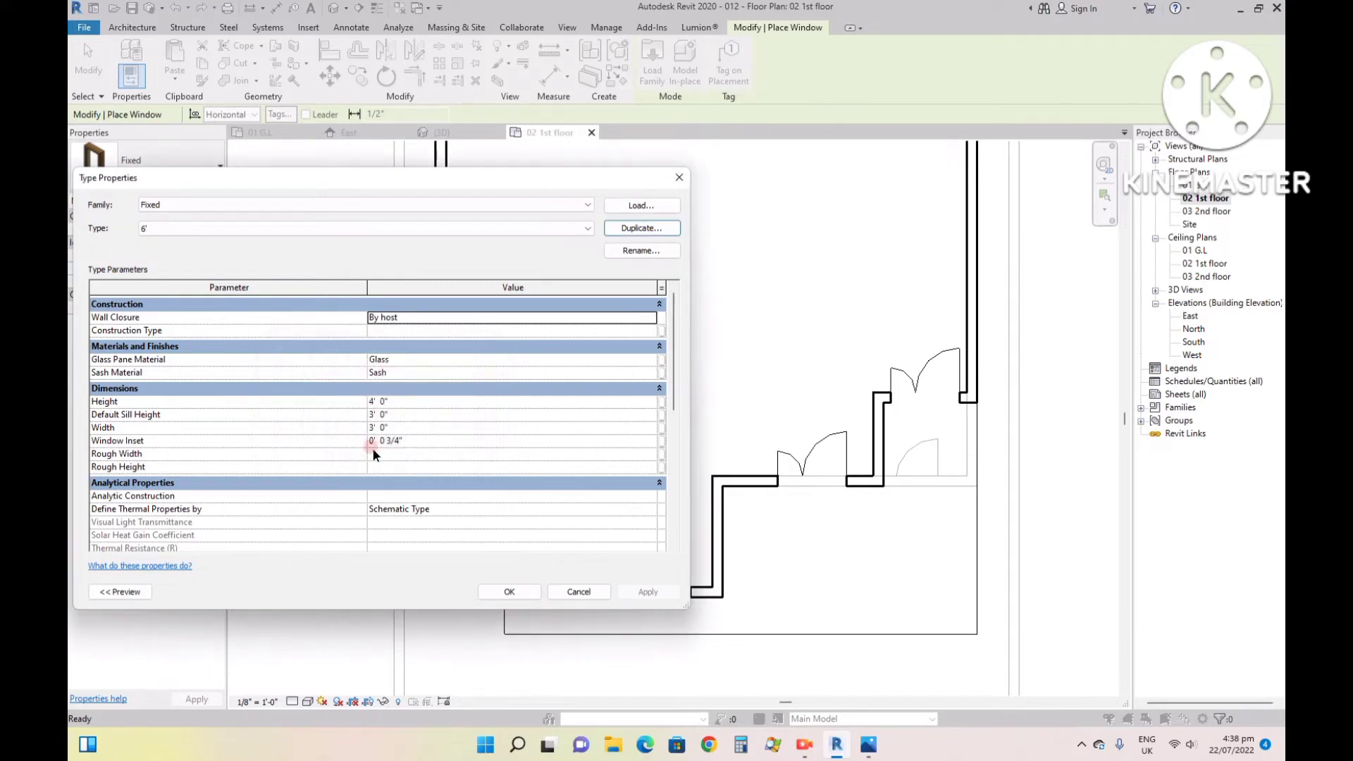
{"action": "left_click", "coordinate": [409, 402]}
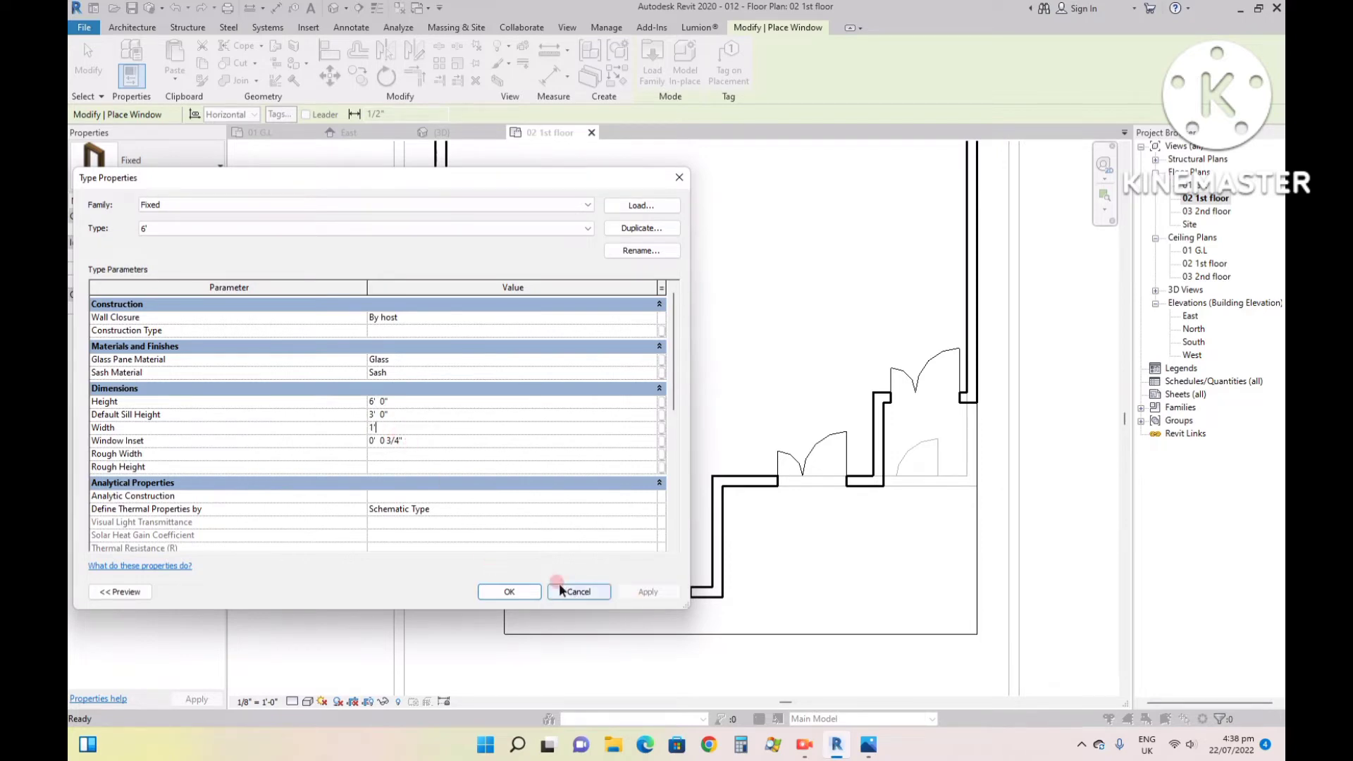
{"action": "left_click", "coordinate": [509, 591]}
- Place three 6' fixed windows side by side in the first-floor wall between the recessed corner and the nearby double door
{"action": "scroll", "coordinate": [761, 465], "scroll_direction": "up", "scroll_amount": 3}
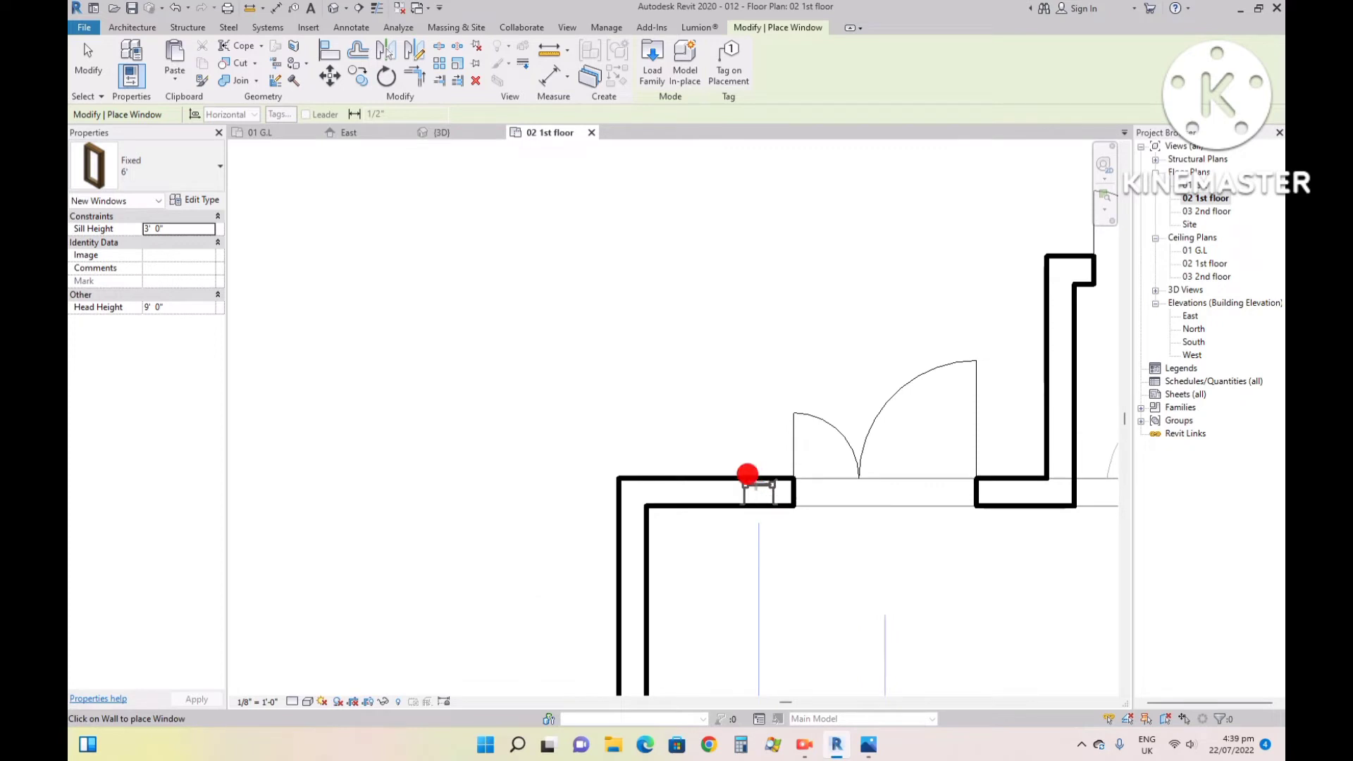
{"action": "left_click", "coordinate": [748, 479]}
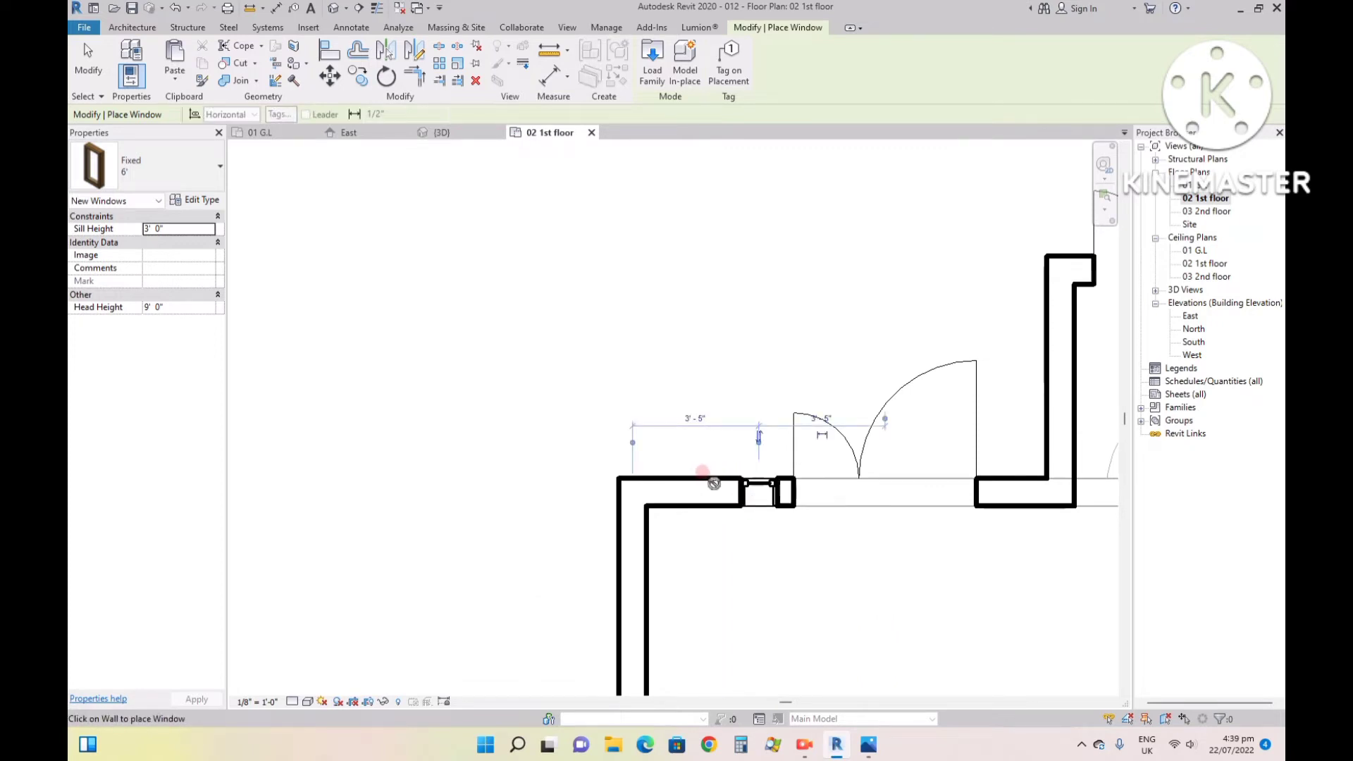
{"action": "left_click", "coordinate": [712, 483]}
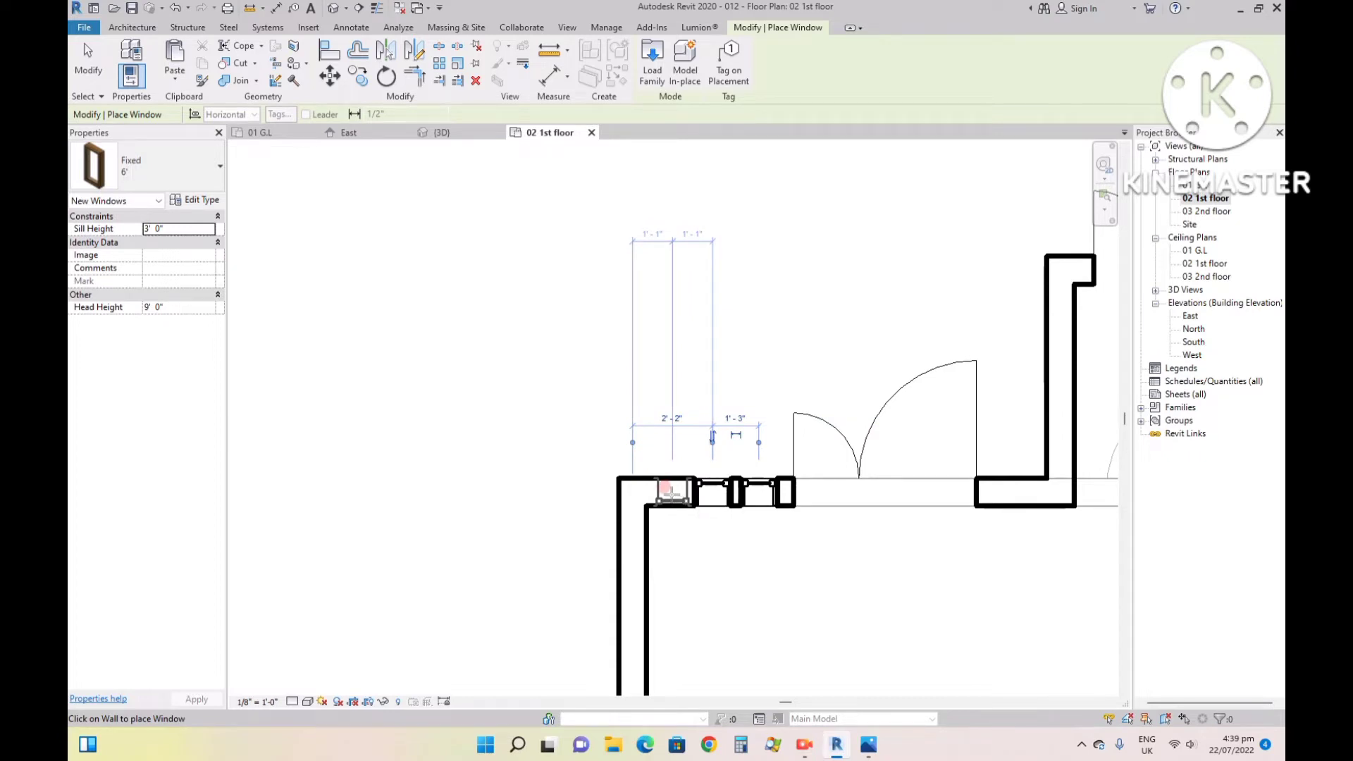
{"action": "left_click", "coordinate": [668, 492]}
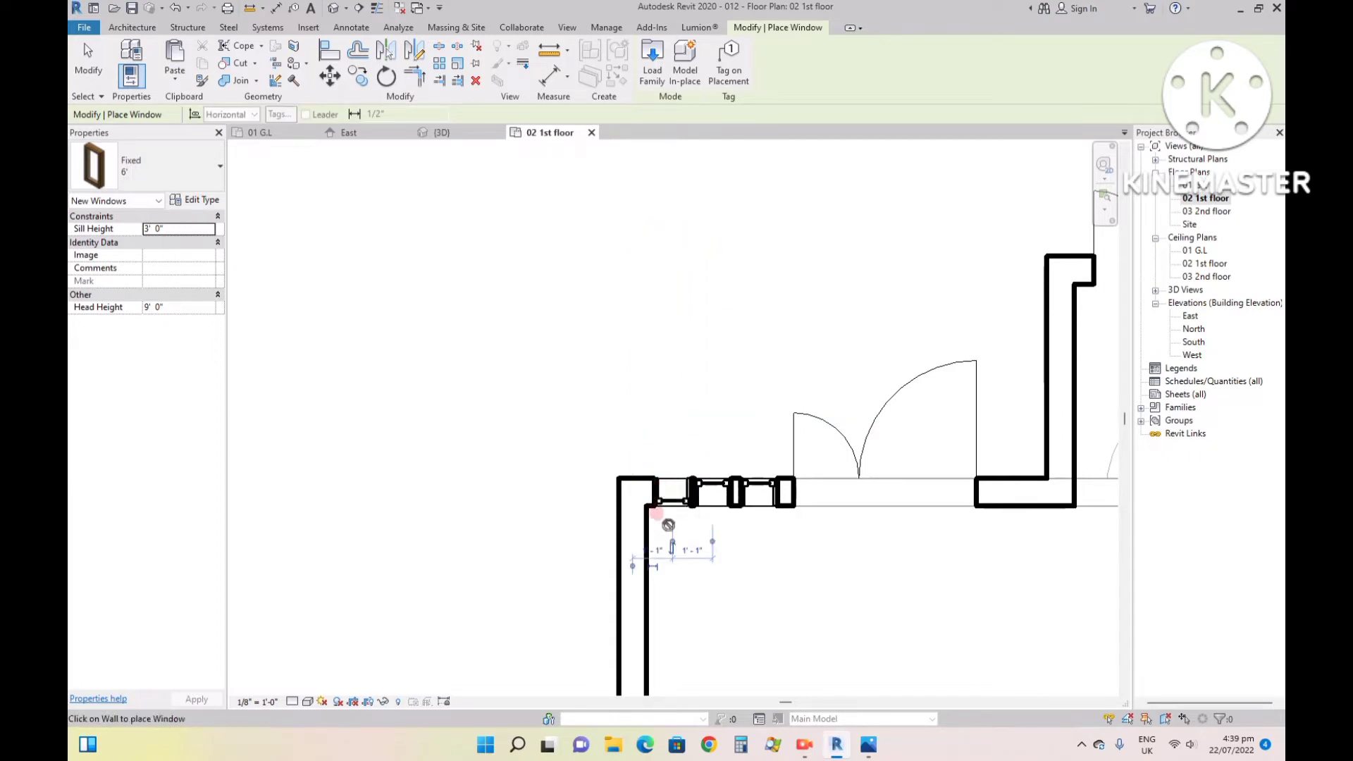
{"action": "key", "text": "Escape"}
{"action": "key", "text": "Escape"}
- Flip the window nearest the recessed corner to match the other two and shift it closer to the corner
{"action": "left_click", "coordinate": [663, 491]}
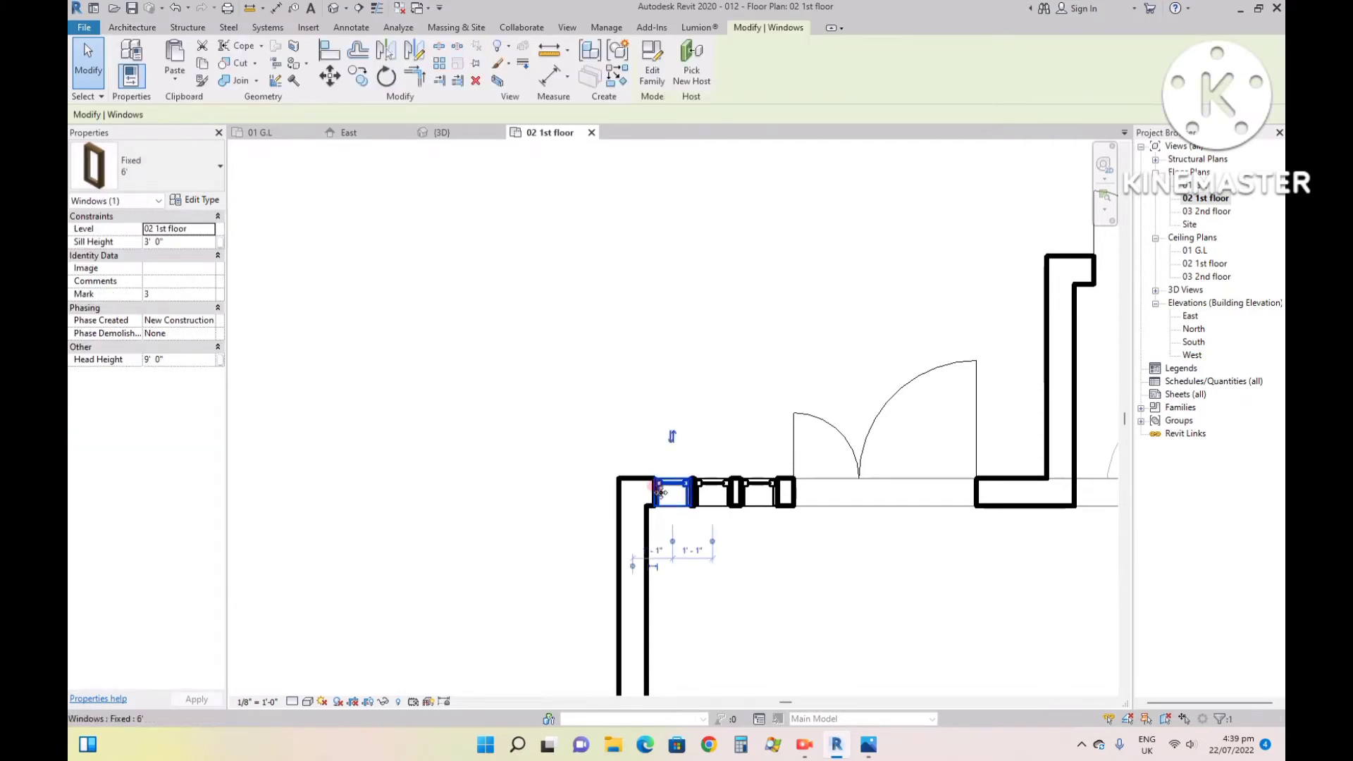
{"action": "left_click_drag", "start_coordinate": [661, 492], "coordinate": [654, 491]}
{"action": "left_click", "coordinate": [709, 588]}
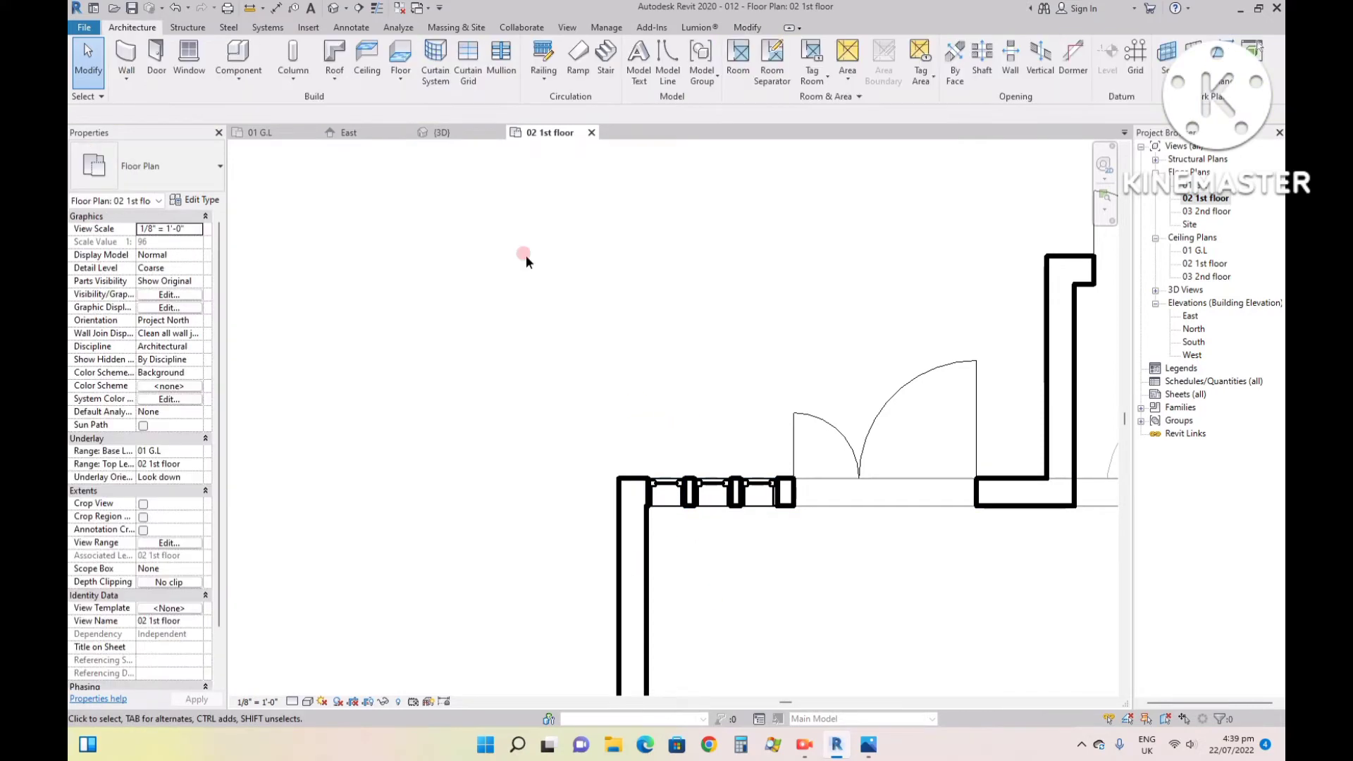
- Inspect the three narrow windows beside the first-floor double door in the 3D view
{"action": "left_click", "coordinate": [440, 132]}
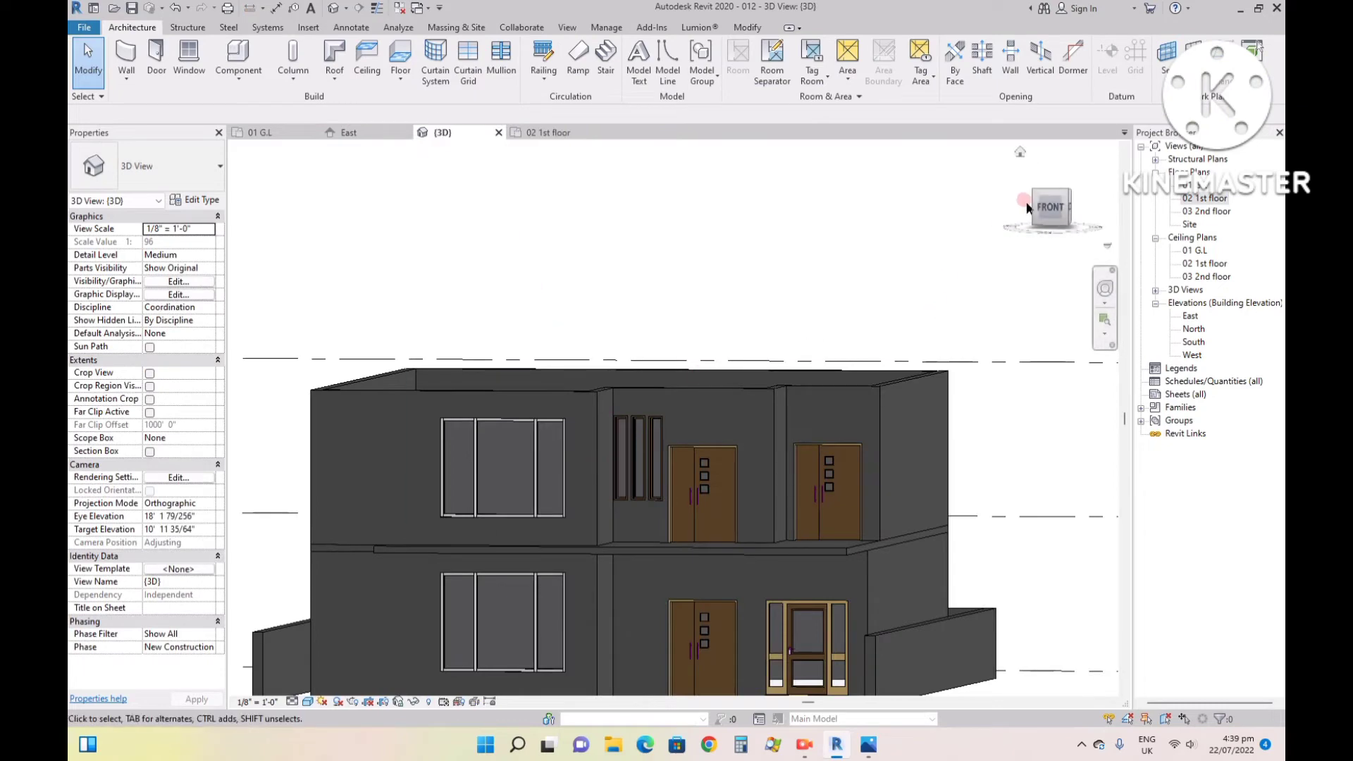
{"action": "left_click", "coordinate": [1019, 153]}
{"action": "scroll", "coordinate": [709, 516], "scroll_direction": "up", "scroll_amount": 8}
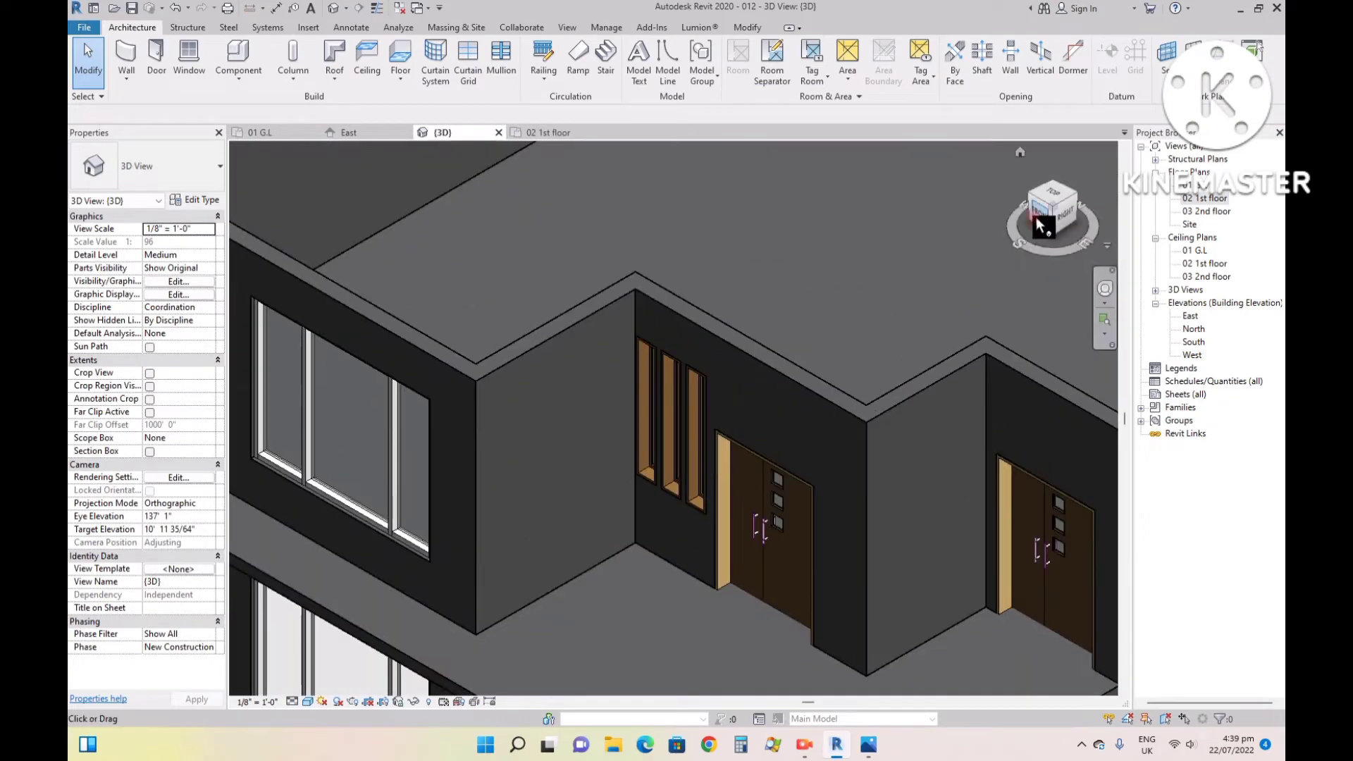
{"action": "left_click_drag", "start_coordinate": [1037, 220], "coordinate": [1090, 183]}
{"action": "scroll", "coordinate": [524, 520], "scroll_direction": "up", "scroll_amount": 5}
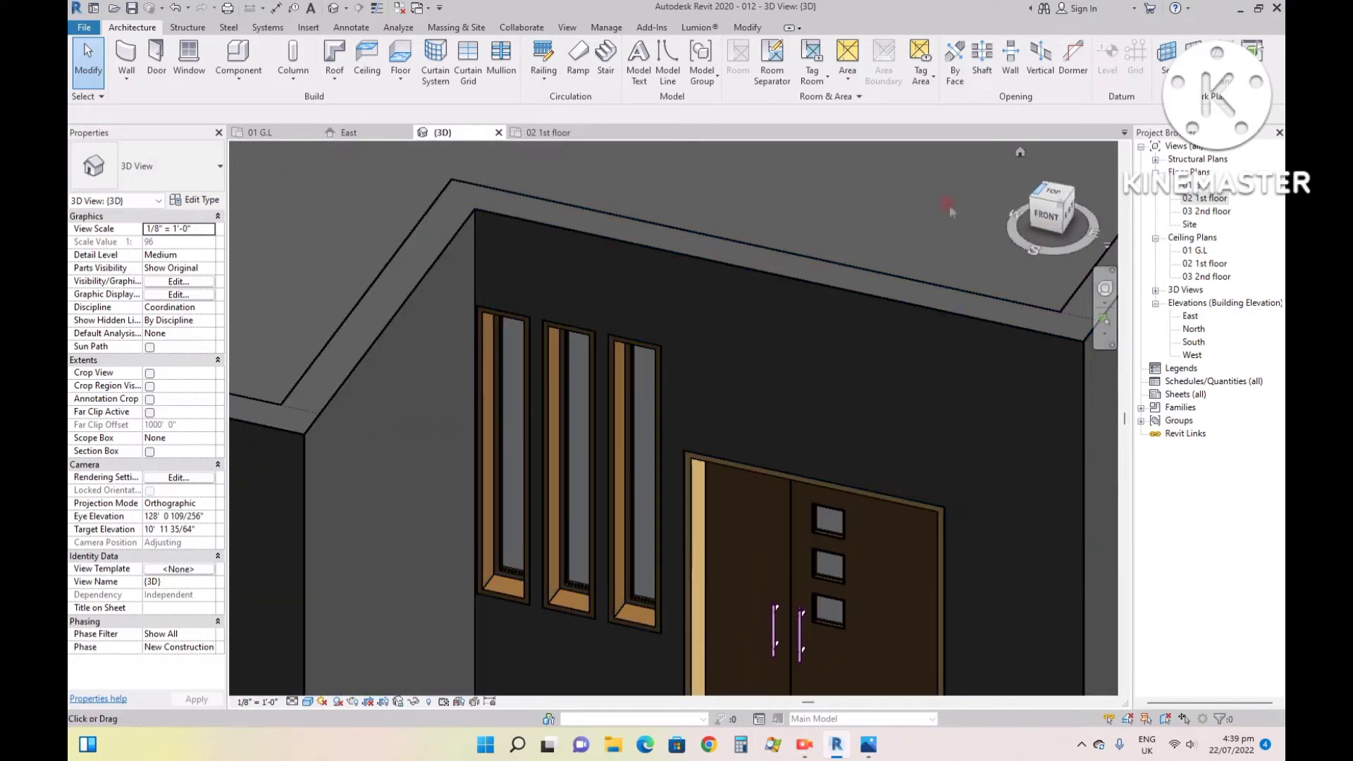
- In the 02 1st floor plan, respace the three narrow windows about 1' - 4" apart, then check them in the 3D view
{"action": "left_click", "coordinate": [551, 133]}
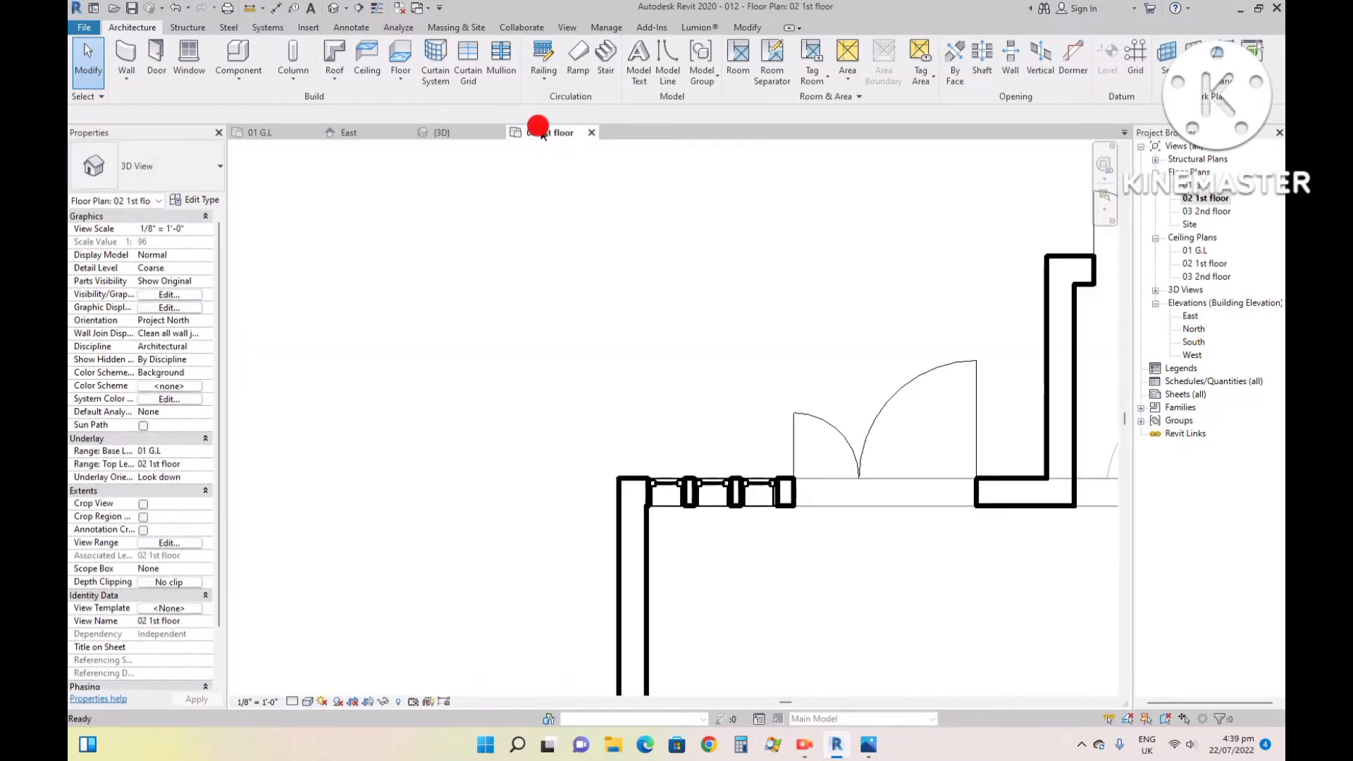
{"action": "left_click", "coordinate": [753, 504]}
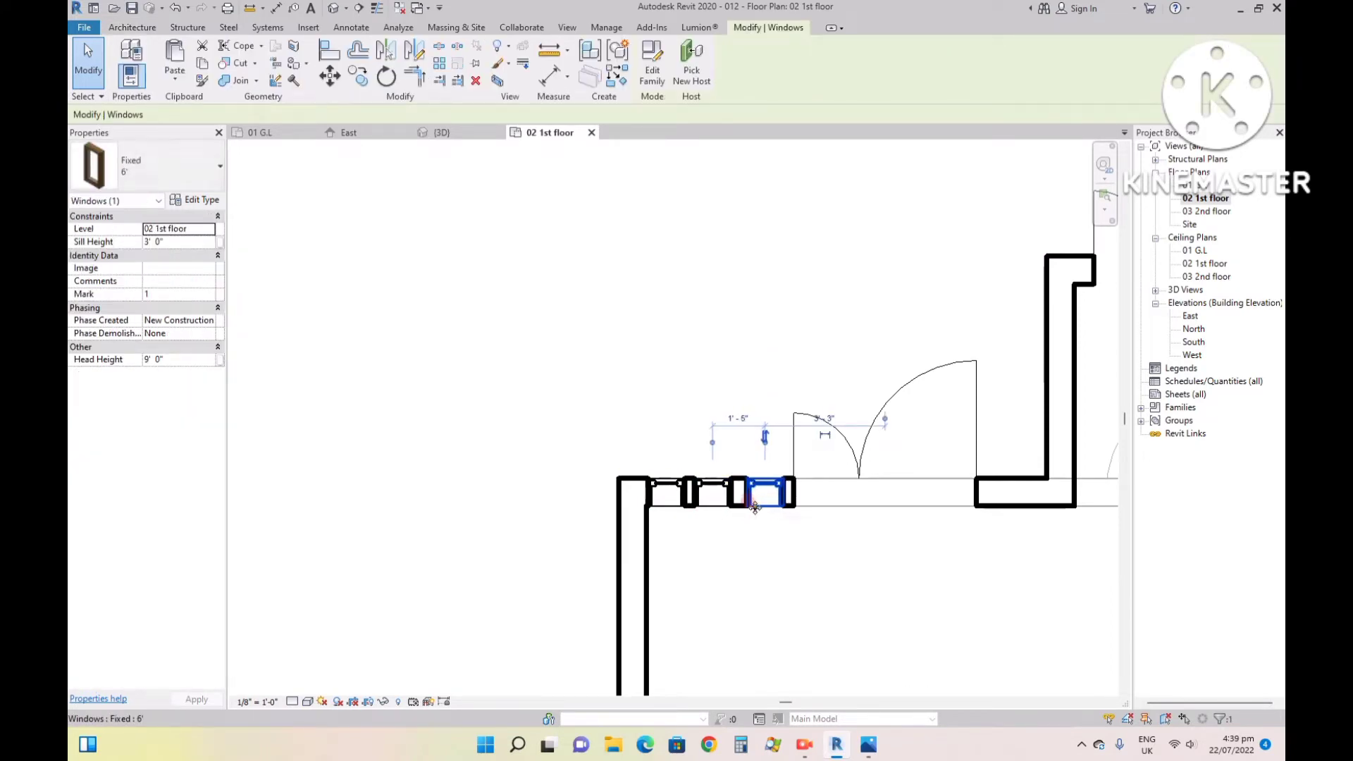
{"action": "left_click", "coordinate": [709, 487]}
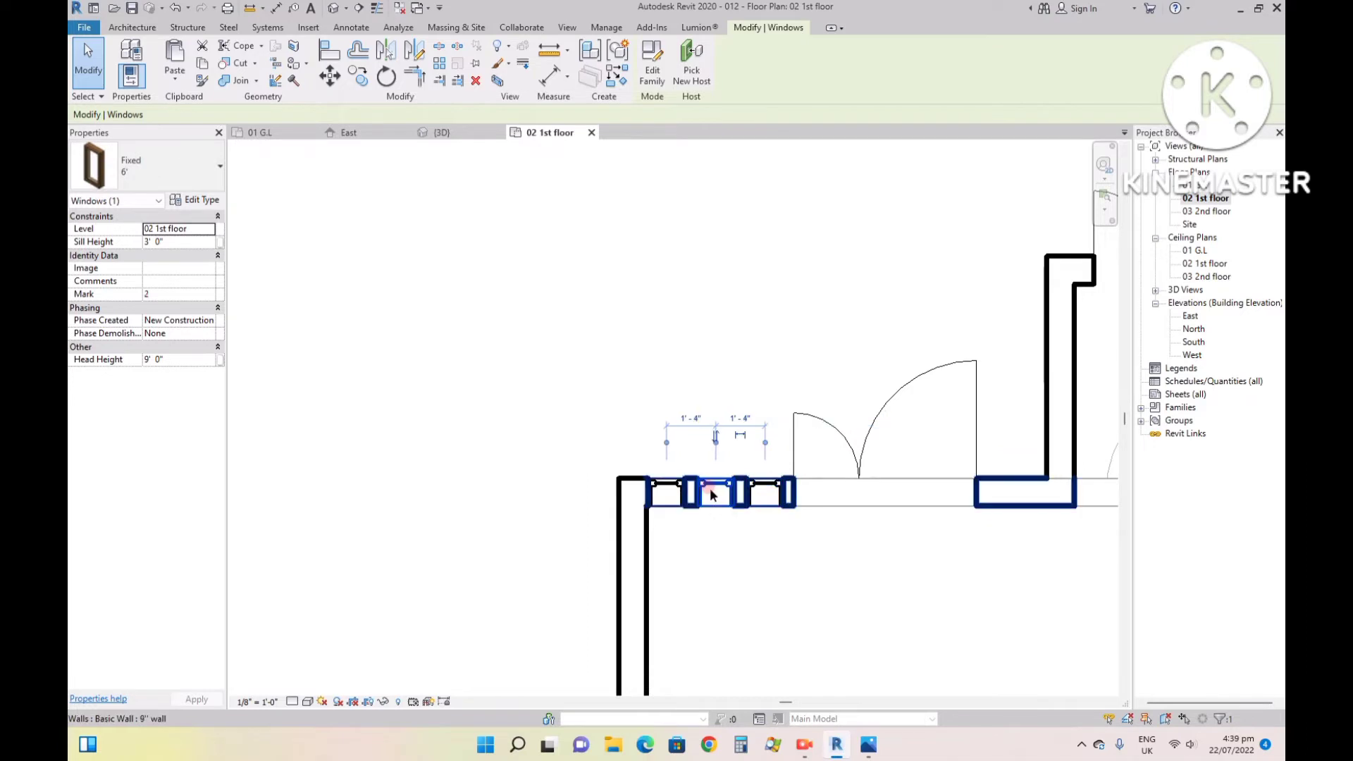
{"action": "left_click", "coordinate": [679, 494]}
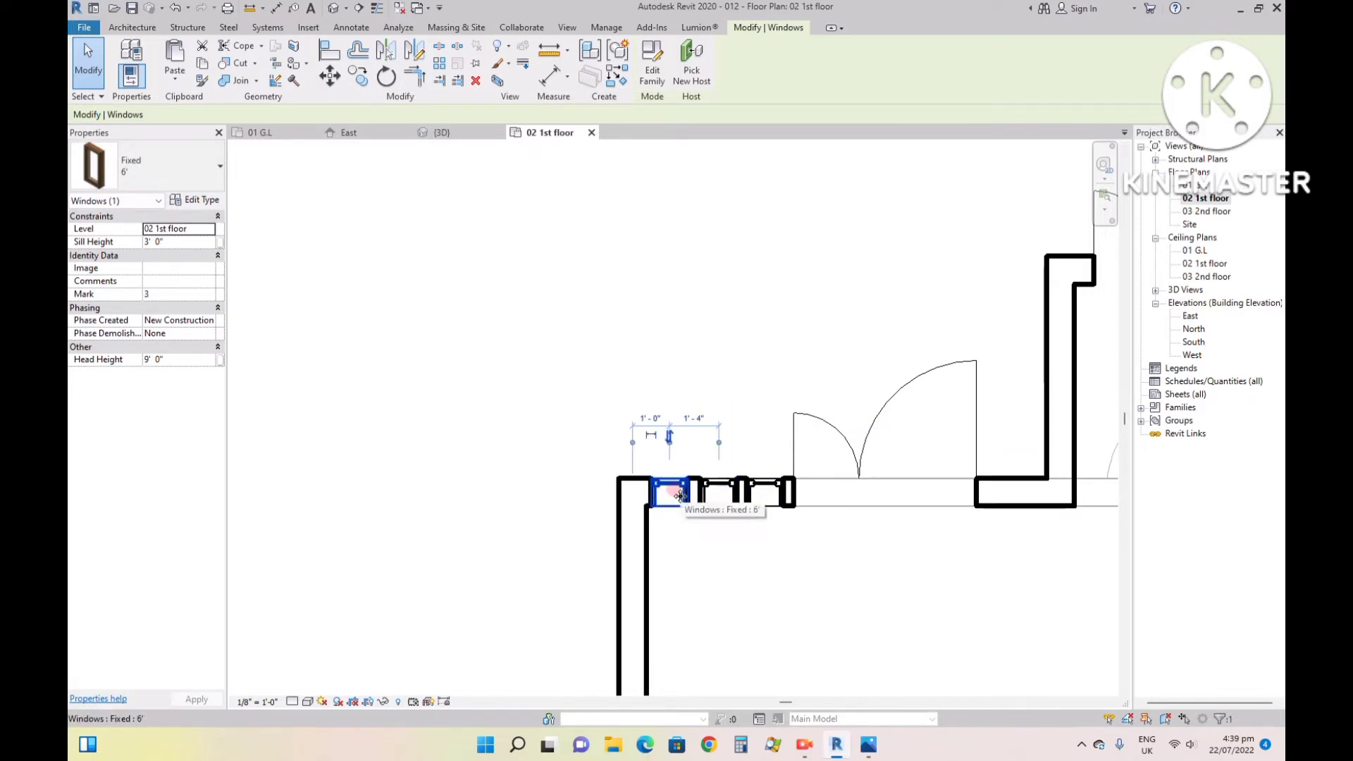
{"action": "left_click", "coordinate": [765, 592]}
{"action": "left_click", "coordinate": [443, 133]}
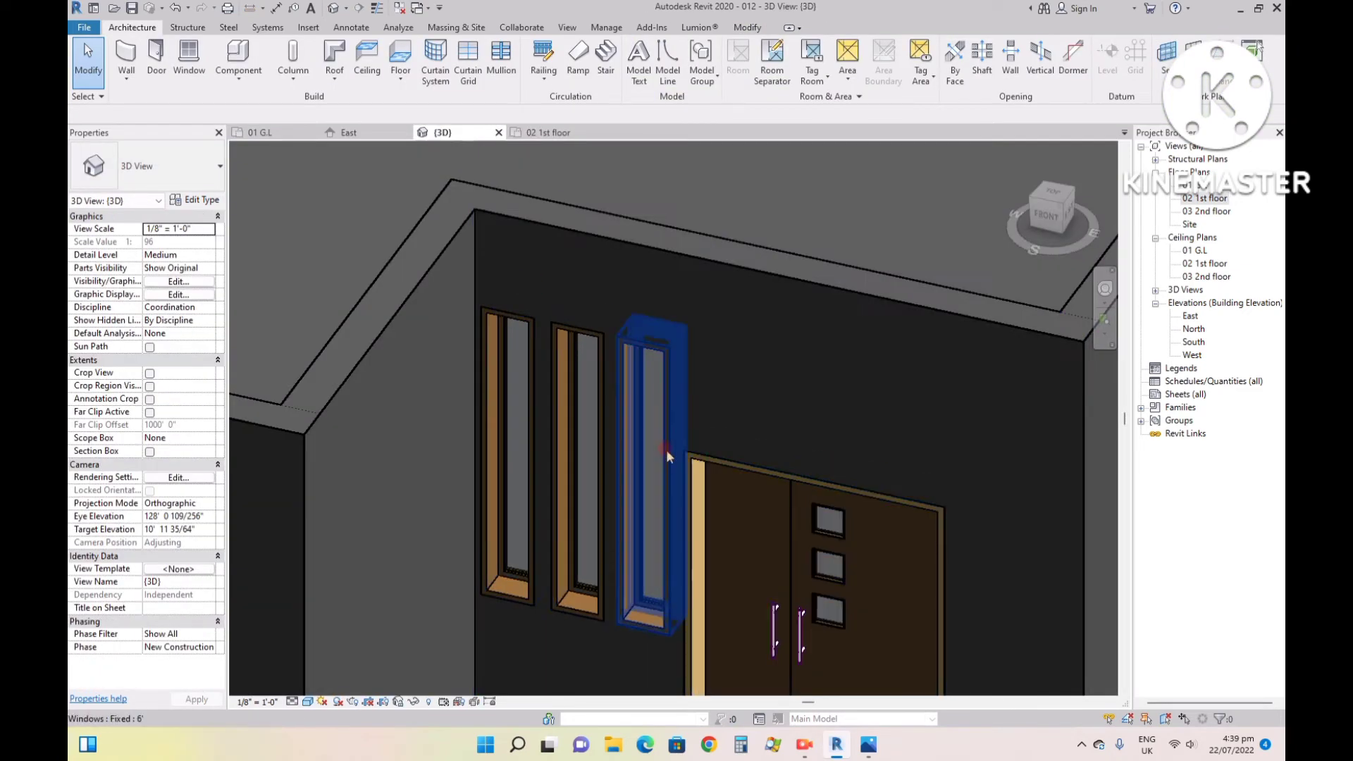
- View the first-floor narrow windows and double doors straight from the front in the 3D view
{"action": "scroll", "coordinate": [666, 449], "scroll_direction": "down", "scroll_amount": 2}
{"action": "left_click", "coordinate": [1046, 212]}
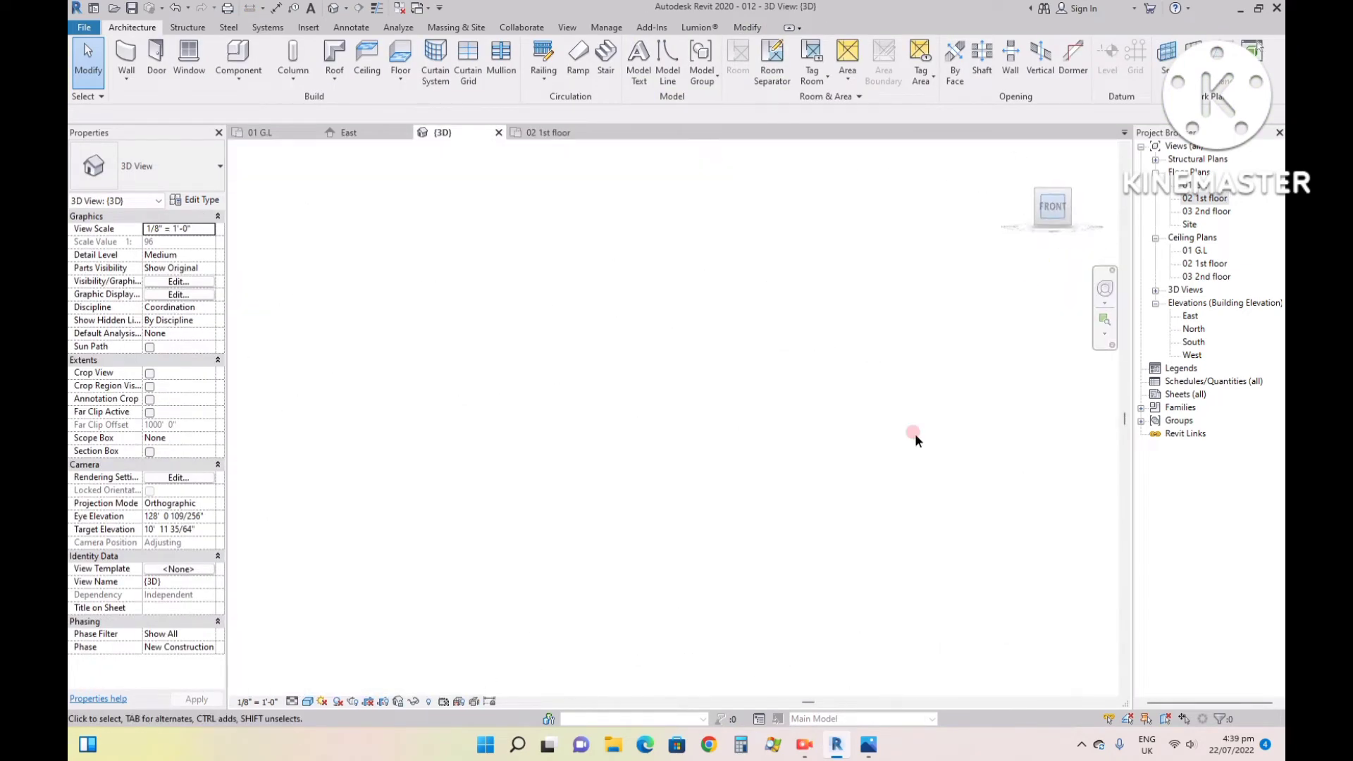
{"action": "scroll", "coordinate": [637, 399], "scroll_direction": "up", "scroll_amount": 6}
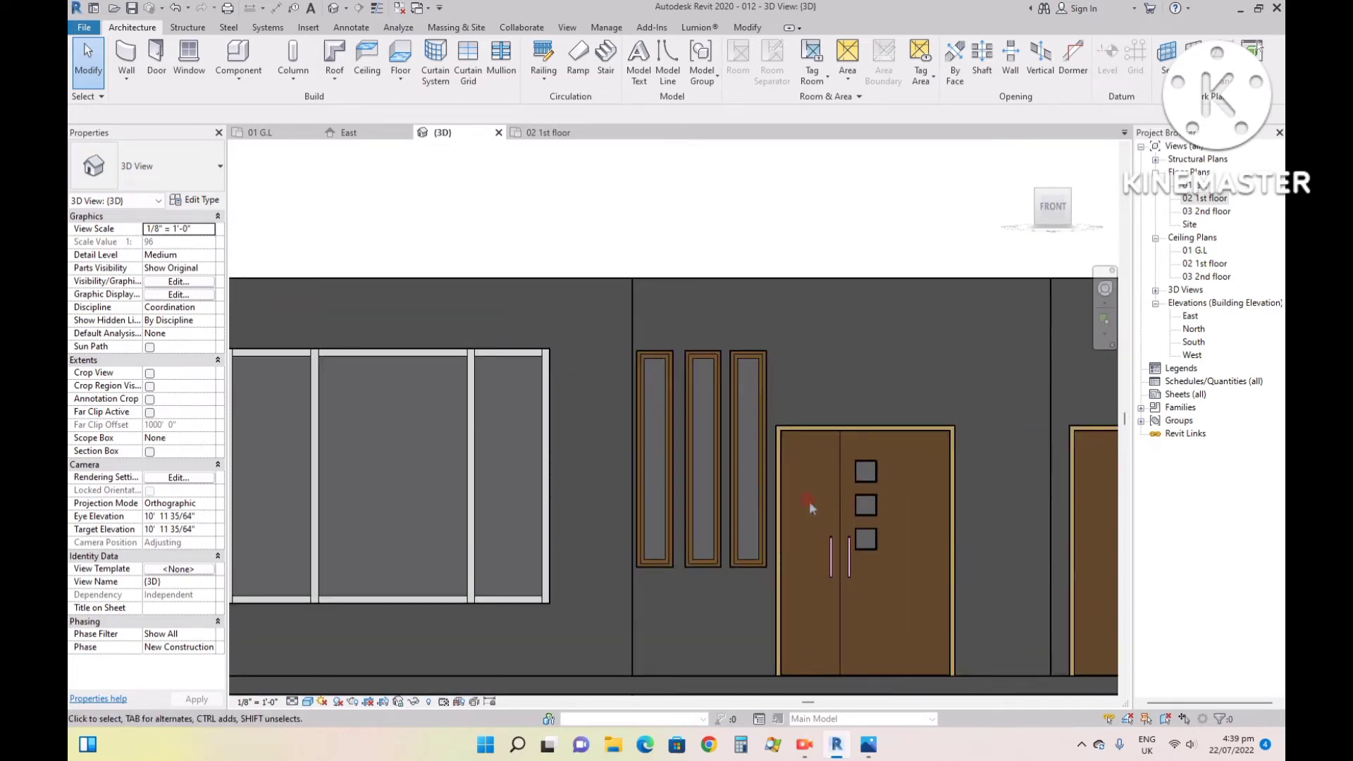
{"action": "left_click", "coordinate": [834, 430]}
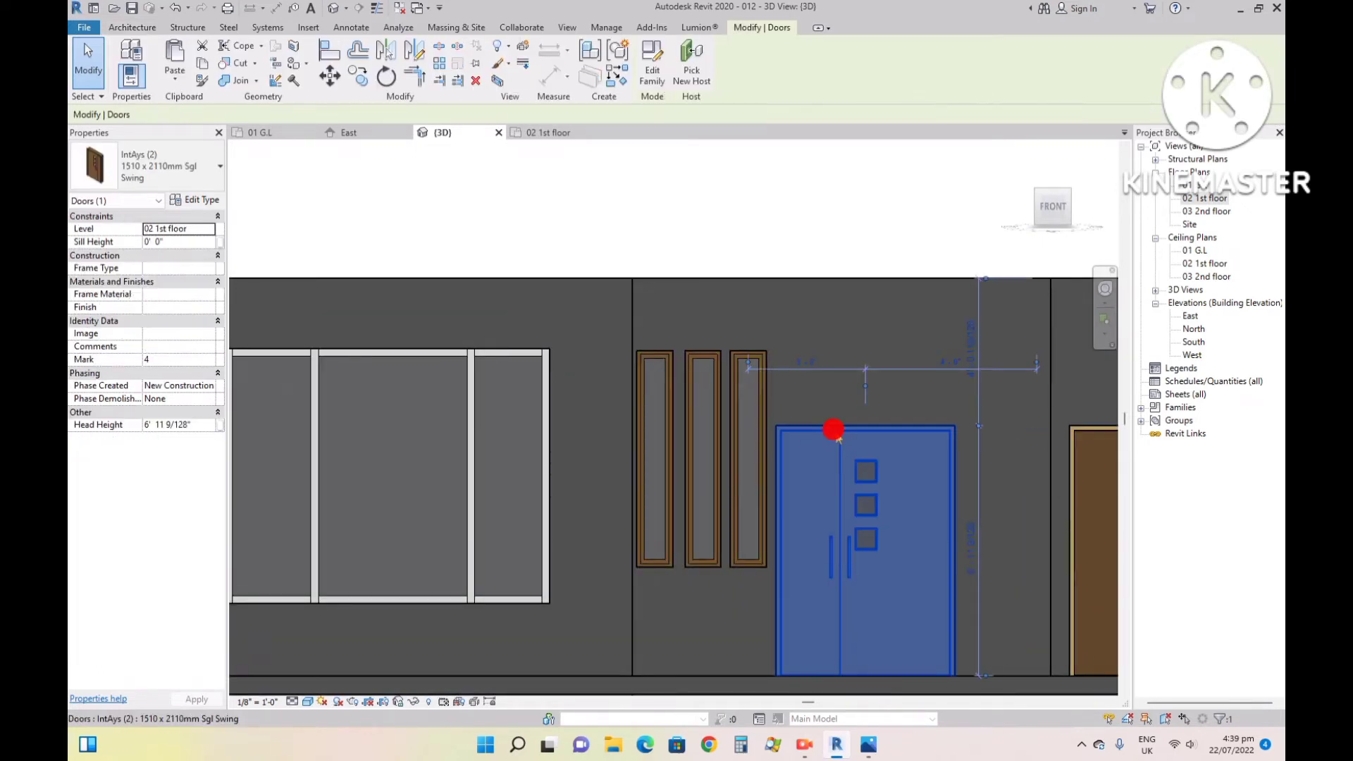
{"action": "scroll", "coordinate": [927, 493], "scroll_direction": "down", "scroll_amount": 2}
{"action": "scroll", "coordinate": [957, 452], "scroll_direction": "up", "scroll_amount": 2}
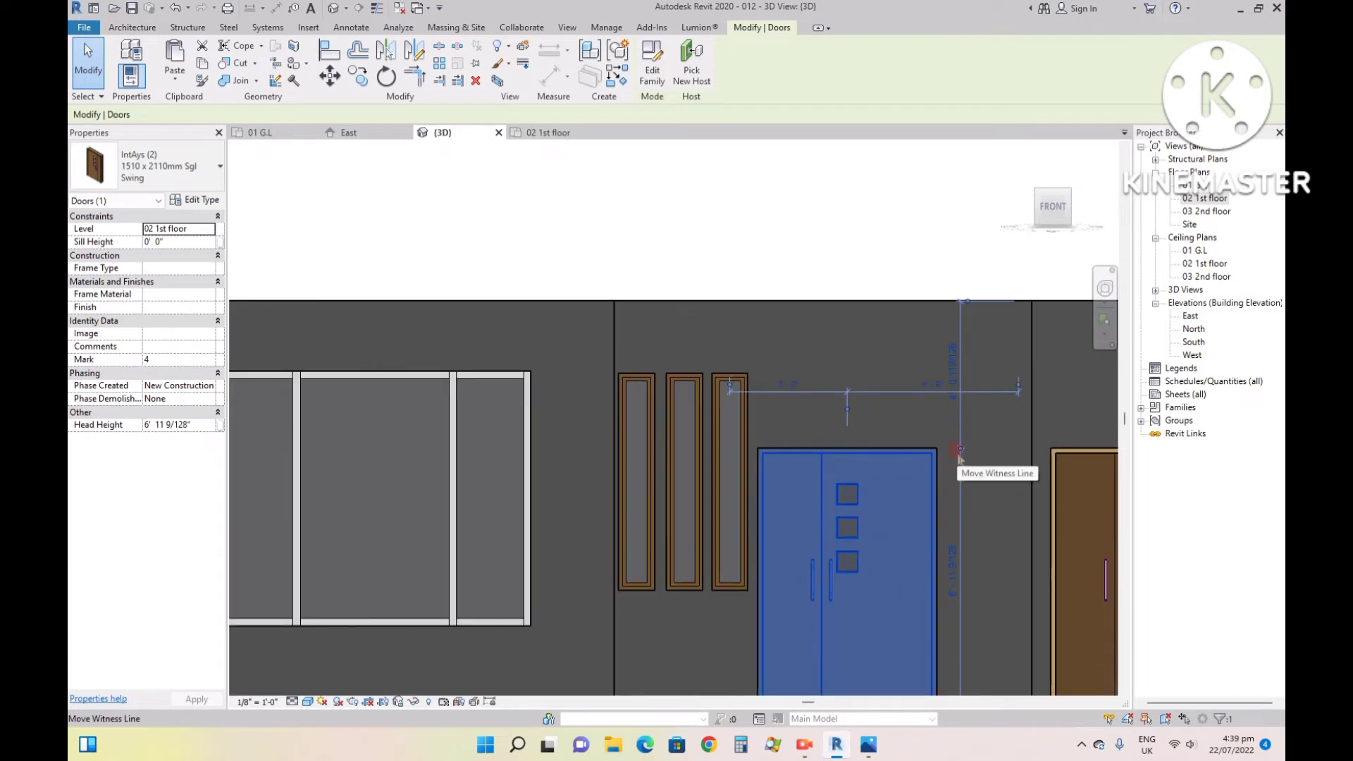
{"action": "key", "text": "s"}
{"action": "key", "text": "a"}
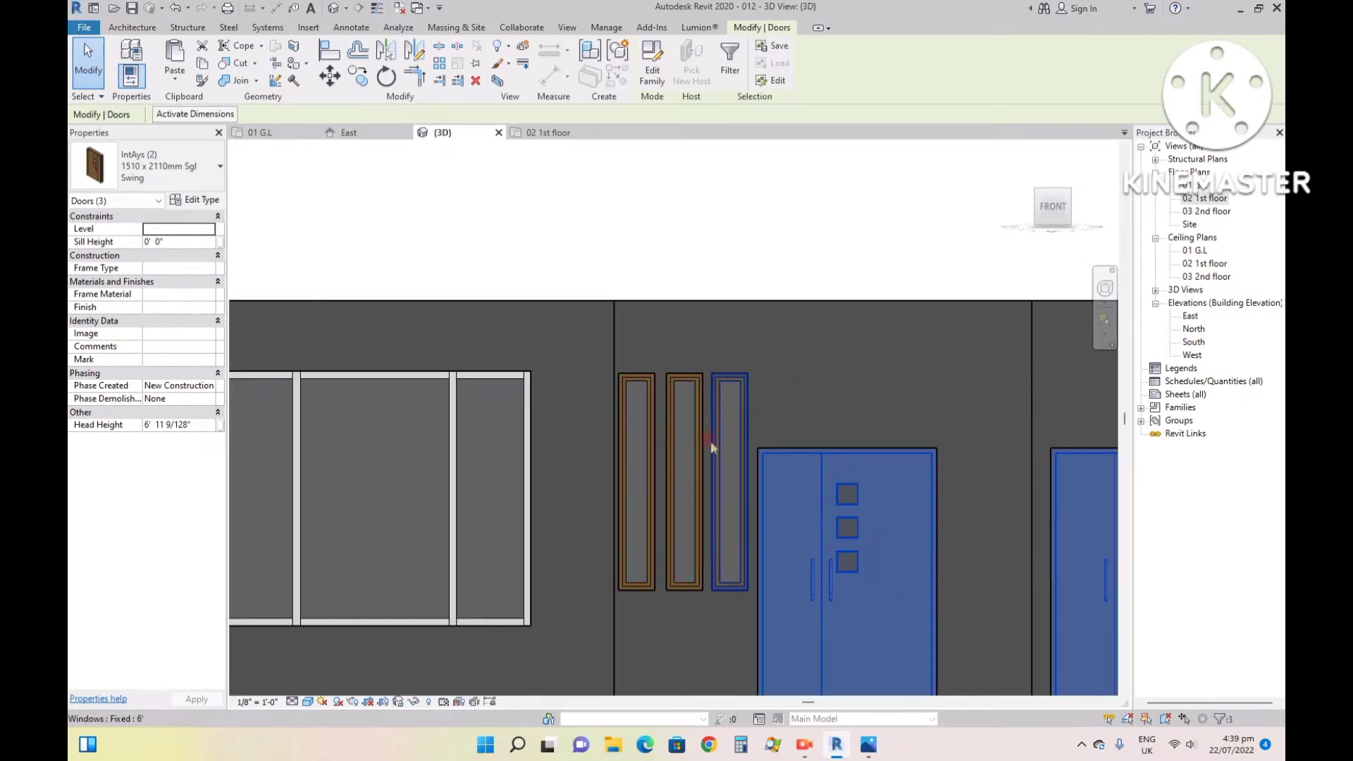
{"action": "key", "text": "Escape"}
- Select every IntAys (2) 1510 x 2110mm double door in the model and set the sill height to 1' 0"
{"action": "left_click", "coordinate": [831, 450]}
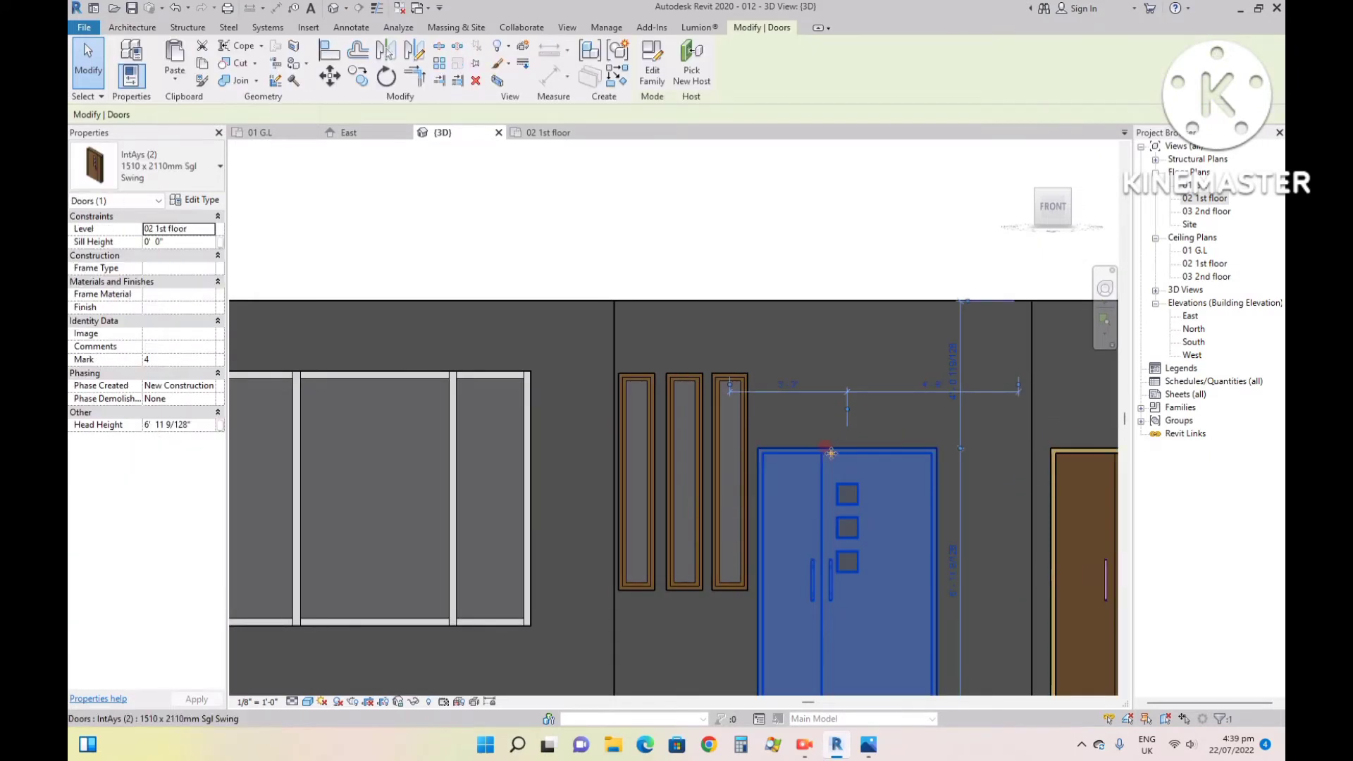
{"action": "key", "text": "s"}
{"action": "key", "text": "a"}
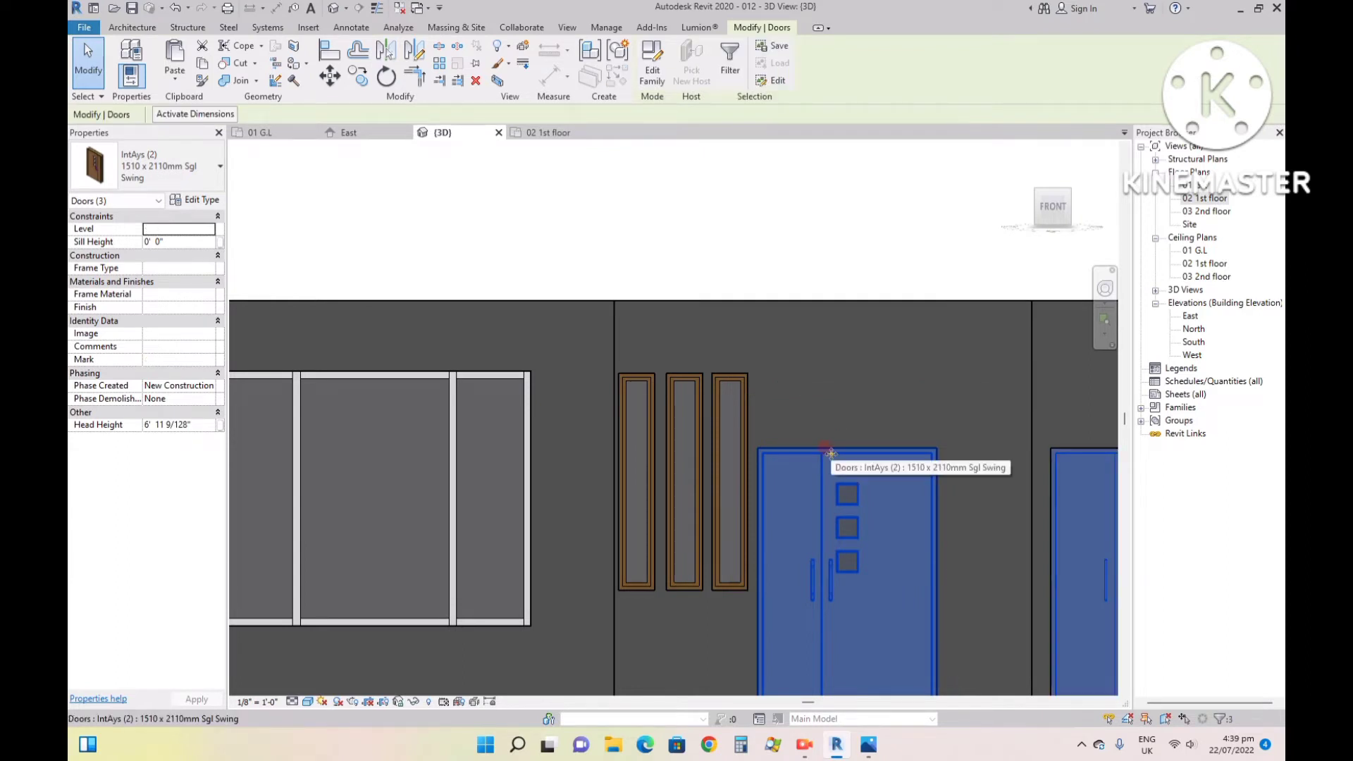
{"action": "scroll", "coordinate": [764, 402], "scroll_direction": "down", "scroll_amount": 3}
{"action": "scroll", "coordinate": [772, 393], "scroll_direction": "up", "scroll_amount": 2}
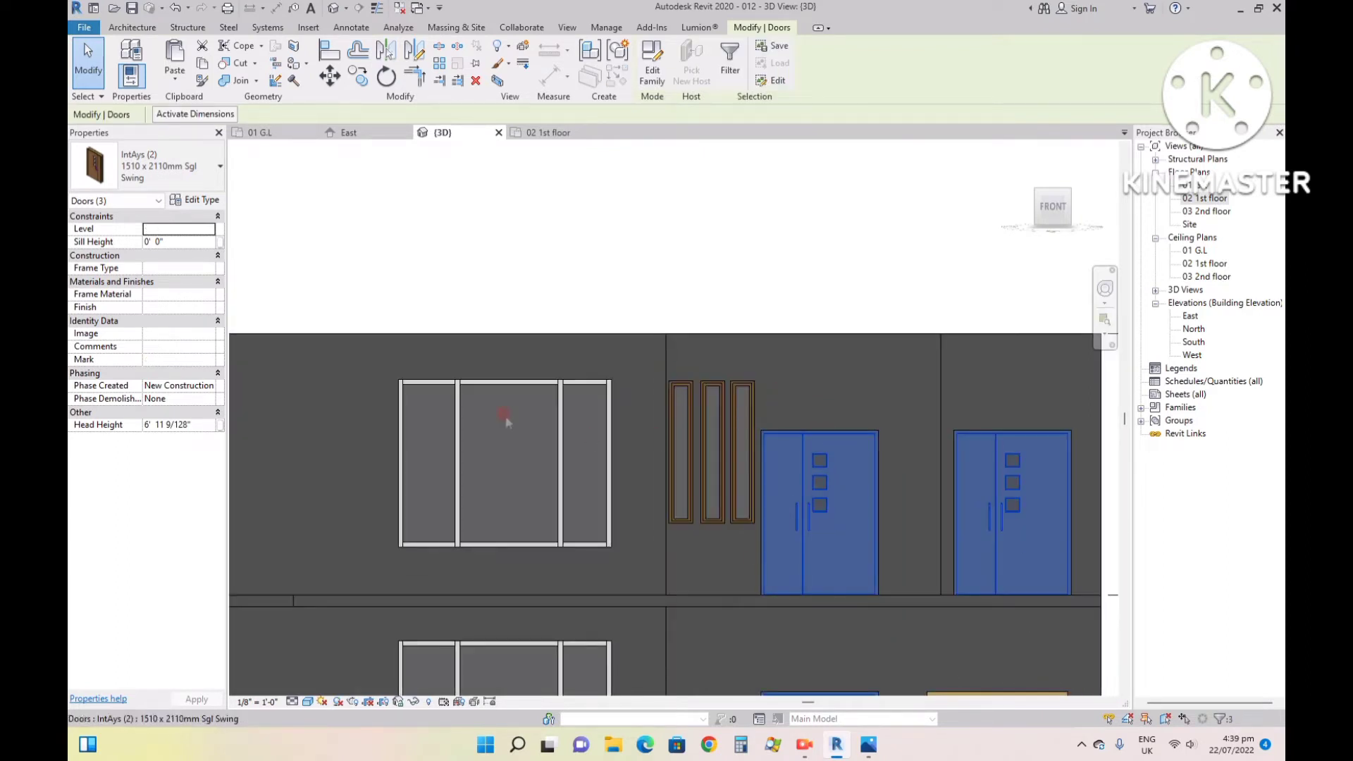
{"action": "left_click", "coordinate": [194, 242]}
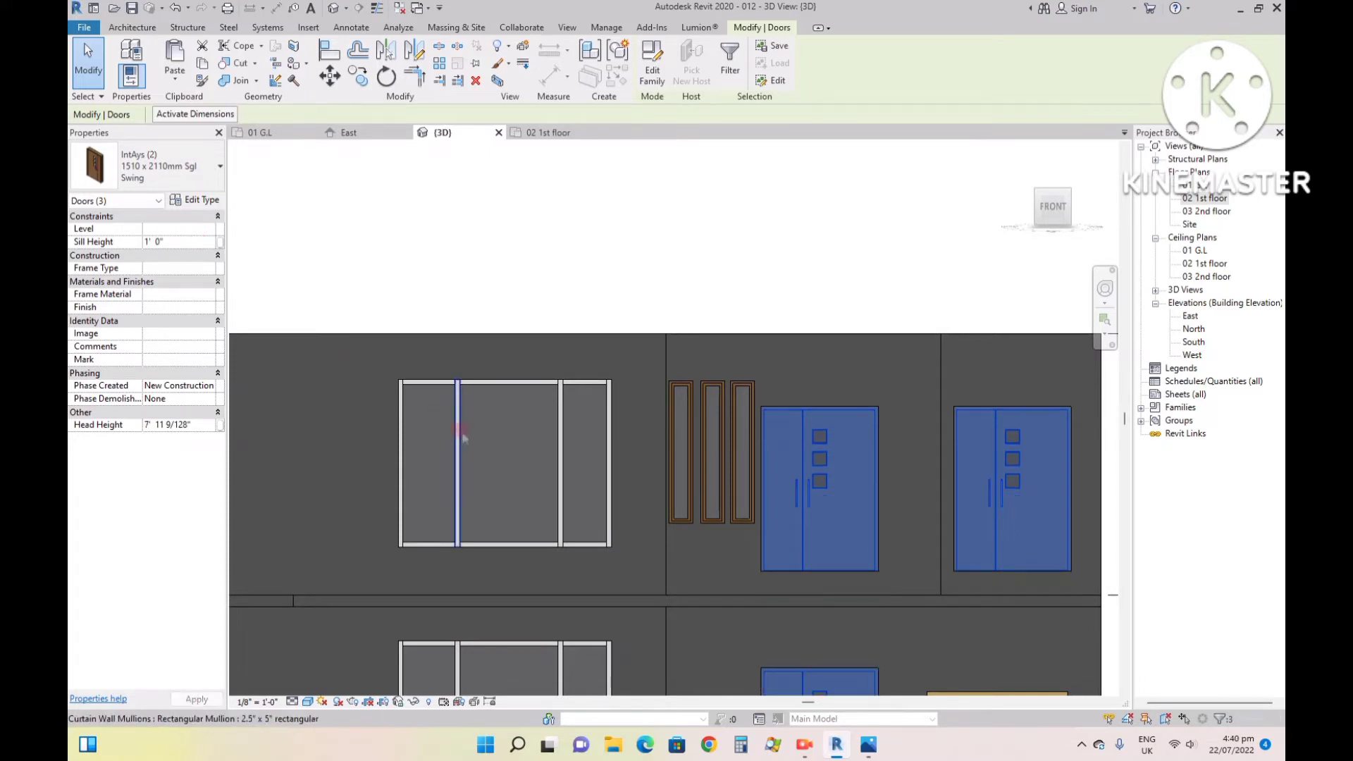
- Align the top of the narrow window nearest the first-floor double door with the top edge of the door frame
{"action": "left_click", "coordinate": [749, 391]}
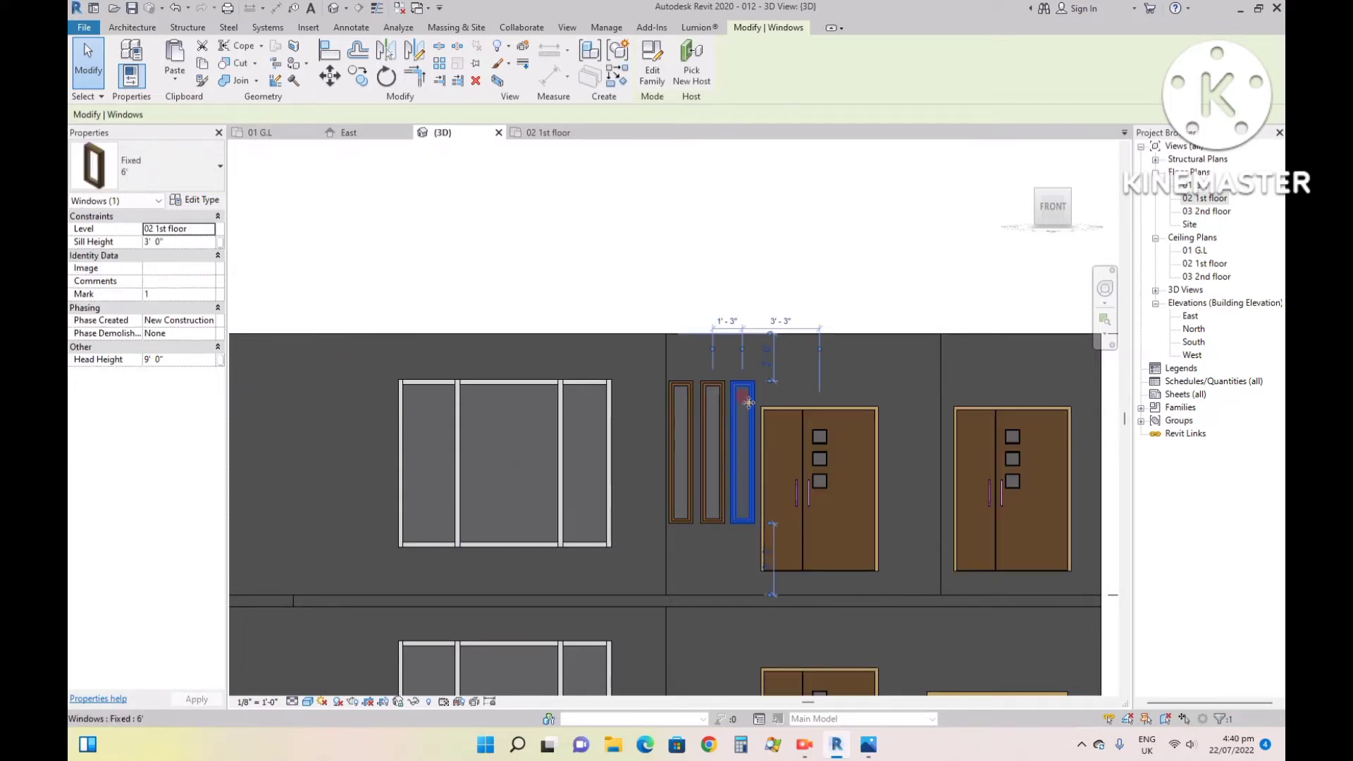
{"action": "scroll", "coordinate": [793, 391], "scroll_direction": "up", "scroll_amount": 3}
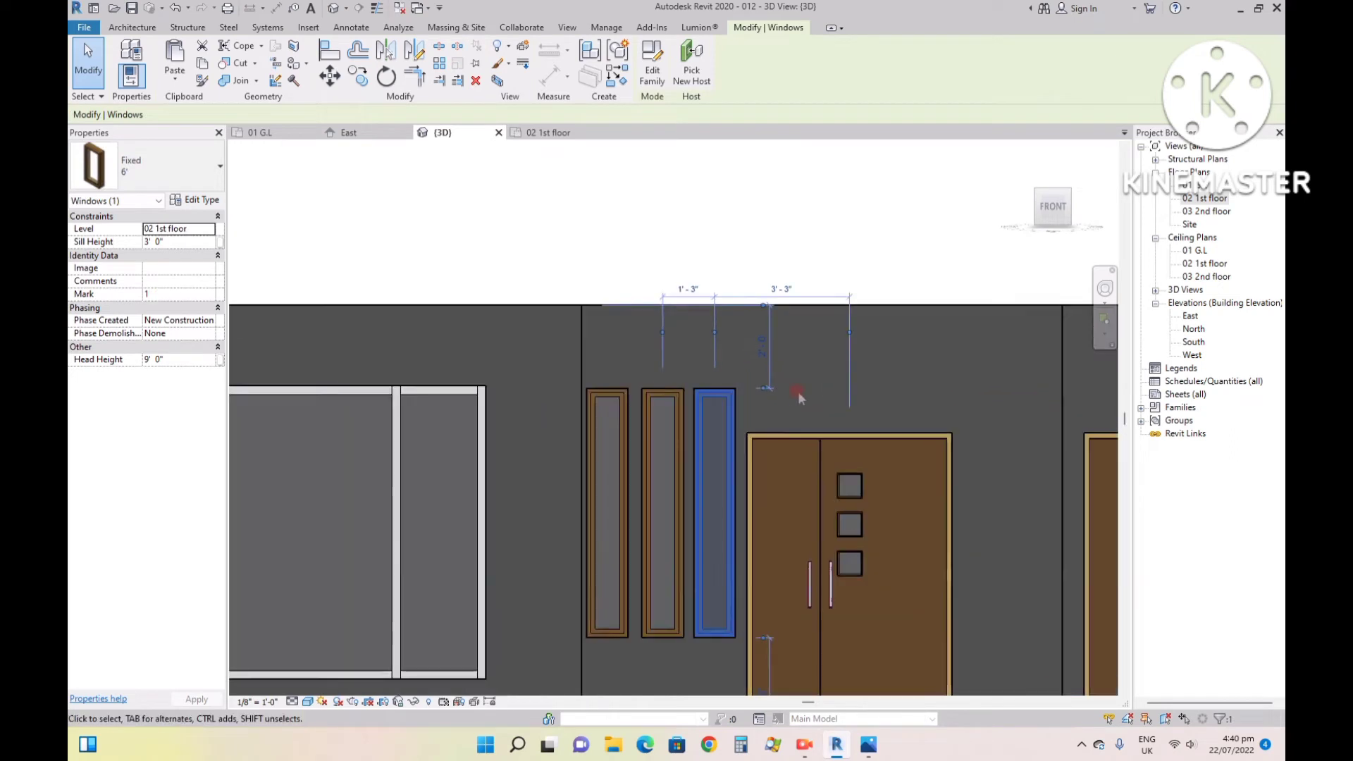
{"action": "scroll", "coordinate": [788, 444], "scroll_direction": "up", "scroll_amount": 2}
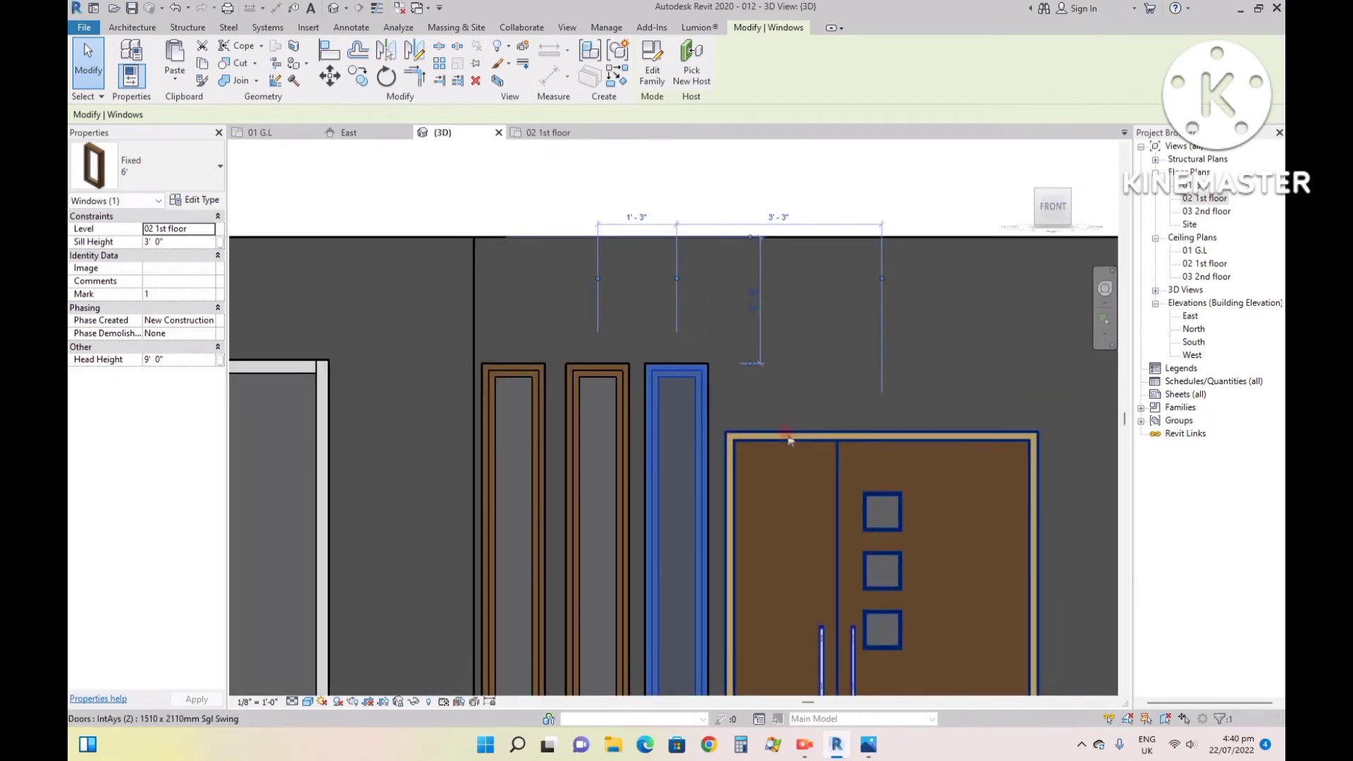
{"action": "key", "text": "Escape"}
{"action": "key", "text": "a"}
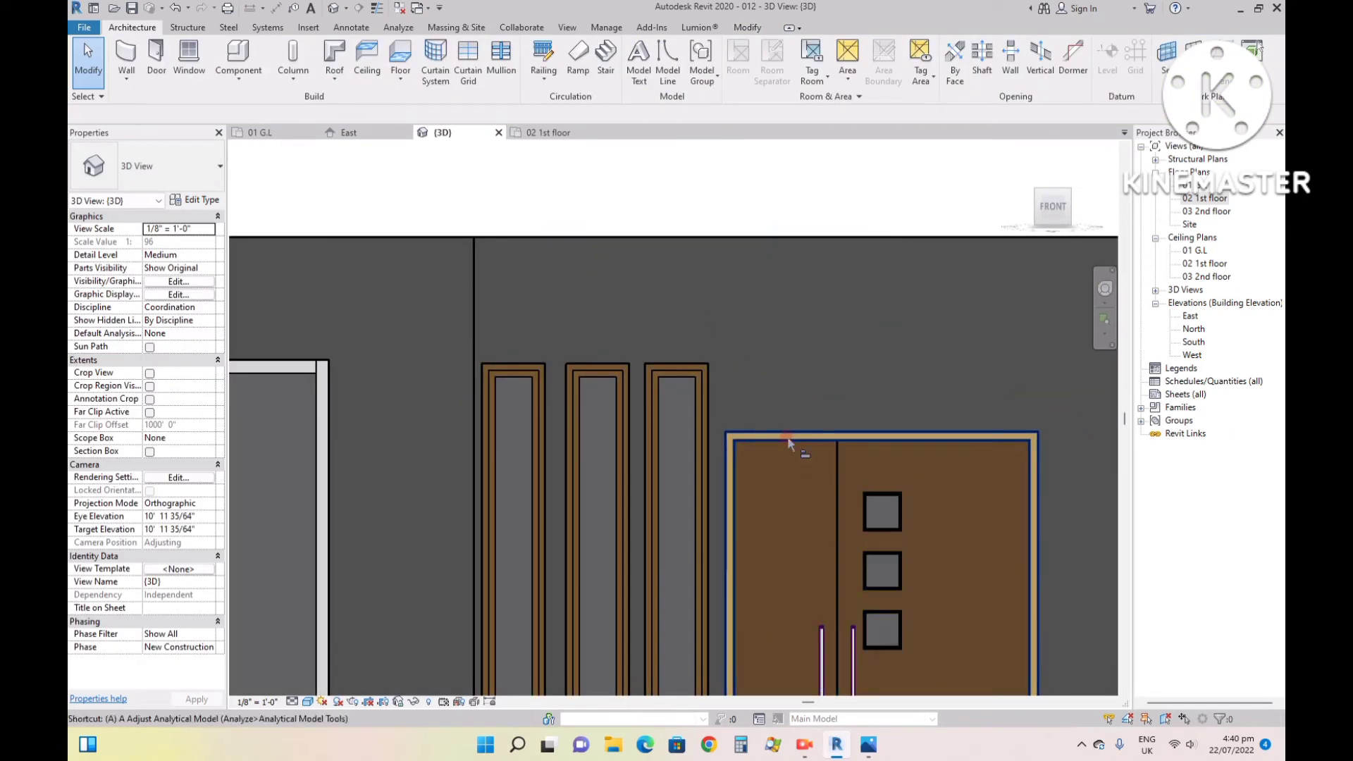
{"action": "key", "text": "l"}
{"action": "scroll", "coordinate": [788, 439], "scroll_direction": "up", "scroll_amount": 3}
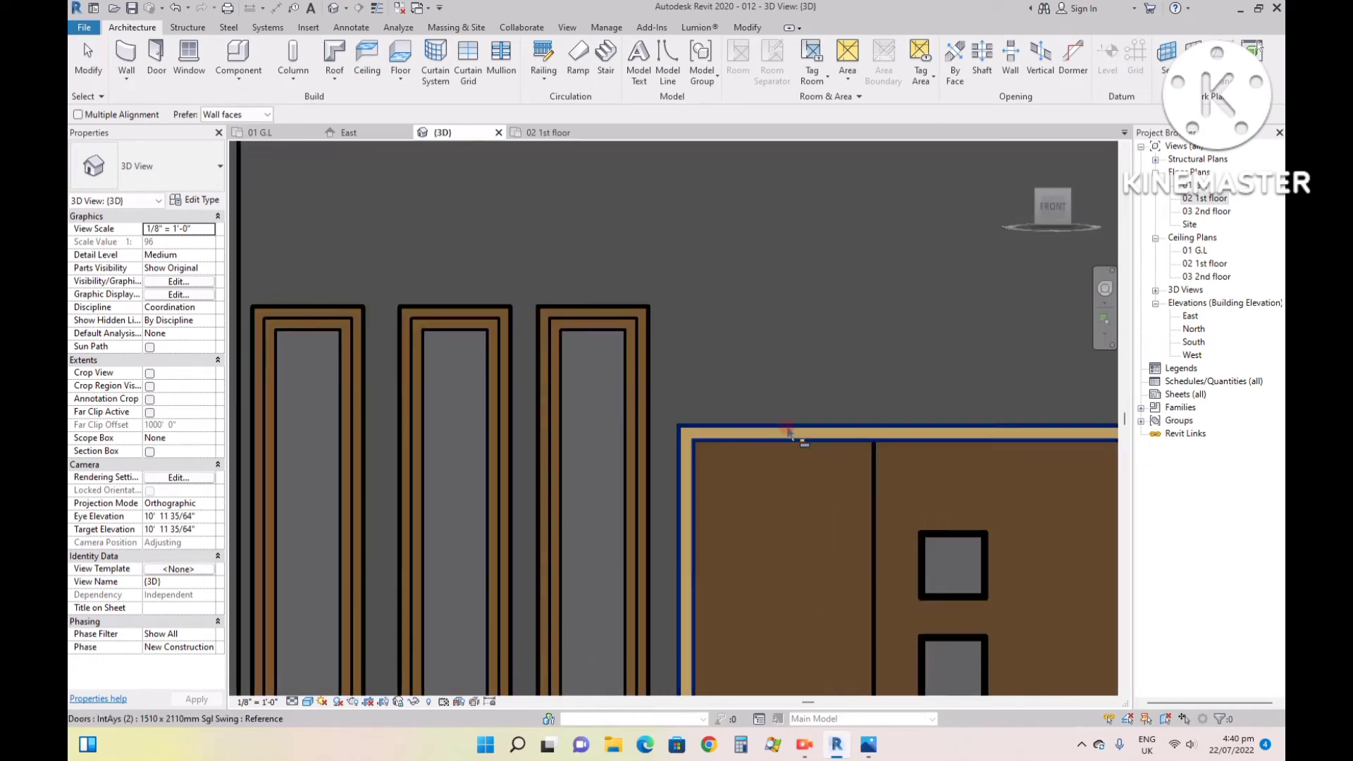
{"action": "left_click", "coordinate": [784, 425]}
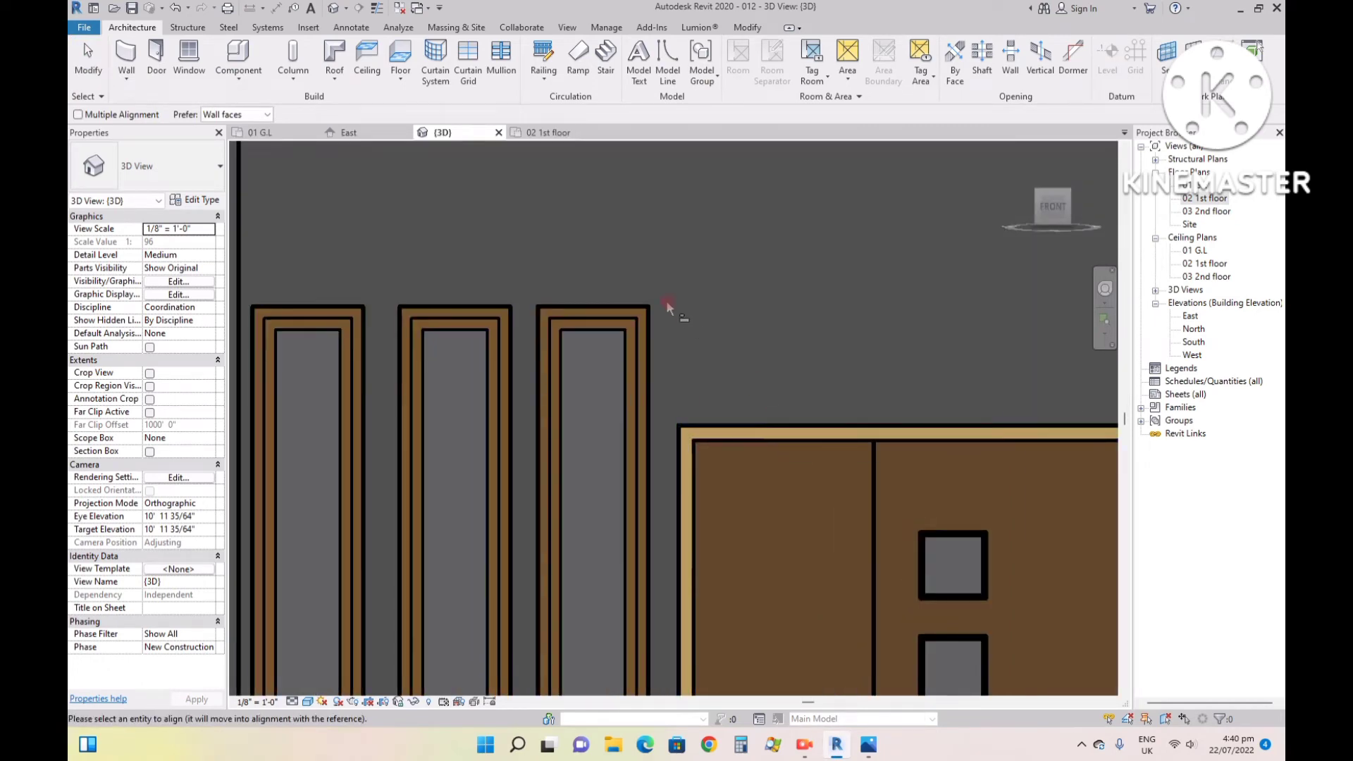
{"action": "left_click", "coordinate": [619, 306]}
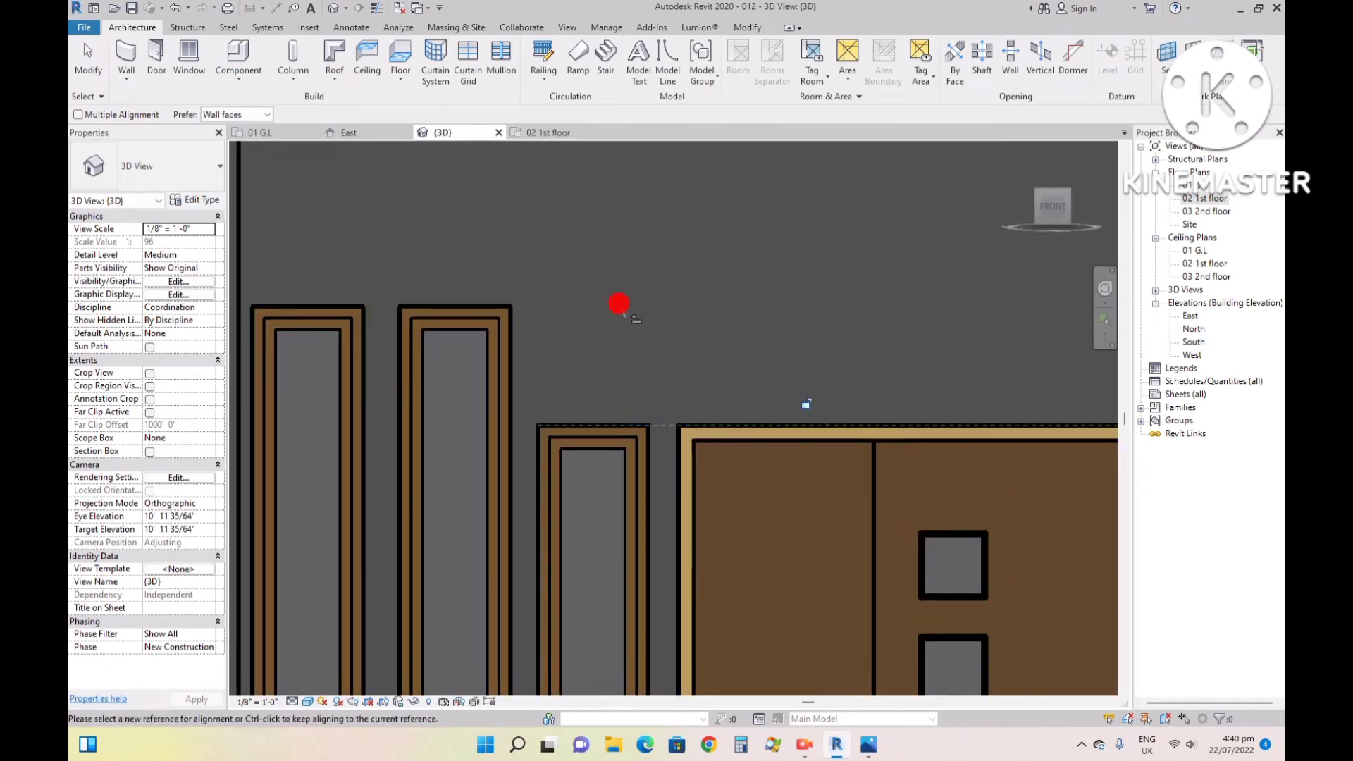
- Align the tops of the other two narrow windows with the top of the window beside the door
{"action": "left_click", "coordinate": [571, 423]}
{"action": "left_click", "coordinate": [472, 306]}
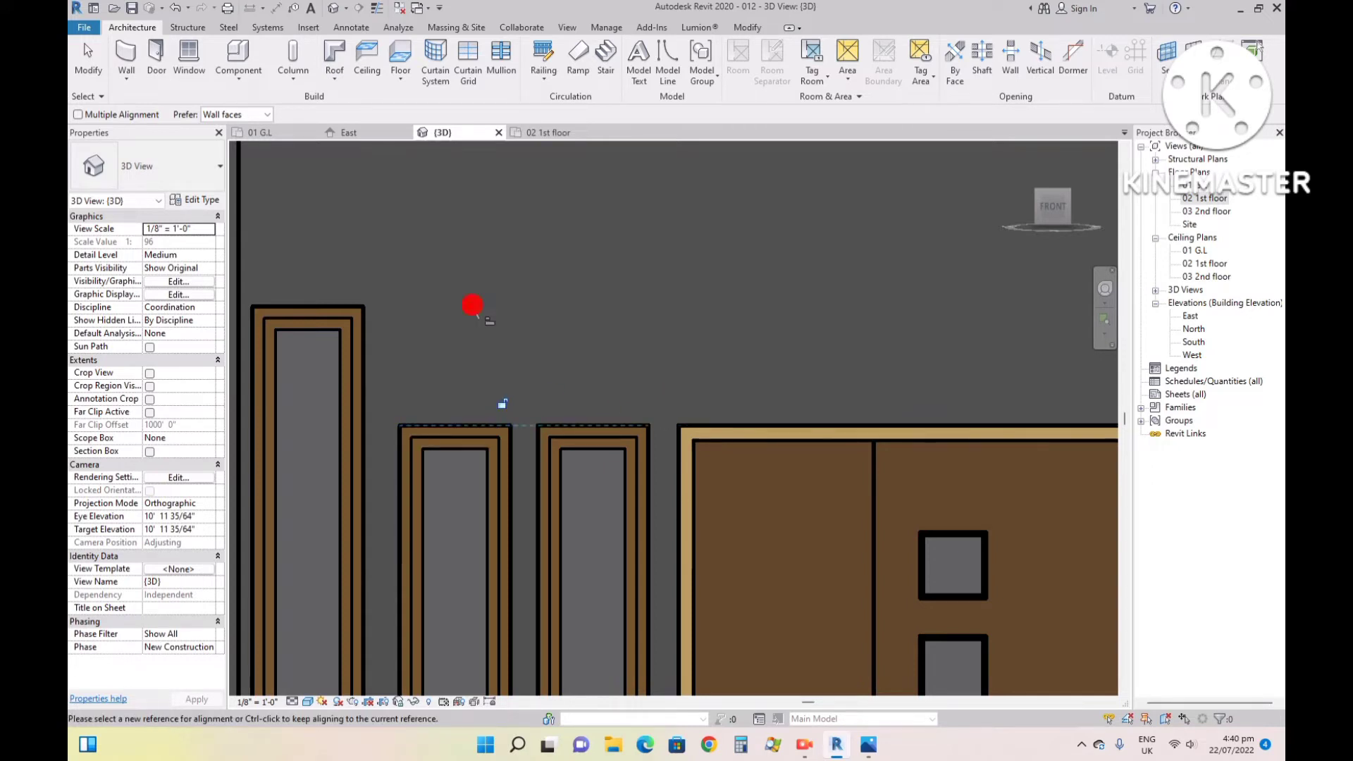
{"action": "left_click", "coordinate": [433, 425]}
{"action": "left_click", "coordinate": [331, 307]}
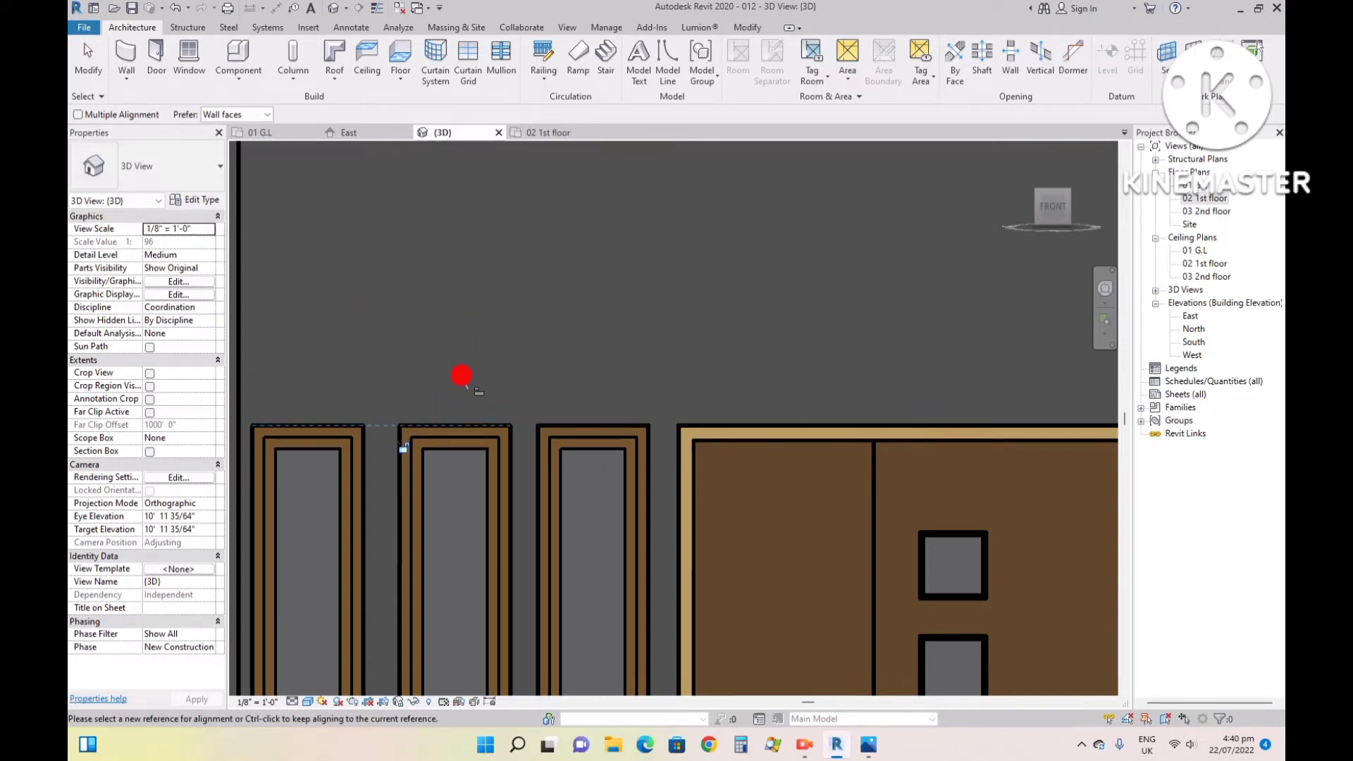
{"action": "scroll", "coordinate": [533, 381], "scroll_direction": "down", "scroll_amount": 3}
{"action": "scroll", "coordinate": [711, 417], "scroll_direction": "down", "scroll_amount": 3}
{"action": "key", "text": "Escape"}
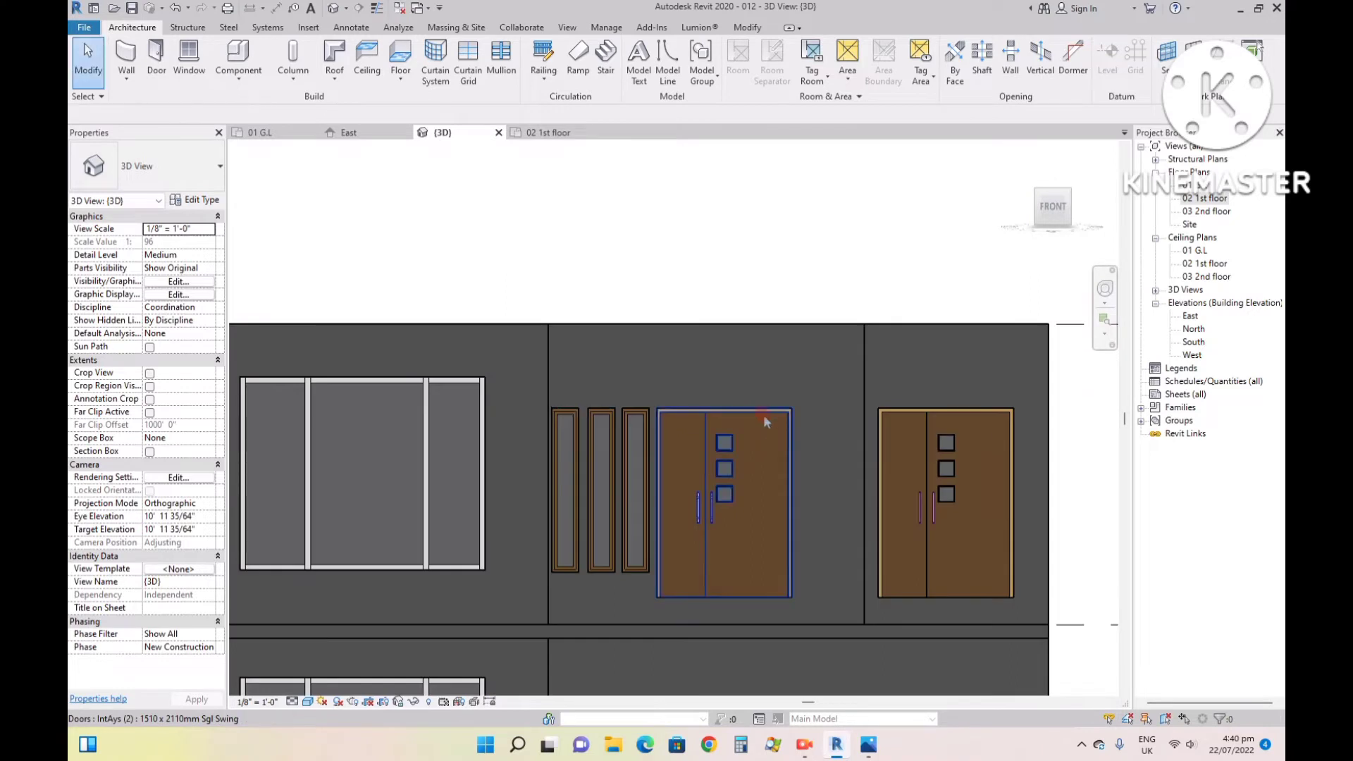
- Copy the first-floor 6" slab and paste it into the 03 2nd floor plan aligned to the current view
{"action": "scroll", "coordinate": [738, 440], "scroll_direction": "down", "scroll_amount": 3}
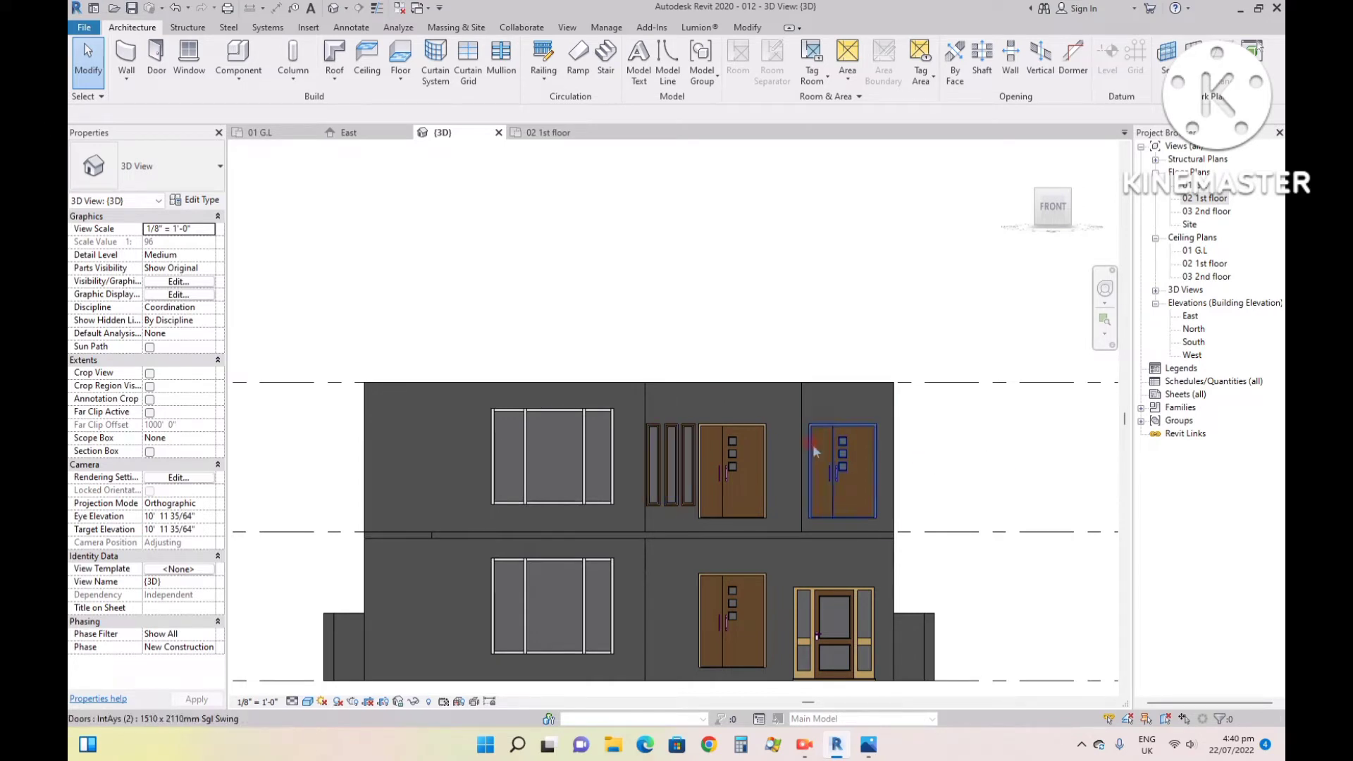
{"action": "left_click", "coordinate": [568, 531]}
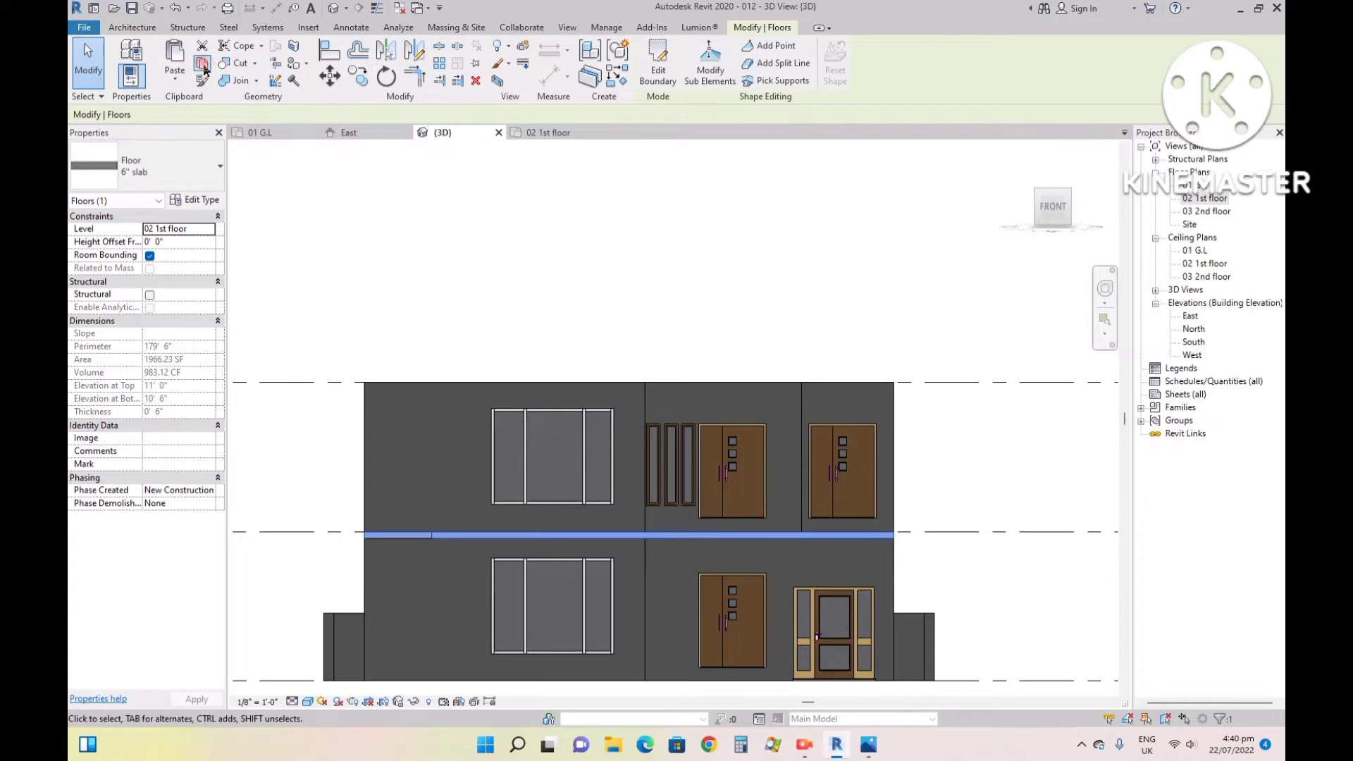
{"action": "left_click", "coordinate": [202, 61]}
{"action": "double_click", "coordinate": [1203, 212]}
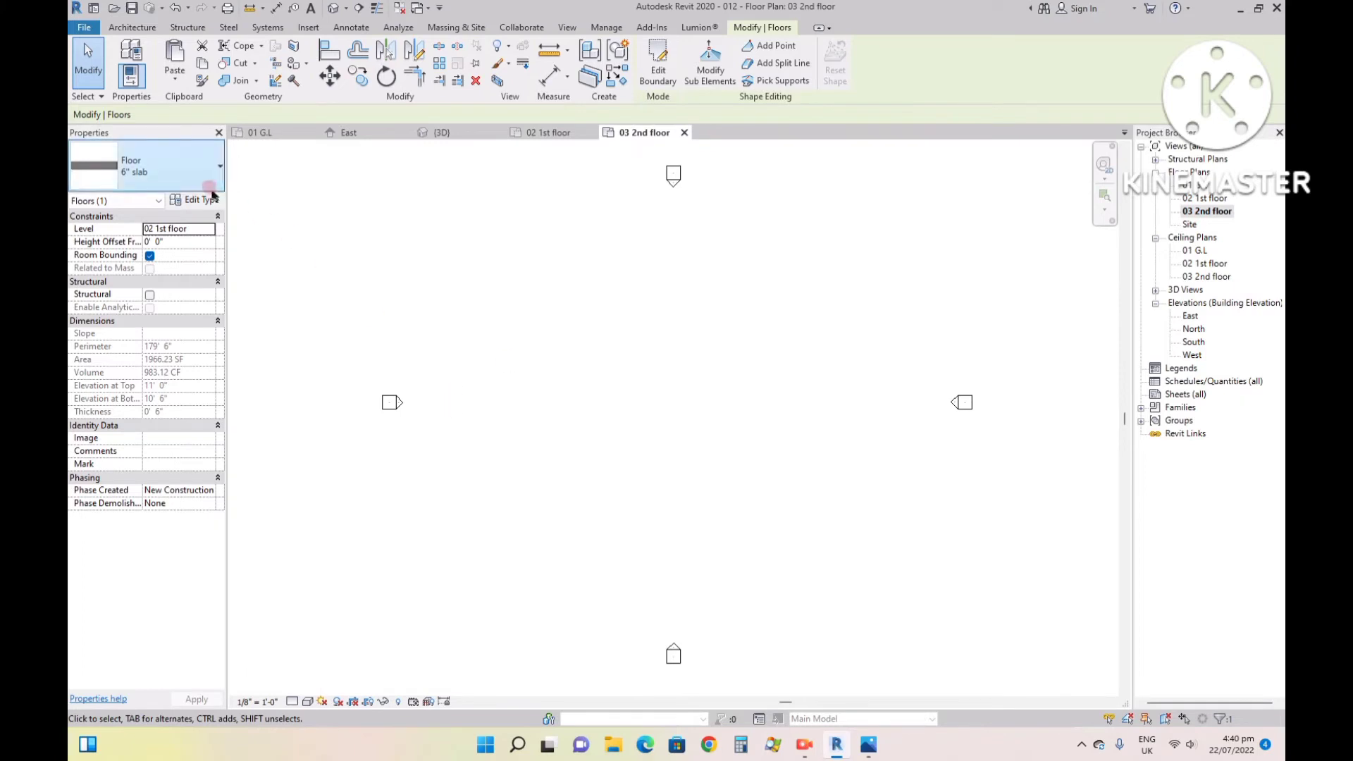
{"action": "left_click", "coordinate": [183, 81]}
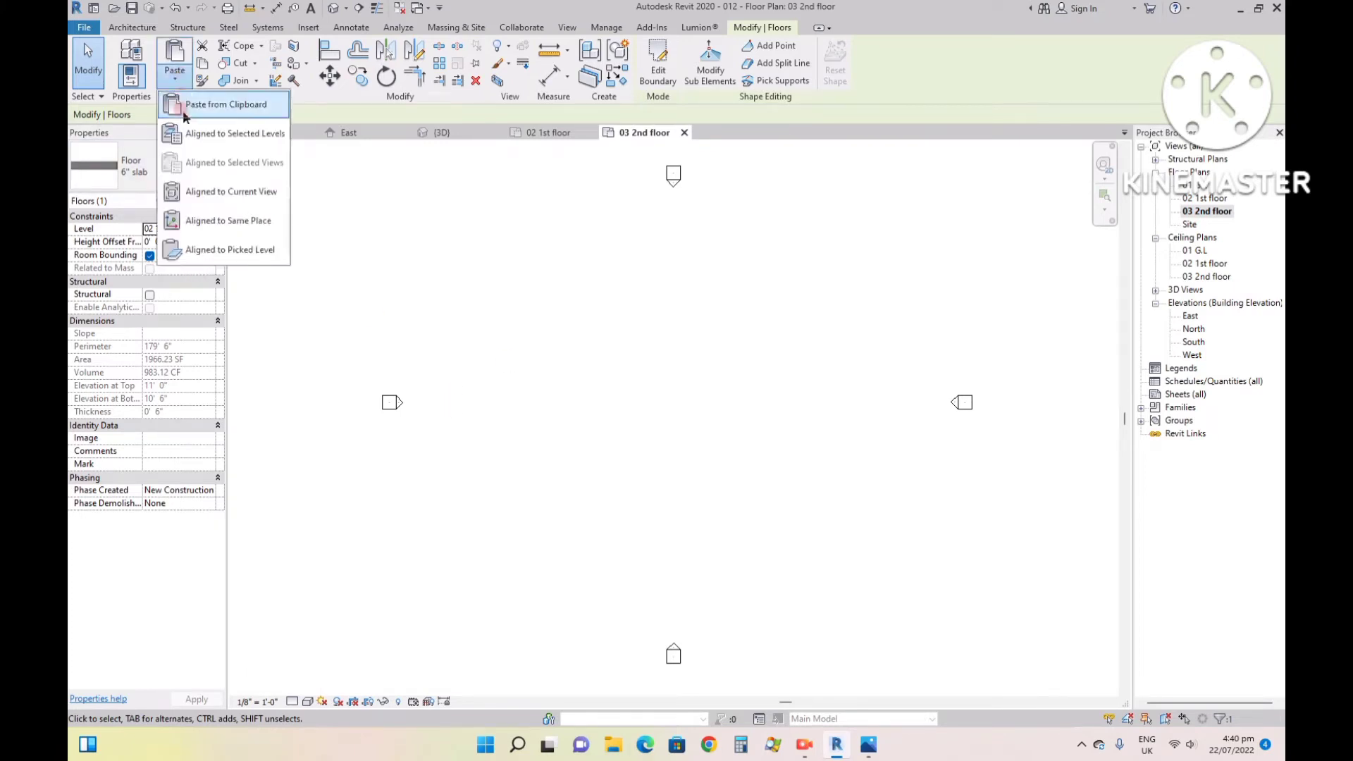
{"action": "left_click", "coordinate": [206, 197]}
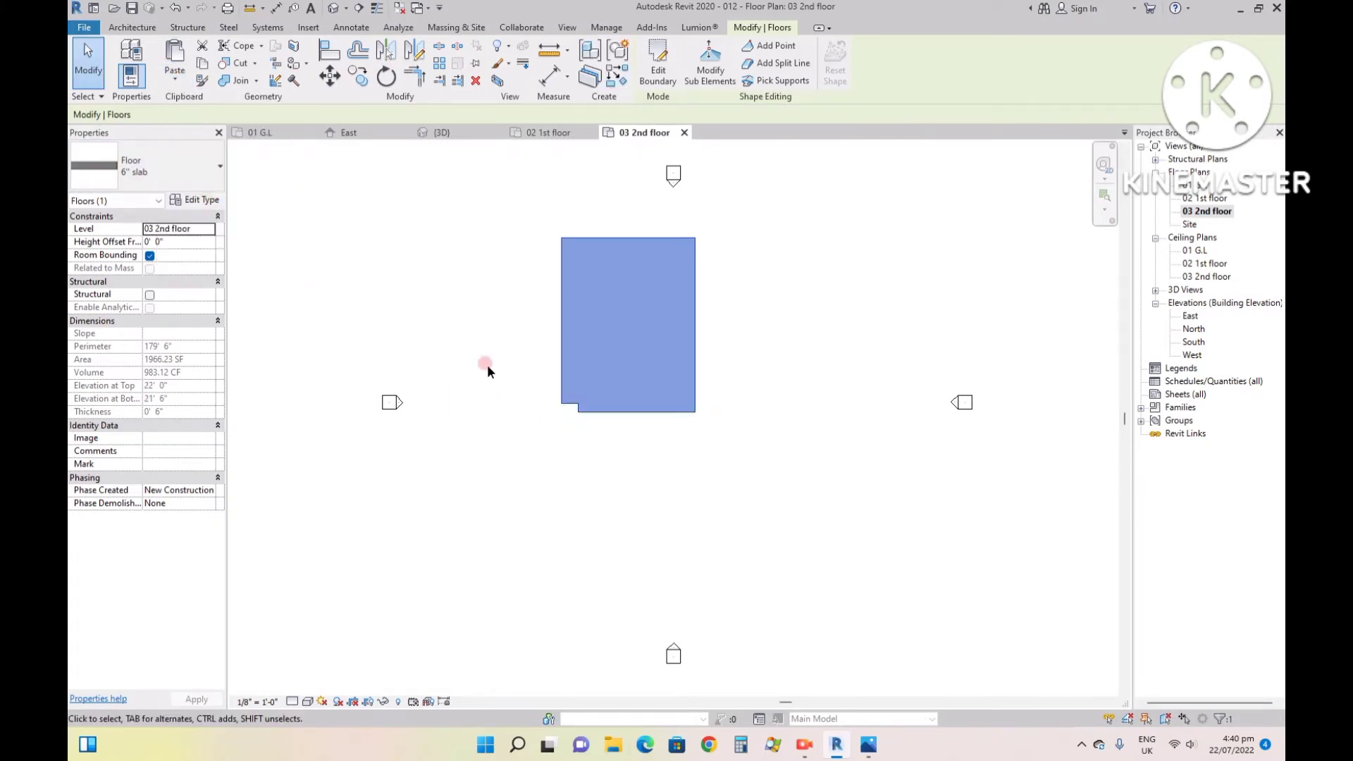
{"action": "left_click", "coordinate": [496, 286]}
- Inspect the new roof slab from a corner in the 3D view and compare the house with the reference image 99.jpg
{"action": "left_click", "coordinate": [412, 134]}
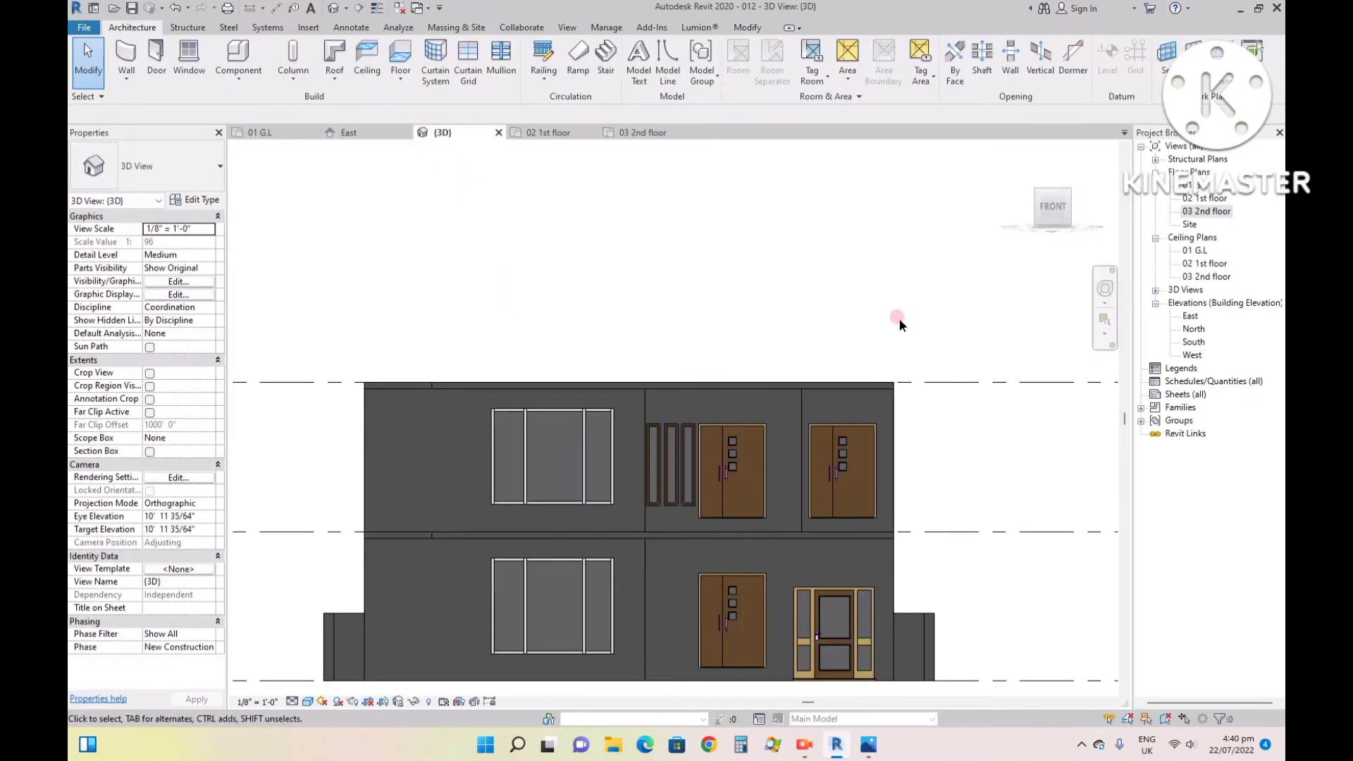
{"action": "left_click", "coordinate": [1071, 190]}
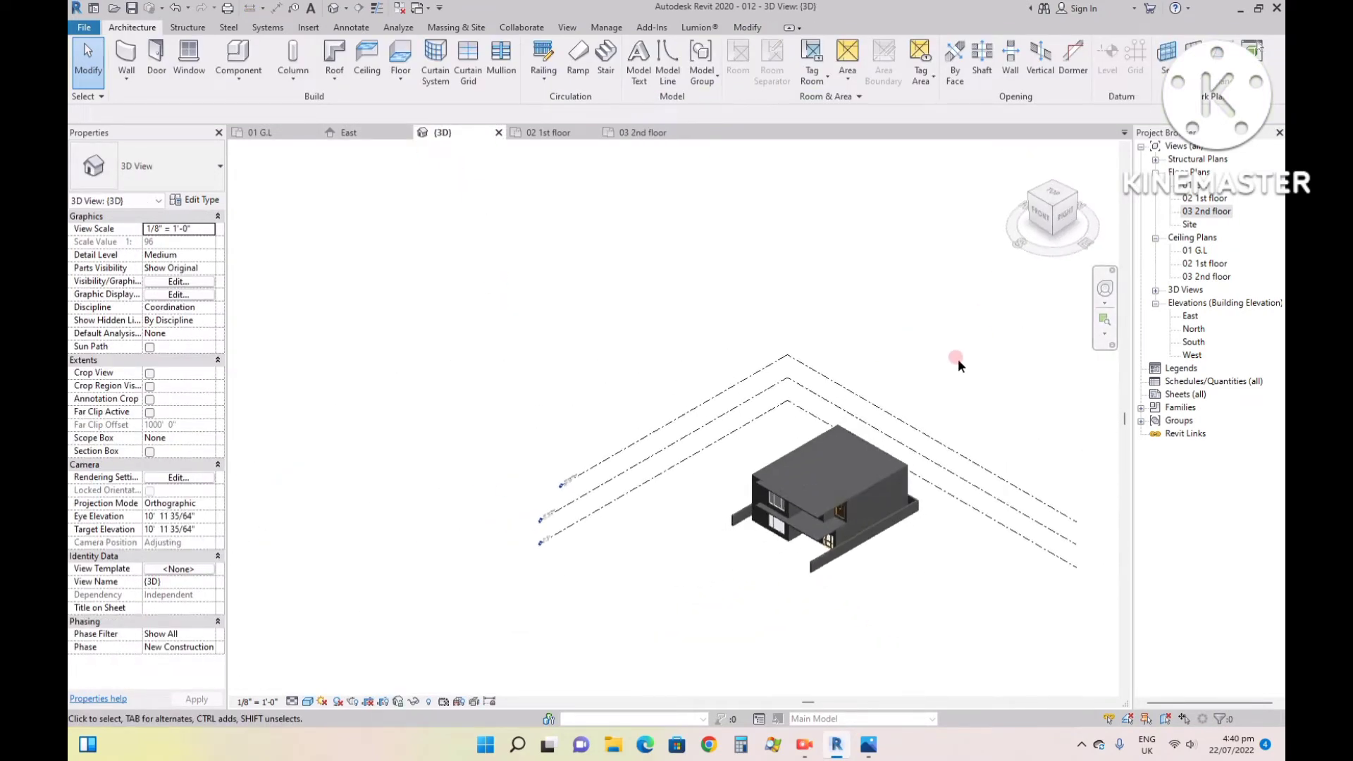
{"action": "scroll", "coordinate": [645, 324], "scroll_direction": "up", "scroll_amount": 5}
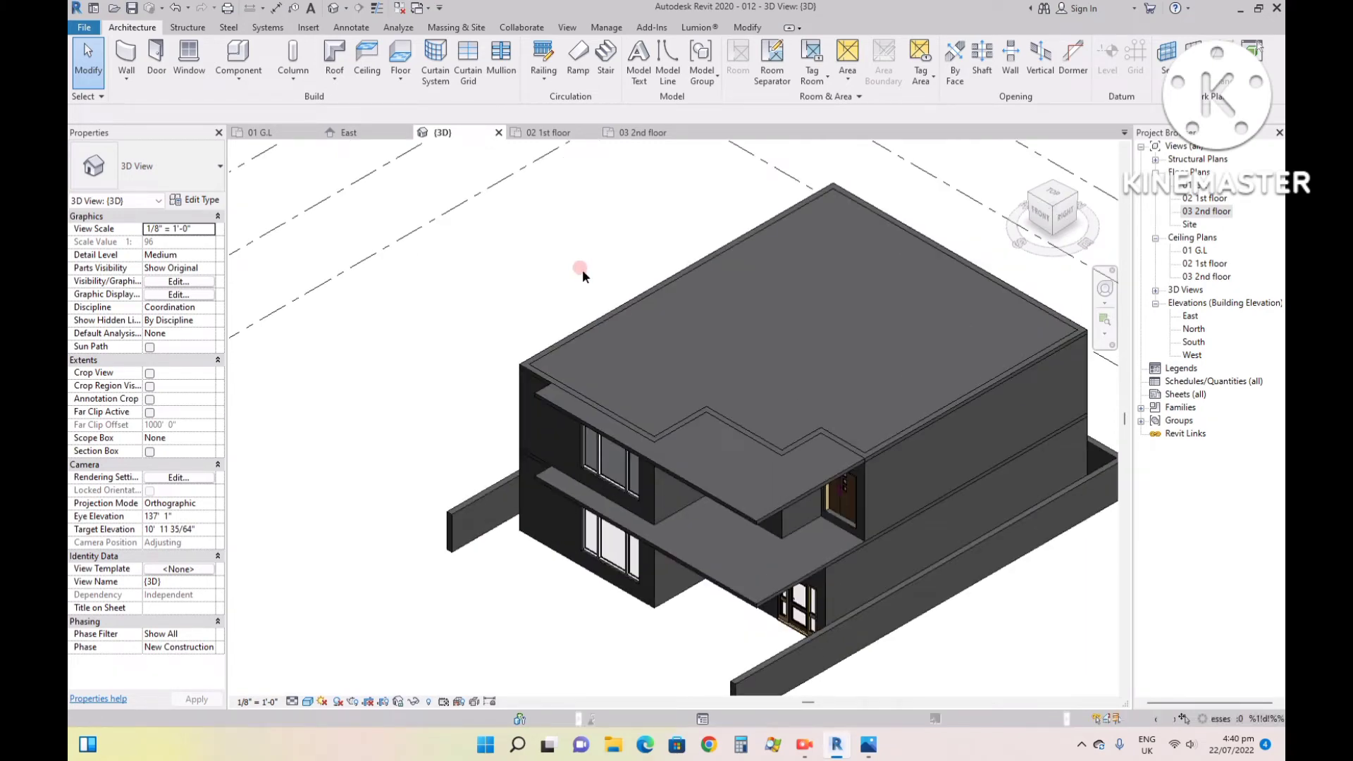
{"action": "mouse_move", "coordinate": [810, 750]}
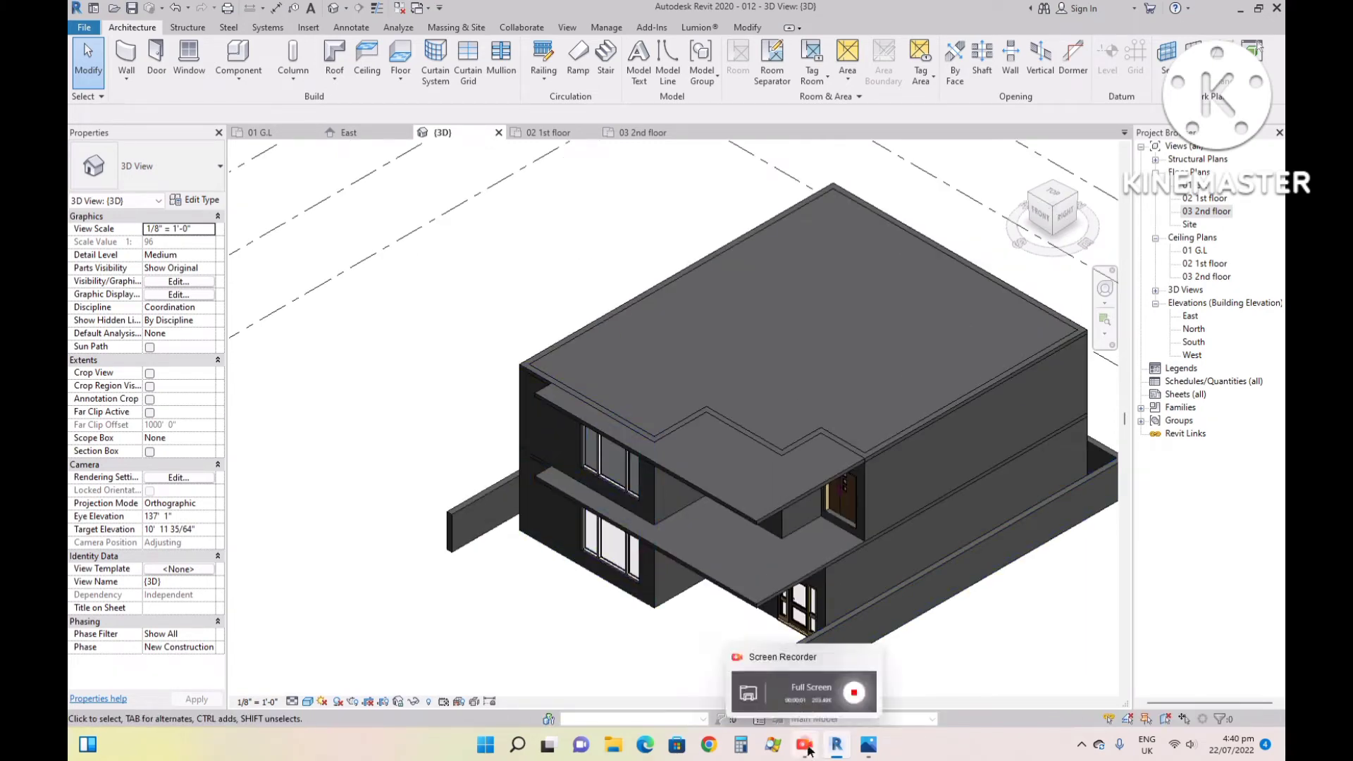
{"action": "left_click", "coordinate": [868, 746]}
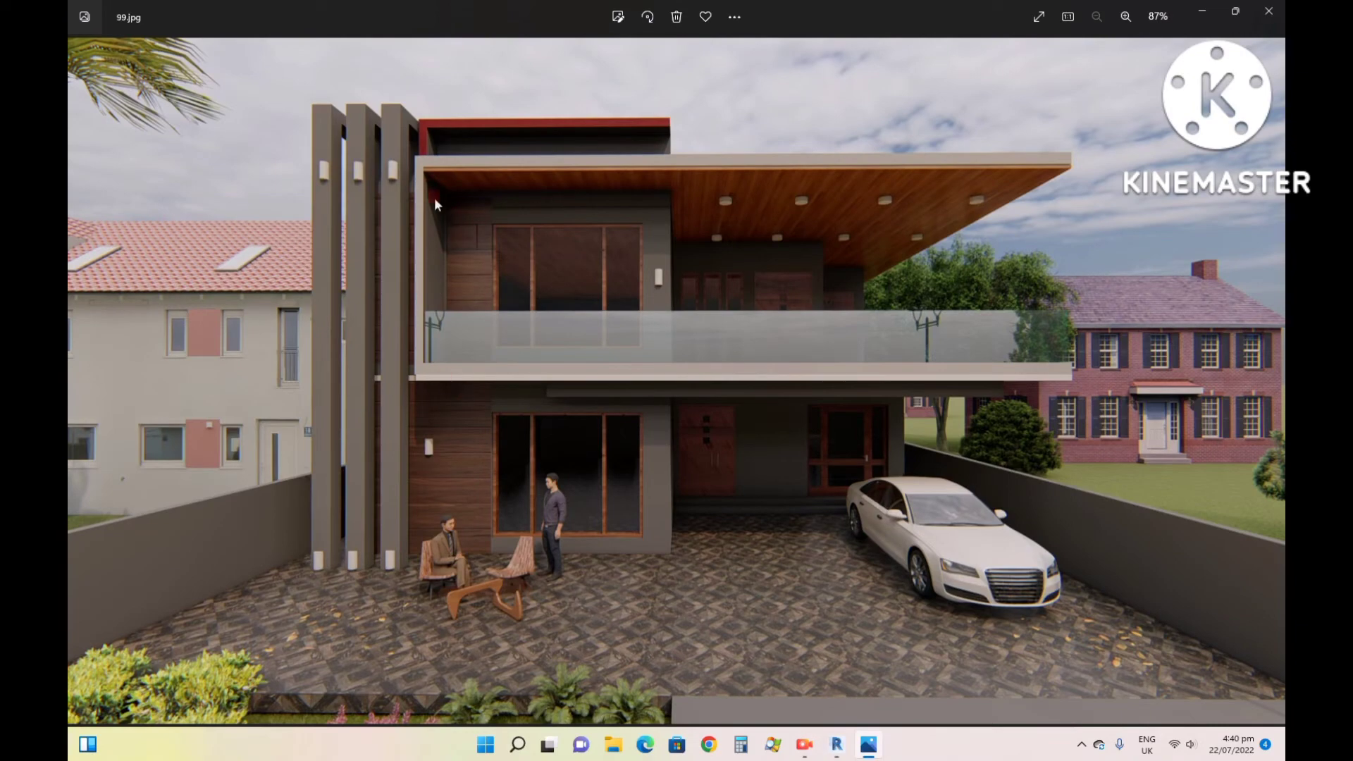
{"action": "left_click", "coordinate": [835, 746]}
- Draw a 5' high, 9" wall with a 0' base offset across the short end of the first-floor slab projection
{"action": "scroll", "coordinate": [535, 411], "scroll_direction": "up", "scroll_amount": 10}
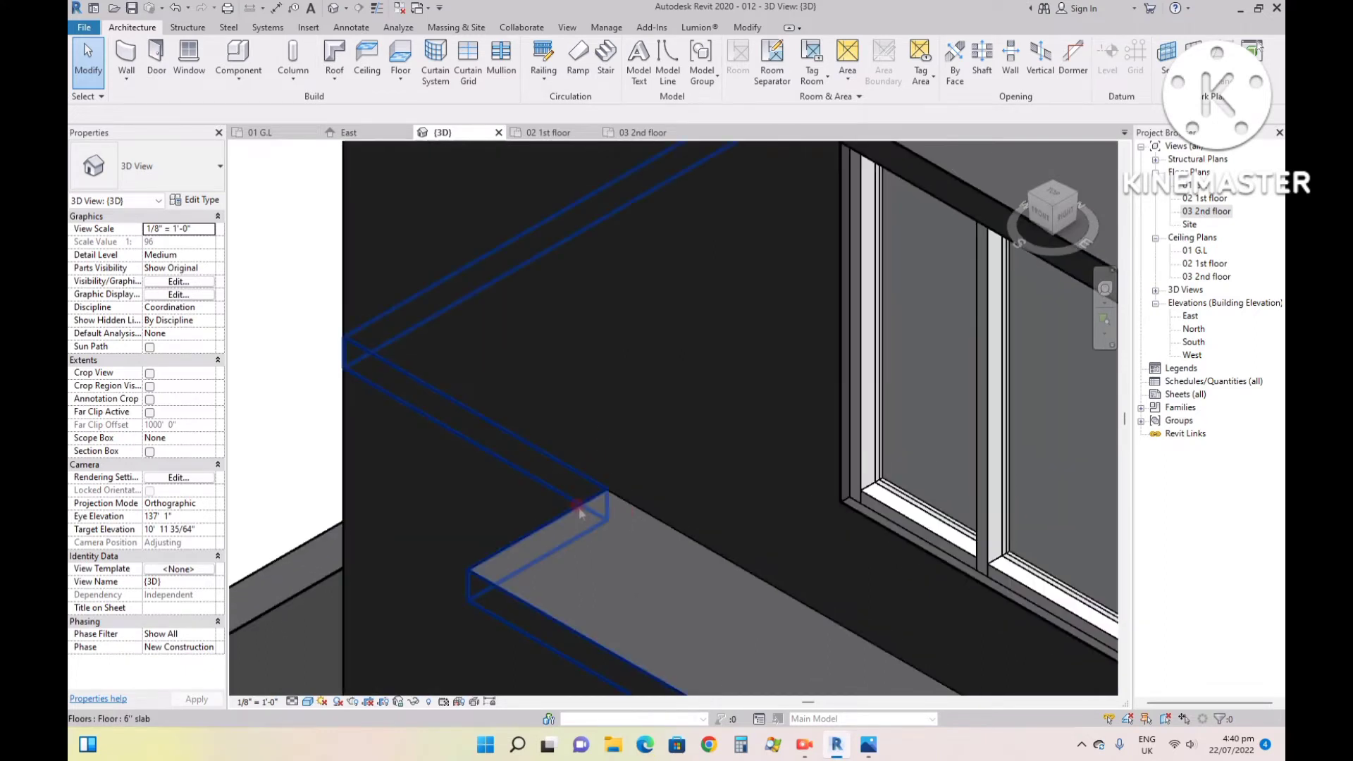
{"action": "left_click", "coordinate": [251, 75]}
{"action": "left_click", "coordinate": [252, 75]}
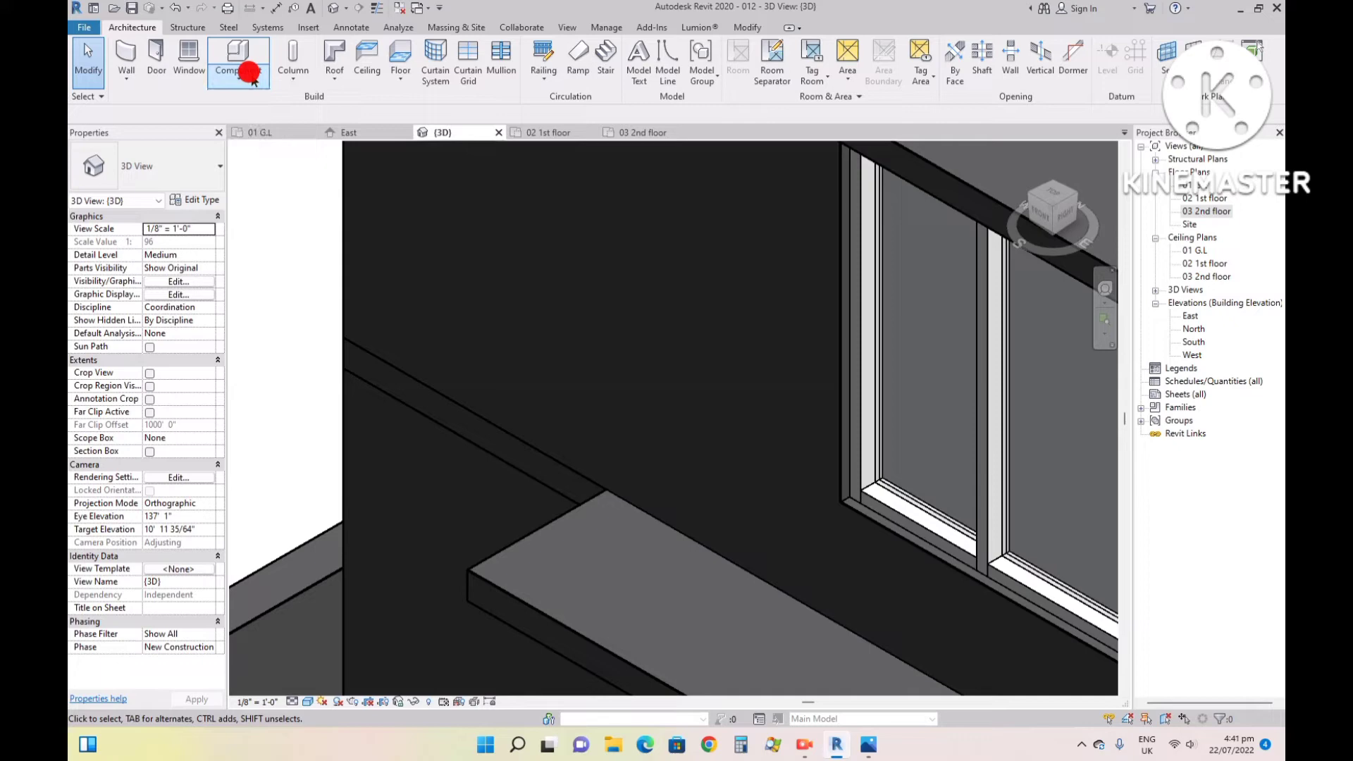
{"action": "left_click", "coordinate": [122, 60]}
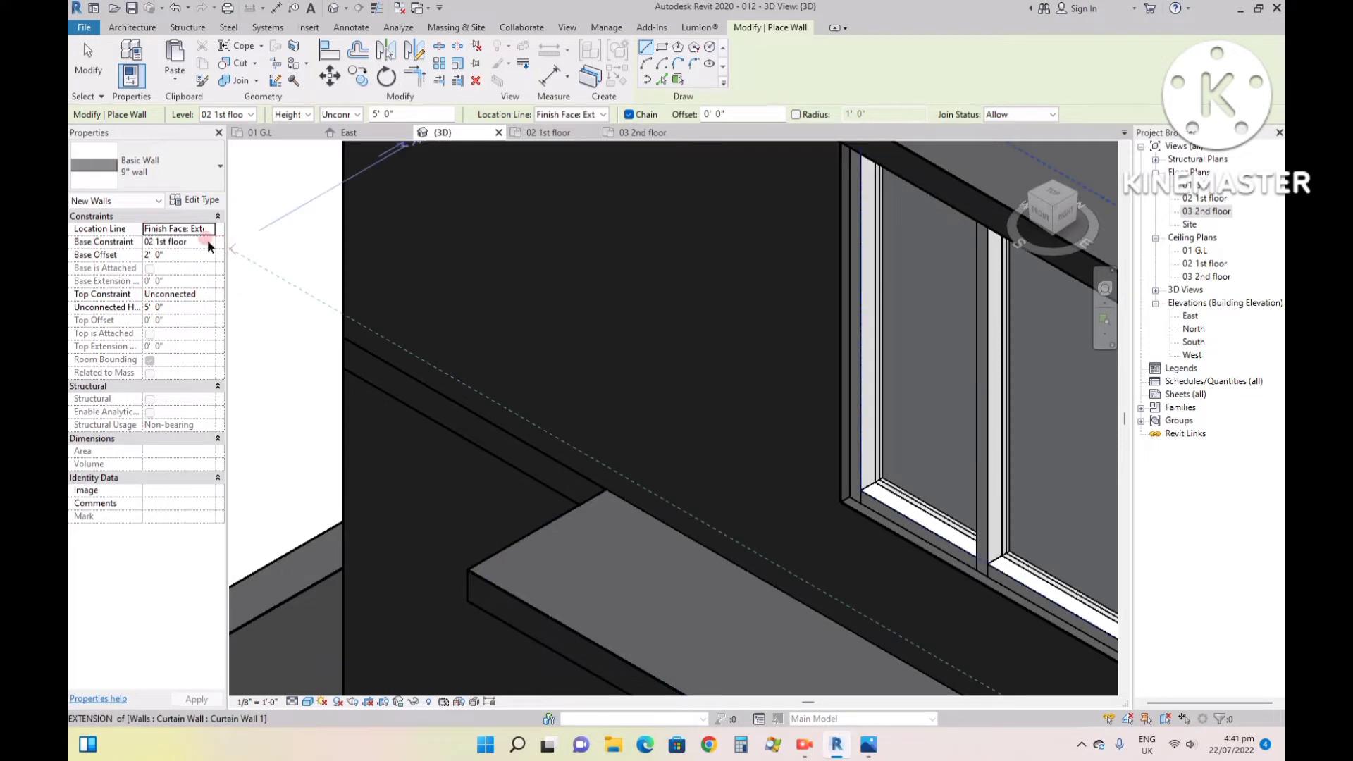
{"action": "left_click", "coordinate": [467, 568]}
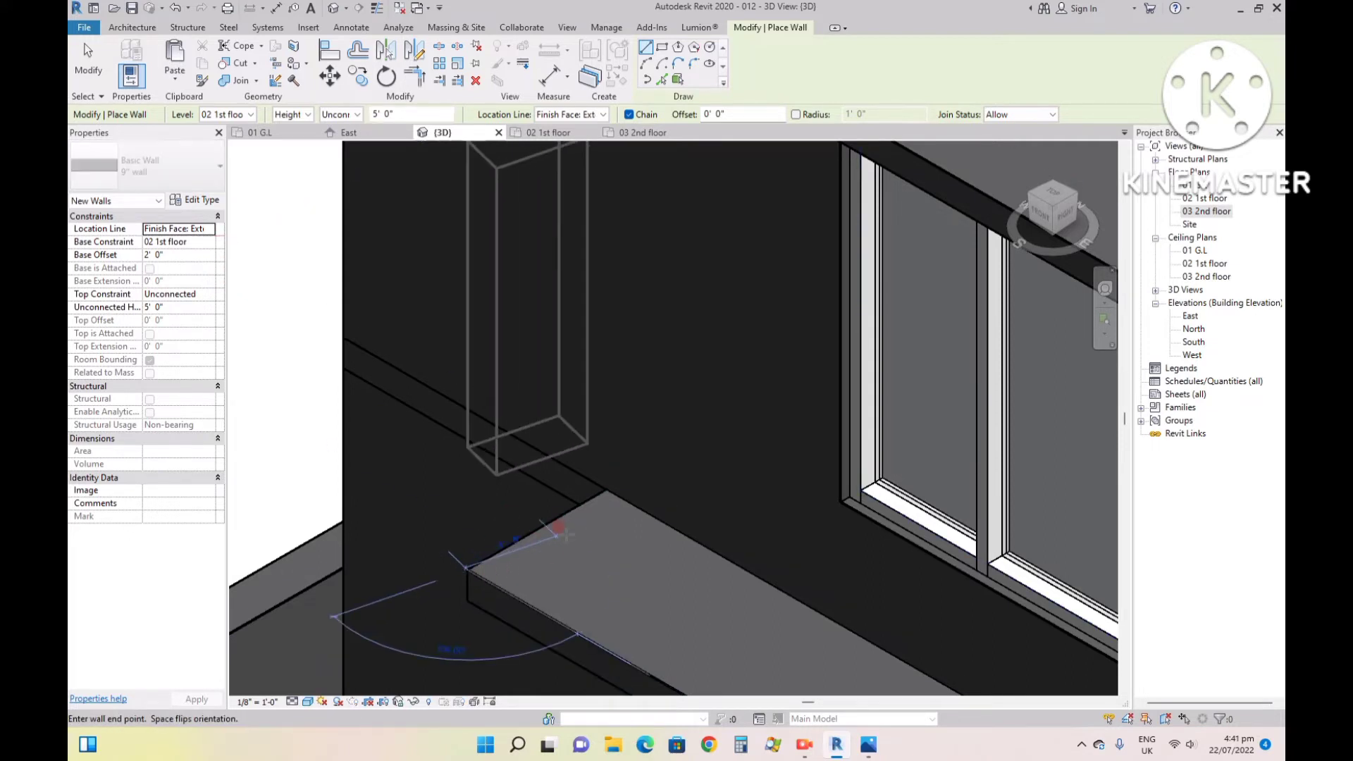
{"action": "key", "text": "Escape"}
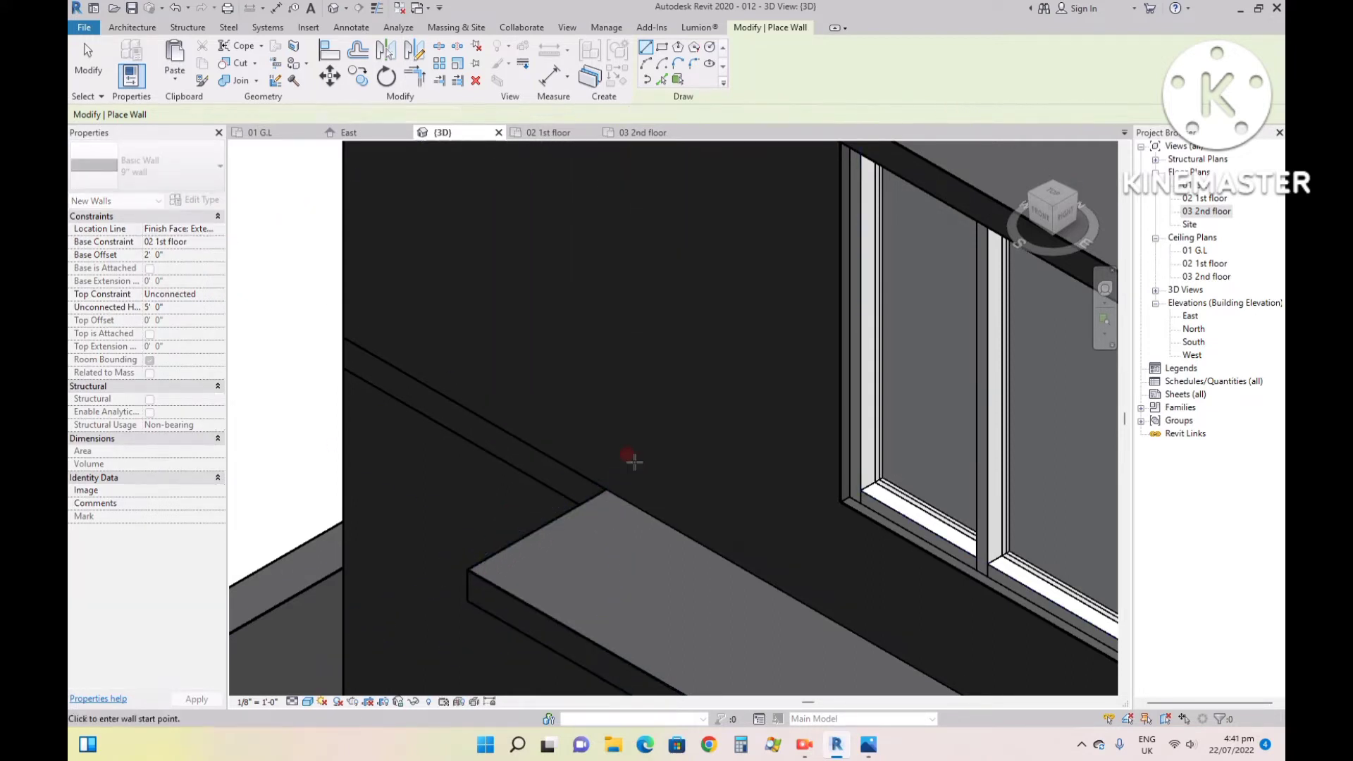
{"action": "left_click", "coordinate": [176, 255]}
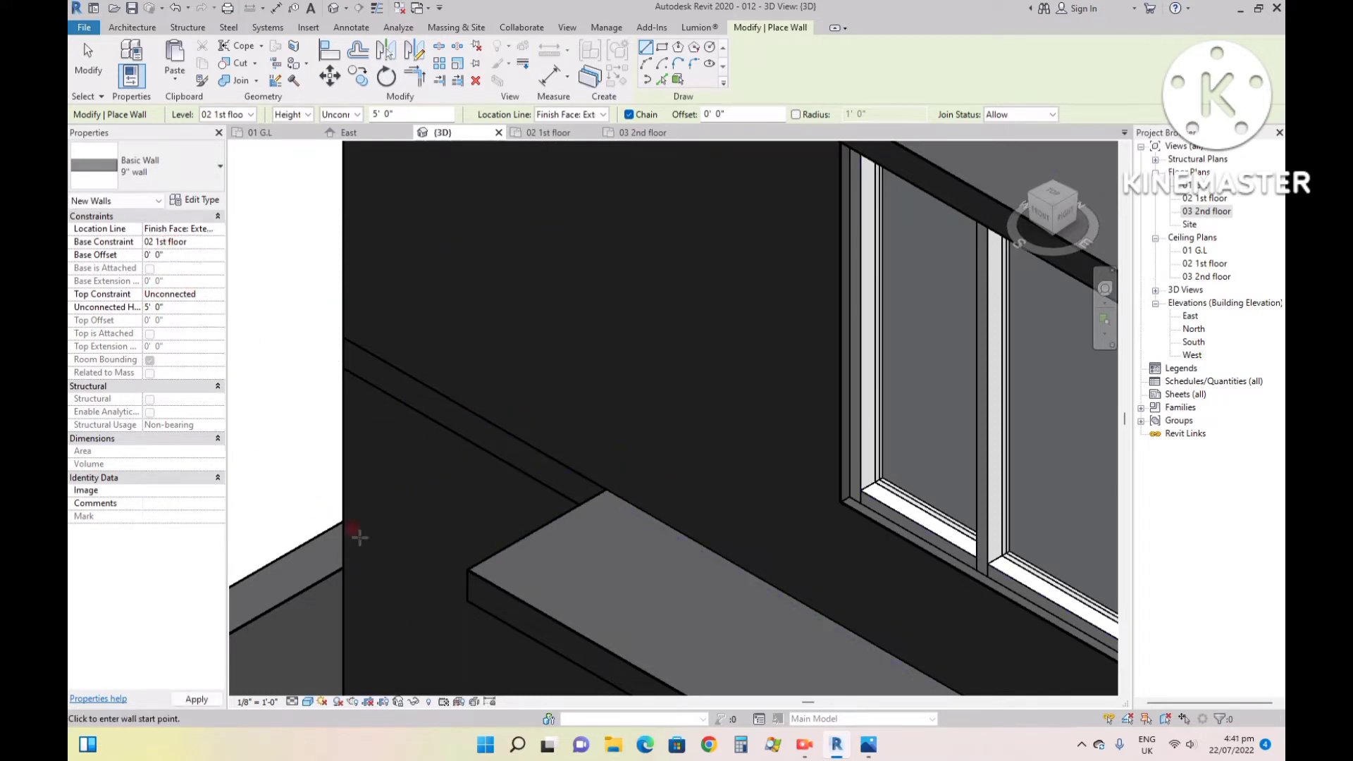
{"action": "key", "text": "Return"}
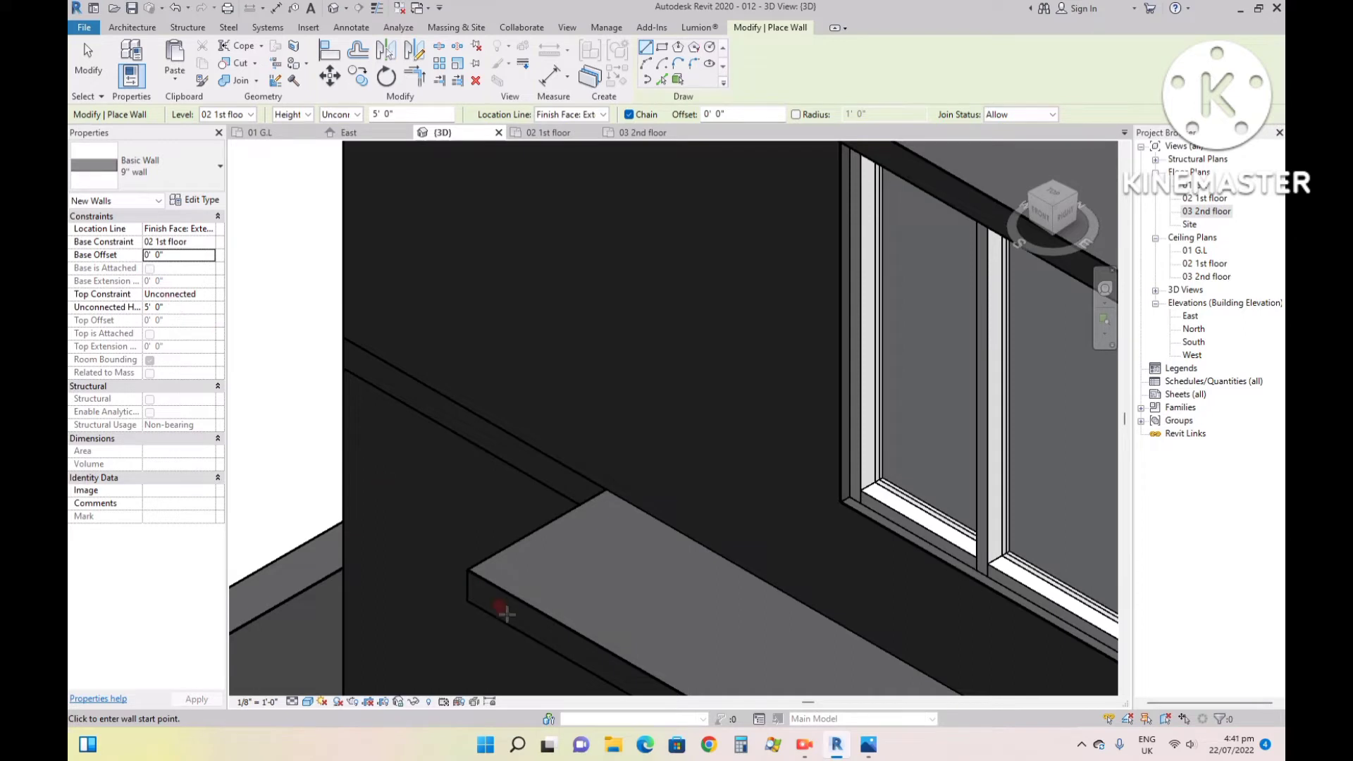
{"action": "left_click", "coordinate": [506, 548]}
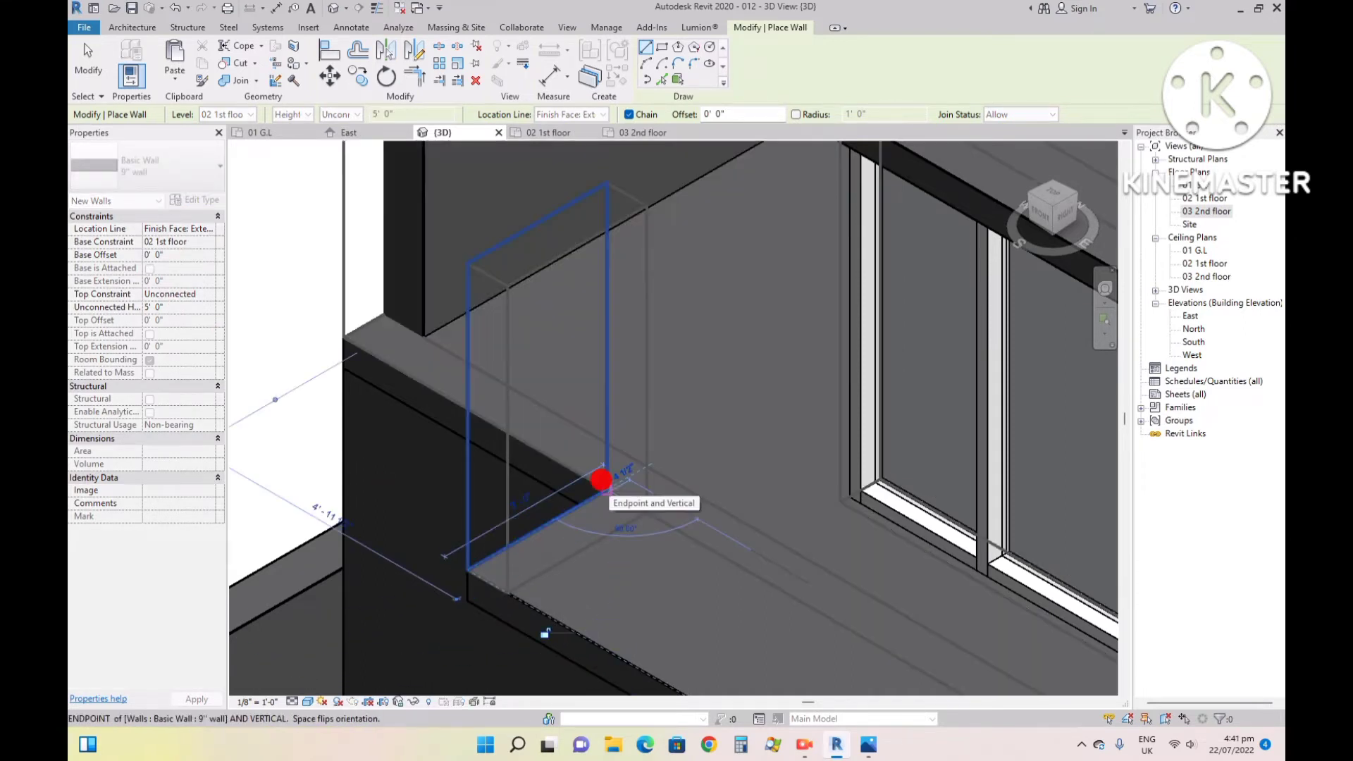
{"action": "left_click", "coordinate": [601, 479]}
{"action": "key", "text": "Escape"}
{"action": "key", "text": "Escape"}
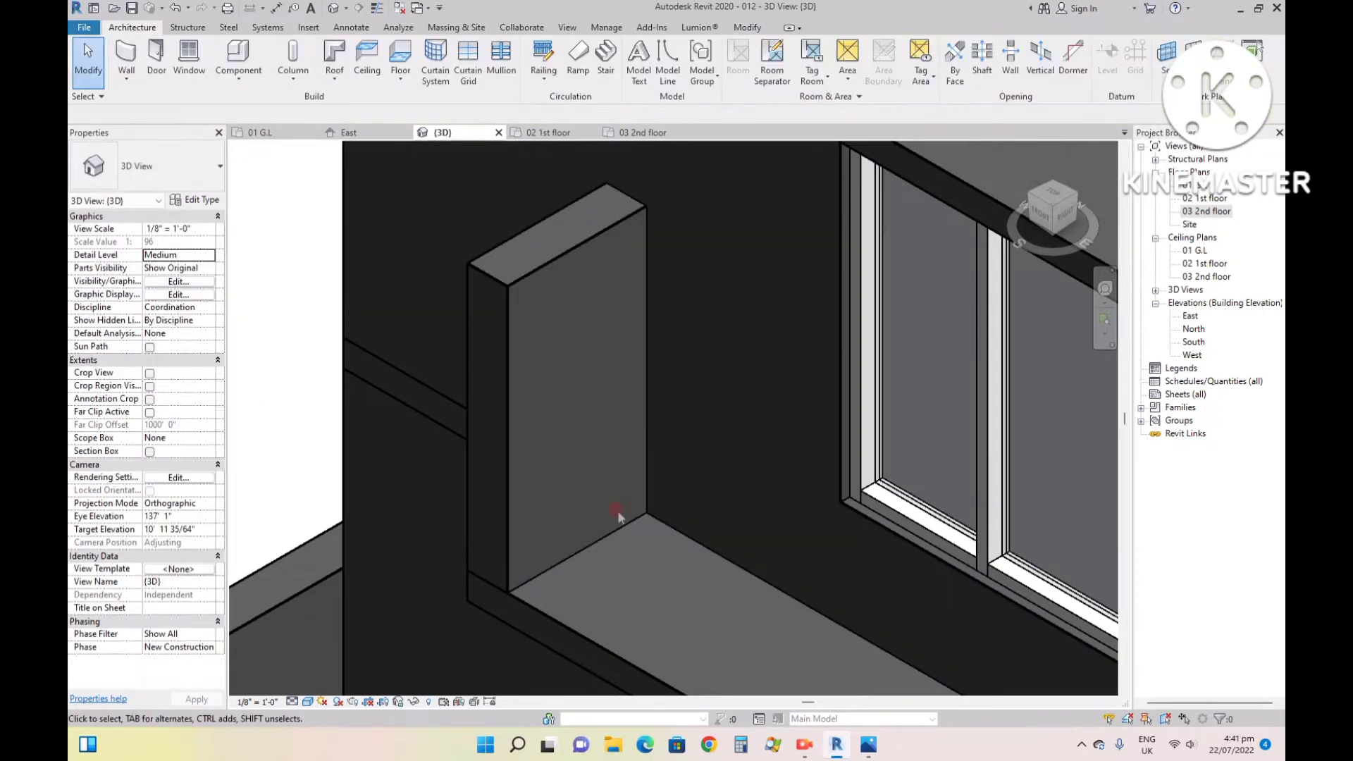
- Raise the top of the new side wall to the underside of the roof slab, giving a height of 10' 6"
{"action": "scroll", "coordinate": [569, 374], "scroll_direction": "down", "scroll_amount": 3}
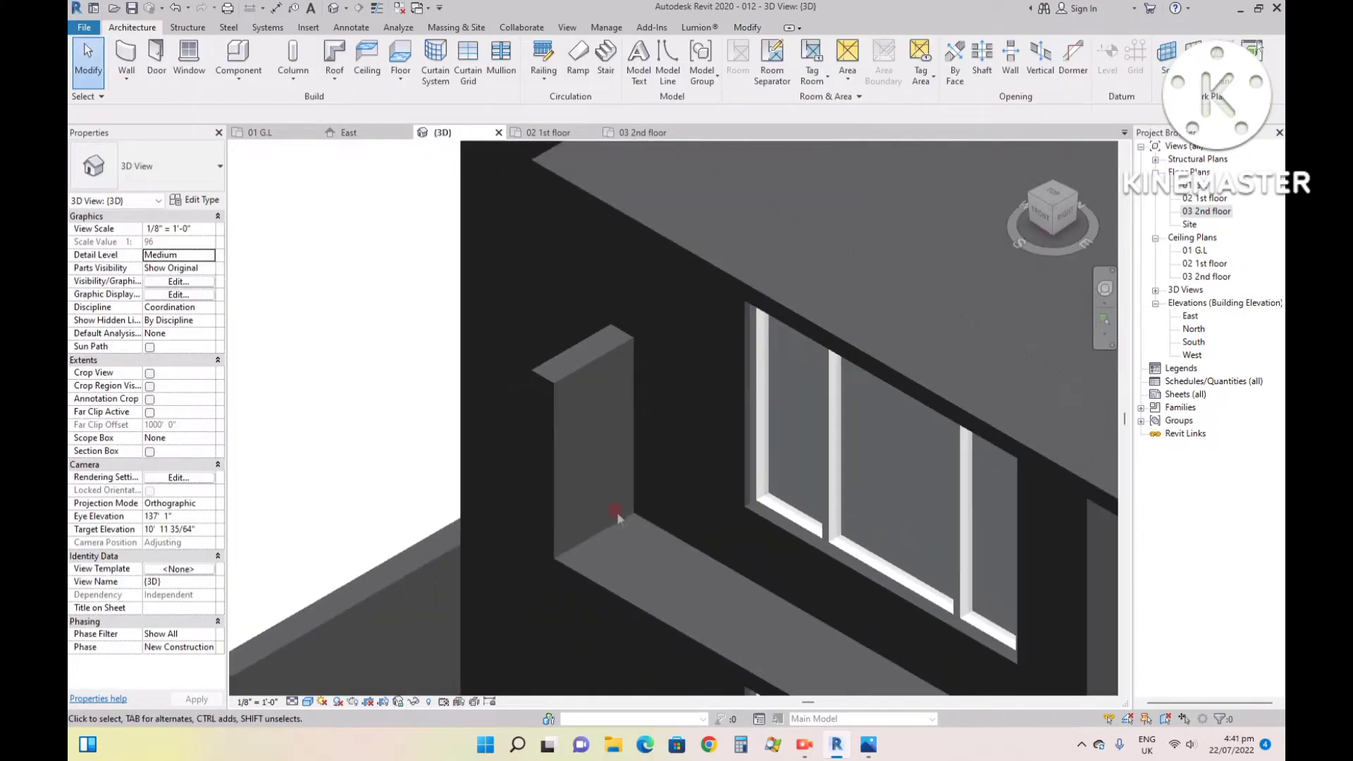
{"action": "left_click", "coordinate": [1040, 211]}
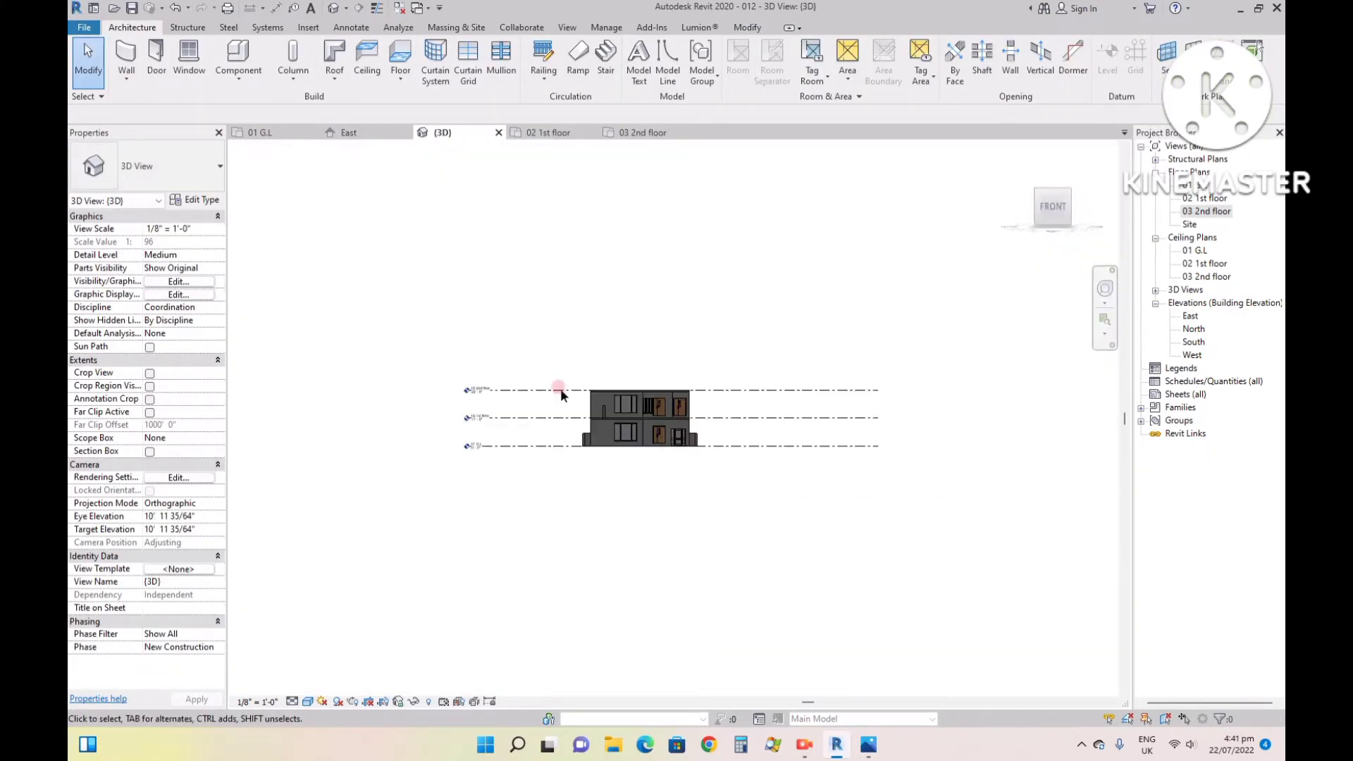
{"action": "scroll", "coordinate": [619, 408], "scroll_direction": "up", "scroll_amount": 3}
{"action": "scroll", "coordinate": [619, 408], "scroll_direction": "up", "scroll_amount": 4}
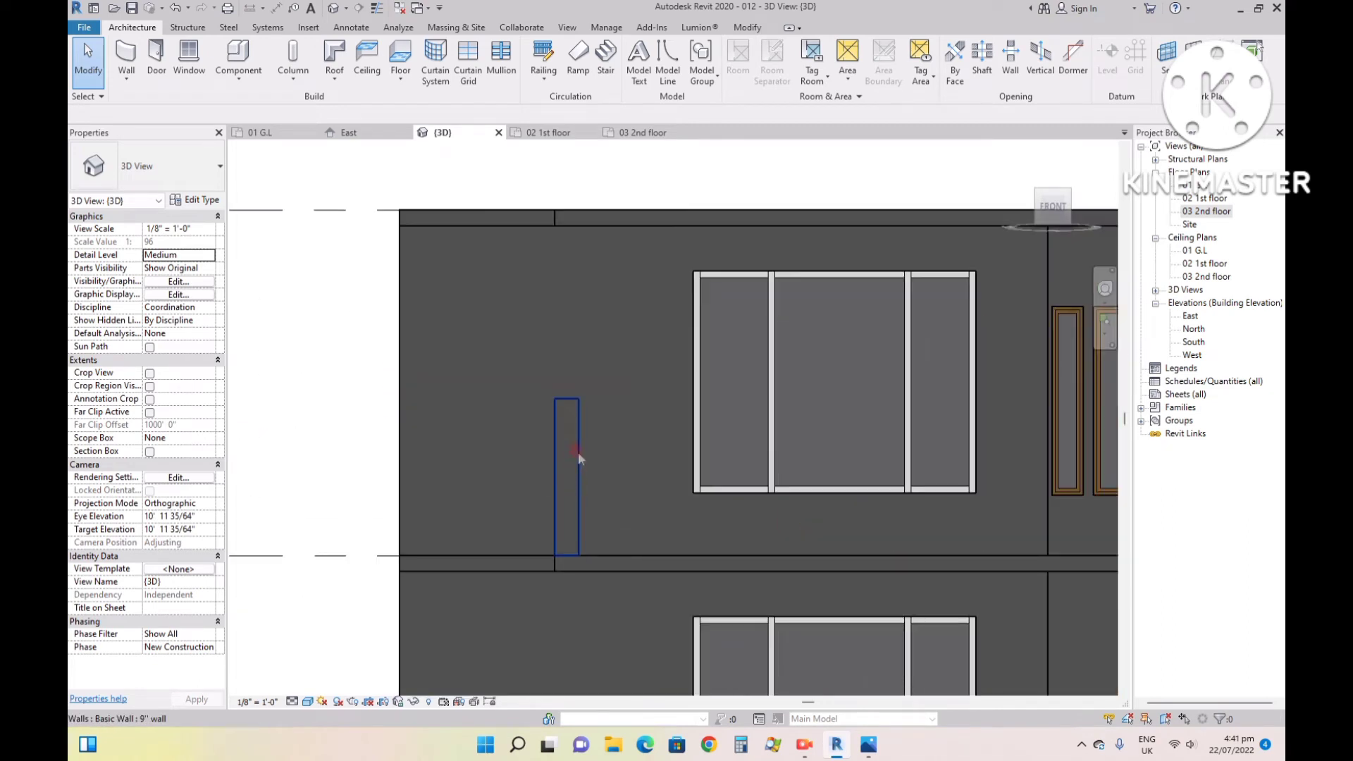
{"action": "left_click", "coordinate": [570, 420]}
{"action": "left_click_drag", "start_coordinate": [568, 400], "coordinate": [569, 226]}
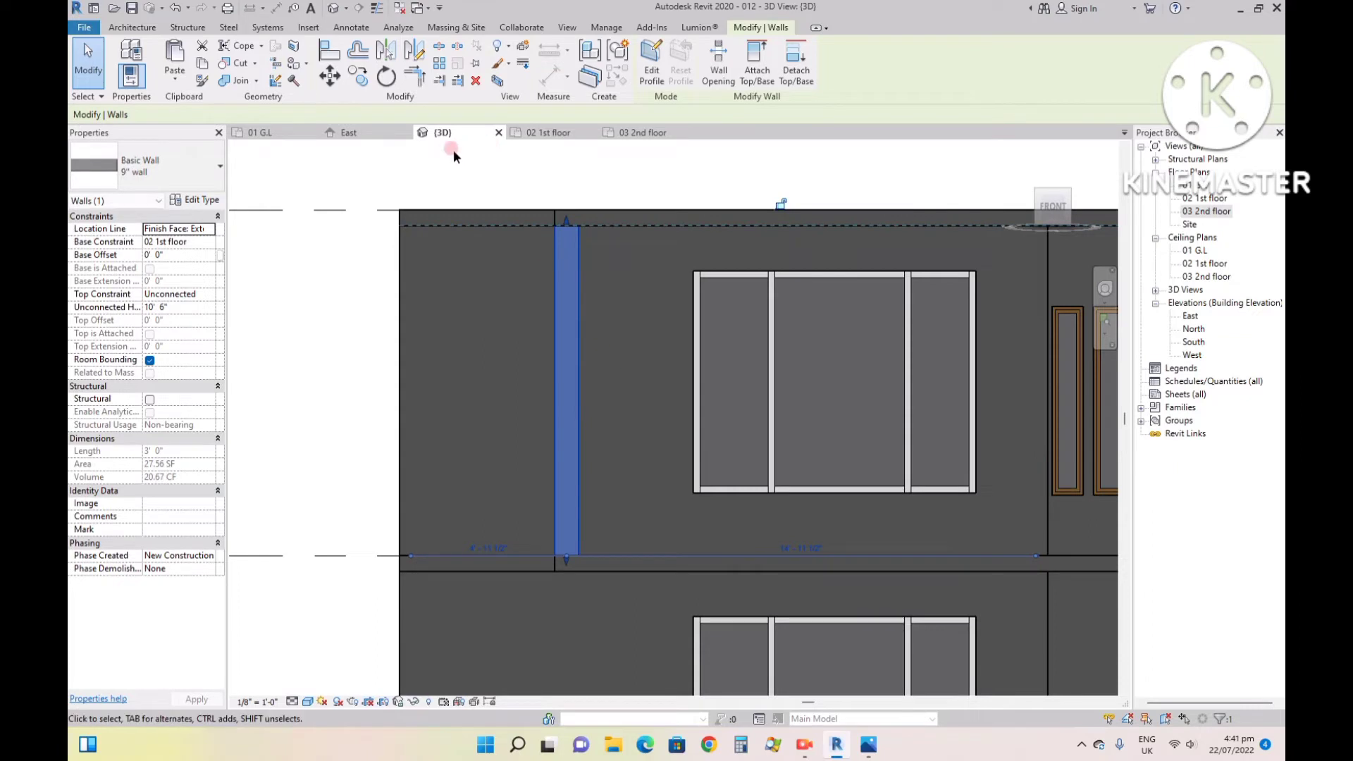
- Inspect the extended side wall and roof slab corner in the 3D view and compare them with the reference image 99.jpg
{"action": "left_click", "coordinate": [1021, 146]}
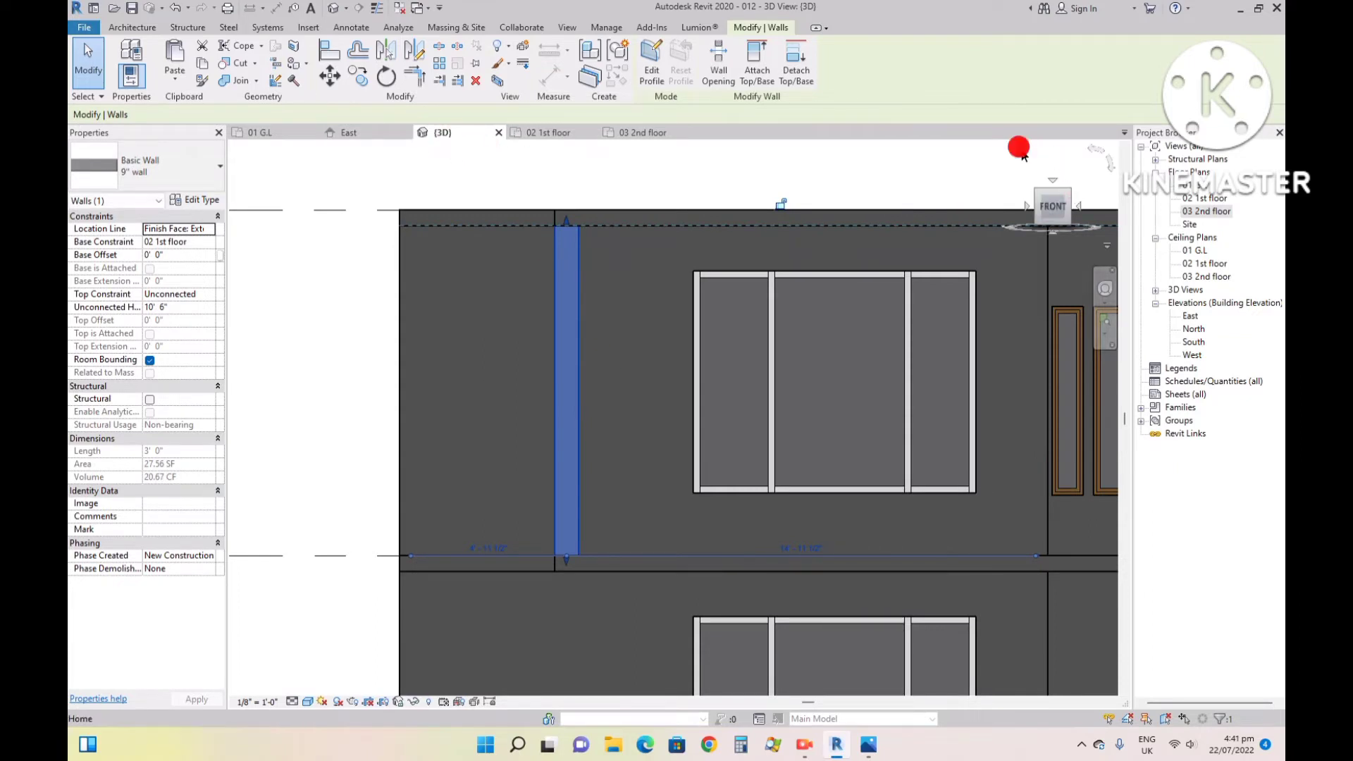
{"action": "scroll", "coordinate": [592, 356], "scroll_direction": "up", "scroll_amount": 6}
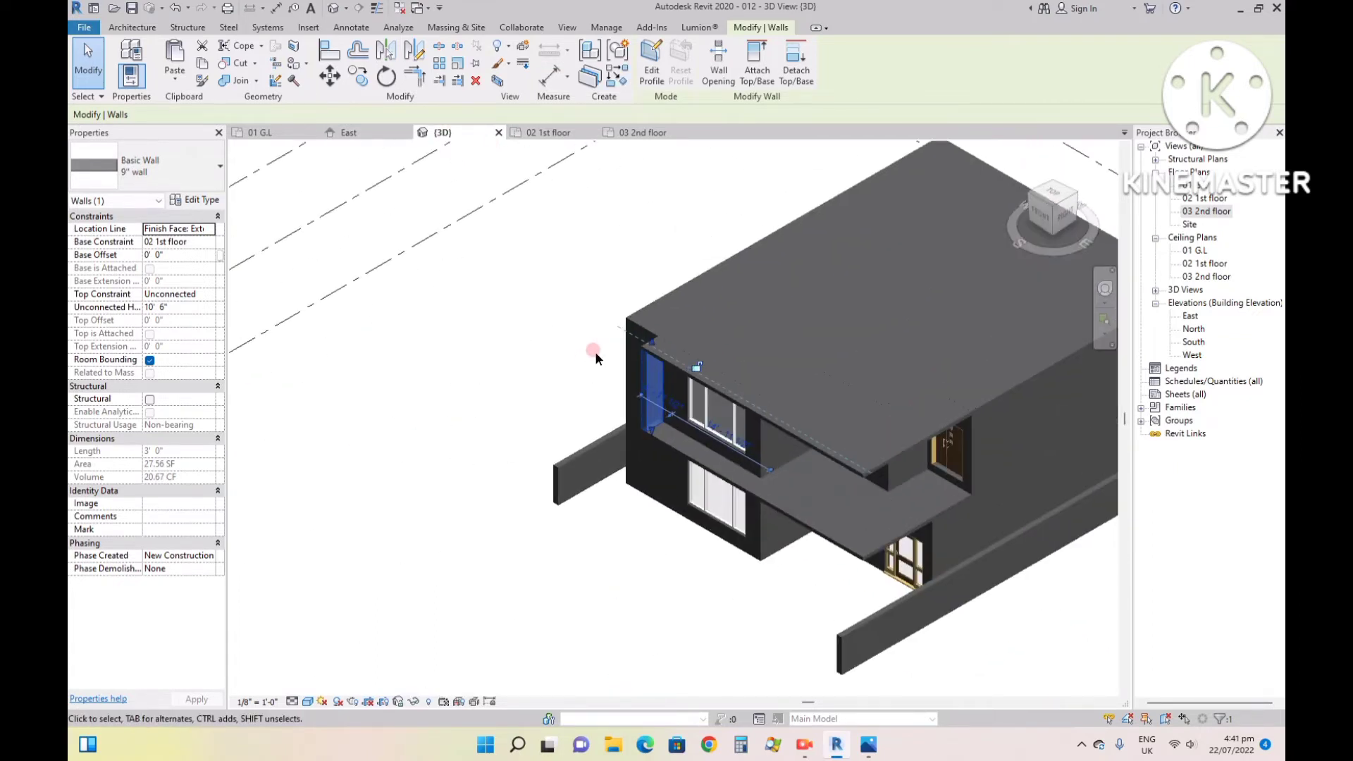
{"action": "left_click", "coordinate": [594, 351]}
{"action": "scroll", "coordinate": [593, 351], "scroll_direction": "down", "scroll_amount": 3}
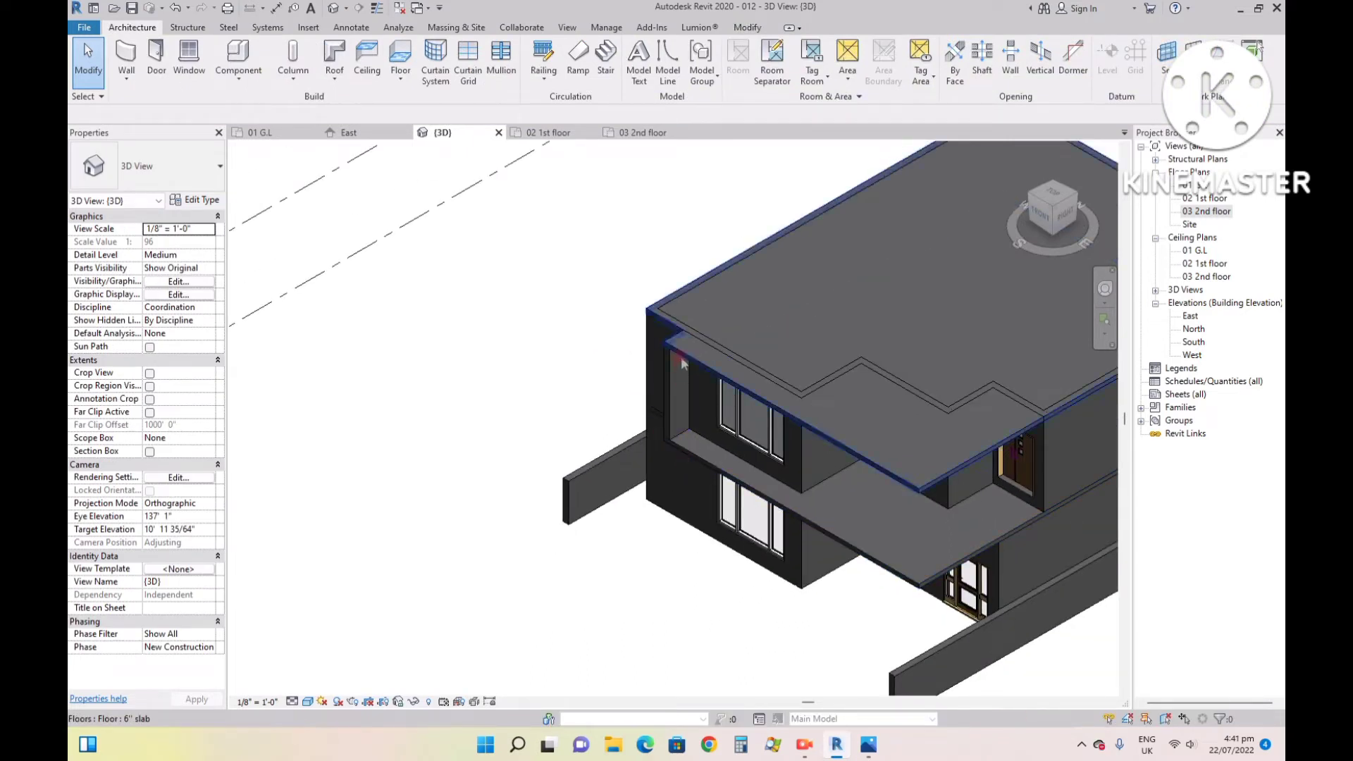
{"action": "scroll", "coordinate": [687, 353], "scroll_direction": "up", "scroll_amount": 3}
{"action": "scroll", "coordinate": [703, 344], "scroll_direction": "down", "scroll_amount": 1}
{"action": "scroll", "coordinate": [686, 216], "scroll_direction": "up", "scroll_amount": 2}
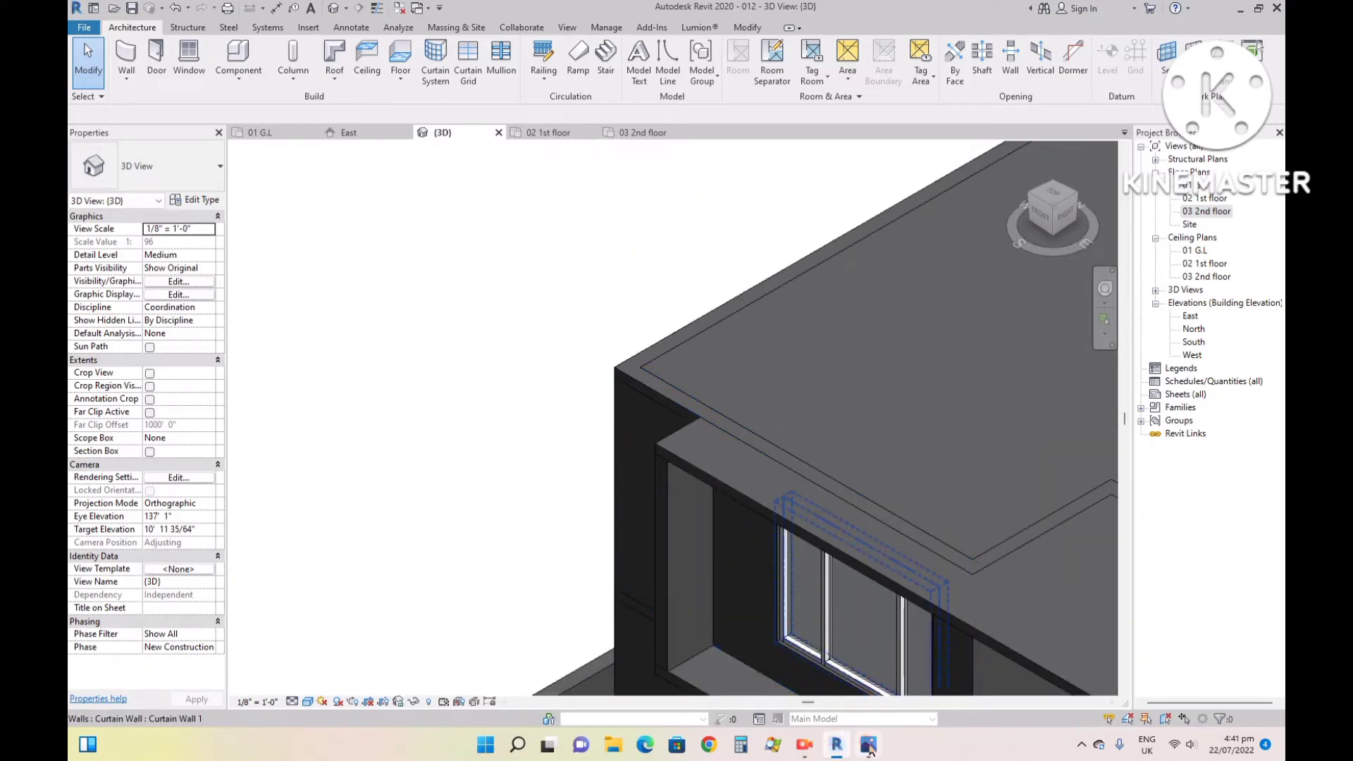
{"action": "left_click", "coordinate": [869, 746]}
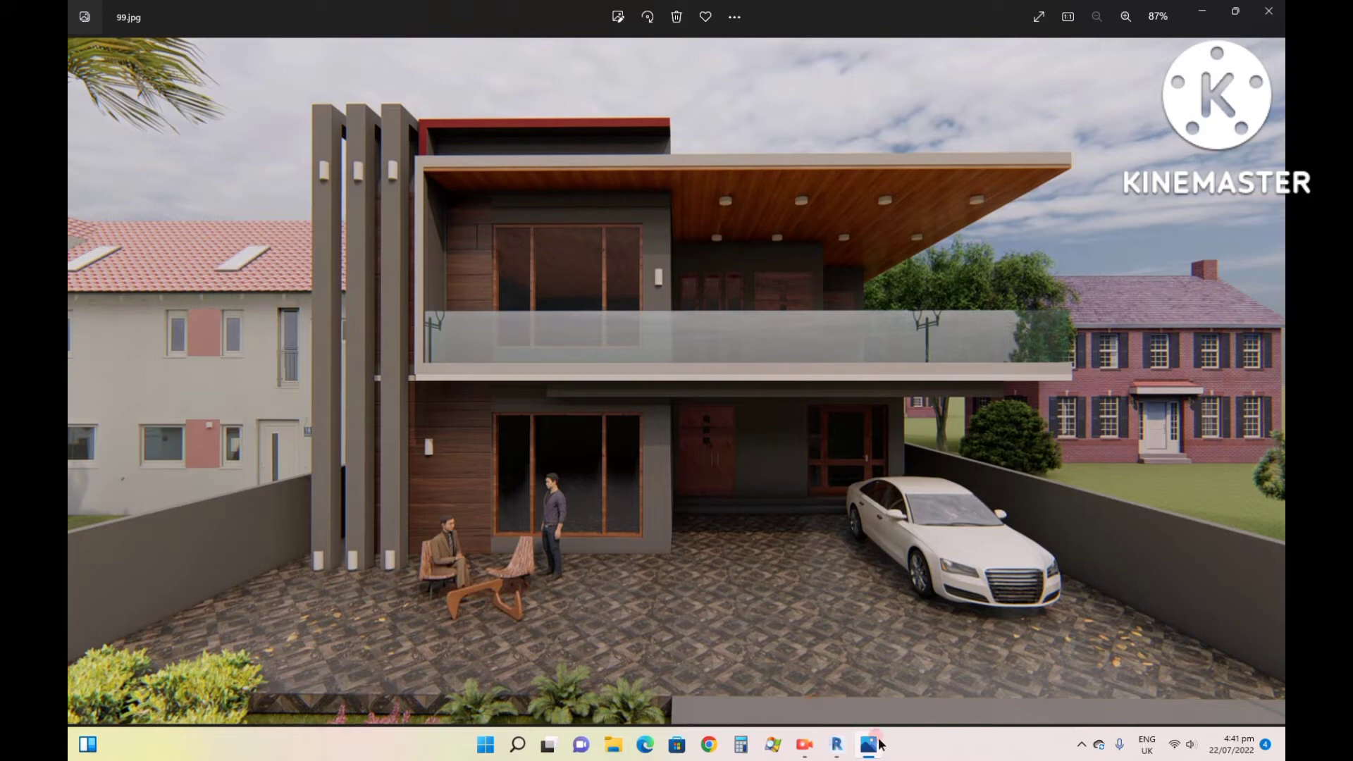
{"action": "left_click", "coordinate": [834, 746]}
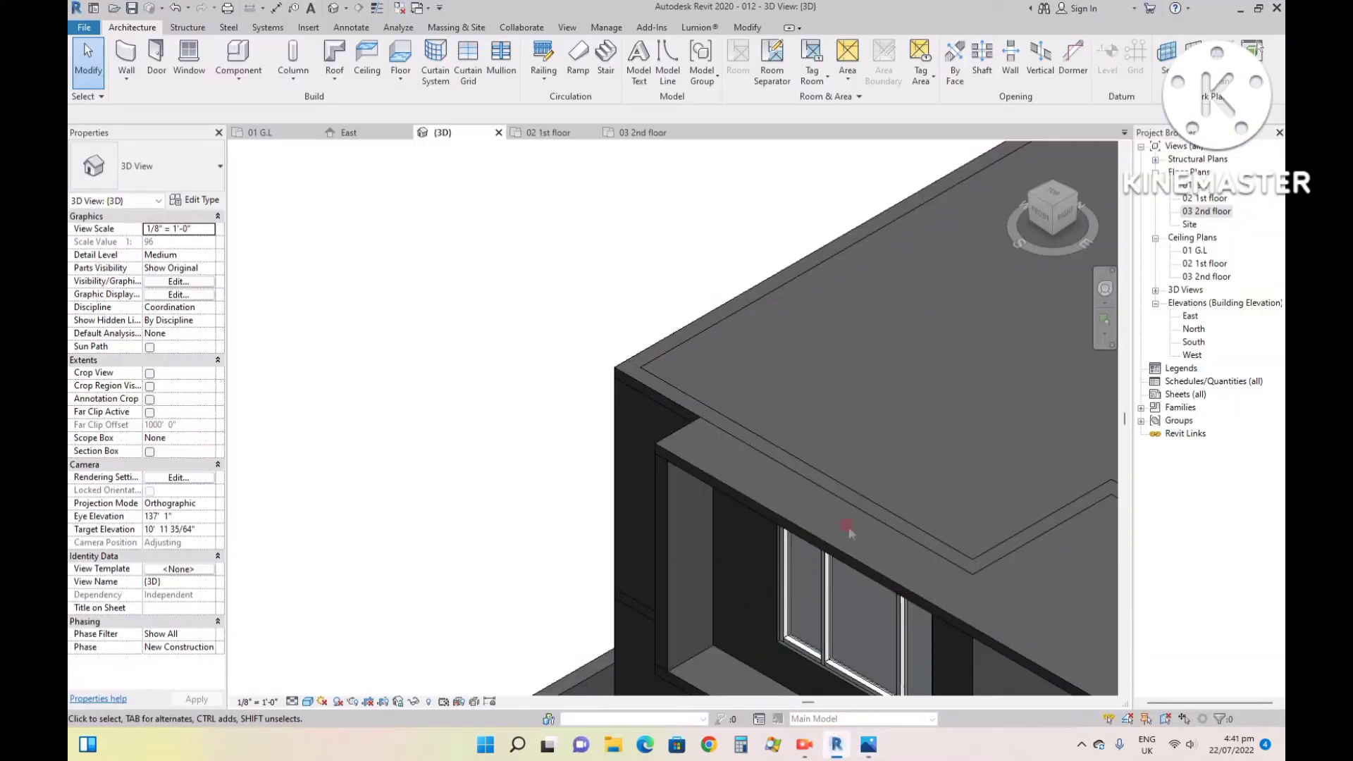
- Extend the first-floor front wall containing the large window above the roof slab, to a top offset of about 2' 9"
{"action": "left_click", "coordinate": [845, 502]}
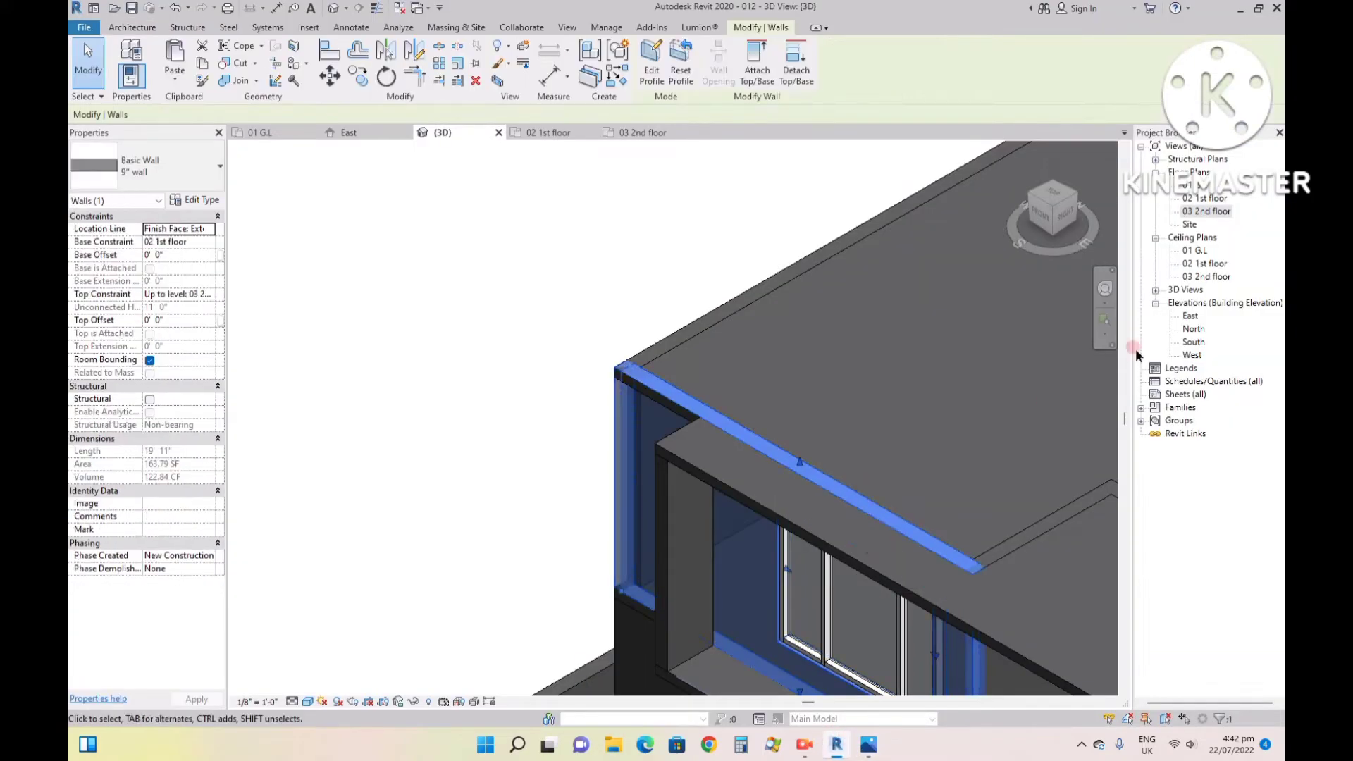
{"action": "left_click", "coordinate": [1041, 215]}
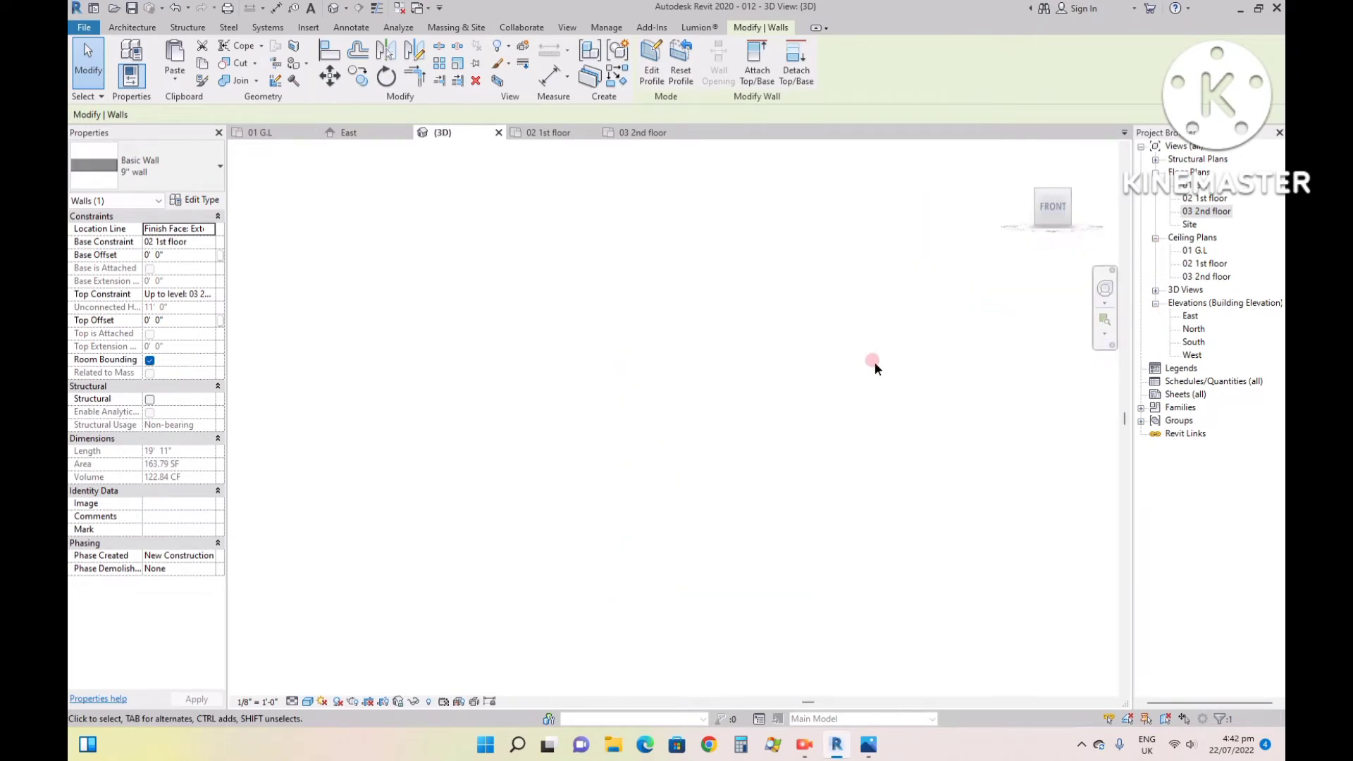
{"action": "scroll", "coordinate": [673, 282], "scroll_direction": "up", "scroll_amount": 2}
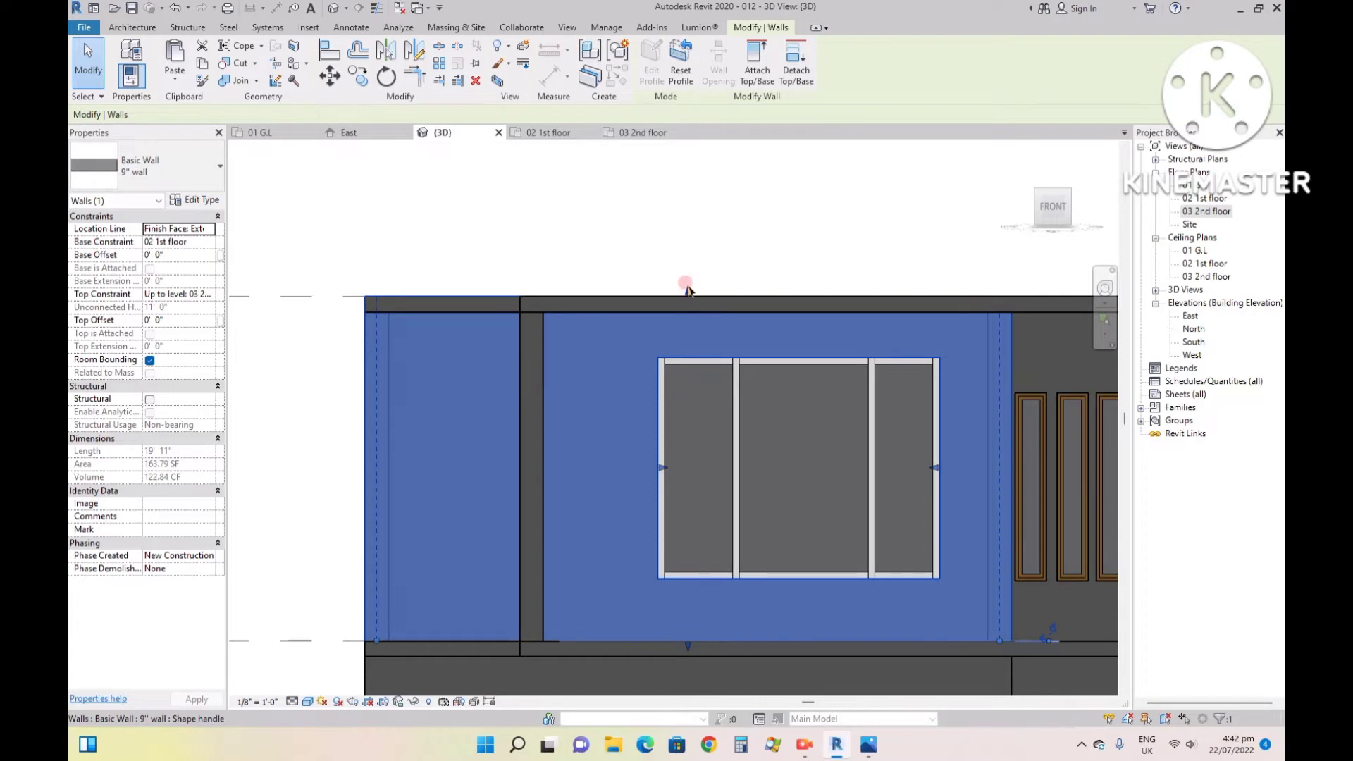
{"action": "left_click_drag", "start_coordinate": [687, 289], "coordinate": [691, 208]}
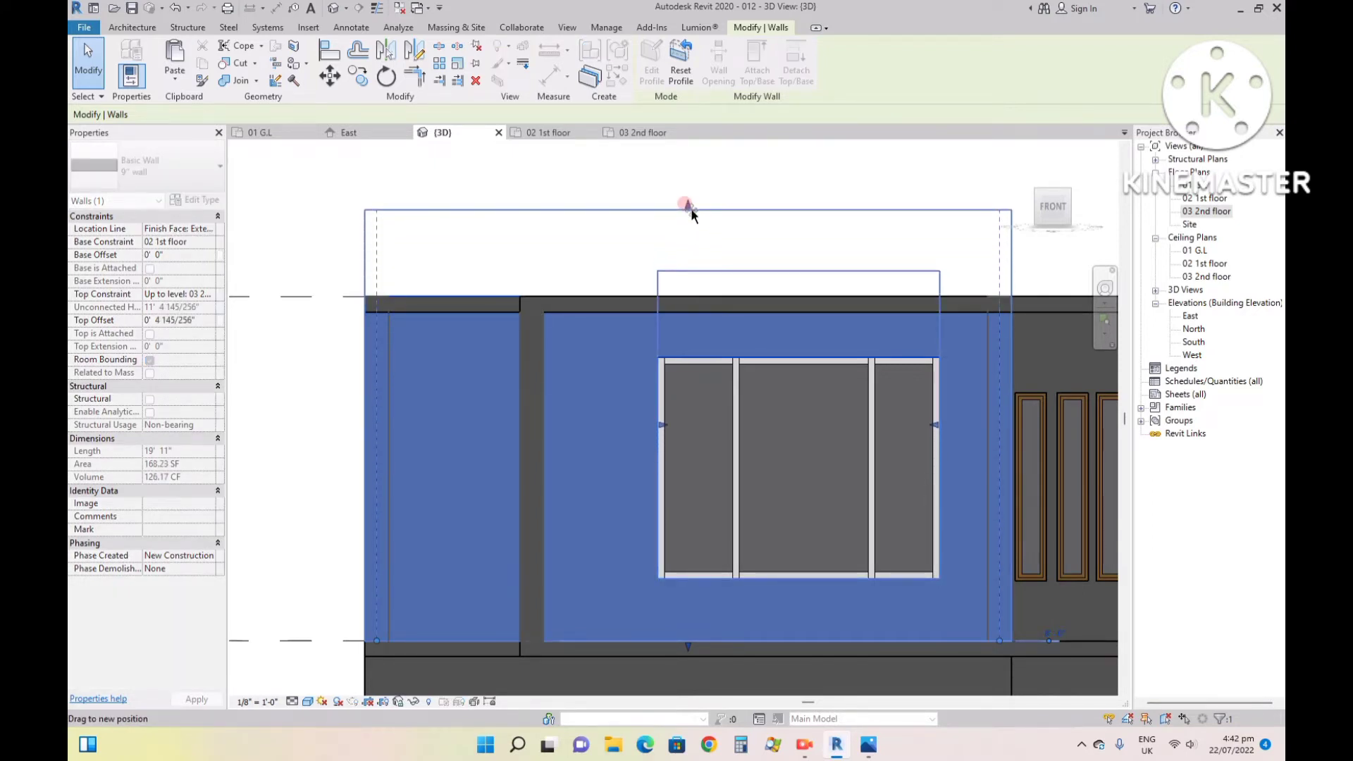
{"action": "left_click_drag", "start_coordinate": [691, 208], "coordinate": [691, 208]}
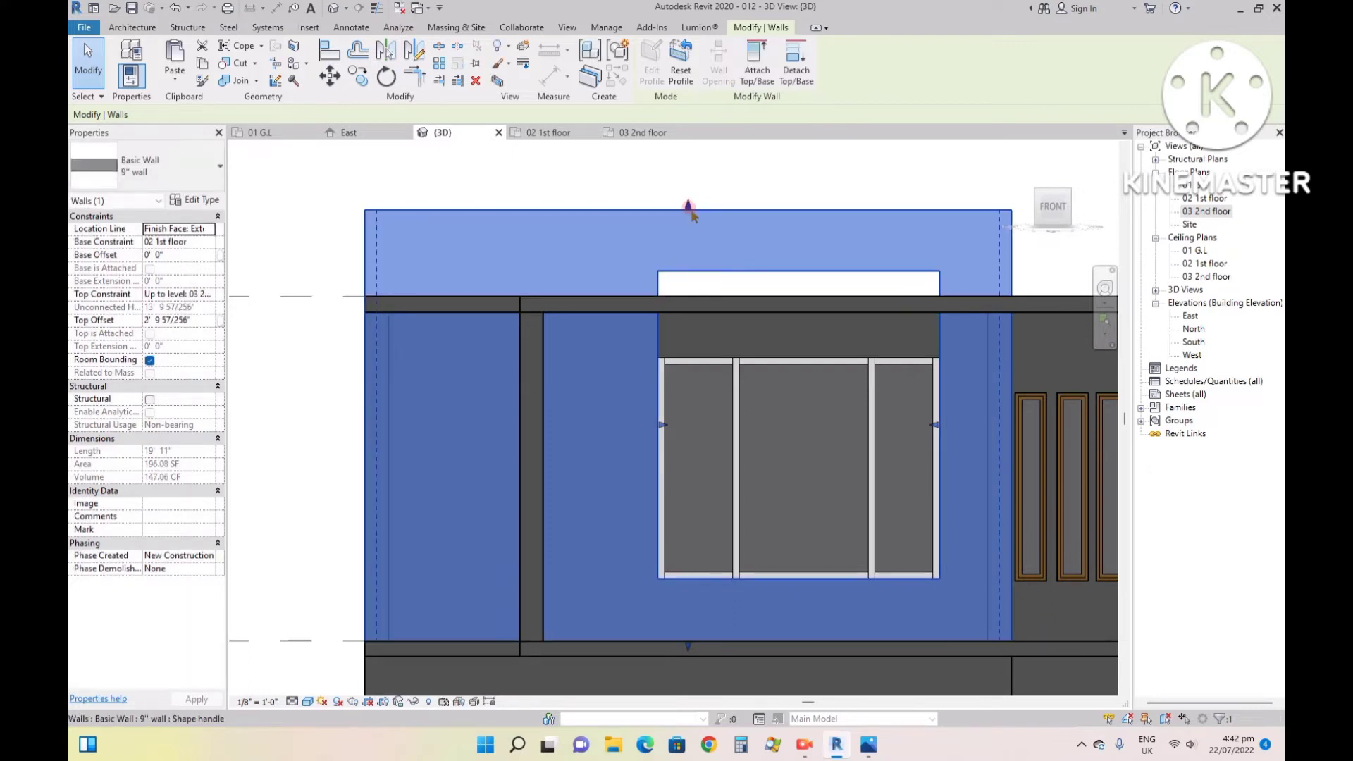
- Edit the front wall's profile so the top edge of its opening meets the top of the large window
{"action": "double_click", "coordinate": [775, 274]}
{"action": "left_click", "coordinate": [810, 270]}
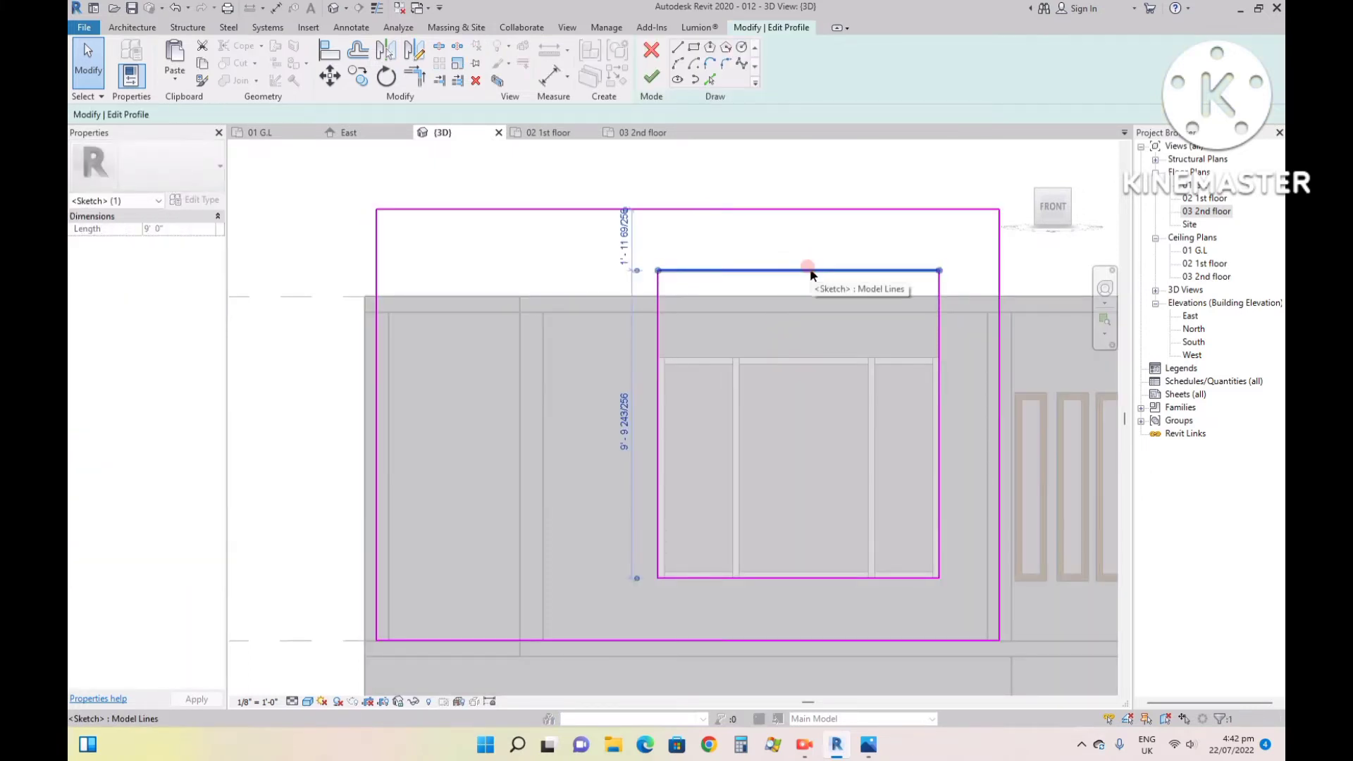
{"action": "left_click_drag", "start_coordinate": [810, 270], "coordinate": [788, 357]}
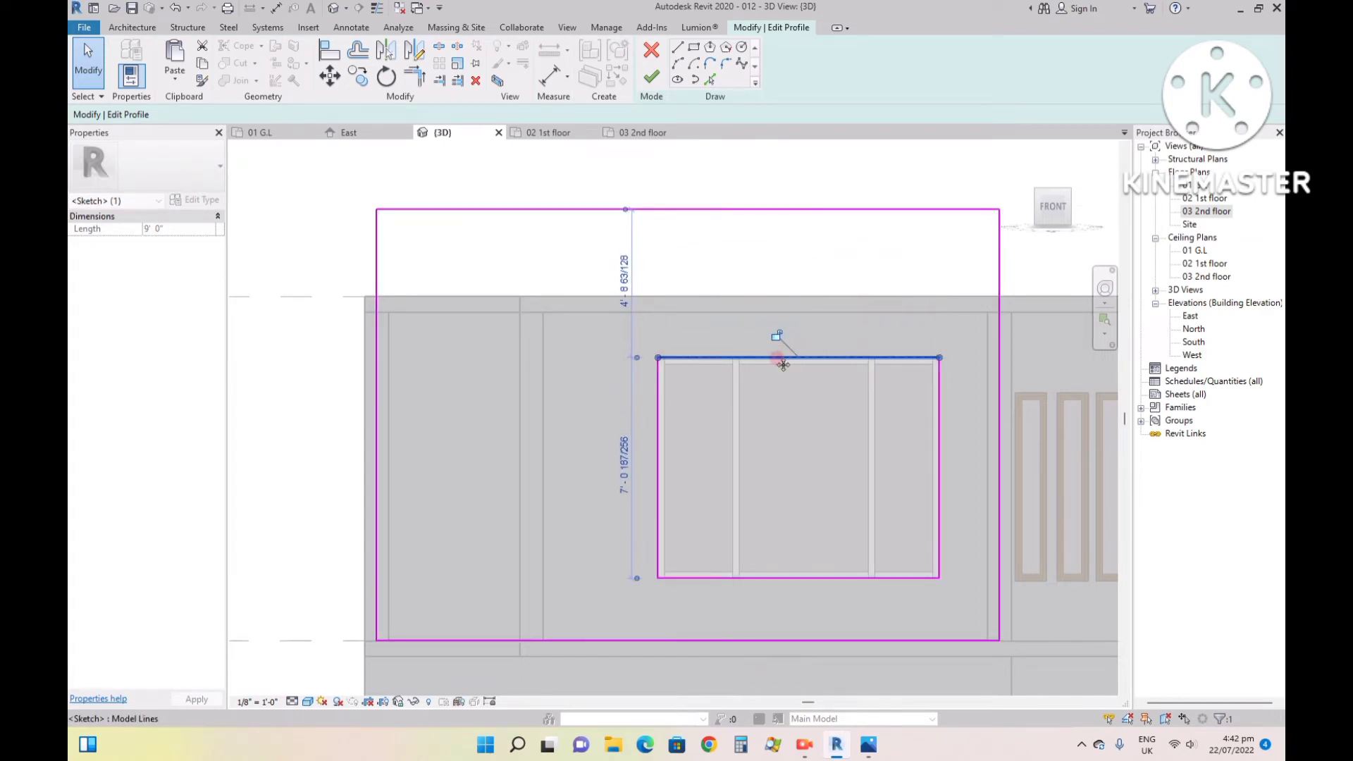
{"action": "left_click", "coordinate": [651, 79]}
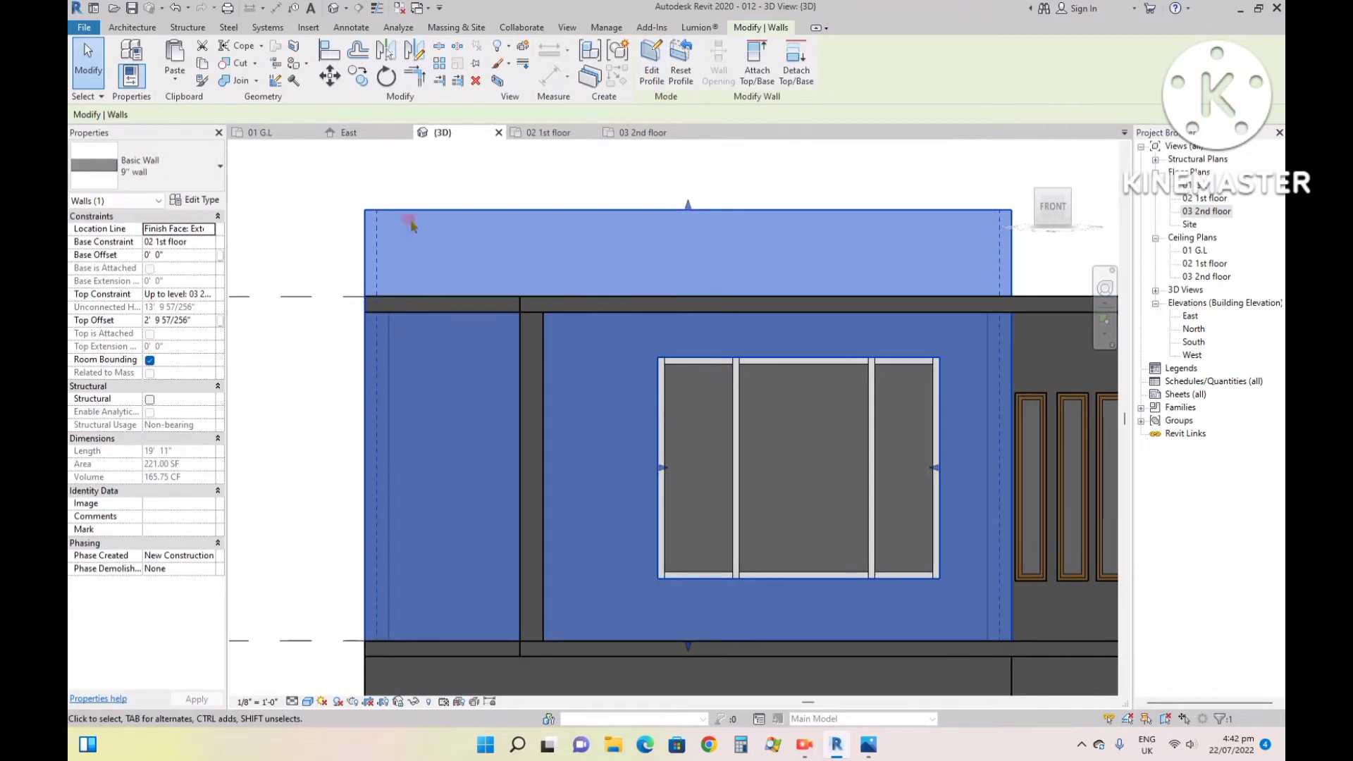
- Examine the raised front wall in the 3D and front views and compare the parapet with the reference image 99.jpg
{"action": "left_click", "coordinate": [1017, 144]}
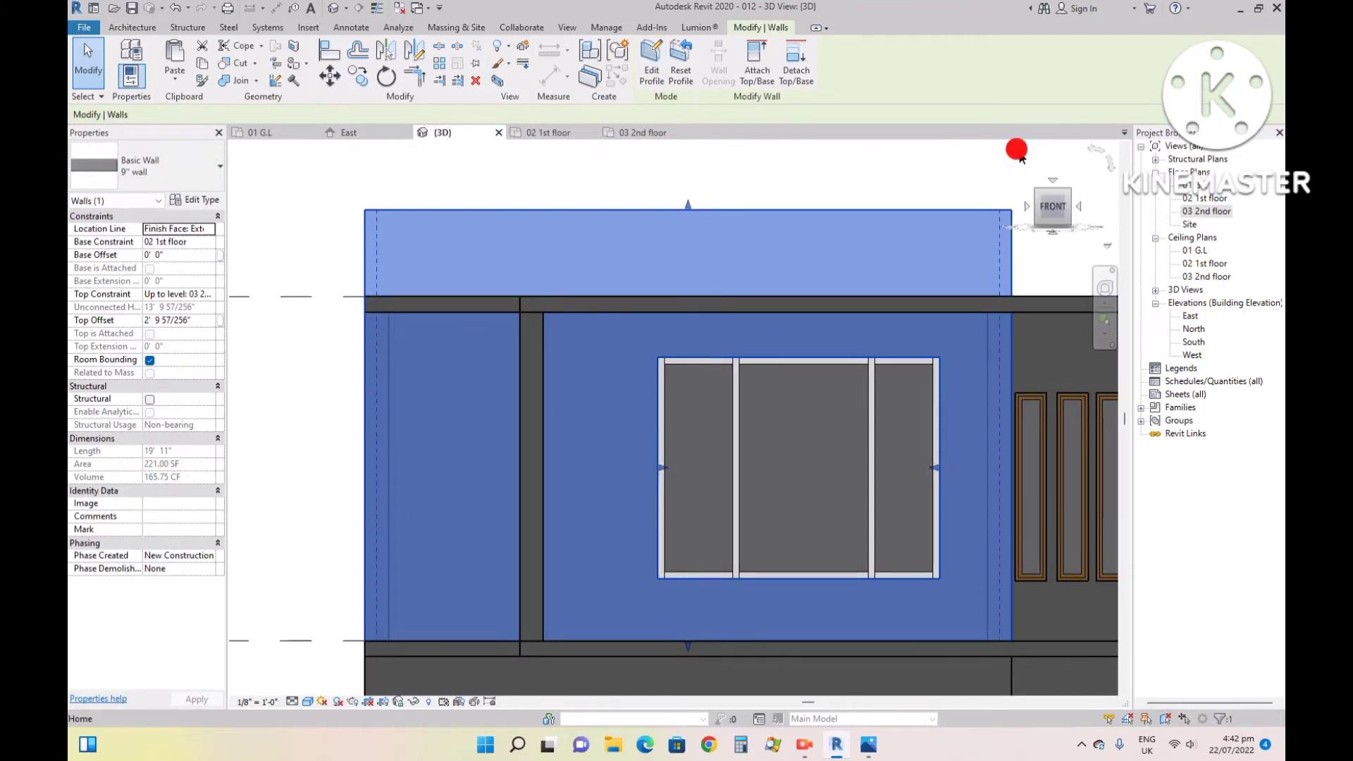
{"action": "scroll", "coordinate": [588, 331], "scroll_direction": "up", "scroll_amount": 6}
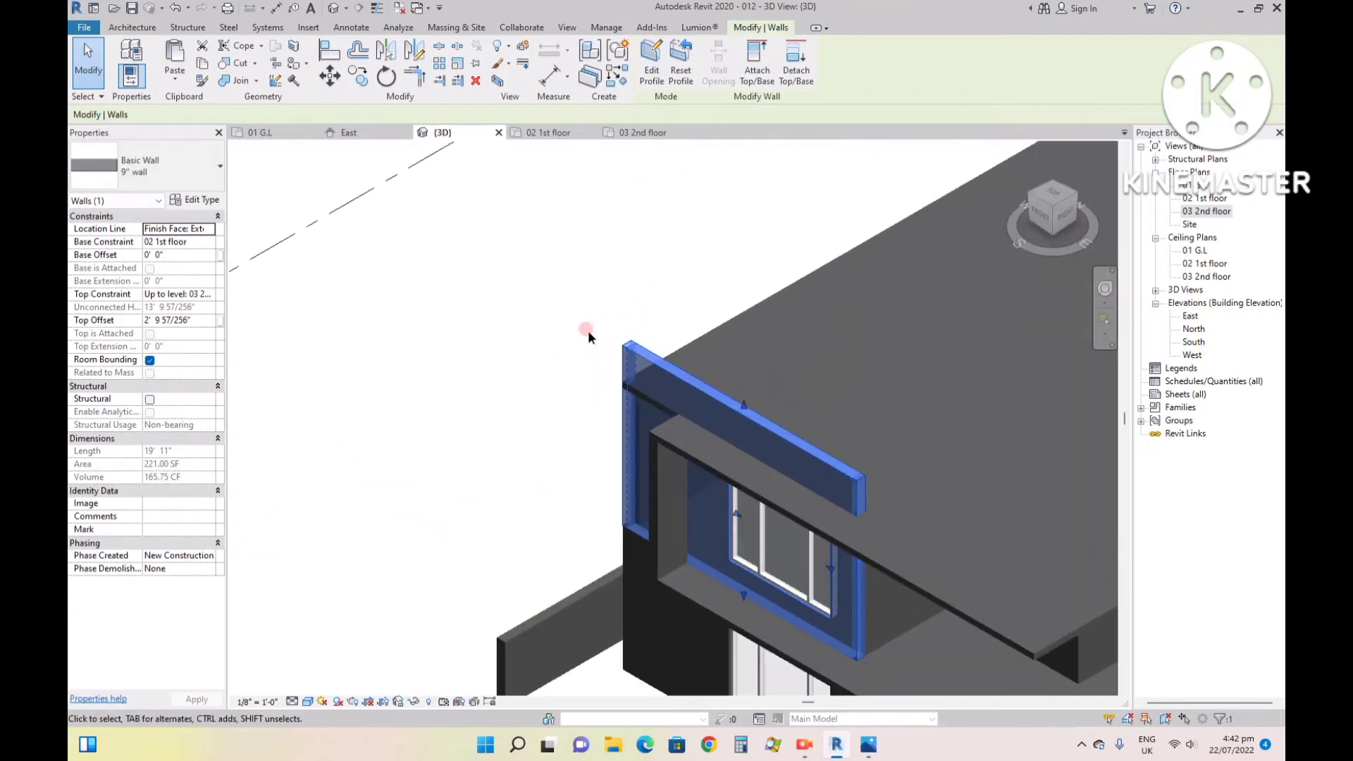
{"action": "left_click", "coordinate": [658, 332]}
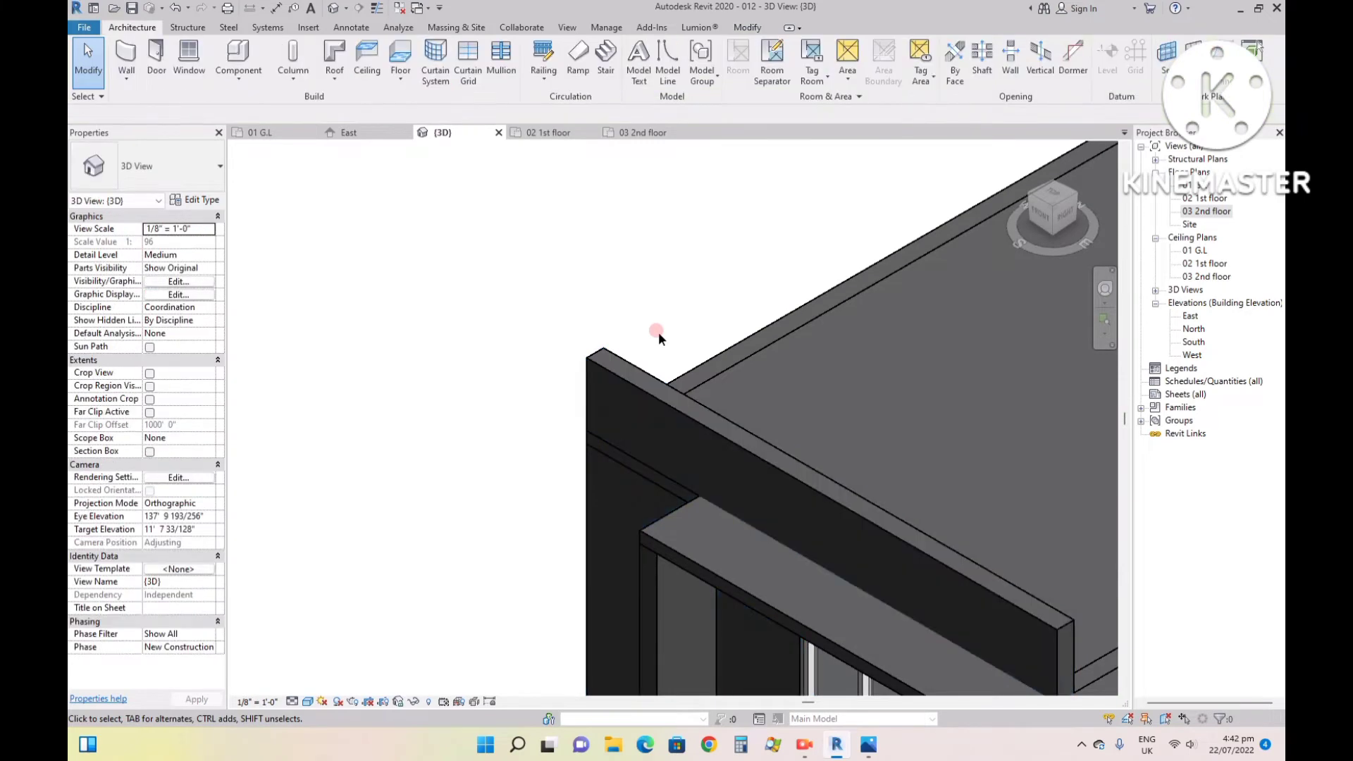
{"action": "scroll", "coordinate": [714, 449], "scroll_direction": "down", "scroll_amount": 1}
{"action": "scroll", "coordinate": [715, 447], "scroll_direction": "down", "scroll_amount": 1}
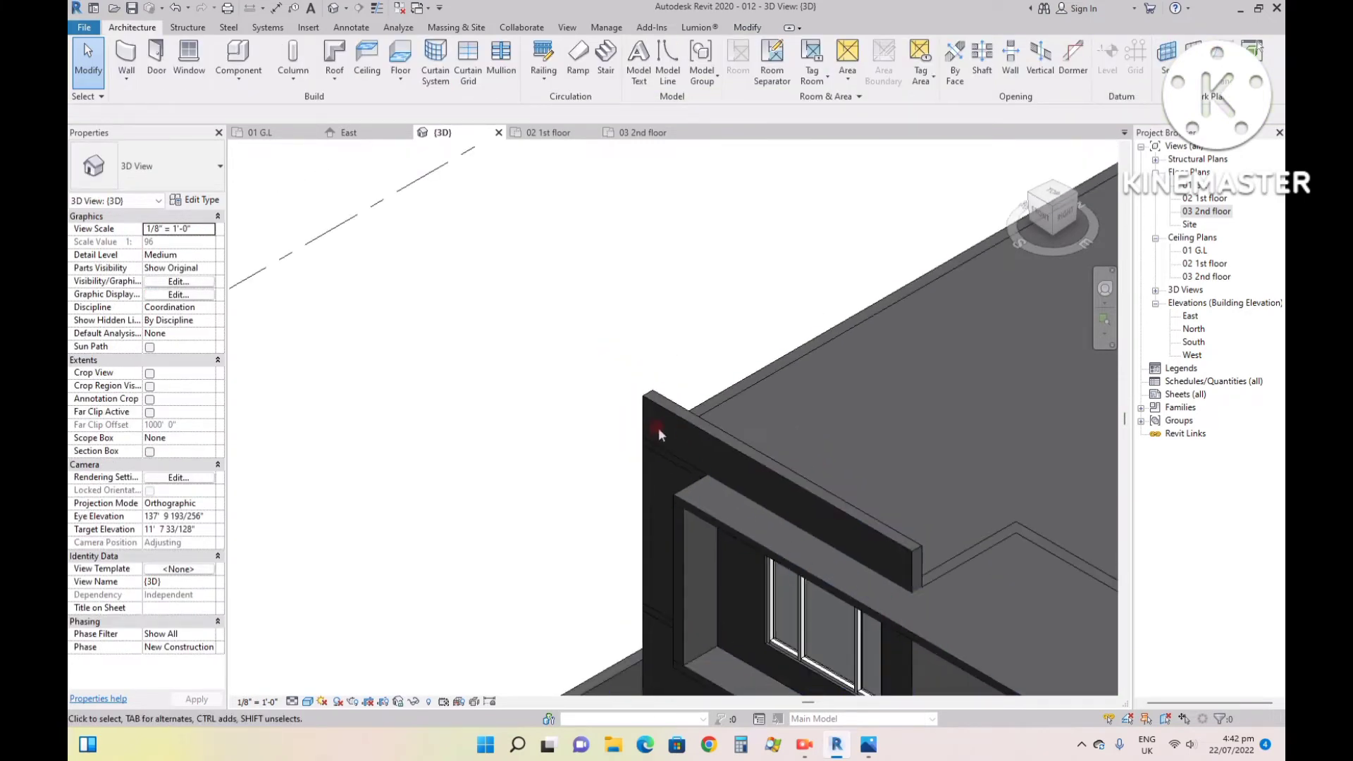
{"action": "left_click", "coordinate": [868, 740]}
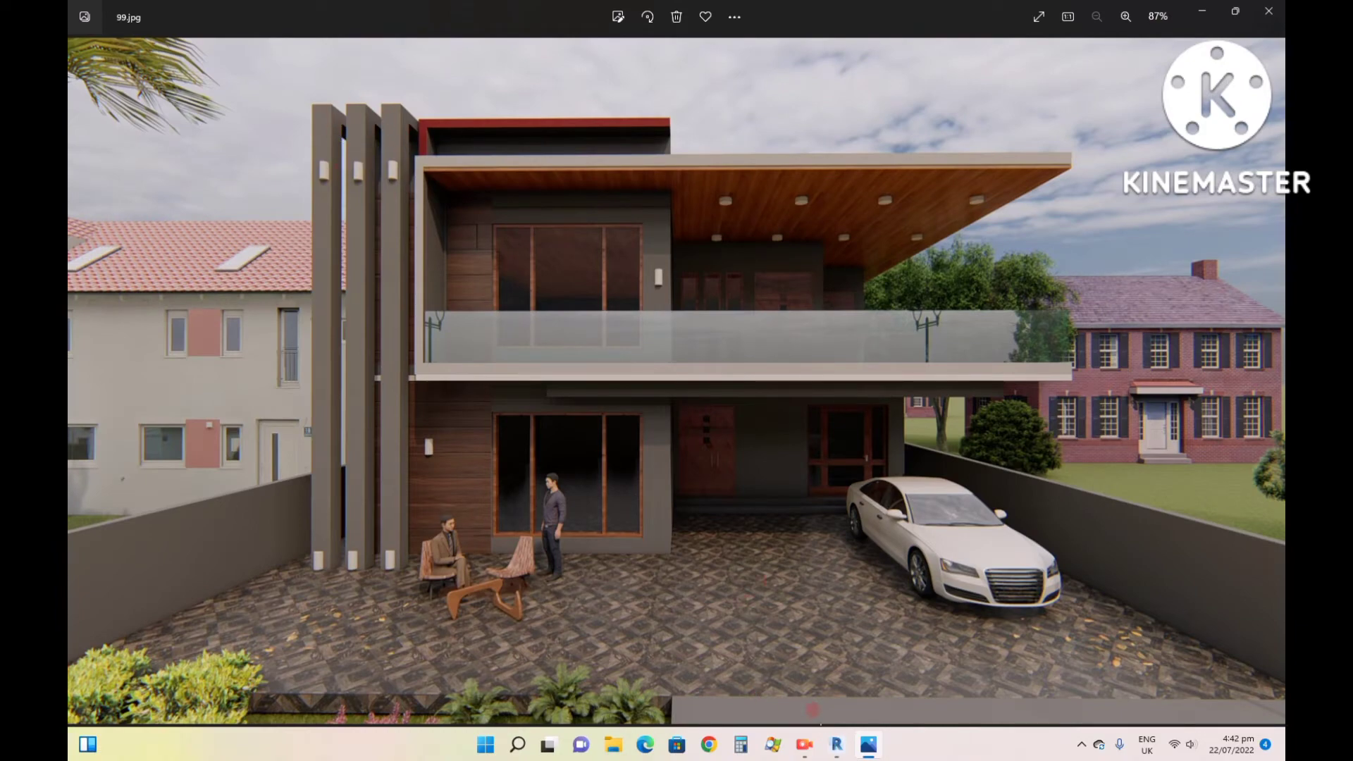
{"action": "left_click", "coordinate": [838, 746]}
{"action": "left_click", "coordinate": [838, 745]}
{"action": "left_click", "coordinate": [834, 745]}
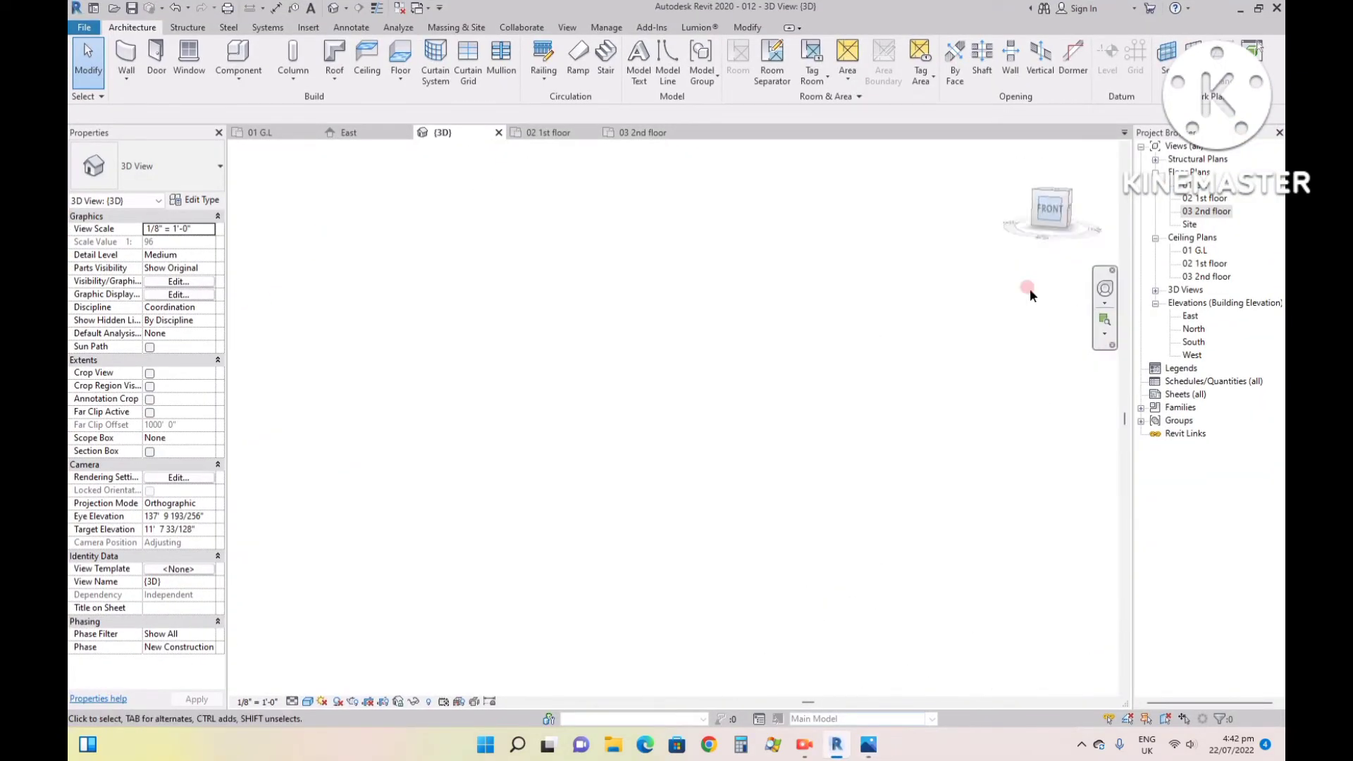
{"action": "middle_click_drag", "start_coordinate": [751, 500], "coordinate": [632, 366]}
{"action": "scroll", "coordinate": [613, 377], "scroll_direction": "up", "scroll_amount": 6}
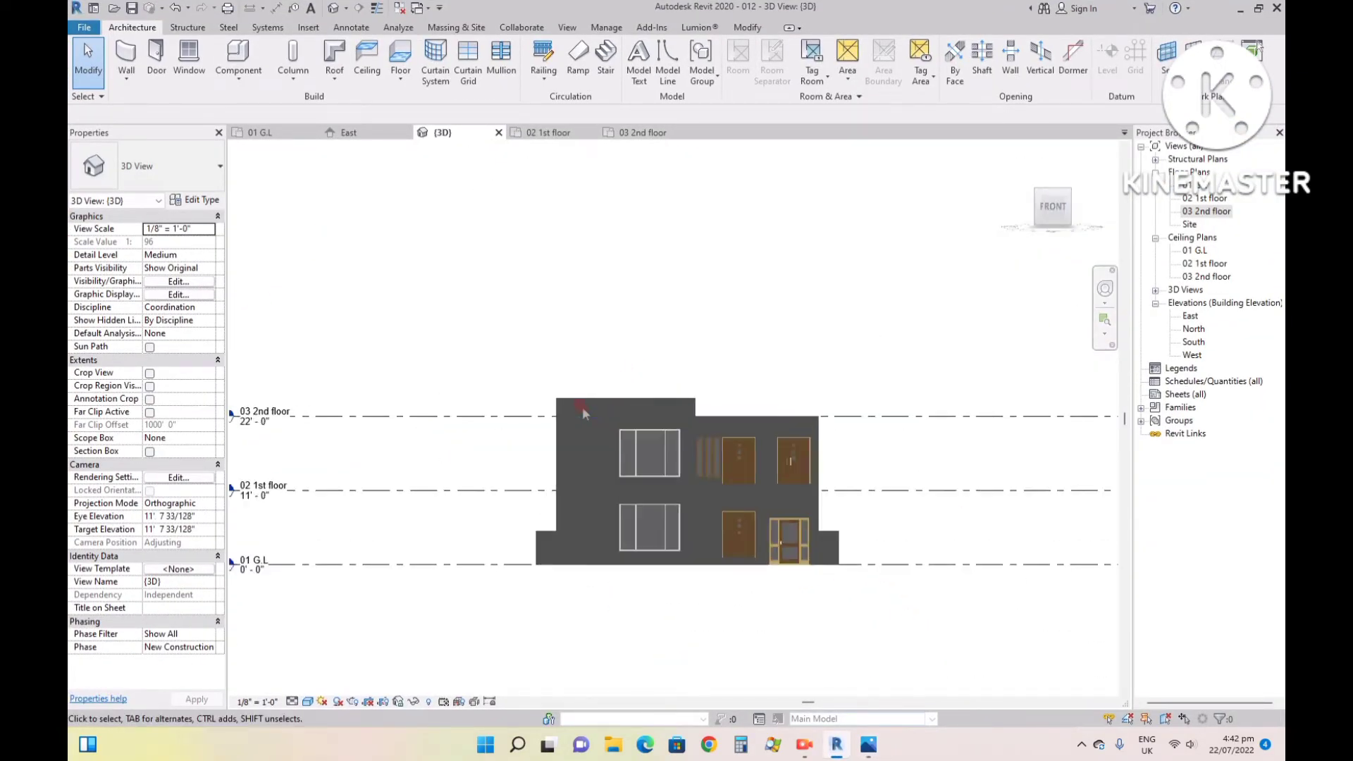
{"action": "scroll", "coordinate": [592, 399], "scroll_direction": "up", "scroll_amount": 5}
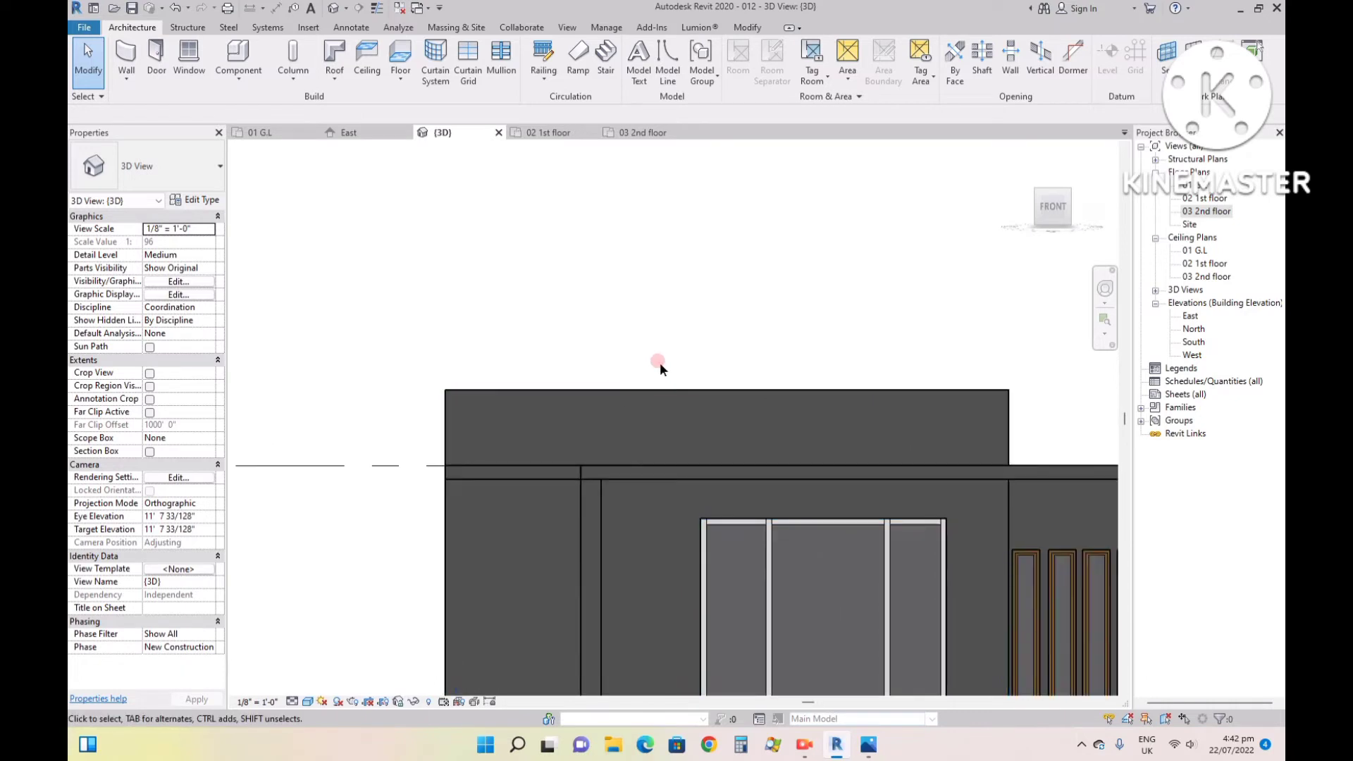
{"action": "left_click", "coordinate": [239, 81]}
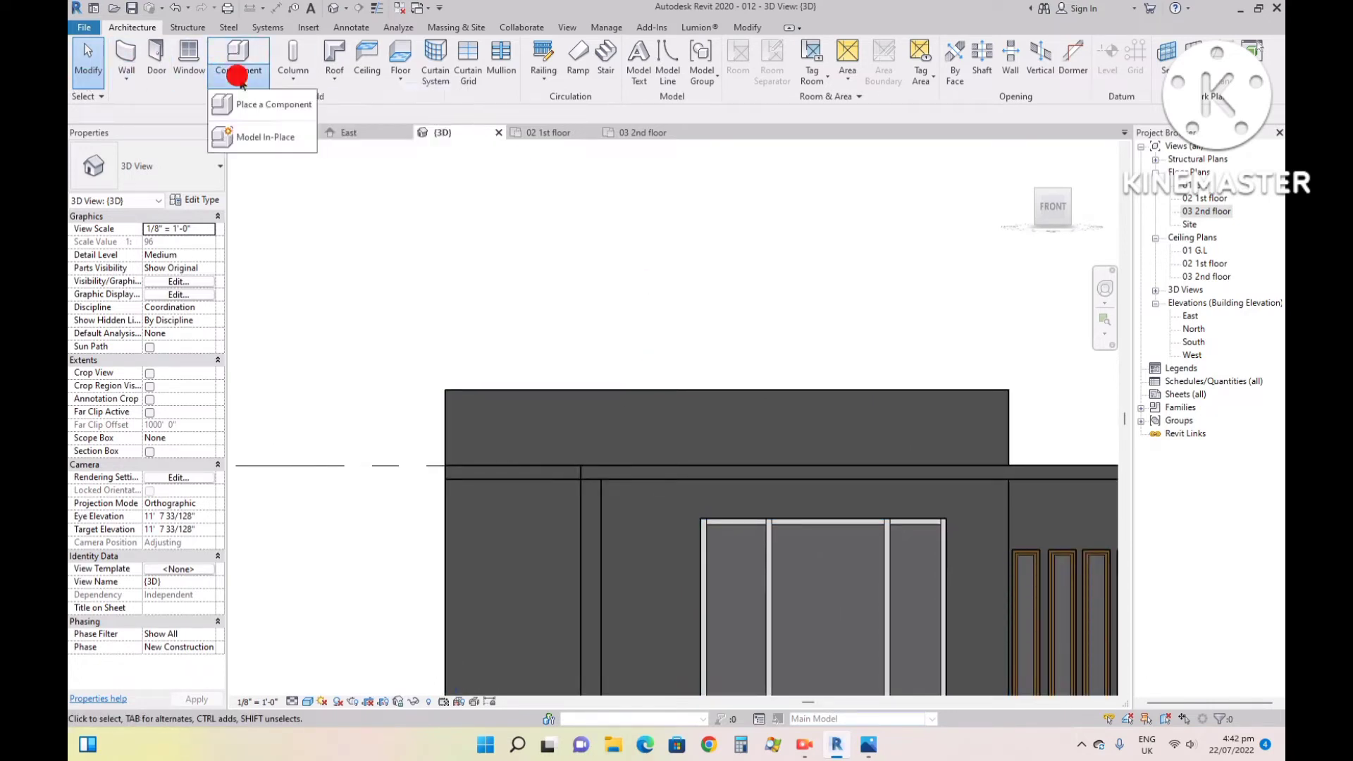
{"action": "left_click", "coordinate": [261, 133]}
{"action": "left_click", "coordinate": [626, 331]}
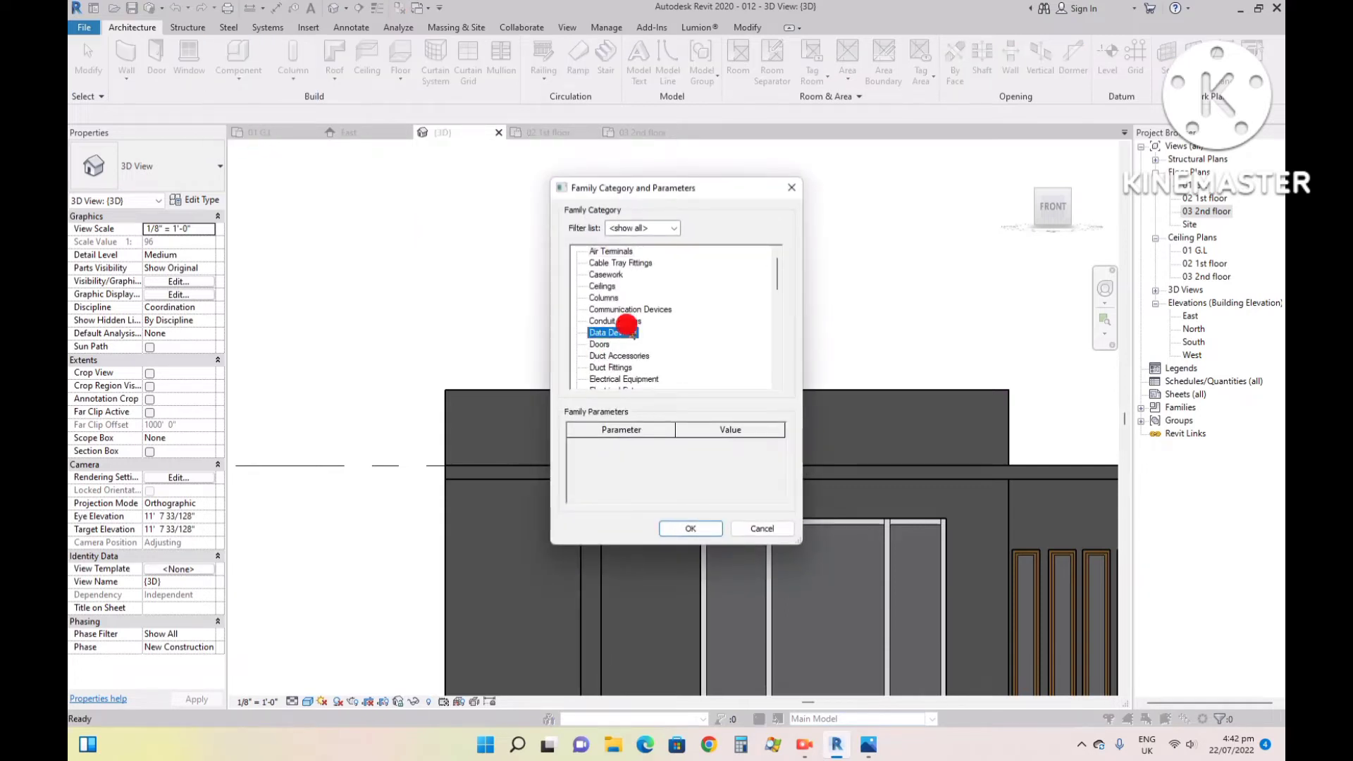
{"action": "key", "text": "g"}
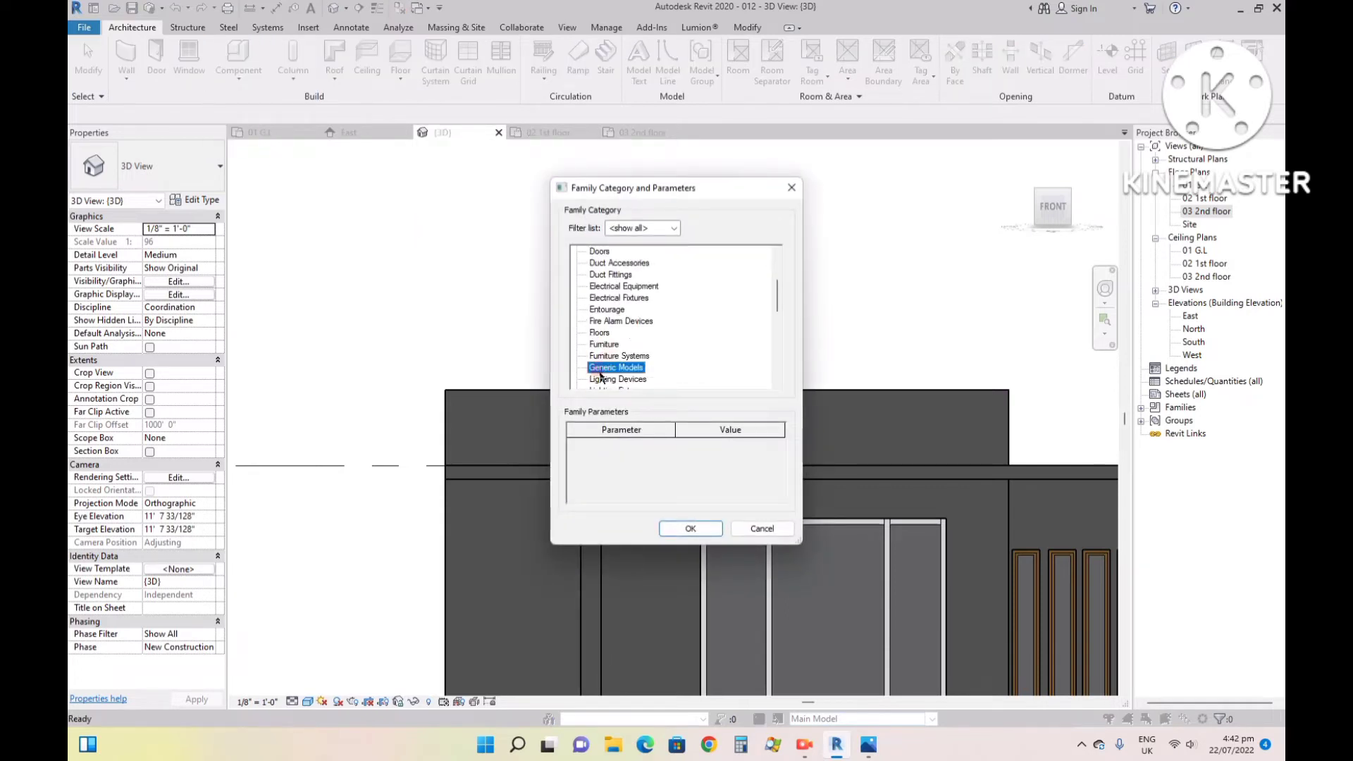
{"action": "double_click", "coordinate": [609, 356]}
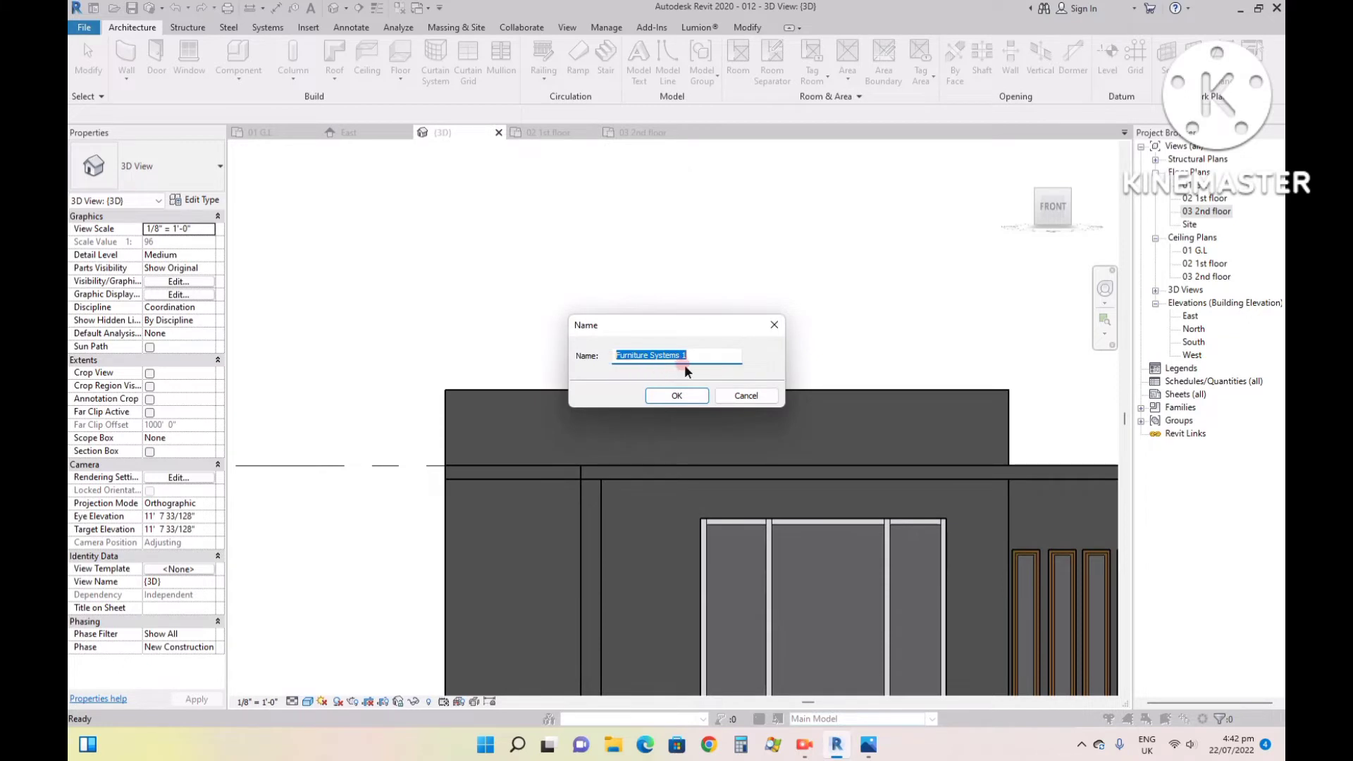
{"action": "left_click", "coordinate": [730, 398]}
- Create an in-place model in the Generic Models category, keeping the suggested name Generic Models 1
{"action": "left_click", "coordinate": [224, 54]}
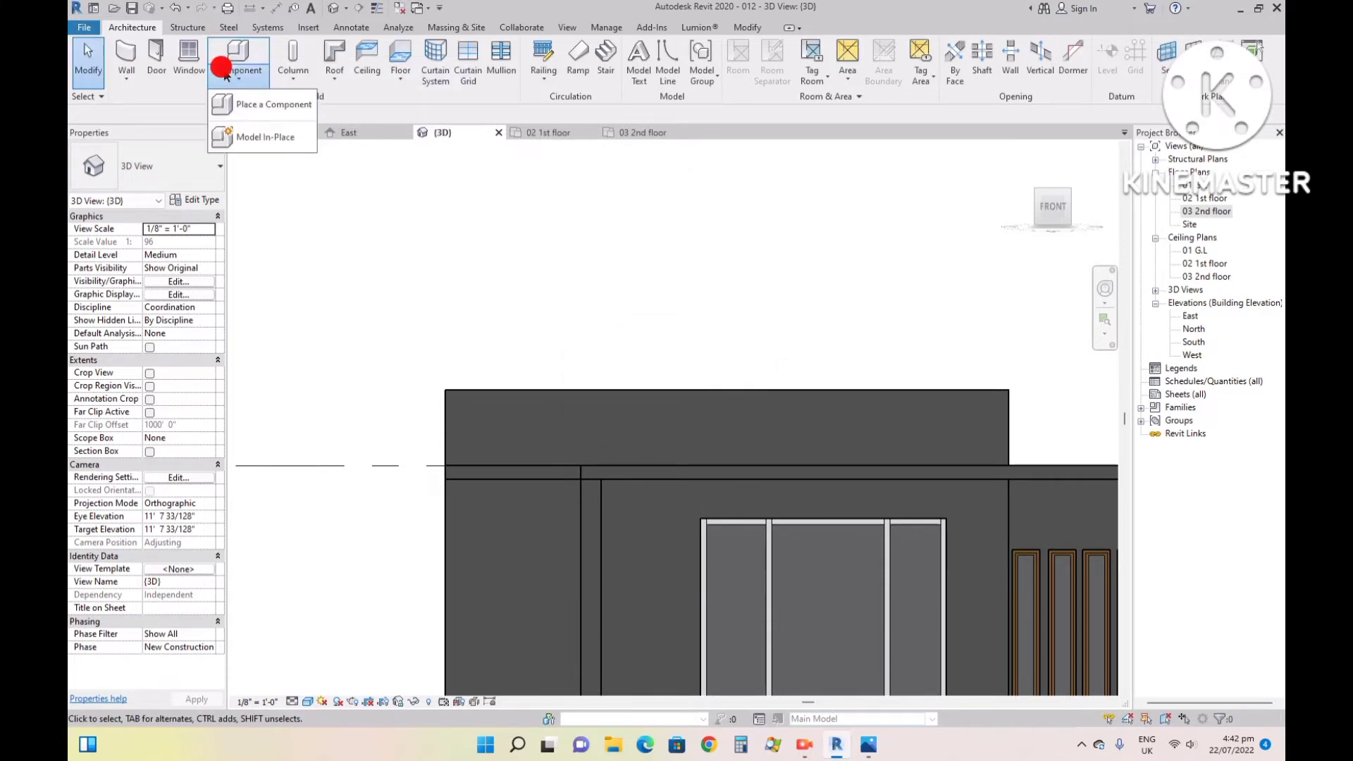
{"action": "left_click", "coordinate": [259, 134]}
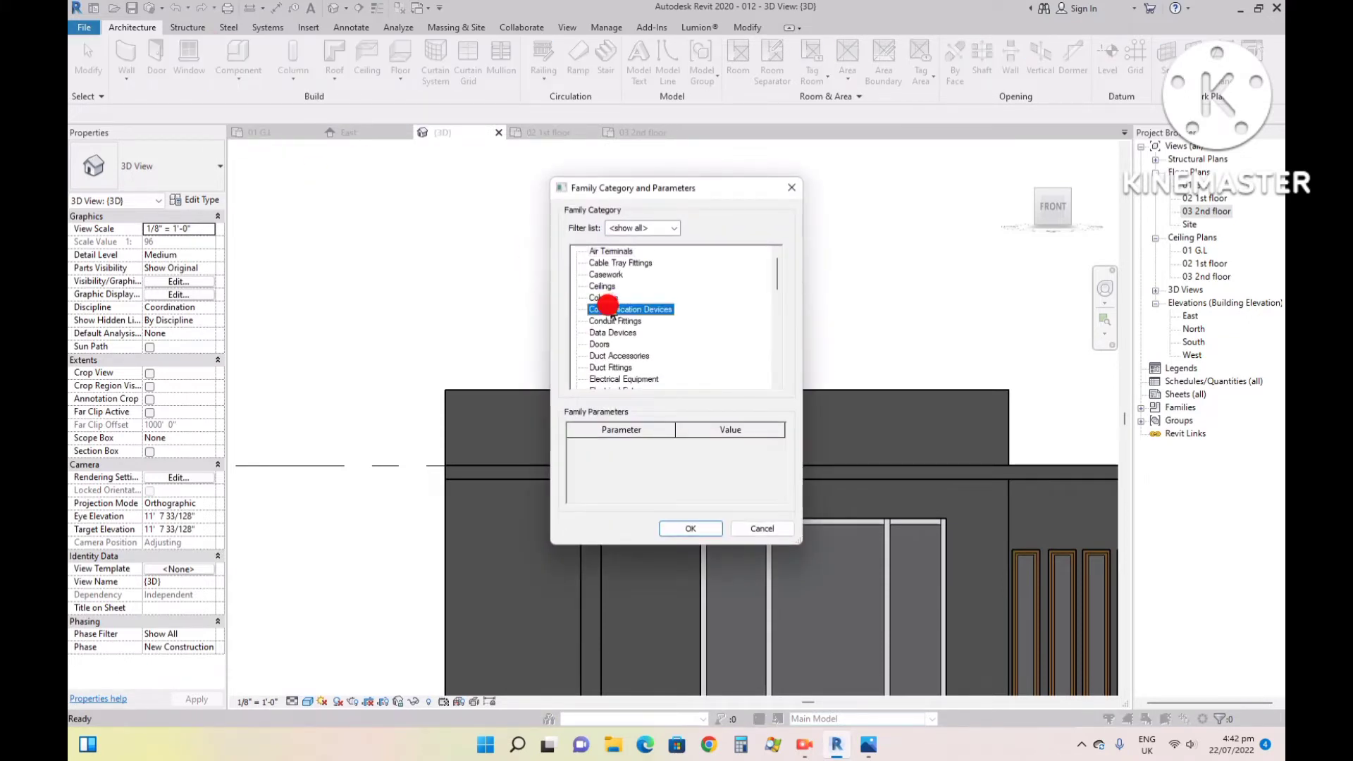
{"action": "key", "text": "g"}
{"action": "scroll", "coordinate": [612, 313], "scroll_direction": "up", "scroll_amount": 1}
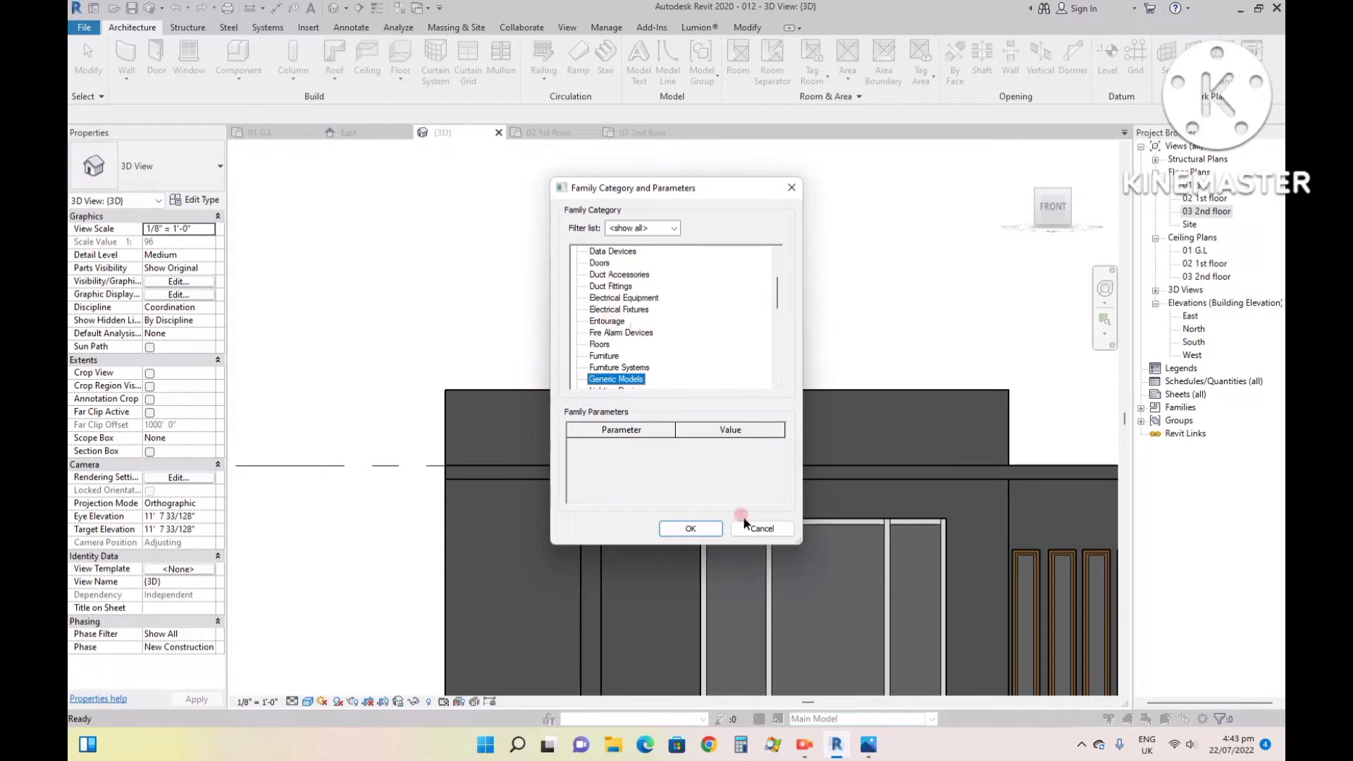
{"action": "left_click", "coordinate": [679, 533]}
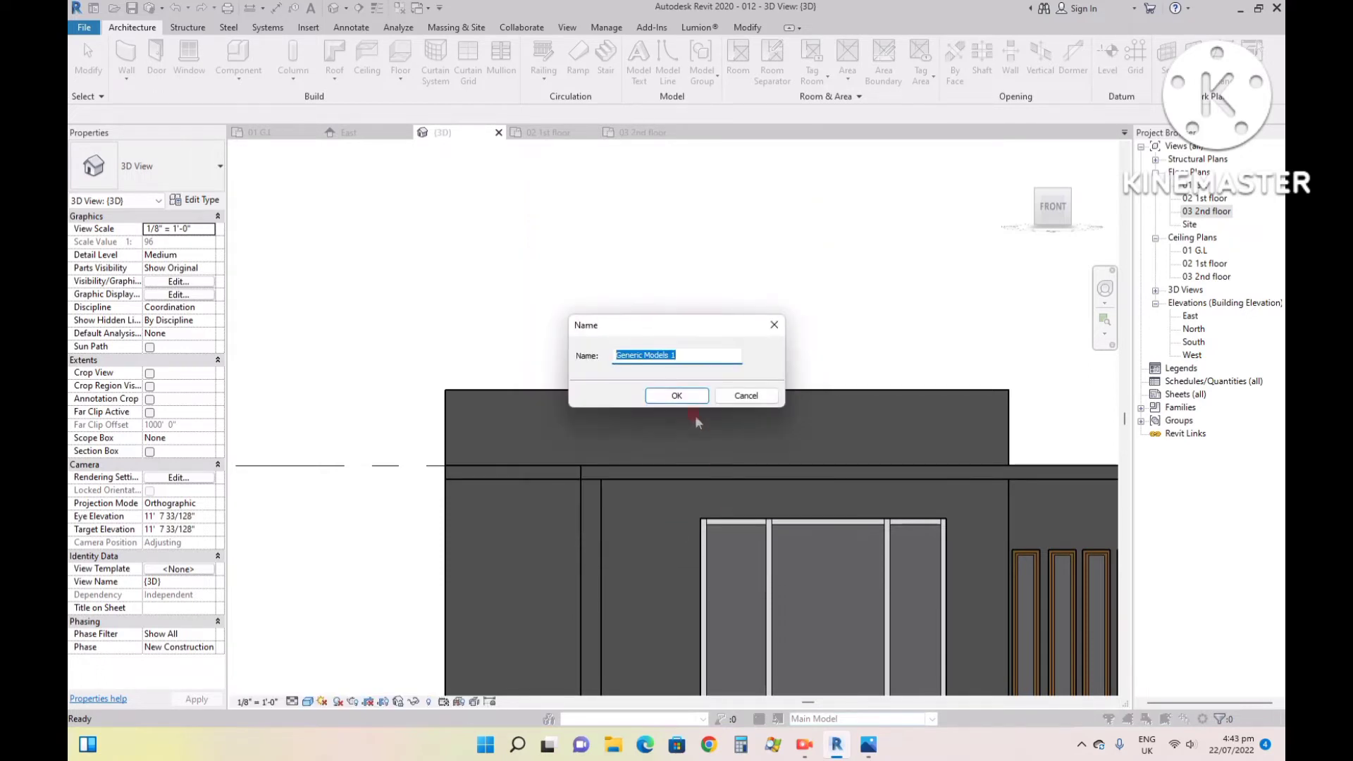
{"action": "left_click", "coordinate": [678, 395]}
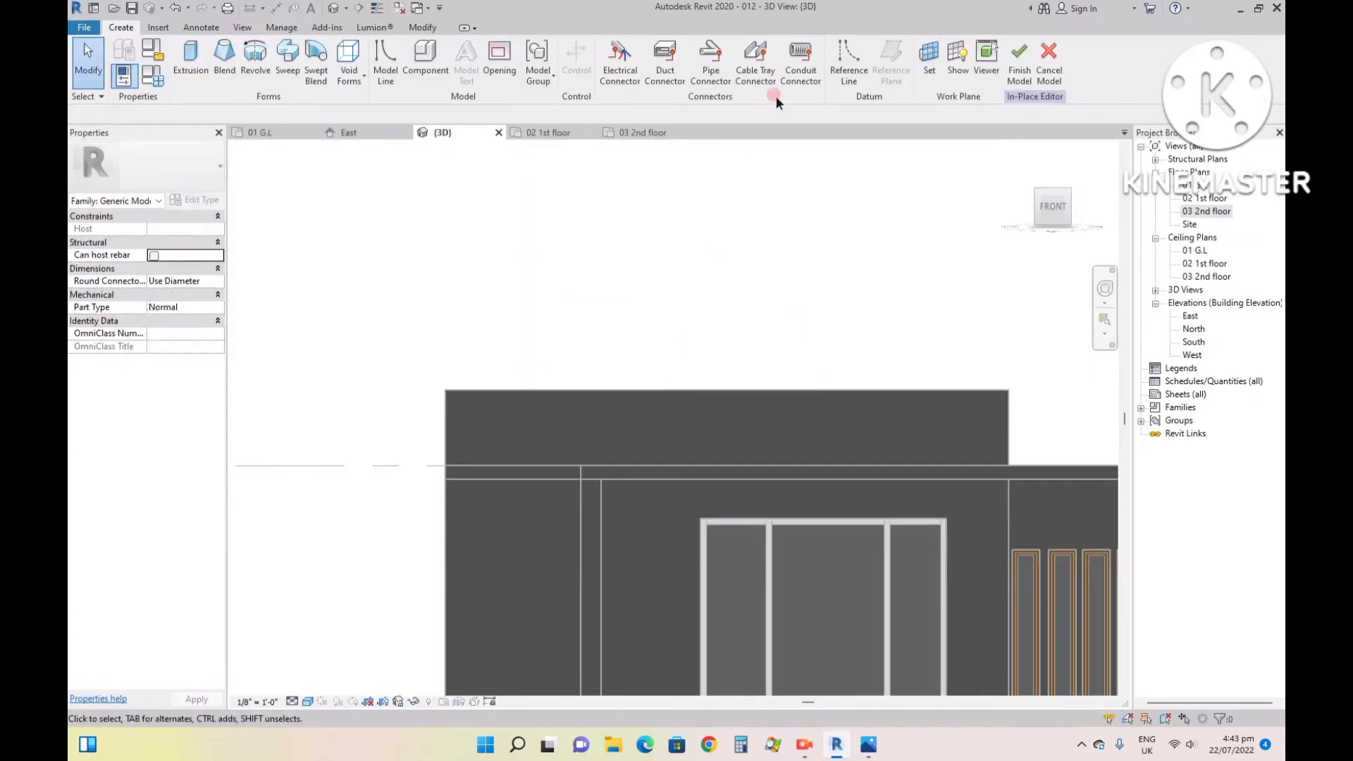
- Set the work plane for the in-place model by picking the face of the raised front wall
{"action": "left_click", "coordinate": [928, 72]}
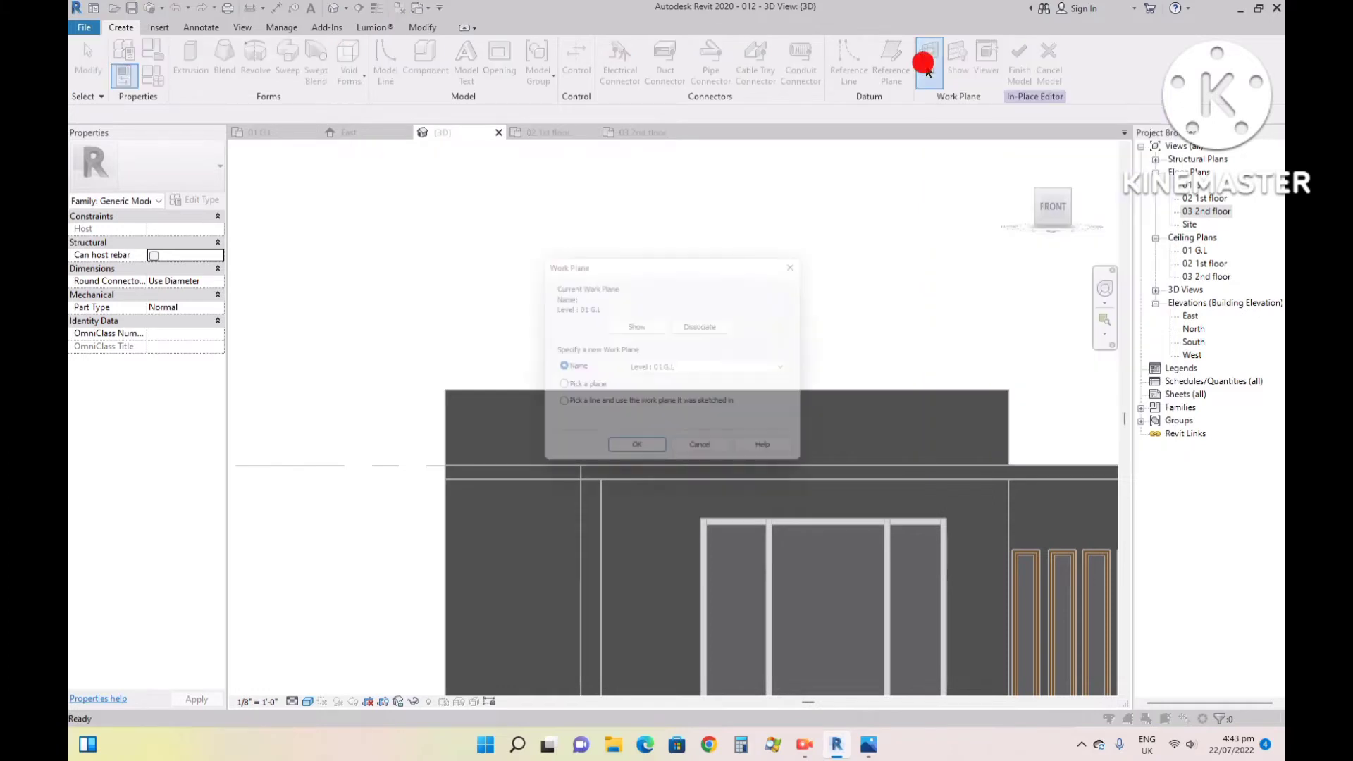
{"action": "left_click", "coordinate": [571, 389]}
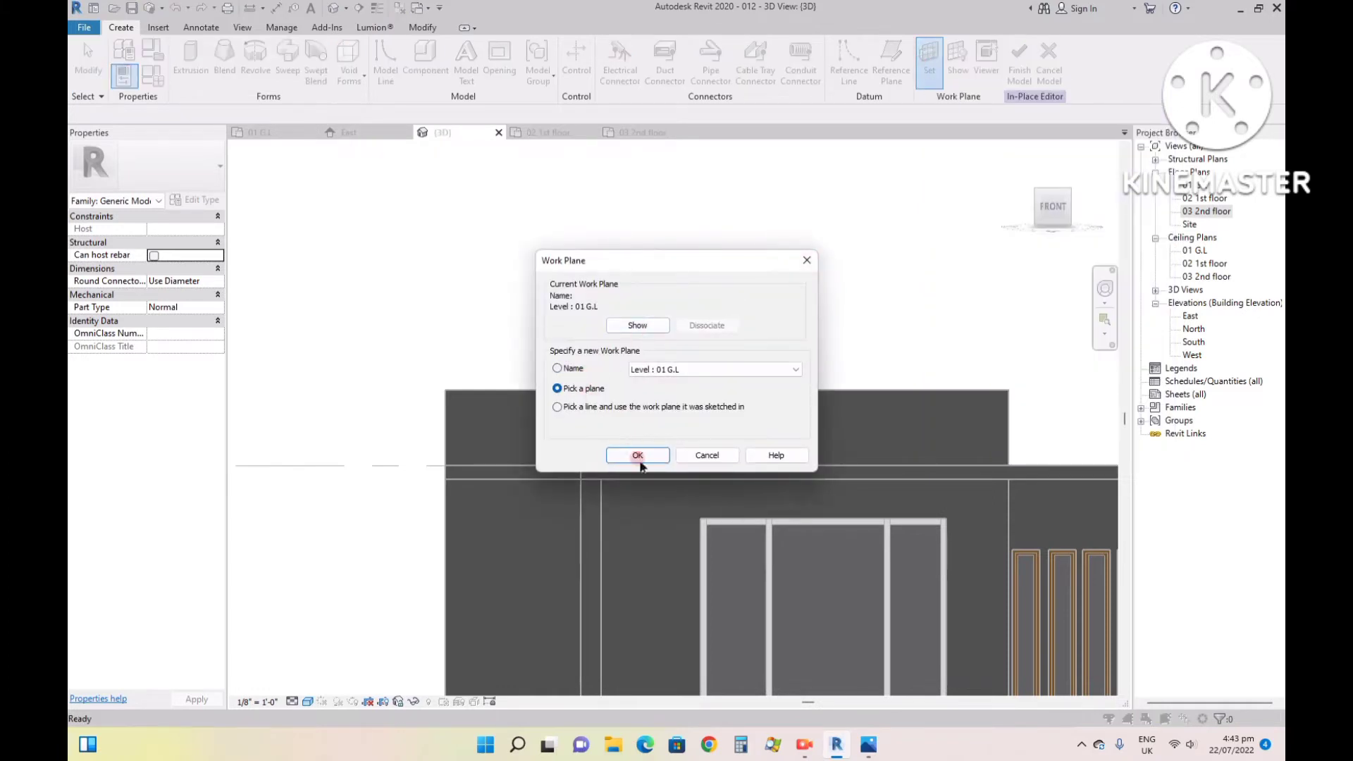
{"action": "left_click", "coordinate": [637, 455]}
{"action": "scroll", "coordinate": [634, 423], "scroll_direction": "up", "scroll_amount": 2}
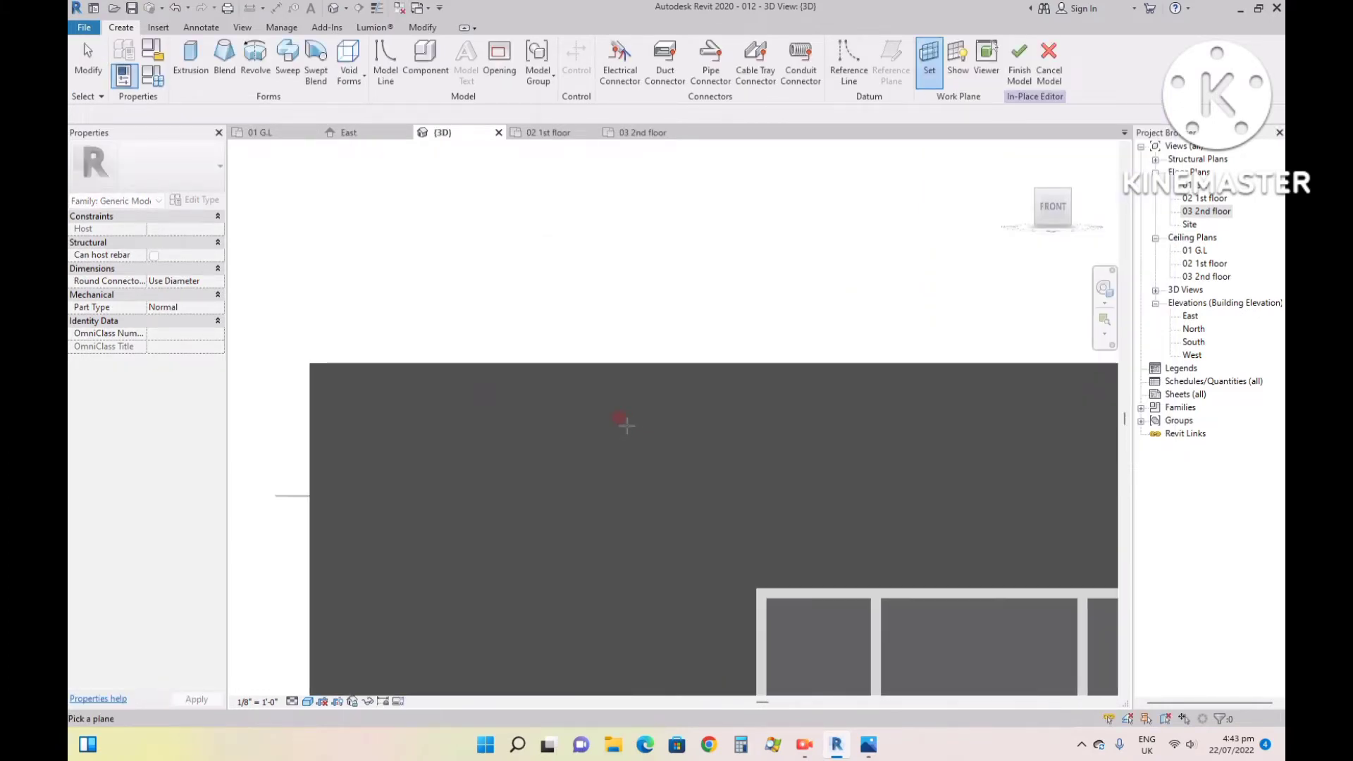
{"action": "scroll", "coordinate": [596, 377], "scroll_direction": "down", "scroll_amount": 2}
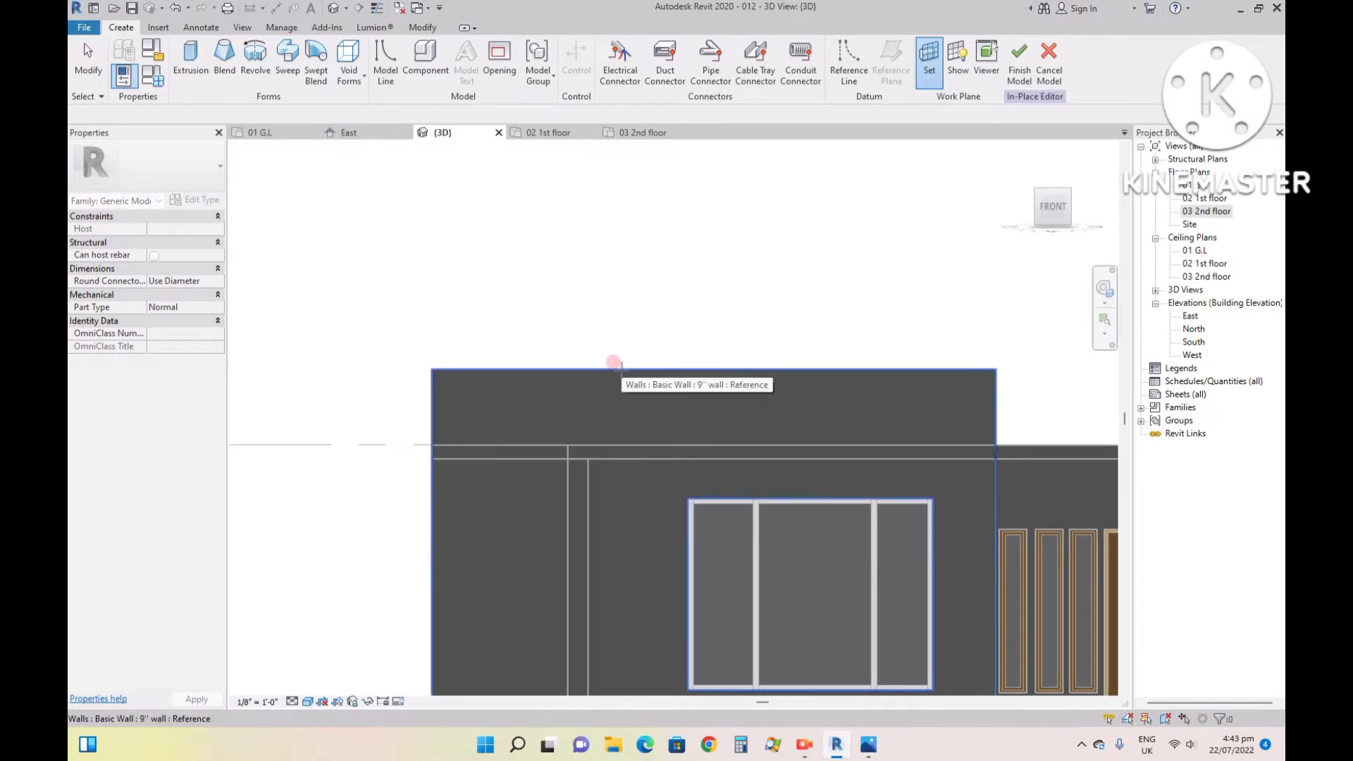
{"action": "left_click", "coordinate": [615, 363]}
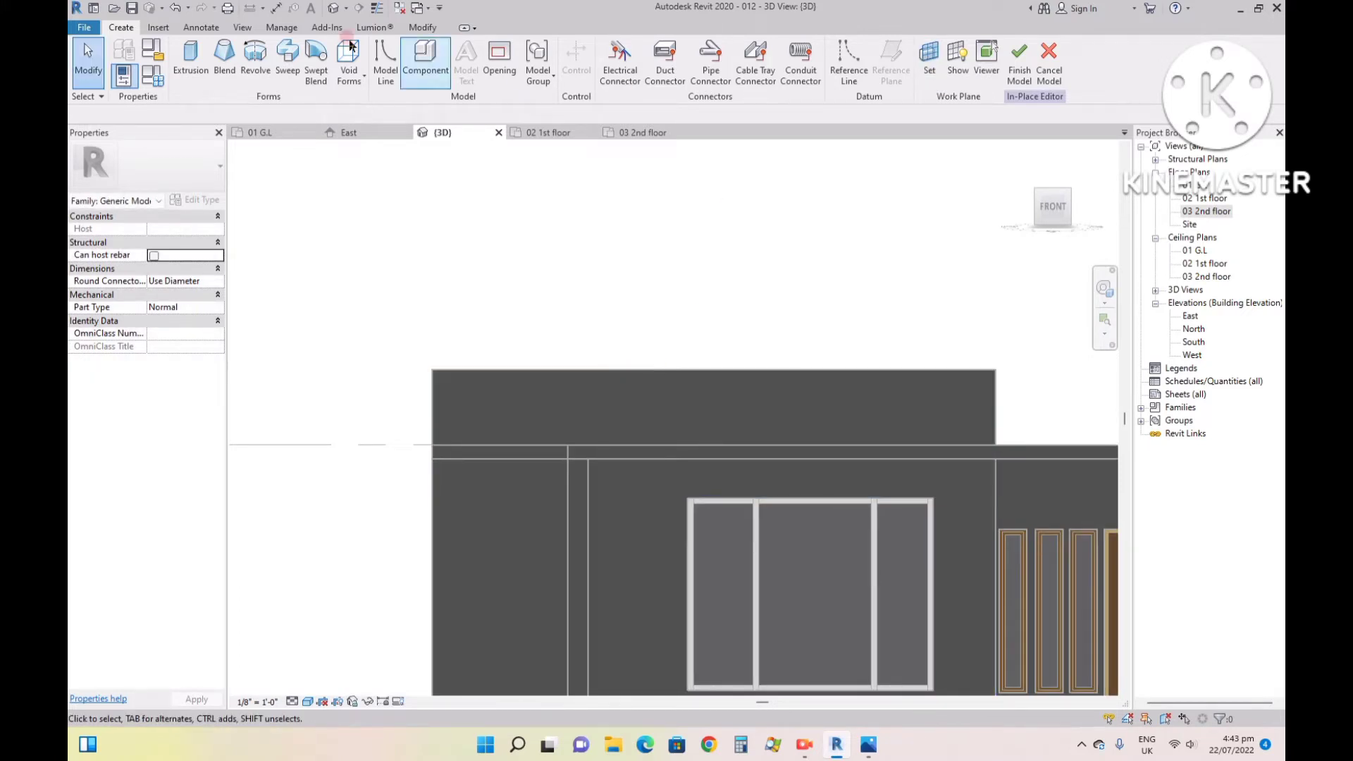
- Sketch a closed L-shaped extrusion profile on the parapet, about 15' 8 1/2" along its top edge, with a 9" wide leg down to the roof slab
{"action": "left_click", "coordinate": [189, 63]}
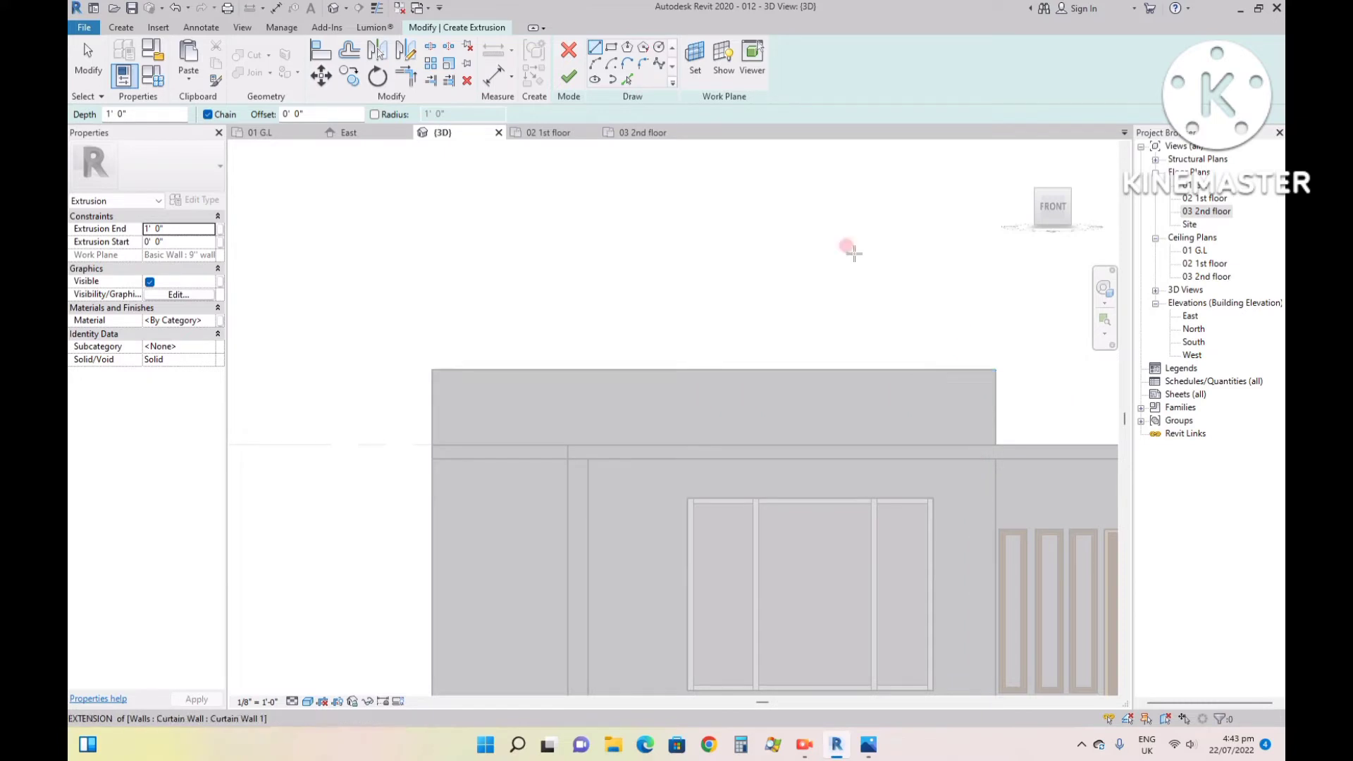
{"action": "left_click", "coordinate": [782, 444]}
{"action": "left_click", "coordinate": [601, 52]}
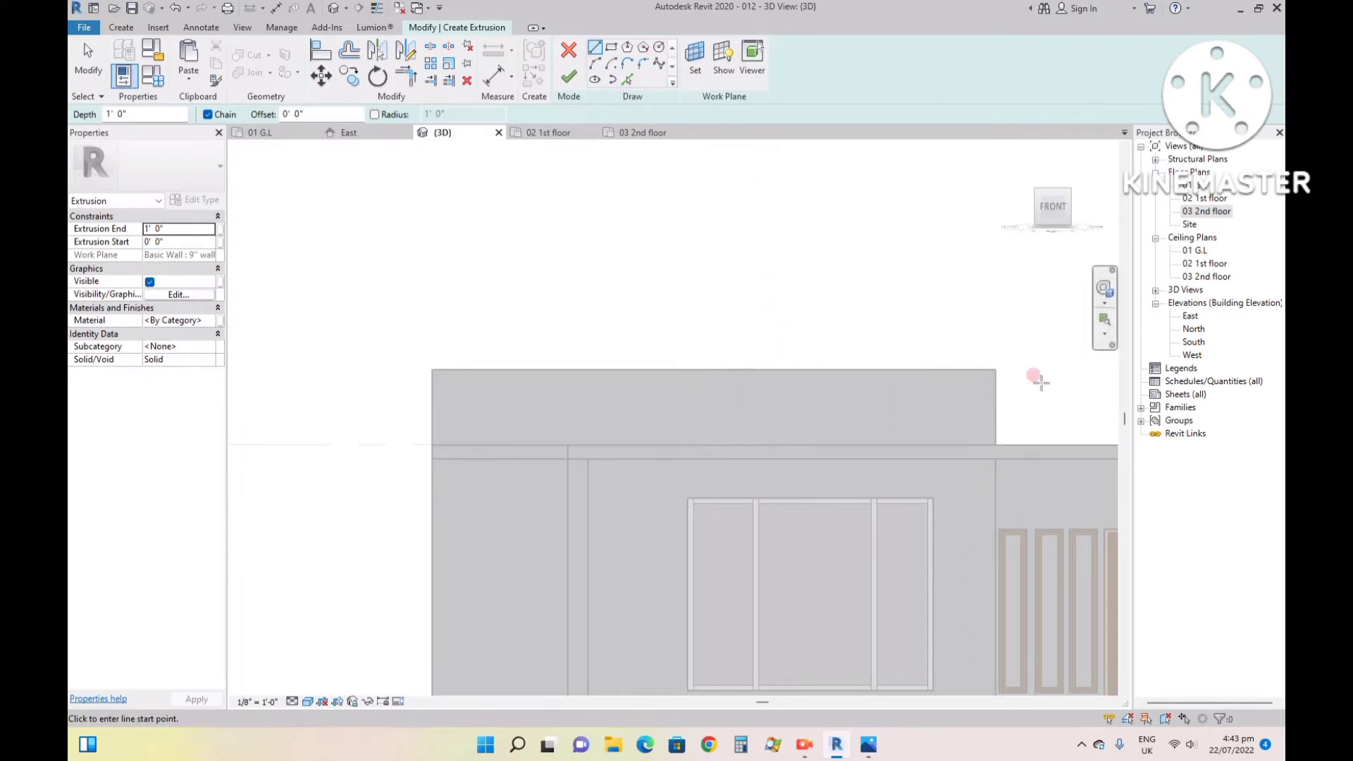
{"action": "left_click", "coordinate": [996, 369]}
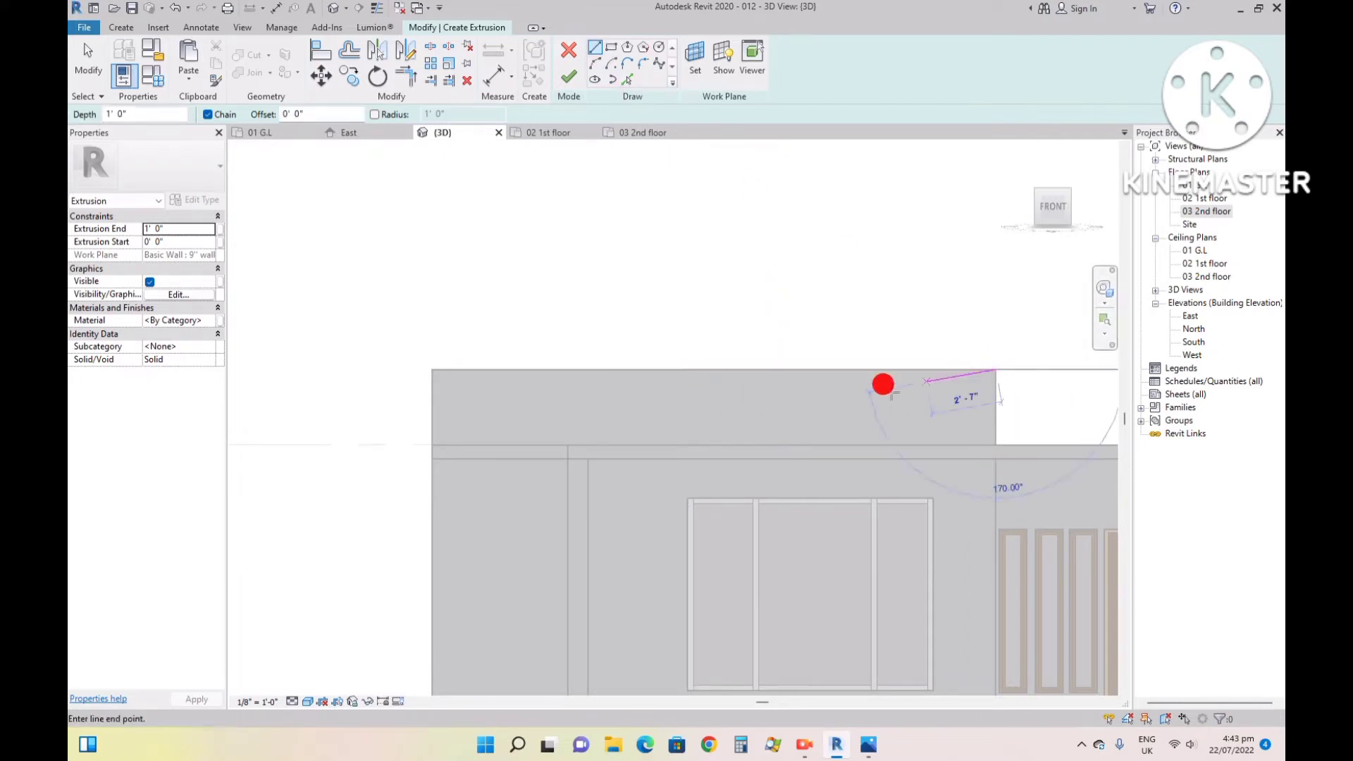
{"action": "left_click", "coordinate": [566, 368]}
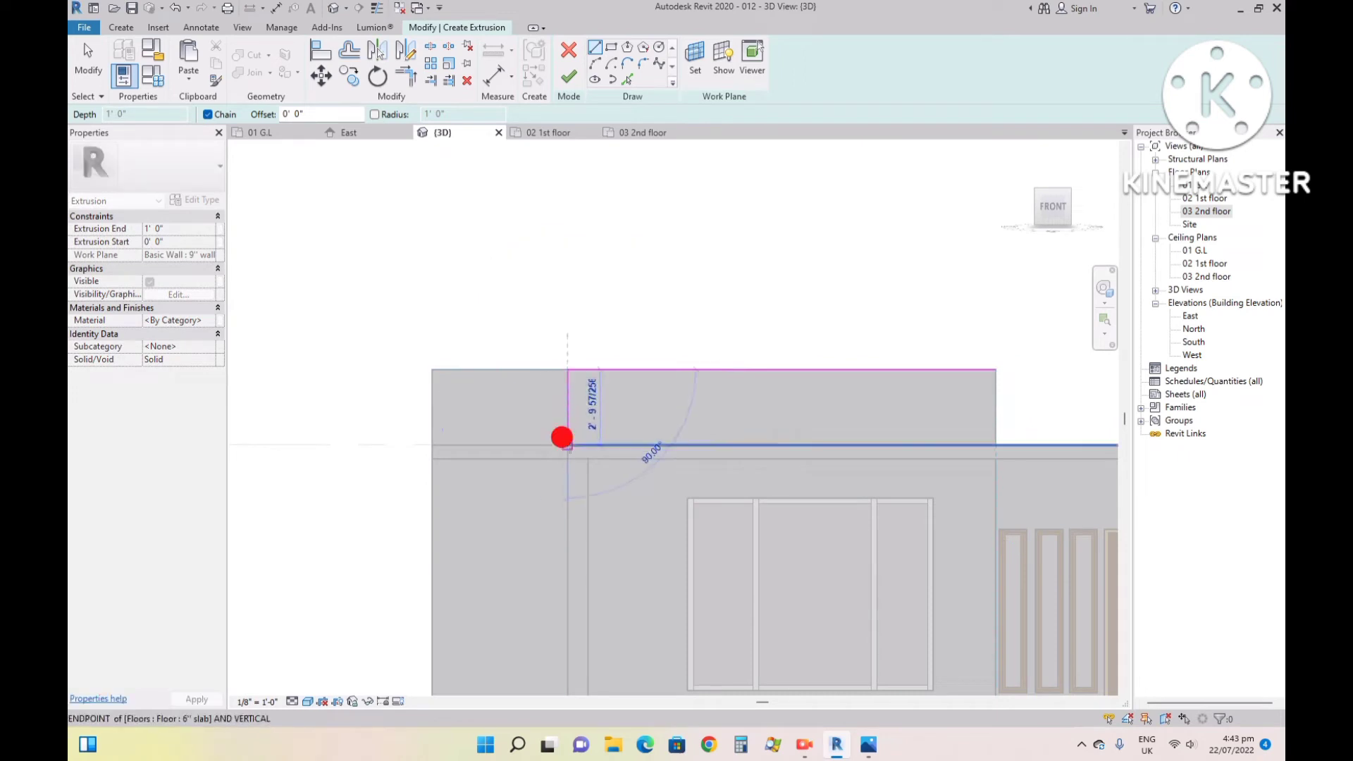
{"action": "left_click", "coordinate": [588, 445]}
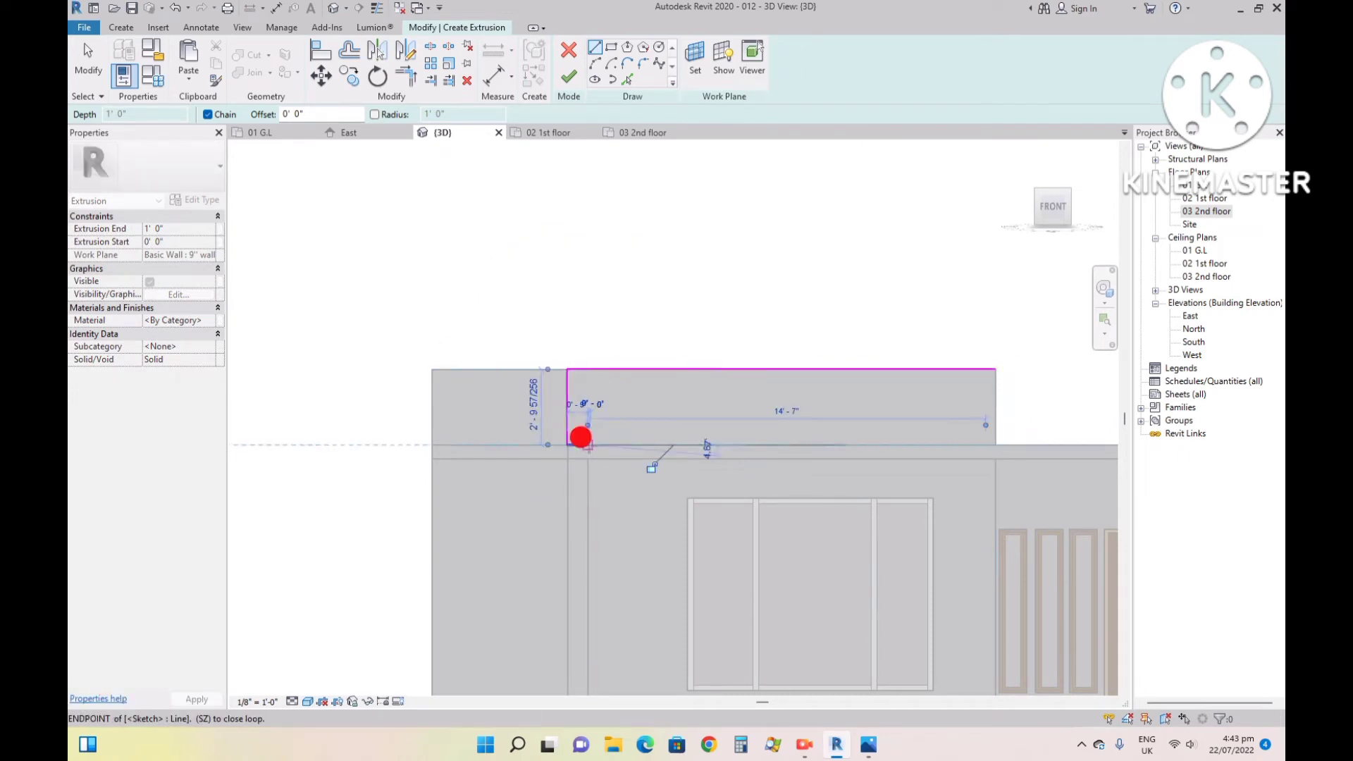
{"action": "left_click", "coordinate": [588, 390]}
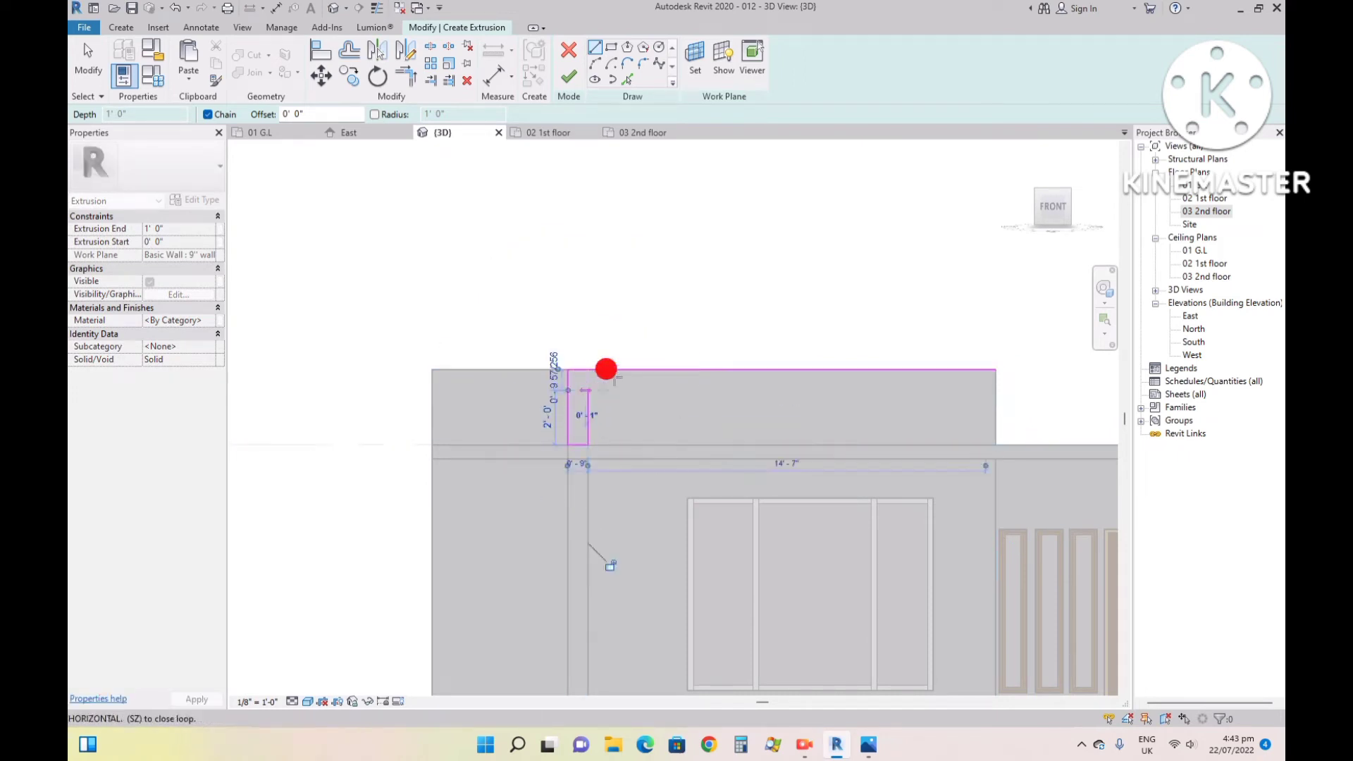
{"action": "left_click", "coordinate": [994, 390]}
{"action": "left_click", "coordinate": [995, 368]}
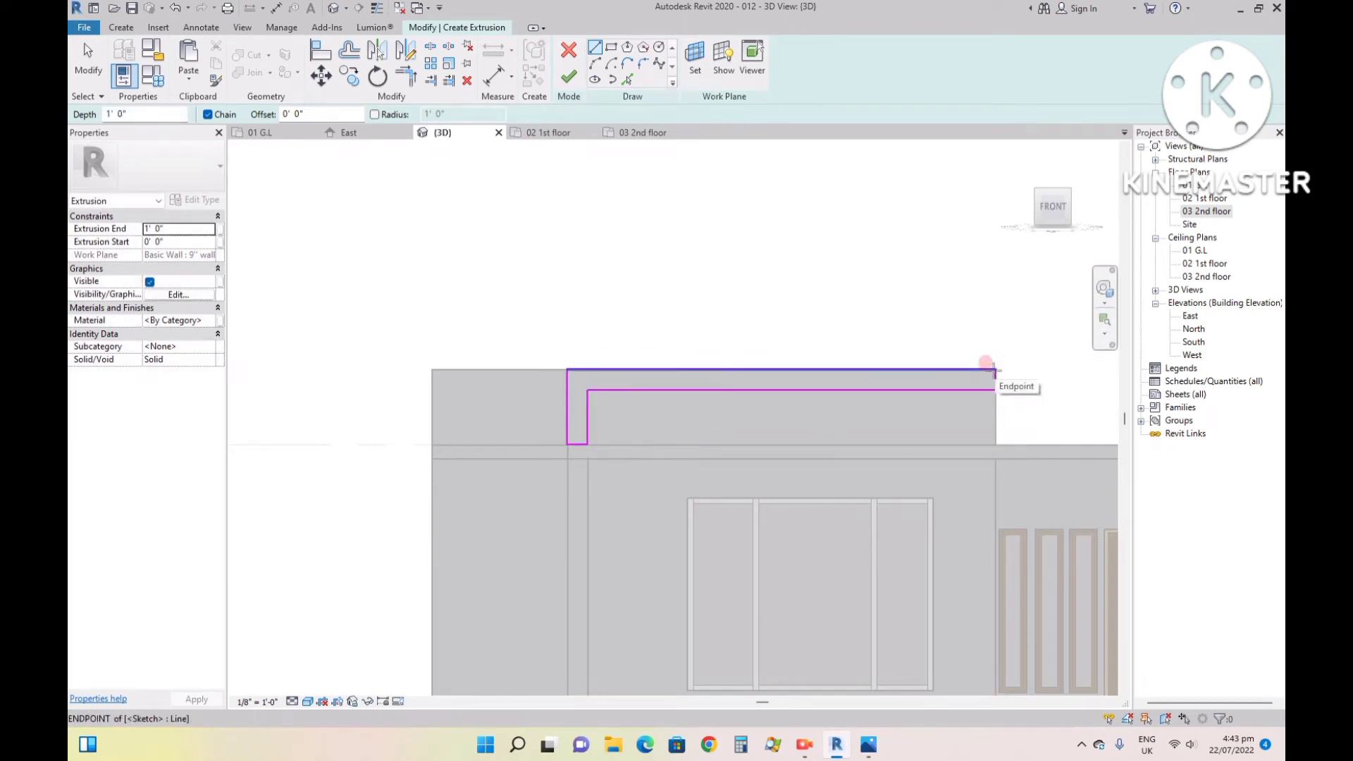
- Extrude the L-shaped profile to a depth of 2' and check it in the 3D home view
{"action": "left_click", "coordinate": [112, 114]}
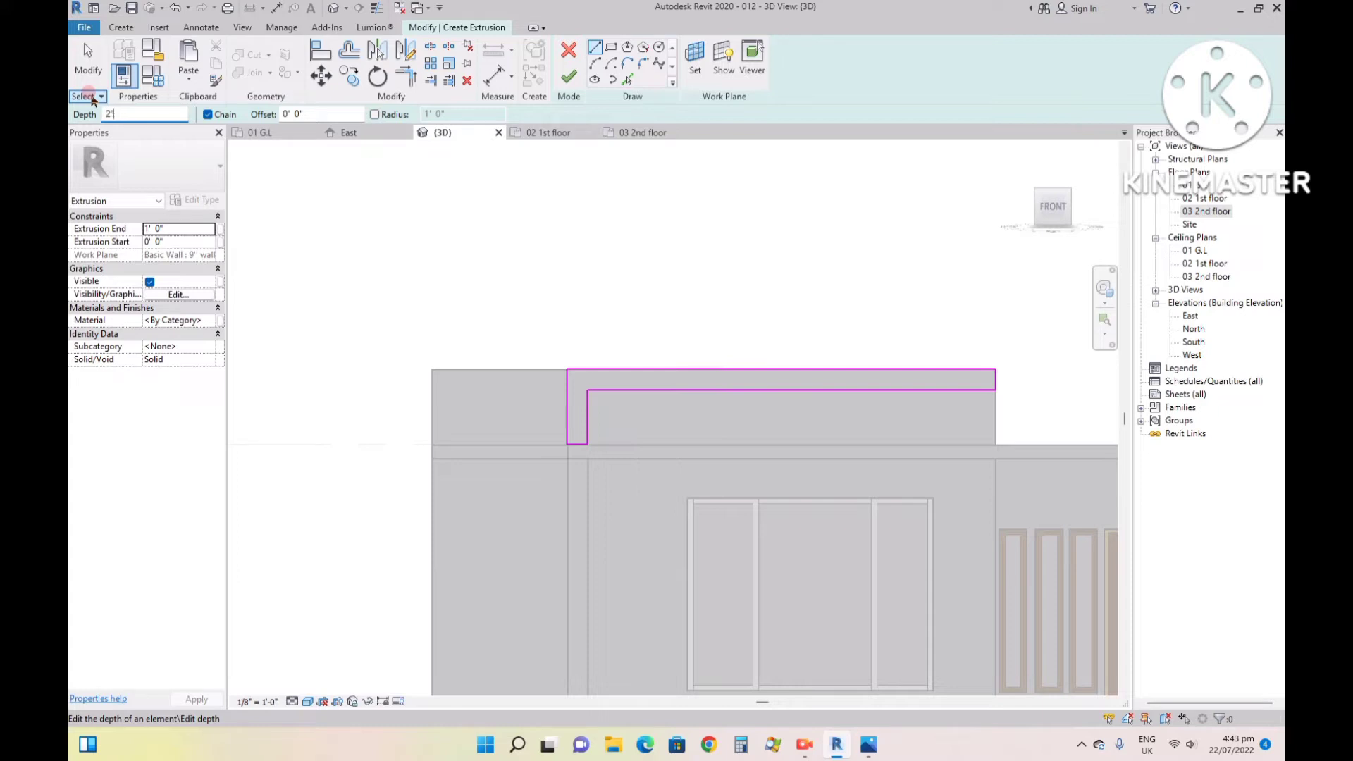
{"action": "left_click", "coordinate": [567, 78]}
{"action": "left_click", "coordinate": [804, 382]}
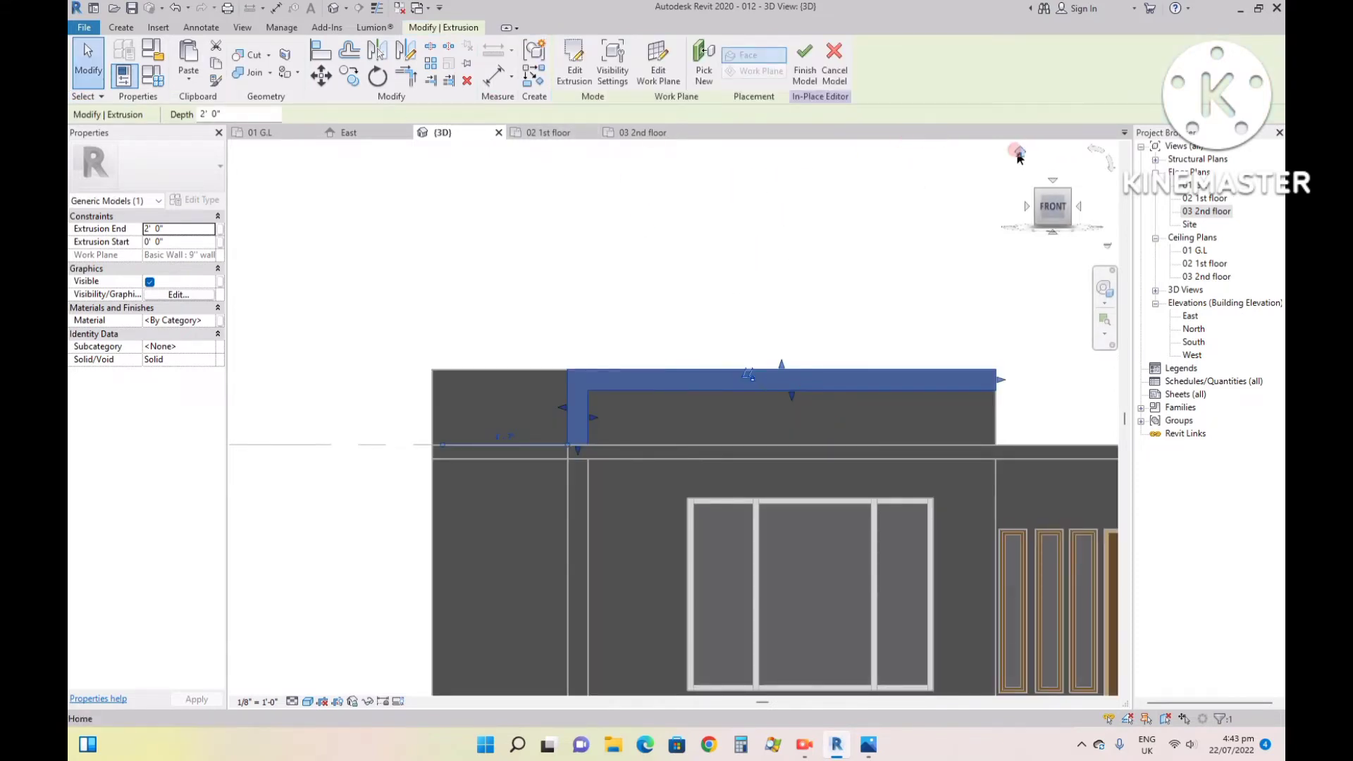
{"action": "left_click", "coordinate": [1024, 150]}
{"action": "scroll", "coordinate": [583, 298], "scroll_direction": "up", "scroll_amount": 5}
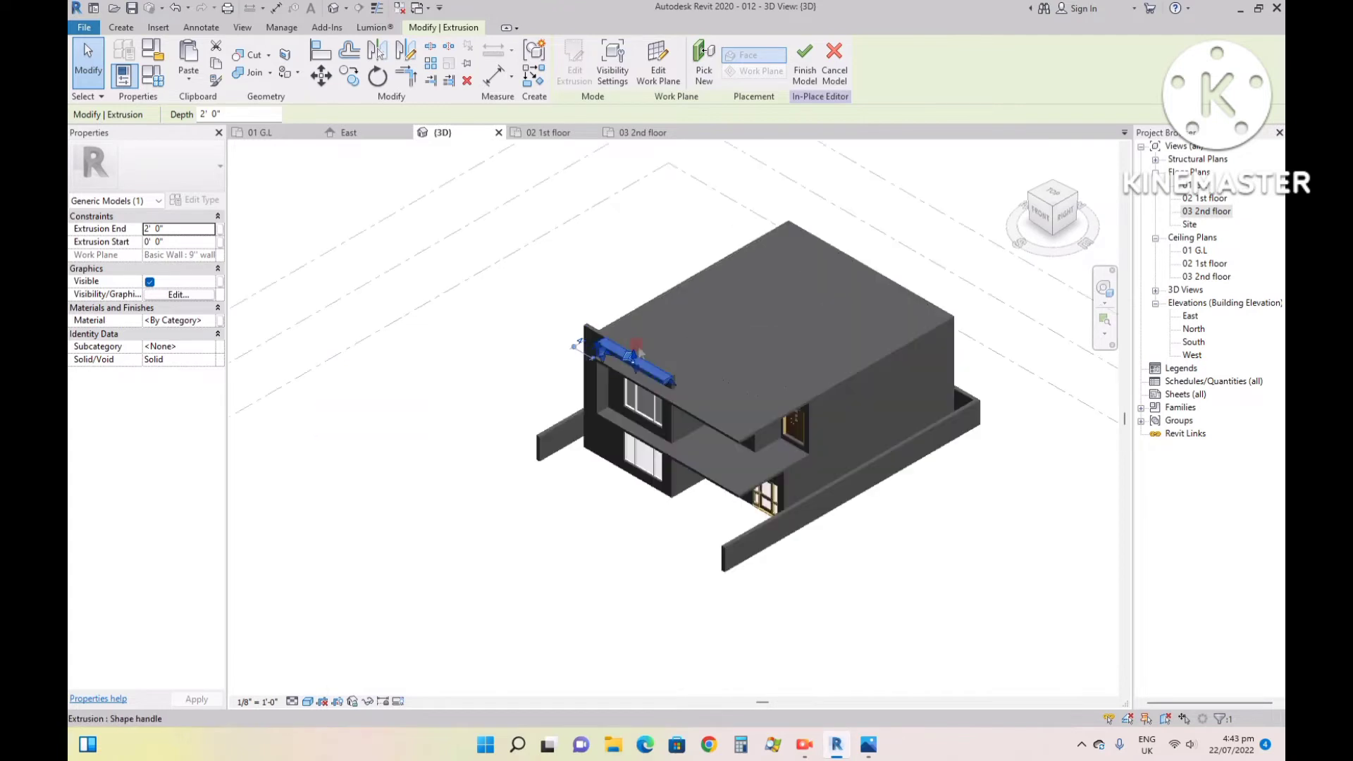
{"action": "scroll", "coordinate": [581, 320], "scroll_direction": "up", "scroll_amount": 2}
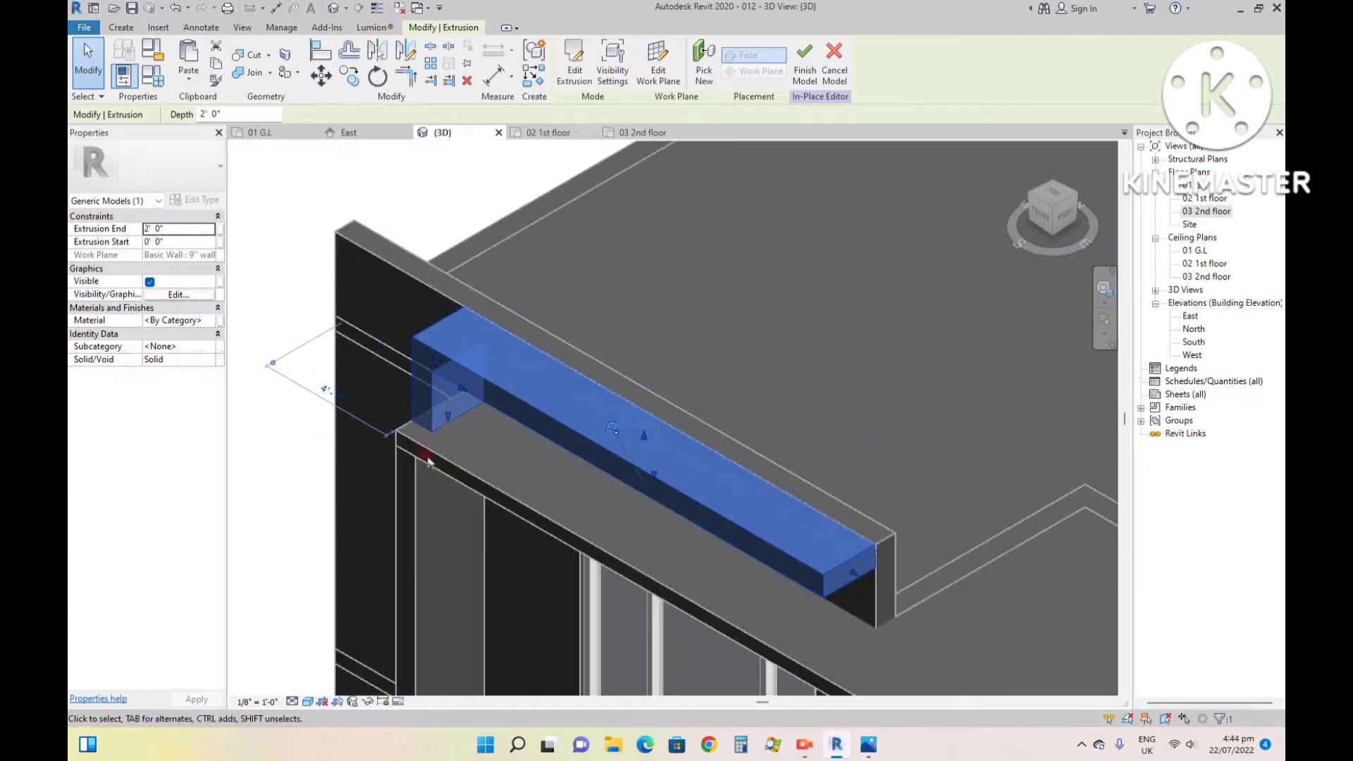
{"action": "left_click", "coordinate": [289, 289]}
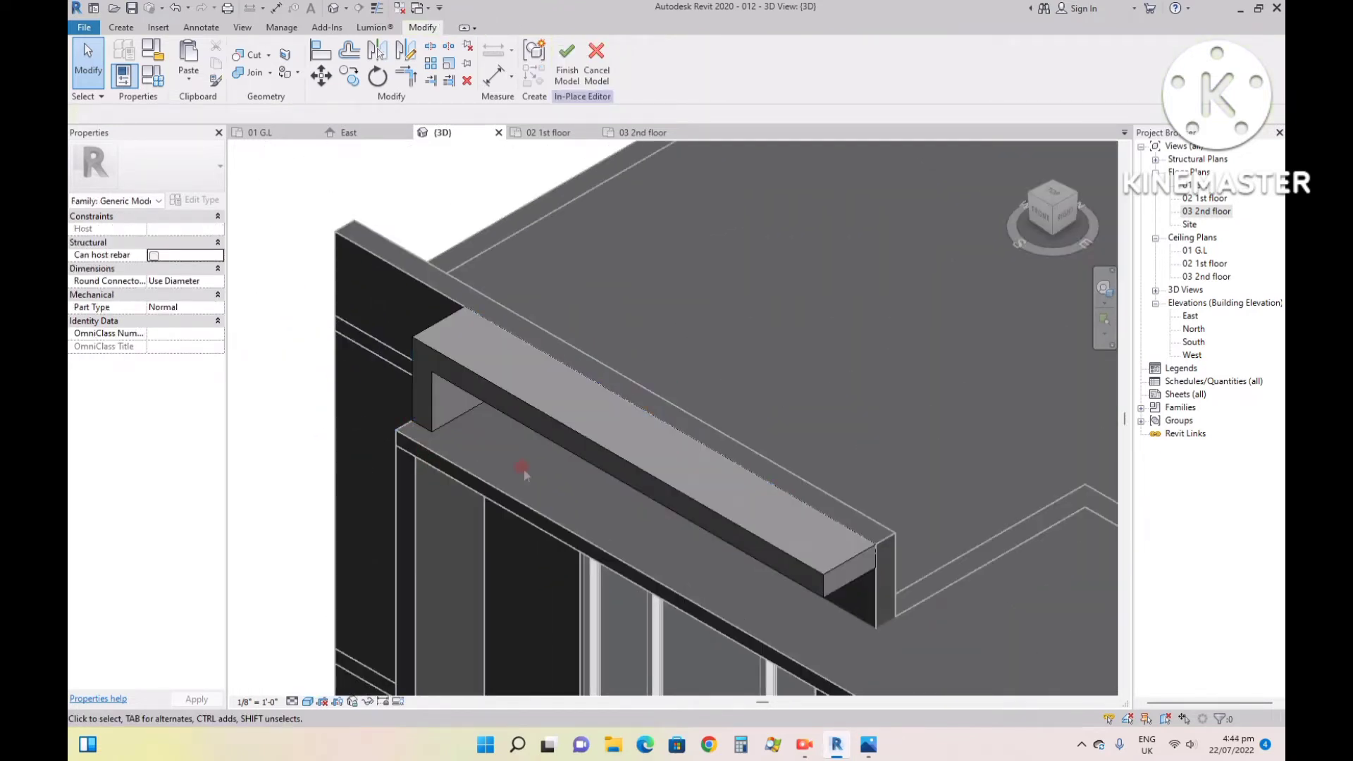
- Stretch the front face of the L-shaped extrusion to the front edge of the roof slab, a depth of 2' 7 1/2"
{"action": "scroll", "coordinate": [480, 381], "scroll_direction": "up", "scroll_amount": 3}
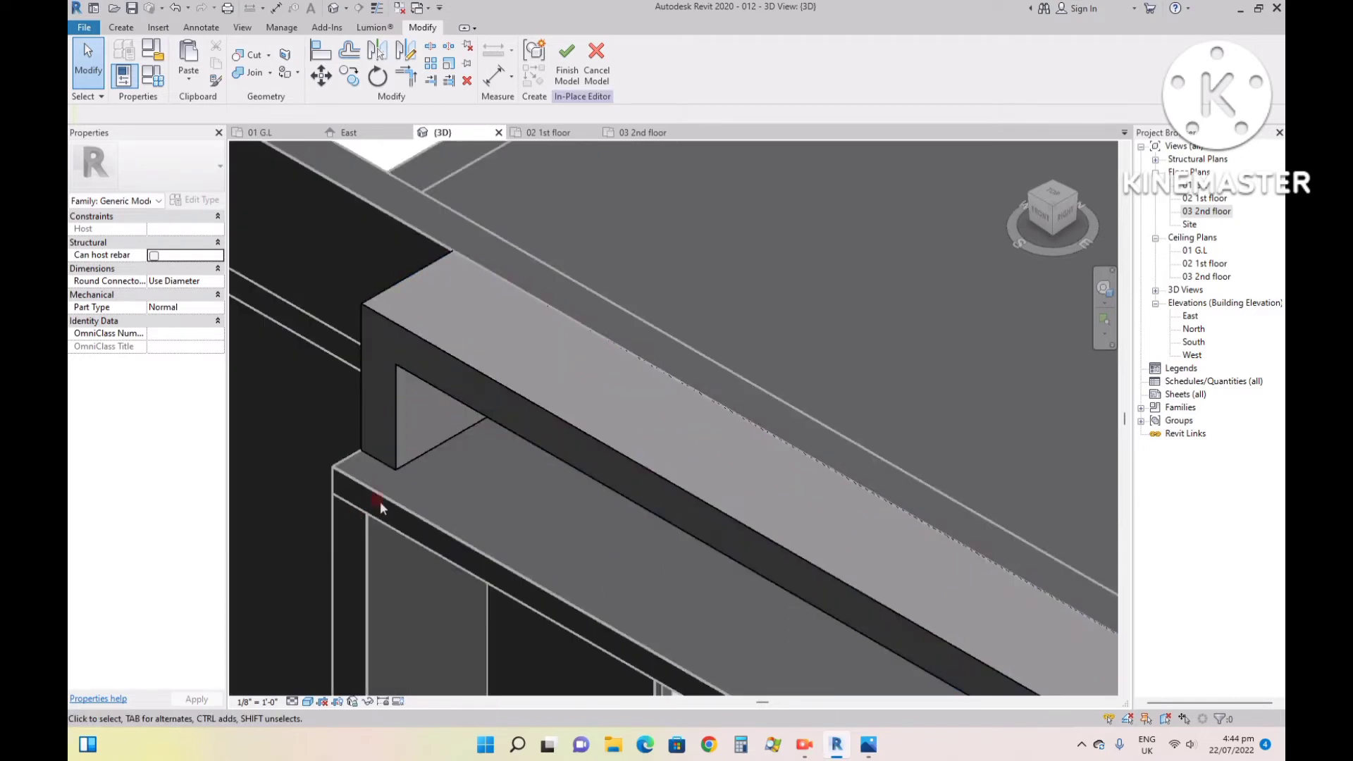
{"action": "left_click", "coordinate": [496, 387]}
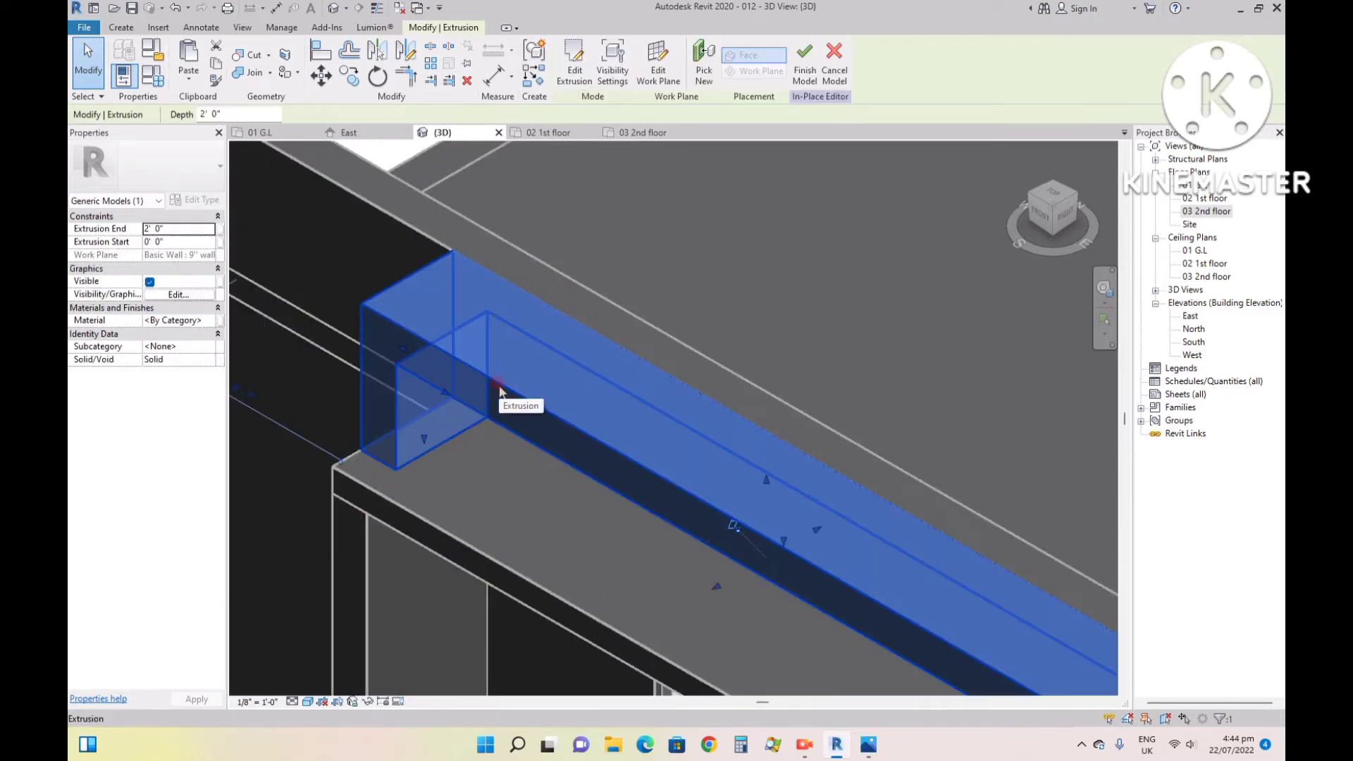
{"action": "scroll", "coordinate": [499, 385], "scroll_direction": "down", "scroll_amount": 1}
{"action": "scroll", "coordinate": [709, 512], "scroll_direction": "up", "scroll_amount": 1}
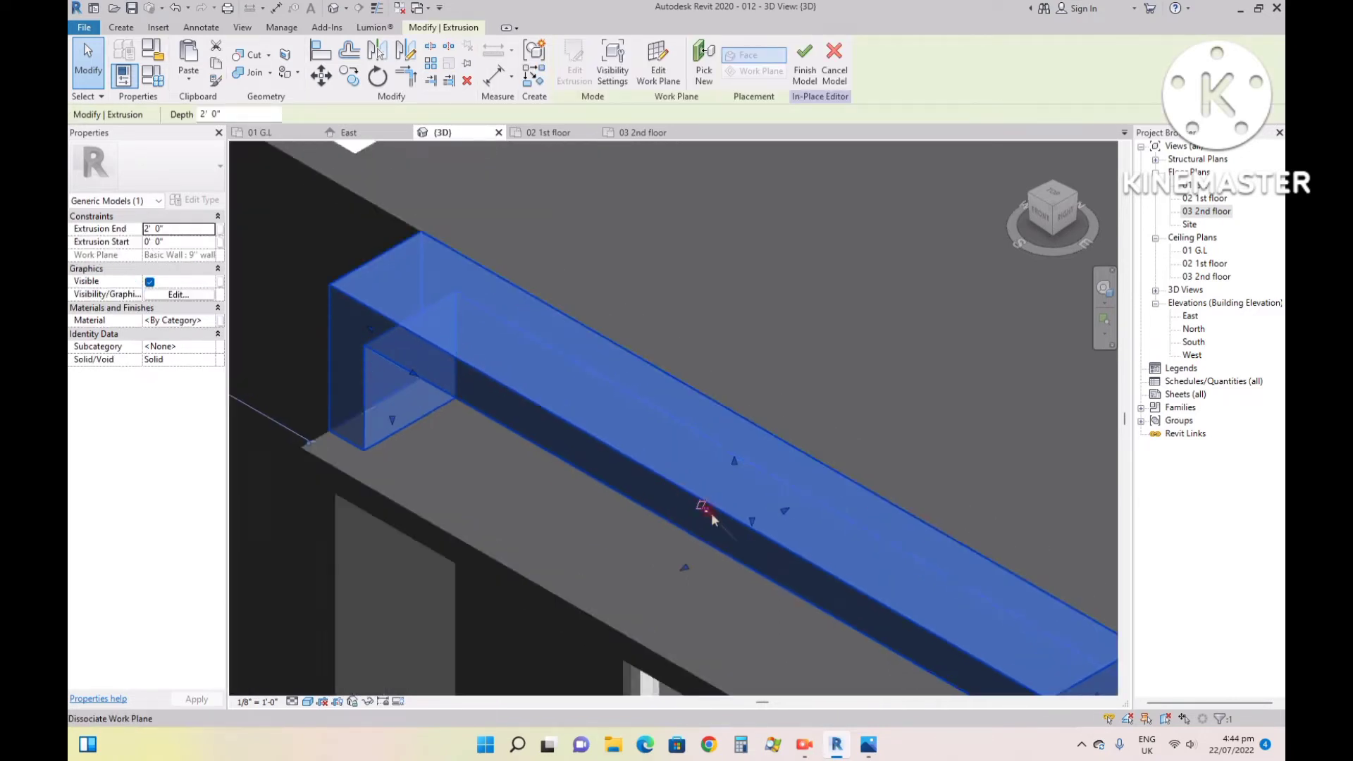
{"action": "scroll", "coordinate": [712, 513], "scroll_direction": "up", "scroll_amount": 1}
{"action": "scroll", "coordinate": [671, 574], "scroll_direction": "down", "scroll_amount": 2}
{"action": "scroll", "coordinate": [695, 532], "scroll_direction": "up", "scroll_amount": 1}
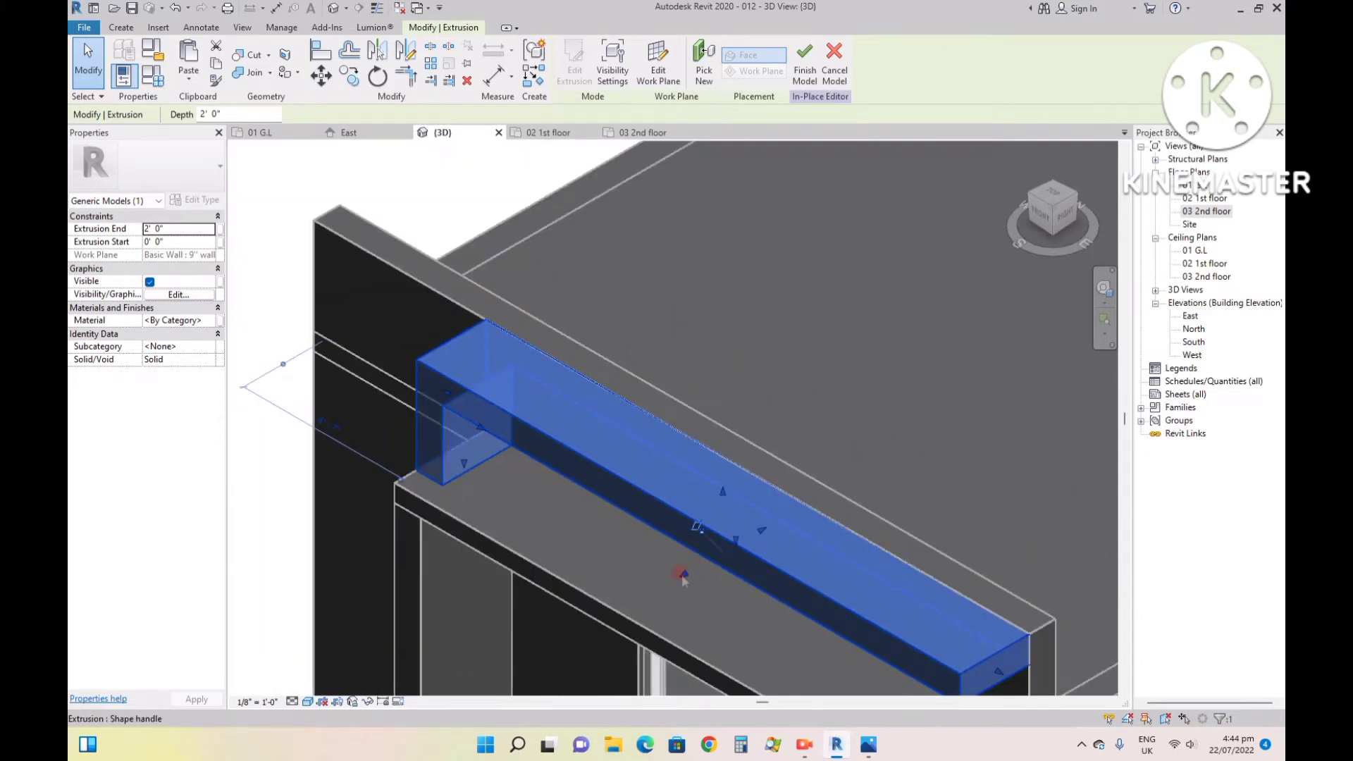
{"action": "left_click_drag", "start_coordinate": [684, 575], "coordinate": [650, 585]}
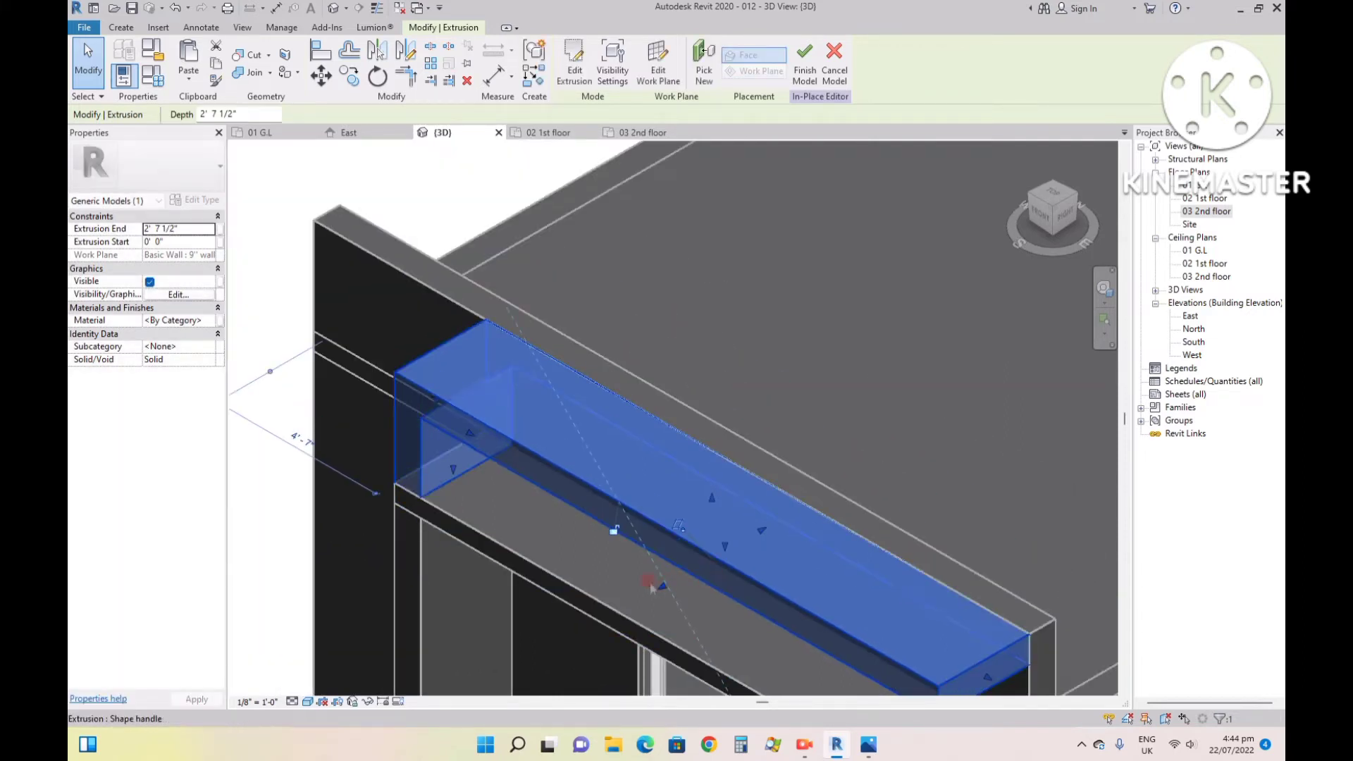
{"action": "key", "text": "Escape"}
- Finish the in-place model of the parapet frame and save the project
{"action": "scroll", "coordinate": [790, 468], "scroll_direction": "down", "scroll_amount": 2}
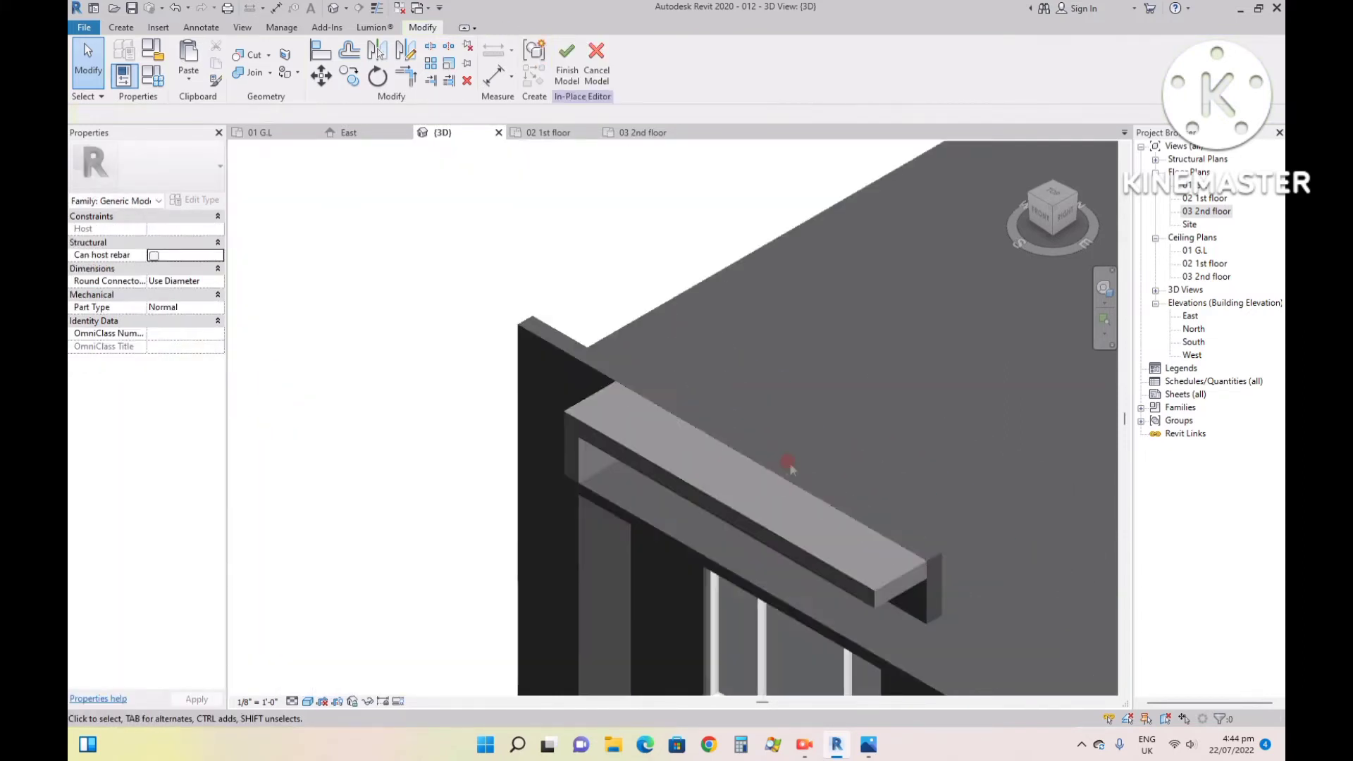
{"action": "left_click", "coordinate": [562, 65]}
{"action": "left_click", "coordinate": [401, 365]}
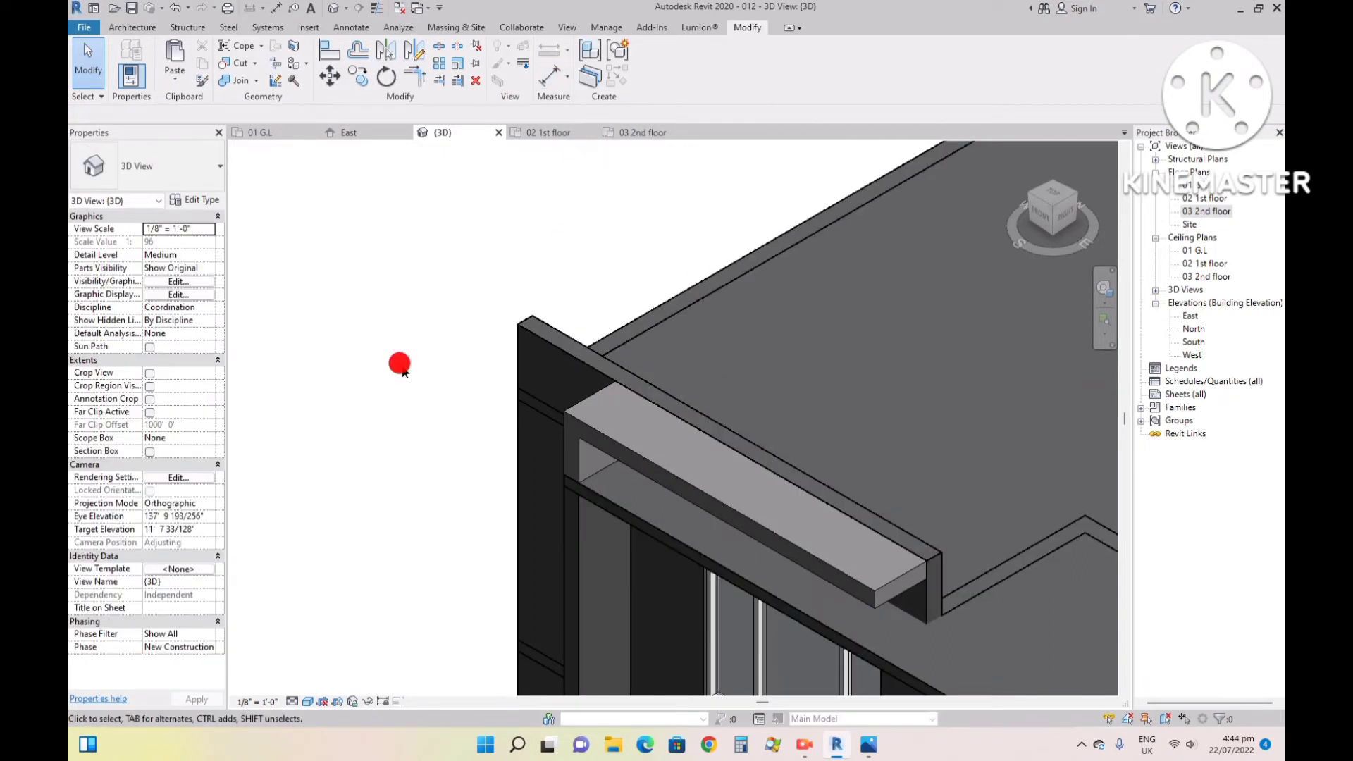
{"action": "left_click", "coordinate": [550, 240]}
{"action": "key", "text": "ctrl+s"}
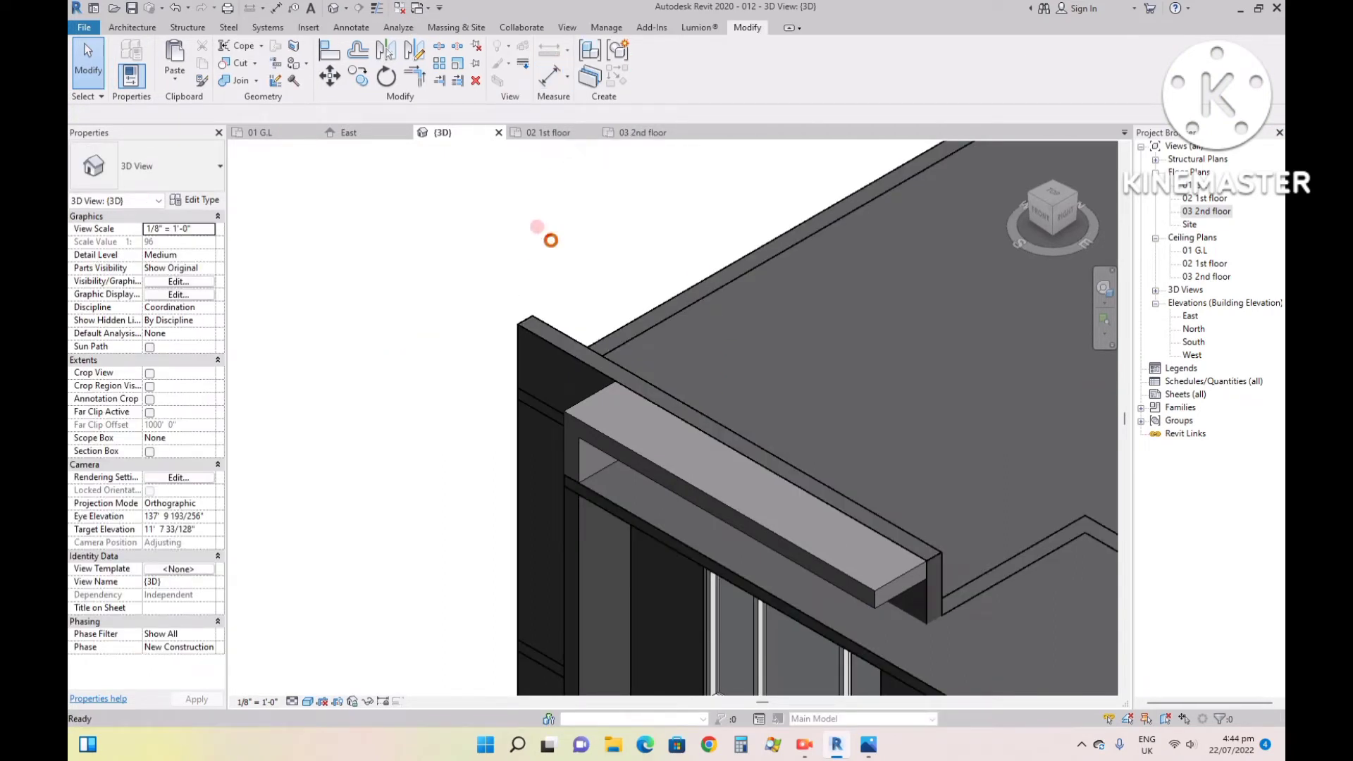
{"action": "scroll", "coordinate": [560, 258], "scroll_direction": "down", "scroll_amount": 2}
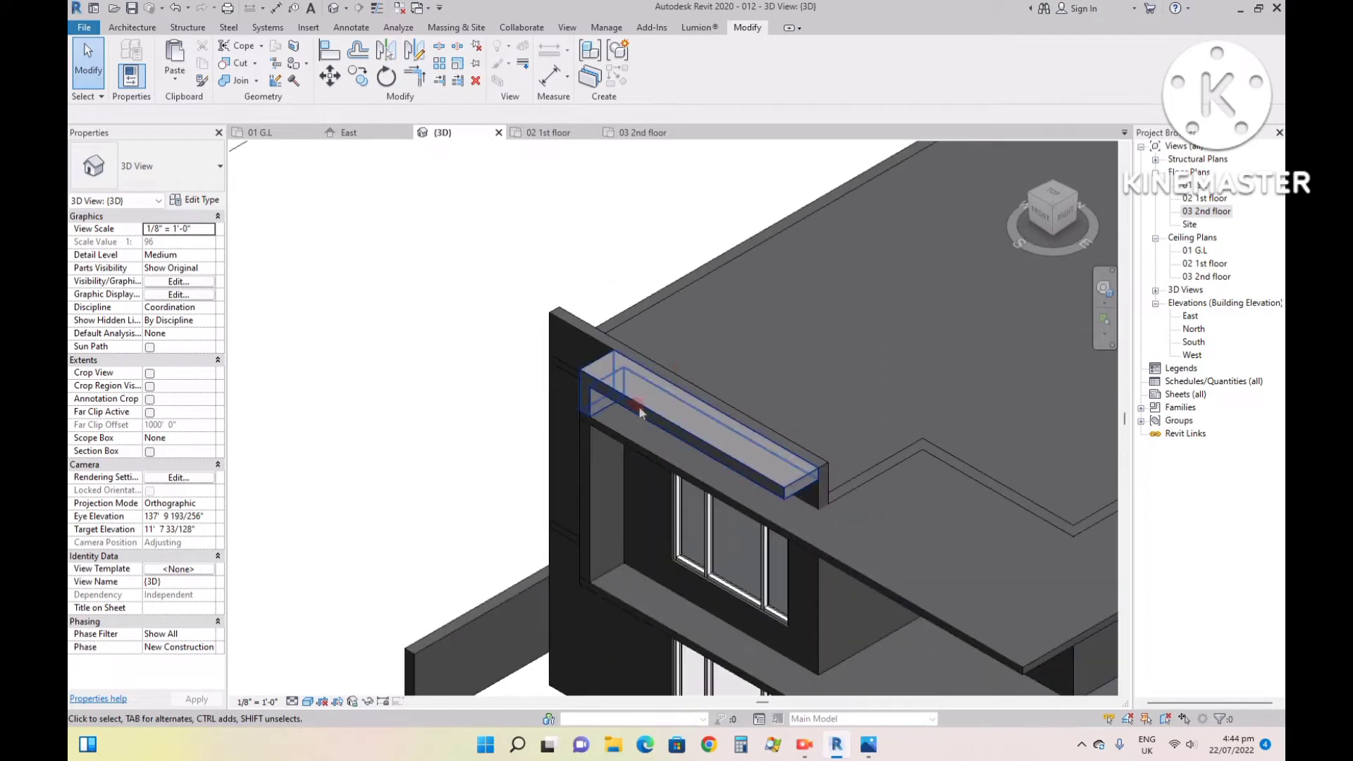
- Examine the parapet frame in the front view and compare it with the house reference image 99.jpg
{"action": "left_click", "coordinate": [1047, 214]}
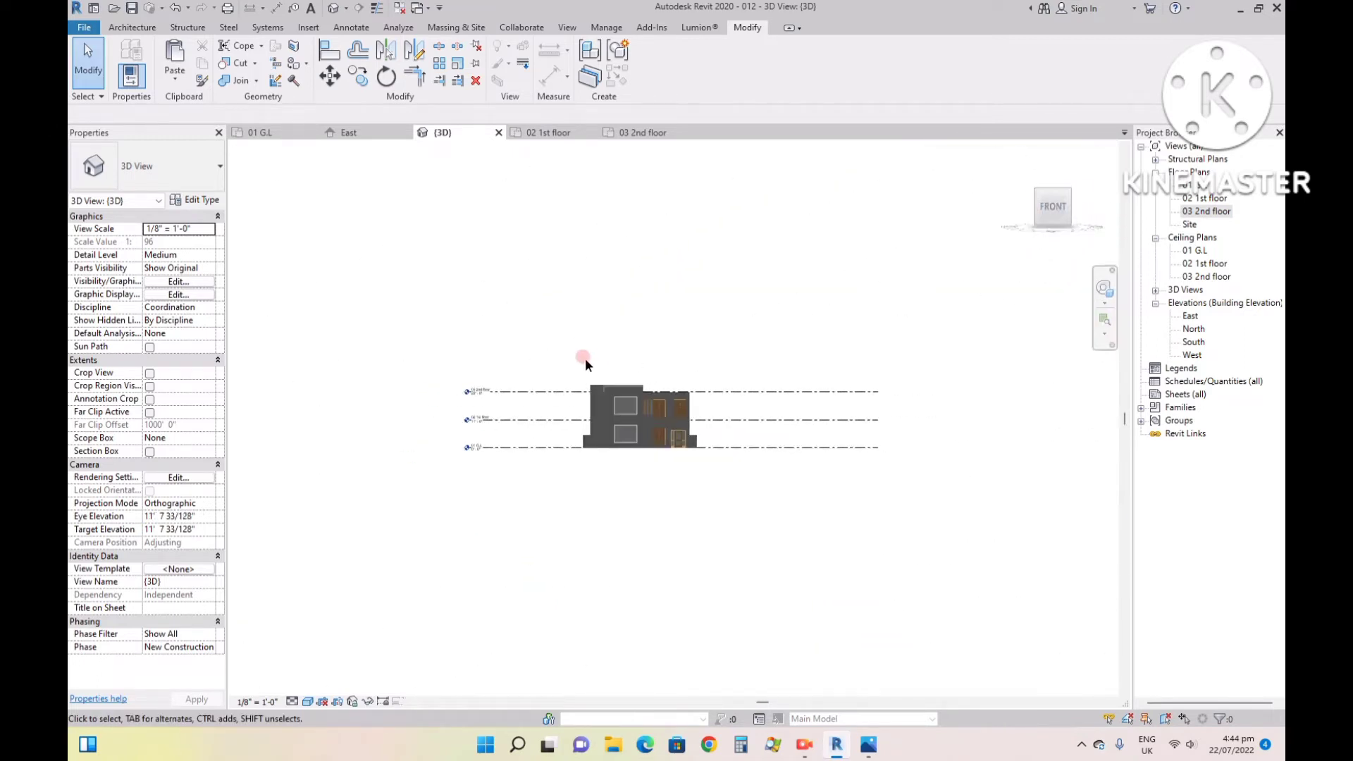
{"action": "scroll", "coordinate": [611, 366], "scroll_direction": "up", "scroll_amount": 3}
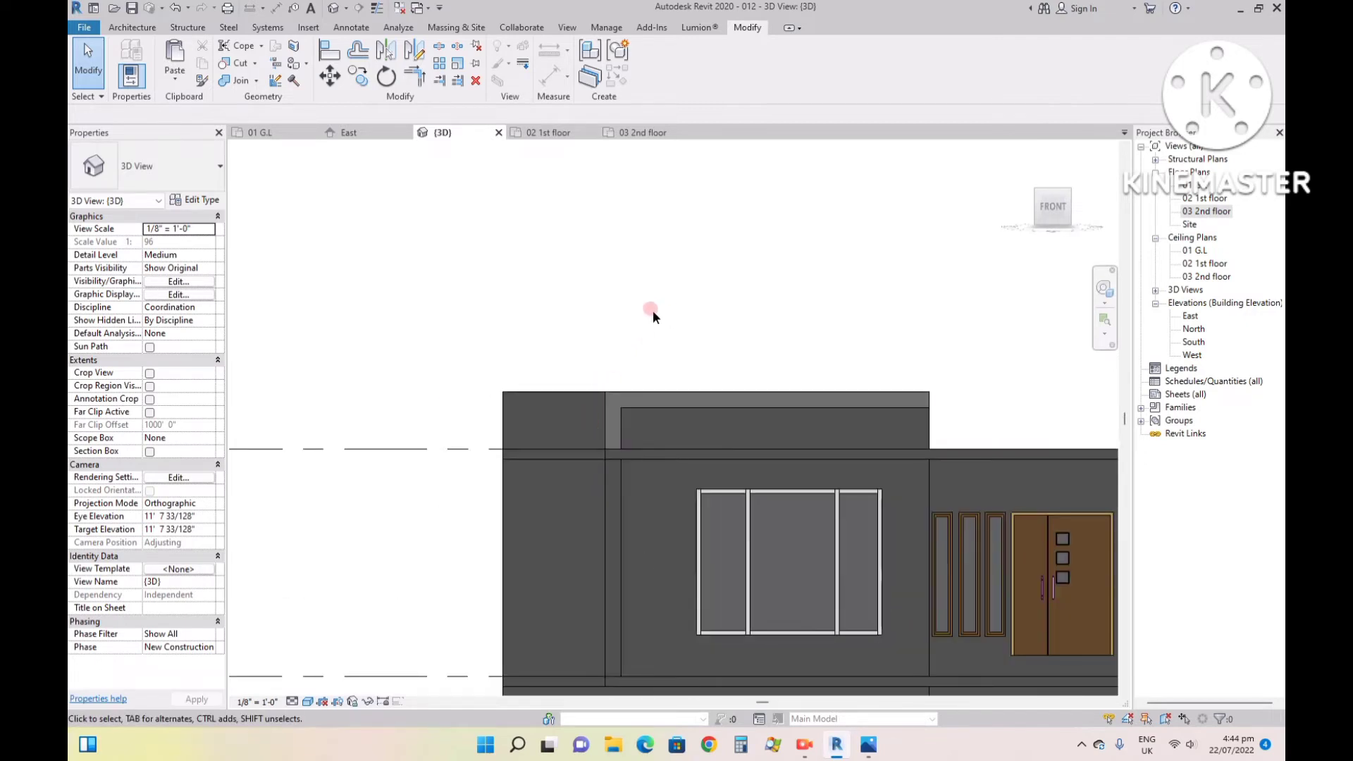
{"action": "scroll", "coordinate": [653, 310], "scroll_direction": "down", "scroll_amount": 2}
{"action": "scroll", "coordinate": [920, 341], "scroll_direction": "up", "scroll_amount": 2}
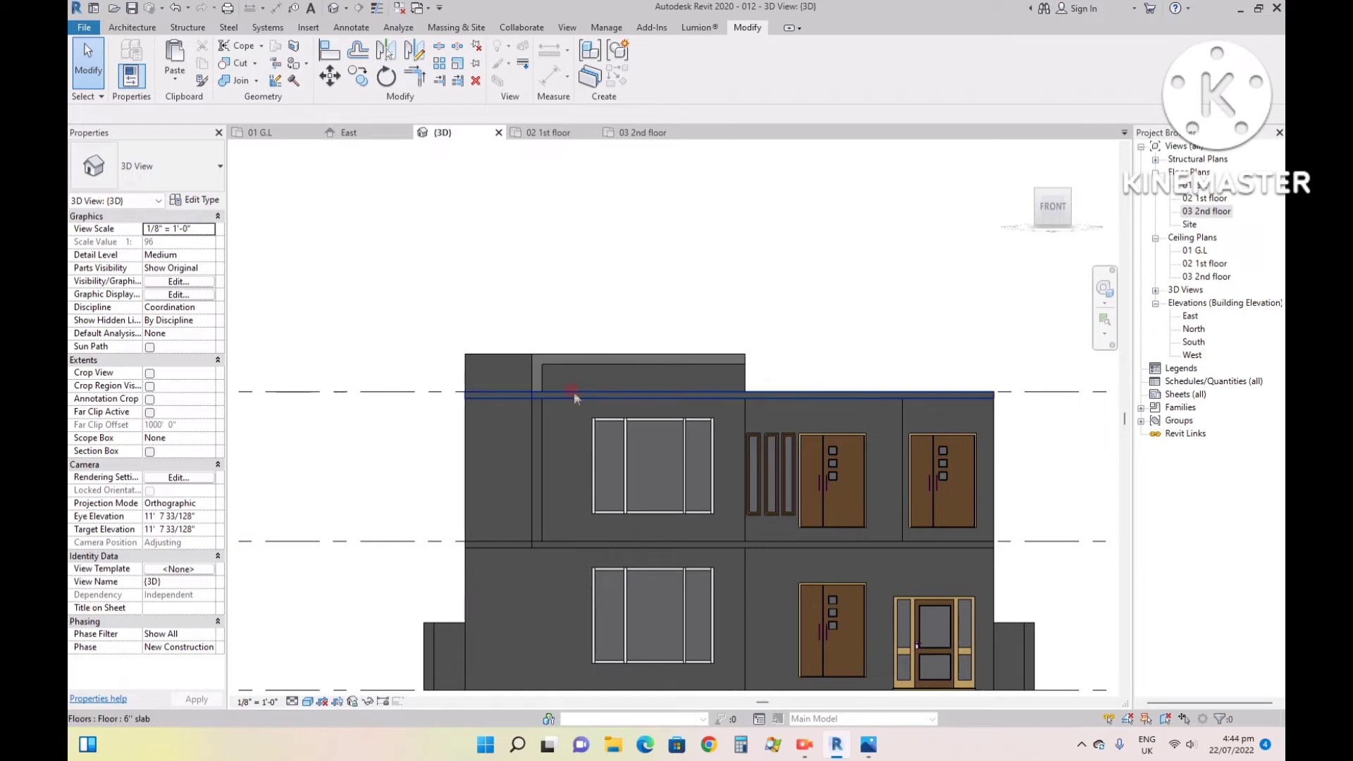
{"action": "scroll", "coordinate": [523, 381], "scroll_direction": "up", "scroll_amount": 2}
{"action": "scroll", "coordinate": [607, 307], "scroll_direction": "down", "scroll_amount": 3}
{"action": "scroll", "coordinate": [607, 307], "scroll_direction": "up", "scroll_amount": 1}
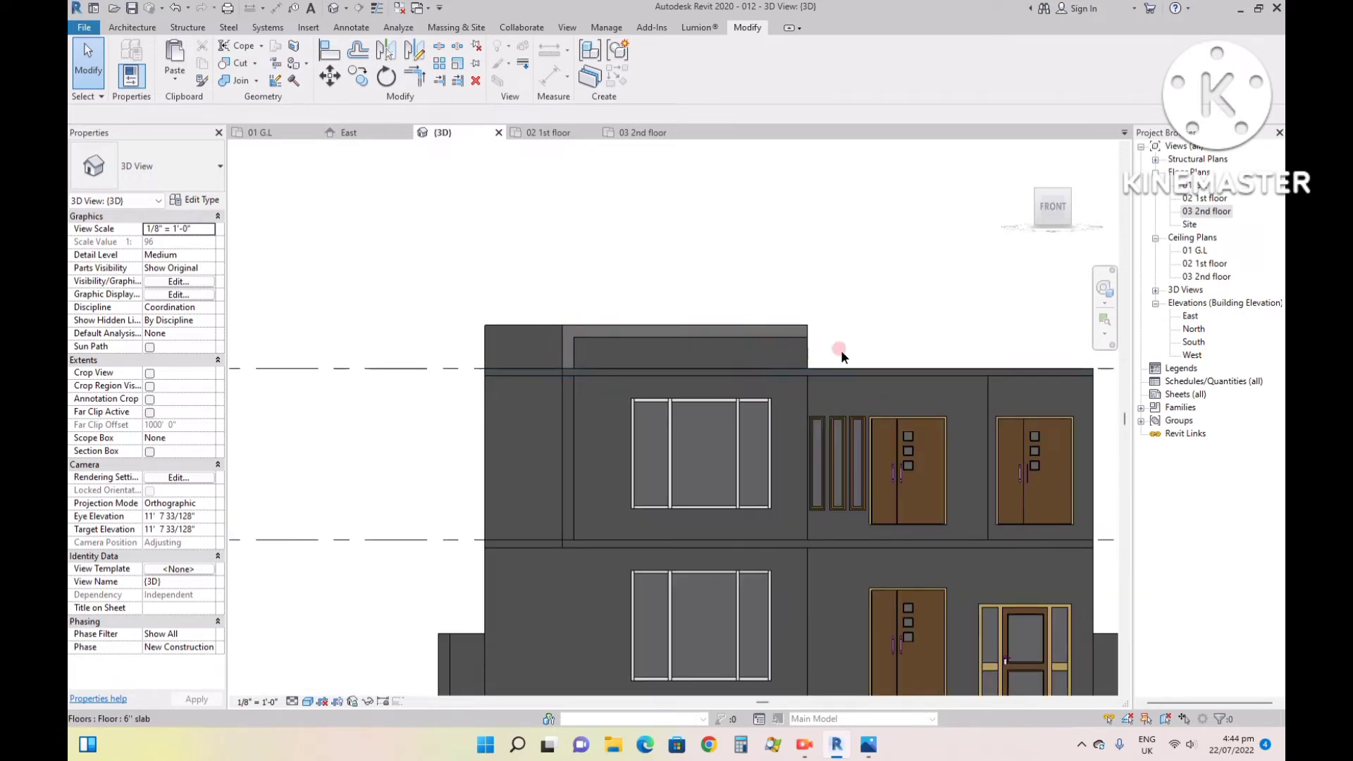
{"action": "left_click", "coordinate": [869, 744]}
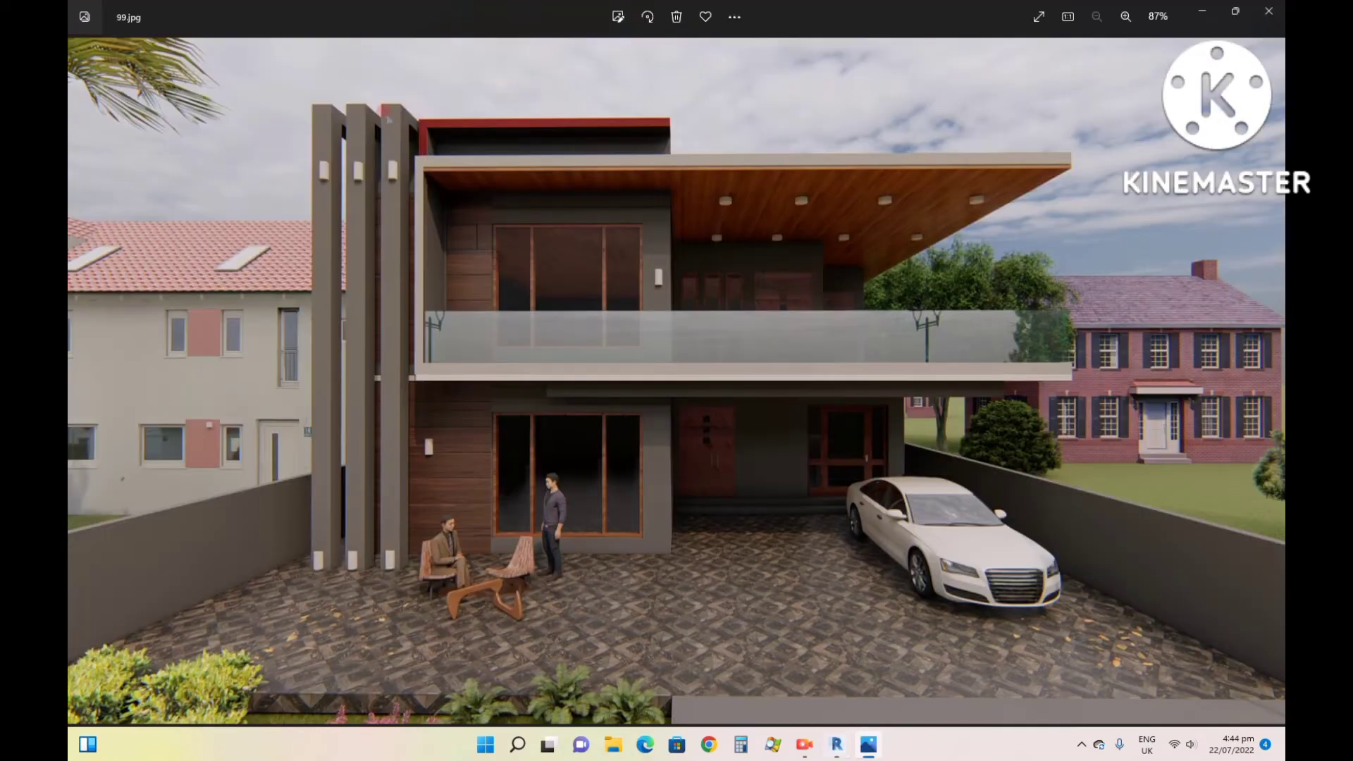
{"action": "left_click", "coordinate": [833, 744]}
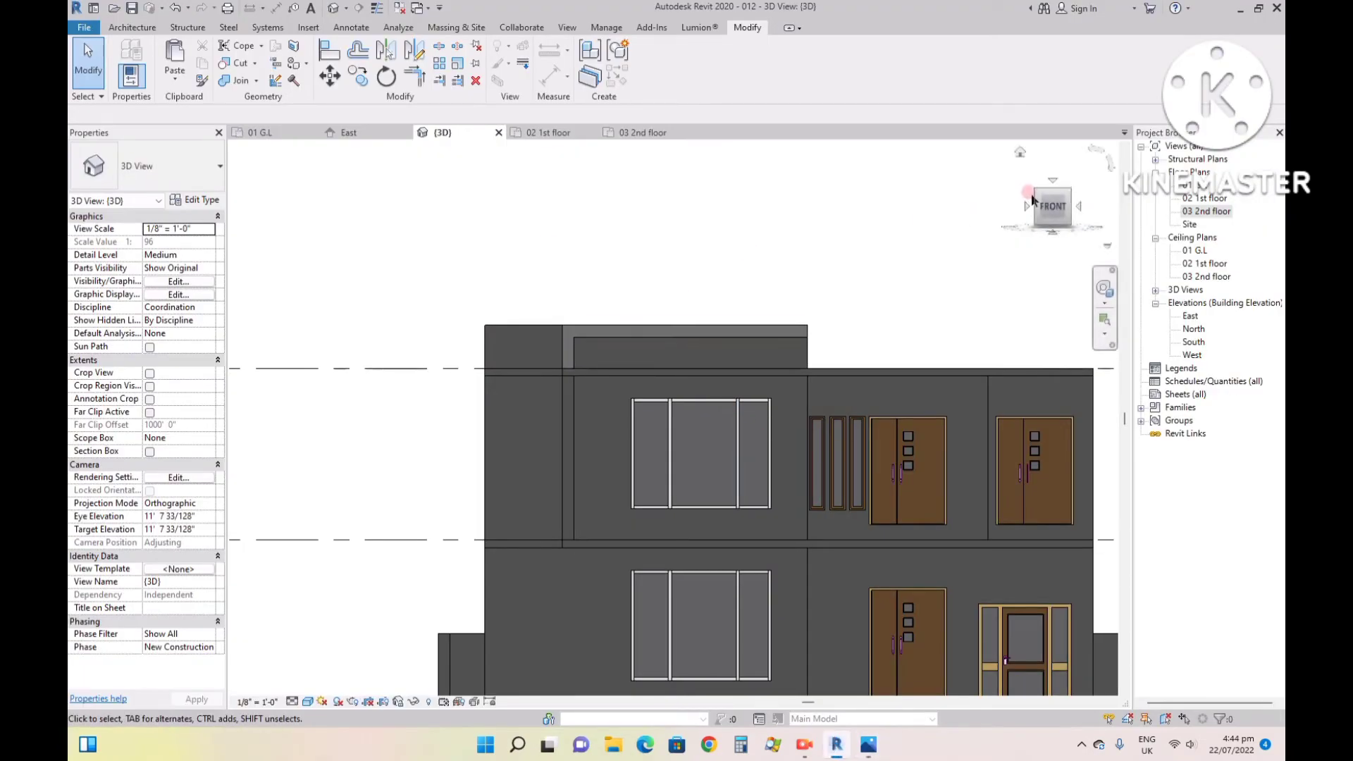
- Start a new in-place model in the Generic Models category, named Generic Models 2, with the house seen from its left side
{"action": "left_click", "coordinate": [1024, 206]}
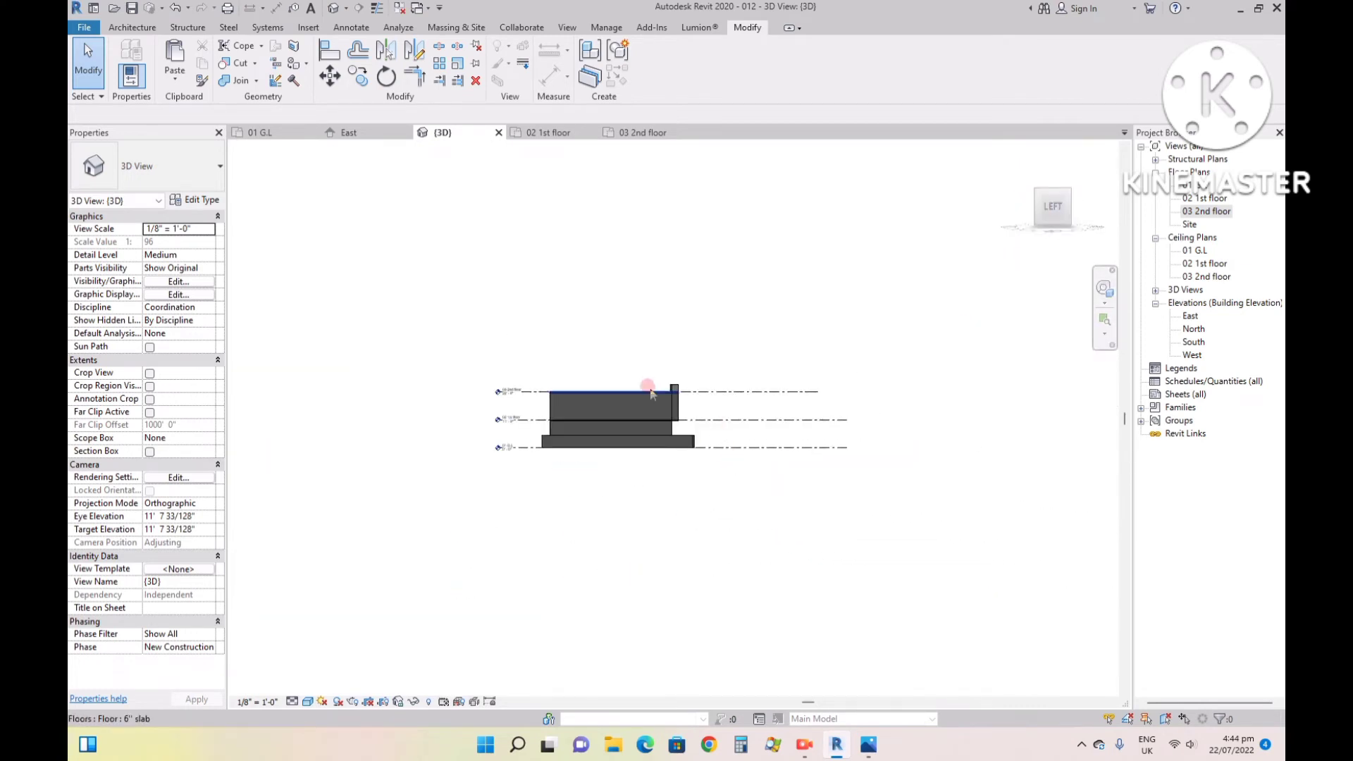
{"action": "scroll", "coordinate": [629, 388], "scroll_direction": "up", "scroll_amount": 8}
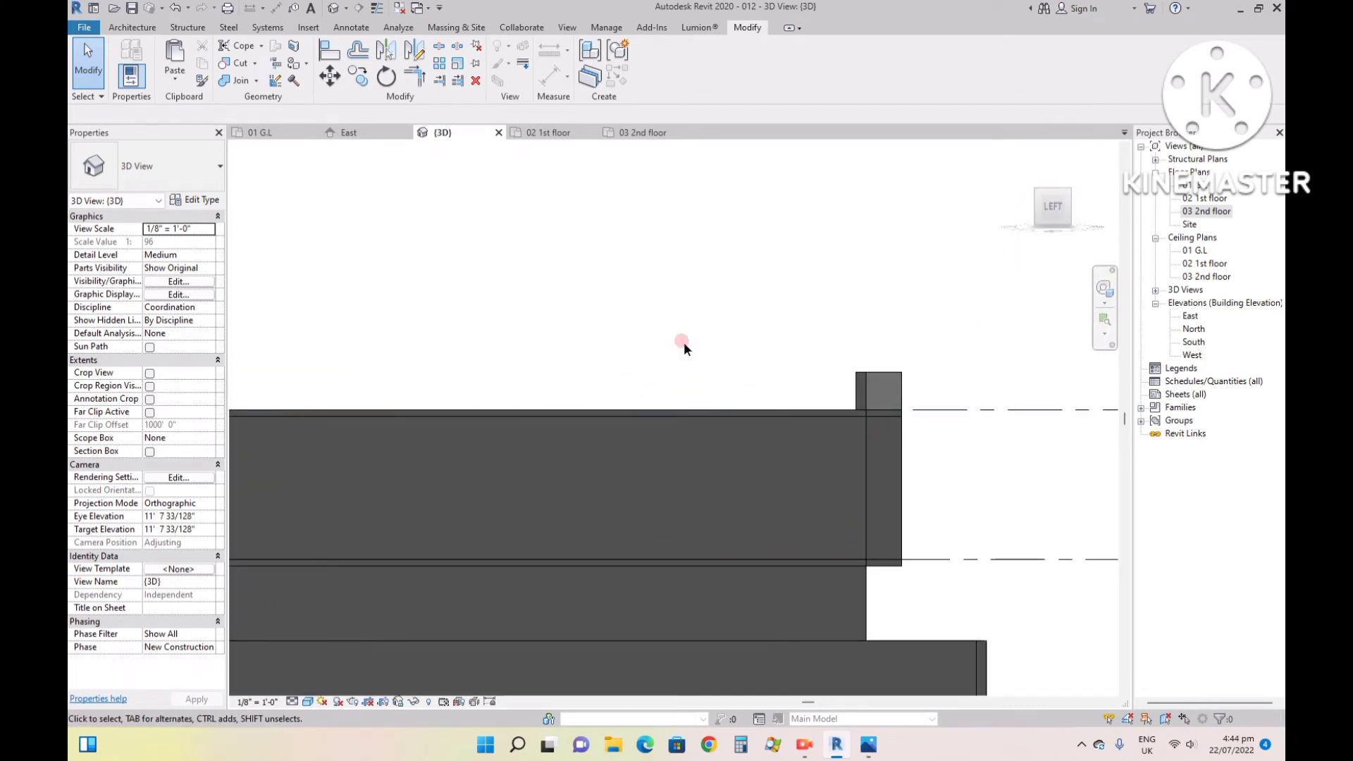
{"action": "left_click", "coordinate": [134, 28]}
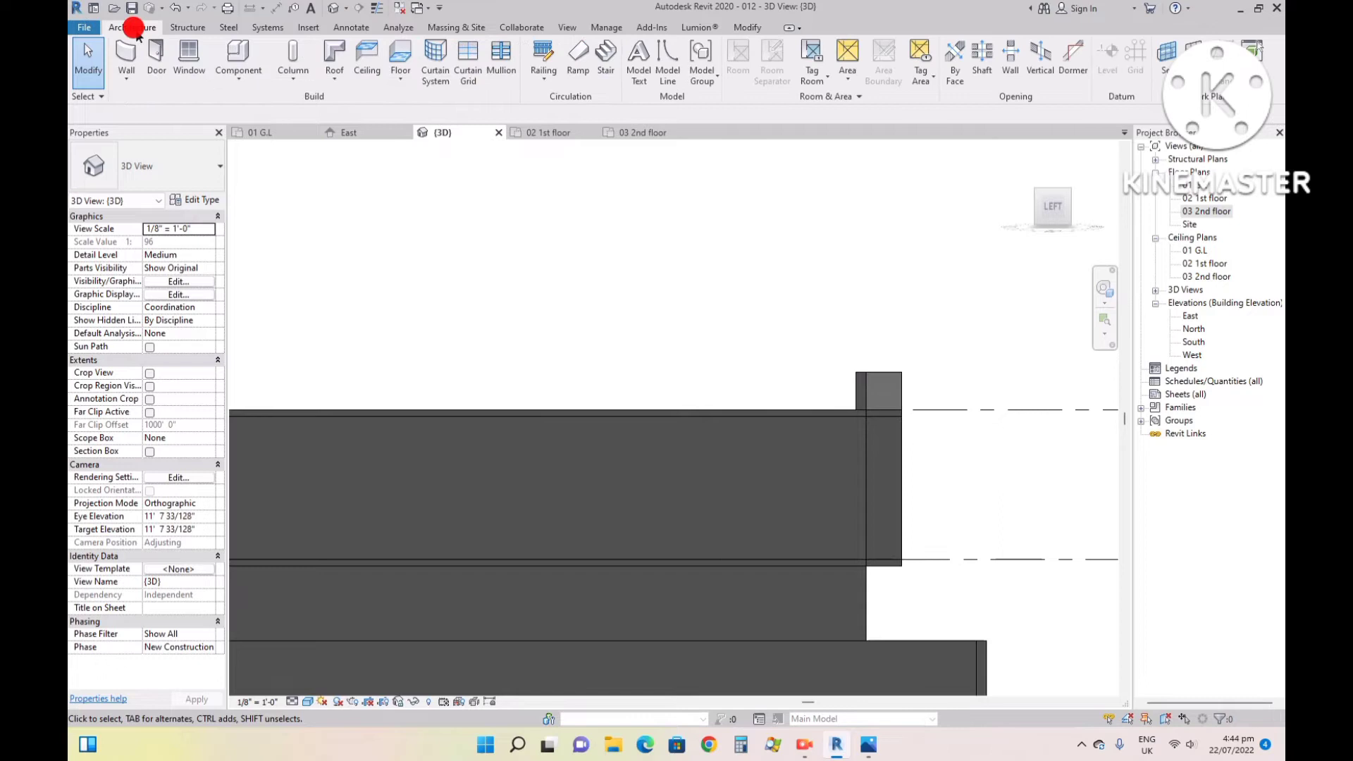
{"action": "left_click", "coordinate": [224, 79]}
{"action": "left_click", "coordinate": [235, 134]}
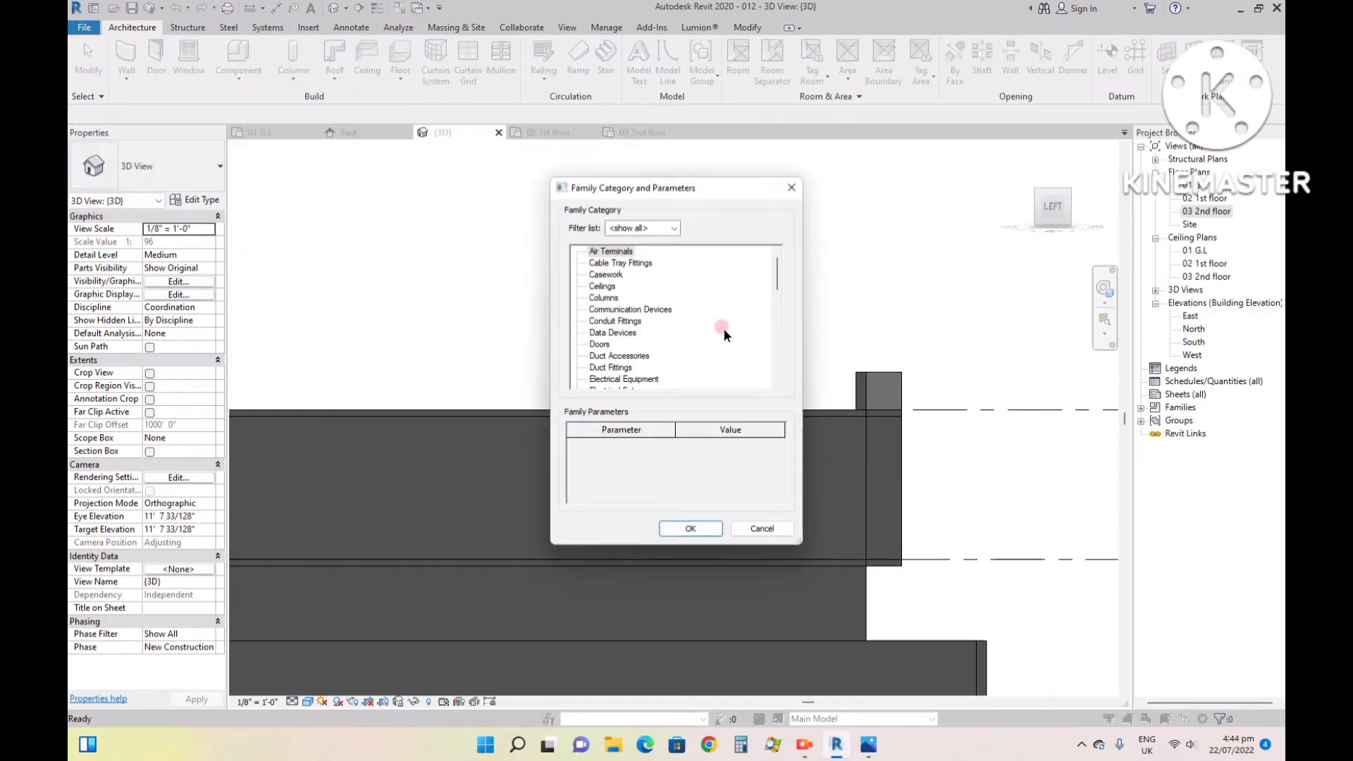
{"action": "left_click", "coordinate": [620, 321]}
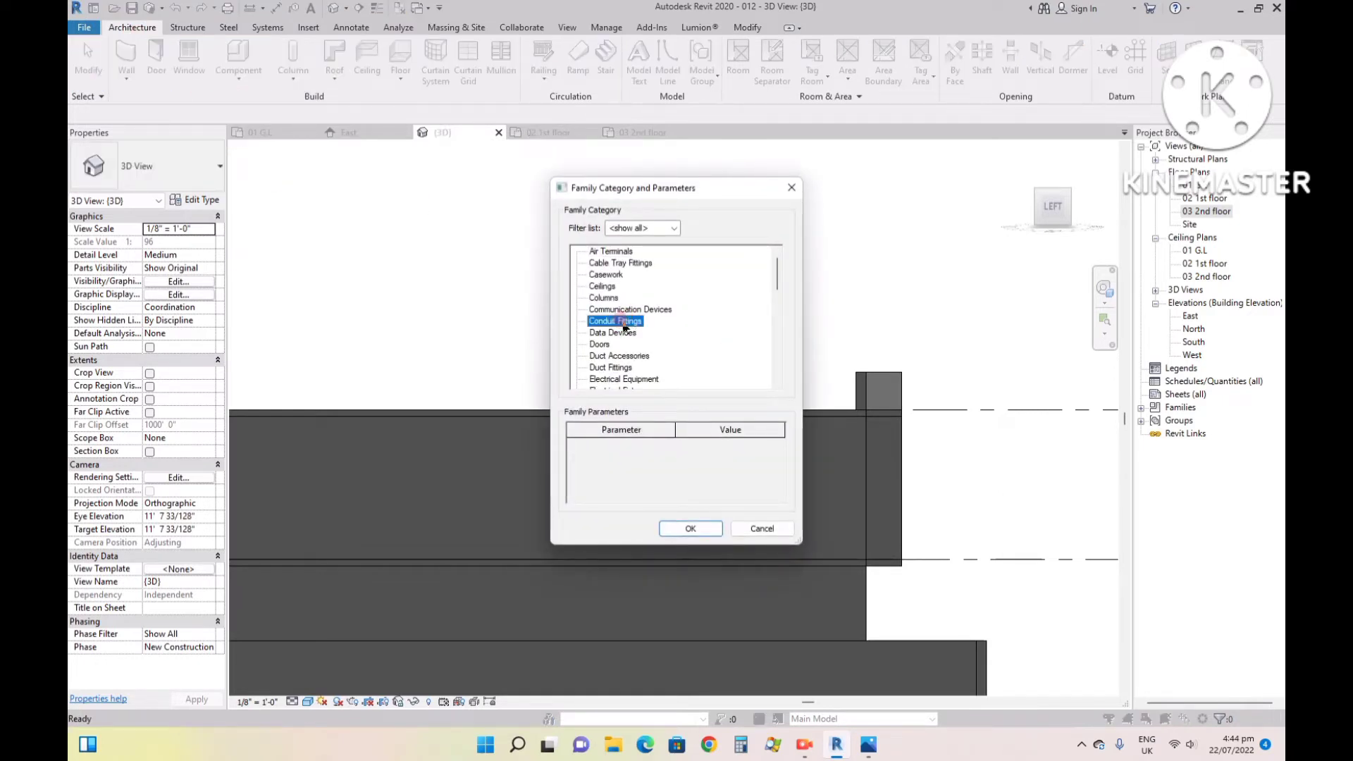
{"action": "key", "text": "g"}
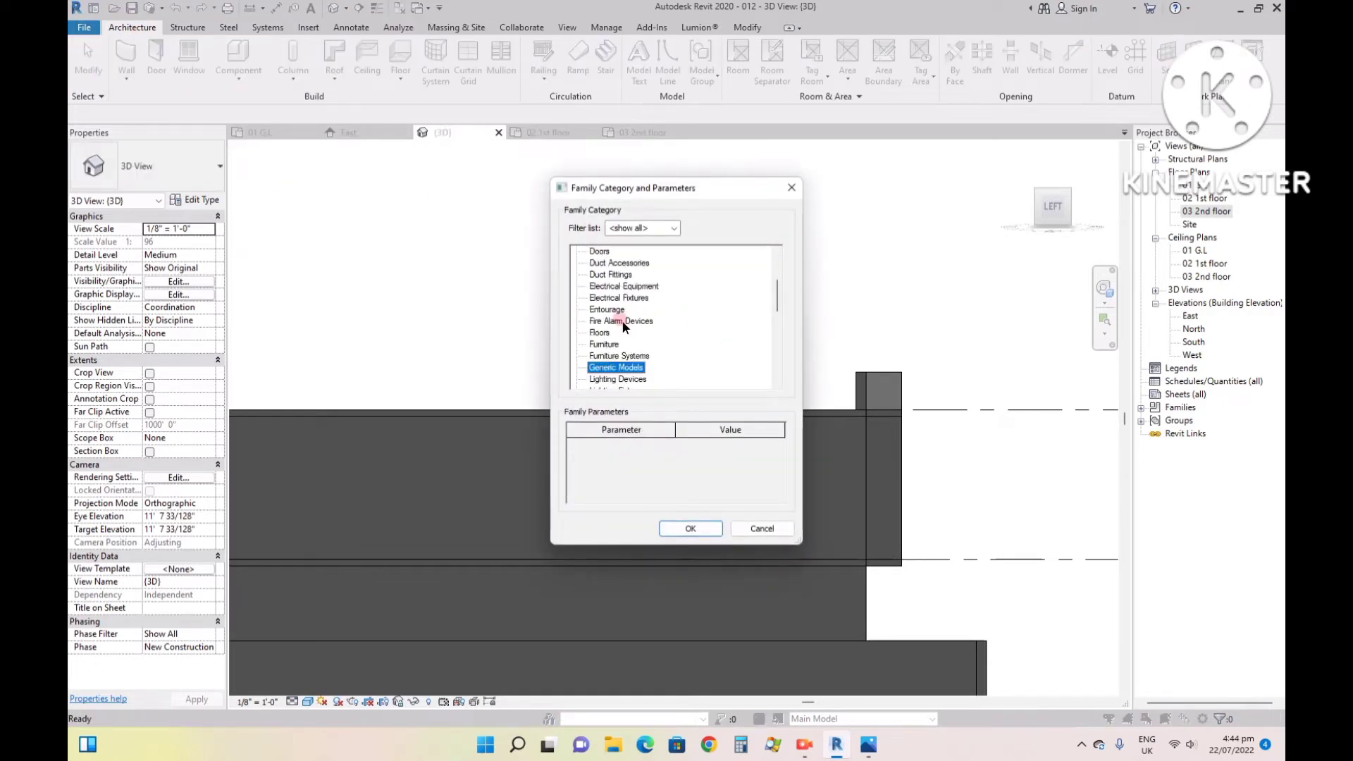
{"action": "left_click", "coordinate": [688, 528]}
{"action": "left_click", "coordinate": [677, 397]}
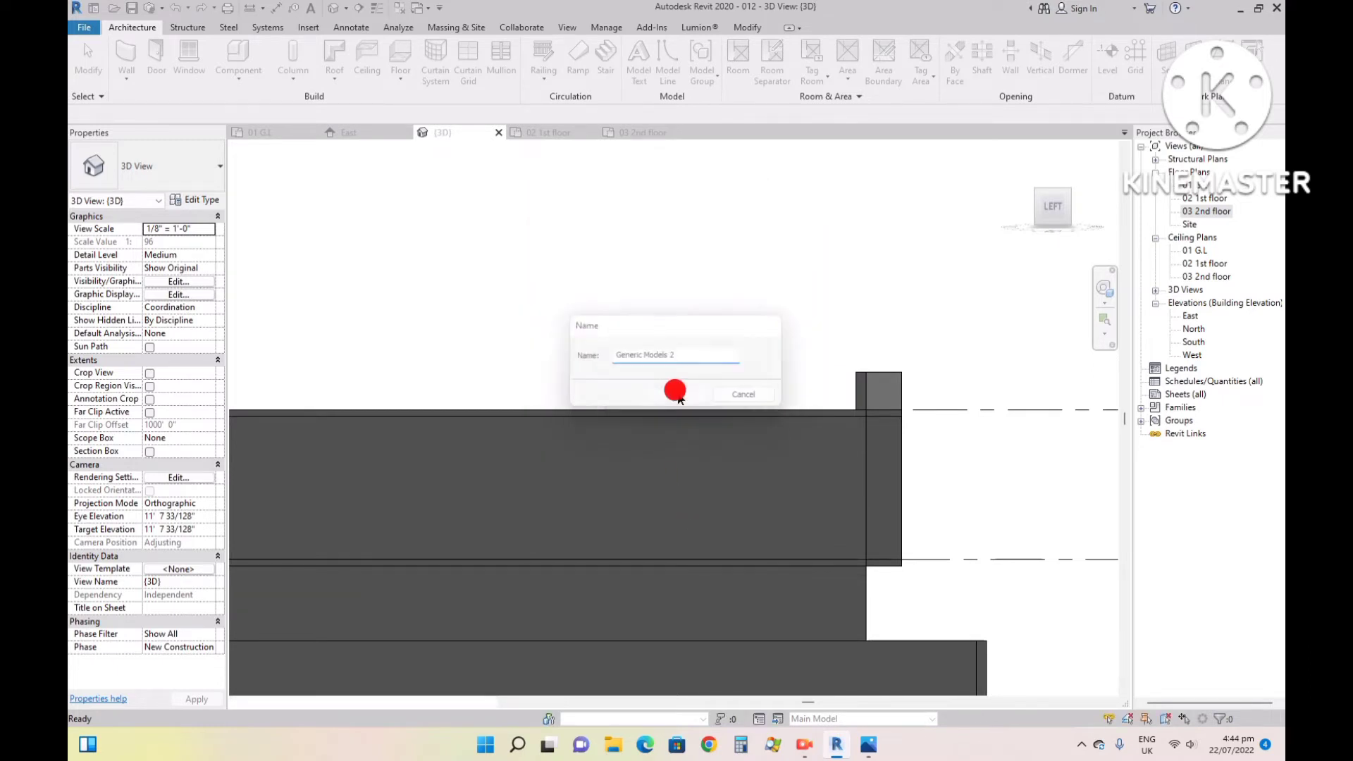
- Set the work plane by picking the side face of the L-shaped parapet frame
{"action": "left_click", "coordinate": [929, 53]}
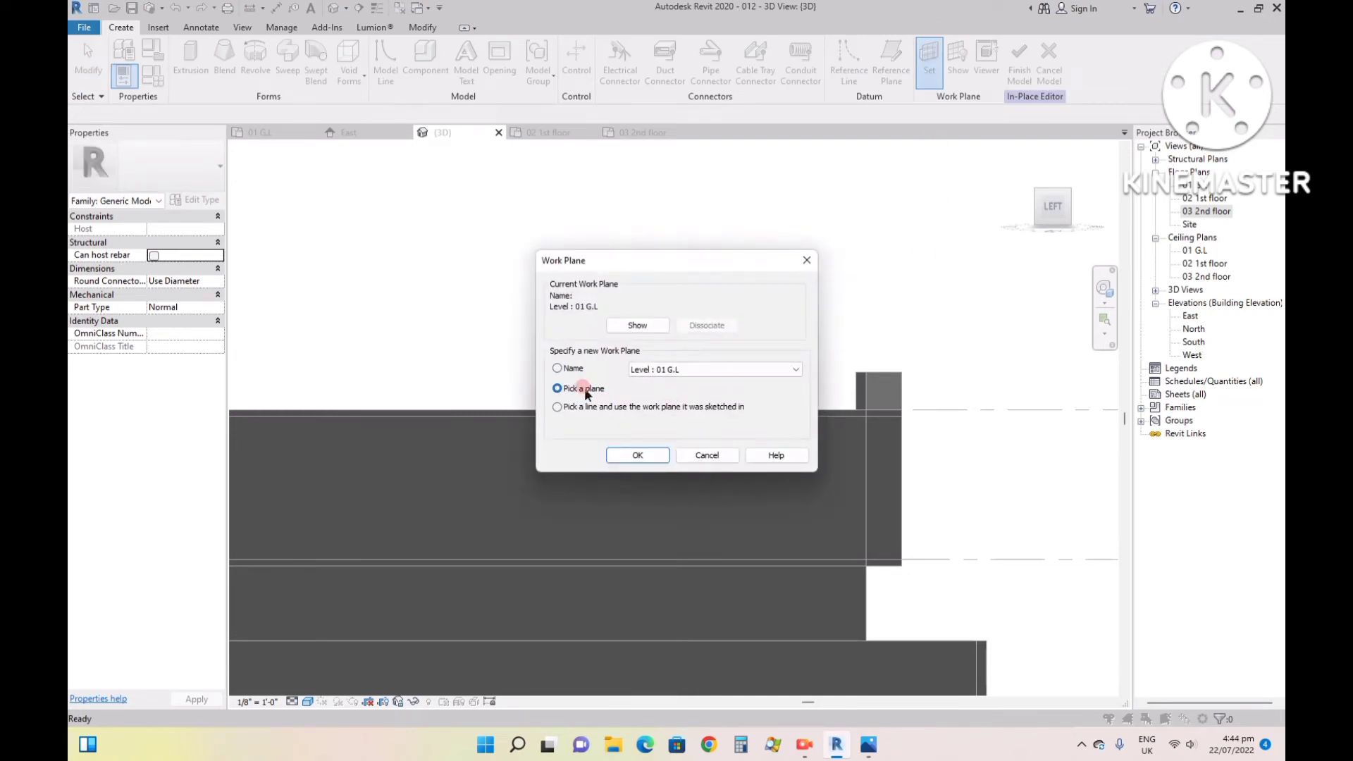
{"action": "left_click", "coordinate": [615, 460]}
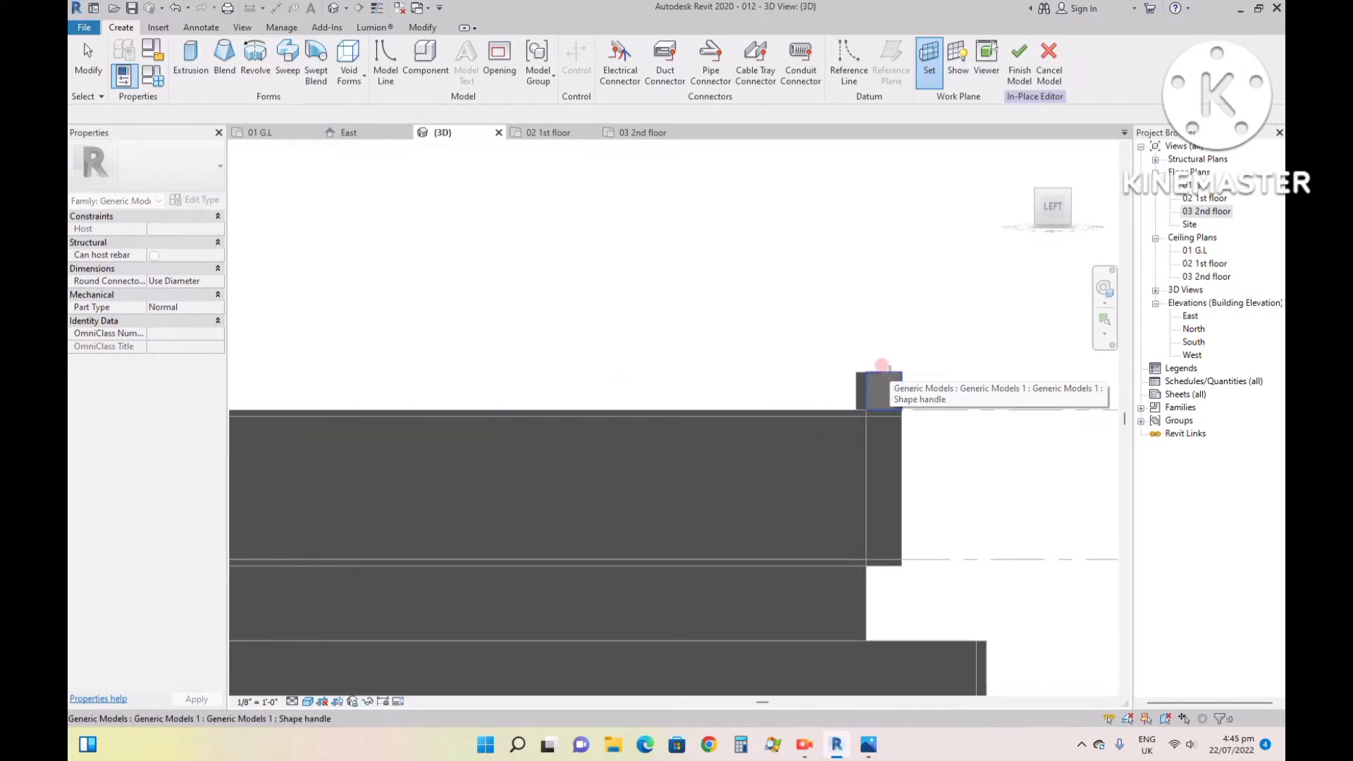
{"action": "left_click", "coordinate": [886, 369]}
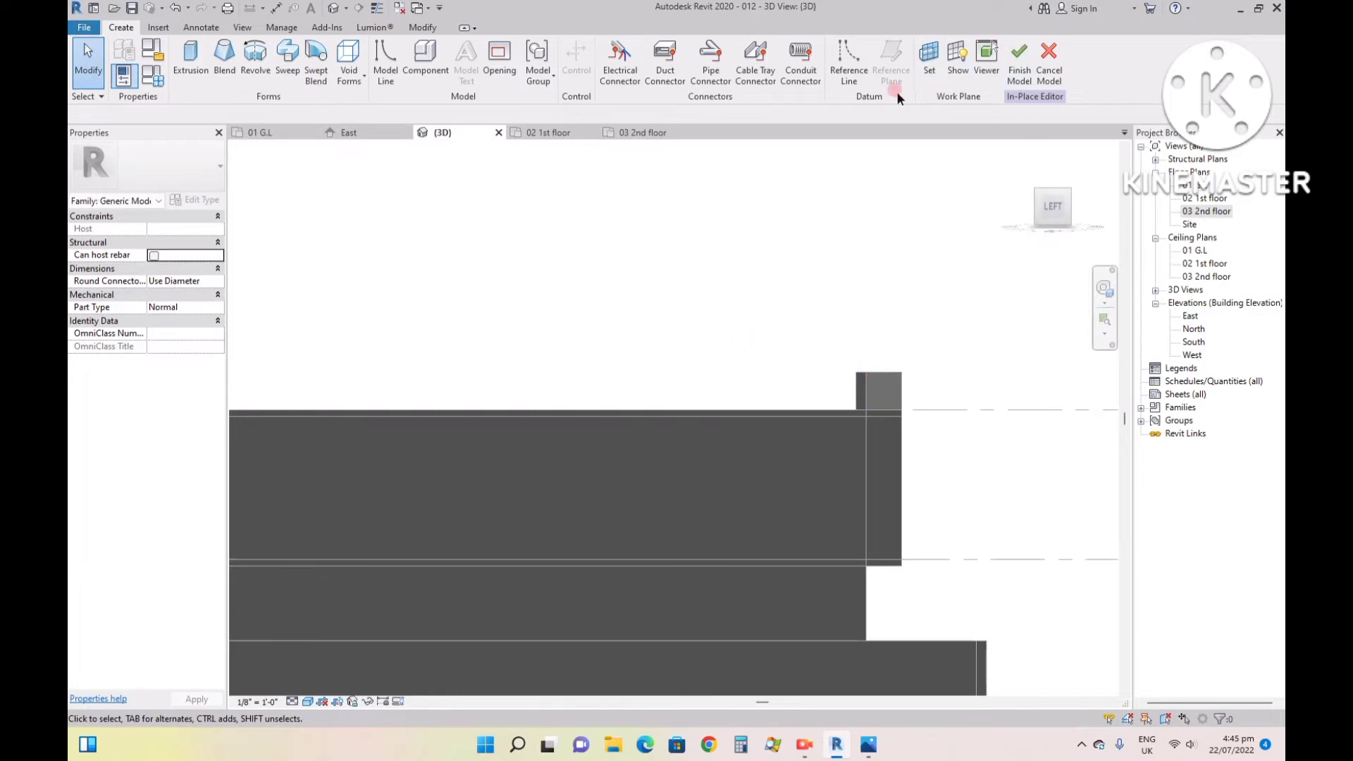
- Start an extrusion sketch with a 3.5' line projecting forward from the frame's top front corner, continued vertically down to level 01 G.L
{"action": "left_click", "coordinate": [190, 55]}
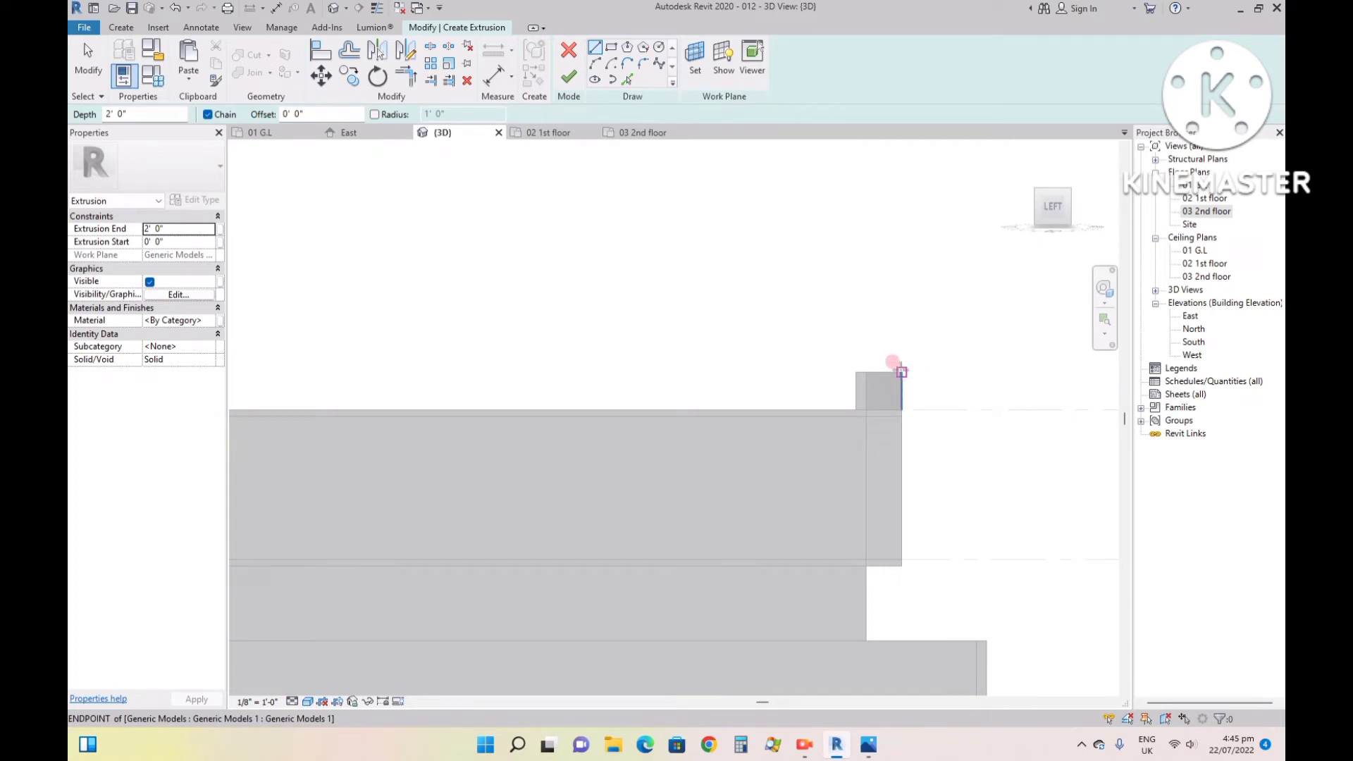
{"action": "scroll", "coordinate": [902, 372], "scroll_direction": "down", "scroll_amount": 3}
{"action": "scroll", "coordinate": [906, 375], "scroll_direction": "up", "scroll_amount": 2}
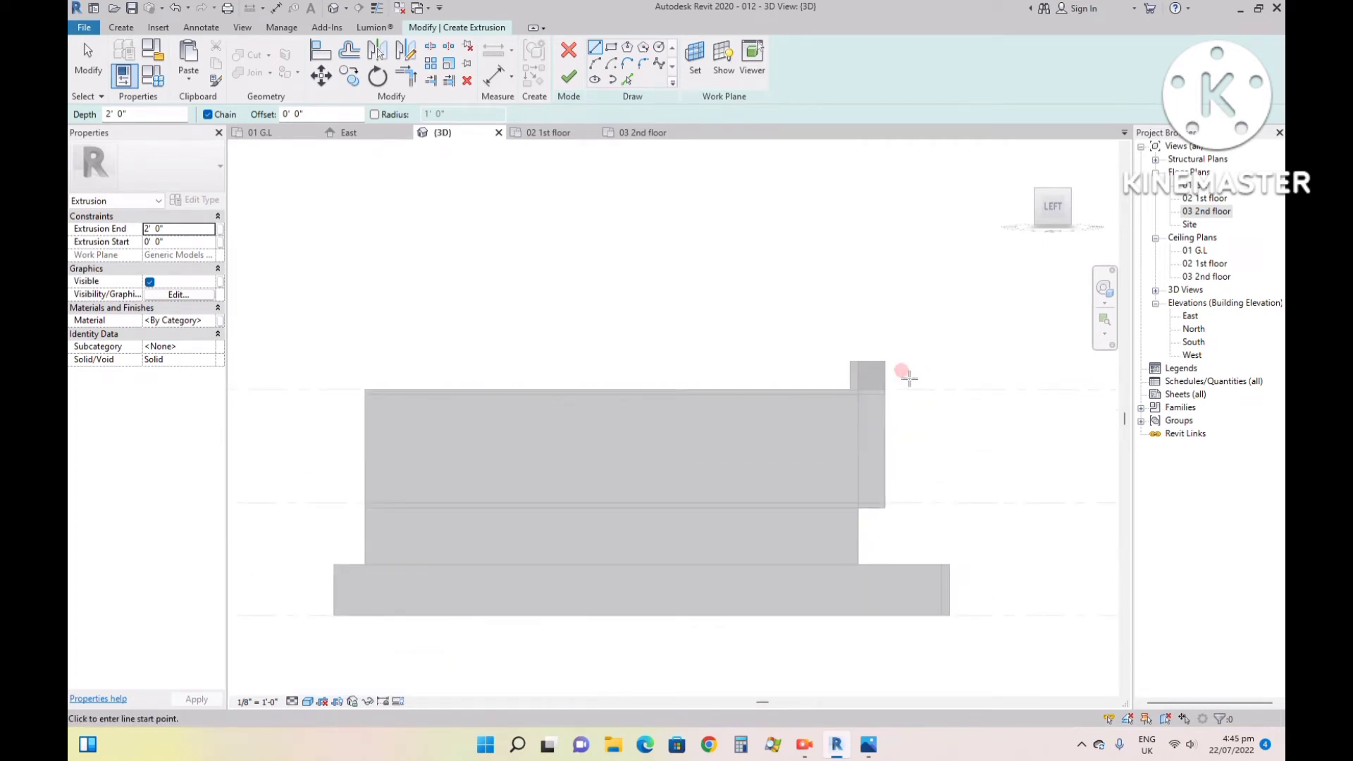
{"action": "left_click", "coordinate": [884, 360]}
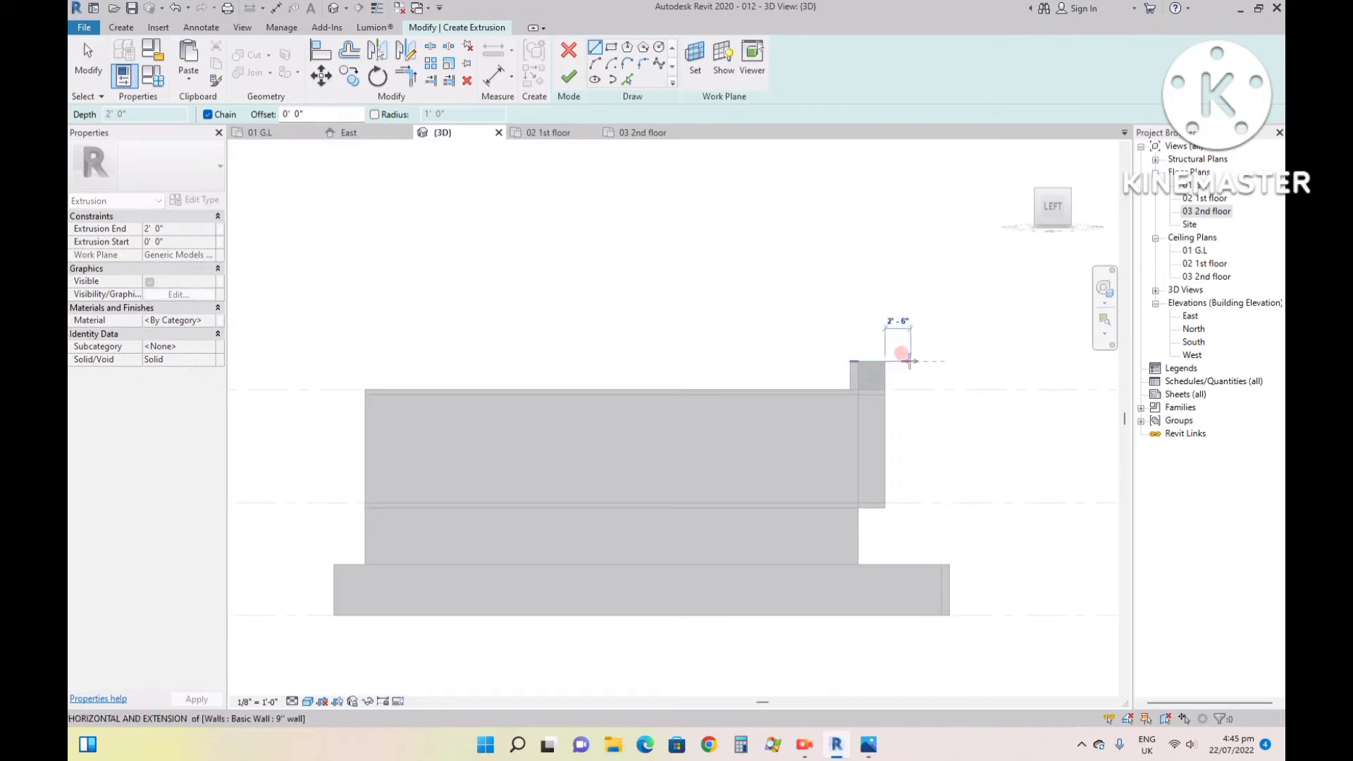
{"action": "type", "text": "3"}
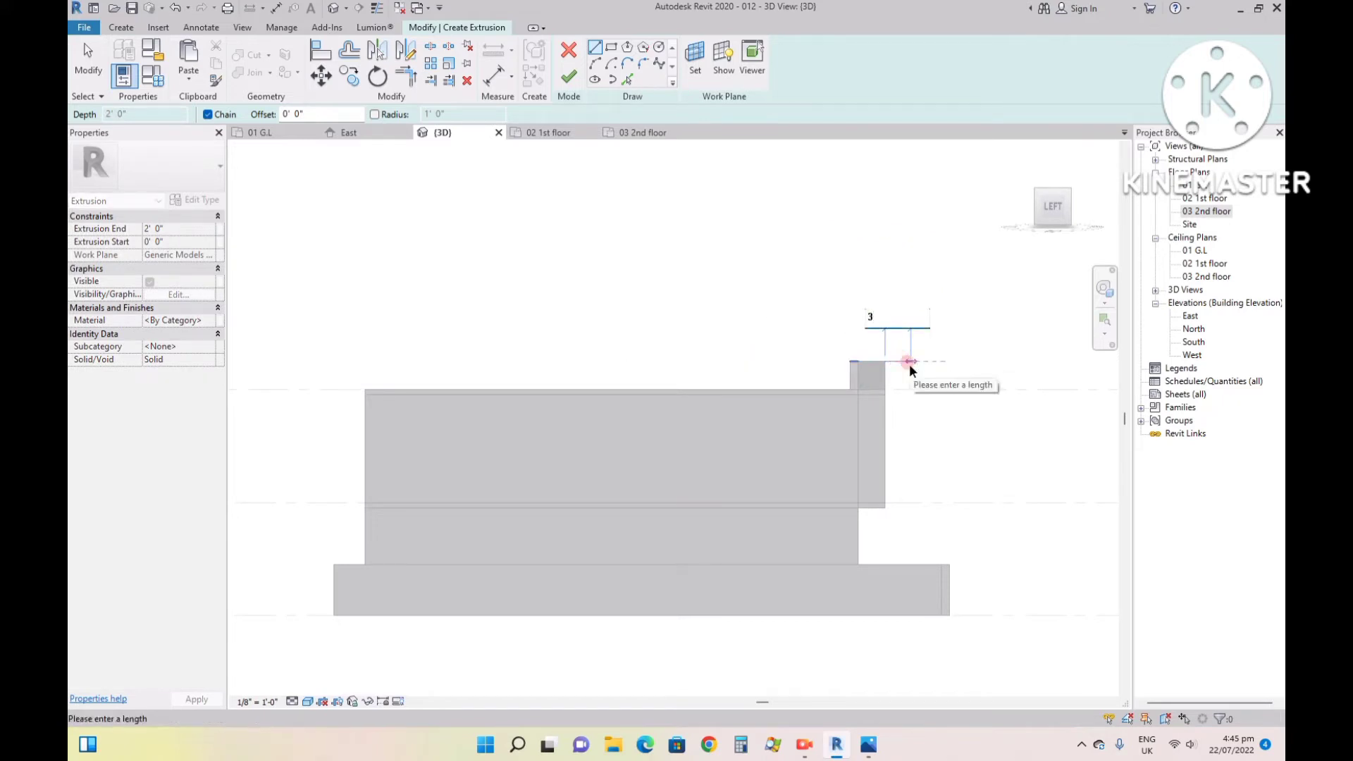
{"action": "type", "text": ".5'"}
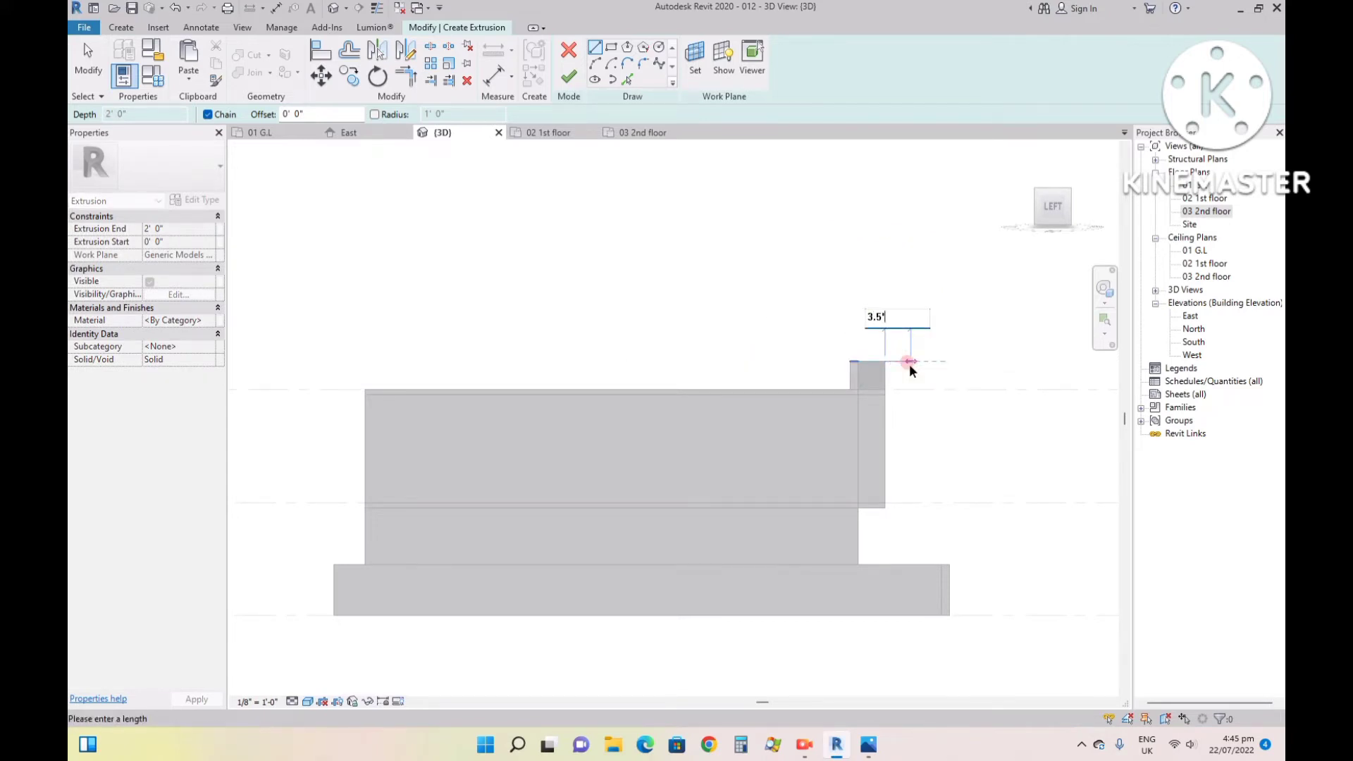
{"action": "key", "text": "Return"}
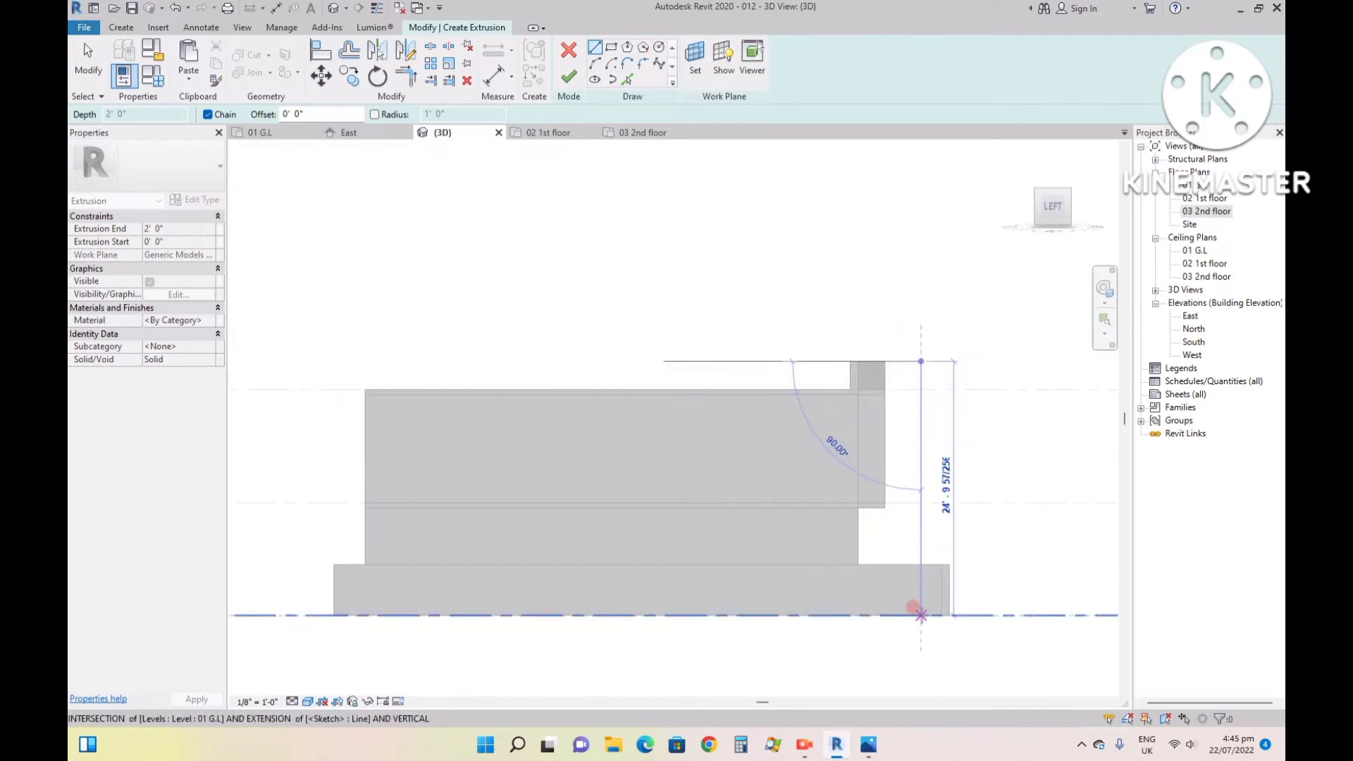
{"action": "left_click", "coordinate": [922, 615]}
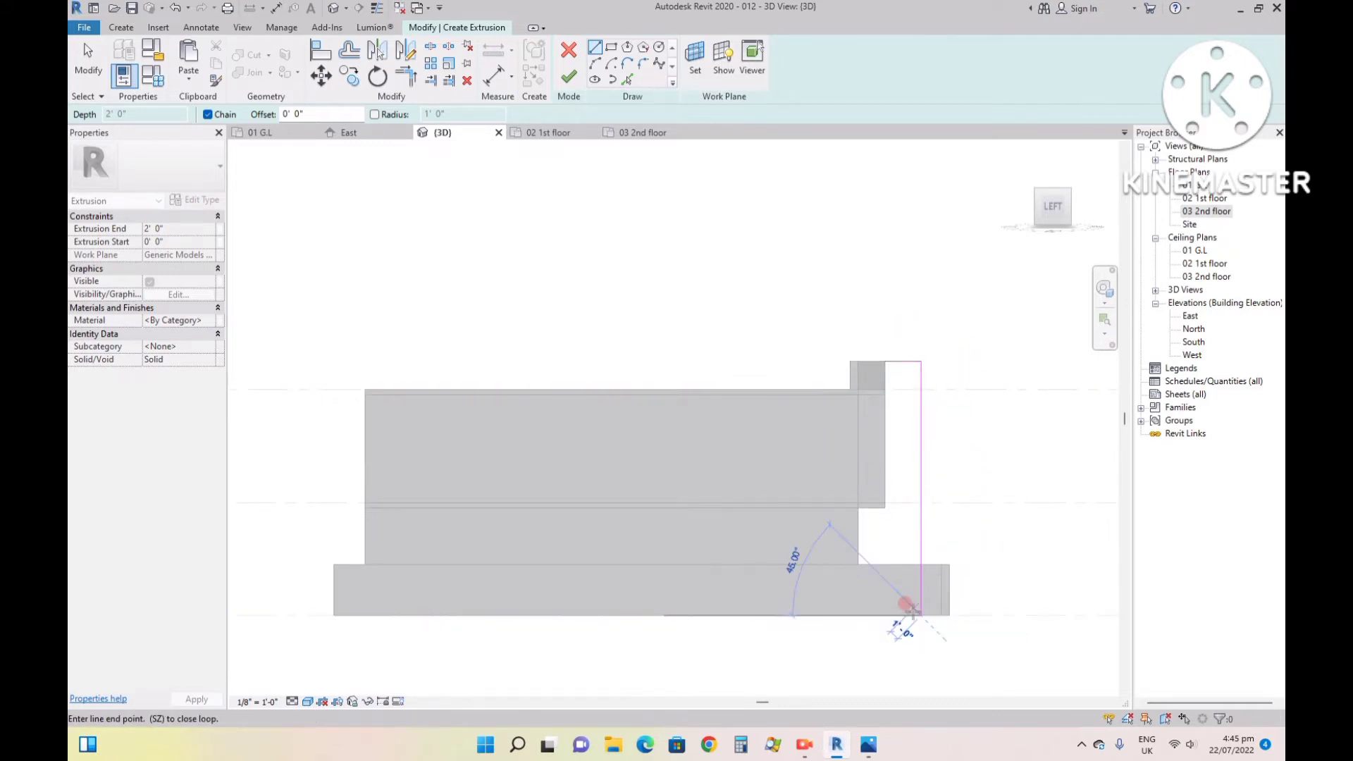
- Add a 1' sketch line along level 01 G.L. from the foot of the vertical line towards the house, and end the line chain
{"action": "scroll", "coordinate": [909, 607], "scroll_direction": "up", "scroll_amount": 3}
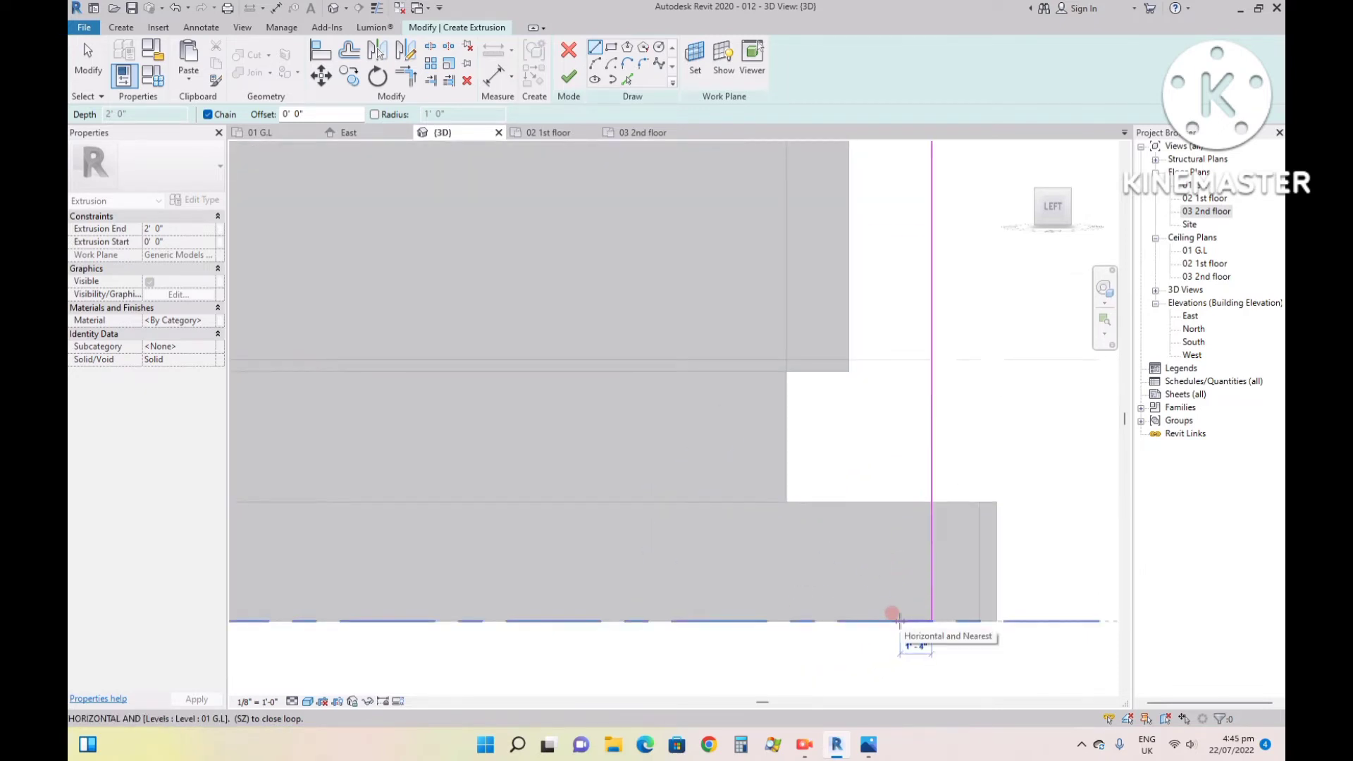
{"action": "type", "text": "1"}
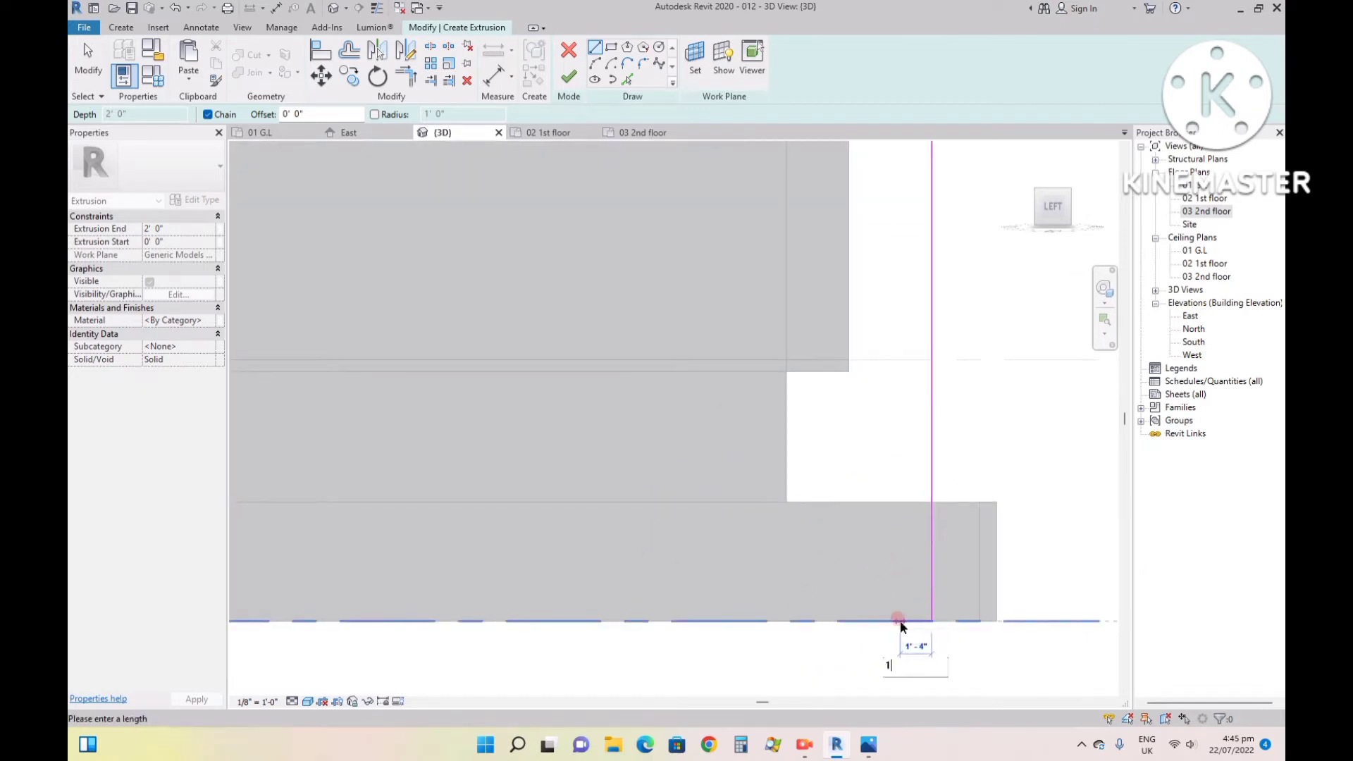
{"action": "key", "text": "Return"}
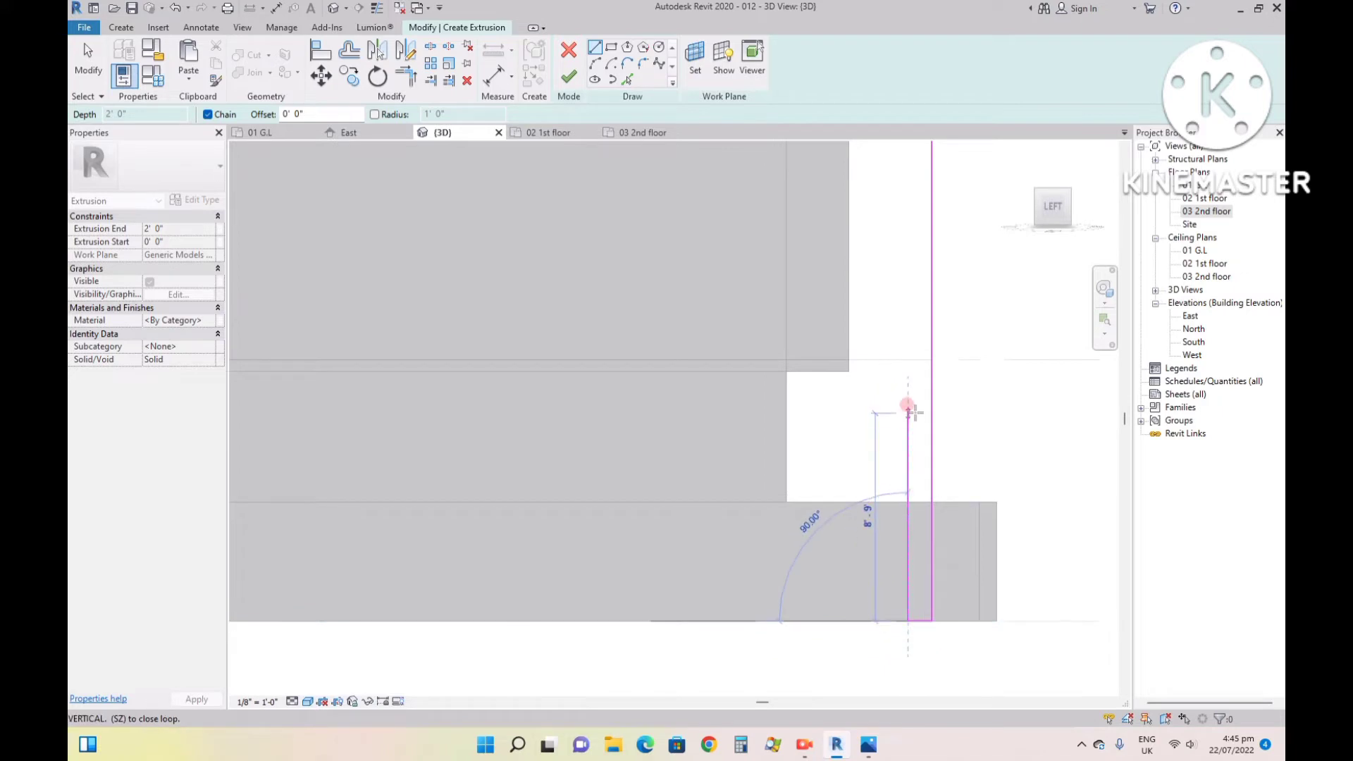
{"action": "scroll", "coordinate": [908, 418], "scroll_direction": "down", "scroll_amount": 2}
{"action": "scroll", "coordinate": [902, 192], "scroll_direction": "up", "scroll_amount": 2}
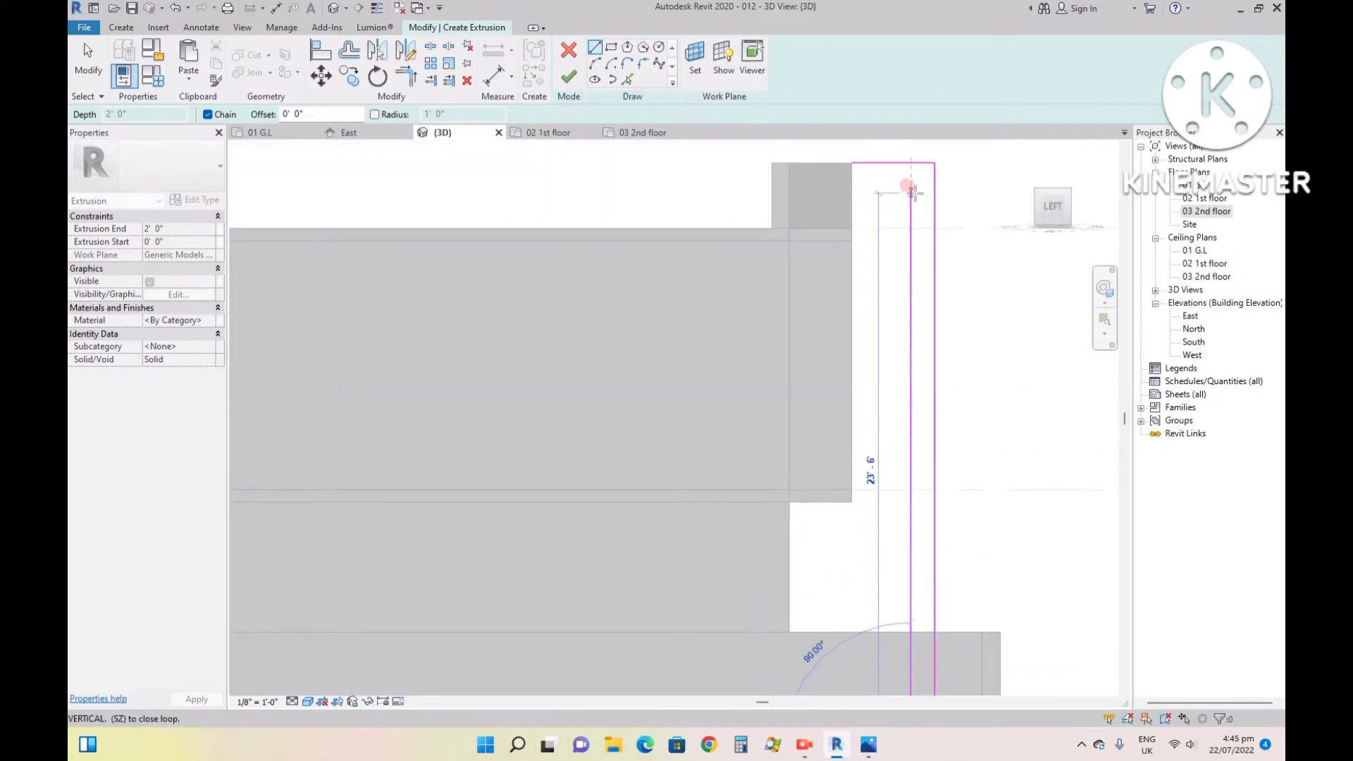
{"action": "key", "text": "Escape"}
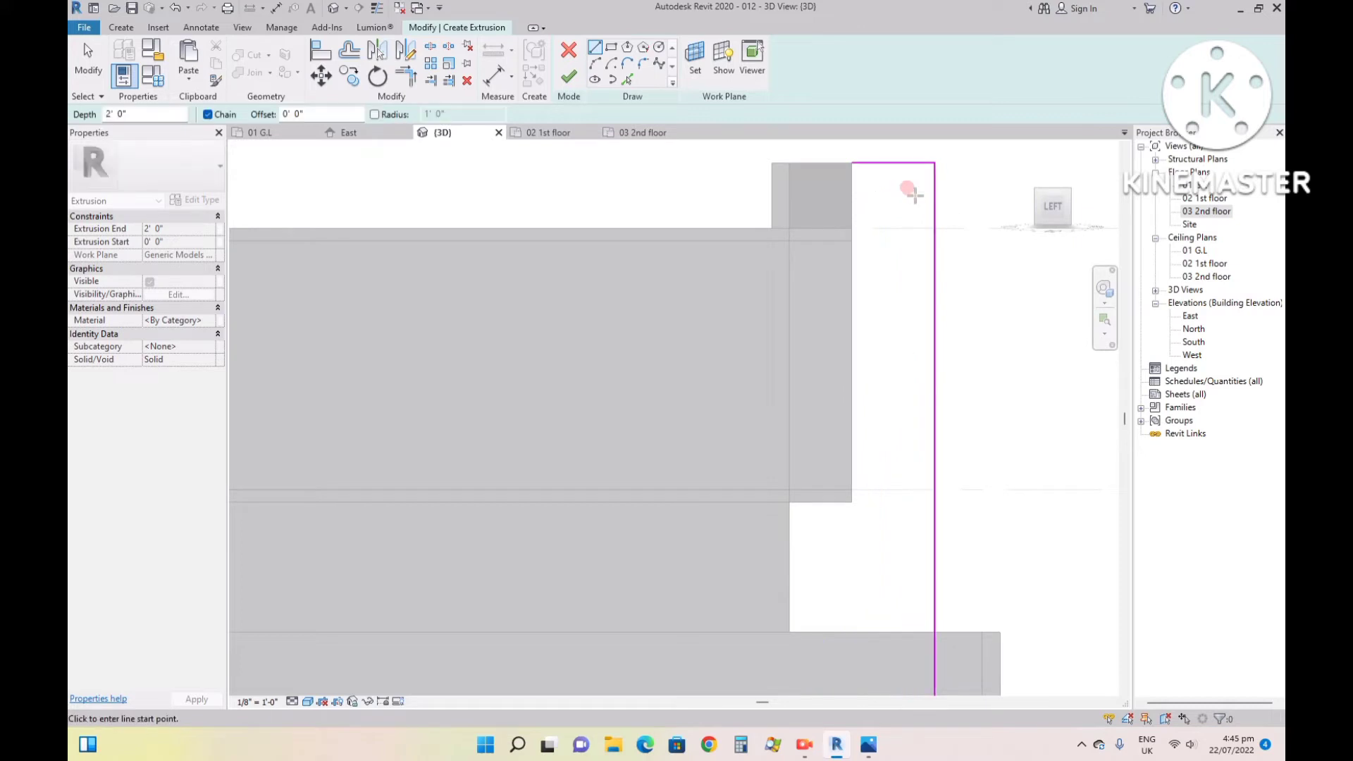
- Offset a copy of the top horizontal sketch line 1' downward
{"action": "key", "text": "o"}
{"action": "key", "text": "f"}
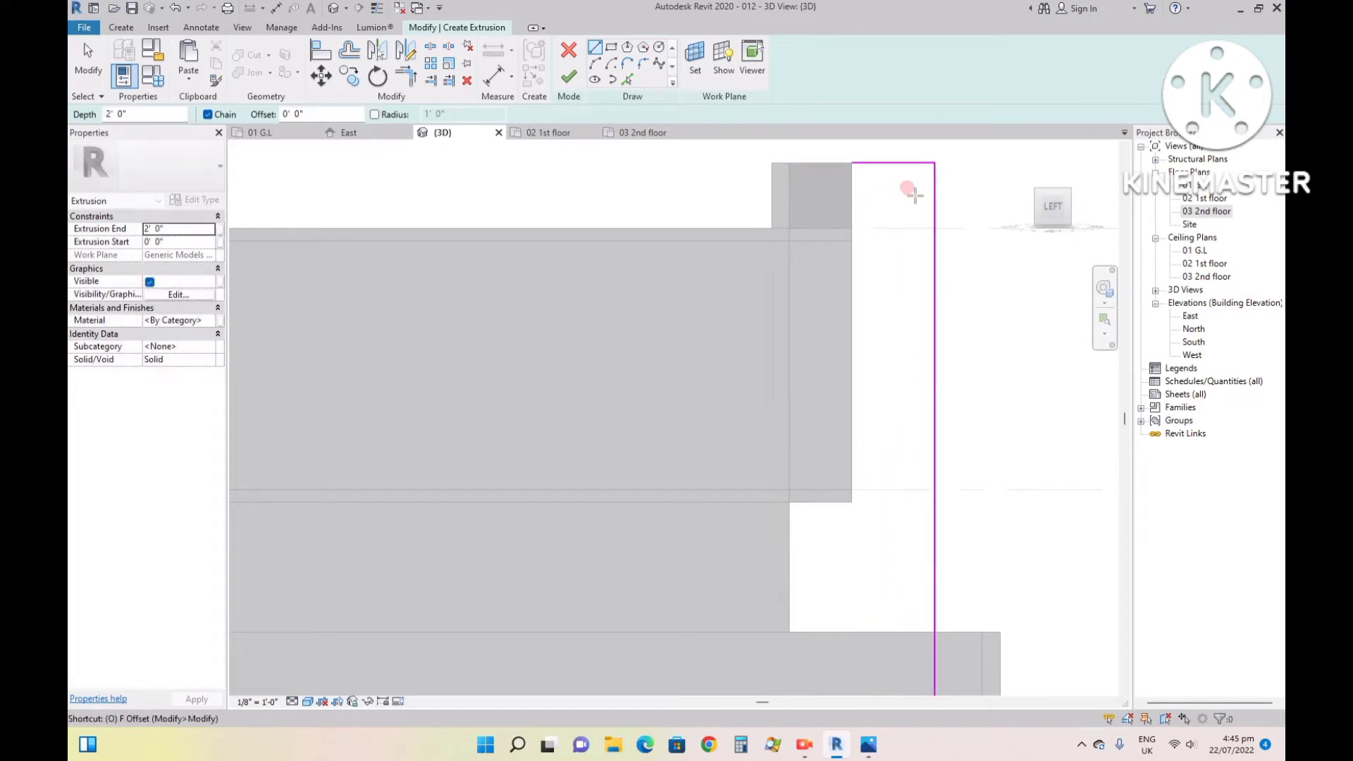
{"action": "double_click", "coordinate": [399, 114]}
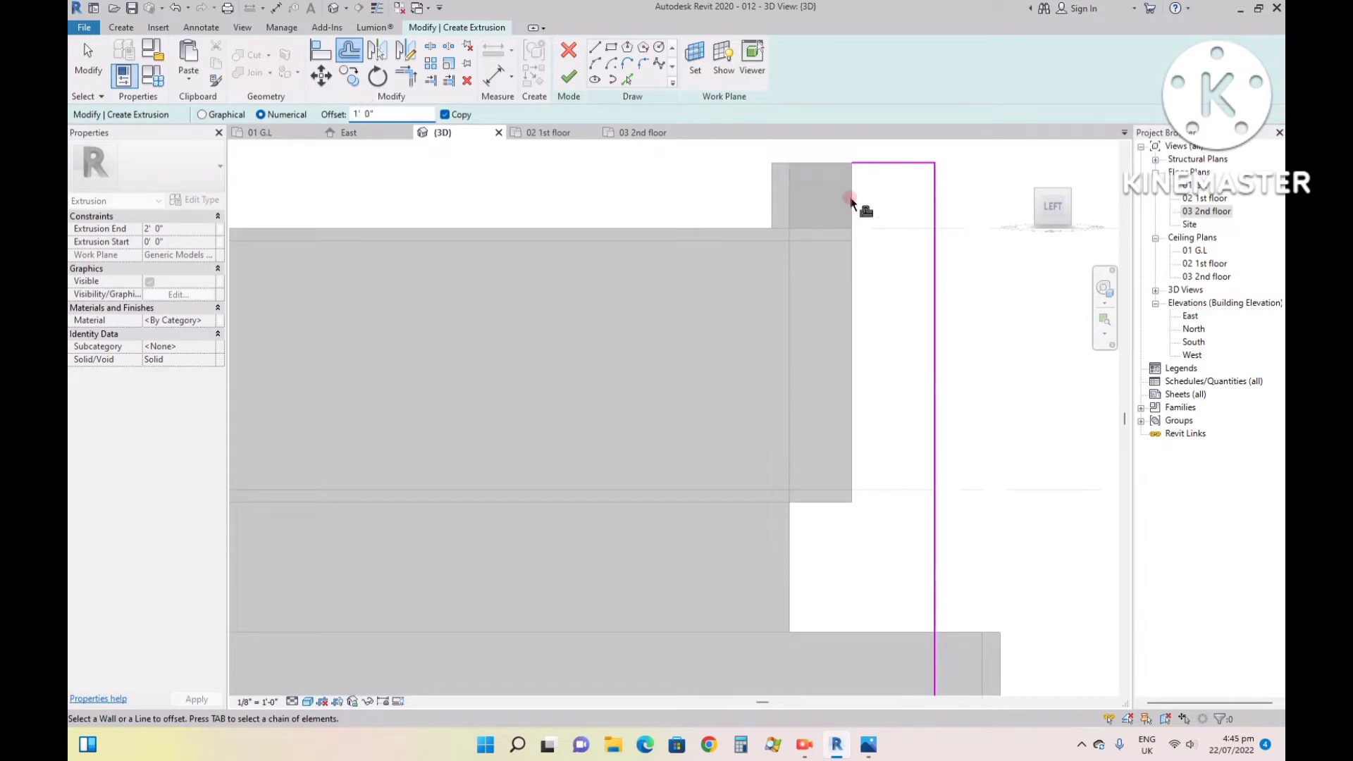
{"action": "left_click", "coordinate": [877, 165]}
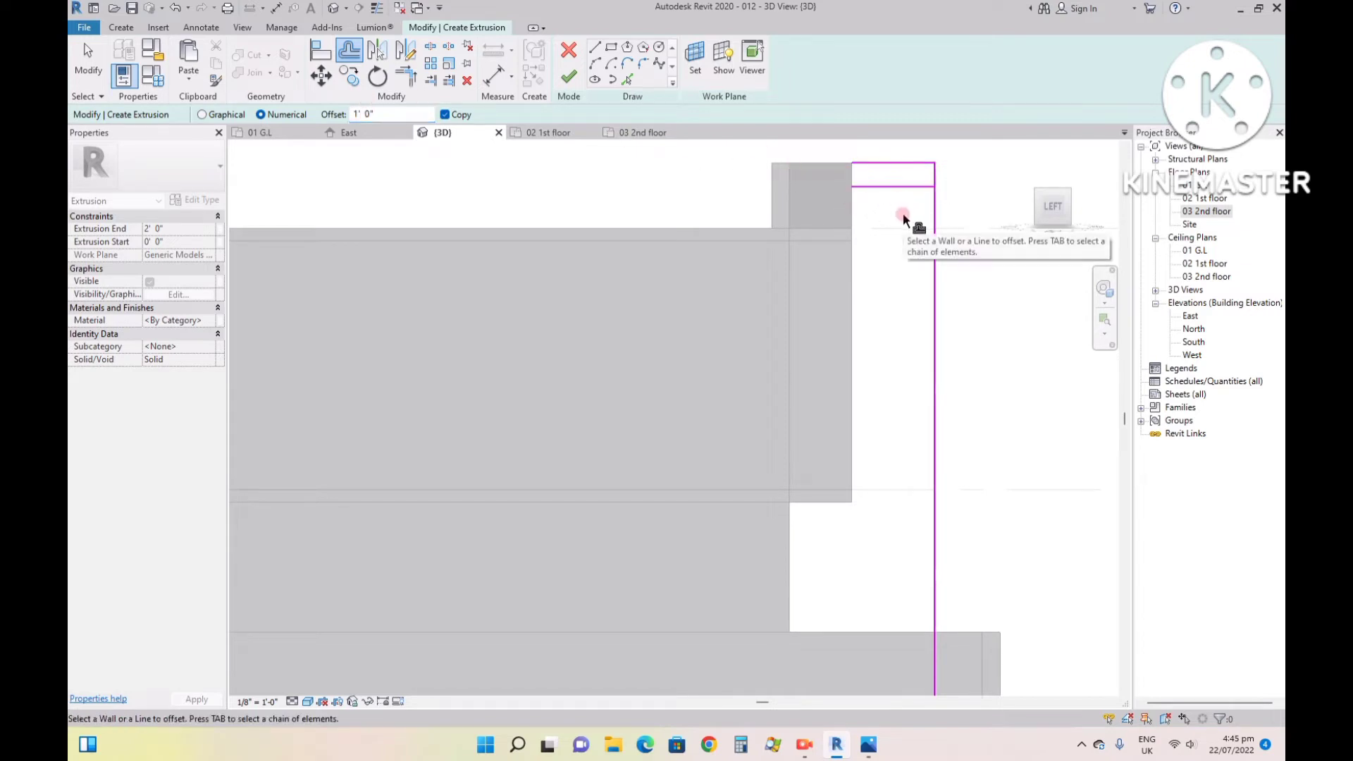
{"action": "key", "text": "Escape"}
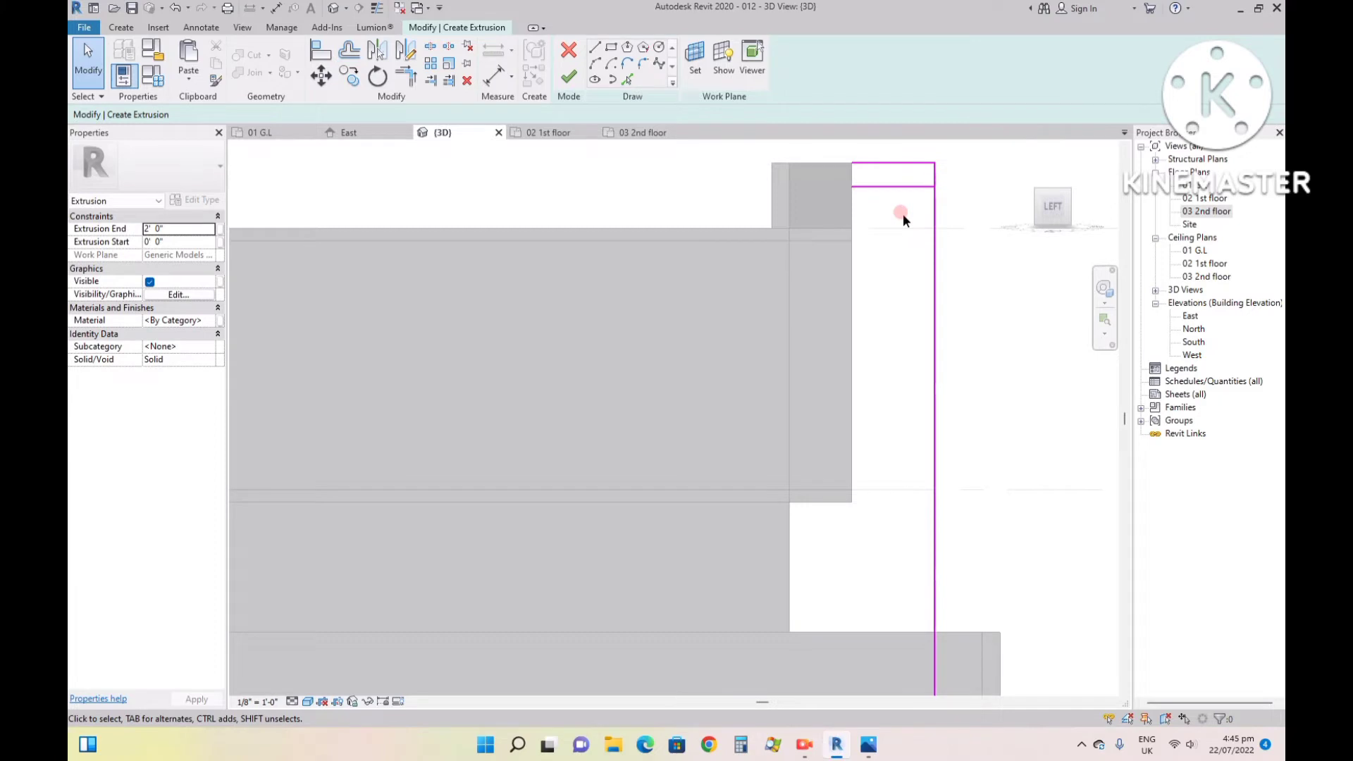
- Offset a copy of the long vertical sketch line 1' inward, towards the house
{"action": "key", "text": "o"}
{"action": "key", "text": "f"}
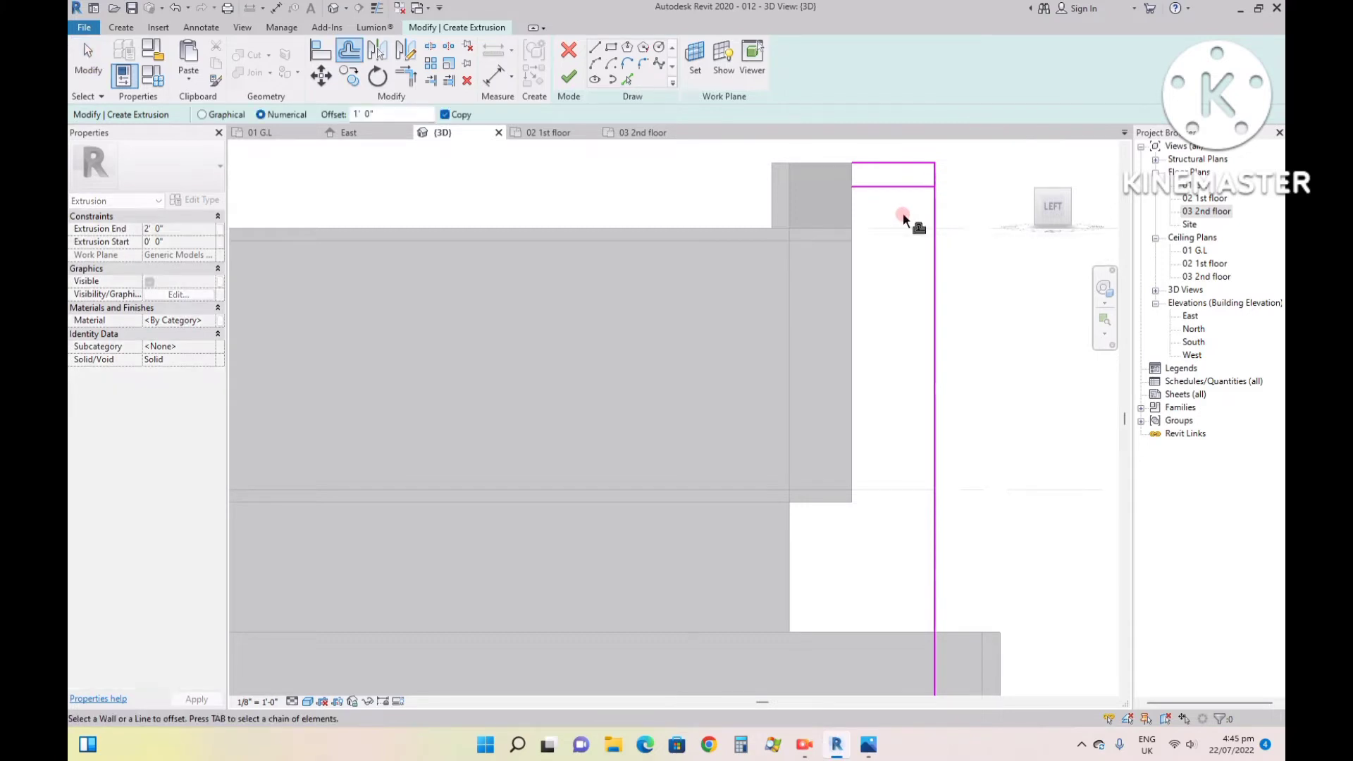
{"action": "left_click", "coordinate": [933, 224]}
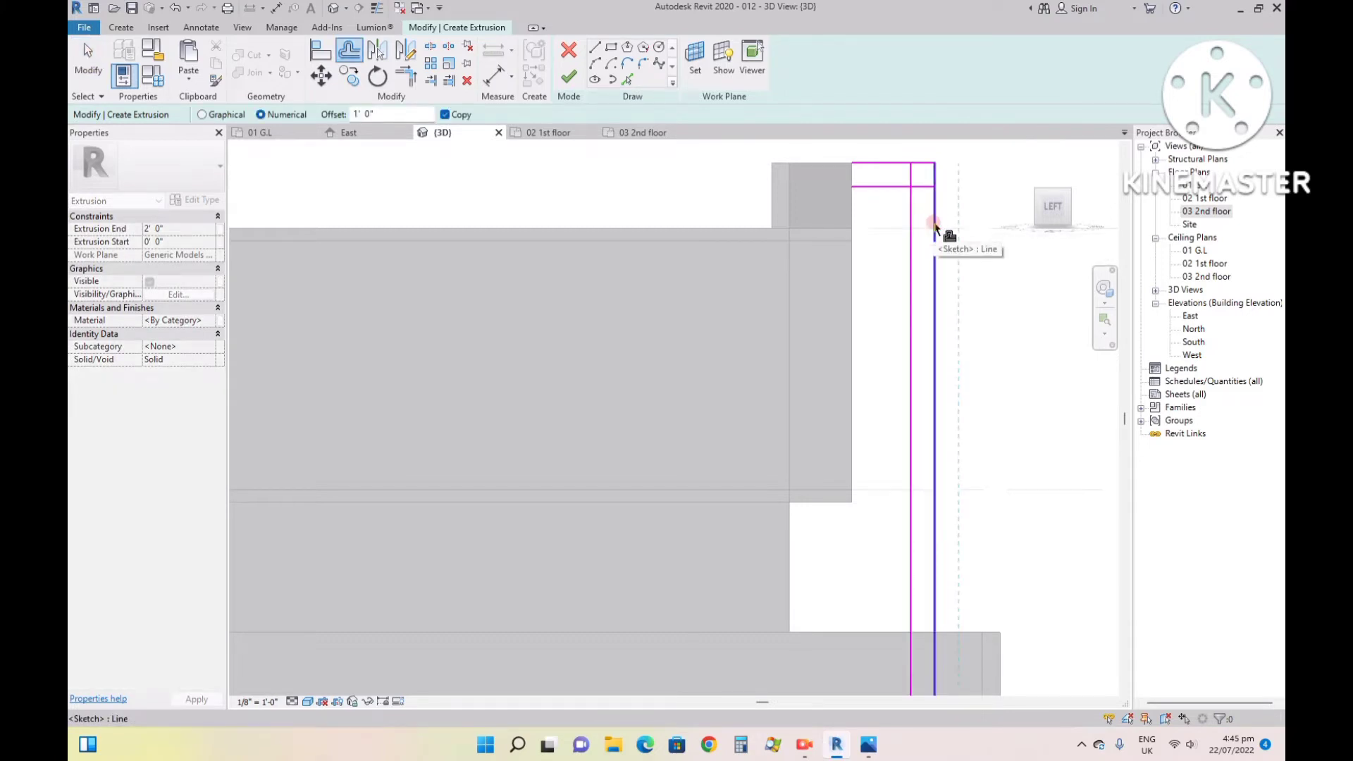
{"action": "key", "text": "Escape"}
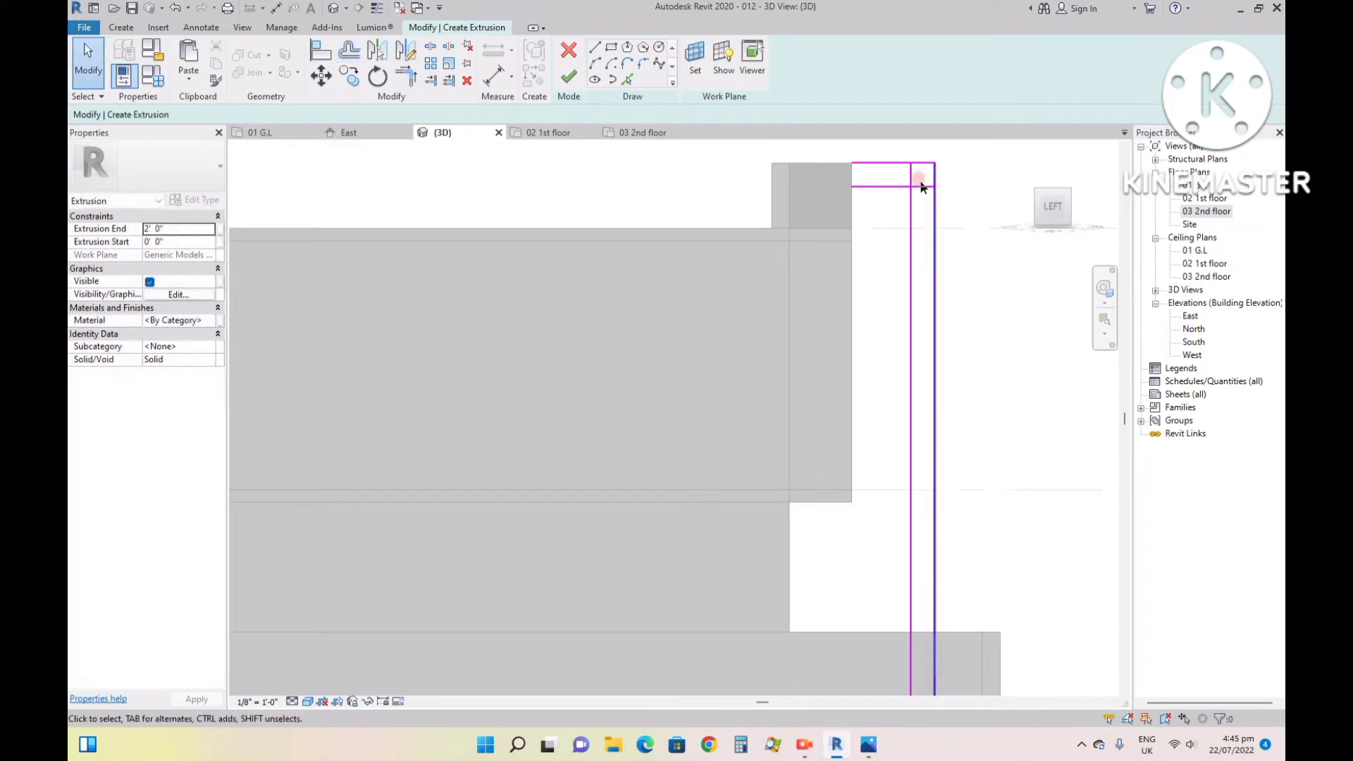
- Draw a short vertical sketch line against the parapet frame, joining the house-side ends of the two horizontal lines
{"action": "left_click", "coordinate": [594, 47]}
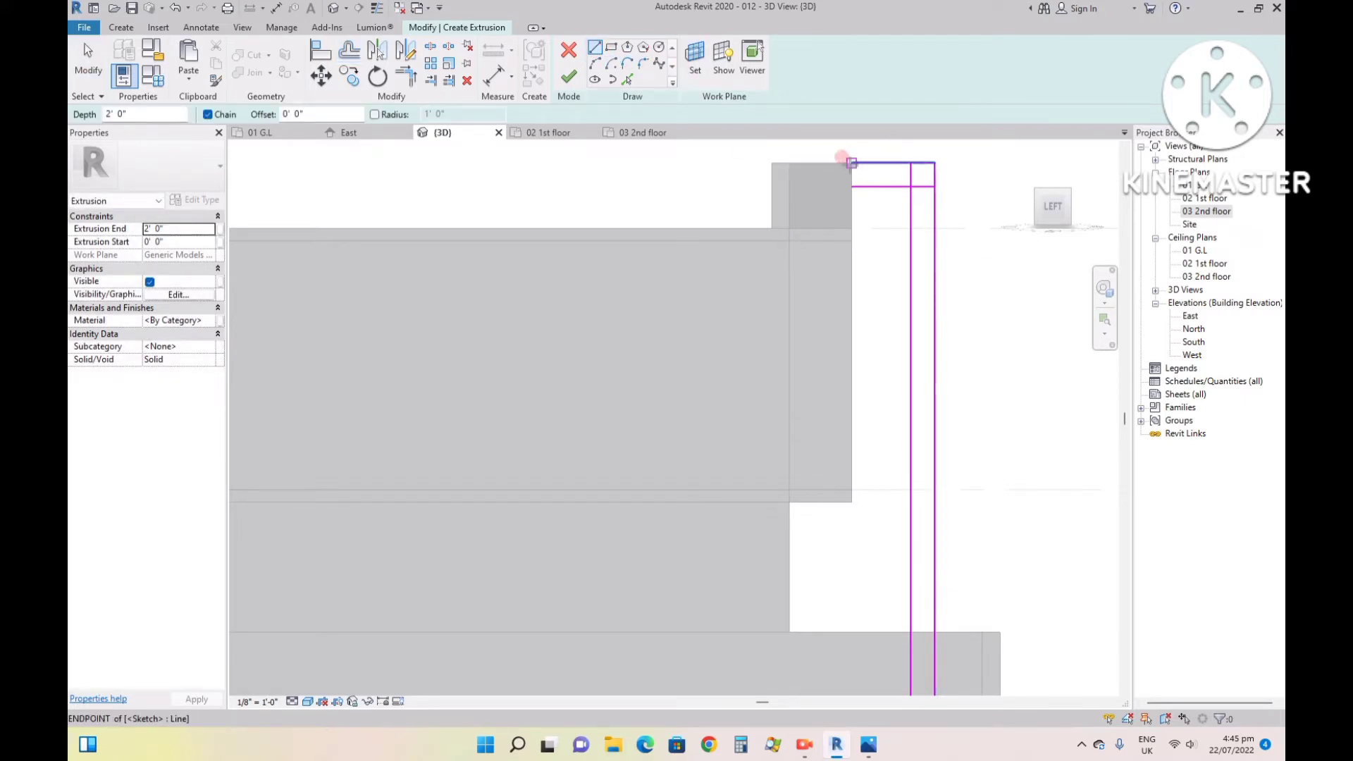
{"action": "left_click", "coordinate": [852, 163]}
{"action": "key", "text": "Escape"}
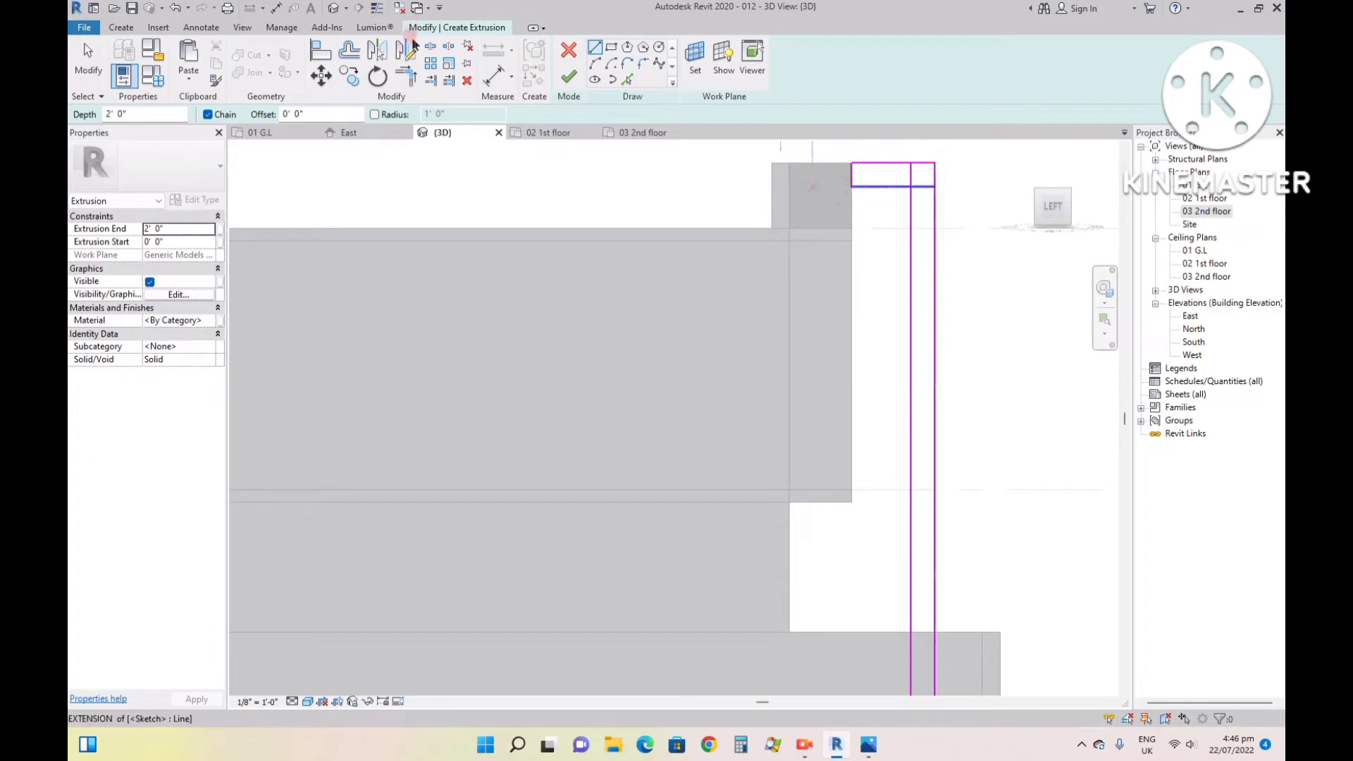
{"action": "key", "text": "Escape"}
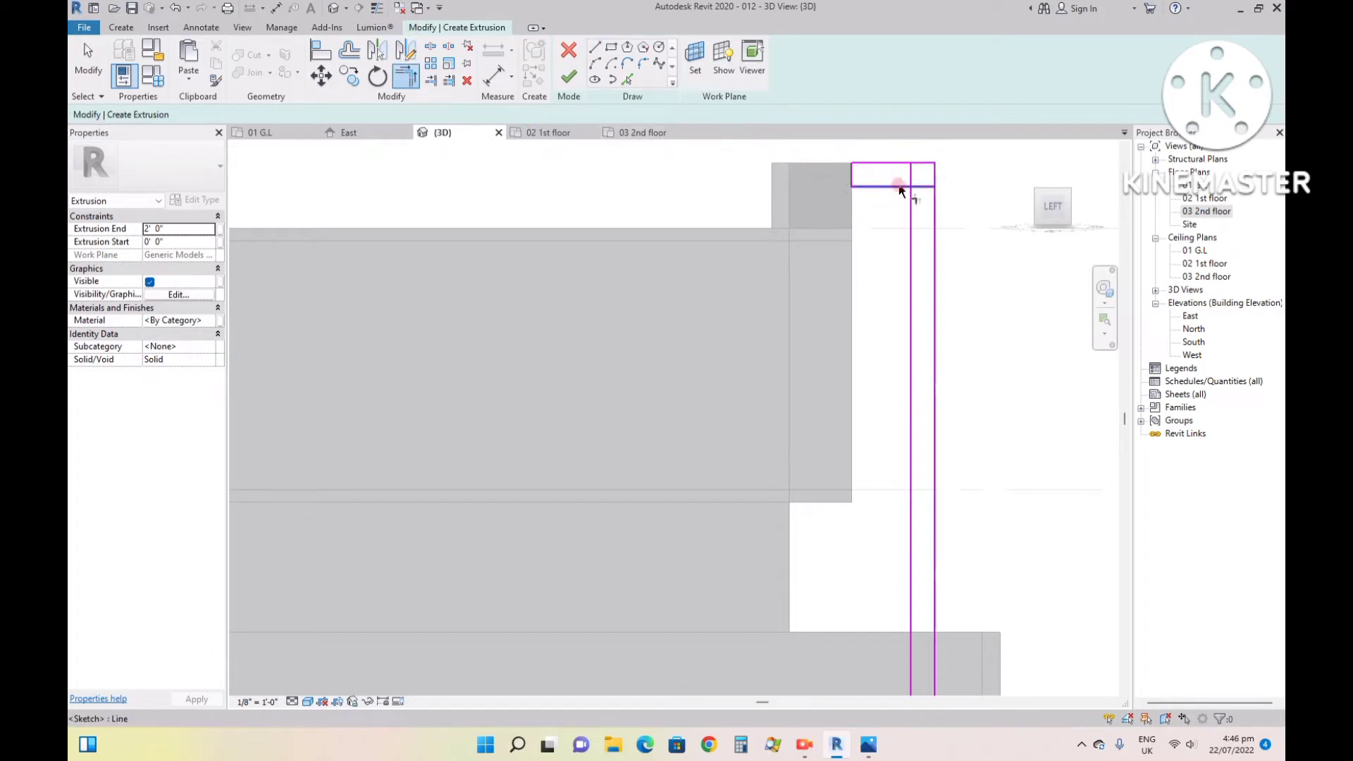
- Trim the inner horizontal and vertical sketch lines to a corner so the fin profile is one closed L-shaped loop
{"action": "key", "text": "t"}
{"action": "key", "text": "r"}
{"action": "scroll", "coordinate": [899, 209], "scroll_direction": "down", "scroll_amount": 3}
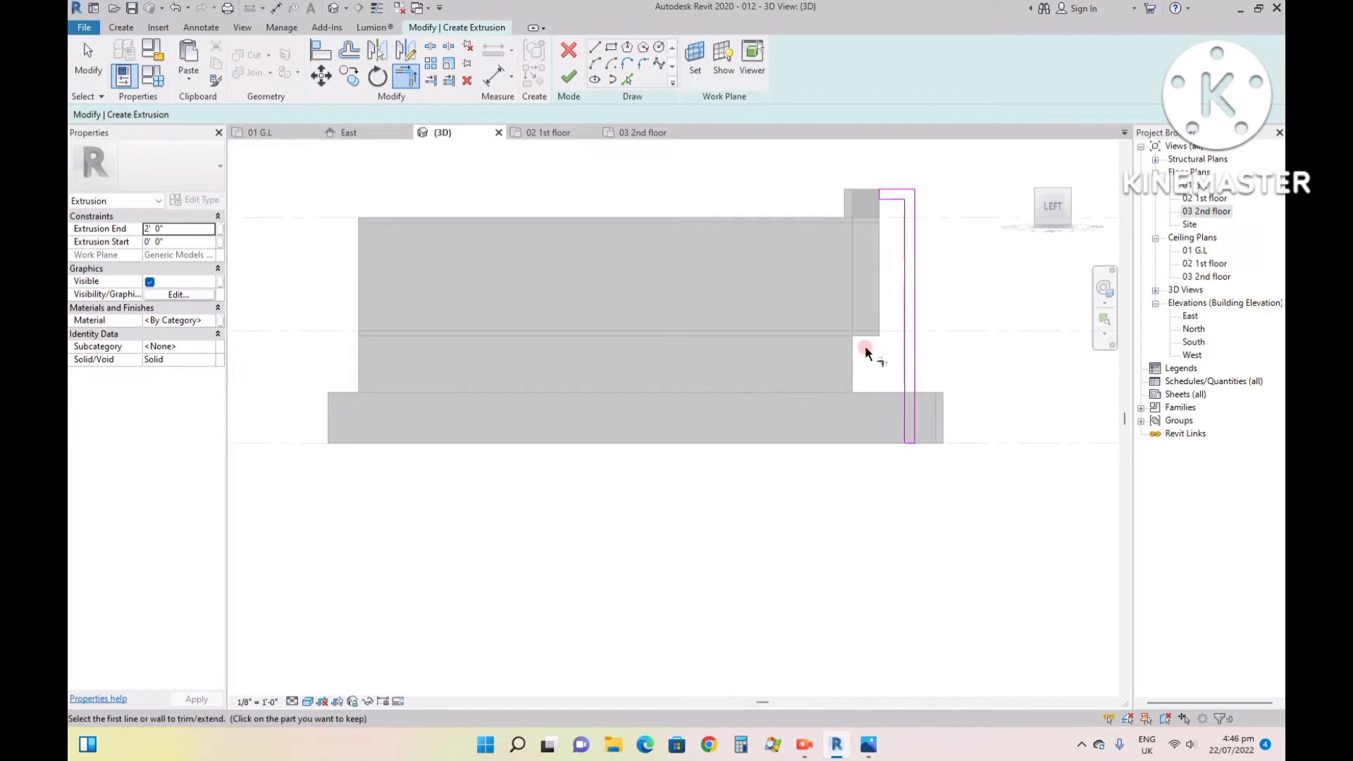
{"action": "scroll", "coordinate": [884, 189], "scroll_direction": "up", "scroll_amount": 4}
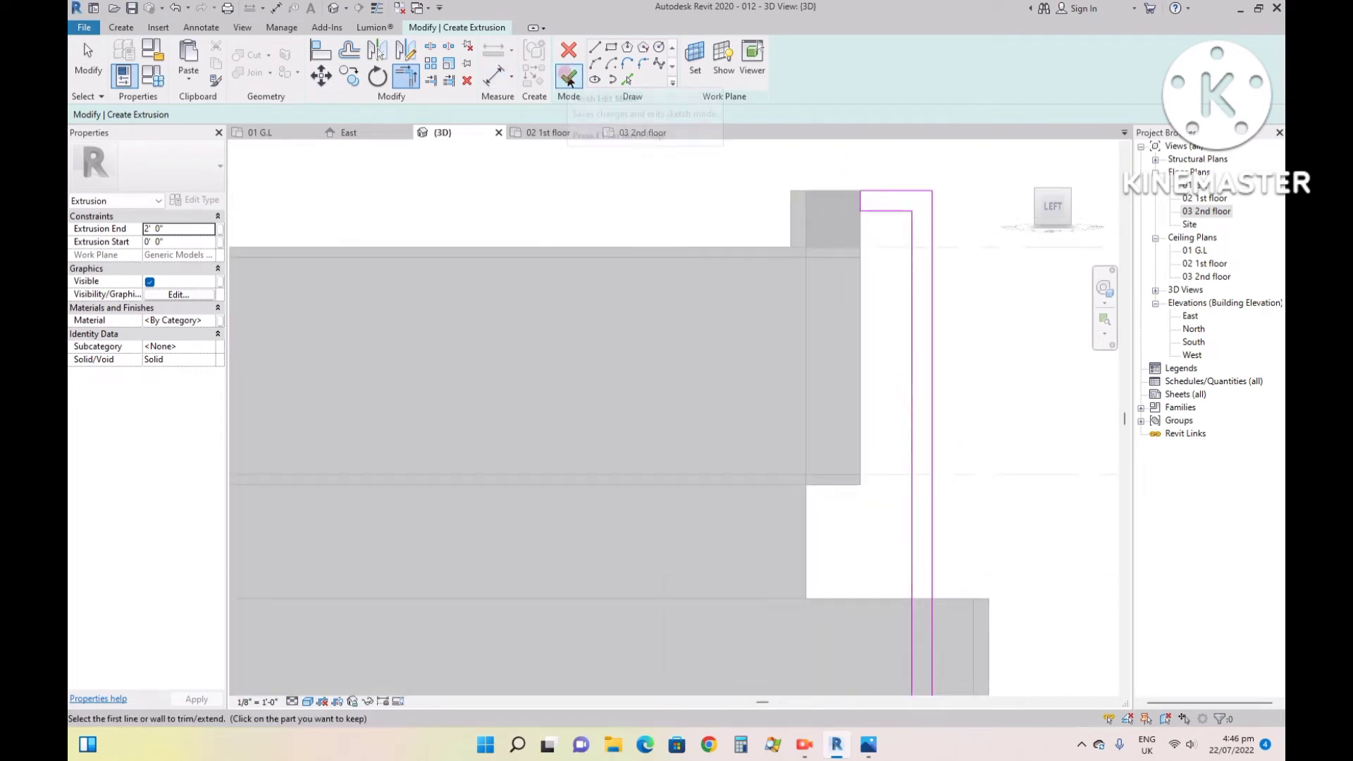
{"action": "key", "text": "Escape"}
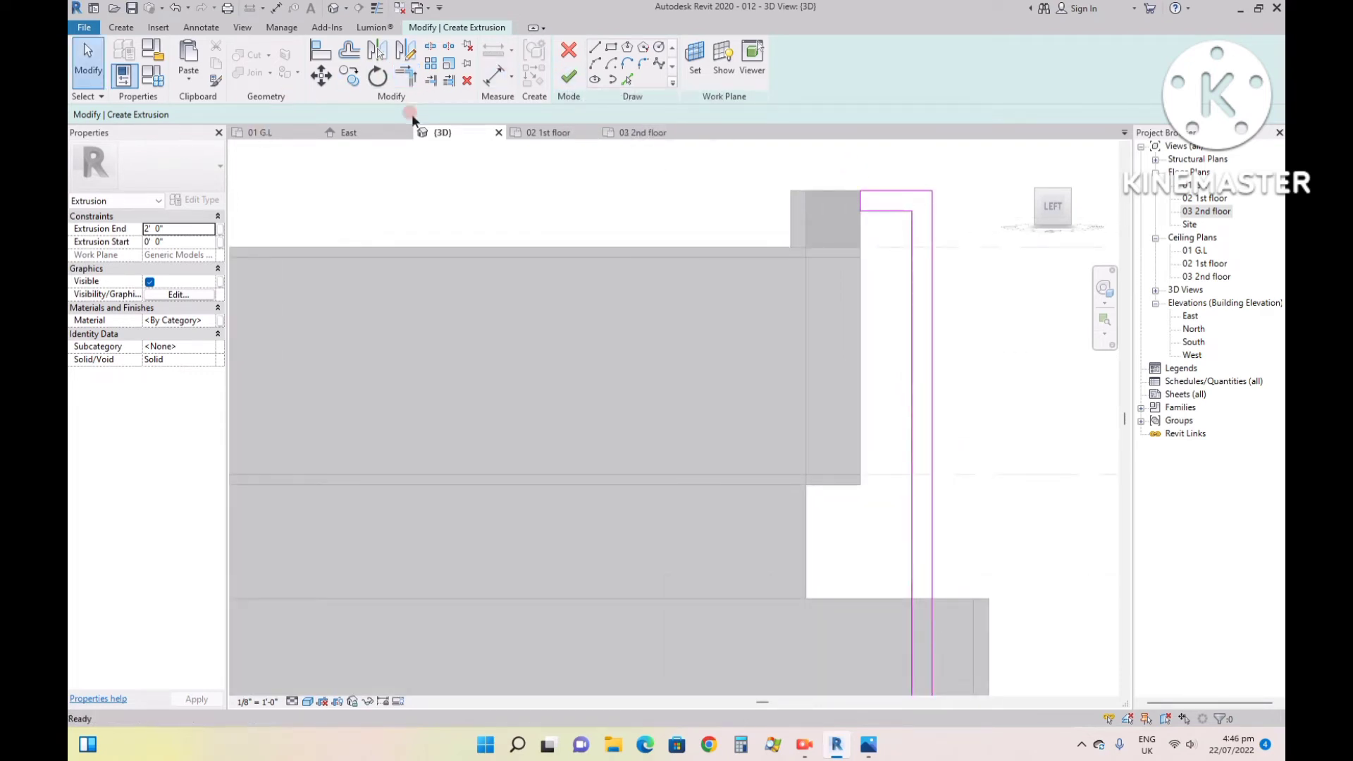
- Finish the fin's sketch, set the extrusion depth to 1' and finish the in-place model
{"action": "left_click", "coordinate": [568, 75]}
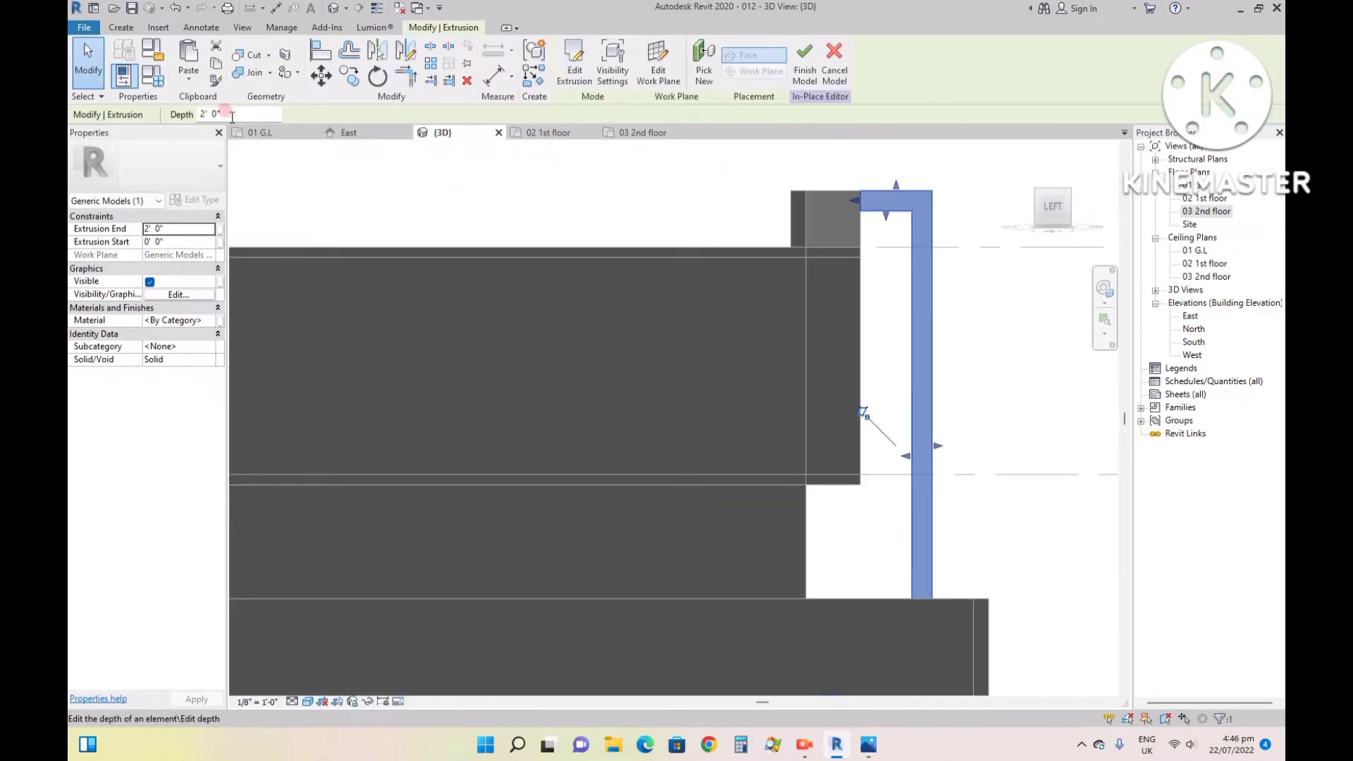
{"action": "left_click_drag", "start_coordinate": [216, 116], "coordinate": [183, 108]}
{"action": "type", "text": "1'"}
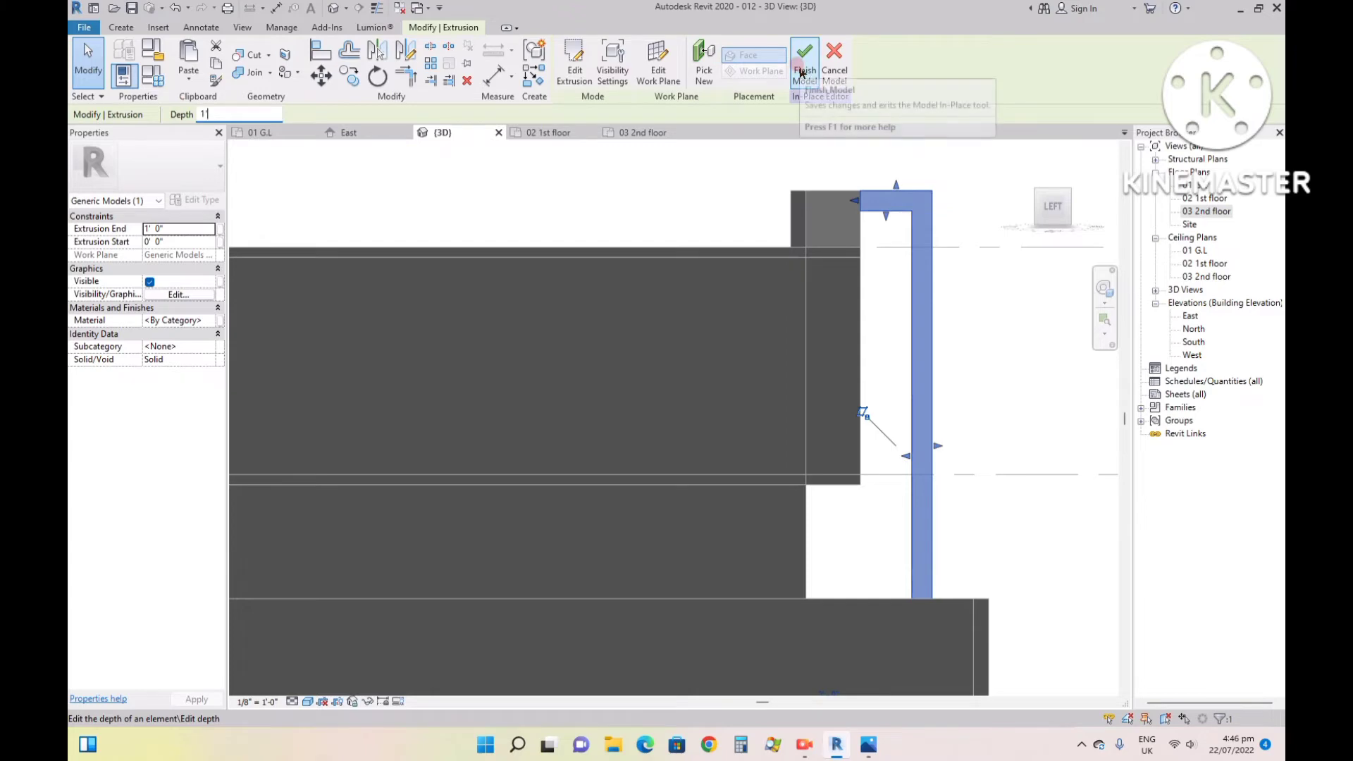
{"action": "left_click", "coordinate": [805, 62]}
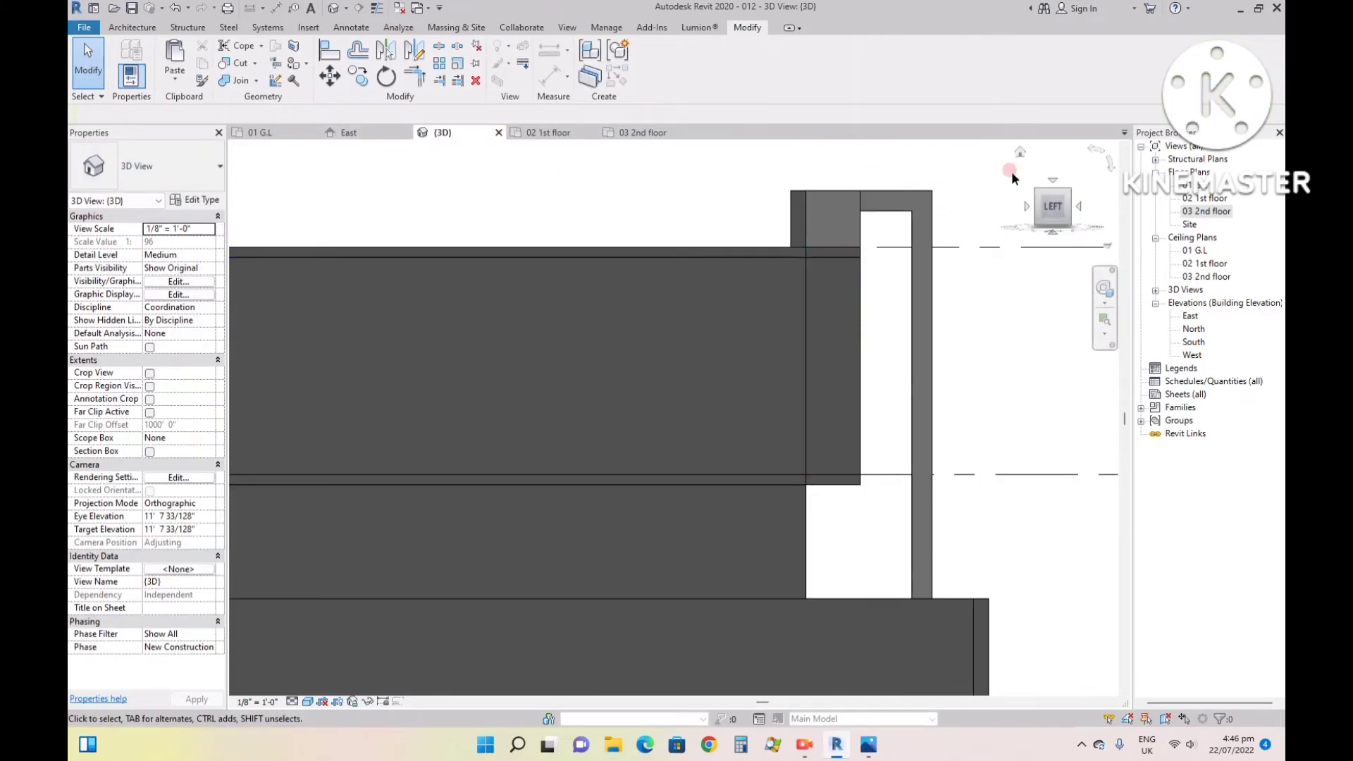
- Stretch the house-side end of the fin's top arm back over the frame to the front face of the wall behind
{"action": "left_click", "coordinate": [1021, 157]}
{"action": "scroll", "coordinate": [592, 345], "scroll_direction": "up", "scroll_amount": 8}
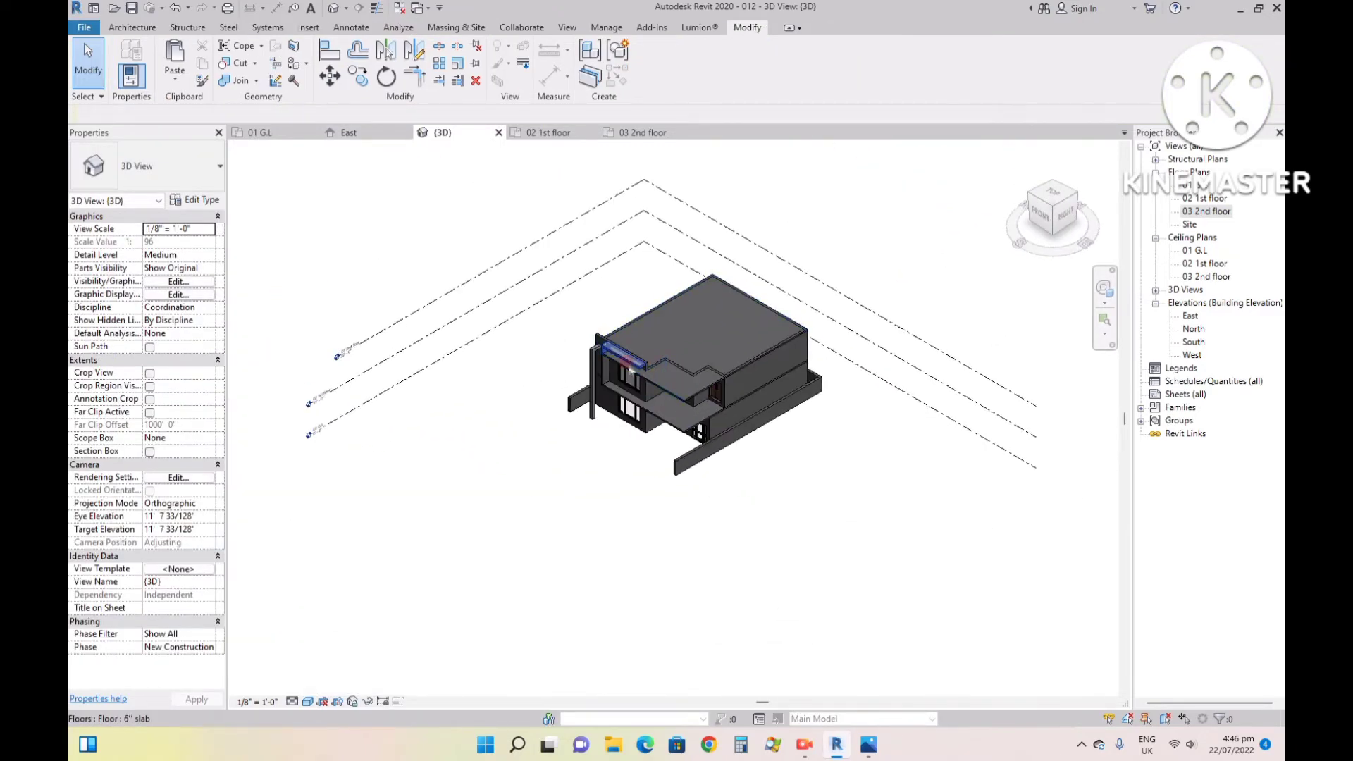
{"action": "scroll", "coordinate": [598, 340], "scroll_direction": "up", "scroll_amount": 1}
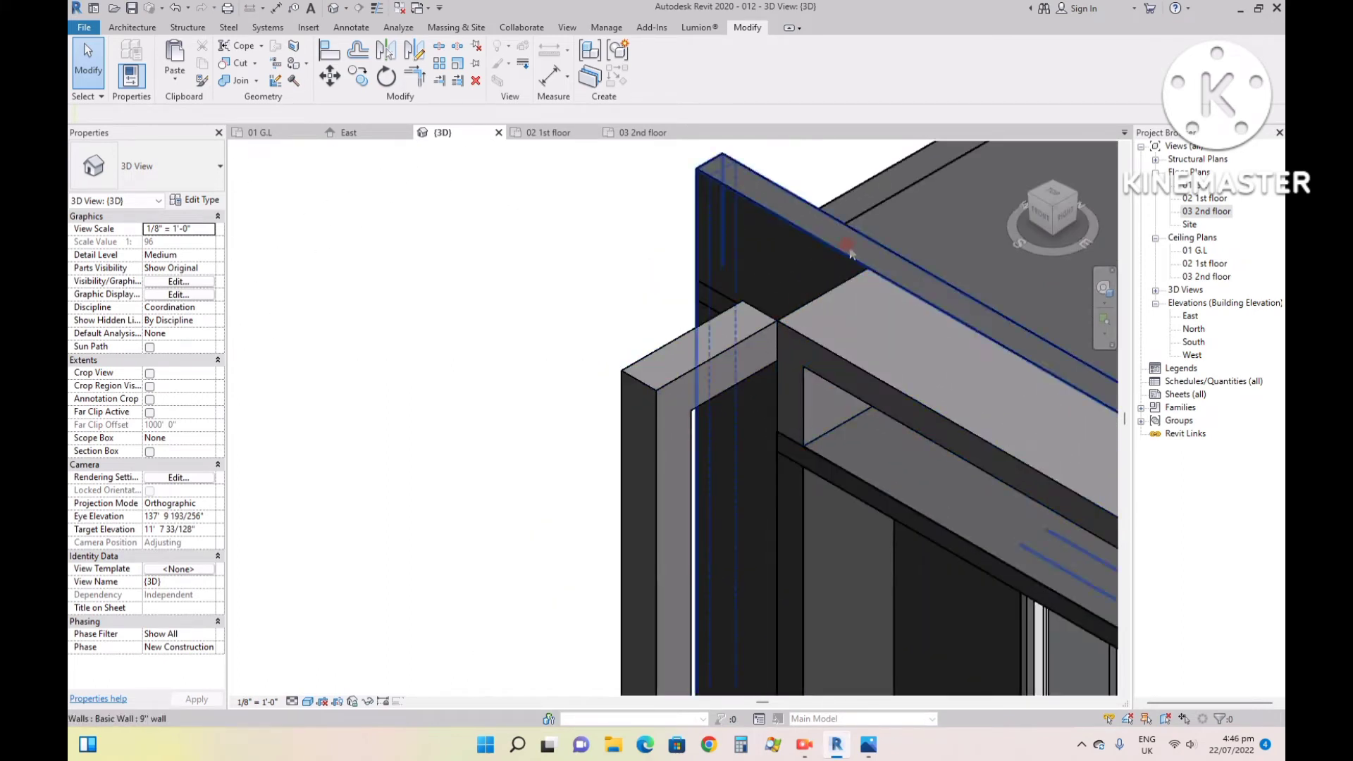
{"action": "scroll", "coordinate": [811, 293], "scroll_direction": "down", "scroll_amount": 1}
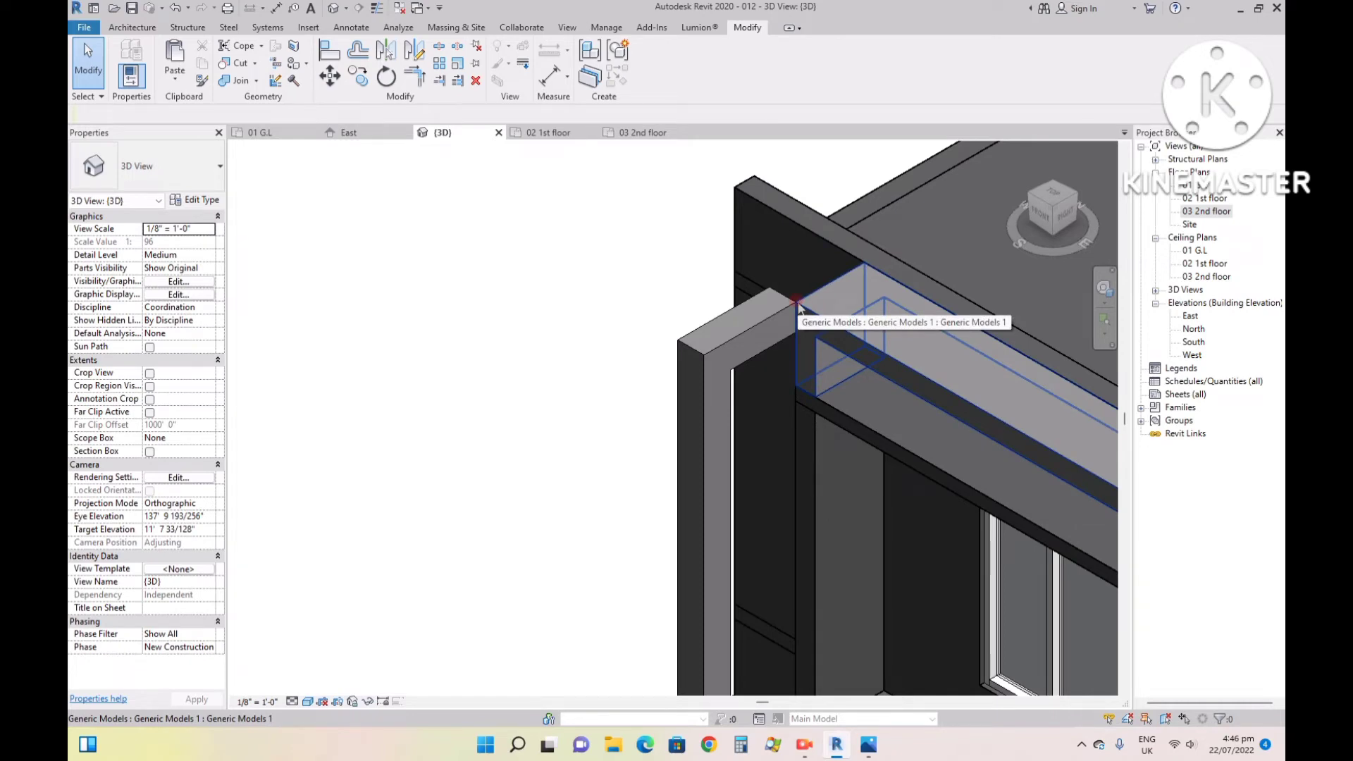
{"action": "left_click", "coordinate": [1032, 199]}
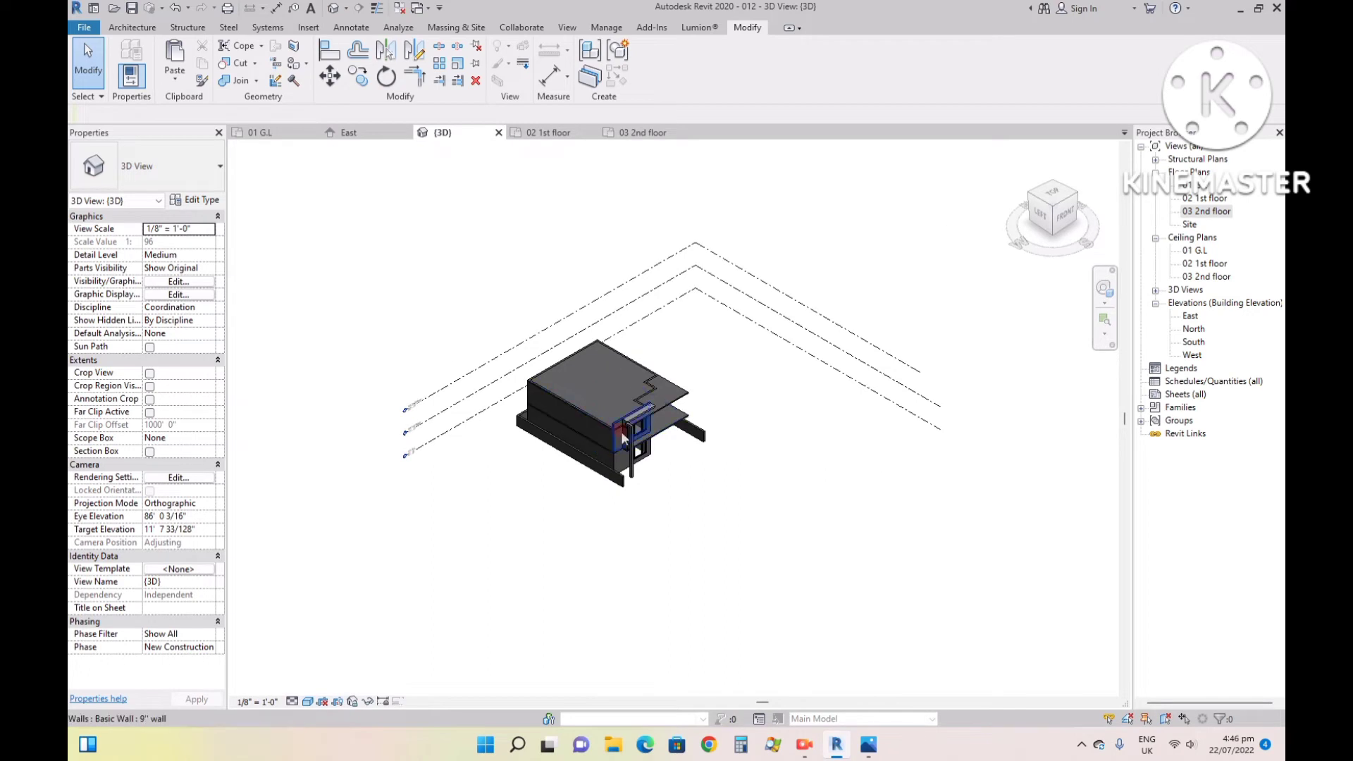
{"action": "scroll", "coordinate": [623, 438], "scroll_direction": "up", "scroll_amount": 10}
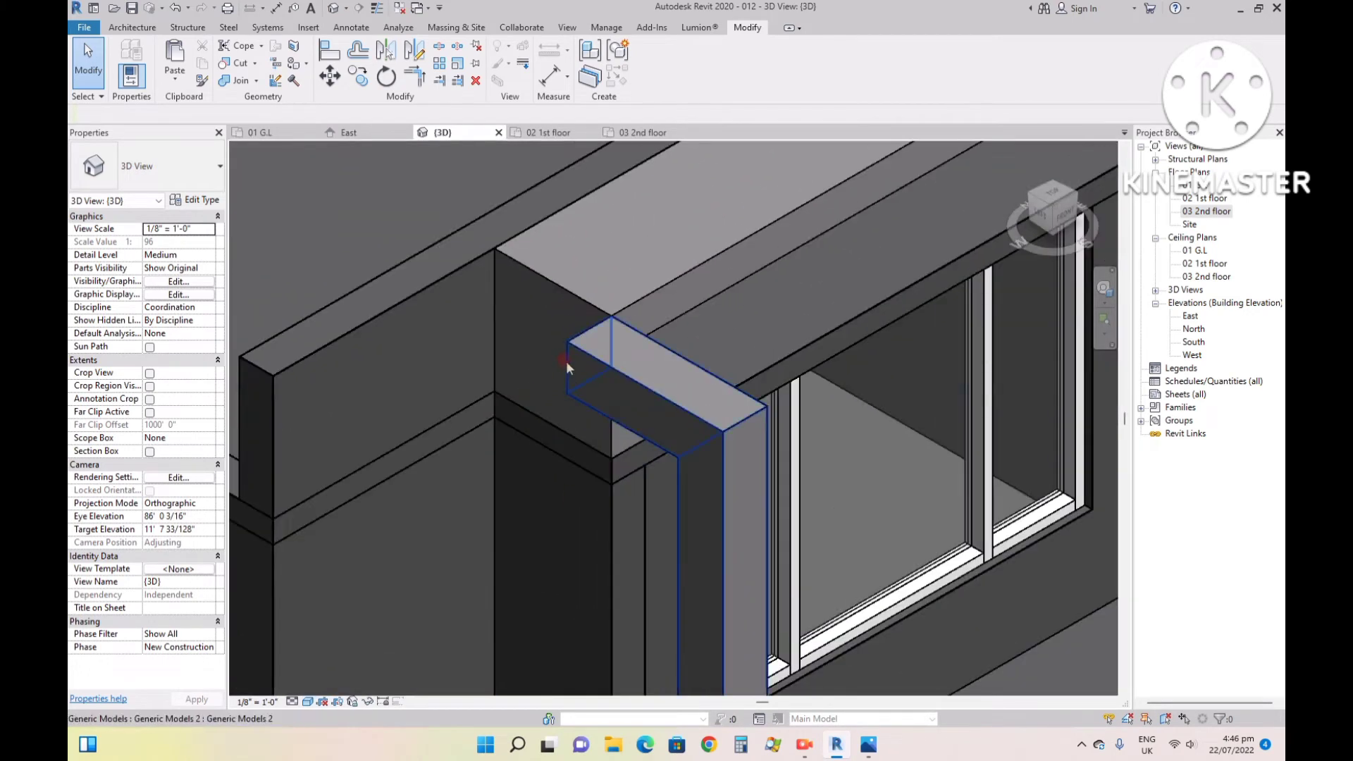
{"action": "left_click", "coordinate": [564, 356]}
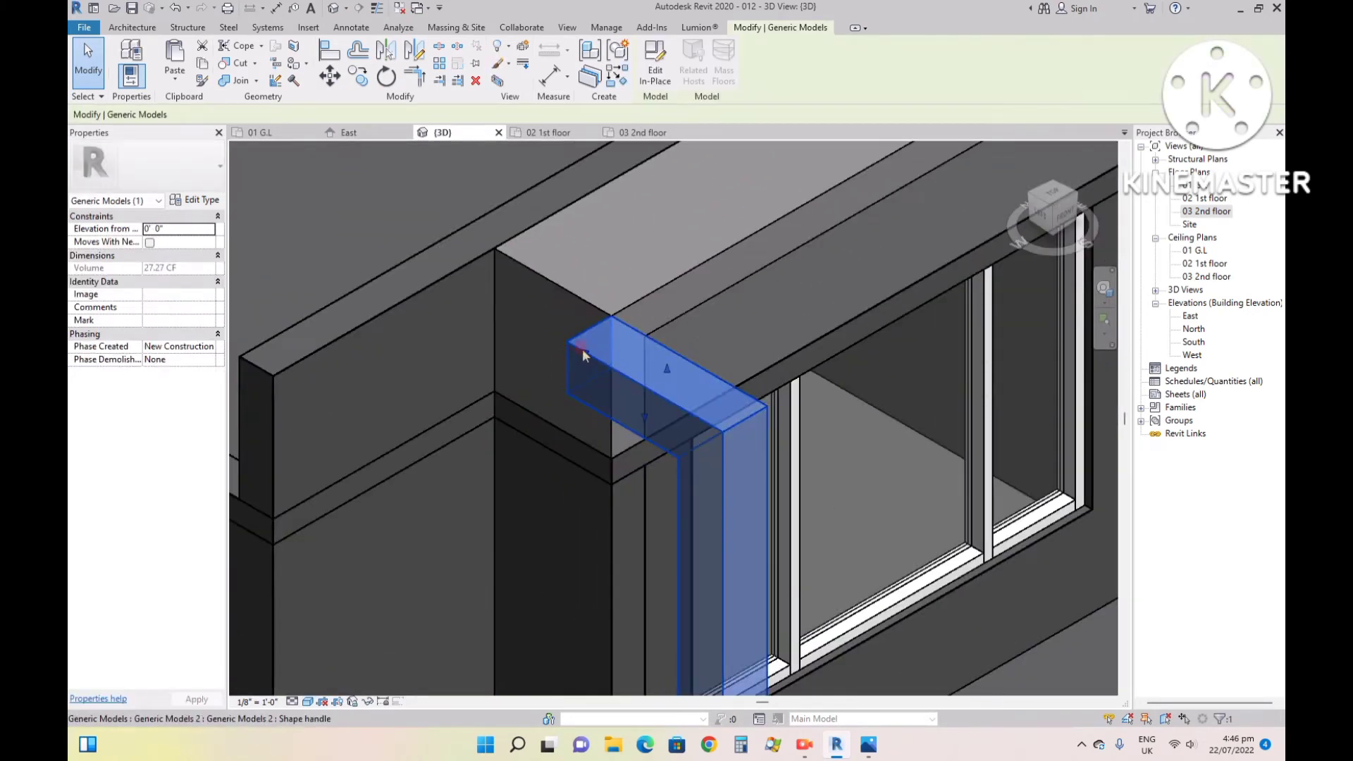
{"action": "left_click_drag", "start_coordinate": [582, 349], "coordinate": [470, 292]}
- Shift the fin's vertical leg closer to the house in the left-side 3D view, keeping its 1' thickness and a narrow gap before the frame
{"action": "scroll", "coordinate": [691, 334], "scroll_direction": "down", "scroll_amount": 4}
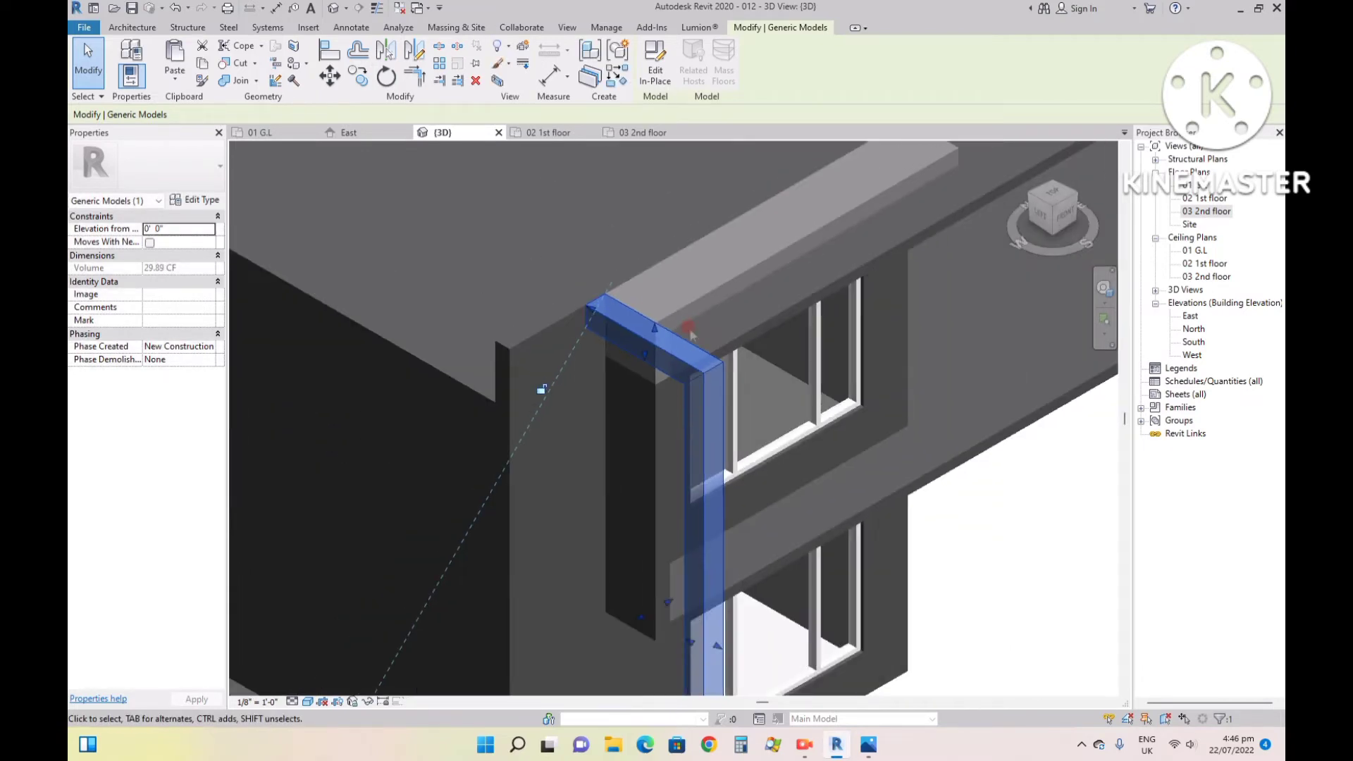
{"action": "scroll", "coordinate": [692, 334], "scroll_direction": "down", "scroll_amount": 2}
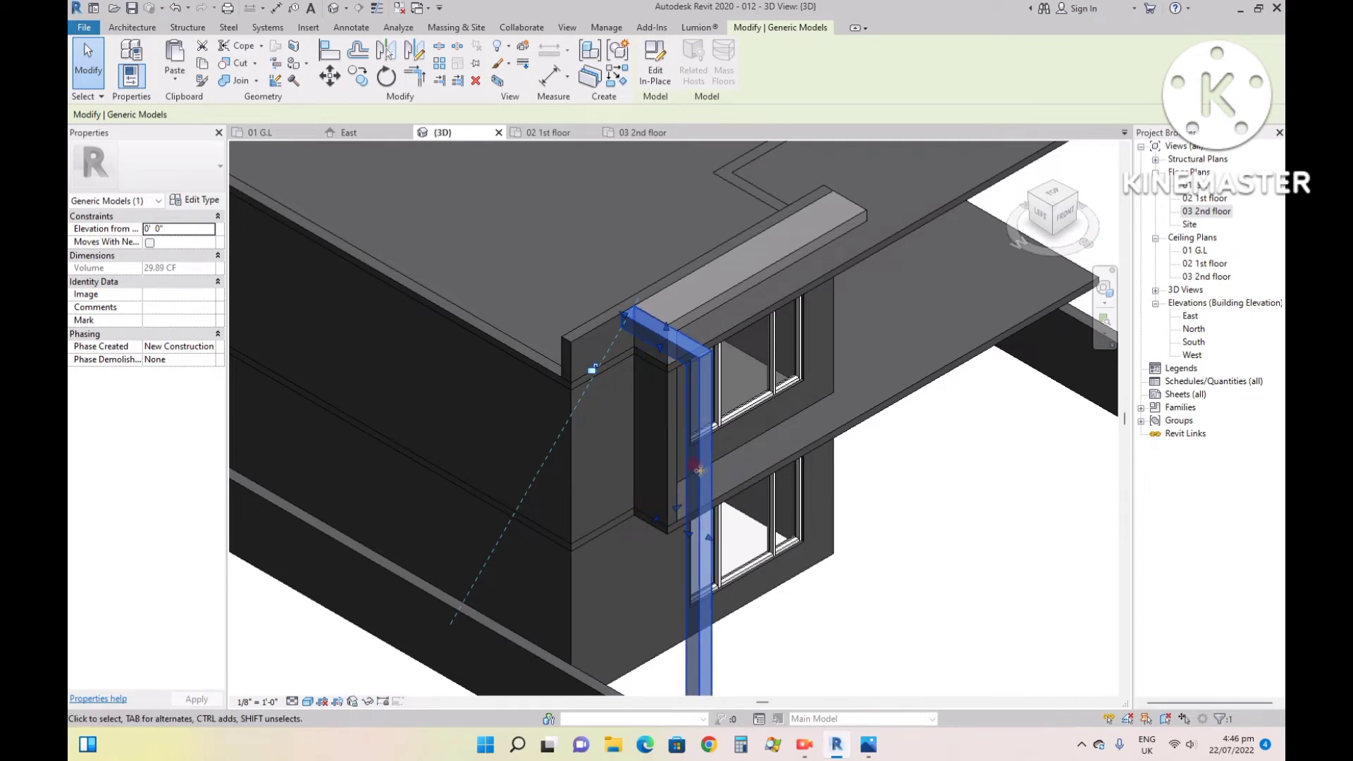
{"action": "left_click", "coordinate": [1041, 214]}
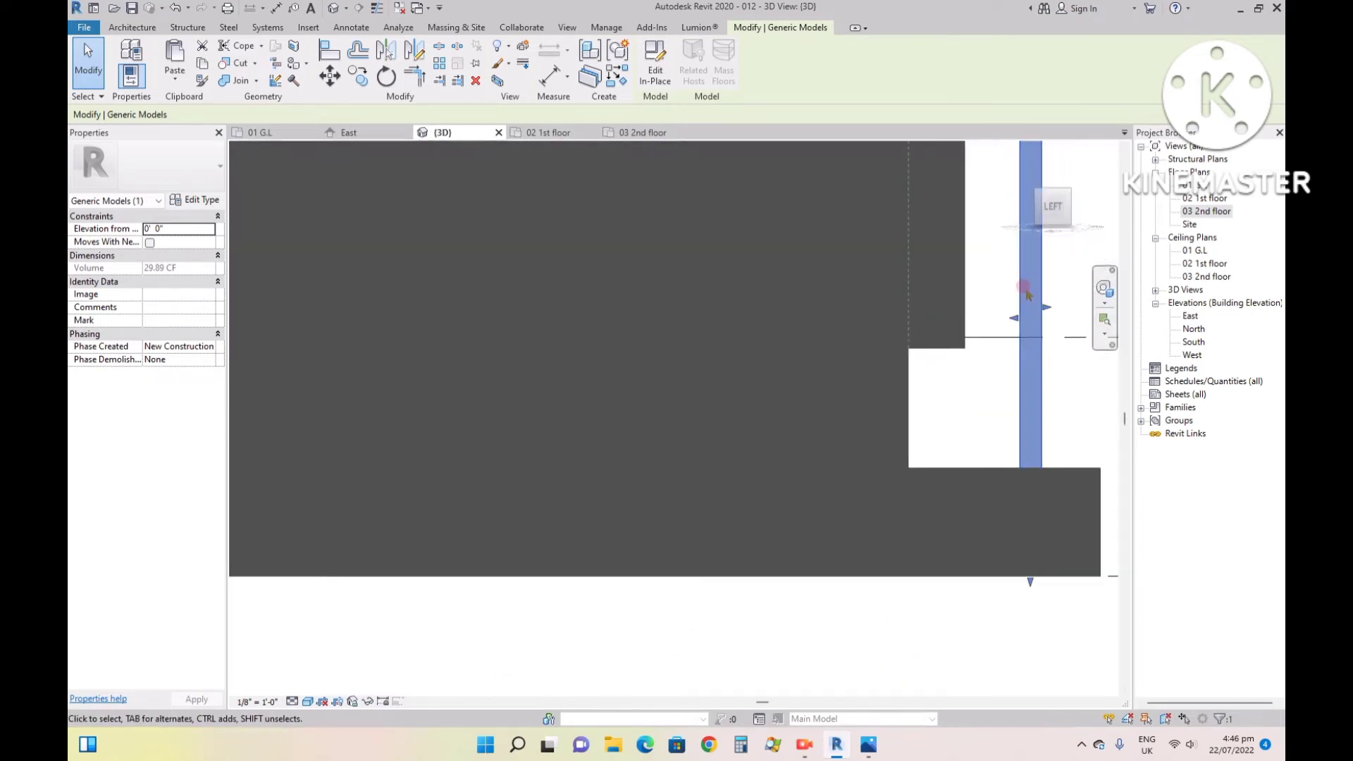
{"action": "scroll", "coordinate": [693, 414], "scroll_direction": "down", "scroll_amount": 2}
{"action": "scroll", "coordinate": [665, 188], "scroll_direction": "up", "scroll_amount": 3}
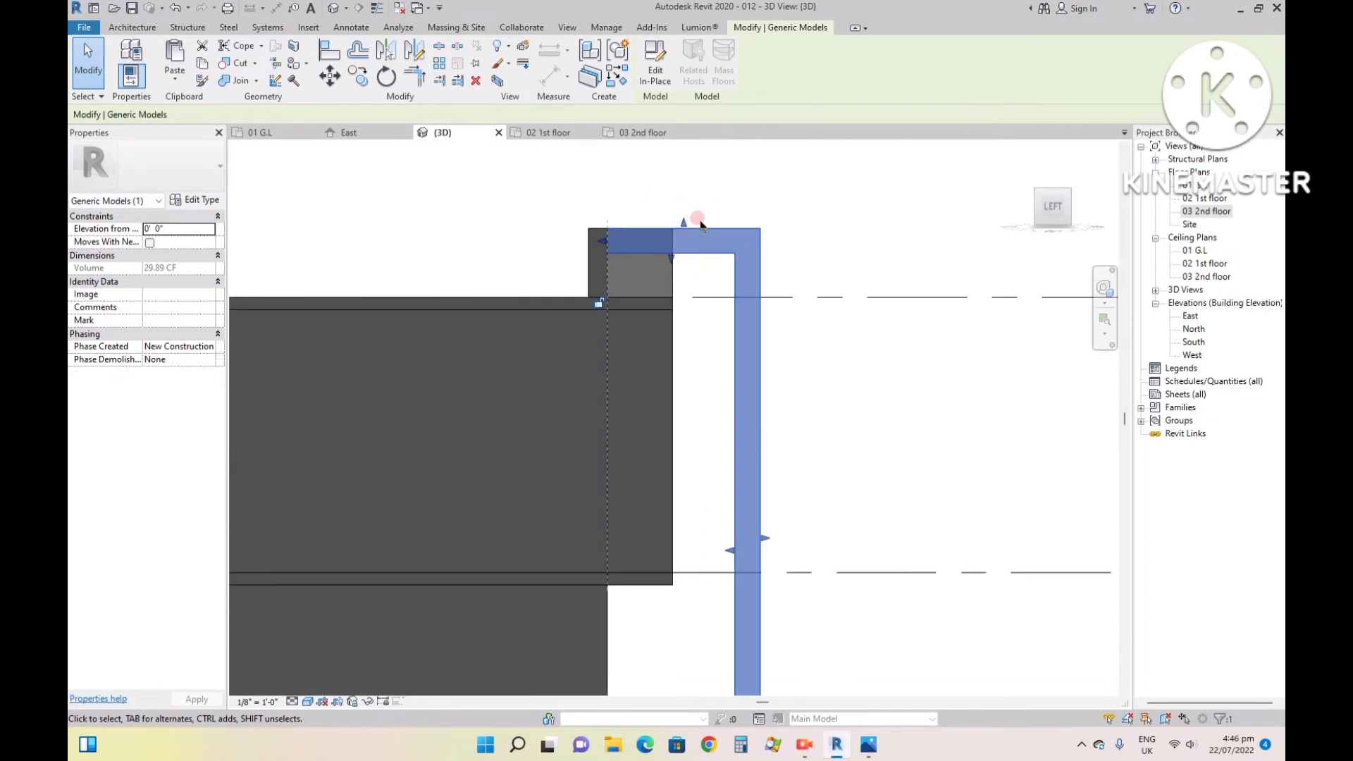
{"action": "scroll", "coordinate": [708, 344], "scroll_direction": "up", "scroll_amount": 2}
{"action": "scroll", "coordinate": [722, 357], "scroll_direction": "down", "scroll_amount": 1}
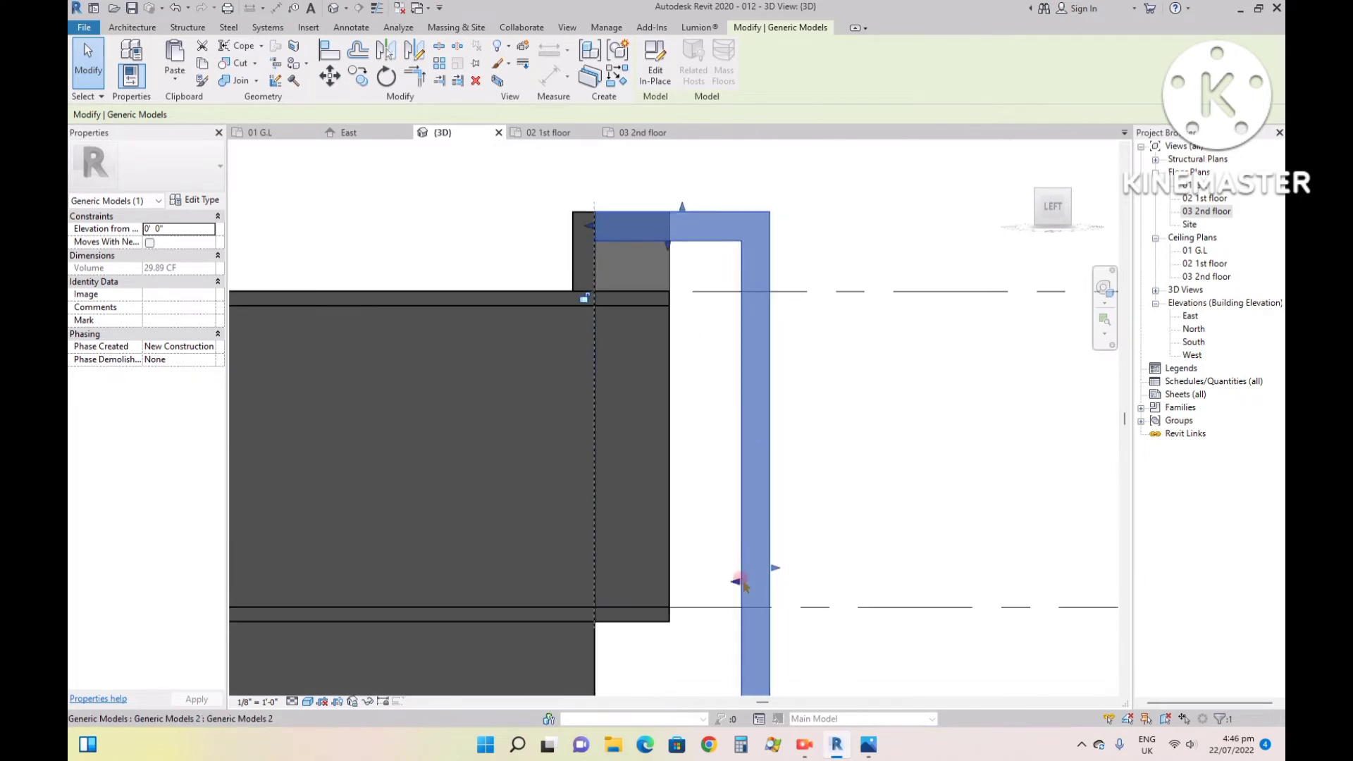
{"action": "mouse_move", "coordinate": [737, 585]}
{"action": "left_mouse_down"}
{"action": "mouse_move", "coordinate": [710, 578]}
{"action": "mouse_move", "coordinate": [756, 567]}
{"action": "mouse_move", "coordinate": [698, 573]}
{"action": "mouse_move", "coordinate": [729, 568]}
{"action": "left_mouse_up"}
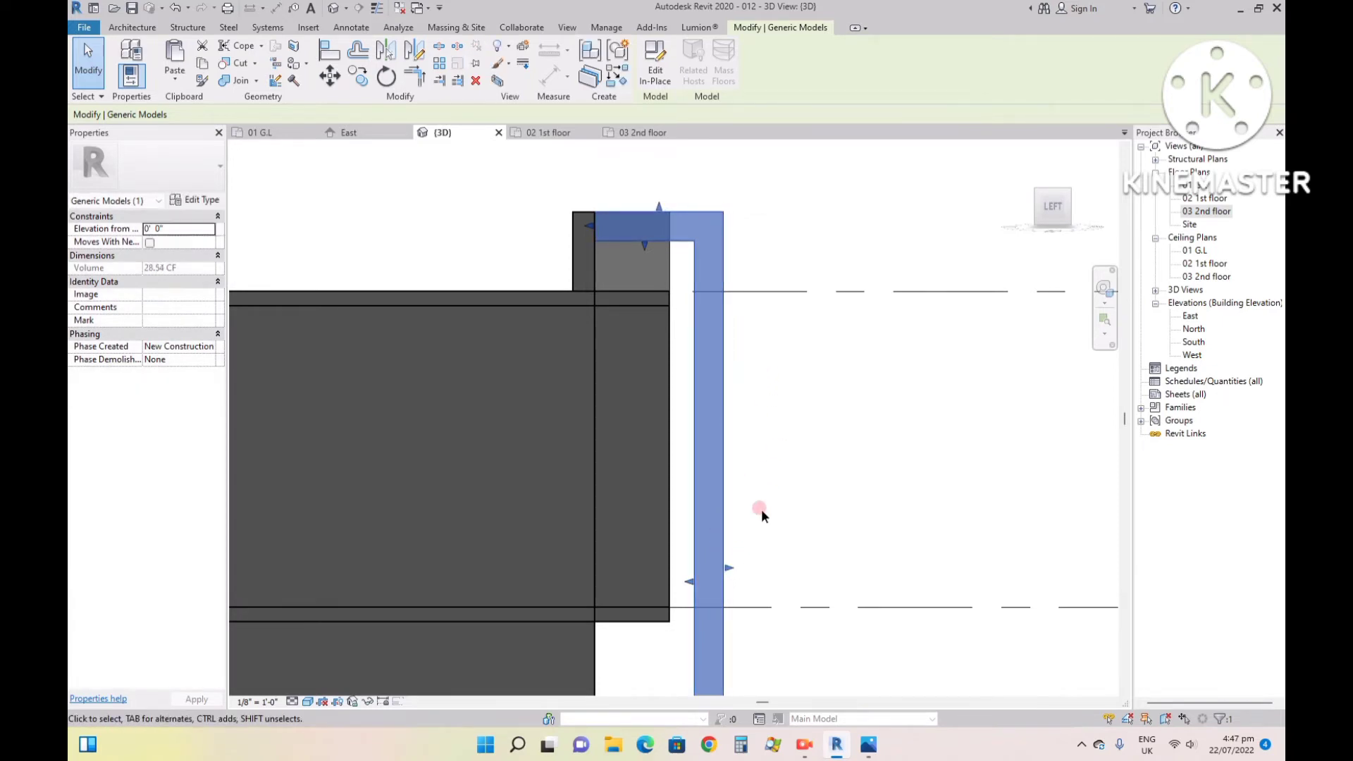
{"action": "left_click", "coordinate": [779, 443]}
- Examine the fin's junction with the parapet frame in 3D and compare it with the fins in reference image 99.jpg
{"action": "scroll", "coordinate": [775, 427], "scroll_direction": "down", "scroll_amount": 3}
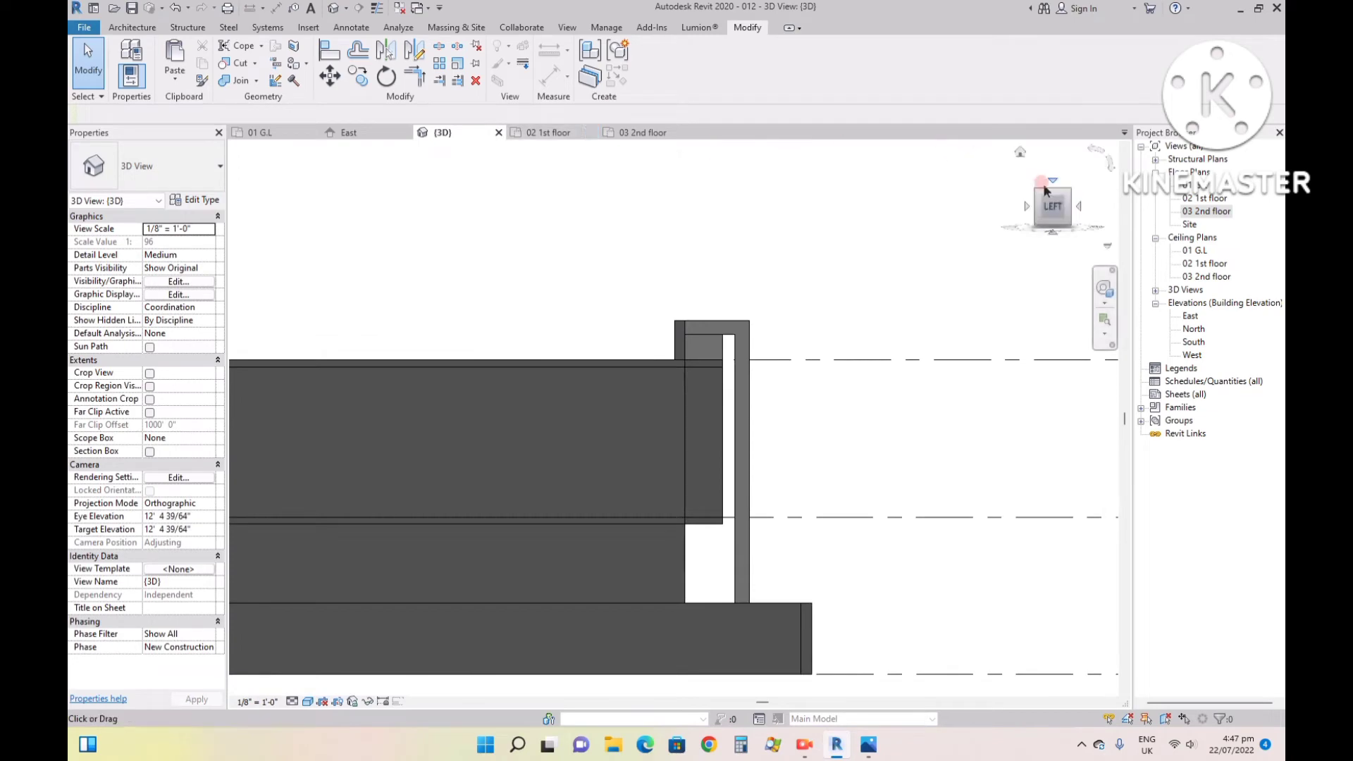
{"action": "left_click", "coordinate": [1020, 157]}
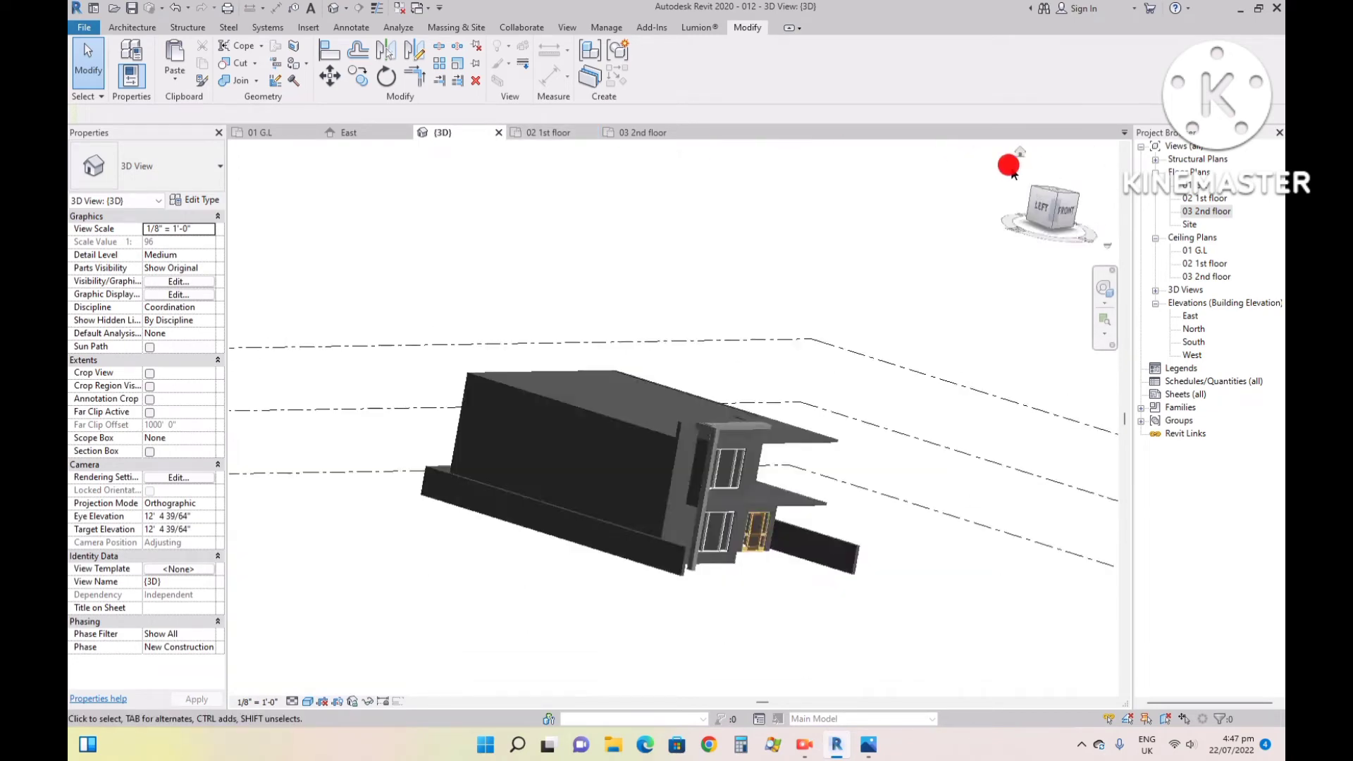
{"action": "scroll", "coordinate": [598, 345], "scroll_direction": "up", "scroll_amount": 4}
{"action": "scroll", "coordinate": [597, 343], "scroll_direction": "up", "scroll_amount": 5}
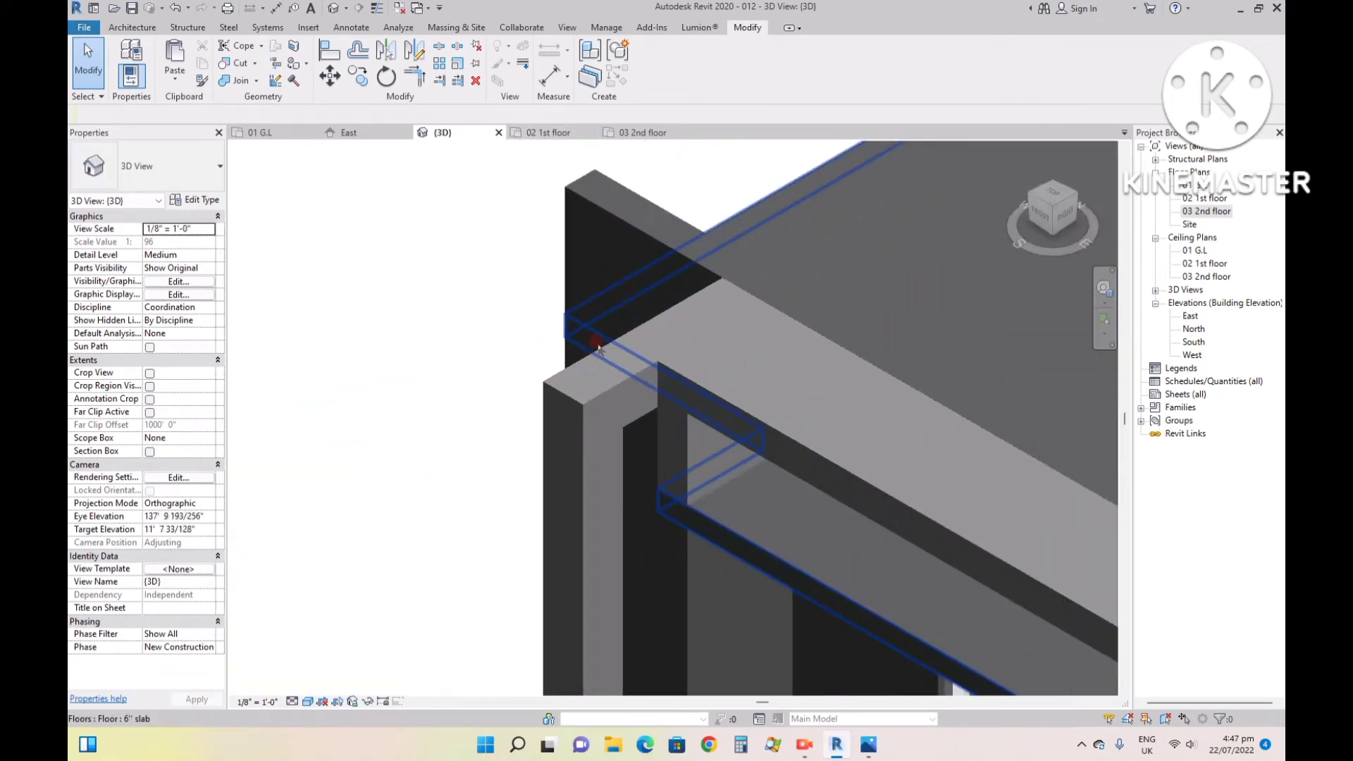
{"action": "scroll", "coordinate": [614, 363], "scroll_direction": "down", "scroll_amount": 2}
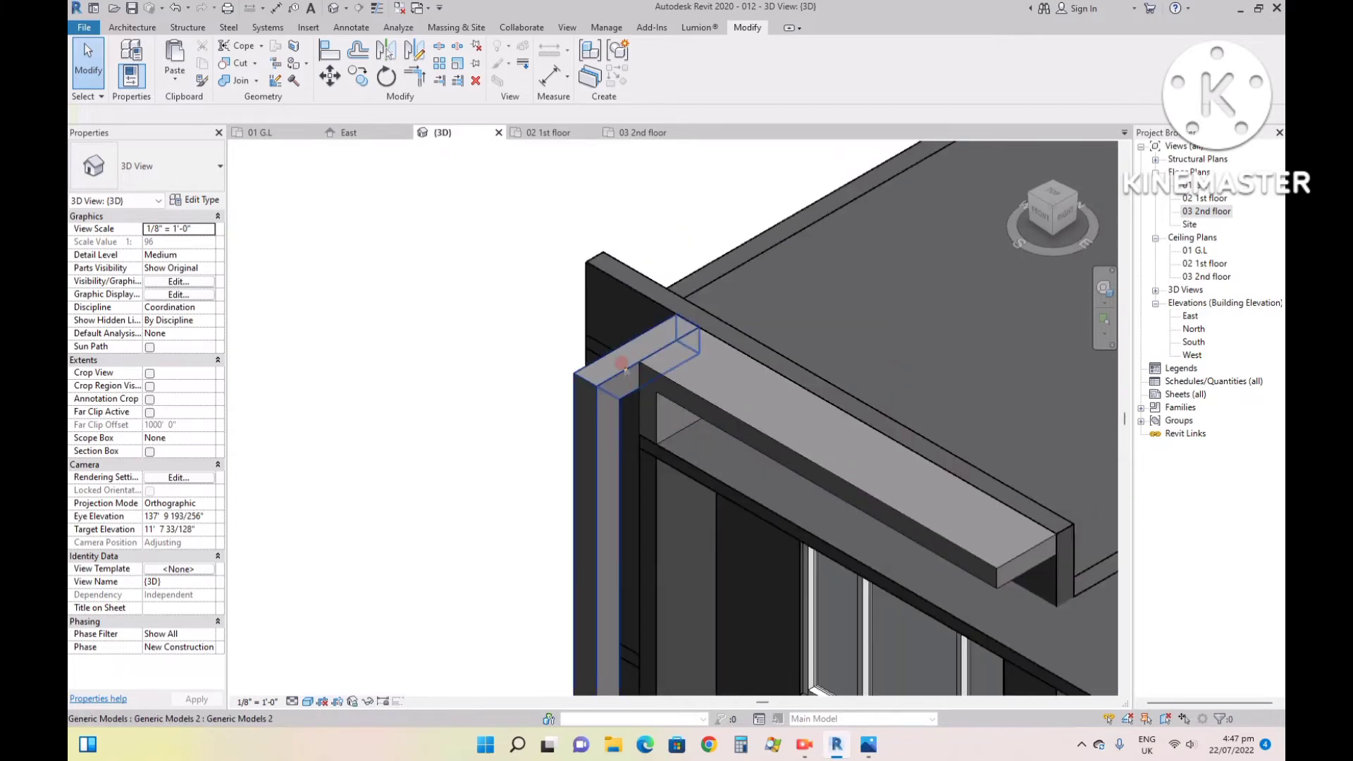
{"action": "left_click", "coordinate": [863, 747]}
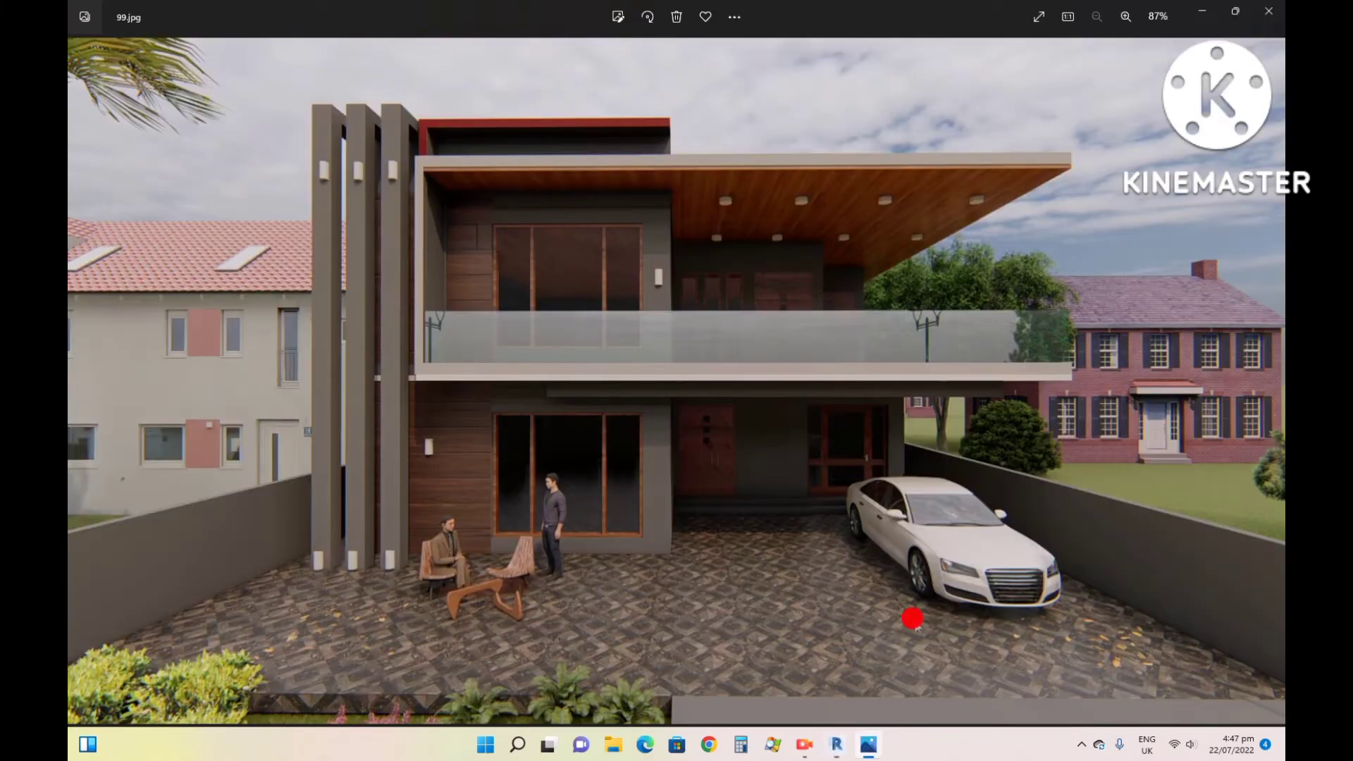
{"action": "left_click", "coordinate": [838, 745]}
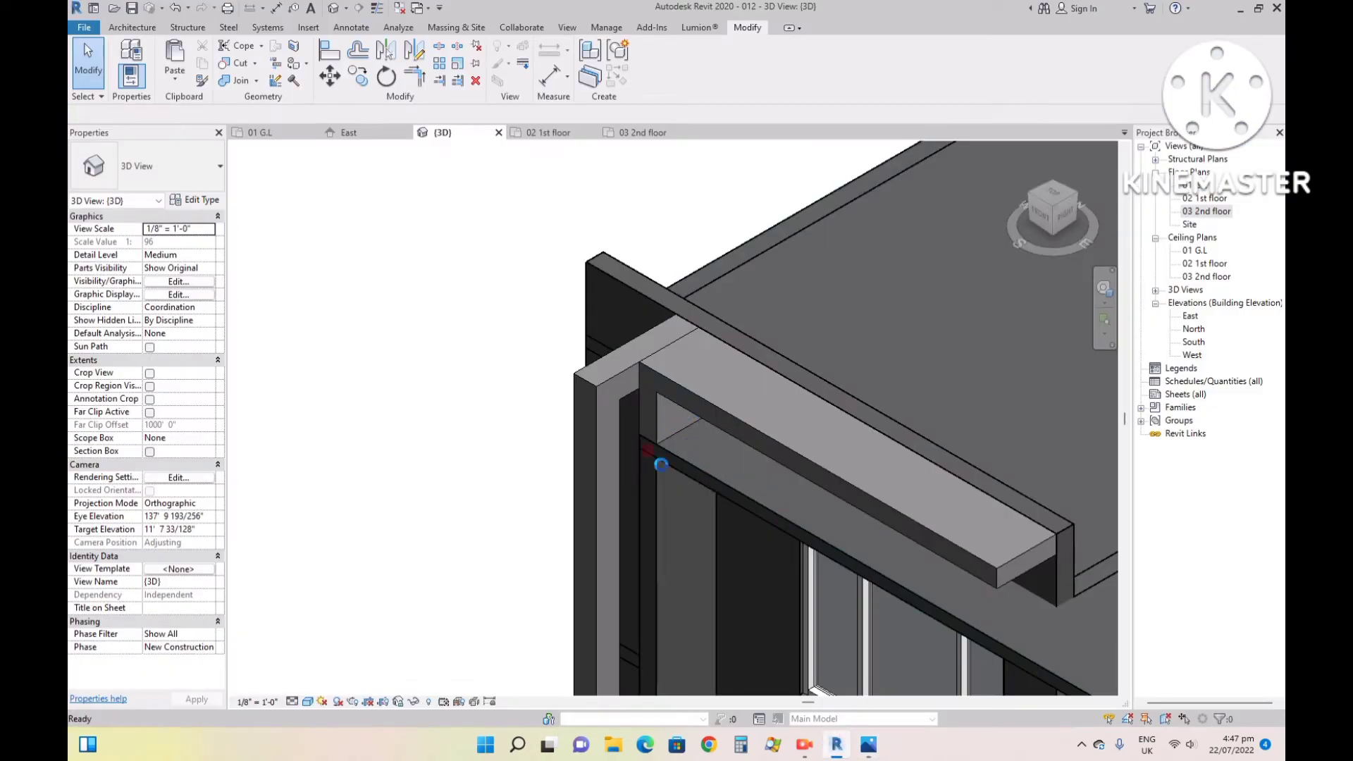
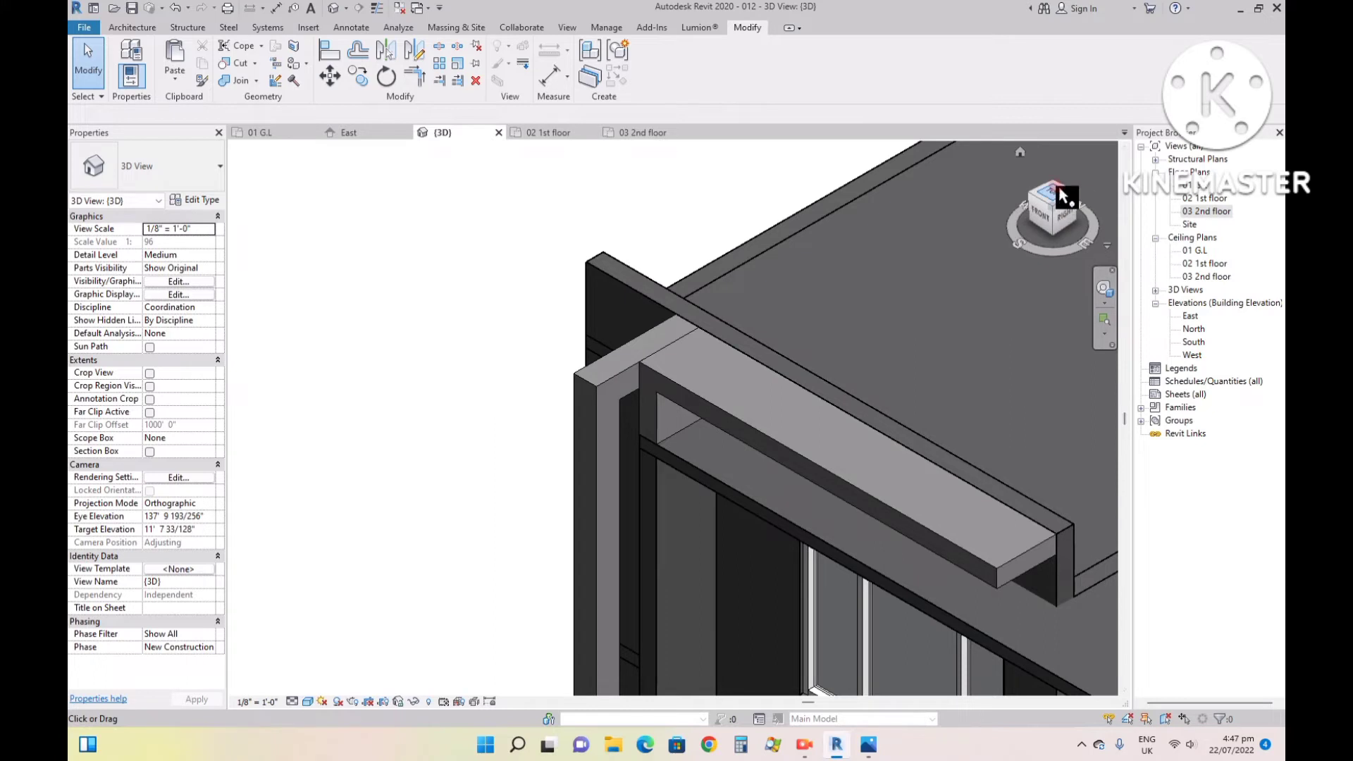
- In the 03 2nd floor plan, copy the fin sideways along the wall face with Constrain off, leaving a gap slightly narrower than the fin
{"action": "left_click", "coordinate": [634, 132]}
{"action": "scroll", "coordinate": [573, 411], "scroll_direction": "up", "scroll_amount": 8}
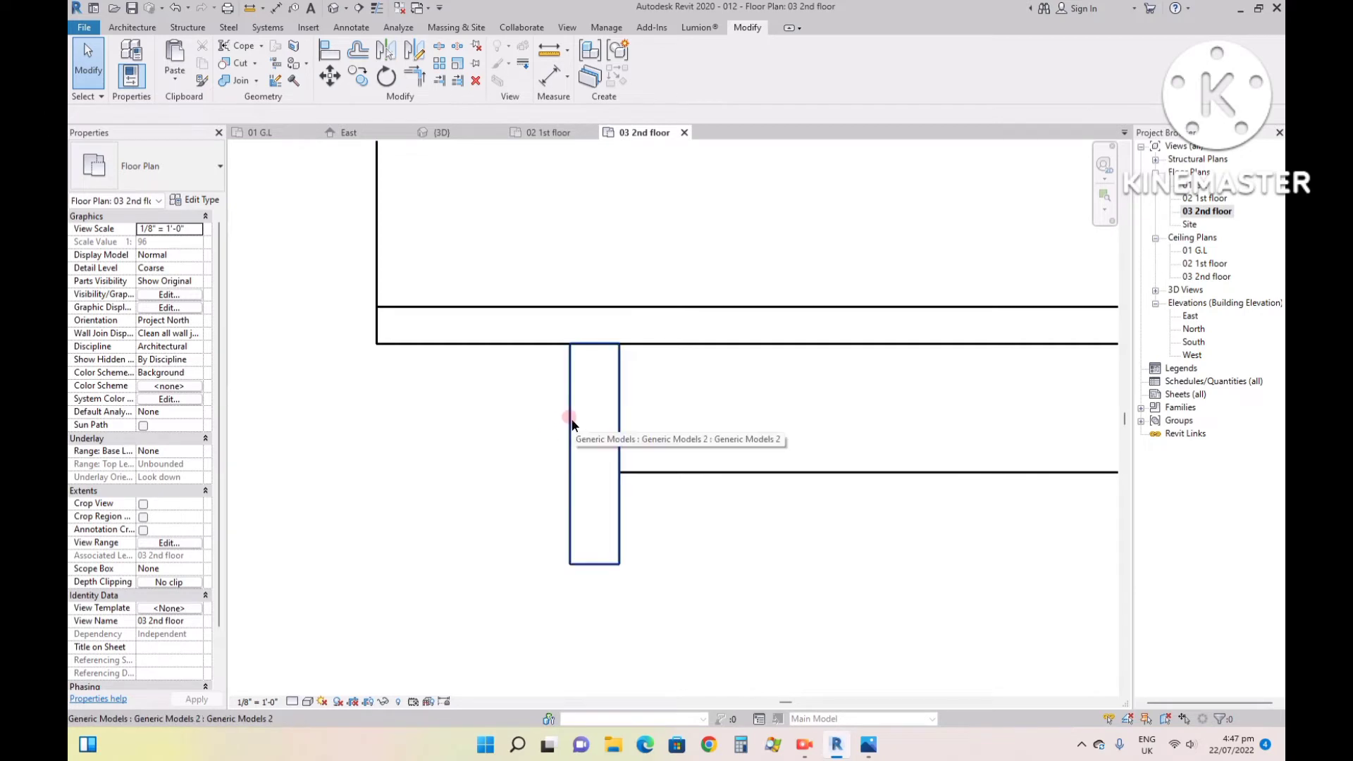
{"action": "left_click", "coordinate": [357, 78]}
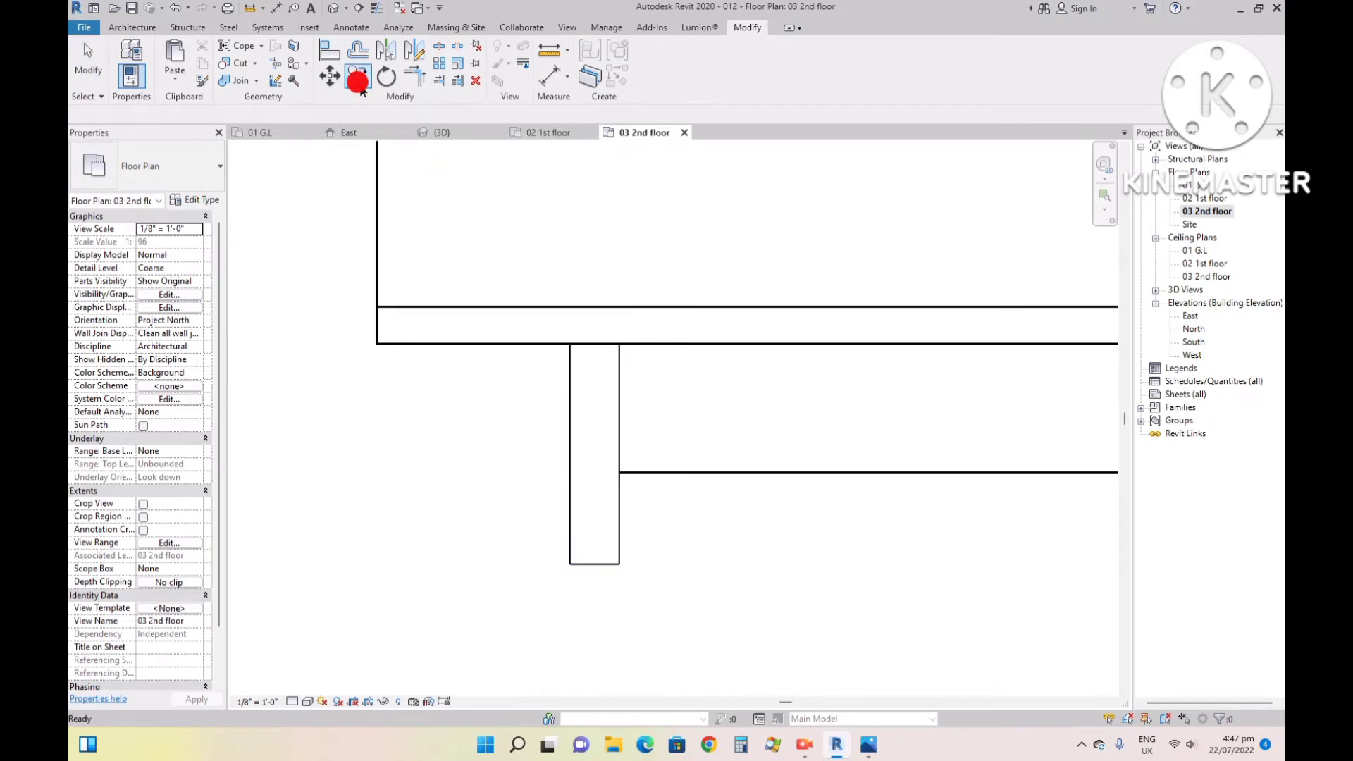
{"action": "left_click", "coordinate": [572, 389]}
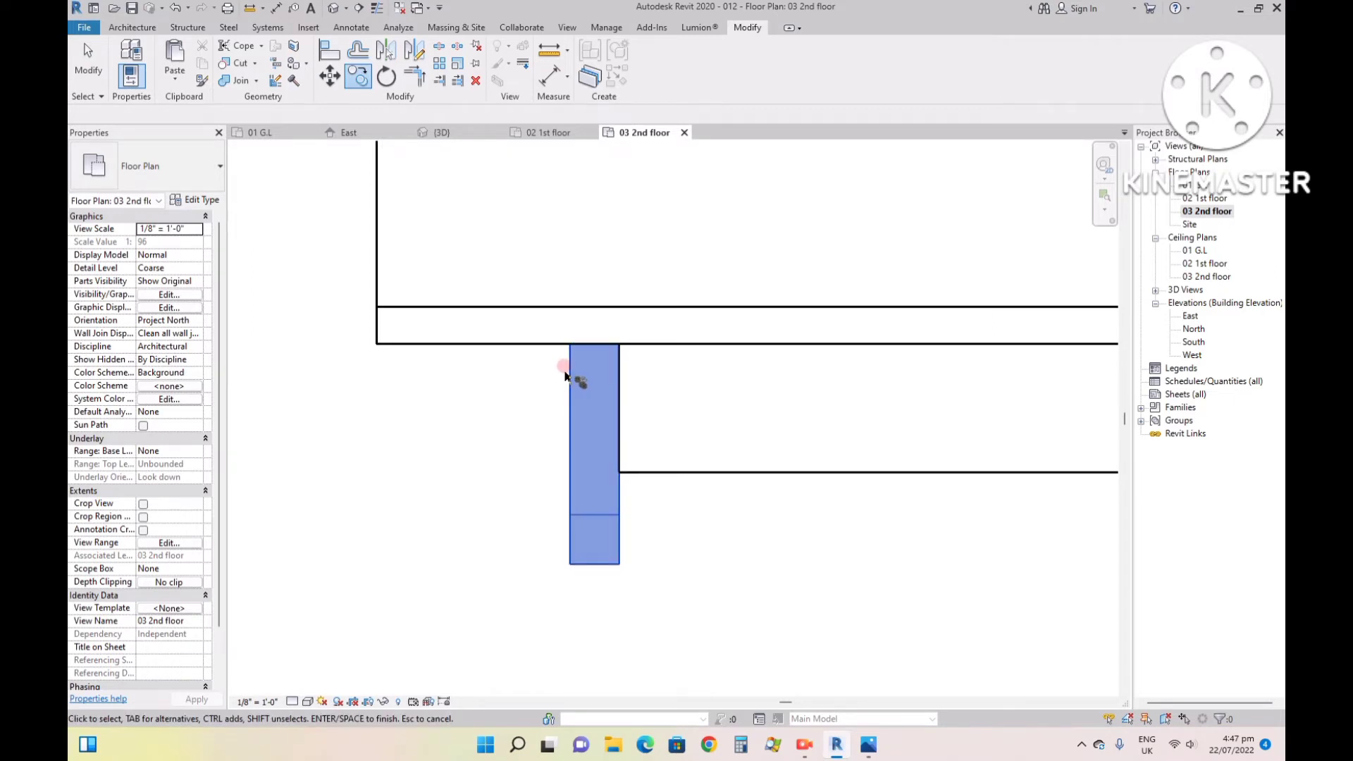
{"action": "right_click", "coordinate": [565, 372]}
{"action": "left_click", "coordinate": [574, 381]}
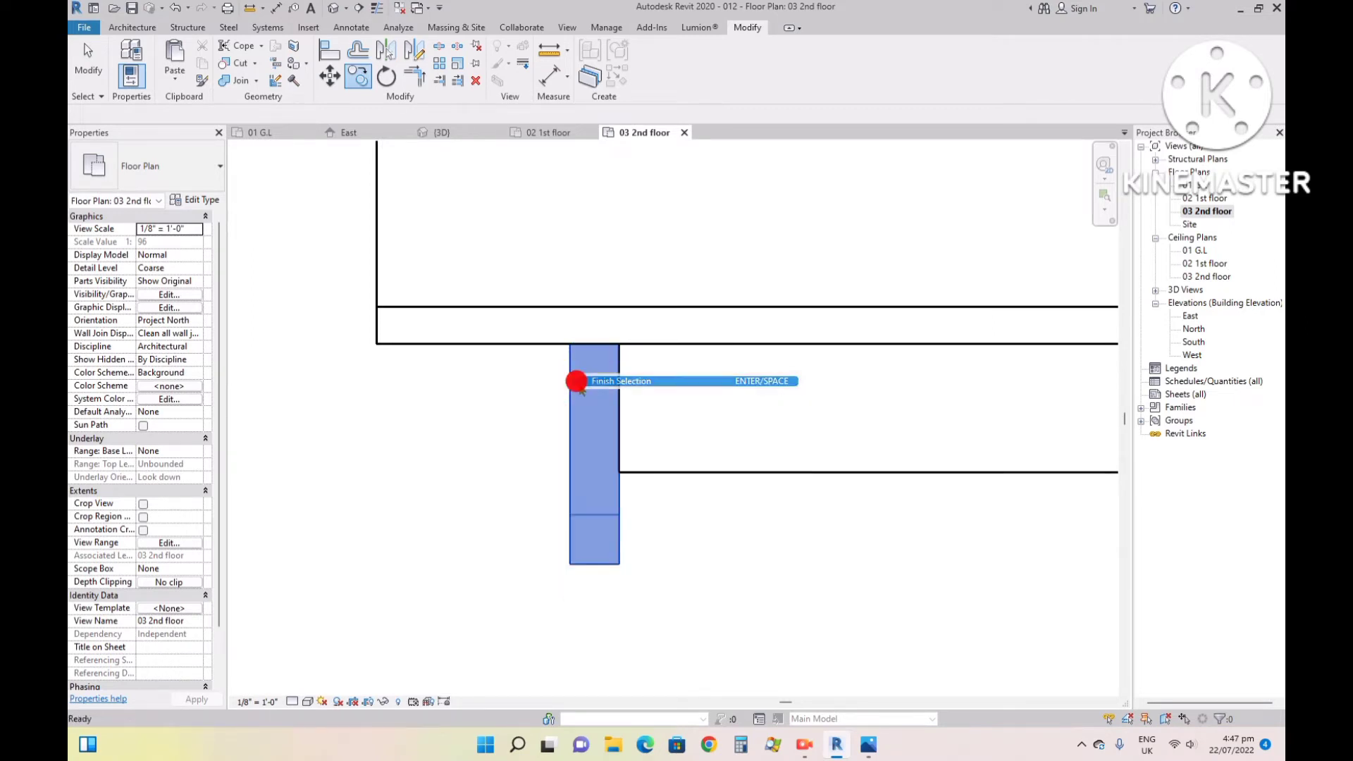
{"action": "left_click", "coordinate": [571, 344]}
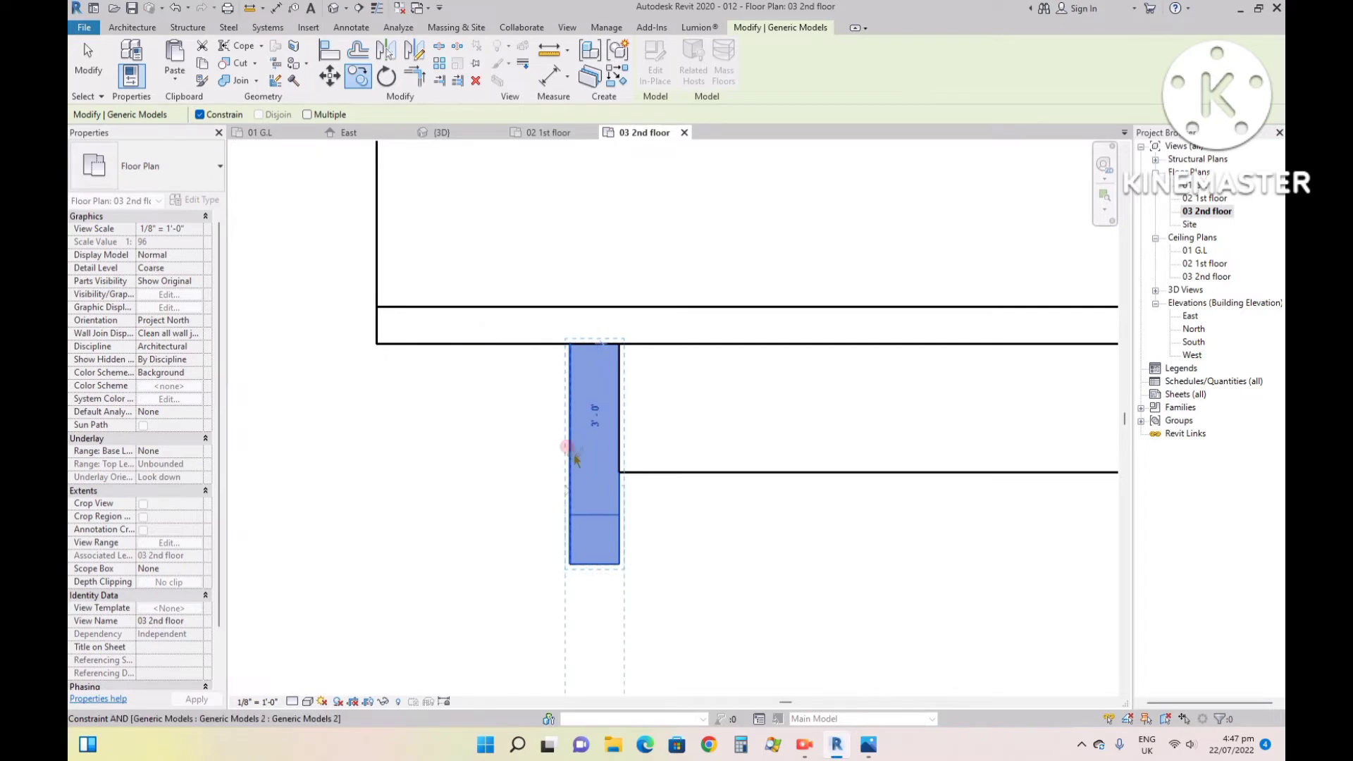
{"action": "scroll", "coordinate": [598, 349], "scroll_direction": "down", "scroll_amount": 2}
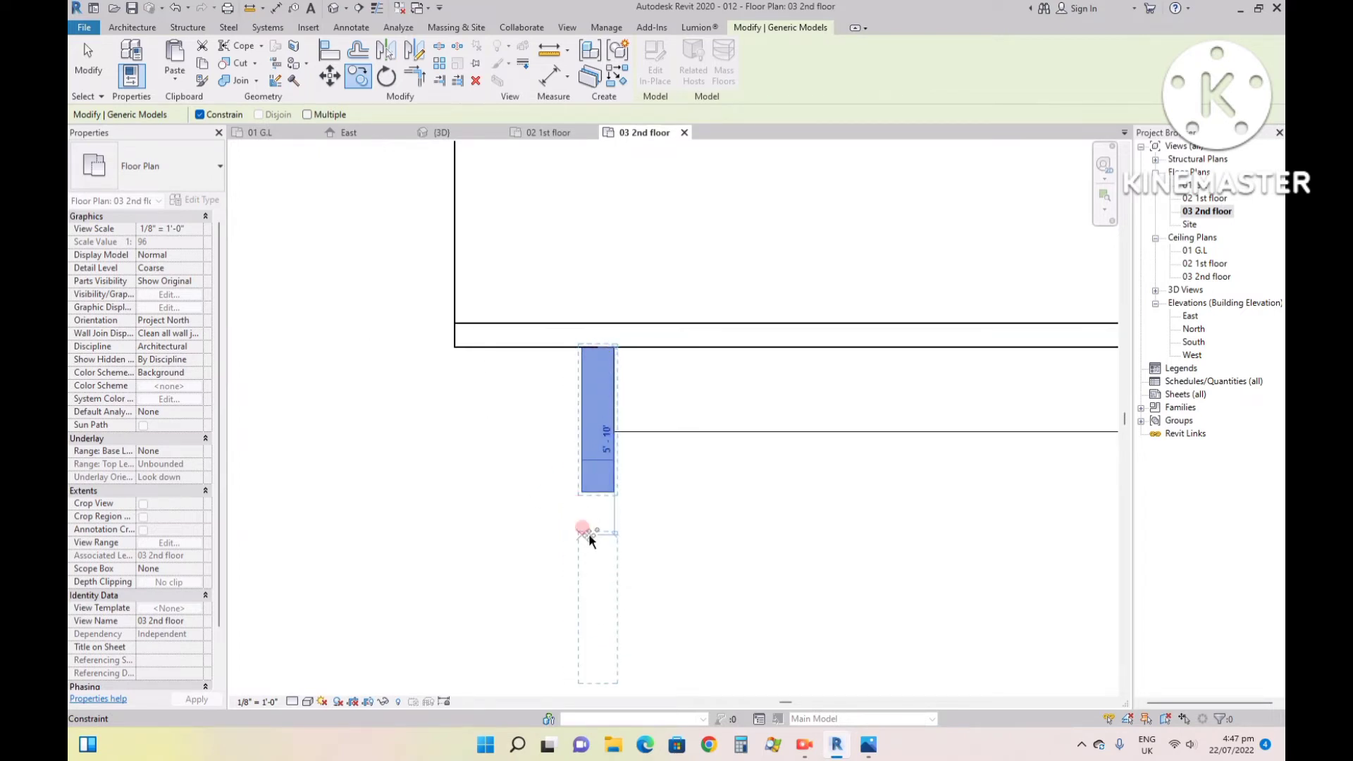
{"action": "scroll", "coordinate": [584, 514], "scroll_direction": "up", "scroll_amount": 1}
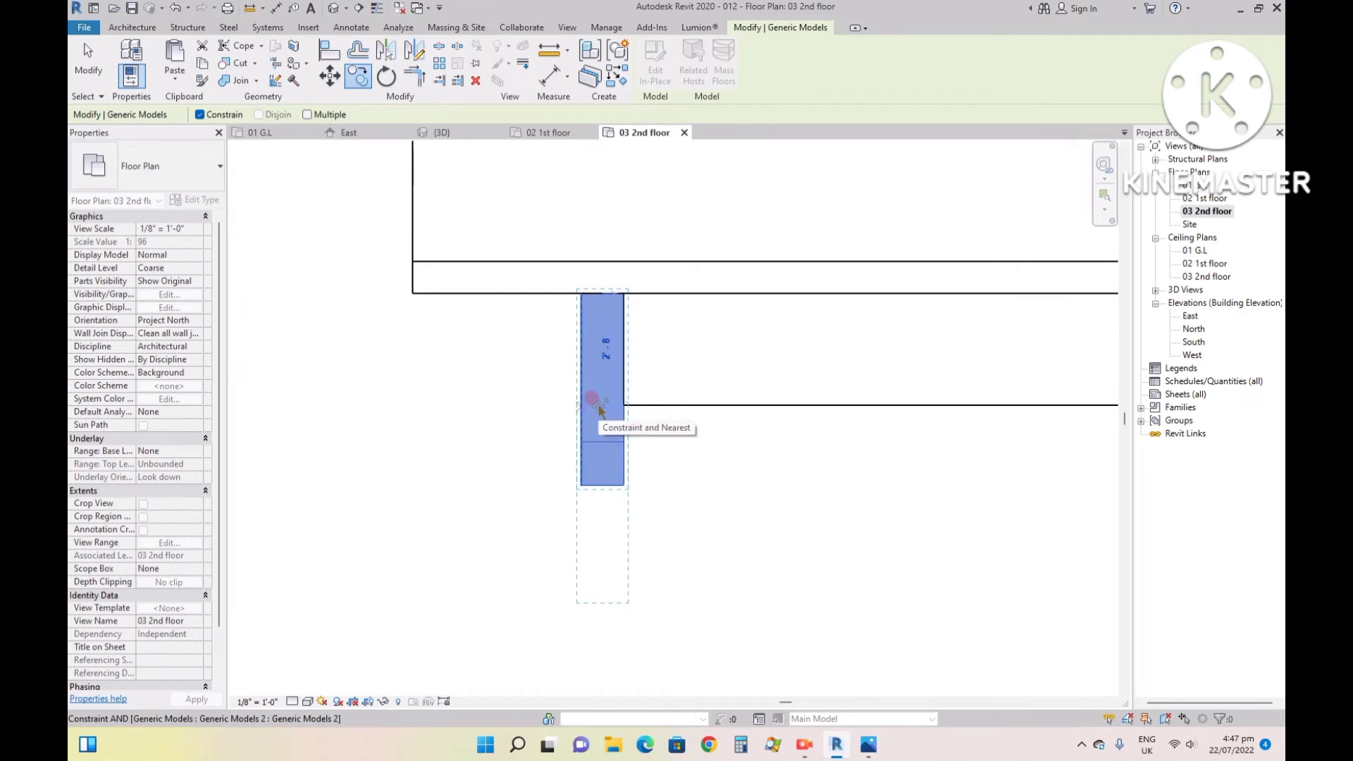
{"action": "scroll", "coordinate": [599, 406], "scroll_direction": "down", "scroll_amount": 2}
{"action": "scroll", "coordinate": [594, 436], "scroll_direction": "up", "scroll_amount": 3}
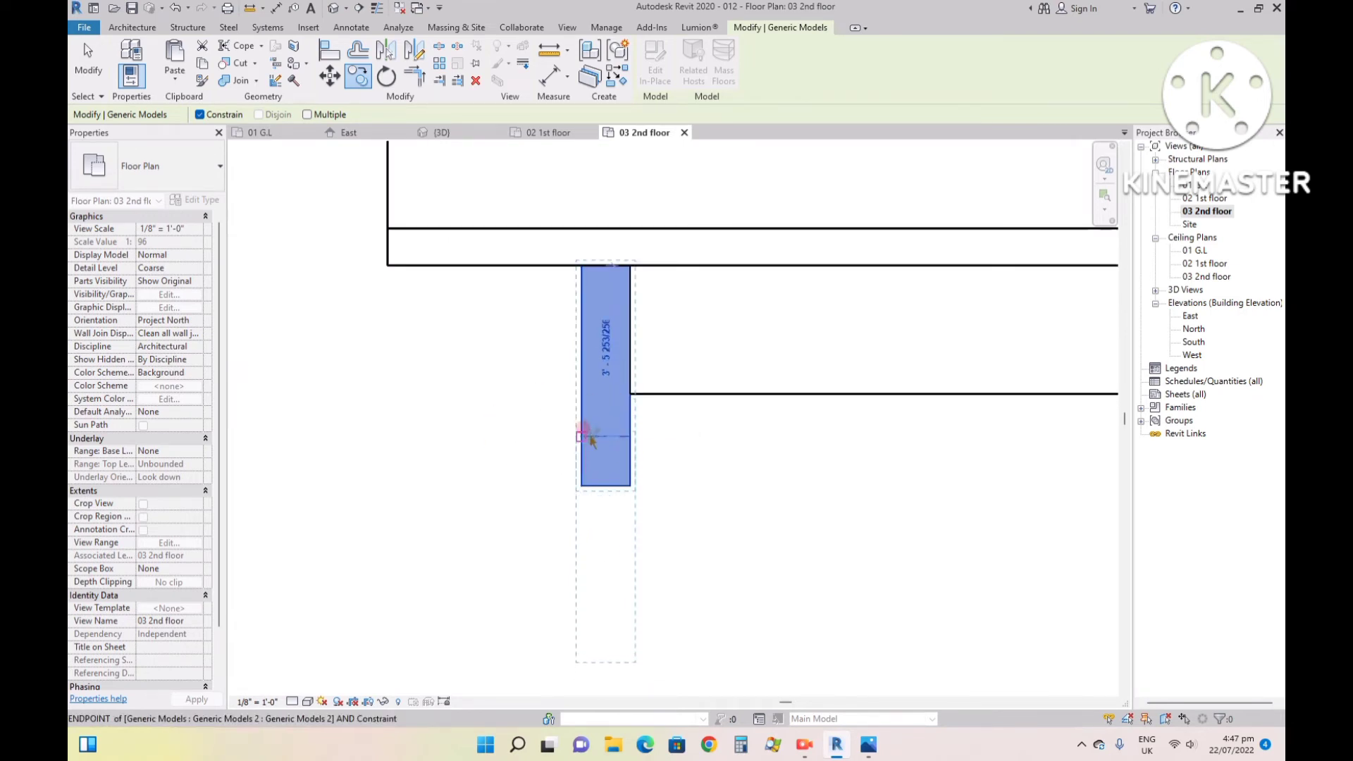
{"action": "scroll", "coordinate": [588, 413], "scroll_direction": "down", "scroll_amount": 2}
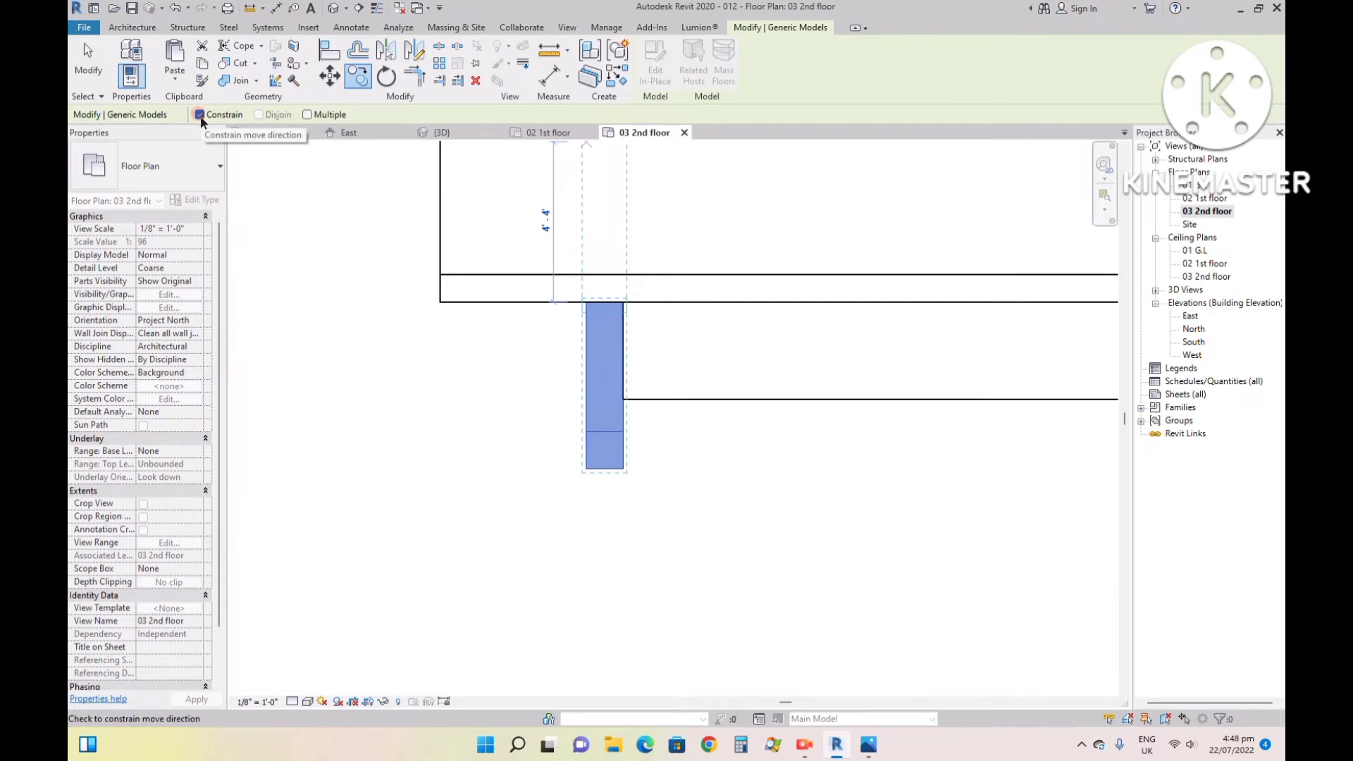
{"action": "left_click", "coordinate": [201, 115]}
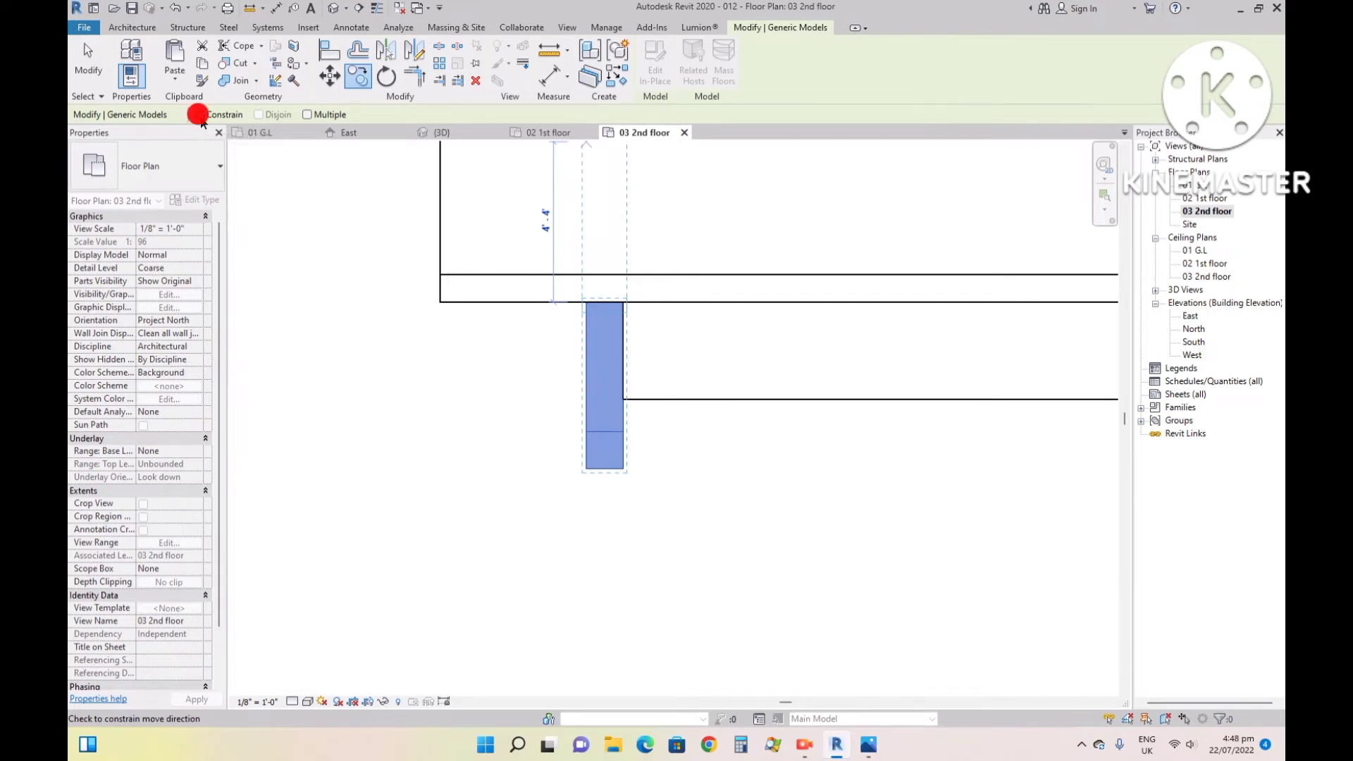
{"action": "left_click", "coordinate": [517, 303]}
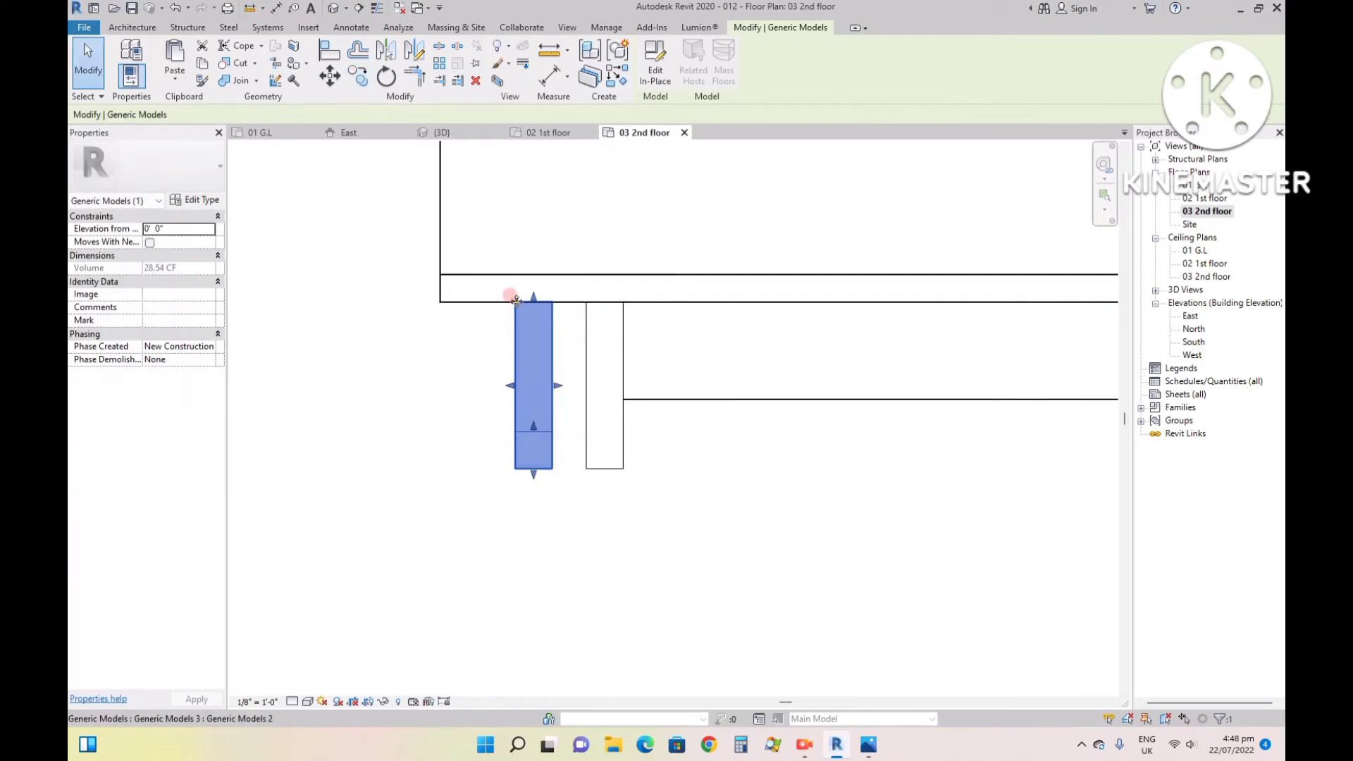
- Copy the new fin once more along the wall face, ending just short of the wall's outer corner with a similar gap
{"action": "left_click", "coordinate": [358, 76]}
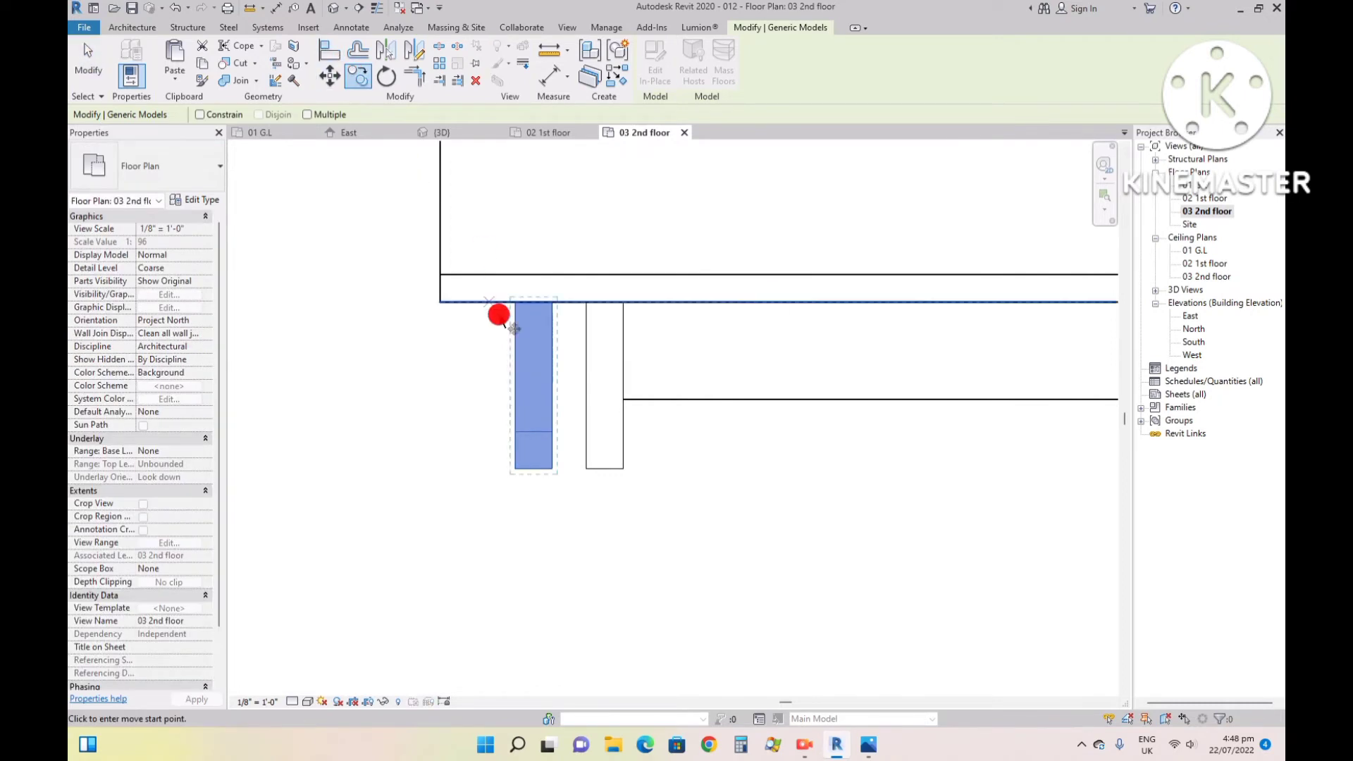
{"action": "left_click", "coordinate": [515, 302]}
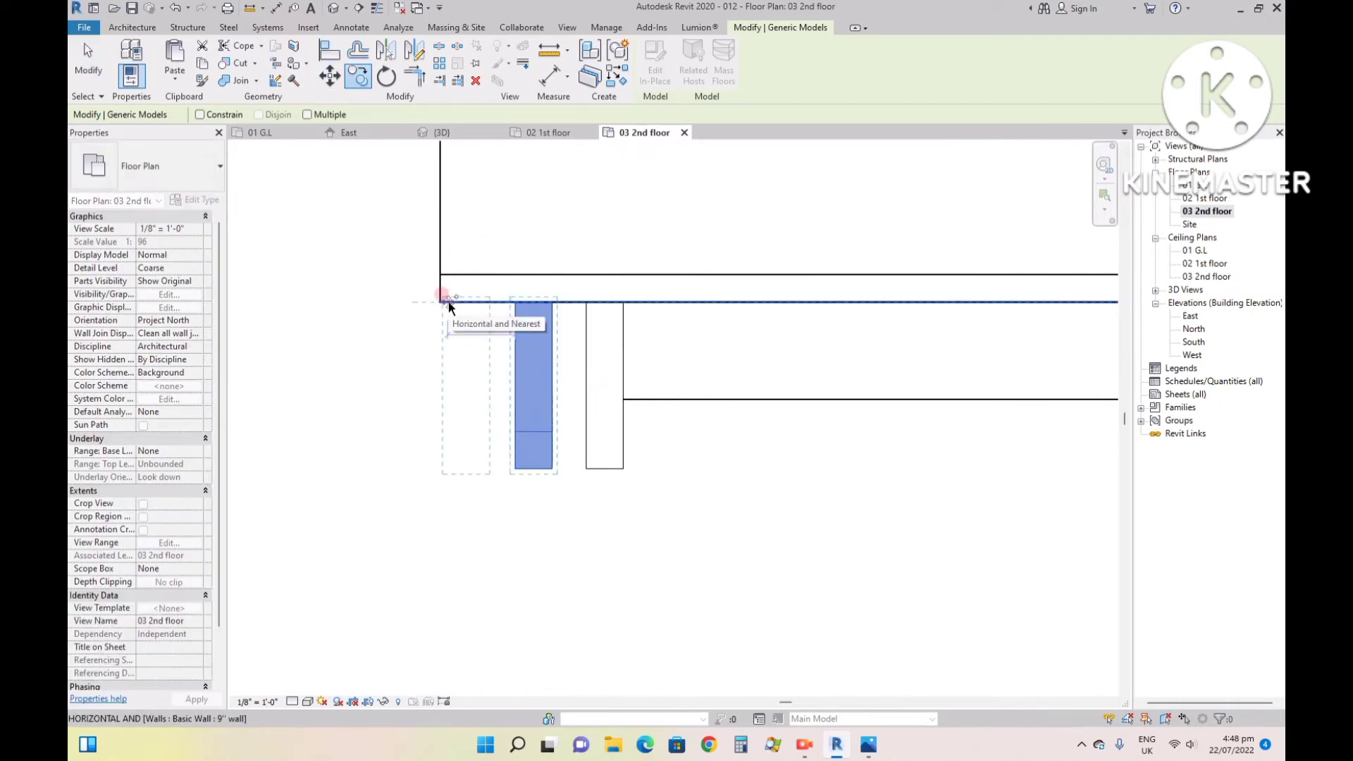
{"action": "left_click", "coordinate": [442, 296]}
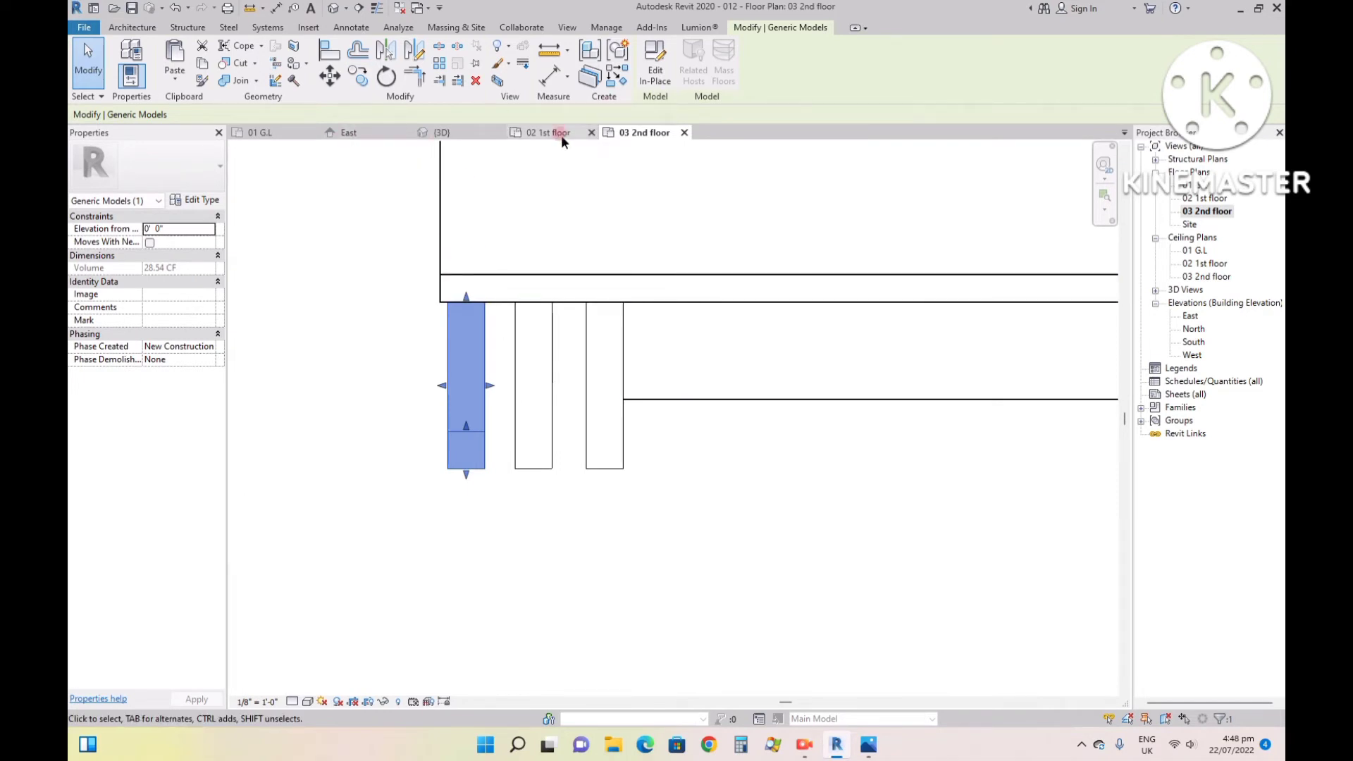
- Examine the row of three fins in the 3D view and compare it with reference image 99.jpg
{"action": "left_click", "coordinate": [465, 133]}
{"action": "left_click", "coordinate": [673, 220]}
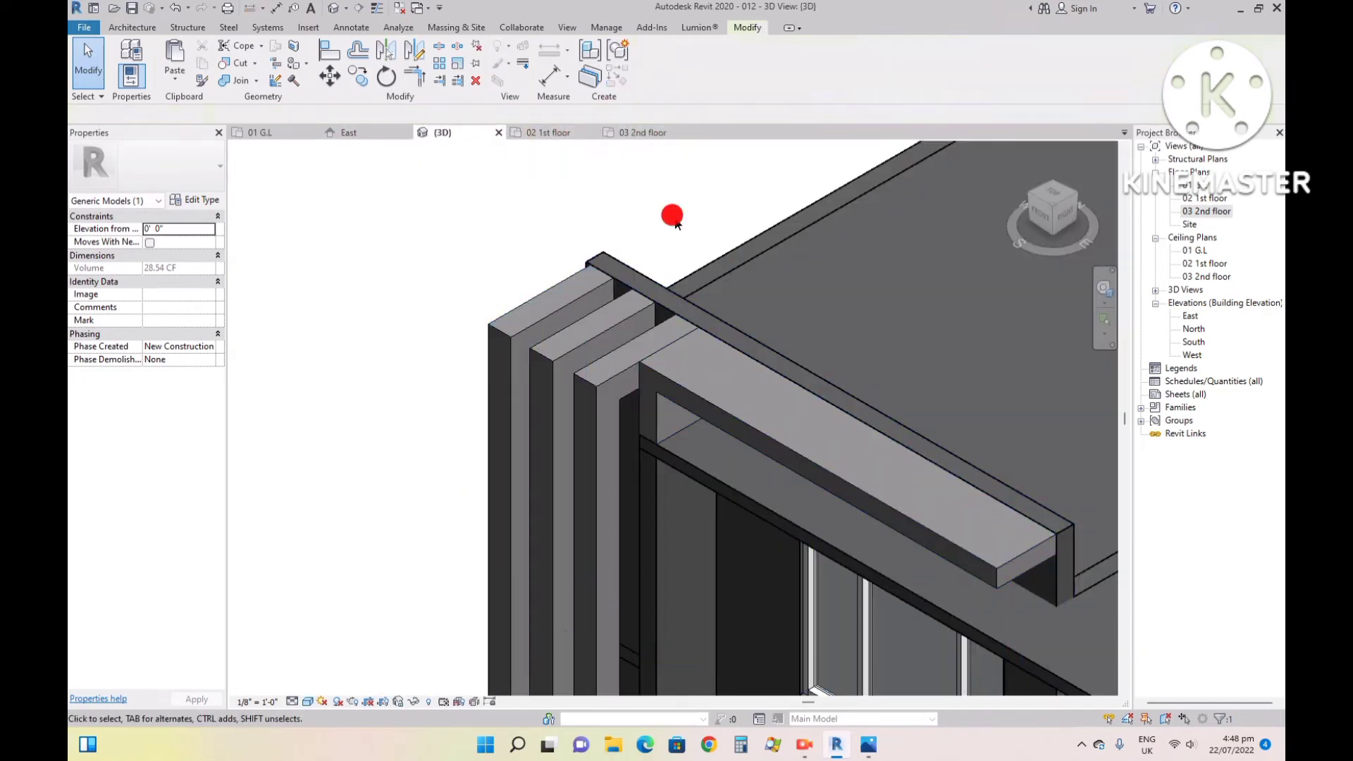
{"action": "scroll", "coordinate": [675, 224], "scroll_direction": "down", "scroll_amount": 4}
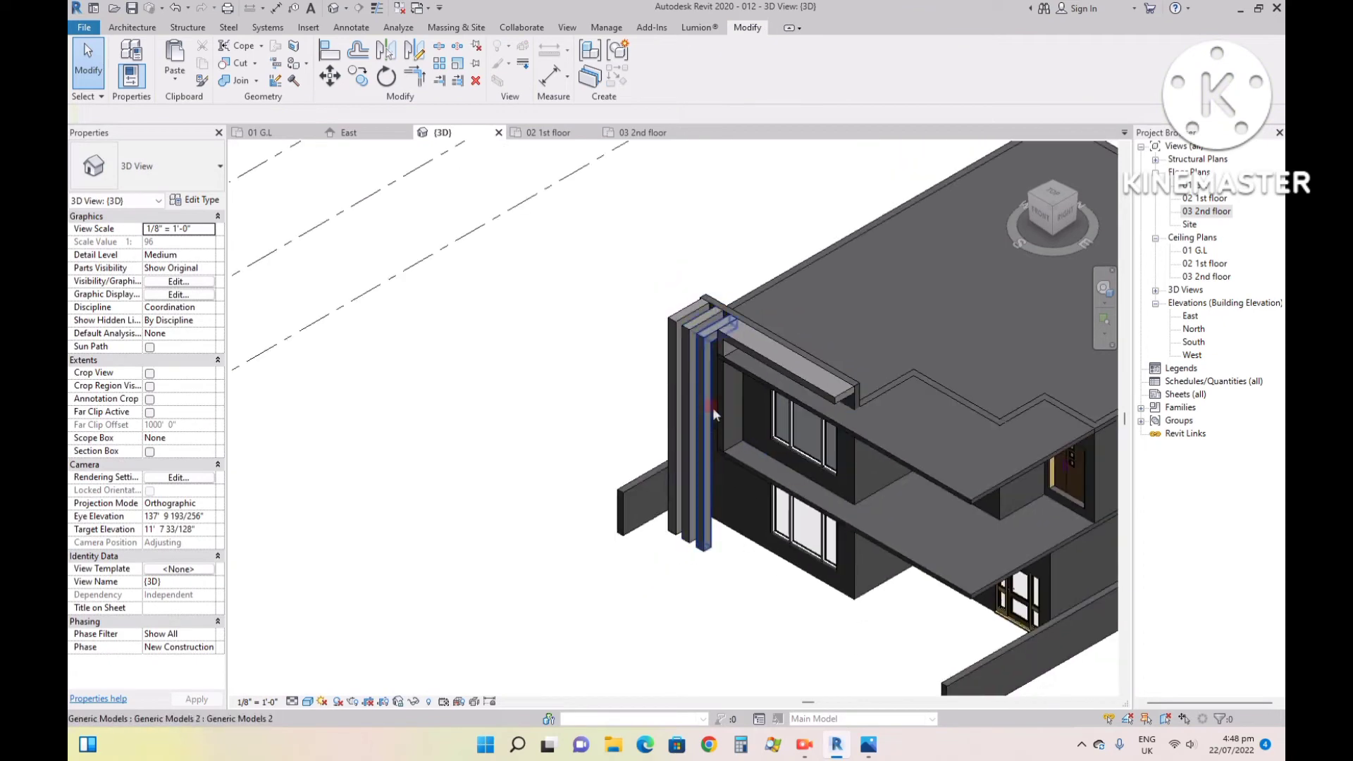
{"action": "left_click", "coordinate": [713, 409]}
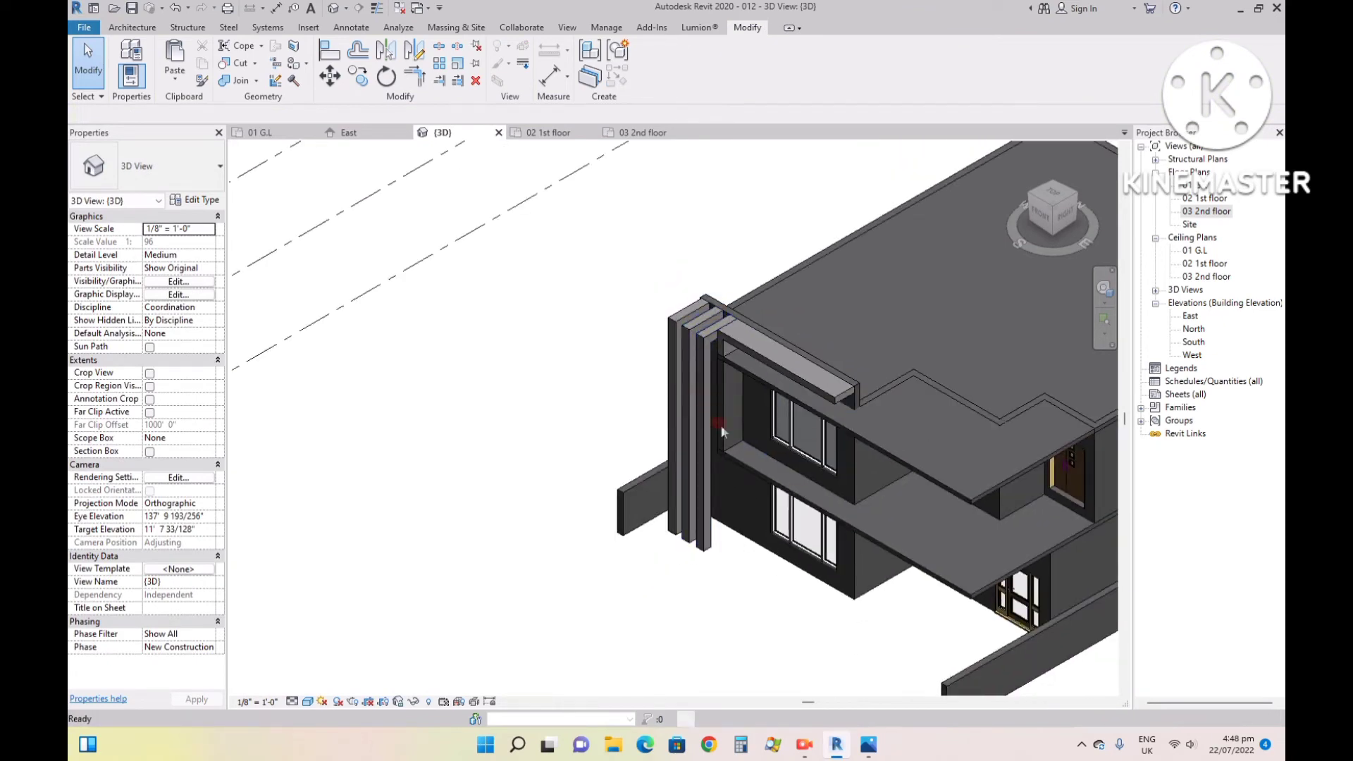
{"action": "left_click", "coordinate": [868, 745]}
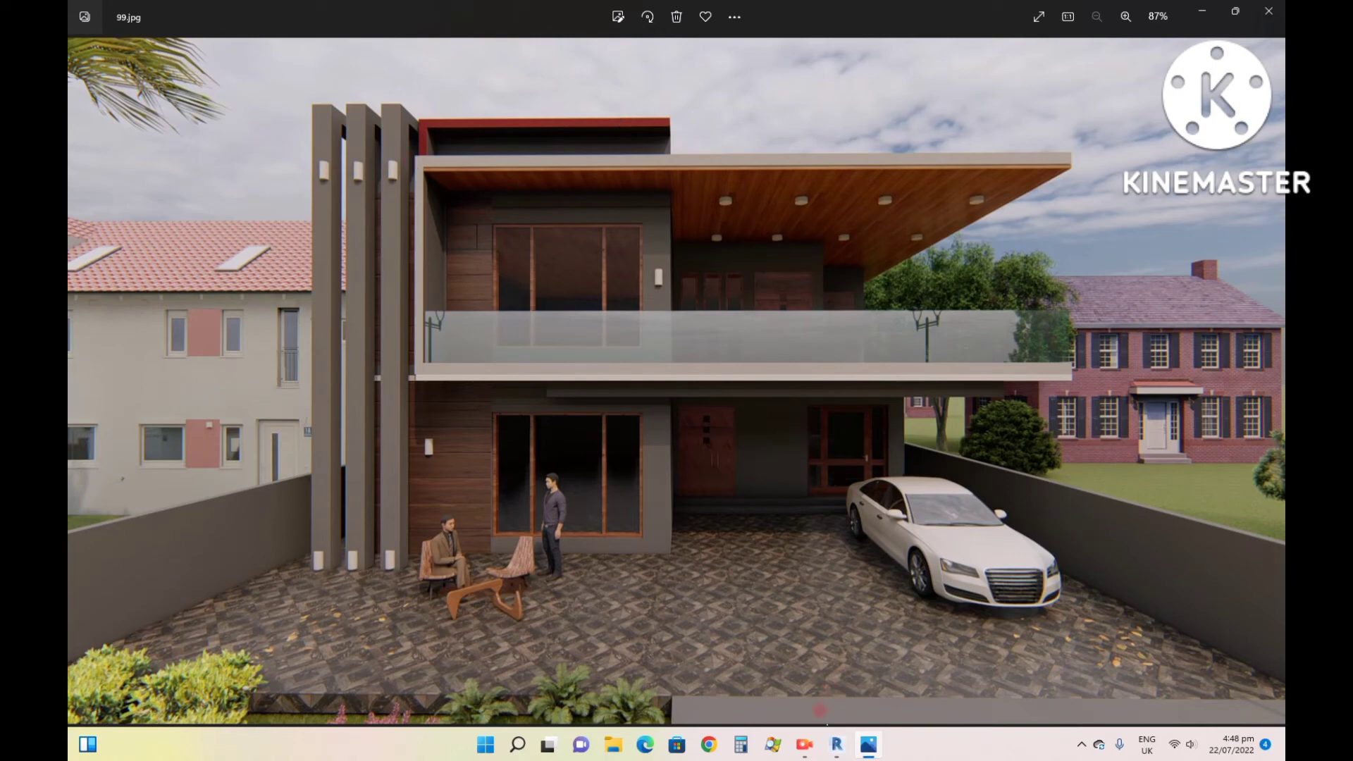
{"action": "left_click", "coordinate": [837, 745]}
- Start a sketched railing for the upper balcony with its base level set to 02 1st floor
{"action": "scroll", "coordinate": [869, 475], "scroll_direction": "up", "scroll_amount": 4}
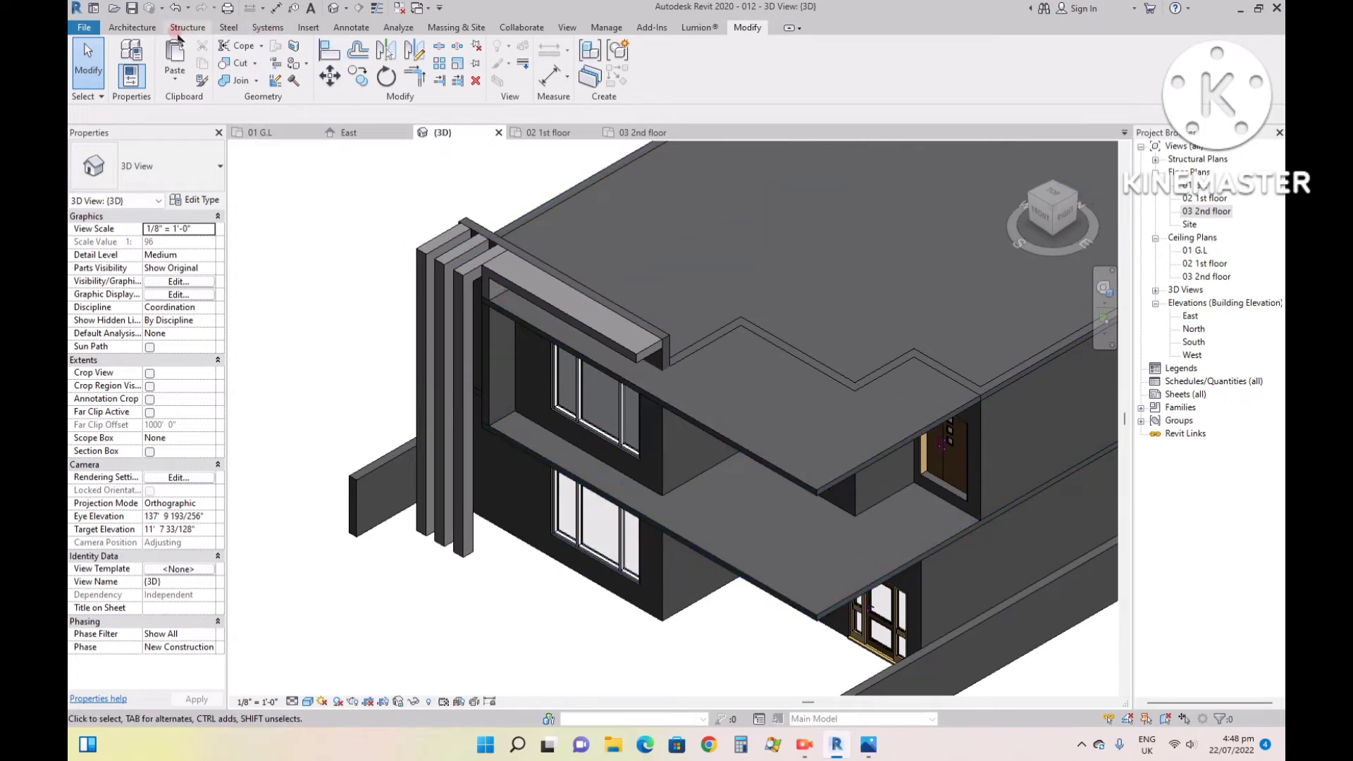
{"action": "left_click", "coordinate": [132, 28]}
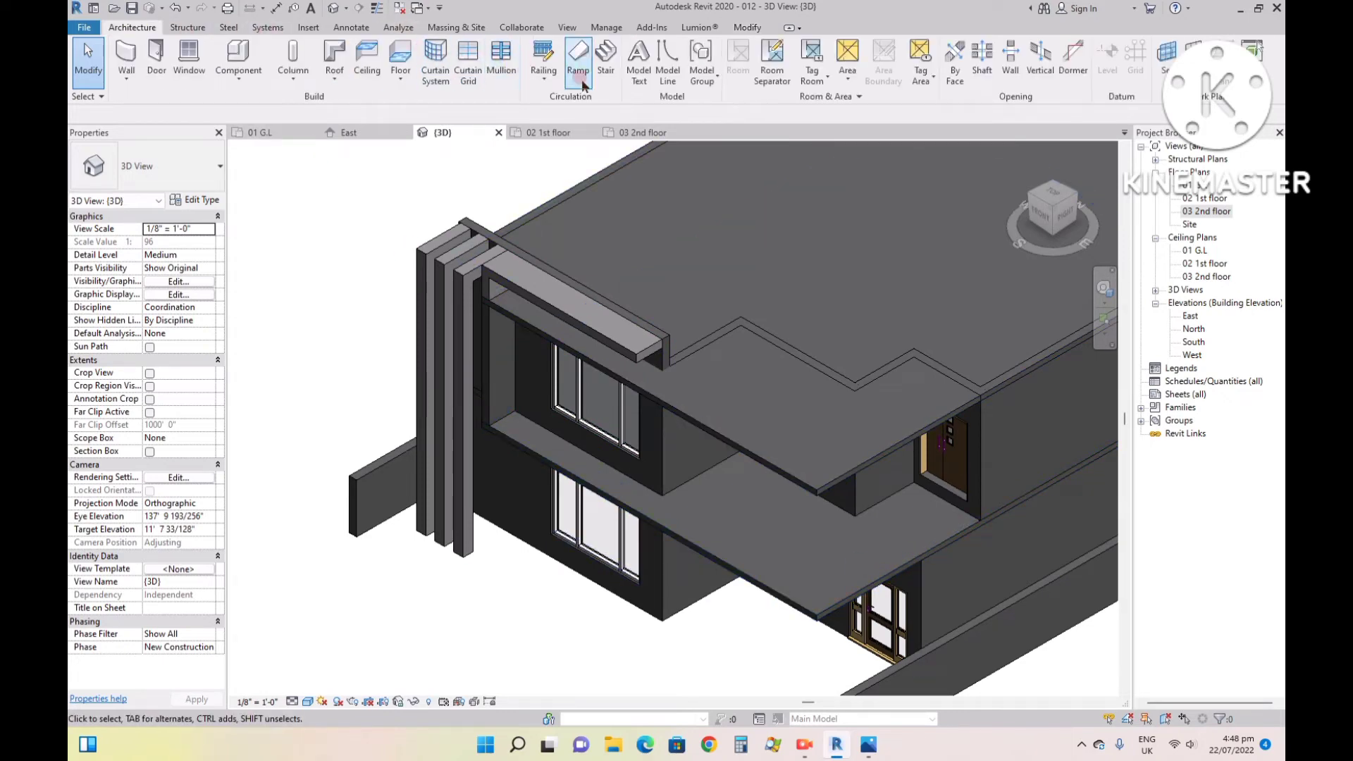
{"action": "left_click", "coordinate": [543, 53]}
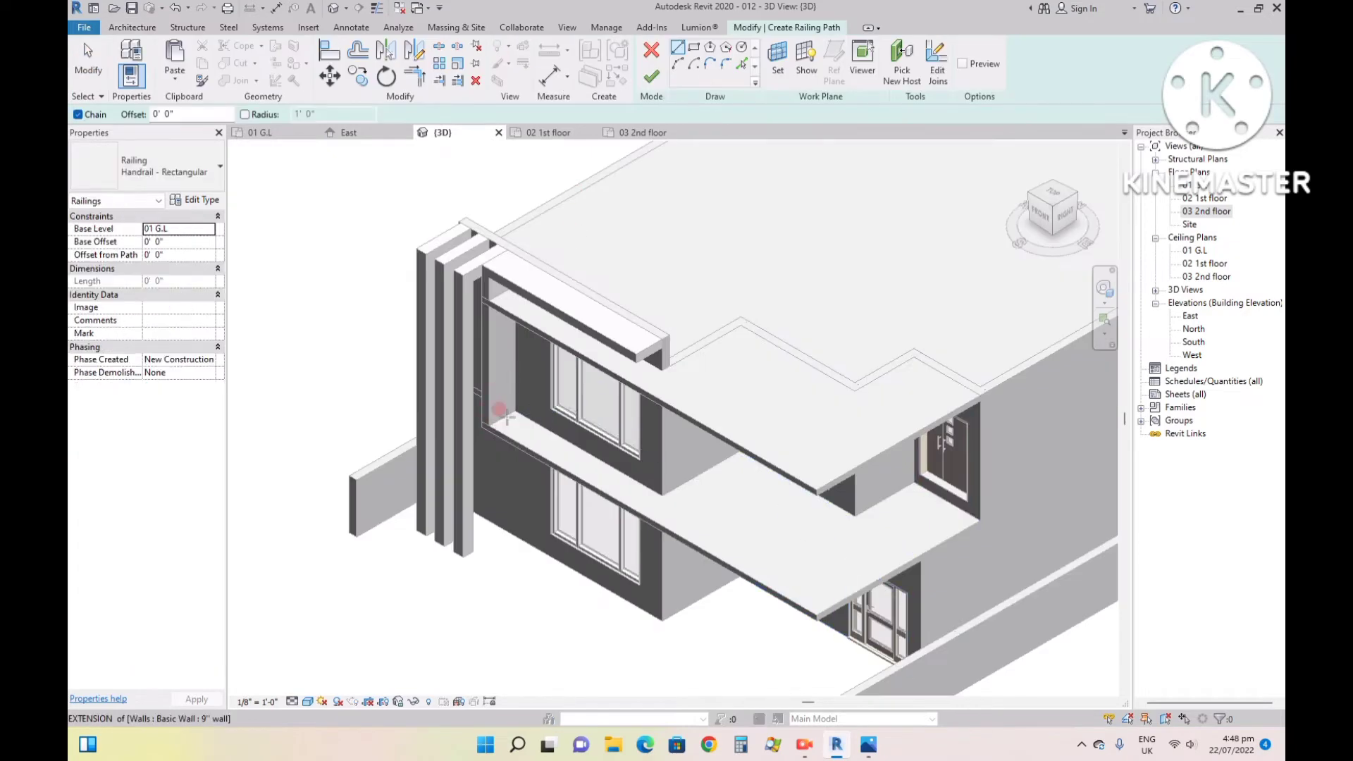
{"action": "left_click", "coordinate": [212, 232]}
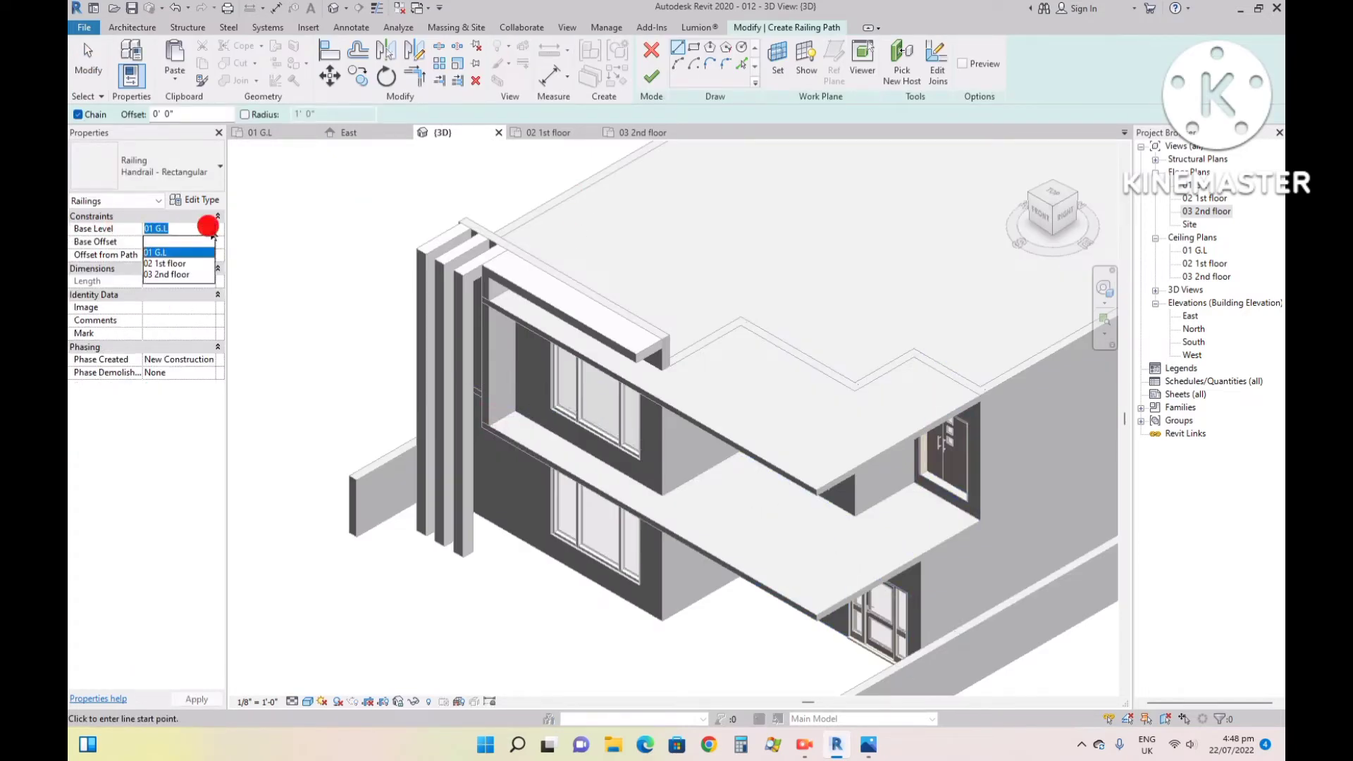
{"action": "left_click", "coordinate": [179, 265]}
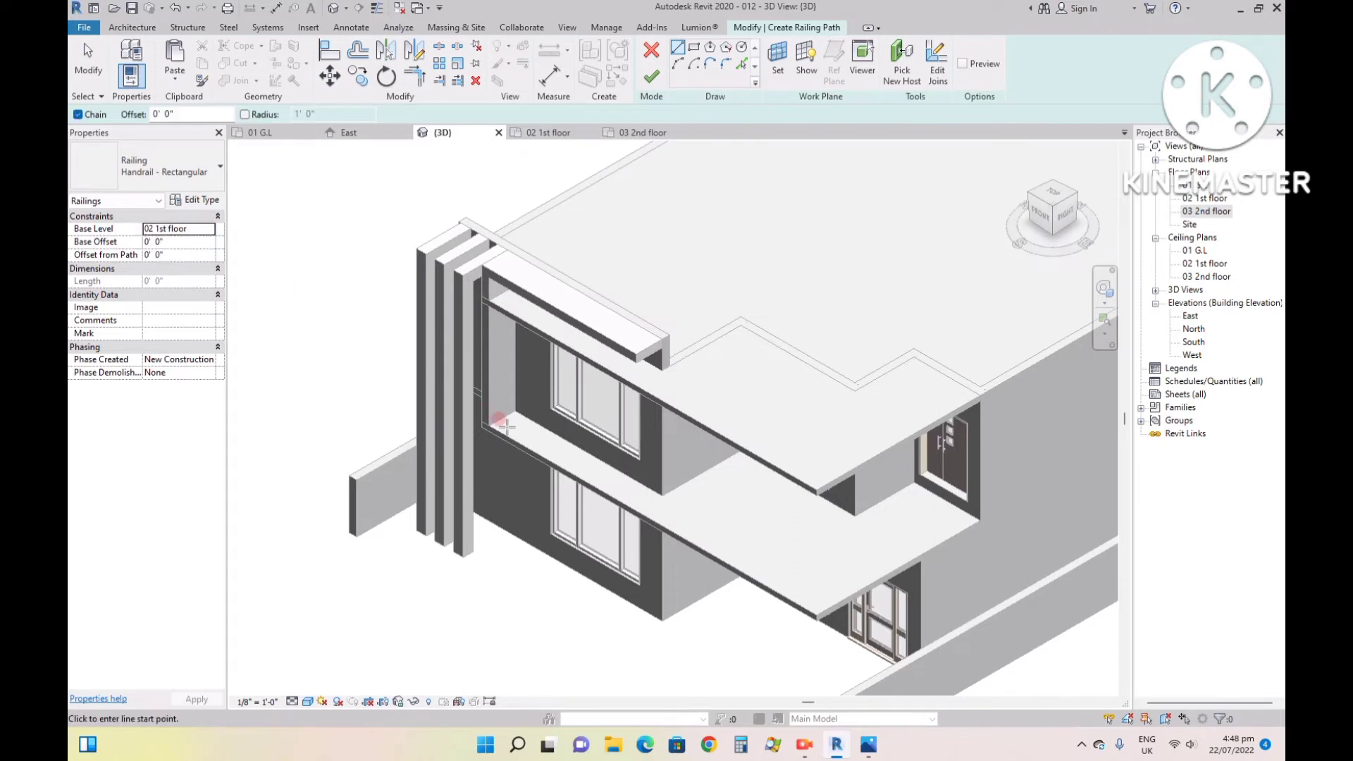
- Sketch the railing path in the 02 1st floor plan along the balcony's front edge, about 33' 3 1/2", and side edge to the house wall, finishing the sketch
{"action": "scroll", "coordinate": [505, 426], "scroll_direction": "up", "scroll_amount": 4}
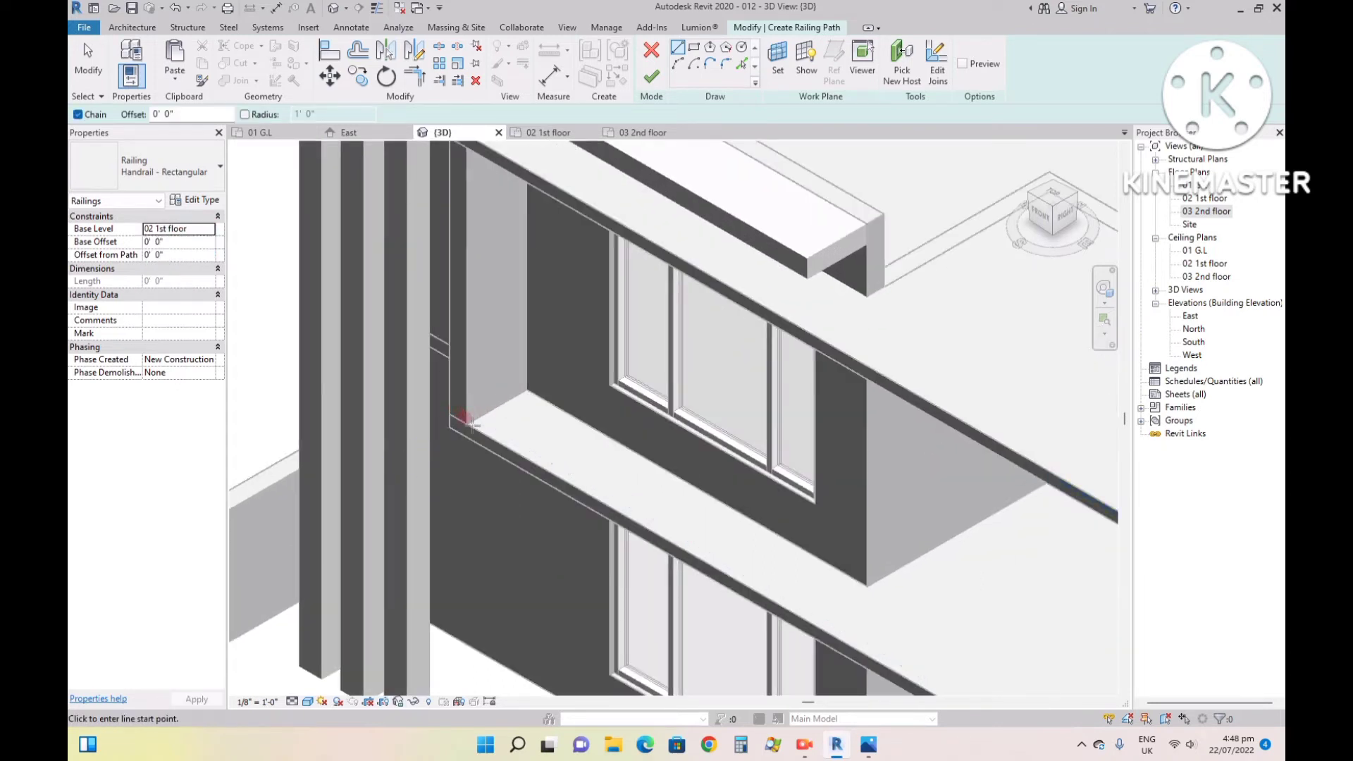
{"action": "left_click", "coordinate": [539, 133]}
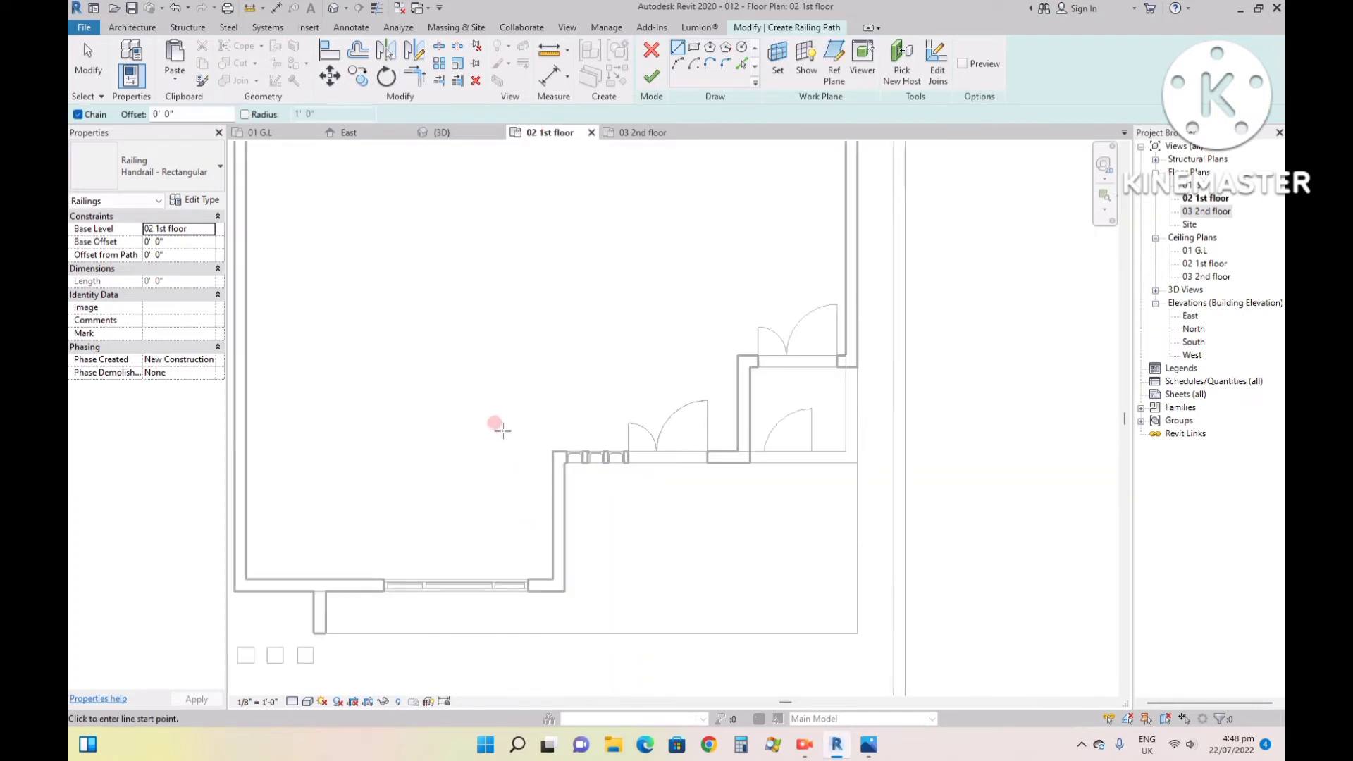
{"action": "left_click", "coordinate": [326, 634]}
{"action": "left_click", "coordinate": [851, 628]}
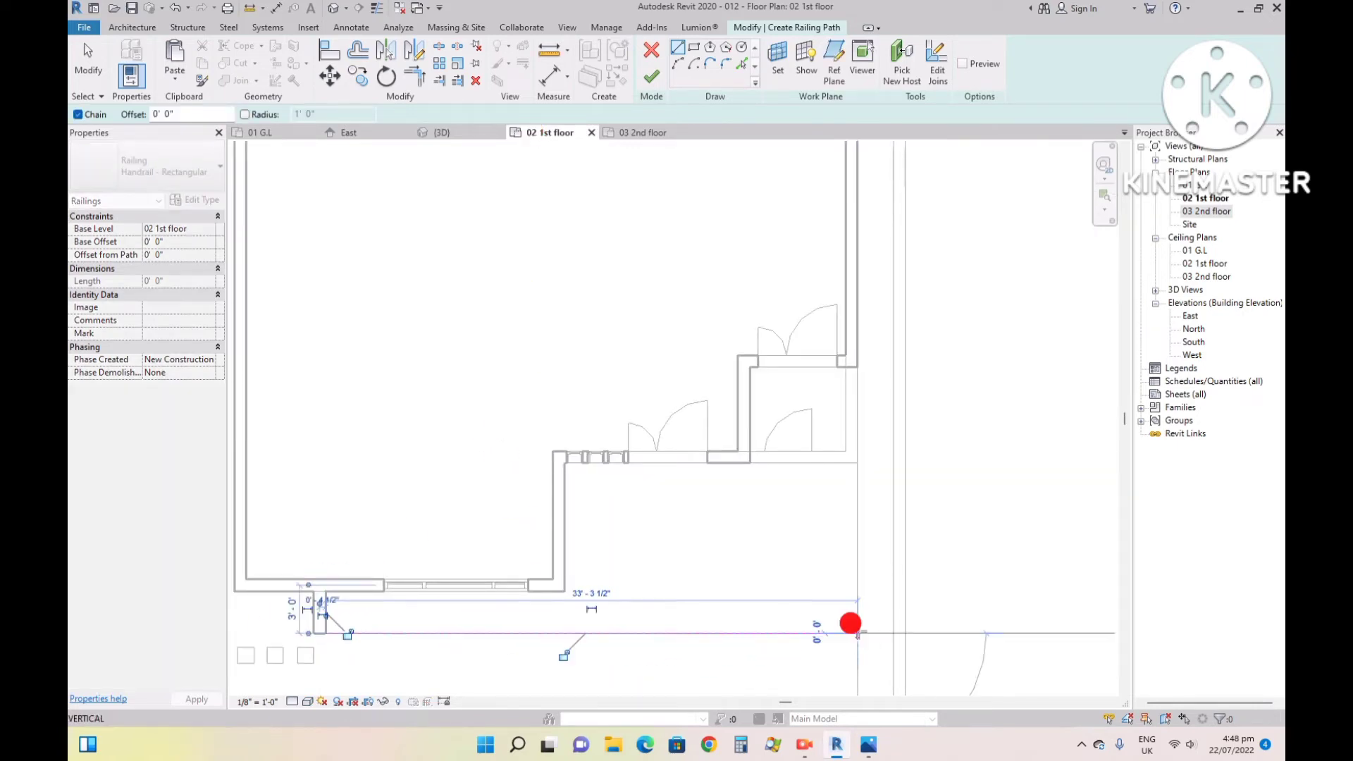
{"action": "left_click", "coordinate": [856, 367]}
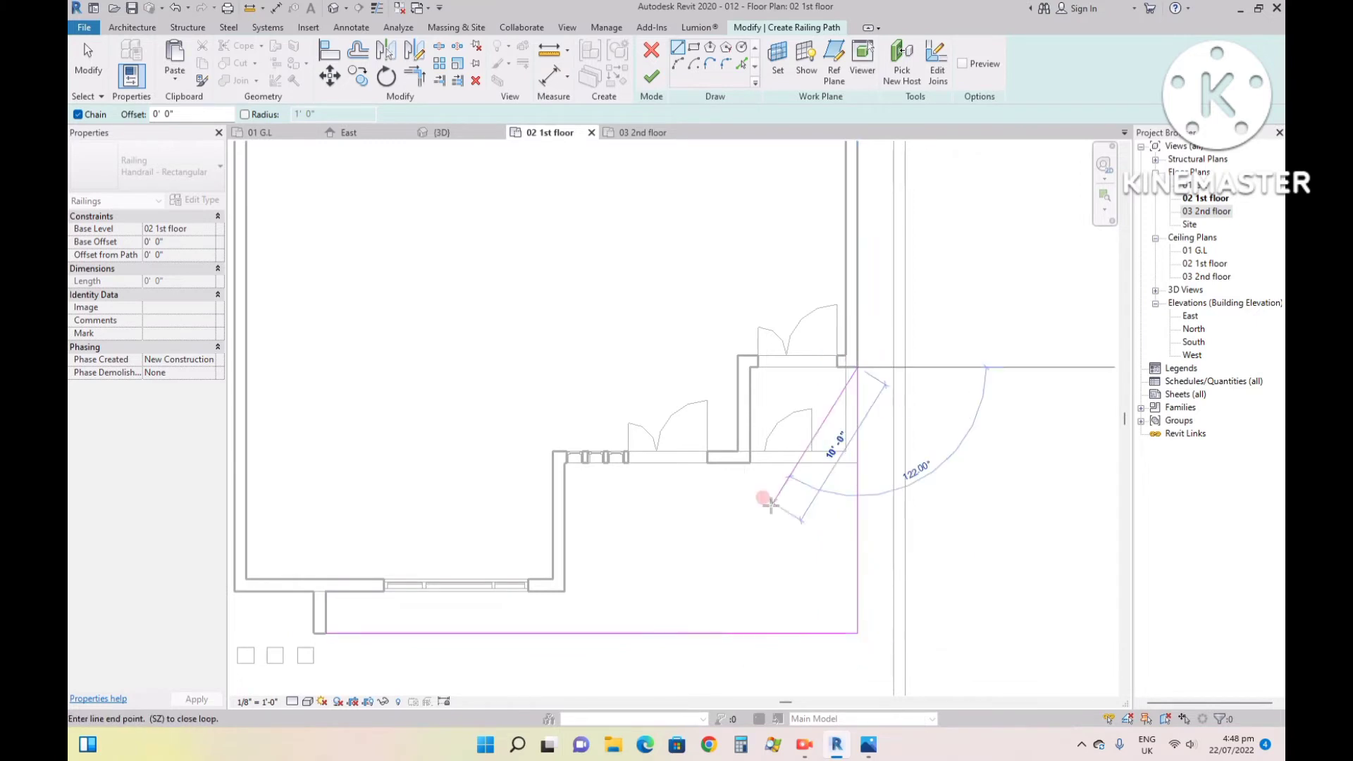
{"action": "key", "text": "Escape"}
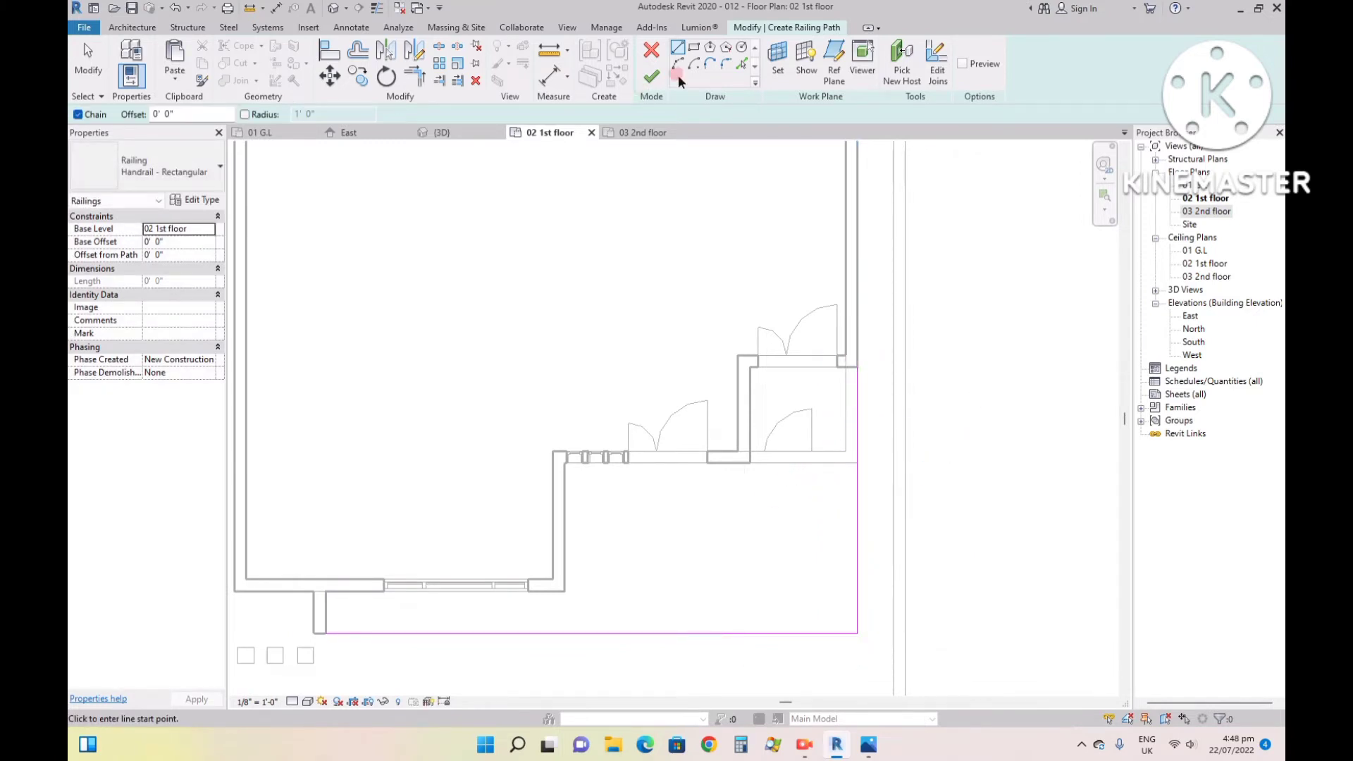
{"action": "left_click", "coordinate": [648, 72]}
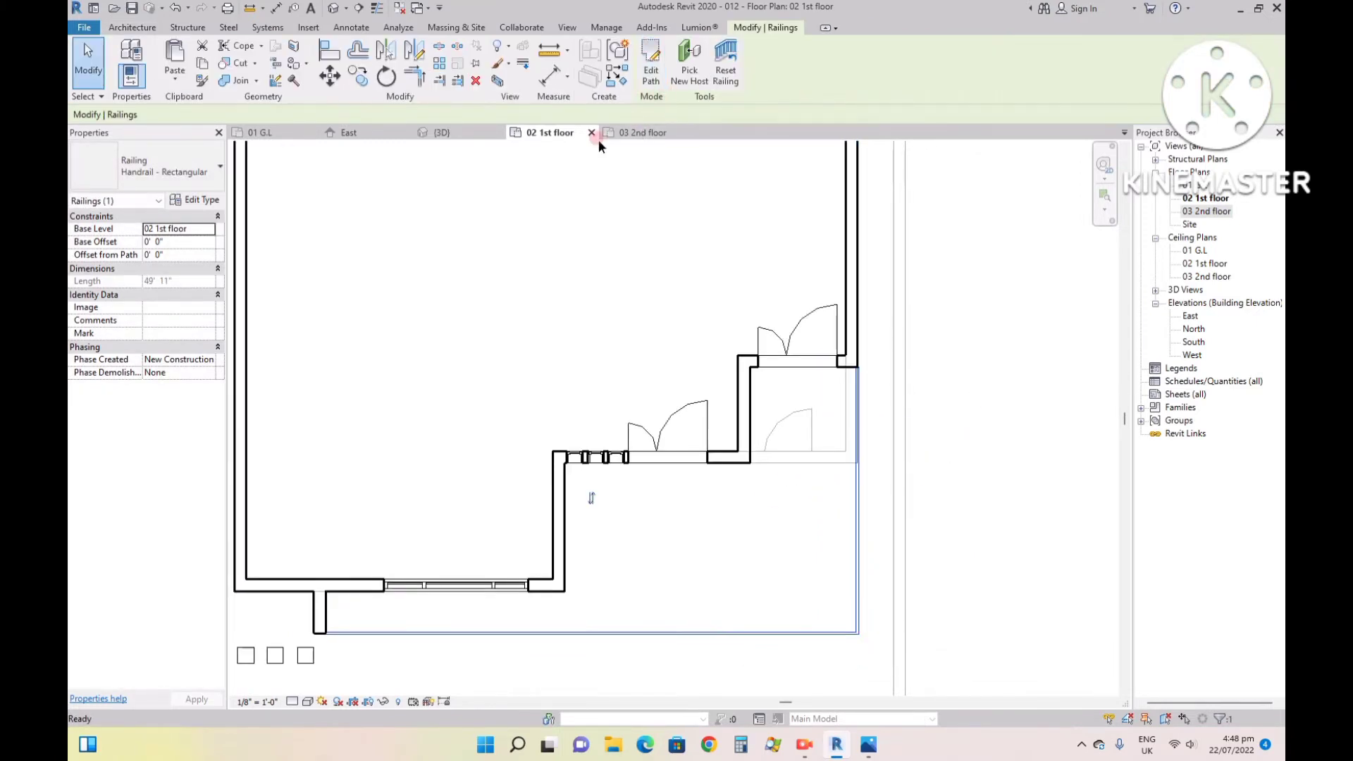
- Check the balcony railing in the 3D view and change its type to Glass Panel - Bottom Fill
{"action": "left_click", "coordinate": [442, 132]}
{"action": "scroll", "coordinate": [882, 576], "scroll_direction": "down", "scroll_amount": 4}
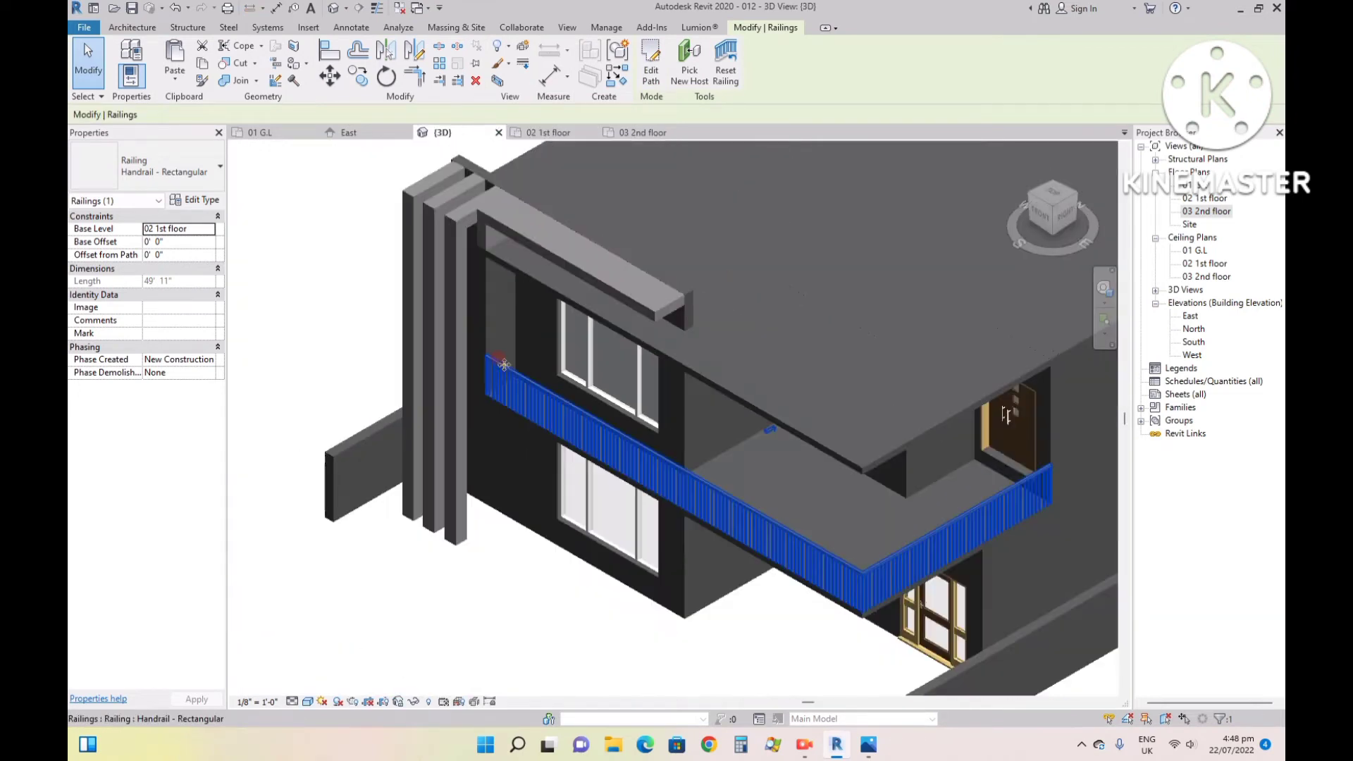
{"action": "scroll", "coordinate": [882, 575], "scroll_direction": "up", "scroll_amount": 2}
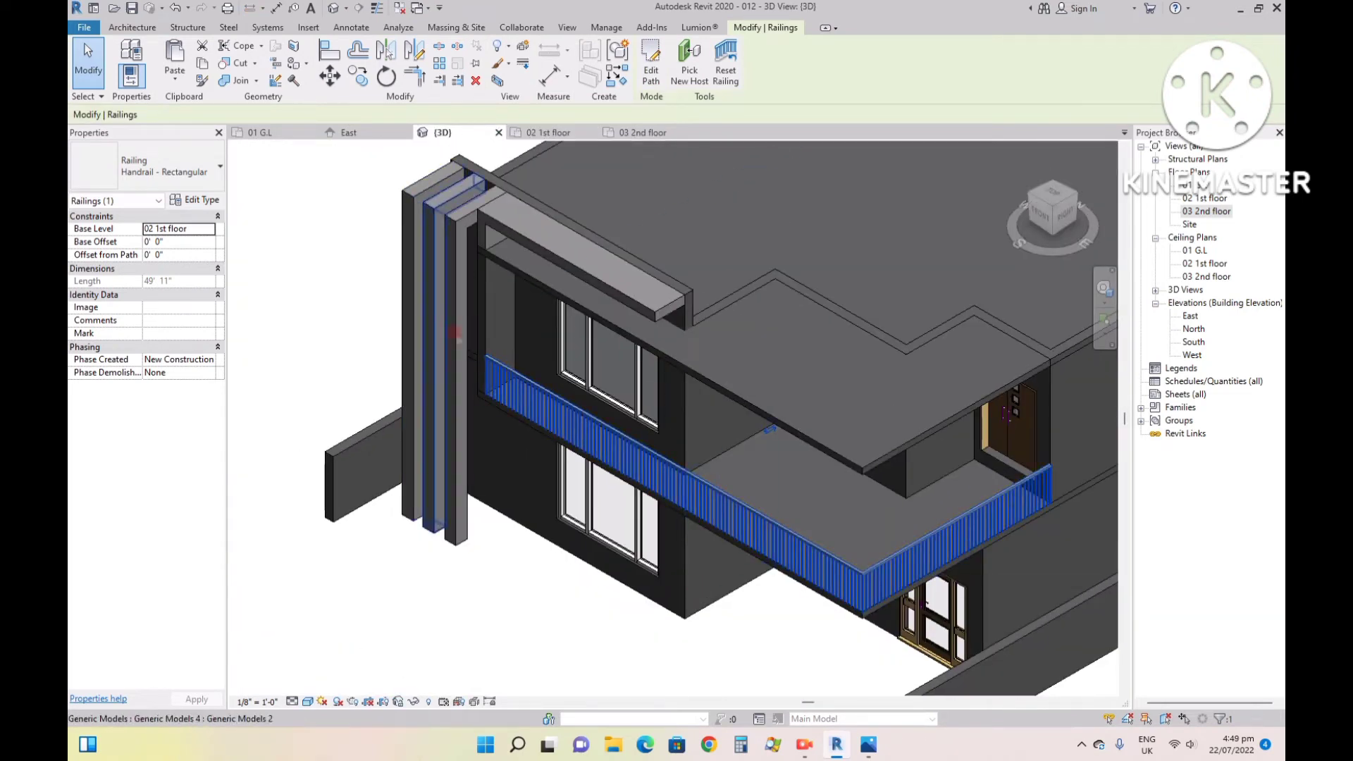
{"action": "left_click", "coordinate": [202, 177]}
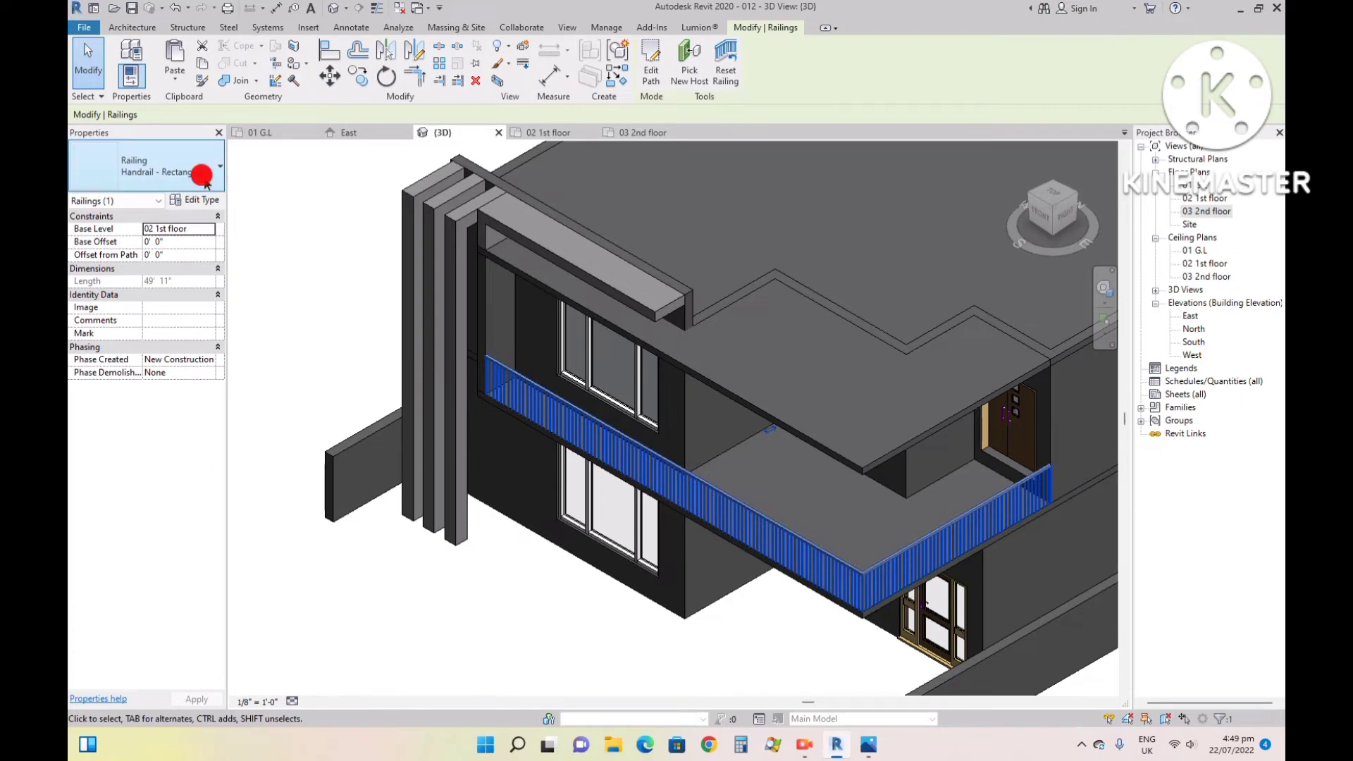
{"action": "left_click", "coordinate": [161, 239]}
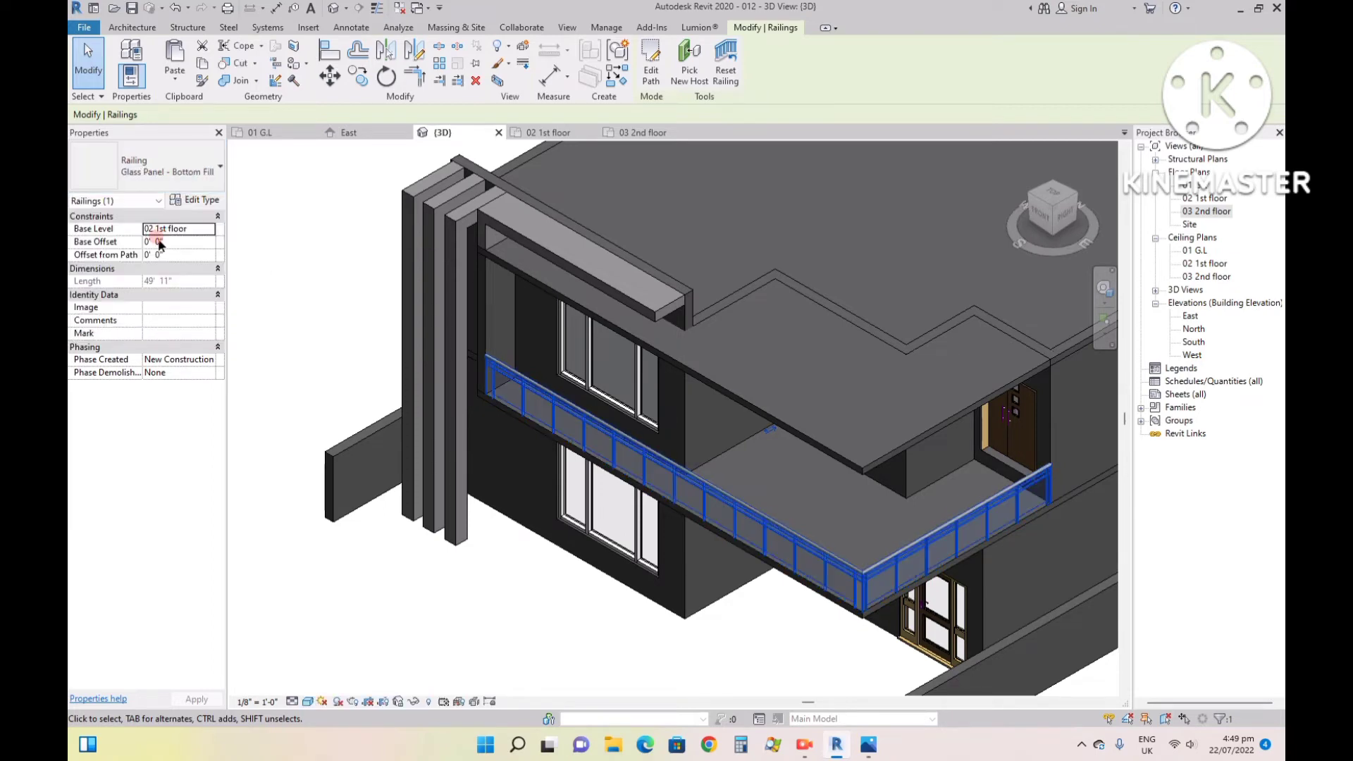
- Try the Guardrail - Pipe, Guardrail - Rectangular and Handrail - Pipe types on the balcony railing, returning it to Glass Panel - Bottom Fill
{"action": "left_click", "coordinate": [155, 169]}
{"action": "left_click", "coordinate": [113, 251]}
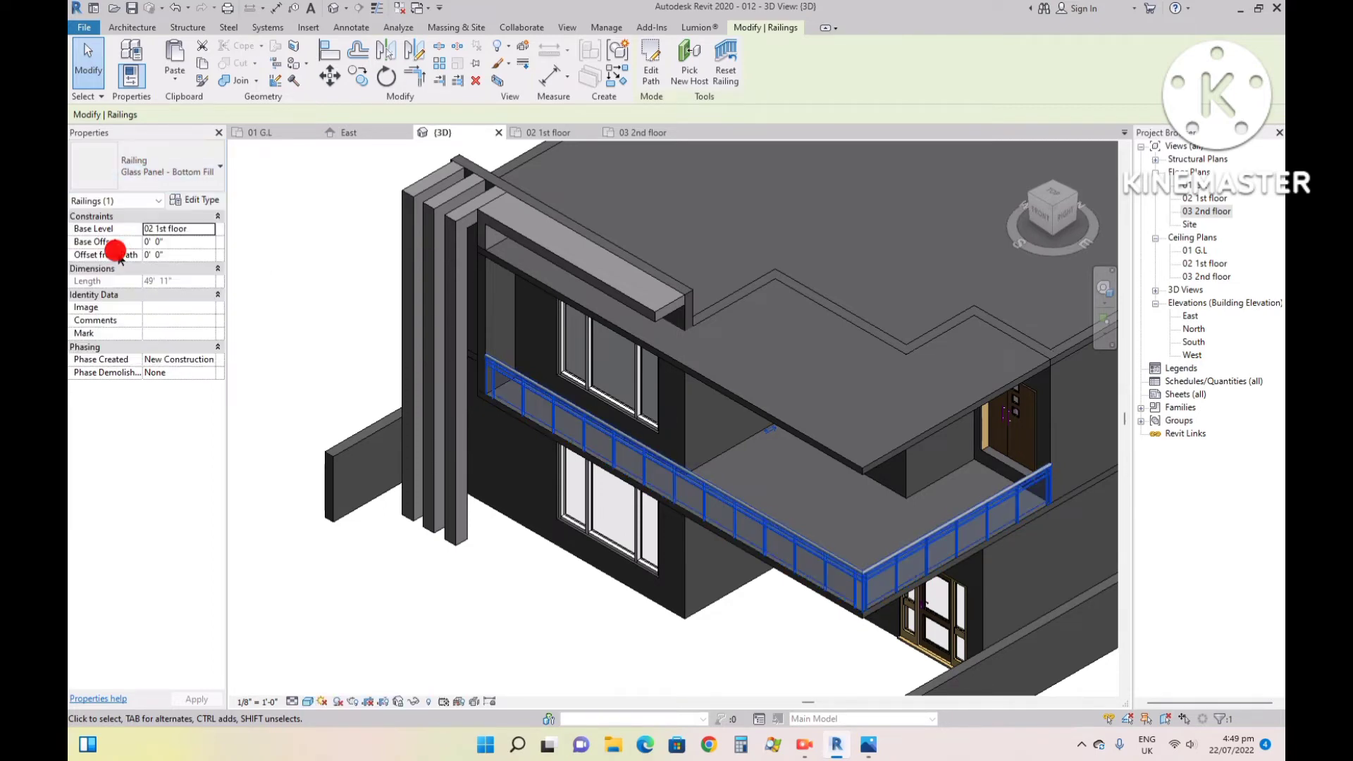
{"action": "left_click", "coordinate": [173, 175]}
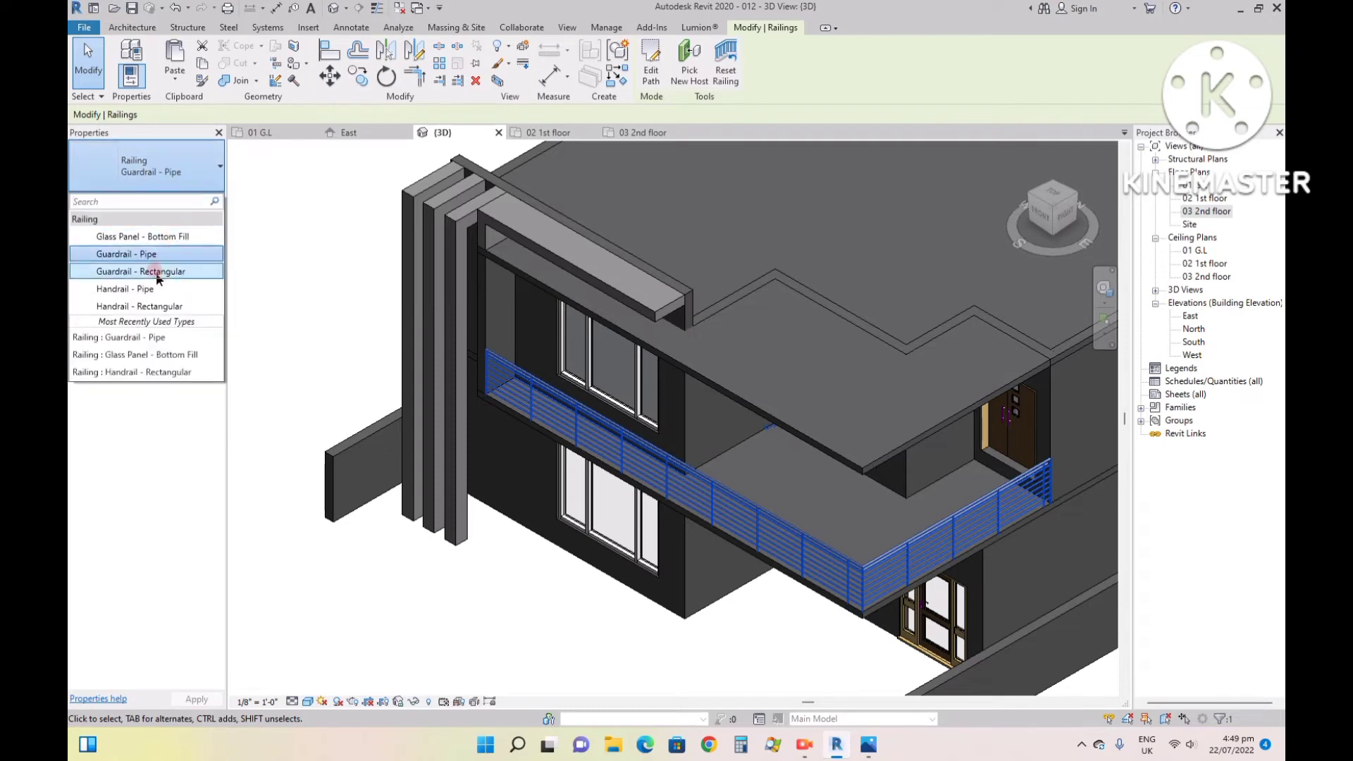
{"action": "left_click", "coordinate": [162, 270]}
{"action": "left_click", "coordinate": [169, 156]}
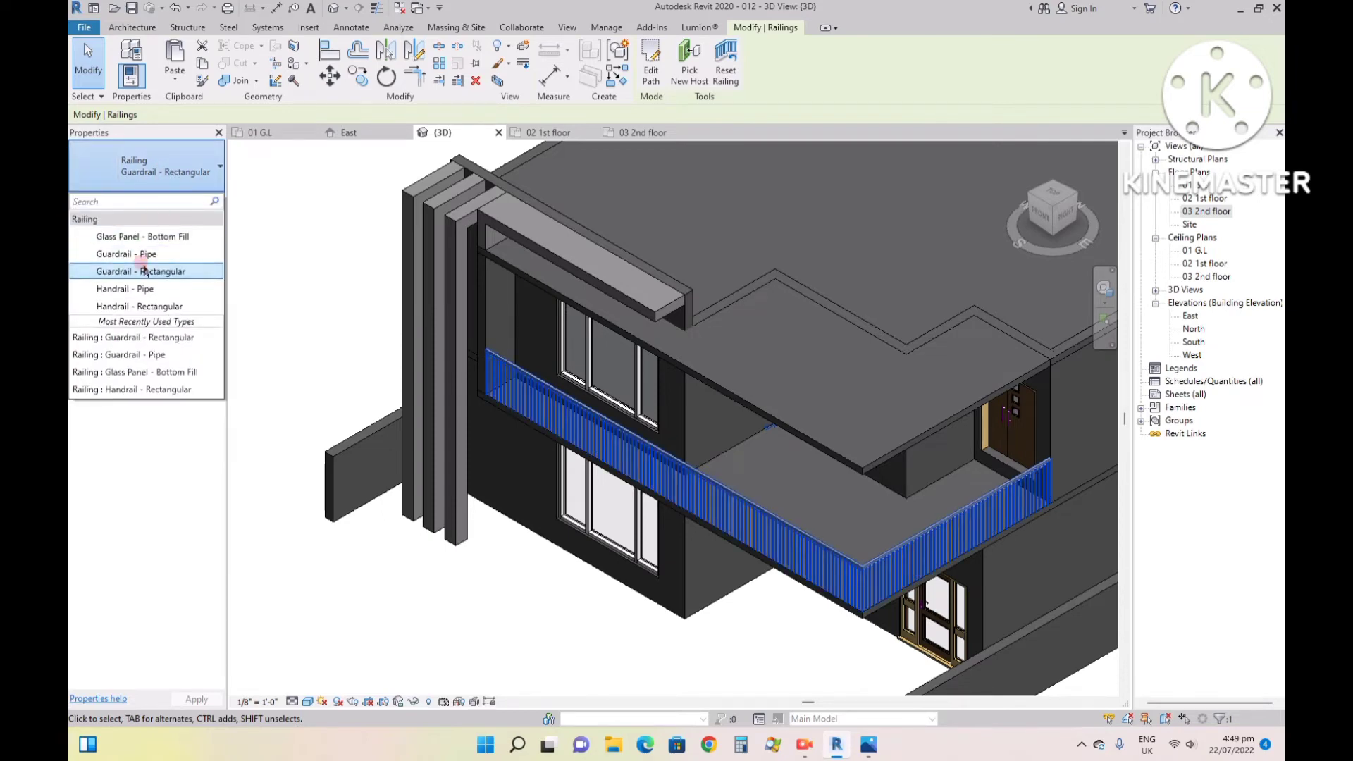
{"action": "left_click", "coordinate": [140, 282]}
{"action": "left_click", "coordinate": [185, 157]}
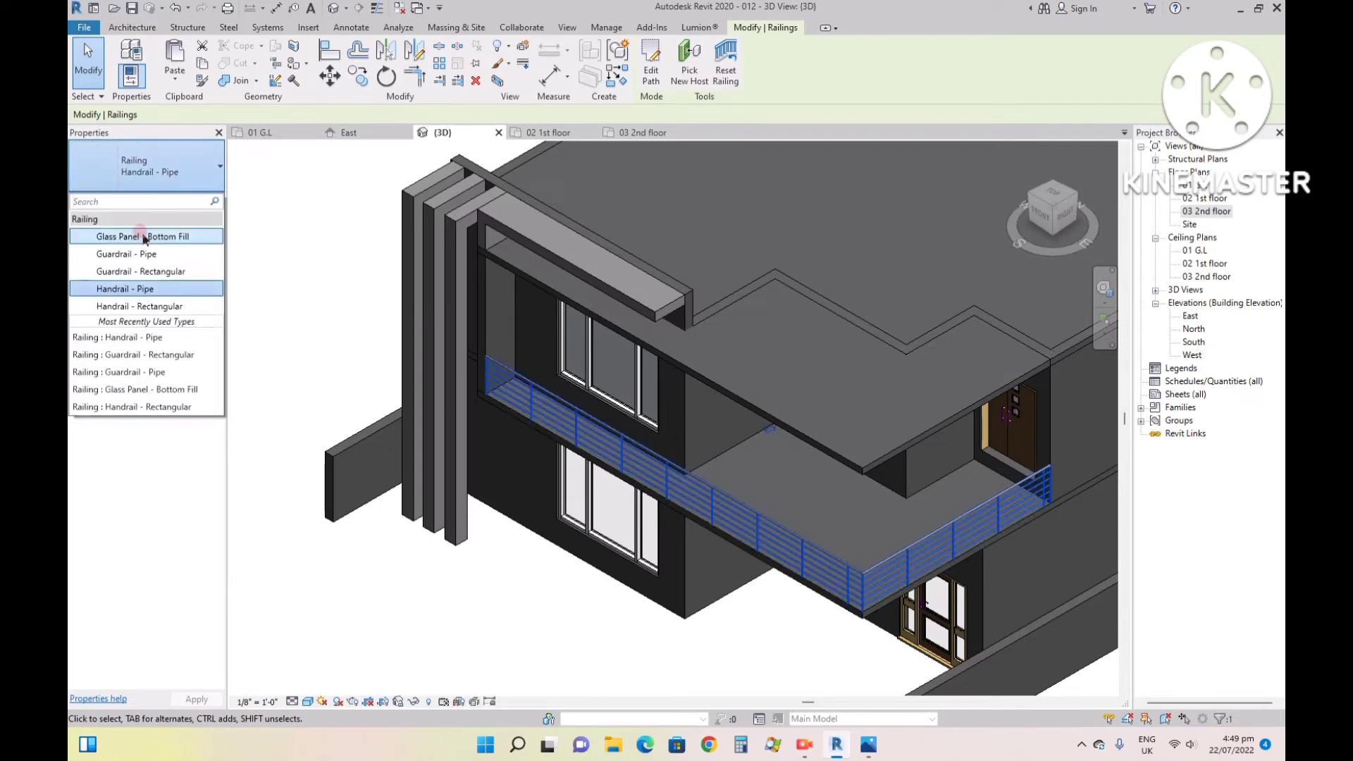
{"action": "left_click", "coordinate": [140, 240]}
{"action": "scroll", "coordinate": [619, 484], "scroll_direction": "up", "scroll_amount": 3}
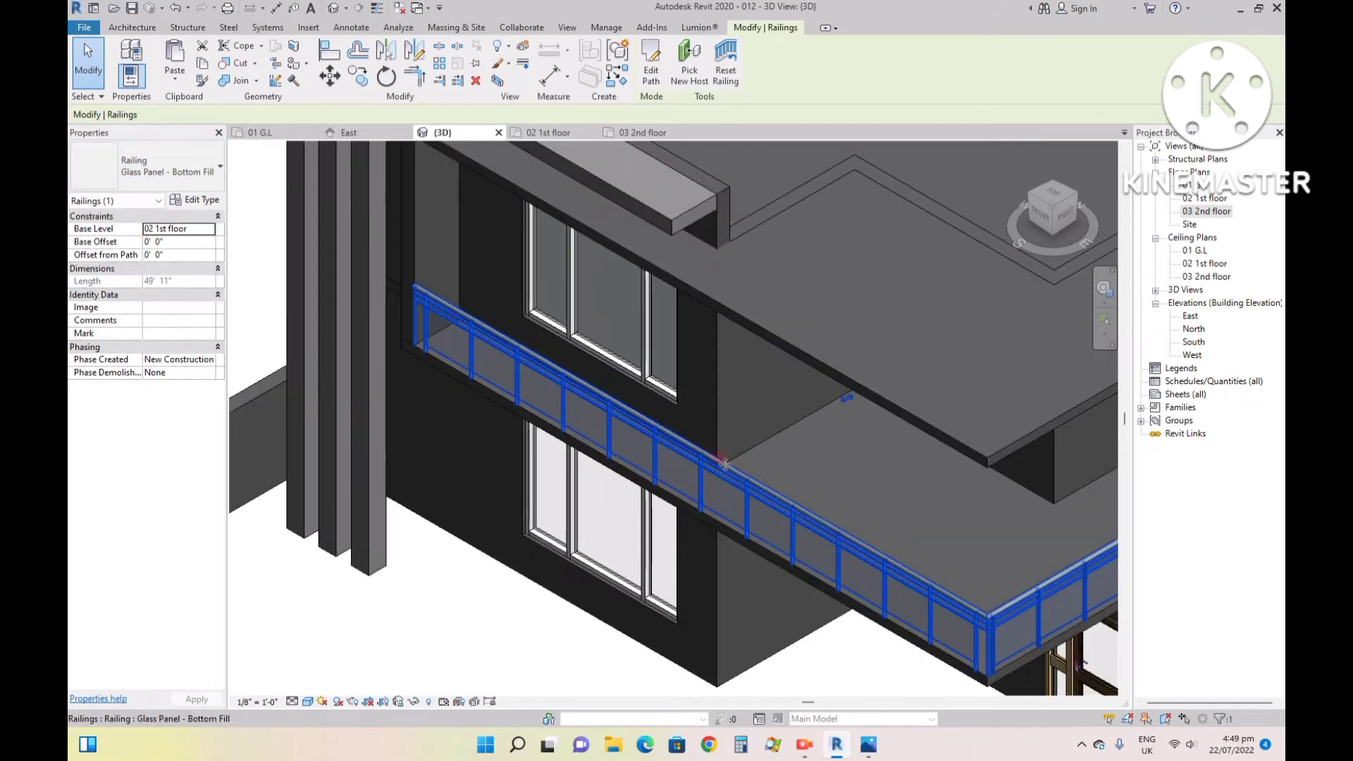
{"action": "key", "text": "Escape"}
- Check the balcony's glass front in reference image 99.jpg and delete the balcony railing from the model
{"action": "left_click", "coordinate": [865, 750]}
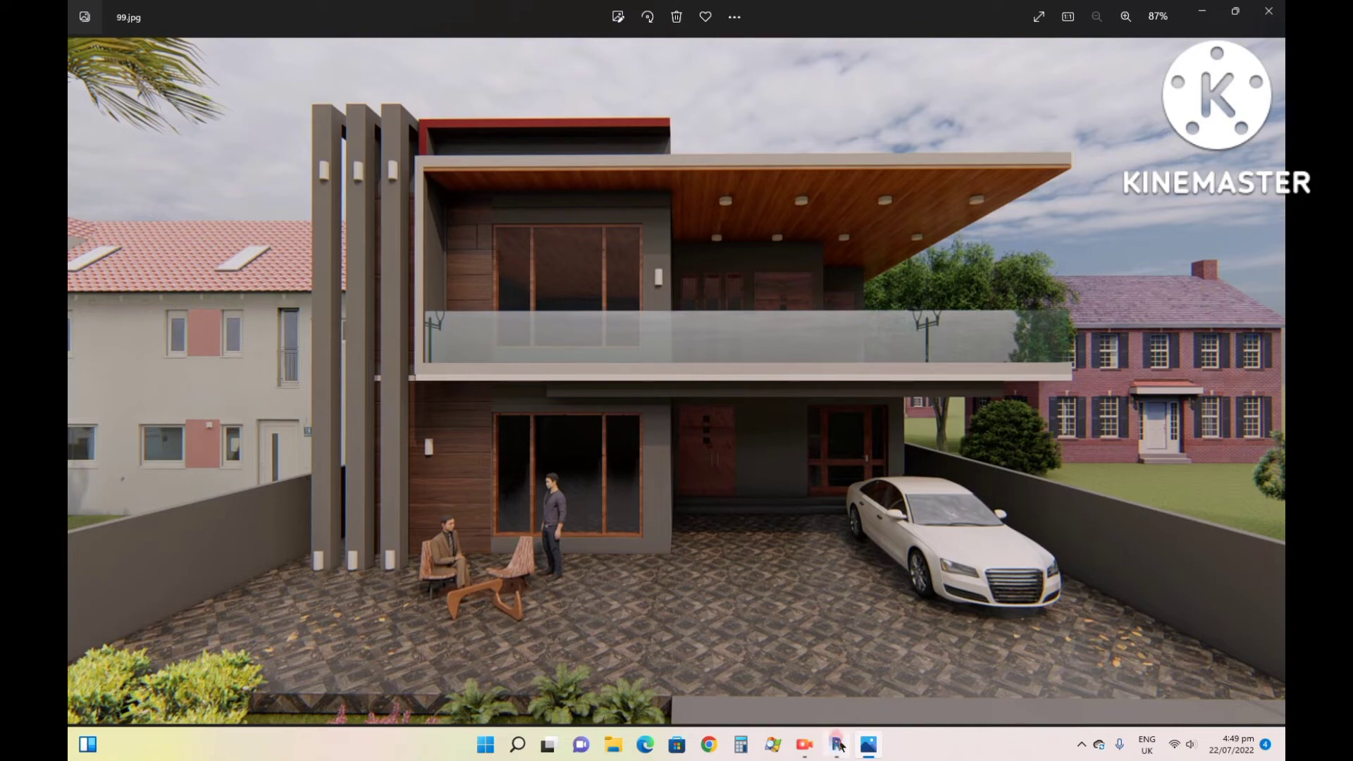
{"action": "left_click", "coordinate": [837, 745]}
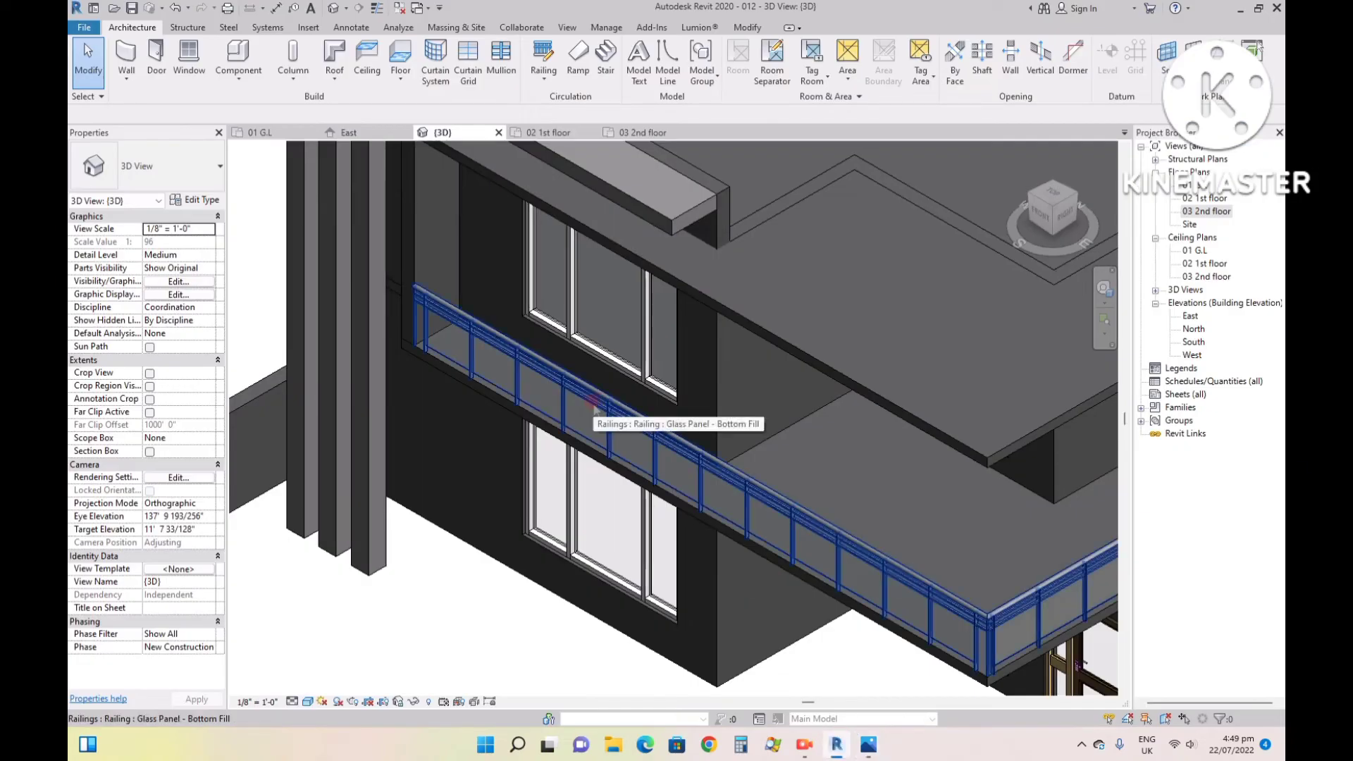
{"action": "scroll", "coordinate": [595, 412], "scroll_direction": "down", "scroll_amount": 2}
{"action": "left_click", "coordinate": [713, 465]}
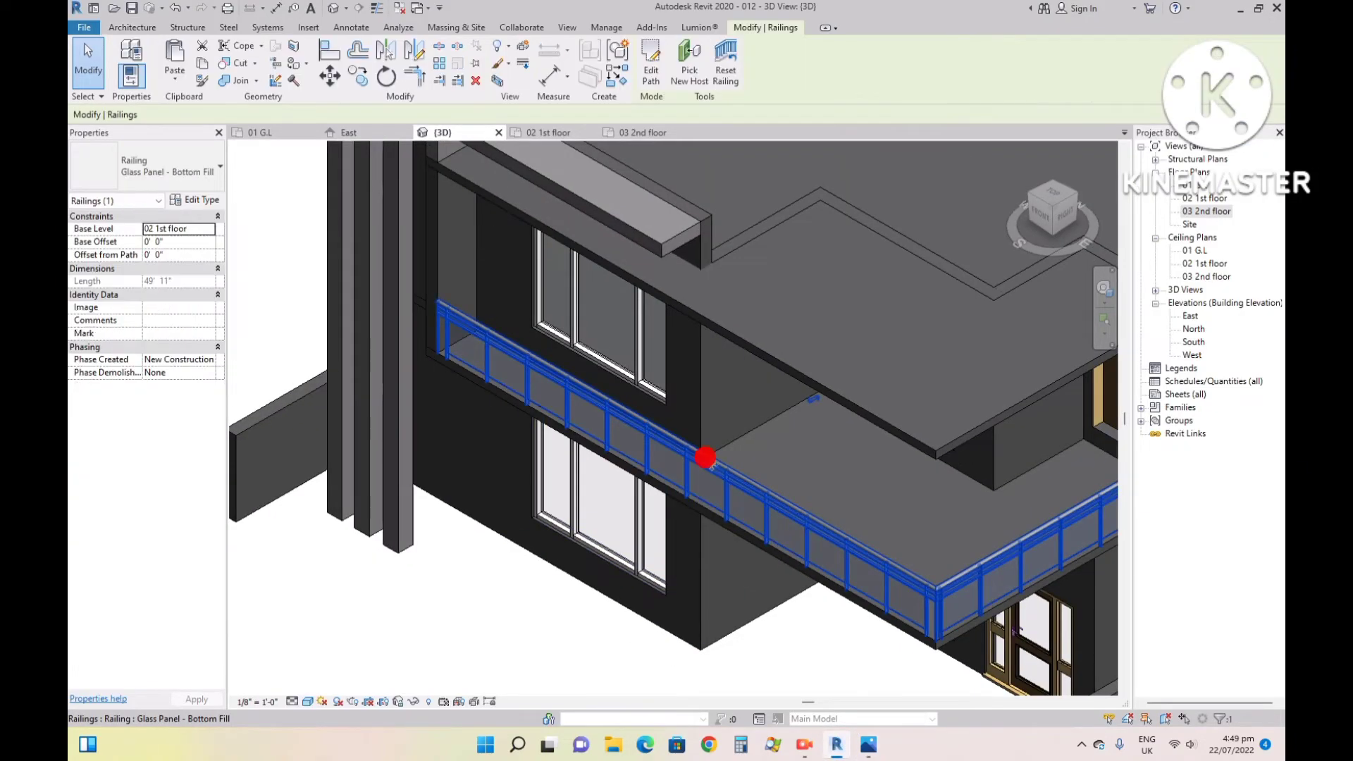
{"action": "key", "text": "Delete"}
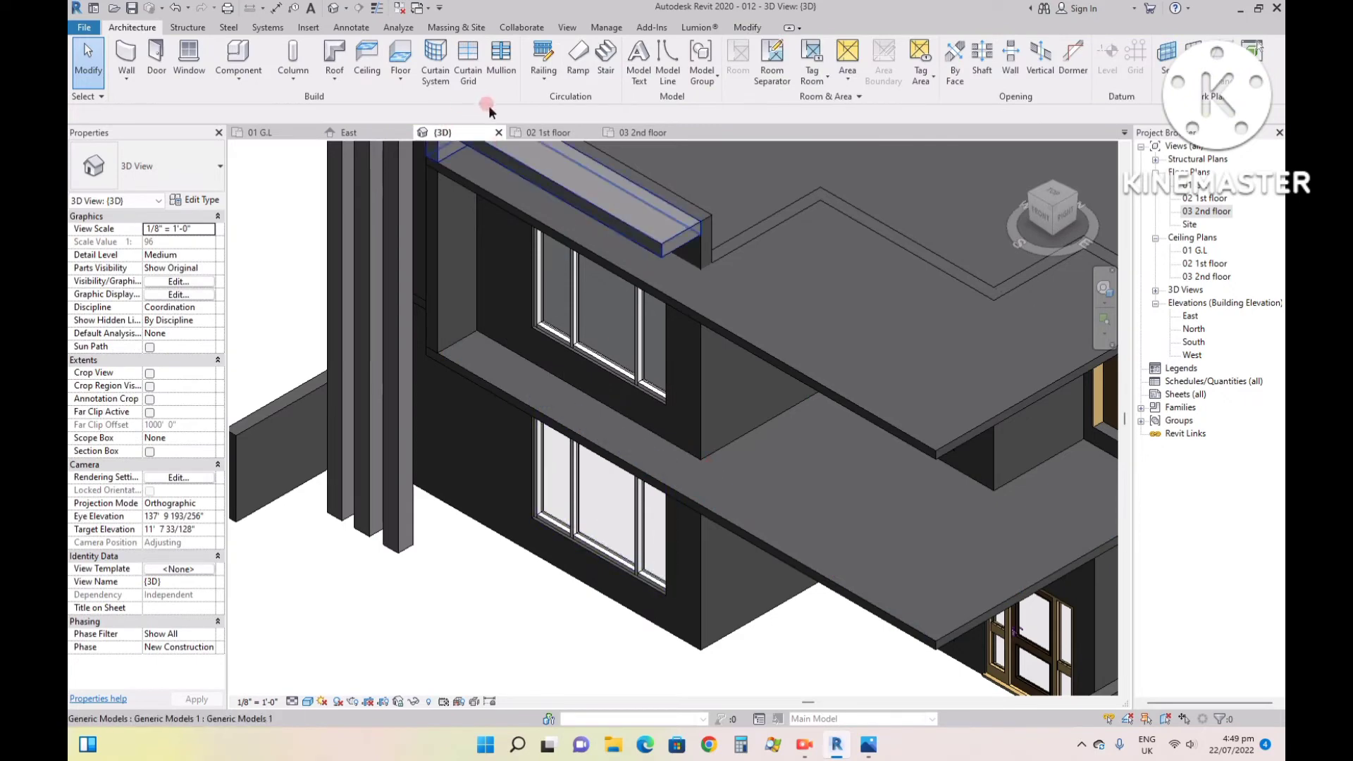
- Start a Curtain Wall 1 wall in the 02 1st floor plan with an unconnected height of 3' 6"
{"action": "left_click", "coordinate": [543, 132]}
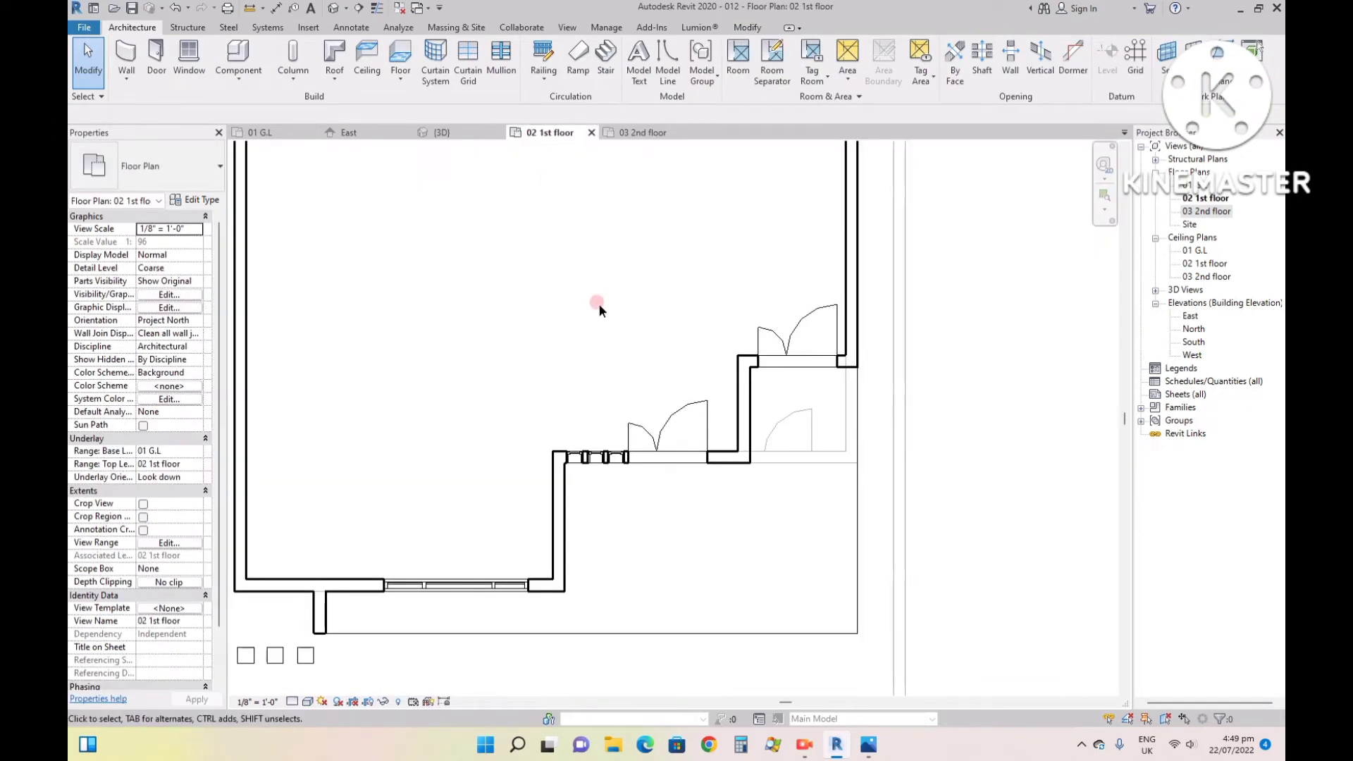
{"action": "left_click", "coordinate": [126, 53]}
{"action": "left_click", "coordinate": [149, 176]}
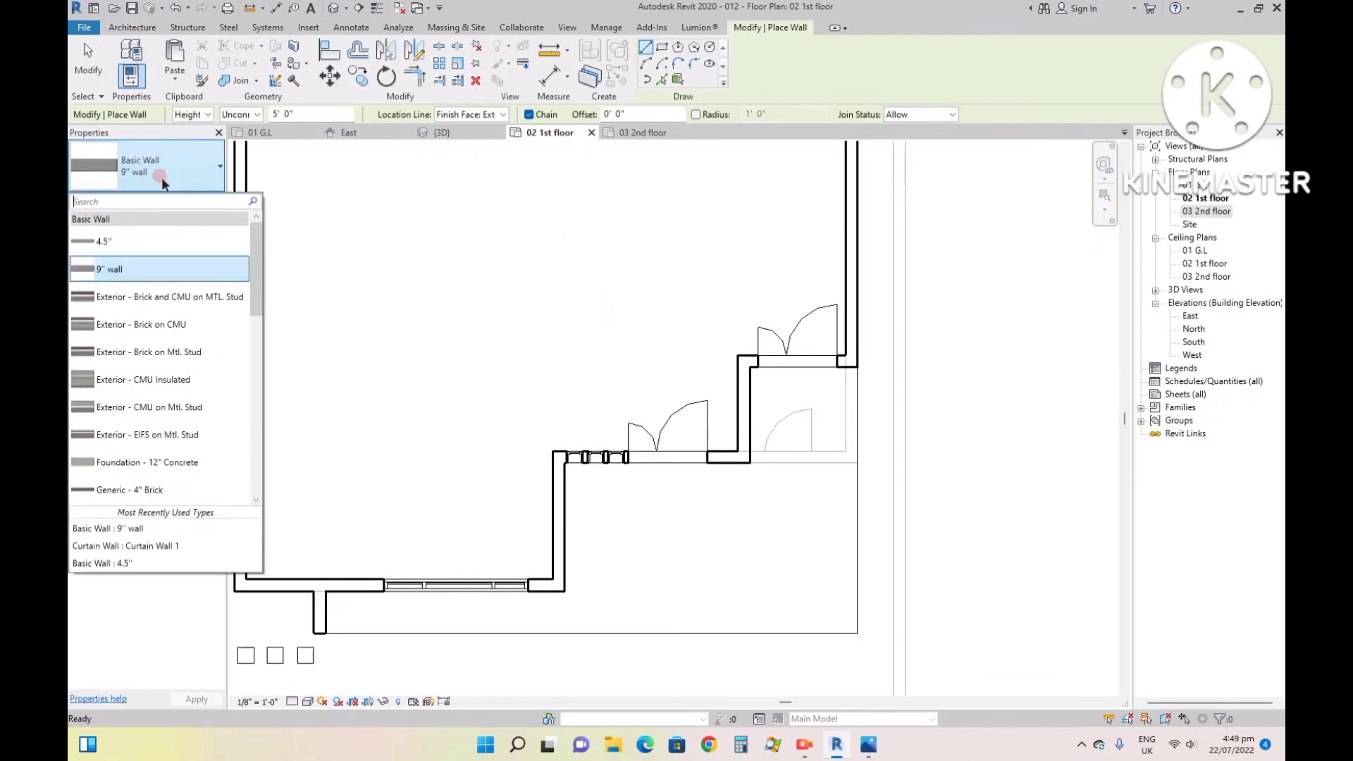
{"action": "scroll", "coordinate": [155, 422], "scroll_direction": "down", "scroll_amount": 5}
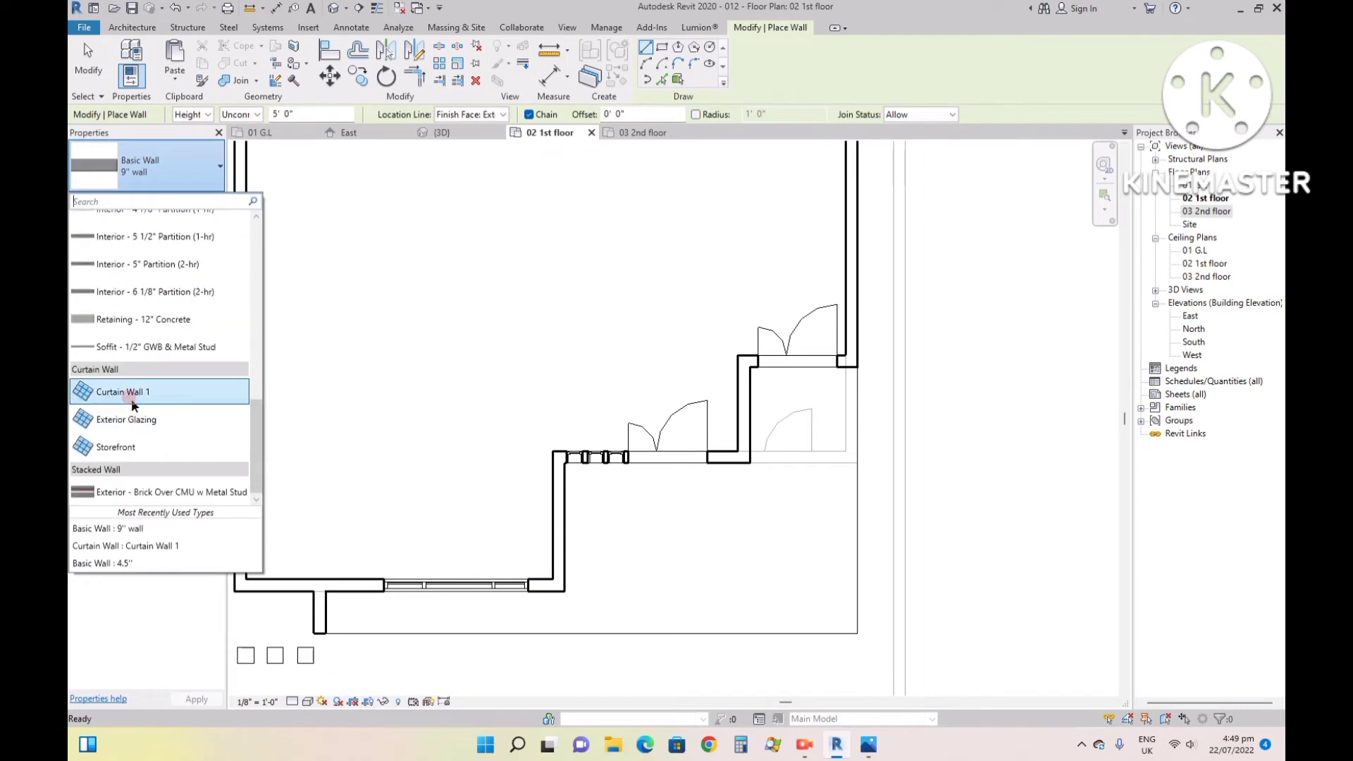
{"action": "left_click", "coordinate": [122, 393]}
{"action": "left_click", "coordinate": [164, 280]}
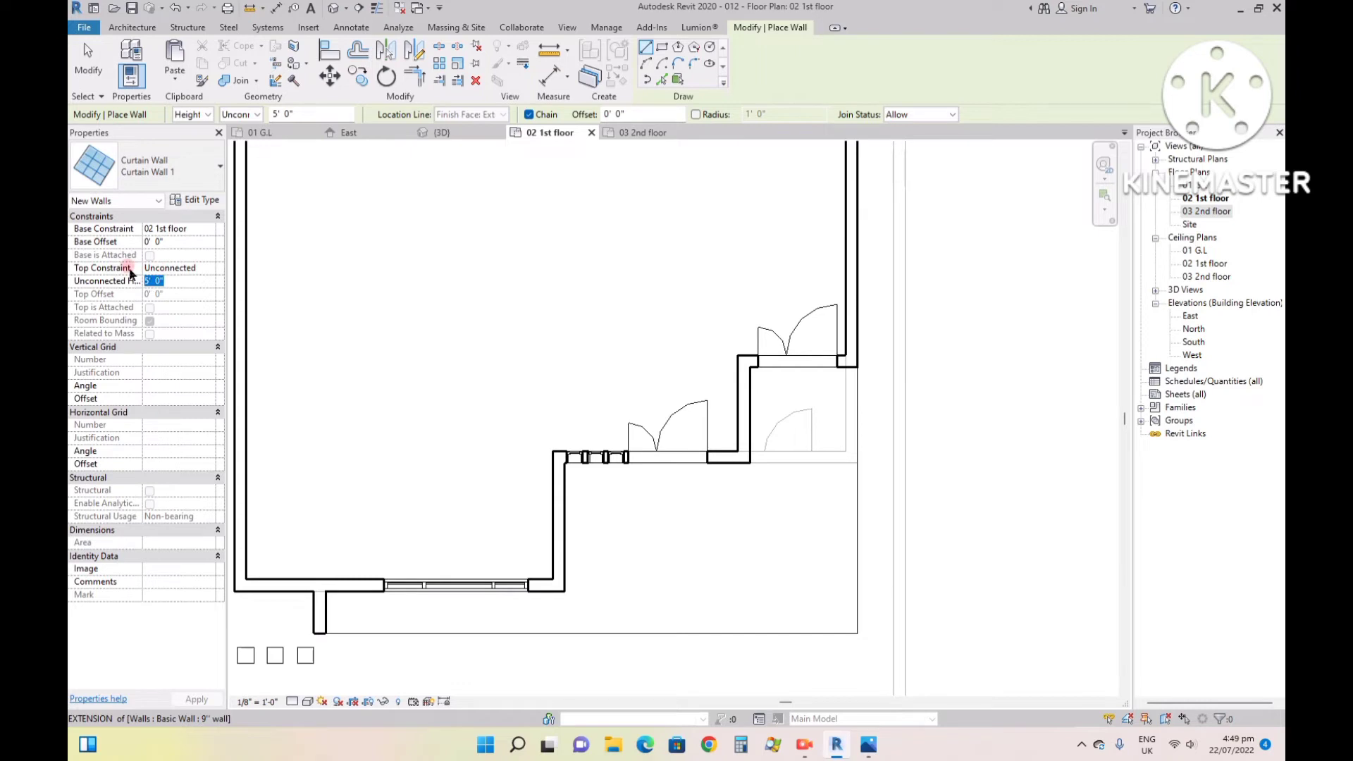
{"action": "type", "text": "3"}
{"action": "key", "text": "Return"}
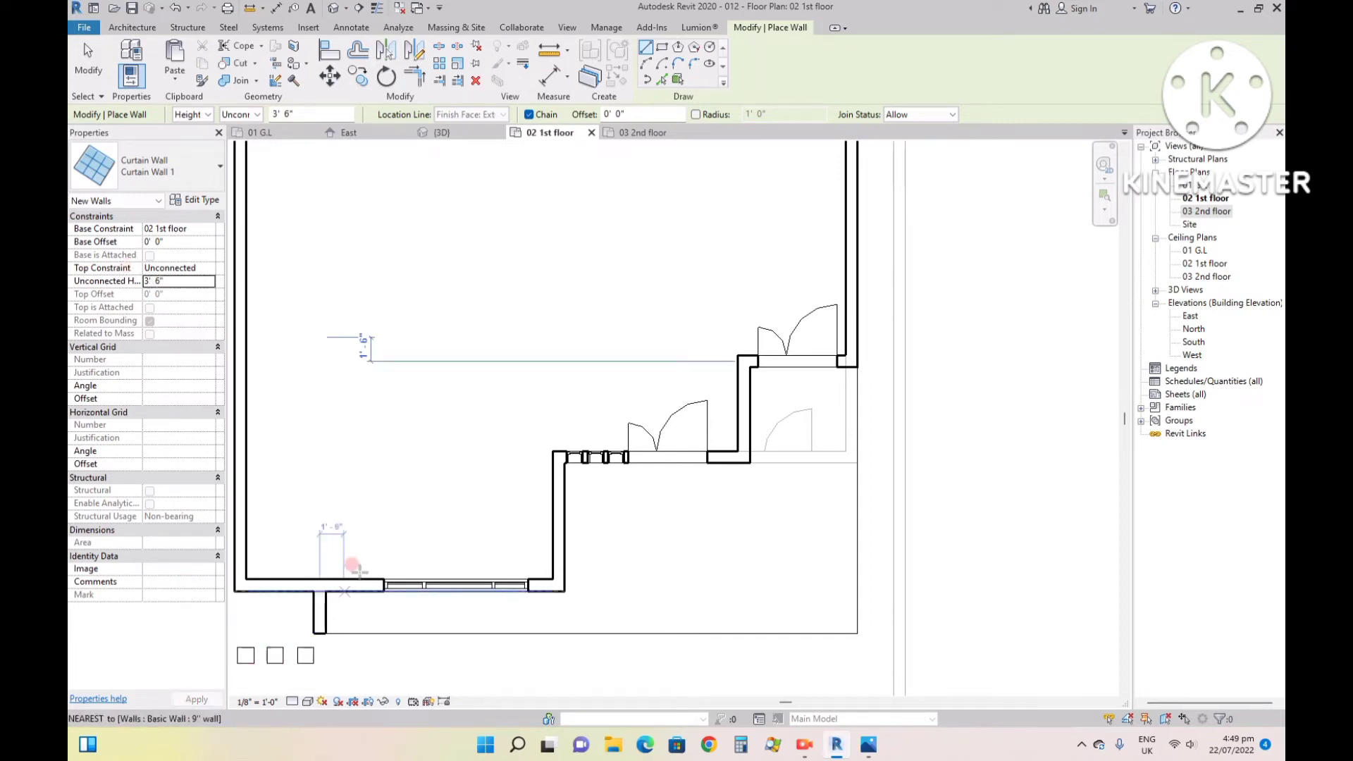
- Draw the curtain wall along the balcony's full front edge and about 16' 7 1/2" along its side edge to the house wall
{"action": "left_click", "coordinate": [321, 632]}
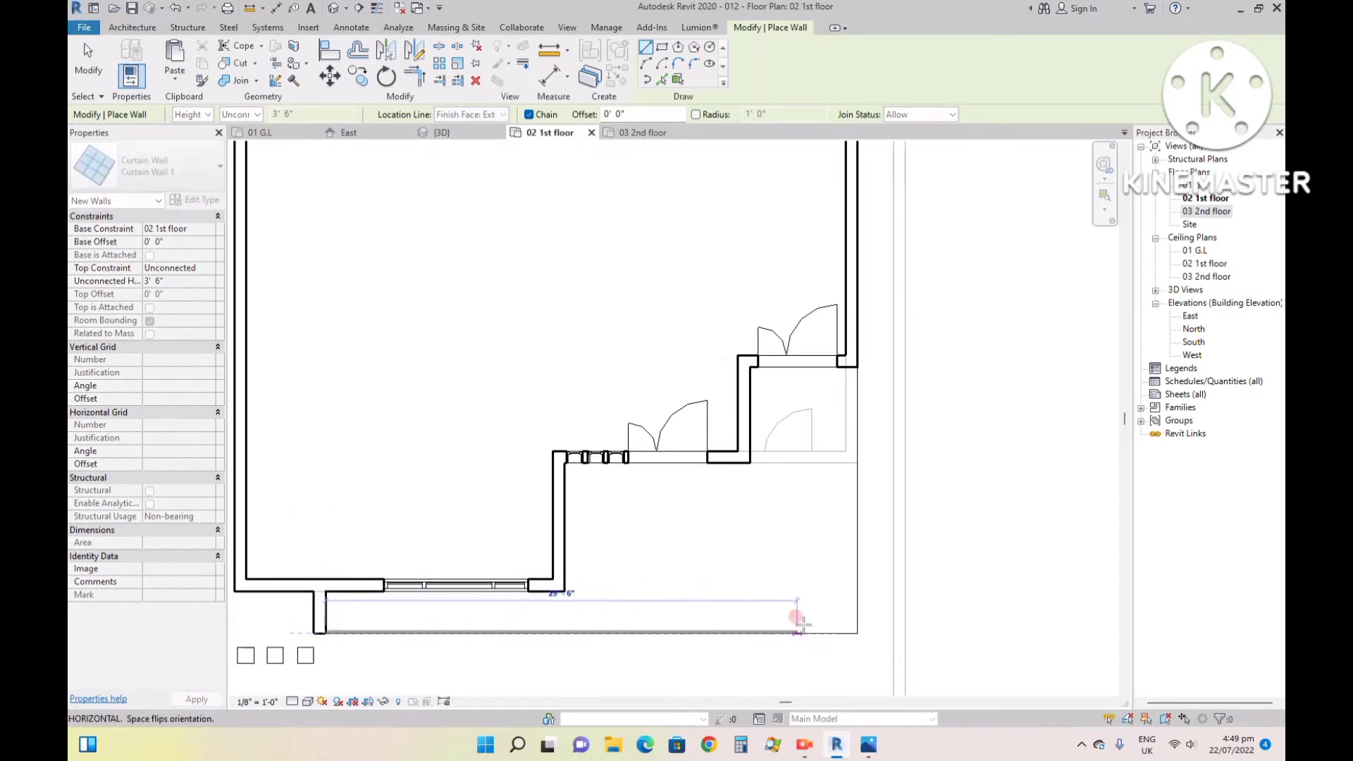
{"action": "left_click", "coordinate": [857, 633]}
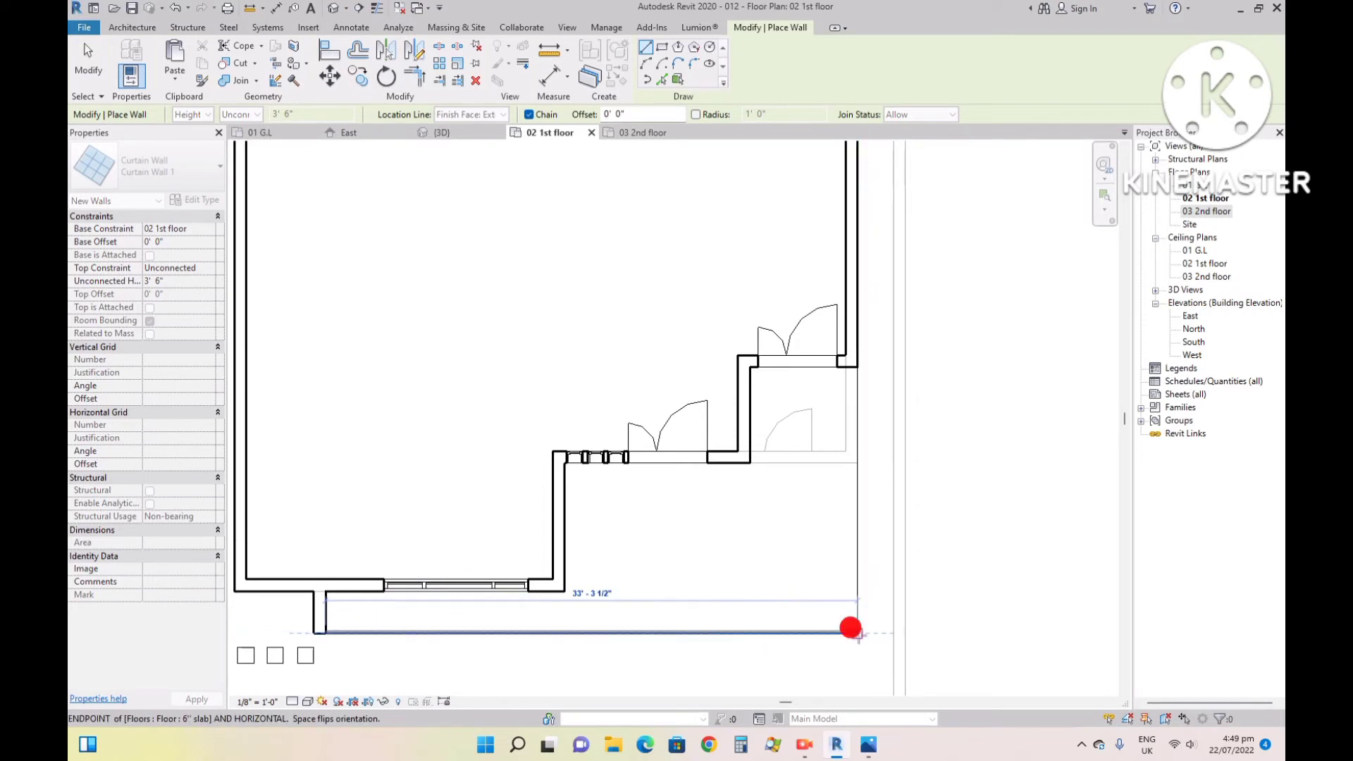
{"action": "left_click", "coordinate": [856, 365]}
{"action": "key", "text": "Escape"}
{"action": "key", "text": "Escape"}
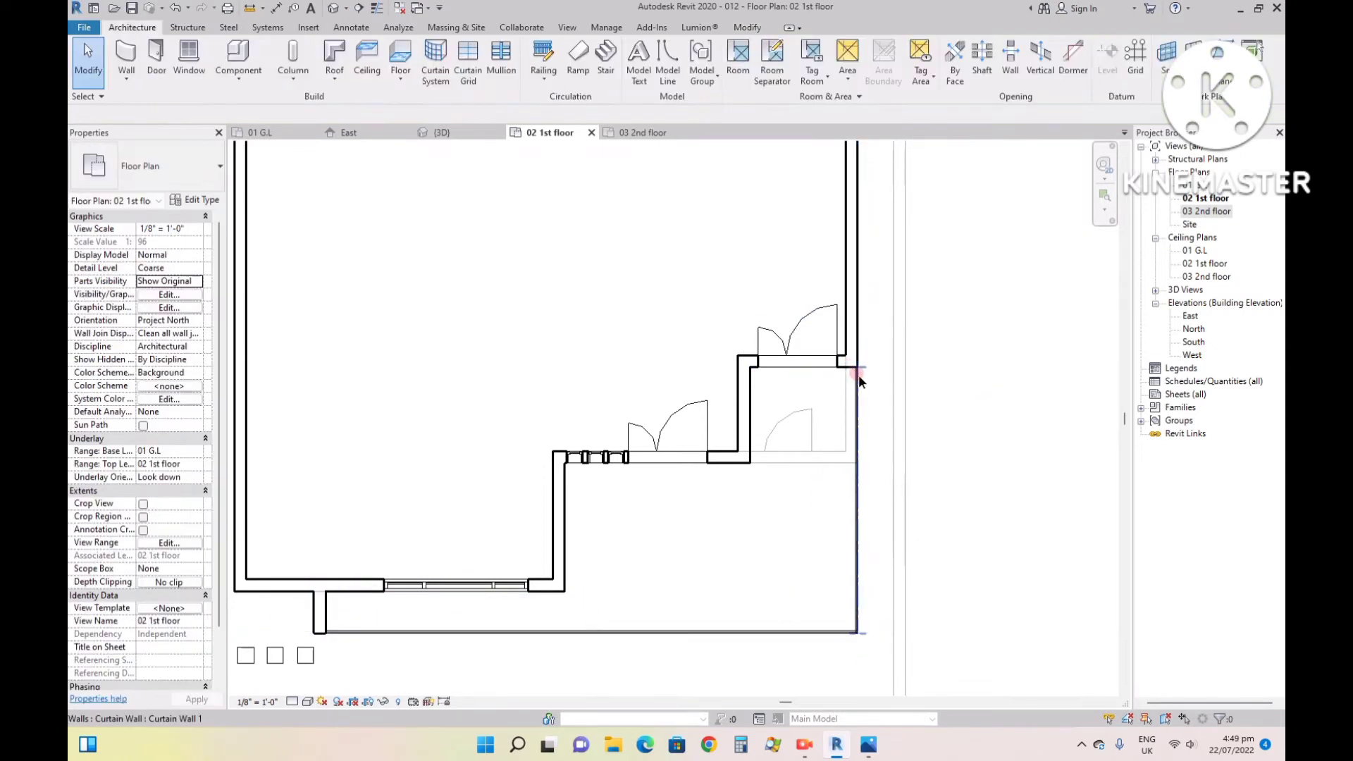
- Examine the balcony's glass curtain wall in the 3D view, first from the corner and finally from the front
{"action": "left_click", "coordinate": [465, 134]}
{"action": "scroll", "coordinate": [846, 474], "scroll_direction": "up", "scroll_amount": 4}
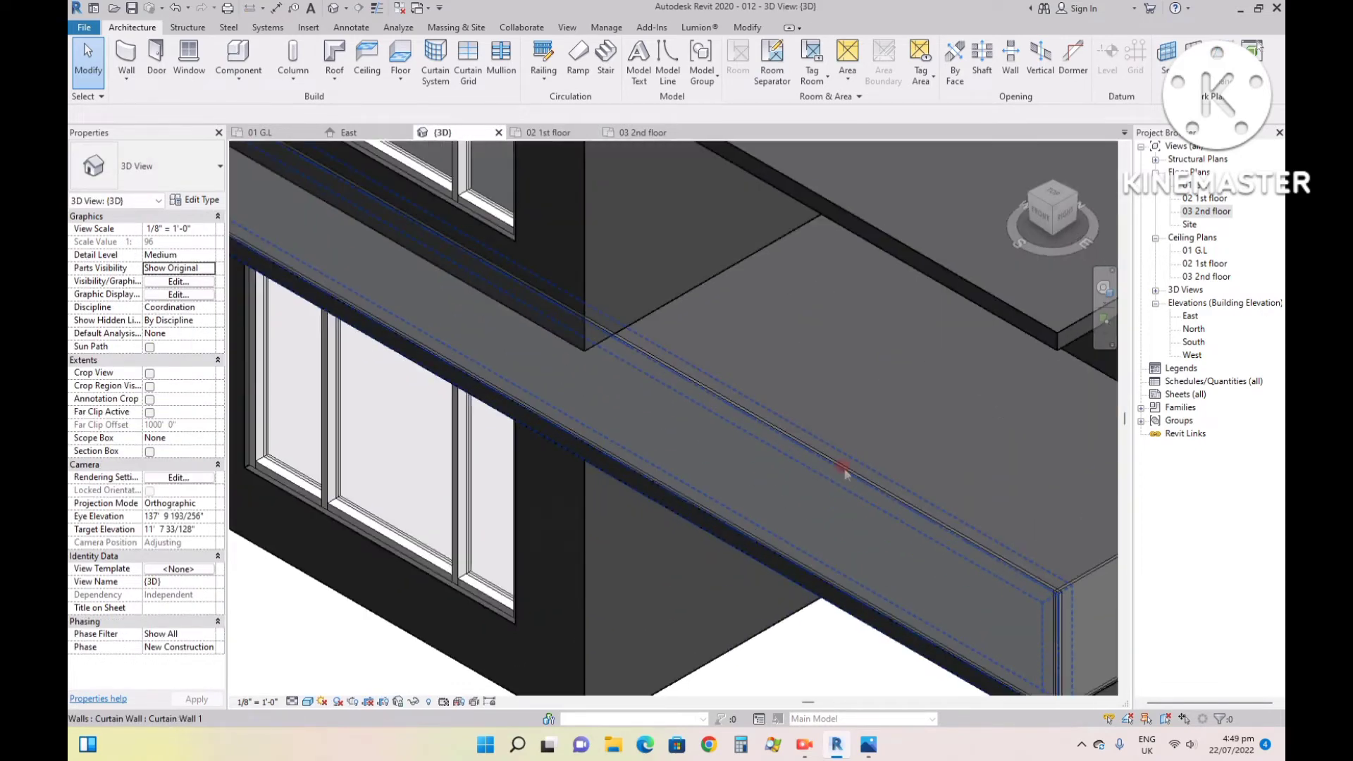
{"action": "scroll", "coordinate": [846, 487], "scroll_direction": "down", "scroll_amount": 5}
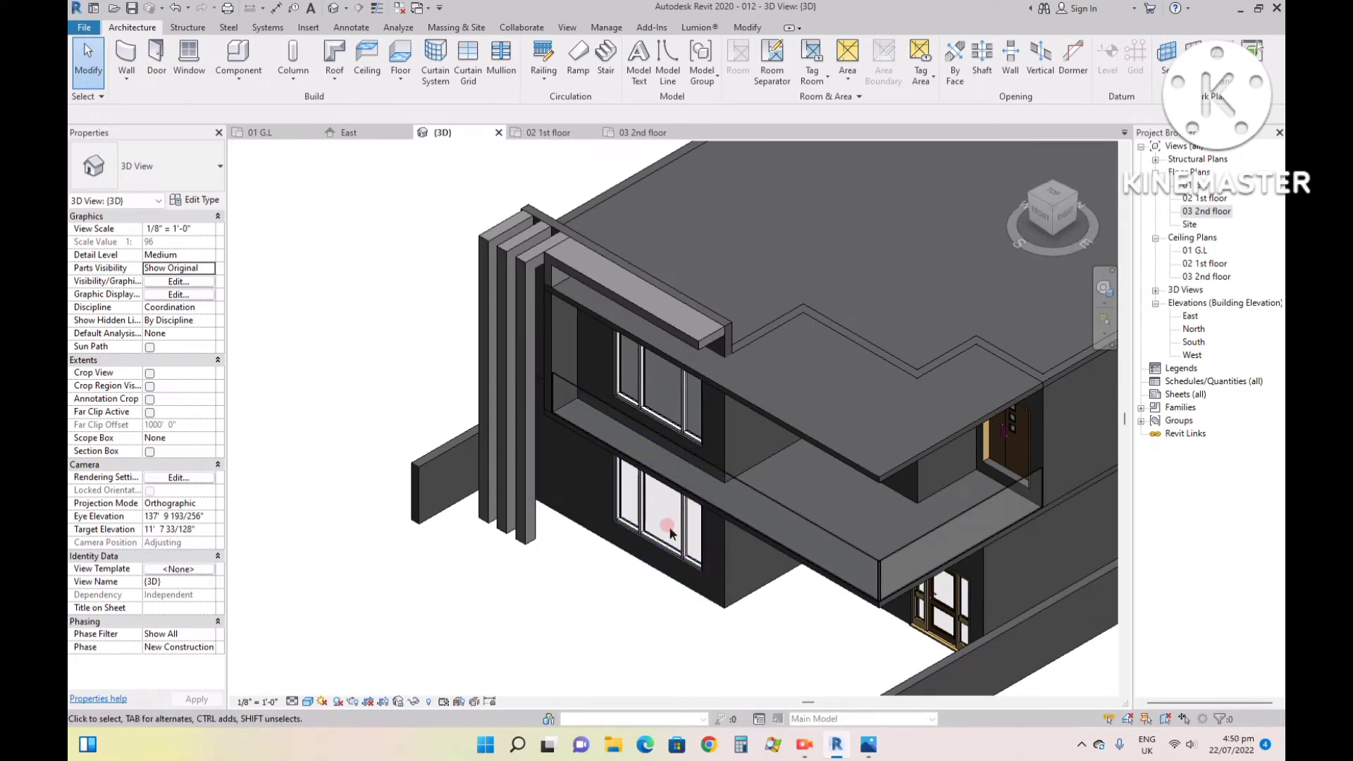
{"action": "scroll", "coordinate": [634, 550], "scroll_direction": "down", "scroll_amount": 1}
{"action": "scroll", "coordinate": [780, 607], "scroll_direction": "up", "scroll_amount": 4}
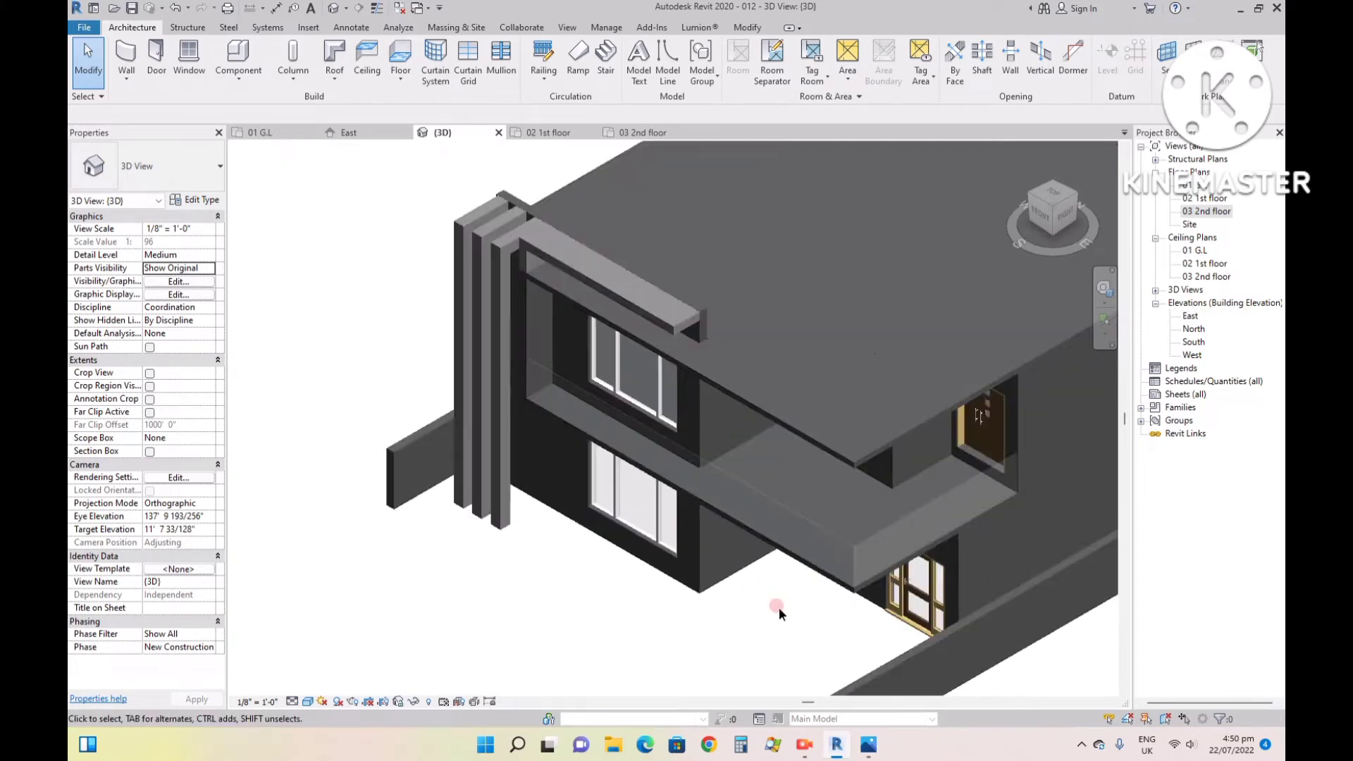
{"action": "scroll", "coordinate": [774, 485], "scroll_direction": "up", "scroll_amount": 3}
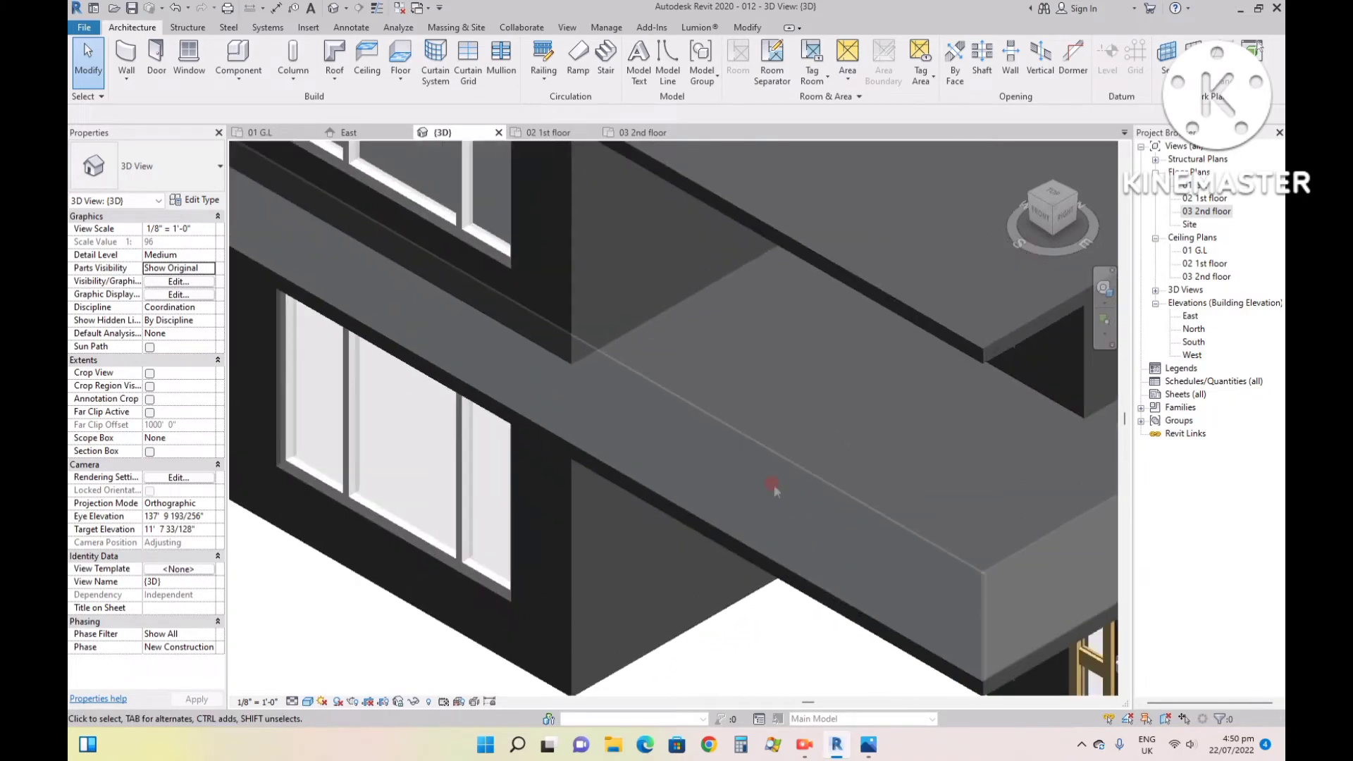
{"action": "left_click", "coordinate": [1048, 224]}
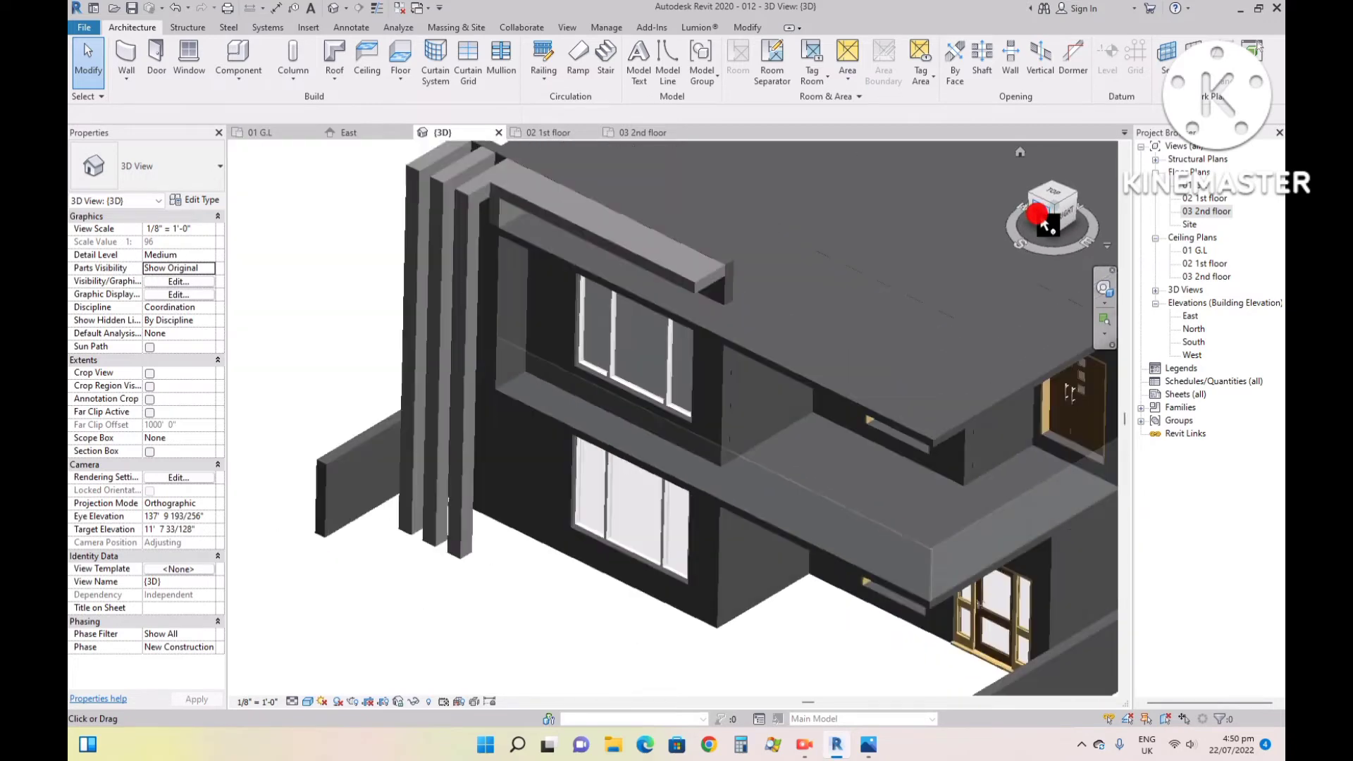
{"action": "scroll", "coordinate": [623, 410], "scroll_direction": "up", "scroll_amount": 8}
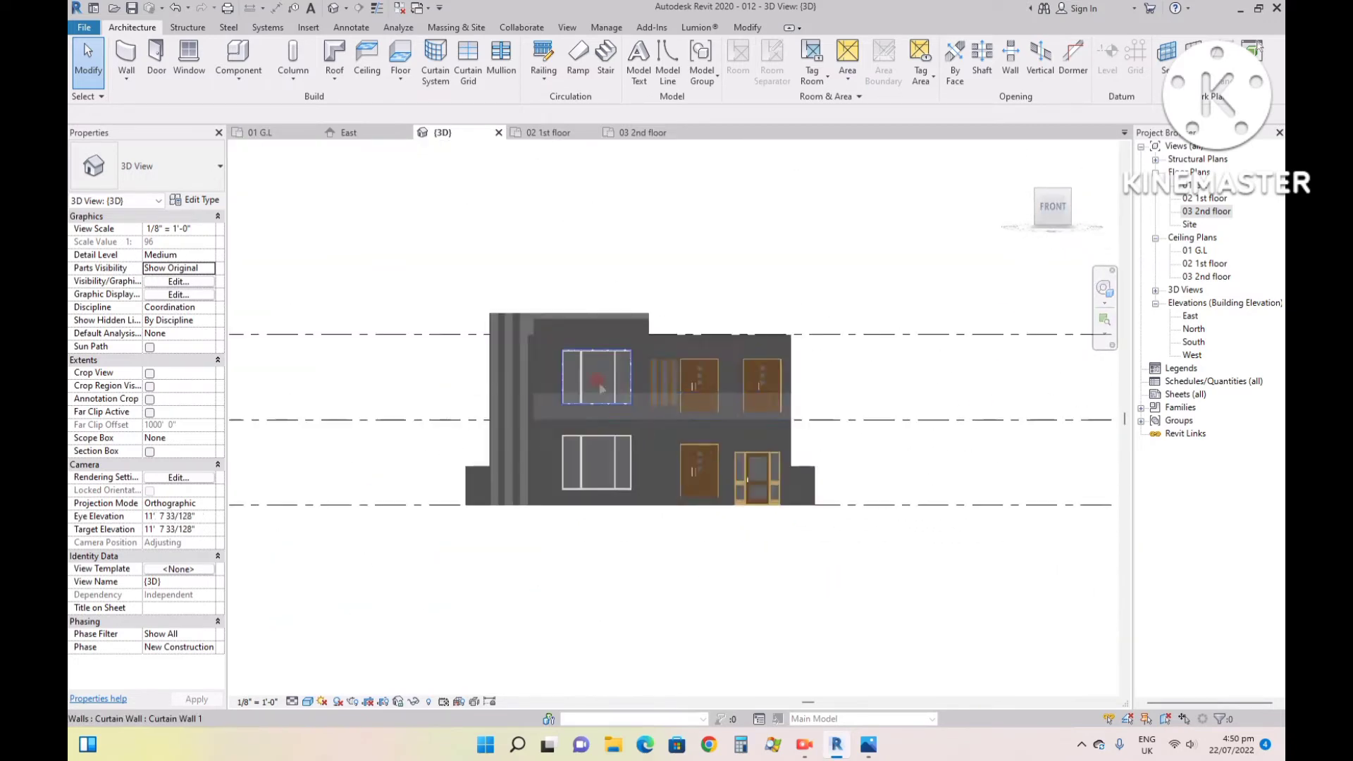
{"action": "scroll", "coordinate": [639, 575], "scroll_direction": "up", "scroll_amount": 1}
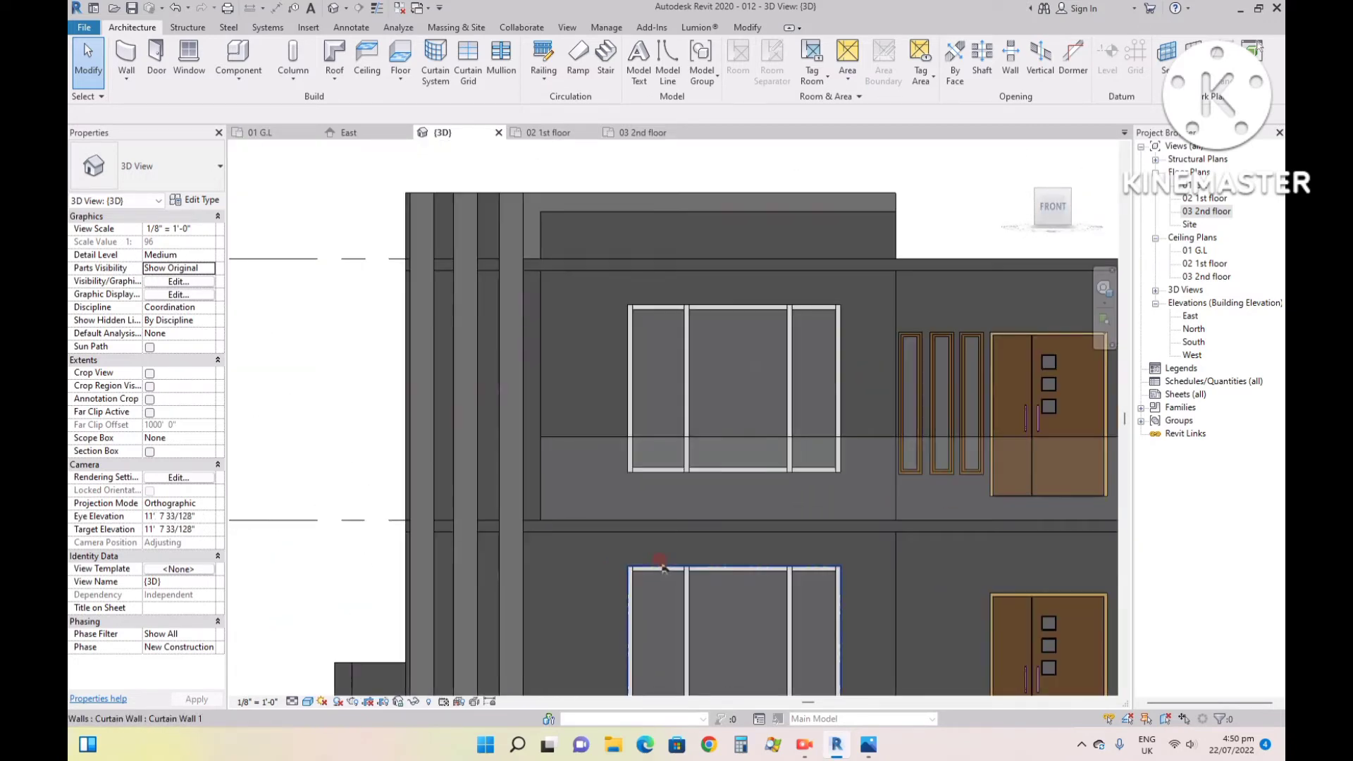
{"action": "scroll", "coordinate": [604, 576], "scroll_direction": "down", "scroll_amount": 1}
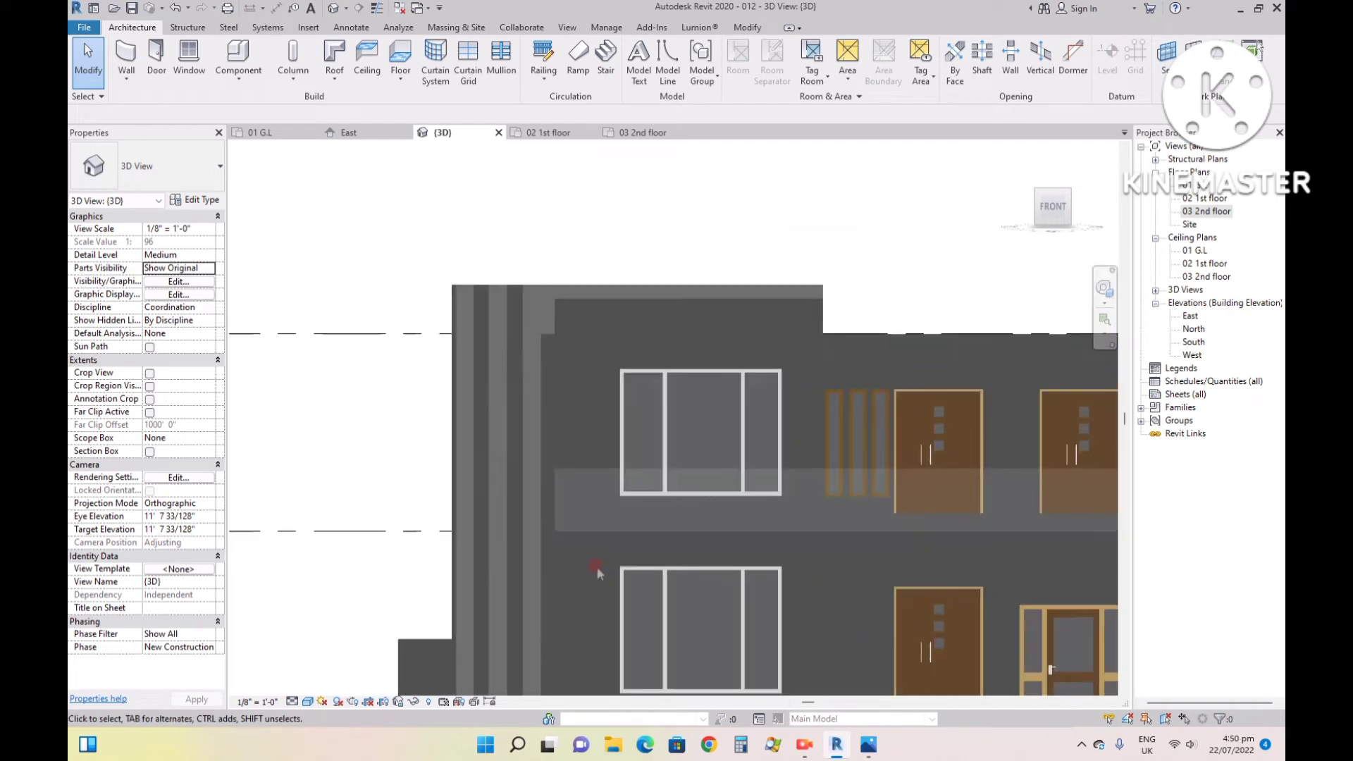
{"action": "left_click", "coordinate": [664, 581]}
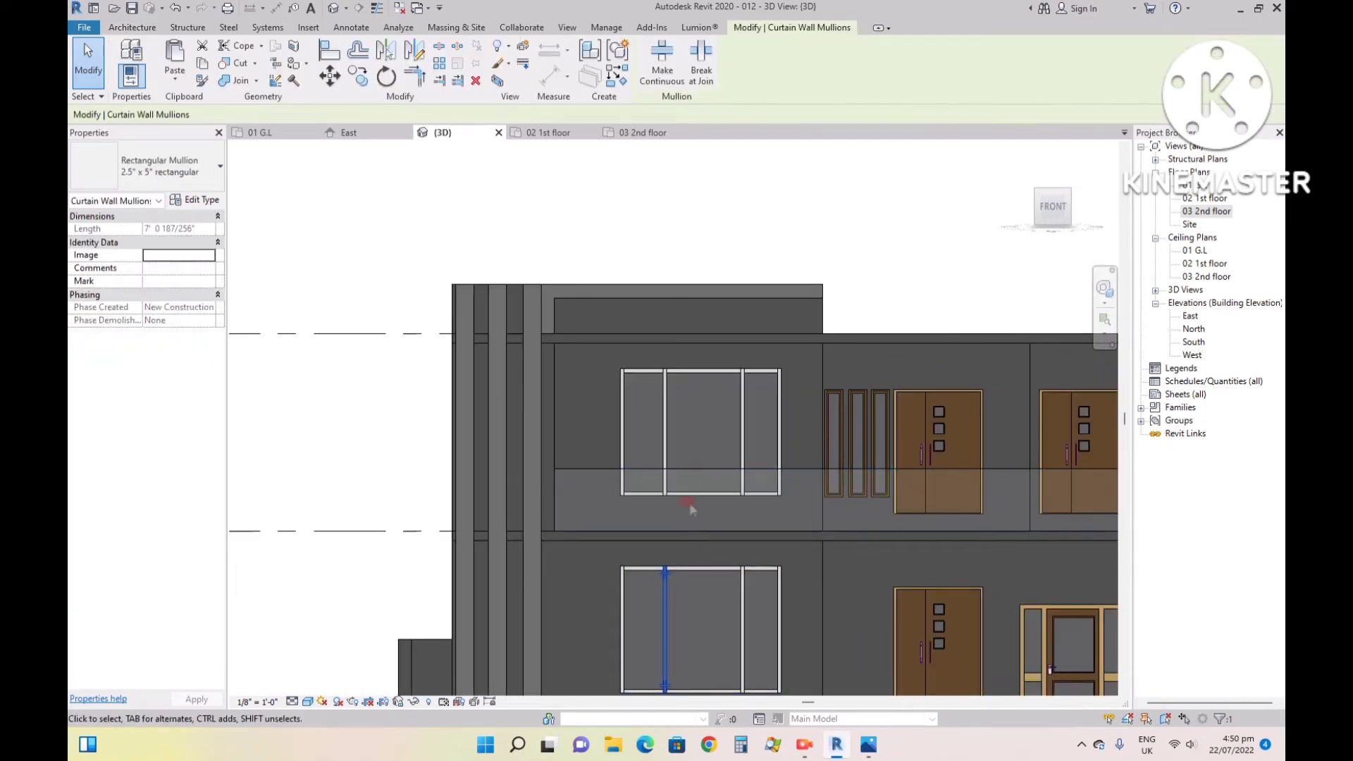
{"action": "left_click", "coordinate": [689, 467]}
{"action": "left_click", "coordinate": [585, 421]}
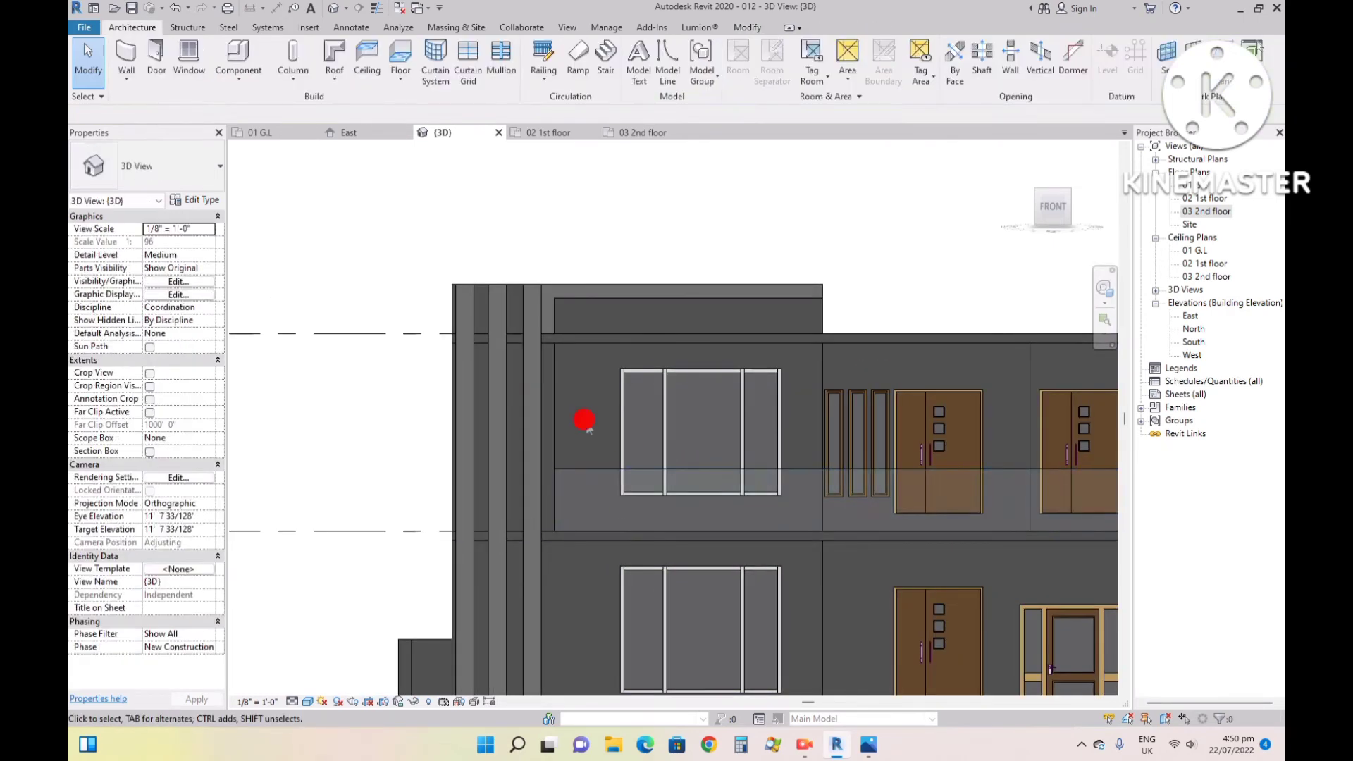
{"action": "scroll", "coordinate": [546, 494], "scroll_direction": "down", "scroll_amount": 1}
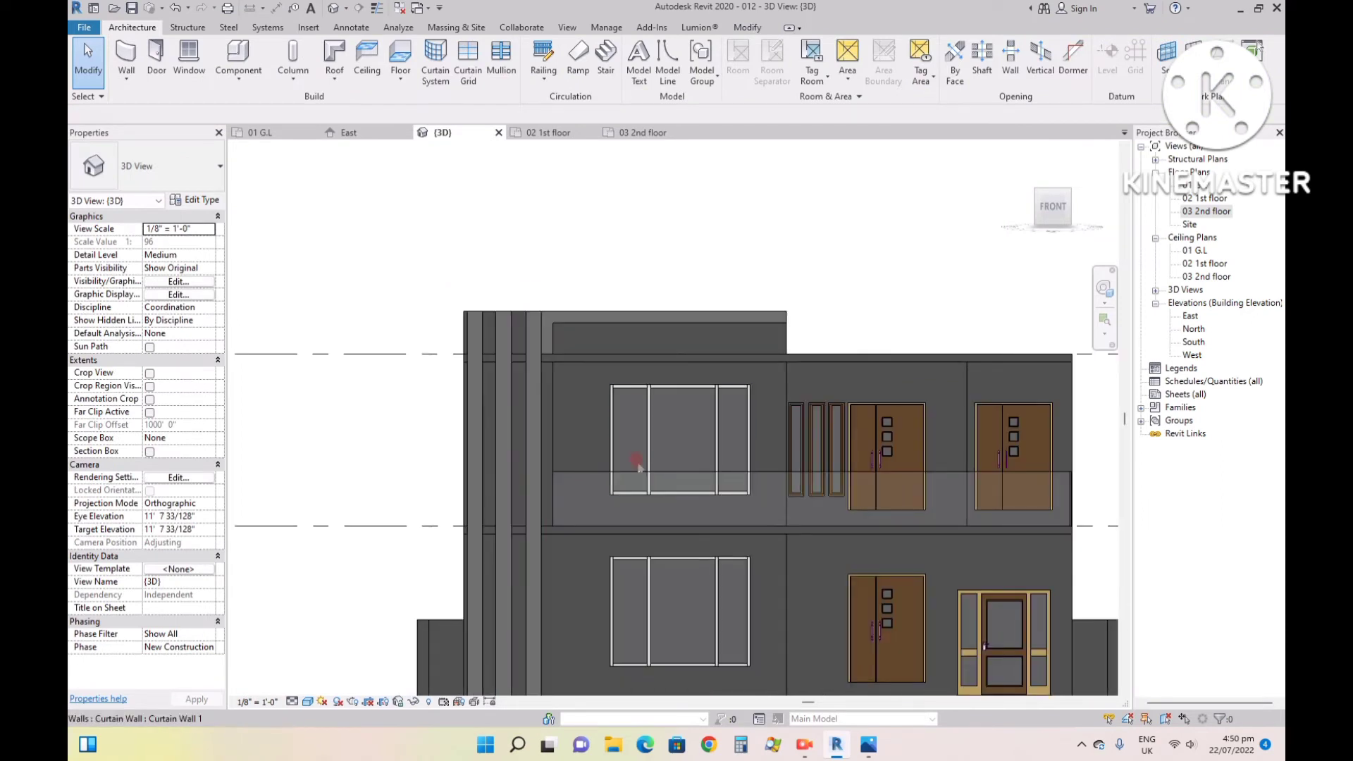
- Add three vertical curtain grid lines across all segments of the balcony's front glass wall, starting near the fins
{"action": "left_click", "coordinate": [462, 56]}
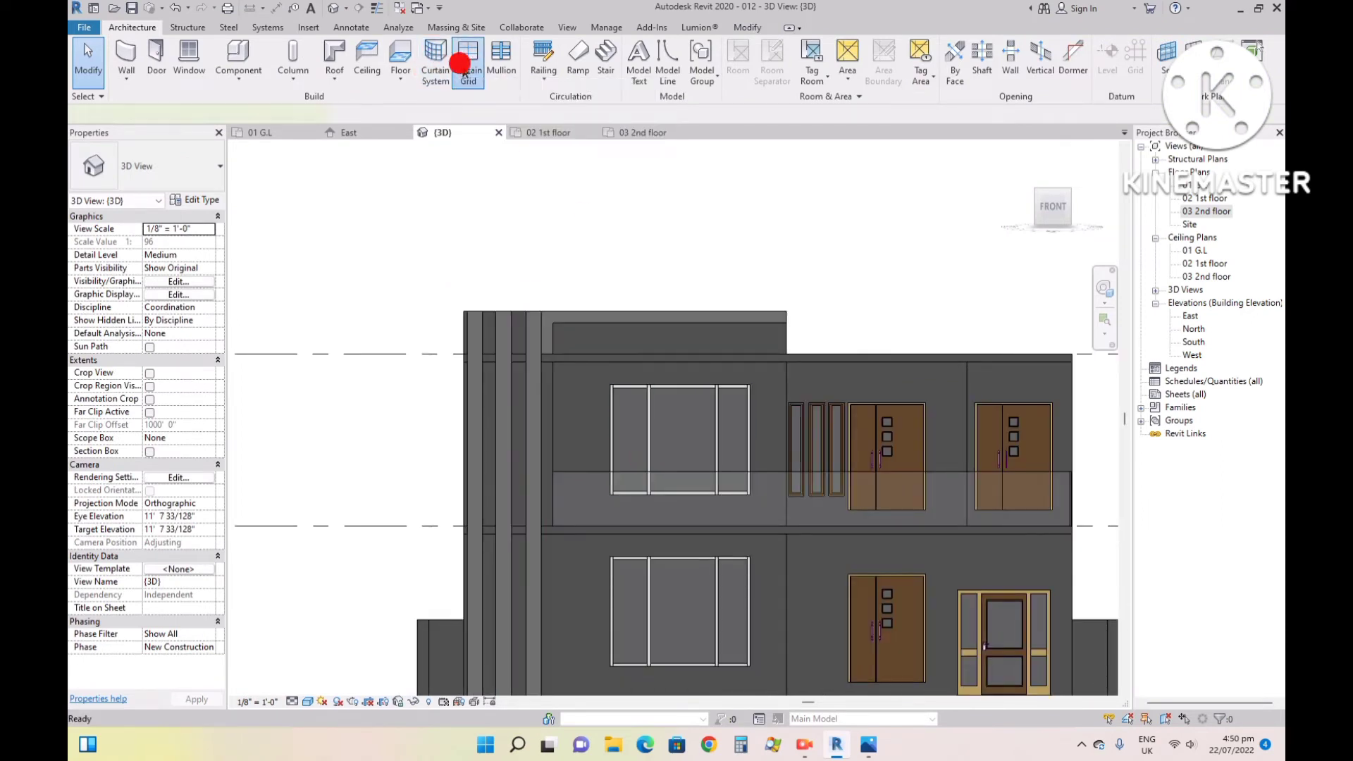
{"action": "scroll", "coordinate": [777, 433], "scroll_direction": "up", "scroll_amount": 2}
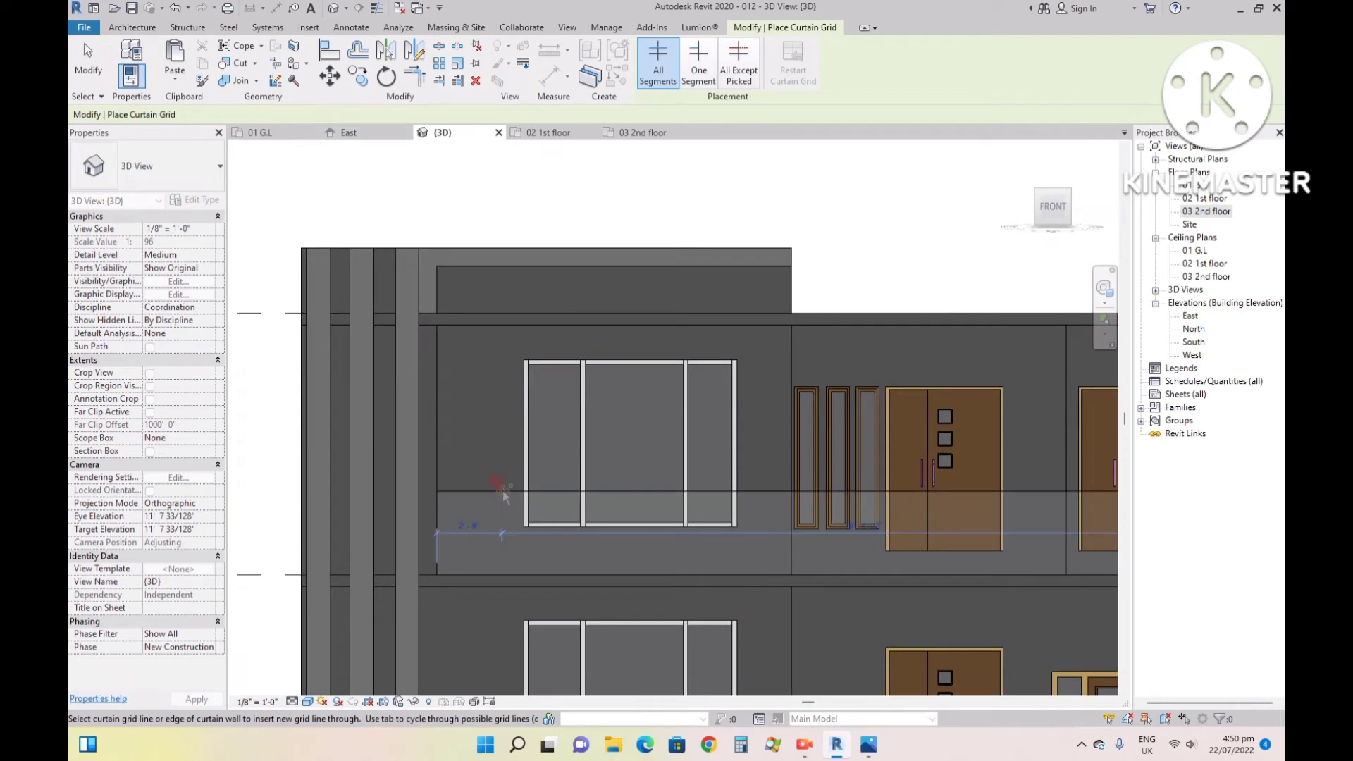
{"action": "left_click", "coordinate": [548, 492]}
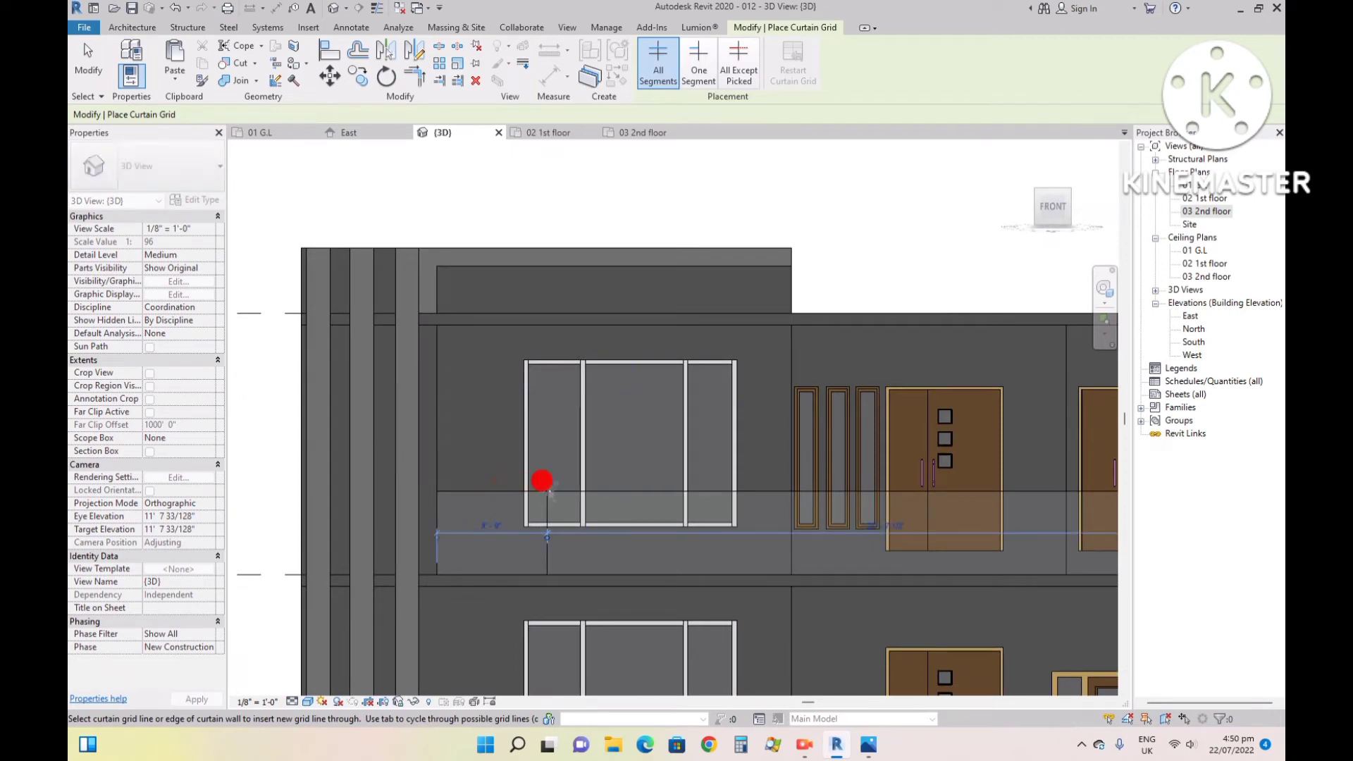
{"action": "left_click", "coordinate": [687, 491]}
{"action": "left_click", "coordinate": [813, 491]}
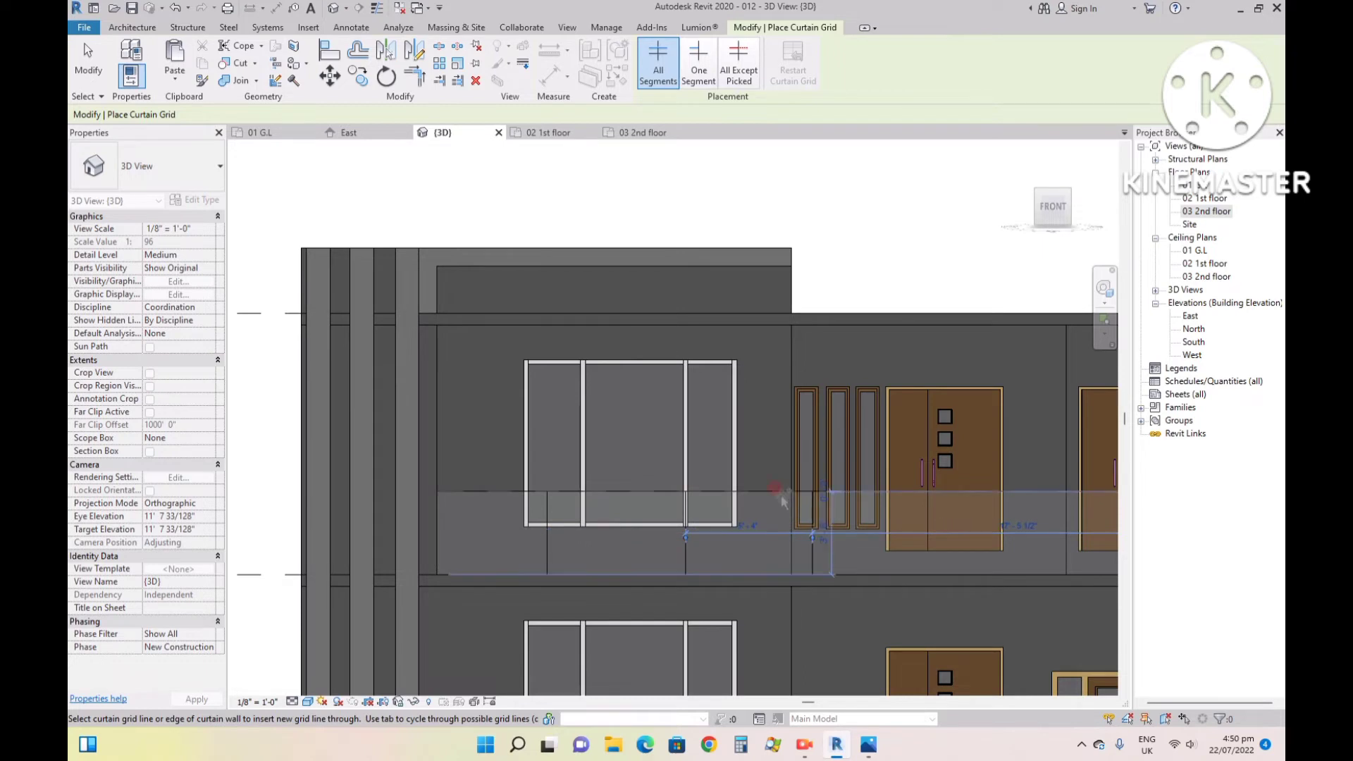
- Place 2.5" x 5" rectangular mullions on the three vertical grid lines of the balcony's front glass wall
{"action": "left_click", "coordinate": [131, 26]}
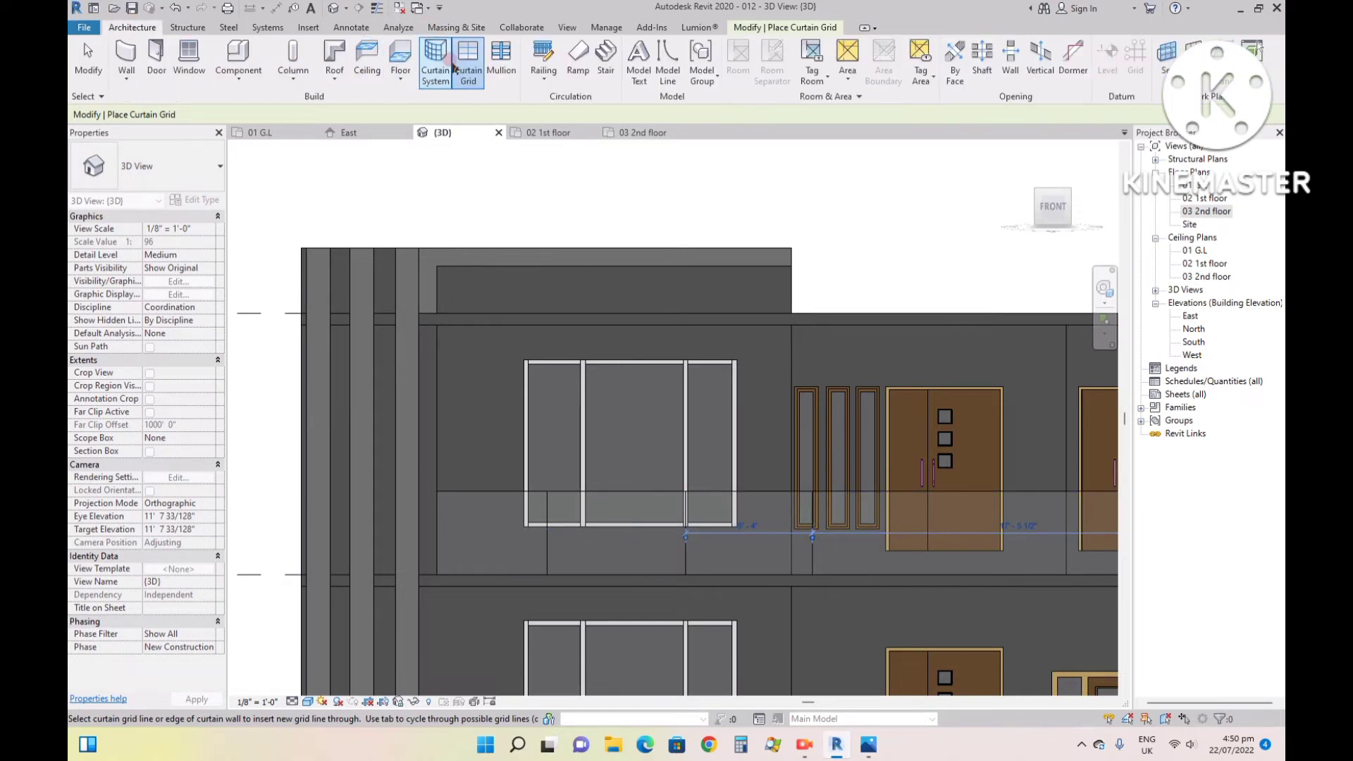
{"action": "left_click", "coordinate": [504, 56]}
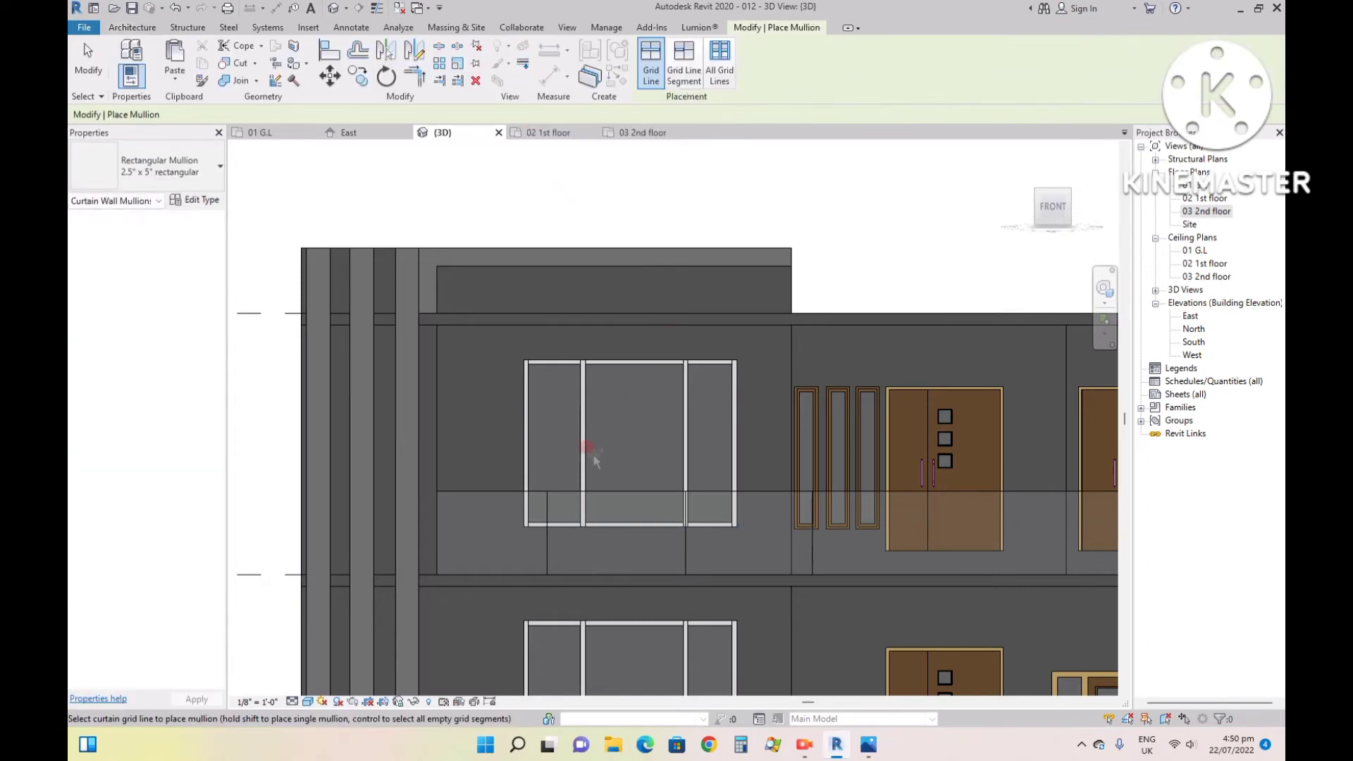
{"action": "left_click", "coordinate": [549, 526]}
{"action": "left_click", "coordinate": [685, 518]}
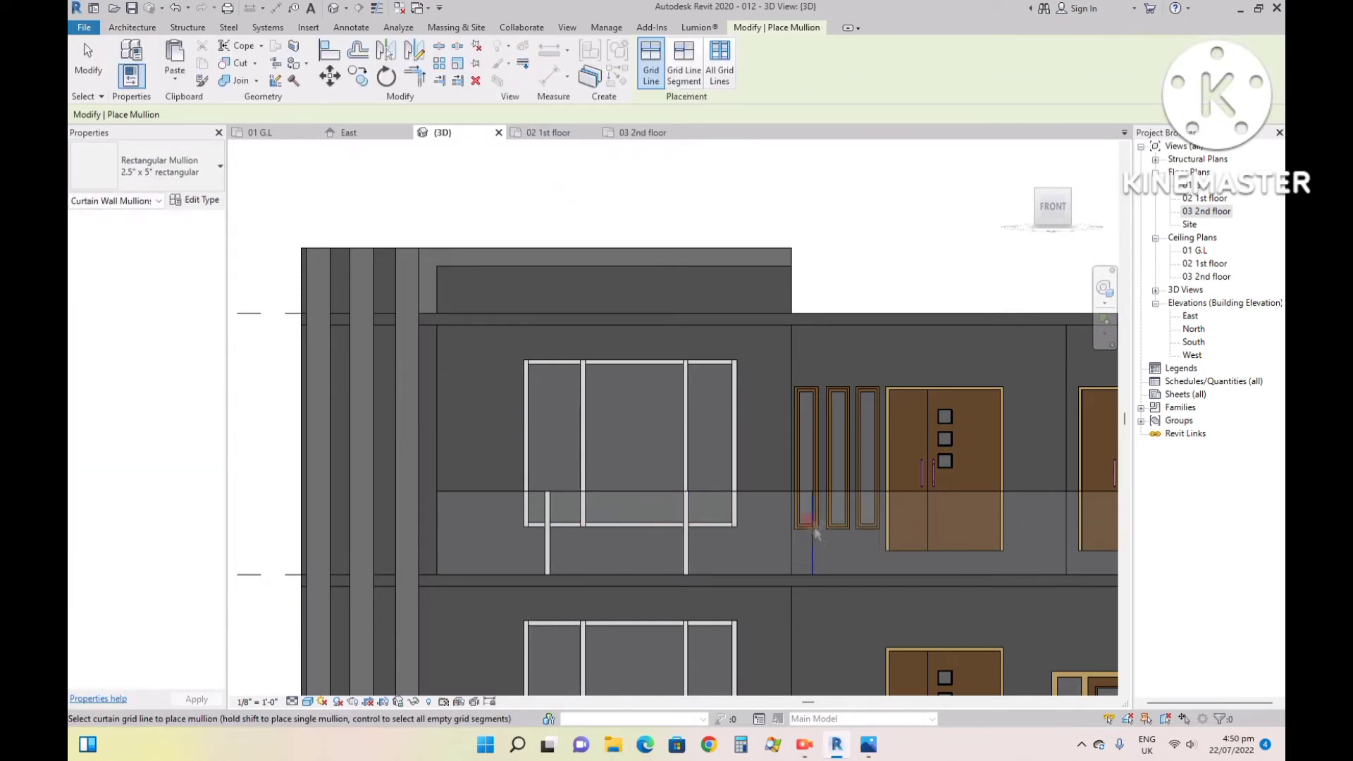
{"action": "left_click", "coordinate": [805, 526]}
{"action": "scroll", "coordinate": [615, 575], "scroll_direction": "down", "scroll_amount": 2}
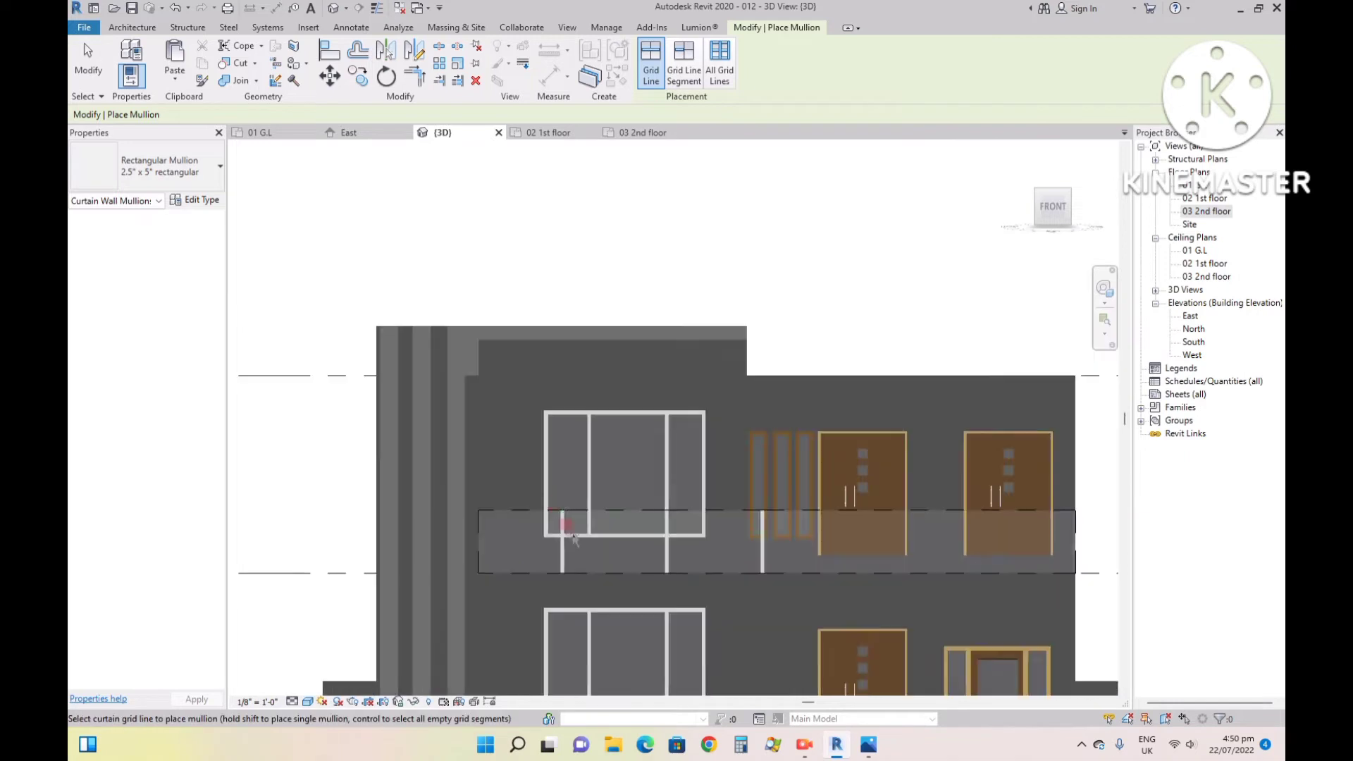
- Undo the mullions and vertical grid lines on the balcony's front glass wall
{"action": "scroll", "coordinate": [489, 416], "scroll_direction": "up", "scroll_amount": 2}
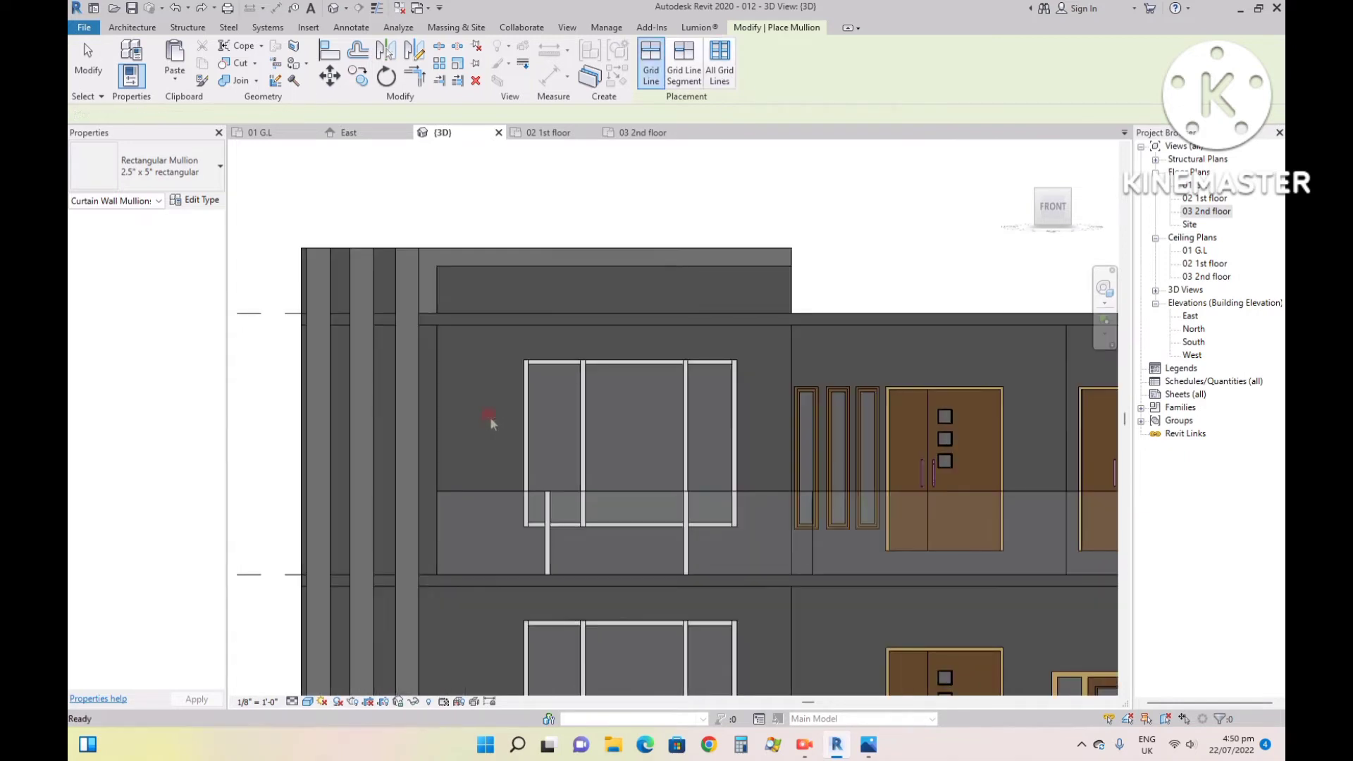
{"action": "key", "text": "Escape"}
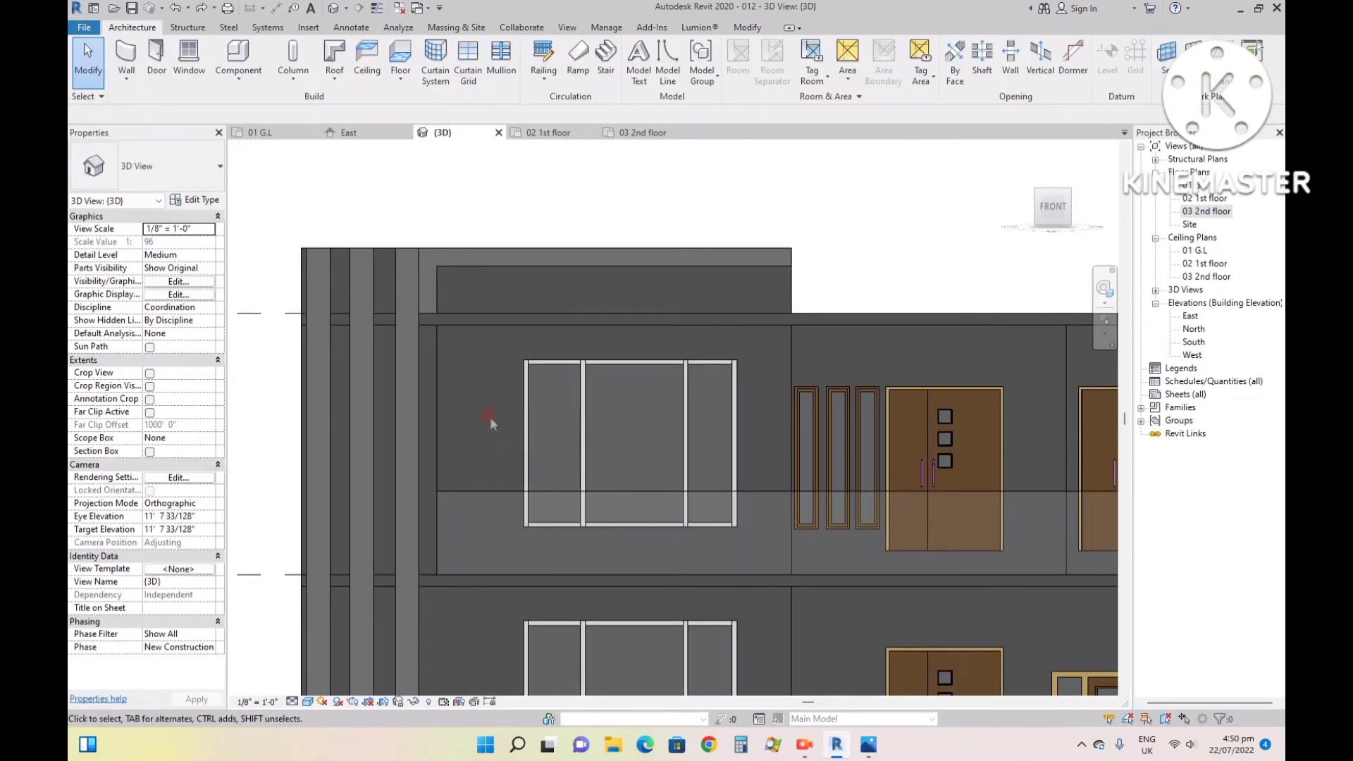
{"action": "scroll", "coordinate": [490, 417], "scroll_direction": "down", "scroll_amount": 2}
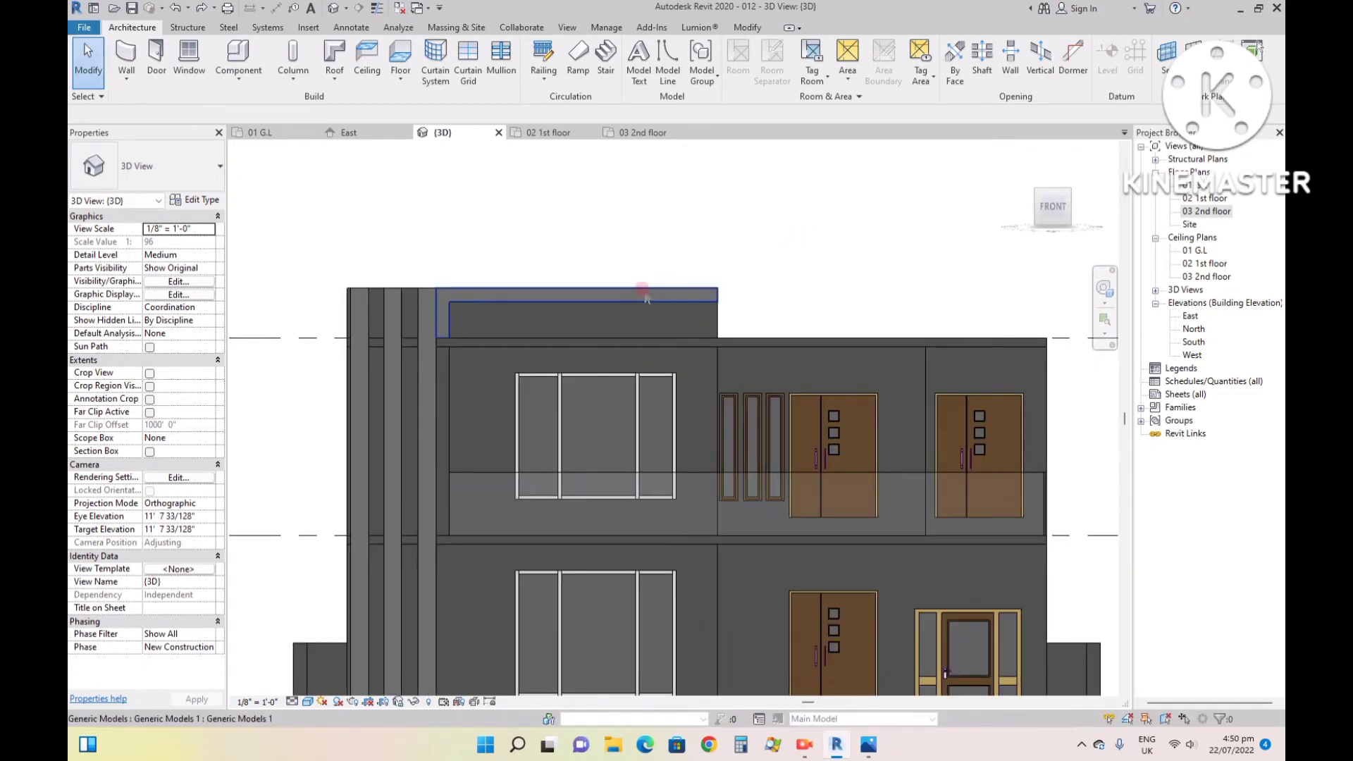
- Compare the whole front of the house model with the reference image 99.jpg in the photo viewer and return to Revit
{"action": "scroll", "coordinate": [585, 314], "scroll_direction": "down", "scroll_amount": 2}
{"action": "left_click", "coordinate": [872, 747]}
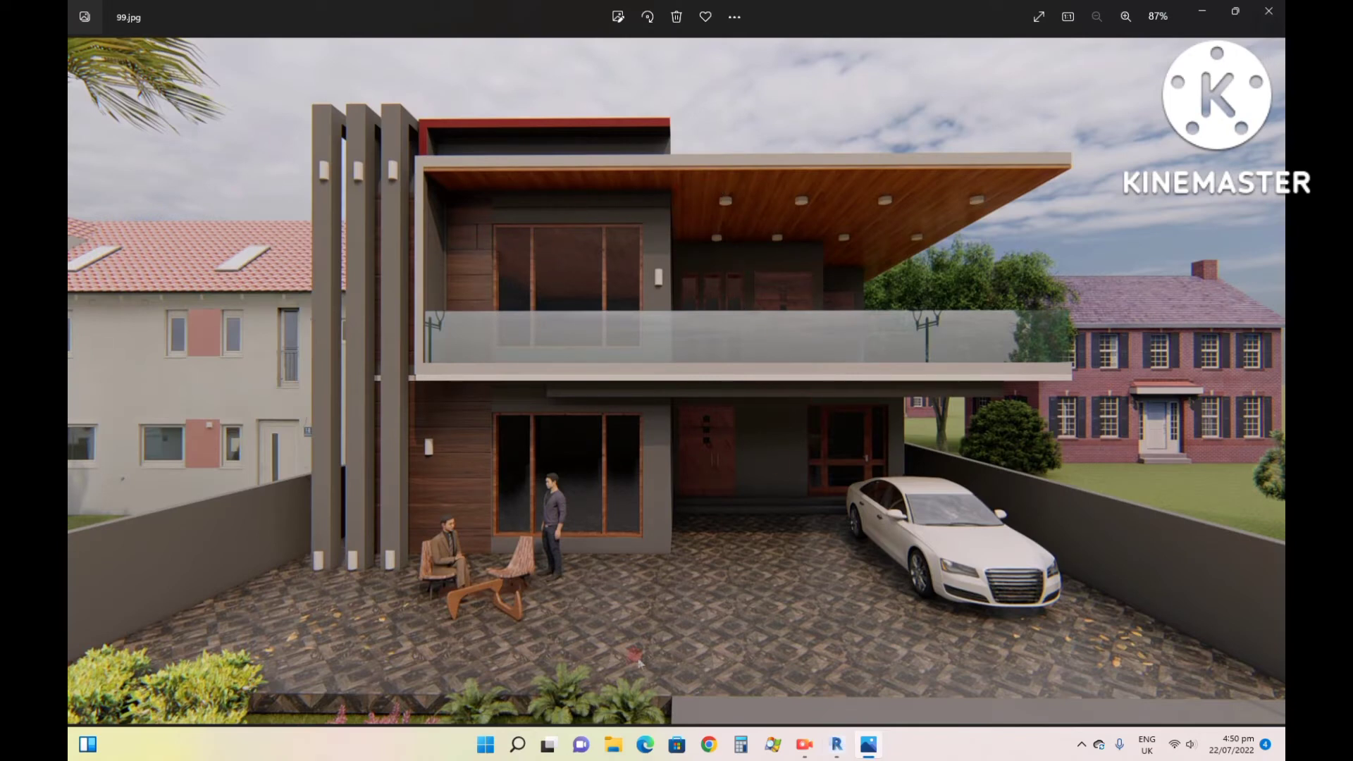
{"action": "mouse_move", "coordinate": [838, 755]}
{"action": "left_click", "coordinate": [831, 669]}
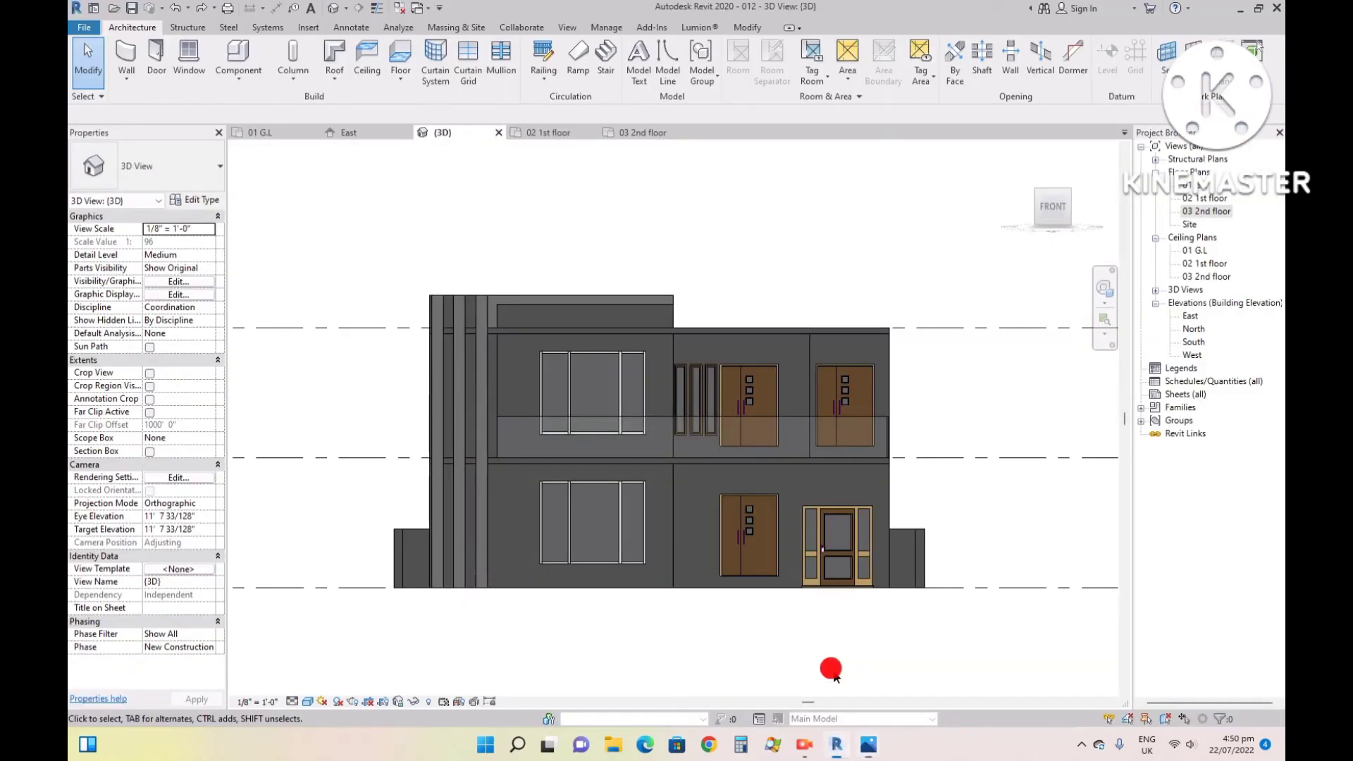
- Create a Generic - 12" floor in the 01 G.L plan with a 45' by 60' rectangular boundary along the boundary wall's outer edges
{"action": "left_click", "coordinate": [264, 133]}
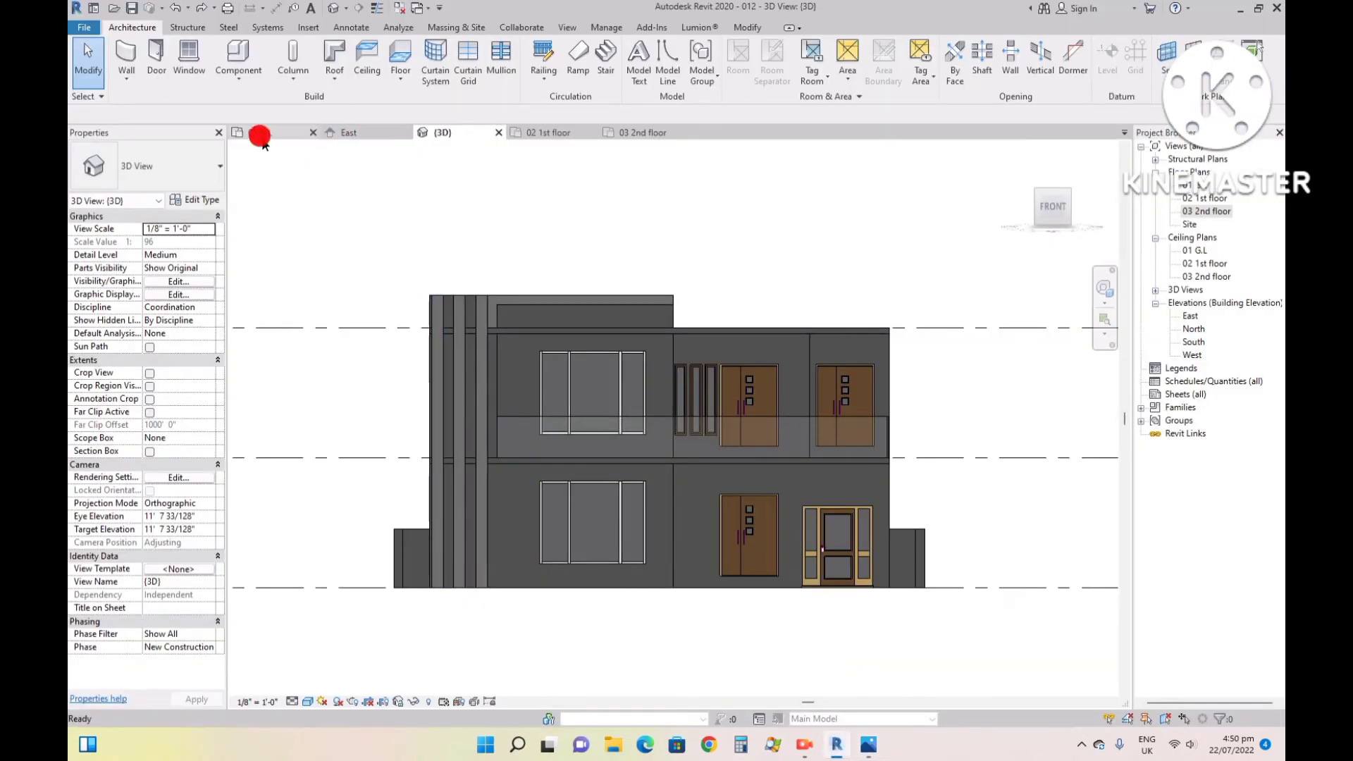
{"action": "left_click", "coordinate": [405, 57]}
{"action": "scroll", "coordinate": [545, 628], "scroll_direction": "down", "scroll_amount": 5}
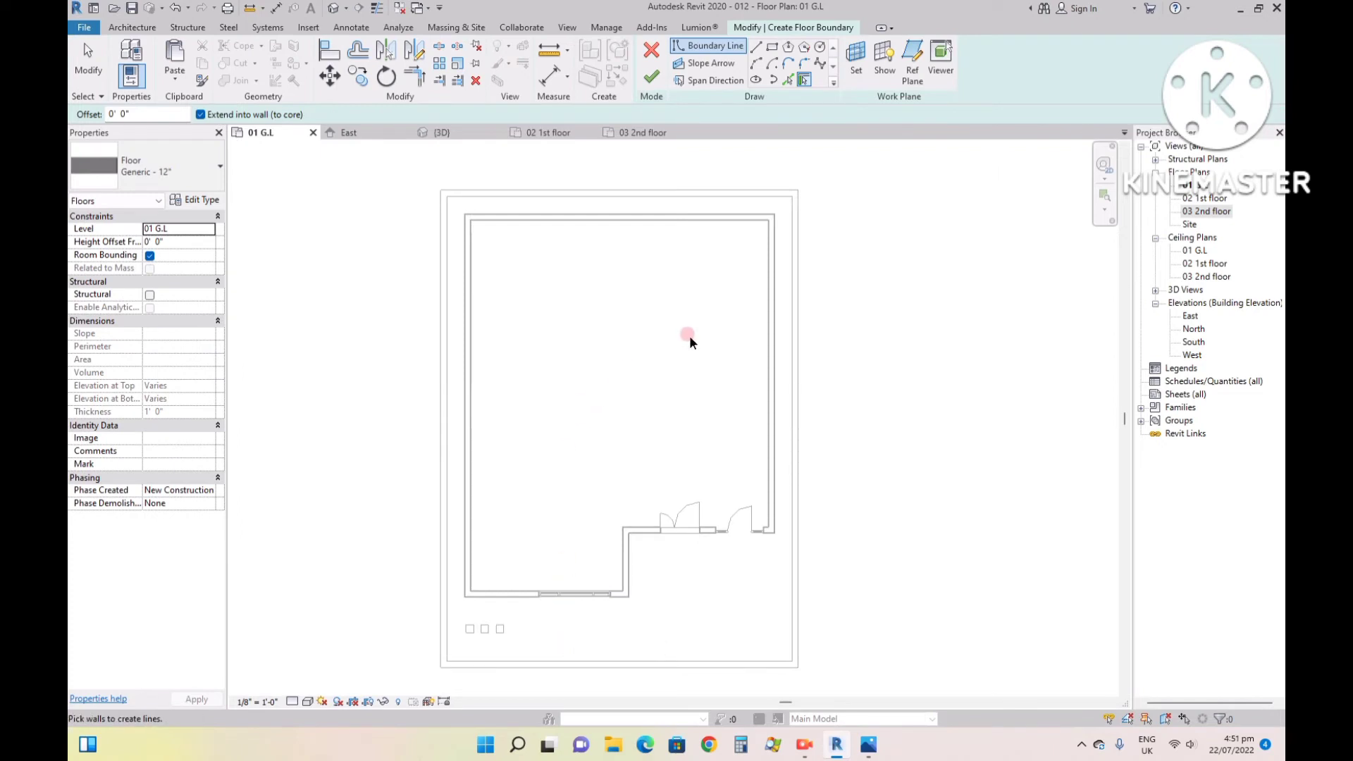
{"action": "left_click", "coordinate": [772, 49]}
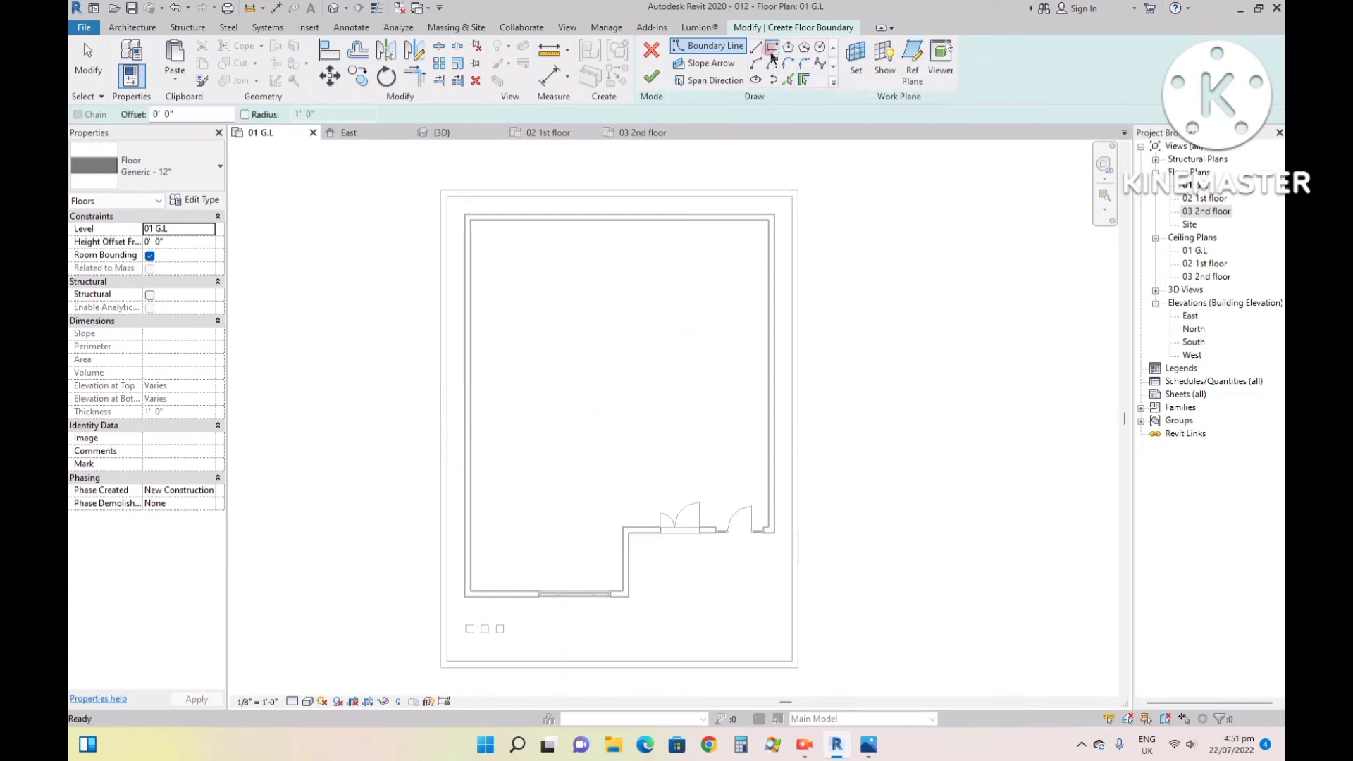
{"action": "left_click", "coordinate": [443, 189]}
{"action": "scroll", "coordinate": [571, 229], "scroll_direction": "down", "scroll_amount": 2}
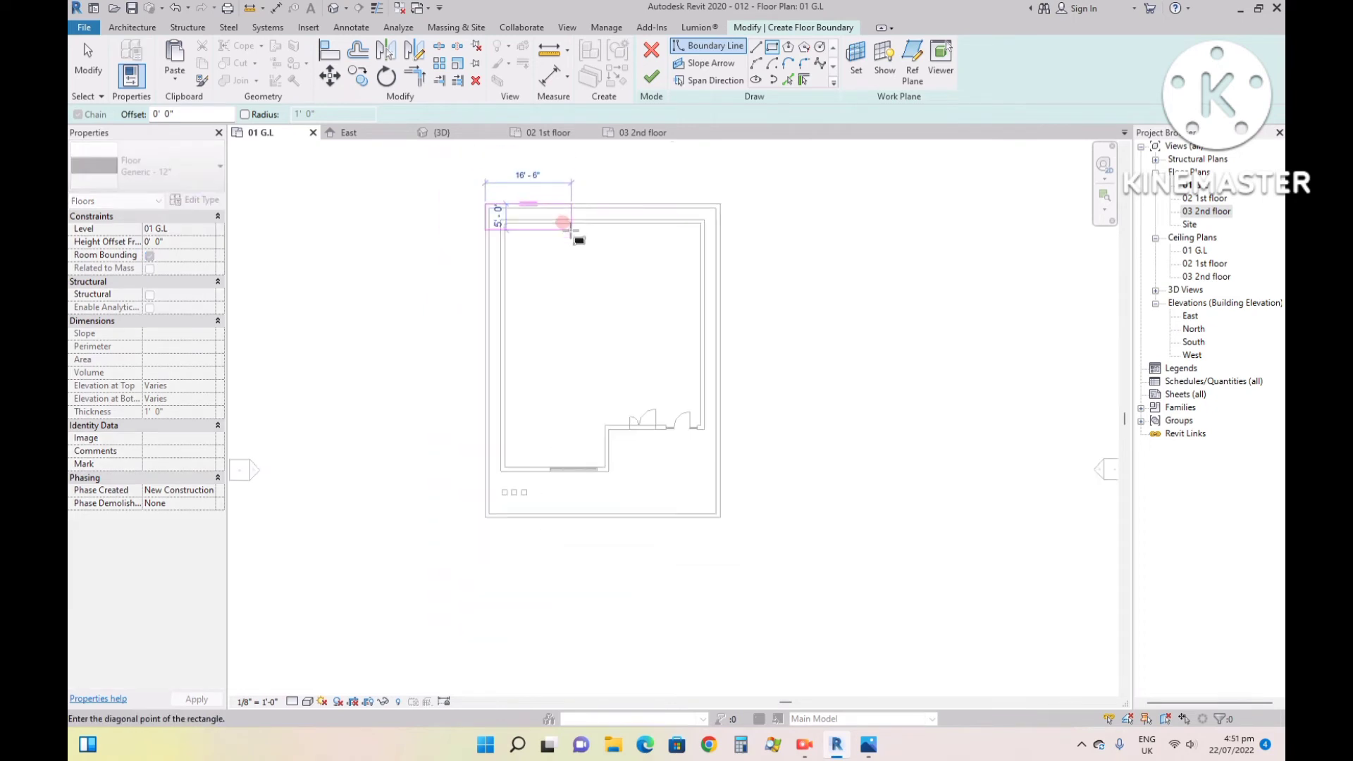
{"action": "left_click", "coordinate": [719, 517]}
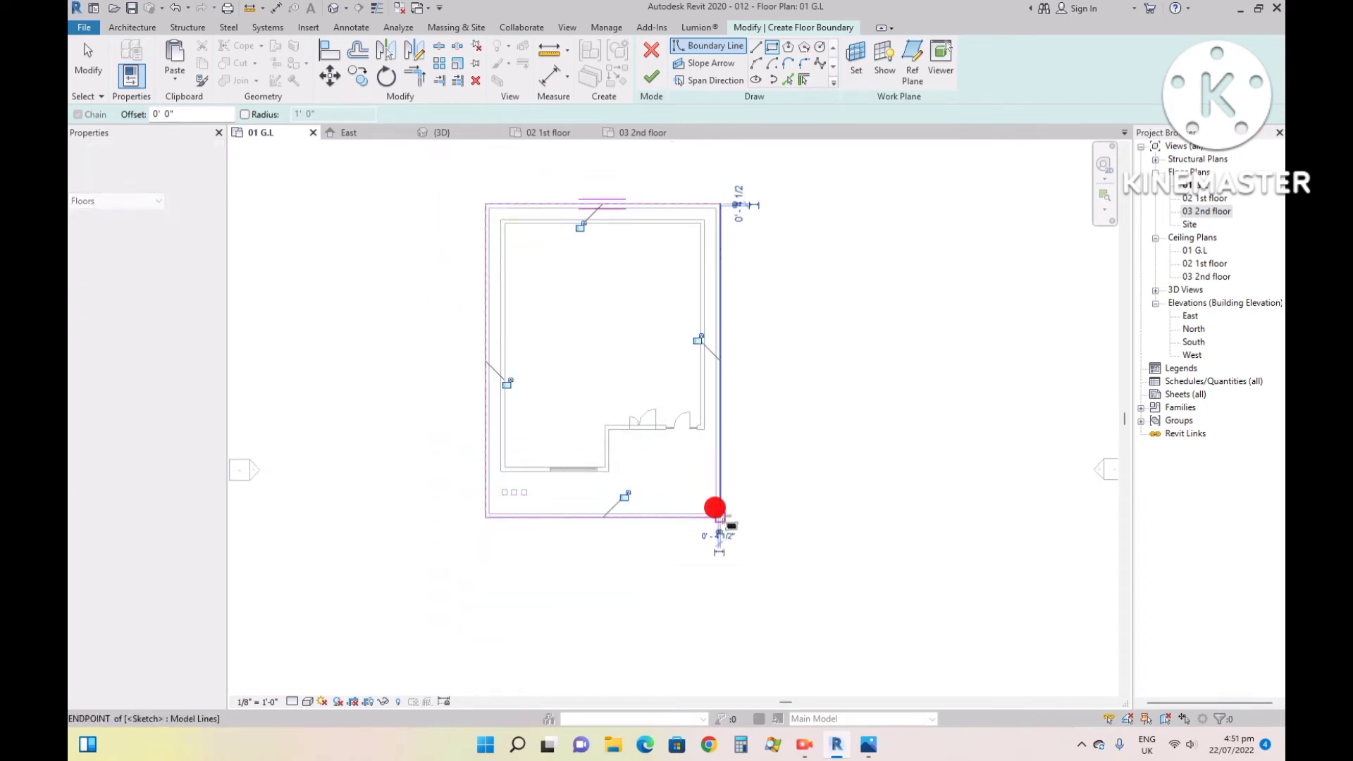
{"action": "left_click", "coordinate": [650, 78]}
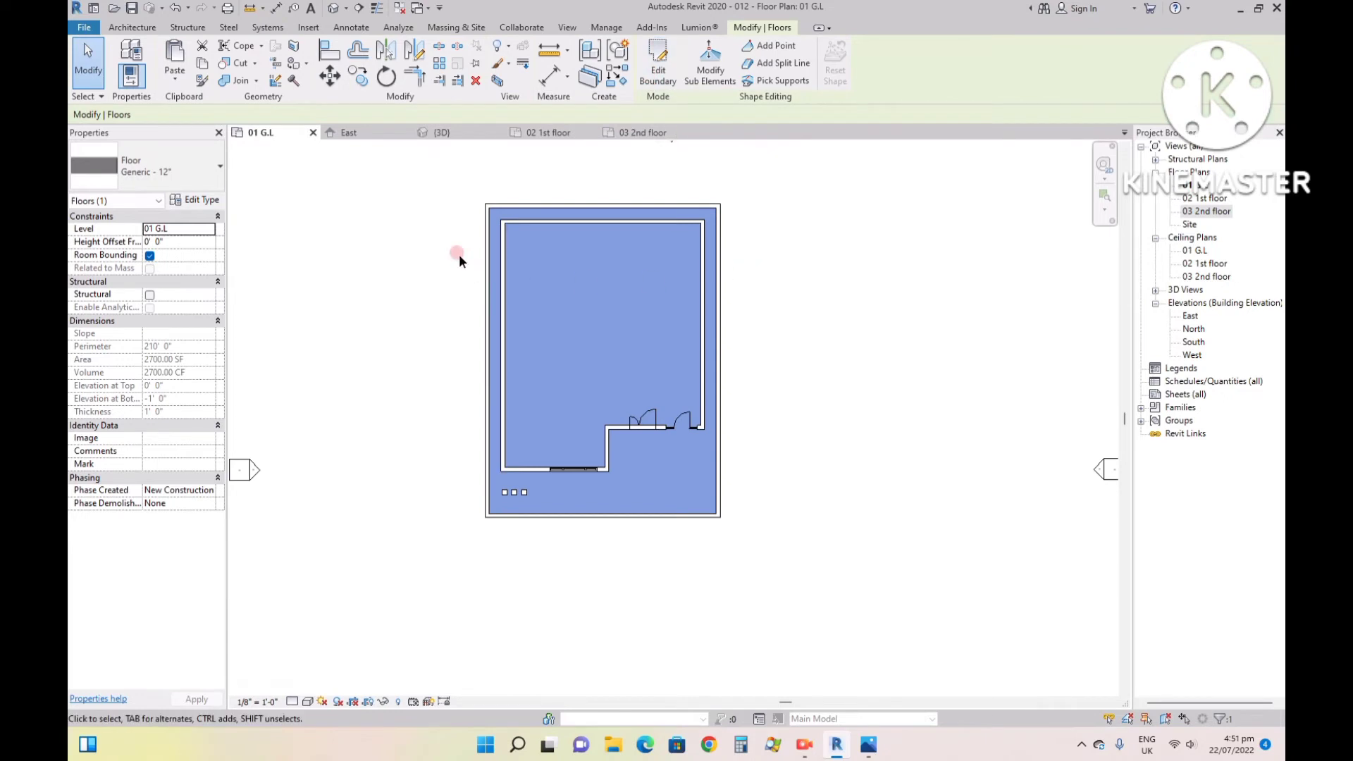
- Examine the new ground floor slab under the house in the 3D view, from the front and from the front corner
{"action": "left_click", "coordinate": [466, 133]}
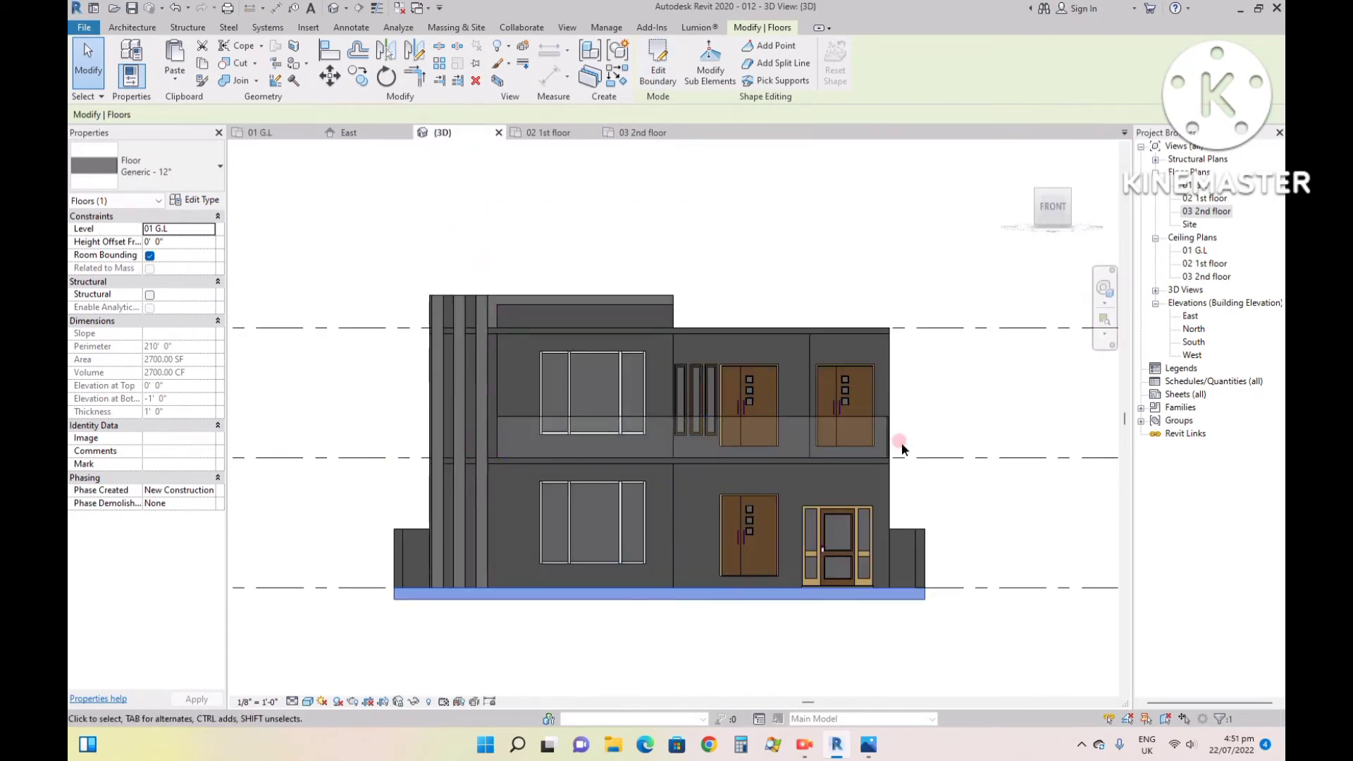
{"action": "left_click", "coordinate": [1020, 150]}
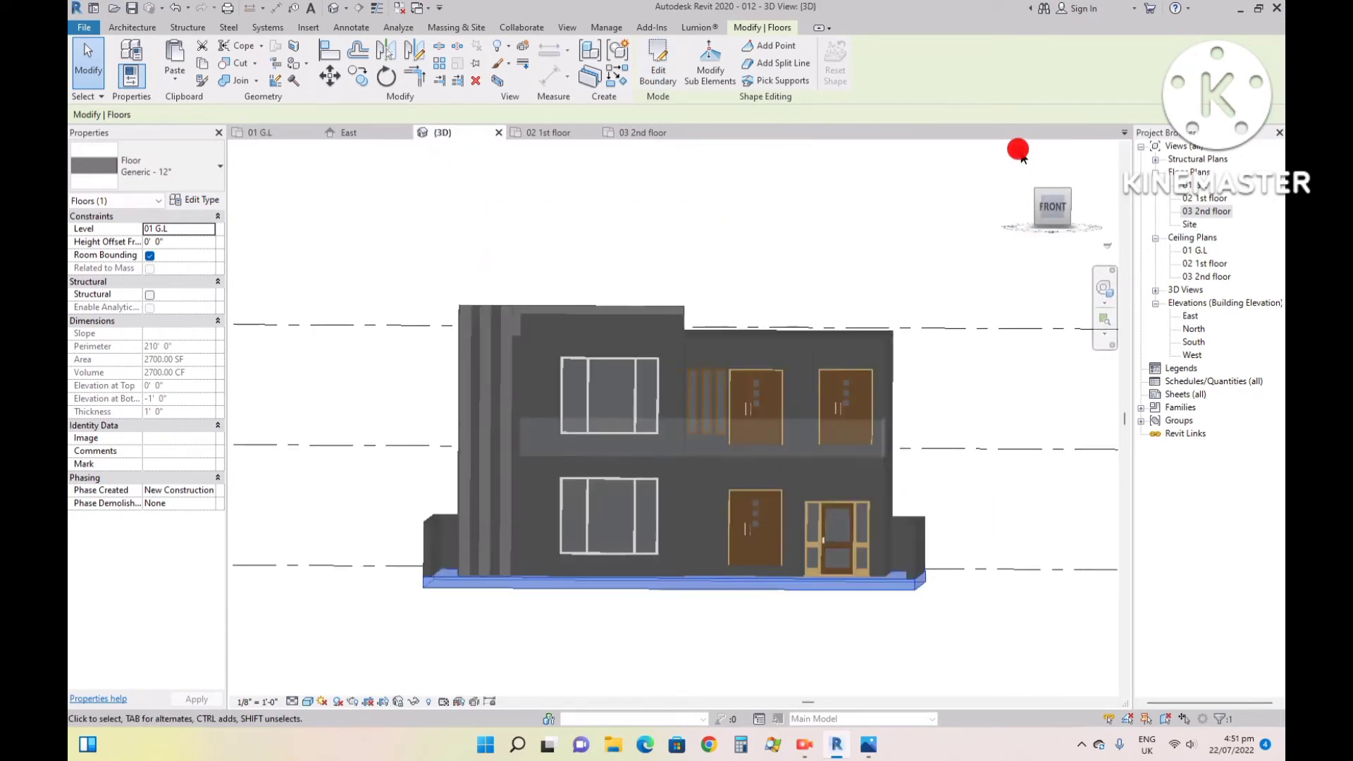
{"action": "left_click", "coordinate": [559, 459]}
{"action": "scroll", "coordinate": [611, 365], "scroll_direction": "up", "scroll_amount": 5}
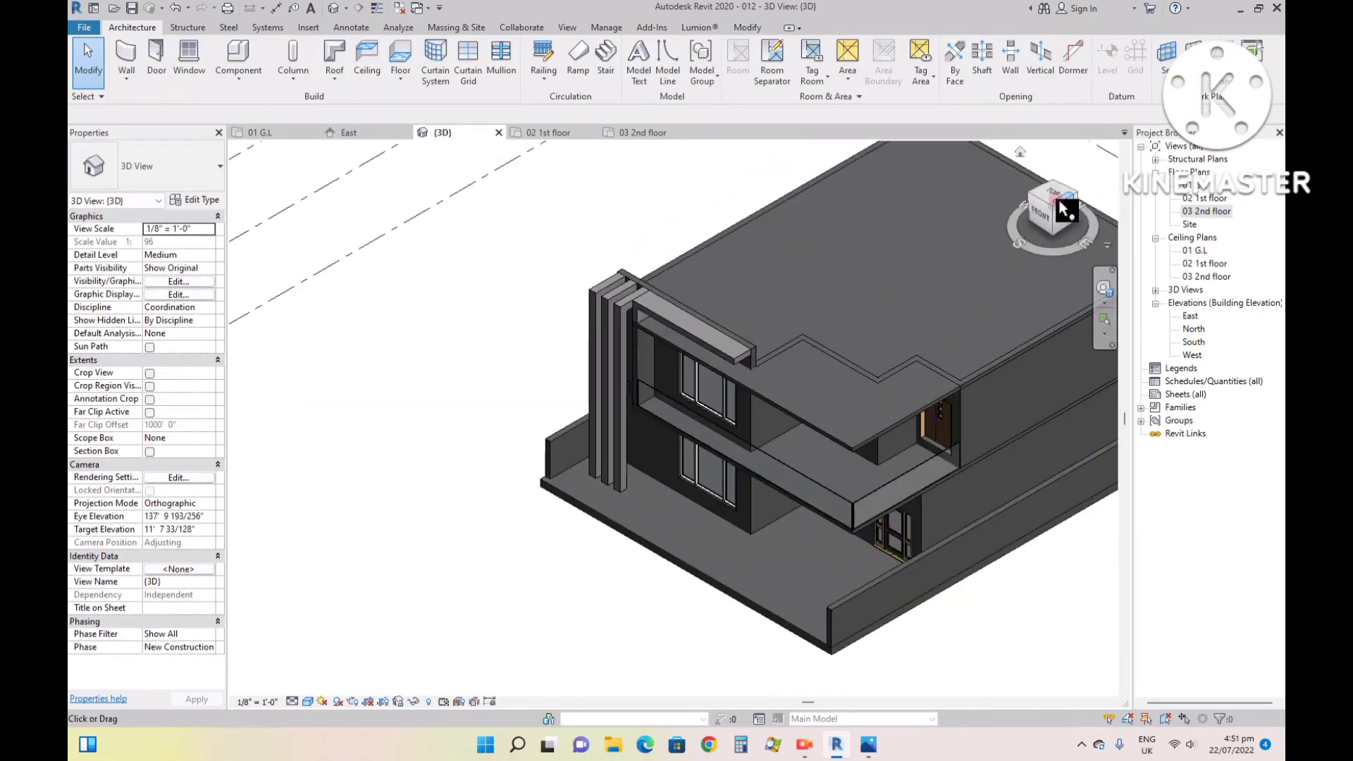
{"action": "left_click_drag", "start_coordinate": [1043, 211], "coordinate": [1090, 178]}
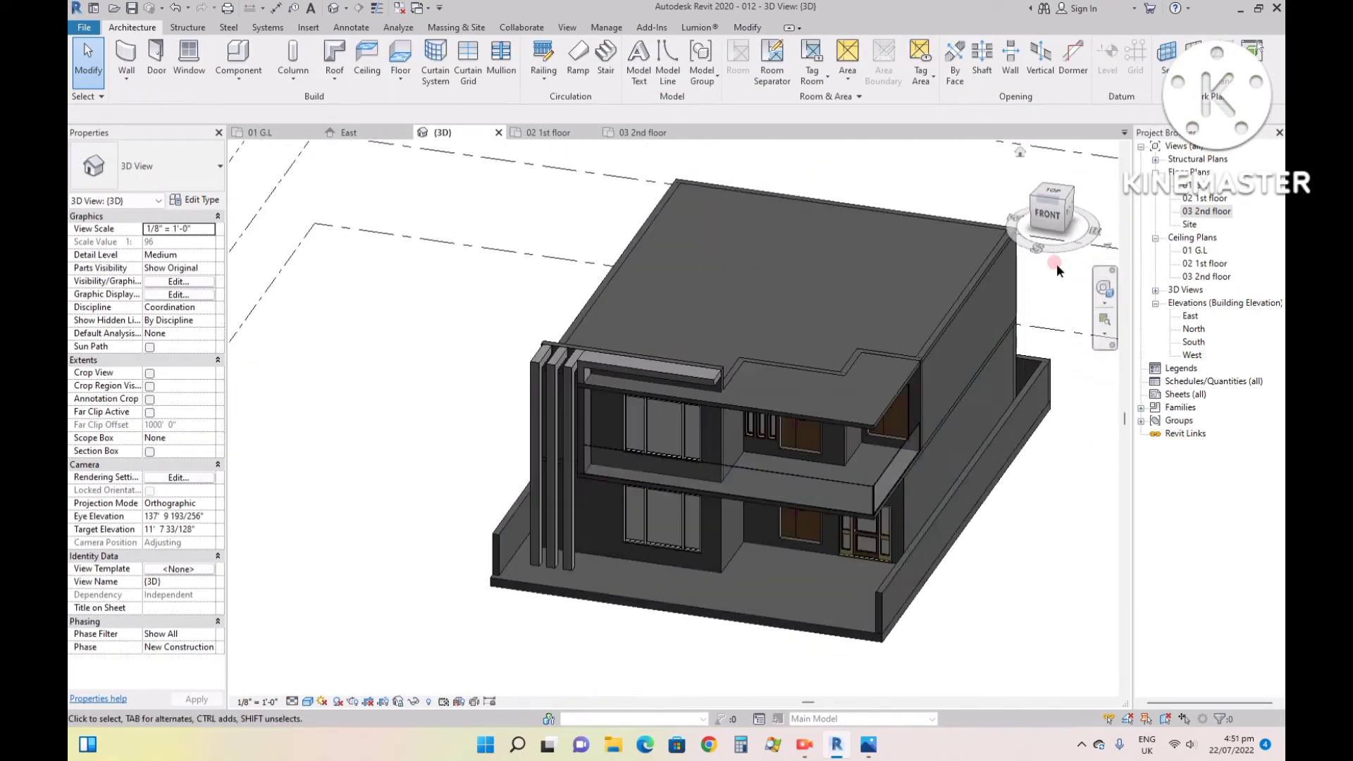
{"action": "scroll", "coordinate": [803, 530], "scroll_direction": "up", "scroll_amount": 3}
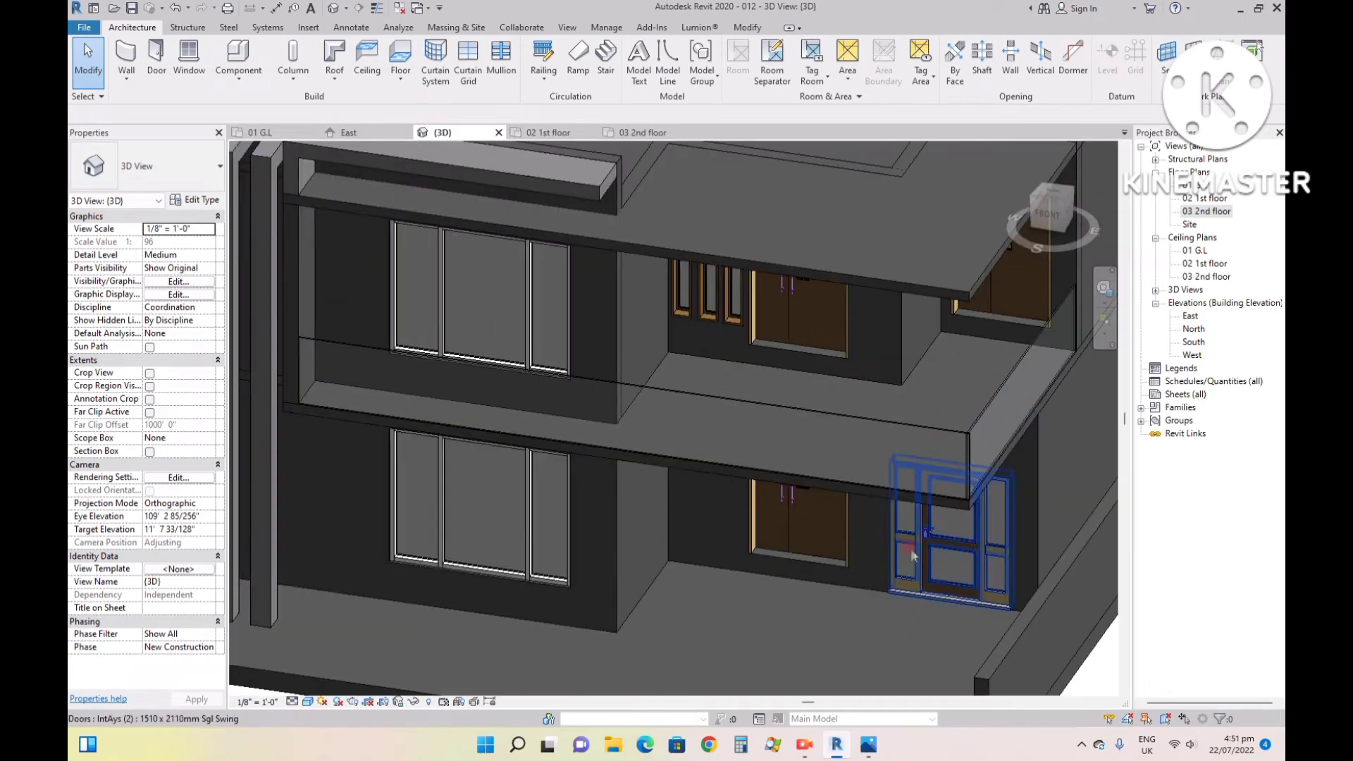
- Check the sill height of the ground-floor glazed entrance door and inspect the entrance area between the doors and the floor
{"action": "left_click", "coordinate": [981, 583]}
{"action": "left_click", "coordinate": [175, 242]}
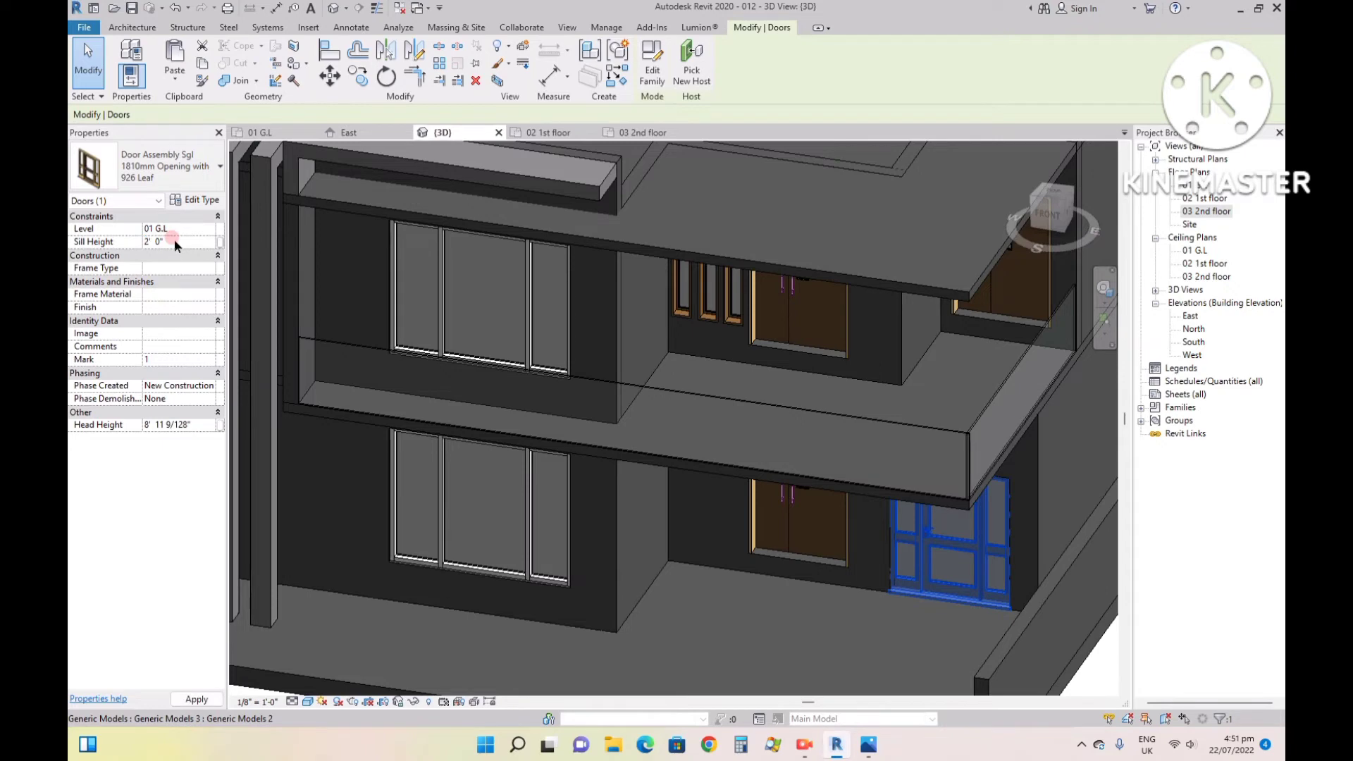
{"action": "scroll", "coordinate": [772, 526], "scroll_direction": "up", "scroll_amount": 3}
{"action": "left_click", "coordinate": [652, 629]}
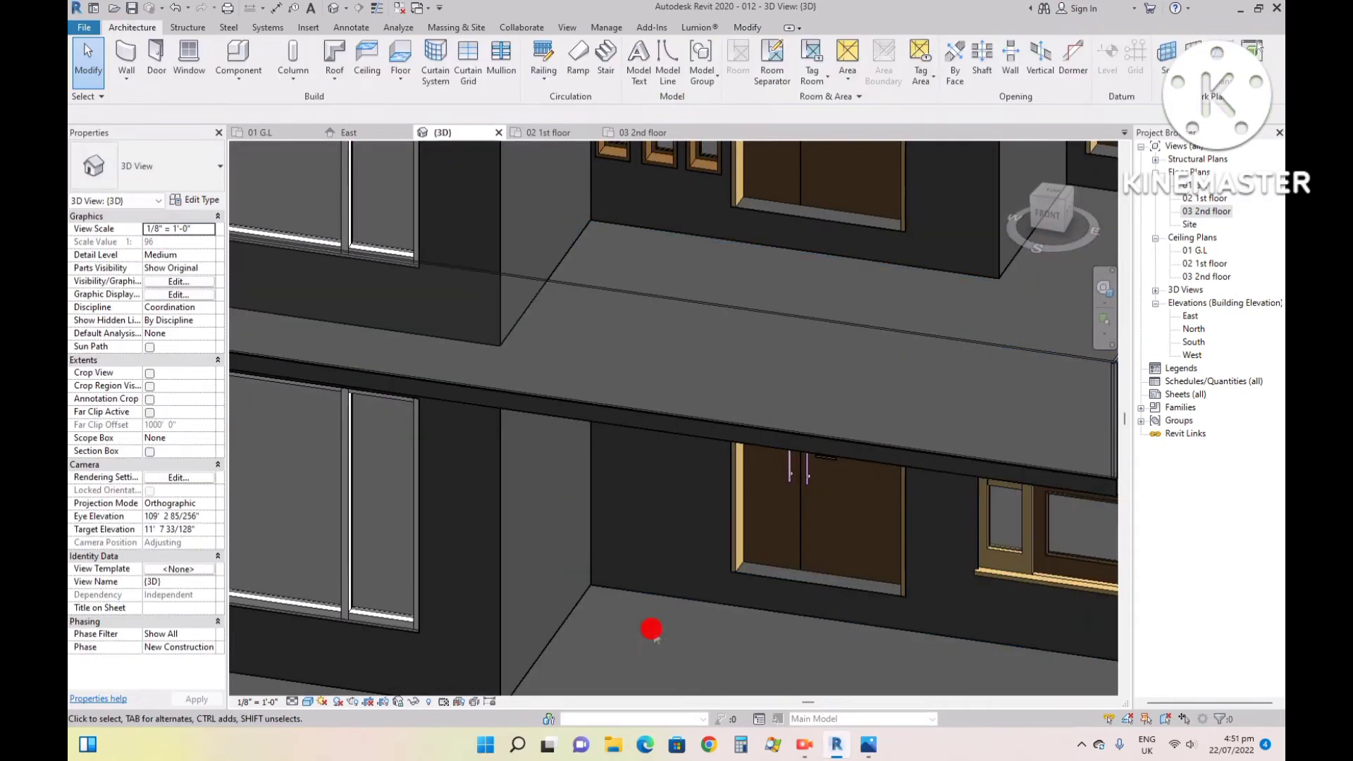
{"action": "scroll", "coordinate": [652, 629], "scroll_direction": "down", "scroll_amount": 3}
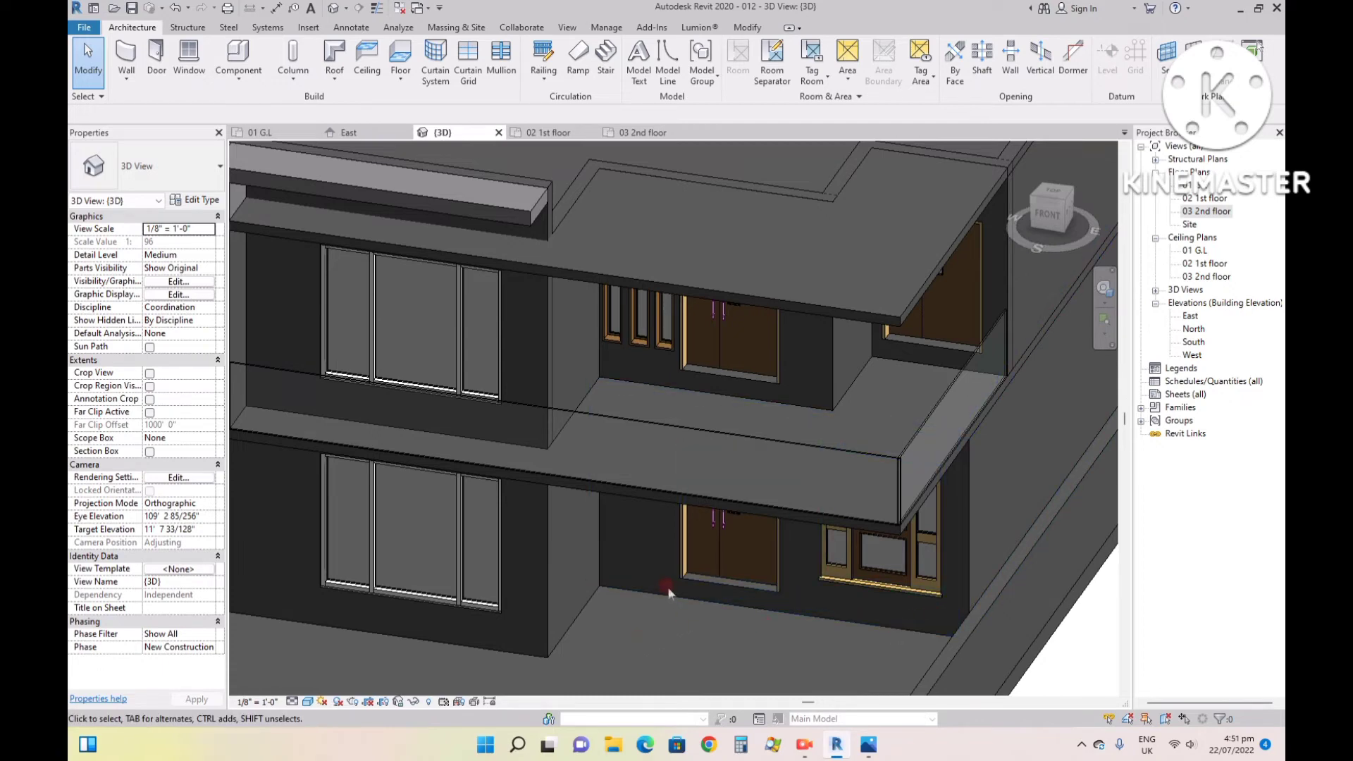
- Start an in-place Generic Models component with its default name in the 01 G.L plan, using Level : 01 G.L as work plane
{"action": "left_click", "coordinate": [262, 132]}
{"action": "scroll", "coordinate": [659, 426], "scroll_direction": "up", "scroll_amount": 7}
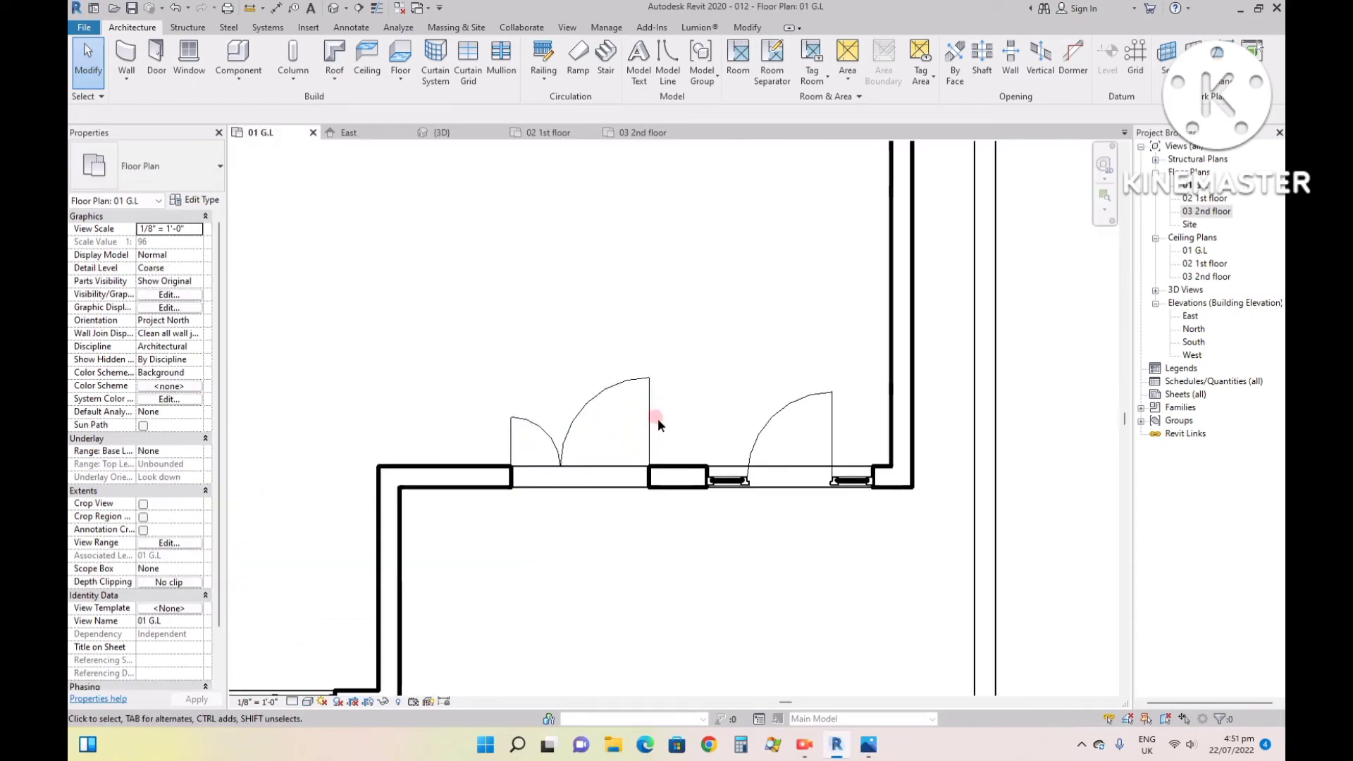
{"action": "left_click", "coordinate": [234, 82]}
{"action": "left_click", "coordinate": [246, 138]}
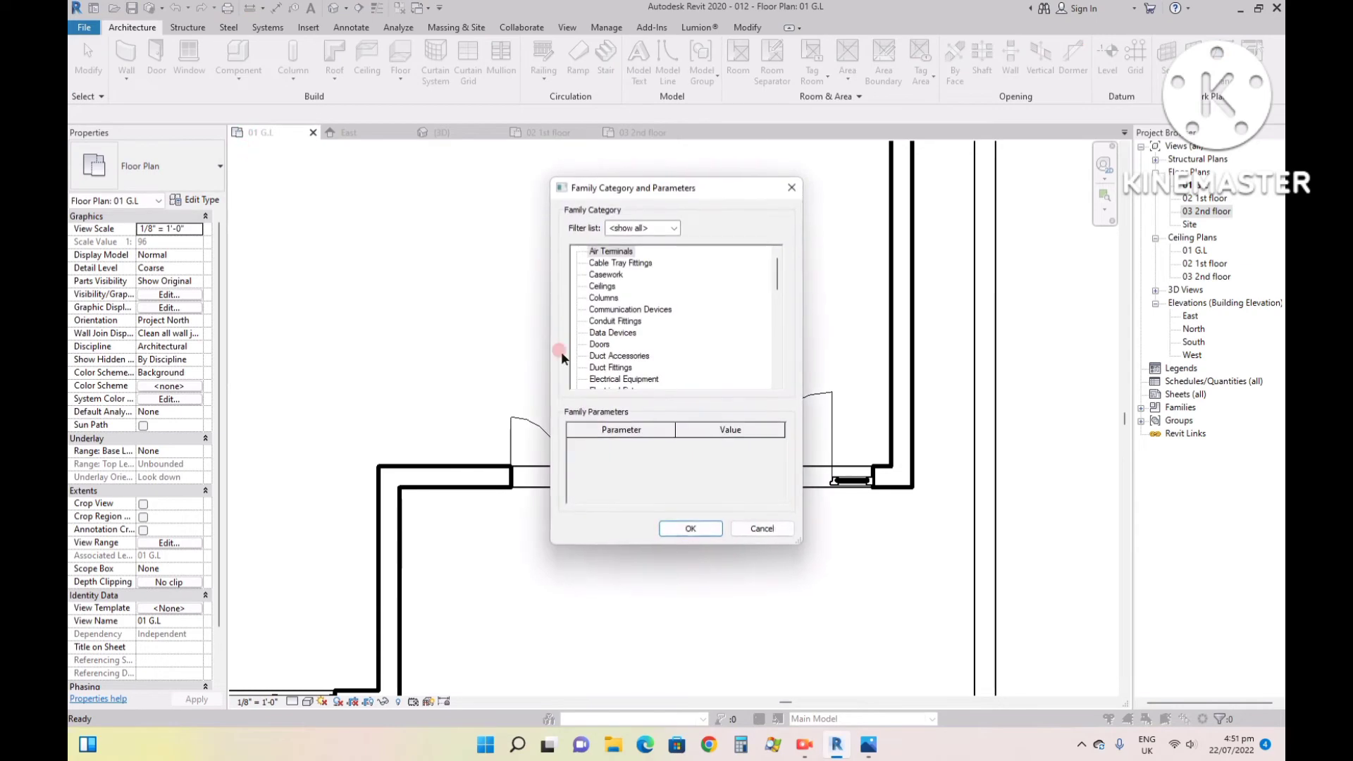
{"action": "left_click", "coordinate": [600, 344]}
{"action": "key", "text": "g"}
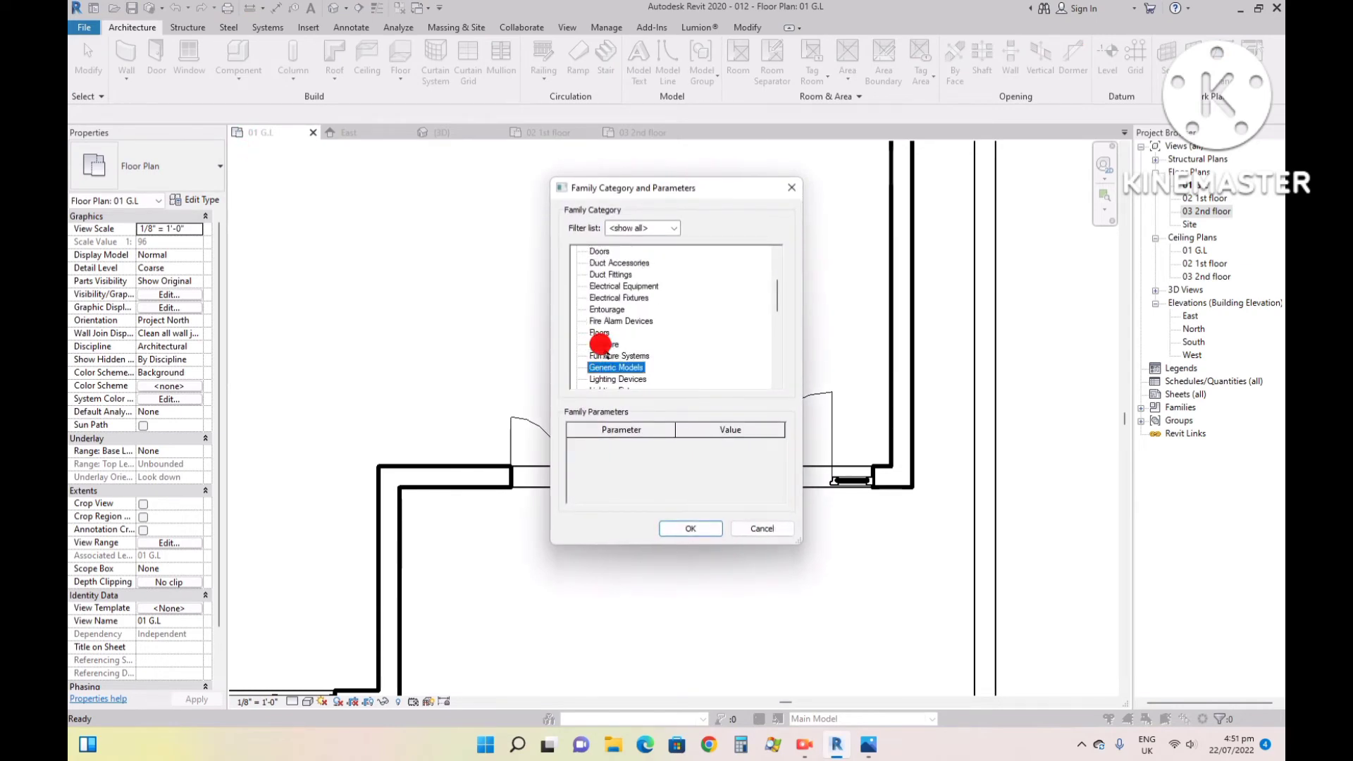
{"action": "left_click", "coordinate": [689, 529]}
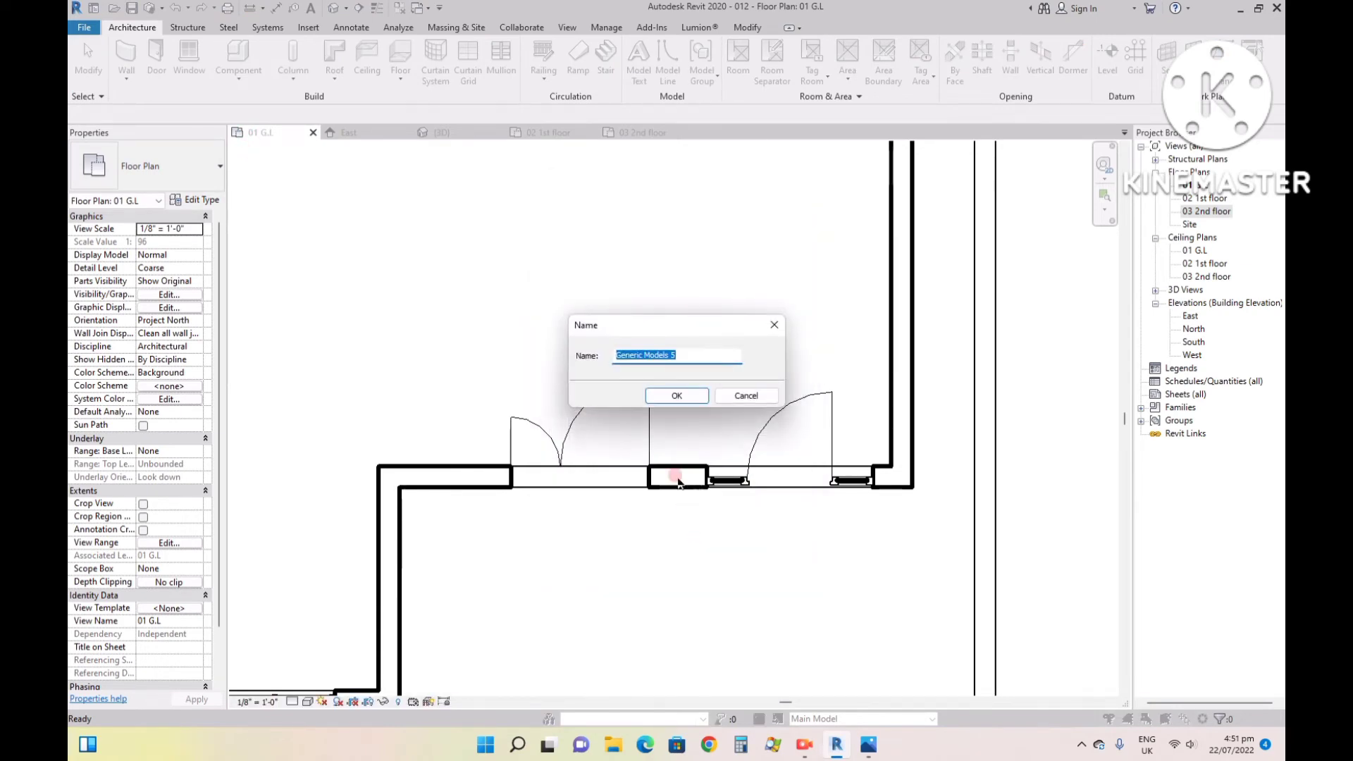
{"action": "left_click", "coordinate": [690, 391]}
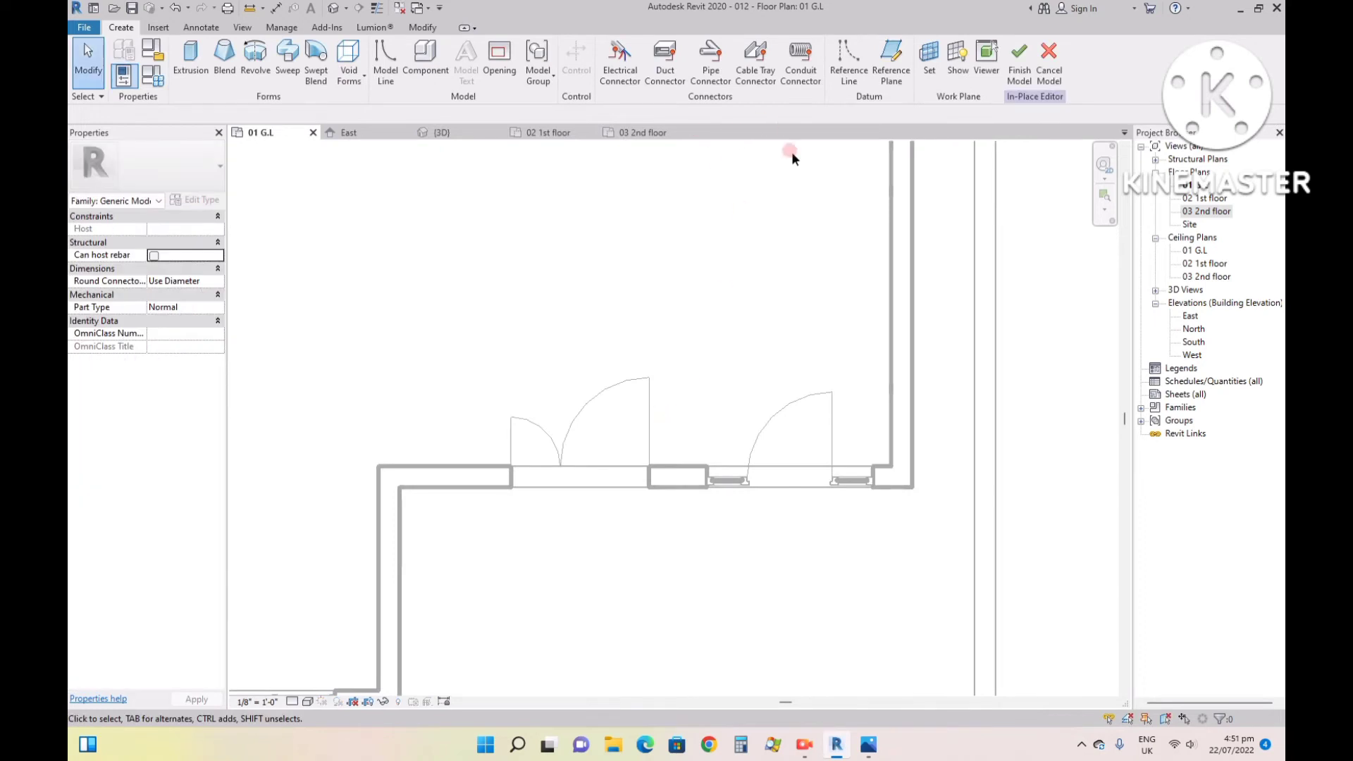
{"action": "left_click", "coordinate": [930, 55]}
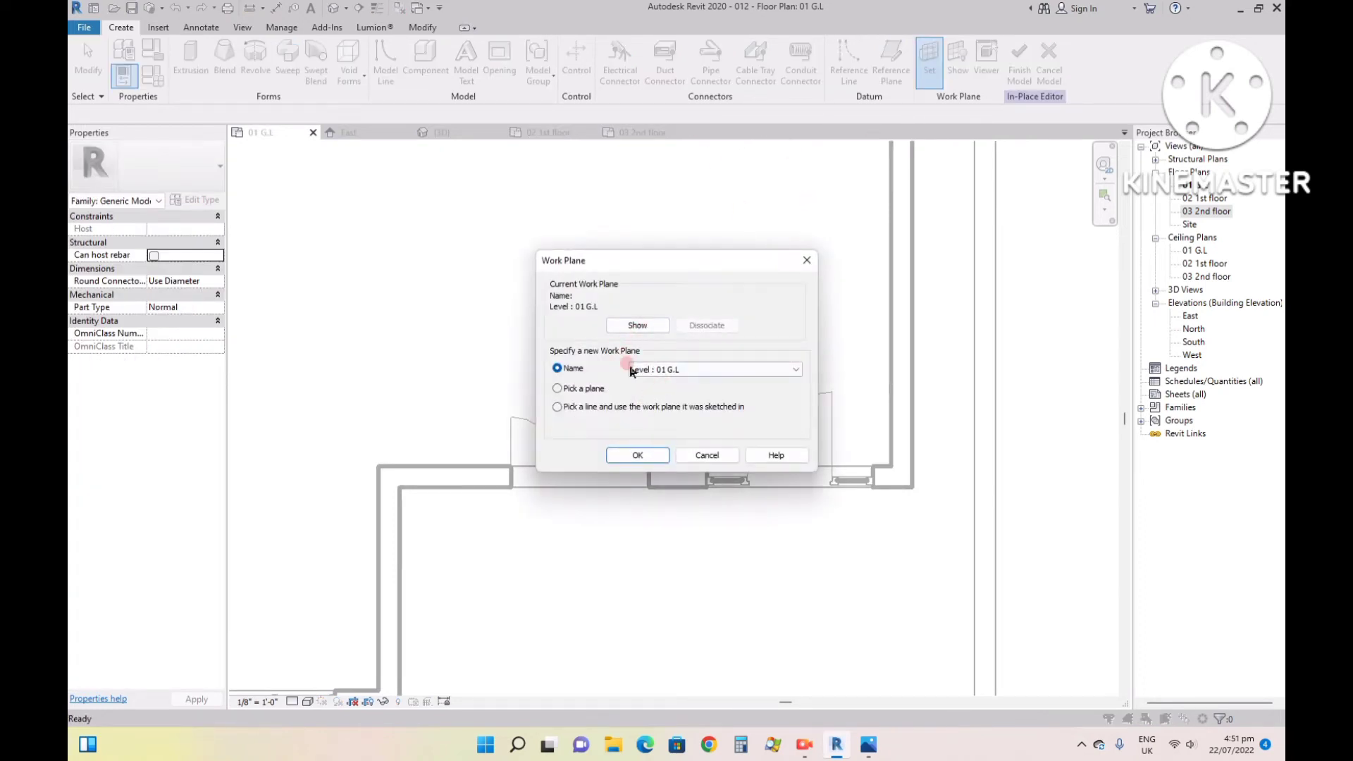
{"action": "left_click", "coordinate": [638, 456]}
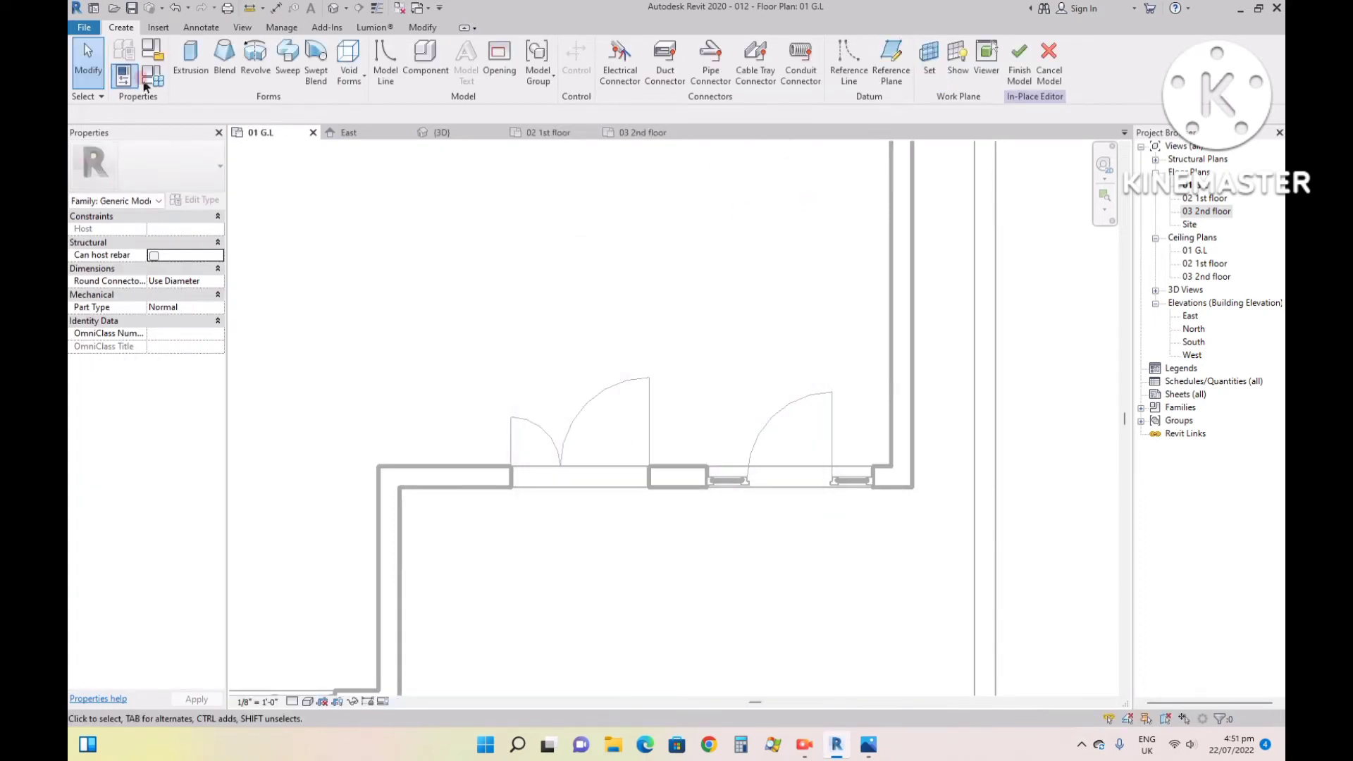
- Start an extrusion and sketch a rectangle about 18'-4" by 2'-1 3/4" along the outer face of the entrance wall
{"action": "left_click", "coordinate": [188, 52]}
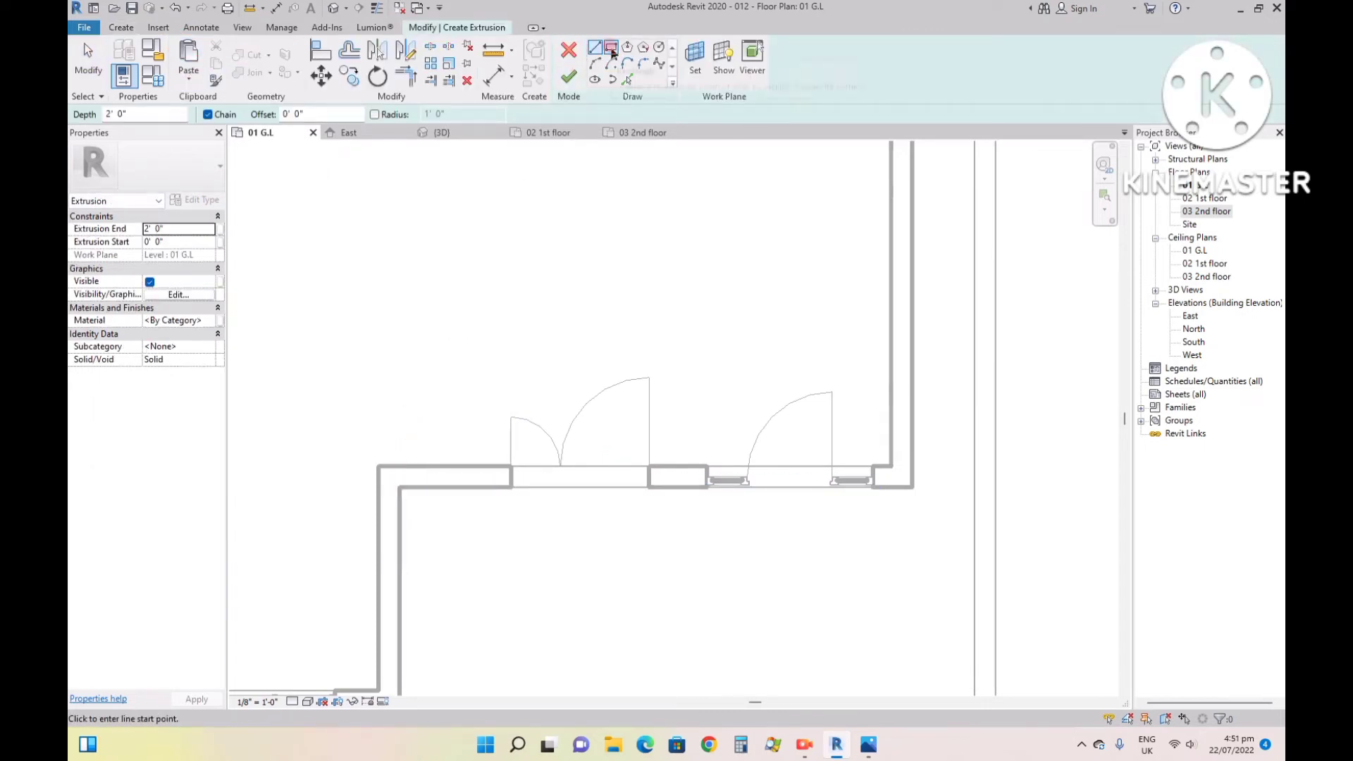
{"action": "left_click", "coordinate": [612, 49]}
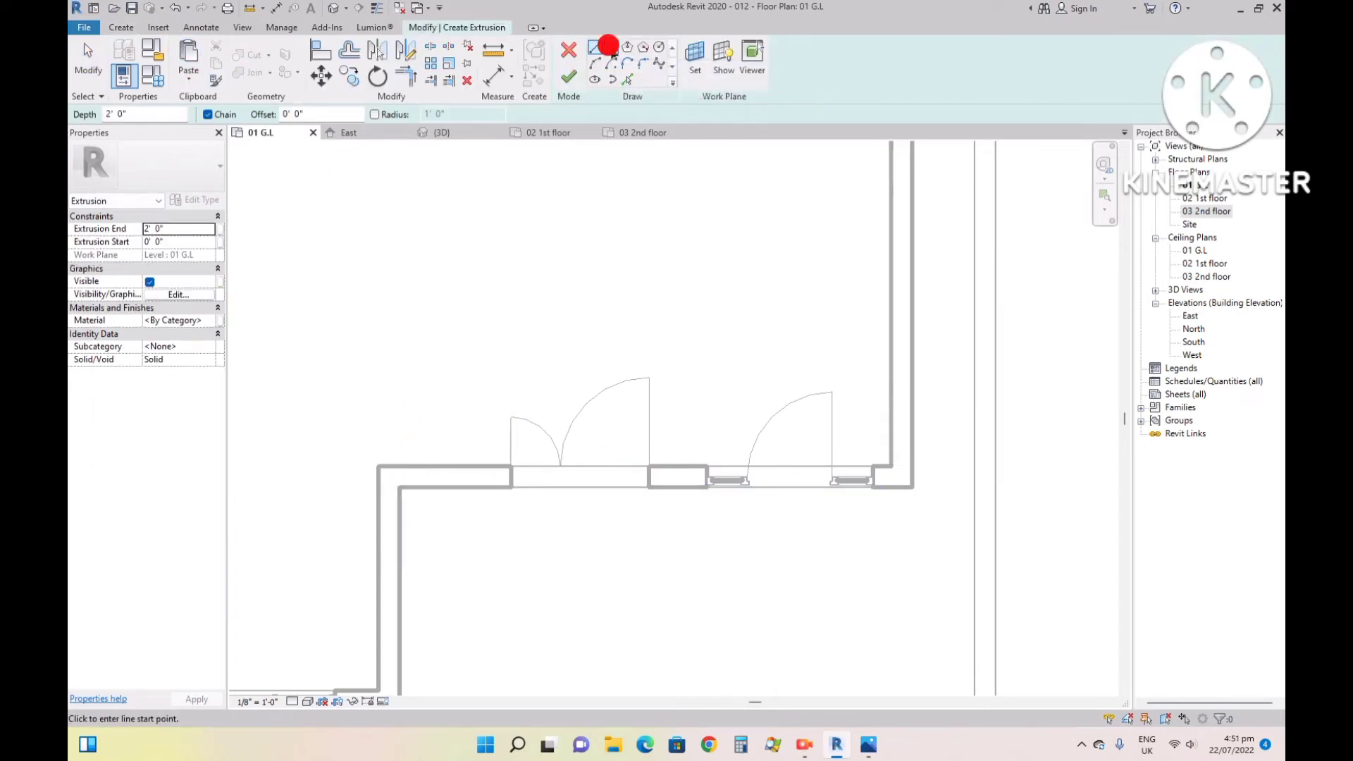
{"action": "left_click", "coordinate": [400, 486]}
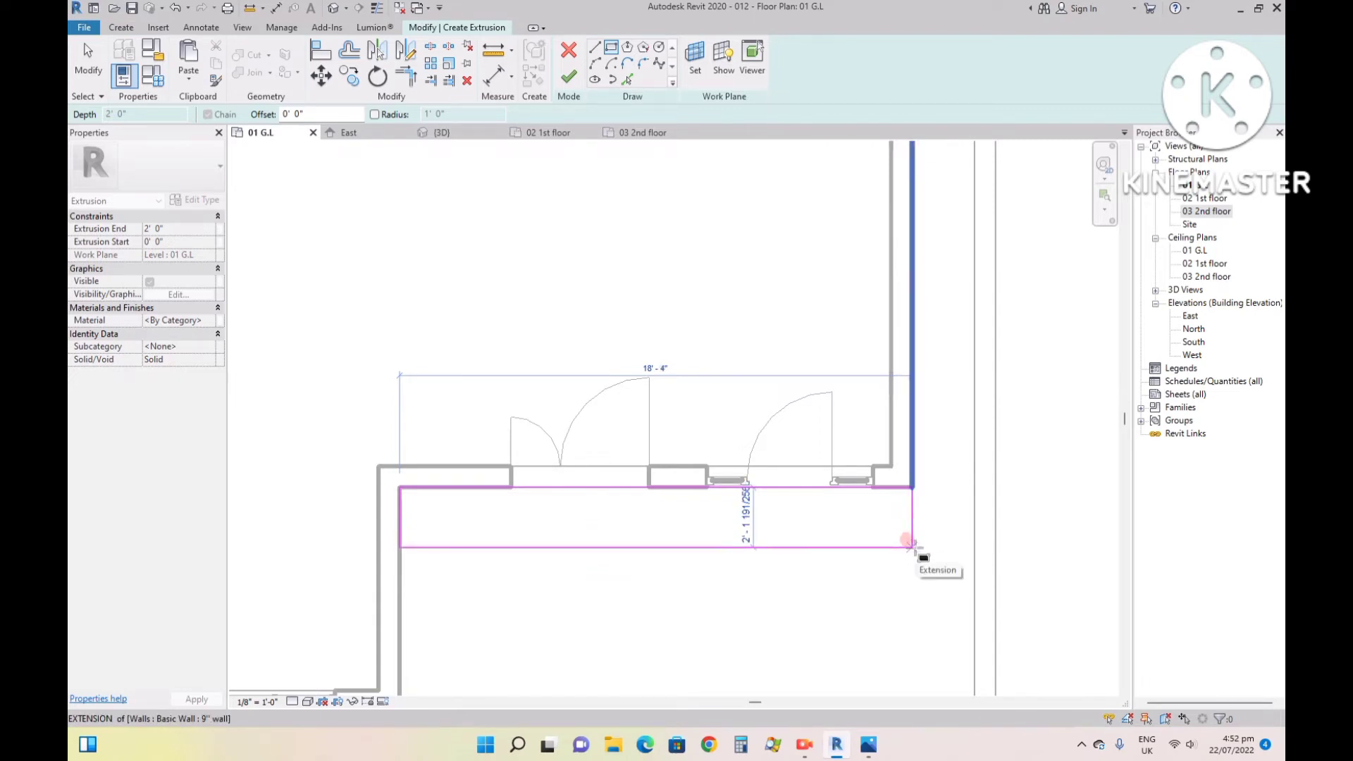
{"action": "left_click", "coordinate": [910, 544]}
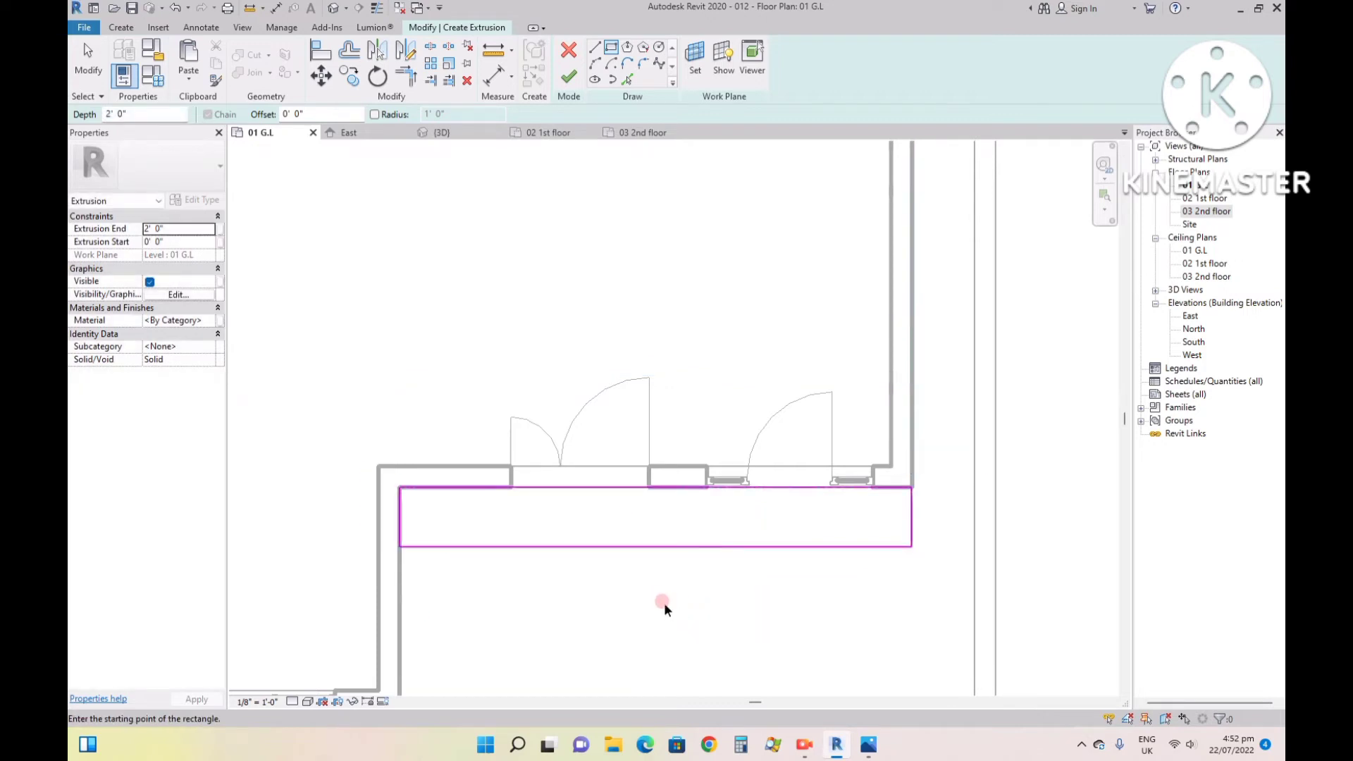
{"action": "key", "text": "Escape"}
- Try to set the rectangle's depth to 2' by moving its wall-side edge
{"action": "left_click", "coordinate": [844, 488]}
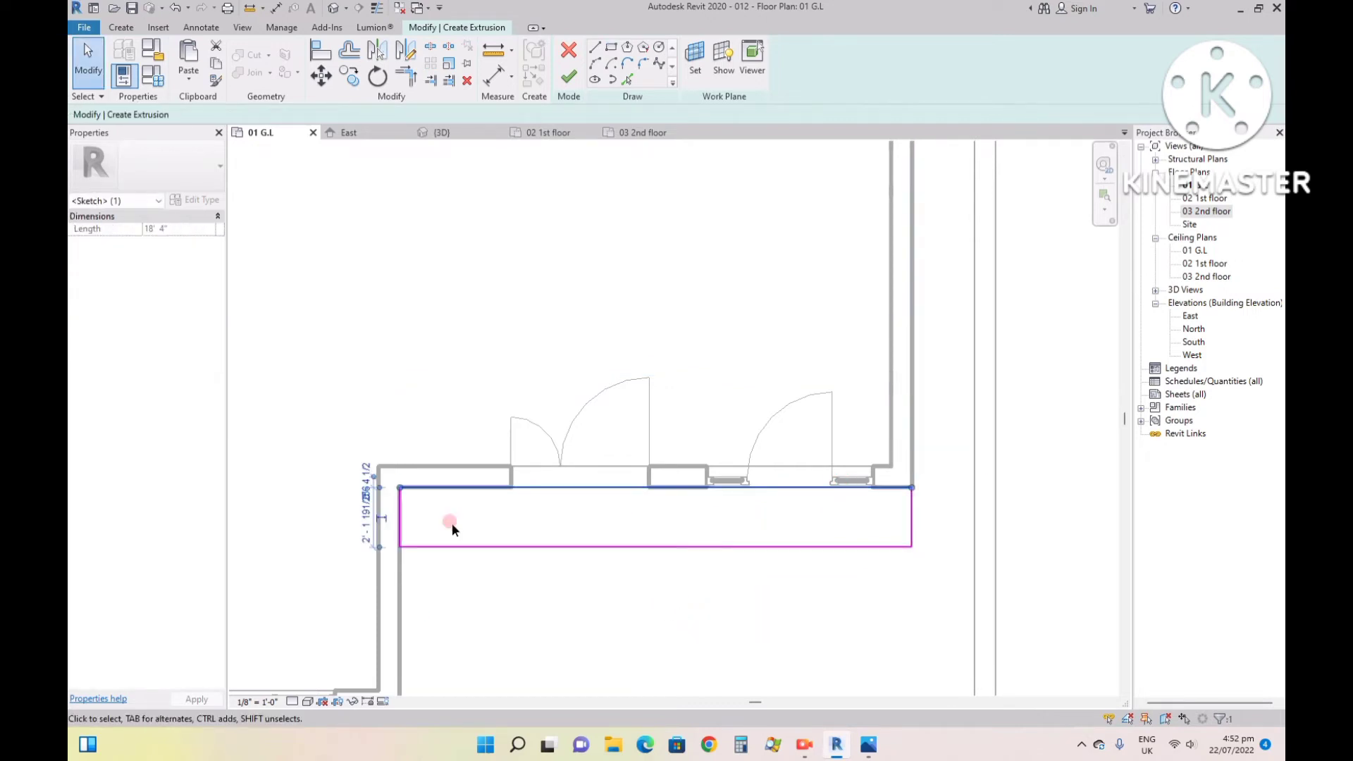
{"action": "scroll", "coordinate": [352, 504], "scroll_direction": "up", "scroll_amount": 5}
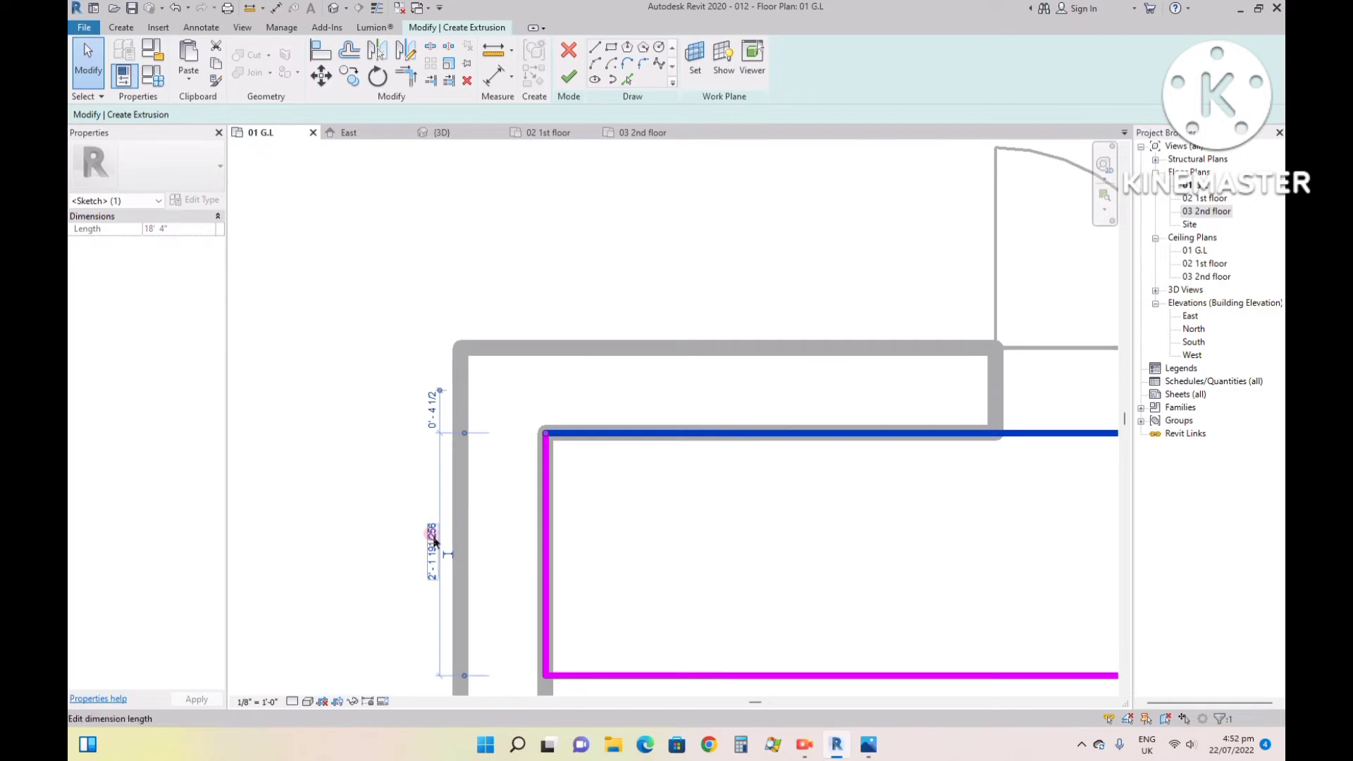
{"action": "left_click", "coordinate": [433, 541]}
{"action": "type", "text": "2"}
{"action": "key", "text": "Return"}
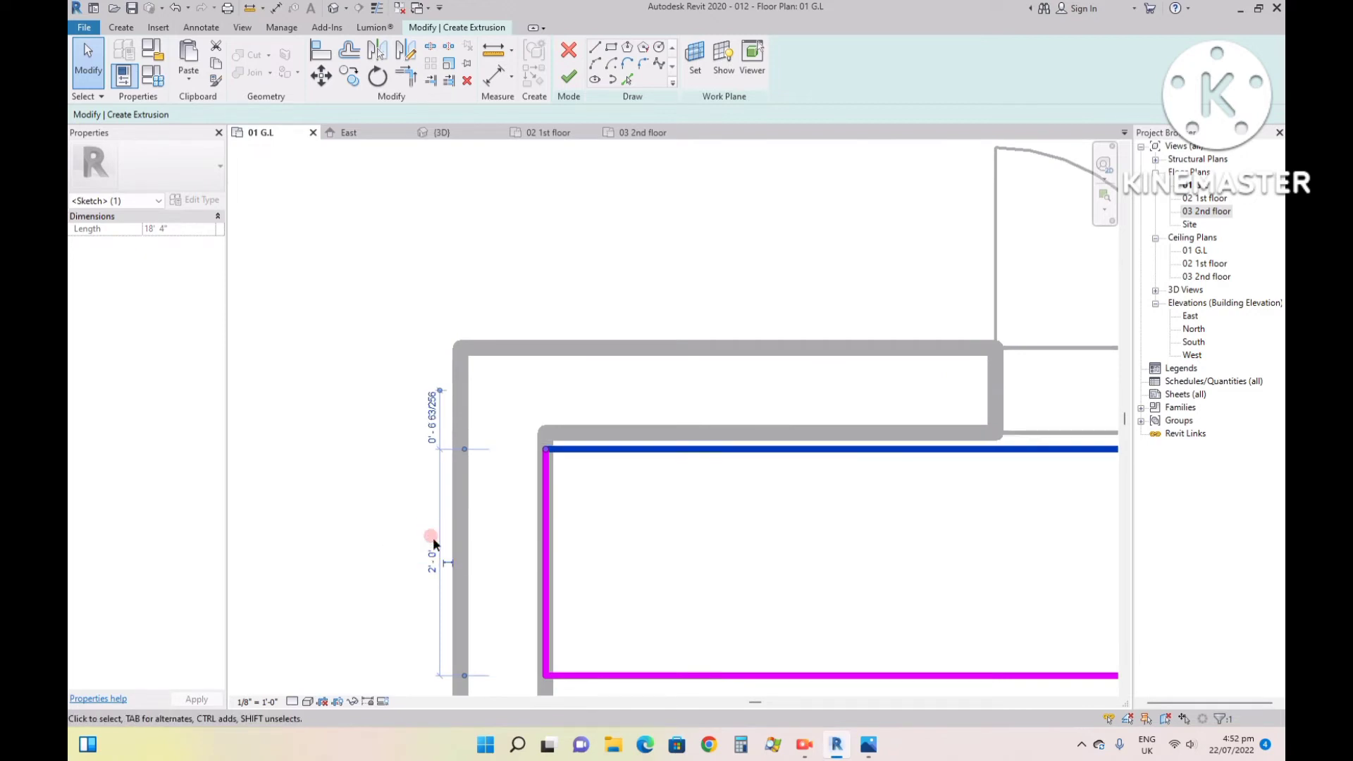
{"action": "key", "text": "Escape"}
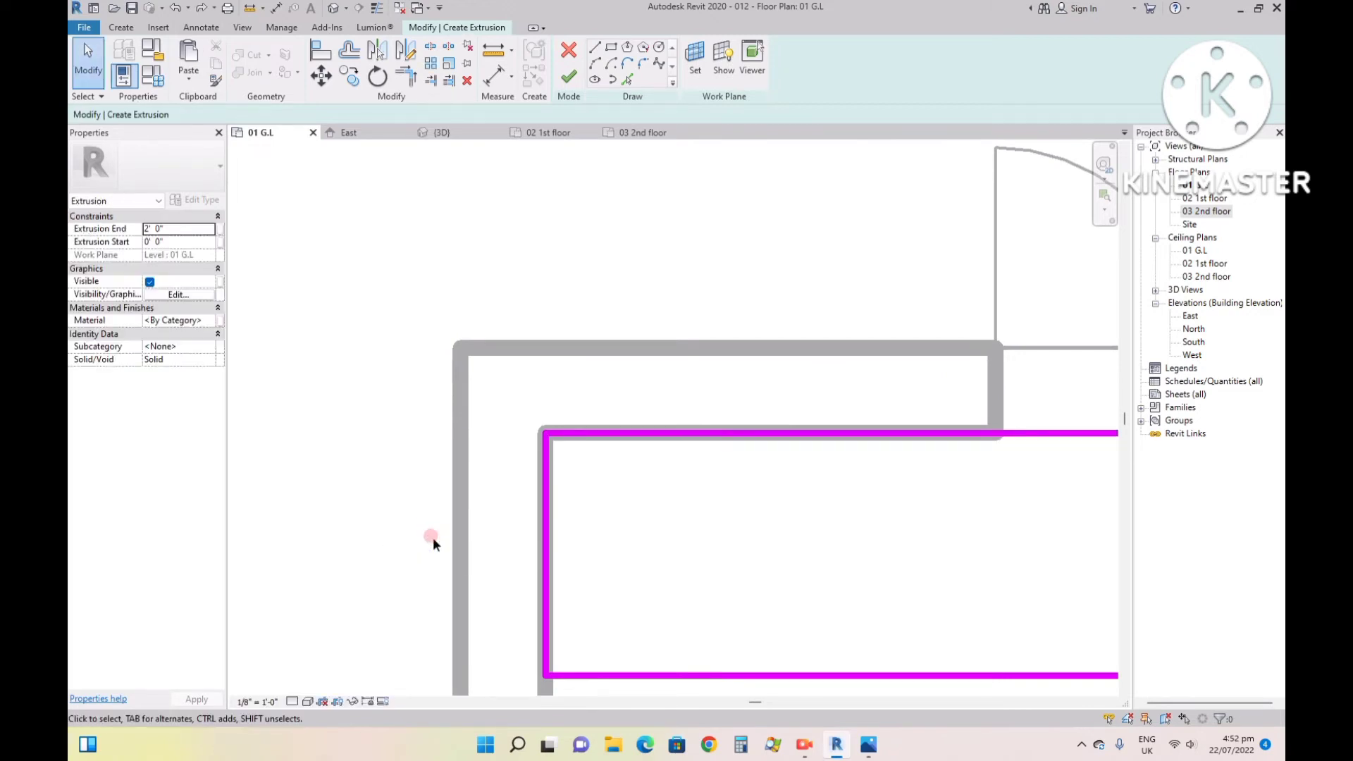
- Set the rectangle's depth to 2' by moving its outer edge, keeping the other edge on the wall
{"action": "left_click", "coordinate": [638, 677]}
{"action": "left_click", "coordinate": [527, 539]}
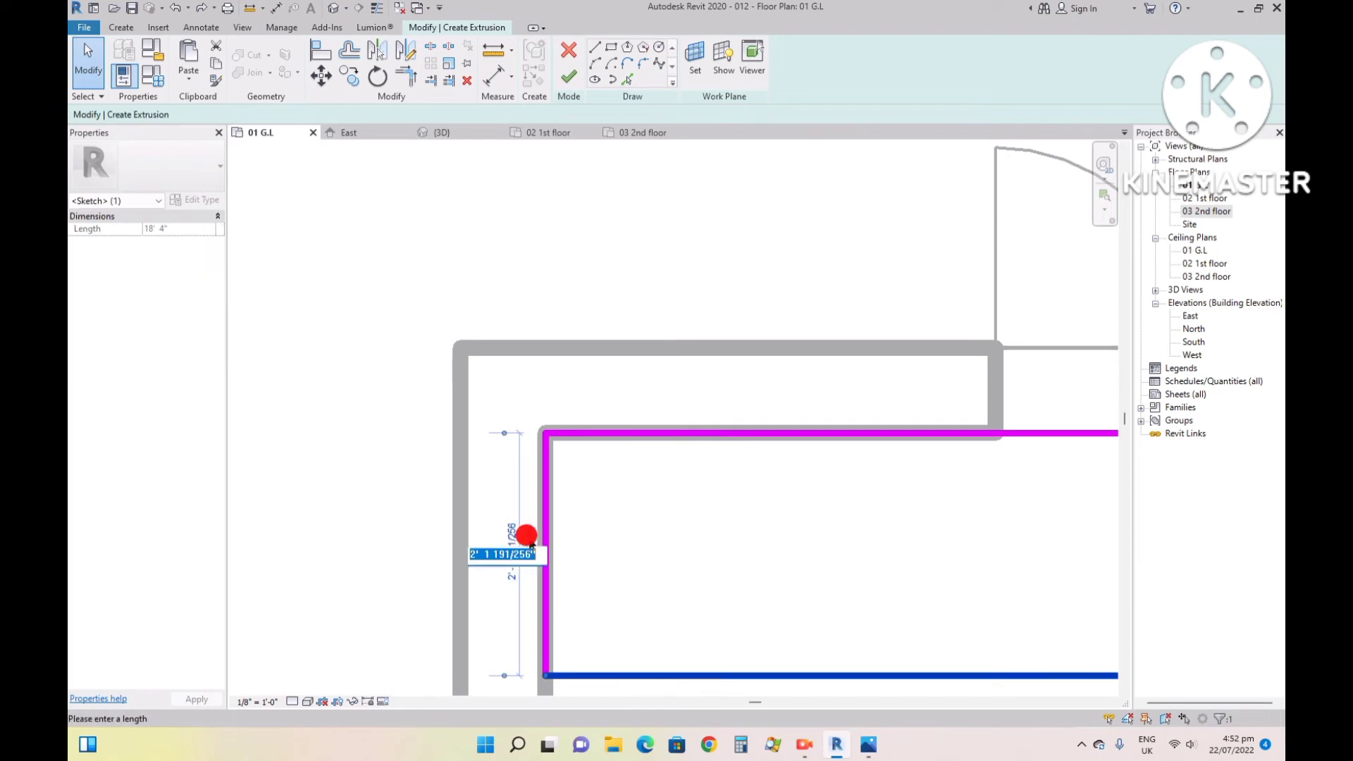
{"action": "type", "text": "2"}
{"action": "key", "text": "Return"}
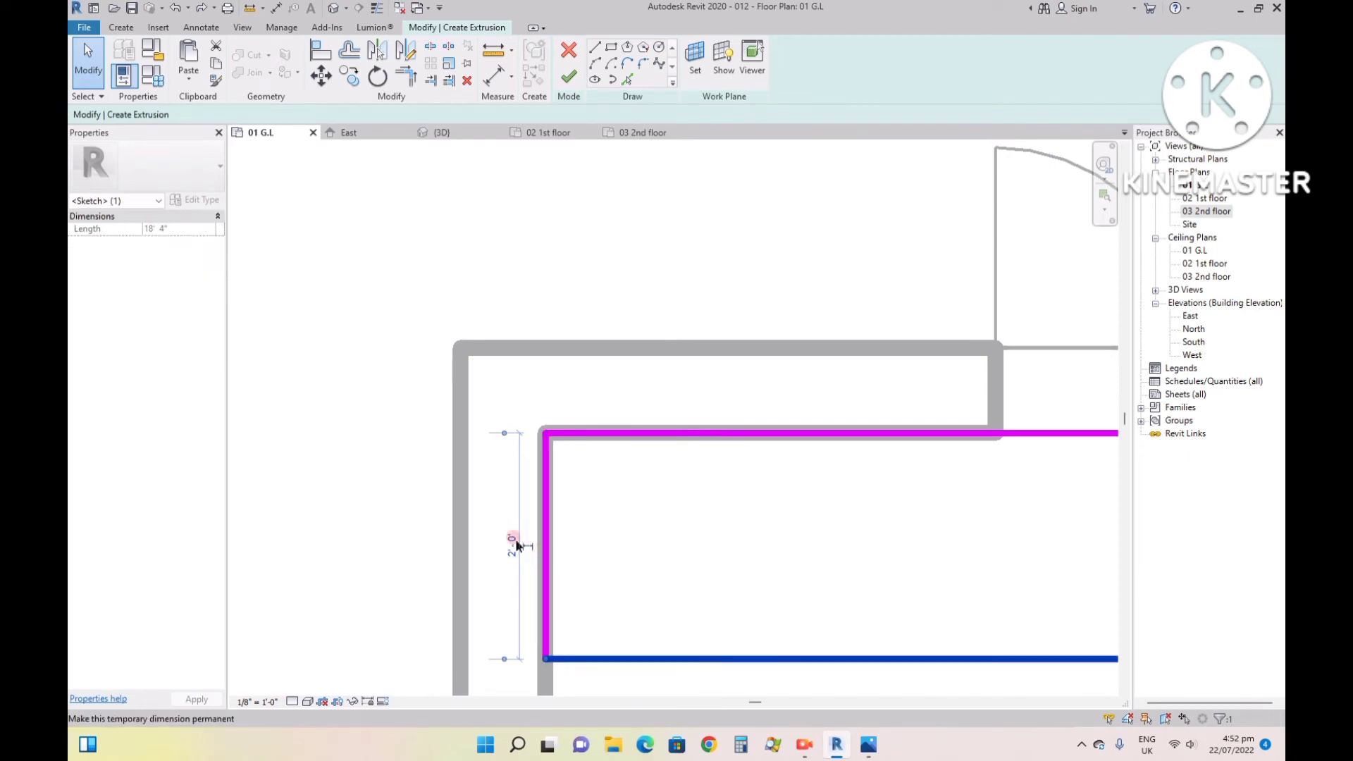
{"action": "left_click", "coordinate": [436, 513]}
{"action": "scroll", "coordinate": [505, 499], "scroll_direction": "down", "scroll_amount": 3}
{"action": "left_click", "coordinate": [312, 438]}
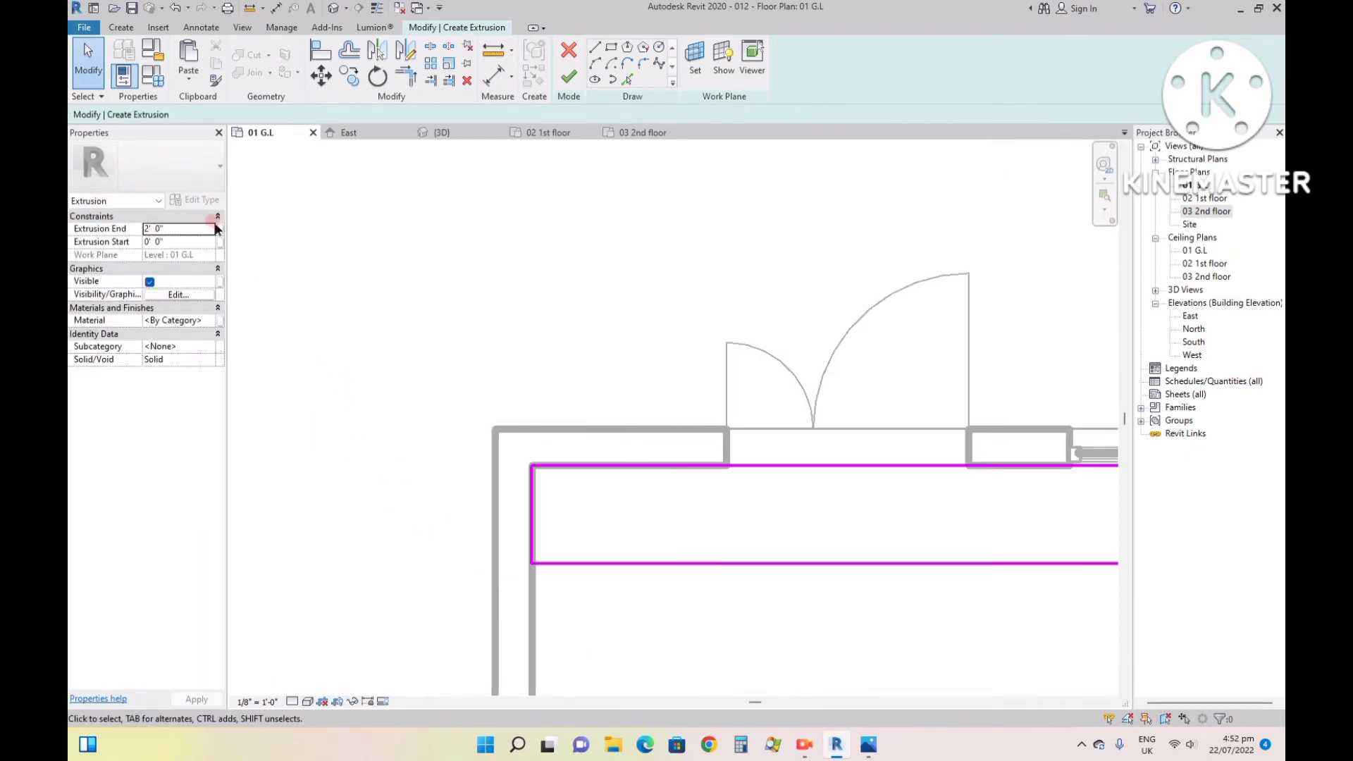
- Set the extrusion end to 1' and finish the extrusion
{"action": "left_click", "coordinate": [567, 79]}
{"action": "left_click", "coordinate": [175, 229]}
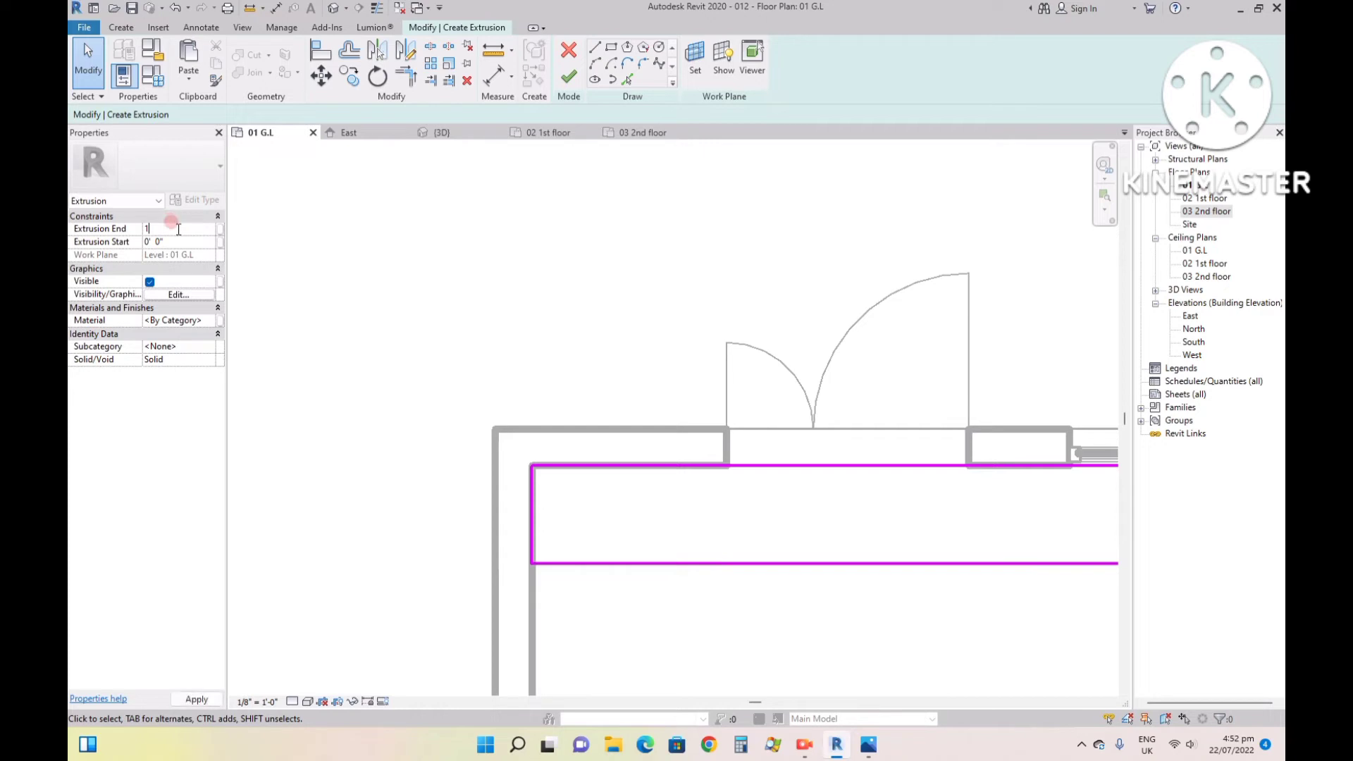
{"action": "key", "text": "Return"}
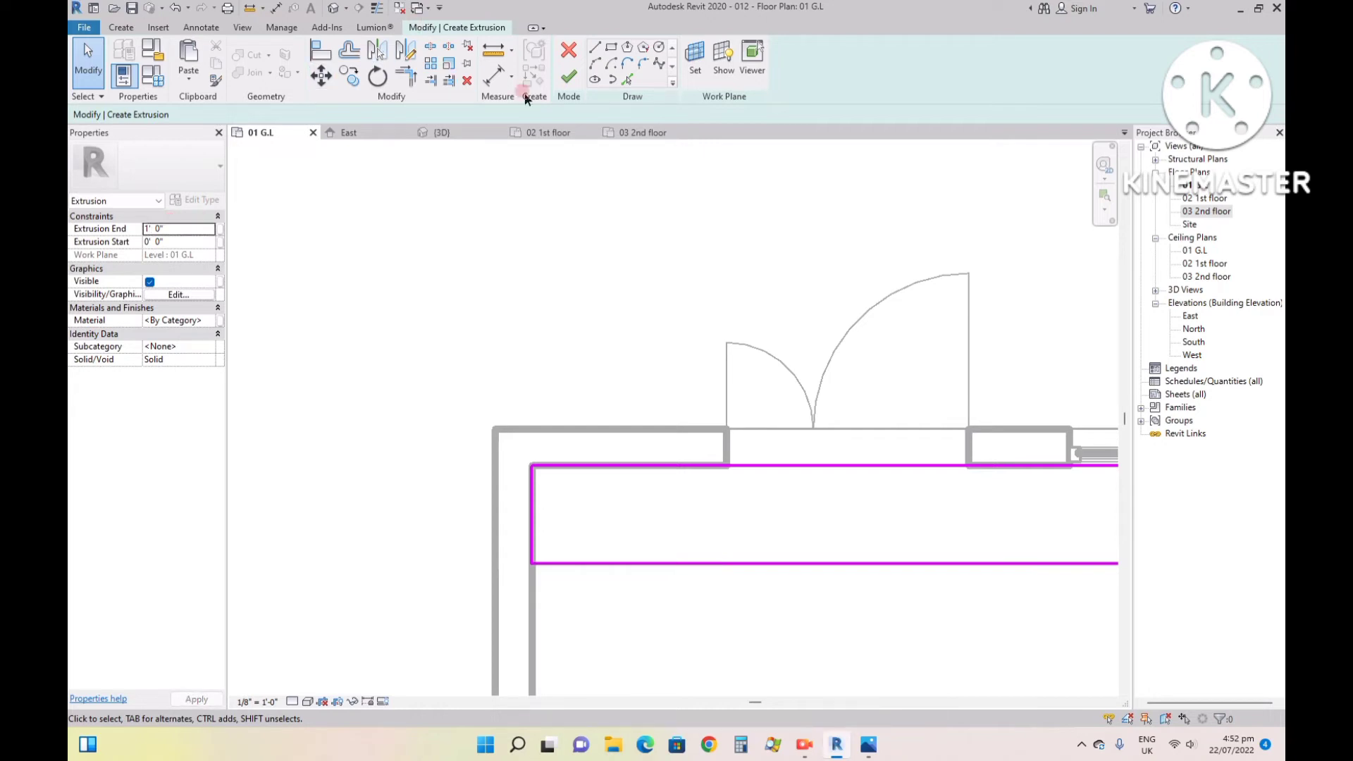
{"action": "left_click", "coordinate": [558, 82]}
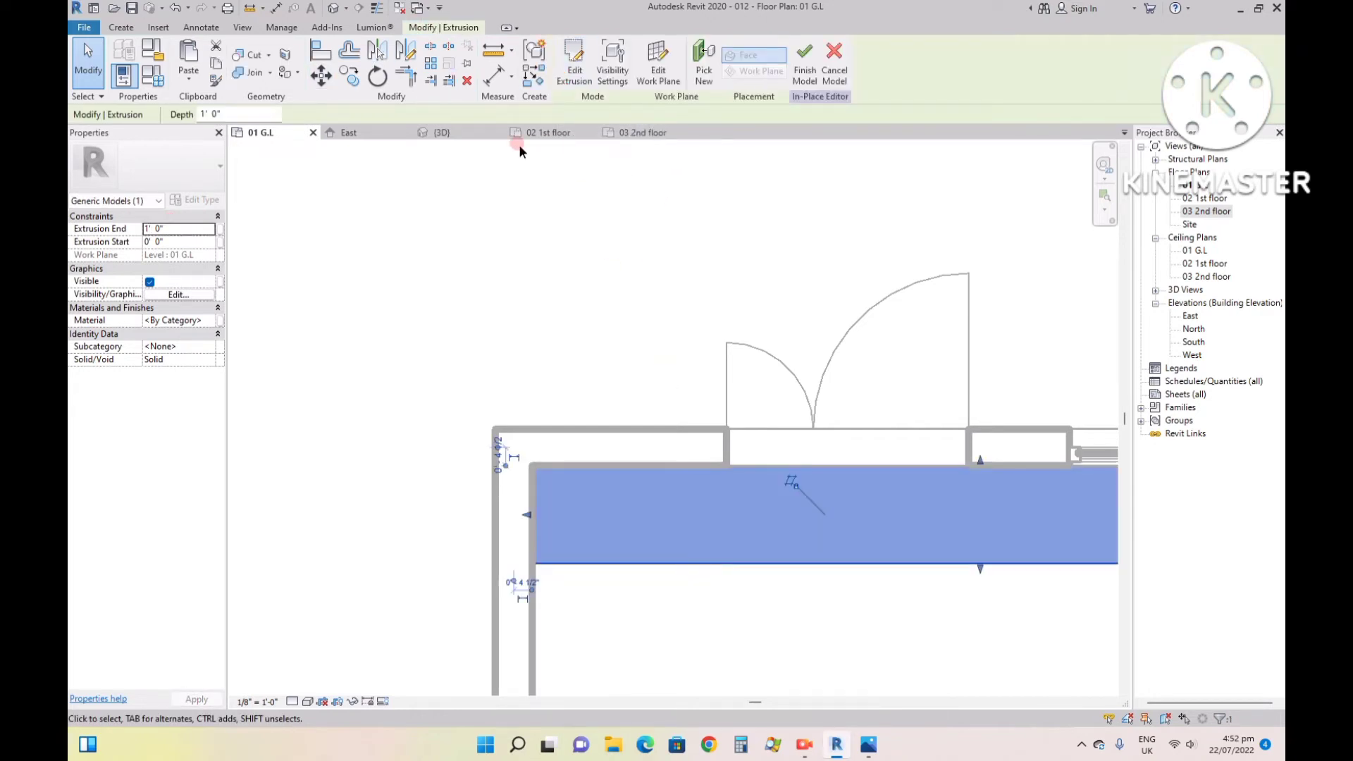
- Select the extruded step in front of the entrance doors in the 3D view and set its extrusion end to 6"
{"action": "left_click", "coordinate": [444, 132]}
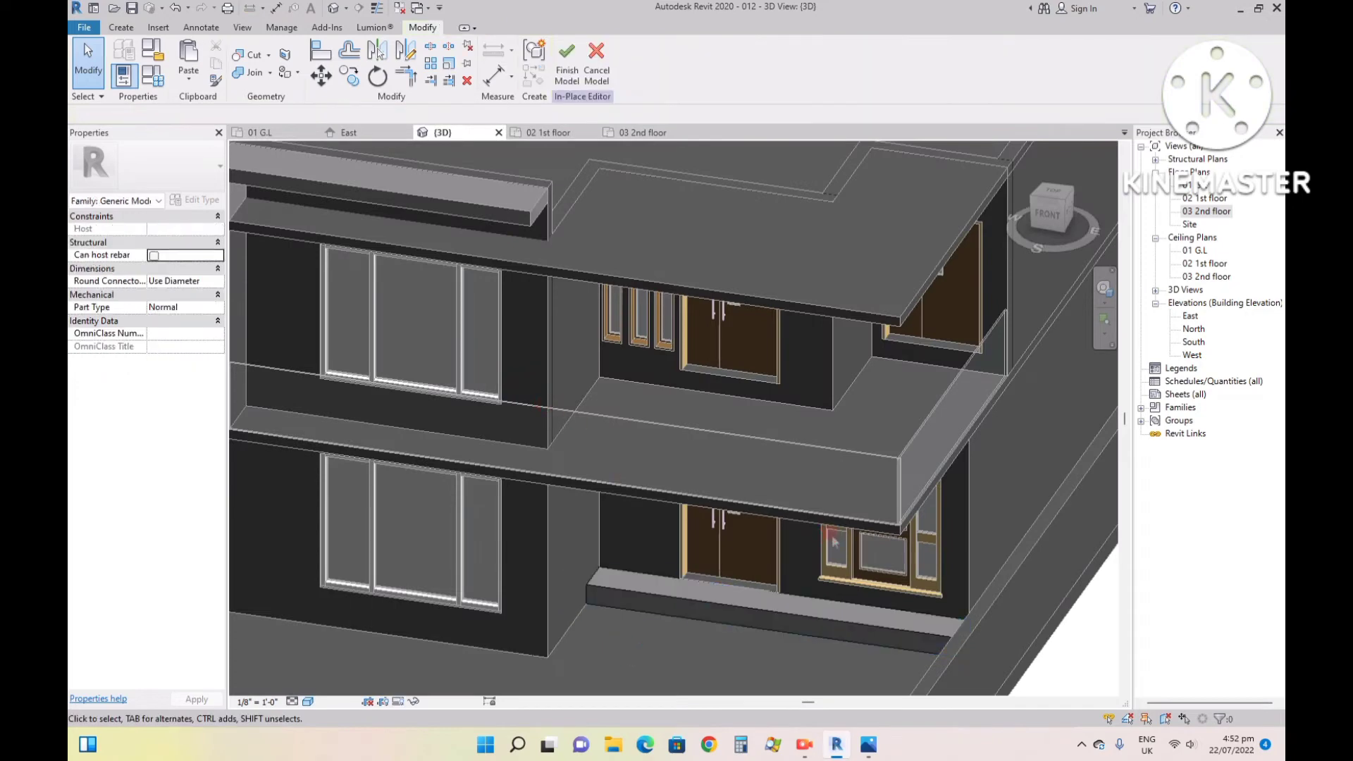
{"action": "scroll", "coordinate": [834, 541], "scroll_direction": "up", "scroll_amount": 2}
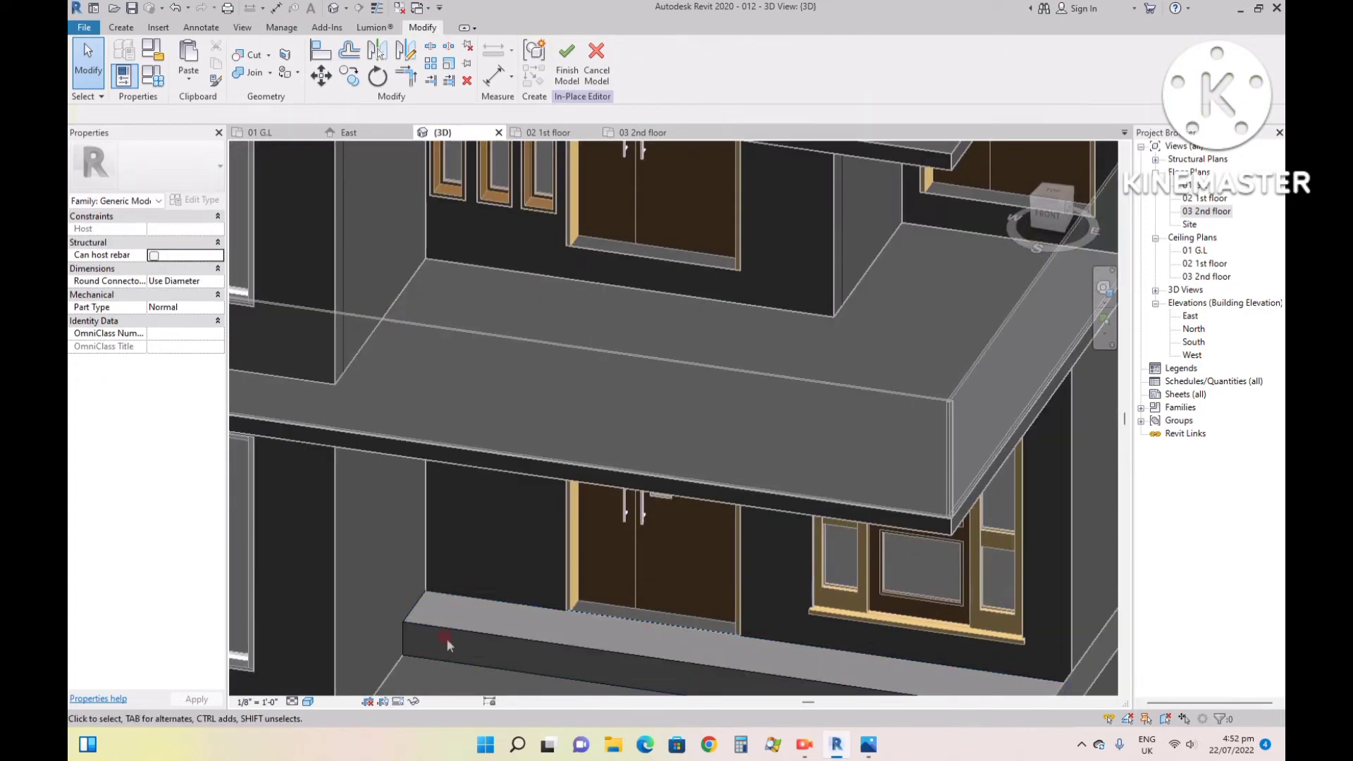
{"action": "left_click", "coordinate": [448, 633]}
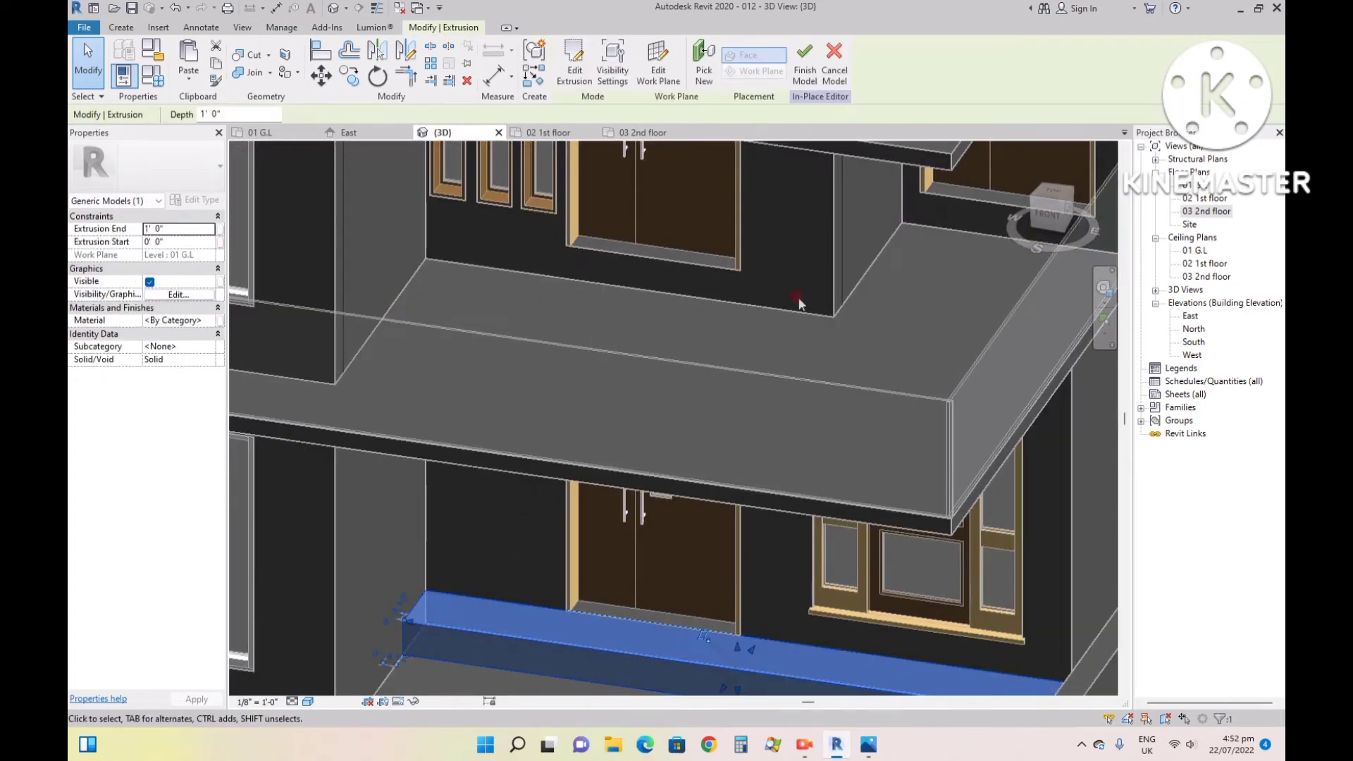
{"action": "scroll", "coordinate": [909, 381], "scroll_direction": "down", "scroll_amount": 2}
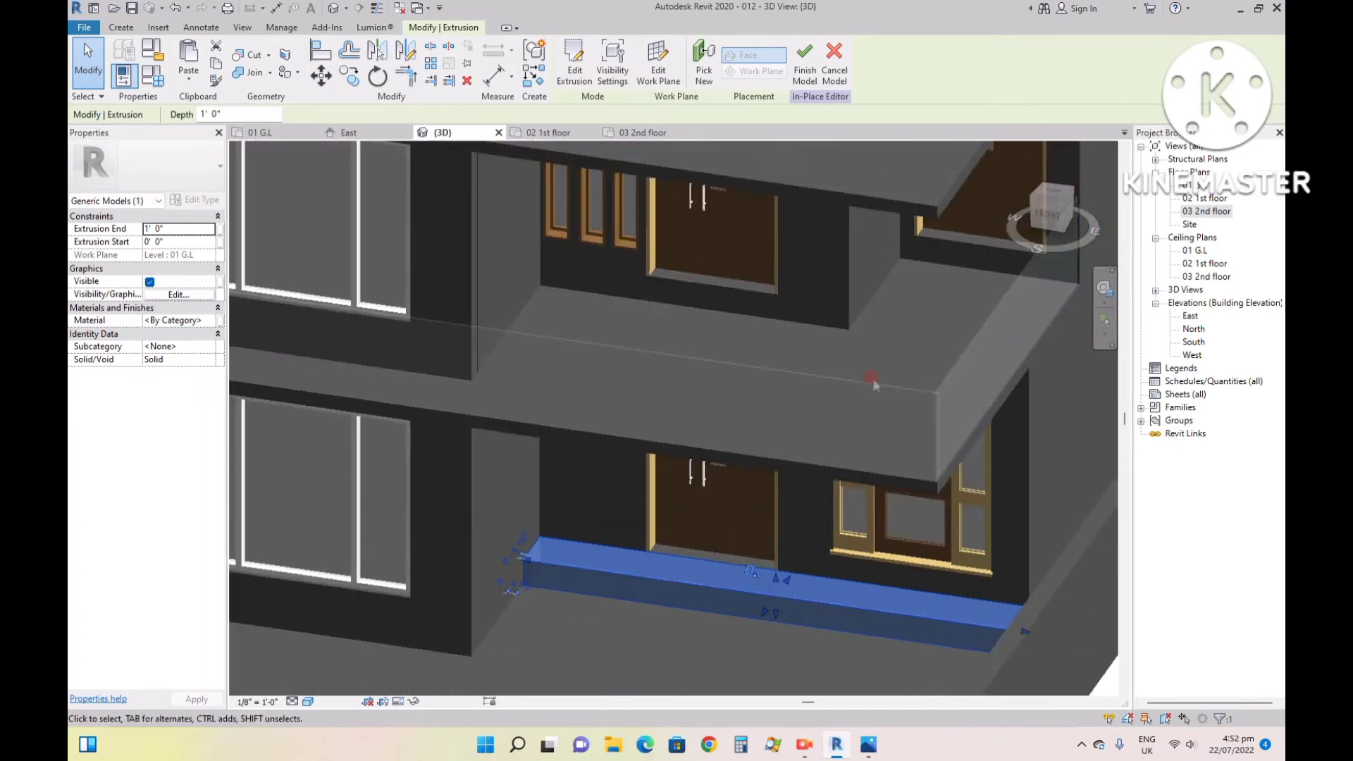
{"action": "left_click", "coordinate": [173, 228]}
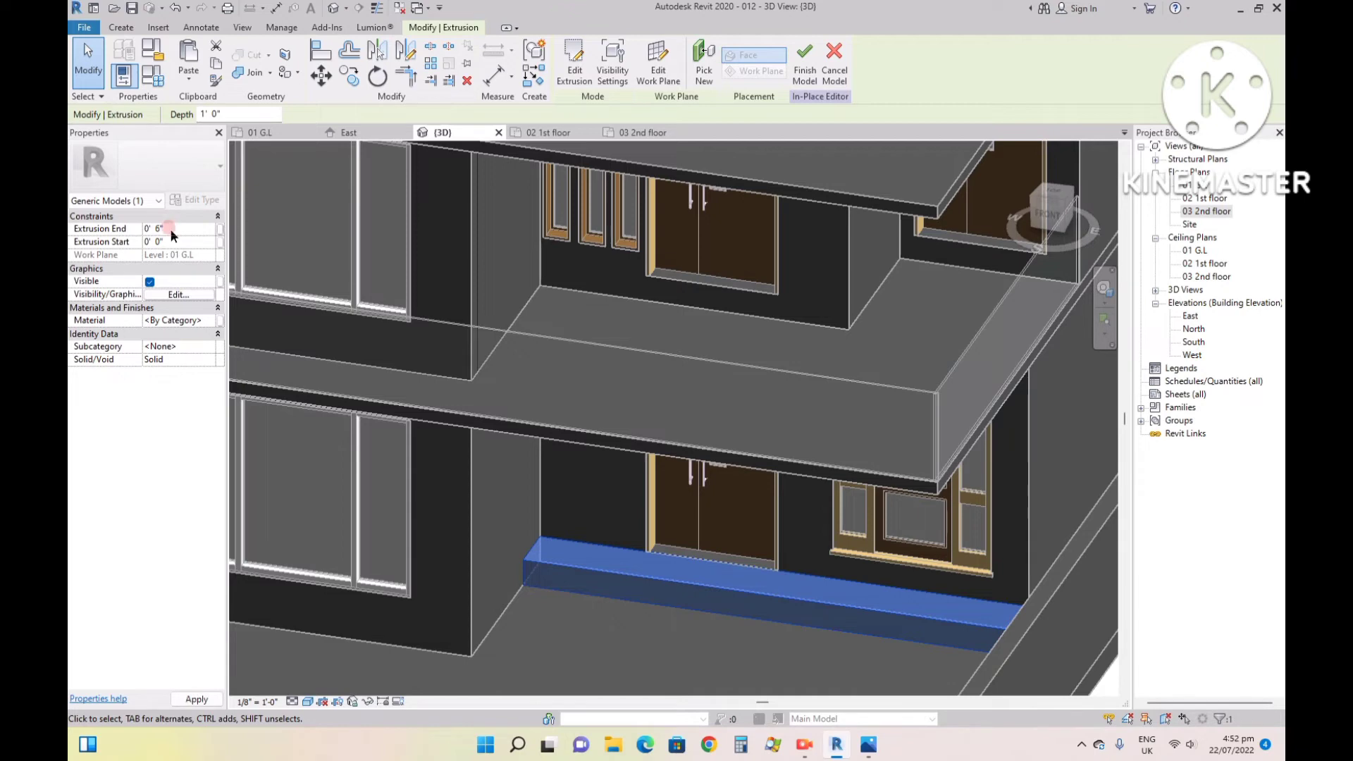
{"action": "scroll", "coordinate": [734, 568], "scroll_direction": "up", "scroll_amount": 3}
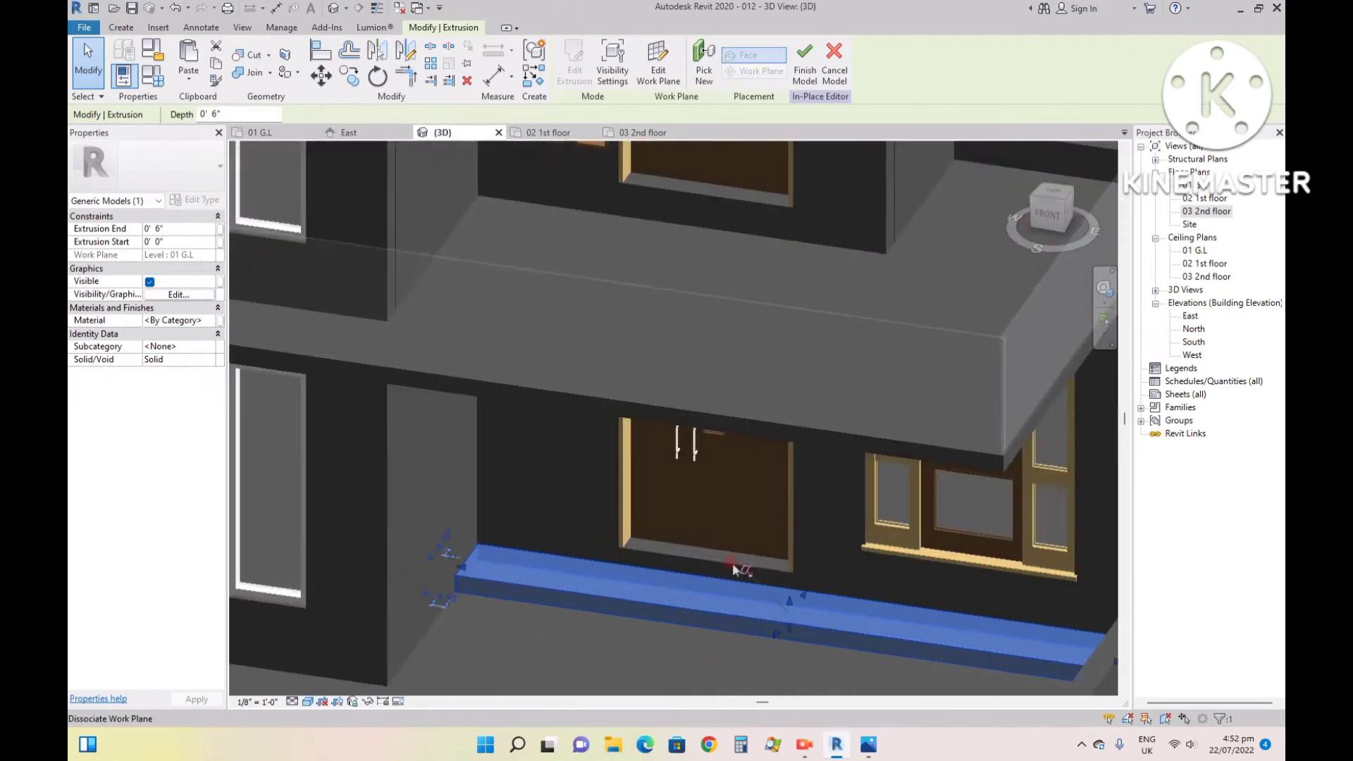
{"action": "left_click", "coordinate": [590, 649]}
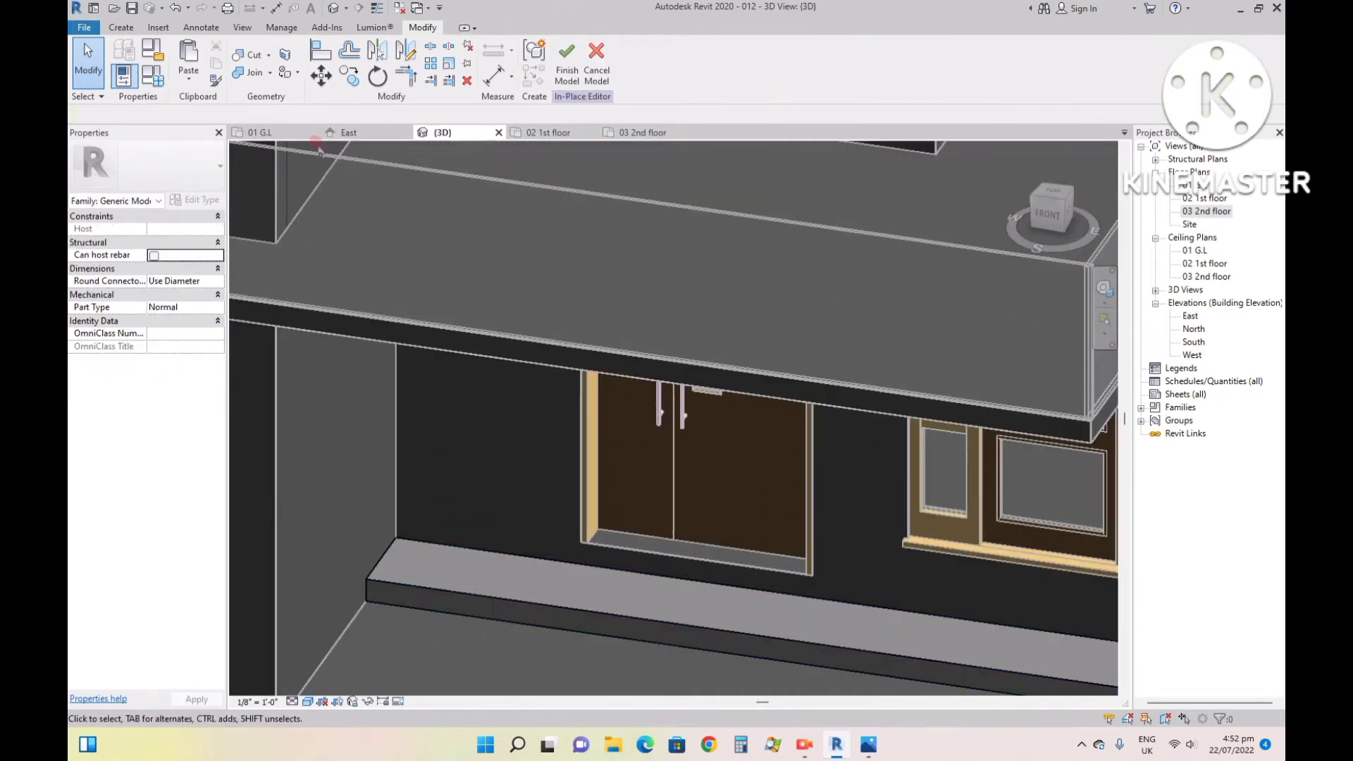
- Return to the 01 G.L plan and set the work plane to Level : 01 G.L
{"action": "left_click", "coordinate": [262, 133]}
{"action": "scroll", "coordinate": [378, 468], "scroll_direction": "down", "scroll_amount": 2}
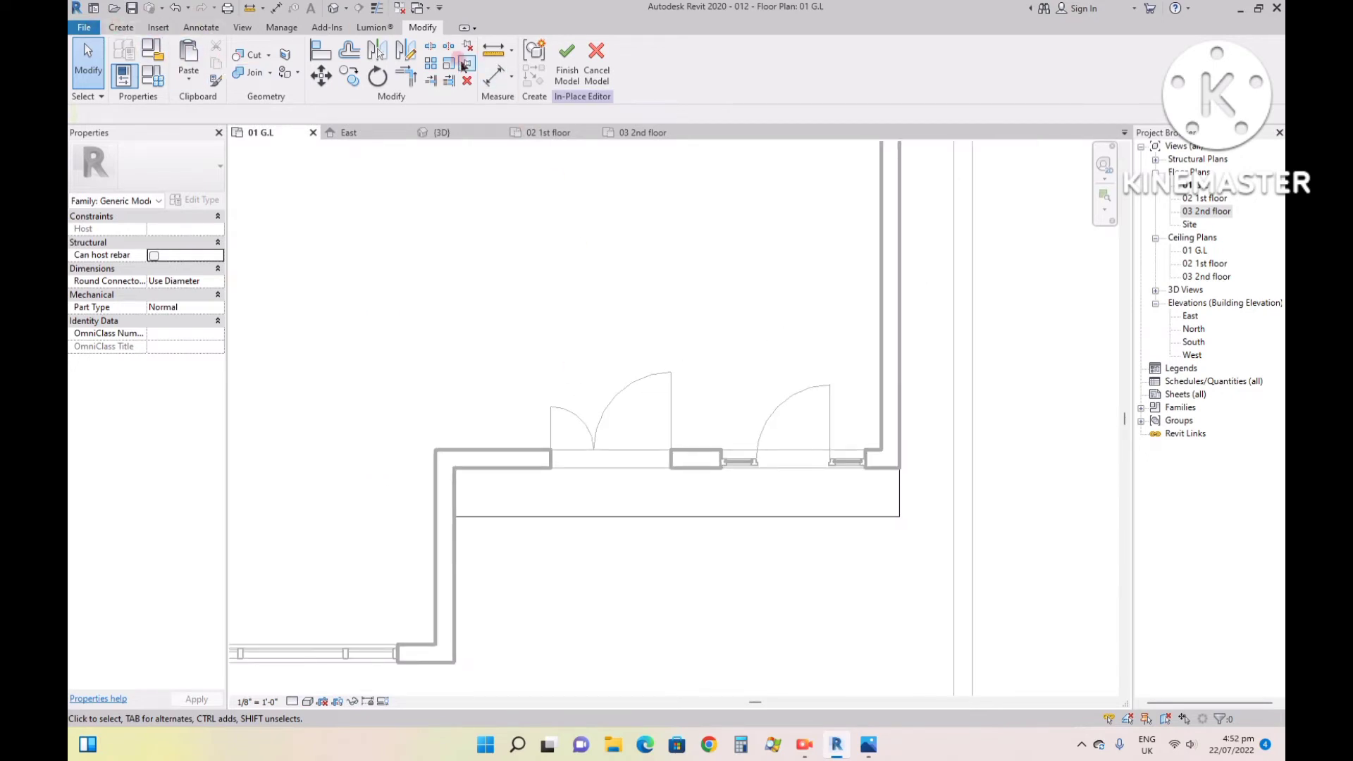
{"action": "left_click", "coordinate": [122, 29]}
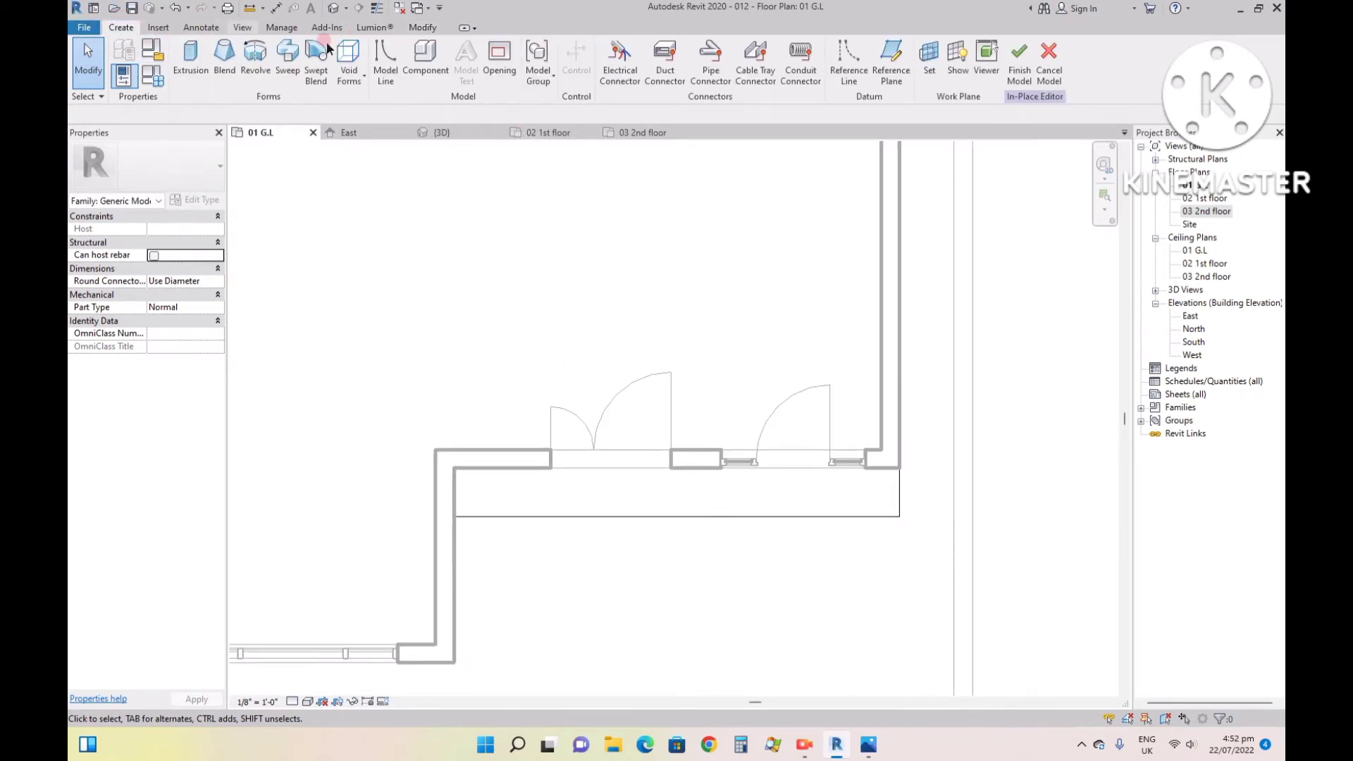
{"action": "left_click", "coordinate": [929, 57]}
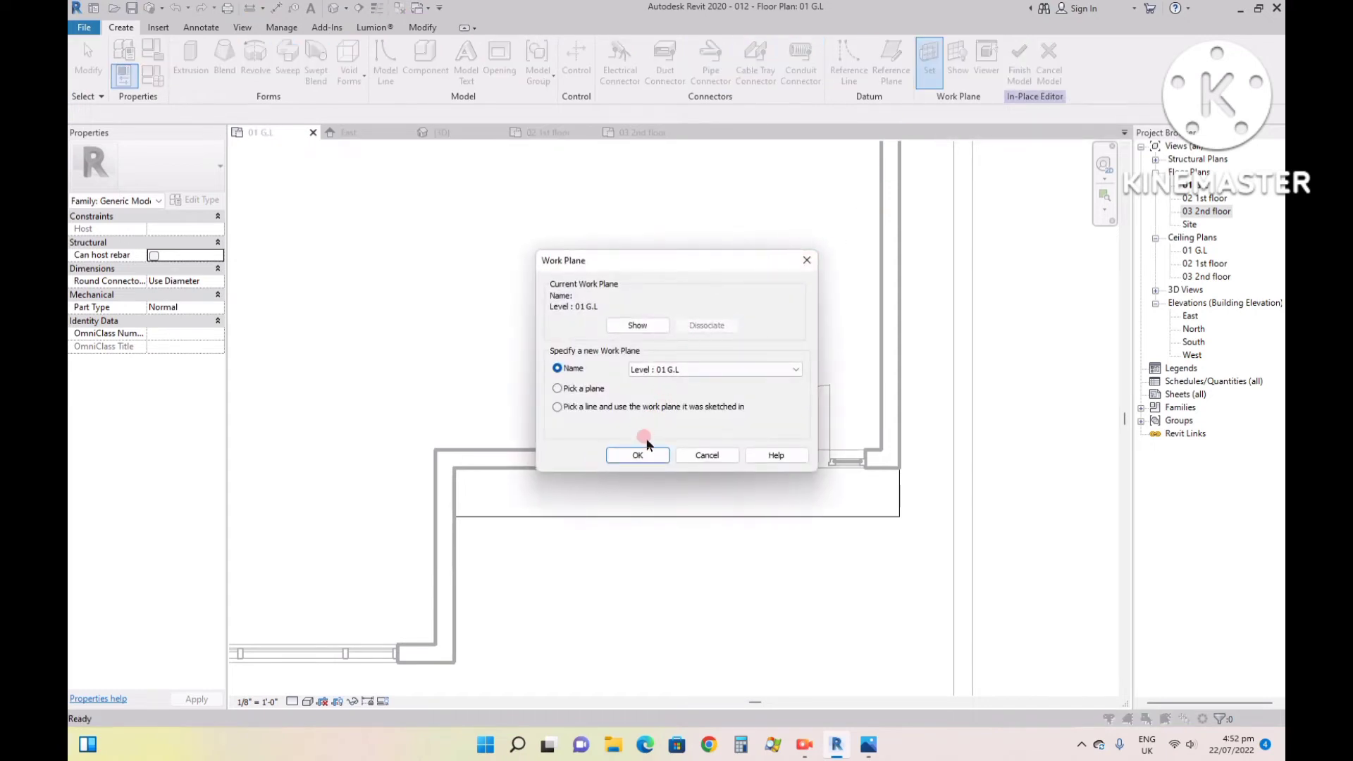
{"action": "left_click", "coordinate": [624, 458]}
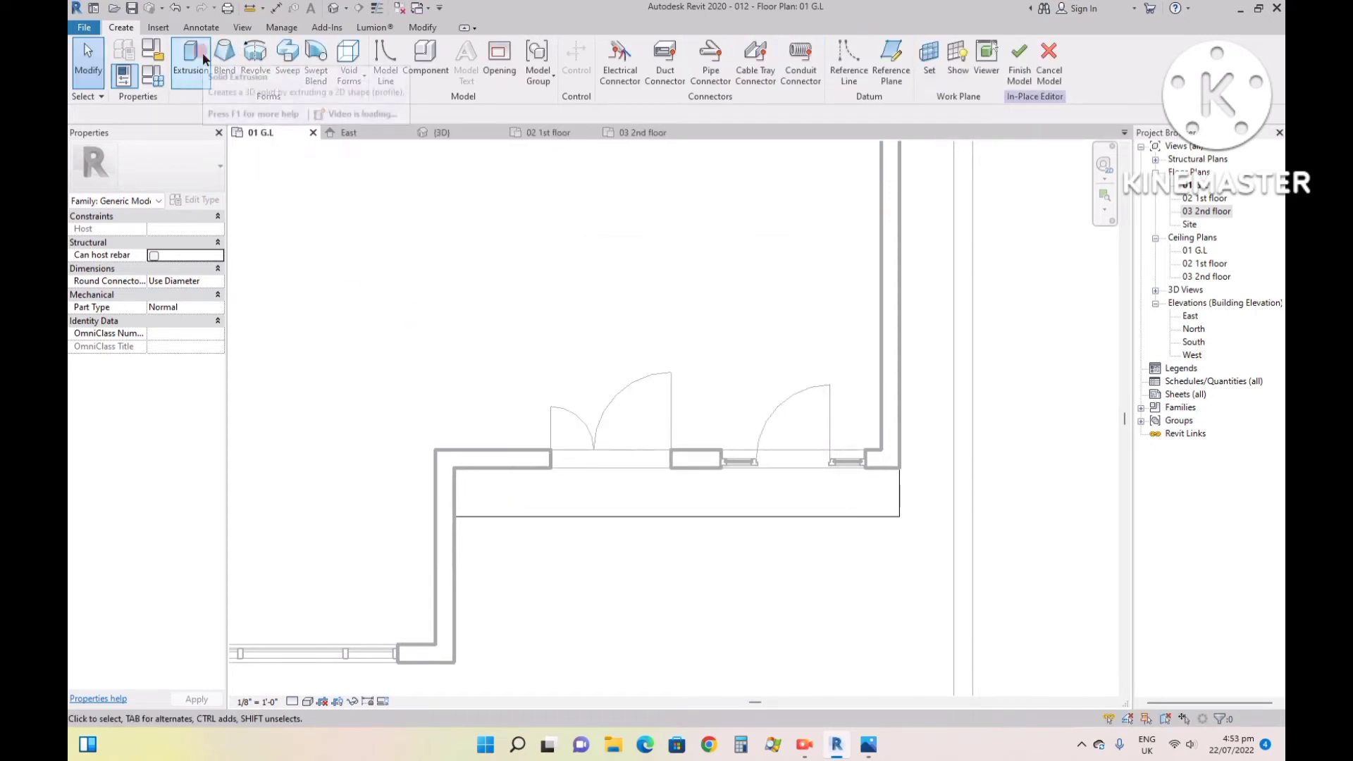
- Create a second extrusion from an 18'-4" by 1' rectangle along the entrance wall, with a depth of 6"
{"action": "left_click", "coordinate": [190, 56]}
{"action": "scroll", "coordinate": [610, 199], "scroll_direction": "up", "scroll_amount": 1}
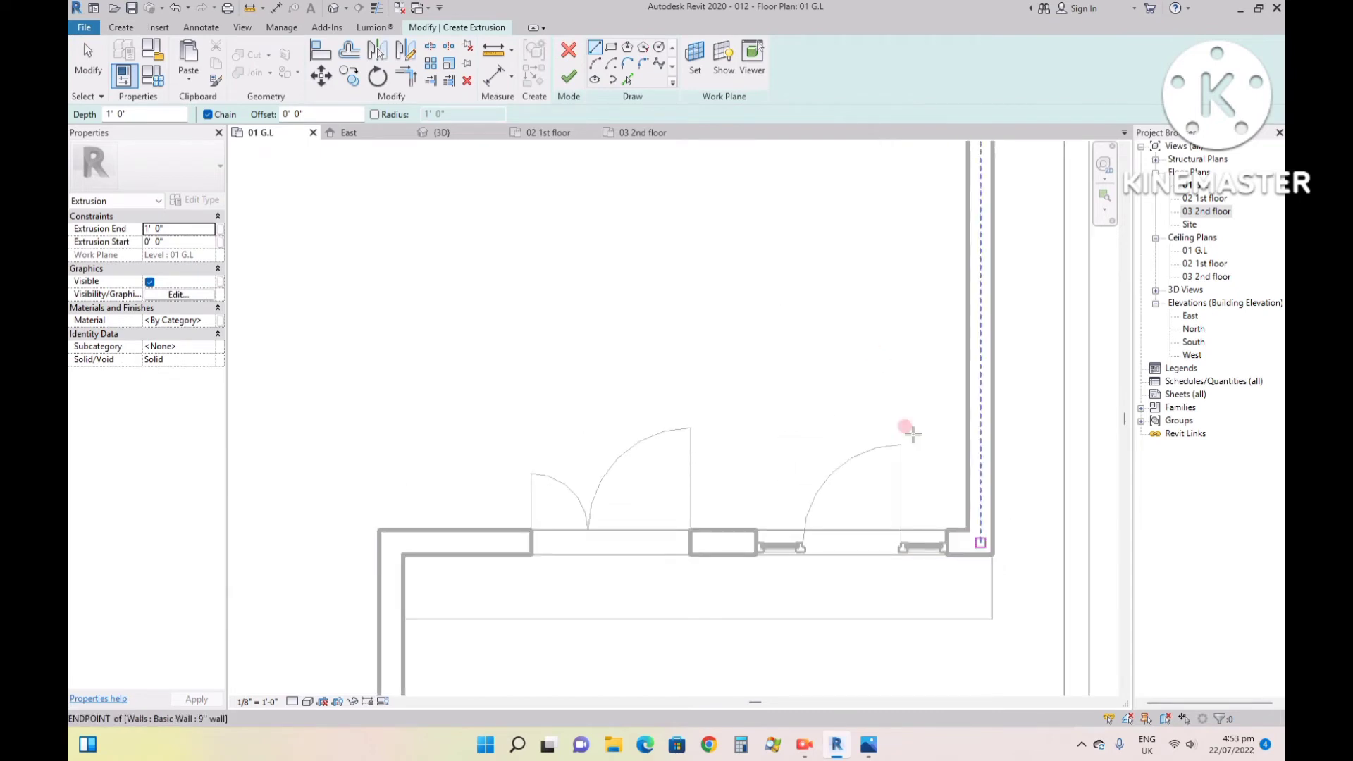
{"action": "left_click", "coordinate": [611, 48]}
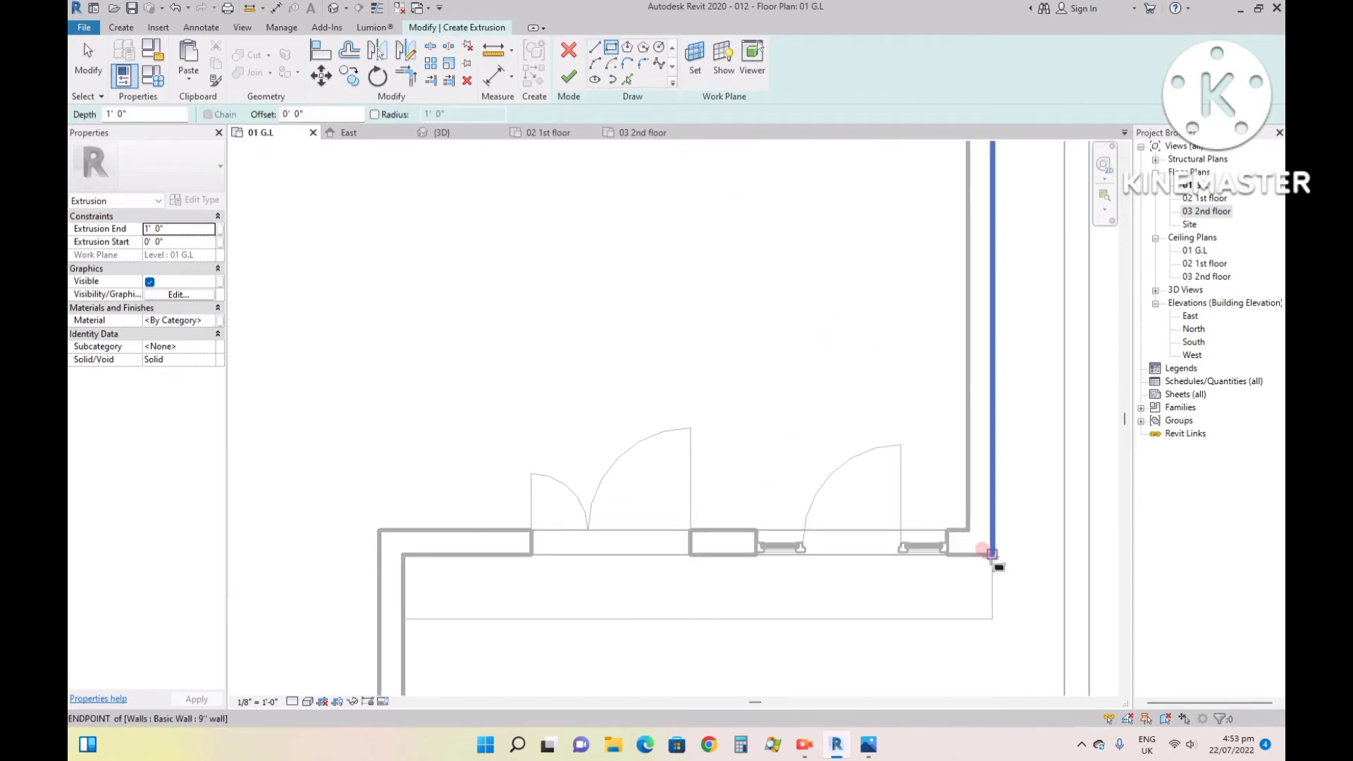
{"action": "left_click", "coordinate": [992, 555]}
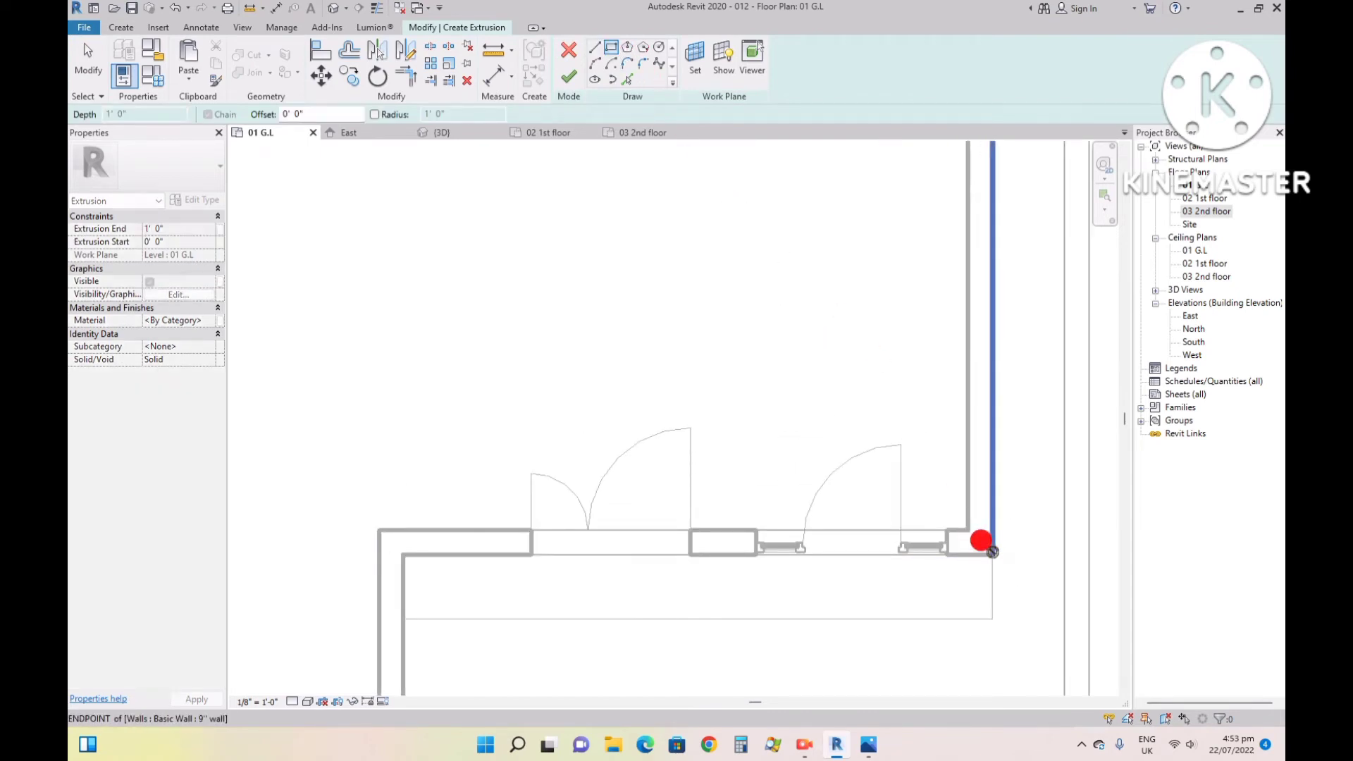
{"action": "left_click", "coordinate": [403, 586]}
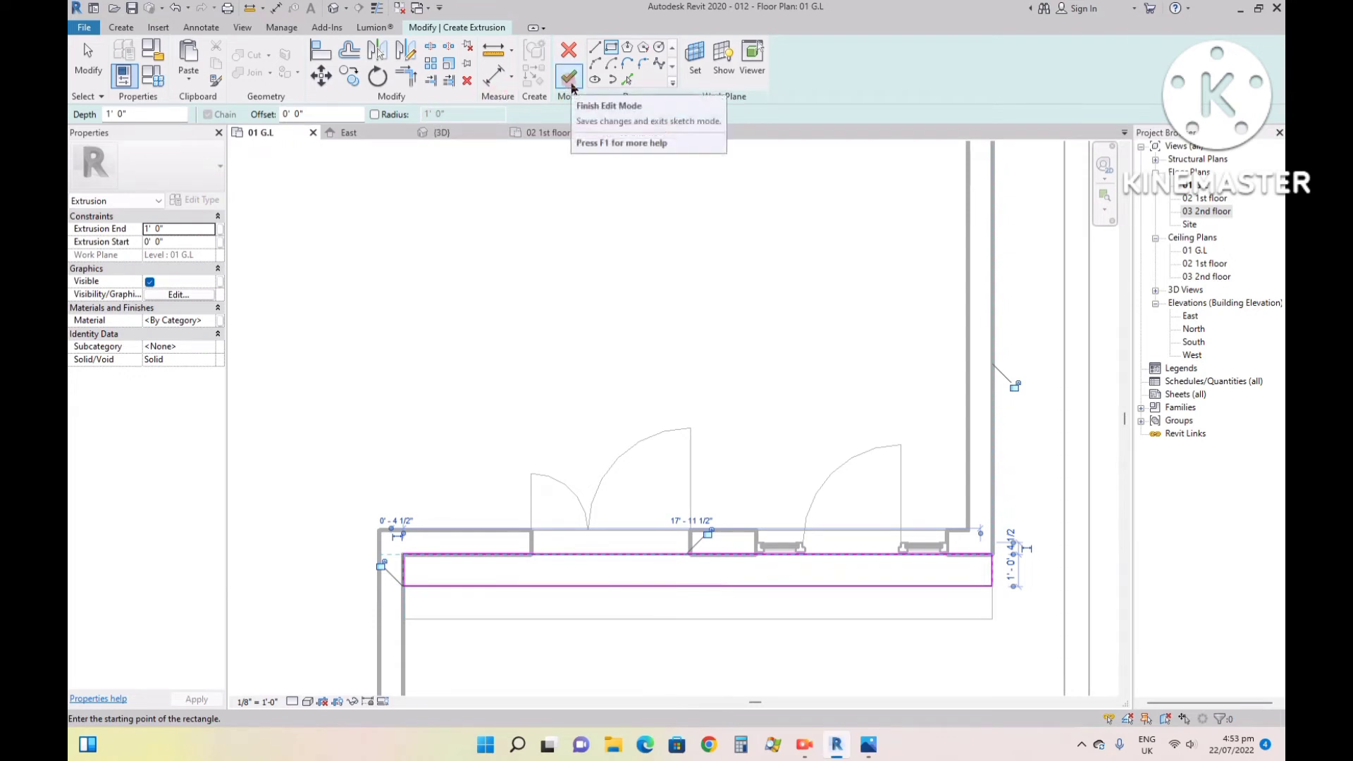
{"action": "left_click_drag", "start_coordinate": [144, 114], "coordinate": [109, 113]}
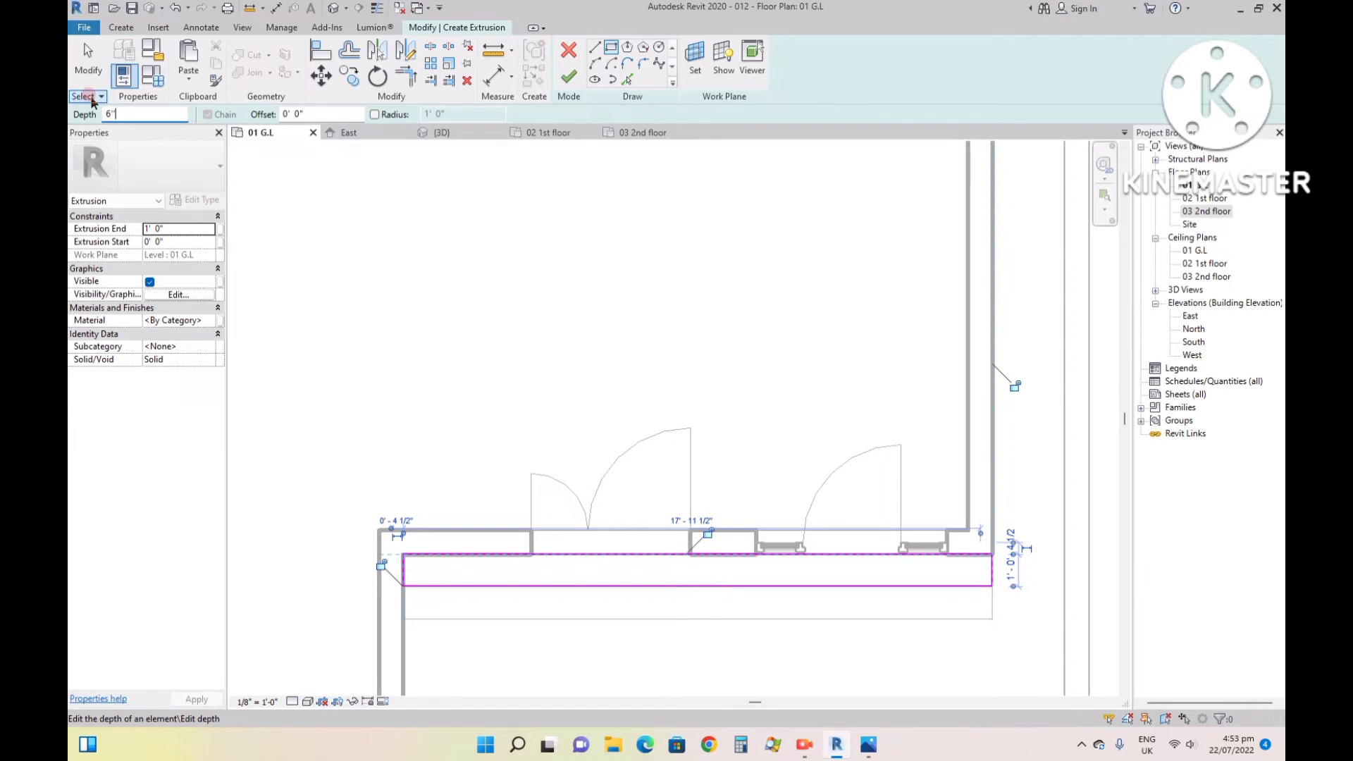
{"action": "type", "text": "6\""}
{"action": "left_click", "coordinate": [569, 74]}
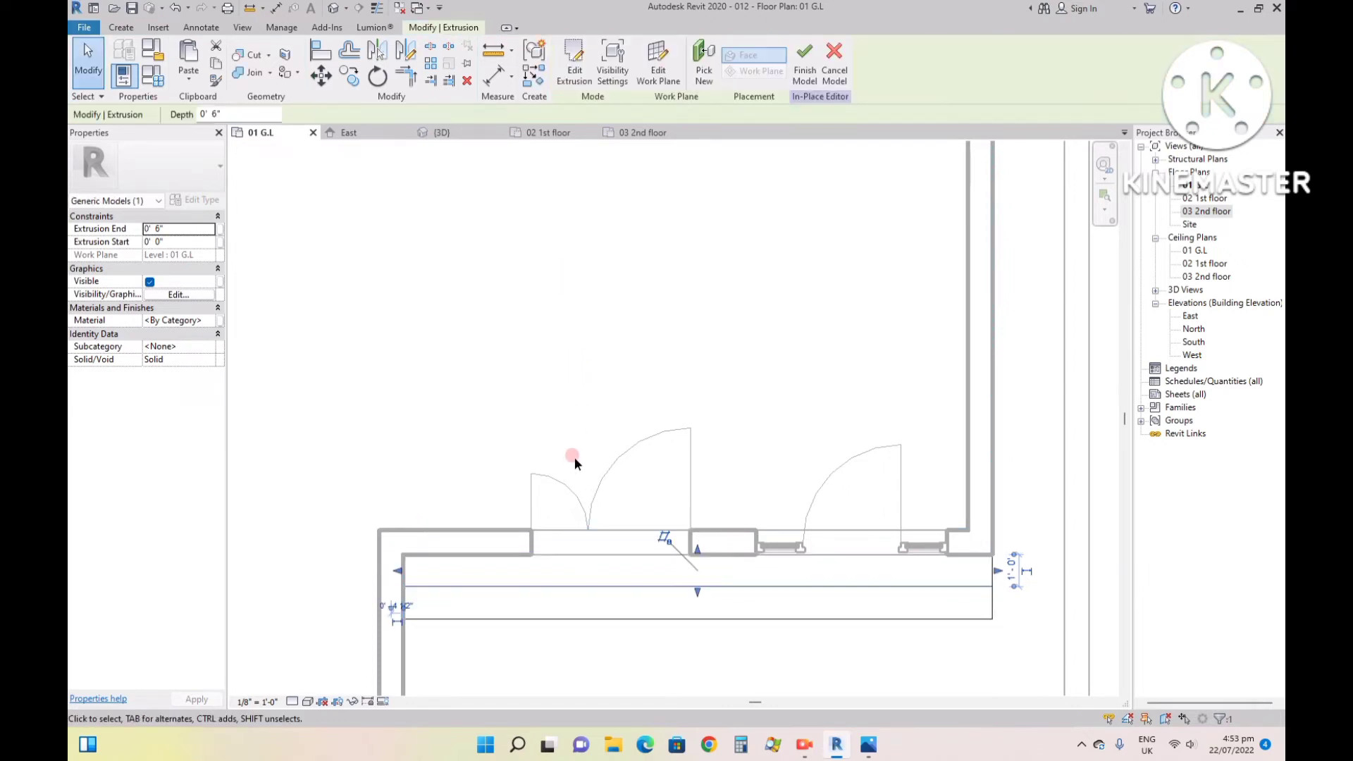
- Check the second extrusion in the 3D view and finish the in-place model
{"action": "left_click", "coordinate": [439, 131]}
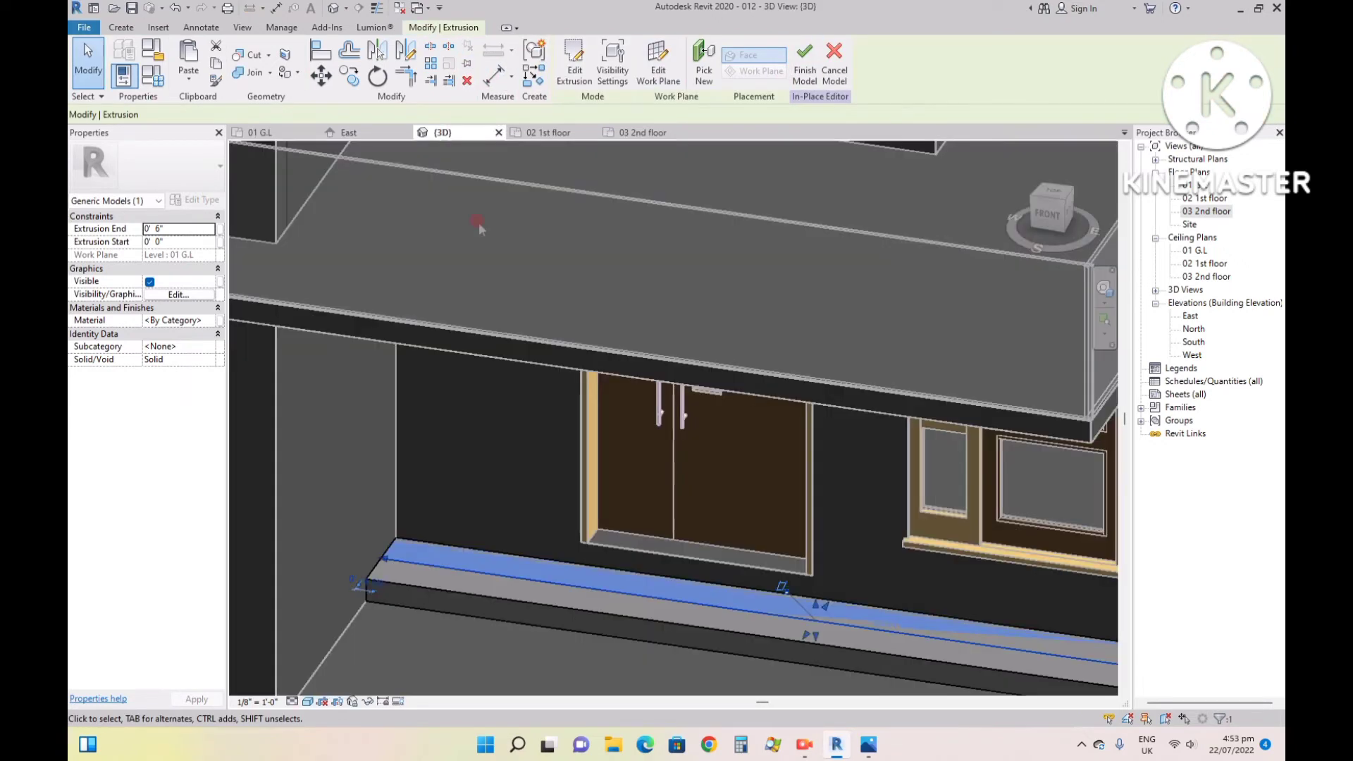
{"action": "scroll", "coordinate": [815, 602], "scroll_direction": "up", "scroll_amount": 3}
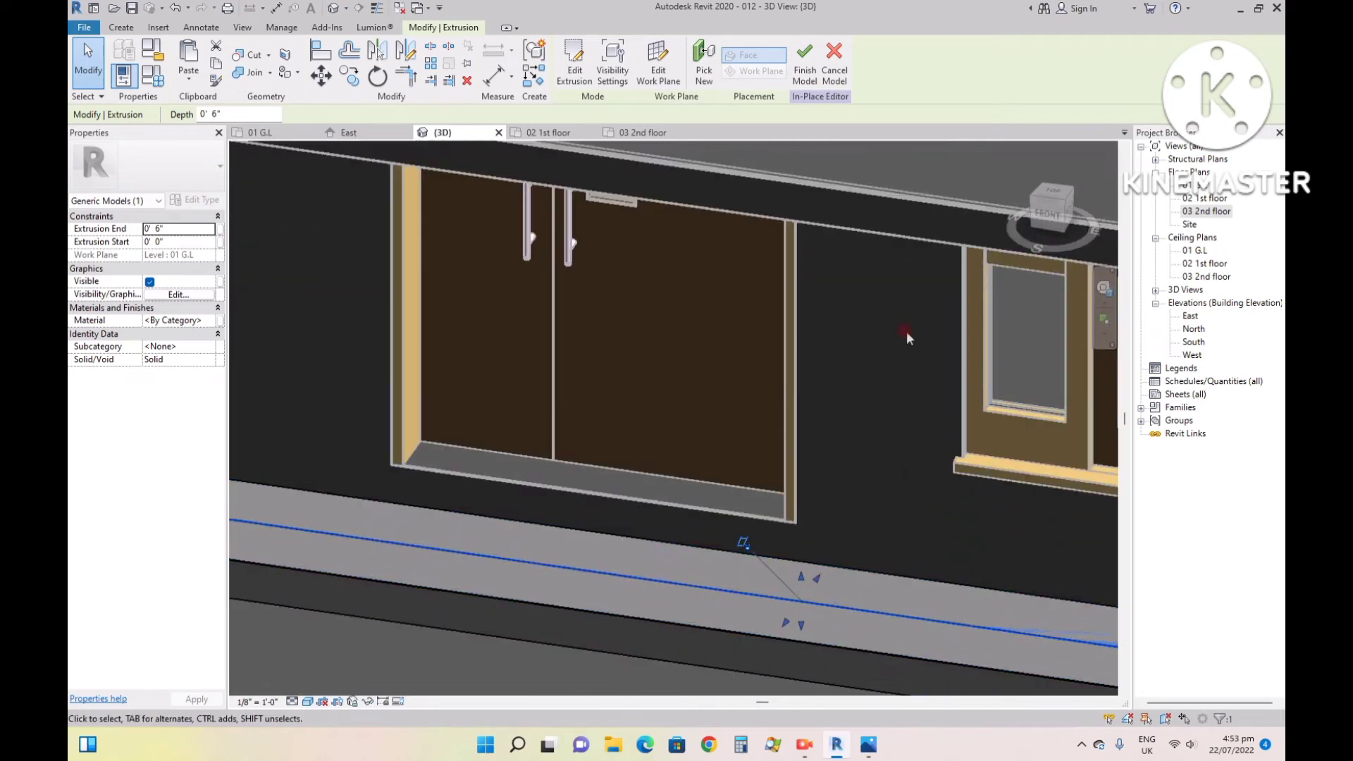
{"action": "left_click", "coordinate": [801, 61]}
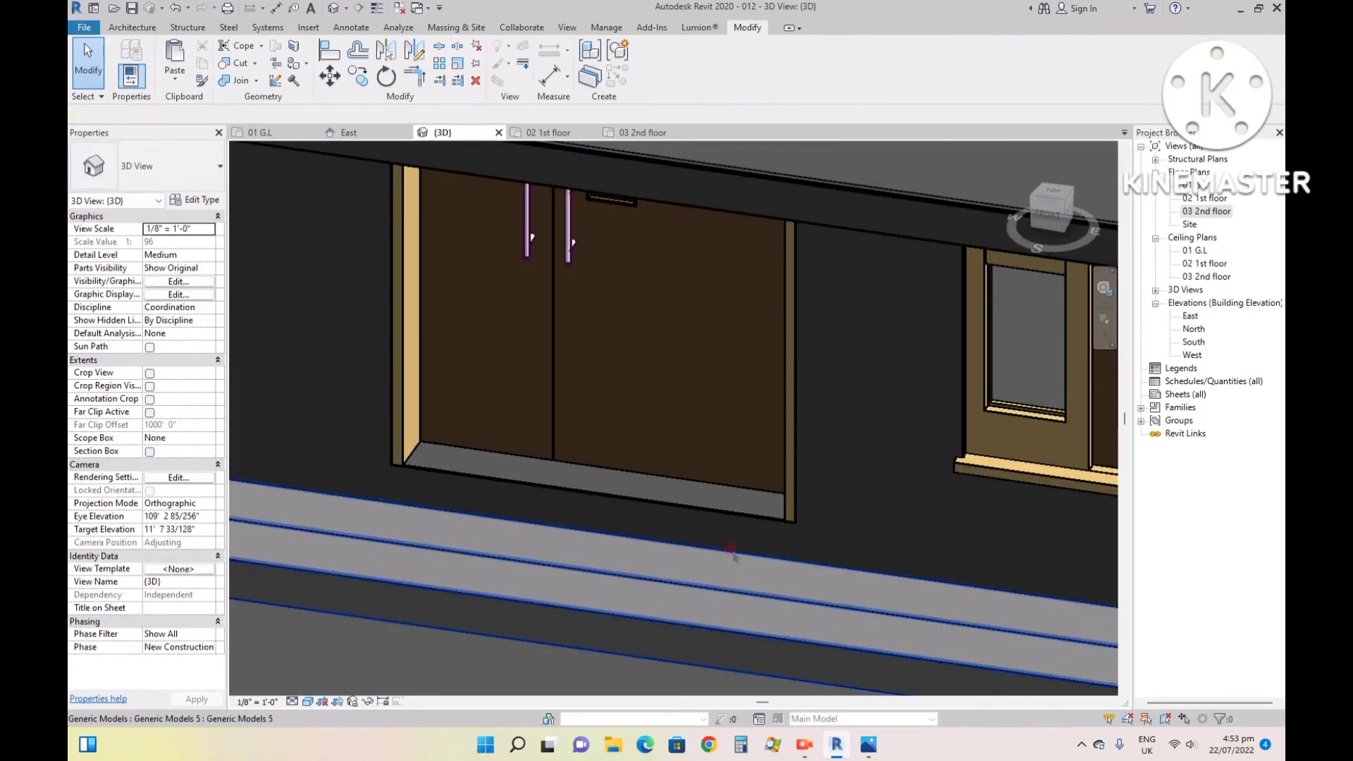
- Select the steps model in the 3D view and try stretching its upper face up to the bottom of the entrance doors
{"action": "scroll", "coordinate": [740, 571], "scroll_direction": "down", "scroll_amount": 3}
{"action": "scroll", "coordinate": [740, 573], "scroll_direction": "up", "scroll_amount": 2}
{"action": "left_click", "coordinate": [740, 574]}
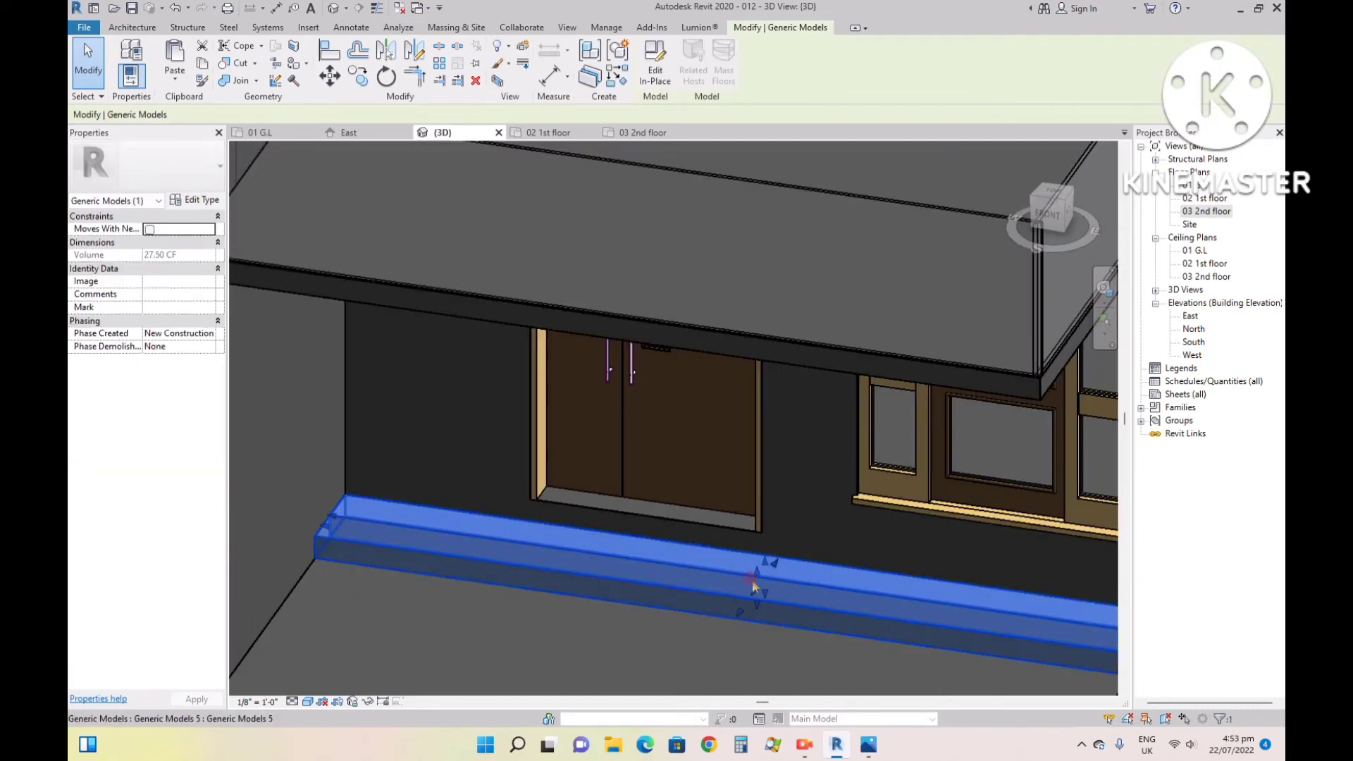
{"action": "scroll", "coordinate": [760, 575], "scroll_direction": "up", "scroll_amount": 3}
{"action": "scroll", "coordinate": [767, 566], "scroll_direction": "up", "scroll_amount": 1}
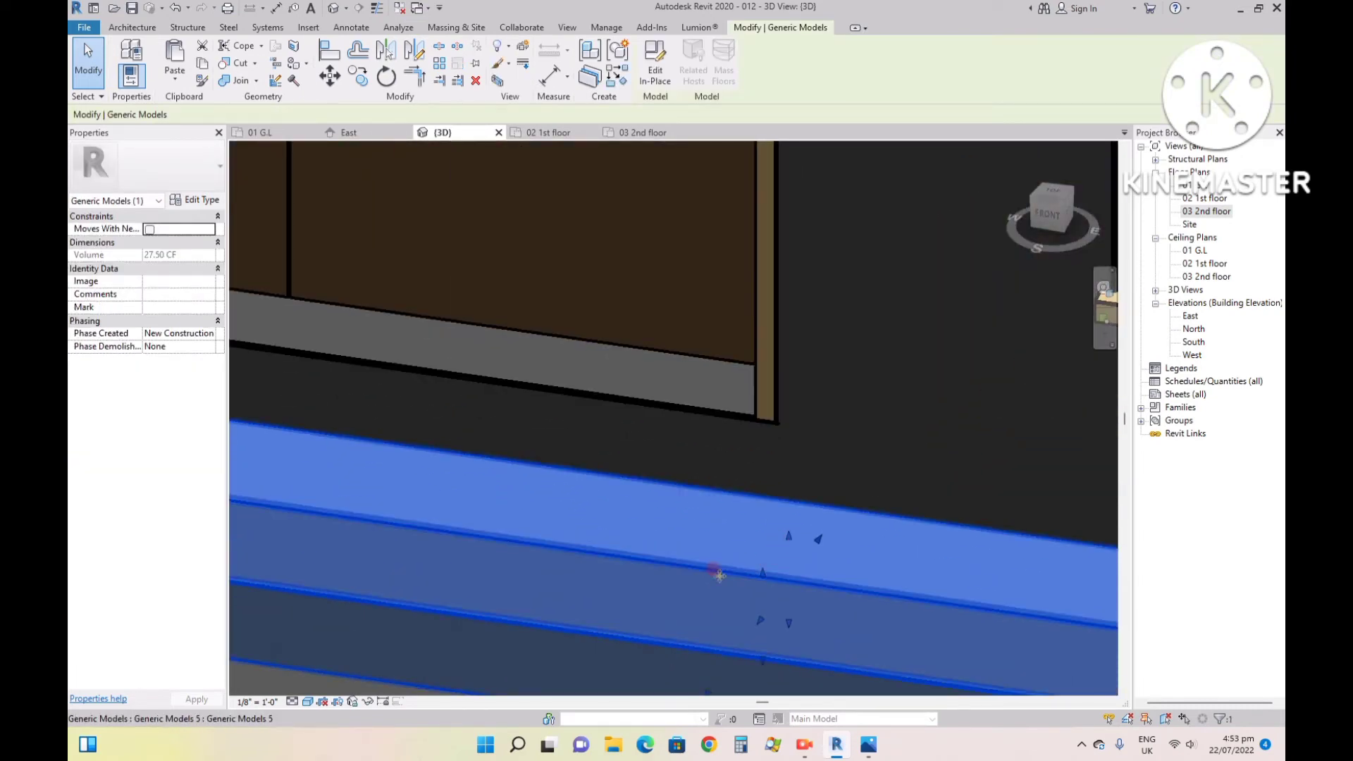
{"action": "left_click_drag", "start_coordinate": [788, 537], "coordinate": [799, 466]}
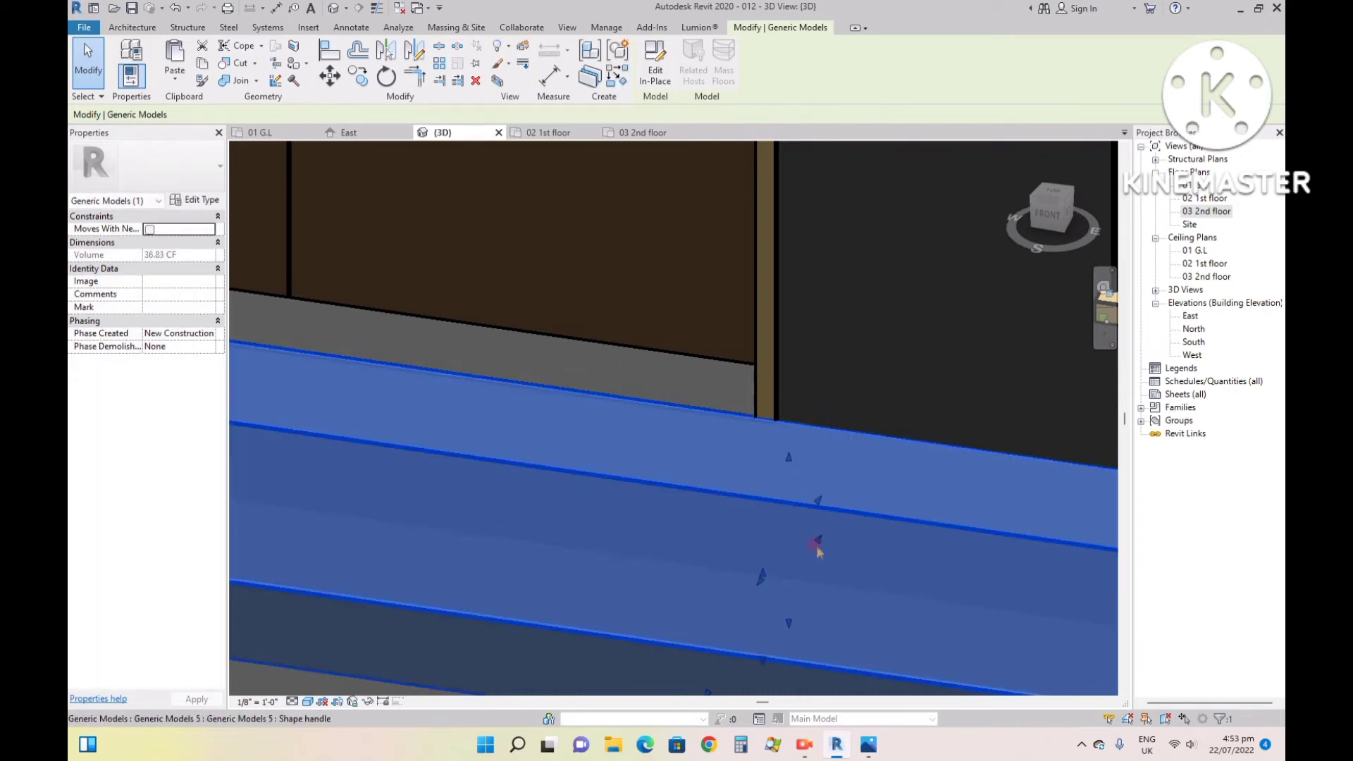
{"action": "scroll", "coordinate": [811, 549], "scroll_direction": "down", "scroll_amount": 2}
{"action": "scroll", "coordinate": [703, 656], "scroll_direction": "down", "scroll_amount": 3}
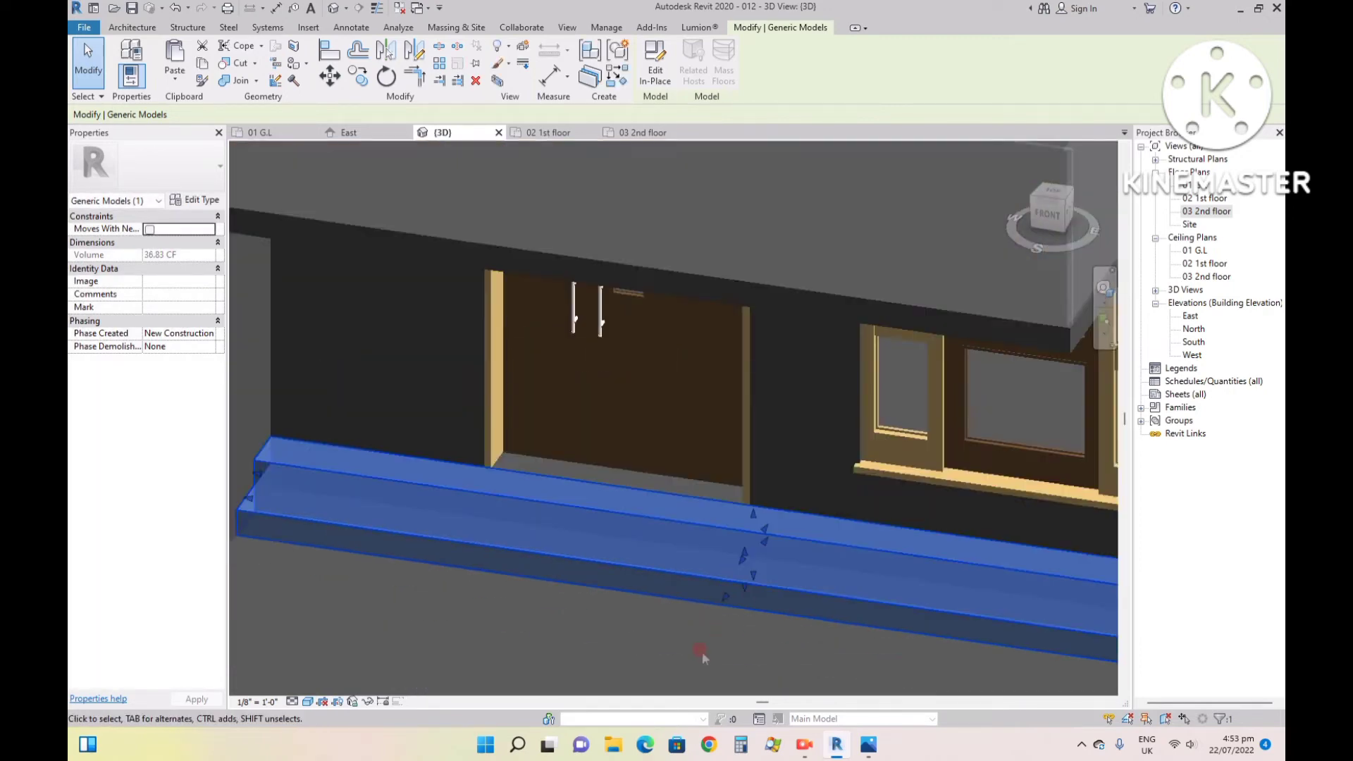
{"action": "key", "text": "Escape"}
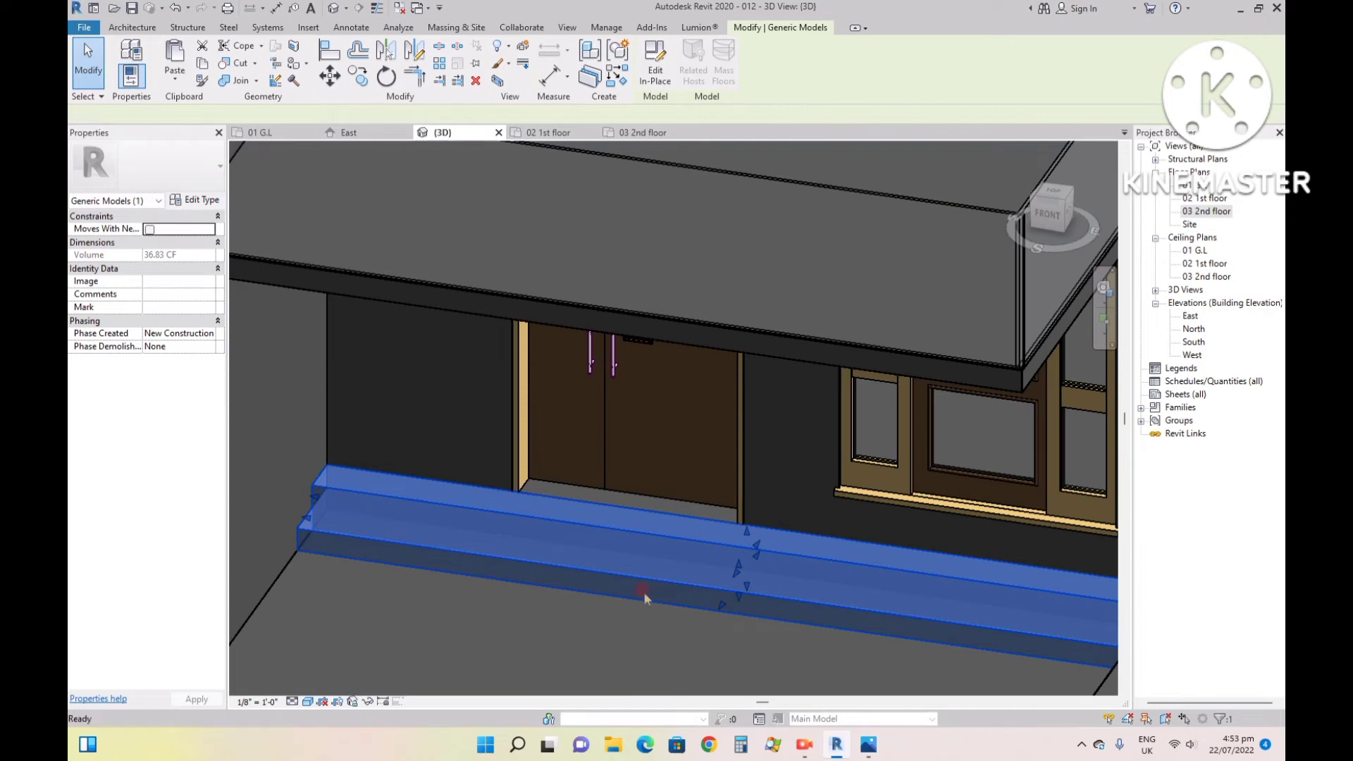
- Undo the height stretch, the finishing of the in-place model and the completion of the second extrusion
{"action": "scroll", "coordinate": [645, 598], "scroll_direction": "up", "scroll_amount": 5}
{"action": "key", "text": "ctrl+z"}
{"action": "key", "text": "ctrl+z"}
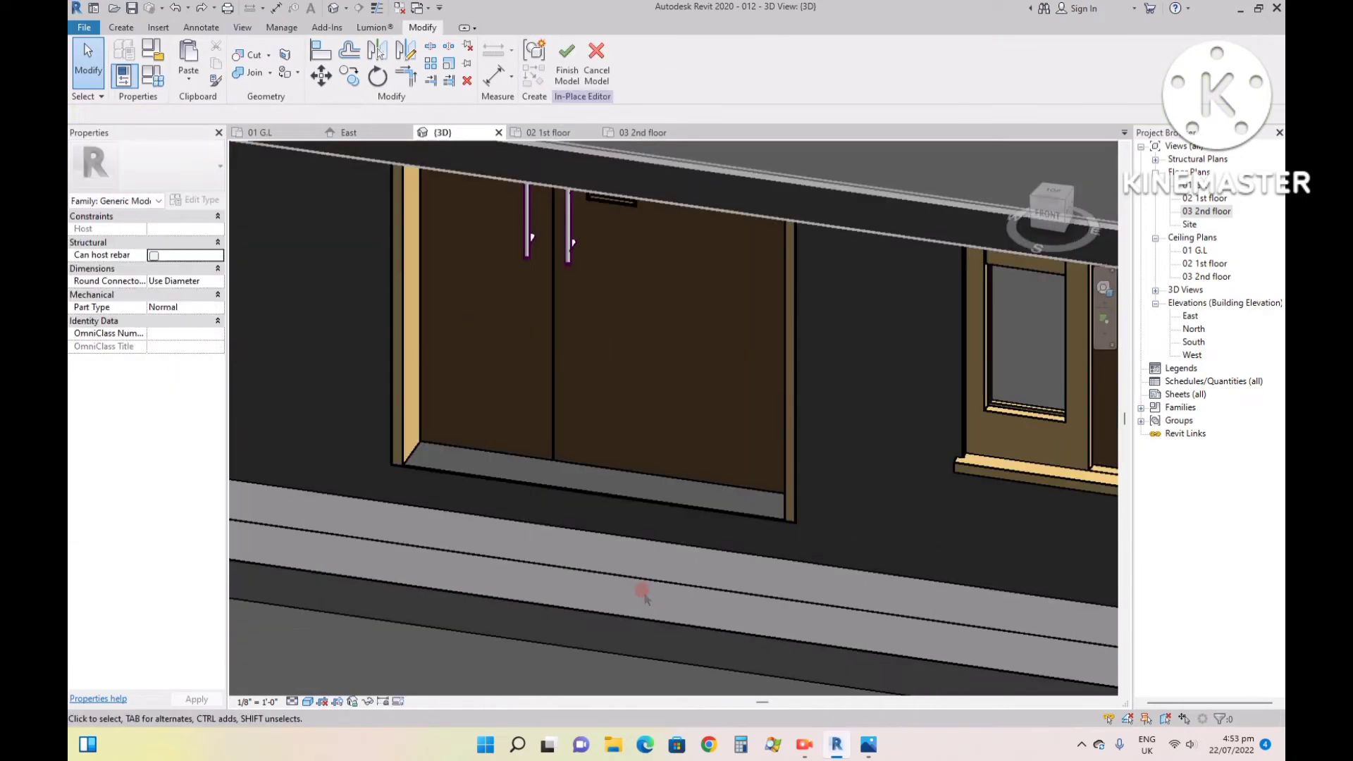
{"action": "key", "text": "ctrl+z"}
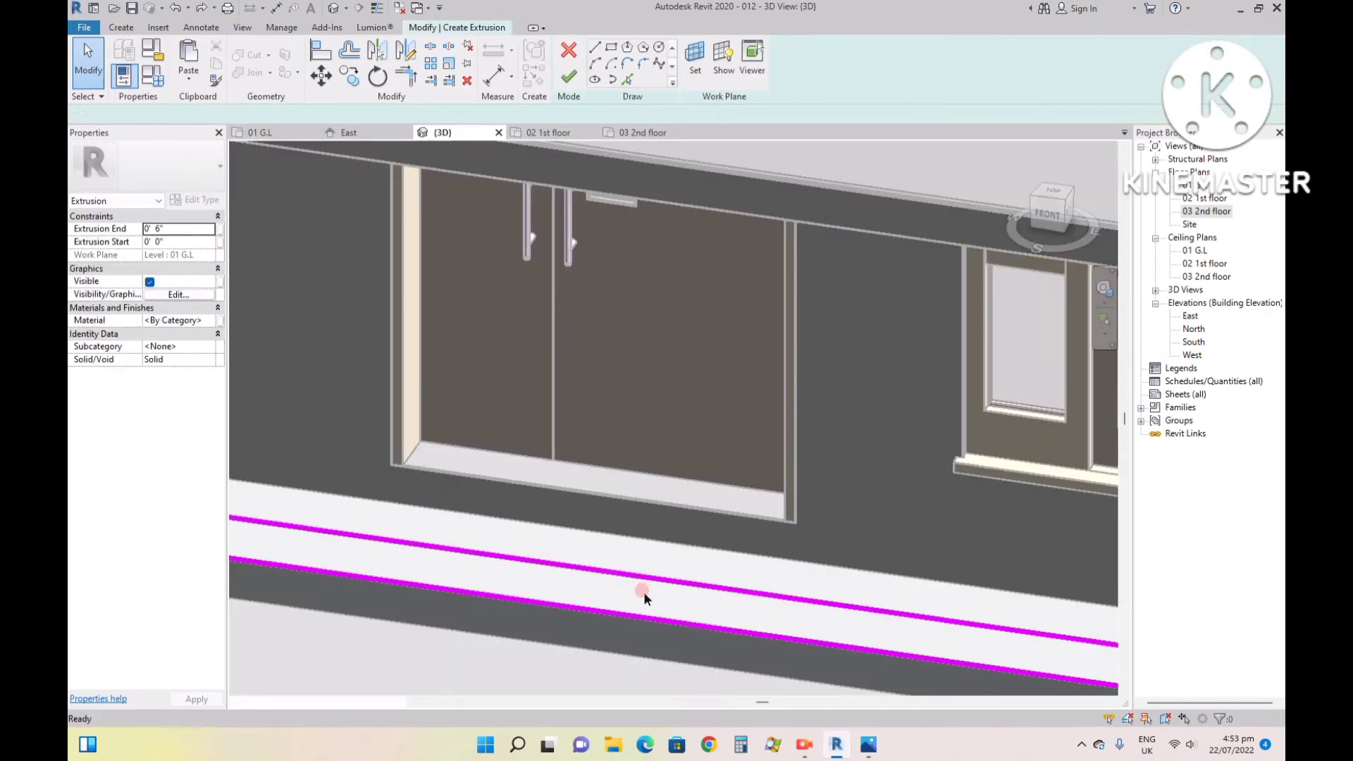
- Delete all sketch lines of the second extrusion's rectangle along the entrance wall in the 01 G.L plan
{"action": "left_click", "coordinate": [304, 132]}
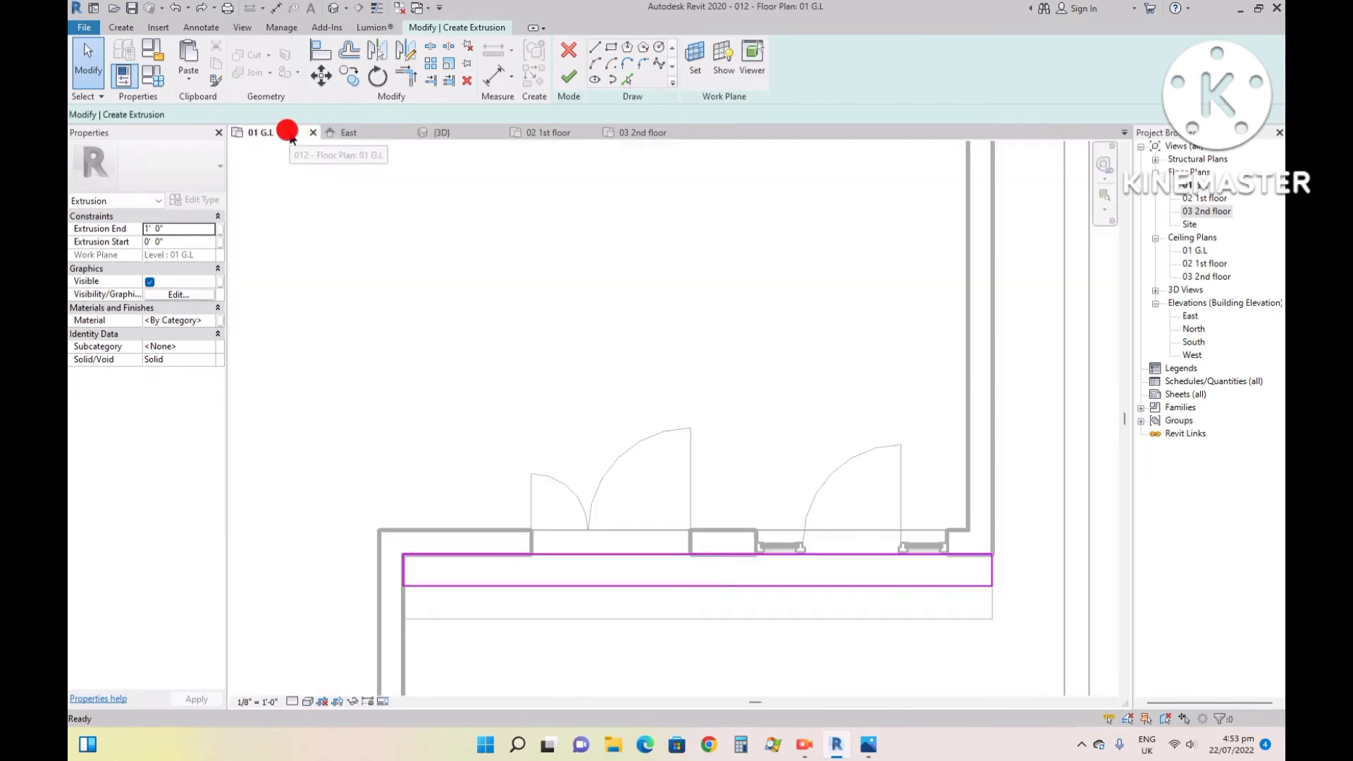
{"action": "scroll", "coordinate": [611, 585], "scroll_direction": "down", "scroll_amount": 1}
{"action": "scroll", "coordinate": [610, 585], "scroll_direction": "up", "scroll_amount": 4}
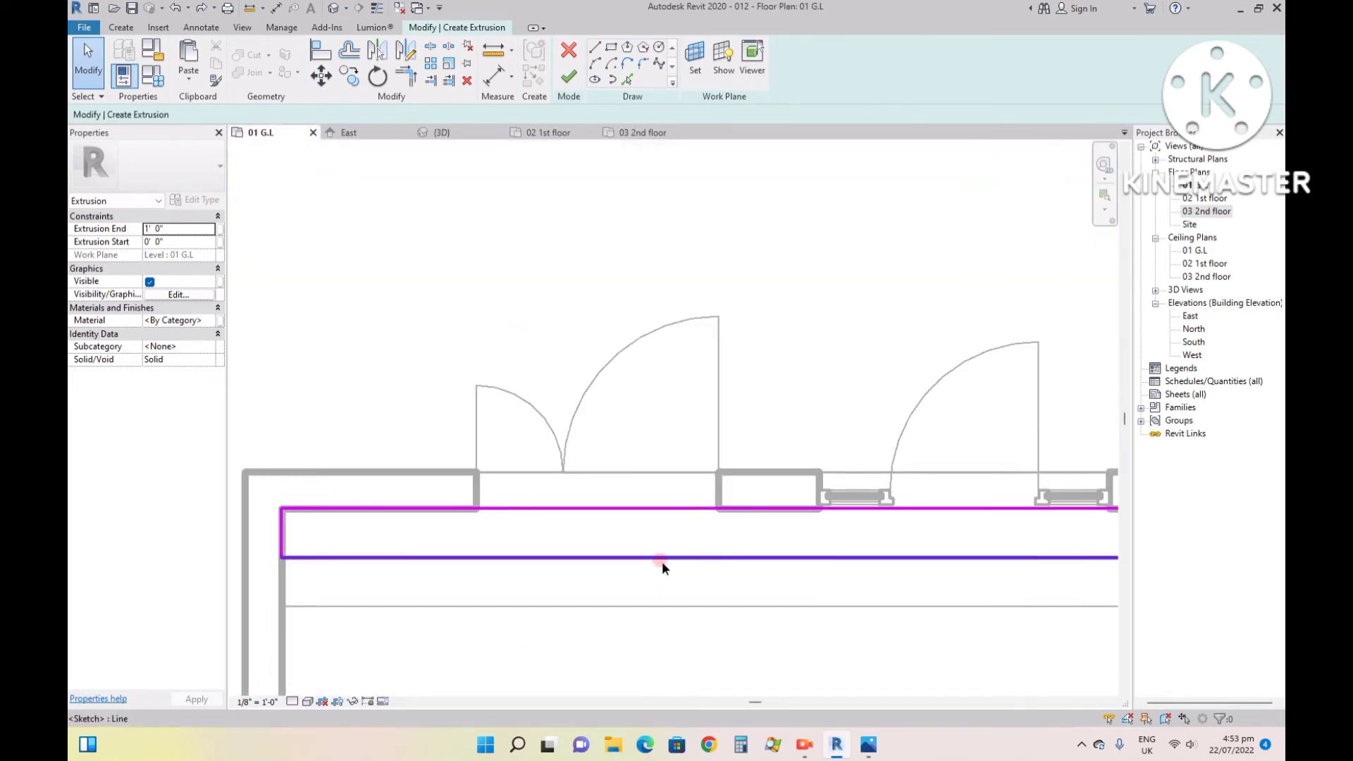
{"action": "left_click", "coordinate": [647, 557]}
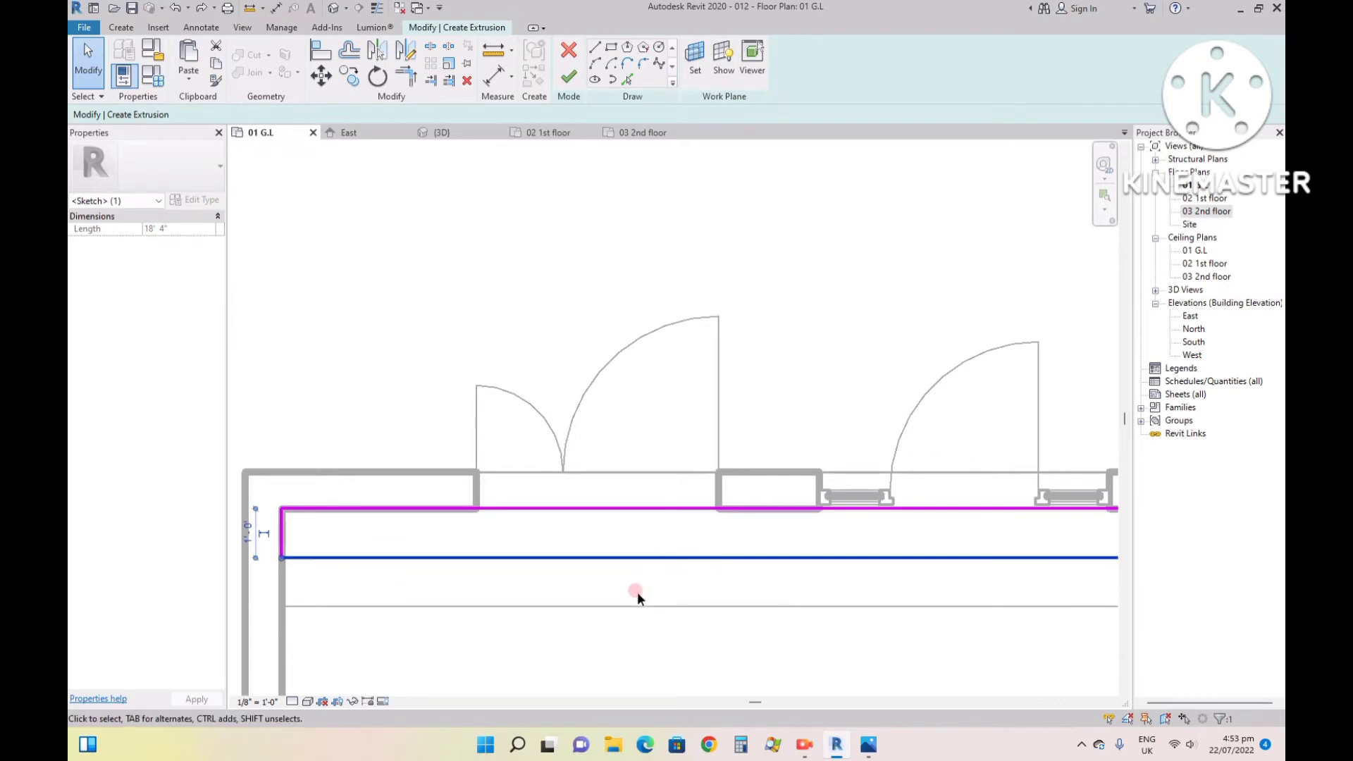
{"action": "key", "text": "Delete"}
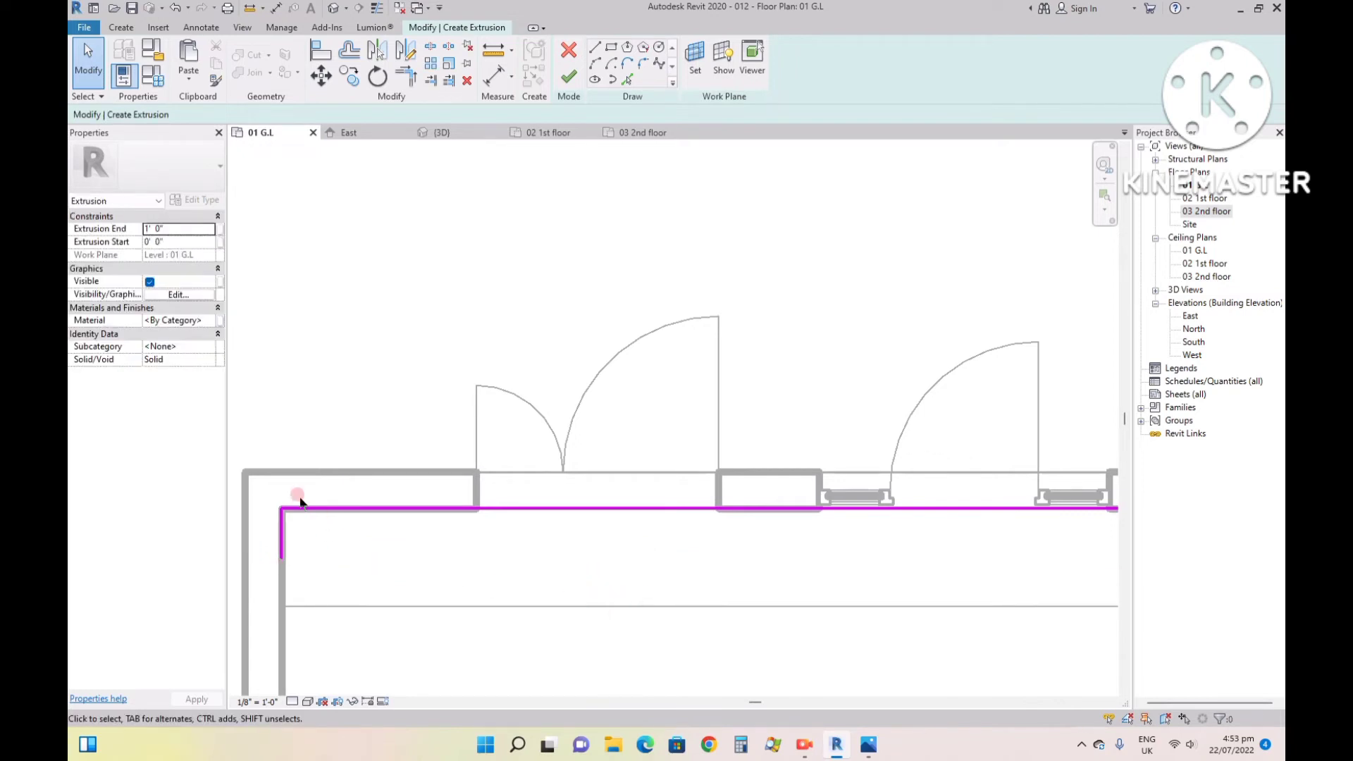
{"action": "mouse_move", "coordinate": [300, 502]}
{"action": "left_mouse_down"}
{"action": "mouse_move", "coordinate": [583, 638]}
{"action": "mouse_move", "coordinate": [1097, 534]}
{"action": "mouse_move", "coordinate": [780, 479]}
{"action": "mouse_move", "coordinate": [217, 495]}
{"action": "left_mouse_up"}
{"action": "key", "text": "Delete"}
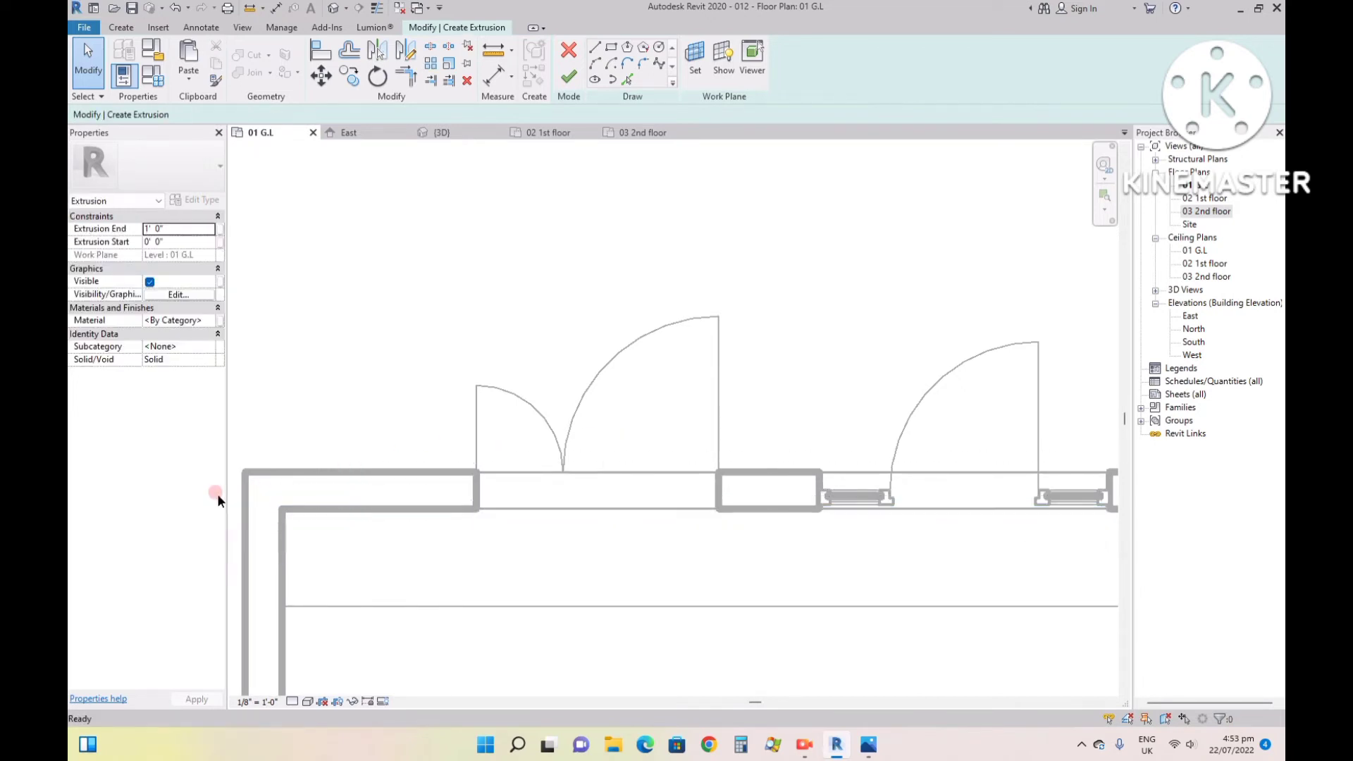
{"action": "scroll", "coordinate": [247, 514], "scroll_direction": "down", "scroll_amount": 3}
{"action": "left_click_drag", "start_coordinate": [852, 516], "coordinate": [846, 513]}
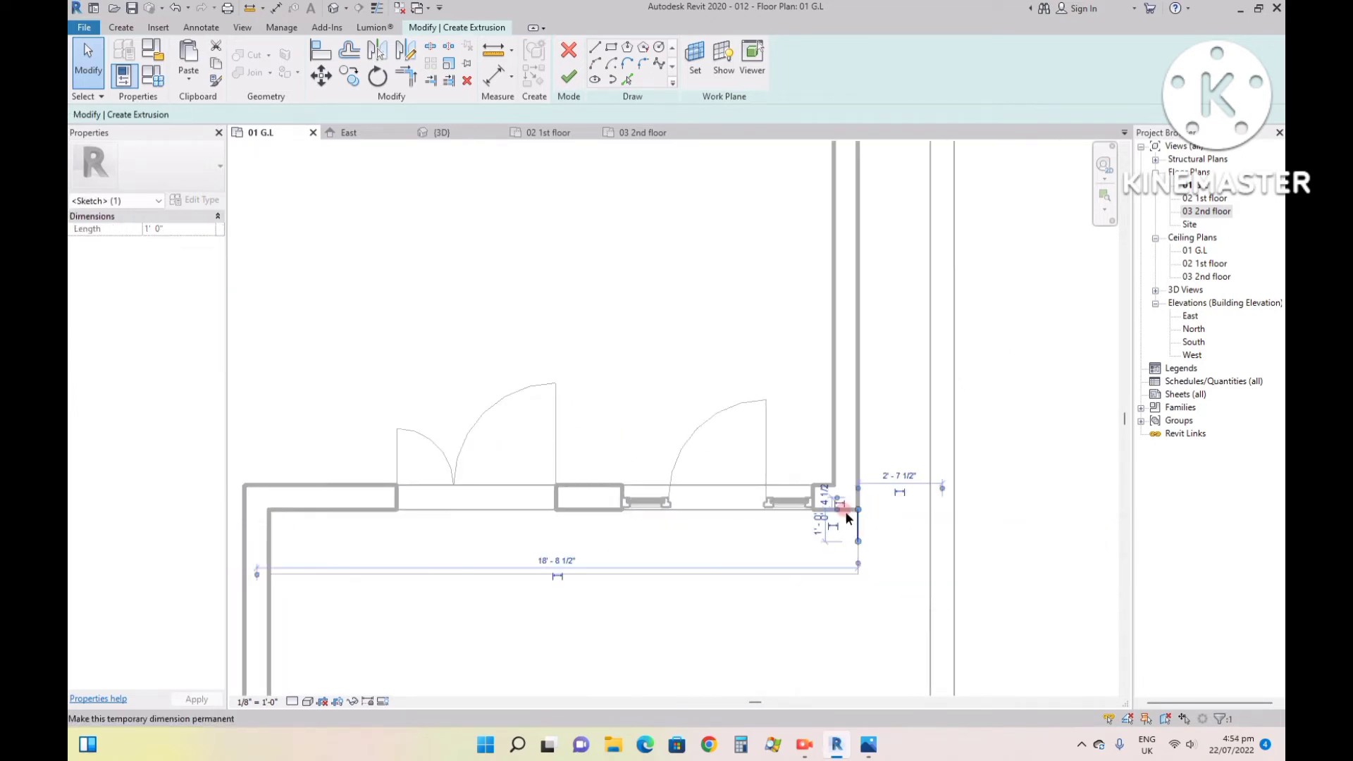
{"action": "key", "text": "Delete"}
- Quit the emptied extrusion sketch and discard the extrusion
{"action": "left_click", "coordinate": [569, 77]}
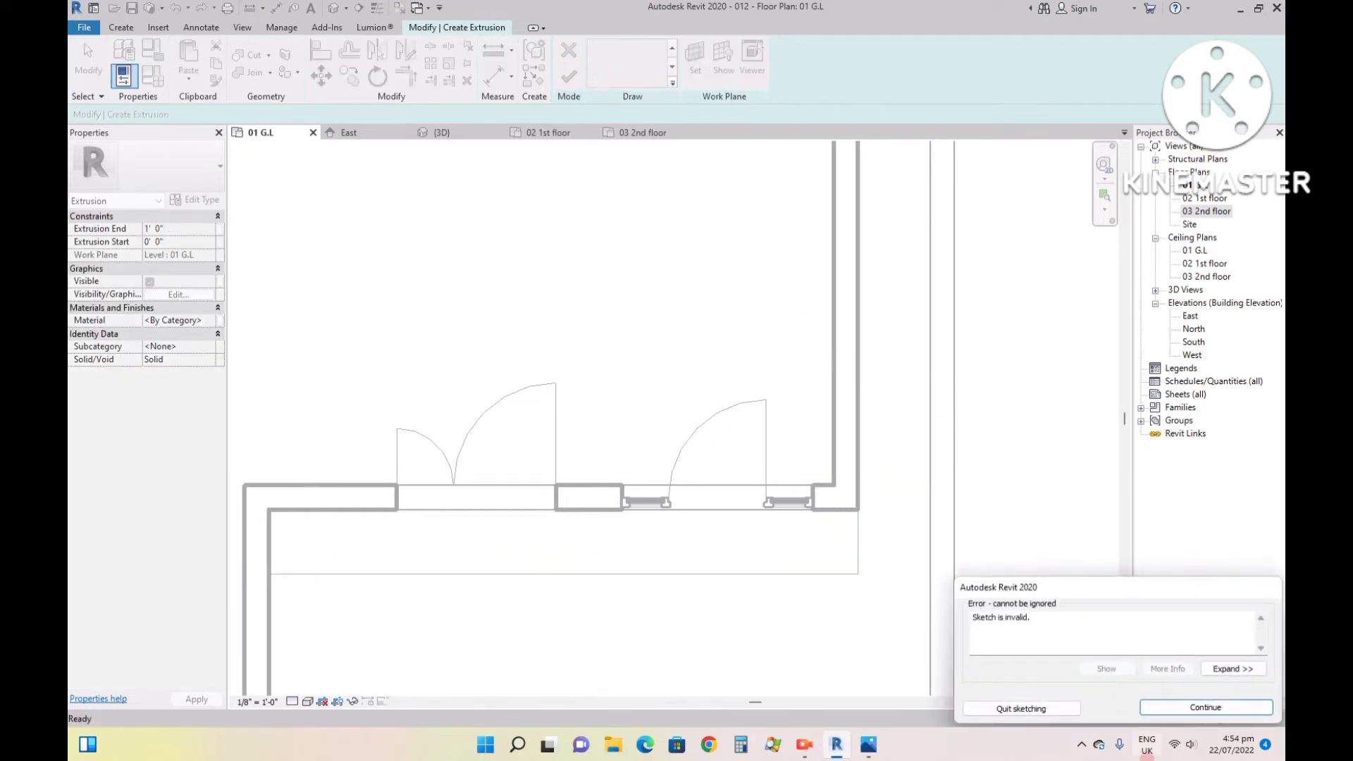
{"action": "left_click", "coordinate": [1180, 708]}
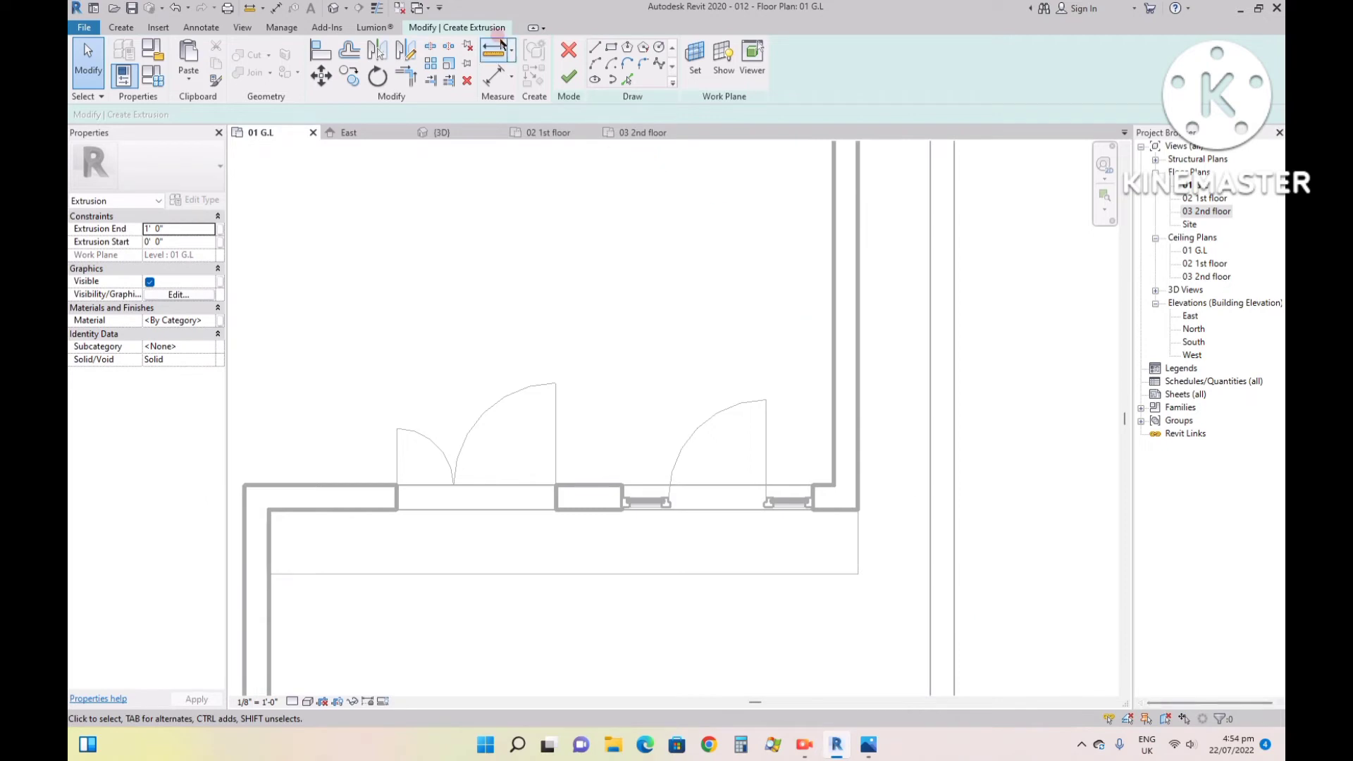
{"action": "left_click", "coordinate": [569, 76]}
{"action": "left_click", "coordinate": [1028, 709]}
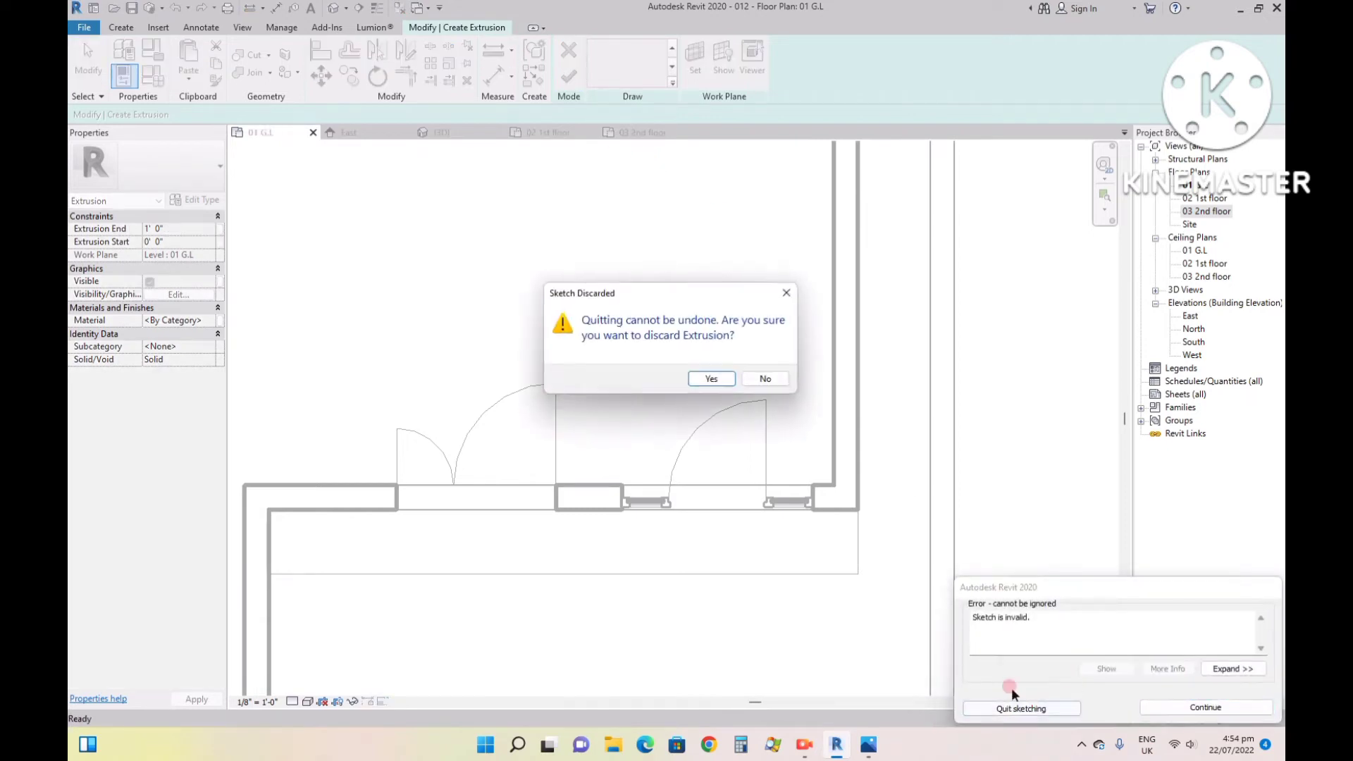
{"action": "left_click", "coordinate": [700, 378]}
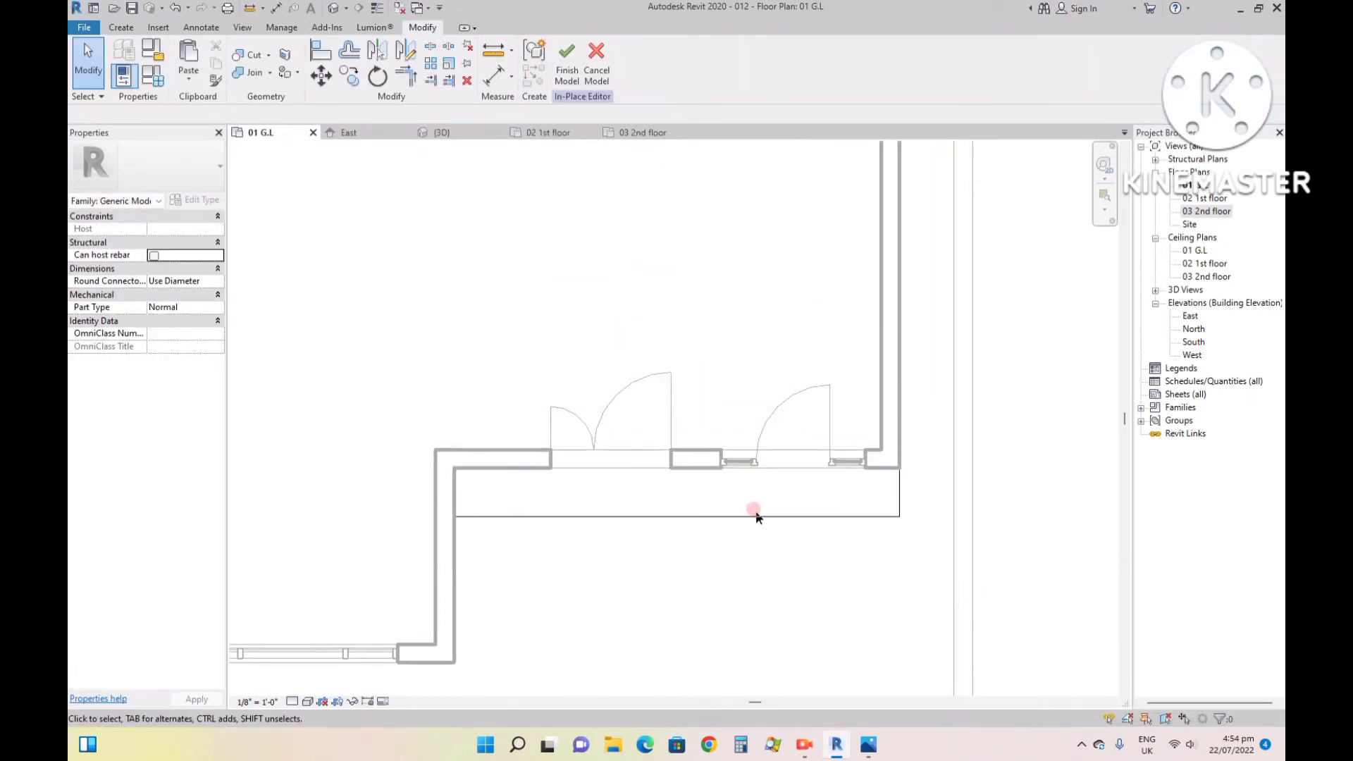
- Check the remaining single step at the entrance doors in the 3D view and finish the in-place model
{"action": "left_click", "coordinate": [404, 156]}
{"action": "left_click", "coordinate": [452, 134]}
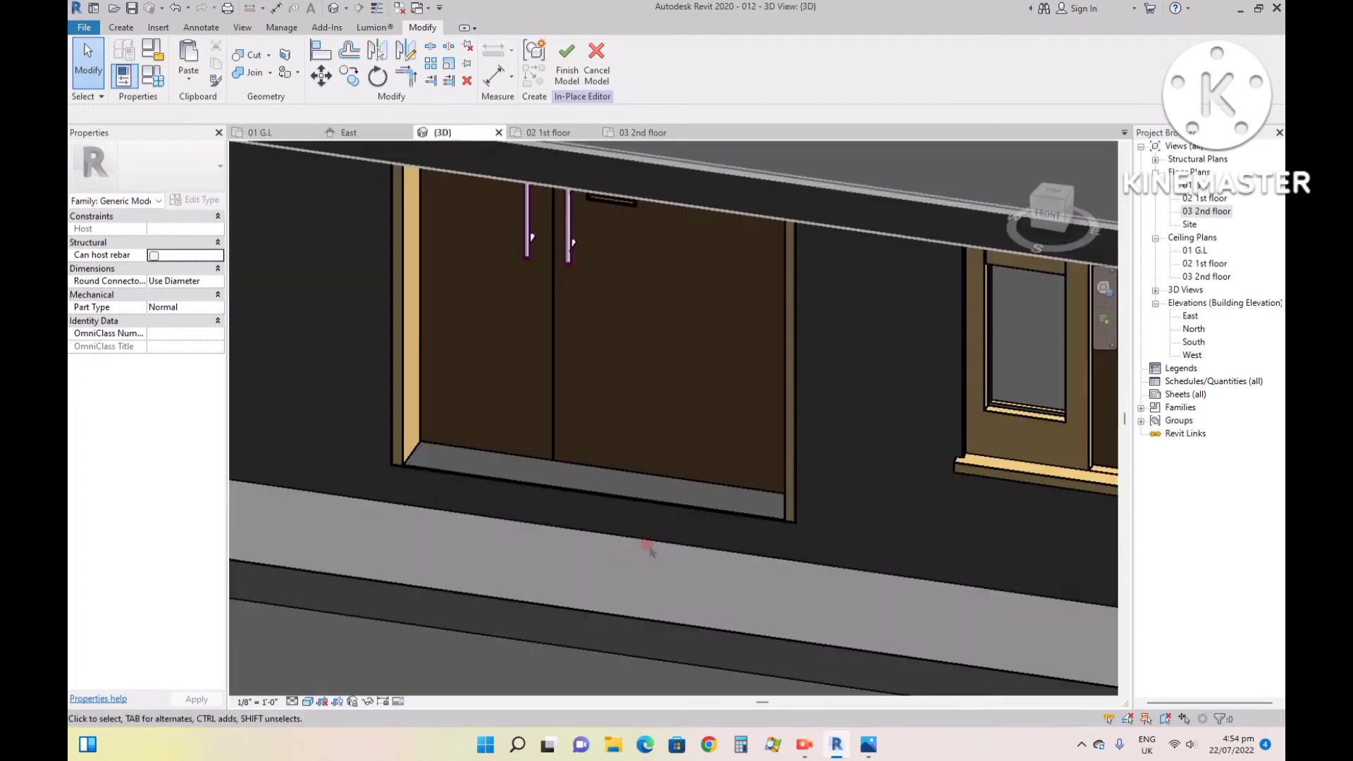
{"action": "scroll", "coordinate": [637, 553], "scroll_direction": "down", "scroll_amount": 2}
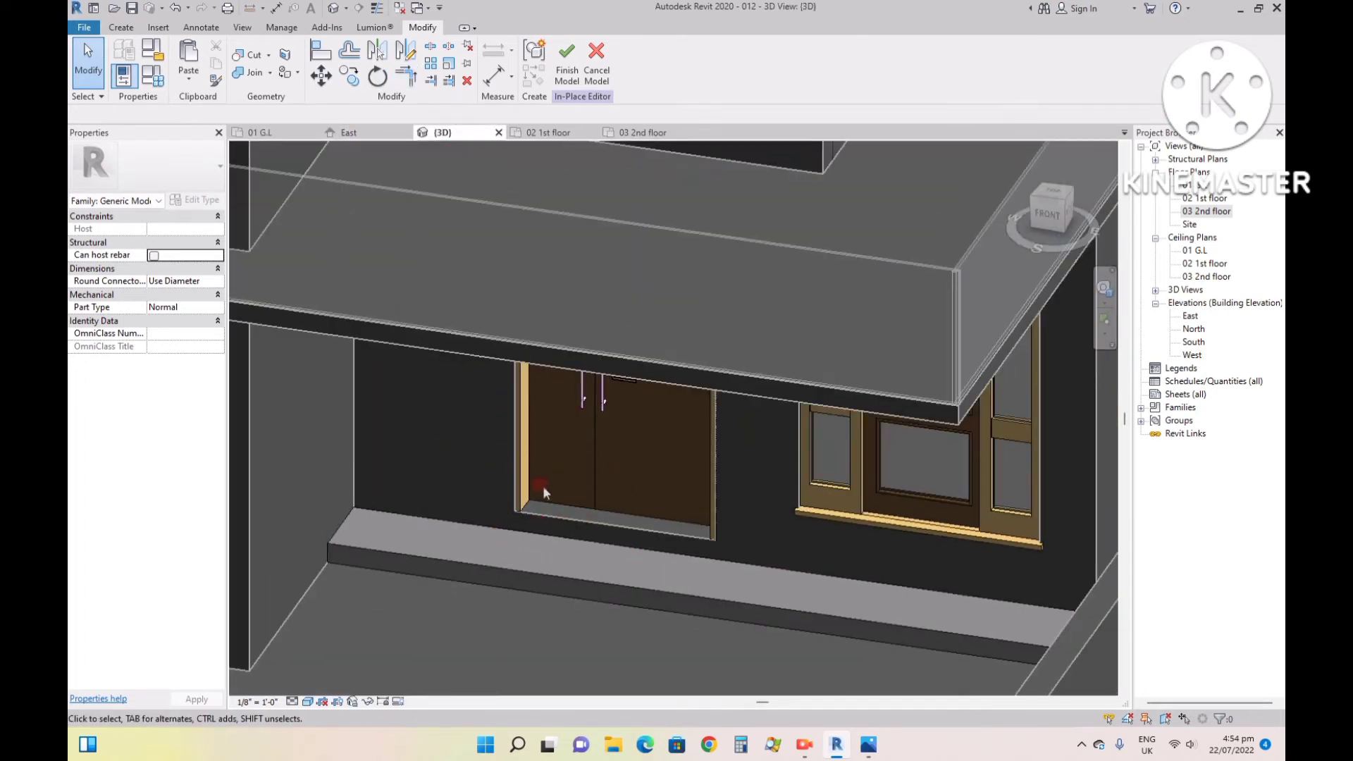
{"action": "scroll", "coordinate": [442, 501], "scroll_direction": "up", "scroll_amount": 2}
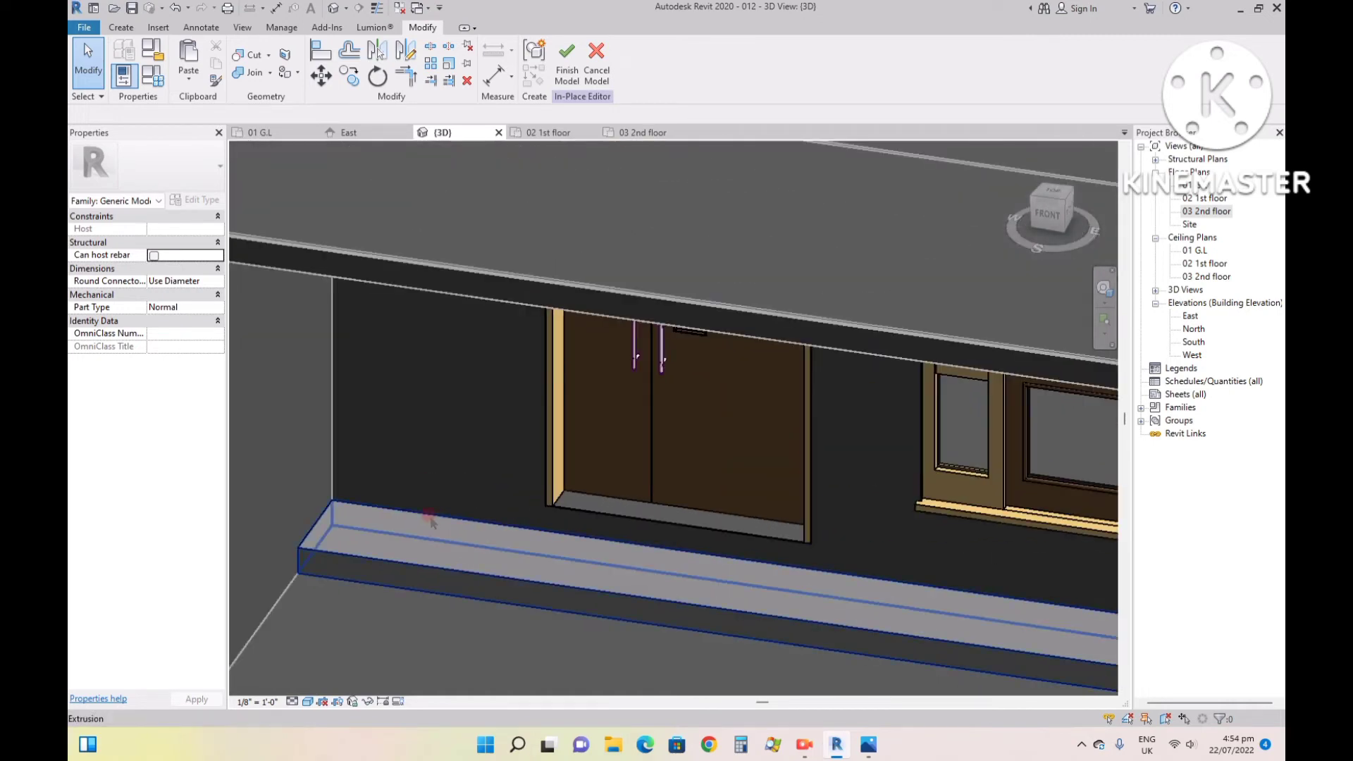
{"action": "left_click", "coordinate": [121, 28]}
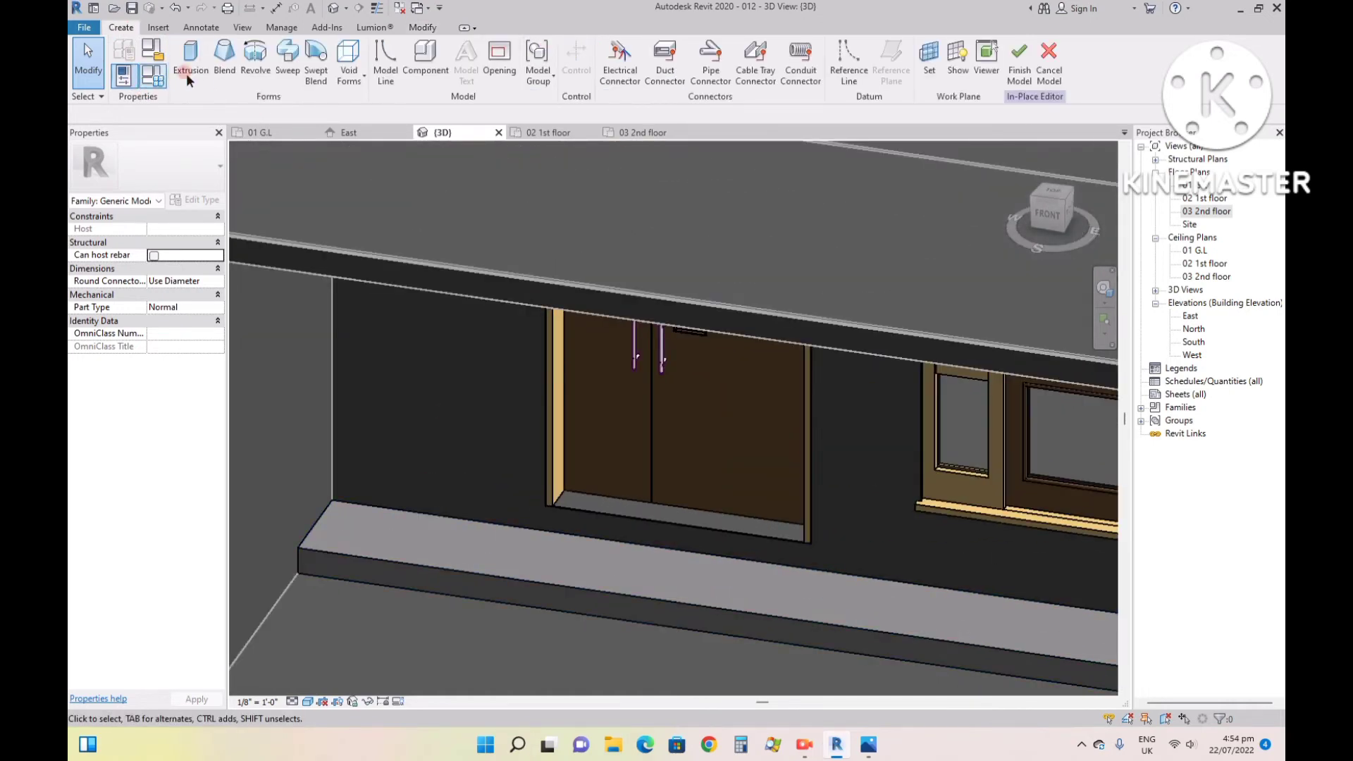
{"action": "left_click", "coordinate": [1026, 74]}
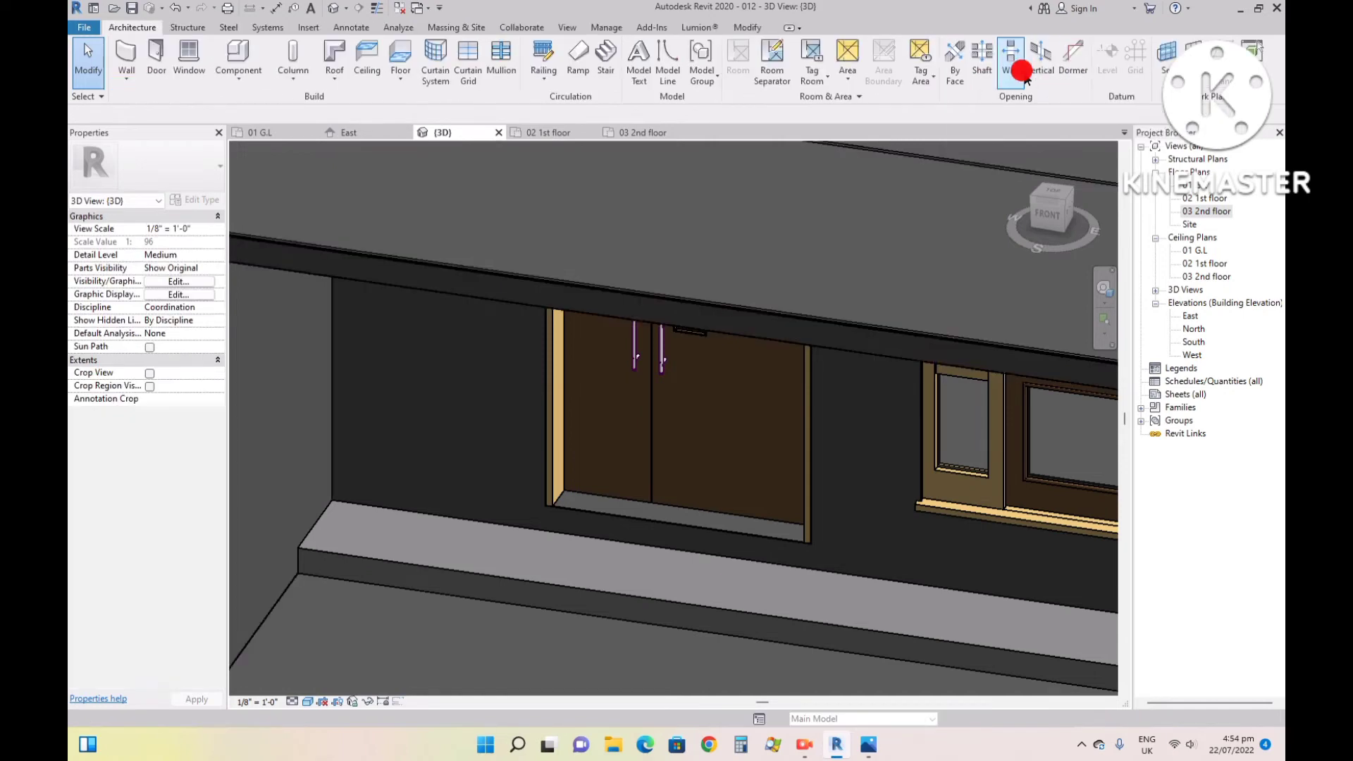
- Start a new in-place model in the Generic Models category and accept the default name
{"action": "left_click", "coordinate": [237, 67]}
{"action": "left_click", "coordinate": [240, 136]}
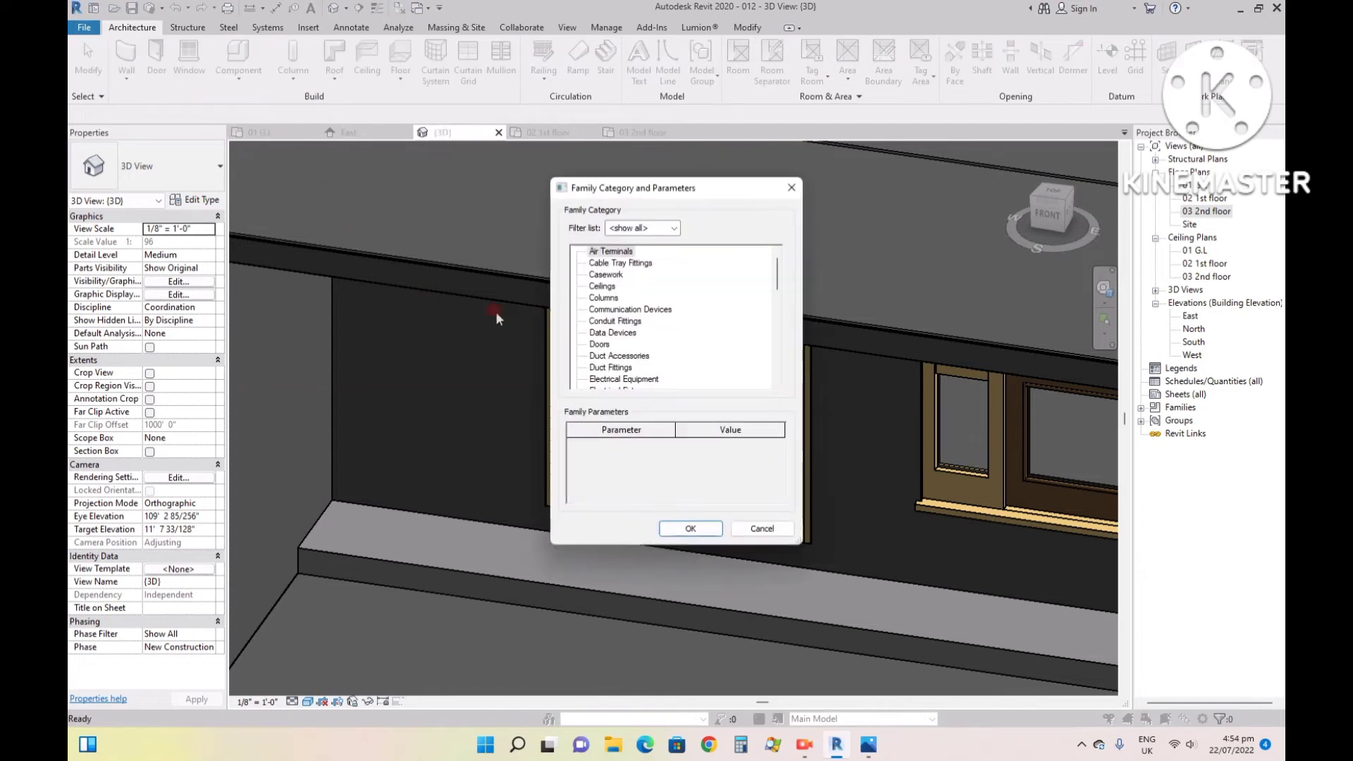
{"action": "left_click", "coordinate": [613, 334]}
{"action": "scroll", "coordinate": [613, 334], "scroll_direction": "down", "scroll_amount": 3}
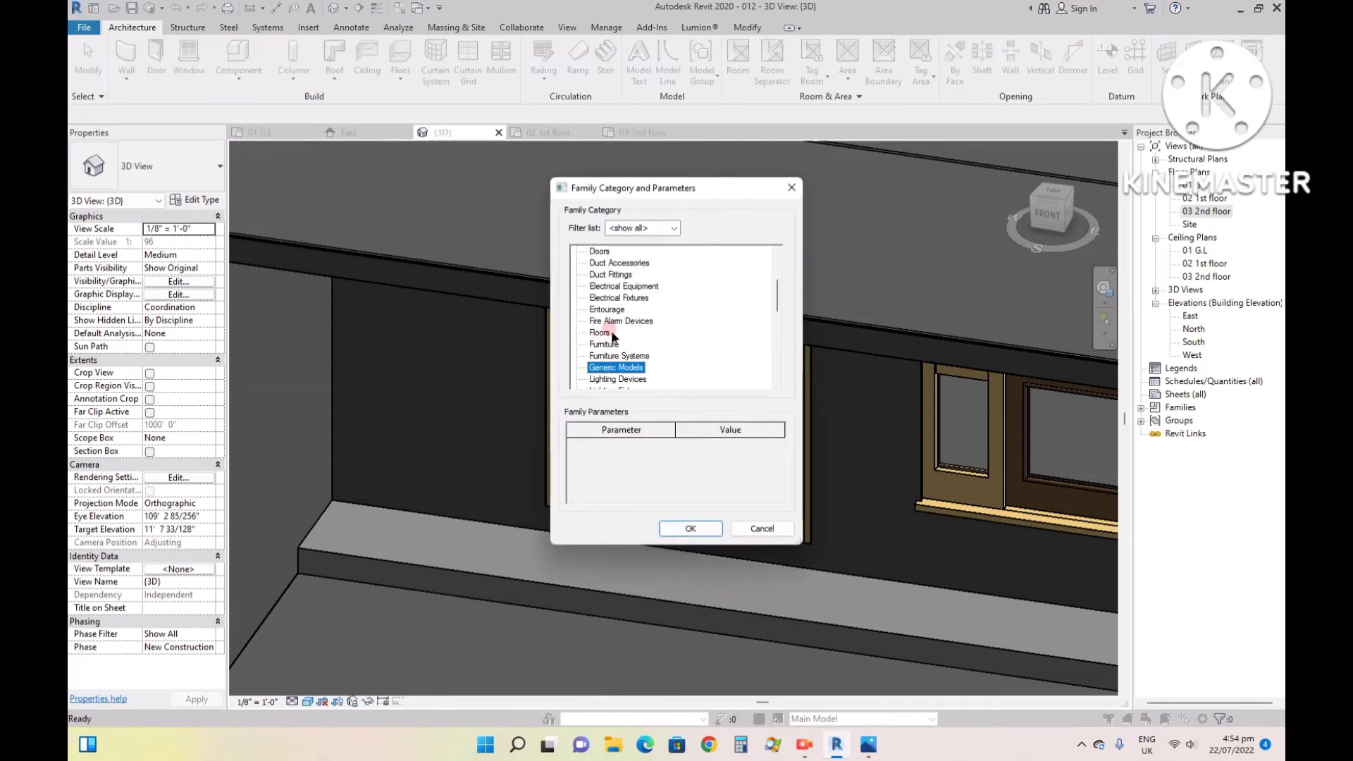
{"action": "left_click", "coordinate": [619, 356]}
{"action": "left_click", "coordinate": [681, 527]}
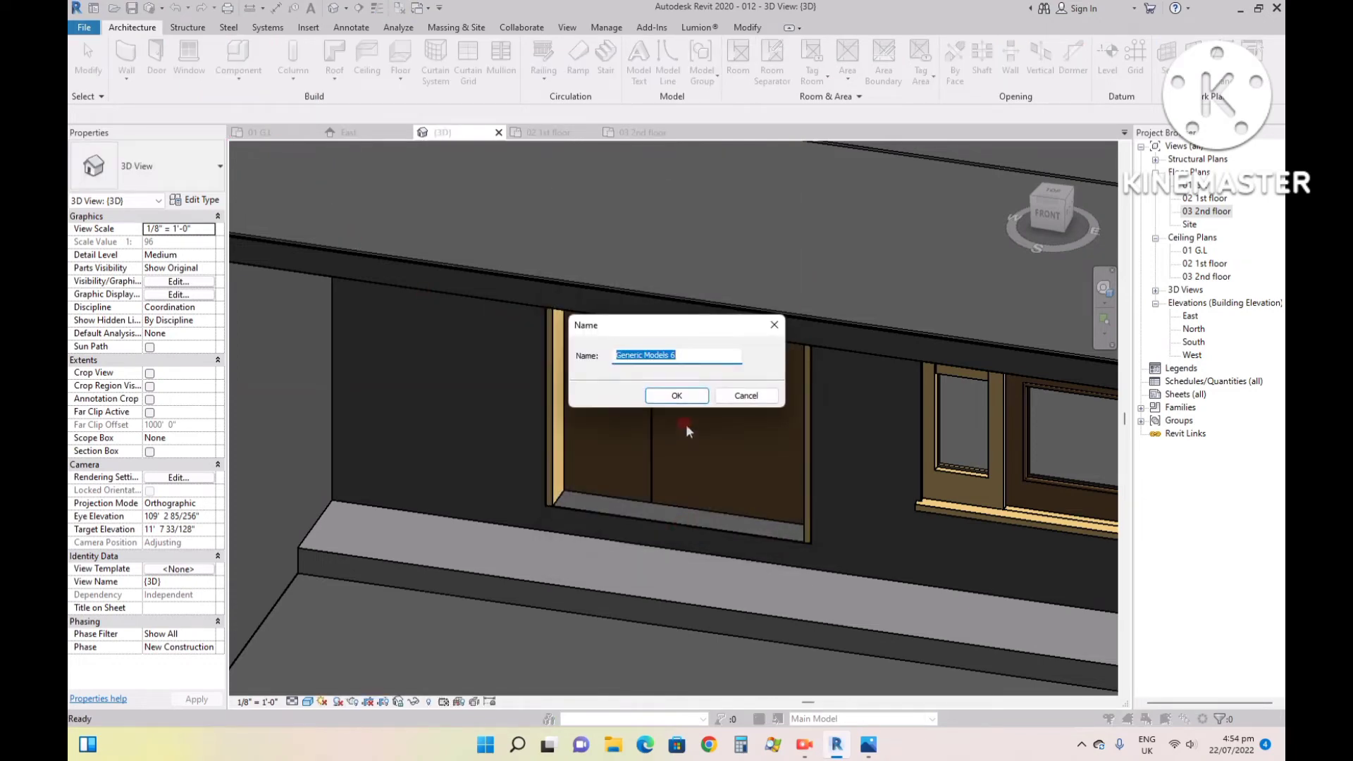
{"action": "left_click", "coordinate": [679, 401]}
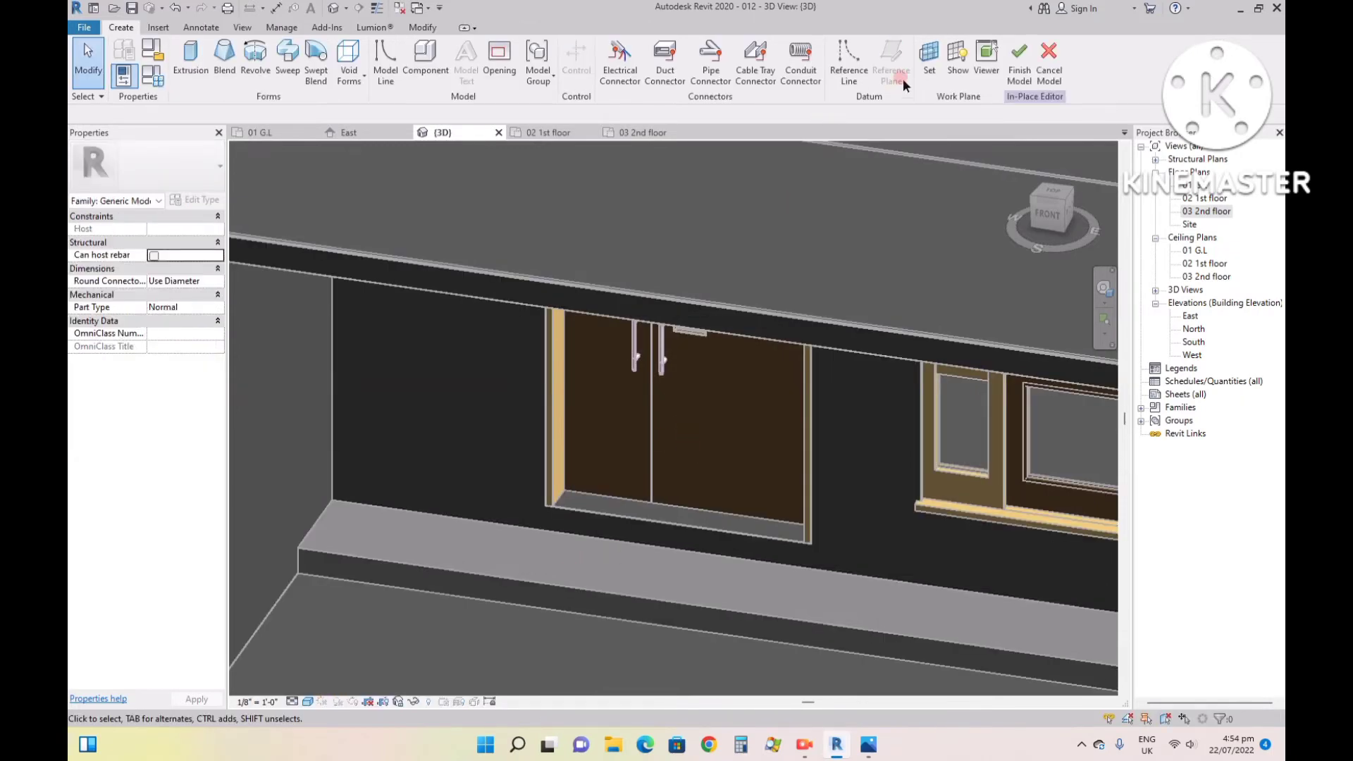
- Set the work plane by picking the top face of the existing entrance step in the 3D view
{"action": "left_click", "coordinate": [928, 55]}
{"action": "left_click", "coordinate": [575, 390]}
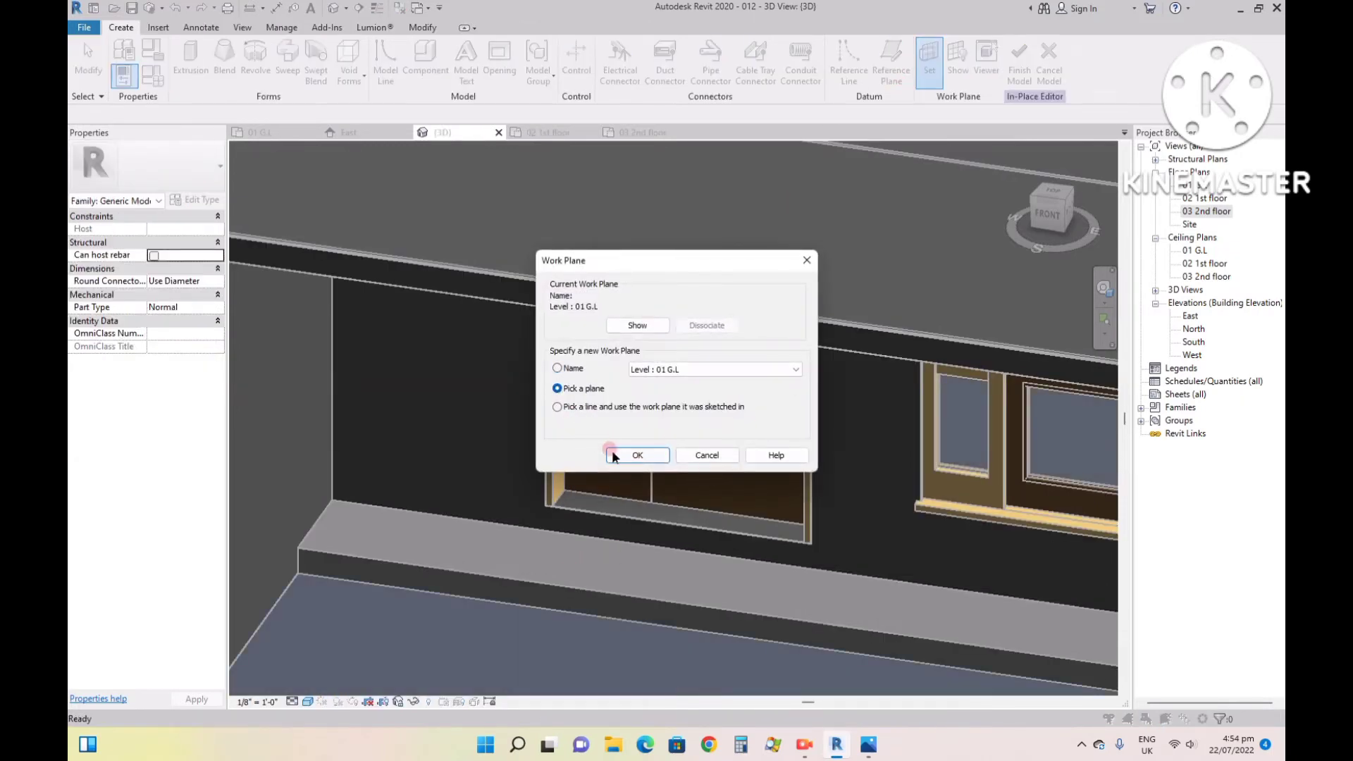
{"action": "left_click", "coordinate": [614, 455]}
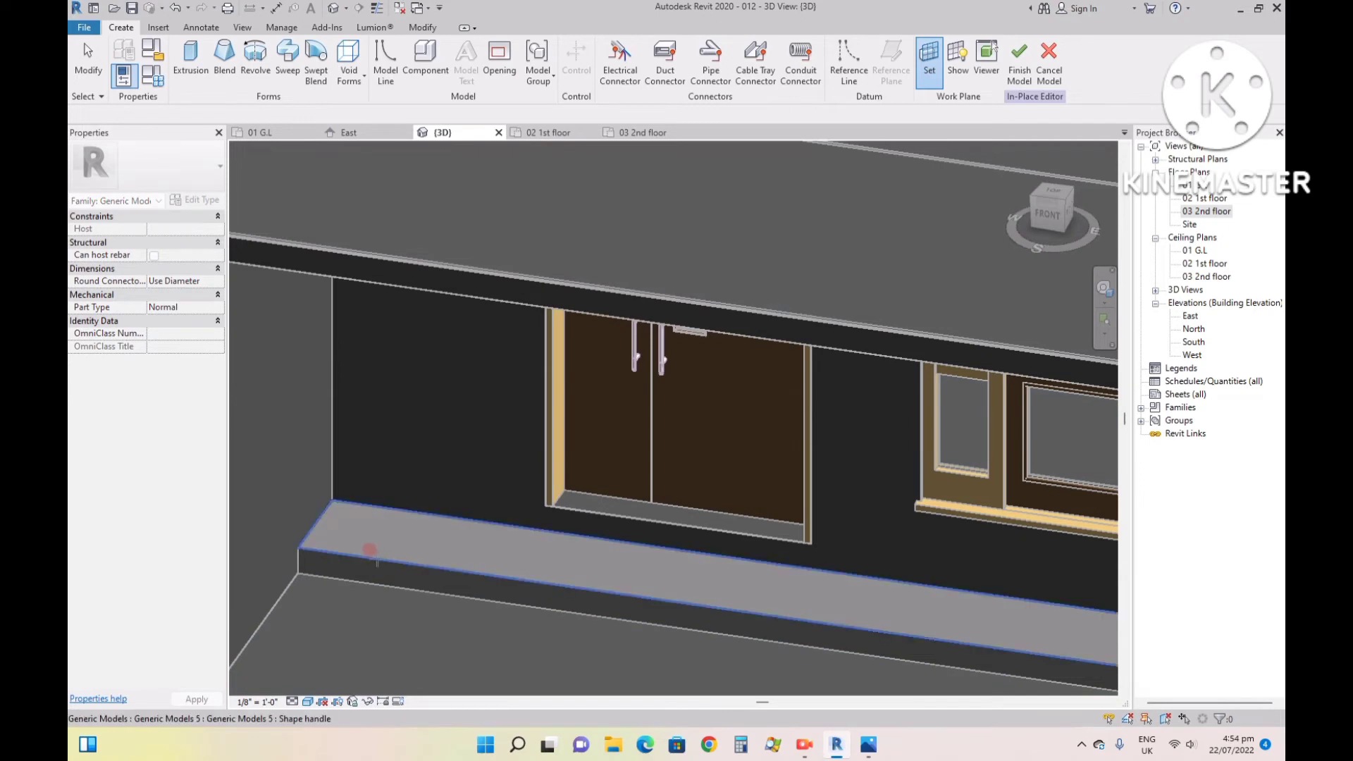
{"action": "left_click", "coordinate": [375, 546]}
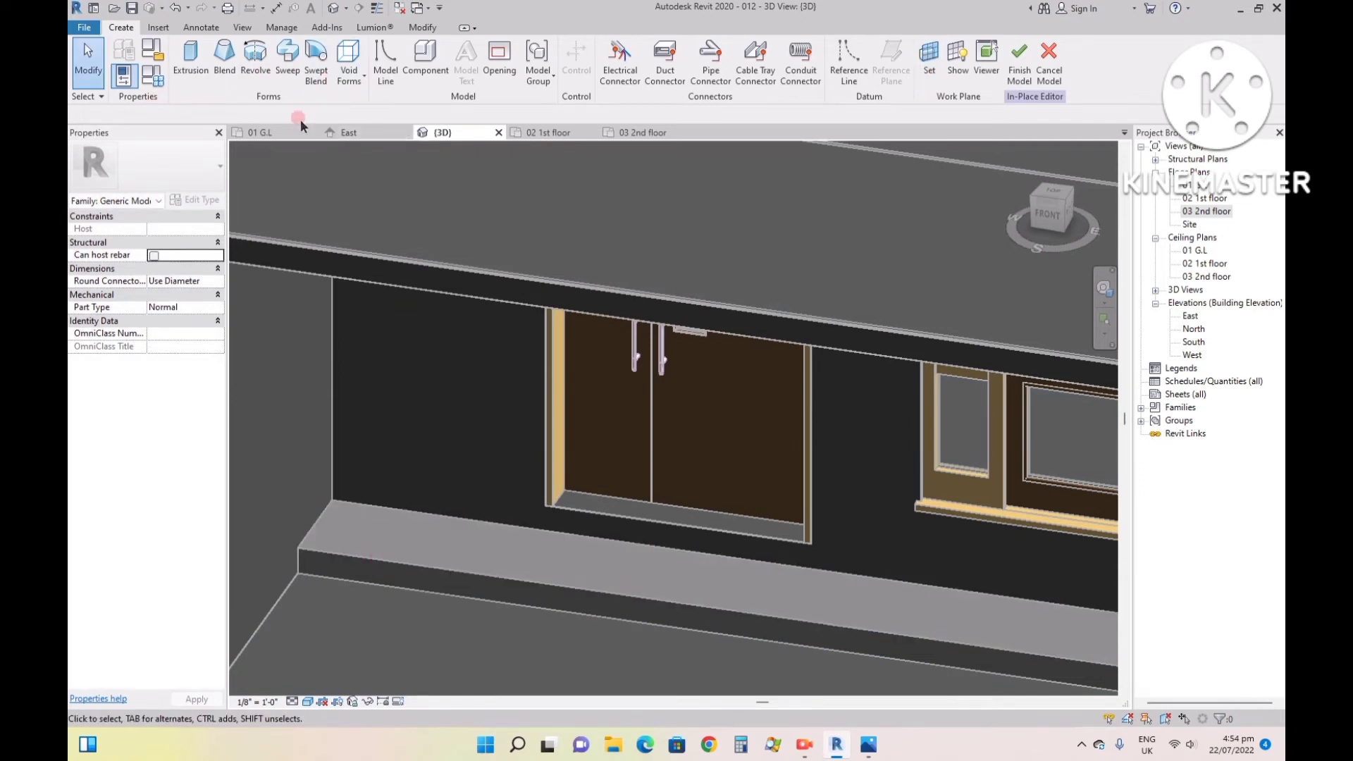
- Extrude an 18'-4" by about 1' rectangle along the entrance wall in the 01 G.L plan, depth 6", and check it in 3D
{"action": "left_click", "coordinate": [260, 133]}
{"action": "left_click", "coordinate": [205, 57]}
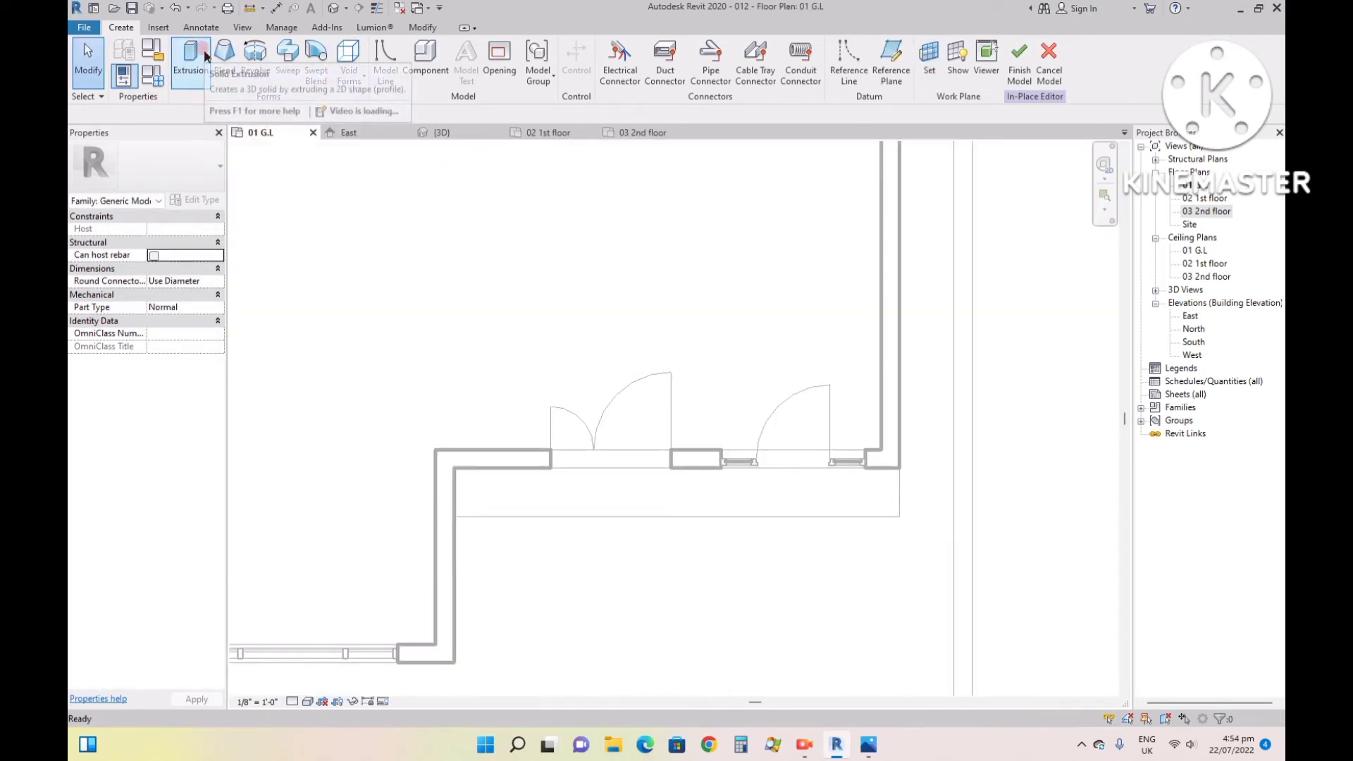
{"action": "left_click", "coordinate": [611, 48]}
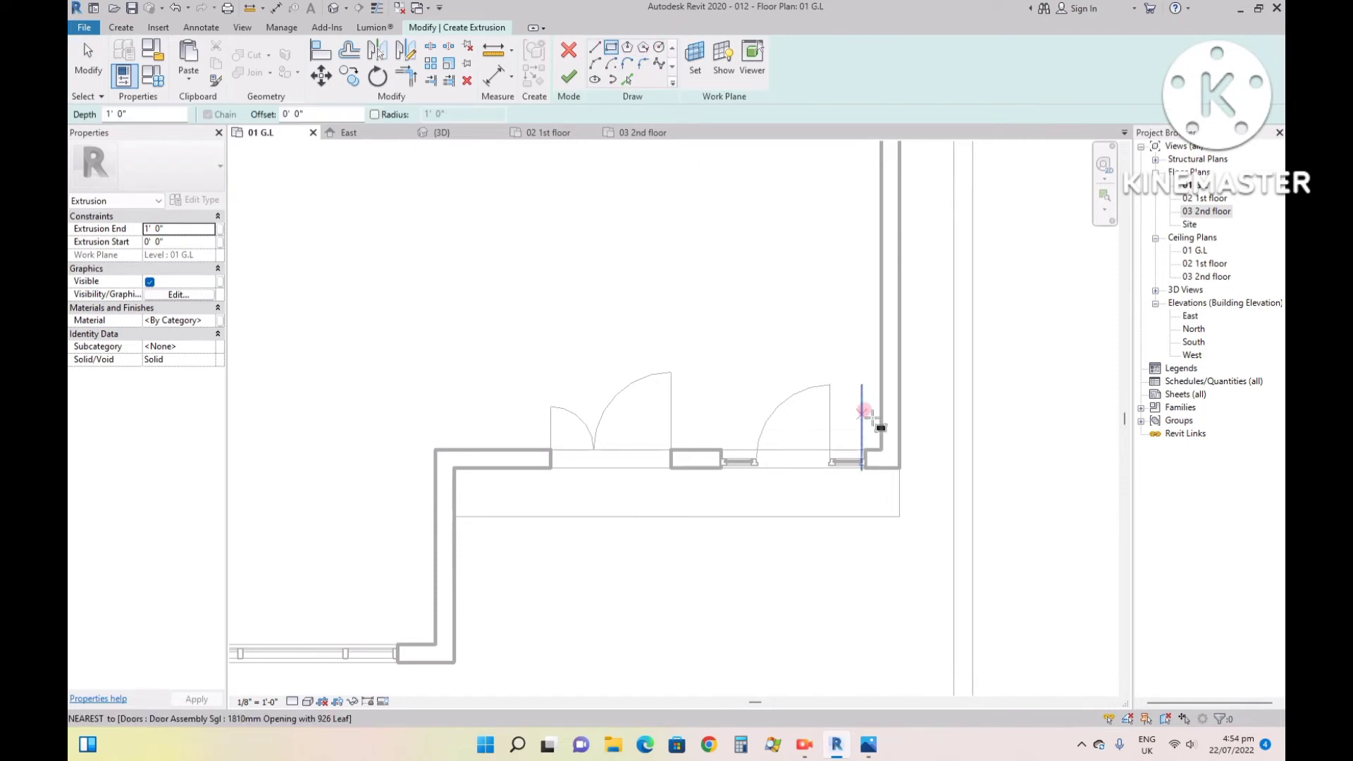
{"action": "left_click", "coordinate": [899, 468]}
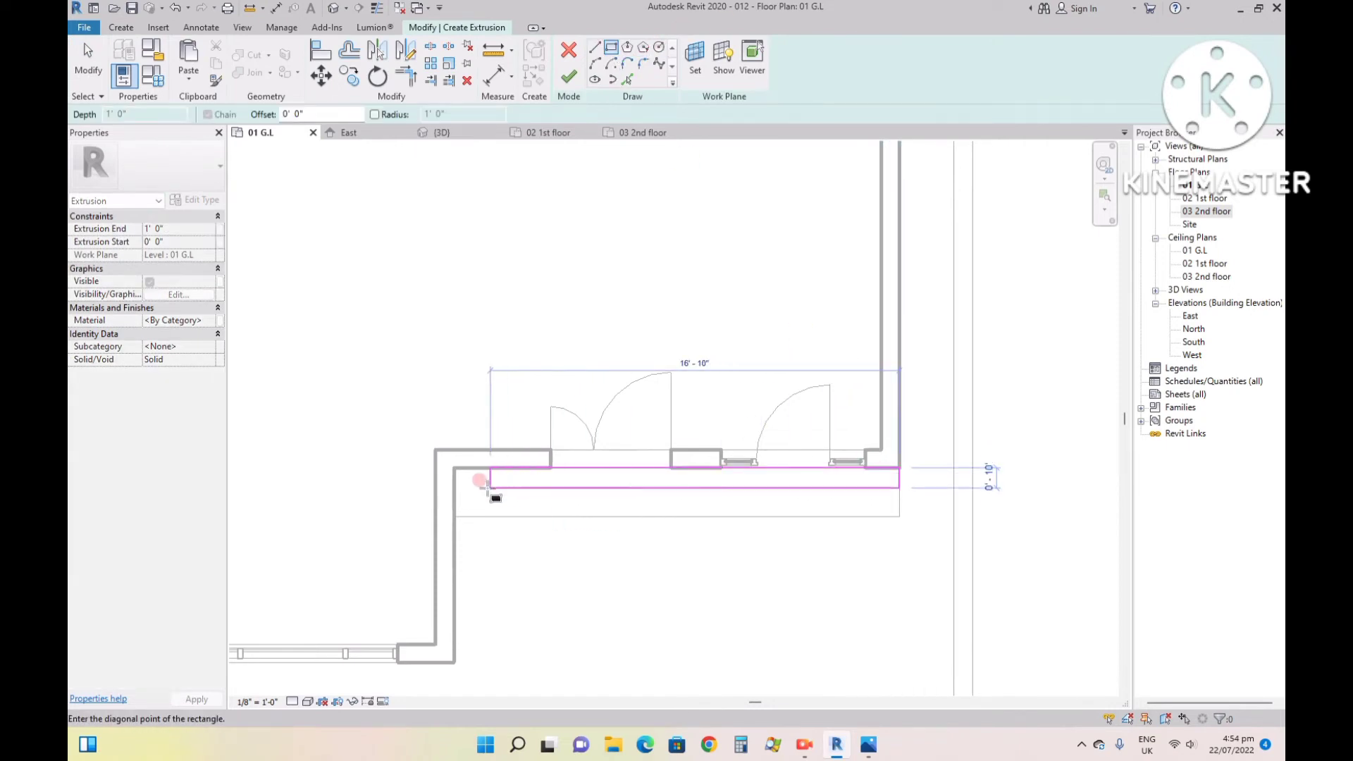
{"action": "left_click", "coordinate": [455, 490]}
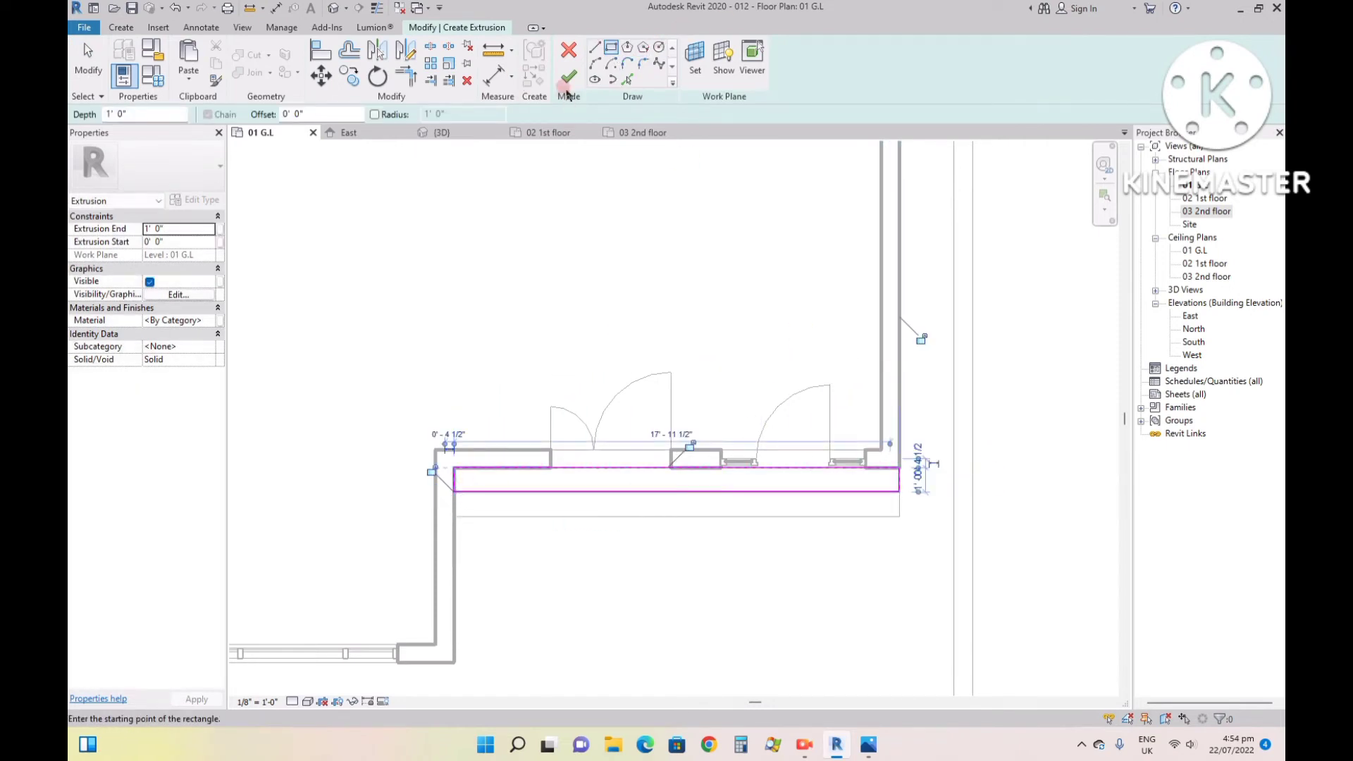
{"action": "double_click", "coordinate": [173, 113]}
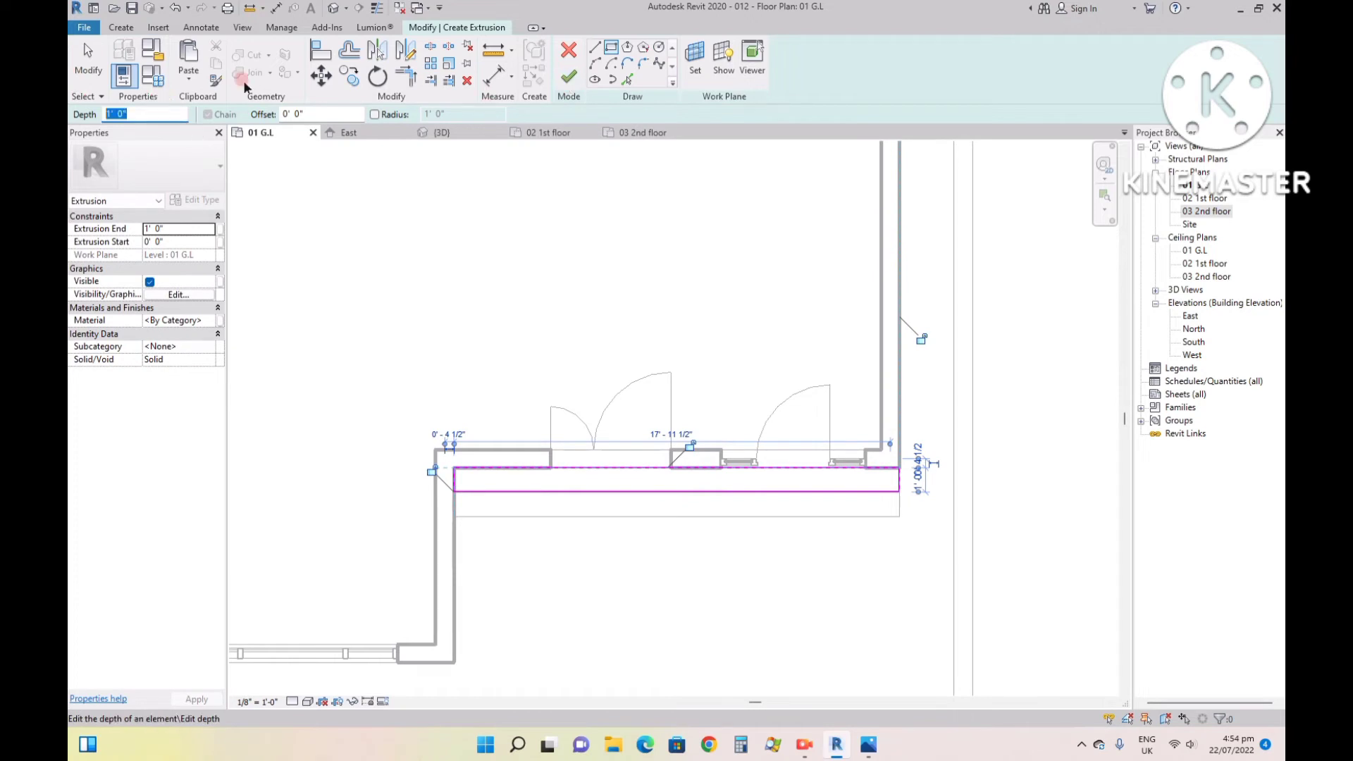
{"action": "left_click", "coordinate": [568, 72]}
{"action": "left_click", "coordinate": [442, 132]}
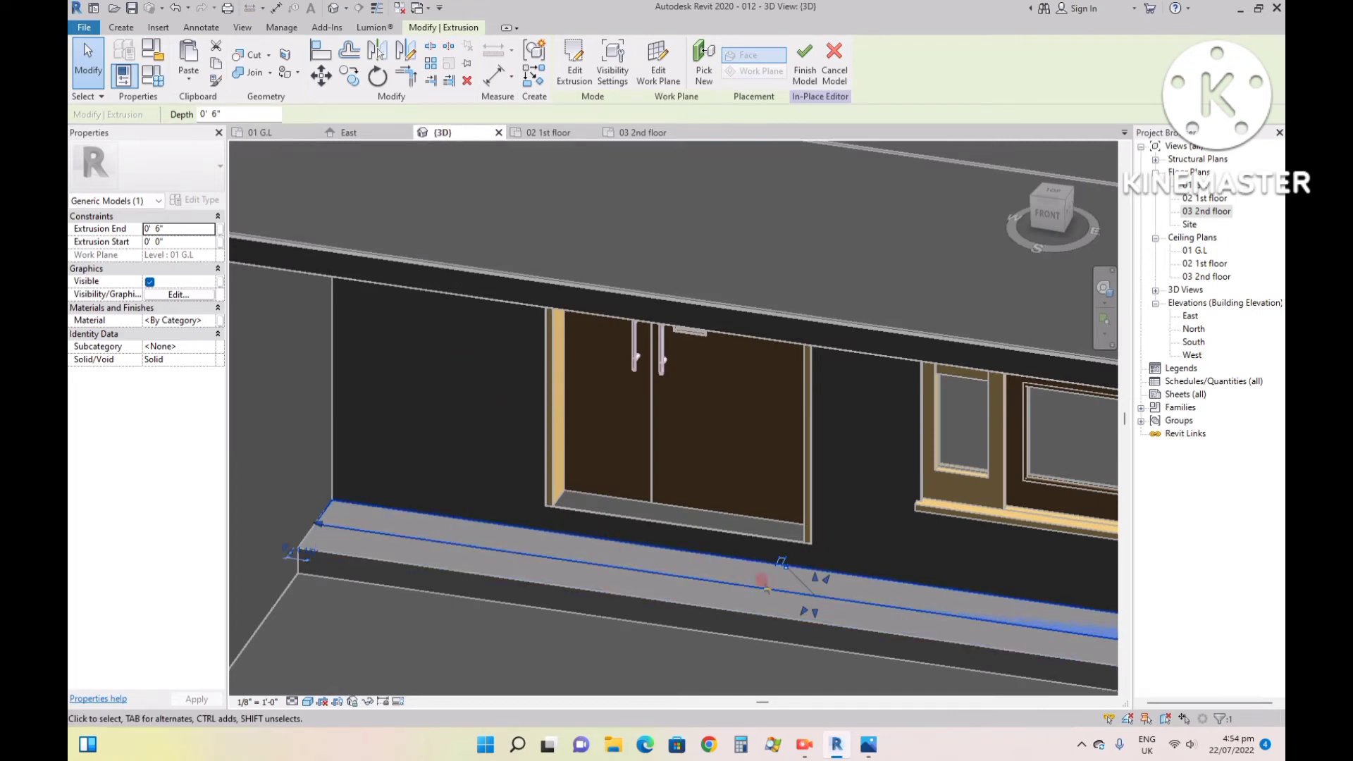
- Stretch the upper entrance step's extrusion in the front view so it starts at 6" and ends at 1' 0"
{"action": "left_click_drag", "start_coordinate": [815, 615], "coordinate": [816, 623]}
{"action": "scroll", "coordinate": [816, 623], "scroll_direction": "up", "scroll_amount": 3}
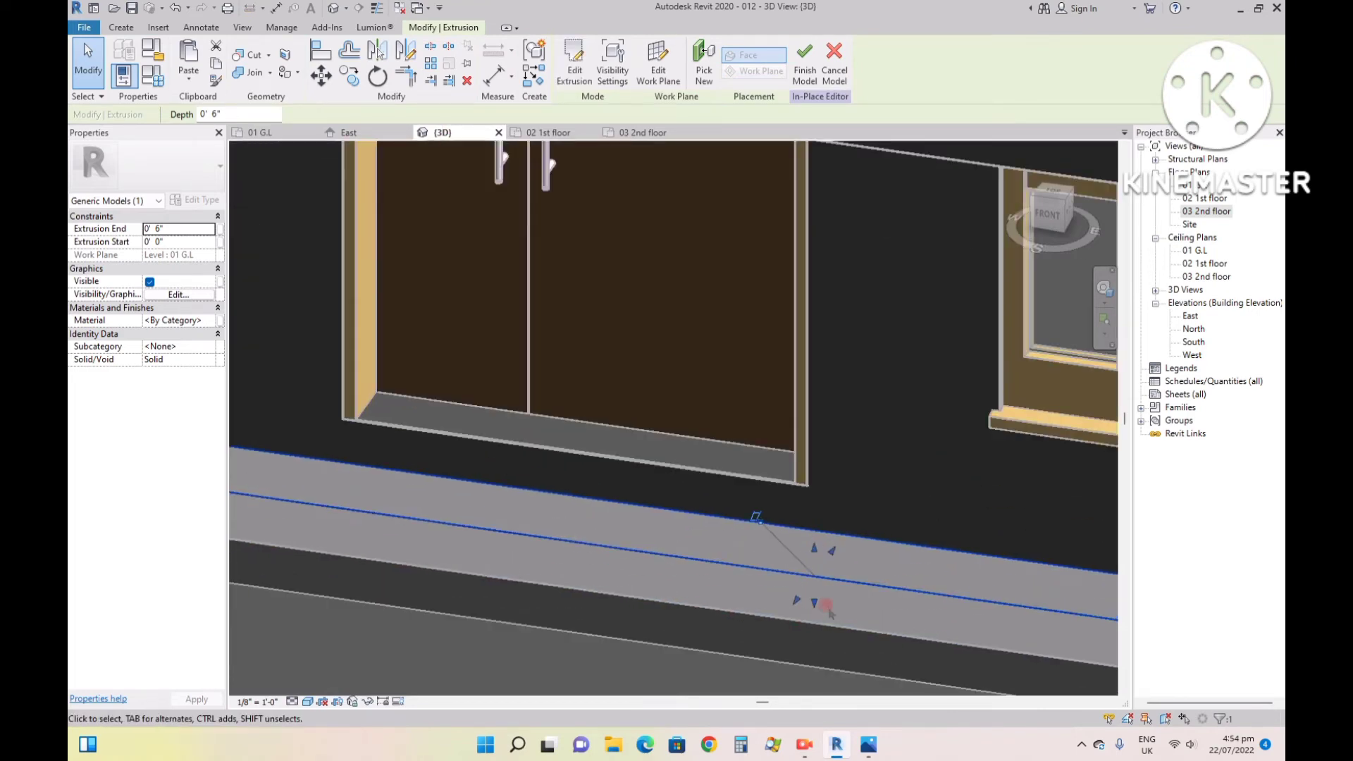
{"action": "left_click", "coordinate": [1044, 211]}
{"action": "scroll", "coordinate": [733, 423], "scroll_direction": "up", "scroll_amount": 3}
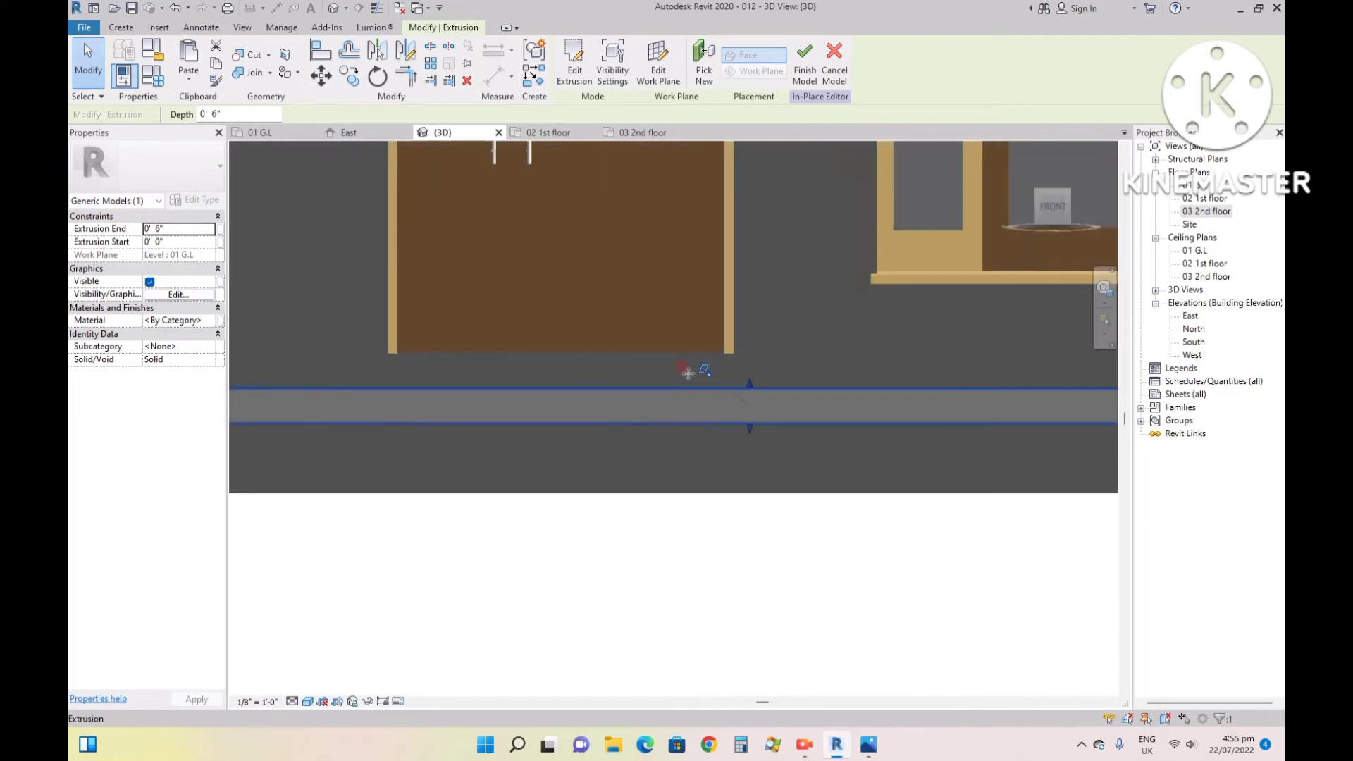
{"action": "left_click", "coordinate": [749, 406]}
{"action": "left_click_drag", "start_coordinate": [750, 384], "coordinate": [751, 350]}
{"action": "left_click_drag", "start_coordinate": [753, 429], "coordinate": [766, 392]}
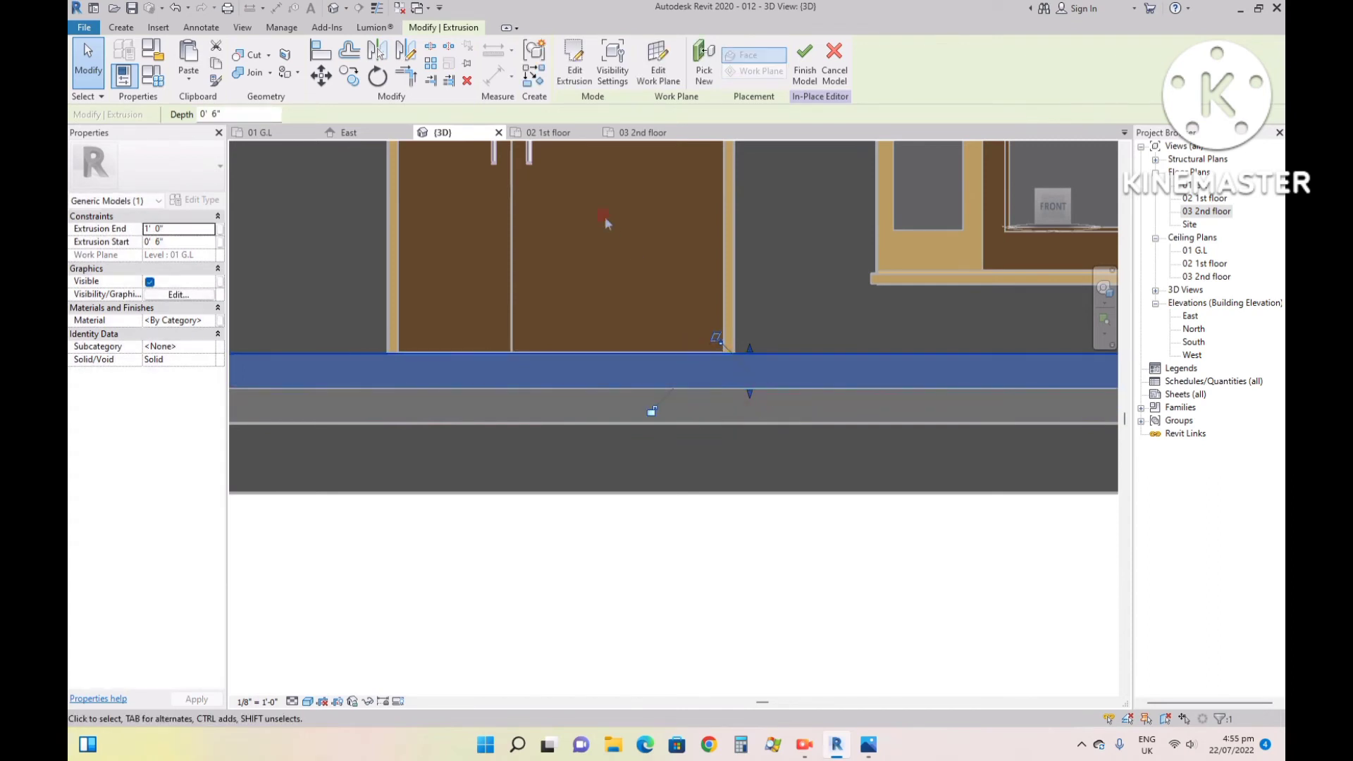
- Inspect the two stacked entrance steps in the 3D view and finish the in-place model
{"action": "left_click", "coordinate": [1020, 151]}
{"action": "scroll", "coordinate": [669, 435], "scroll_direction": "up", "scroll_amount": 10}
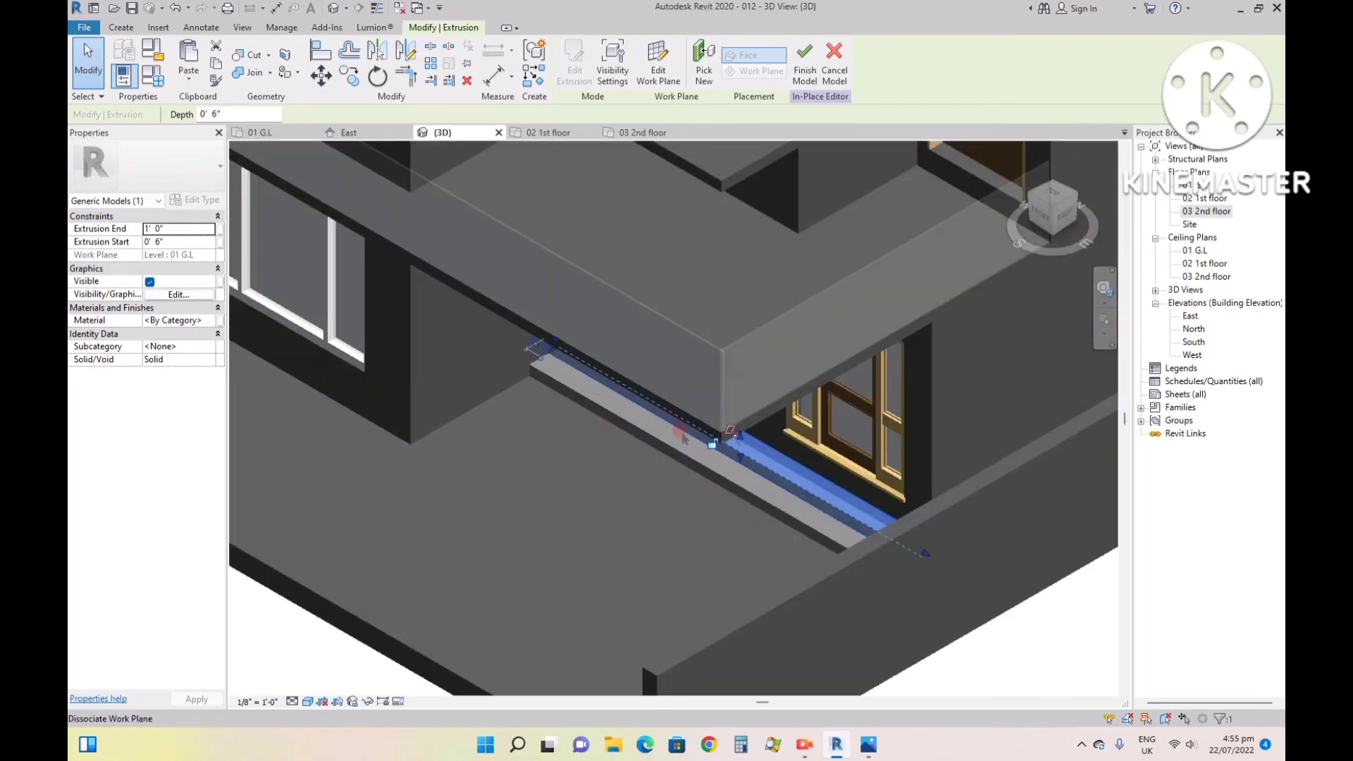
{"action": "mouse_move", "coordinate": [1040, 218]}
{"action": "left_mouse_down"}
{"action": "mouse_move", "coordinate": [1062, 194]}
{"action": "mouse_move", "coordinate": [1058, 211]}
{"action": "left_mouse_up"}
{"action": "left_click", "coordinate": [581, 620]}
{"action": "scroll", "coordinate": [665, 582], "scroll_direction": "down", "scroll_amount": 2}
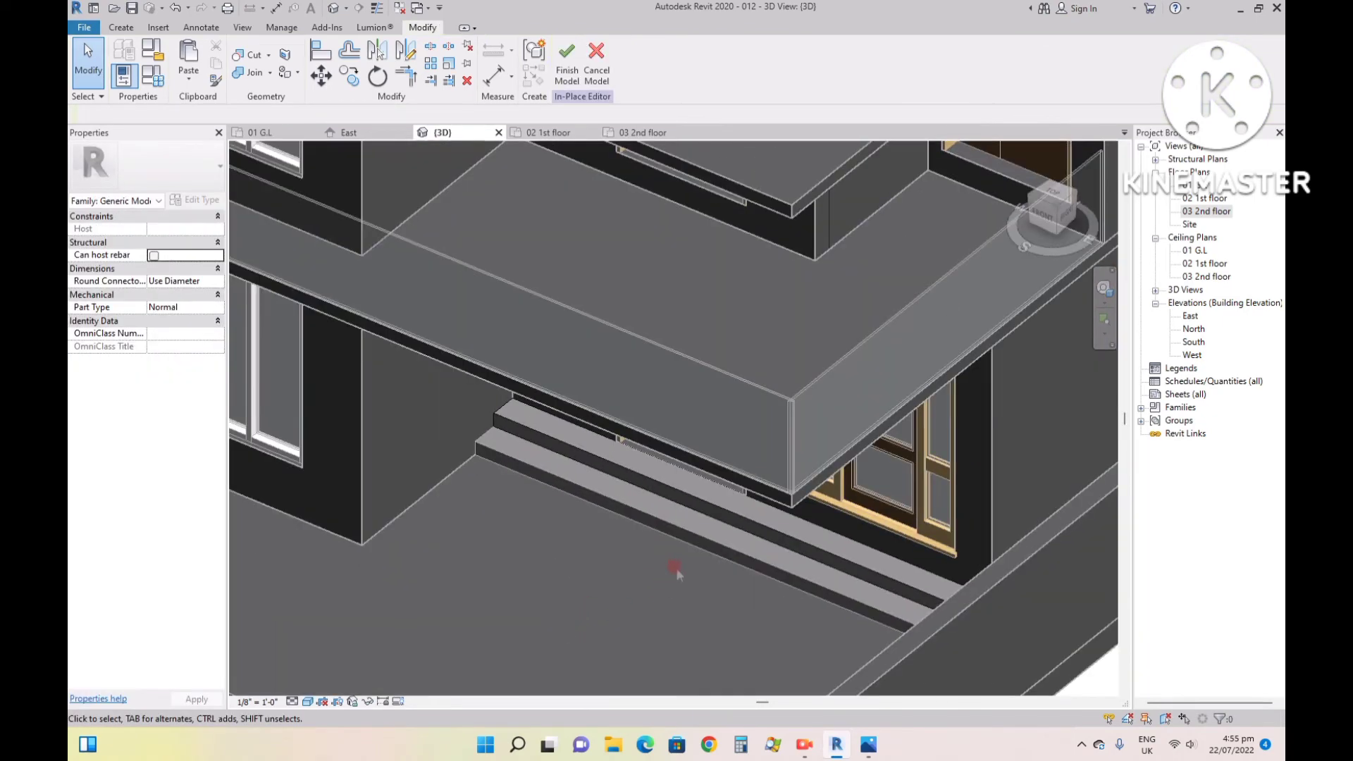
{"action": "left_click_drag", "start_coordinate": [1047, 220], "coordinate": [1061, 194]}
{"action": "scroll", "coordinate": [647, 533], "scroll_direction": "down", "scroll_amount": 1}
{"action": "scroll", "coordinate": [649, 535], "scroll_direction": "down", "scroll_amount": 2}
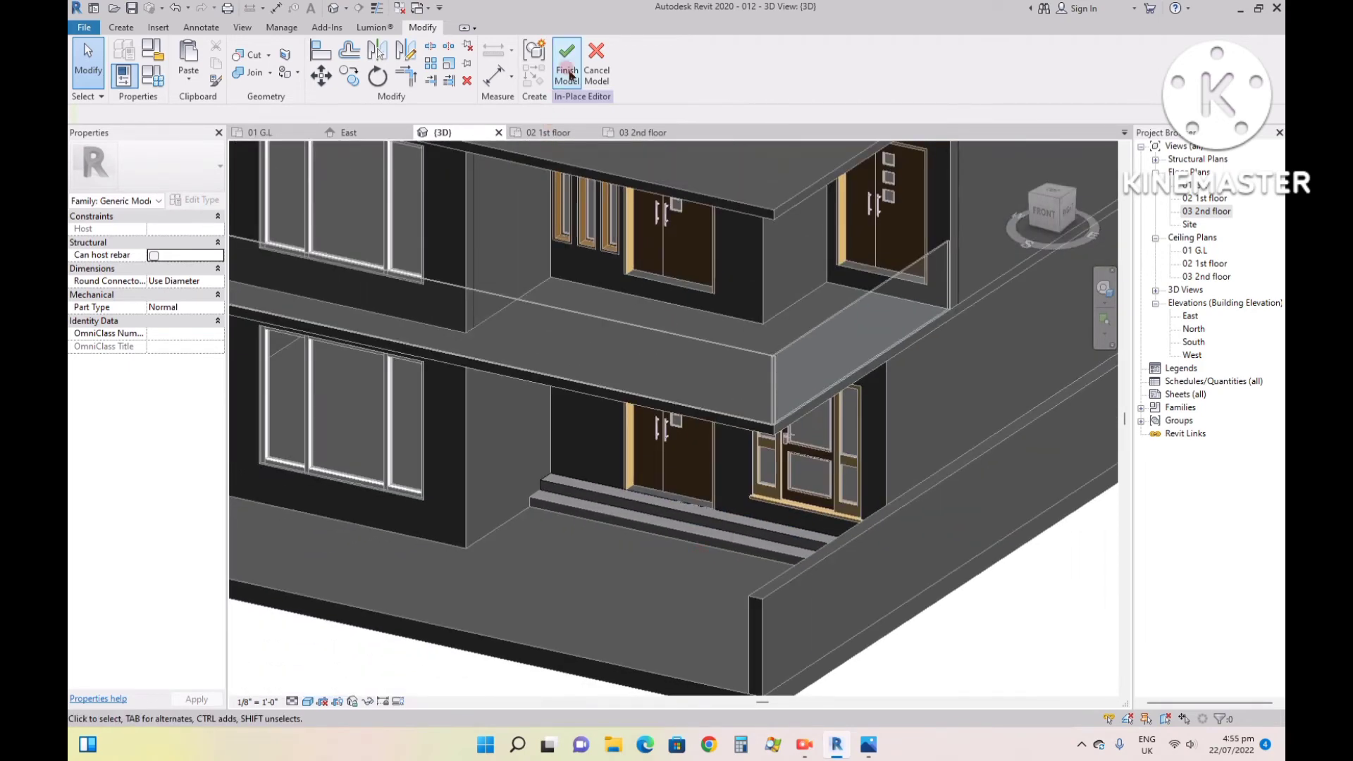
{"action": "left_click", "coordinate": [568, 70]}
{"action": "scroll", "coordinate": [817, 597], "scroll_direction": "down", "scroll_amount": 2}
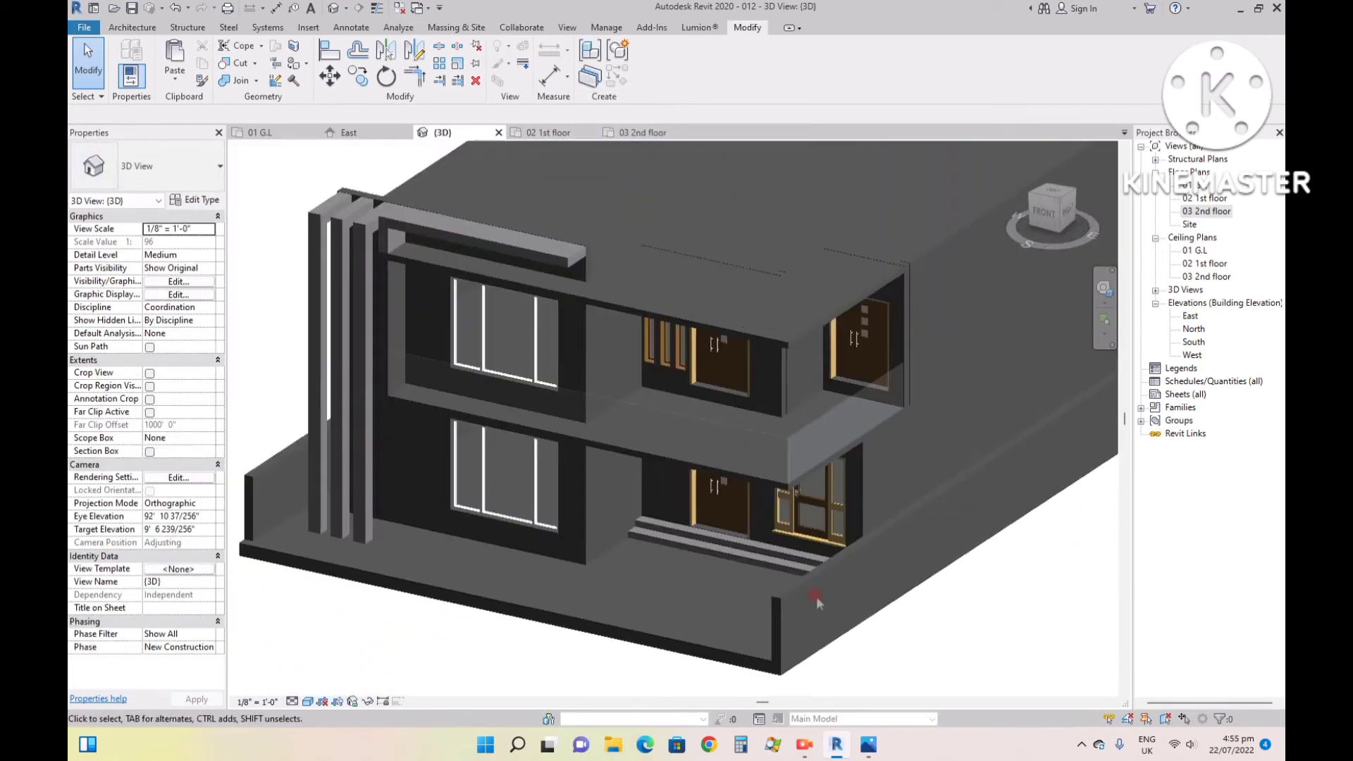
{"action": "left_click", "coordinate": [734, 591]}
{"action": "scroll", "coordinate": [734, 589], "scroll_direction": "down", "scroll_amount": 1}
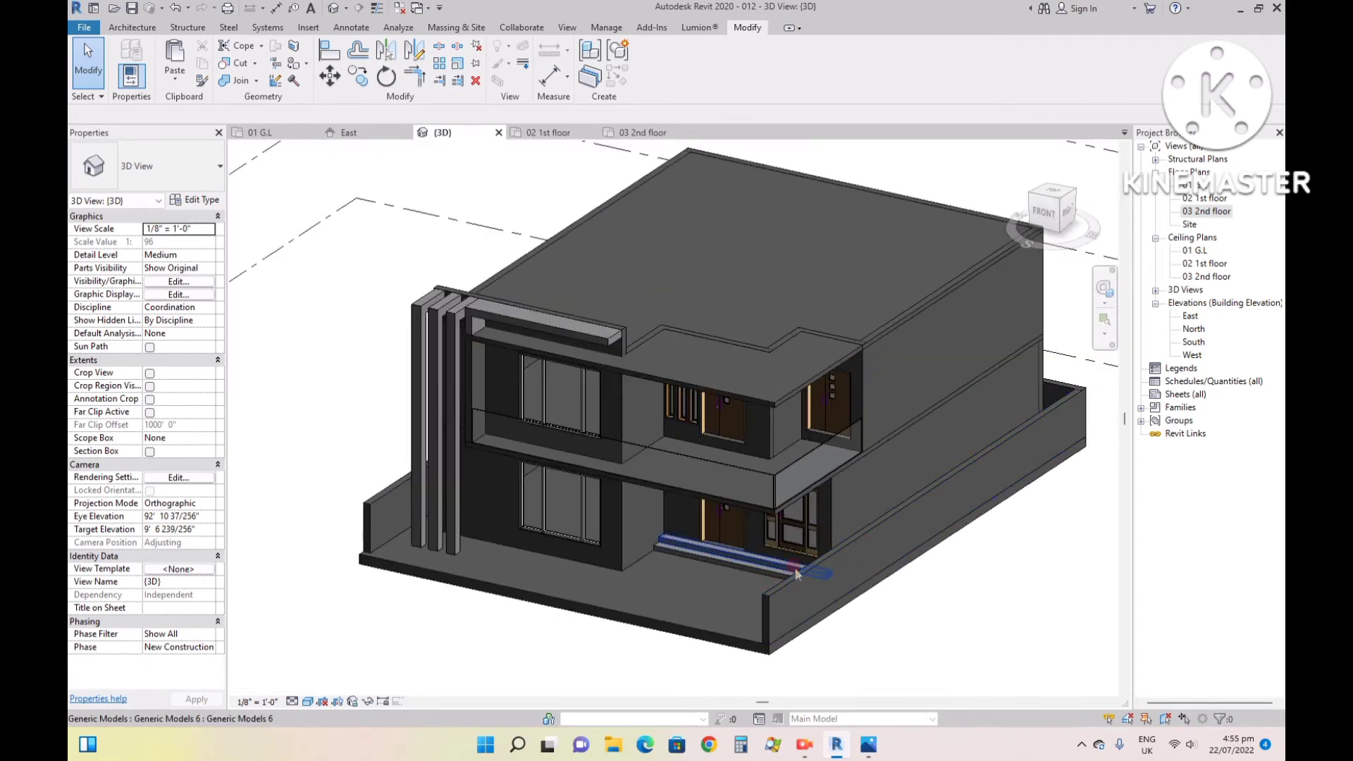
{"action": "scroll", "coordinate": [796, 573], "scroll_direction": "up", "scroll_amount": 5}
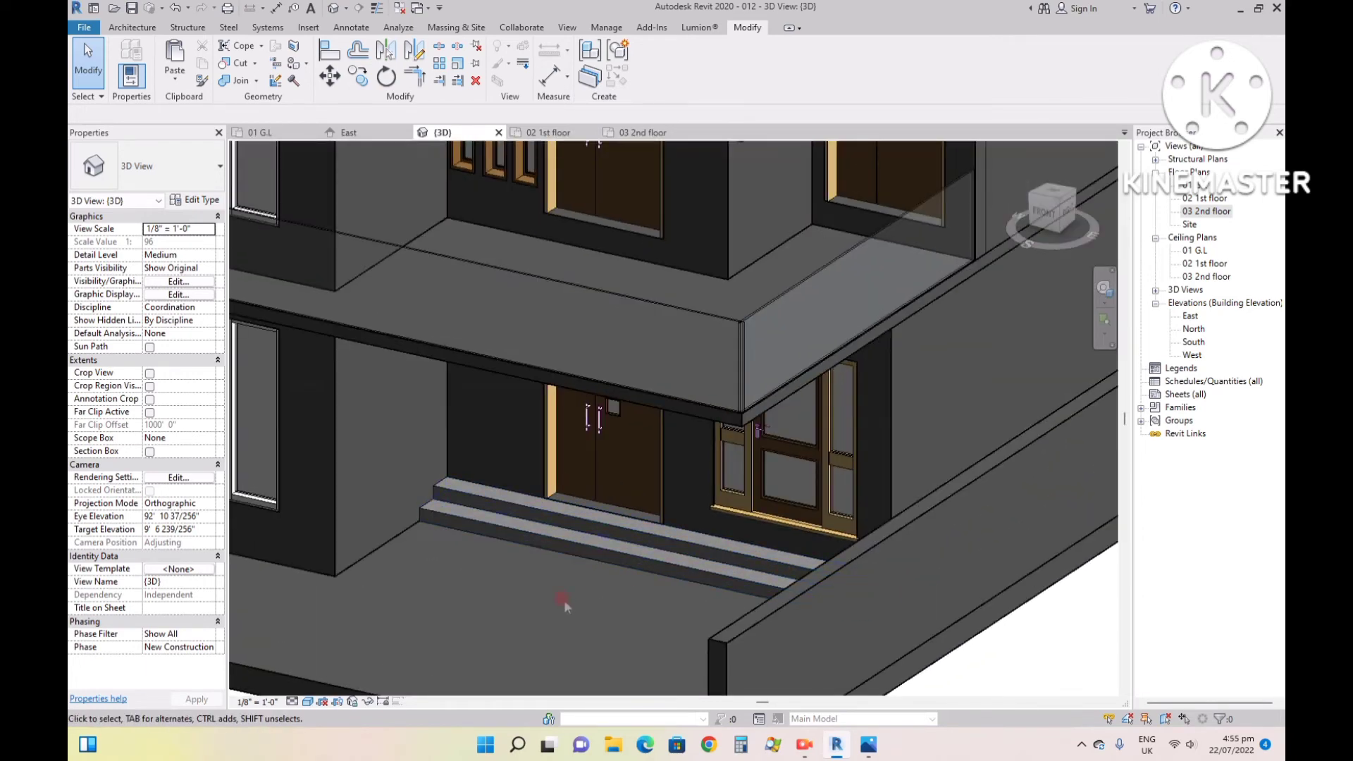
{"action": "scroll", "coordinate": [568, 585], "scroll_direction": "down", "scroll_amount": 3}
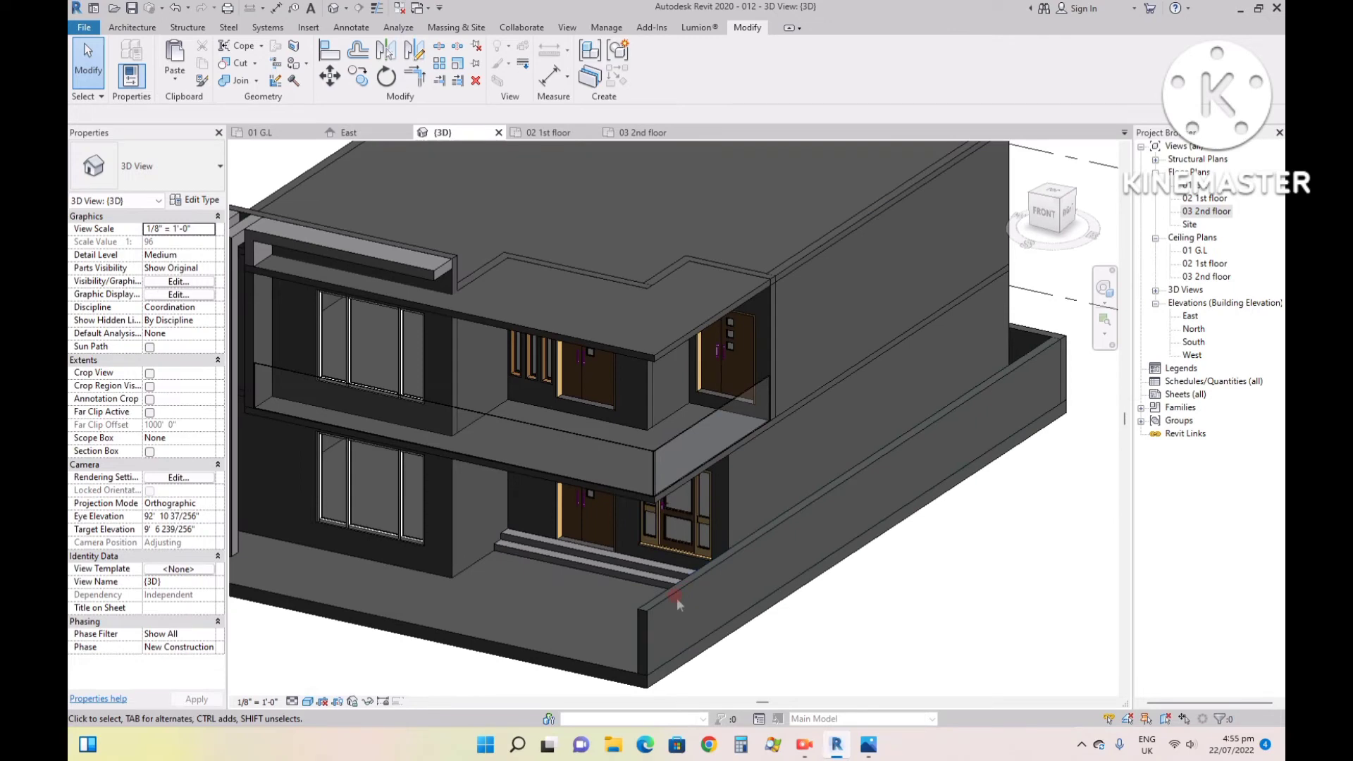
- Hide the 5' high boundary wall beside the entrance steps in the 3D view
{"action": "left_click", "coordinate": [665, 596]}
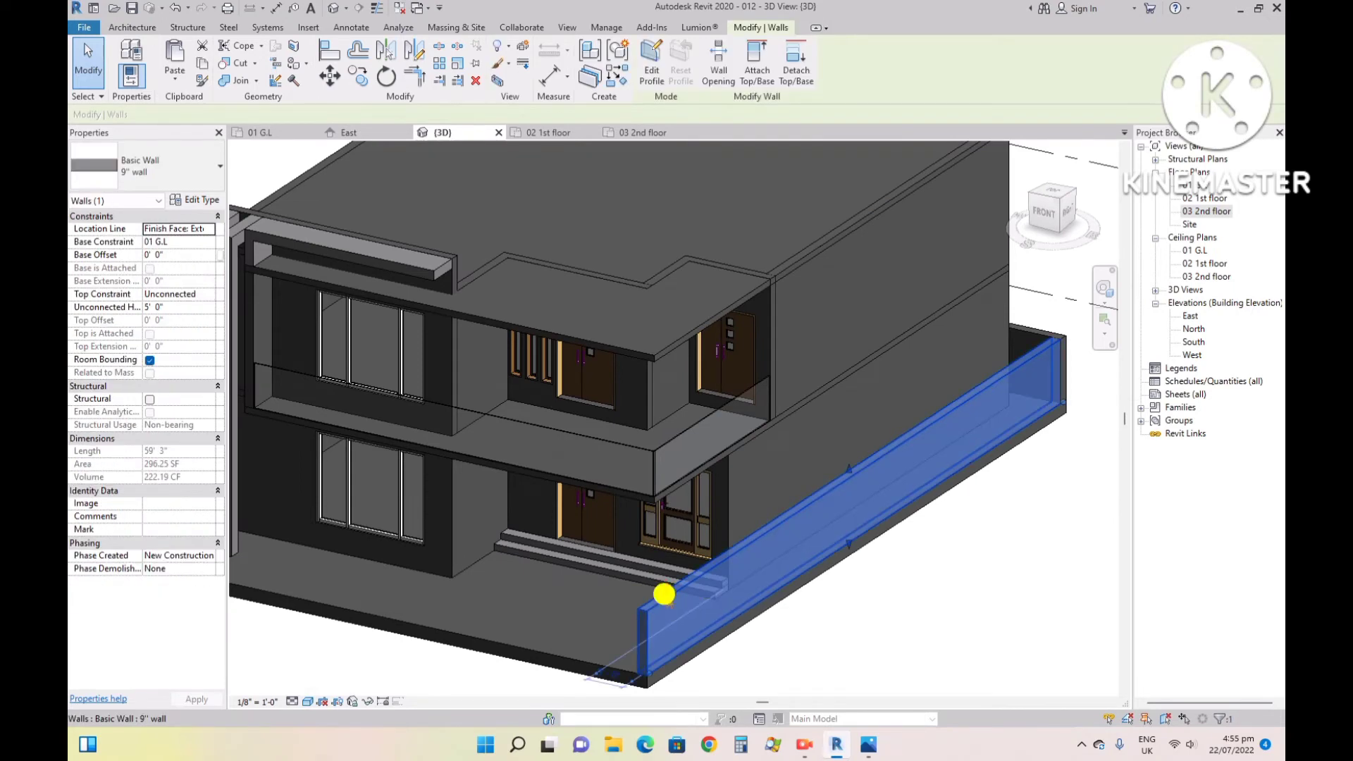
{"action": "right_click", "coordinate": [664, 594]}
{"action": "mouse_move", "coordinate": [838, 300]}
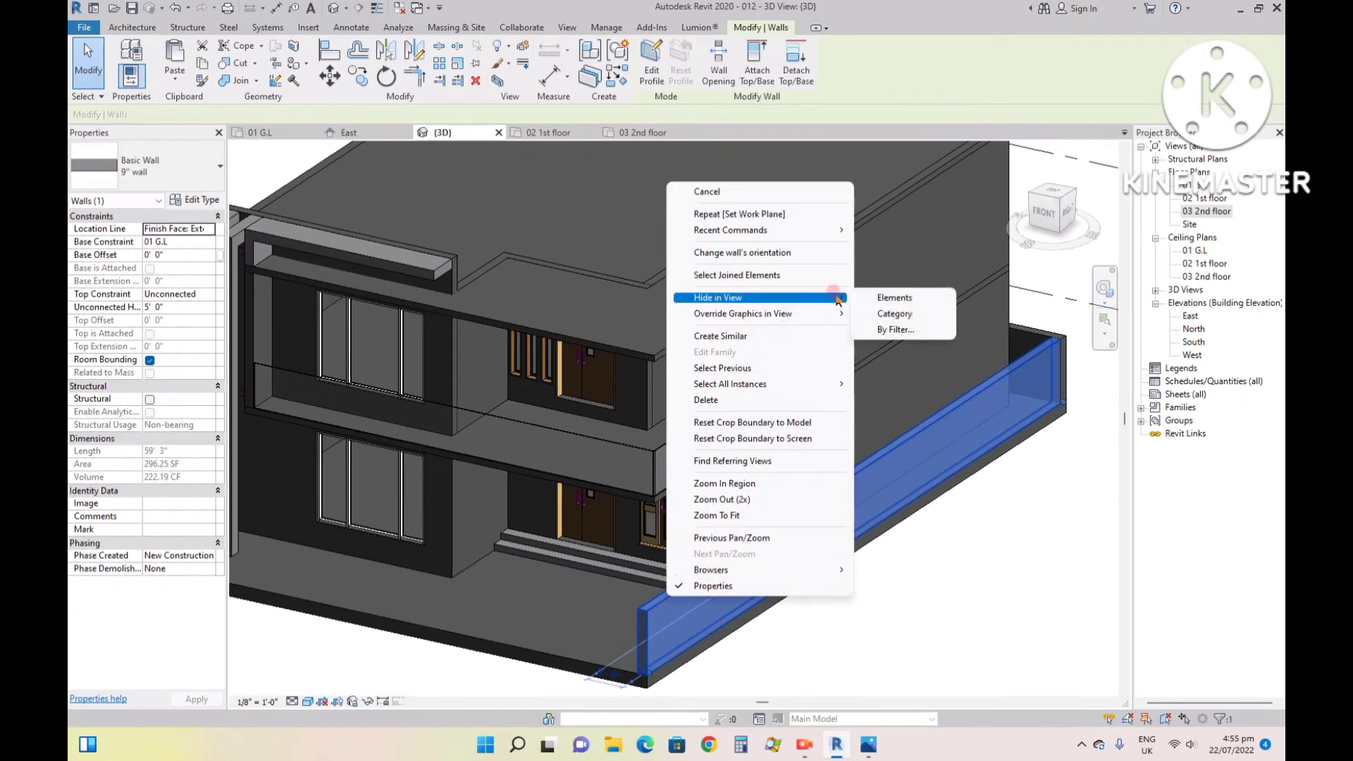
{"action": "left_click", "coordinate": [889, 297]}
- Select both generic model entrance steps from the right side of the 3D view and delete them
{"action": "left_click", "coordinate": [1063, 210]}
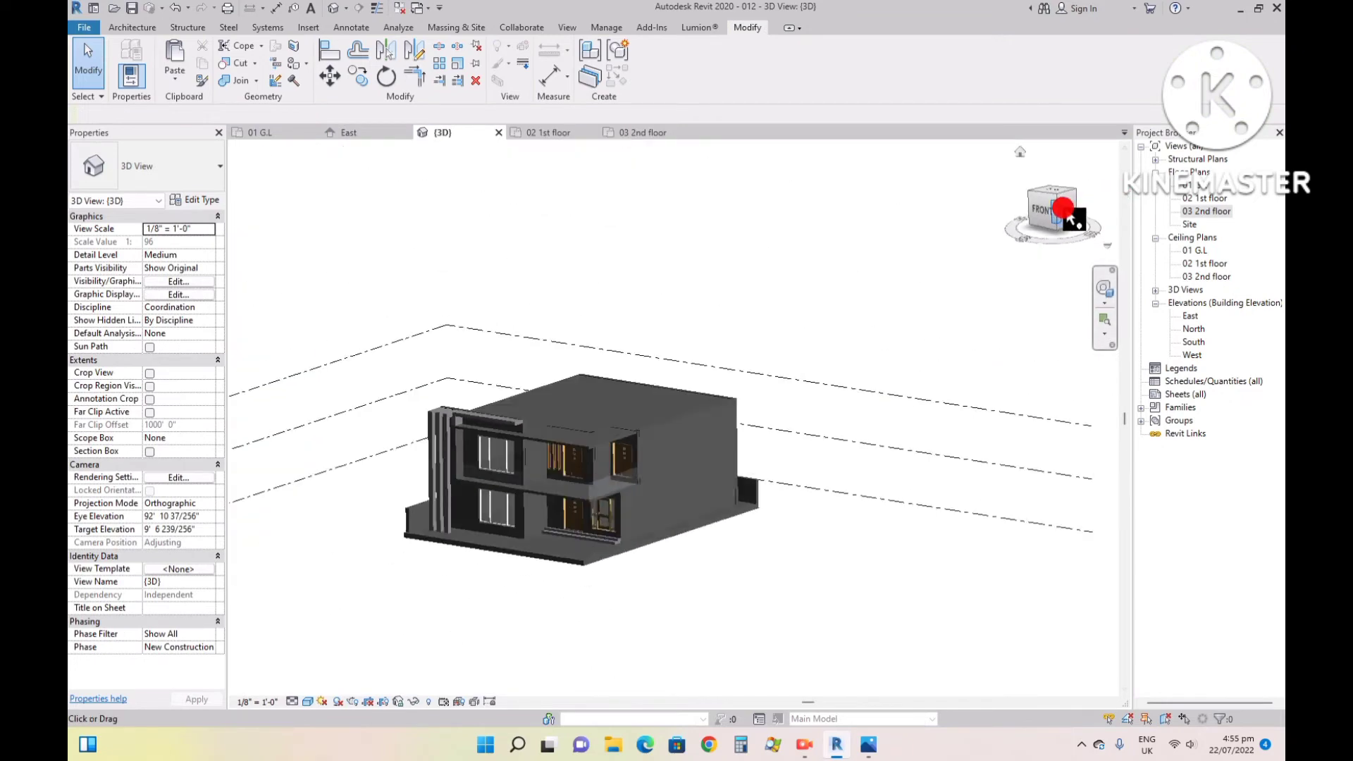
{"action": "scroll", "coordinate": [537, 484], "scroll_direction": "up", "scroll_amount": 8}
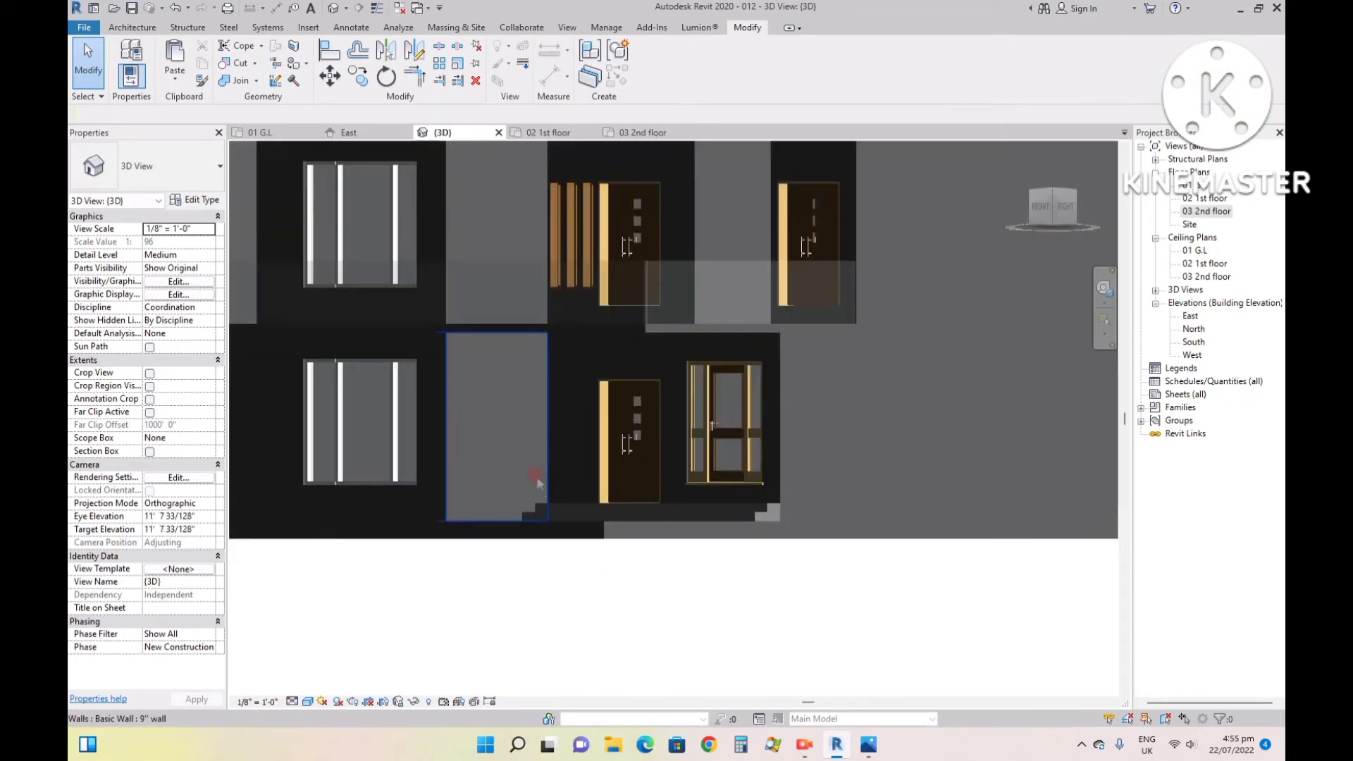
{"action": "left_click", "coordinate": [1065, 207]}
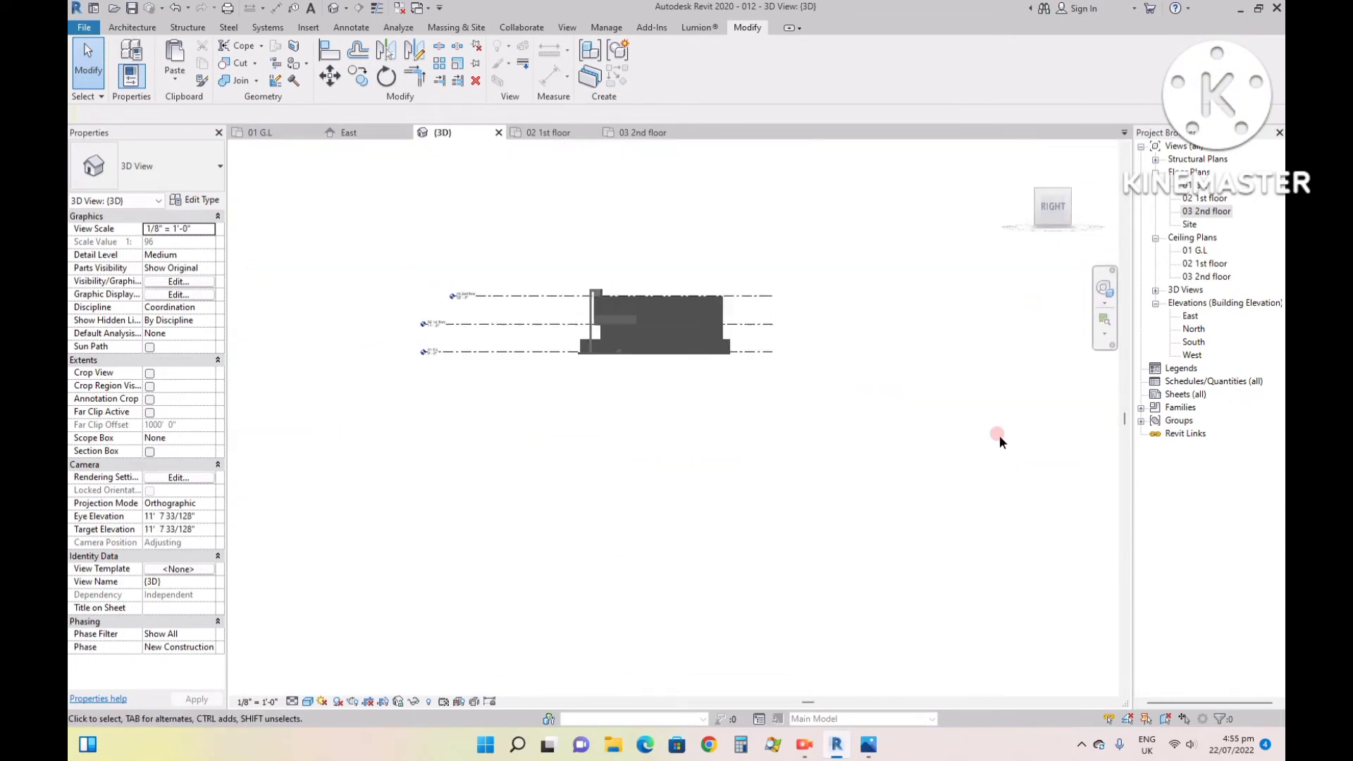
{"action": "scroll", "coordinate": [702, 423], "scroll_direction": "up", "scroll_amount": 8}
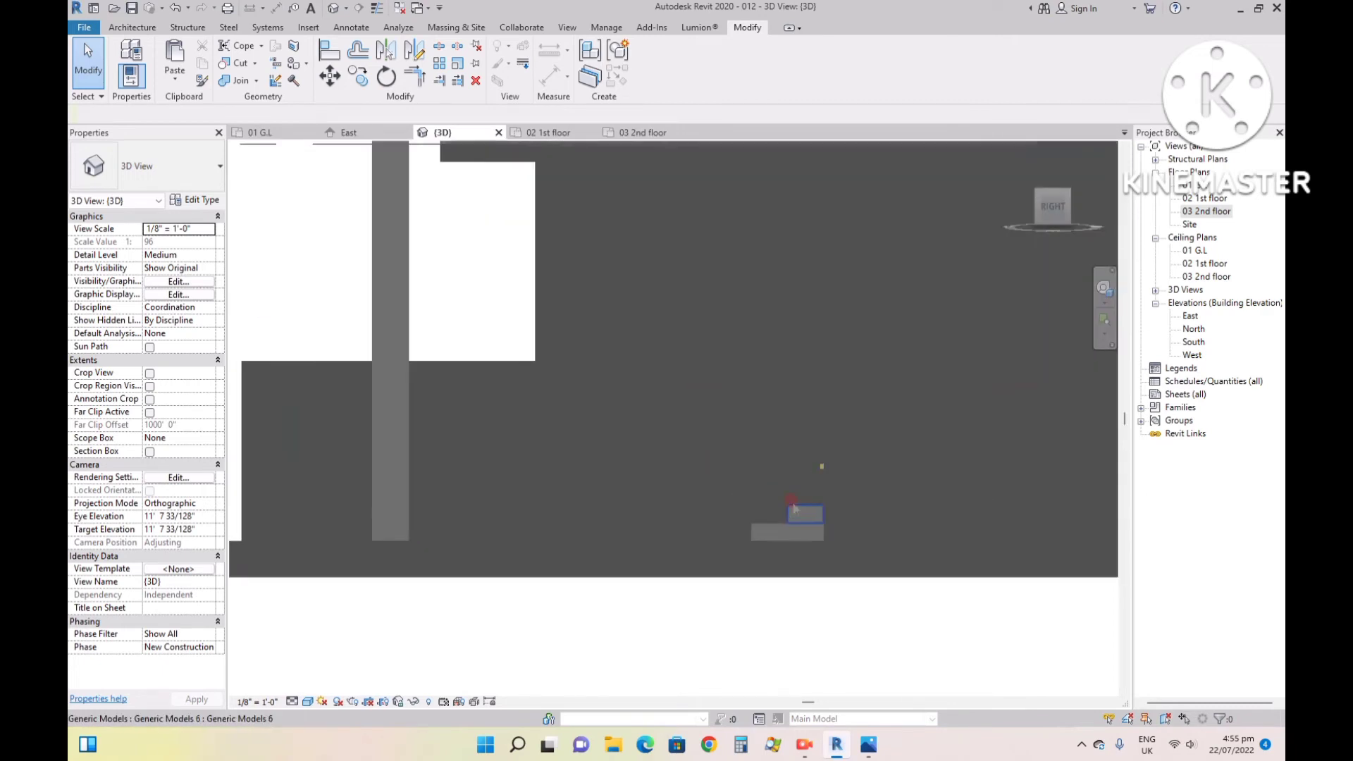
{"action": "scroll", "coordinate": [794, 509], "scroll_direction": "up", "scroll_amount": 3}
{"action": "left_click", "coordinate": [779, 519]}
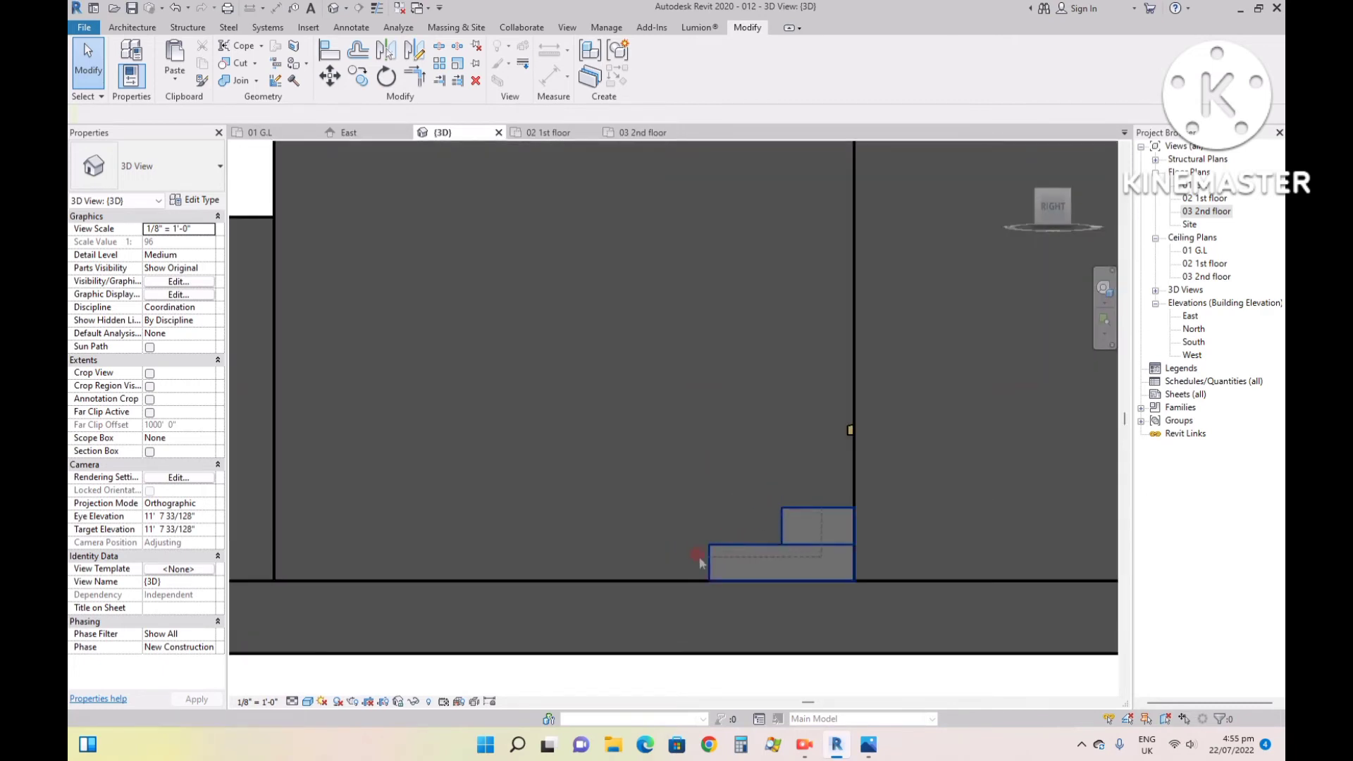
{"action": "left_click_drag", "start_coordinate": [700, 563], "coordinate": [692, 557]}
{"action": "key", "text": "Delete"}
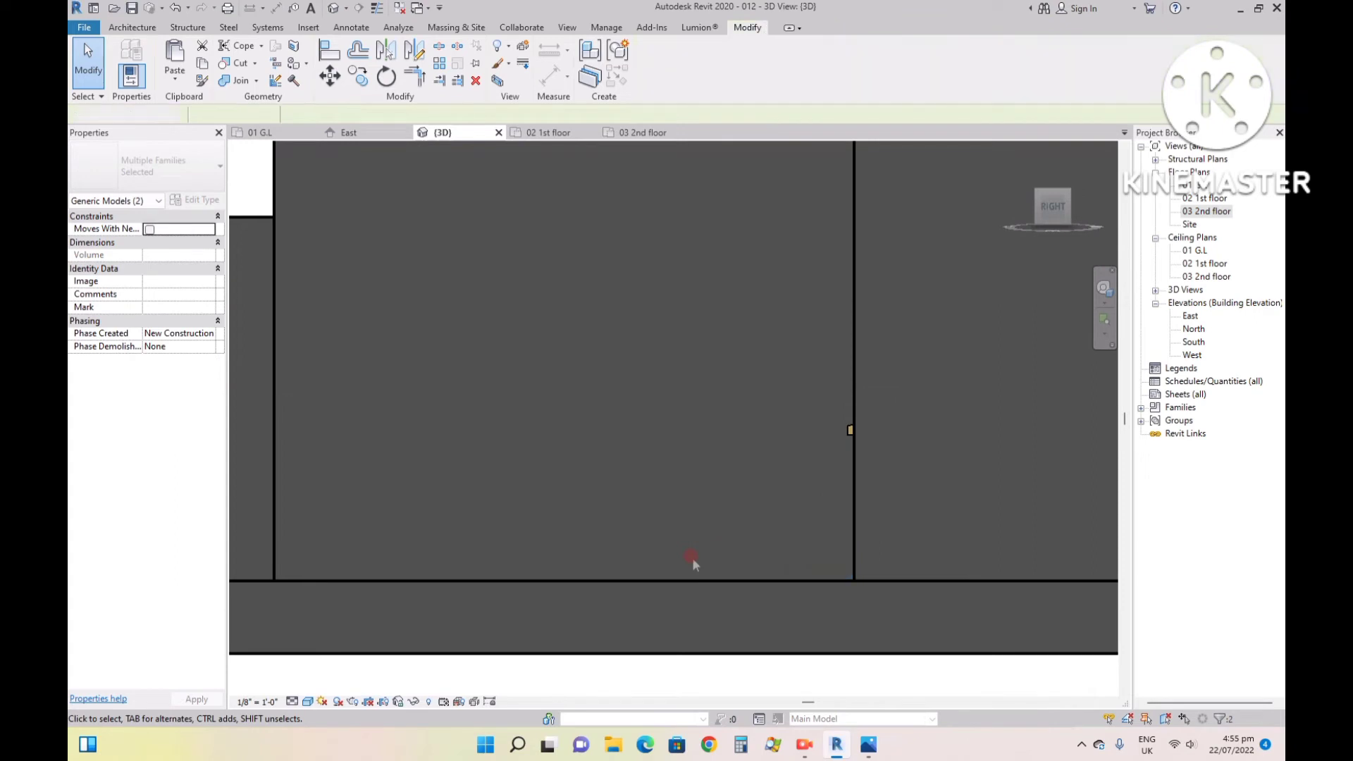
{"action": "left_click", "coordinate": [678, 531]}
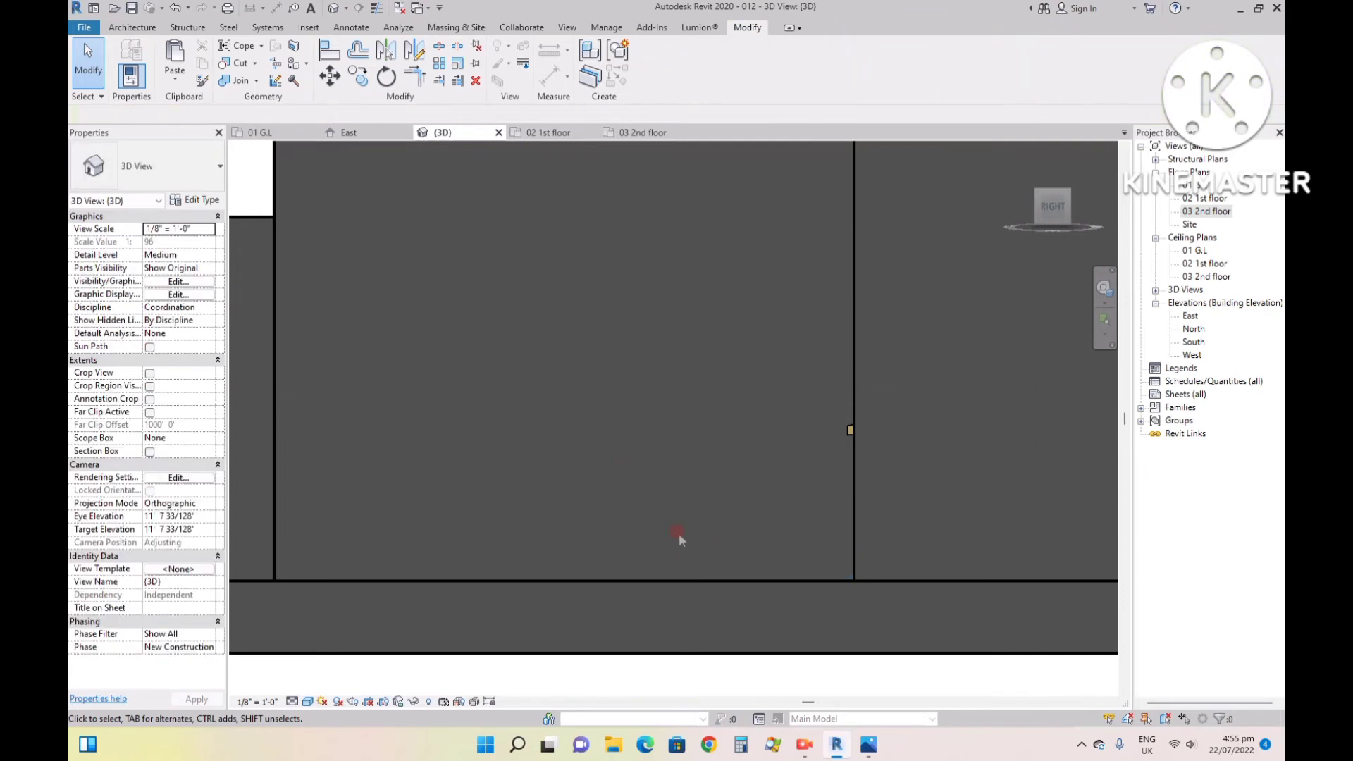
- Start a new in-place model in the Generic Models category and accept the default name
{"action": "left_click", "coordinate": [131, 27]}
{"action": "left_click", "coordinate": [232, 77]}
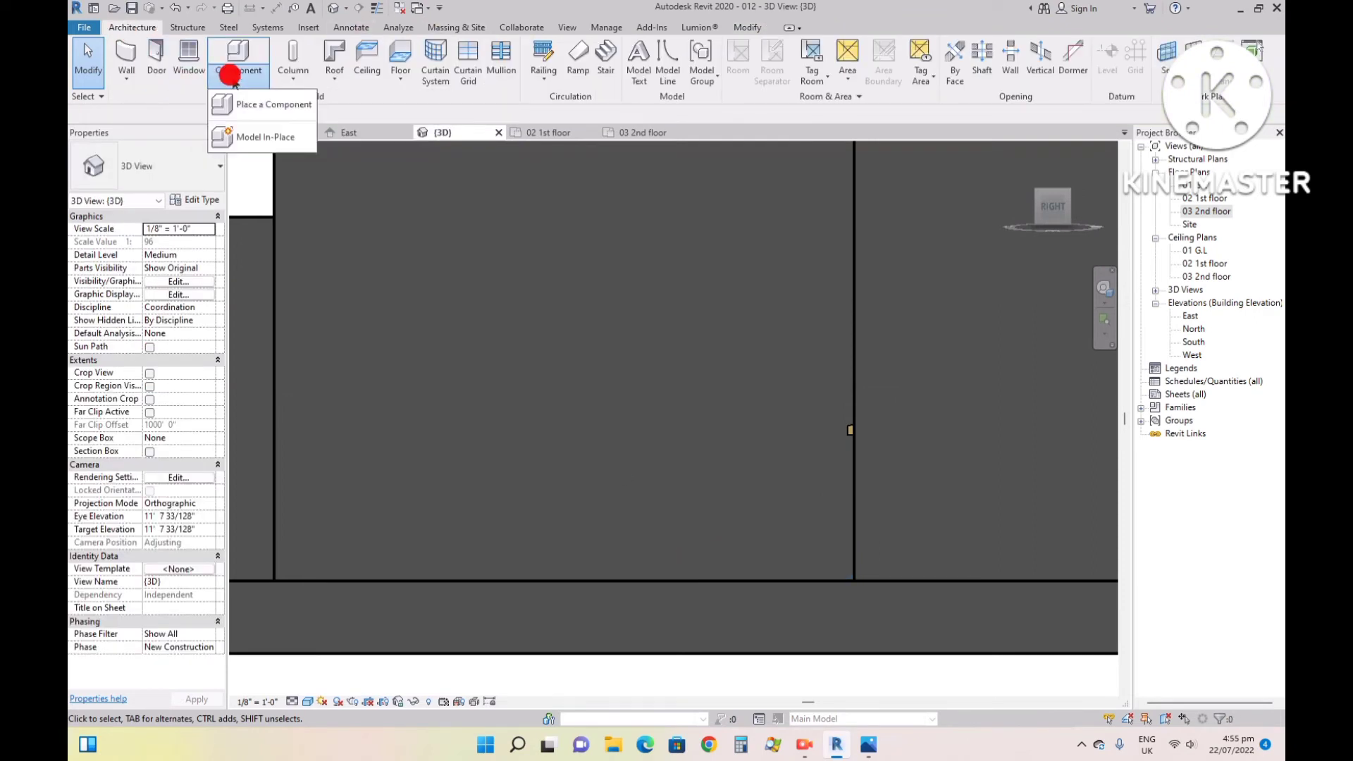
{"action": "left_click", "coordinate": [265, 137]}
{"action": "left_click", "coordinate": [596, 312]}
{"action": "key", "text": "g"}
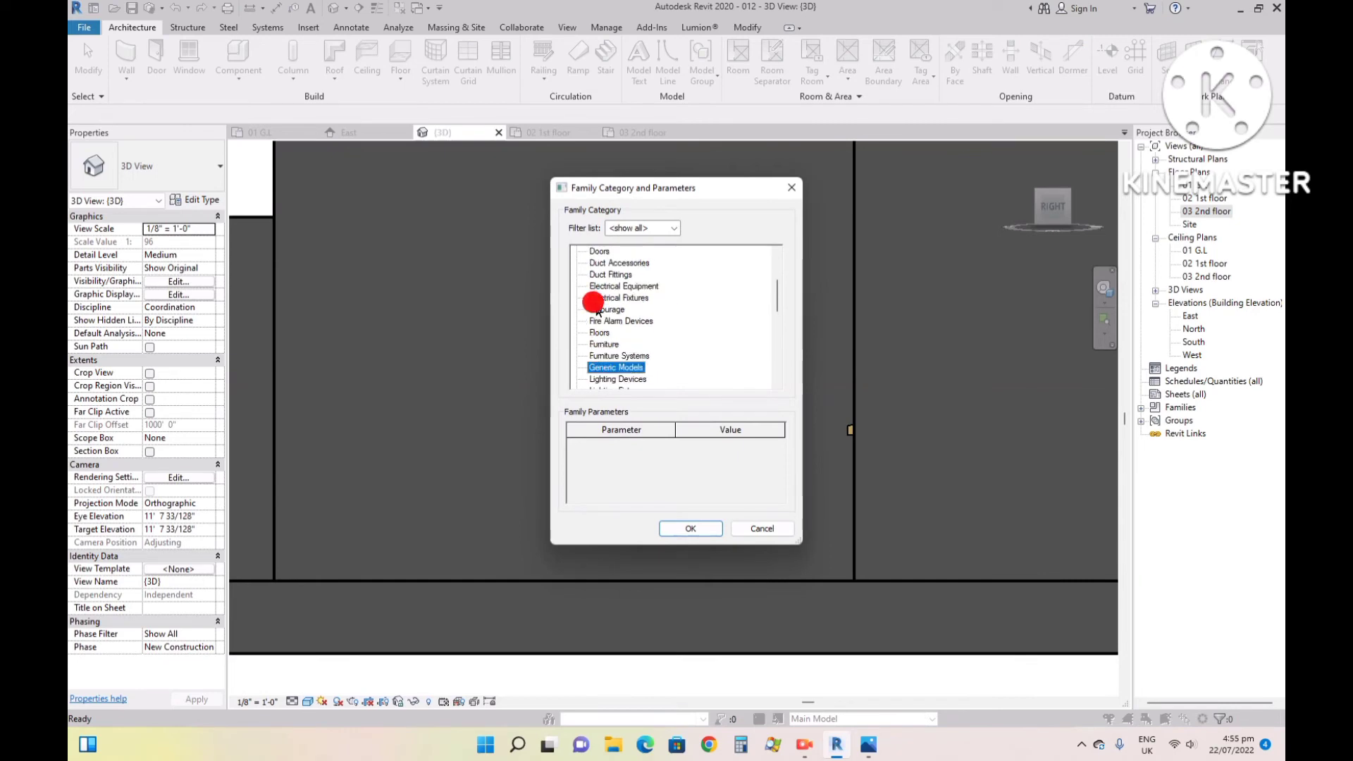
{"action": "left_click", "coordinate": [690, 528]}
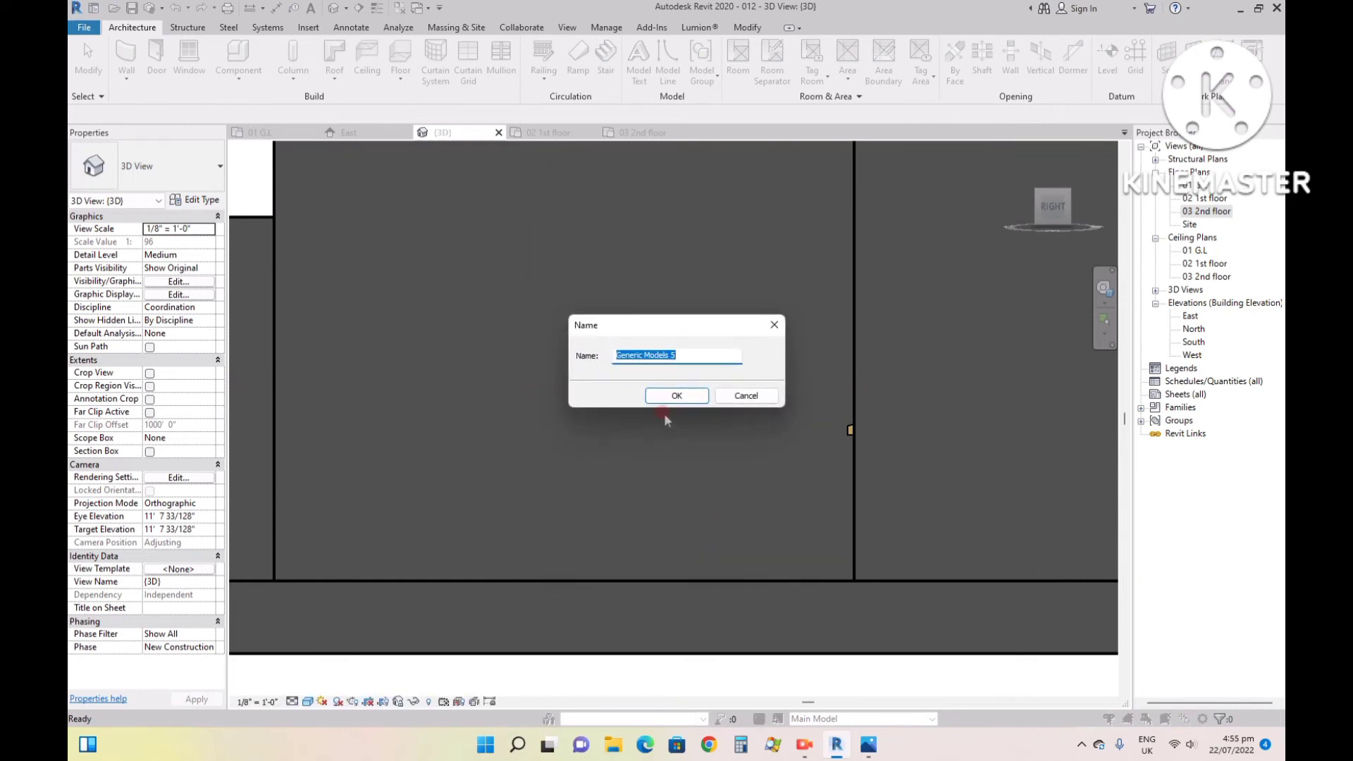
{"action": "left_click", "coordinate": [679, 389]}
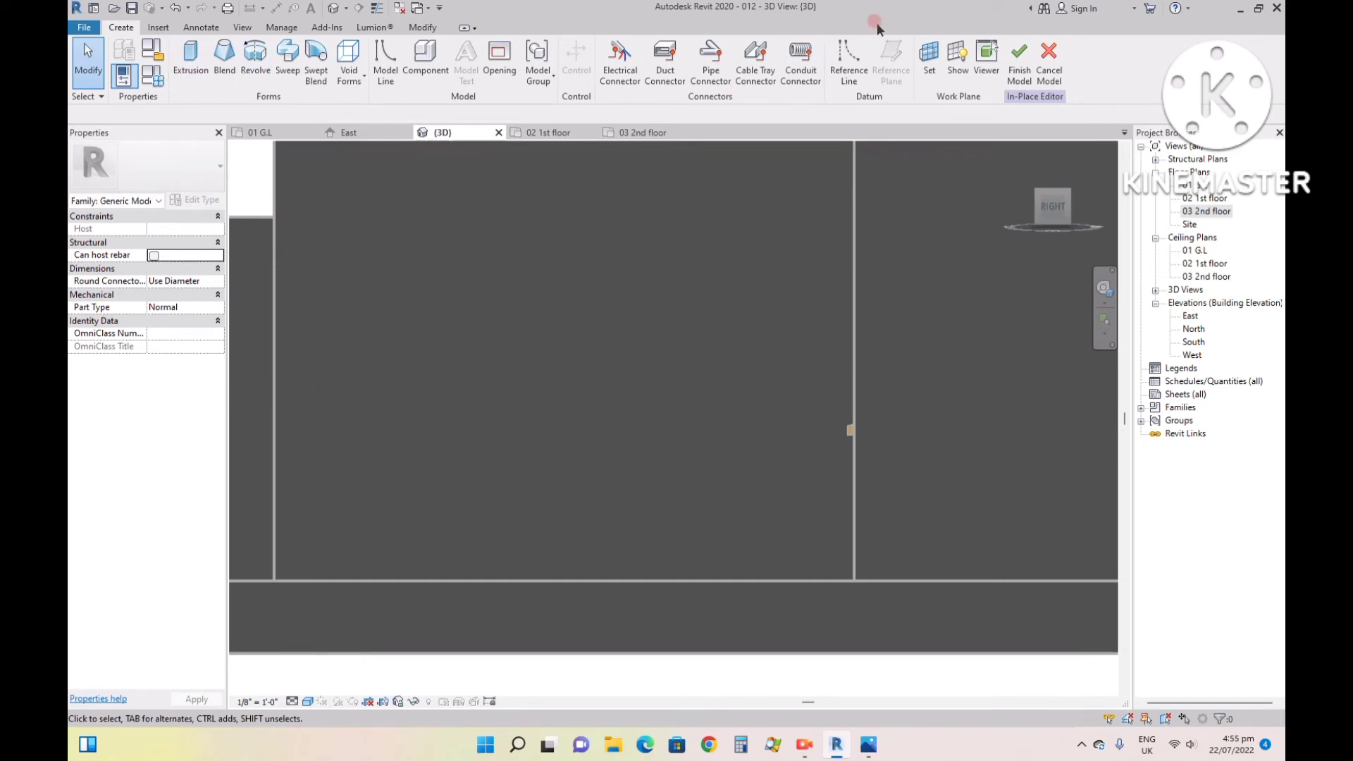
- Try to set the work plane by picking the front vertical edge of the 9" wall in the right side view
{"action": "left_click", "coordinate": [930, 60]}
{"action": "left_click", "coordinate": [574, 388]}
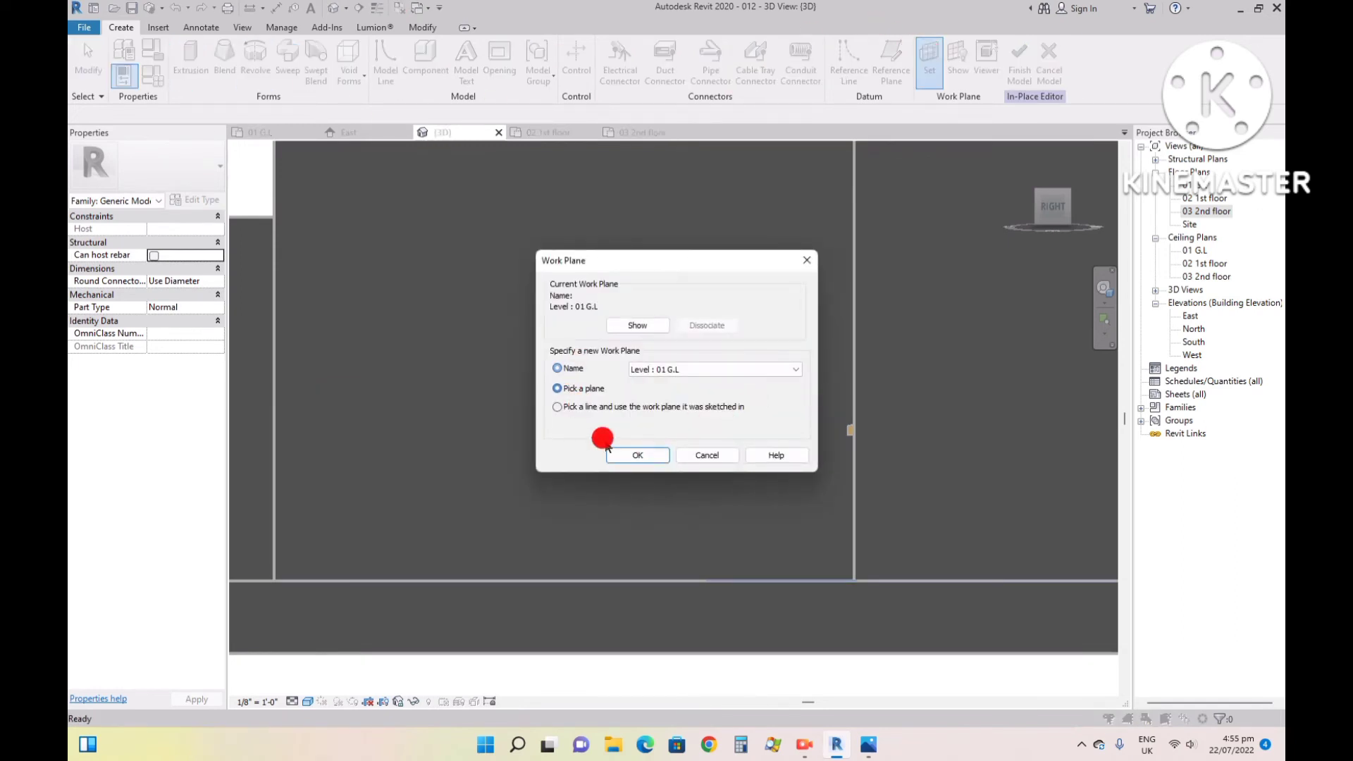
{"action": "left_click", "coordinate": [623, 456]}
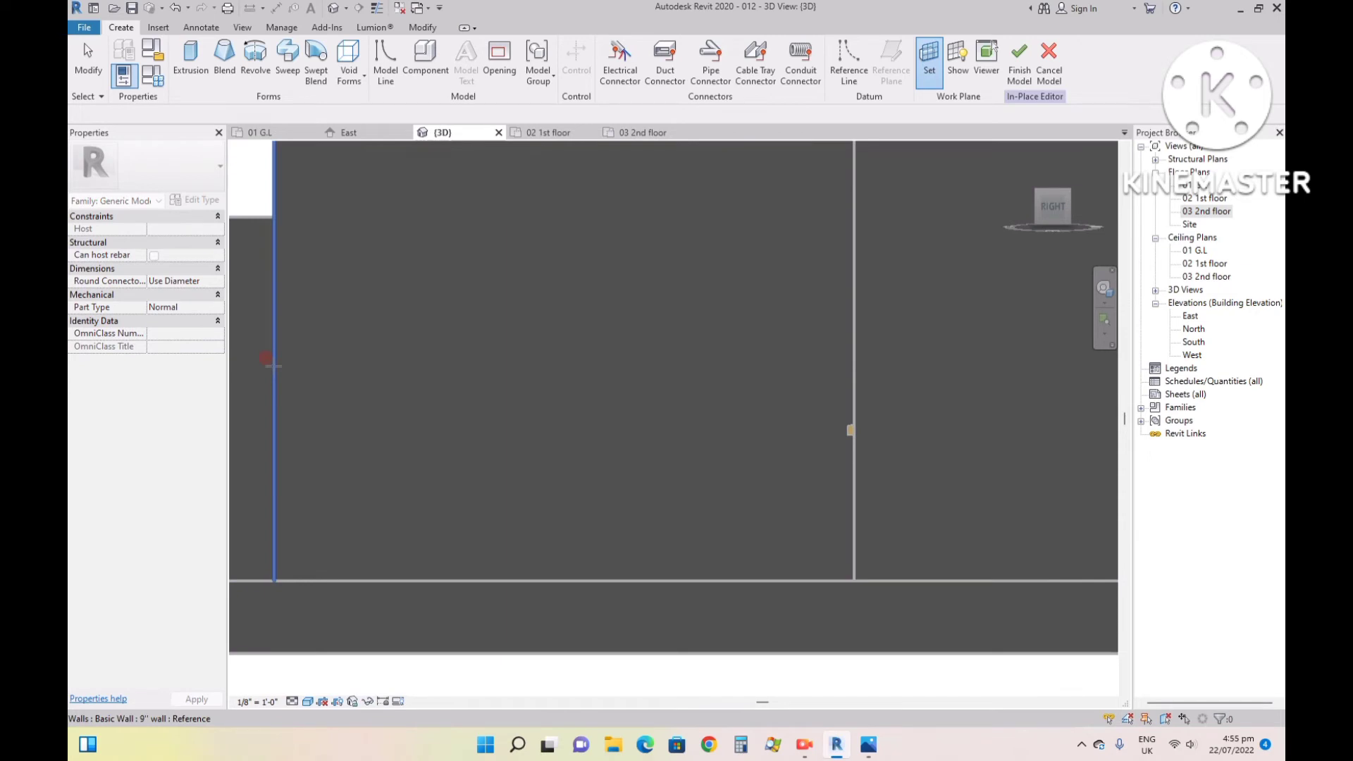
{"action": "left_click", "coordinate": [275, 369]}
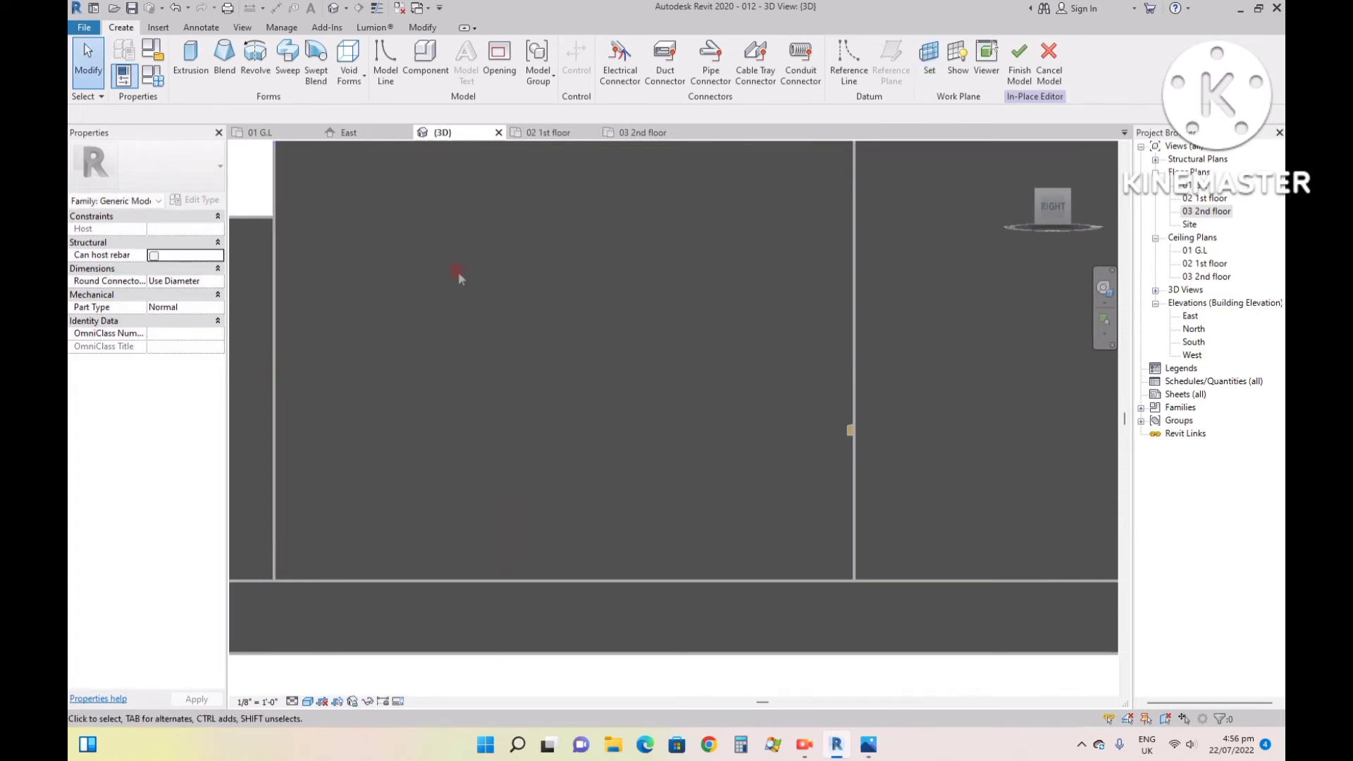
- Start an extrusion and set its work plane by picking the side face of the projecting 9" wall in the right side view
{"action": "left_click", "coordinate": [186, 55]}
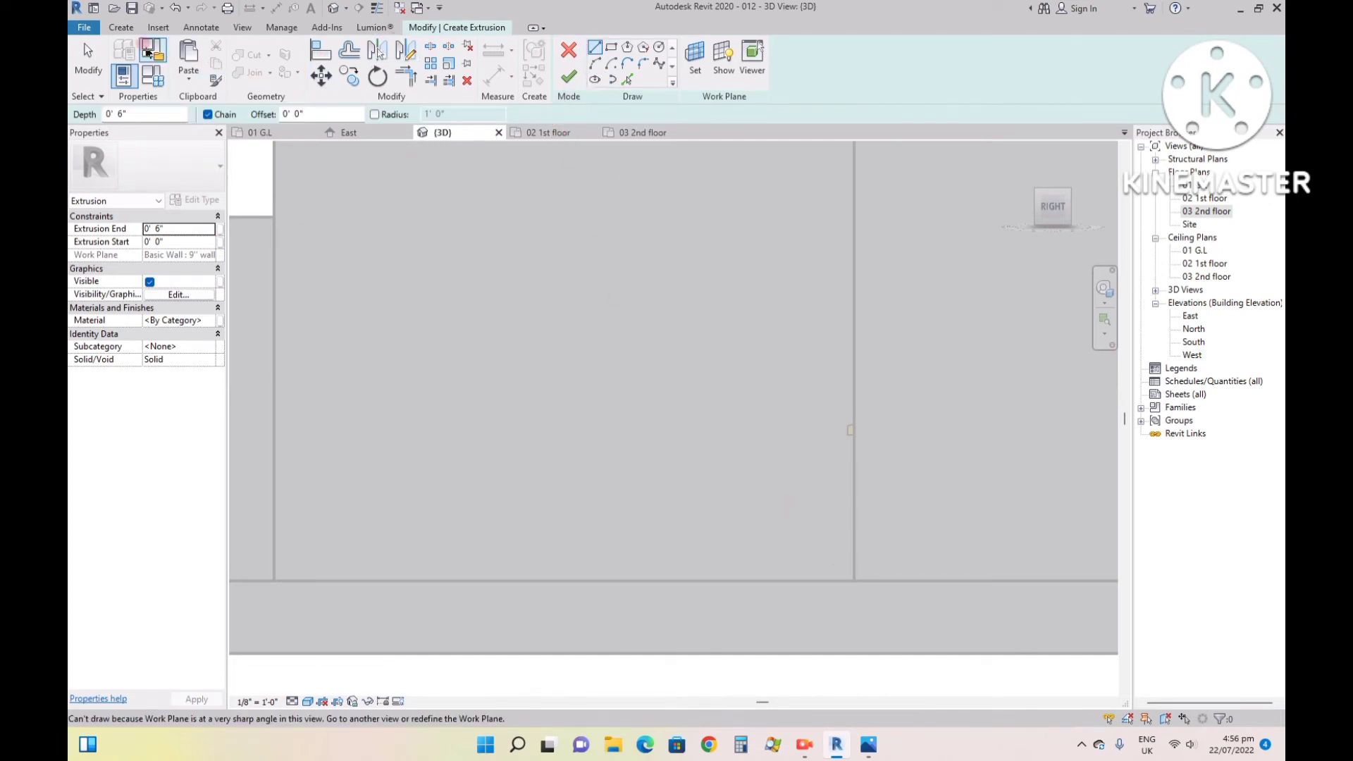
{"action": "left_click", "coordinate": [121, 27]}
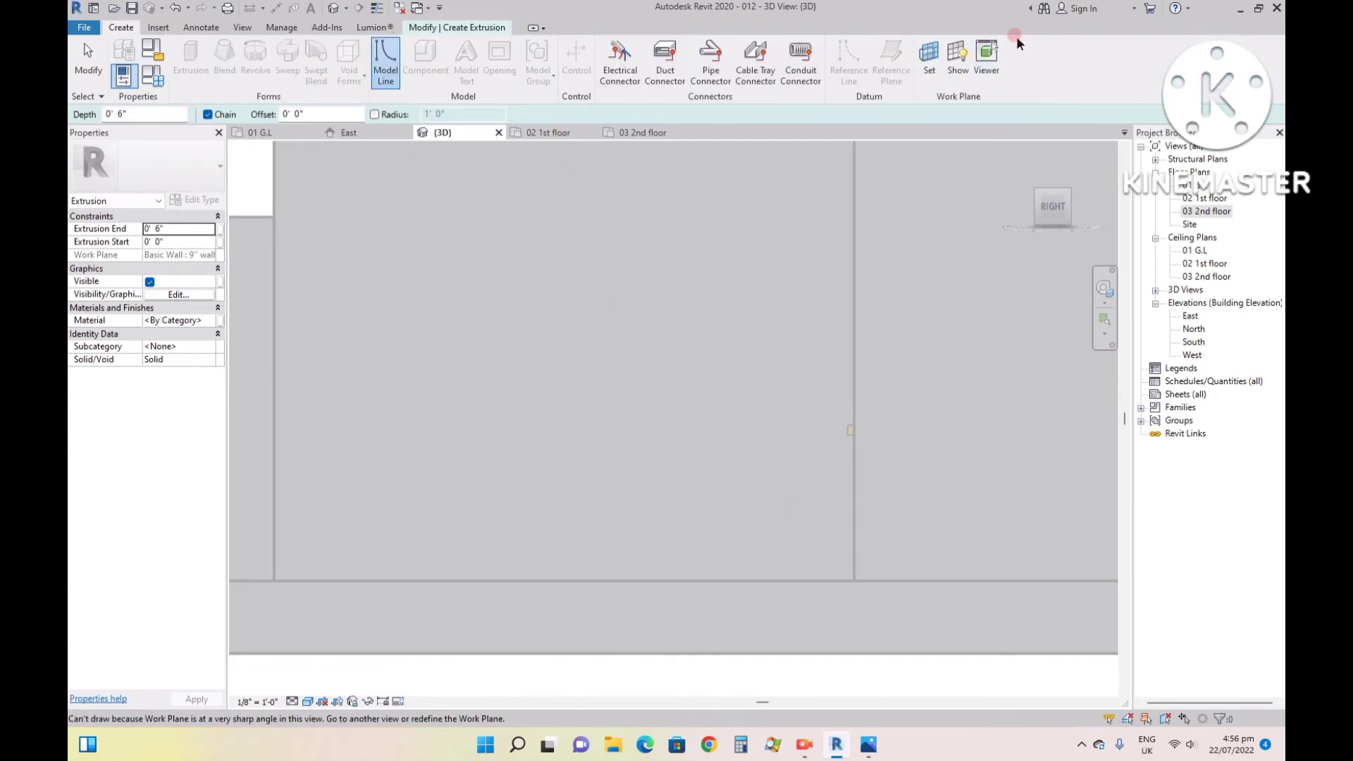
{"action": "left_click", "coordinate": [928, 55]}
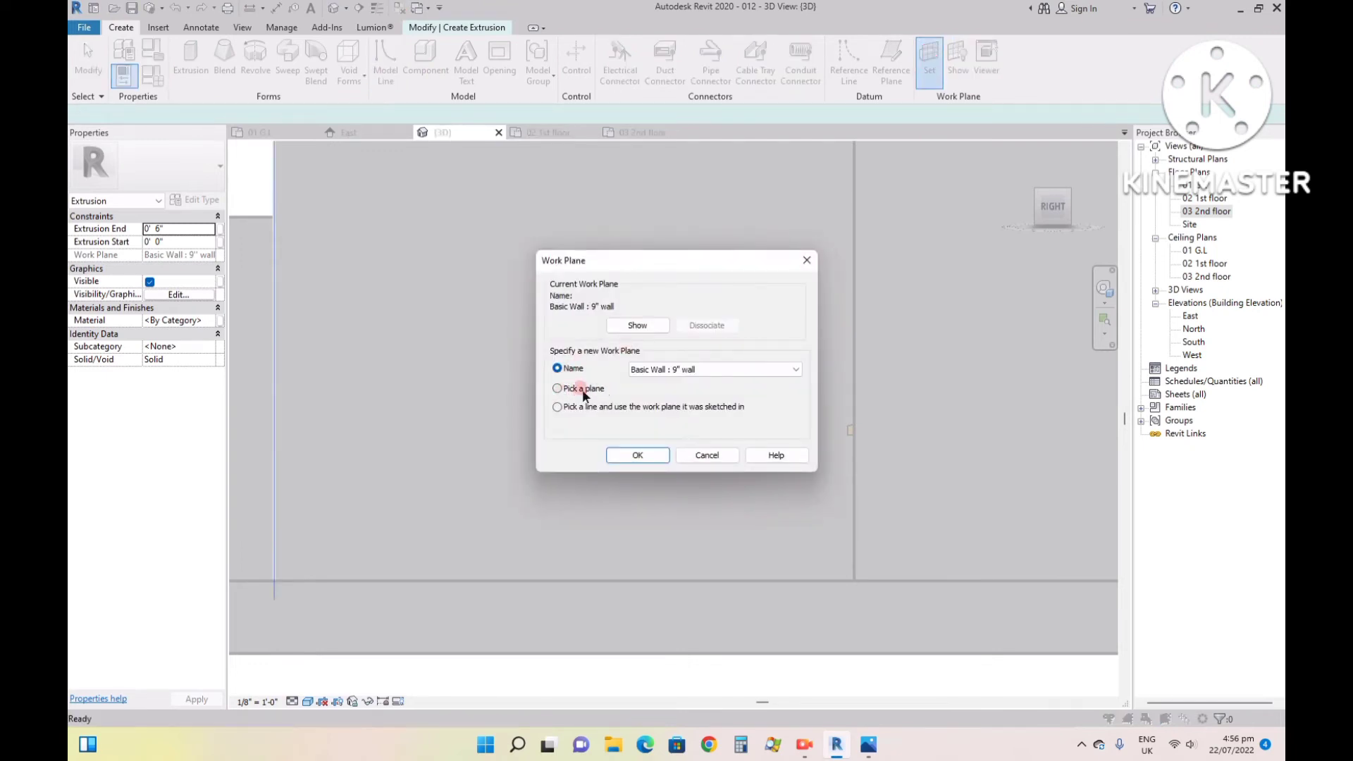
{"action": "left_click", "coordinate": [635, 455]}
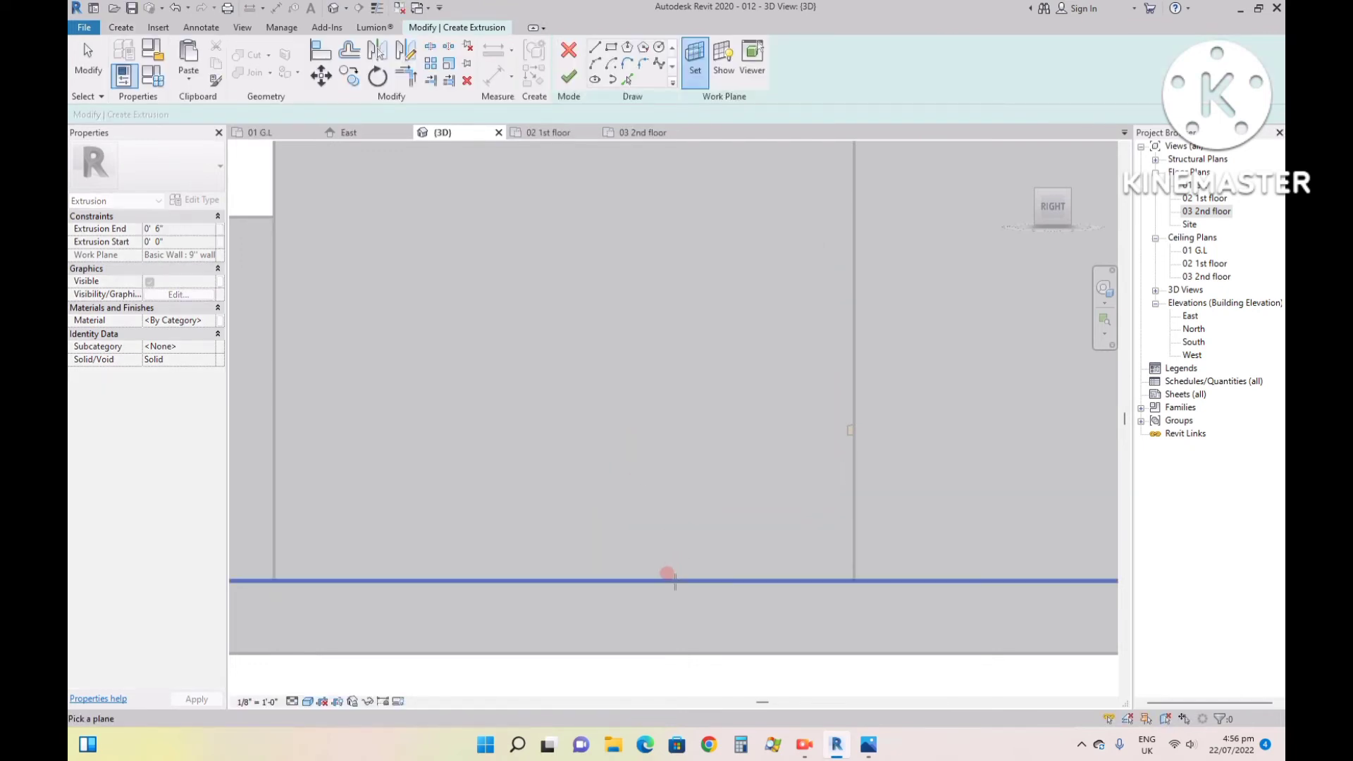
{"action": "scroll", "coordinate": [977, 320], "scroll_direction": "down", "scroll_amount": 8}
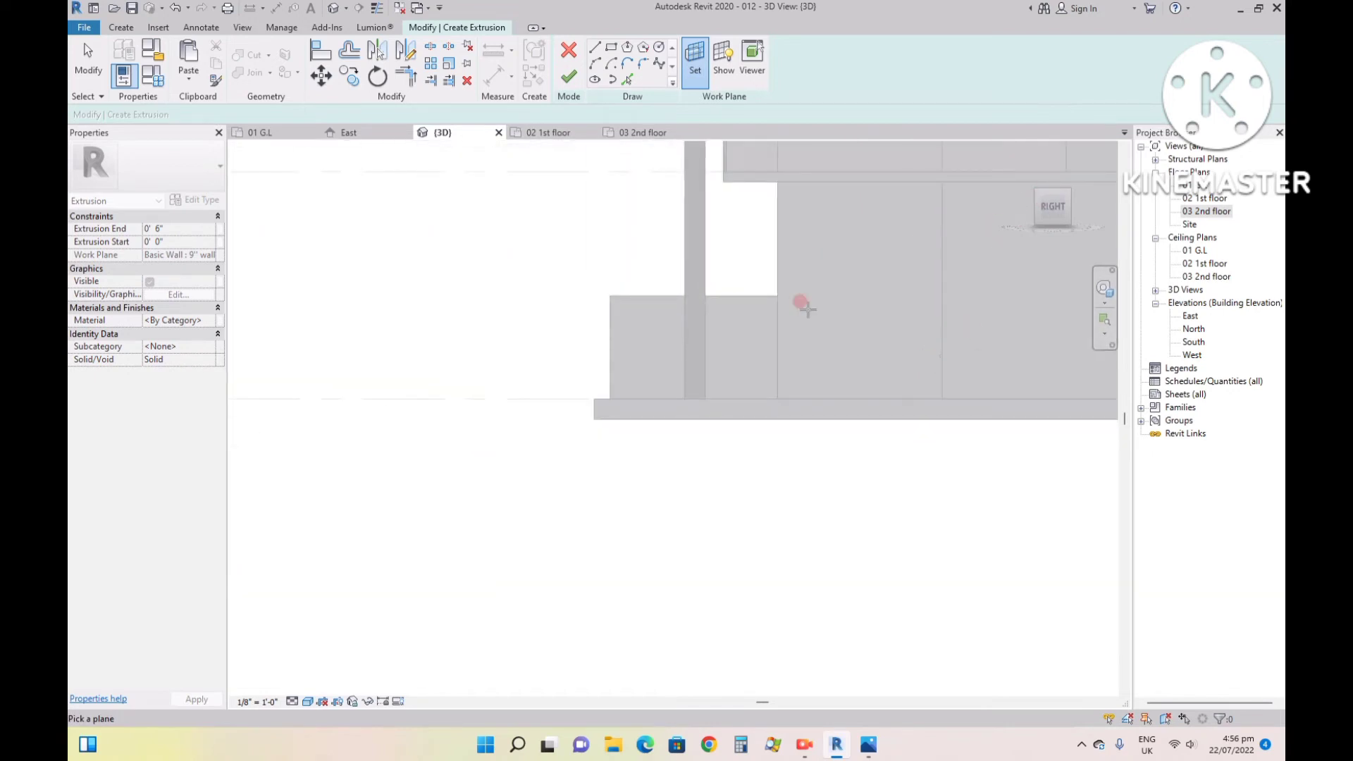
{"action": "scroll", "coordinate": [832, 263], "scroll_direction": "down", "scroll_amount": 2}
{"action": "scroll", "coordinate": [678, 442], "scroll_direction": "up", "scroll_amount": 3}
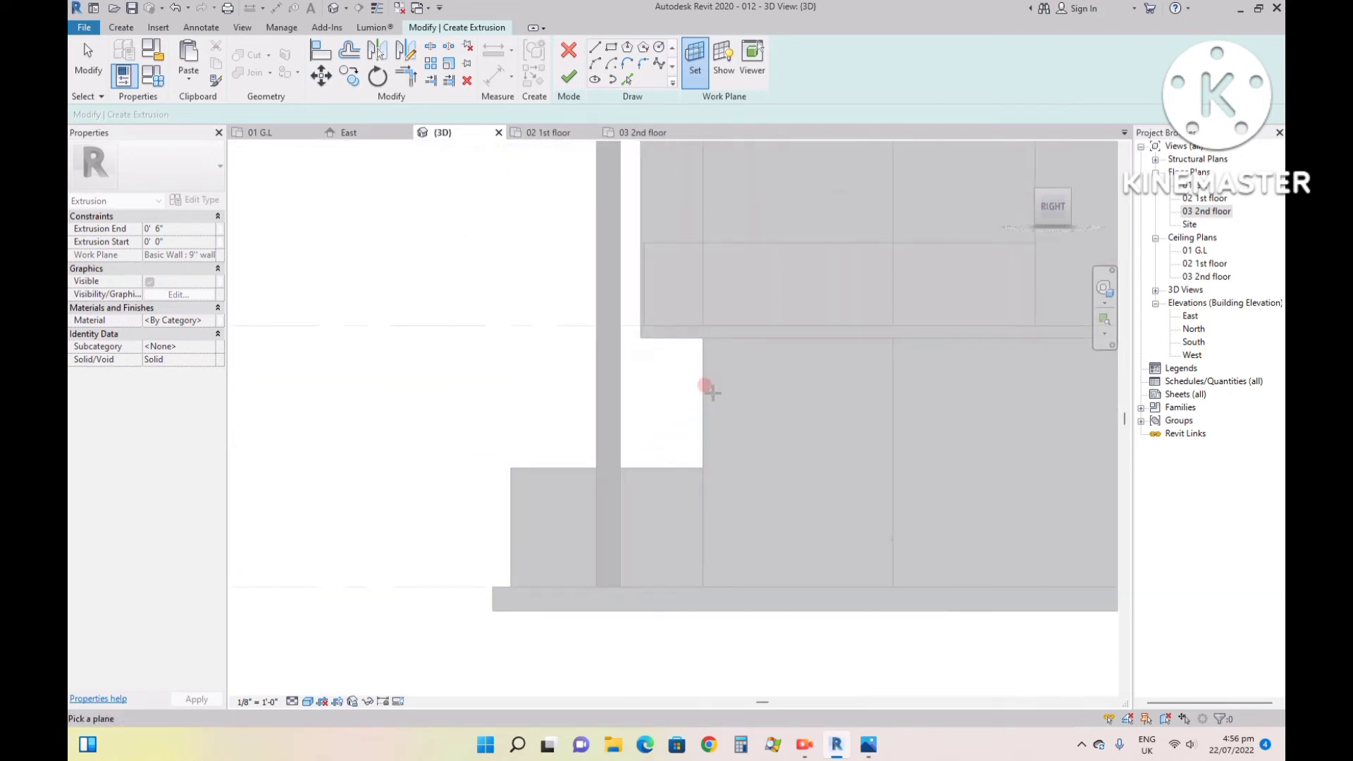
{"action": "left_click", "coordinate": [704, 366]}
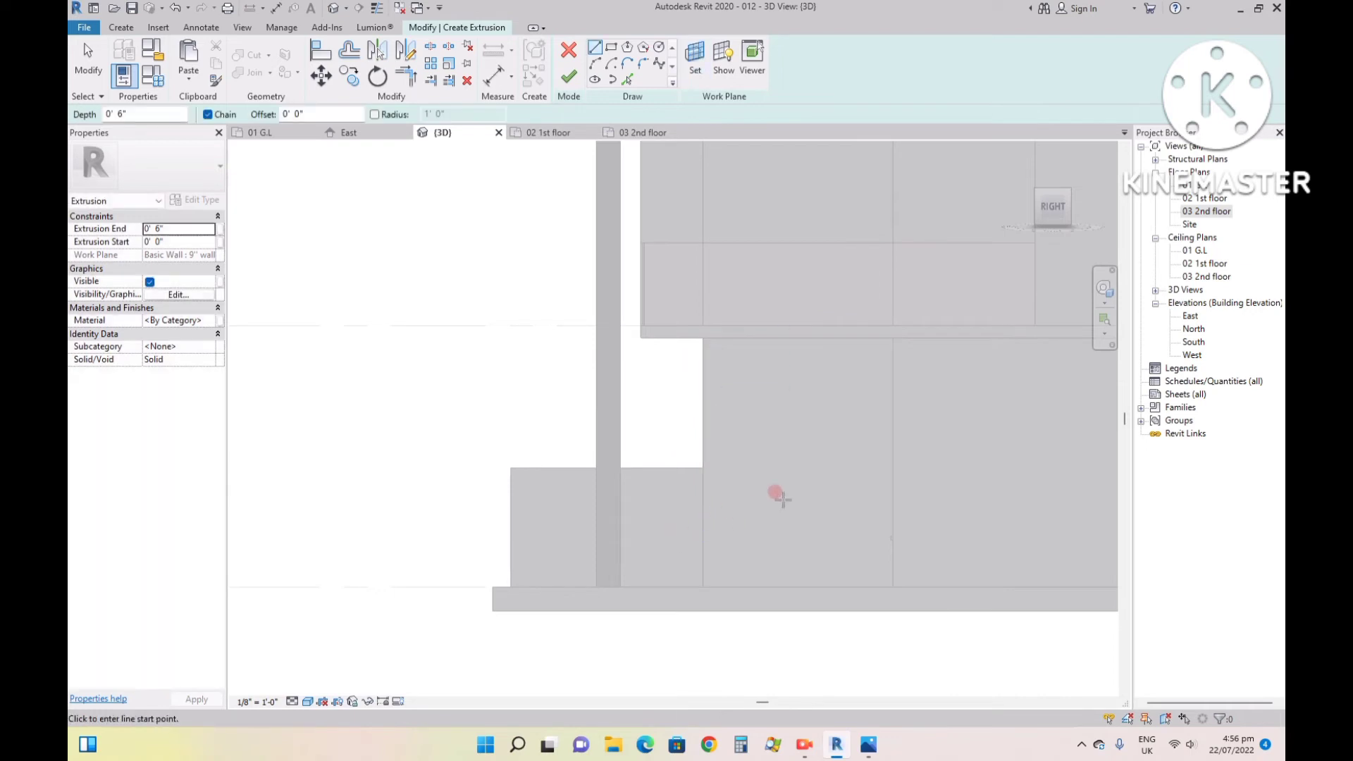
- Sketch a 2' horizontal base line outward along ground level from the entrance wall's bottom corner, ending with a 6" vertical riser
{"action": "scroll", "coordinate": [783, 494], "scroll_direction": "up", "scroll_amount": 3}
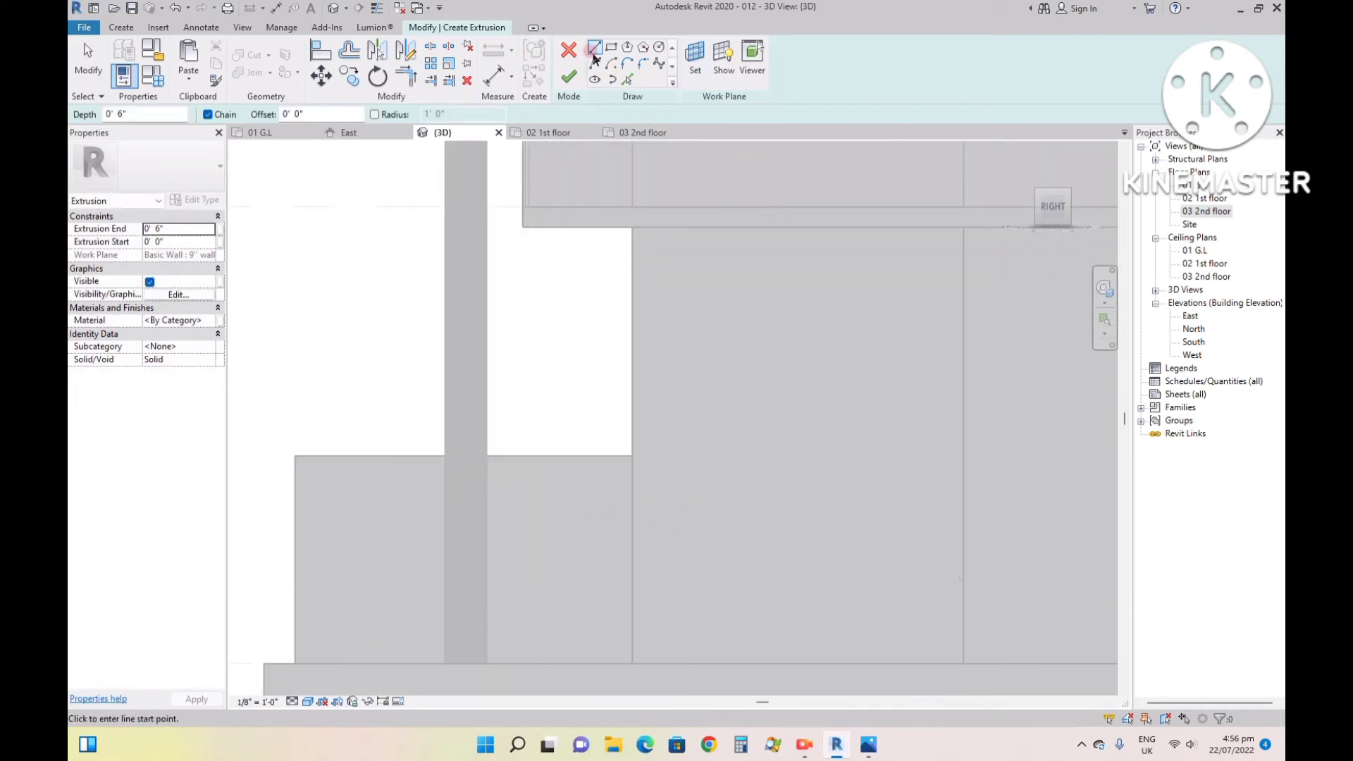
{"action": "left_click", "coordinate": [122, 27]}
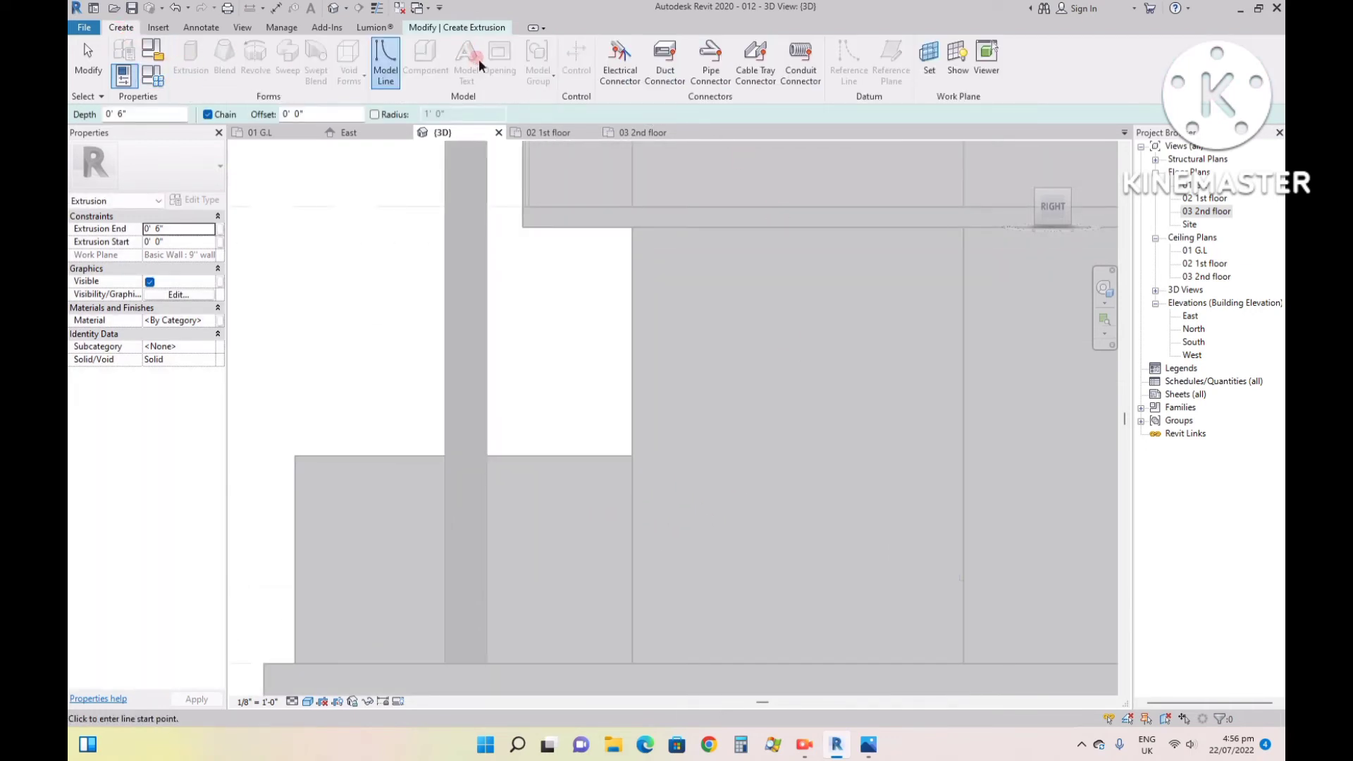
{"action": "left_click", "coordinate": [461, 27]}
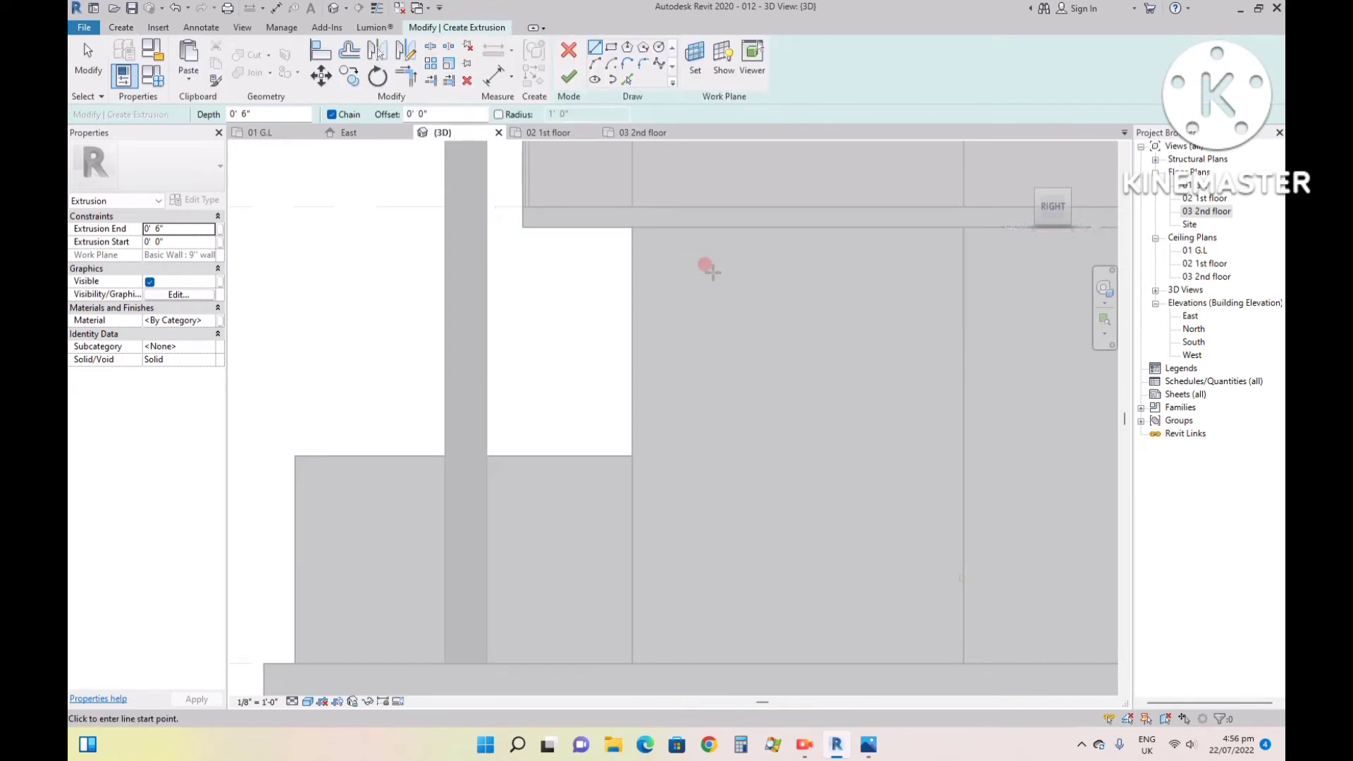
{"action": "scroll", "coordinate": [975, 641], "scroll_direction": "down", "scroll_amount": 2}
{"action": "scroll", "coordinate": [973, 645], "scroll_direction": "up", "scroll_amount": 3}
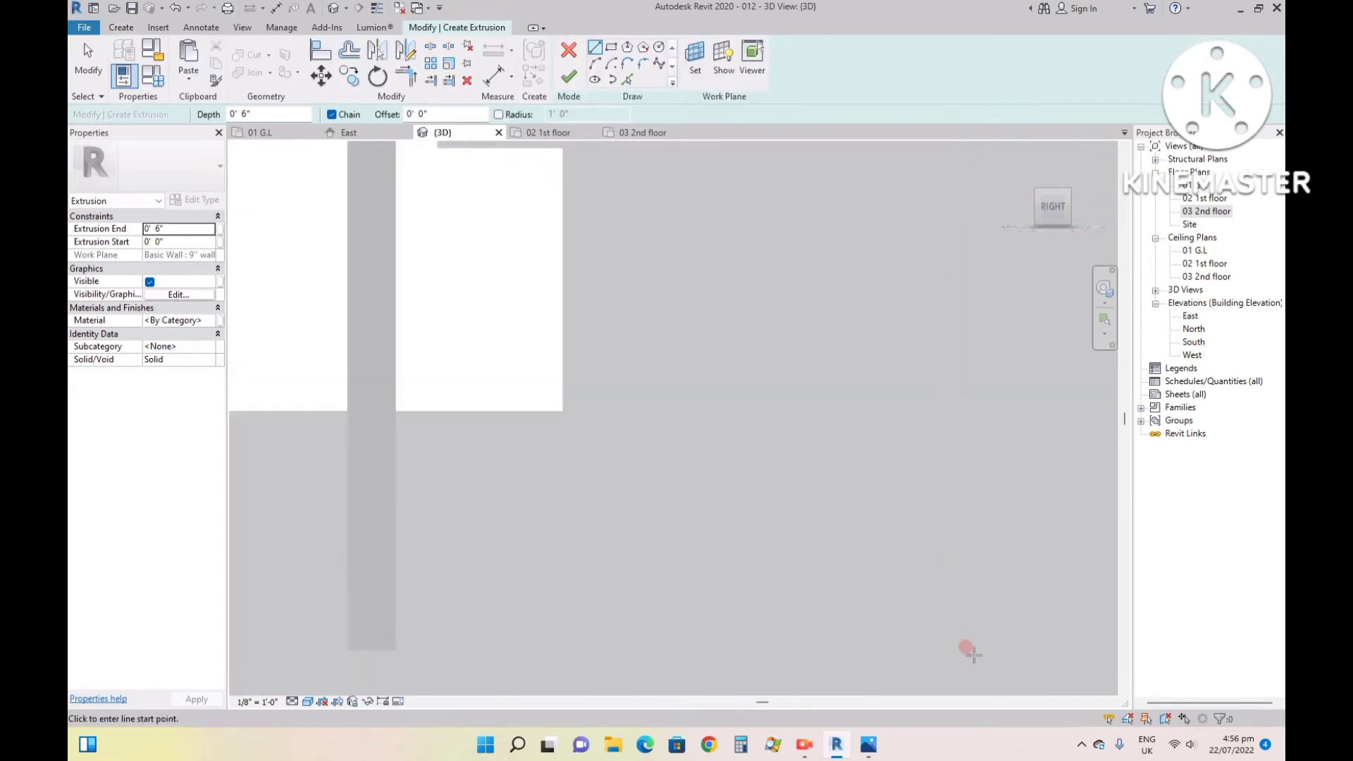
{"action": "left_click", "coordinate": [945, 650]}
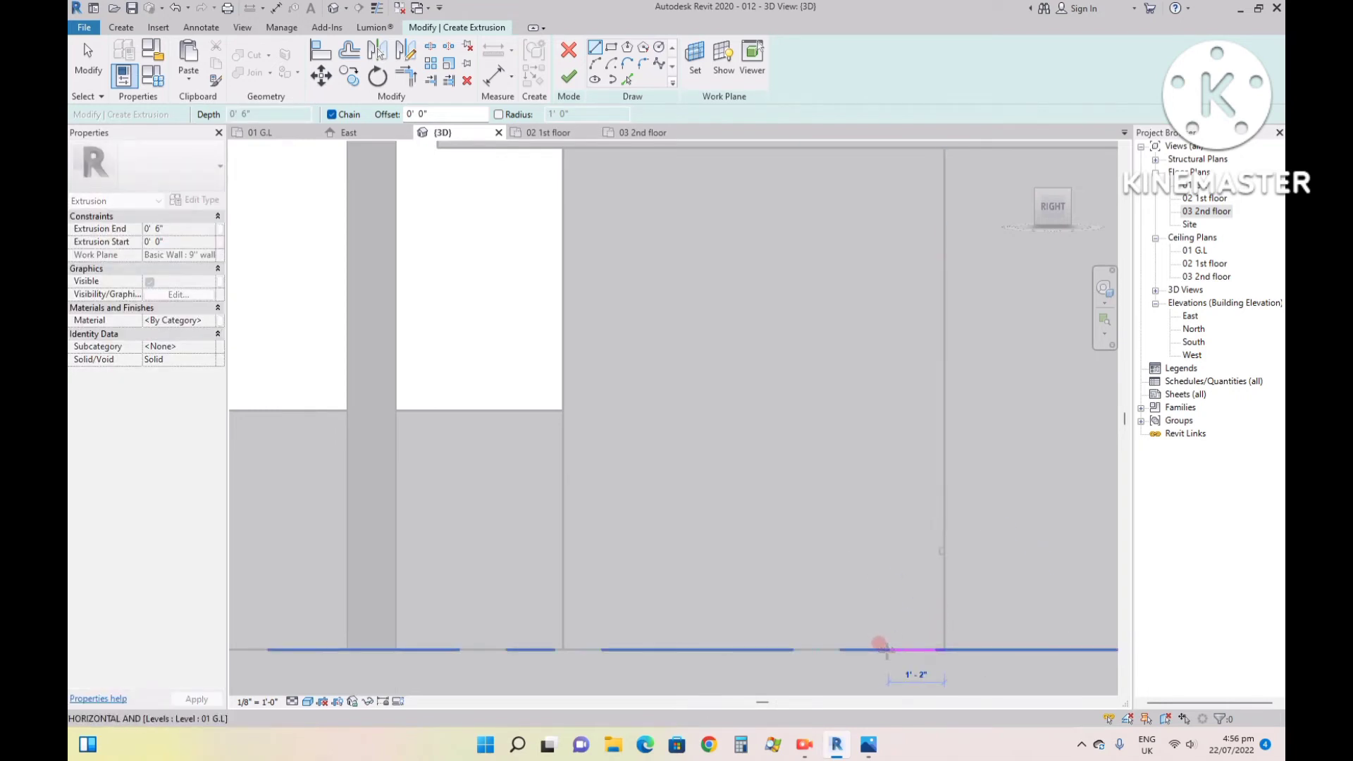
{"action": "type", "text": "2"}
{"action": "key", "text": "Return"}
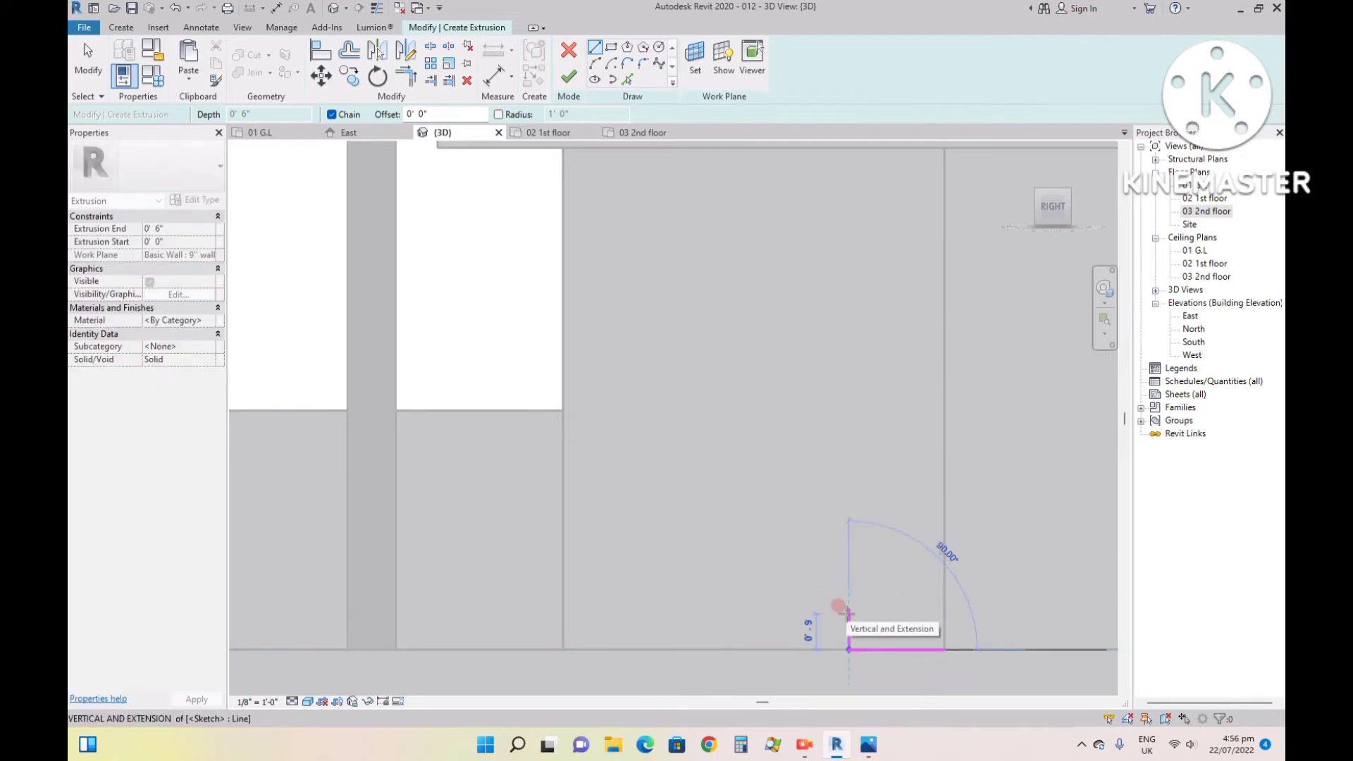
{"action": "type", "text": "6\""}
{"action": "key", "text": "Return"}
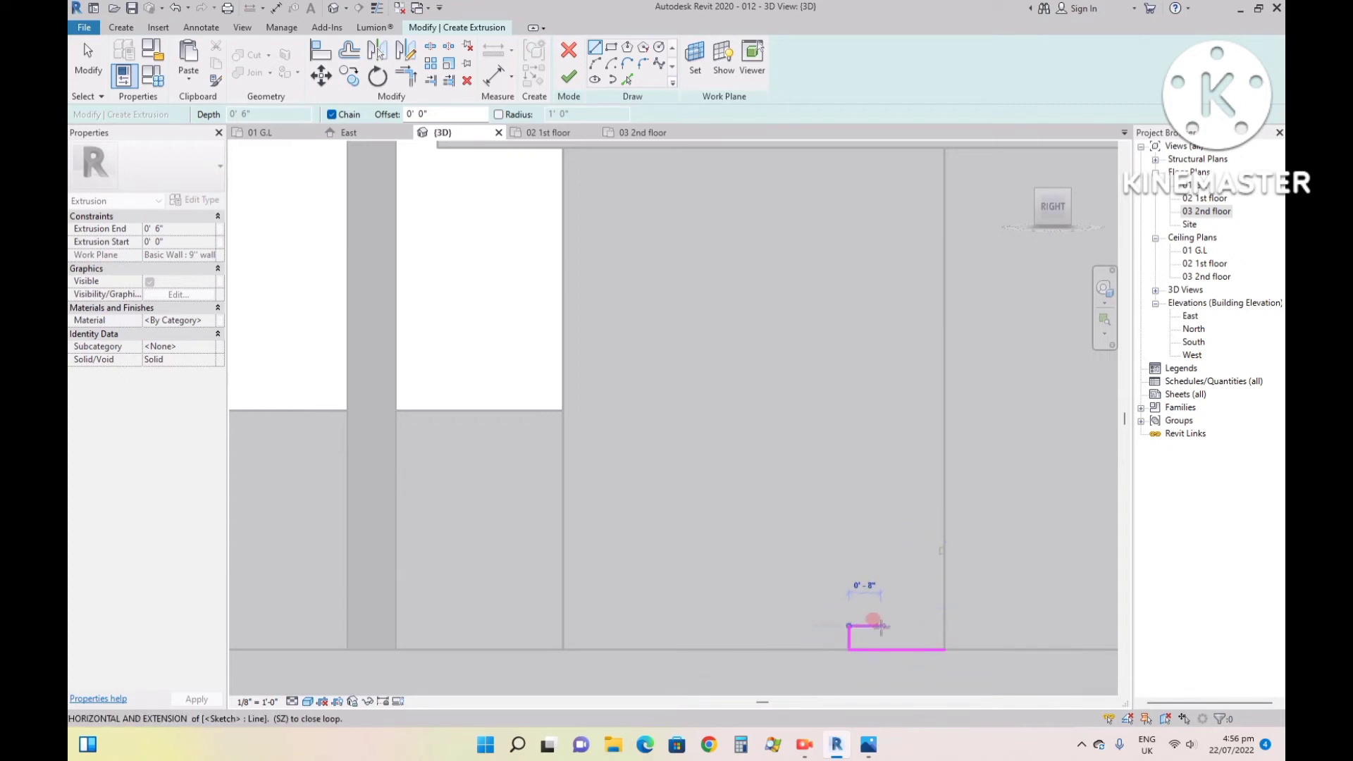
- Complete the step profile with a 1' tread, a 6" riser and a 1' top tread closed along the wall, and finish the sketch
{"action": "type", "text": "1"}
{"action": "key", "text": "Return"}
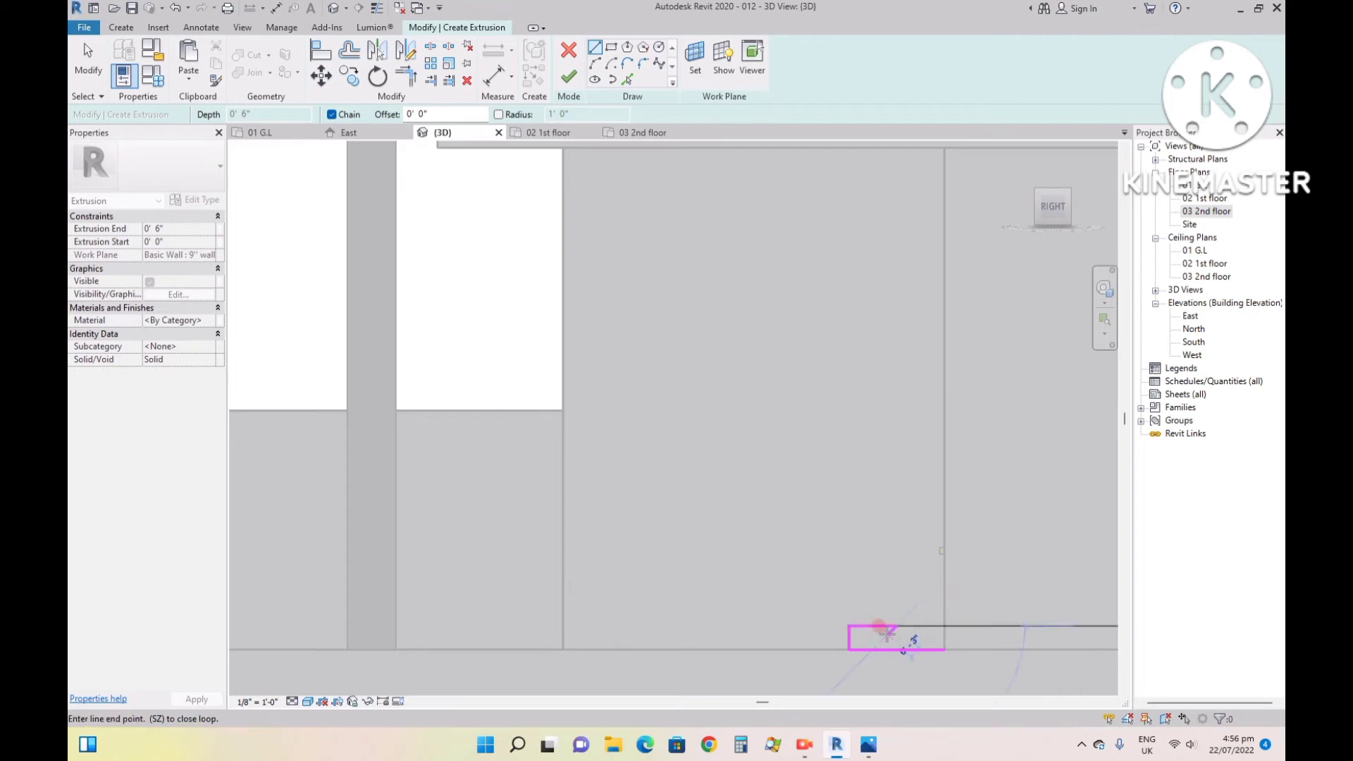
{"action": "type", "text": "6"}
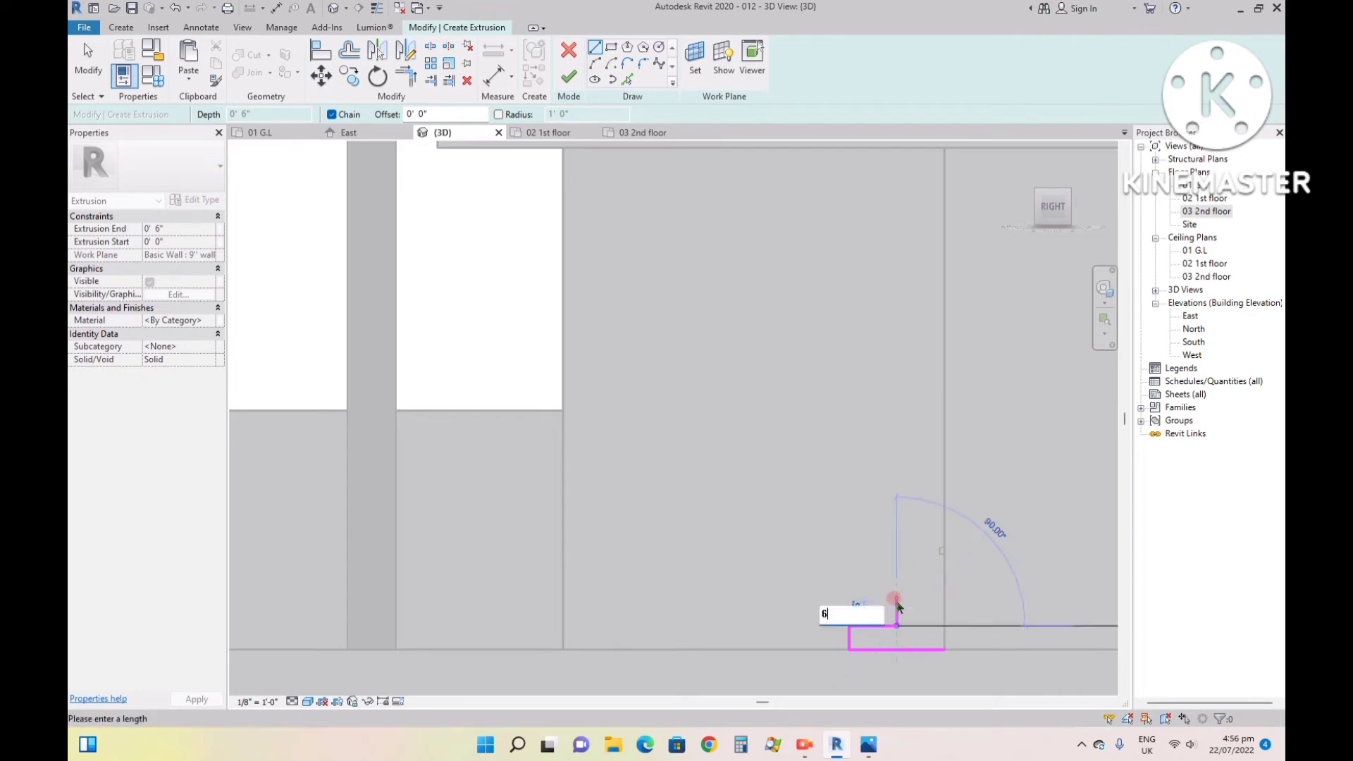
{"action": "key", "text": "Return"}
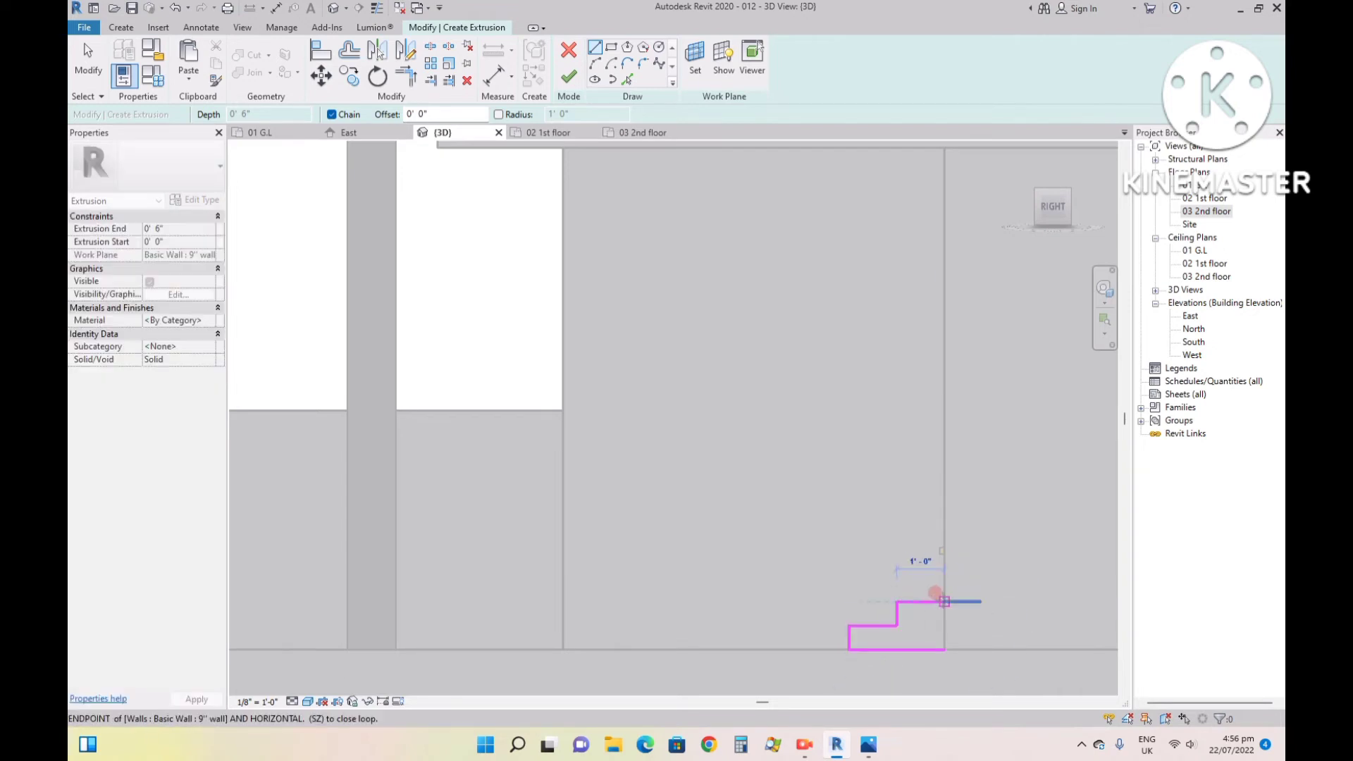
{"action": "left_click", "coordinate": [944, 603]}
{"action": "left_click", "coordinate": [945, 602]}
{"action": "left_click", "coordinate": [945, 649]}
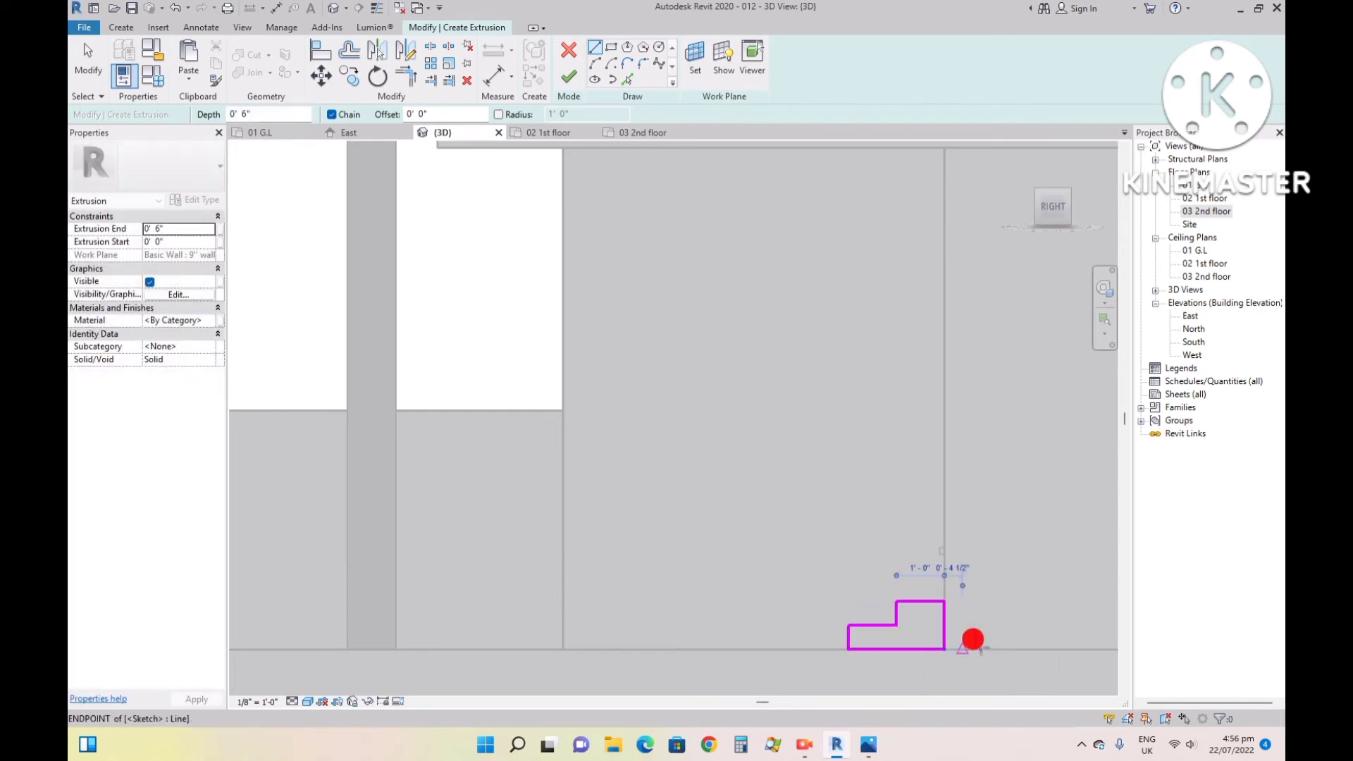
{"action": "left_click", "coordinate": [569, 77]}
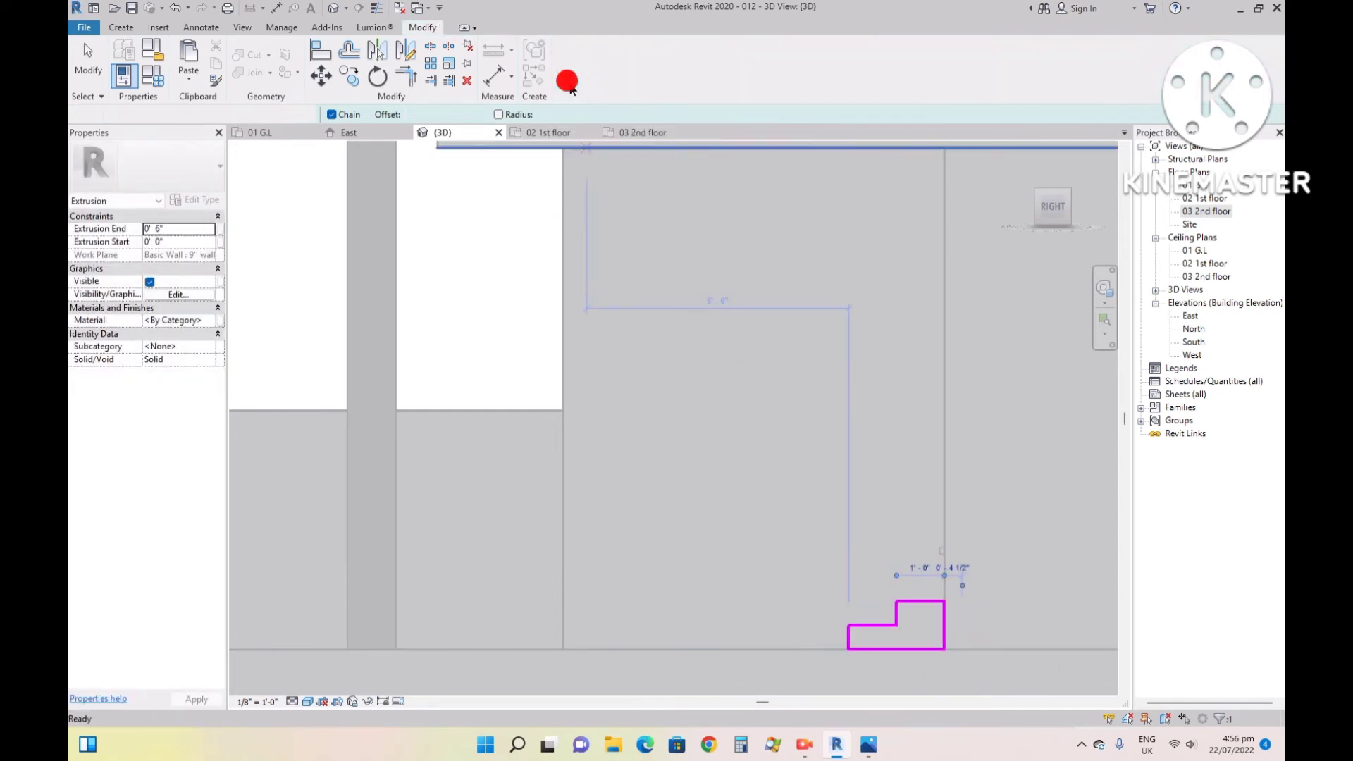
- Stretch the steps extrusion in the front view across the whole entrance to the outer wall edge, and finish the in-place model
{"action": "left_click", "coordinate": [1035, 189]}
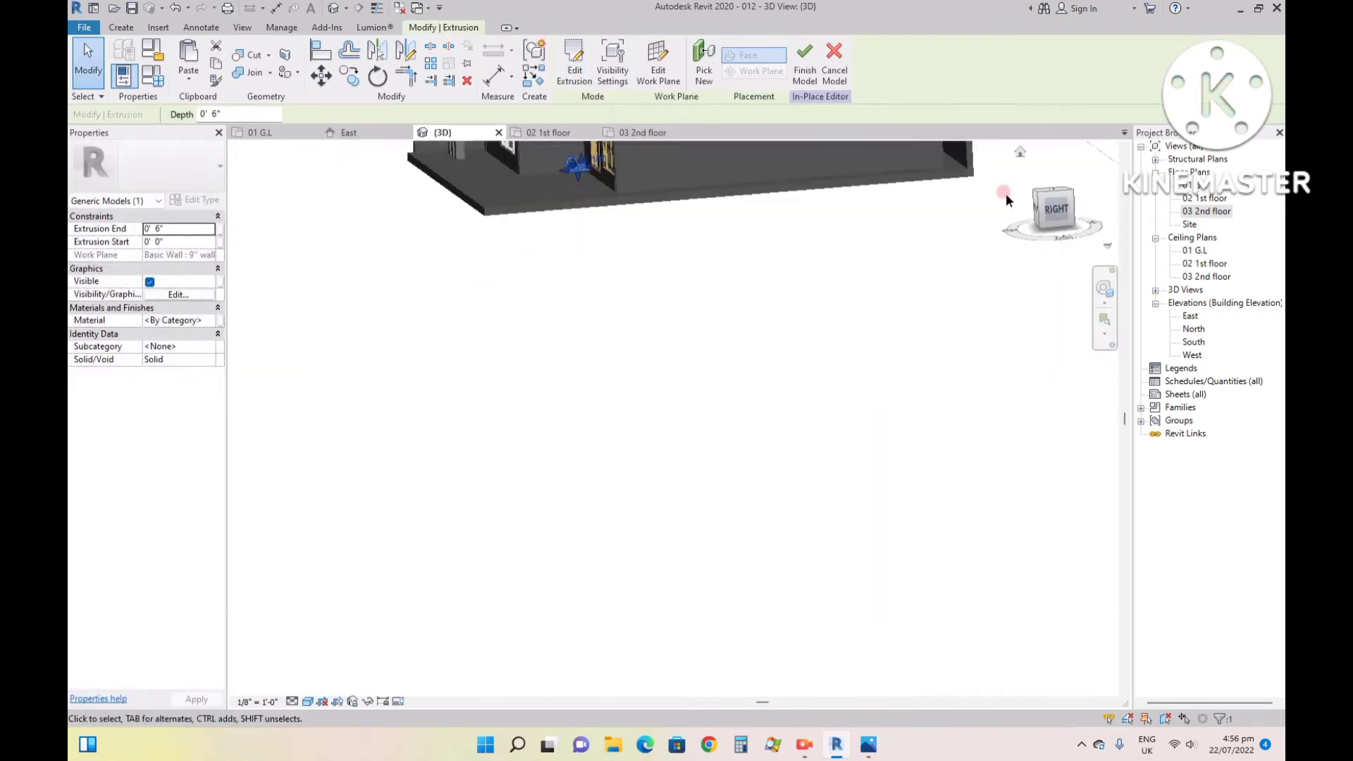
{"action": "scroll", "coordinate": [656, 409], "scroll_direction": "up", "scroll_amount": 10}
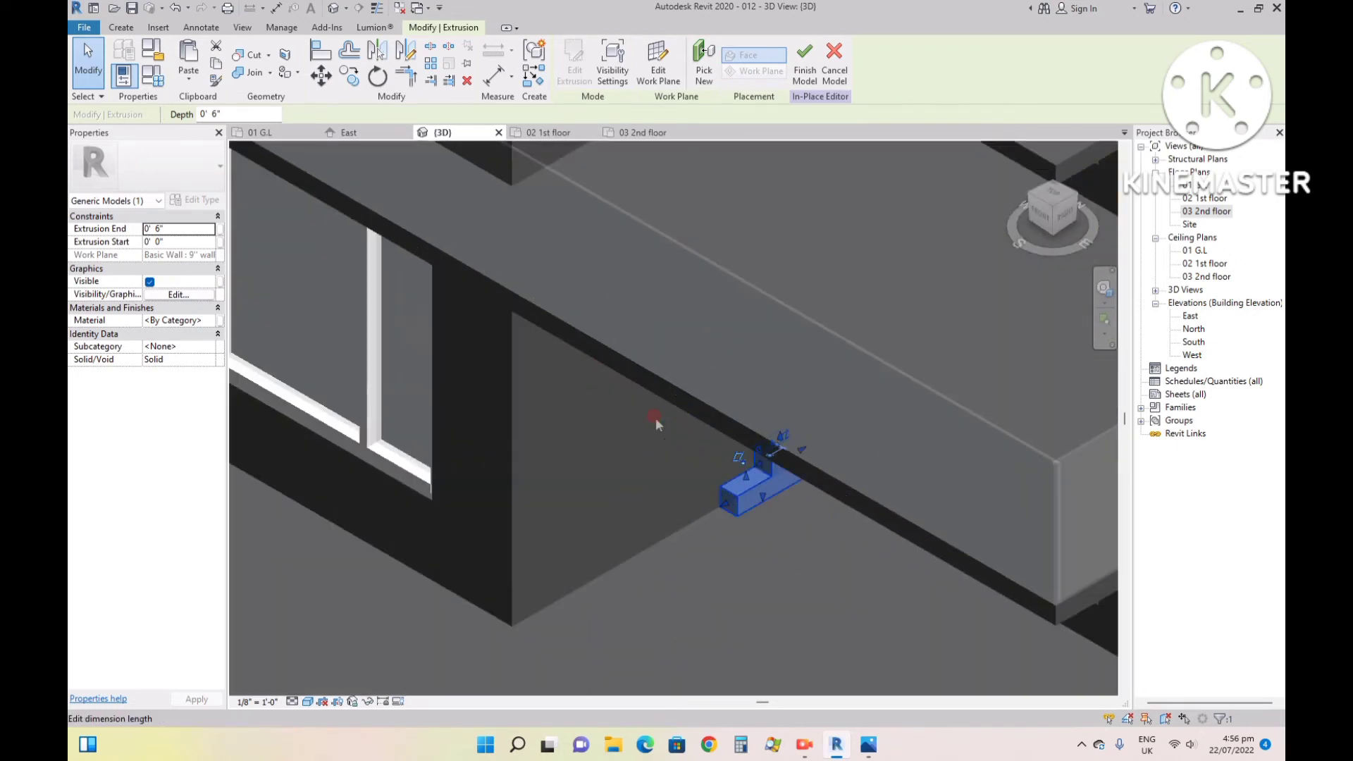
{"action": "scroll", "coordinate": [859, 481], "scroll_direction": "up", "scroll_amount": 2}
{"action": "left_click_drag", "start_coordinate": [1041, 213], "coordinate": [1050, 162]}
{"action": "scroll", "coordinate": [712, 466], "scroll_direction": "down", "scroll_amount": 3}
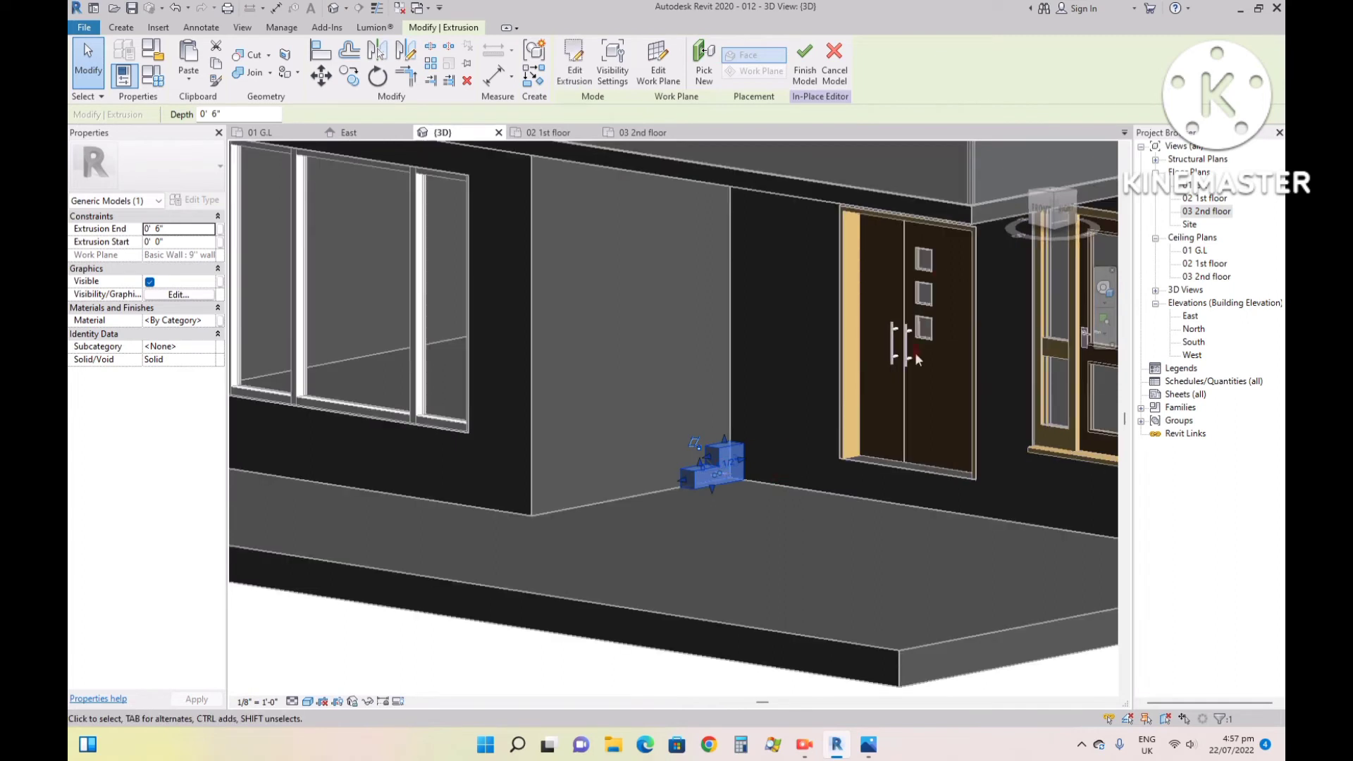
{"action": "left_click", "coordinate": [1043, 201]}
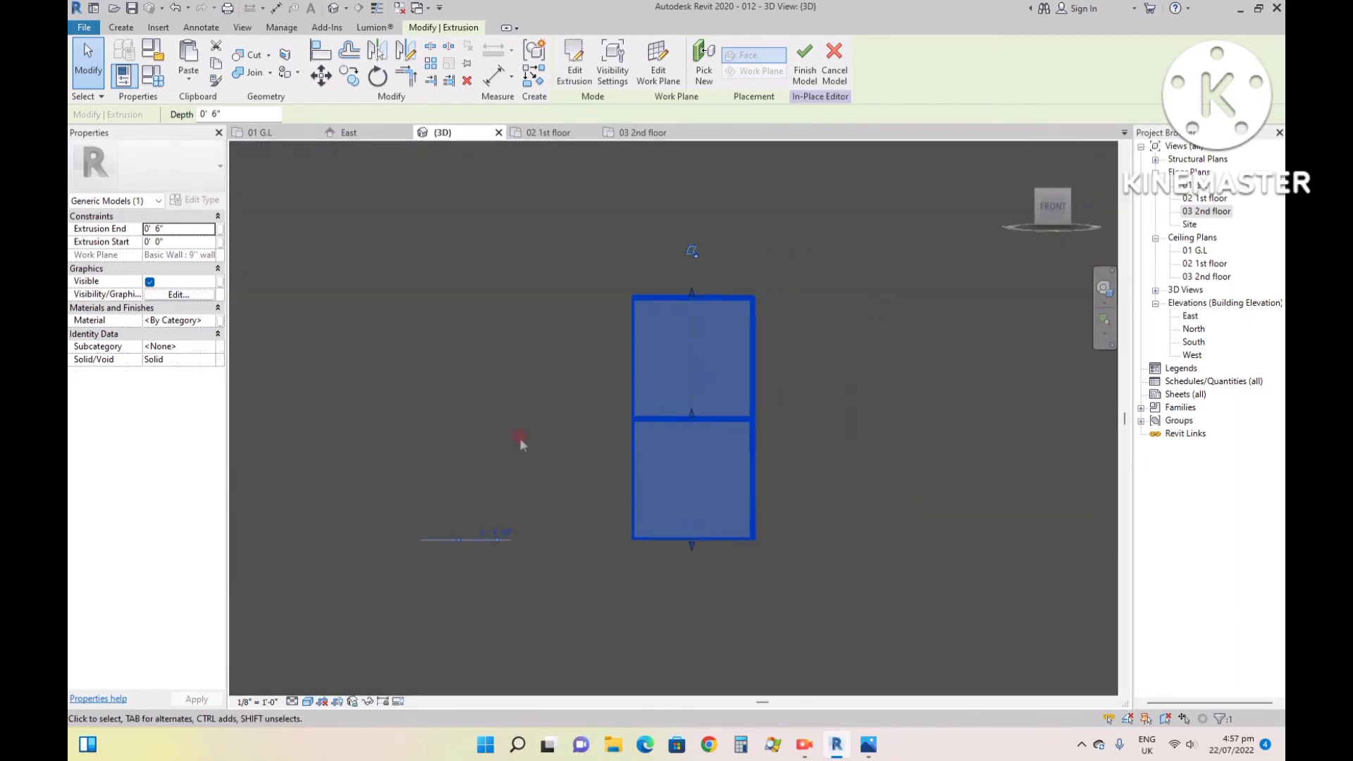
{"action": "scroll", "coordinate": [495, 443], "scroll_direction": "down", "scroll_amount": 3}
{"action": "scroll", "coordinate": [495, 442], "scroll_direction": "down", "scroll_amount": 1}
{"action": "left_click", "coordinate": [618, 441]}
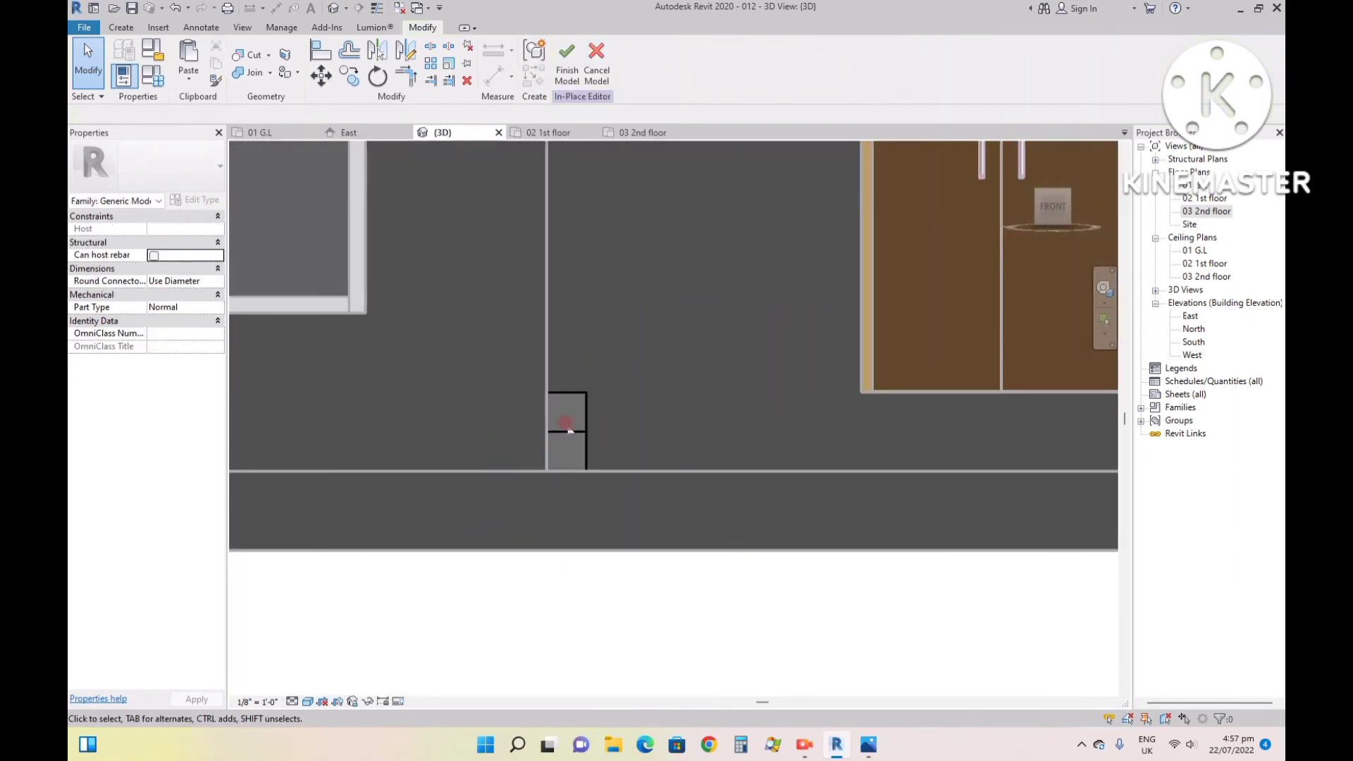
{"action": "left_click", "coordinate": [568, 429]}
{"action": "scroll", "coordinate": [564, 426], "scroll_direction": "down", "scroll_amount": 5}
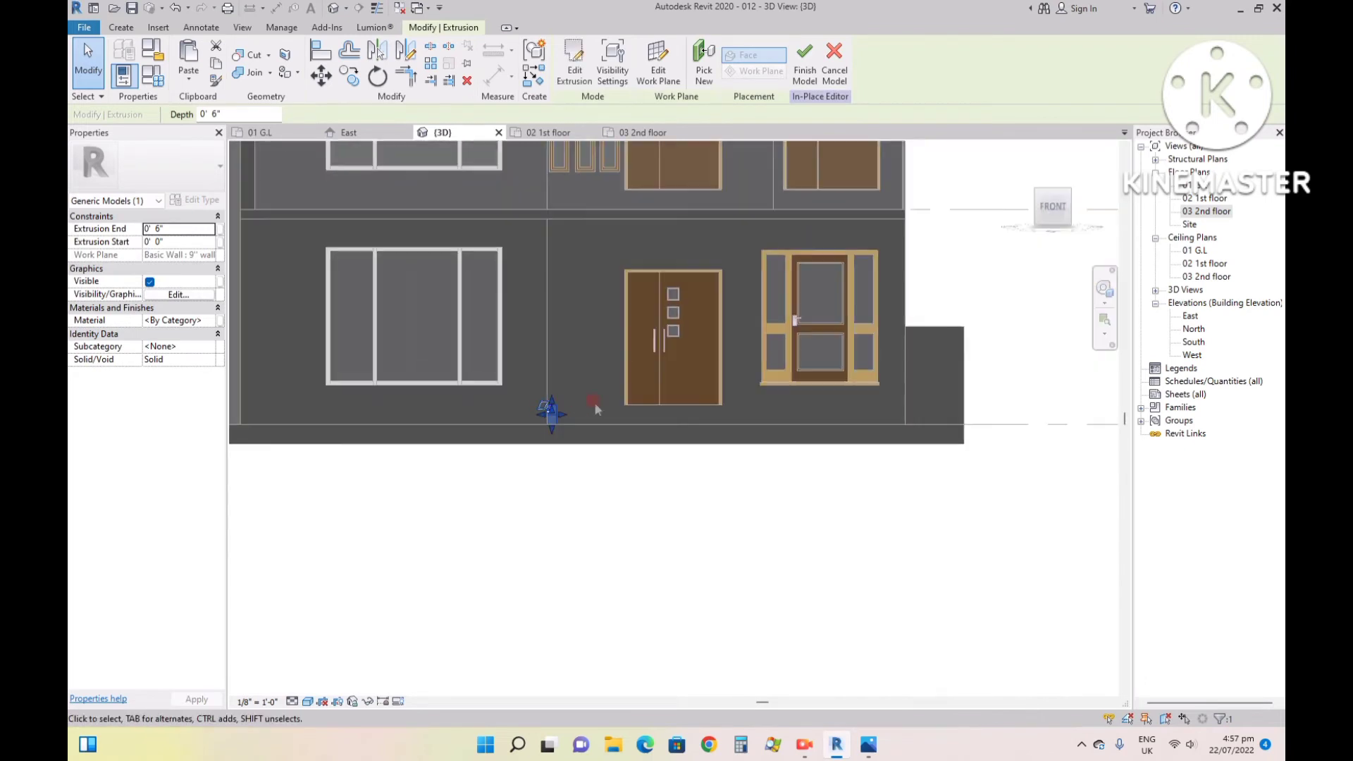
{"action": "left_click_drag", "start_coordinate": [560, 415], "coordinate": [906, 414]}
{"action": "left_click", "coordinate": [744, 388]}
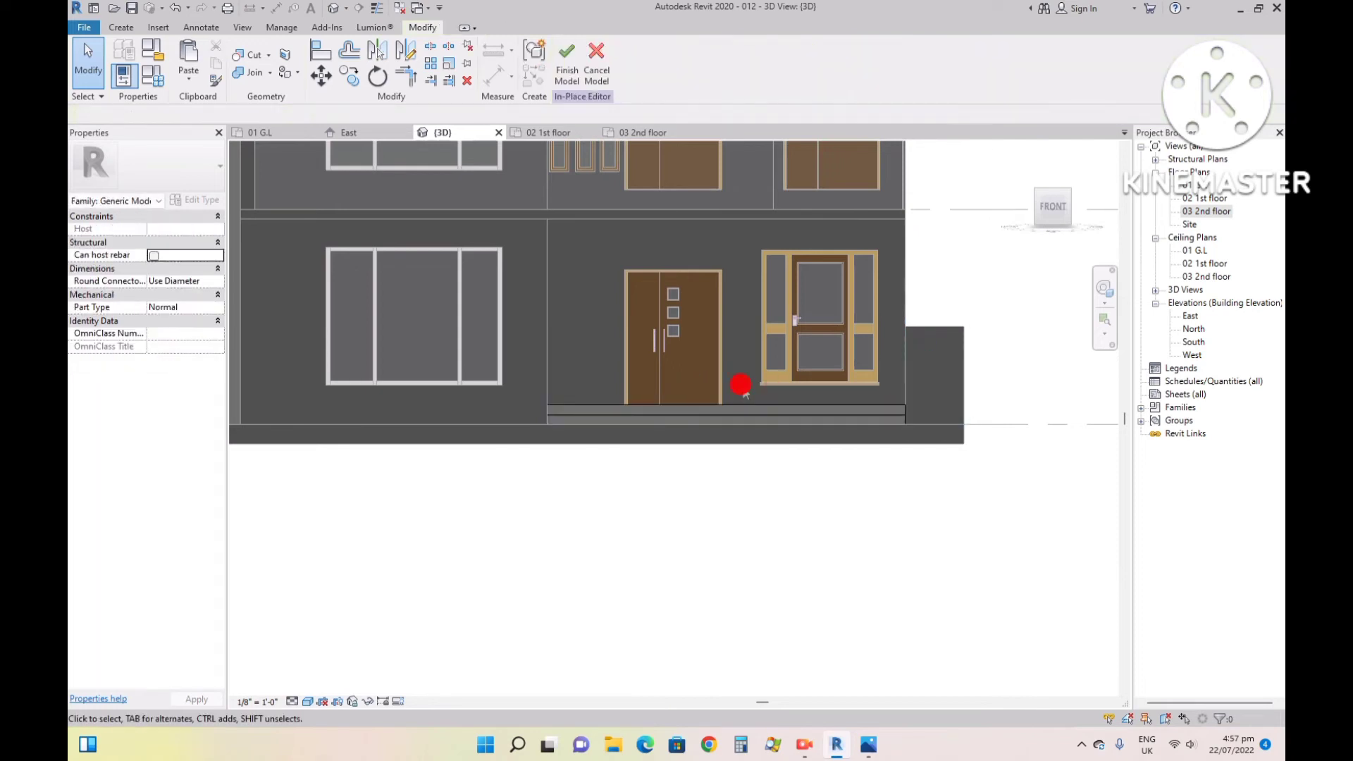
{"action": "left_click", "coordinate": [596, 62]}
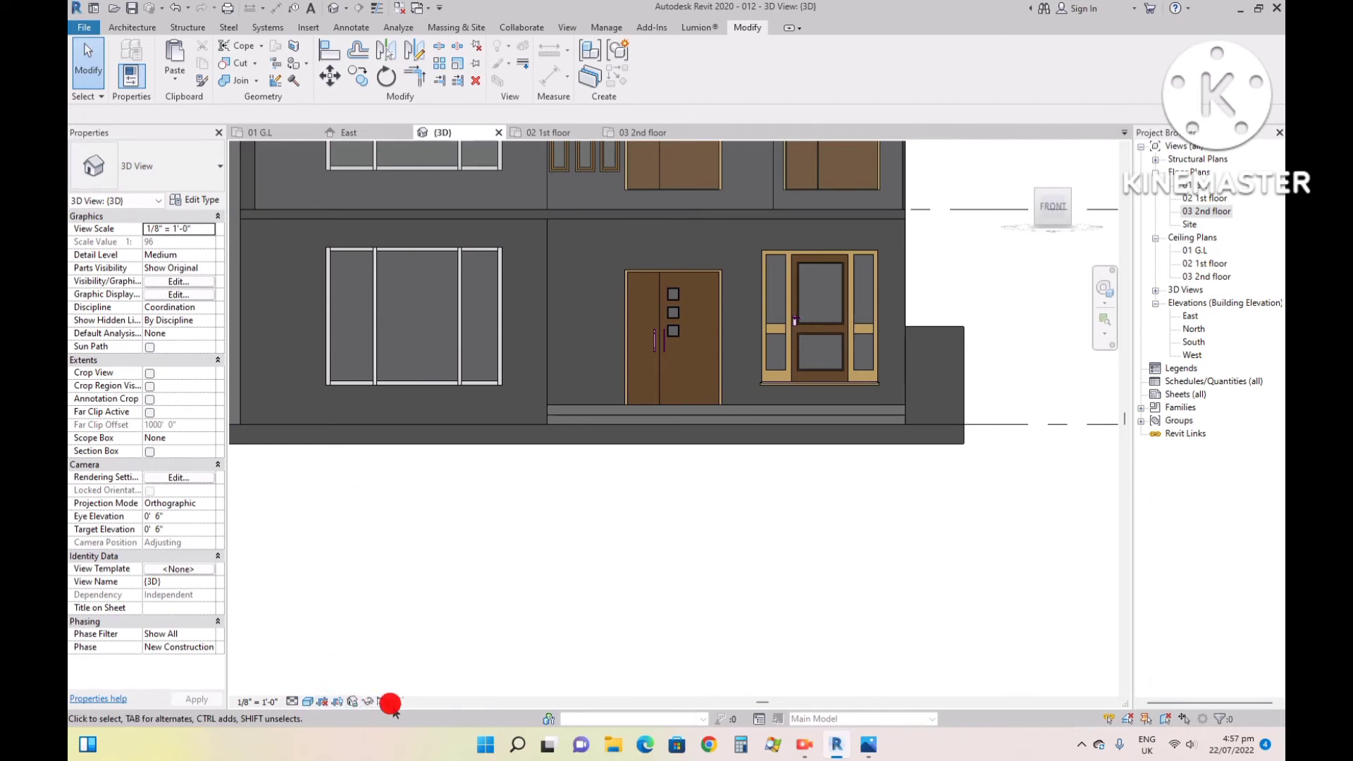
- Reveal the hidden elements in the 3D view, unhide the 9" boundary wall beside the steps, and leave reveal mode
{"action": "left_click", "coordinate": [368, 701]}
{"action": "left_click", "coordinate": [546, 613]}
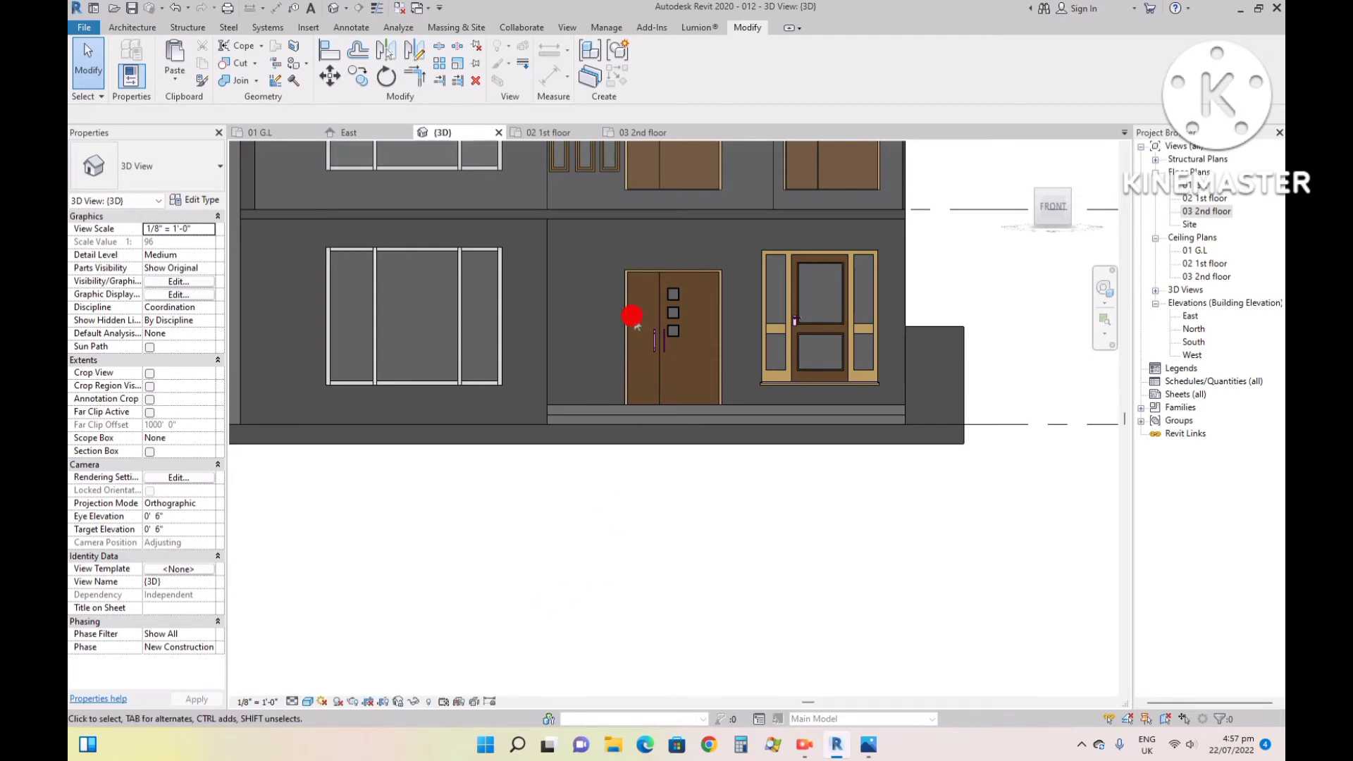
{"action": "scroll", "coordinate": [713, 493], "scroll_direction": "down", "scroll_amount": 4}
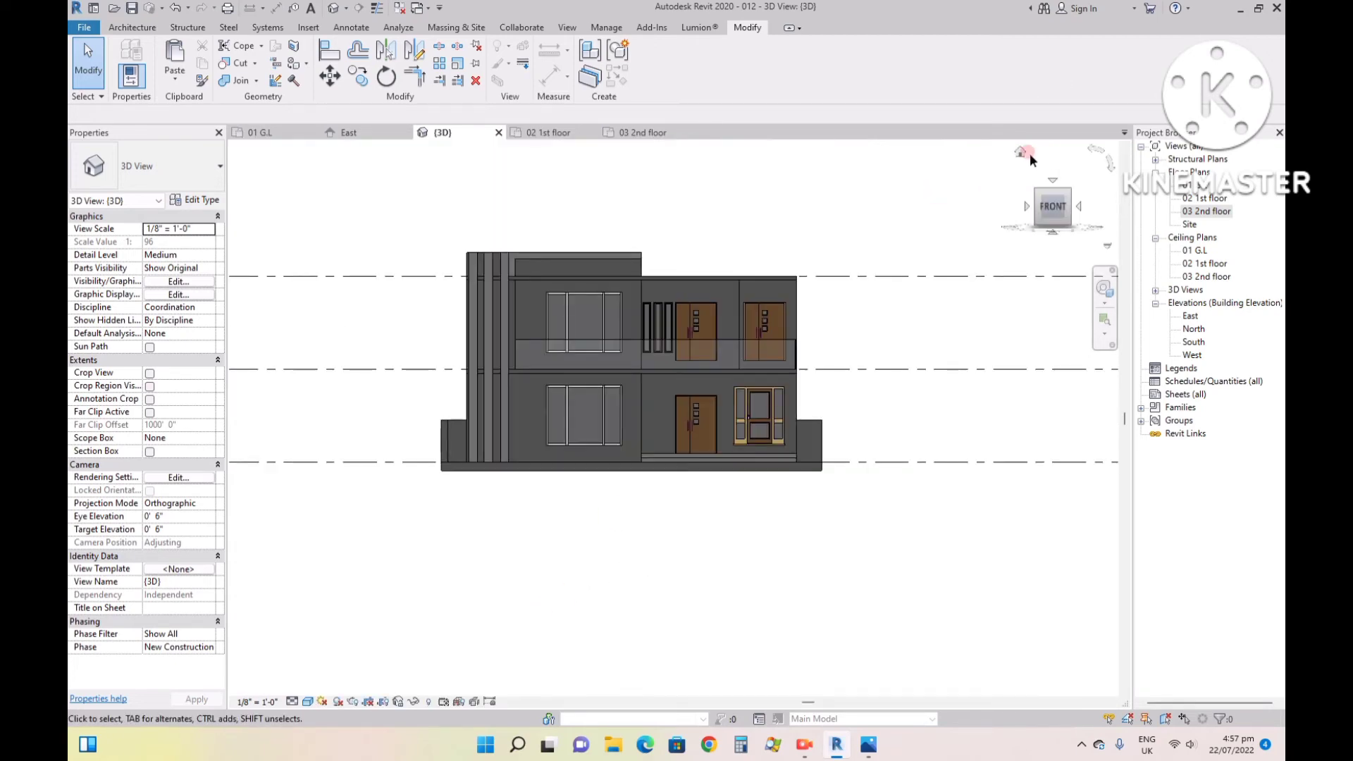
{"action": "left_click", "coordinate": [1037, 171]}
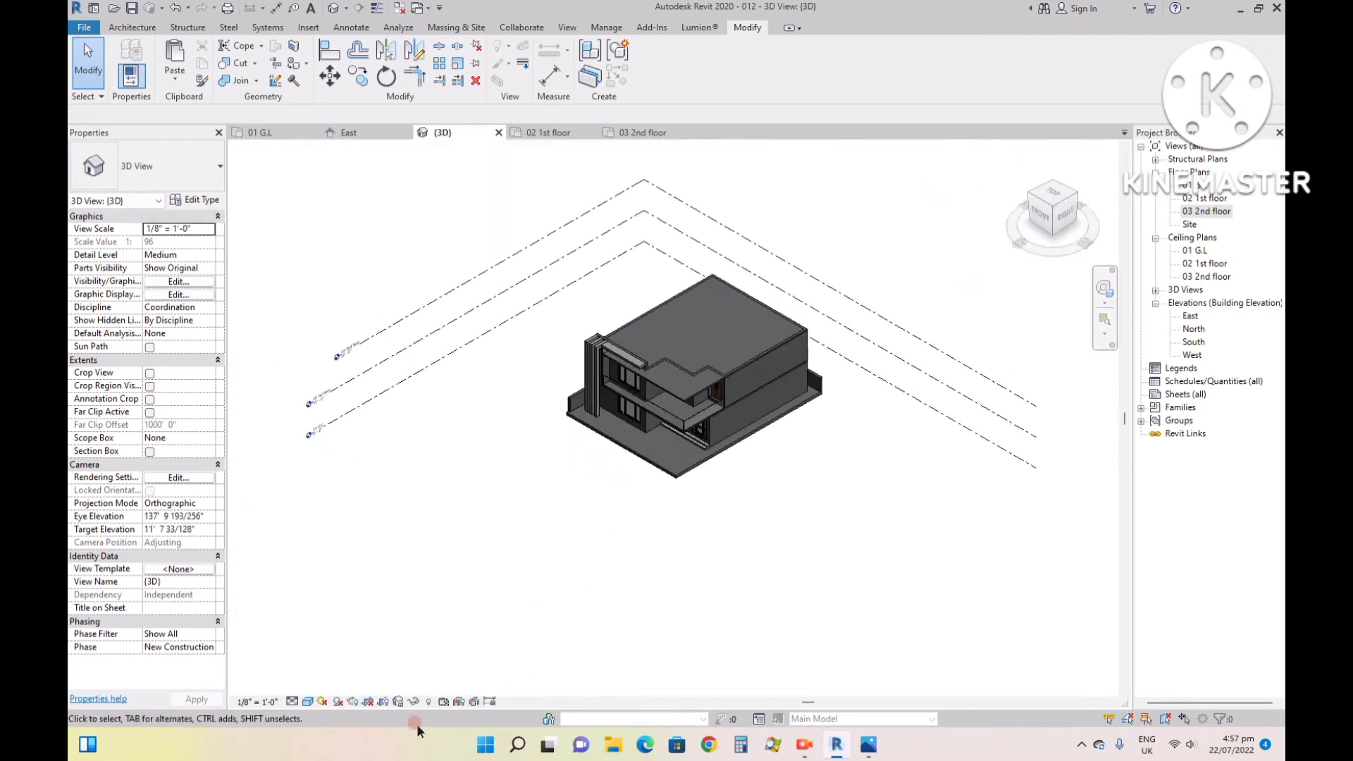
{"action": "left_click", "coordinate": [429, 701]}
{"action": "scroll", "coordinate": [724, 439], "scroll_direction": "up", "scroll_amount": 5}
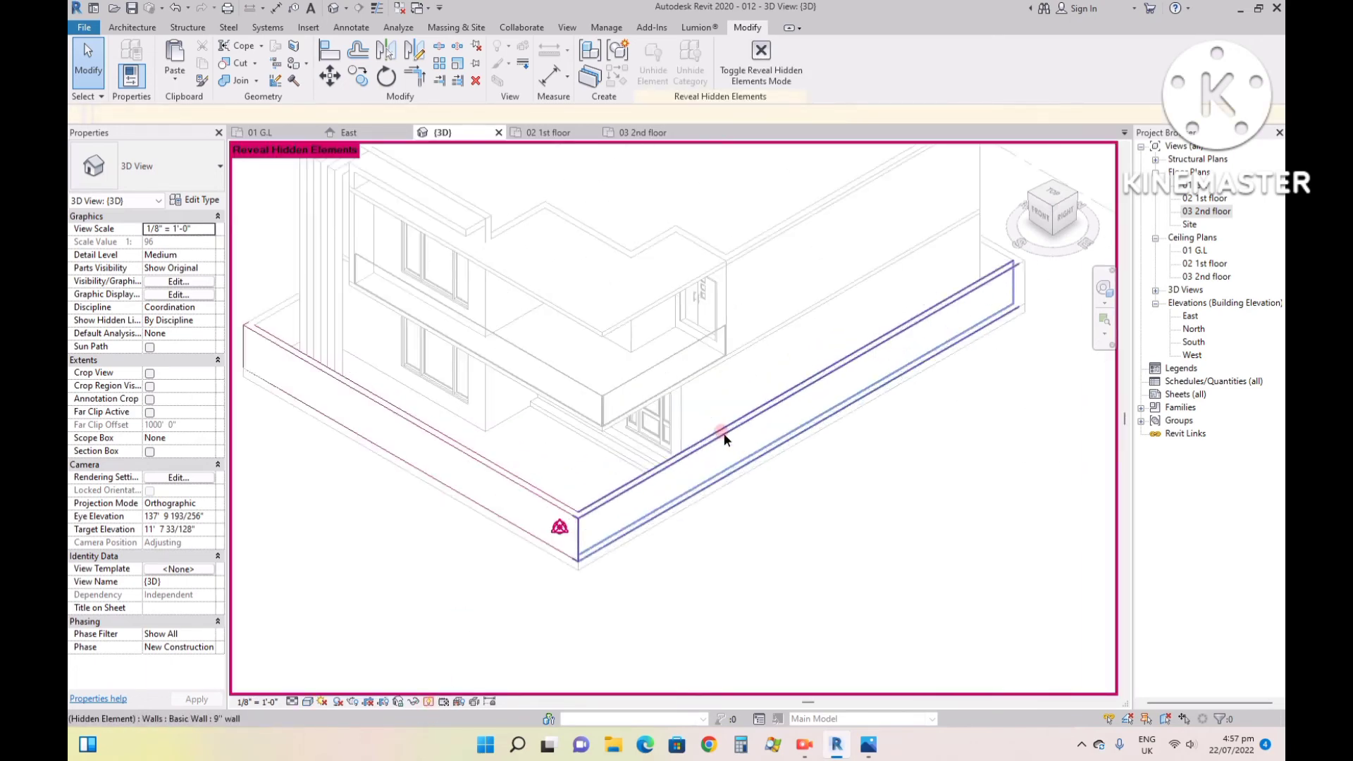
{"action": "left_click", "coordinate": [702, 449]}
{"action": "right_click", "coordinate": [700, 446]}
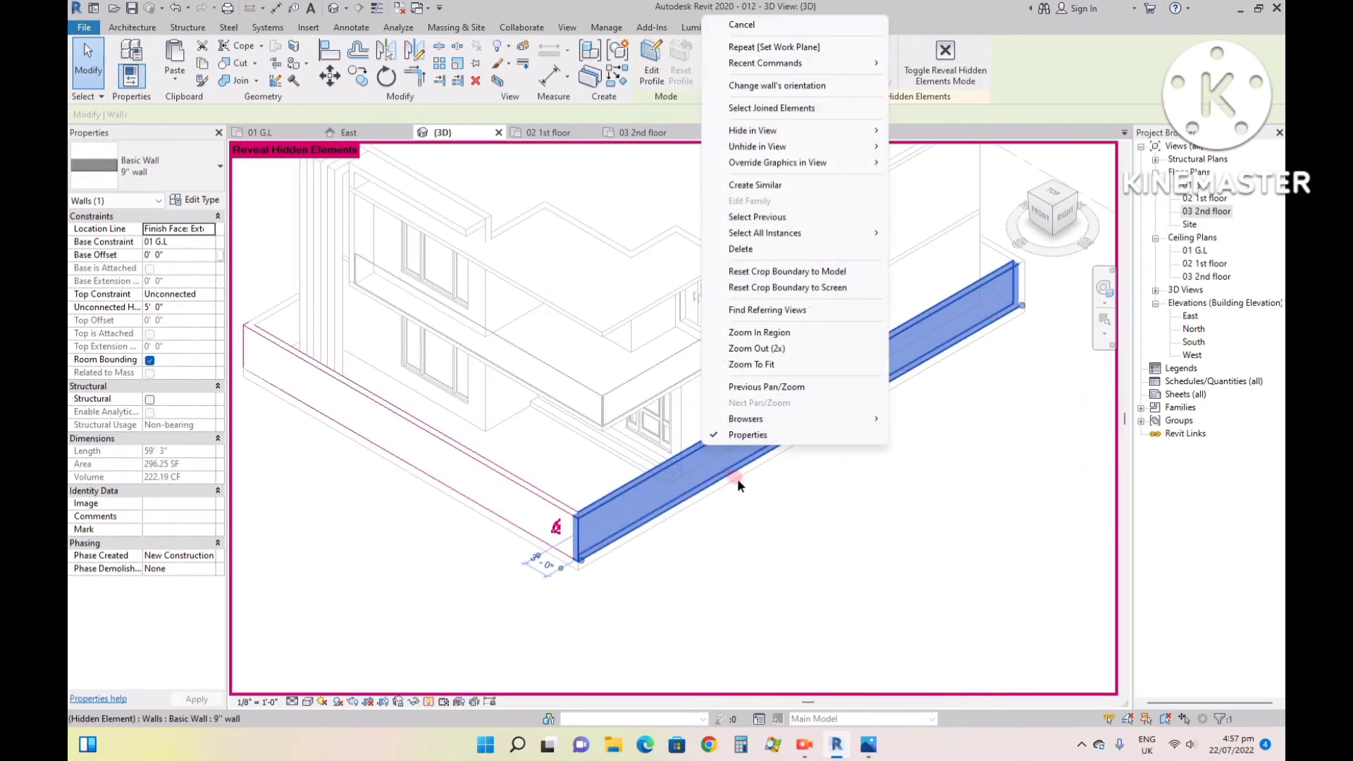
{"action": "left_click", "coordinate": [775, 504]}
{"action": "left_click", "coordinate": [838, 63]}
{"action": "left_click", "coordinate": [951, 70]}
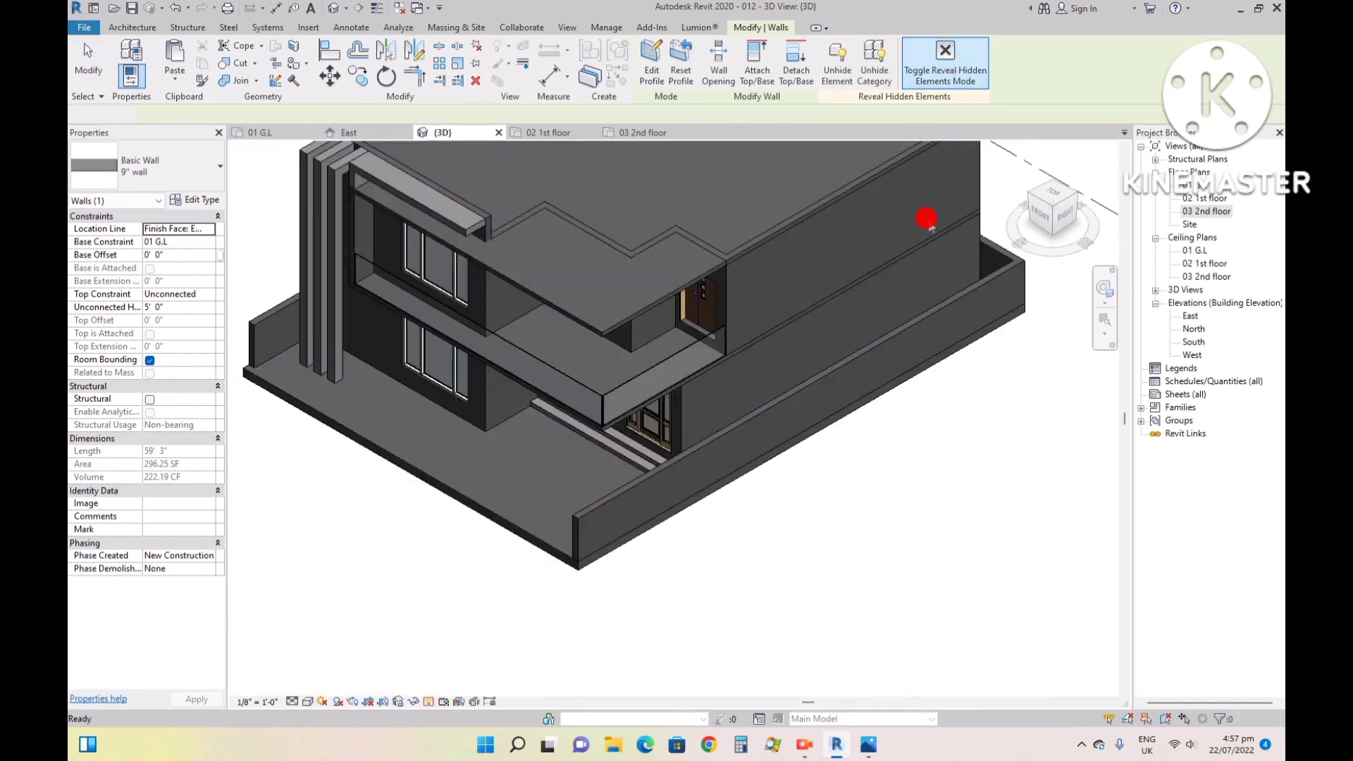
{"action": "left_click", "coordinate": [468, 594]}
- Switch to the photo viewer to compare the model with reference image 99.jpg, and return to Revit
{"action": "scroll", "coordinate": [822, 552], "scroll_direction": "down", "scroll_amount": 3}
{"action": "scroll", "coordinate": [438, 507], "scroll_direction": "up", "scroll_amount": 3}
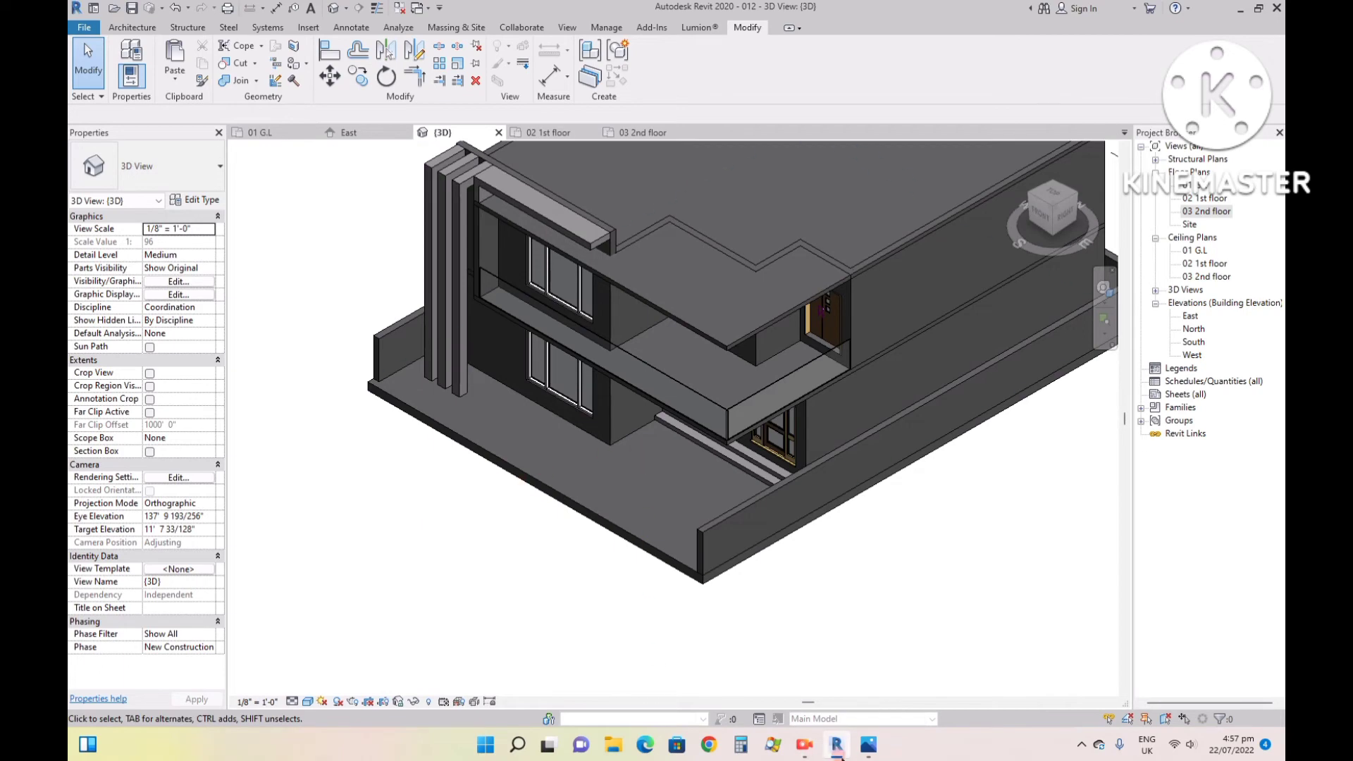
{"action": "left_click", "coordinate": [868, 751]}
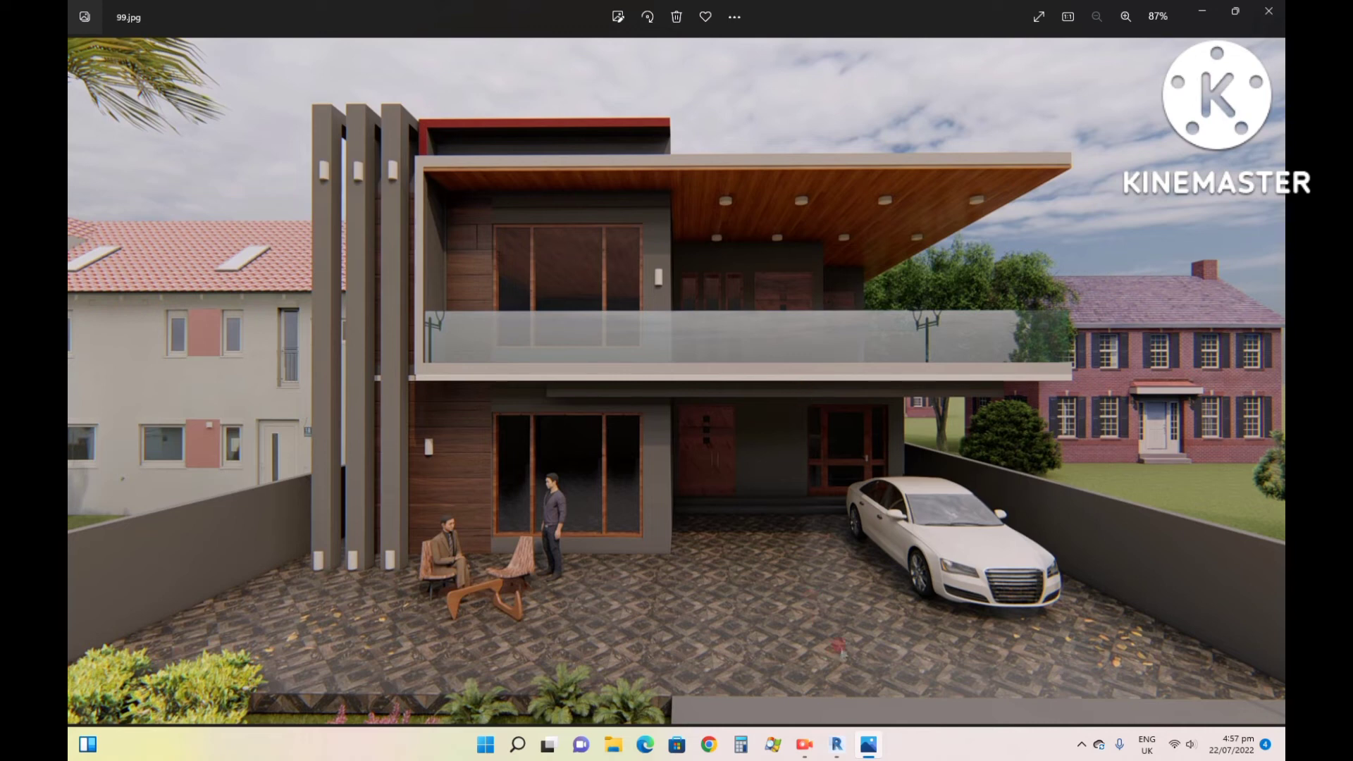
{"action": "left_click", "coordinate": [803, 746]}
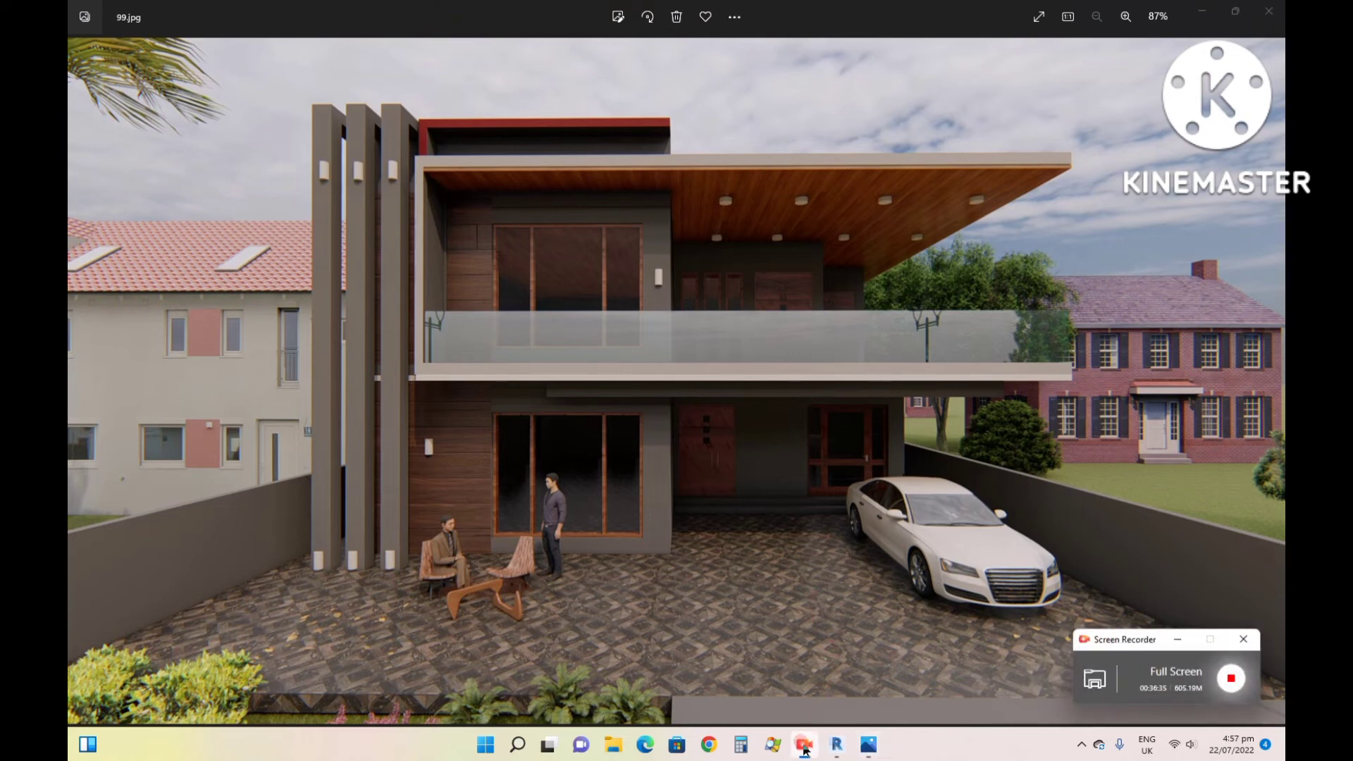
{"action": "left_click", "coordinate": [804, 747]}
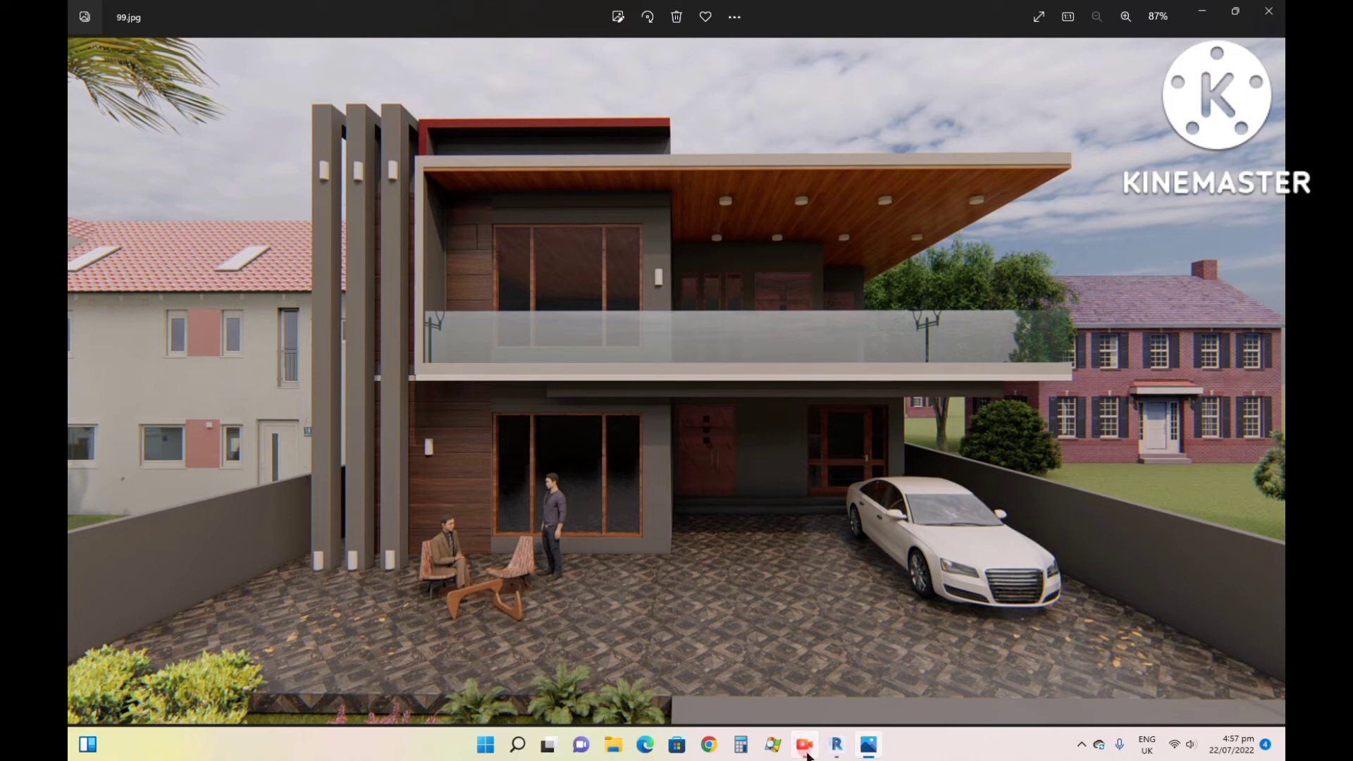
{"action": "mouse_move", "coordinate": [864, 751]}
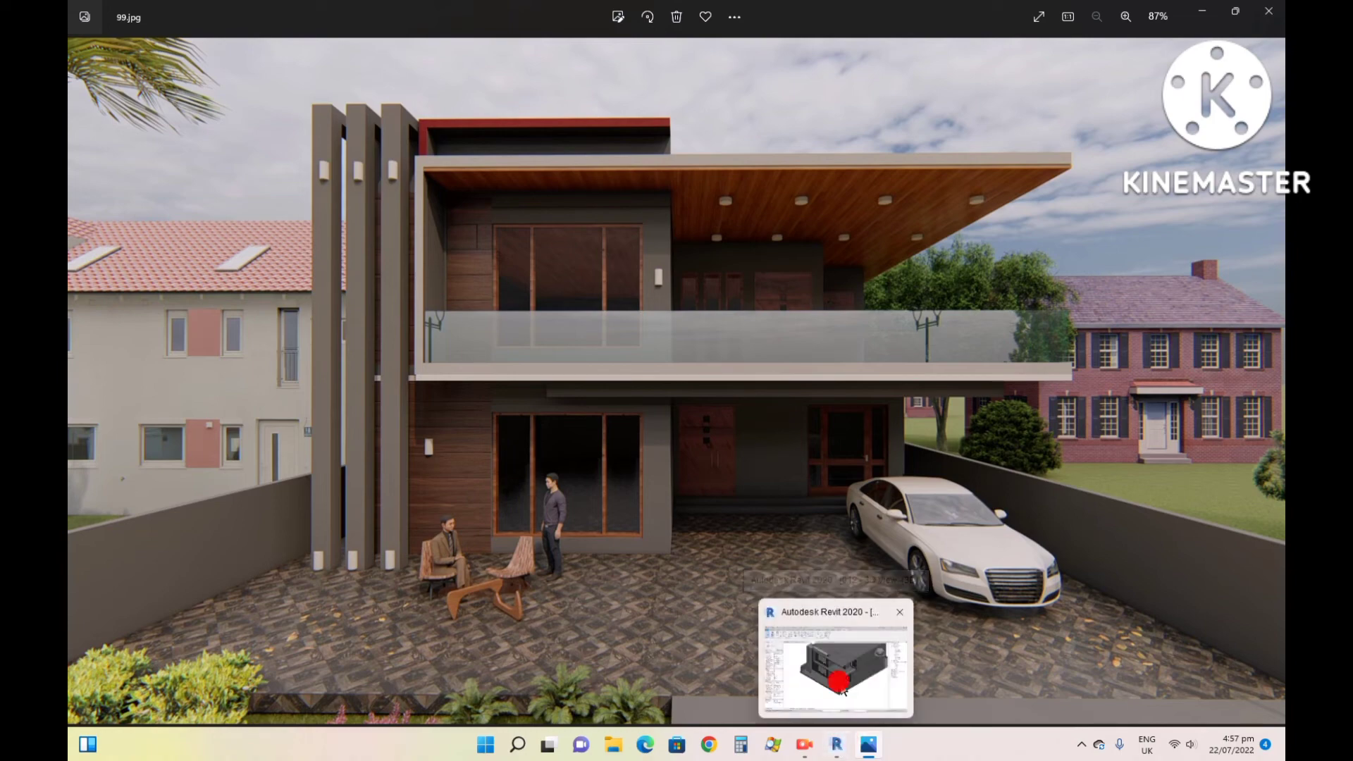
{"action": "left_click", "coordinate": [789, 652]}
{"action": "left_click", "coordinate": [132, 28]}
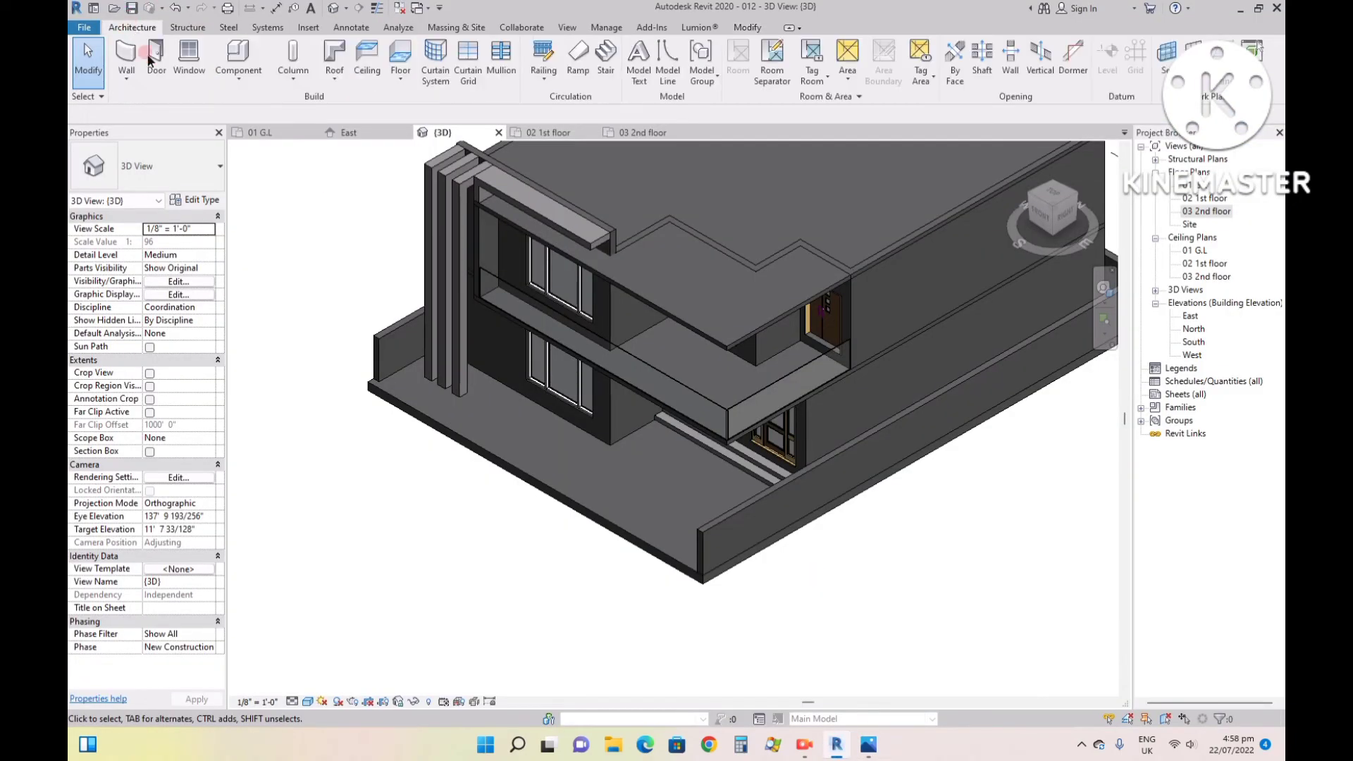
{"action": "scroll", "coordinate": [557, 233], "scroll_direction": "up", "scroll_amount": 4}
{"action": "scroll", "coordinate": [552, 221], "scroll_direction": "down", "scroll_amount": 2}
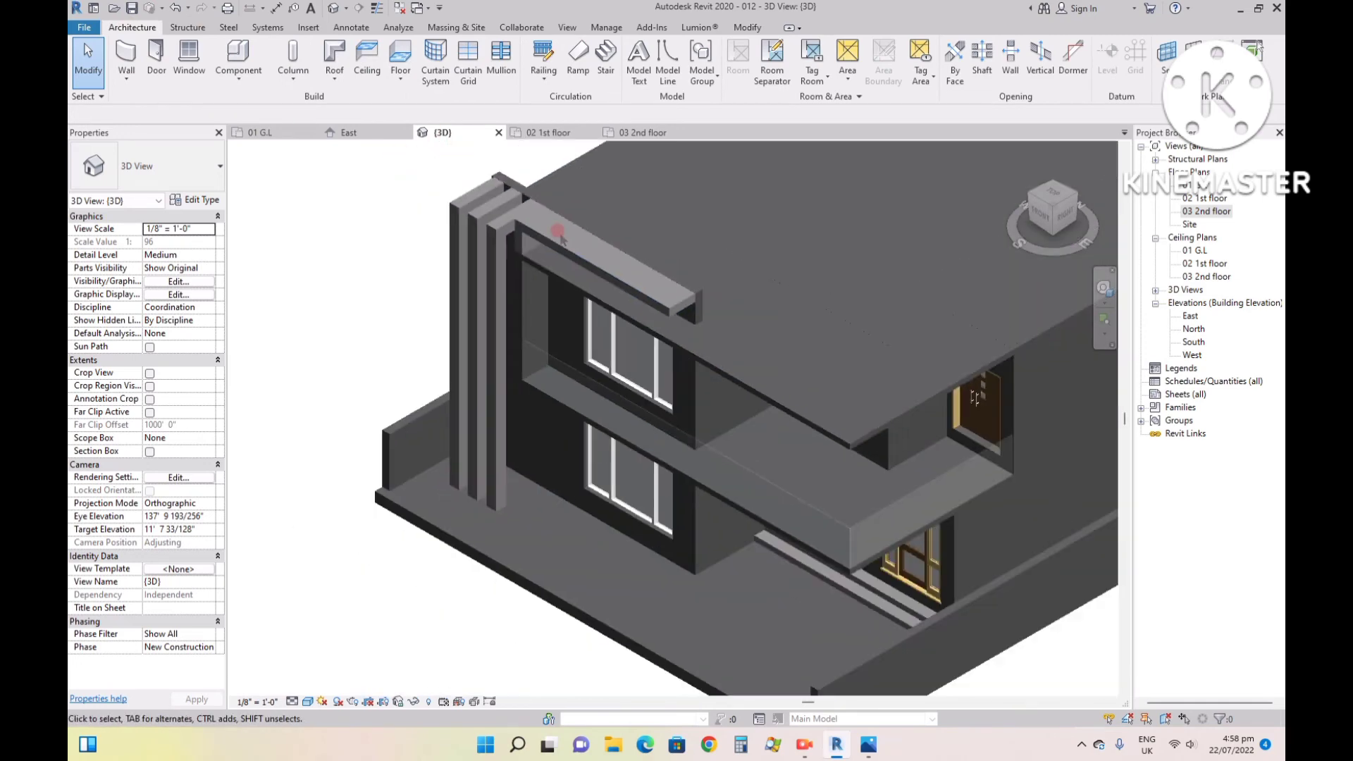
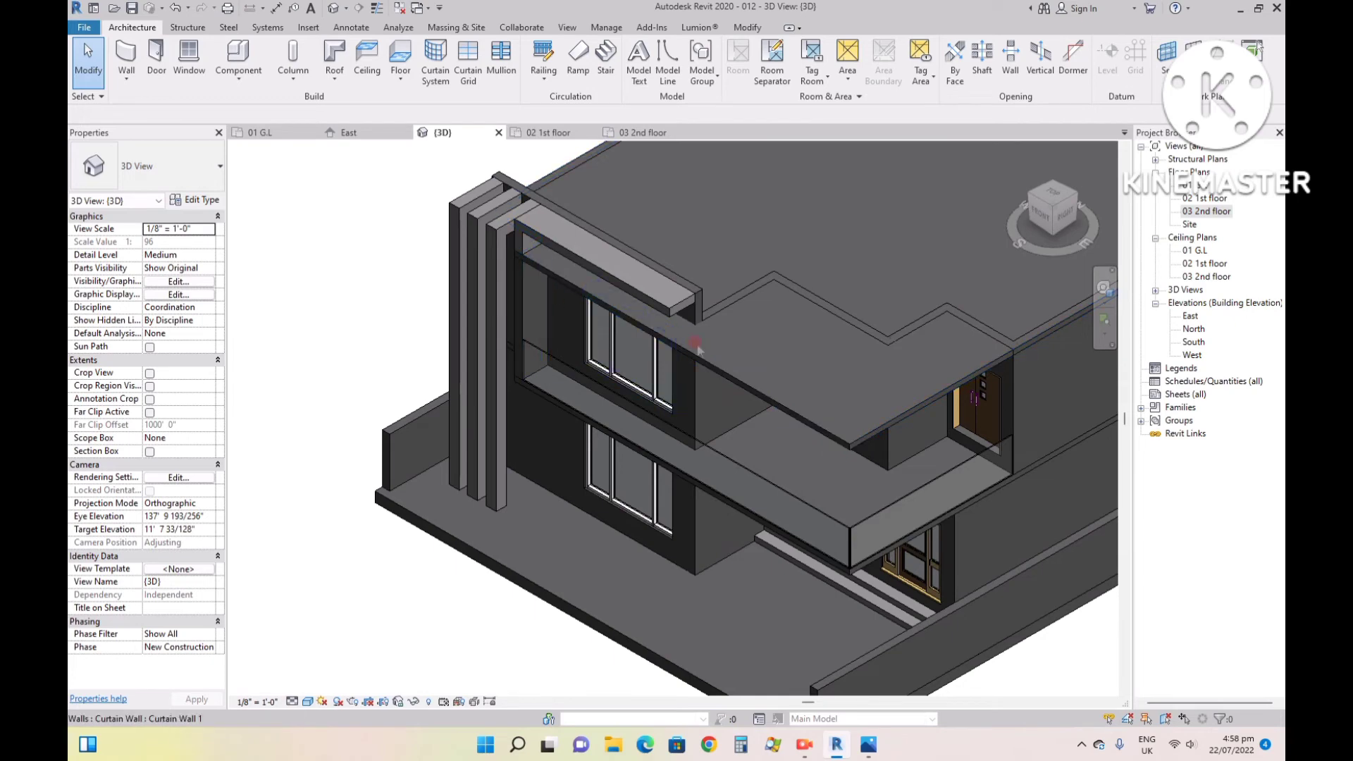
- Paint the inner face of the 9" boundary wall beside the three columns with the Brick, Common material
{"action": "left_click", "coordinate": [749, 27]}
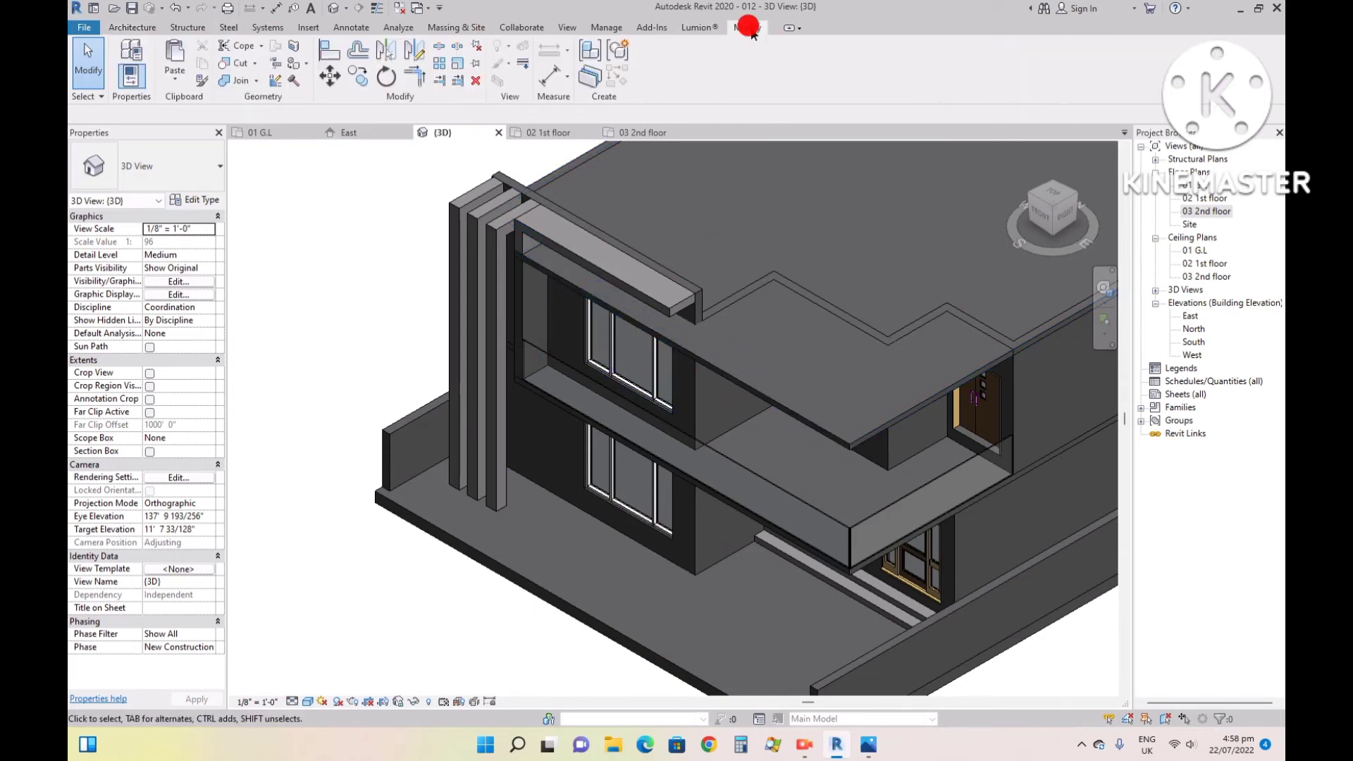
{"action": "left_click", "coordinate": [290, 65]}
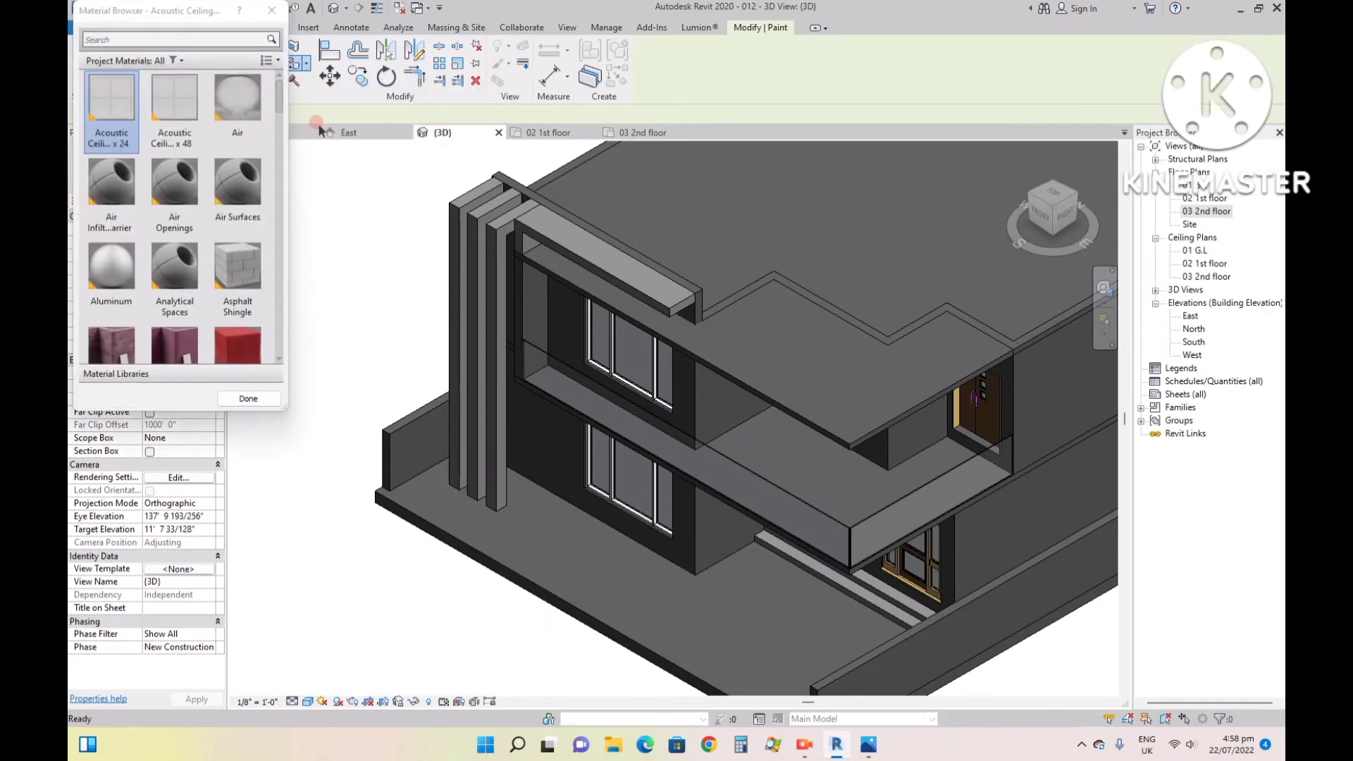
{"action": "left_click", "coordinate": [175, 224]}
{"action": "scroll", "coordinate": [182, 231], "scroll_direction": "down", "scroll_amount": 3}
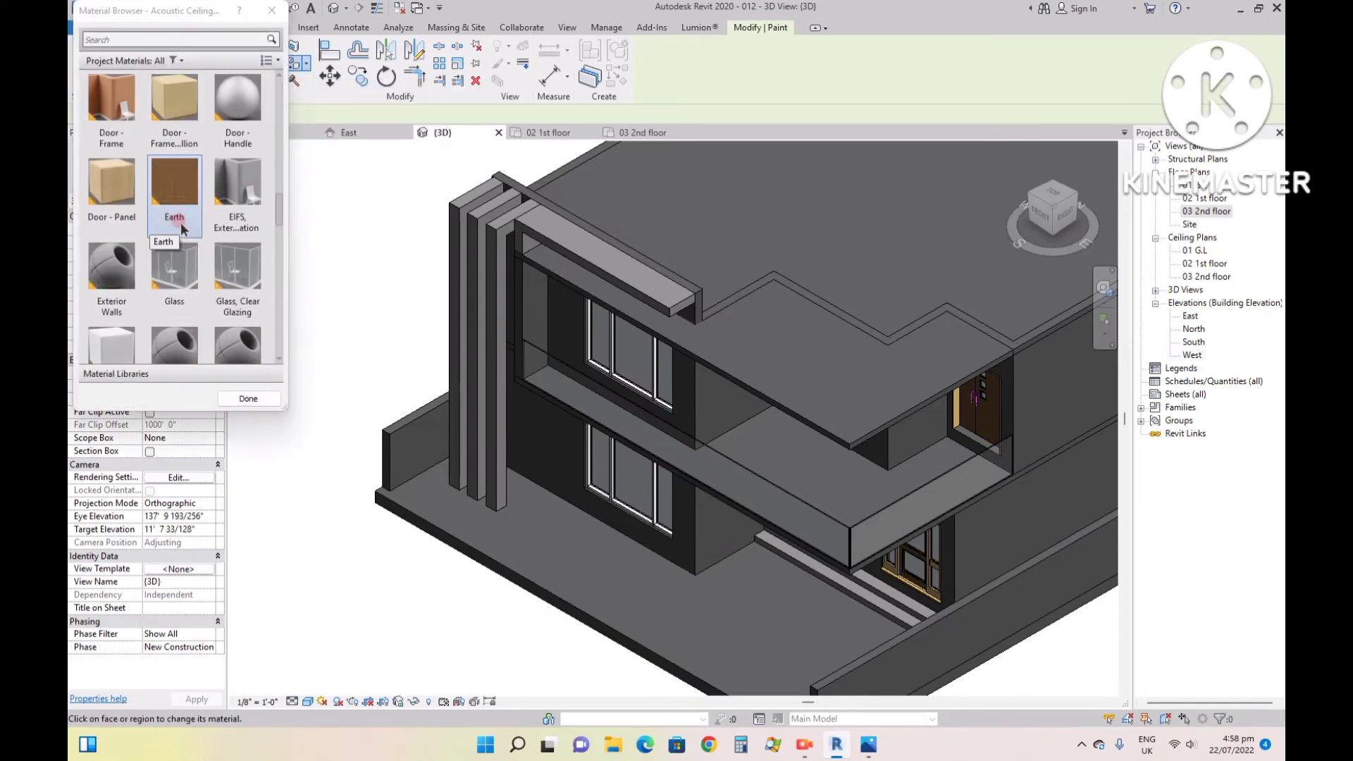
{"action": "scroll", "coordinate": [184, 224], "scroll_direction": "up", "scroll_amount": 4}
{"action": "scroll", "coordinate": [104, 238], "scroll_direction": "down", "scroll_amount": 1}
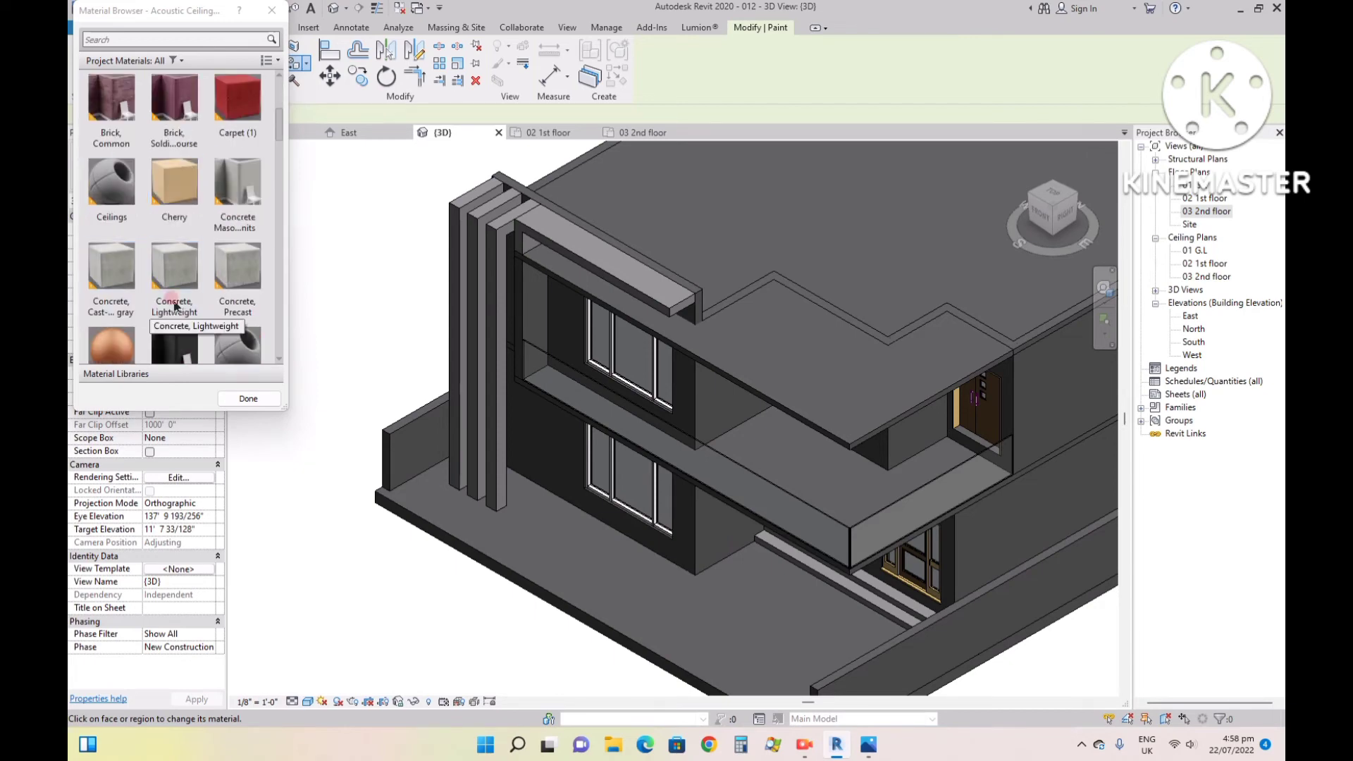
{"action": "left_click", "coordinate": [108, 122]}
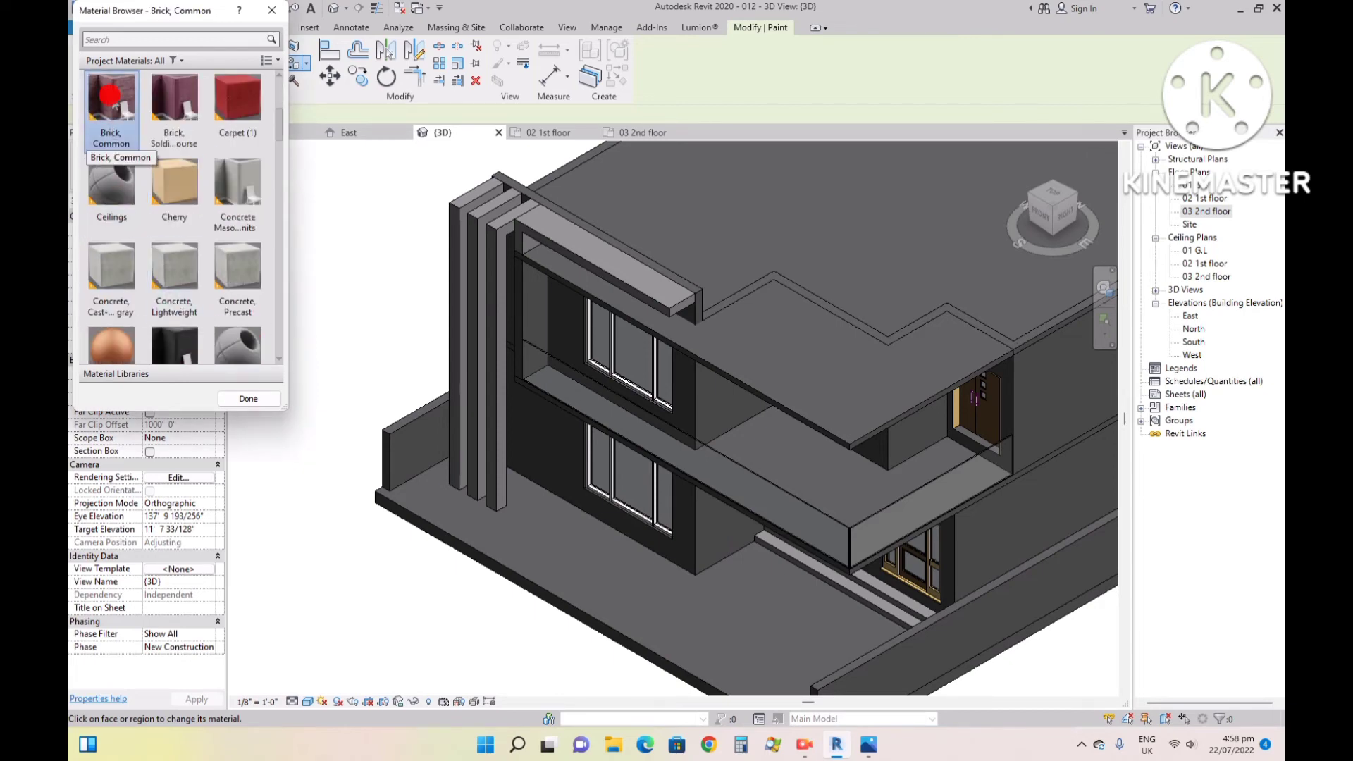
{"action": "left_click", "coordinate": [416, 431]}
{"action": "scroll", "coordinate": [417, 434], "scroll_direction": "up", "scroll_amount": 6}
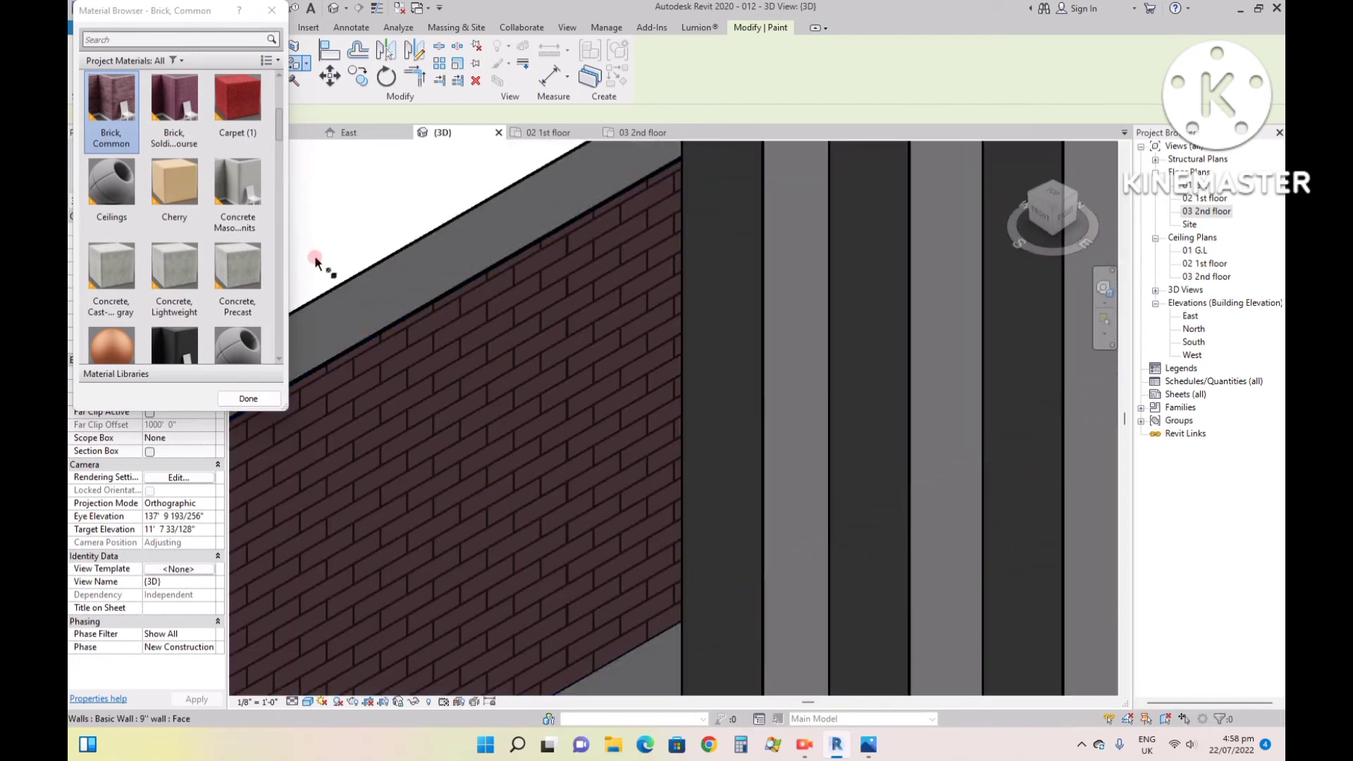
- Repaint the brick boundary wall face with the Cherry material and finish painting
{"action": "left_click", "coordinate": [174, 182]}
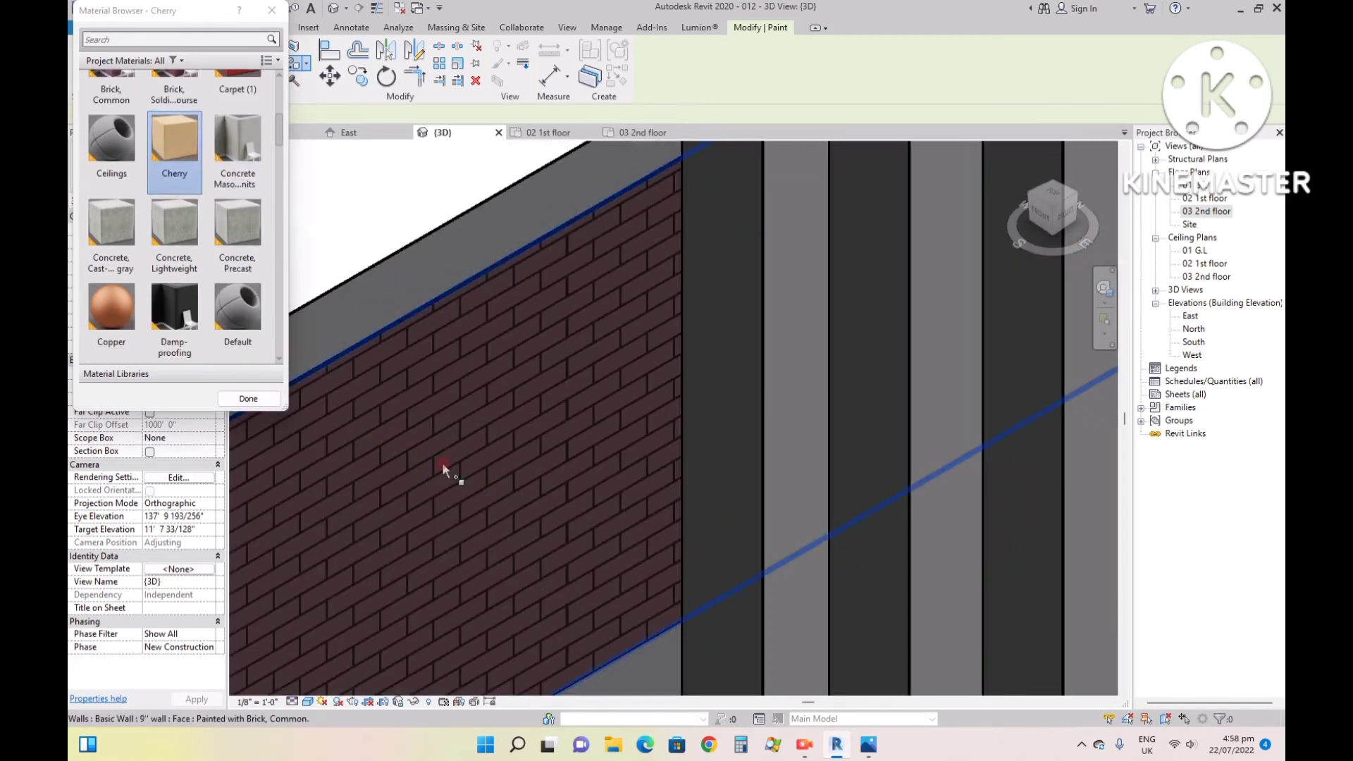
{"action": "left_click", "coordinate": [442, 462]}
{"action": "scroll", "coordinate": [409, 324], "scroll_direction": "down", "scroll_amount": 2}
{"action": "scroll", "coordinate": [176, 247], "scroll_direction": "down", "scroll_amount": 5}
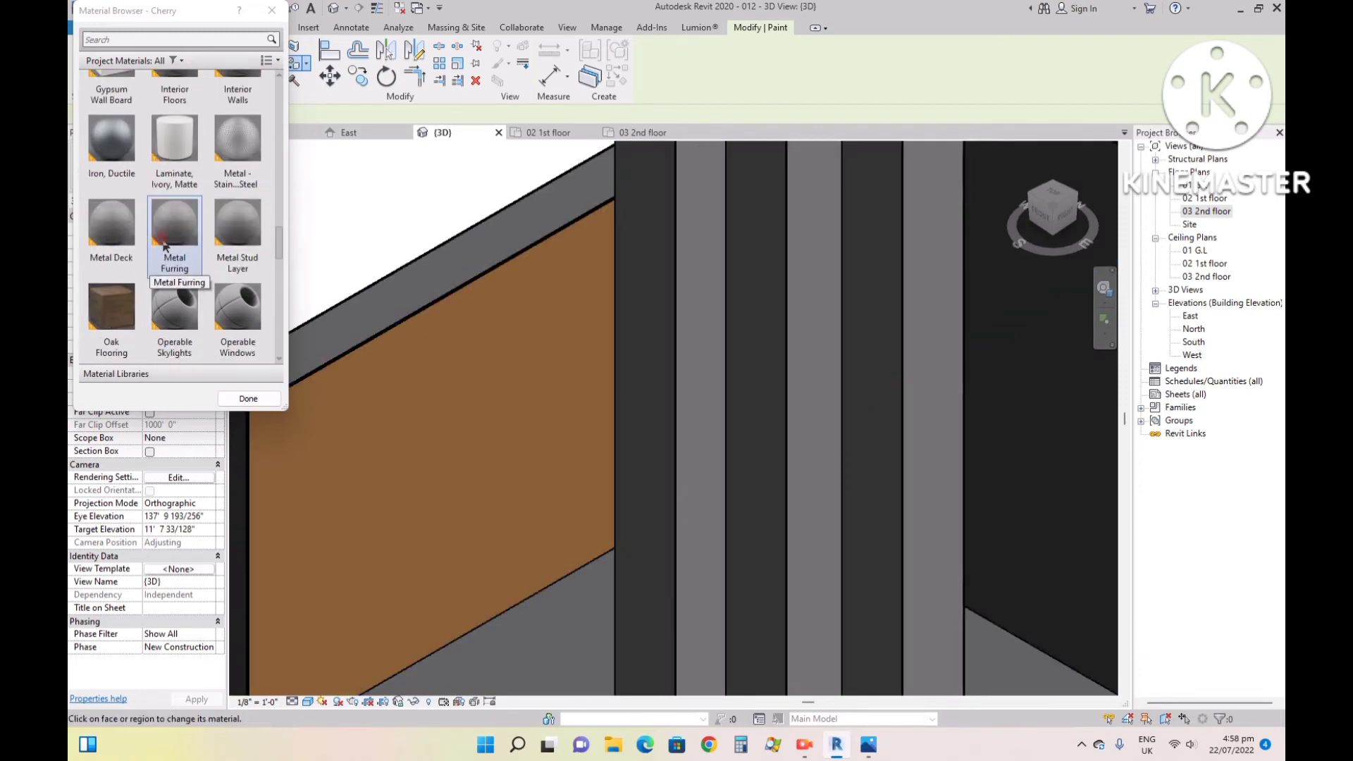
{"action": "scroll", "coordinate": [164, 244], "scroll_direction": "up", "scroll_amount": 3}
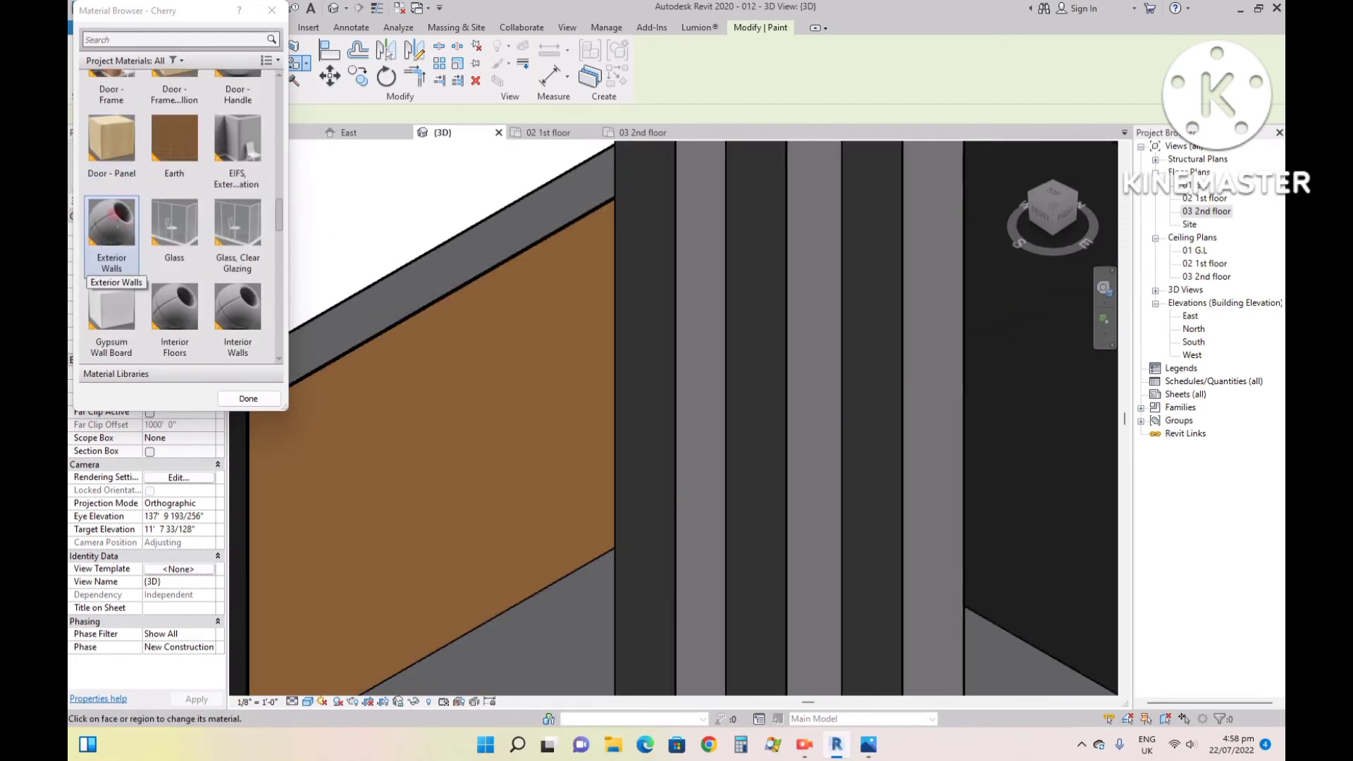
{"action": "scroll", "coordinate": [169, 240], "scroll_direction": "down", "scroll_amount": 12}
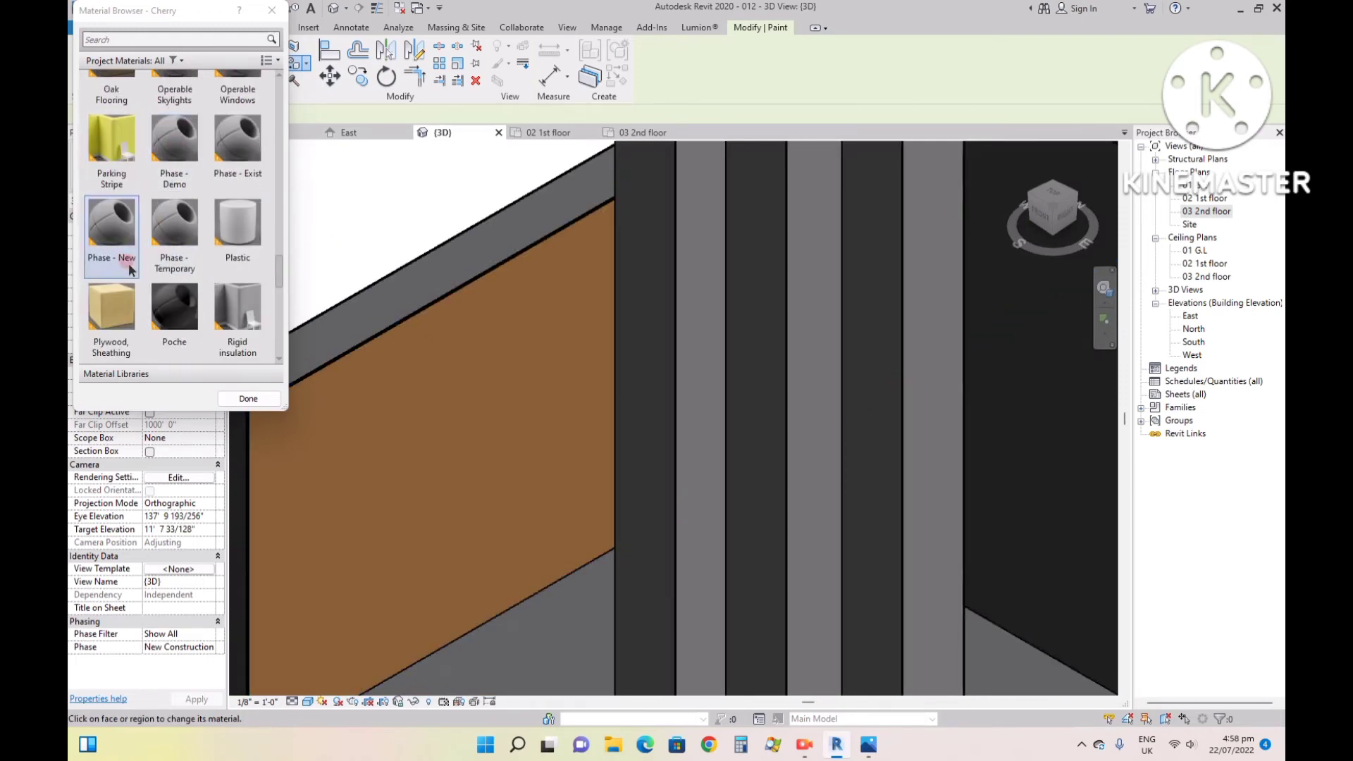
{"action": "scroll", "coordinate": [168, 281], "scroll_direction": "up", "scroll_amount": 15}
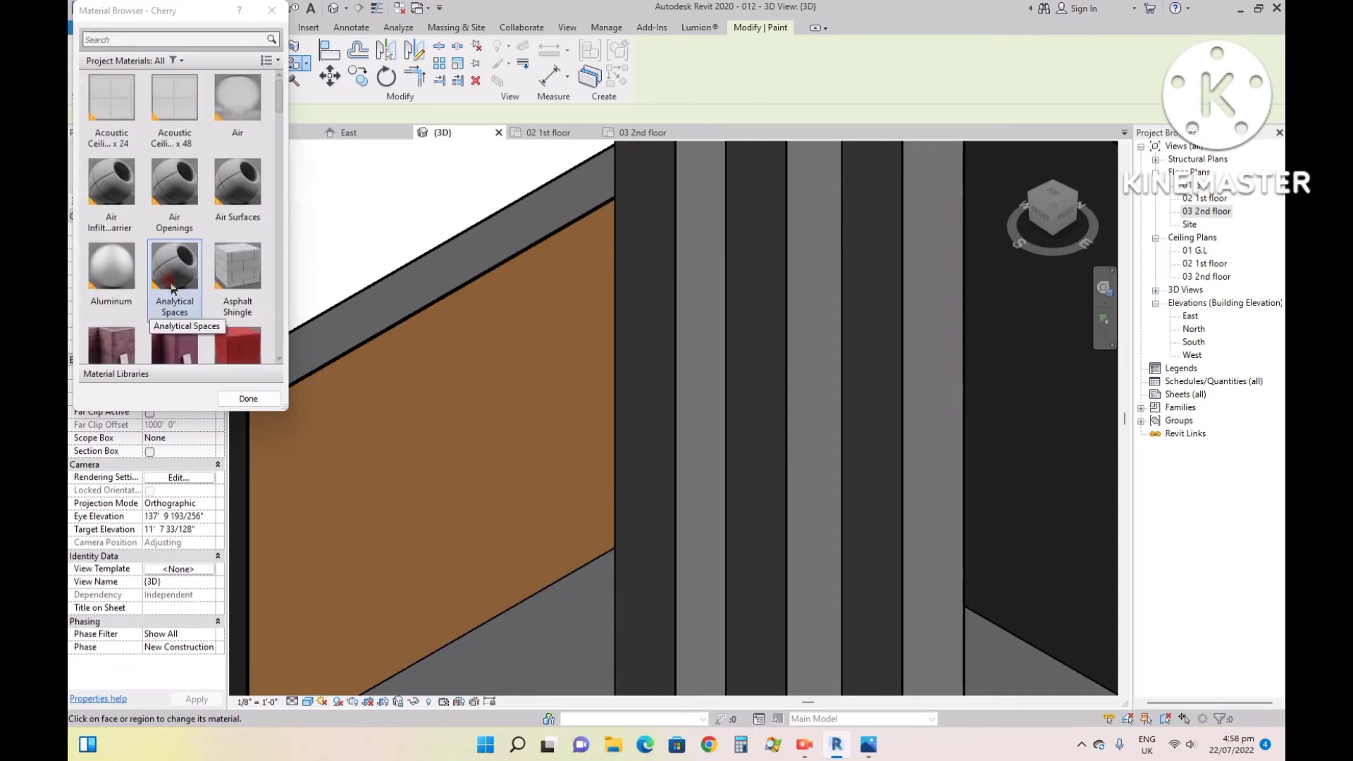
{"action": "scroll", "coordinate": [169, 282], "scroll_direction": "down", "scroll_amount": 2}
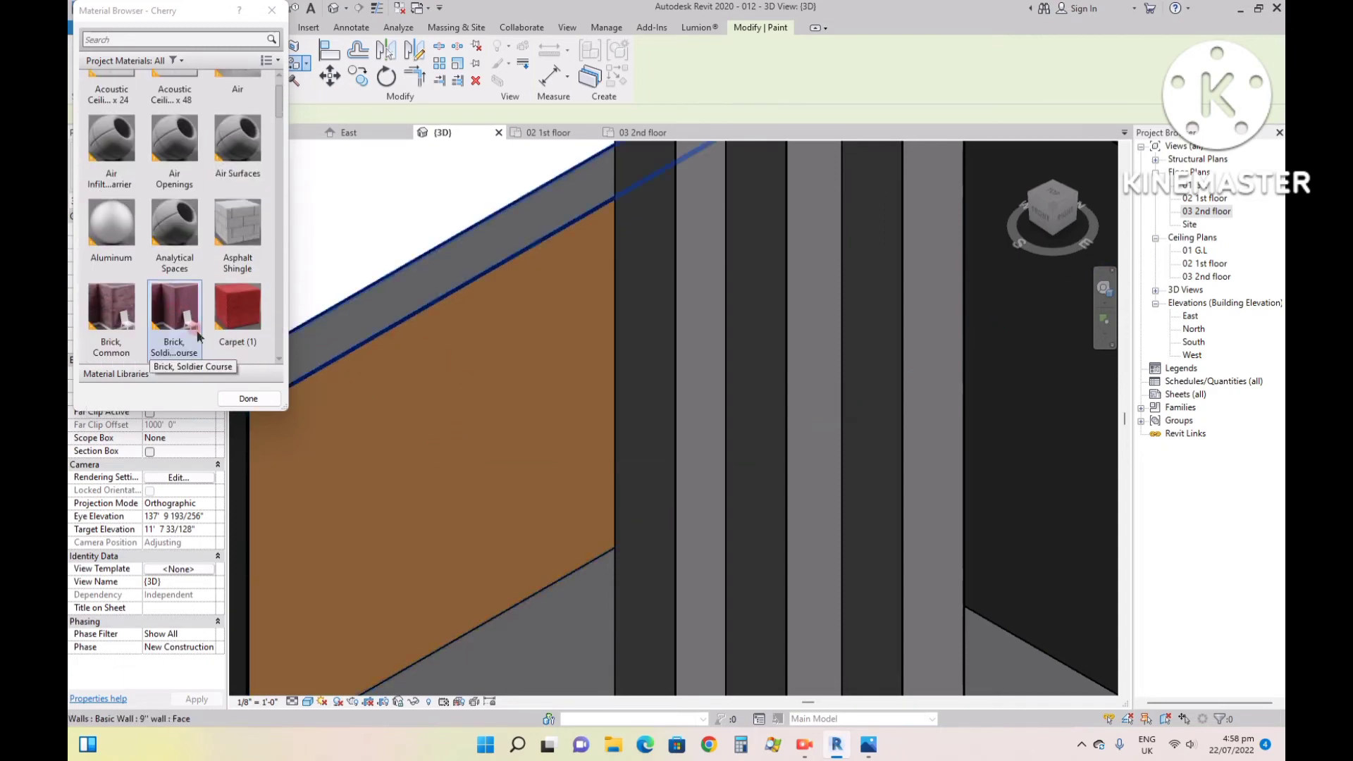
{"action": "left_click", "coordinate": [231, 398]}
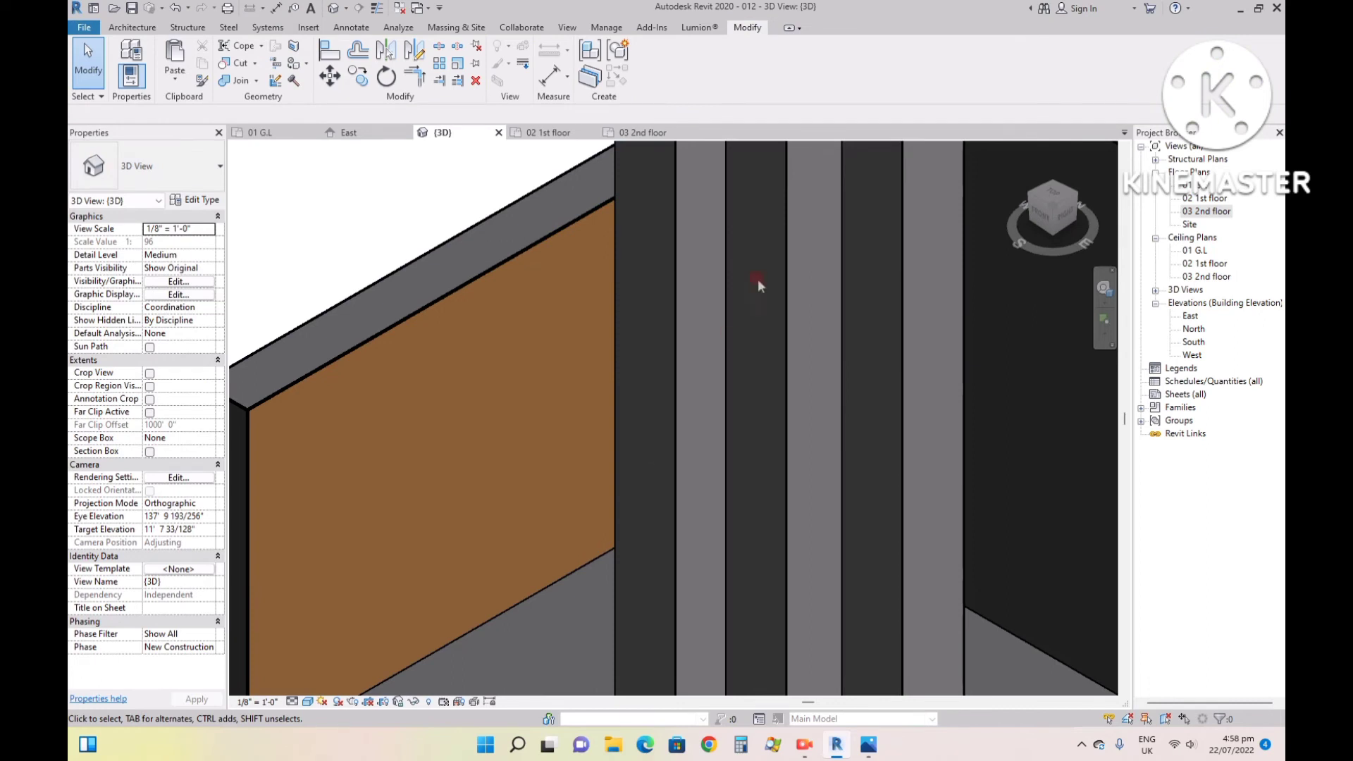
- Open the project's Material Browser and look through the list of project materials for a suitable finish
{"action": "left_click", "coordinate": [604, 28]}
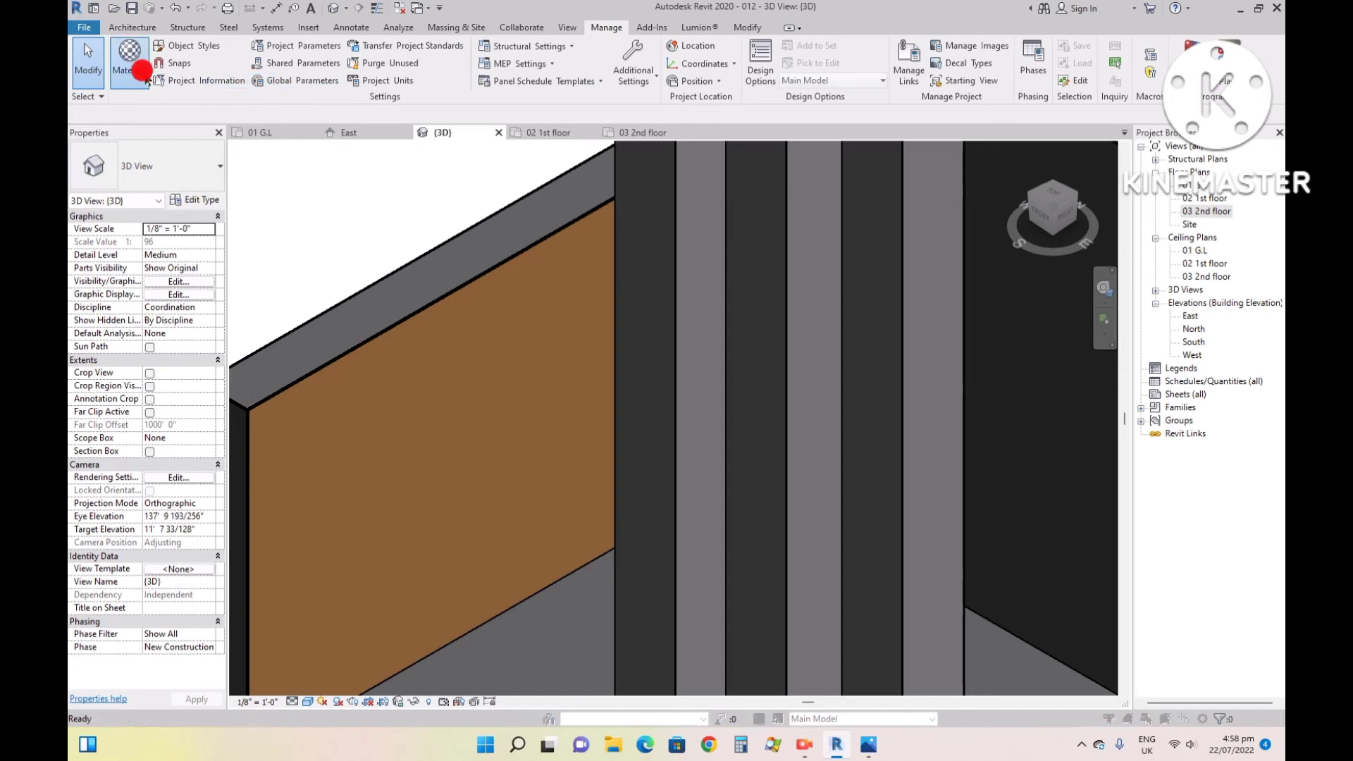
{"action": "left_click", "coordinate": [141, 70]}
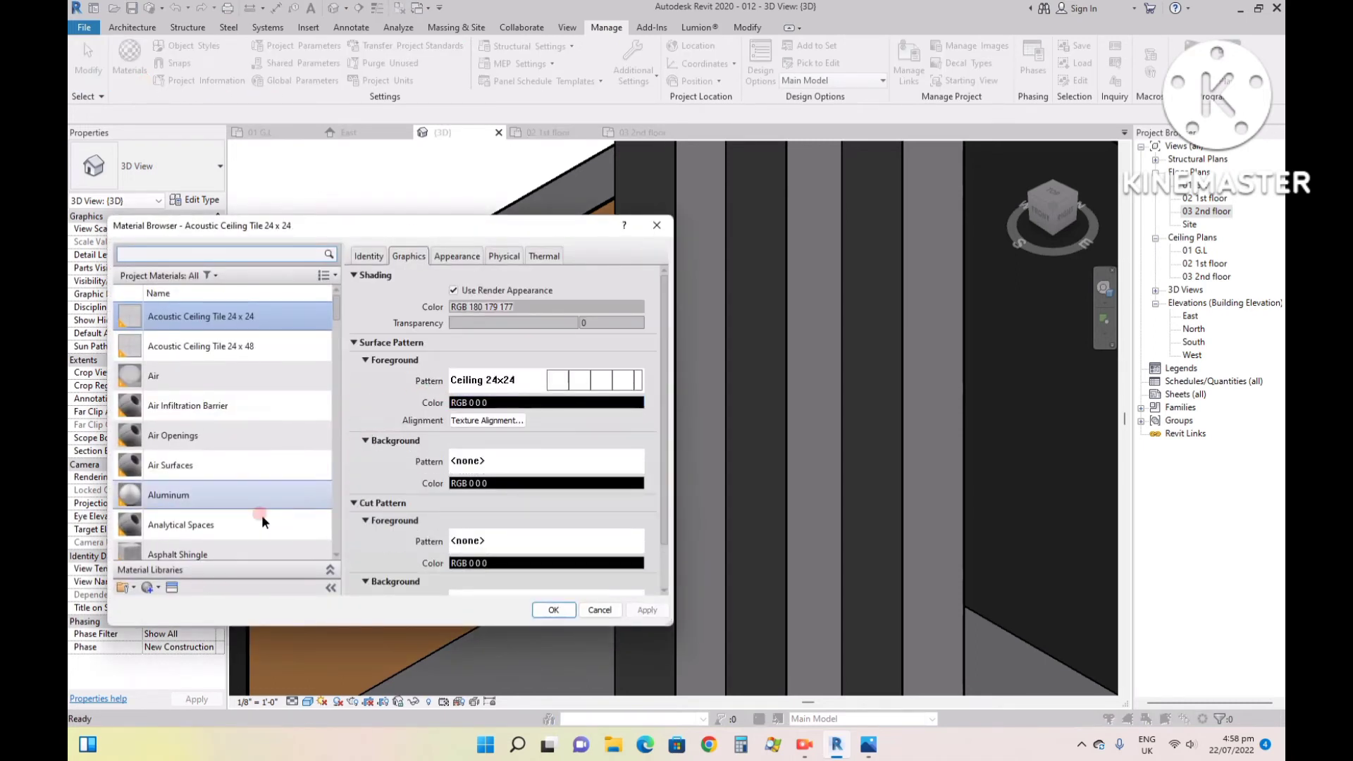
{"action": "scroll", "coordinate": [262, 520], "scroll_direction": "down", "scroll_amount": 3}
{"action": "scroll", "coordinate": [194, 427], "scroll_direction": "down", "scroll_amount": 3}
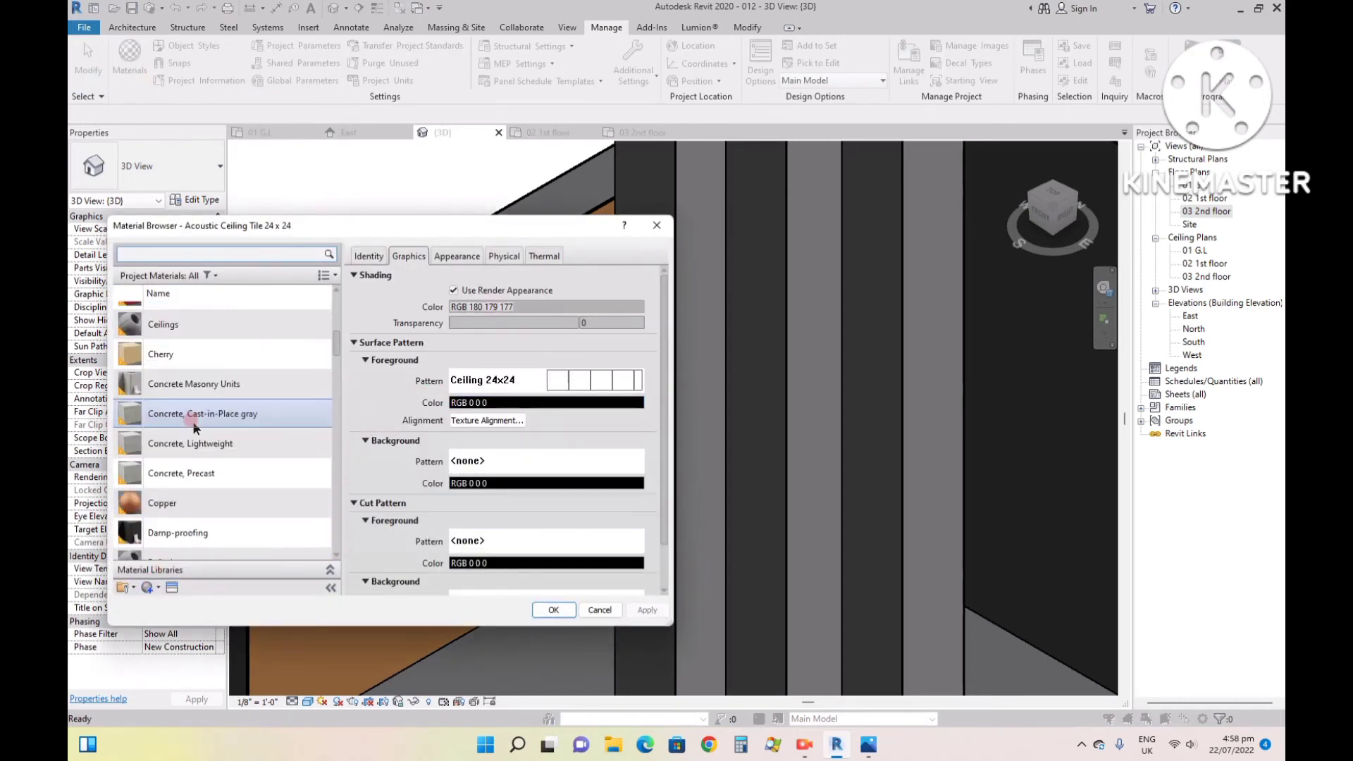
{"action": "scroll", "coordinate": [195, 427], "scroll_direction": "down", "scroll_amount": 3}
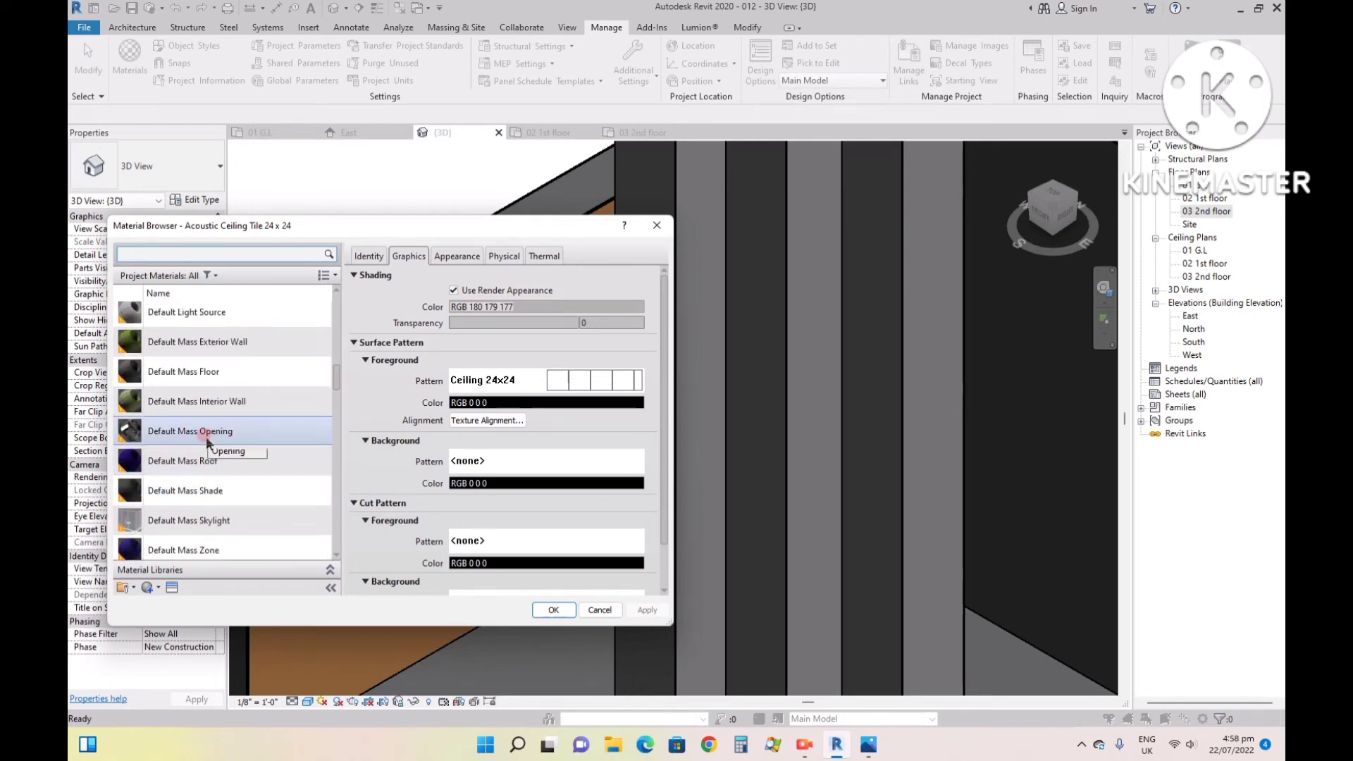
{"action": "scroll", "coordinate": [207, 437], "scroll_direction": "down", "scroll_amount": 3}
{"action": "scroll", "coordinate": [207, 437], "scroll_direction": "down", "scroll_amount": 3}
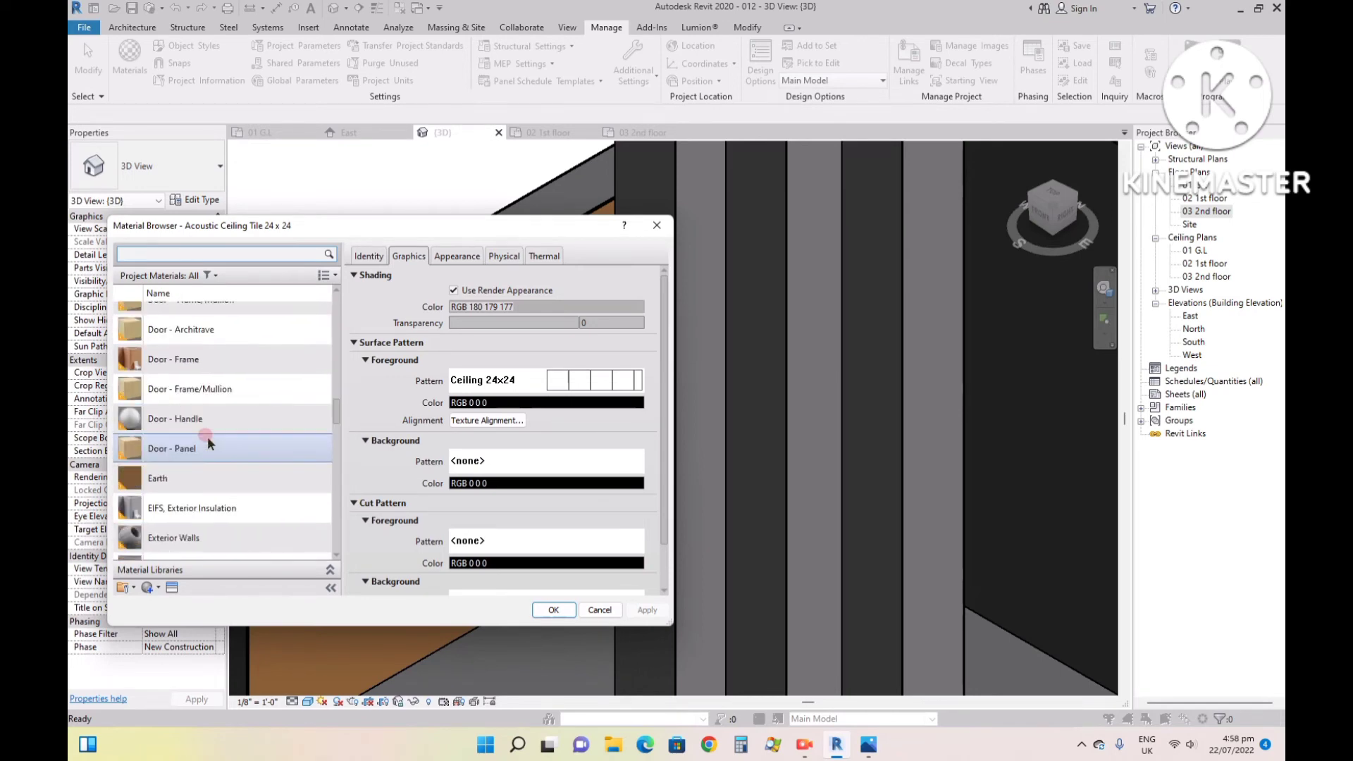
{"action": "scroll", "coordinate": [209, 442], "scroll_direction": "down", "scroll_amount": 3}
{"action": "scroll", "coordinate": [209, 442], "scroll_direction": "down", "scroll_amount": 3}
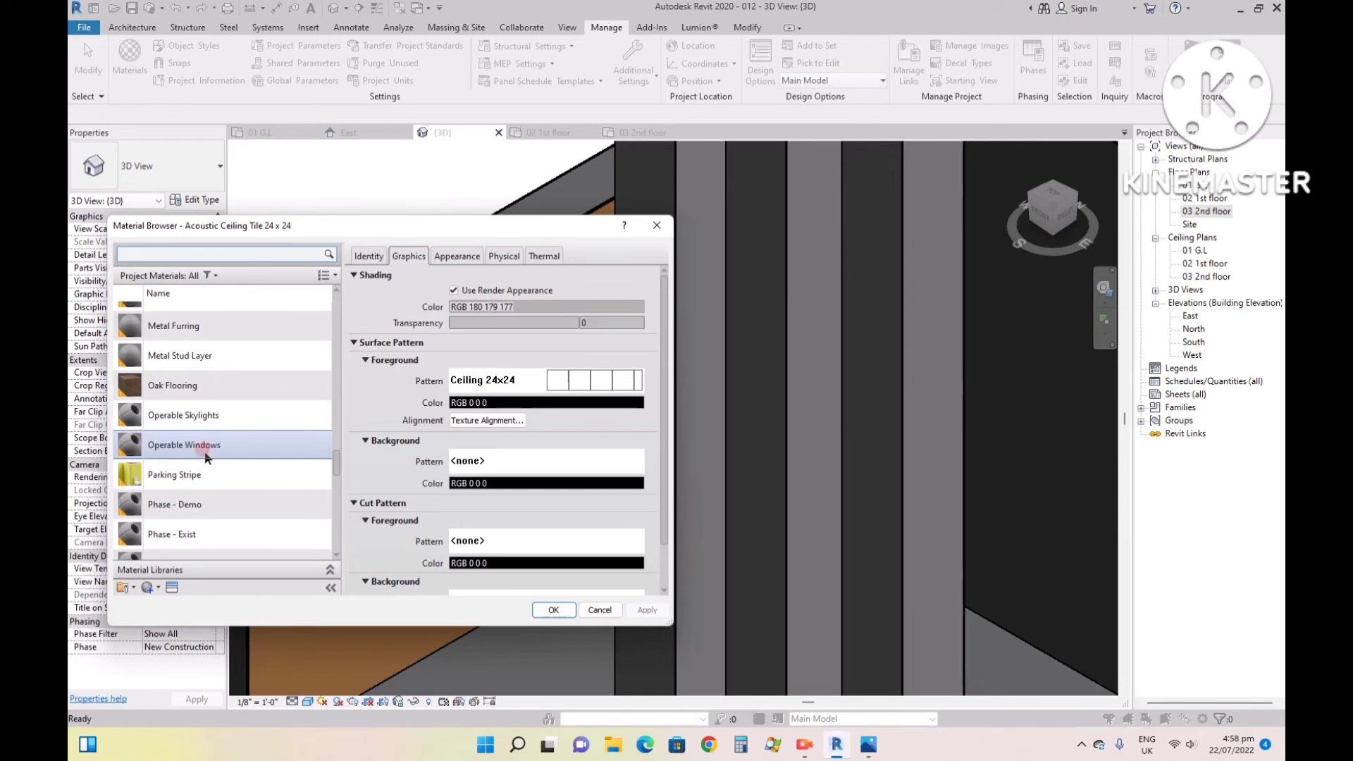
{"action": "scroll", "coordinate": [206, 450], "scroll_direction": "down", "scroll_amount": 3}
{"action": "scroll", "coordinate": [200, 448], "scroll_direction": "down", "scroll_amount": 3}
{"action": "scroll", "coordinate": [199, 450], "scroll_direction": "down", "scroll_amount": 3}
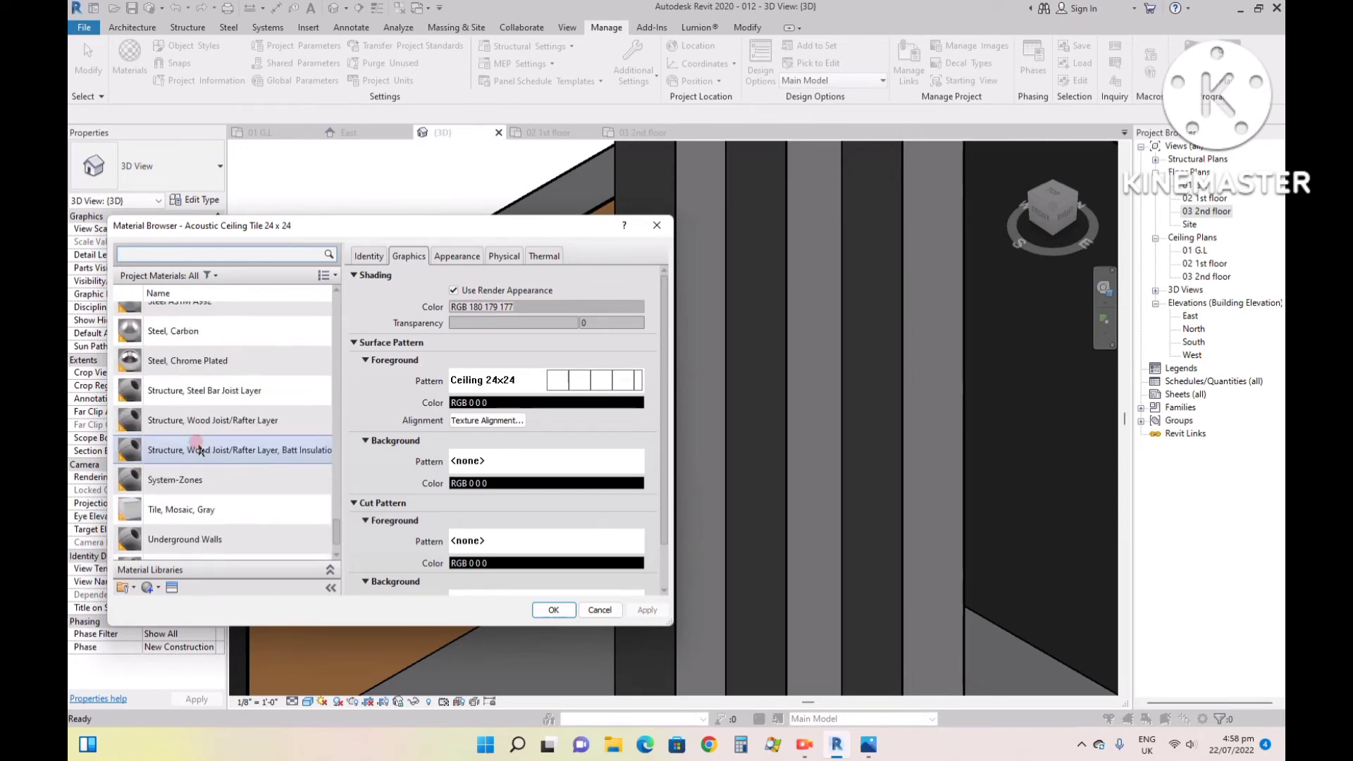
{"action": "scroll", "coordinate": [199, 450], "scroll_direction": "up", "scroll_amount": 10}
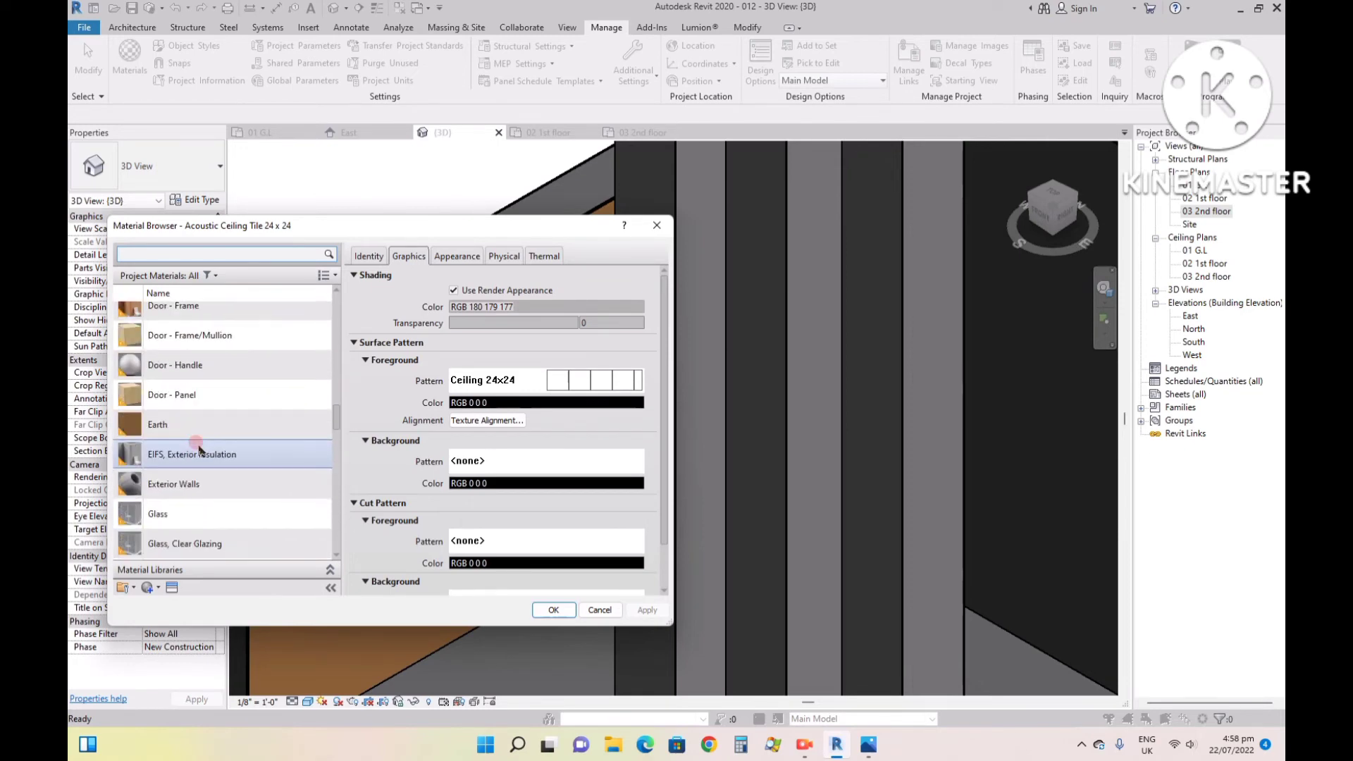
- Examine the Earth, Metal - Stainless Steel and Oak Flooring material settings, and close the Material Browser
{"action": "left_click", "coordinate": [184, 424]}
{"action": "scroll", "coordinate": [185, 425], "scroll_direction": "down", "scroll_amount": 1}
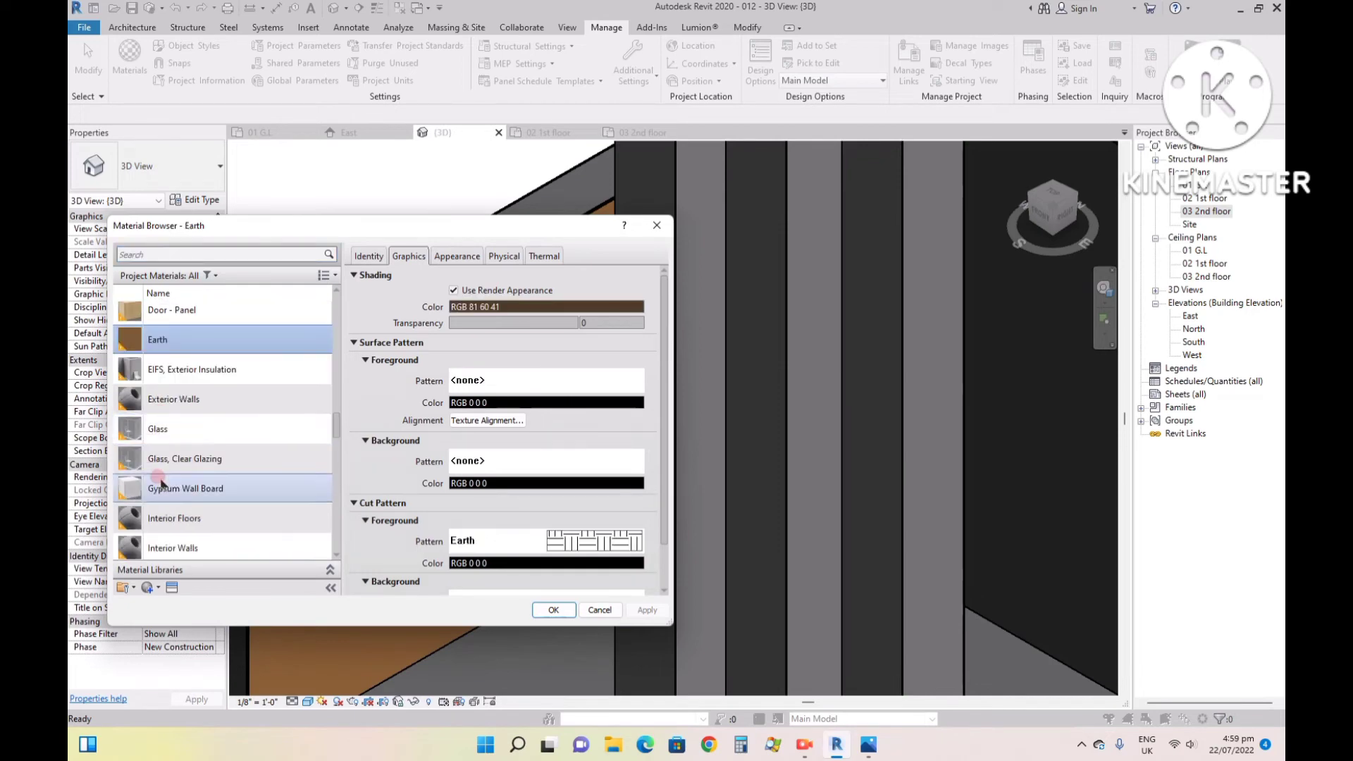
{"action": "scroll", "coordinate": [183, 465], "scroll_direction": "down", "scroll_amount": 2}
{"action": "left_click", "coordinate": [182, 468]}
{"action": "scroll", "coordinate": [181, 458], "scroll_direction": "down", "scroll_amount": 2}
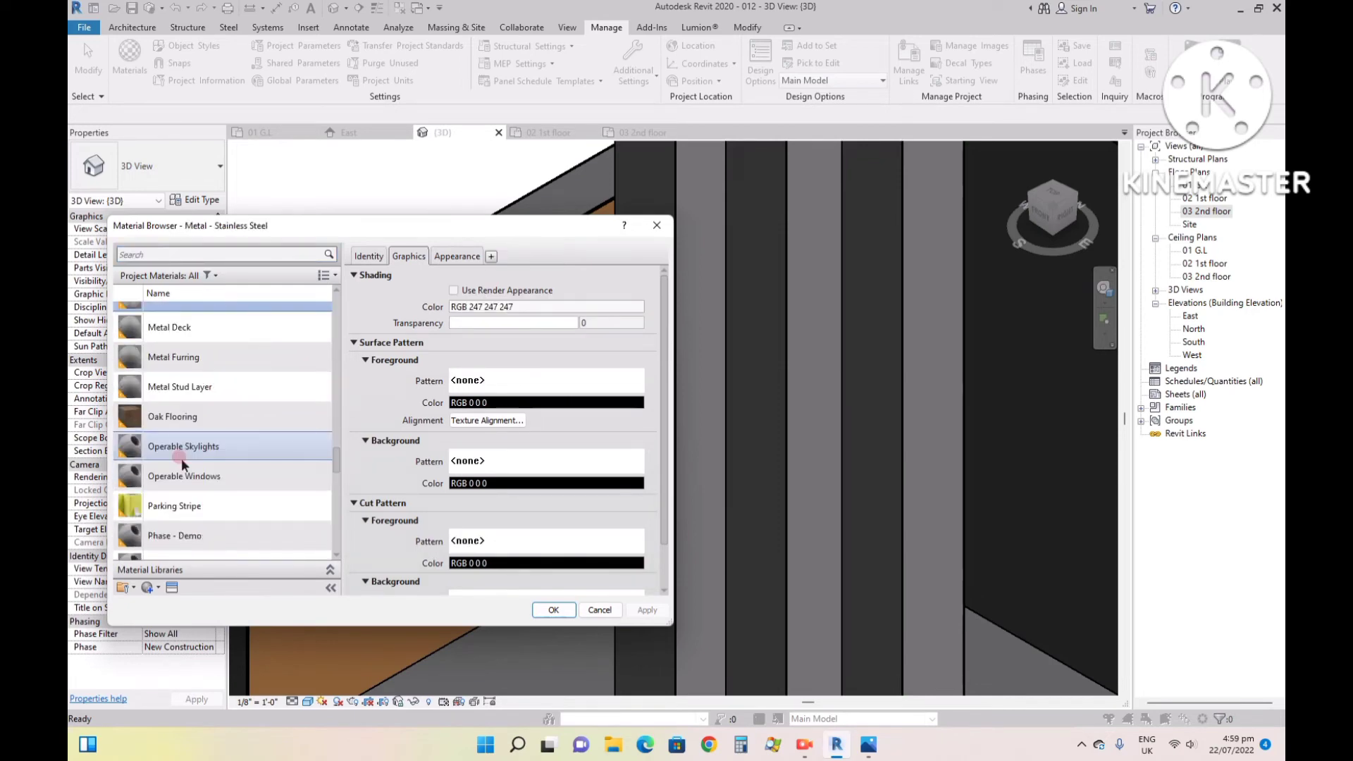
{"action": "left_click", "coordinate": [186, 419]}
{"action": "scroll", "coordinate": [227, 429], "scroll_direction": "down", "scroll_amount": 1}
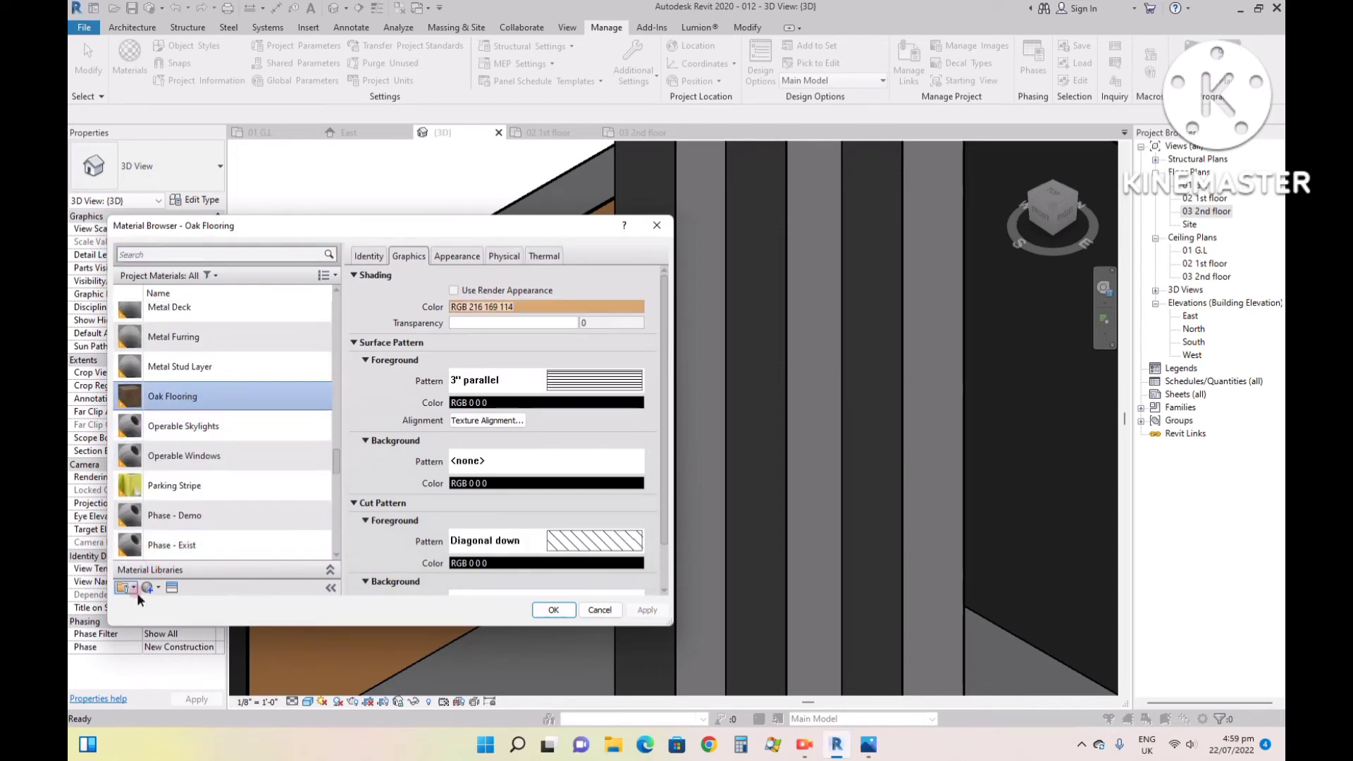
{"action": "left_click", "coordinate": [552, 611]}
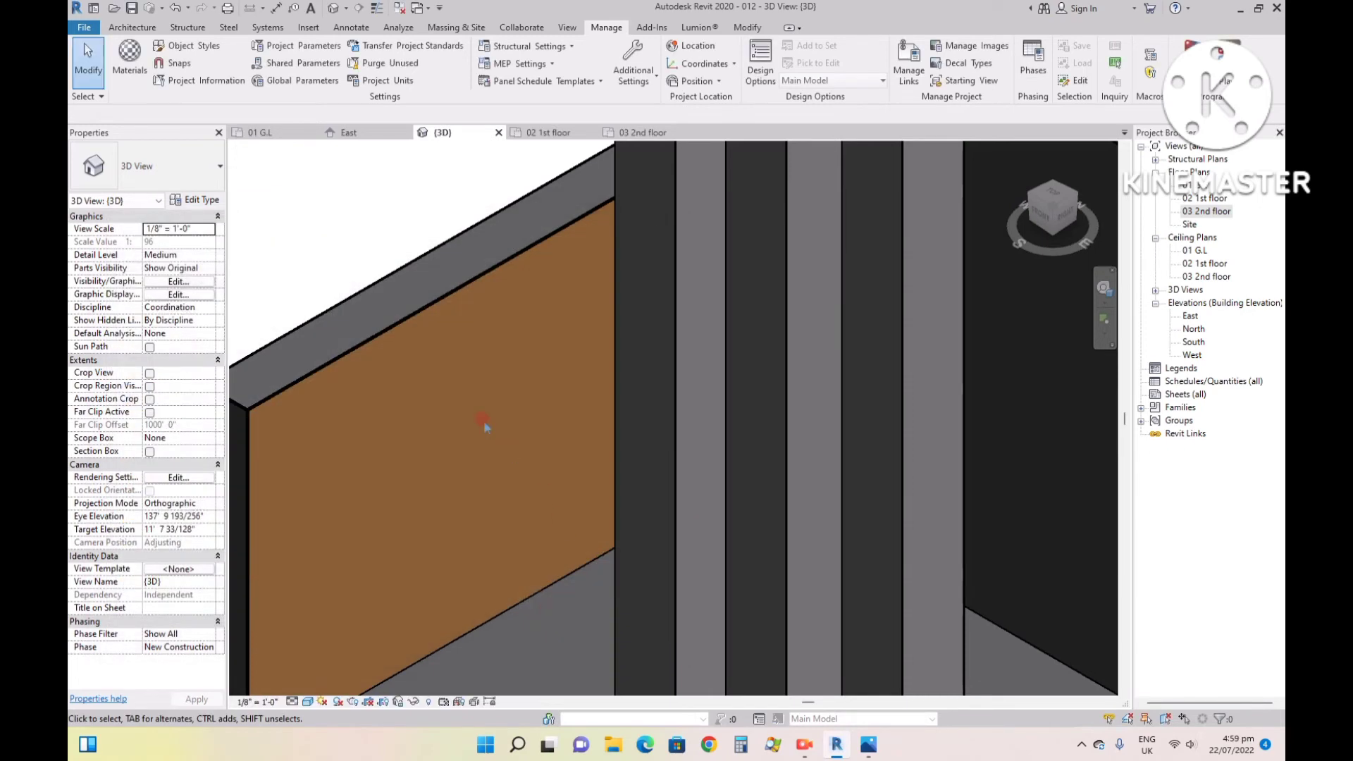
- Restart the Paint tool with Oak Flooring as the material and bring the whole house front into view
{"action": "left_click", "coordinate": [747, 28]}
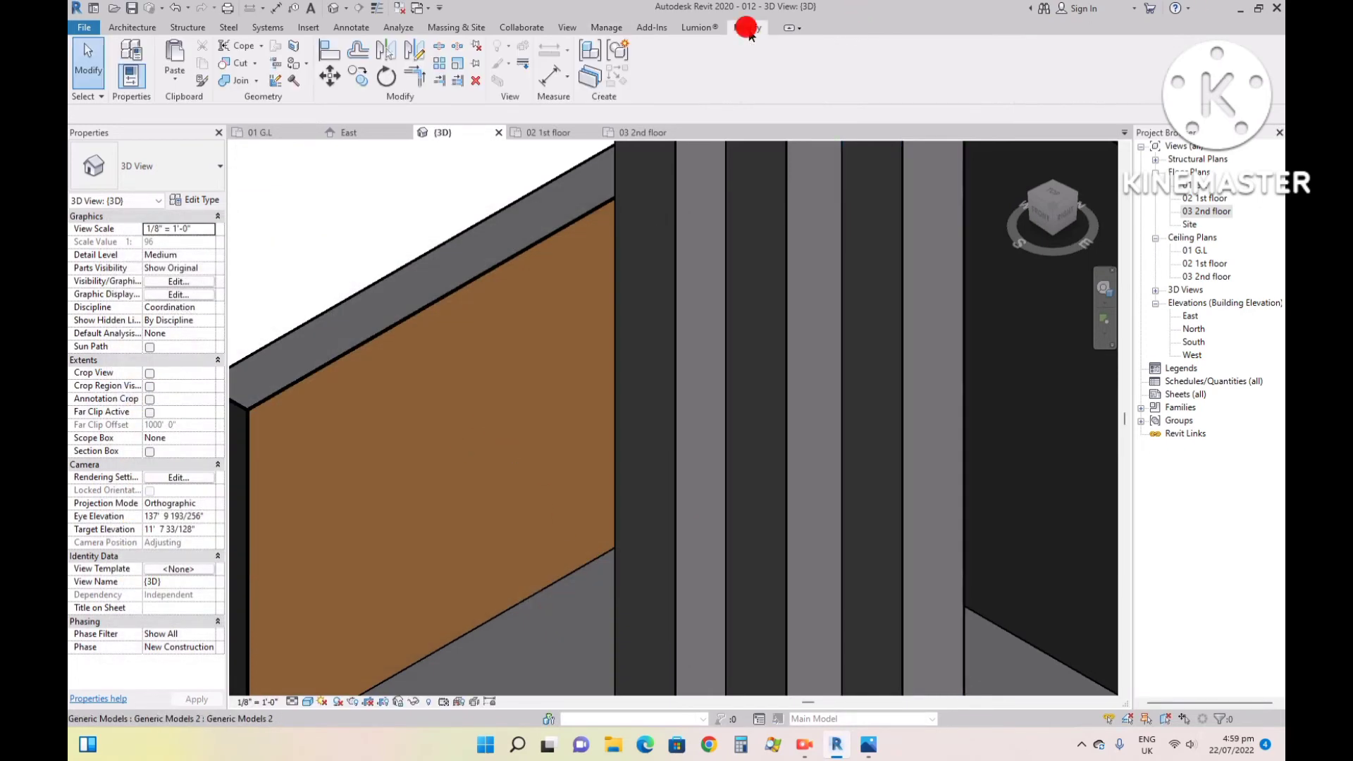
{"action": "left_click", "coordinate": [274, 82]}
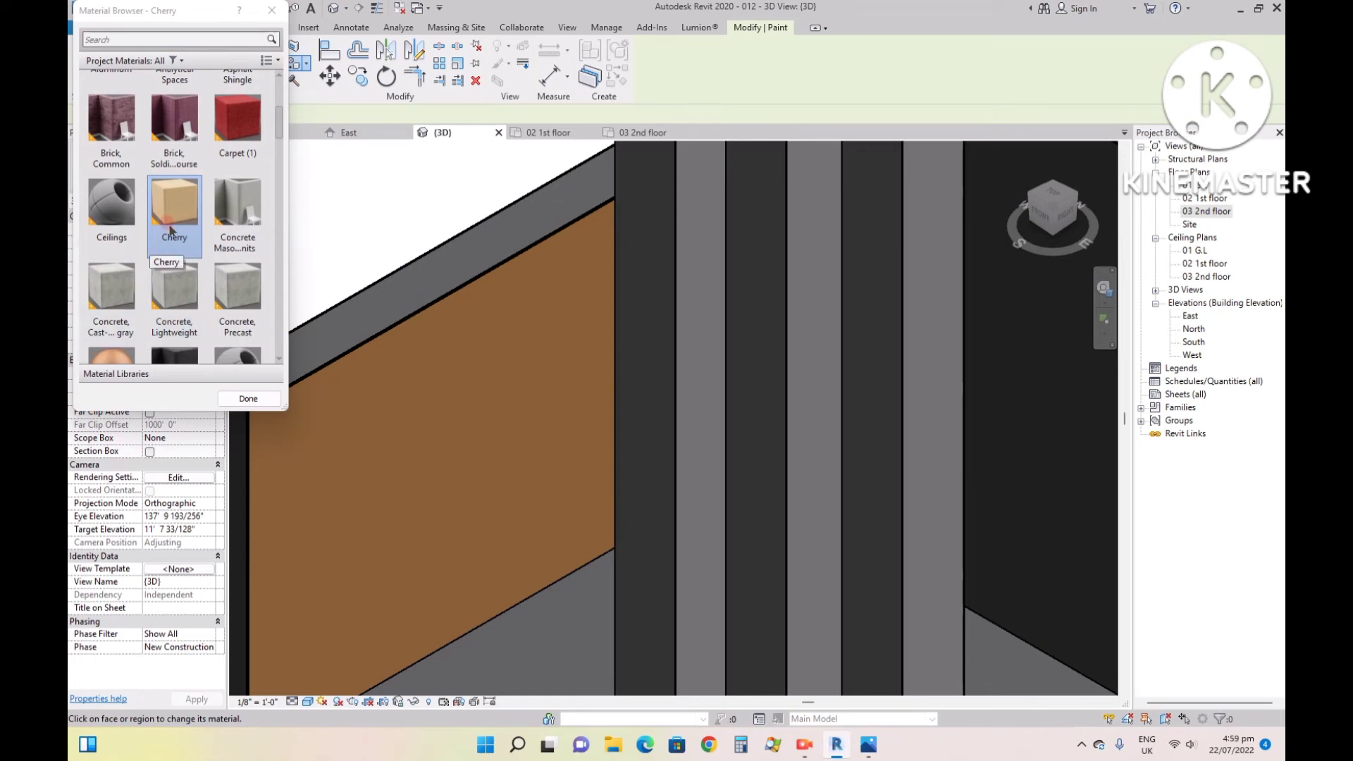
{"action": "scroll", "coordinate": [174, 235], "scroll_direction": "down", "scroll_amount": 5}
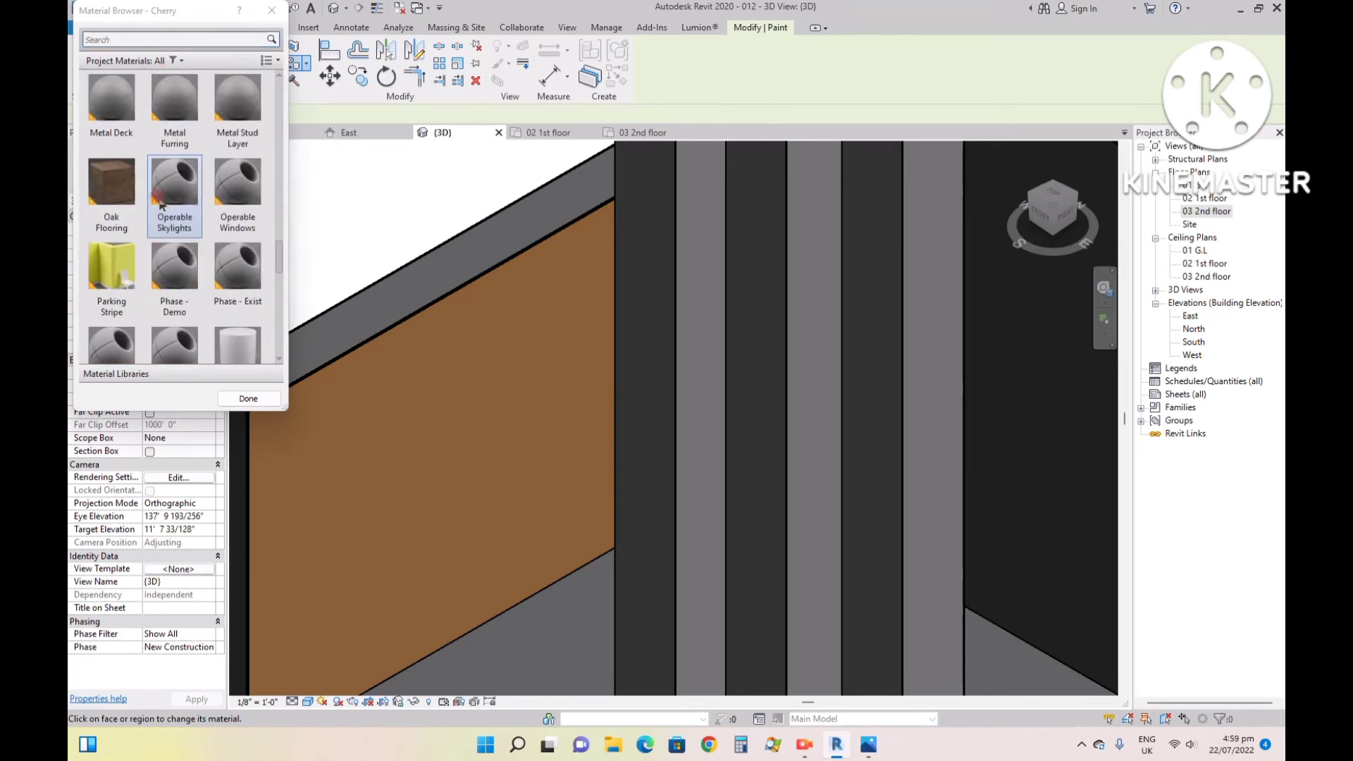
{"action": "left_click", "coordinate": [111, 189]}
{"action": "scroll", "coordinate": [602, 332], "scroll_direction": "down", "scroll_amount": 6}
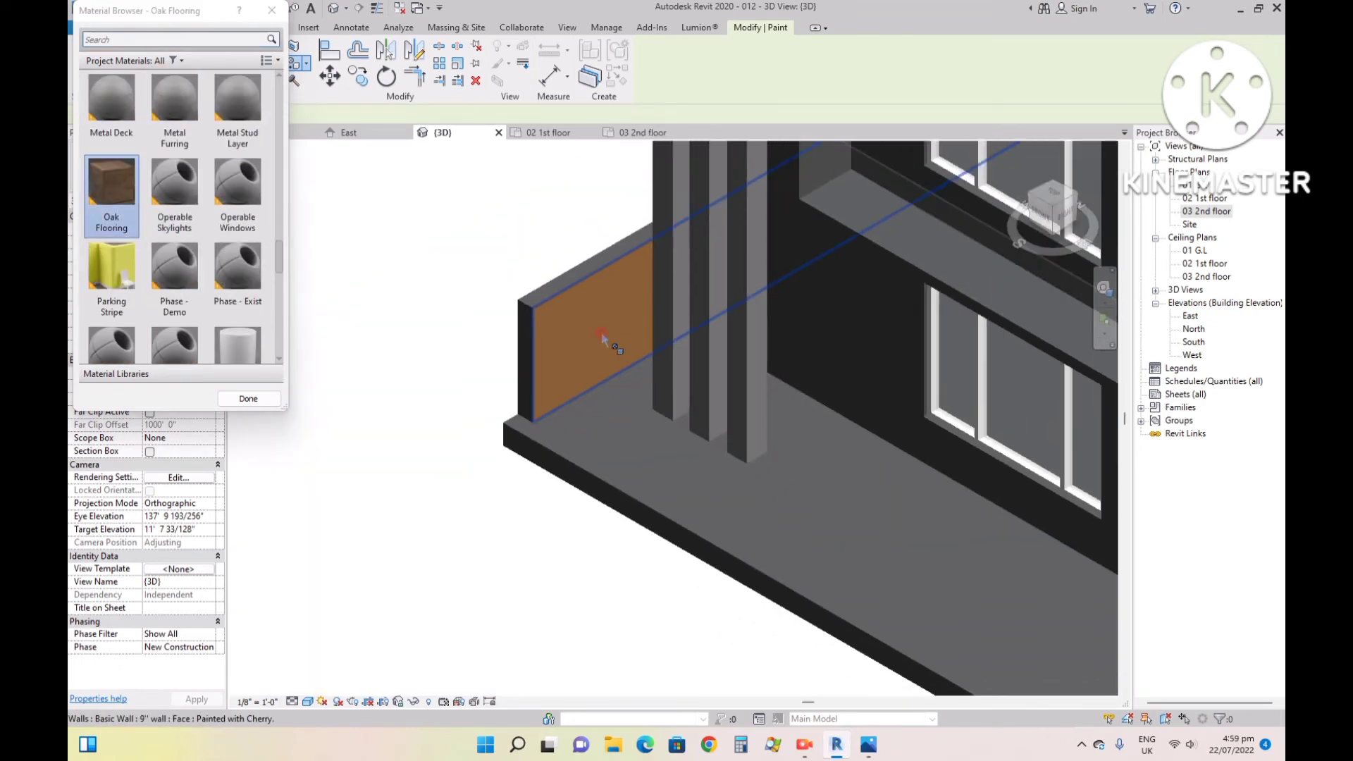
{"action": "left_click", "coordinate": [538, 351]}
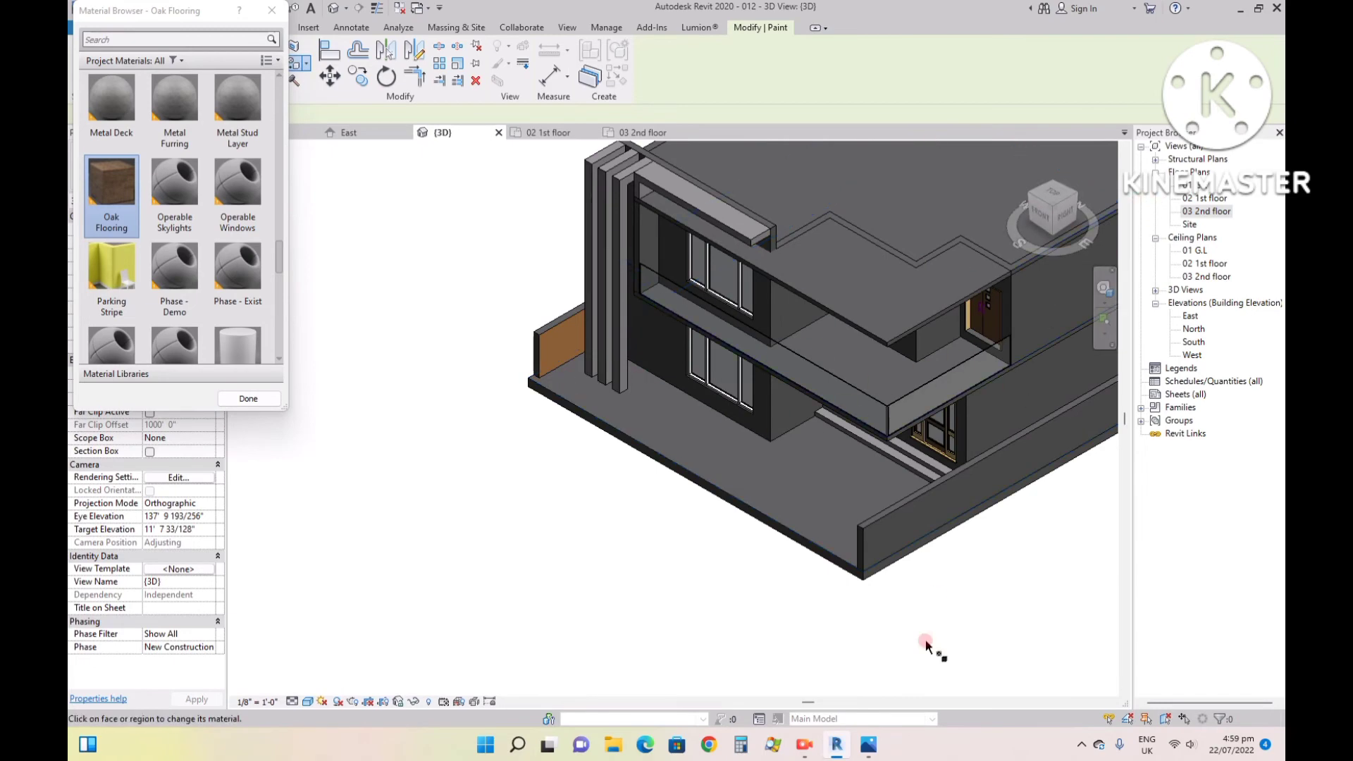
- Check reference image 99.jpg in the photo viewer, return to Revit, and paint the underside of the overhanging 6" roof slab with Oak Flooring
{"action": "left_click", "coordinate": [869, 753]}
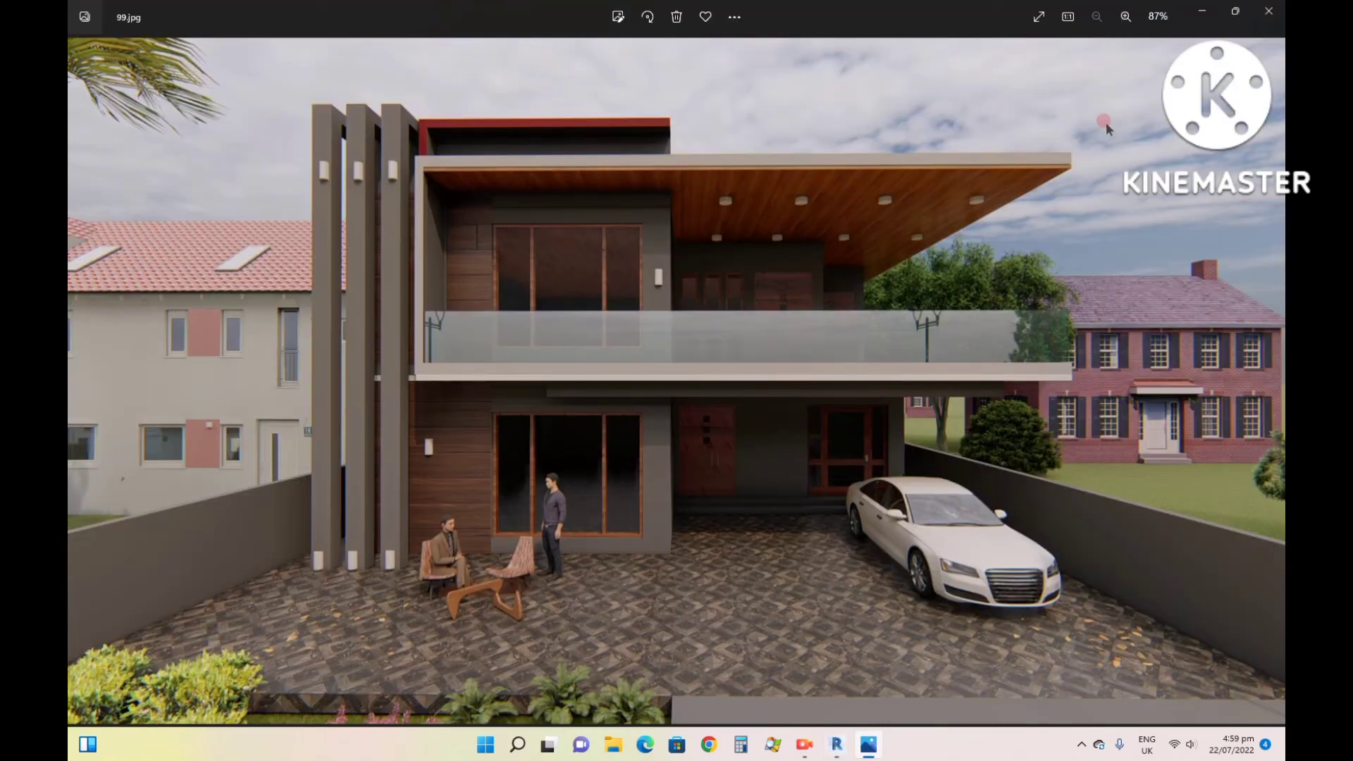
{"action": "left_click", "coordinate": [1206, 12]}
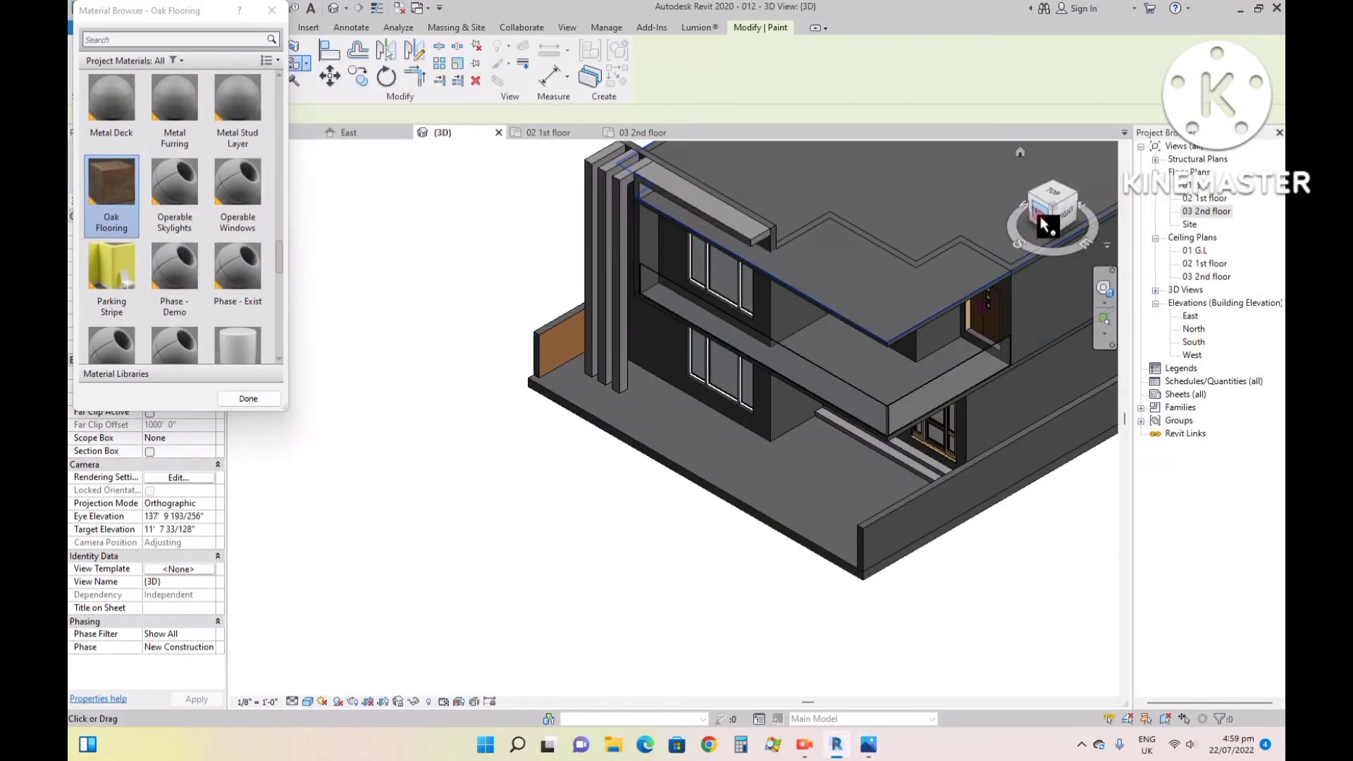
{"action": "mouse_move", "coordinate": [1044, 212]}
{"action": "left_mouse_down"}
{"action": "mouse_move", "coordinate": [1100, 134]}
{"action": "mouse_move", "coordinate": [1089, 102]}
{"action": "left_mouse_up"}
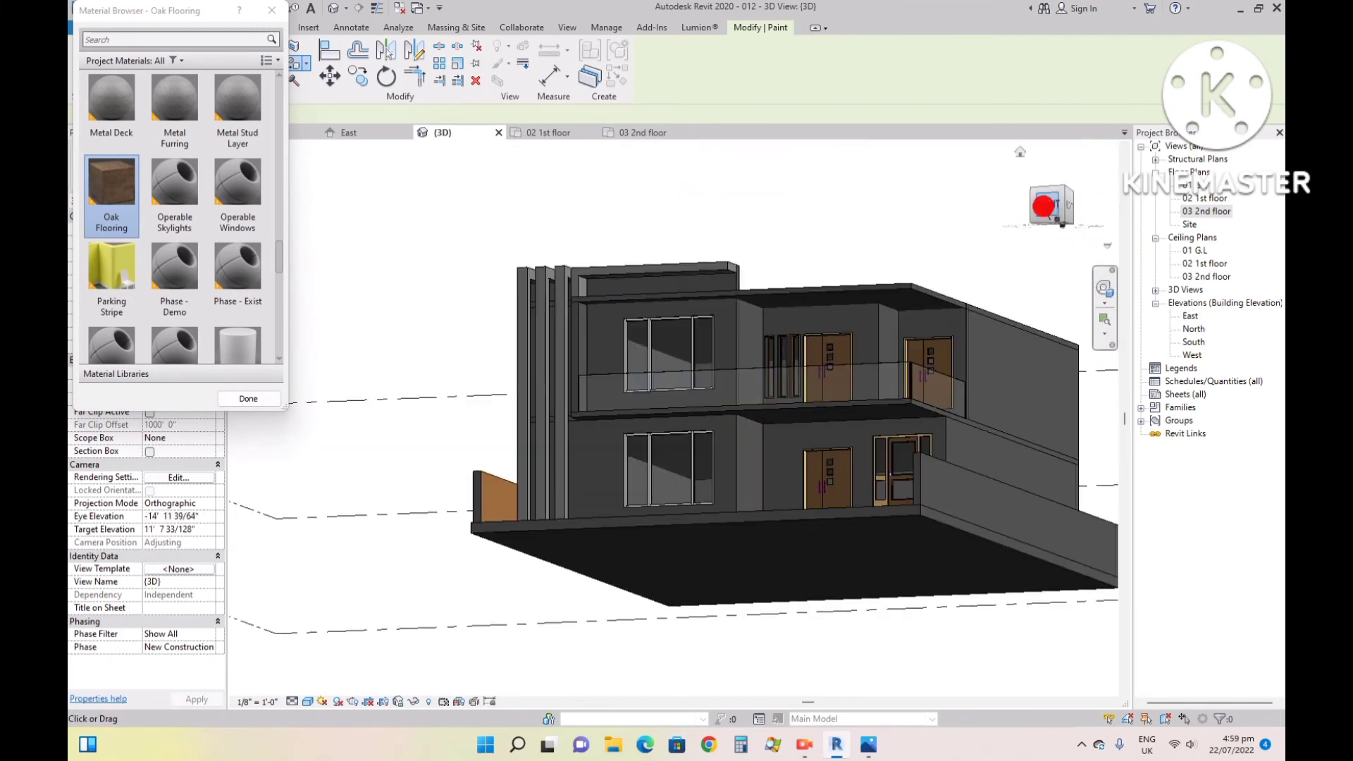
{"action": "left_click_drag", "start_coordinate": [1044, 205], "coordinate": [991, 219]}
{"action": "scroll", "coordinate": [831, 293], "scroll_direction": "up", "scroll_amount": 5}
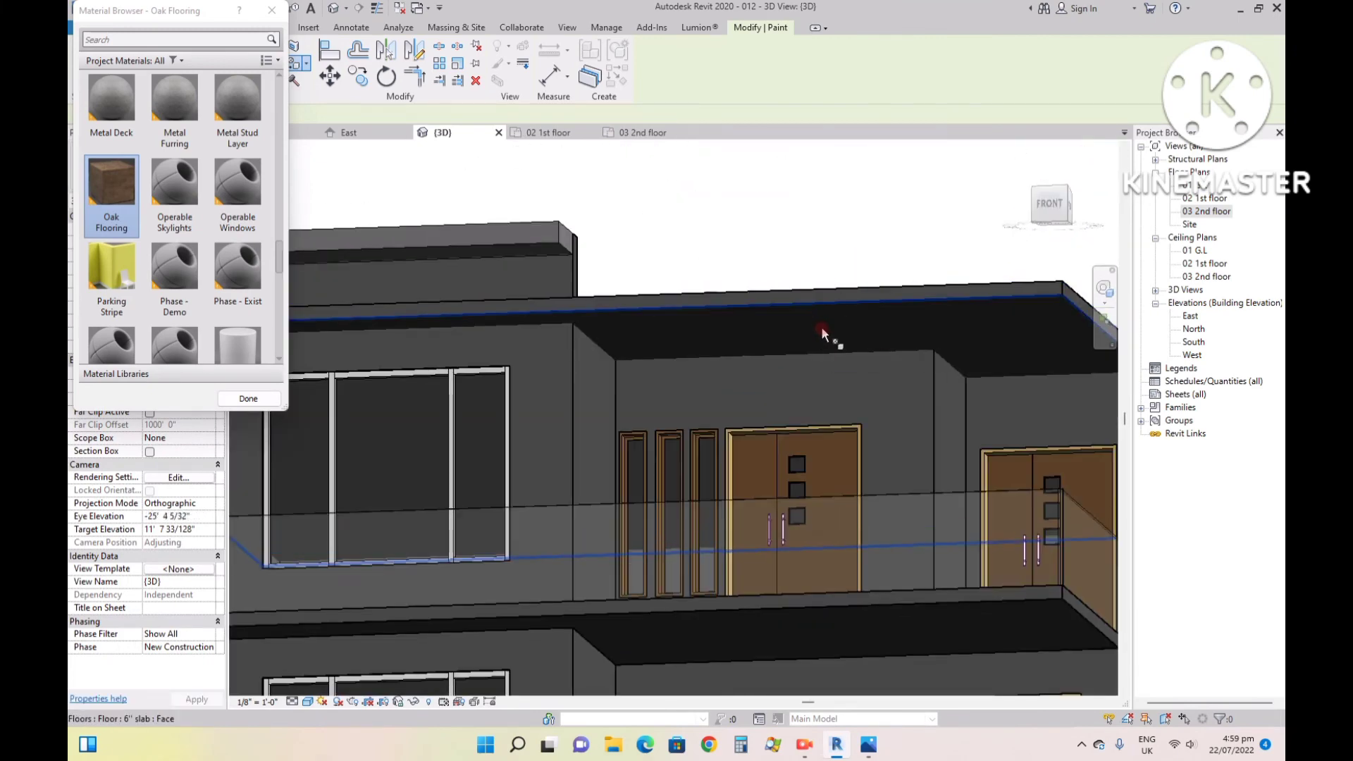
{"action": "left_click", "coordinate": [891, 328]}
{"action": "scroll", "coordinate": [895, 330], "scroll_direction": "up", "scroll_amount": 3}
{"action": "left_click_drag", "start_coordinate": [1042, 194], "coordinate": [1063, 157]}
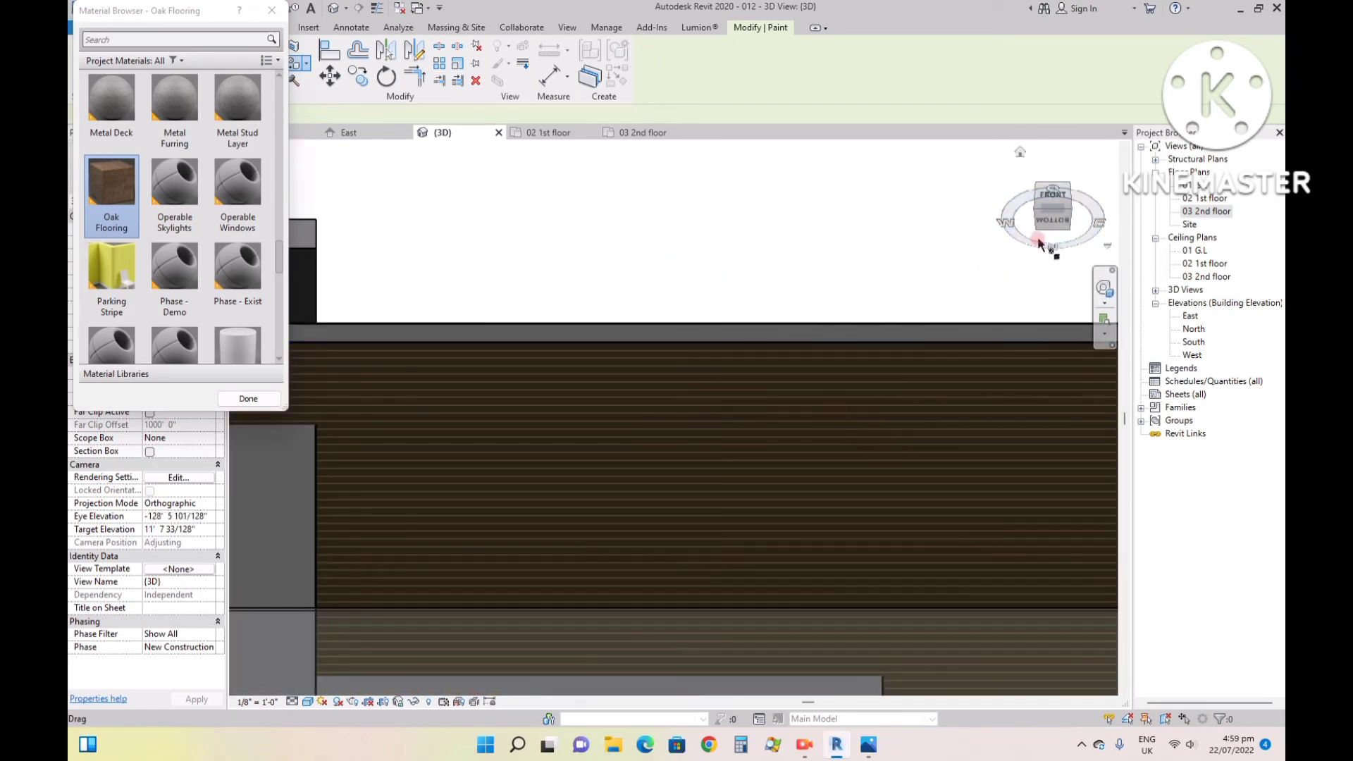
- Paint the underside of the projecting first-floor 6" balcony slab with Oak Flooring
{"action": "left_click", "coordinate": [1053, 204]}
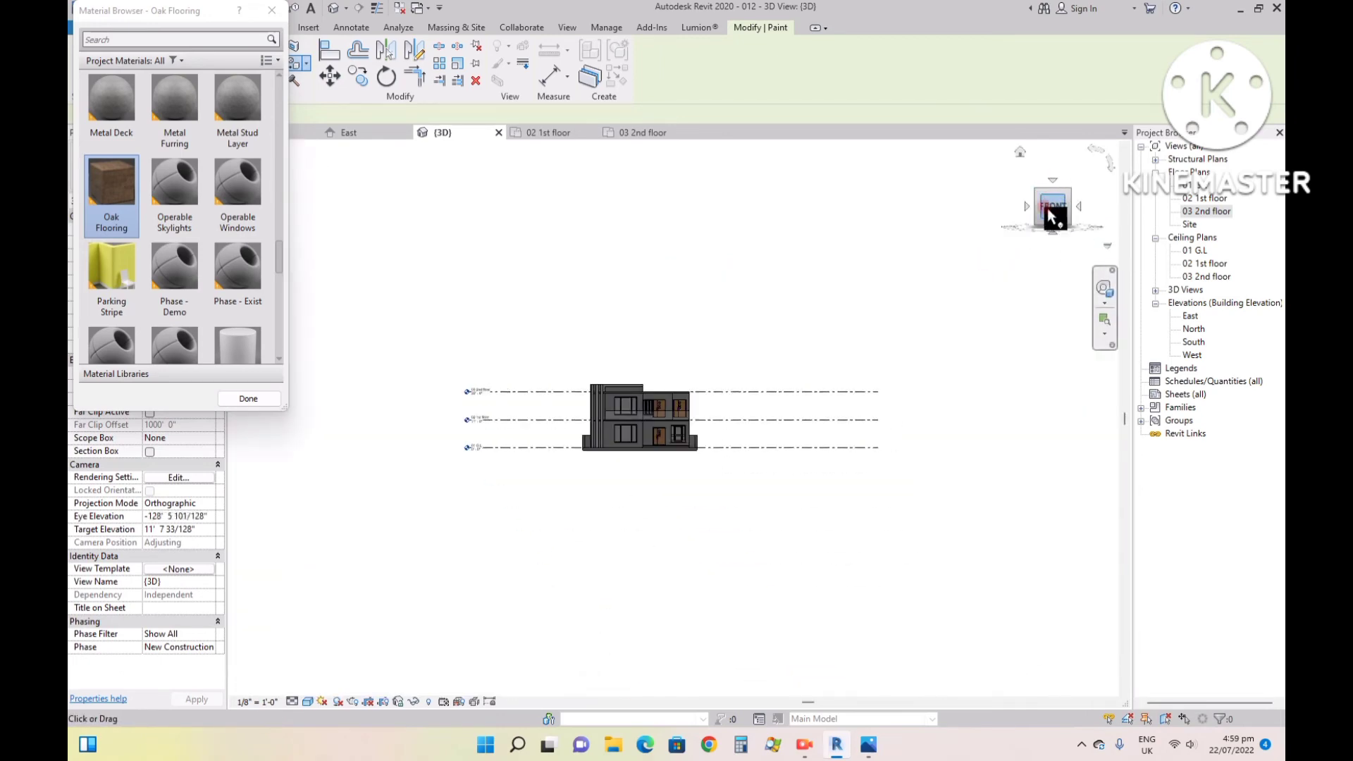
{"action": "scroll", "coordinate": [635, 423], "scroll_direction": "up", "scroll_amount": 5}
{"action": "scroll", "coordinate": [705, 346], "scroll_direction": "up", "scroll_amount": 3}
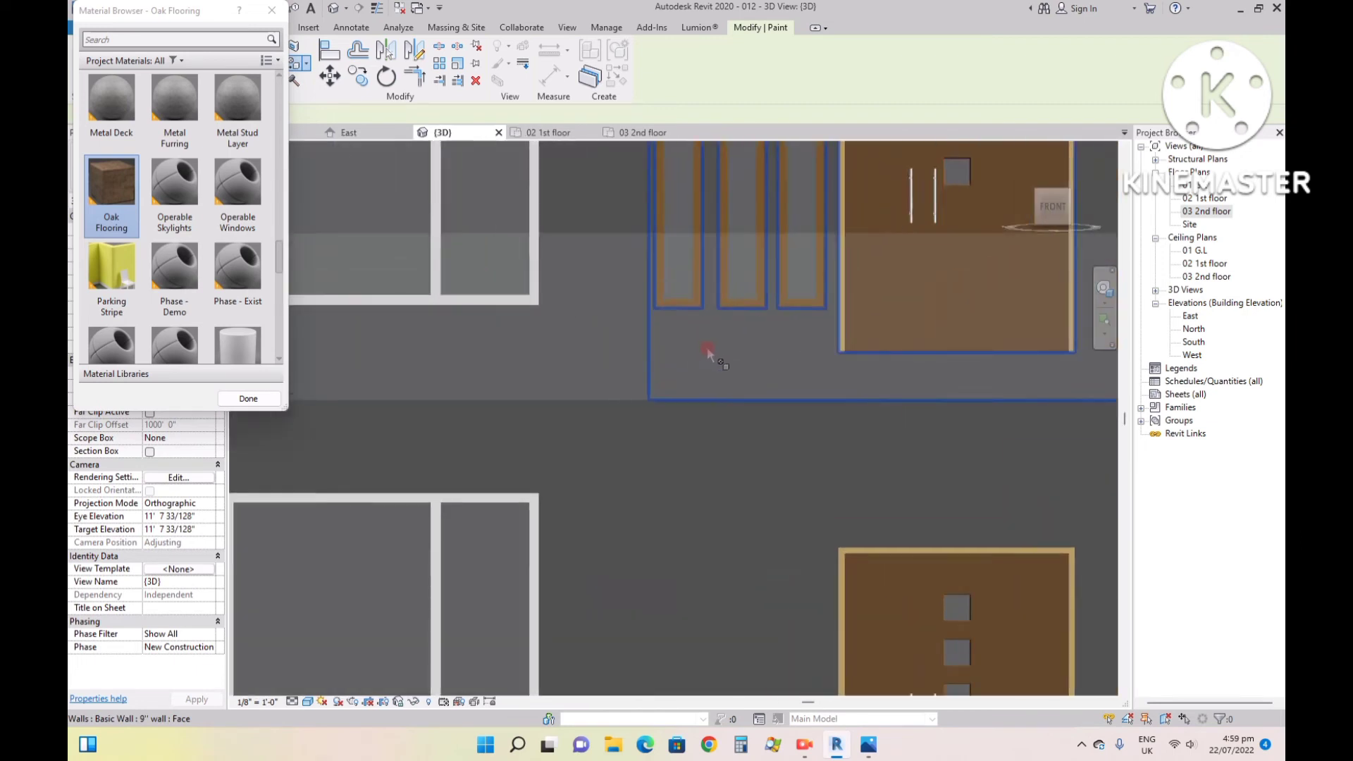
{"action": "left_click_drag", "start_coordinate": [1048, 202], "coordinate": [1066, 179]}
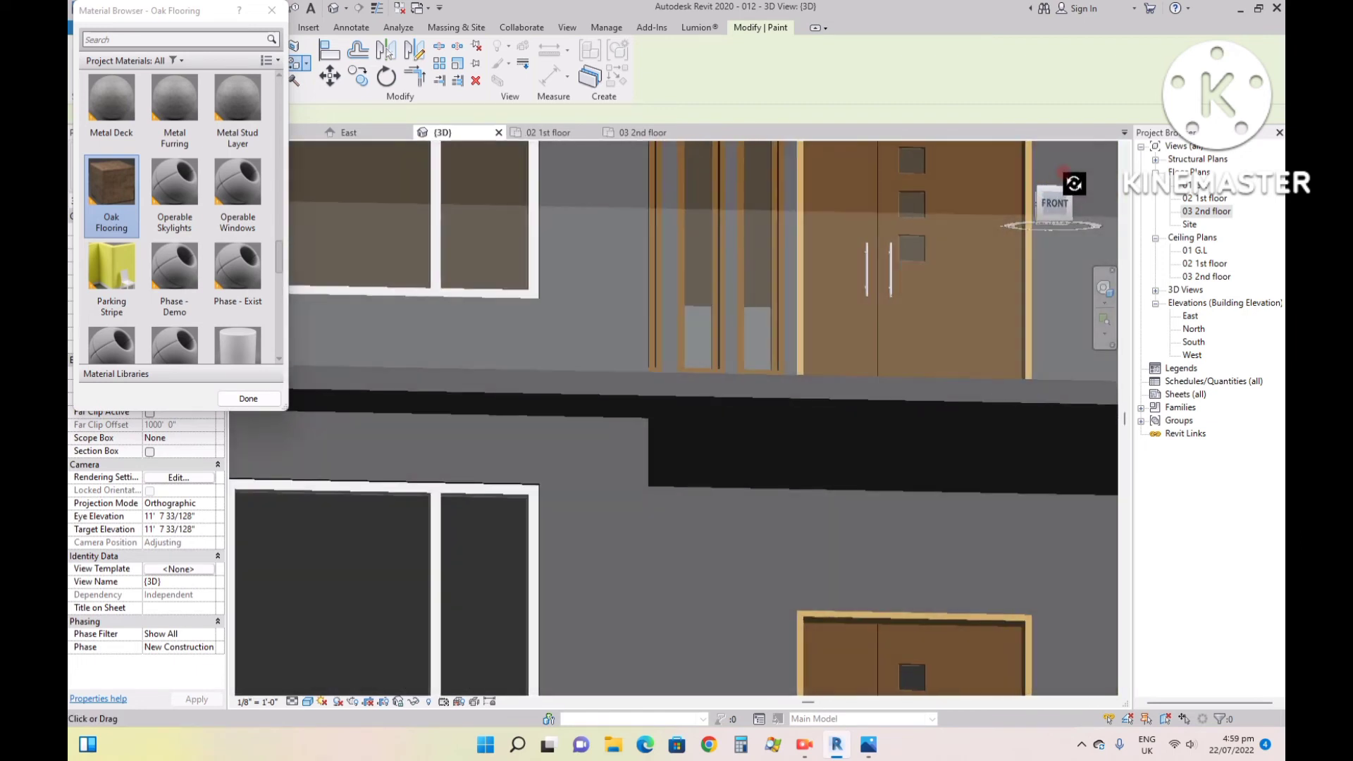
{"action": "scroll", "coordinate": [634, 387], "scroll_direction": "down", "scroll_amount": 5}
{"action": "left_click", "coordinate": [778, 420]}
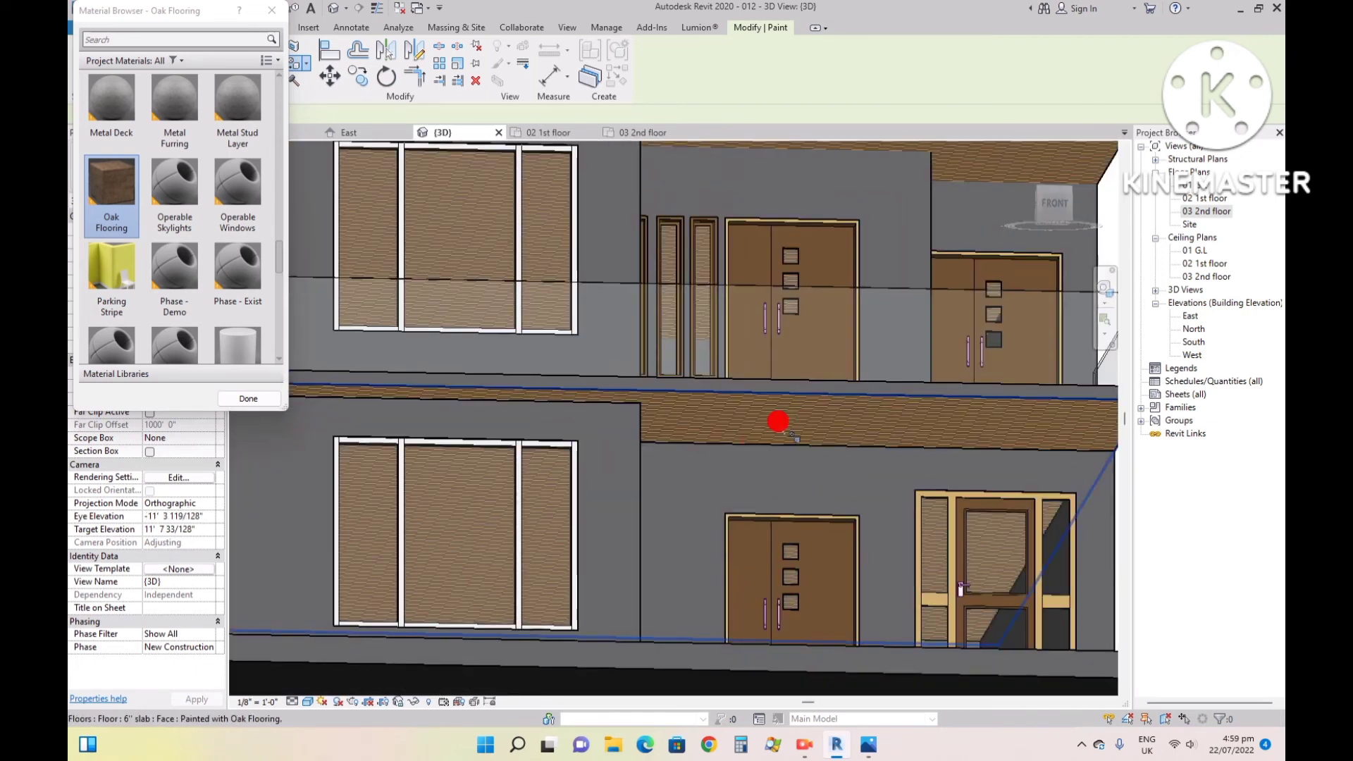
{"action": "scroll", "coordinate": [778, 421], "scroll_direction": "down", "scroll_amount": 4}
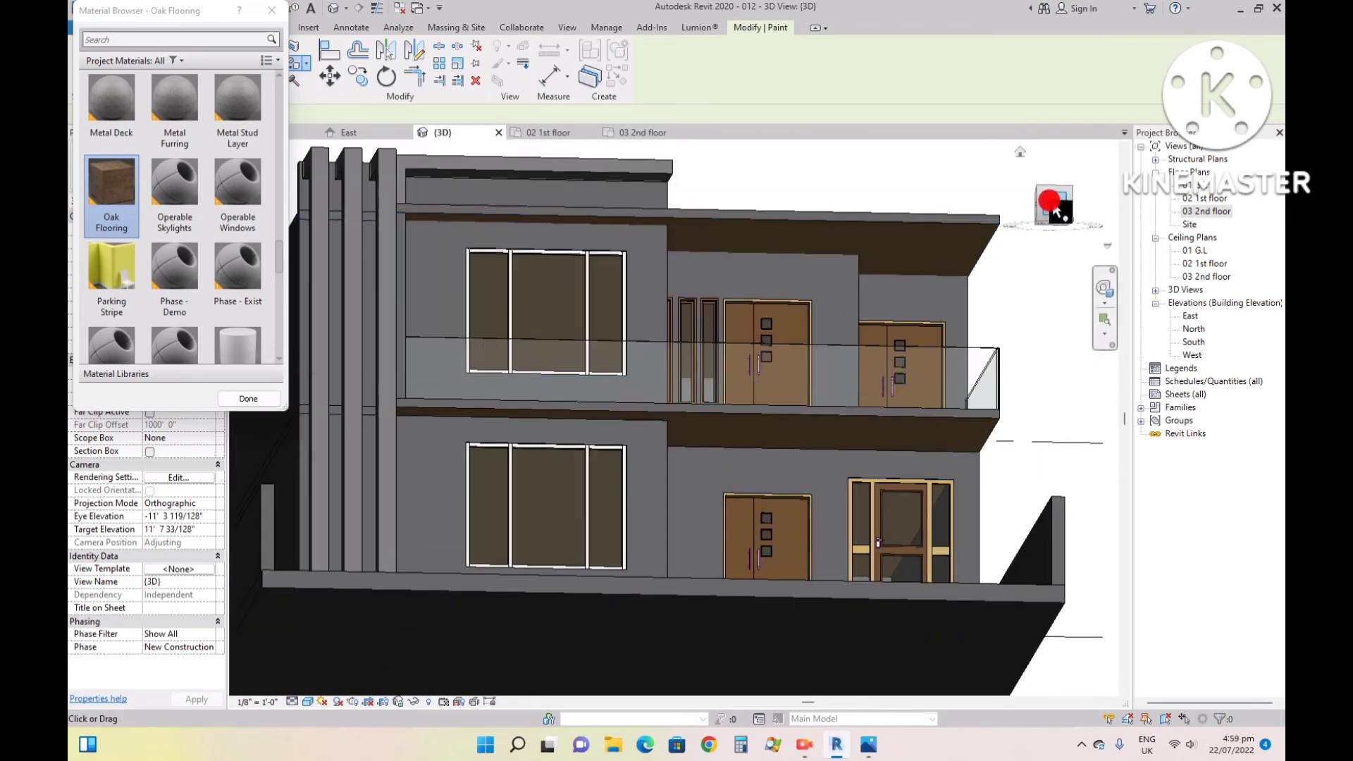
- Compare the house front with reference image 99.jpg in the photo viewer, return to Revit, and end the Paint tool
{"action": "mouse_move", "coordinate": [1055, 210]}
{"action": "left_mouse_down"}
{"action": "mouse_move", "coordinate": [1043, 206]}
{"action": "mouse_move", "coordinate": [1006, 263]}
{"action": "left_mouse_up"}
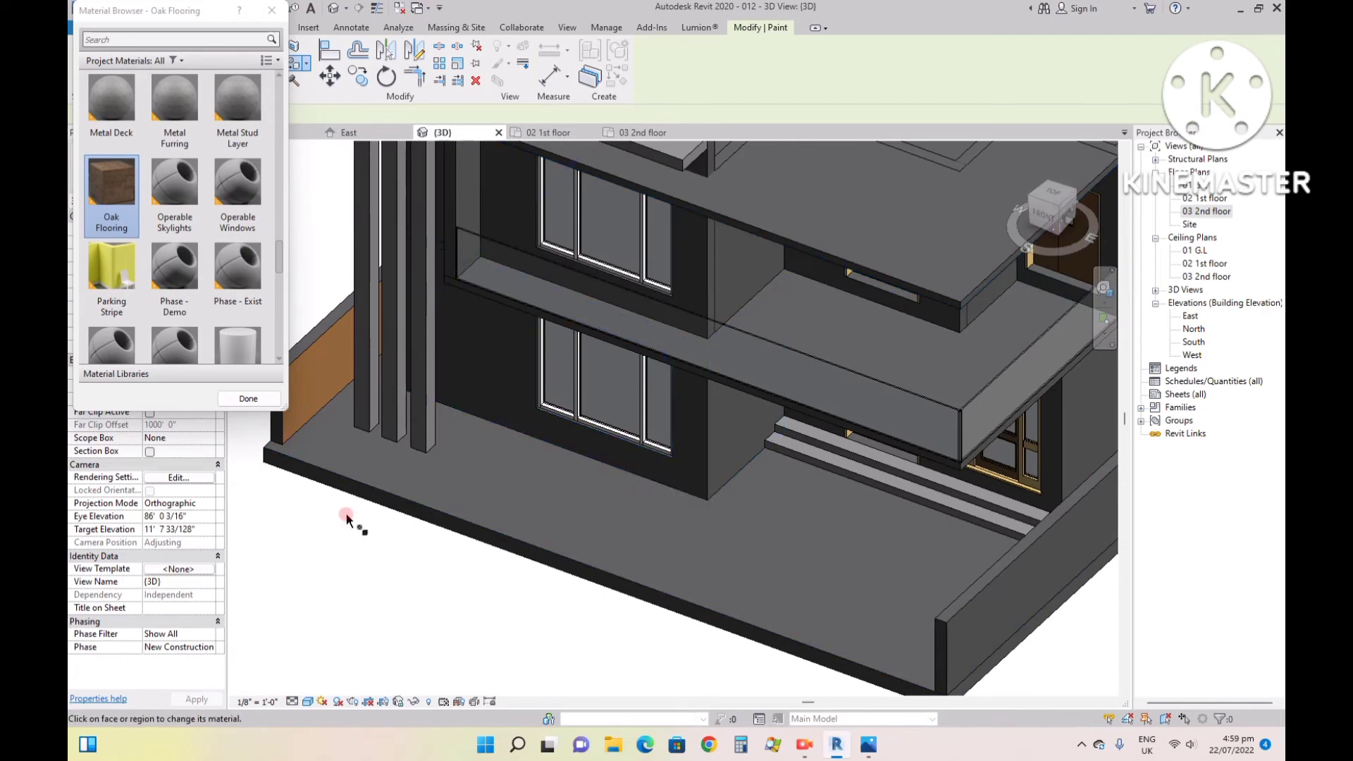
{"action": "scroll", "coordinate": [297, 297], "scroll_direction": "up", "scroll_amount": 2}
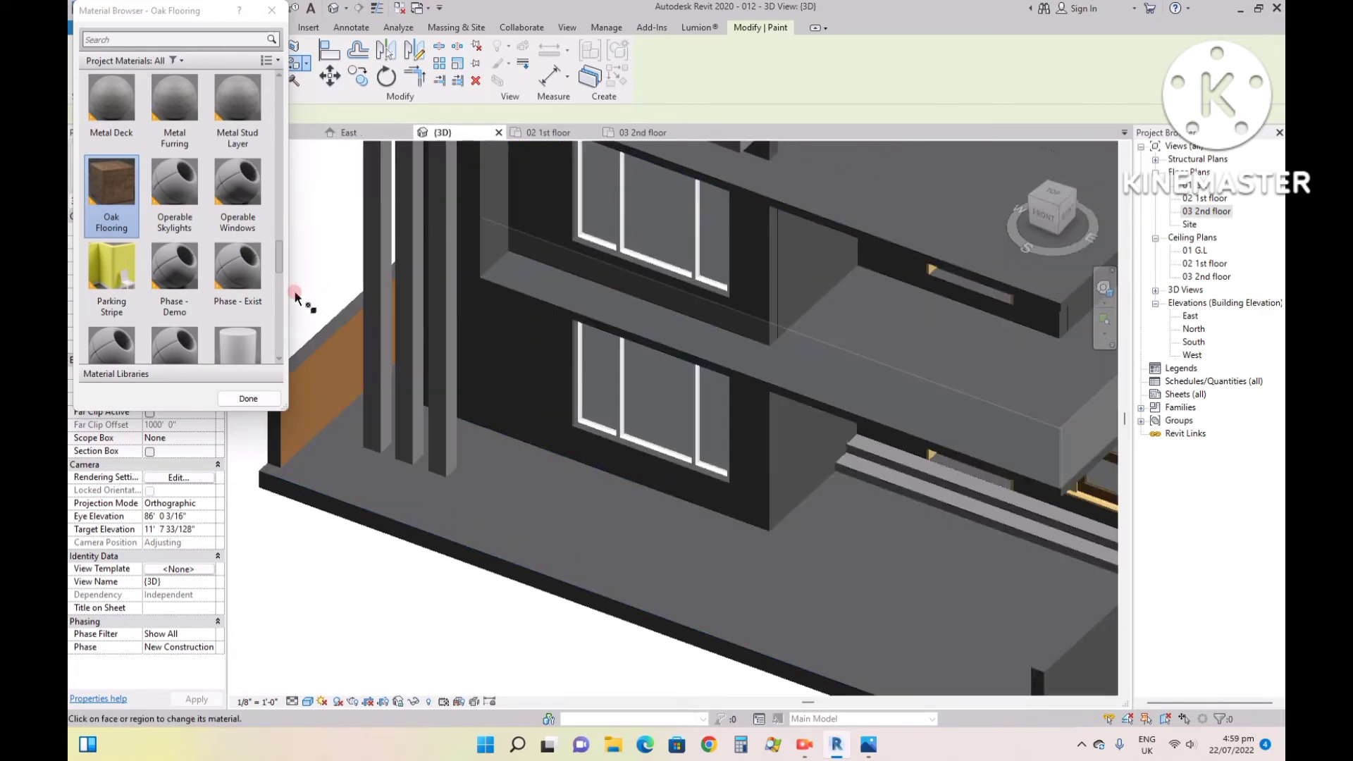
{"action": "left_click", "coordinate": [879, 745]}
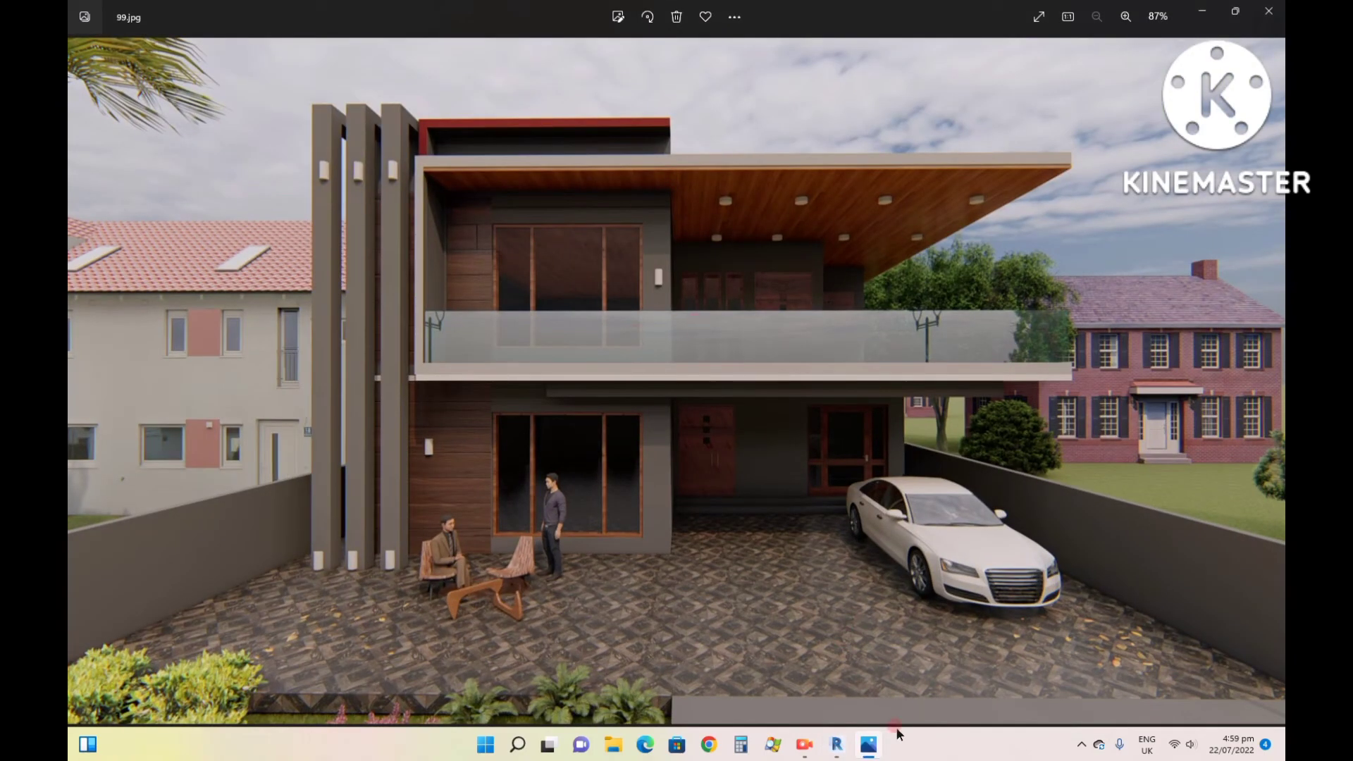
{"action": "mouse_move", "coordinate": [844, 751]}
{"action": "left_click", "coordinate": [838, 687]}
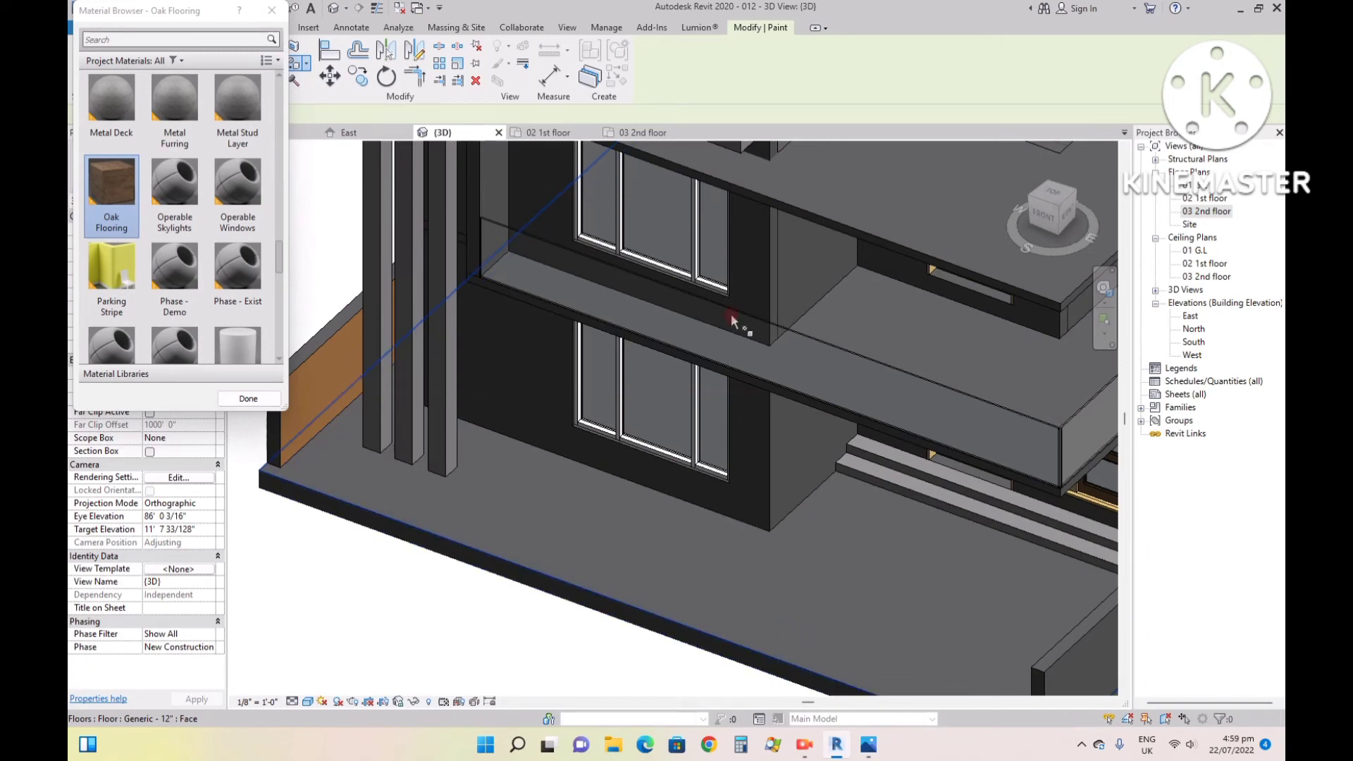
{"action": "left_click", "coordinate": [272, 10]}
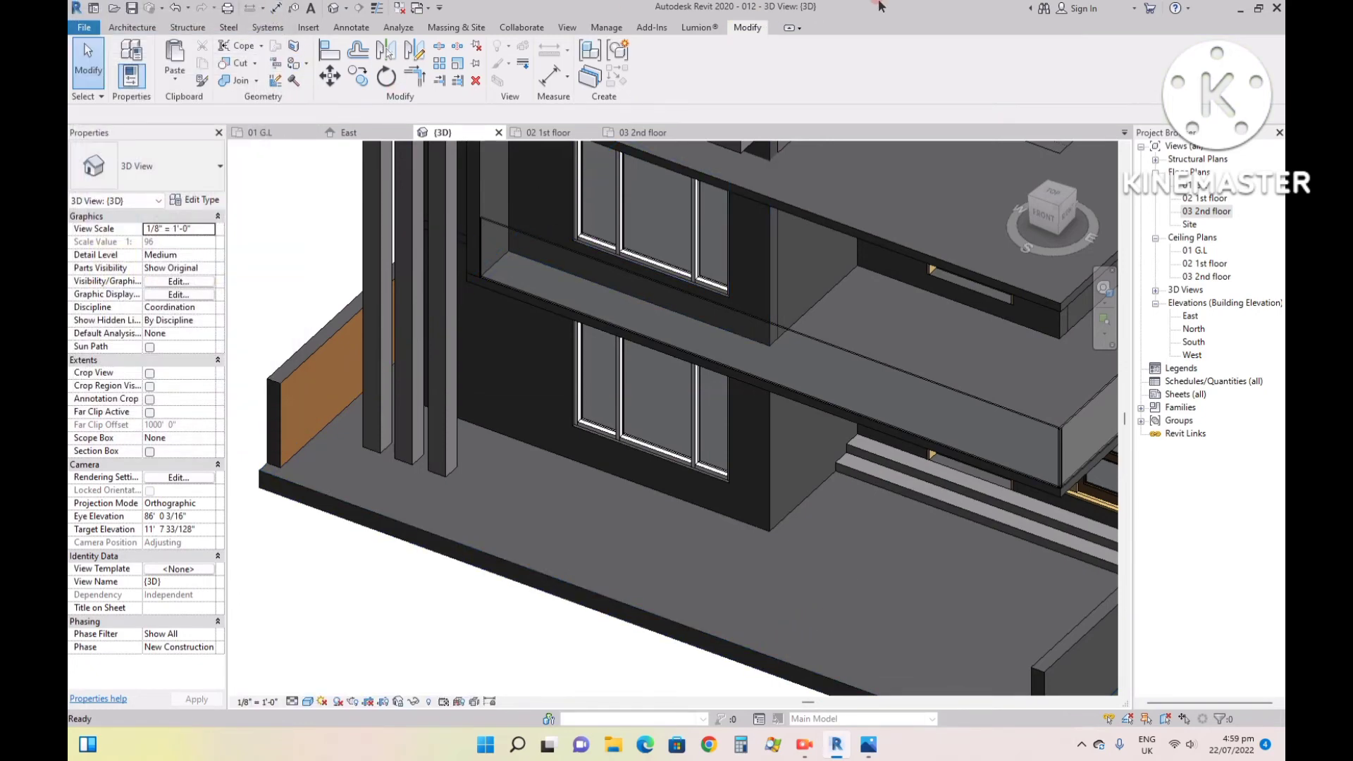
- Switch to Chrome, search Google Images for "wood texture", and look through the results for a suitable wood image
{"action": "left_click", "coordinate": [707, 748]}
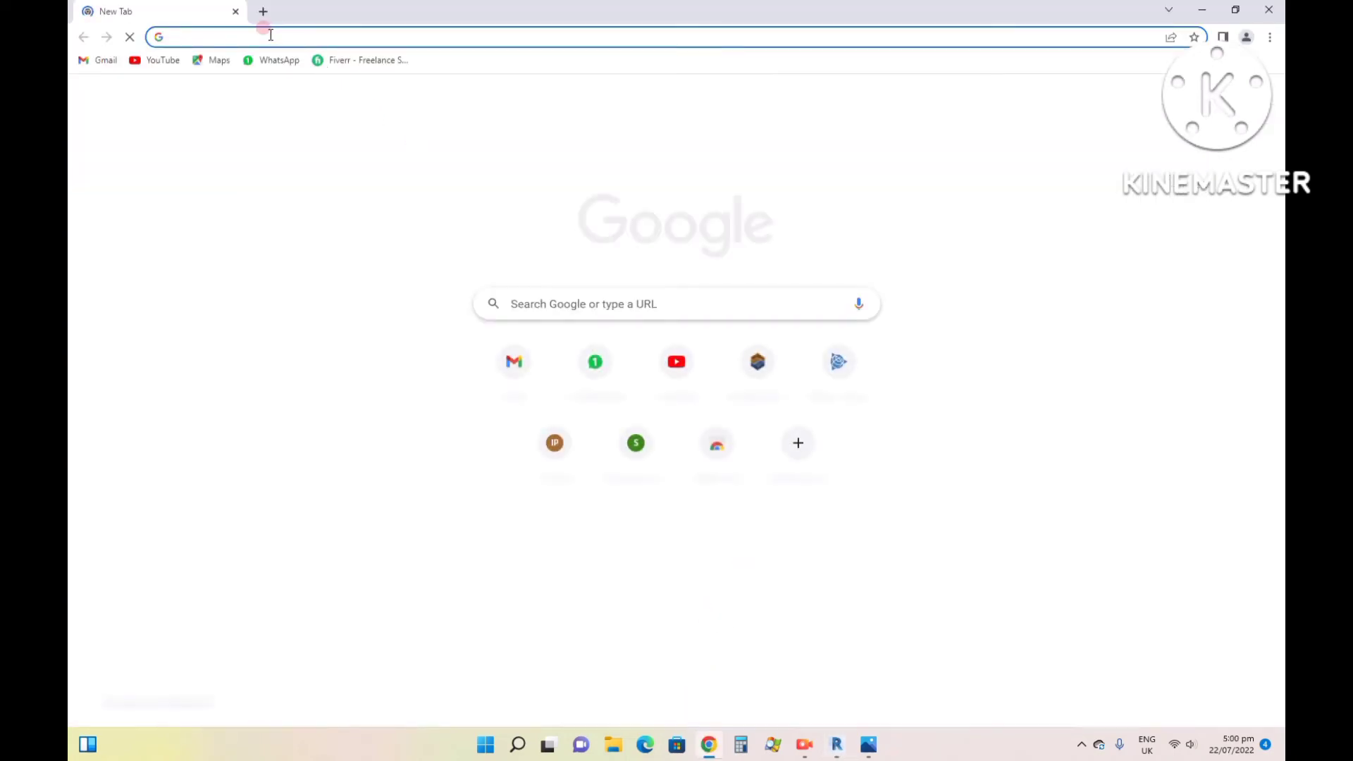
{"action": "type", "text": "wood"}
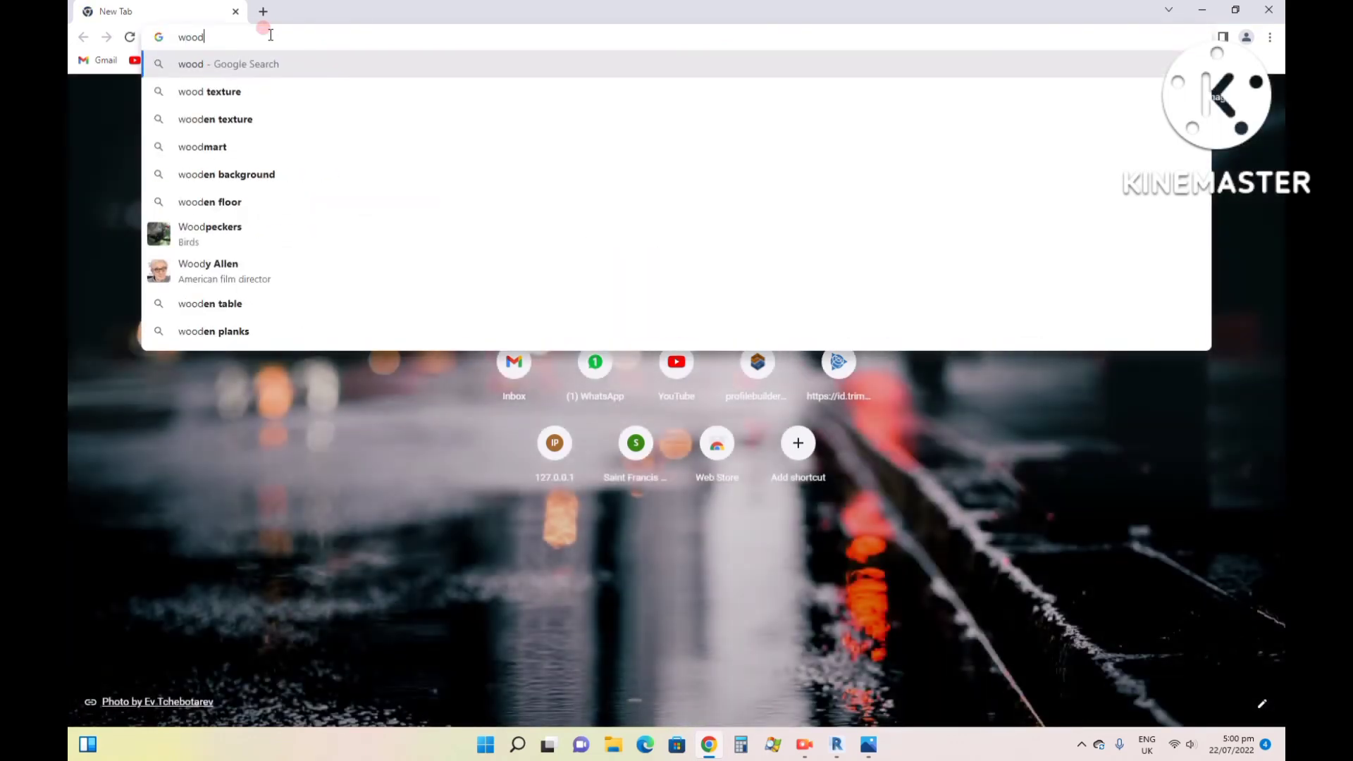
{"action": "key", "text": "Down"}
{"action": "key", "text": "Return"}
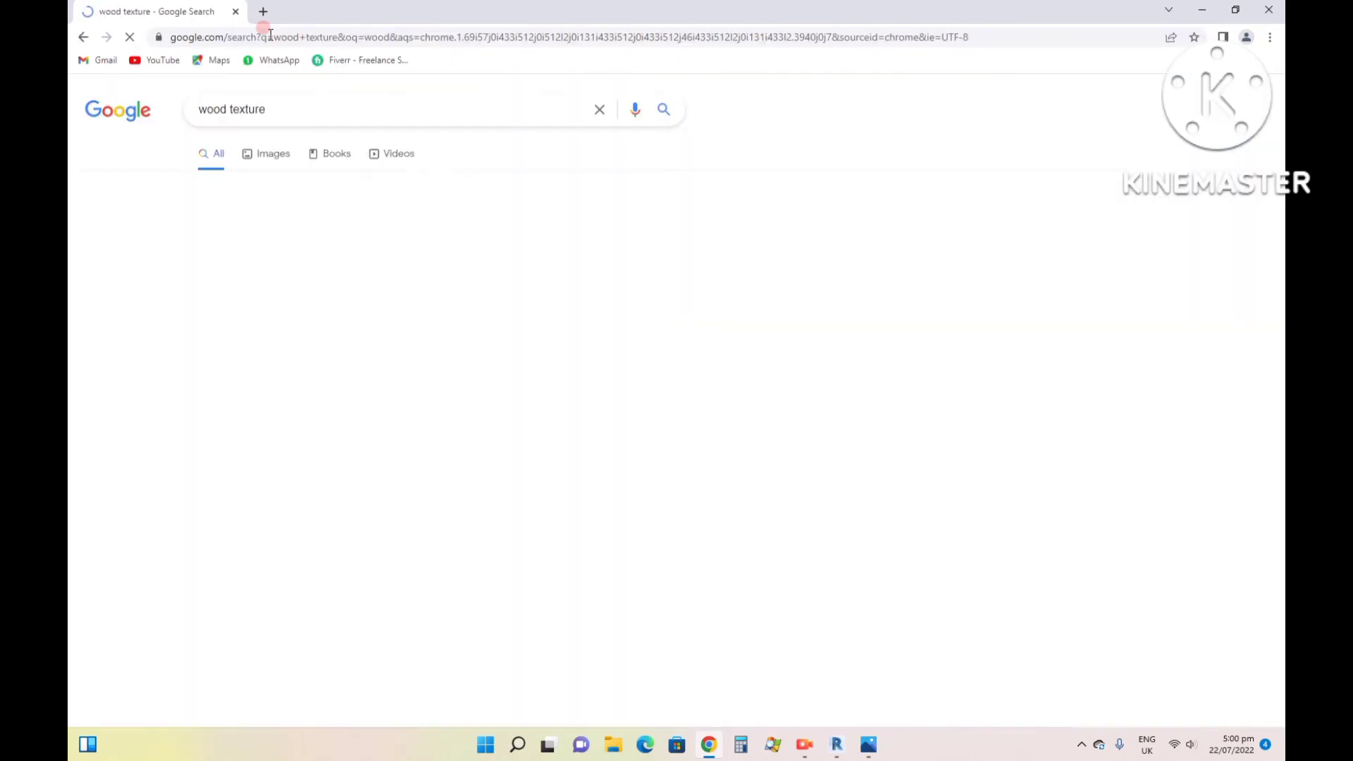
{"action": "left_click", "coordinate": [274, 151]}
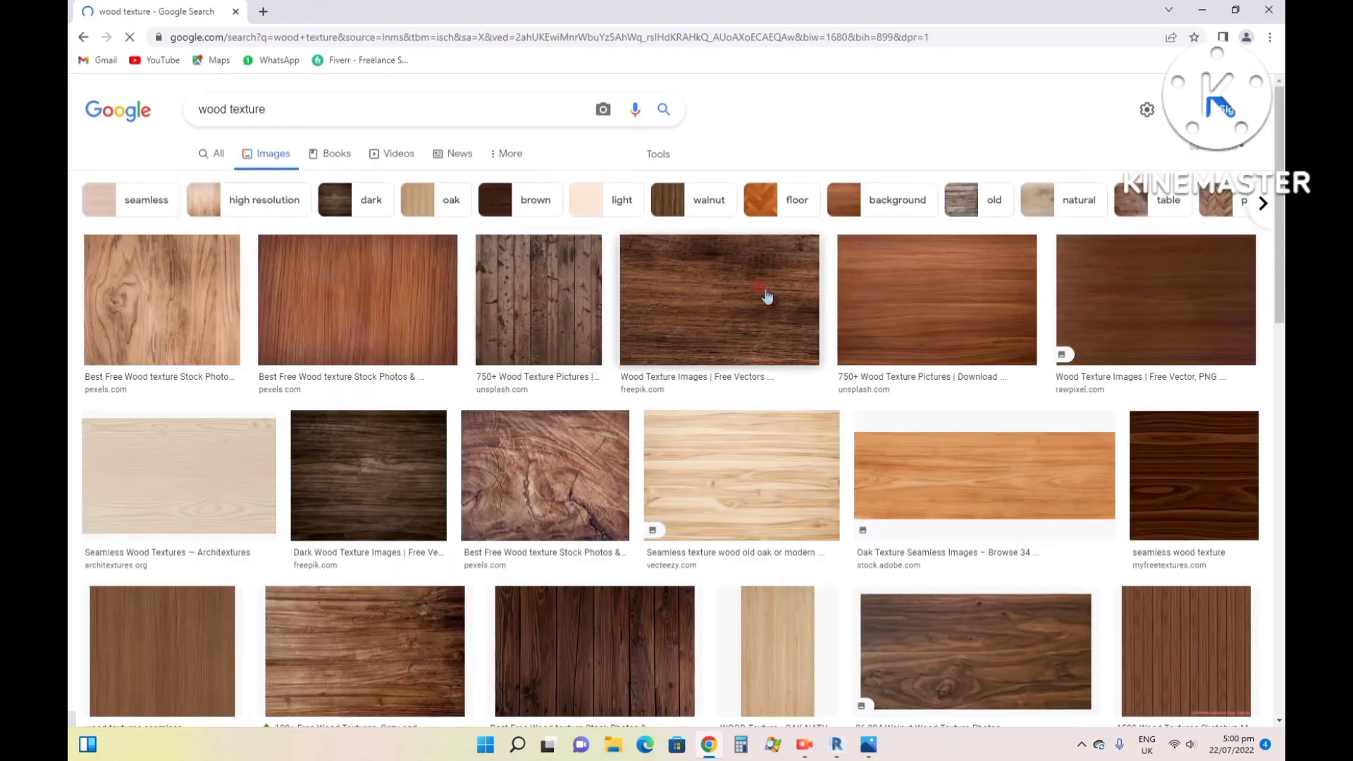
{"action": "scroll", "coordinate": [455, 296], "scroll_direction": "down", "scroll_amount": 3}
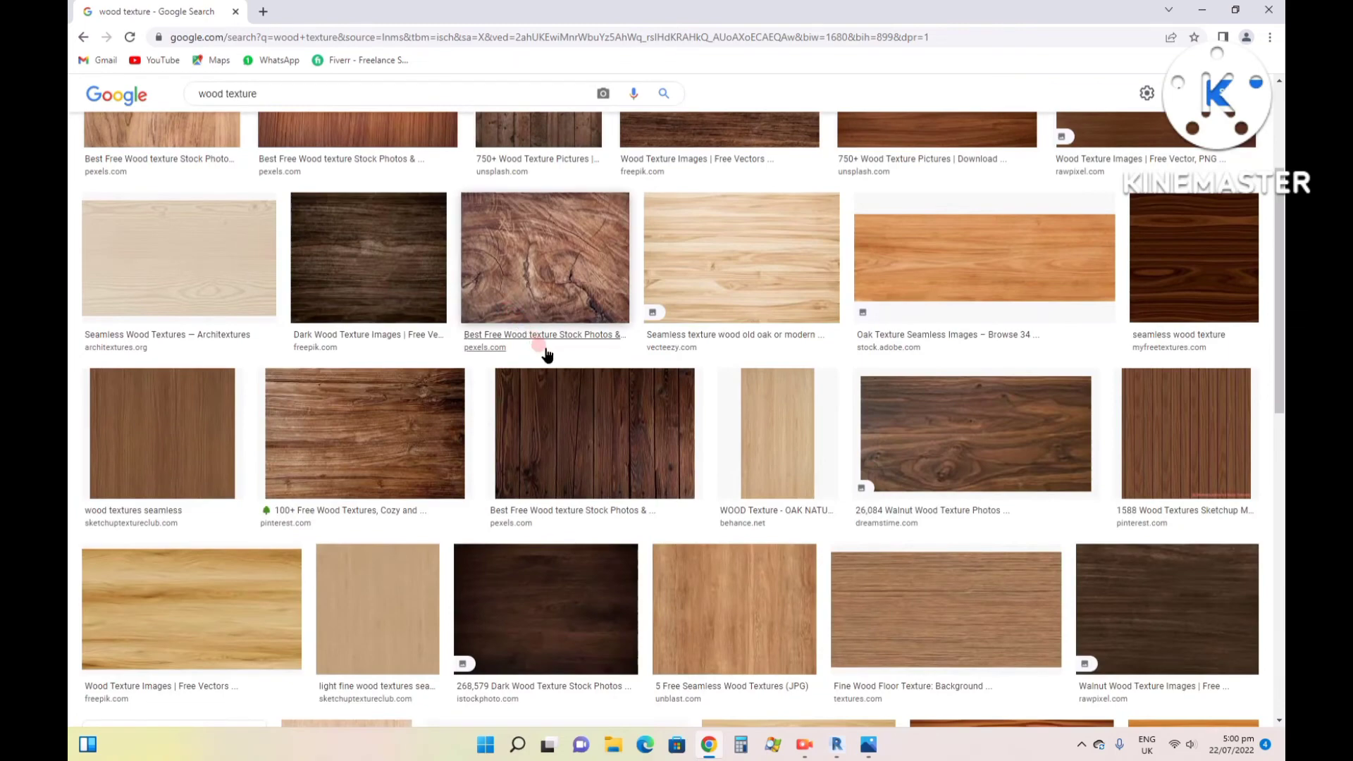
{"action": "scroll", "coordinate": [564, 353], "scroll_direction": "down", "scroll_amount": 2}
{"action": "scroll", "coordinate": [755, 370], "scroll_direction": "down", "scroll_amount": 2}
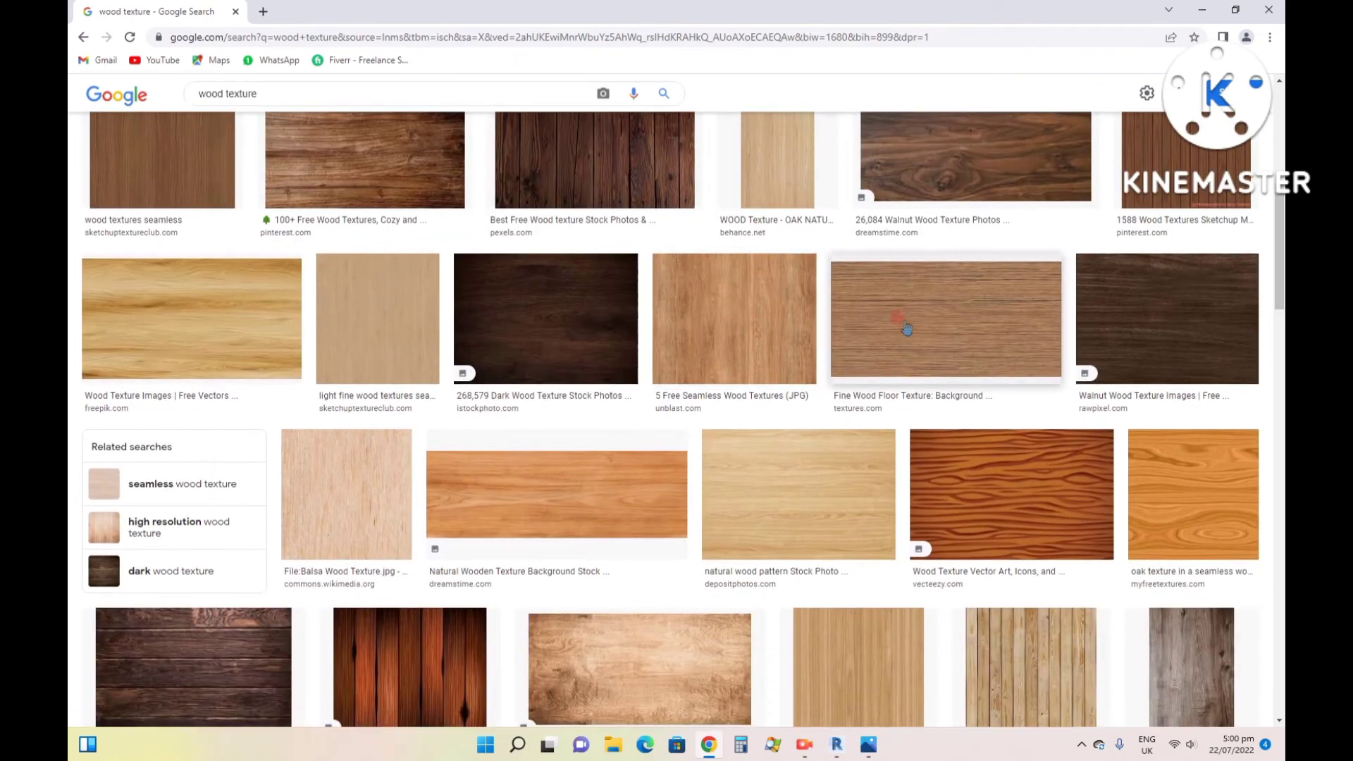
- Open the Fine Wood Floor Texture image from Textures.com and save it to the Desktop as JPEG file WoodFine0058_30_350
{"action": "left_click", "coordinate": [915, 314]}
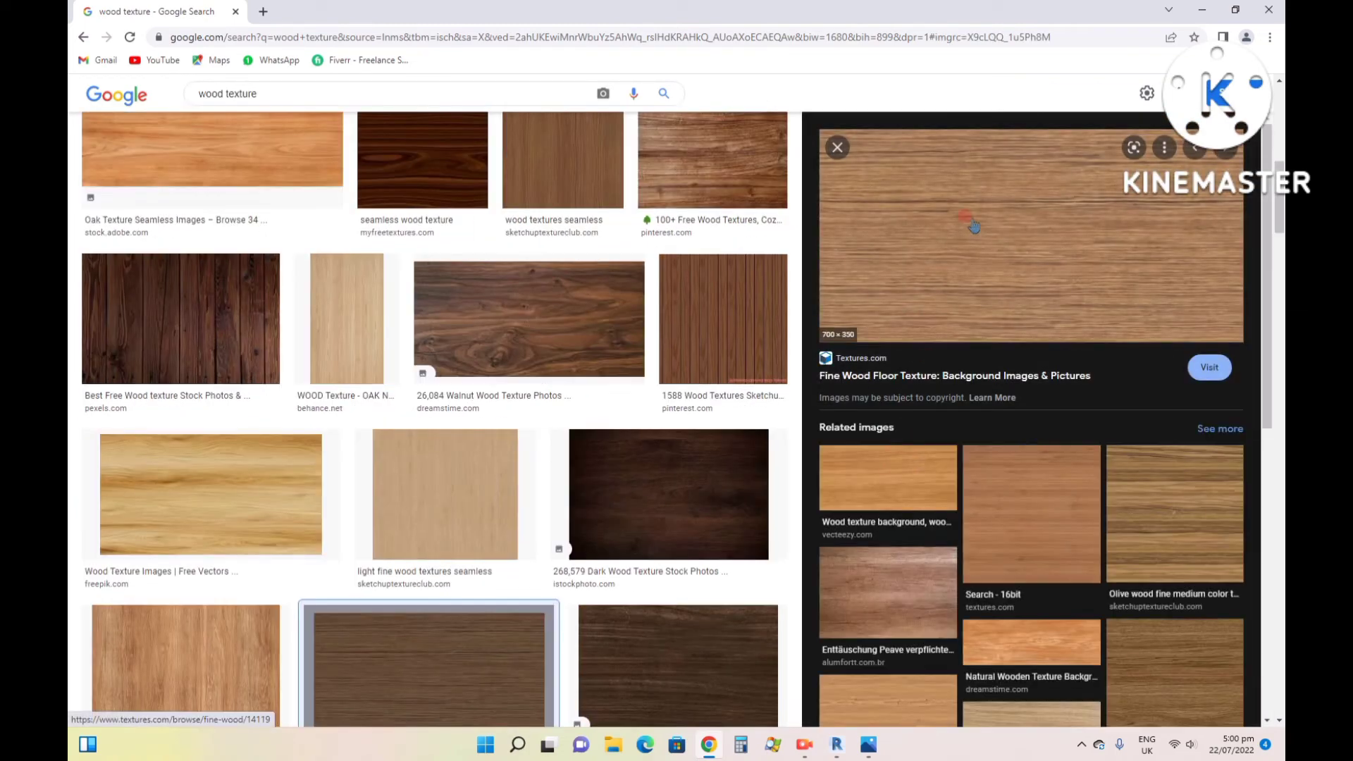
{"action": "right_click", "coordinate": [941, 224]}
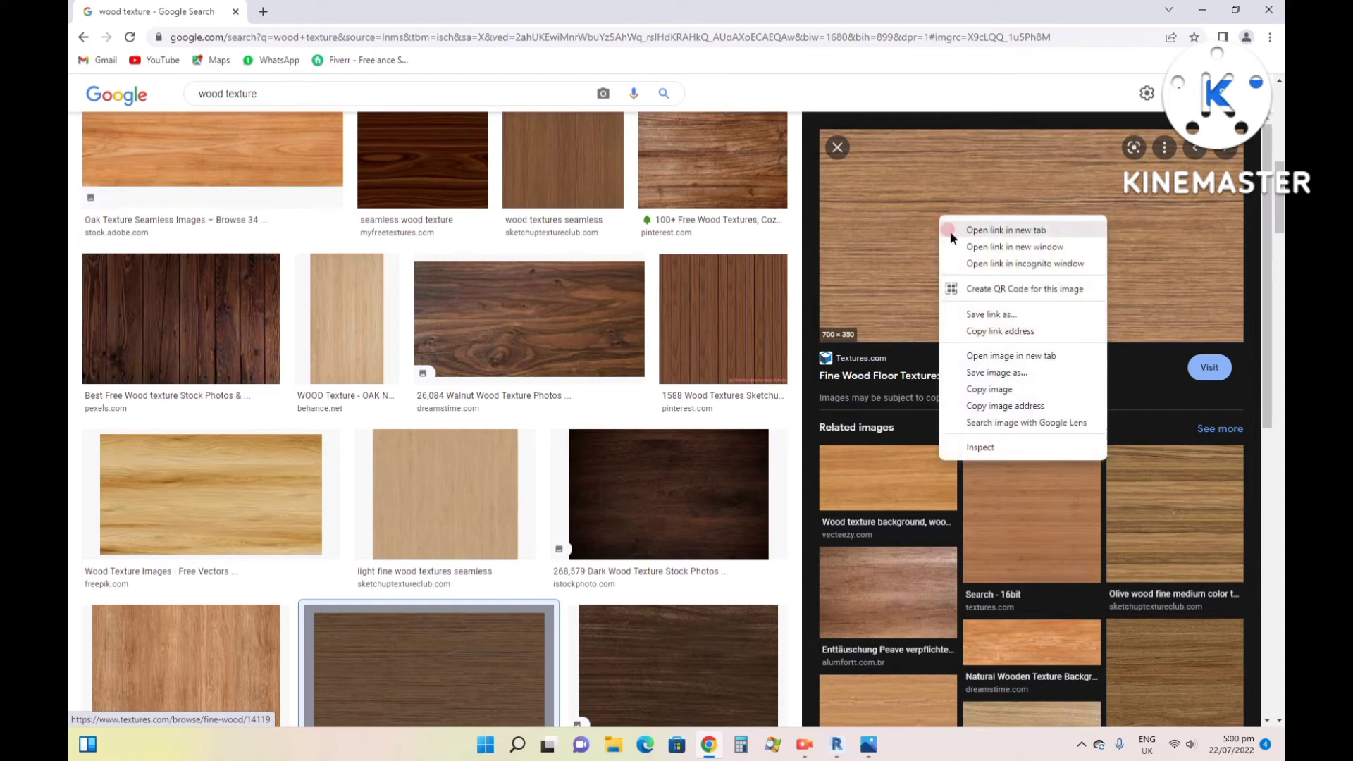
{"action": "left_click", "coordinate": [985, 371]}
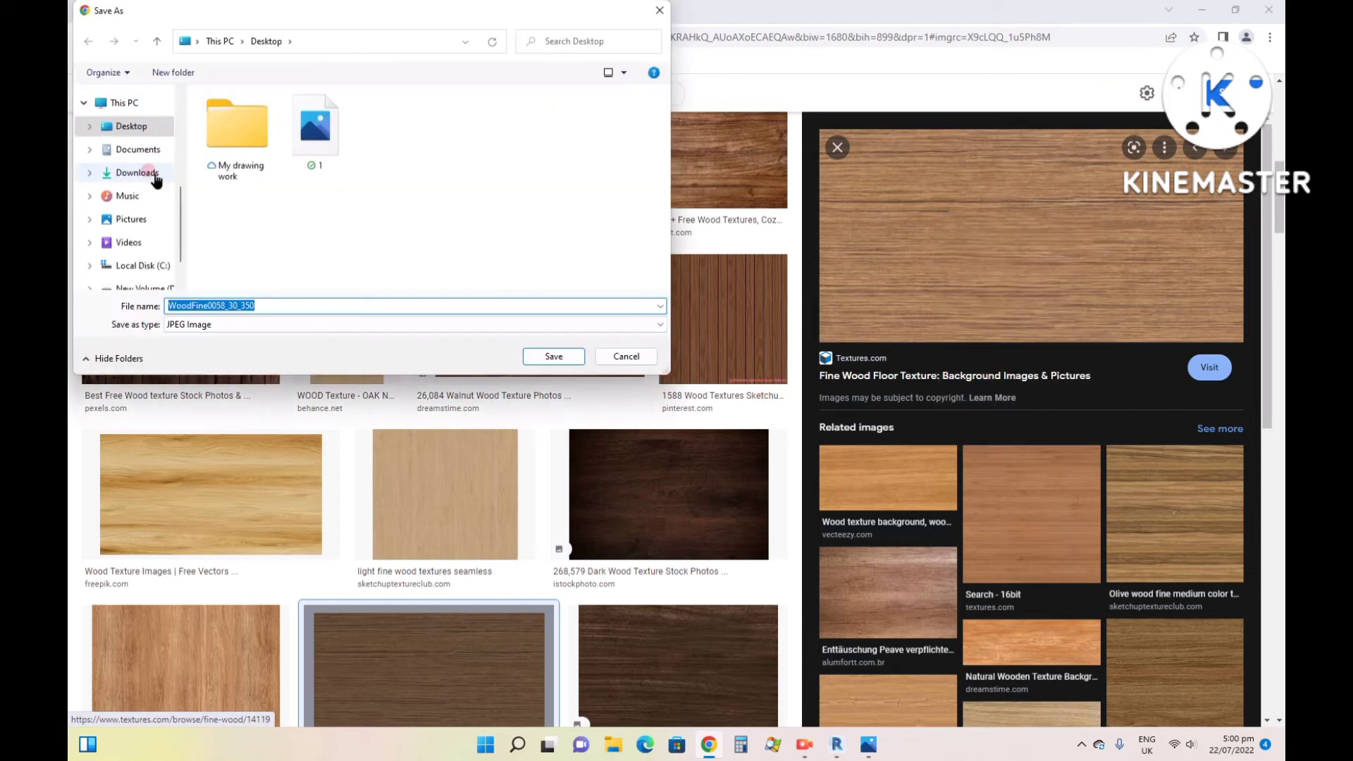
{"action": "left_click", "coordinate": [122, 128]}
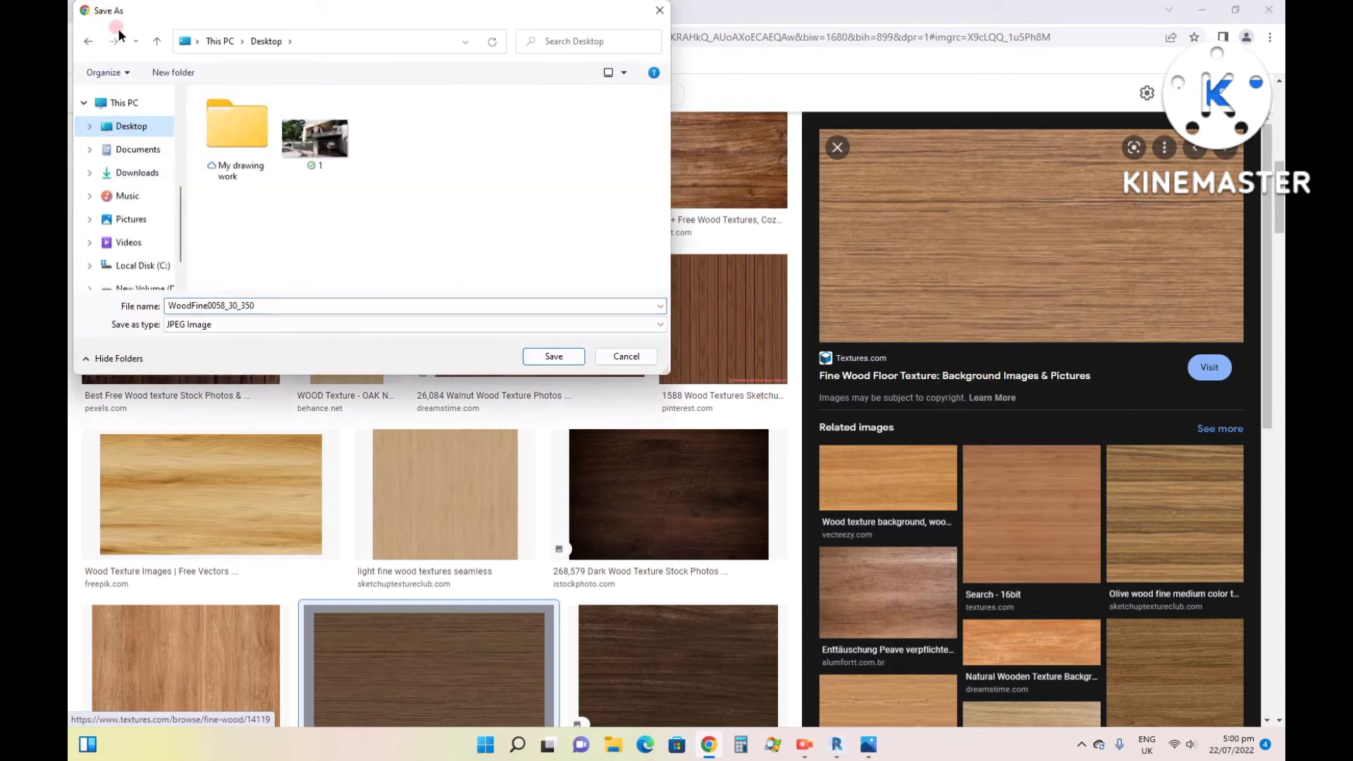
{"action": "left_click", "coordinate": [122, 126]}
{"action": "left_click", "coordinate": [554, 357]}
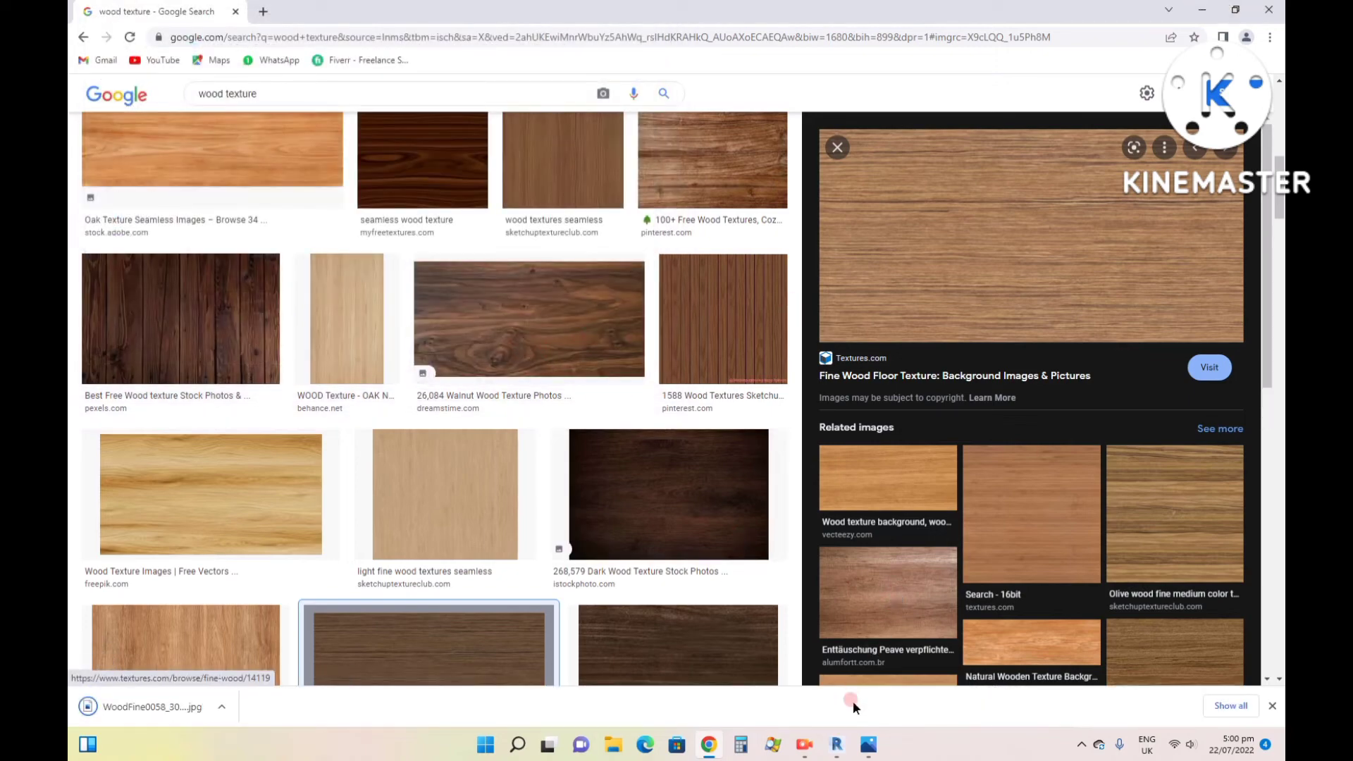
- Return to Revit and create a new project material named "wood tex"
{"action": "left_click", "coordinate": [836, 747]}
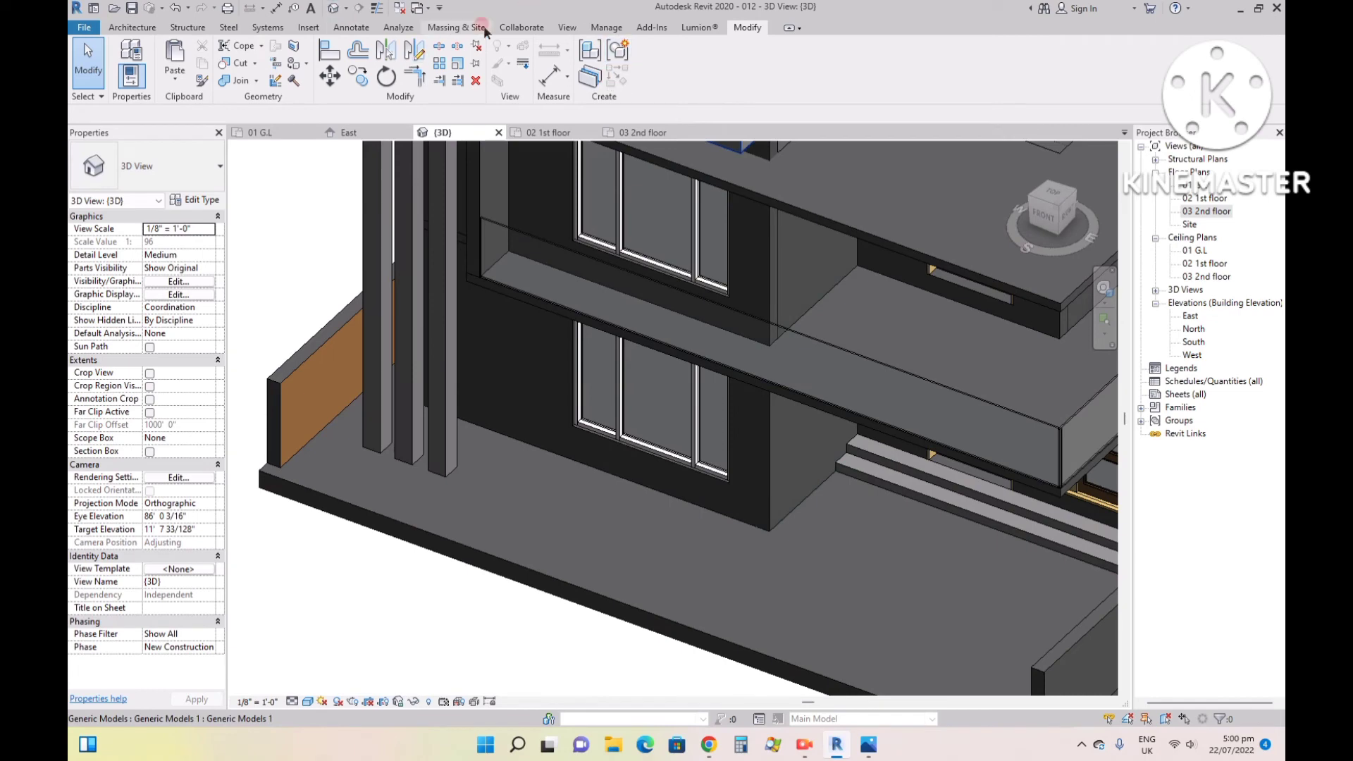
{"action": "left_click", "coordinate": [607, 28]}
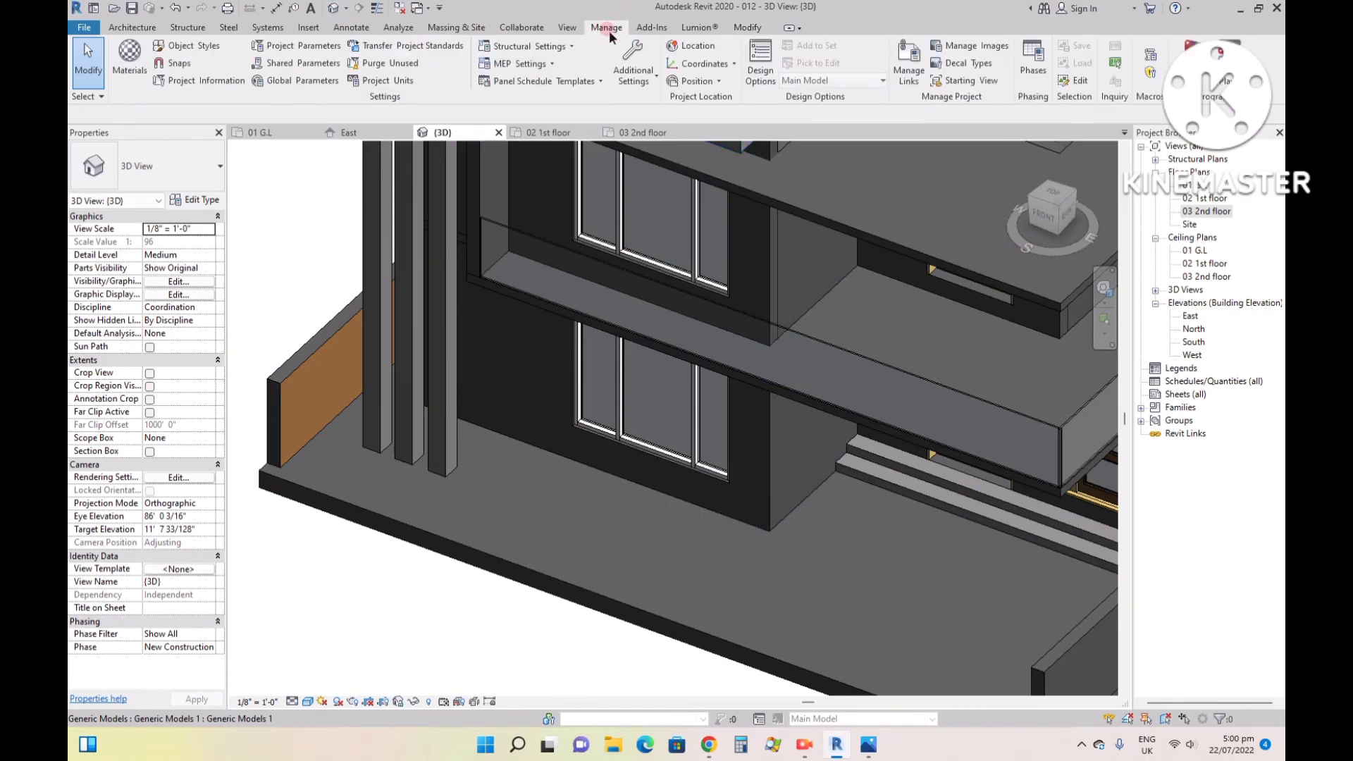
{"action": "left_click", "coordinate": [130, 57]}
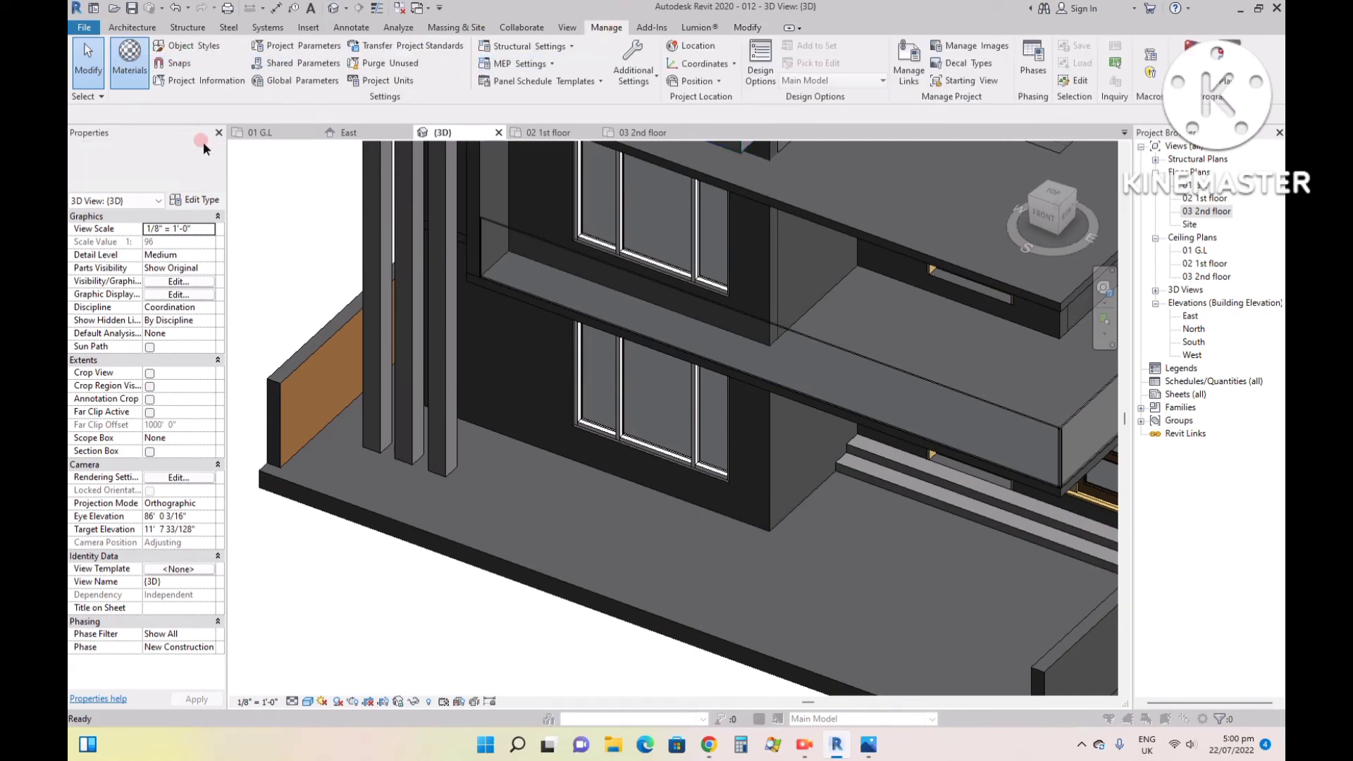
{"action": "left_click", "coordinate": [149, 589]}
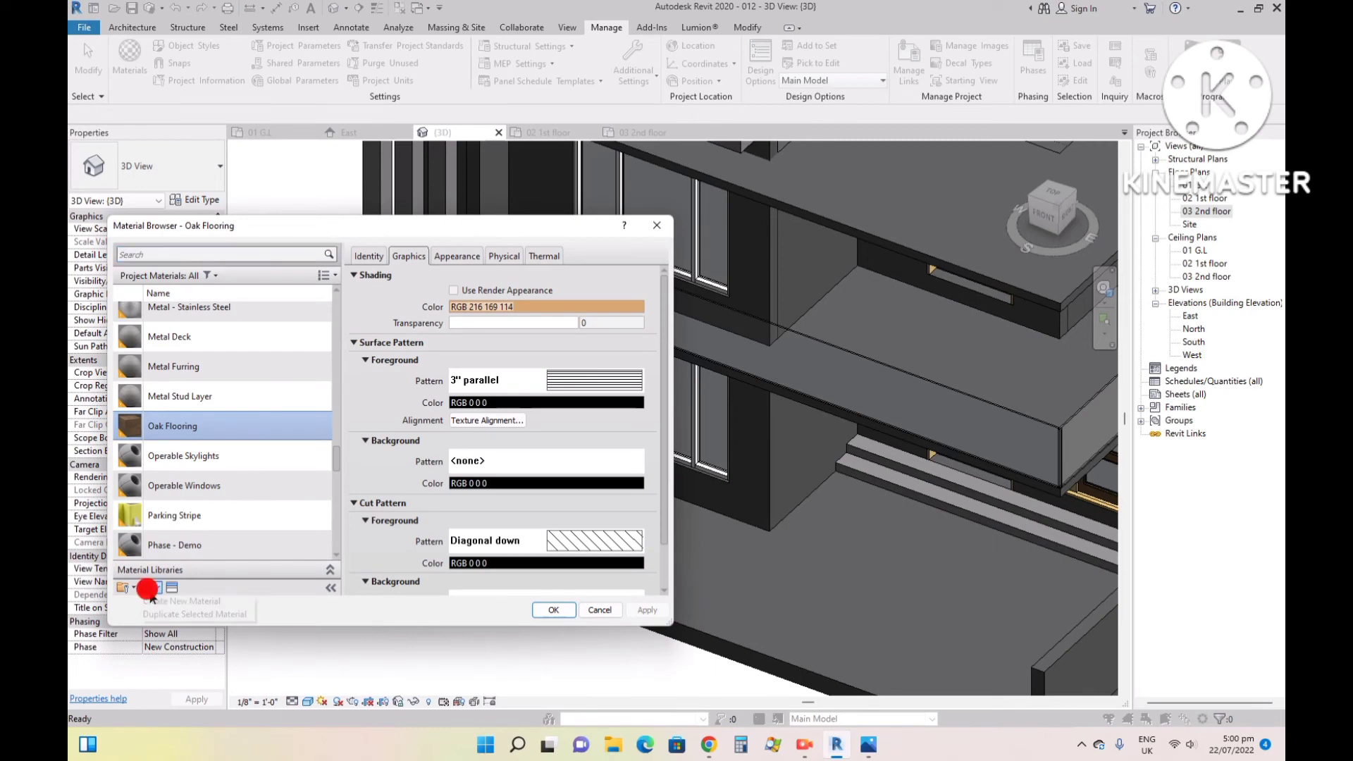
{"action": "left_click", "coordinate": [169, 601]}
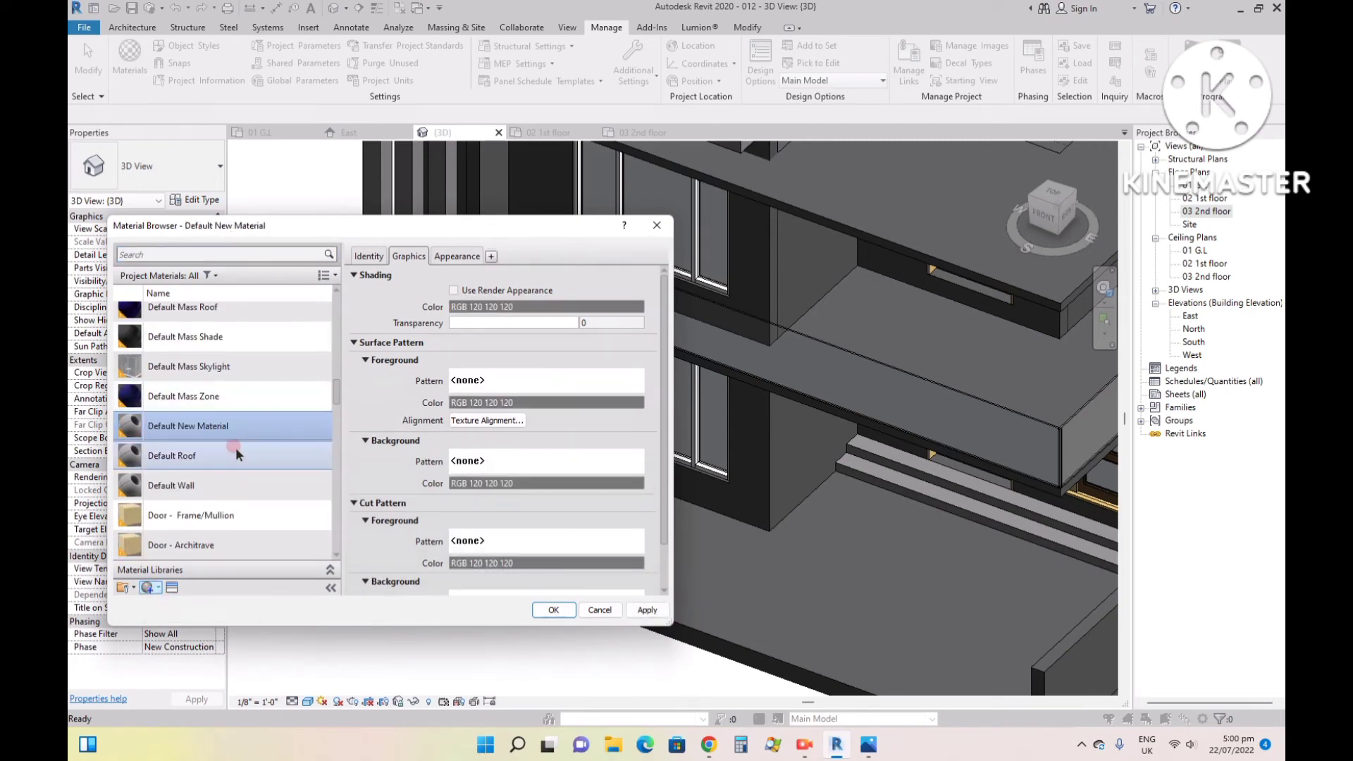
{"action": "right_click", "coordinate": [199, 429]}
{"action": "left_click", "coordinate": [222, 472]}
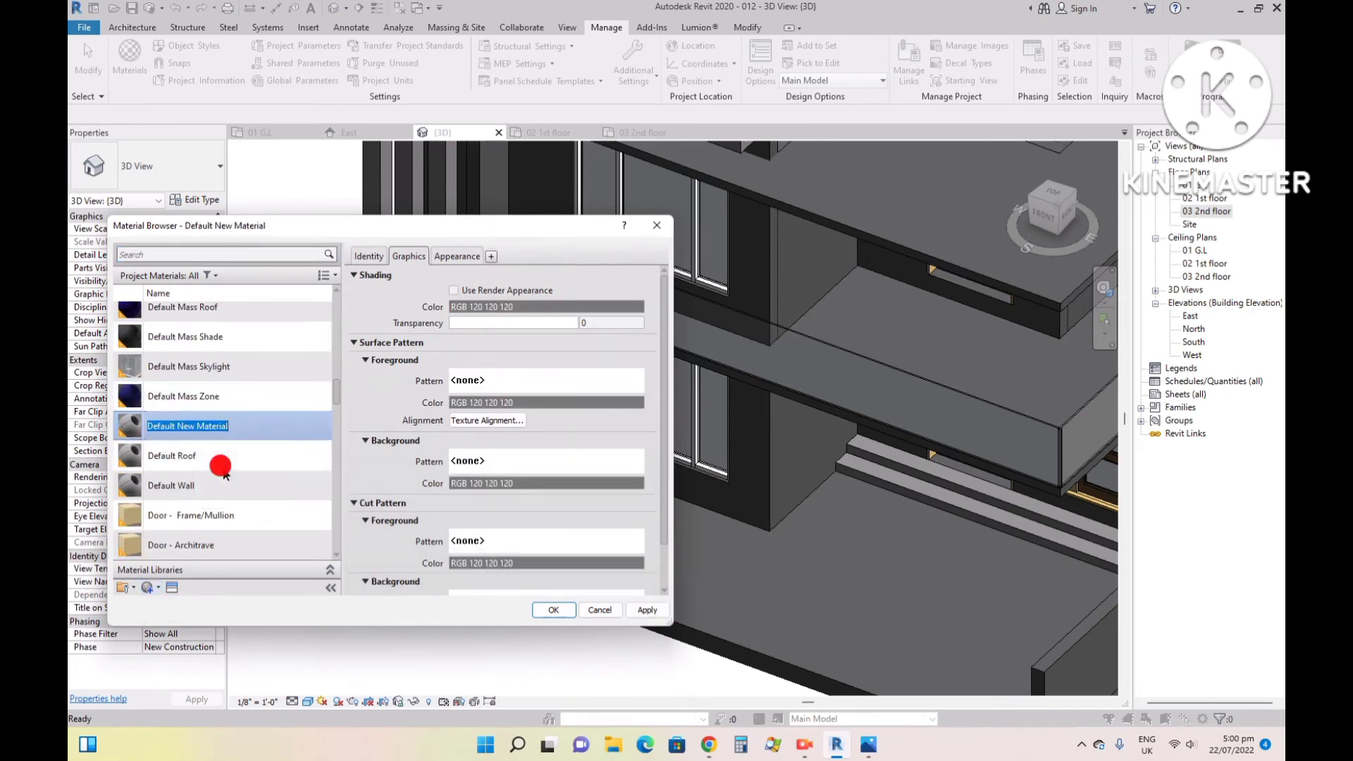
{"action": "type", "text": "woo"}
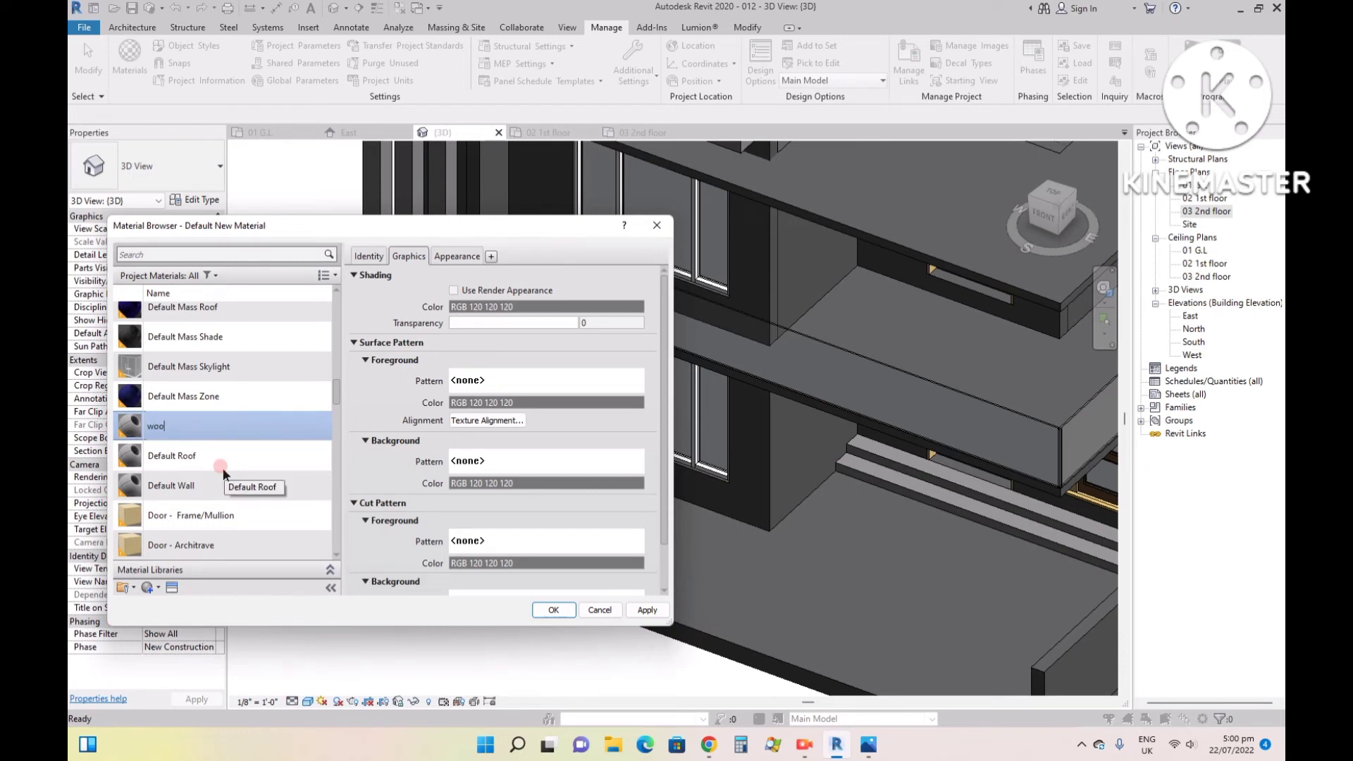
{"action": "type", "text": "d tex"}
- Assign WoodFine0058_30_350.jpg from the Desktop as the wood tex material's appearance image and accept the material changes
{"action": "left_click", "coordinate": [454, 256]}
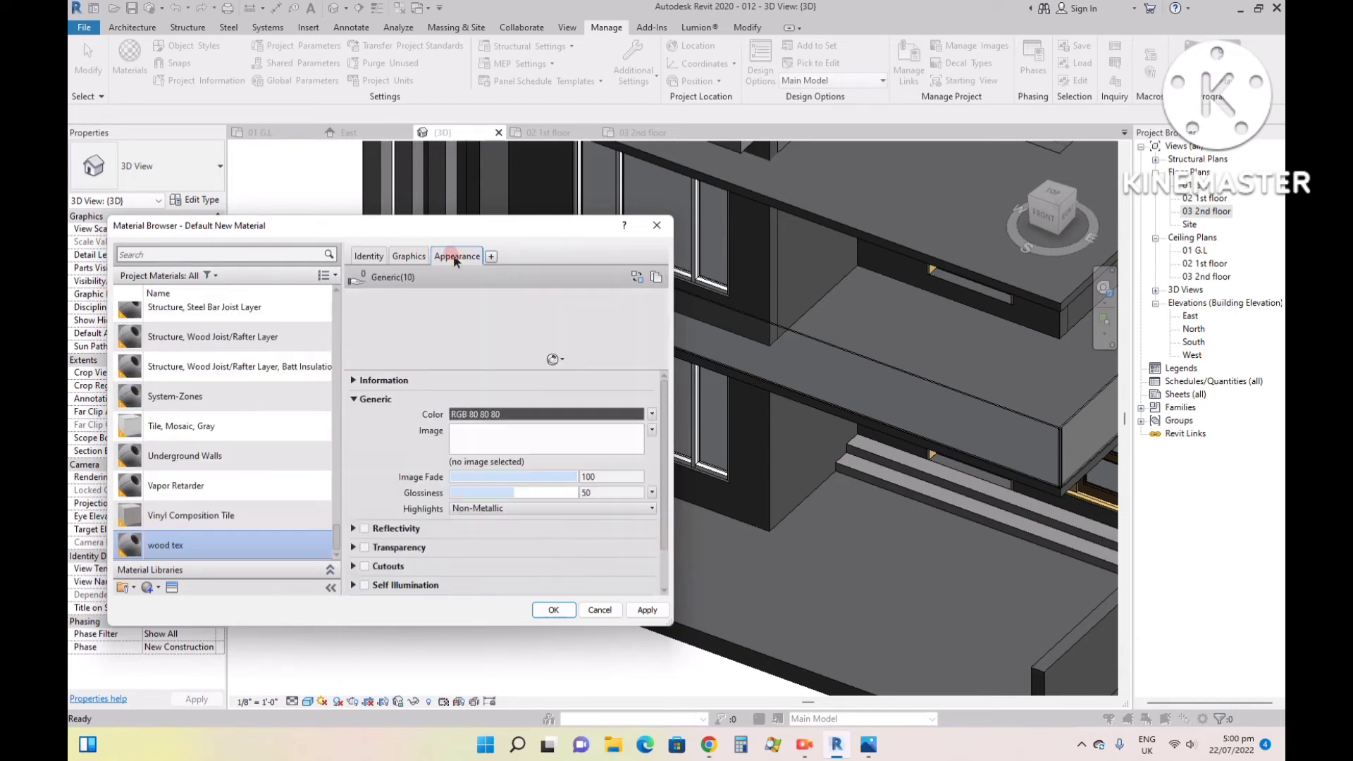
{"action": "left_click", "coordinate": [477, 435]}
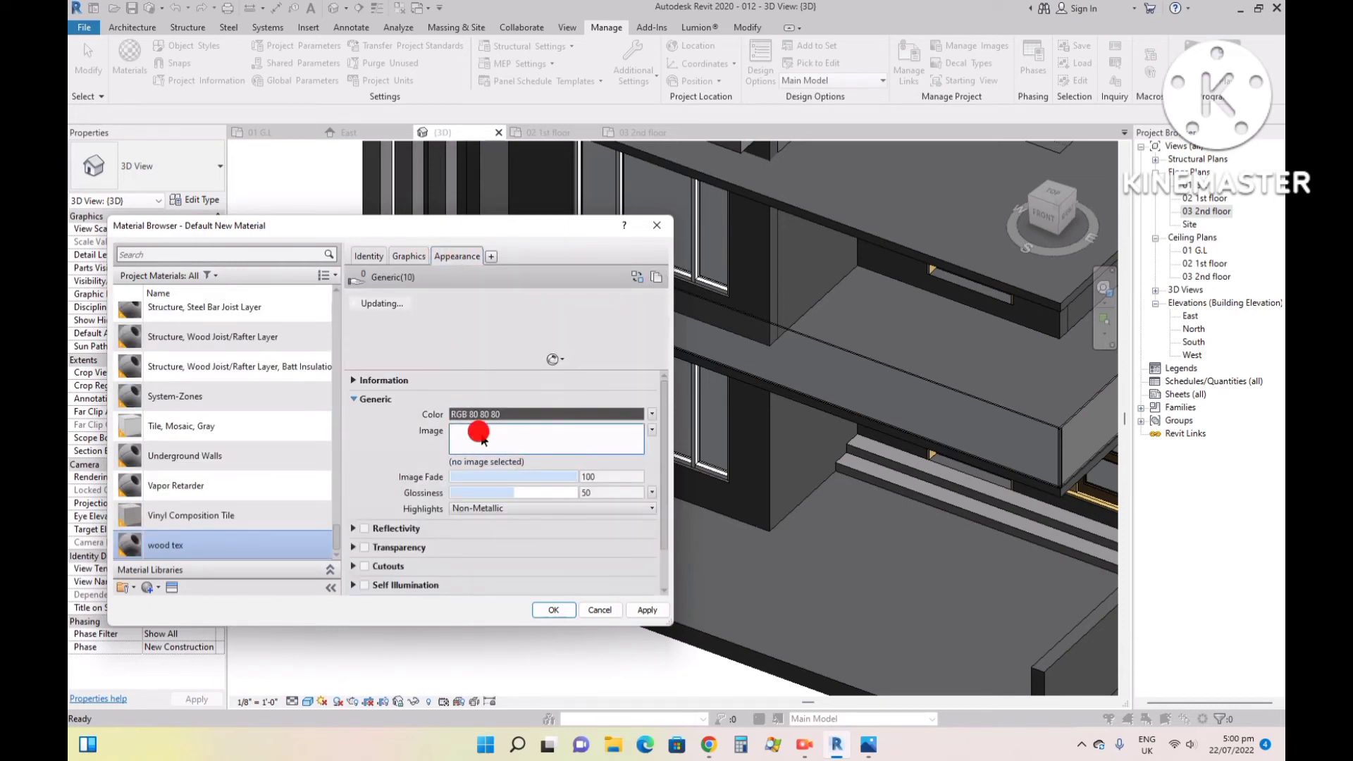
{"action": "left_click", "coordinate": [727, 345]}
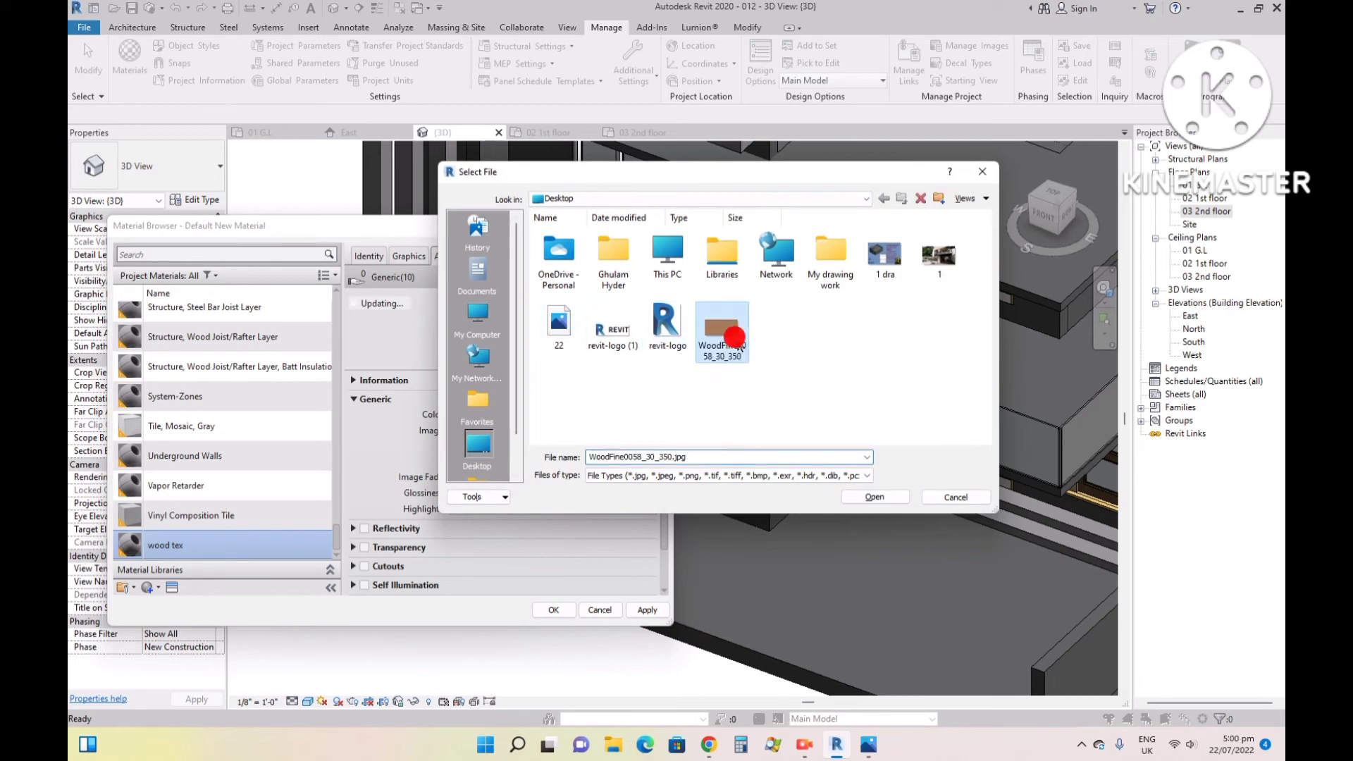
{"action": "left_click", "coordinate": [874, 497]}
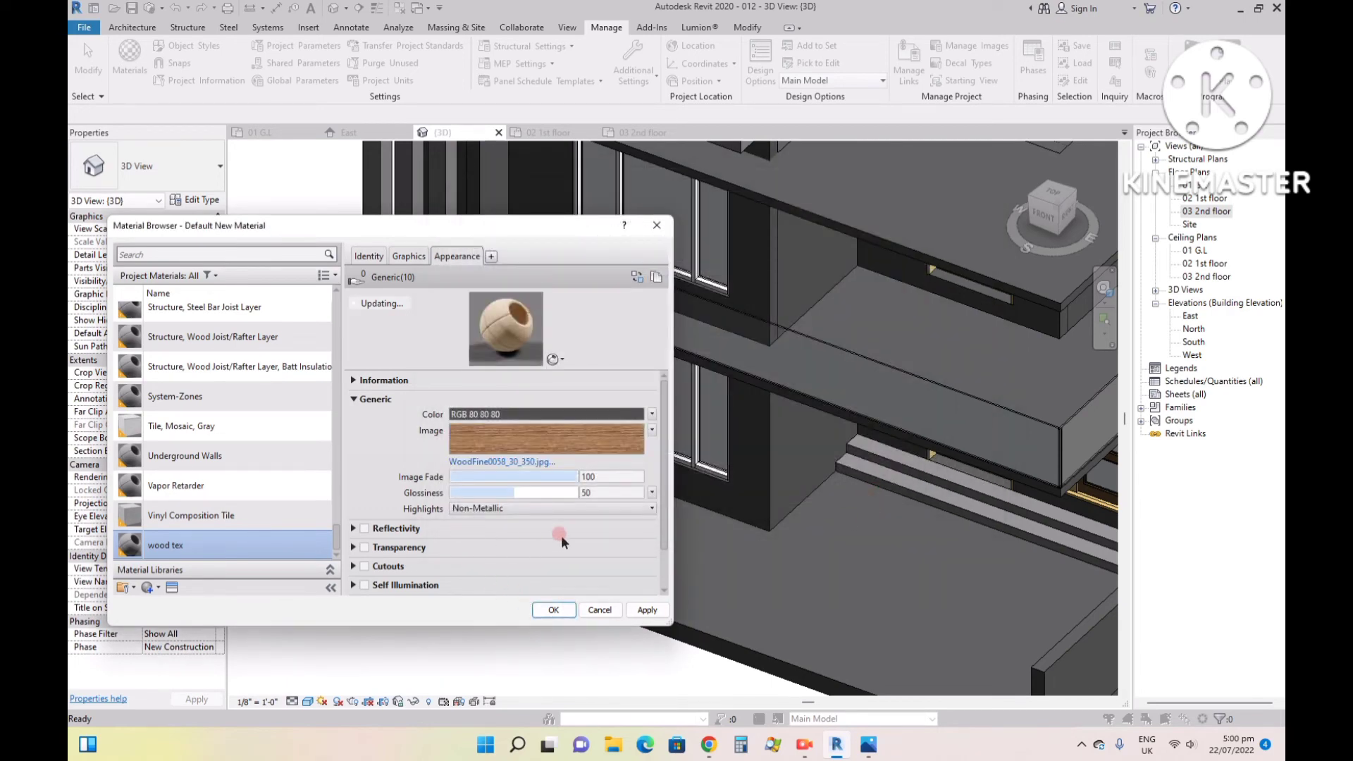
{"action": "left_click", "coordinate": [546, 610]}
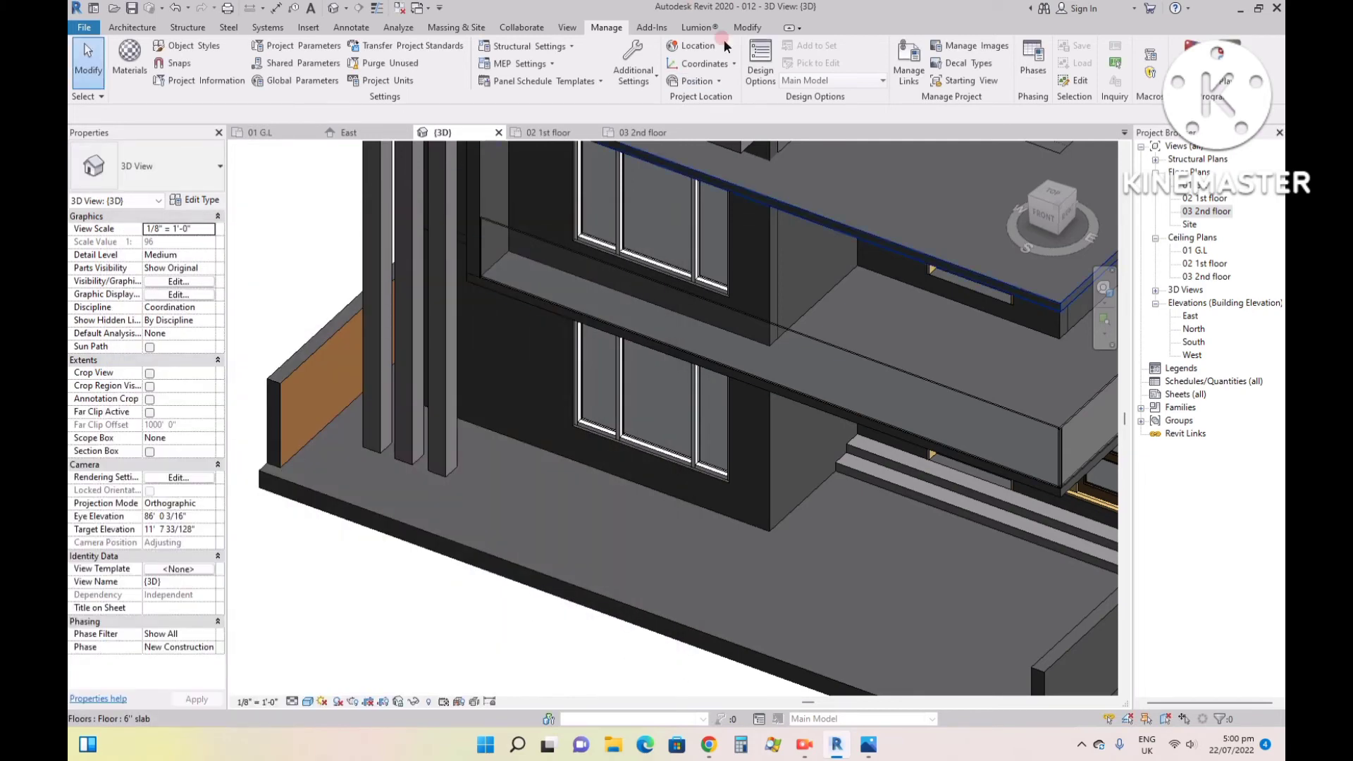
{"action": "left_click", "coordinate": [747, 28]}
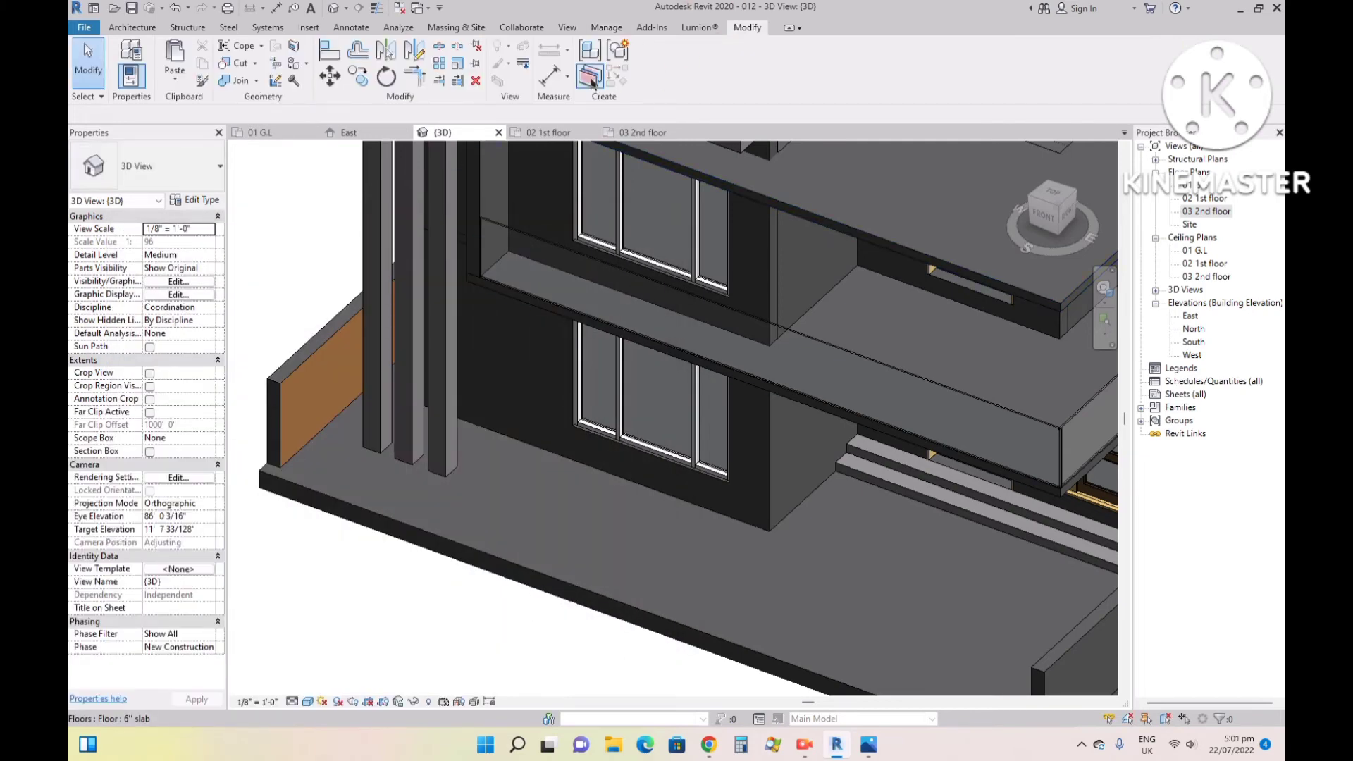
{"action": "left_click", "coordinate": [293, 64]}
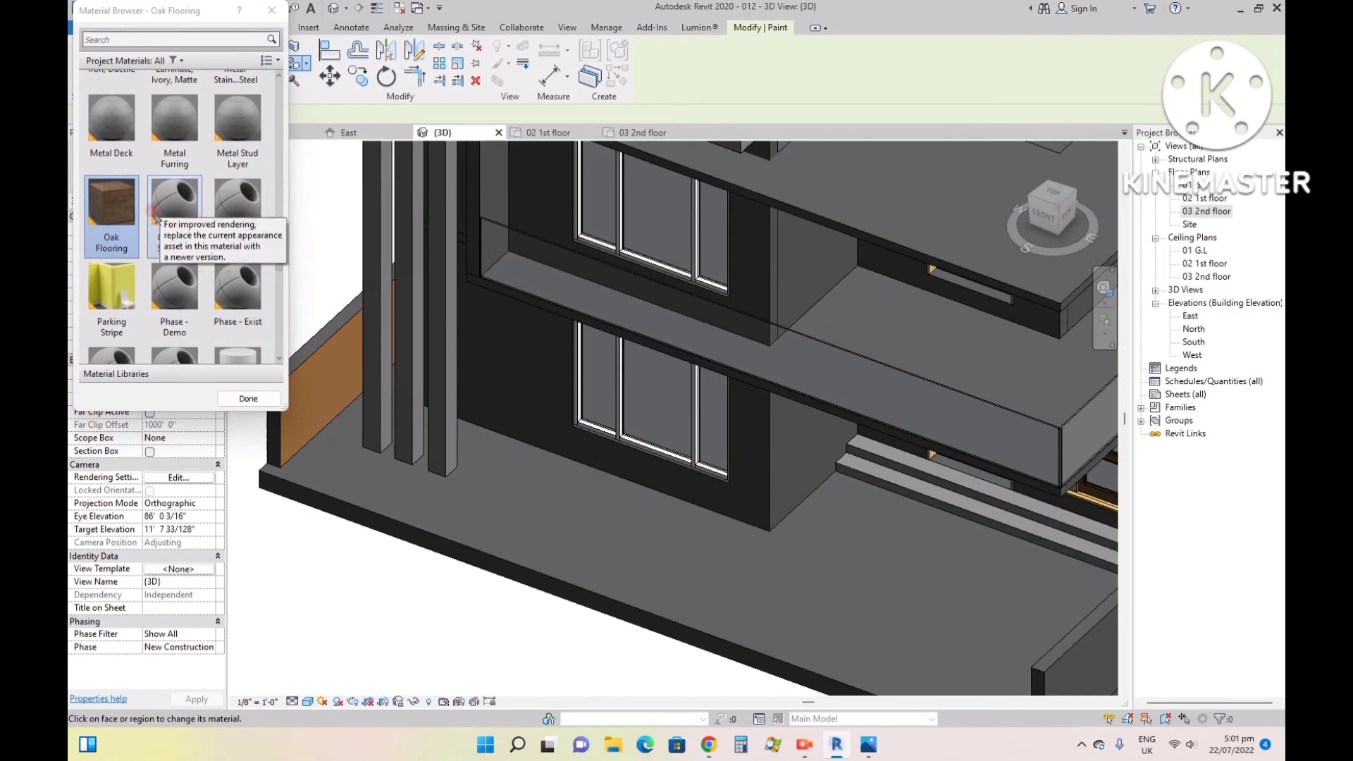
{"action": "scroll", "coordinate": [172, 254], "scroll_direction": "down", "scroll_amount": 1}
{"action": "left_click", "coordinate": [200, 38]}
{"action": "type", "text": "wood"}
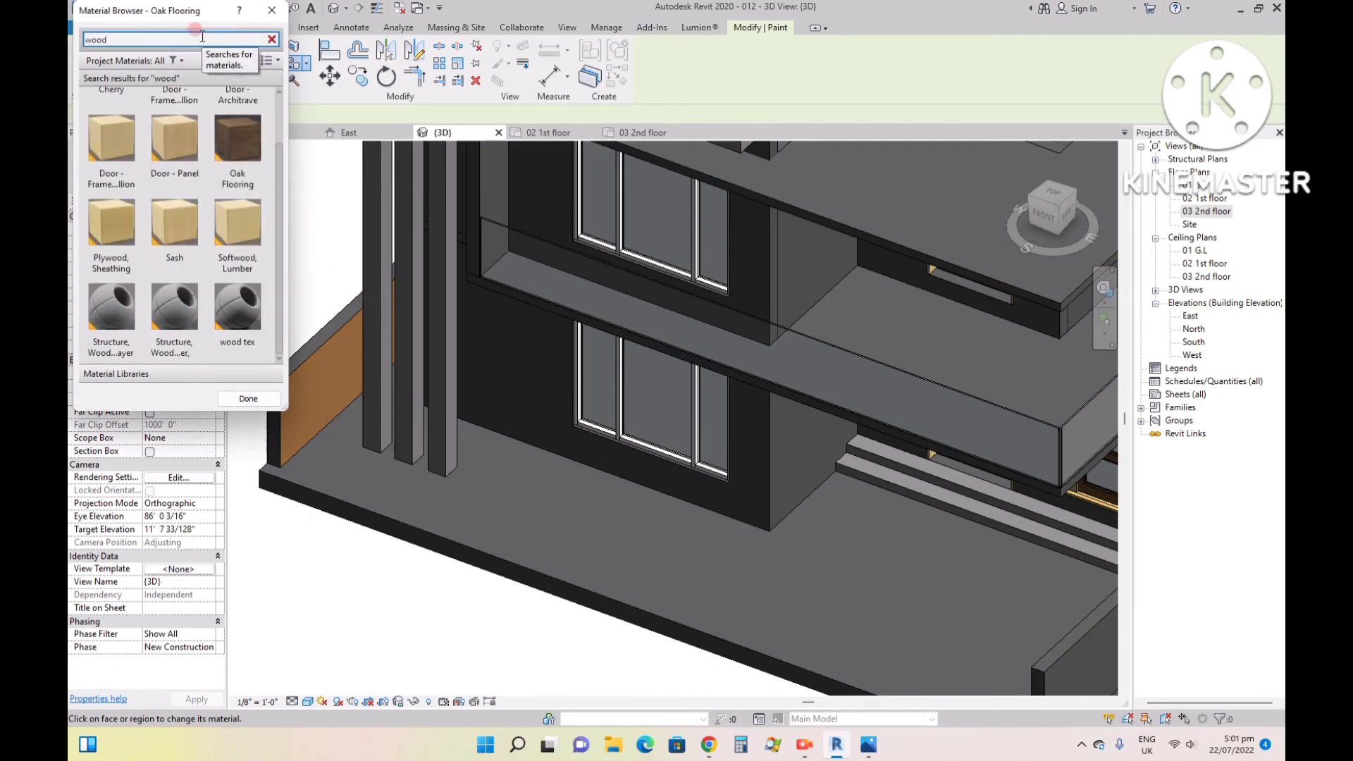
{"action": "scroll", "coordinate": [232, 208], "scroll_direction": "down", "scroll_amount": 1}
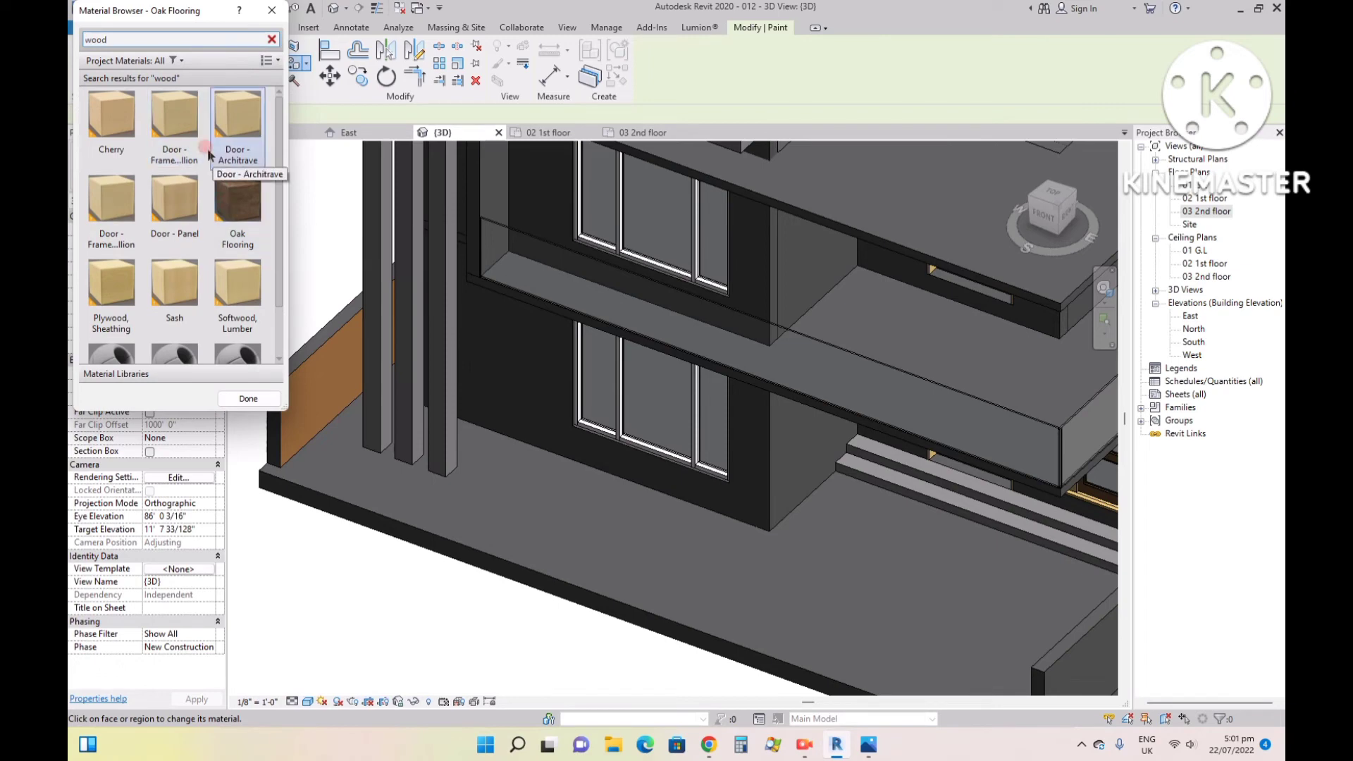
{"action": "scroll", "coordinate": [215, 182], "scroll_direction": "up", "scroll_amount": 1}
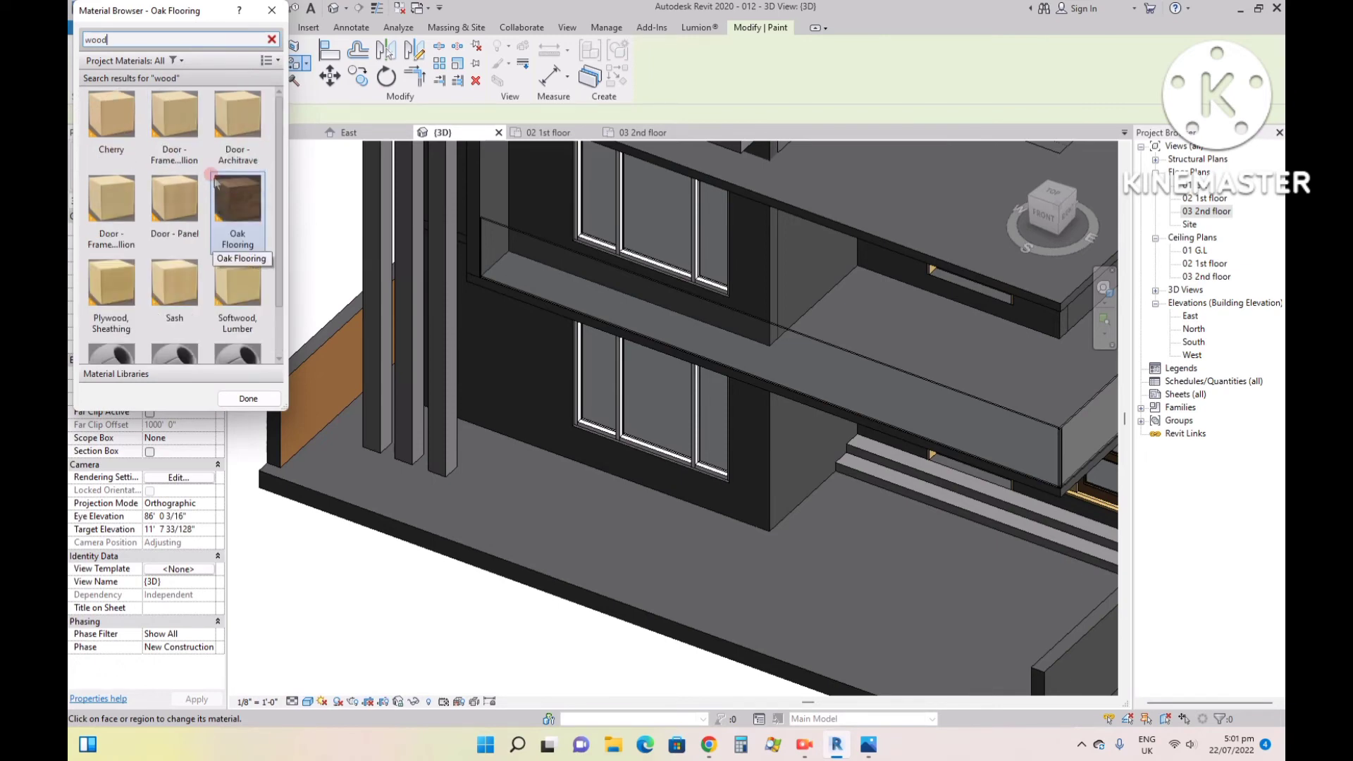
{"action": "scroll", "coordinate": [216, 184], "scroll_direction": "down", "scroll_amount": 1}
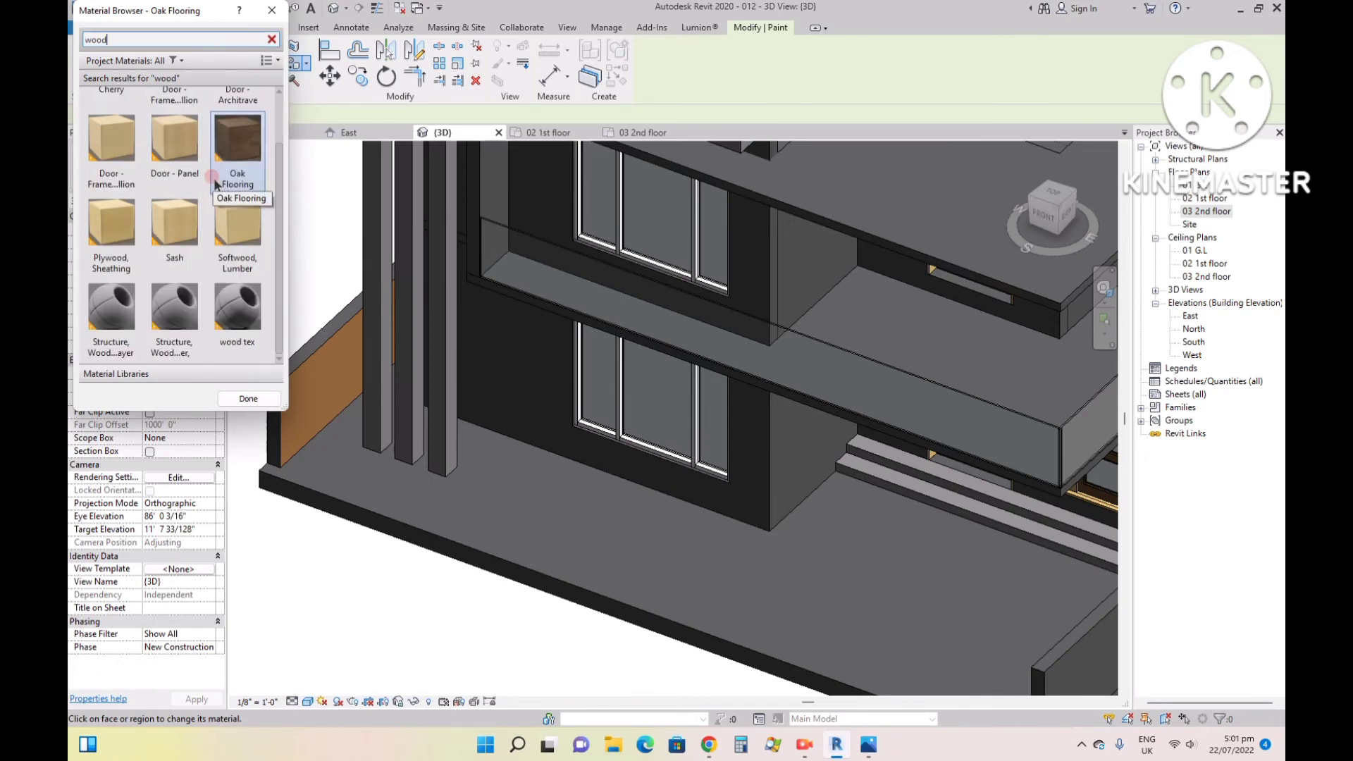
{"action": "left_click", "coordinate": [251, 313]}
{"action": "left_click", "coordinate": [248, 399]}
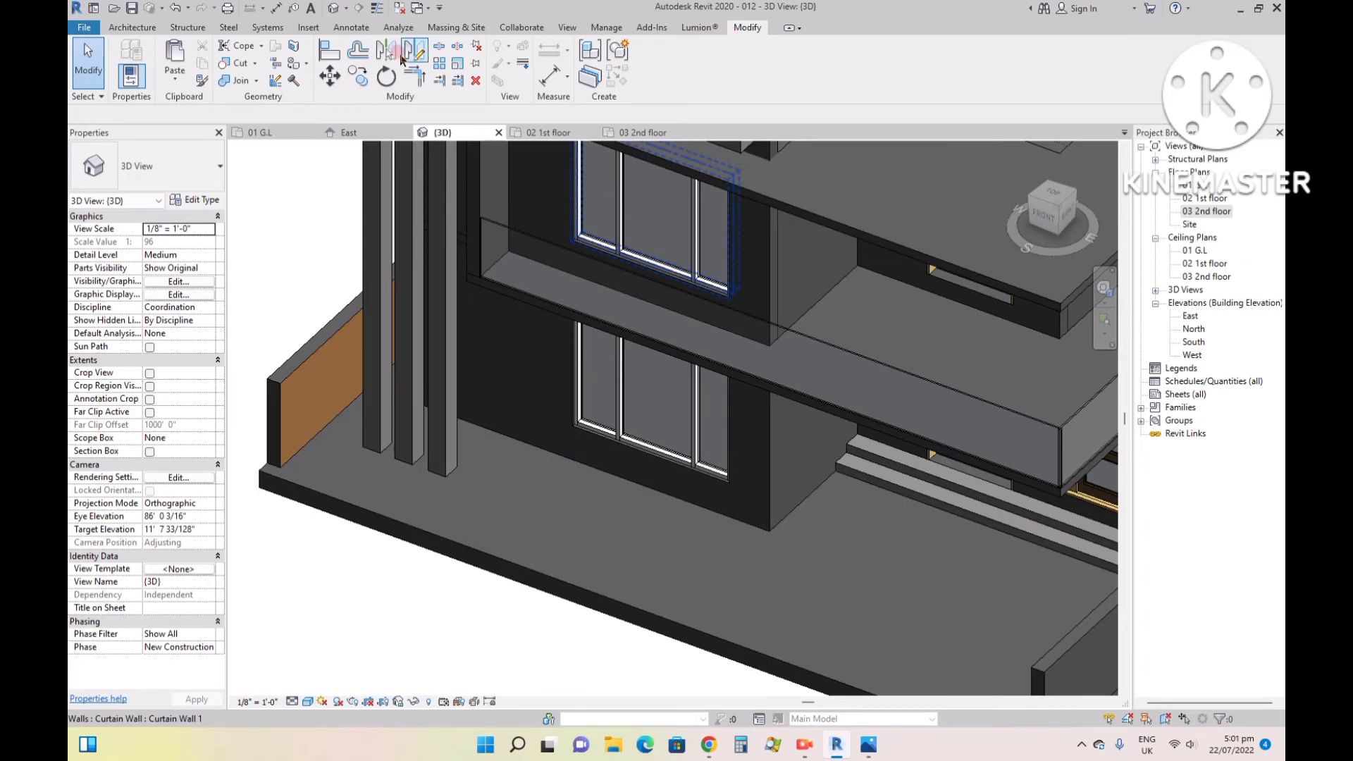
- Paint the ground-floor front wall around the large window with the wood tex material
{"action": "left_click", "coordinate": [294, 73]}
{"action": "scroll", "coordinate": [190, 282], "scroll_direction": "down", "scroll_amount": 10}
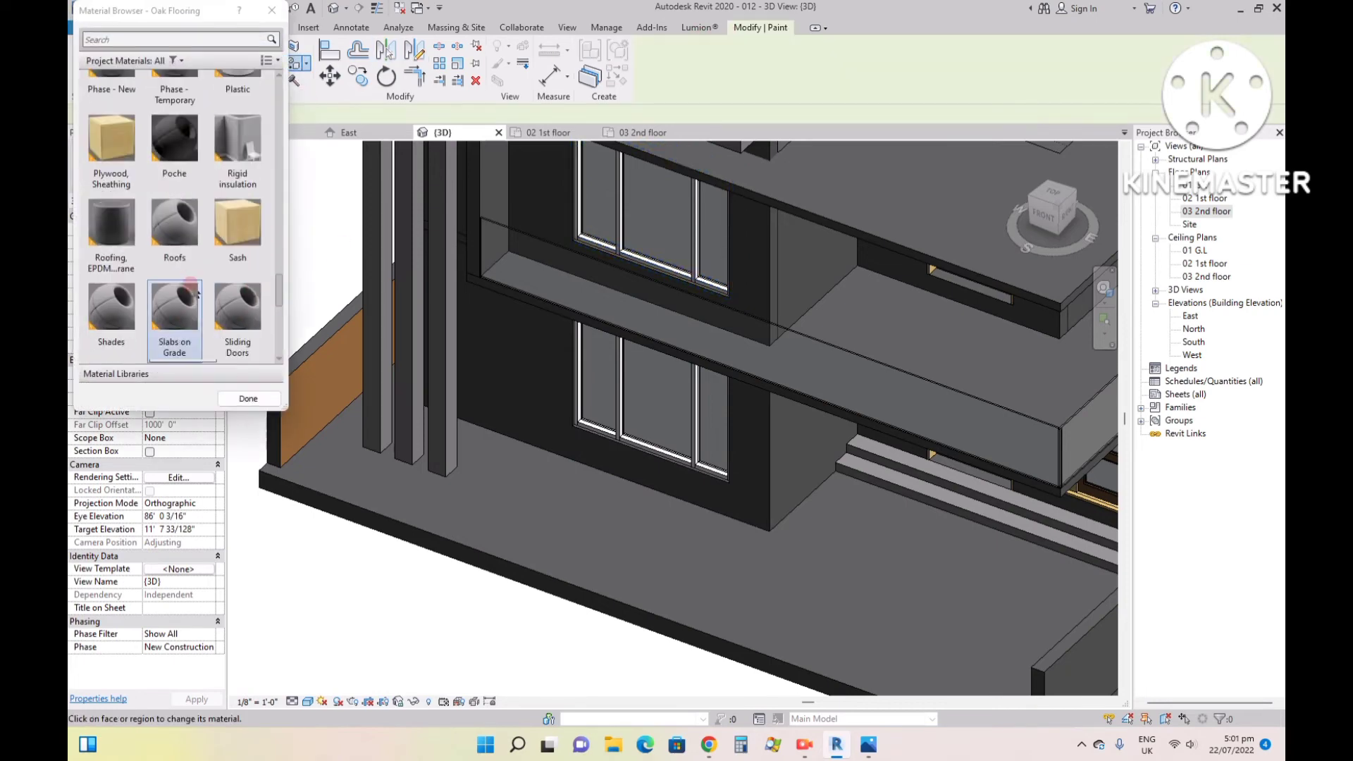
{"action": "left_click", "coordinate": [177, 310]}
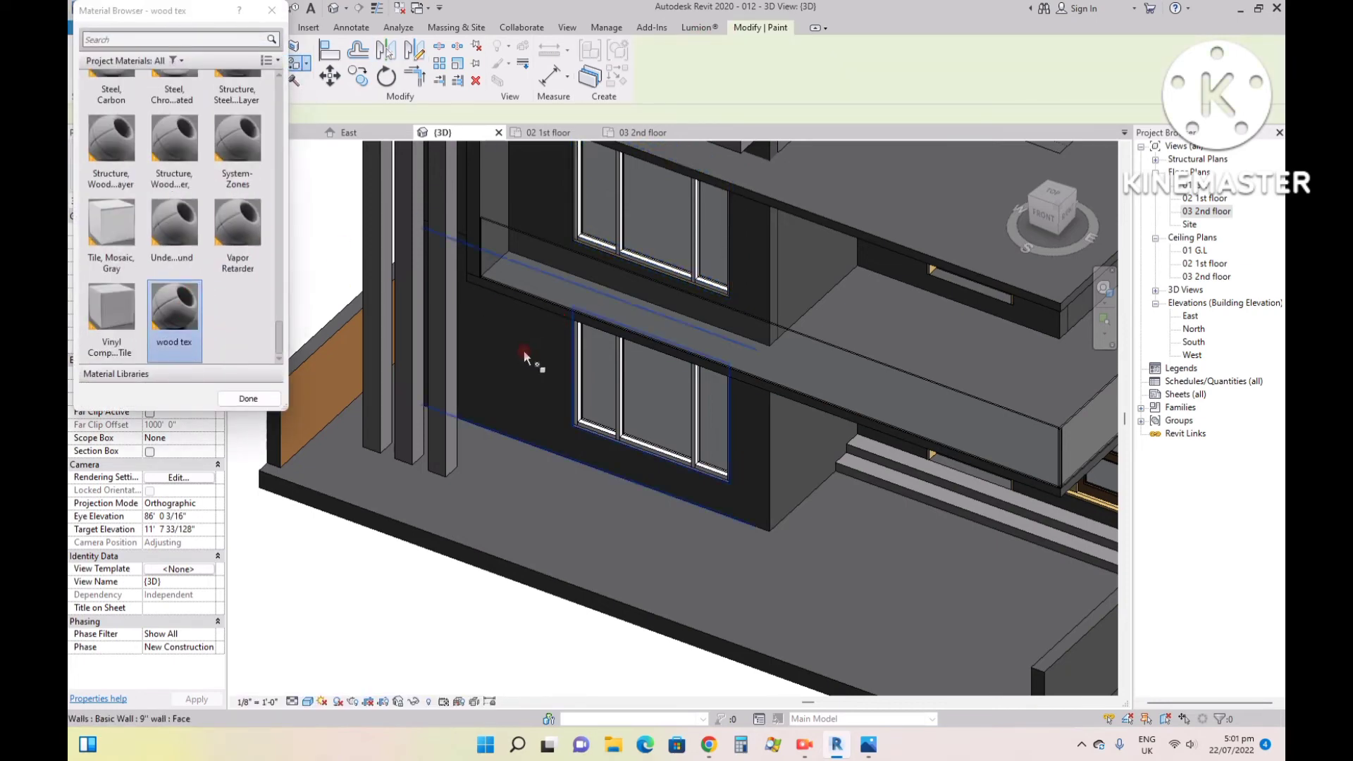
{"action": "left_click", "coordinate": [523, 351]}
{"action": "scroll", "coordinate": [527, 358], "scroll_direction": "up", "scroll_amount": 3}
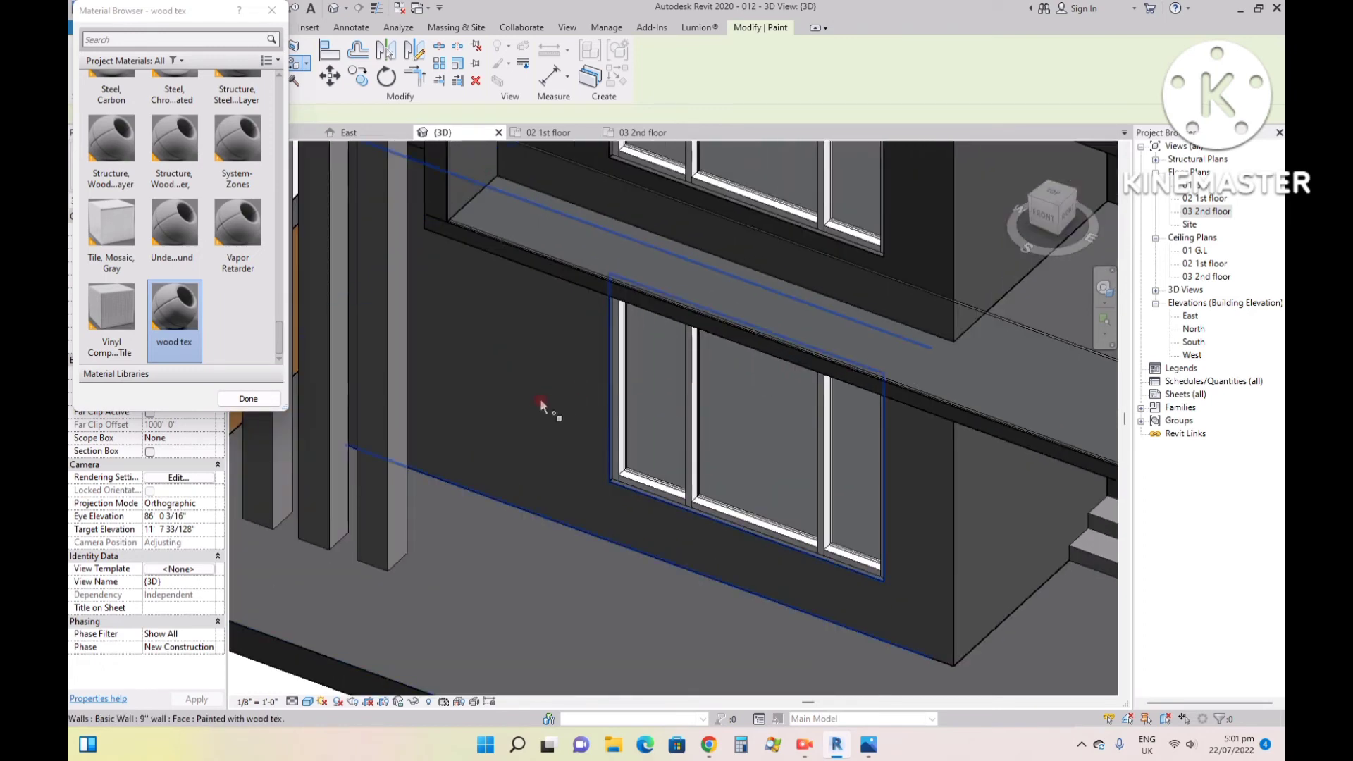
{"action": "scroll", "coordinate": [573, 485], "scroll_direction": "down", "scroll_amount": 3}
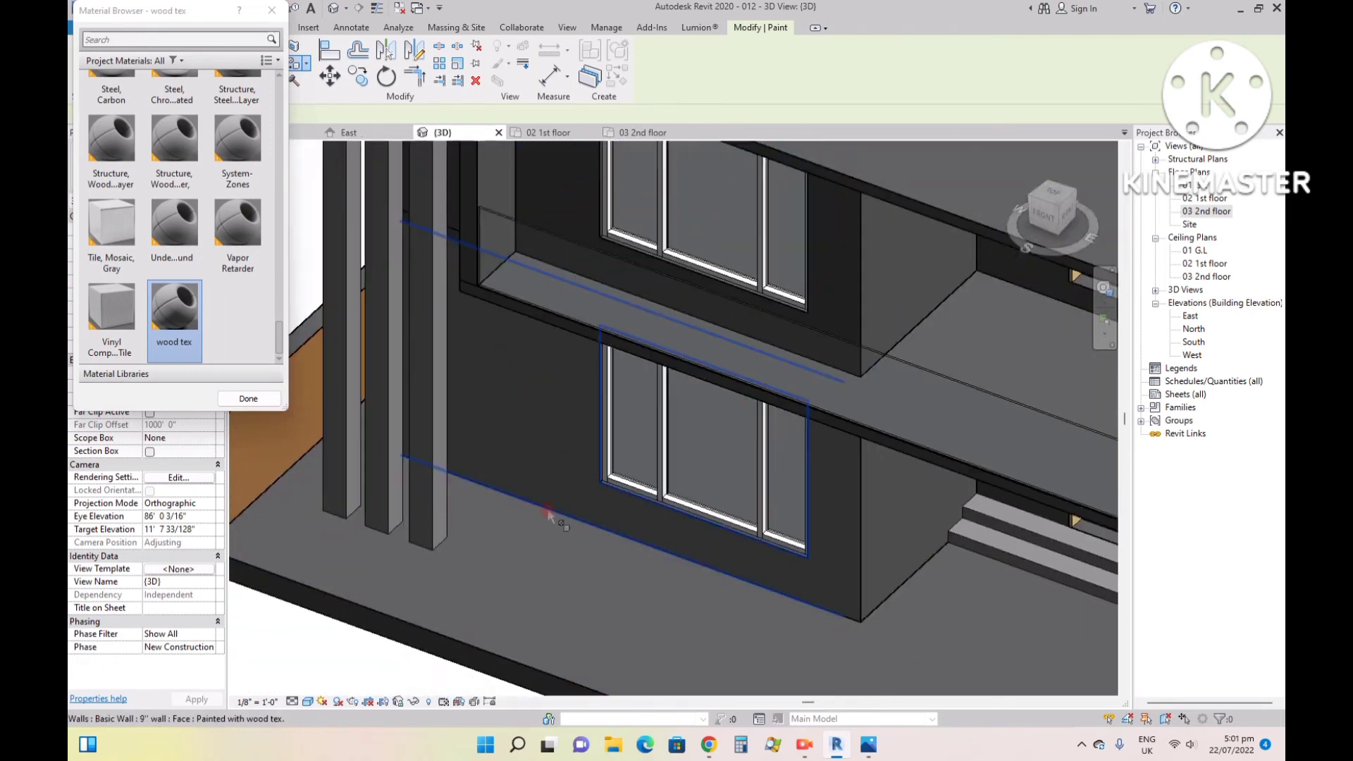
- Switch the 3D view to the Realistic visual style and inspect the wood texture on the painted wall
{"action": "left_click", "coordinate": [308, 701]}
{"action": "left_click", "coordinate": [324, 674]}
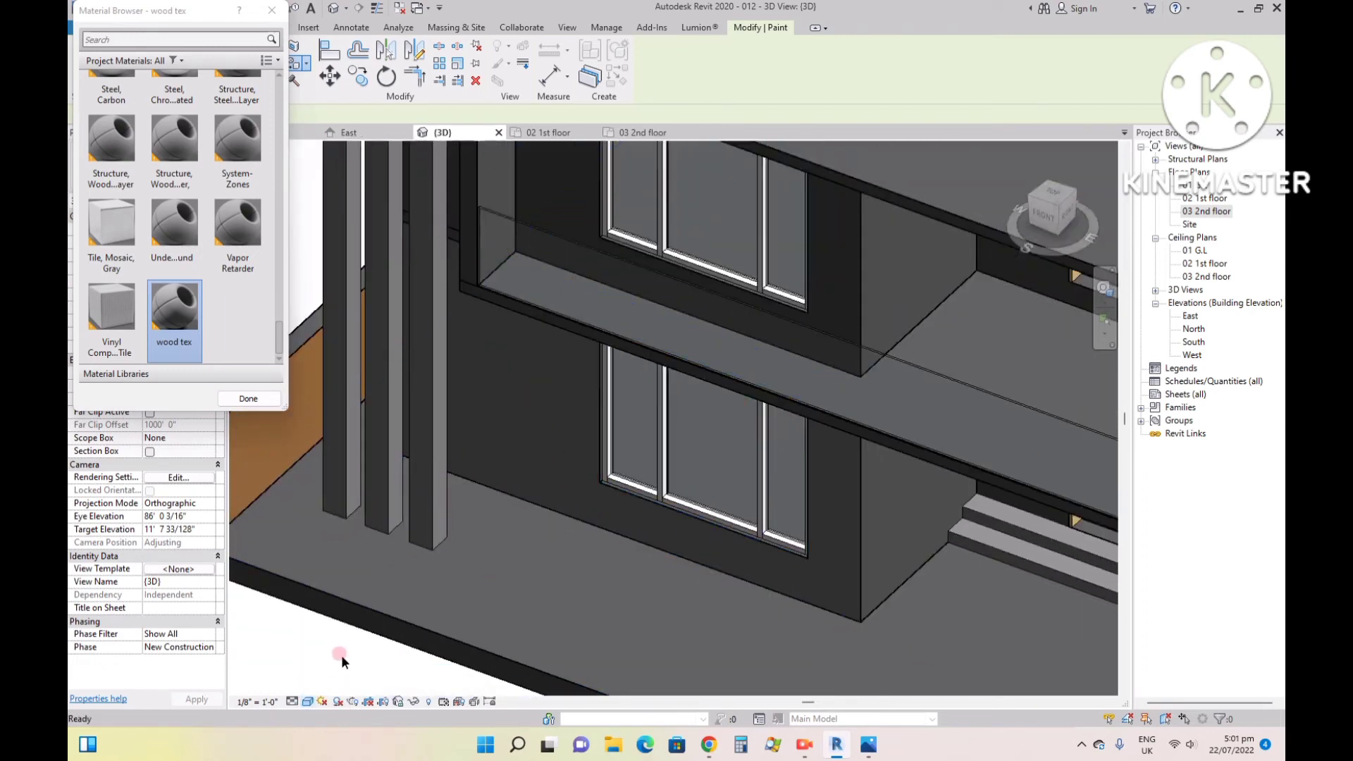
{"action": "scroll", "coordinate": [566, 369], "scroll_direction": "up", "scroll_amount": 5}
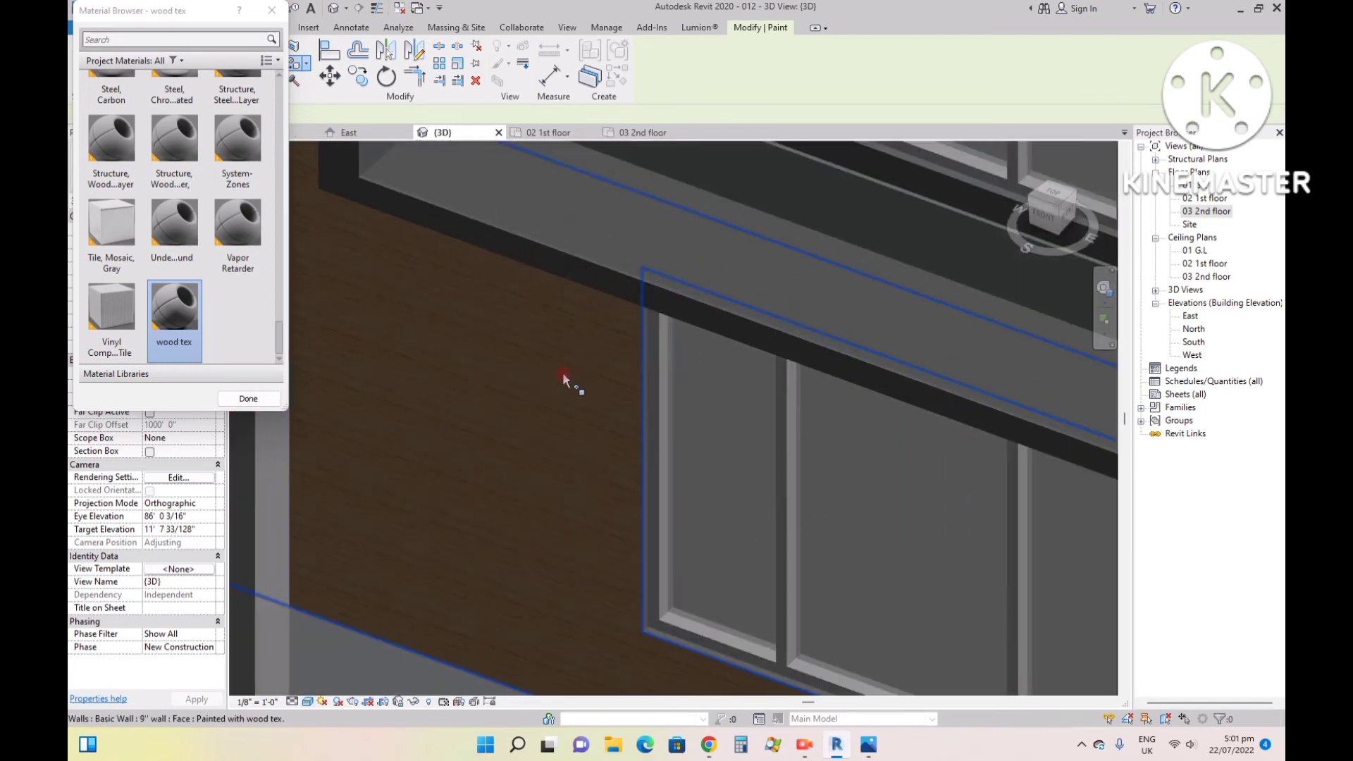
{"action": "scroll", "coordinate": [846, 356], "scroll_direction": "down", "scroll_amount": 5}
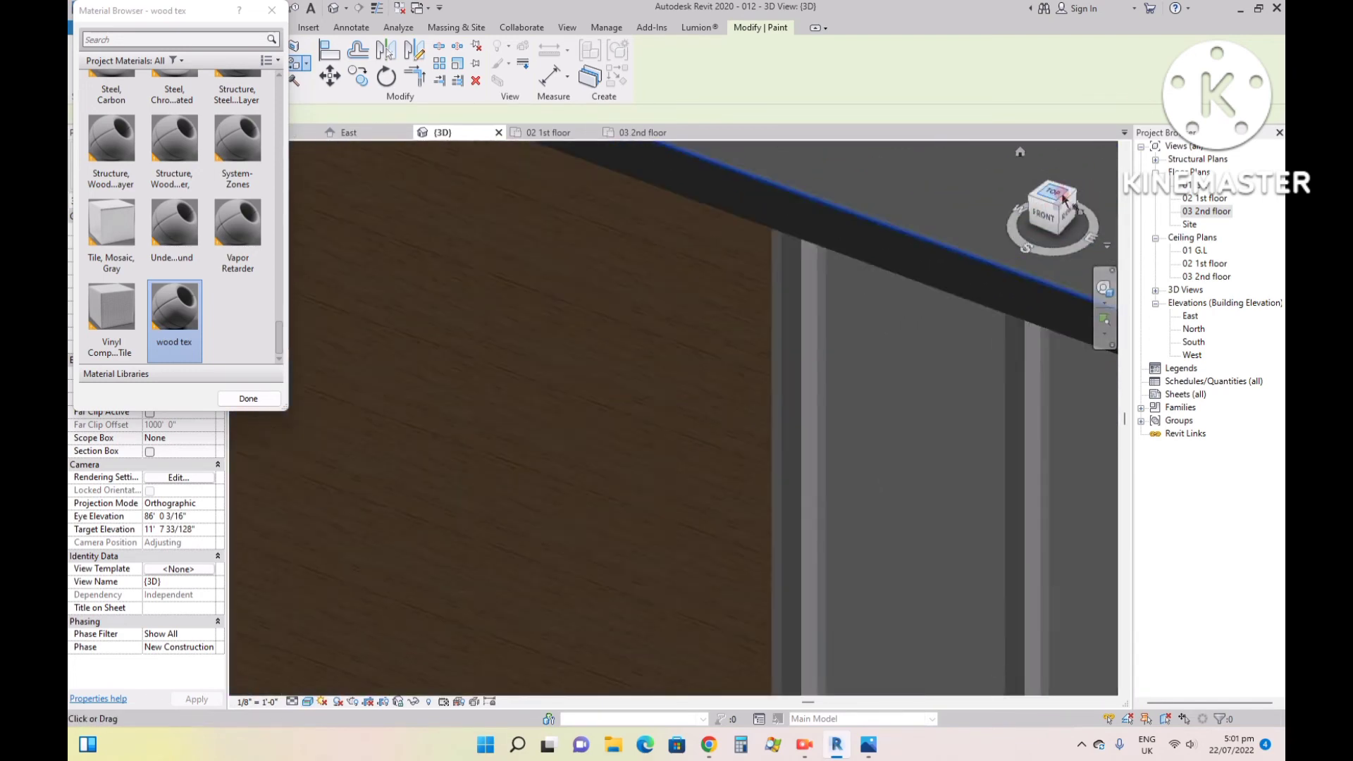
{"action": "scroll", "coordinate": [888, 296], "scroll_direction": "down", "scroll_amount": 5}
- Paint the upper-floor front wall around the window with the wood tex material
{"action": "scroll", "coordinate": [626, 295], "scroll_direction": "up", "scroll_amount": 6}
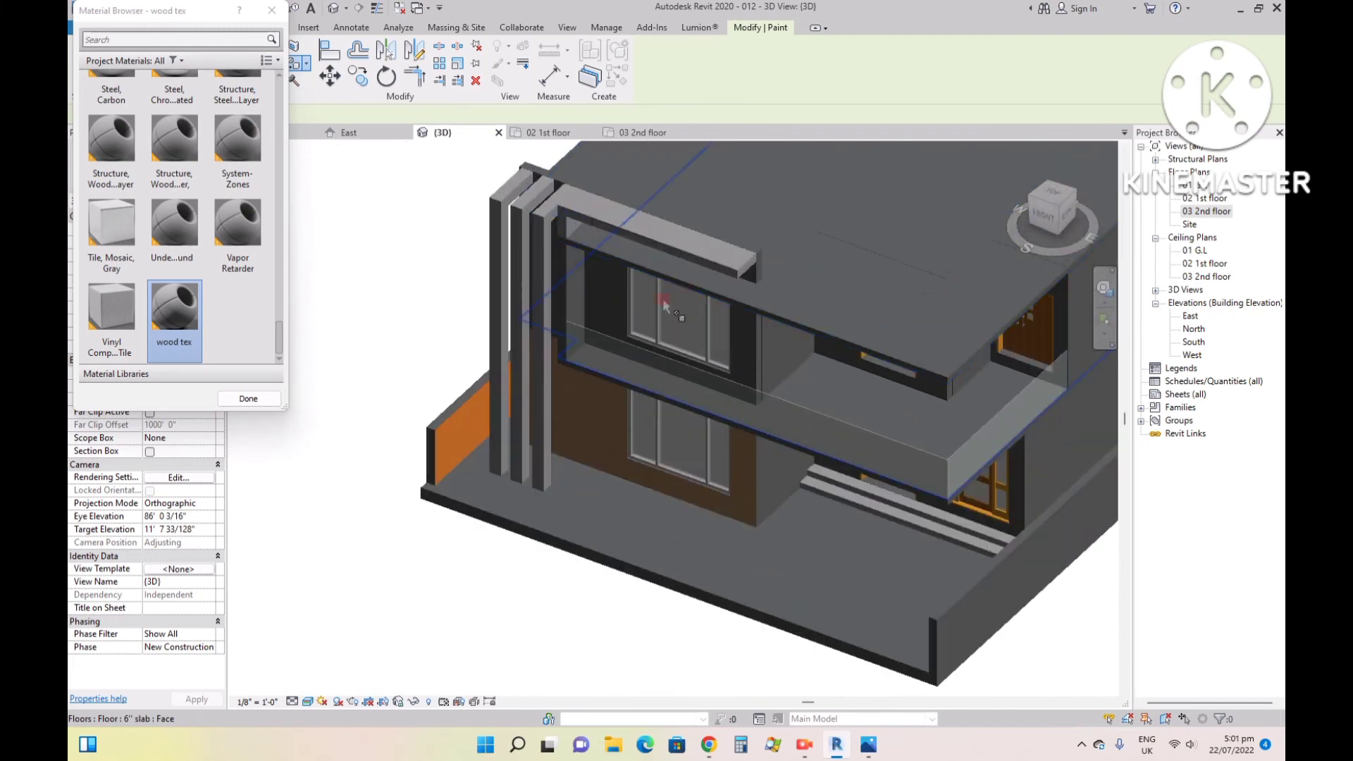
{"action": "left_click", "coordinate": [599, 291]}
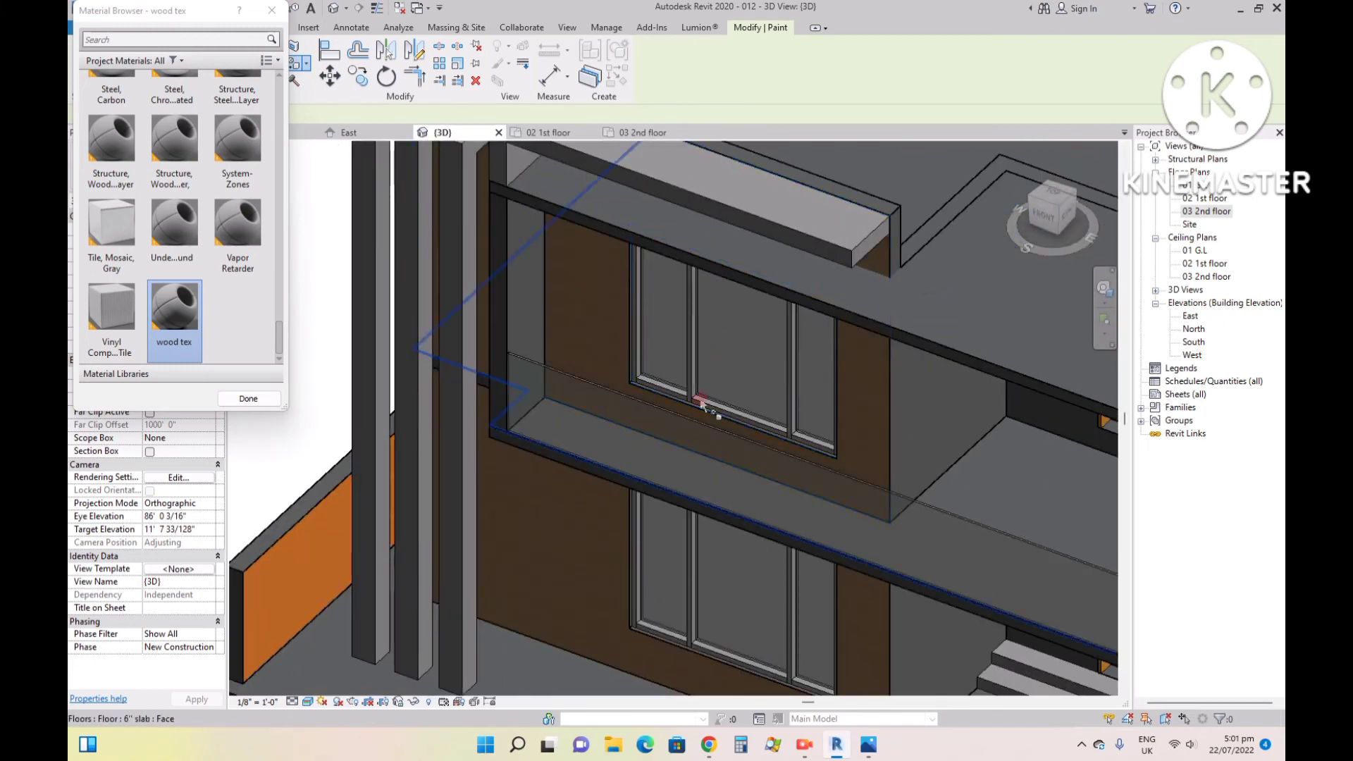
{"action": "left_click", "coordinate": [675, 432]}
{"action": "scroll", "coordinate": [663, 512], "scroll_direction": "down", "scroll_amount": 4}
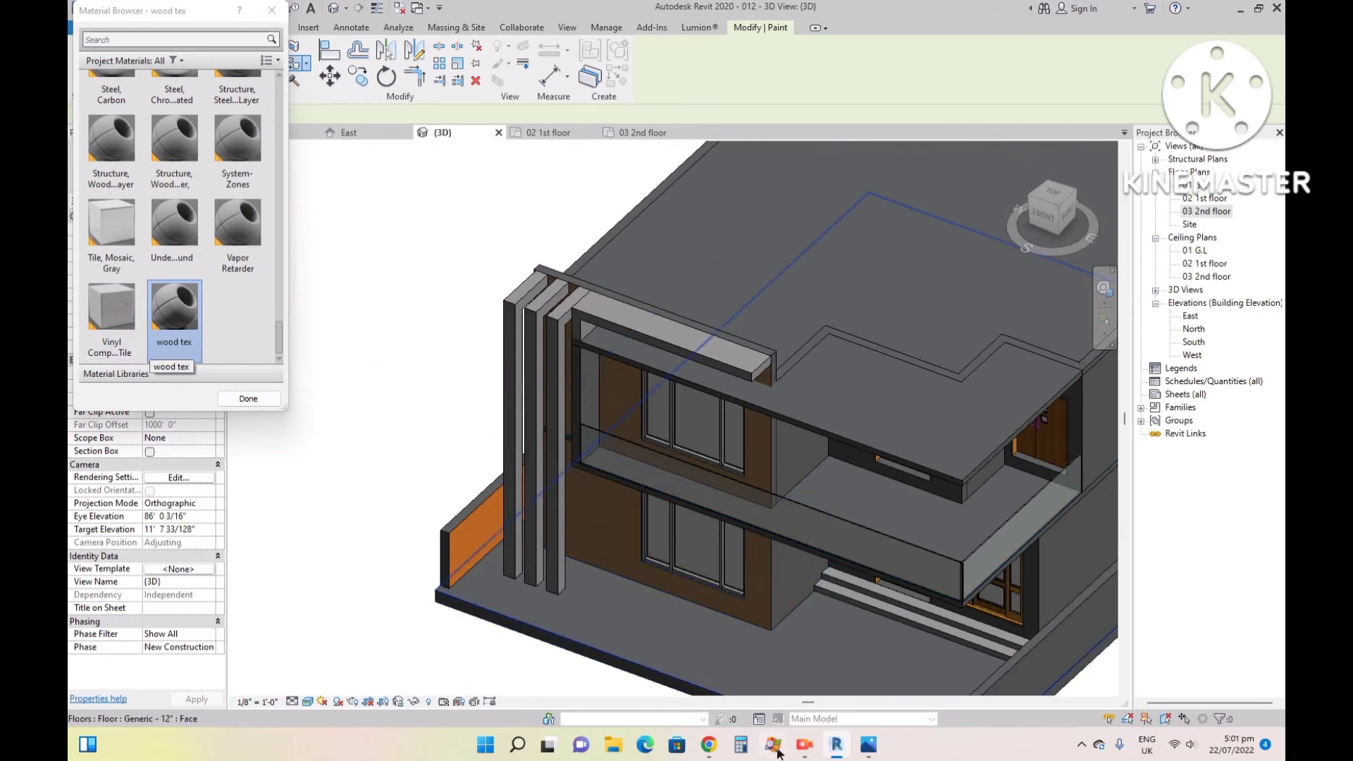
- Check the wall finishes in reference image 99.jpg, look through the project materials in Revit for a match, and end painting
{"action": "left_click", "coordinate": [868, 748]}
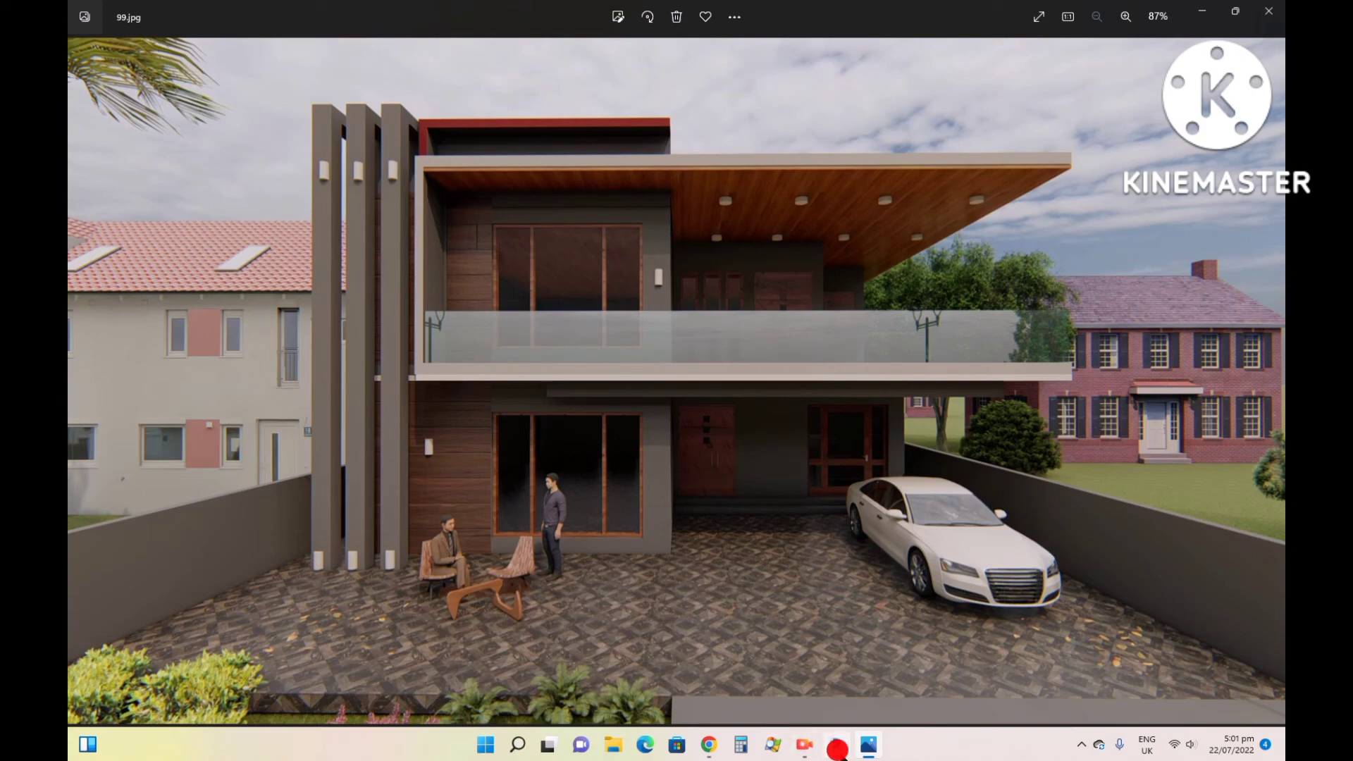
{"action": "left_click", "coordinate": [838, 749]}
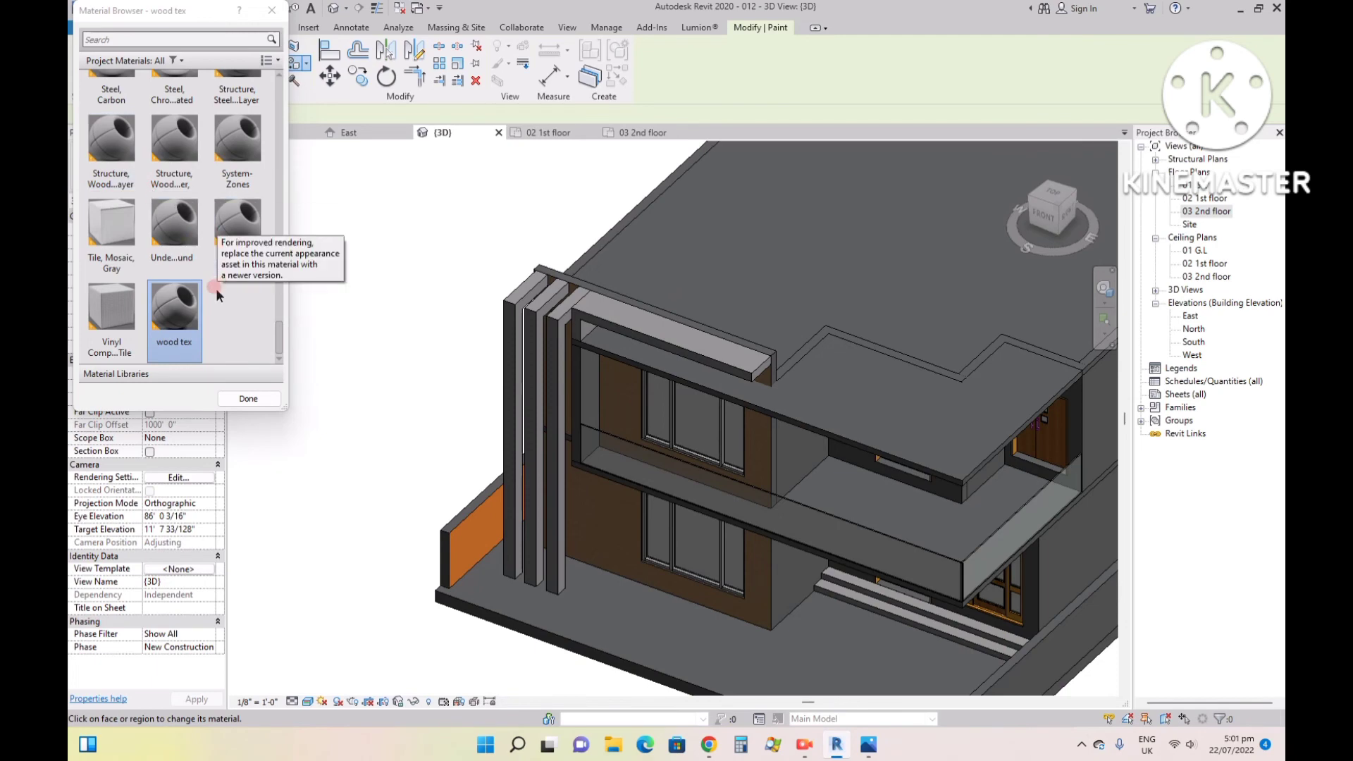
{"action": "scroll", "coordinate": [197, 268], "scroll_direction": "up", "scroll_amount": 15}
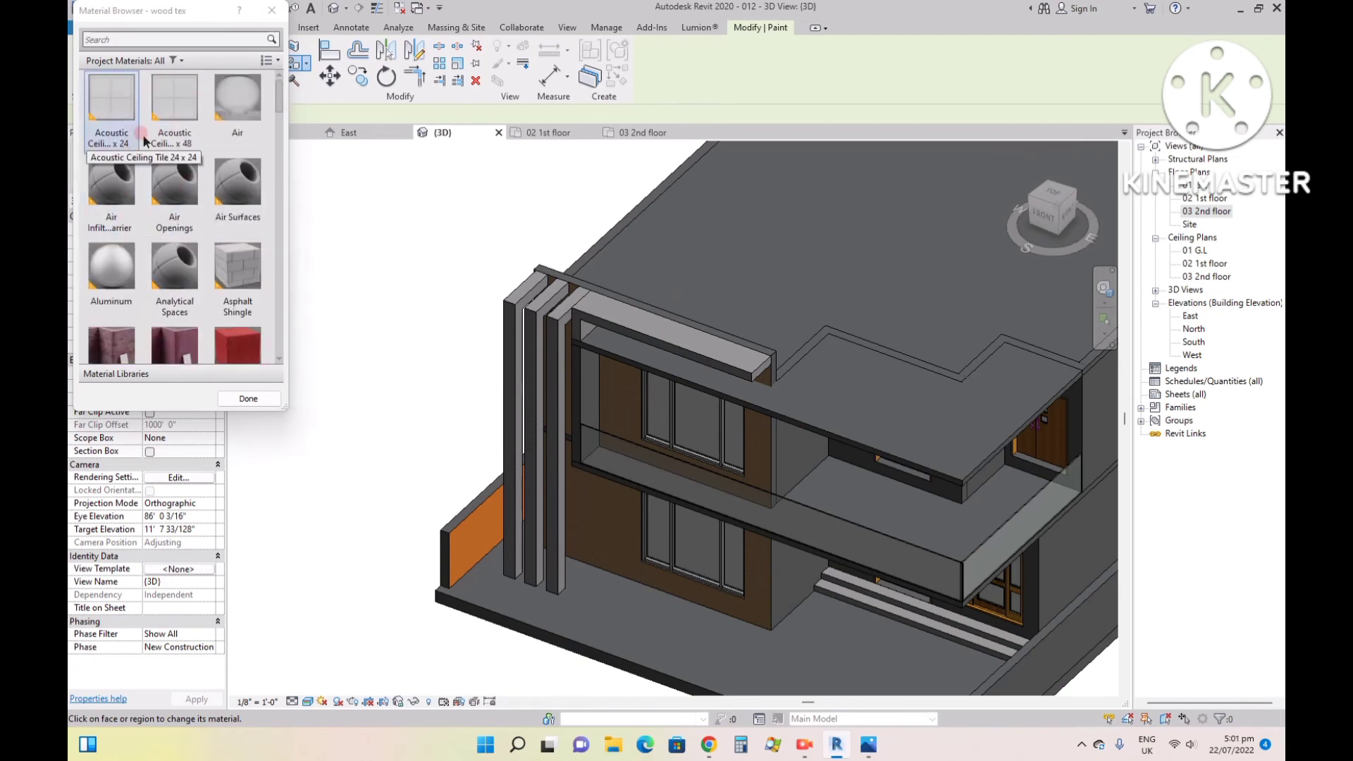
{"action": "scroll", "coordinate": [152, 162], "scroll_direction": "down", "scroll_amount": 3}
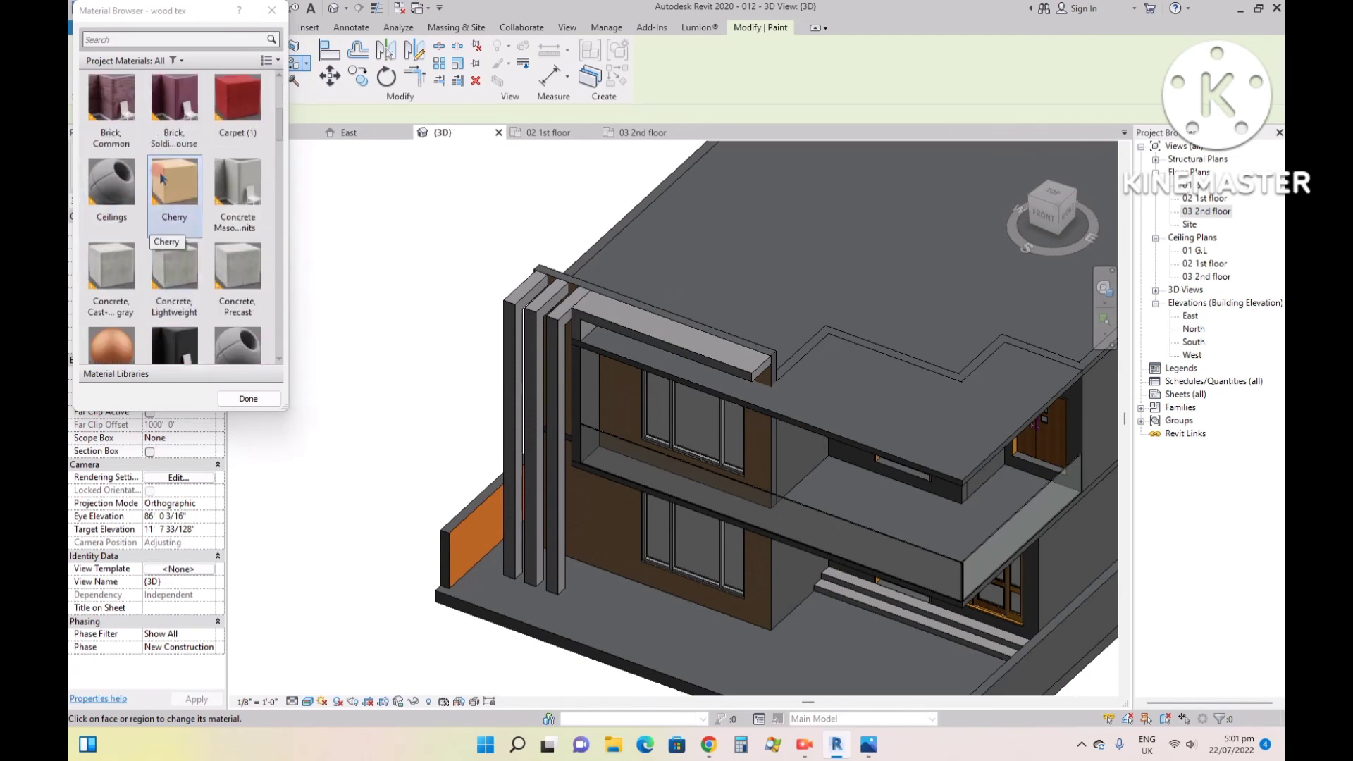
{"action": "left_click", "coordinate": [271, 10]}
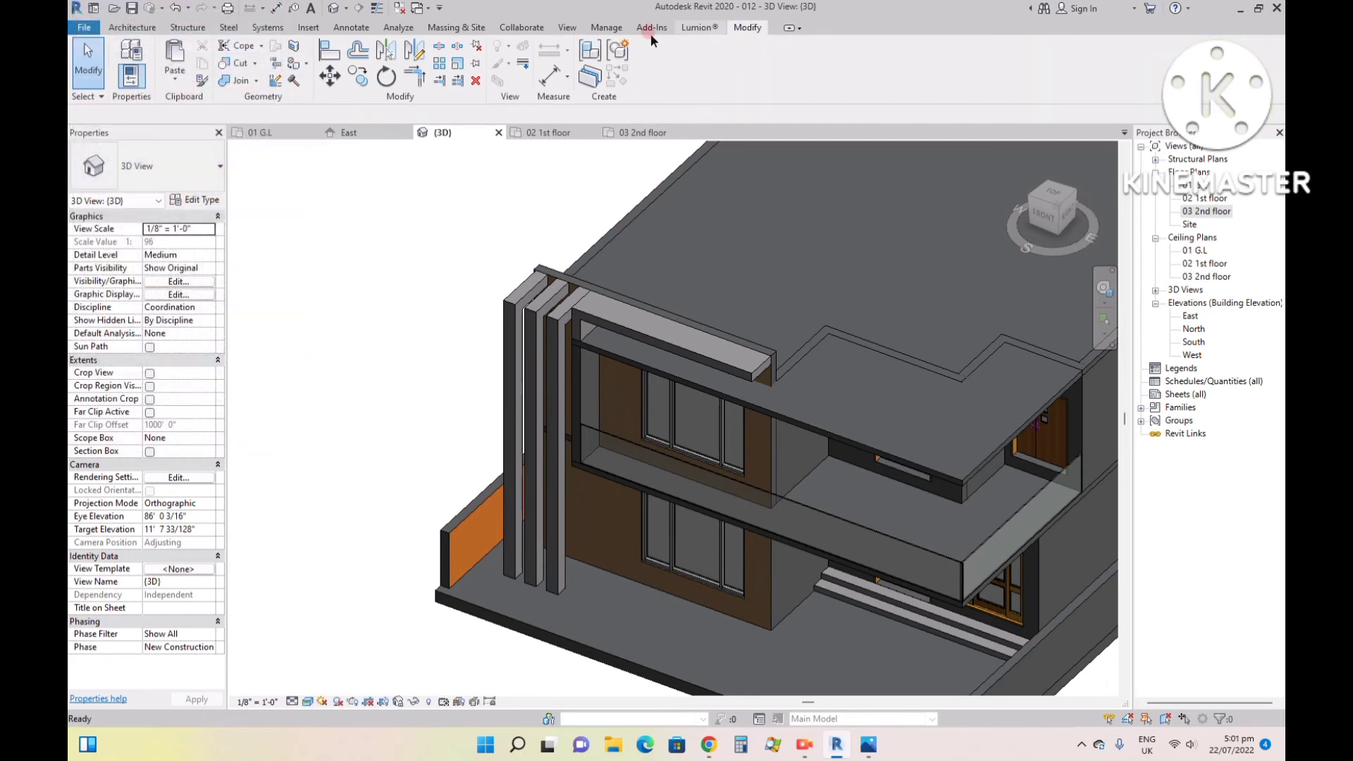
- Create a new project material and name it "paint"
{"action": "left_click", "coordinate": [606, 27]}
{"action": "left_click", "coordinate": [129, 60]}
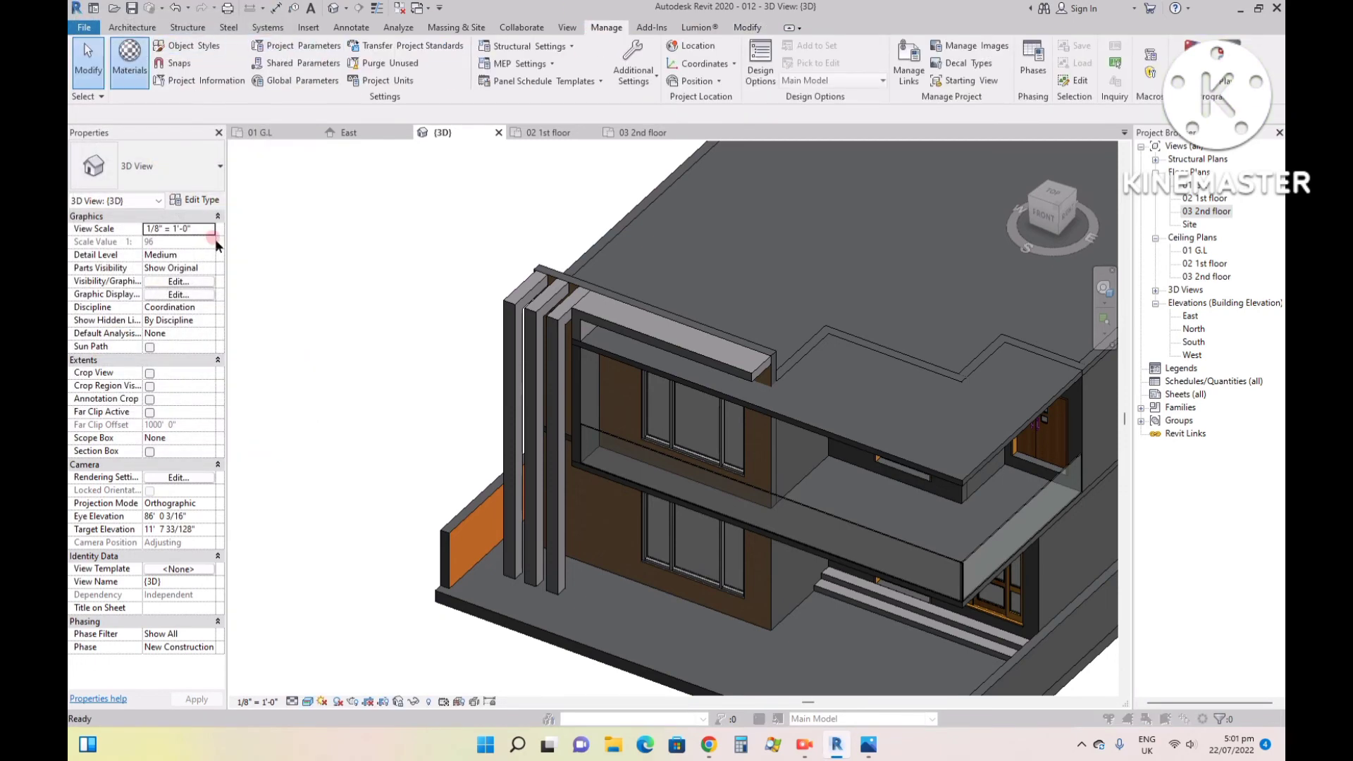
{"action": "left_click", "coordinate": [146, 587]}
{"action": "left_click", "coordinate": [150, 604]}
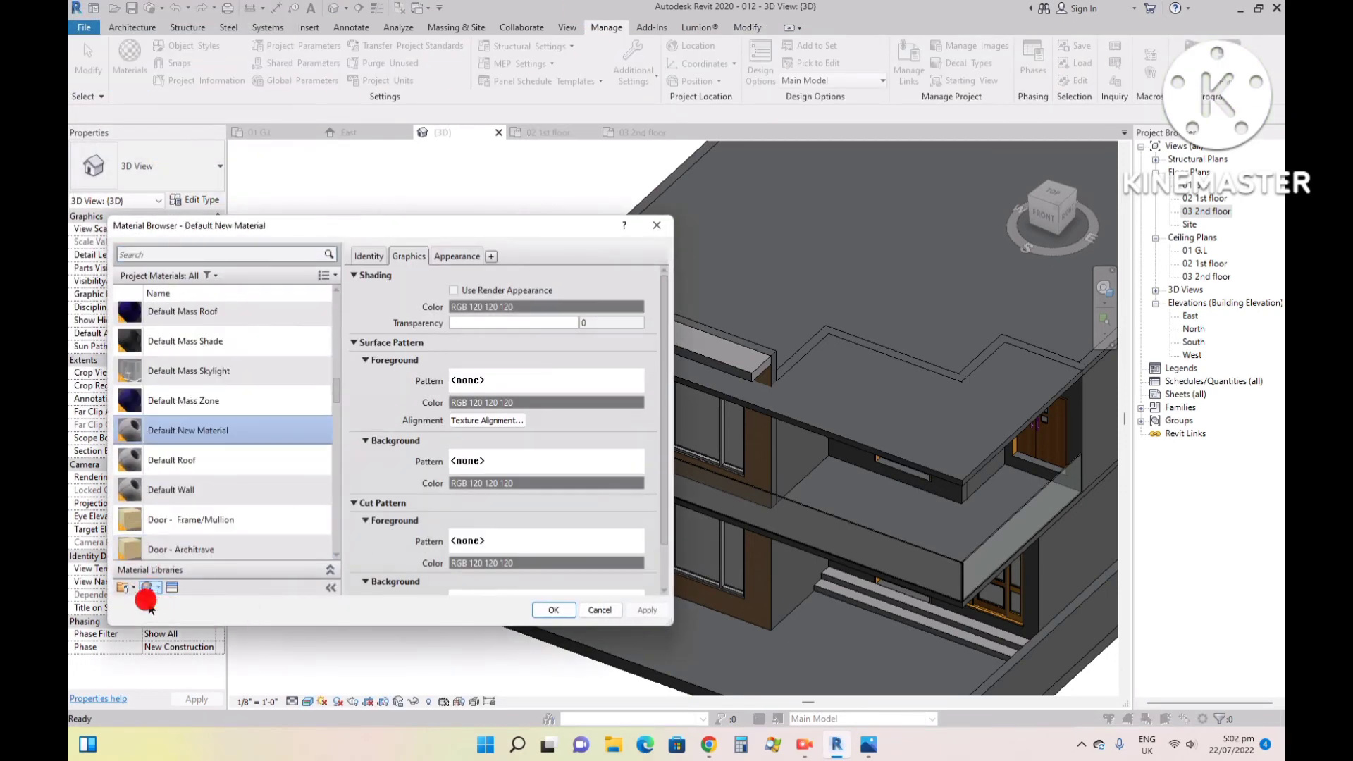
{"action": "right_click", "coordinate": [189, 435]}
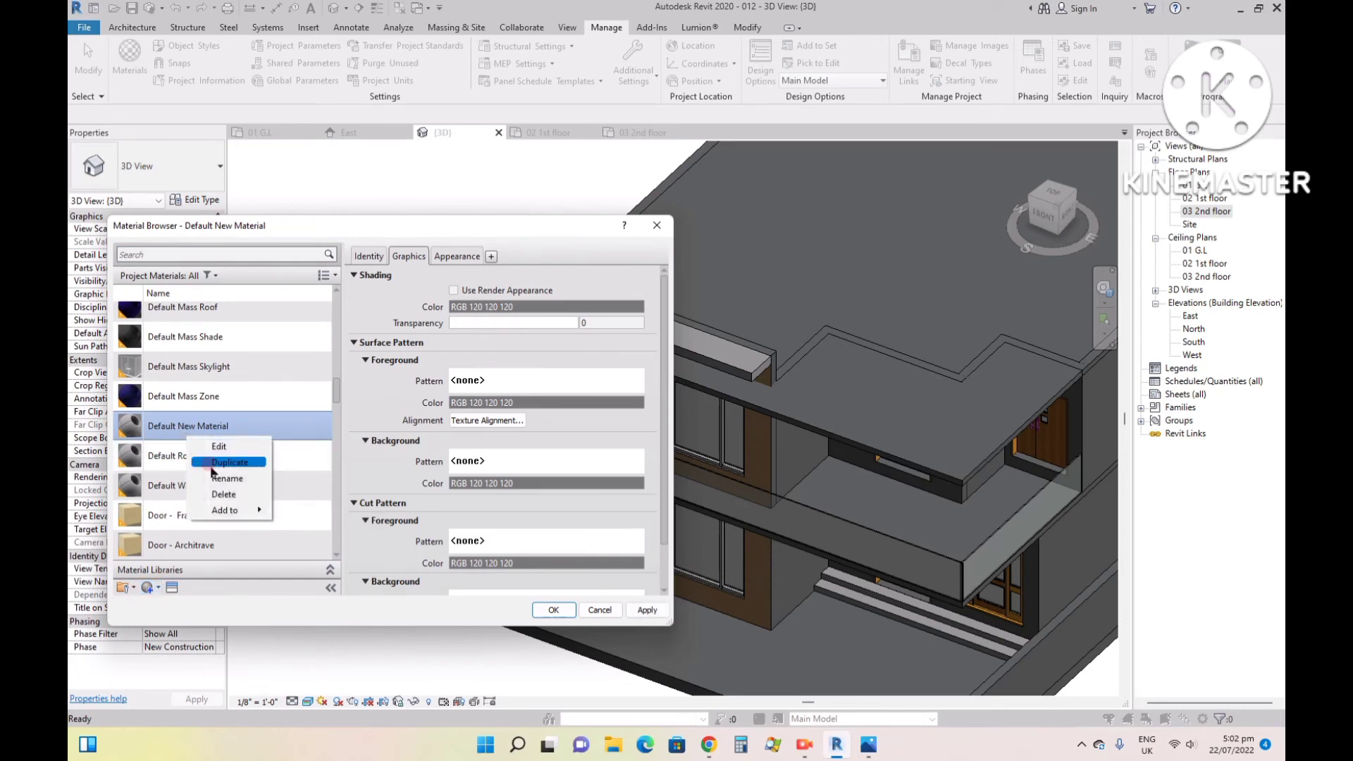
{"action": "left_click", "coordinate": [206, 477]}
{"action": "type", "text": "p"}
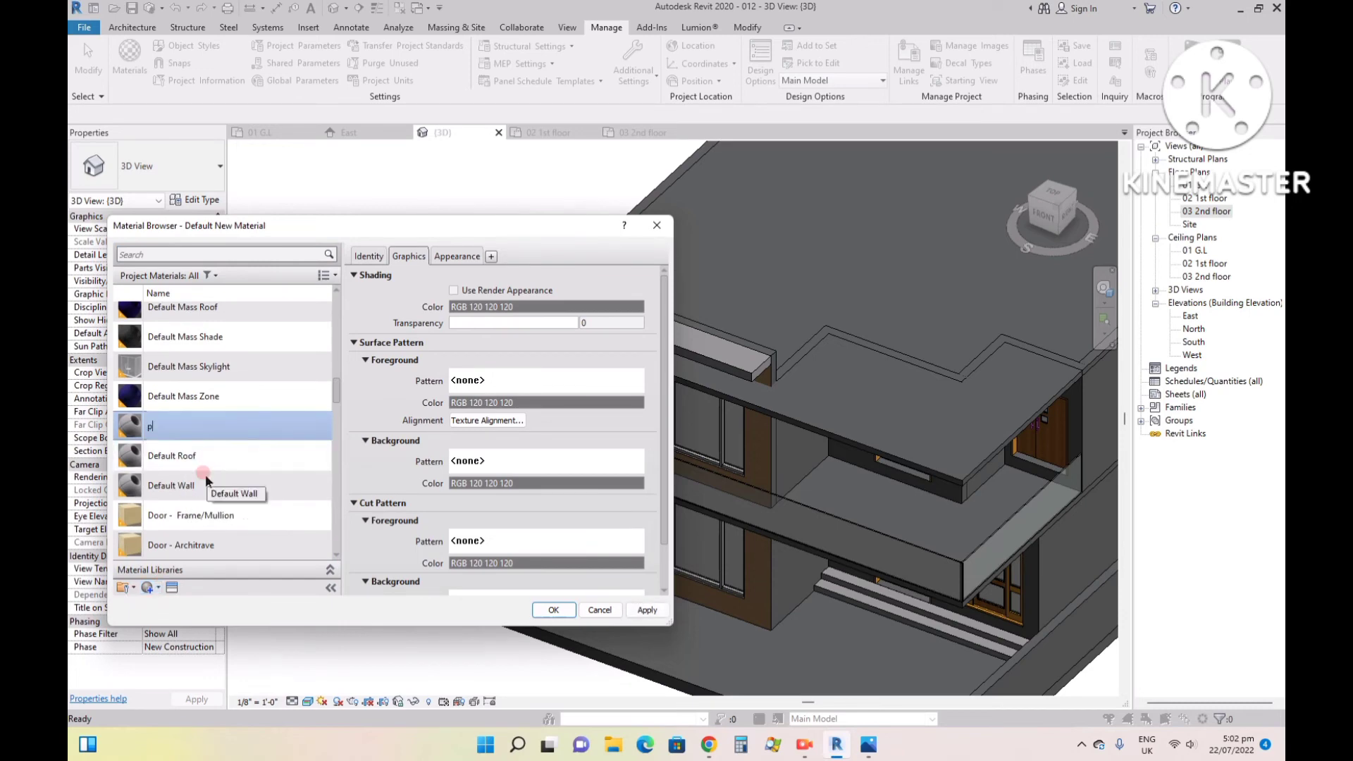
{"action": "type", "text": "aint"}
{"action": "key", "text": "Return"}
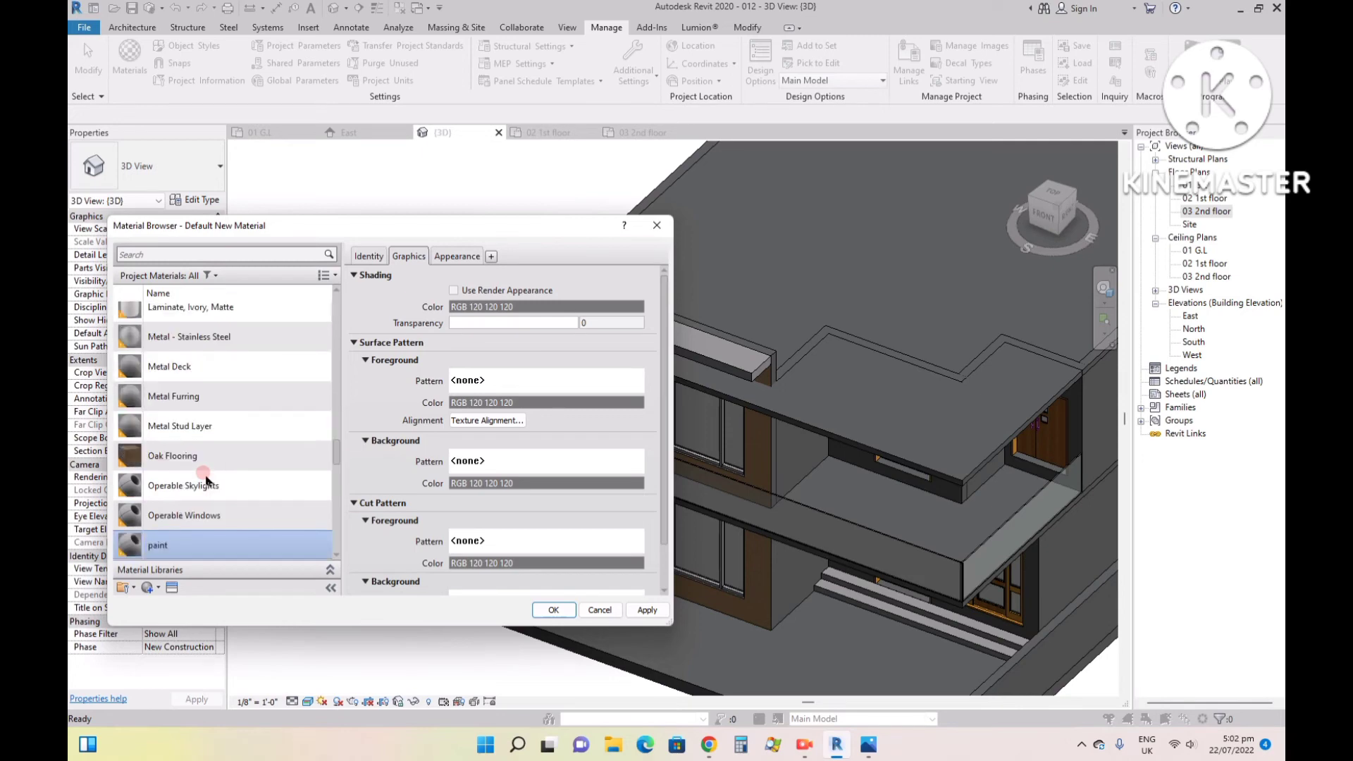
{"action": "left_click", "coordinate": [456, 257]}
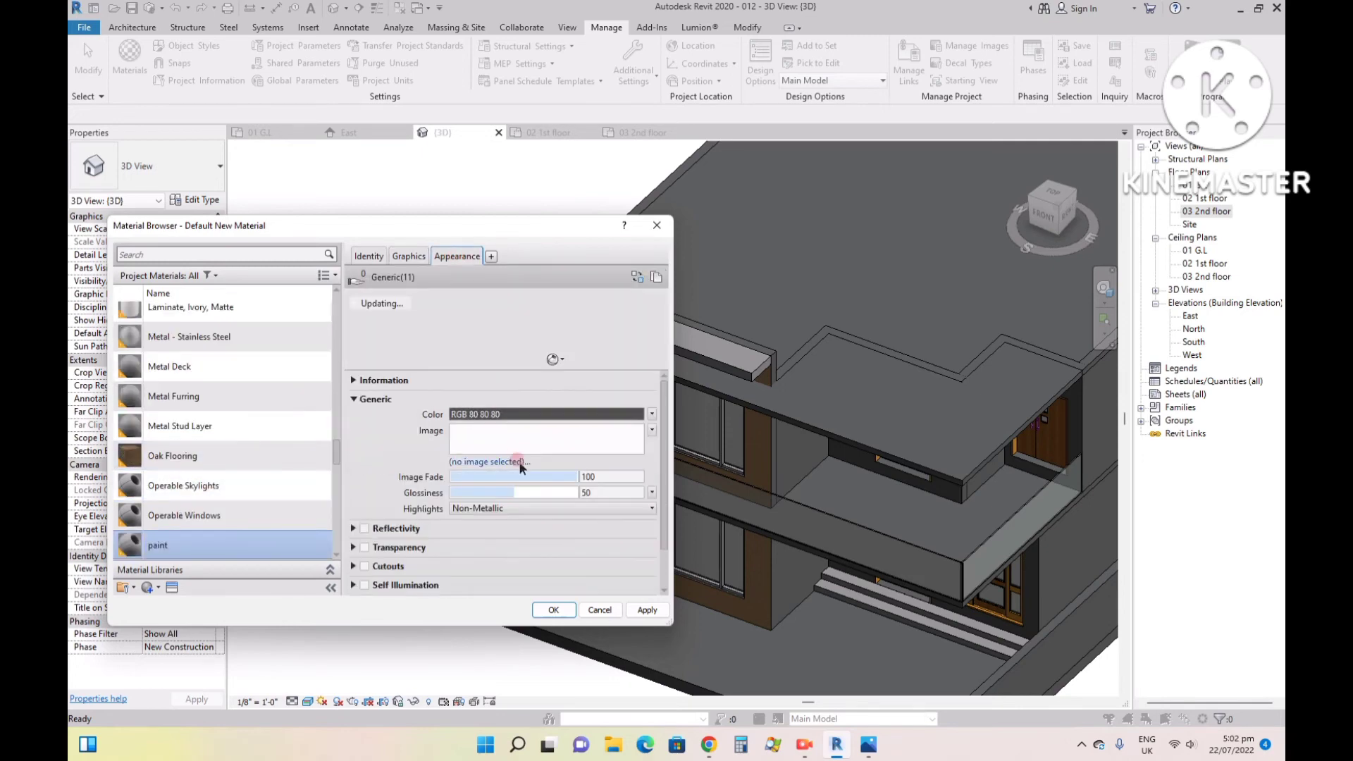
{"action": "left_click", "coordinate": [520, 463]}
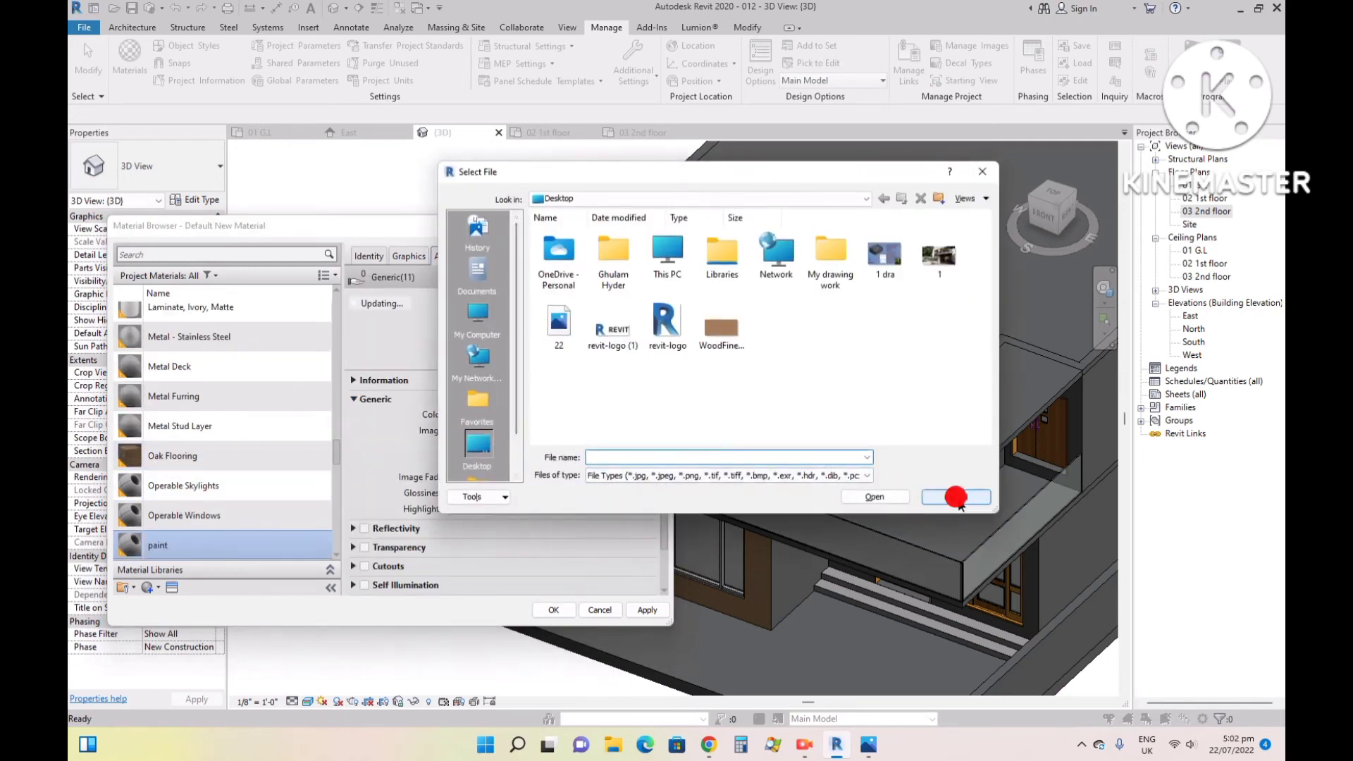
{"action": "left_click", "coordinate": [957, 498]}
{"action": "left_click", "coordinate": [411, 256]}
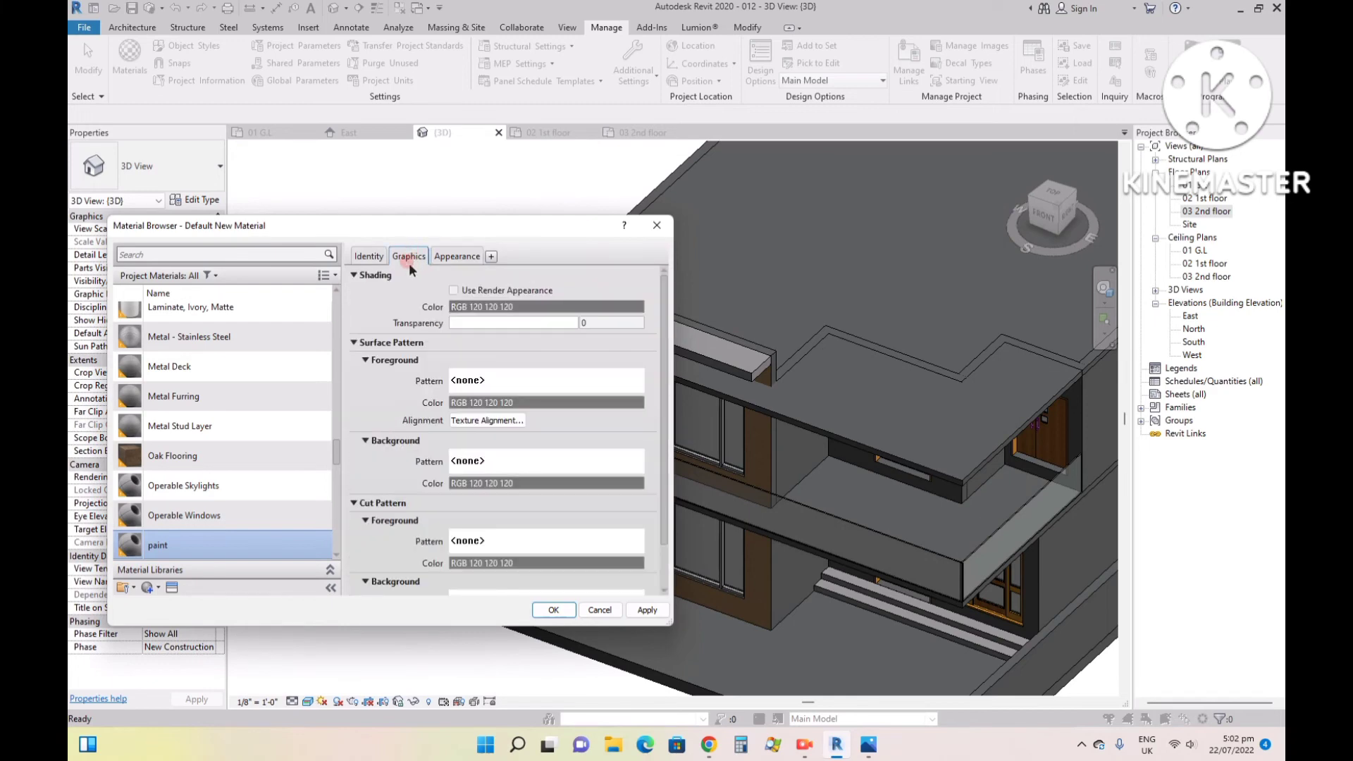
- Search the appearance assets for "paint", replace the paint material's appearance with the Gray asset, and save the material changes
{"action": "left_click", "coordinate": [172, 588]}
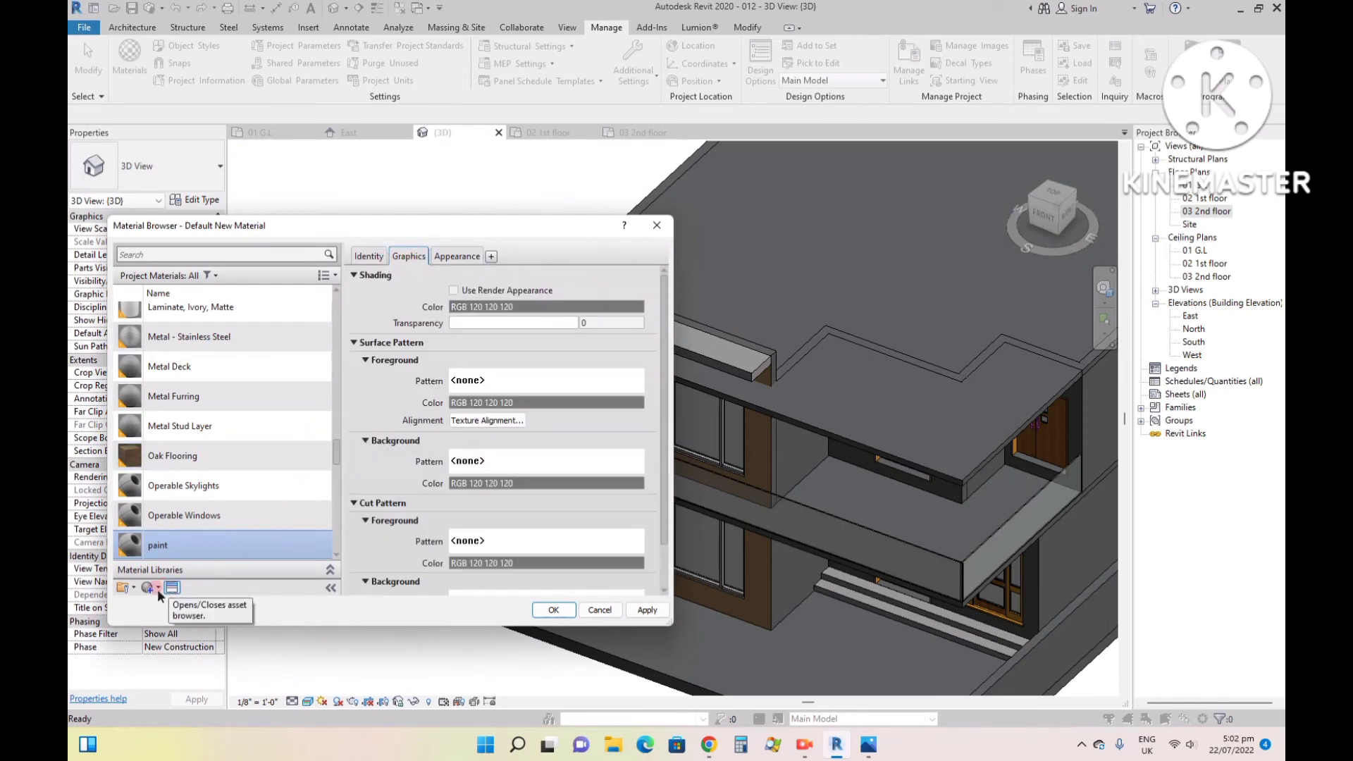
{"action": "left_click", "coordinate": [172, 587]}
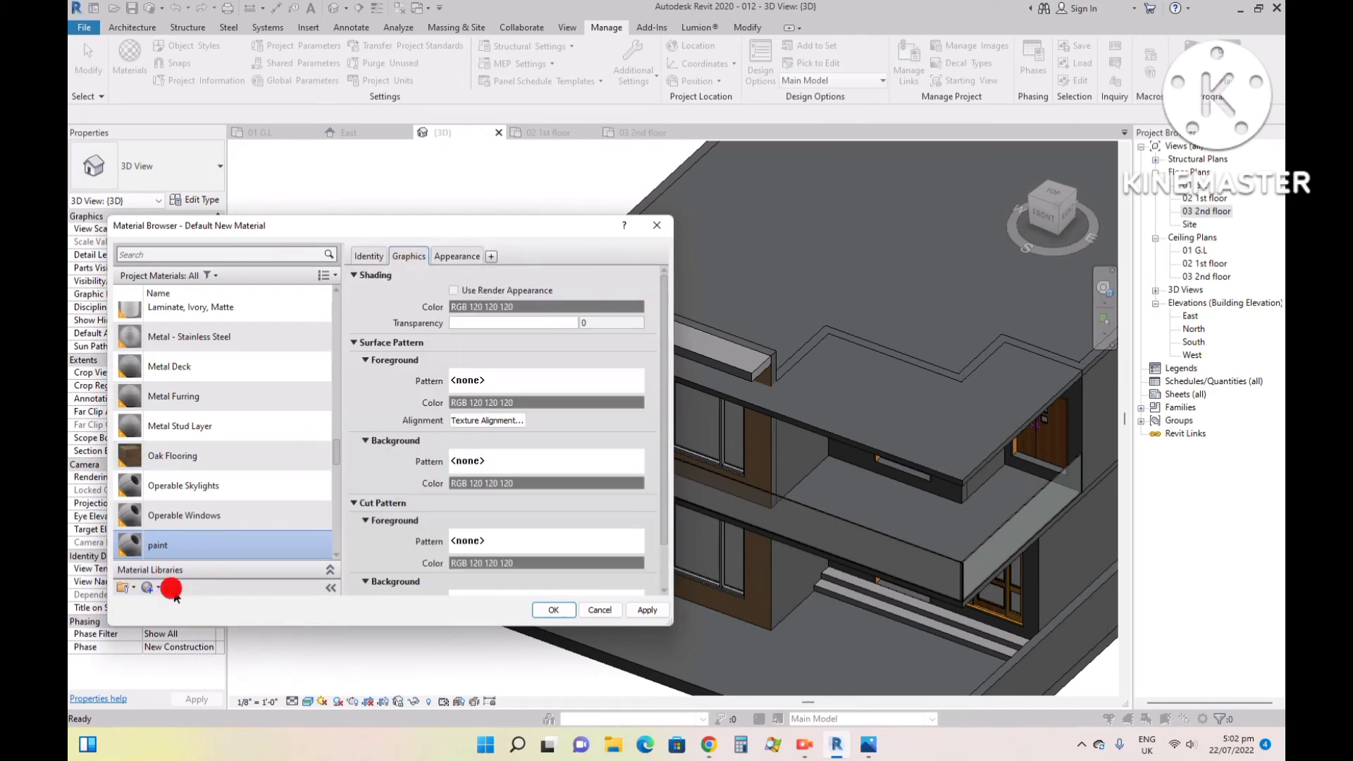
{"action": "left_click", "coordinate": [880, 429]}
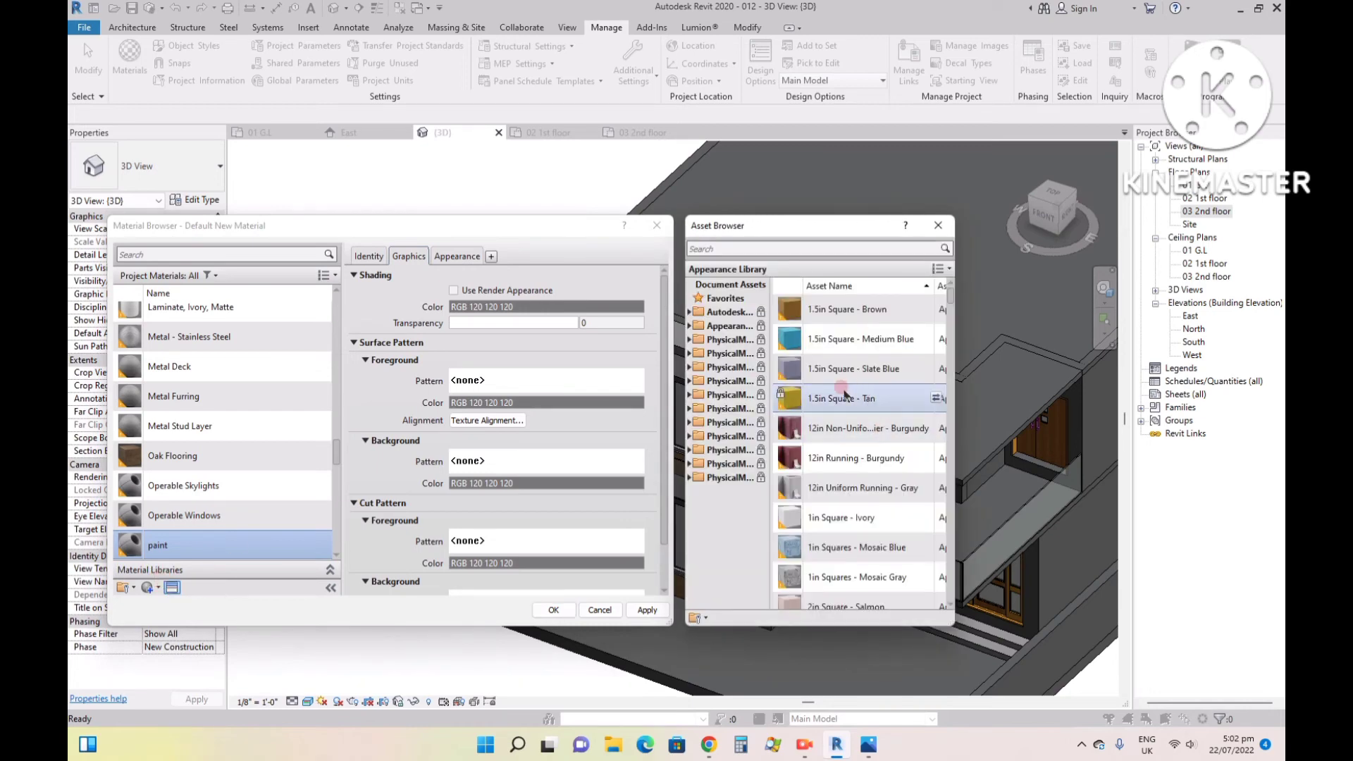
{"action": "left_click", "coordinate": [808, 223]}
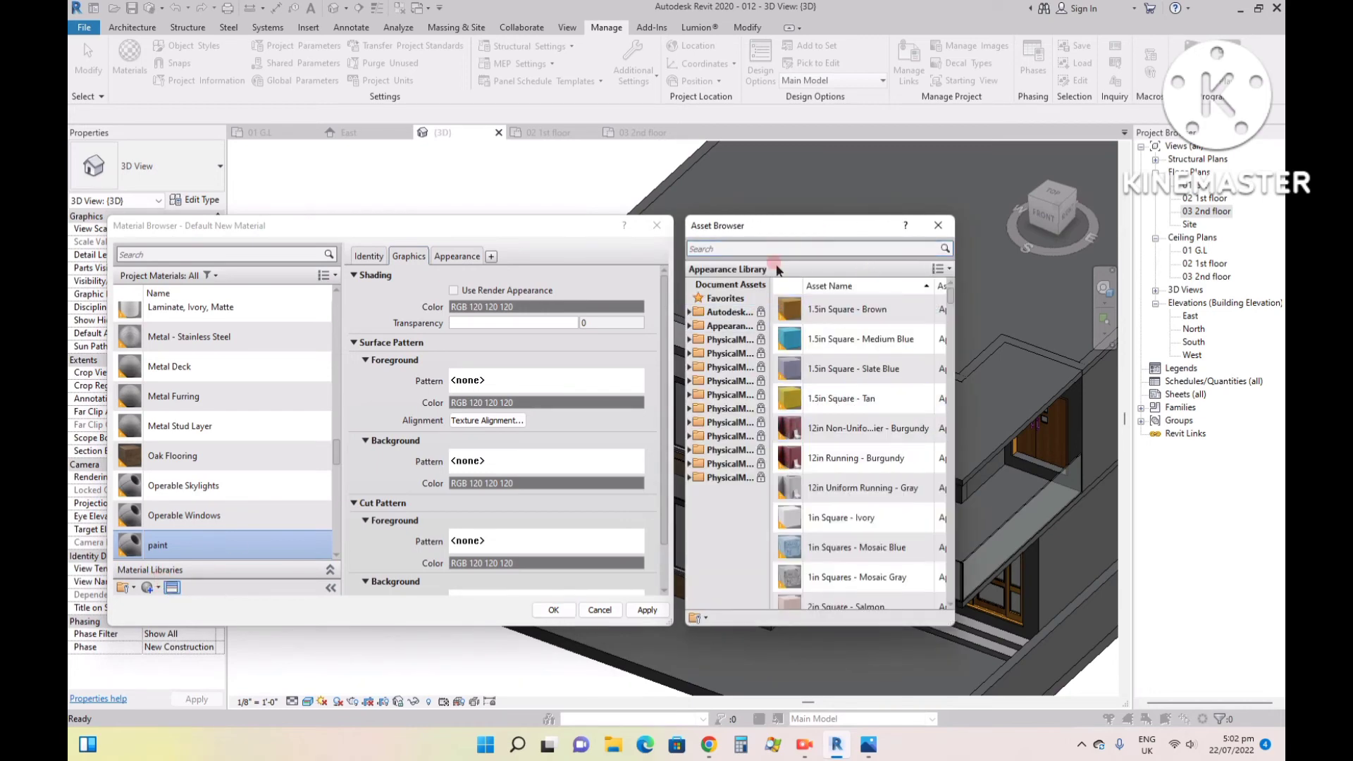
{"action": "left_click", "coordinate": [784, 245]}
{"action": "type", "text": "pa"}
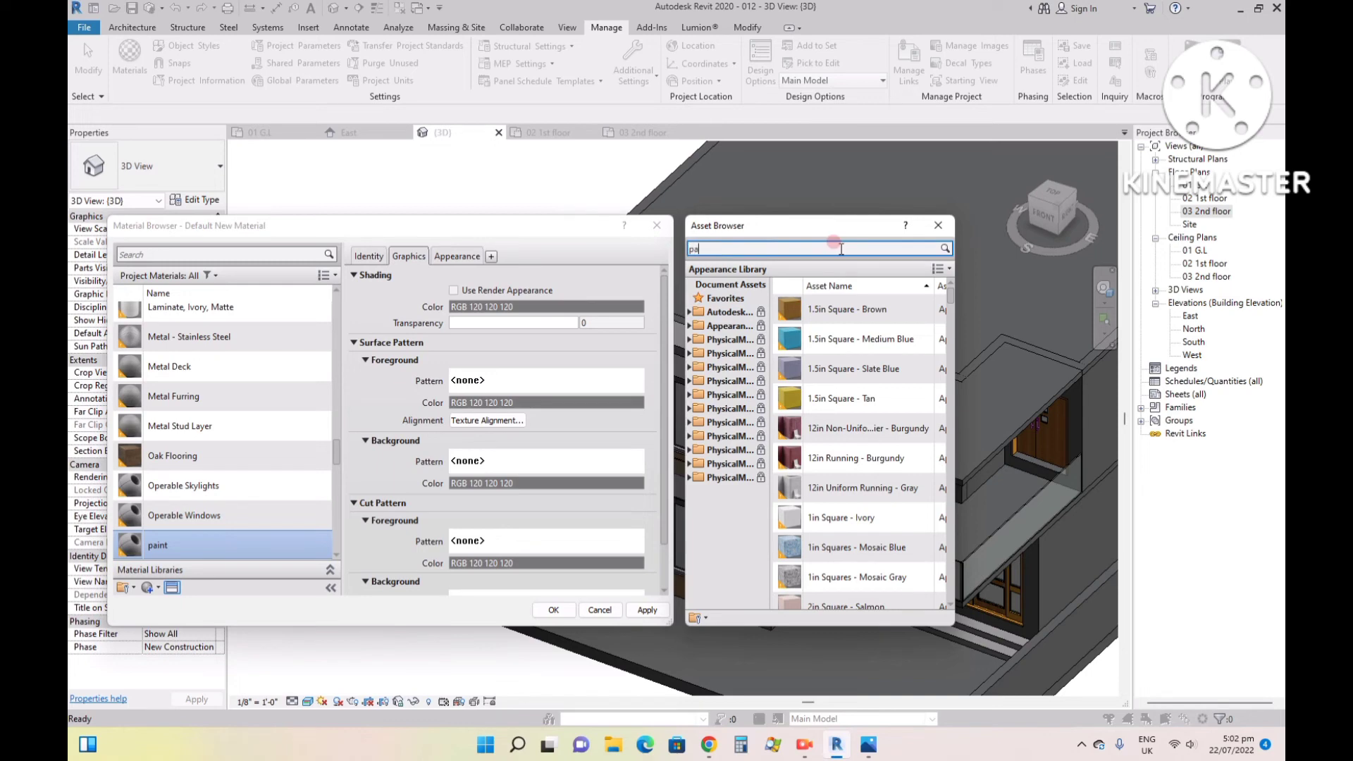
{"action": "type", "text": "int"}
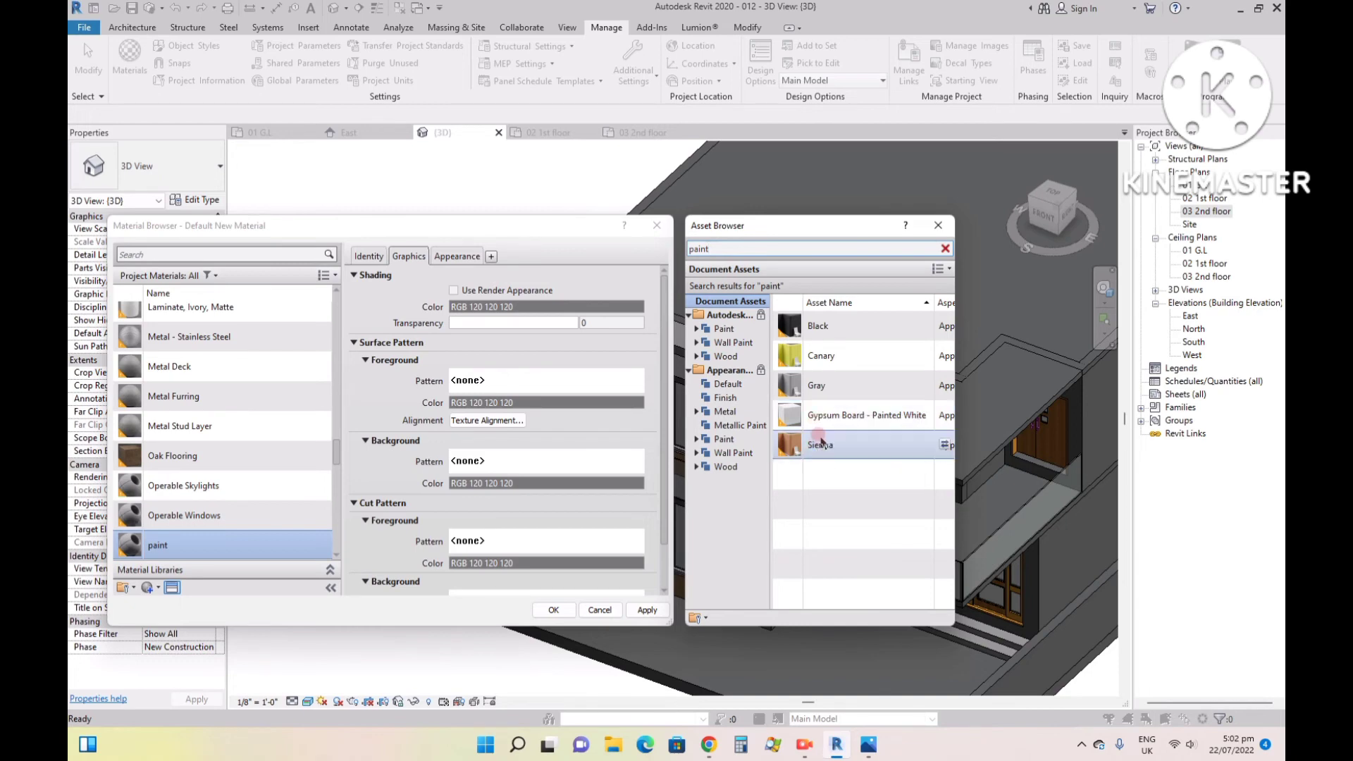
{"action": "left_click", "coordinate": [940, 386]}
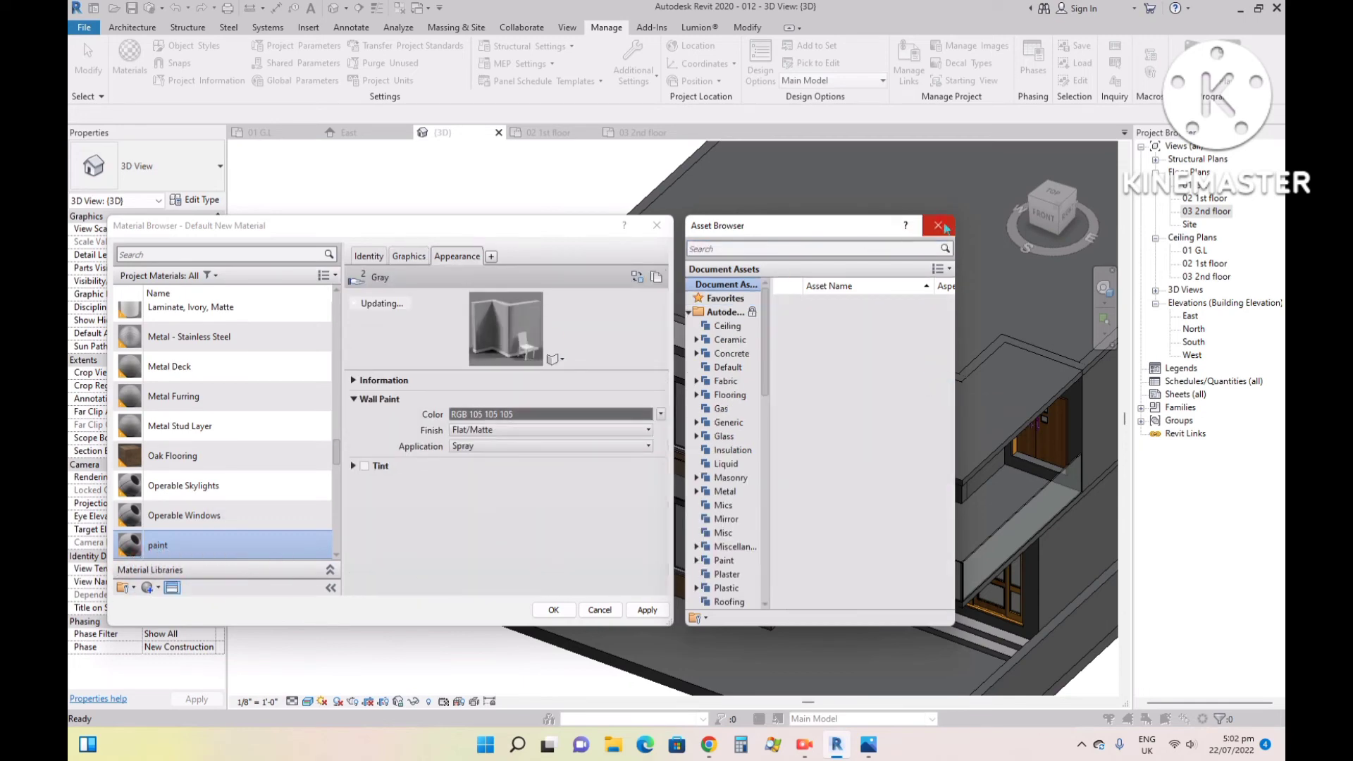
{"action": "left_click", "coordinate": [938, 226]}
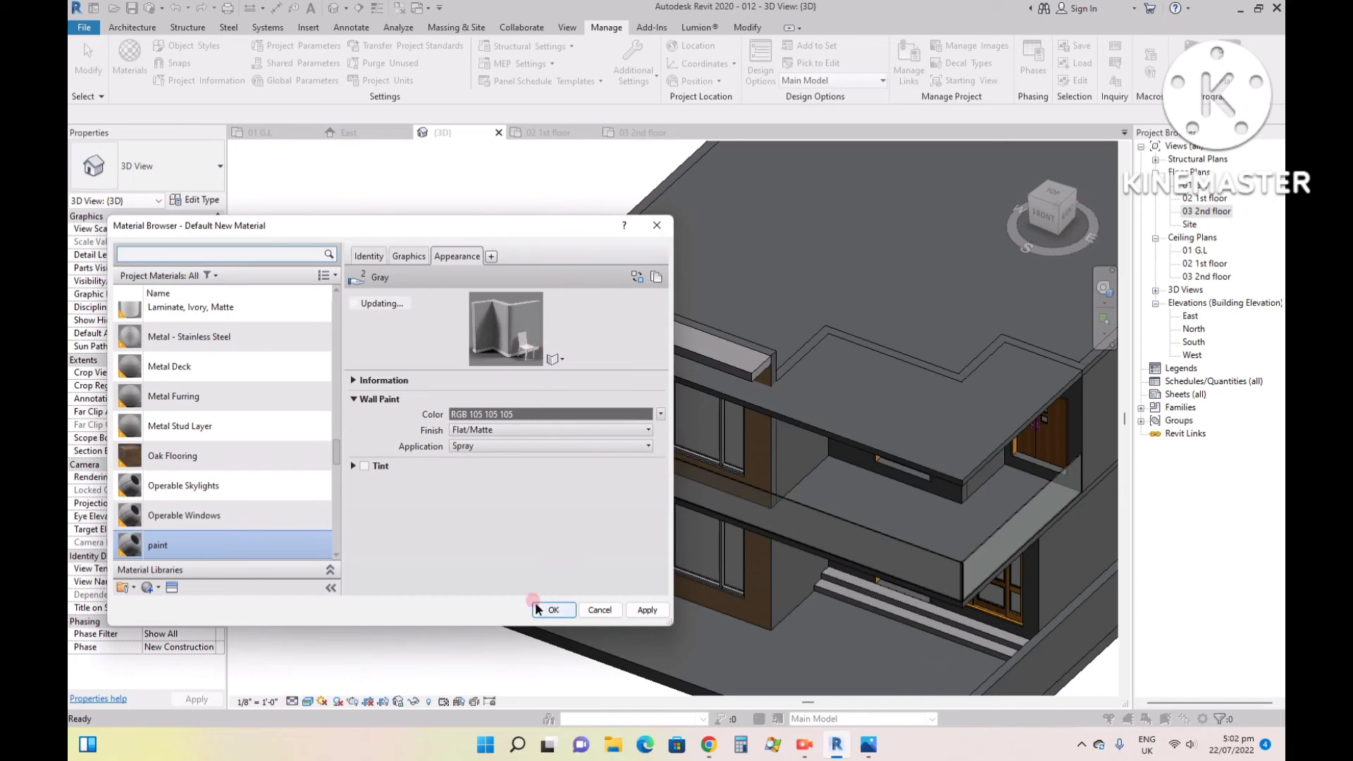
{"action": "left_click", "coordinate": [643, 610]}
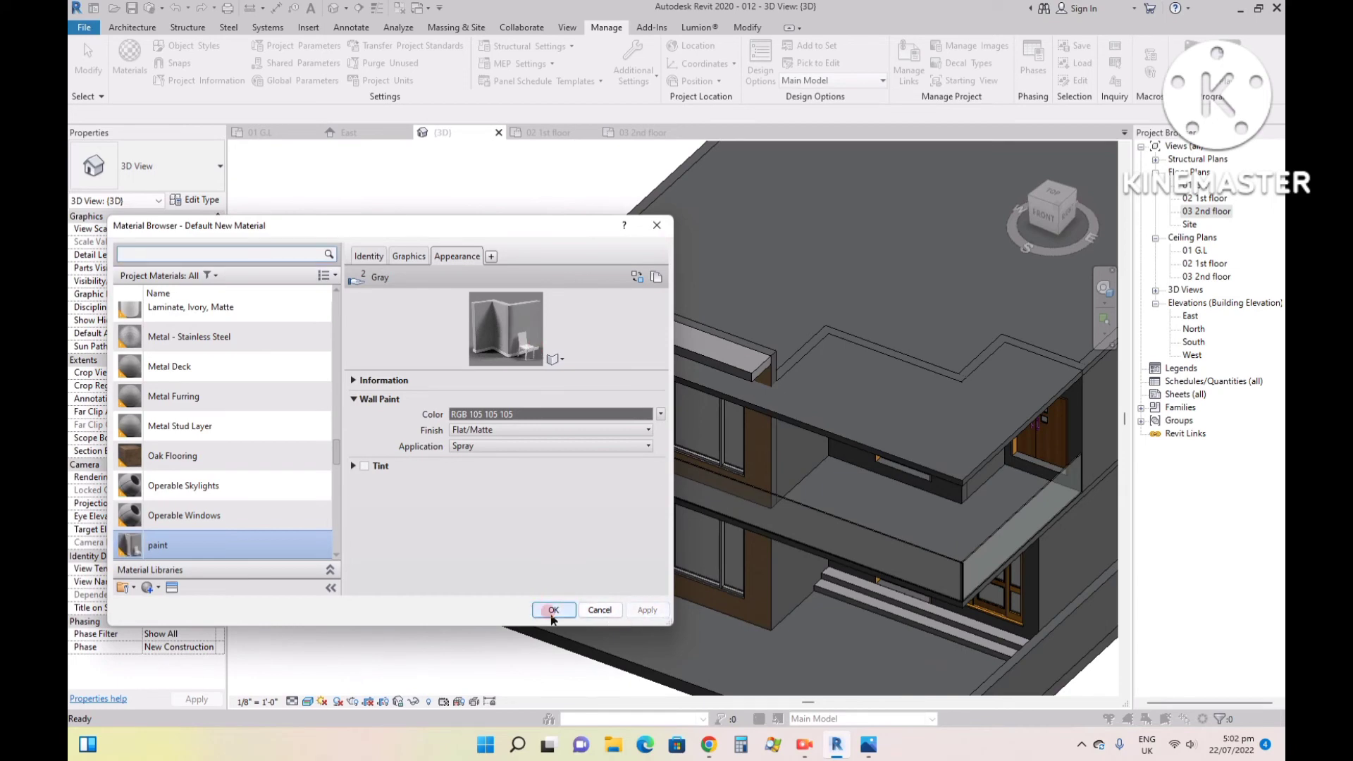
{"action": "left_click", "coordinate": [554, 610]}
- Paint the ground-floor and upper-floor return walls beside the wood-finished front with the paint material
{"action": "left_click", "coordinate": [739, 29]}
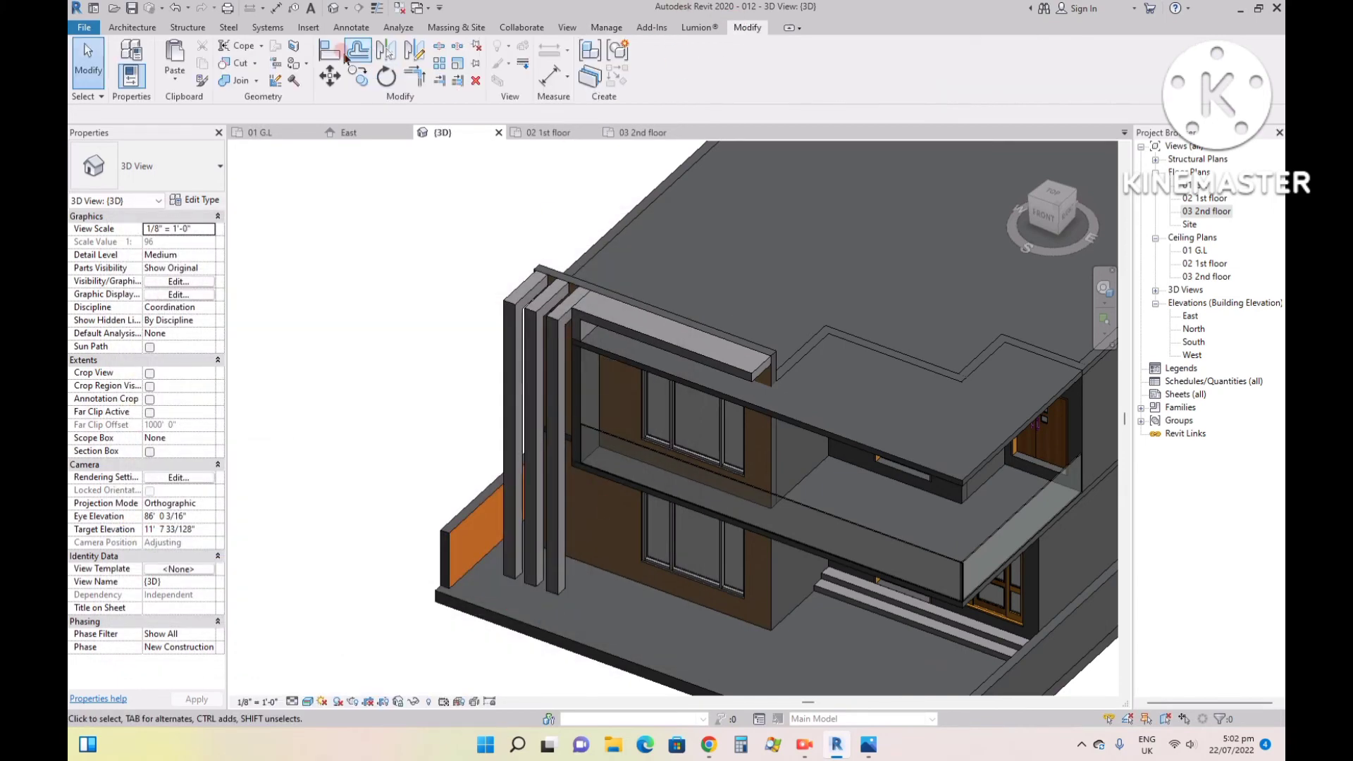
{"action": "left_click", "coordinate": [297, 62]}
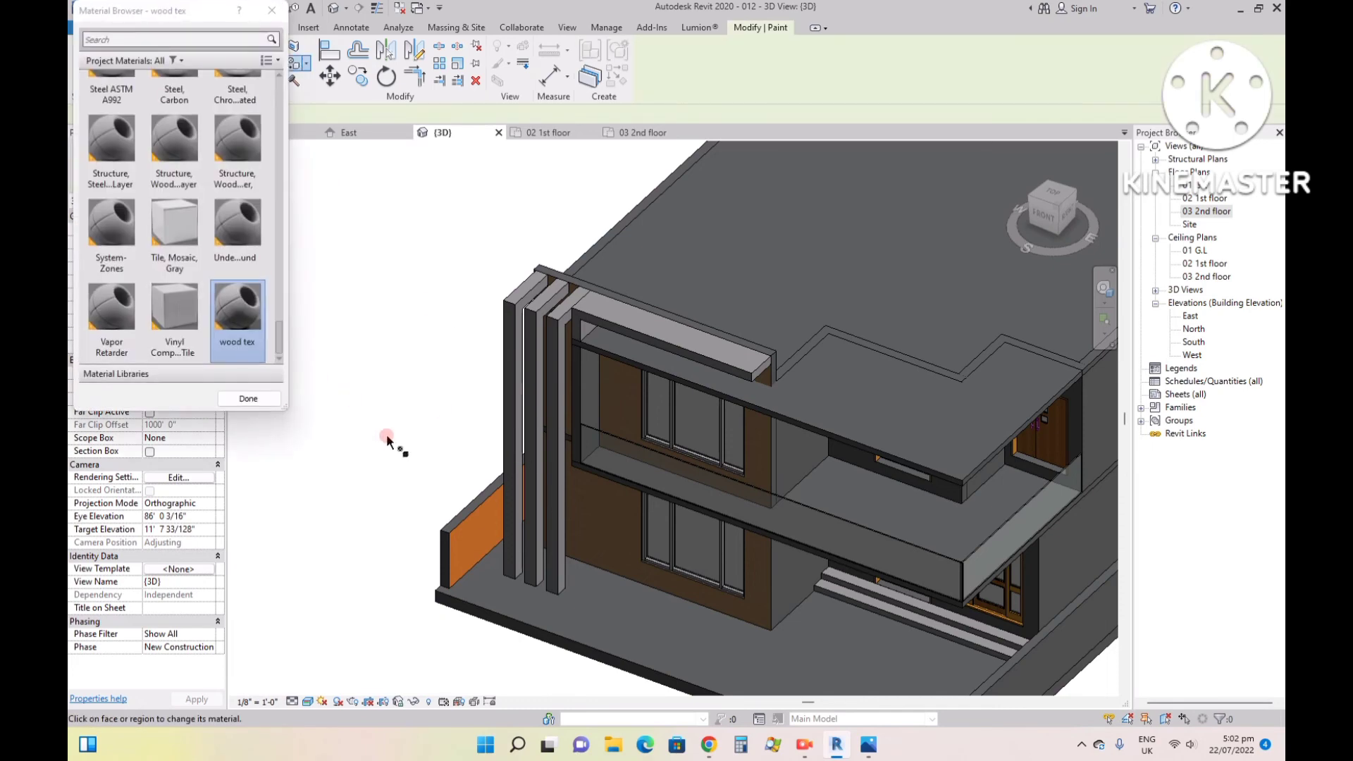
{"action": "scroll", "coordinate": [253, 331], "scroll_direction": "up", "scroll_amount": 1}
{"action": "left_click", "coordinate": [189, 36]}
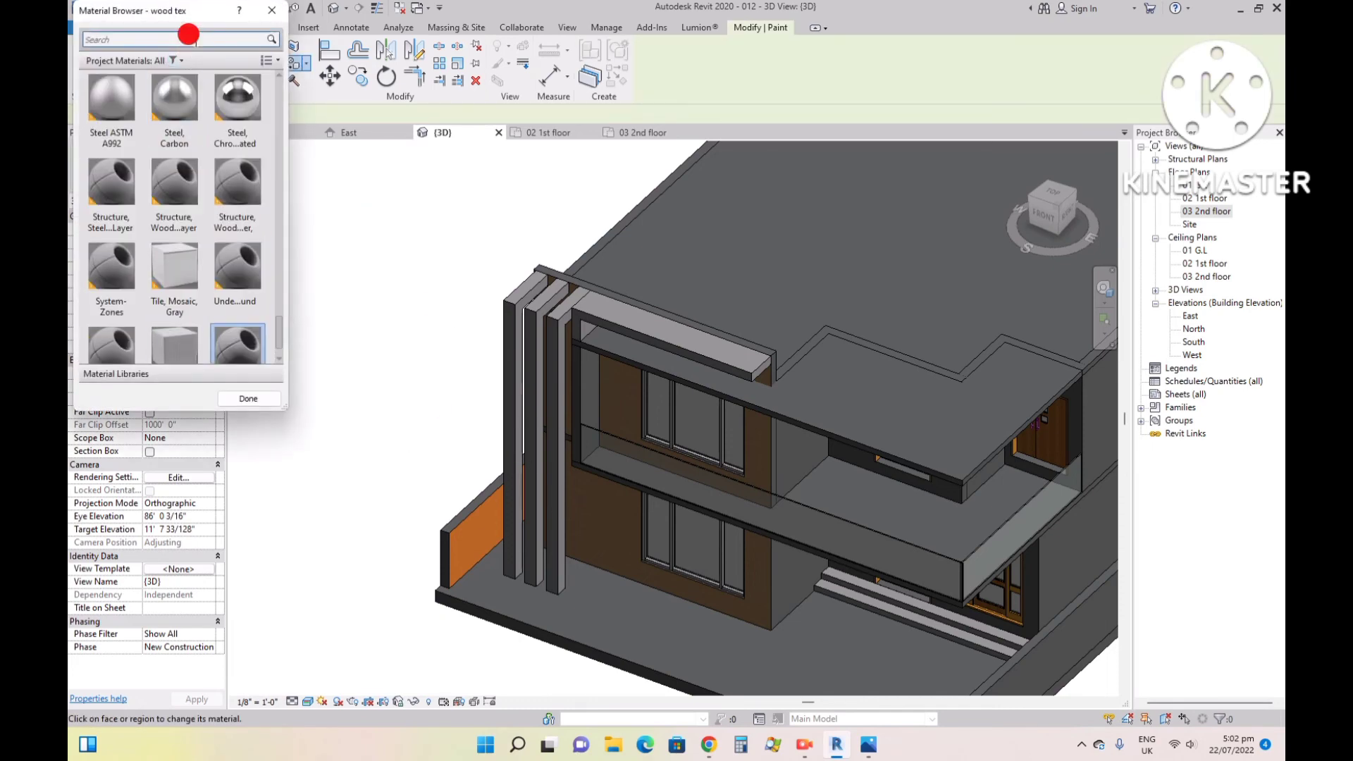
{"action": "type", "text": "pa"}
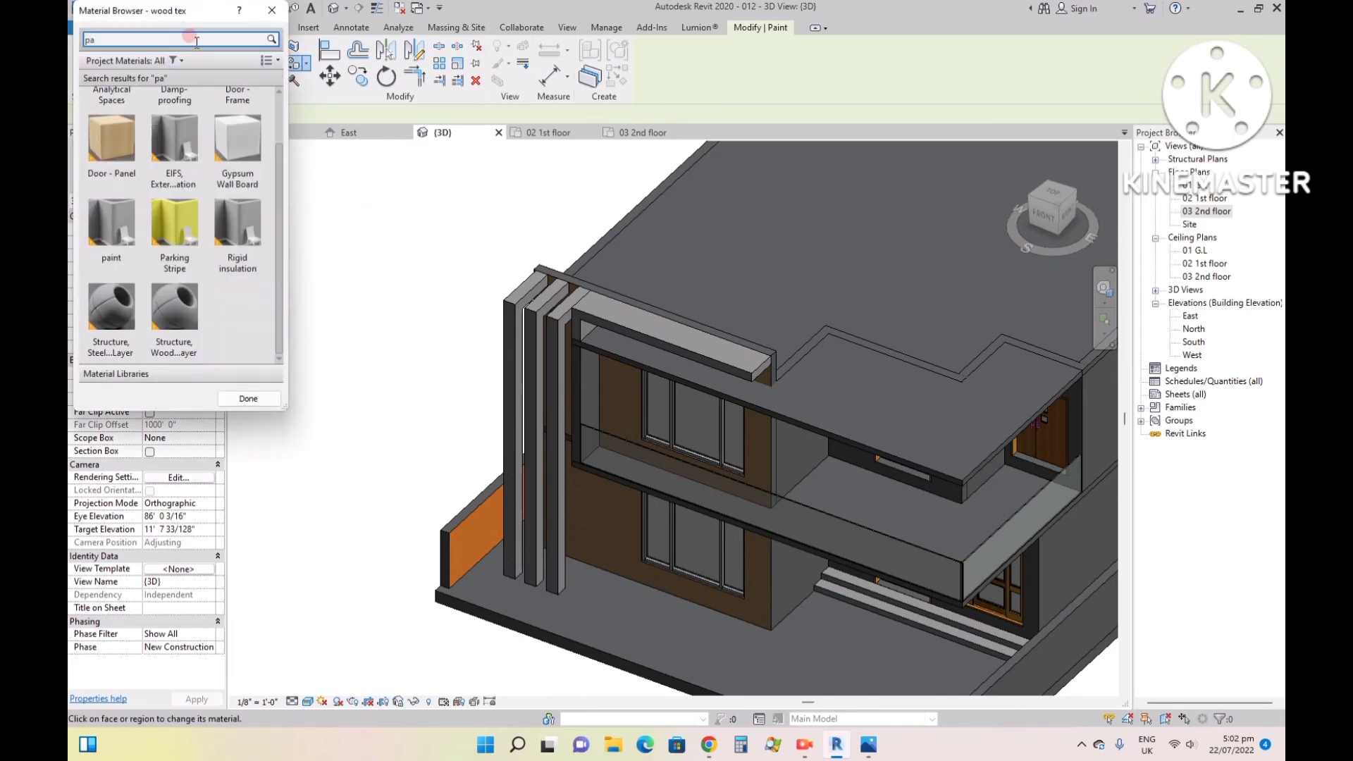
{"action": "type", "text": "int"}
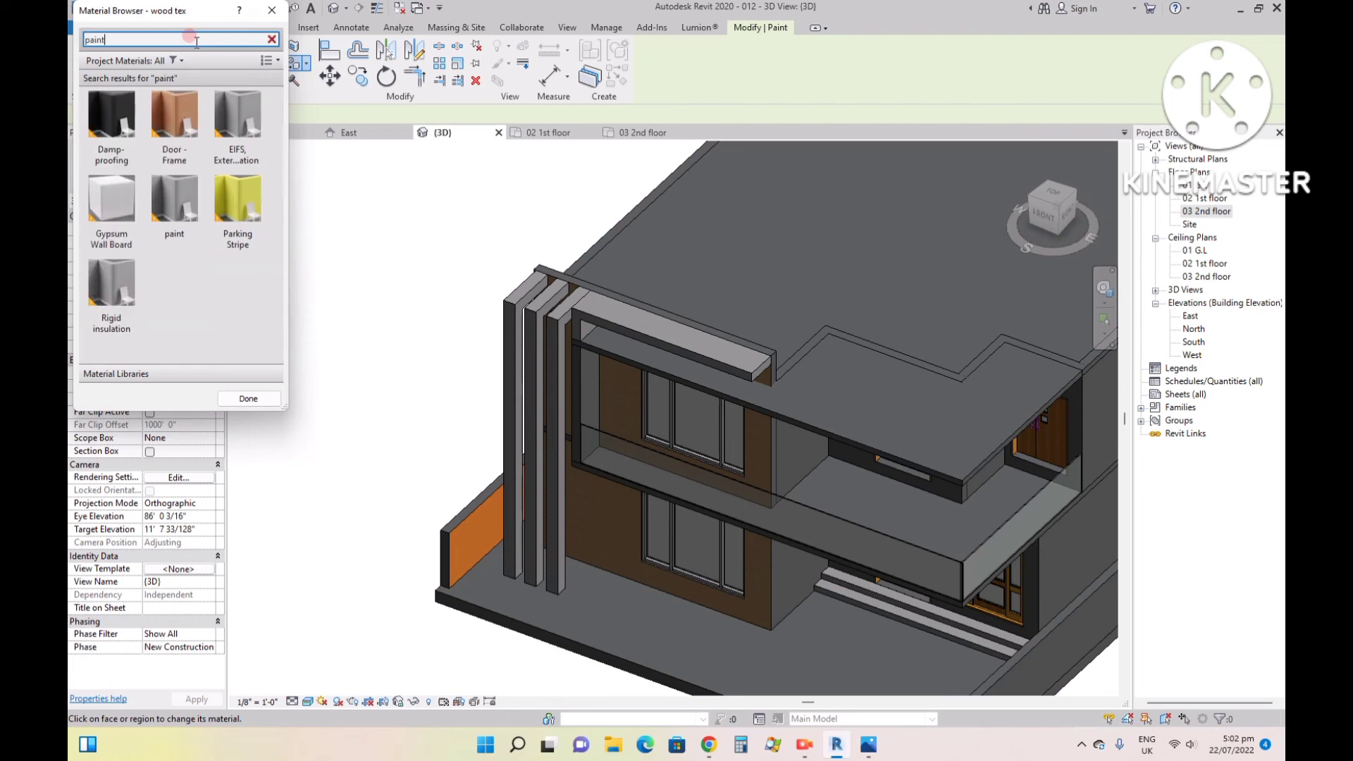
{"action": "left_click", "coordinate": [168, 224]}
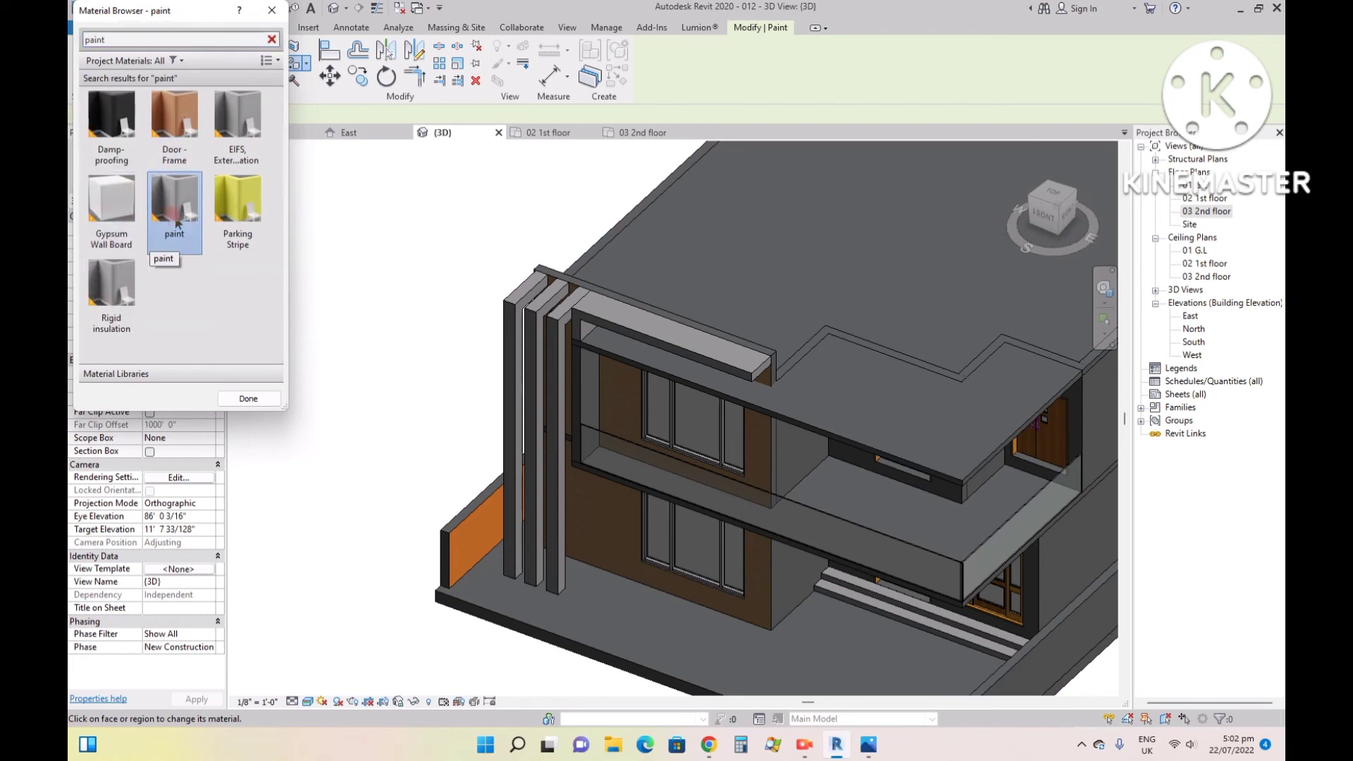
{"action": "scroll", "coordinate": [793, 578], "scroll_direction": "up", "scroll_amount": 5}
{"action": "left_click", "coordinate": [794, 578]}
{"action": "left_click", "coordinate": [790, 359]}
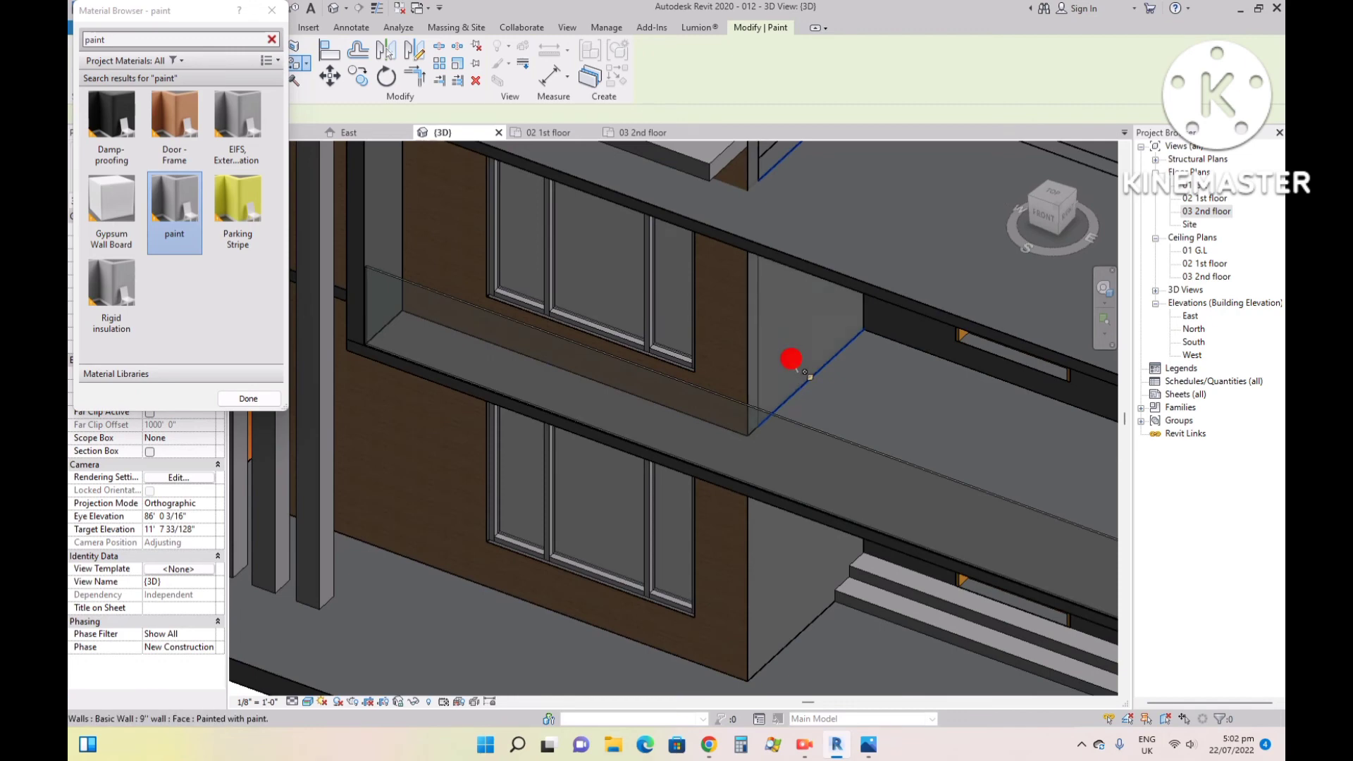
- Paint the outer faces of the house's long side wall on both floors with the paint material
{"action": "scroll", "coordinate": [734, 496], "scroll_direction": "down", "scroll_amount": 5}
{"action": "scroll", "coordinate": [705, 495], "scroll_direction": "down", "scroll_amount": 4}
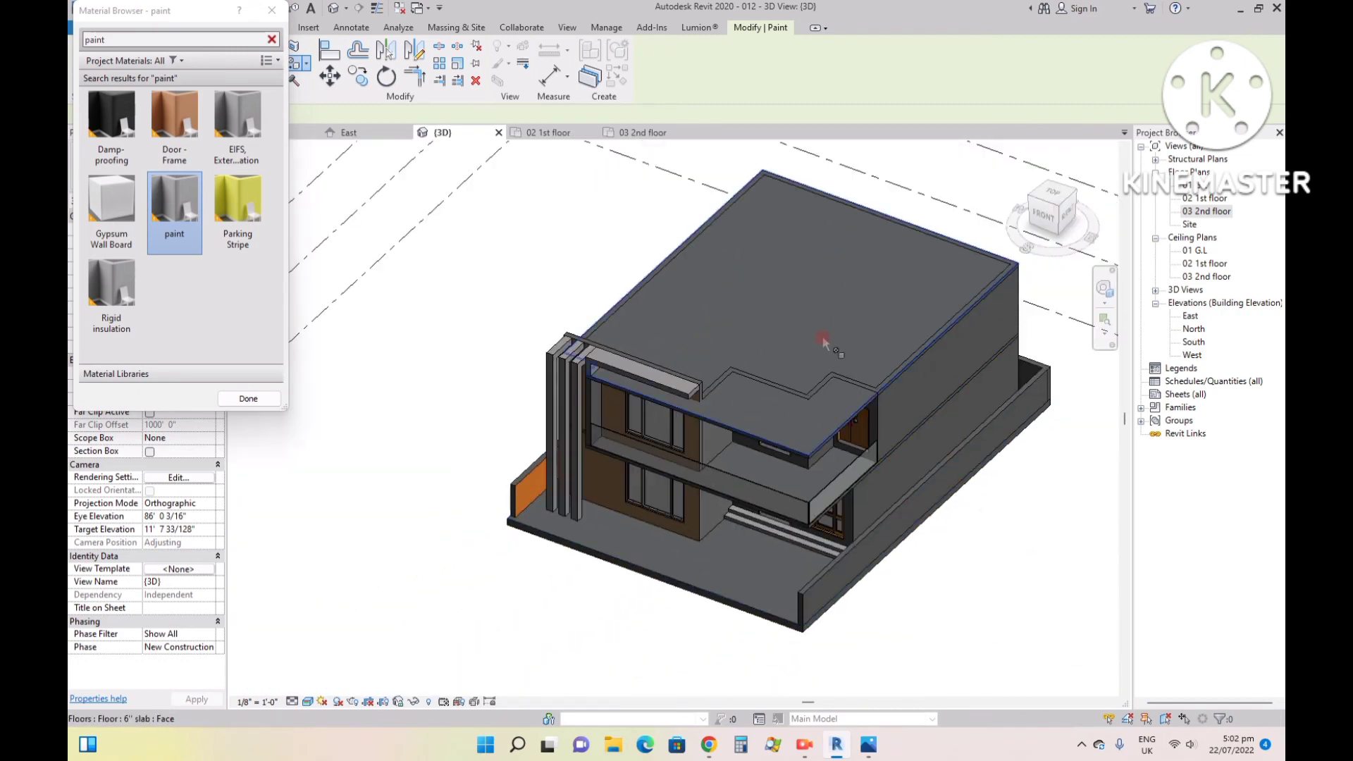
{"action": "scroll", "coordinate": [846, 497], "scroll_direction": "up", "scroll_amount": 5}
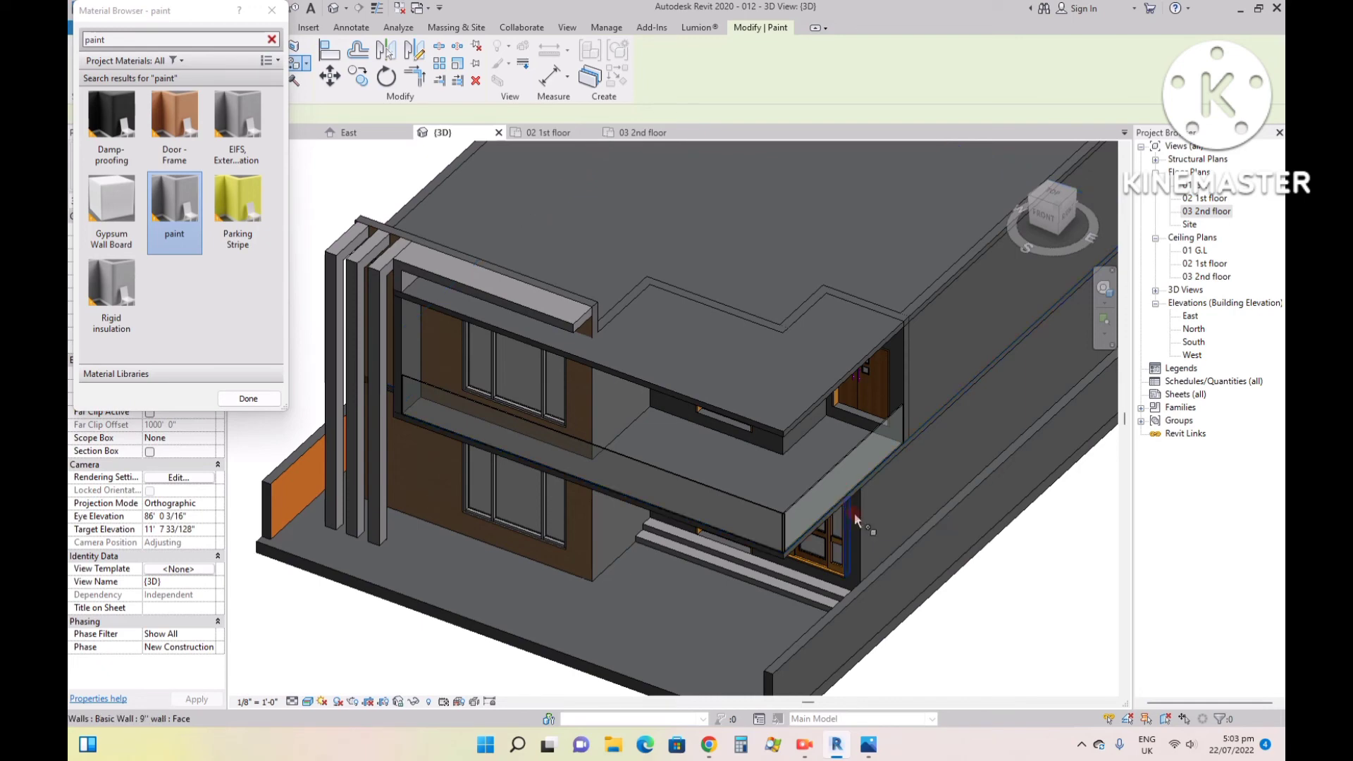
{"action": "scroll", "coordinate": [870, 519], "scroll_direction": "up", "scroll_amount": 3}
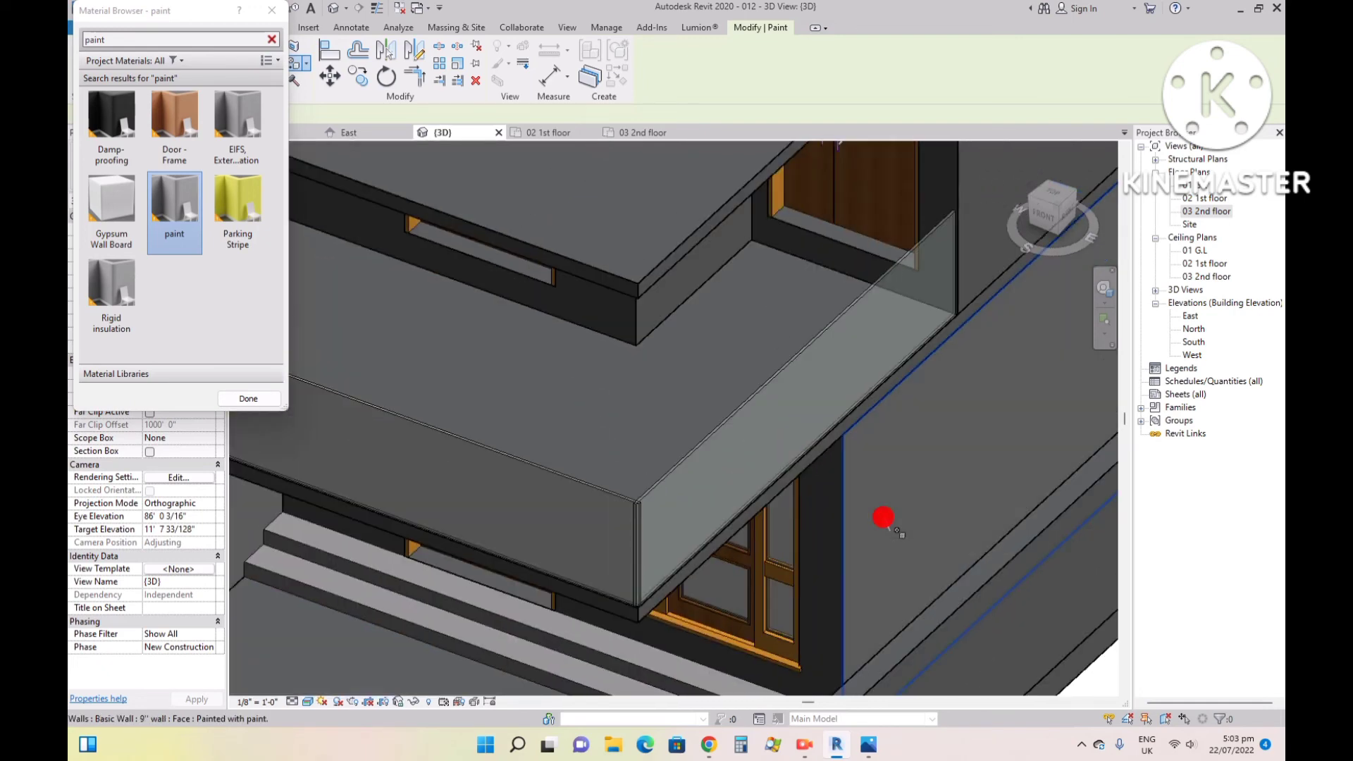
{"action": "scroll", "coordinate": [697, 520], "scroll_direction": "down", "scroll_amount": 5}
{"action": "scroll", "coordinate": [835, 310], "scroll_direction": "up", "scroll_amount": 6}
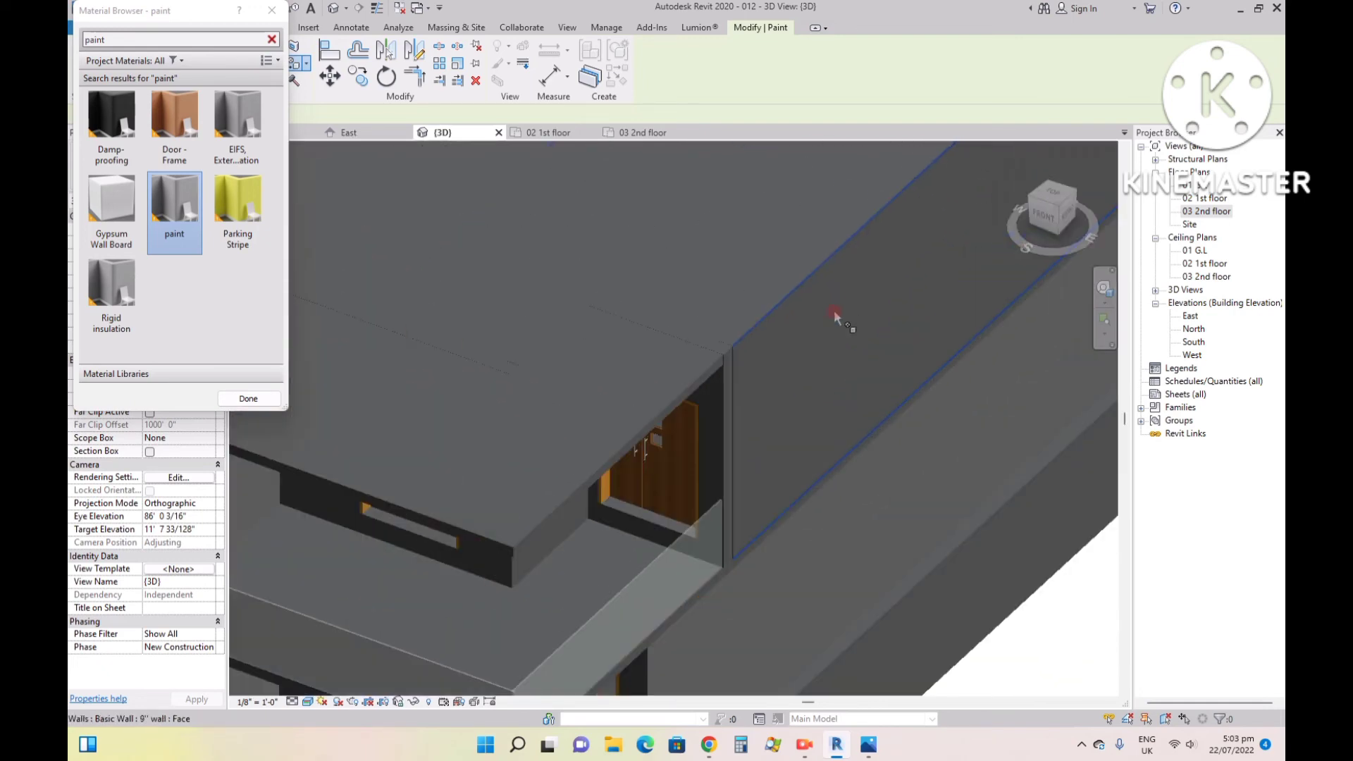
{"action": "left_click", "coordinate": [829, 328]}
- Paint the low upper-floor wall beneath the roof slab beside the balcony with the paint material and end painting
{"action": "scroll", "coordinate": [826, 338], "scroll_direction": "down", "scroll_amount": 5}
{"action": "scroll", "coordinate": [722, 425], "scroll_direction": "up", "scroll_amount": 6}
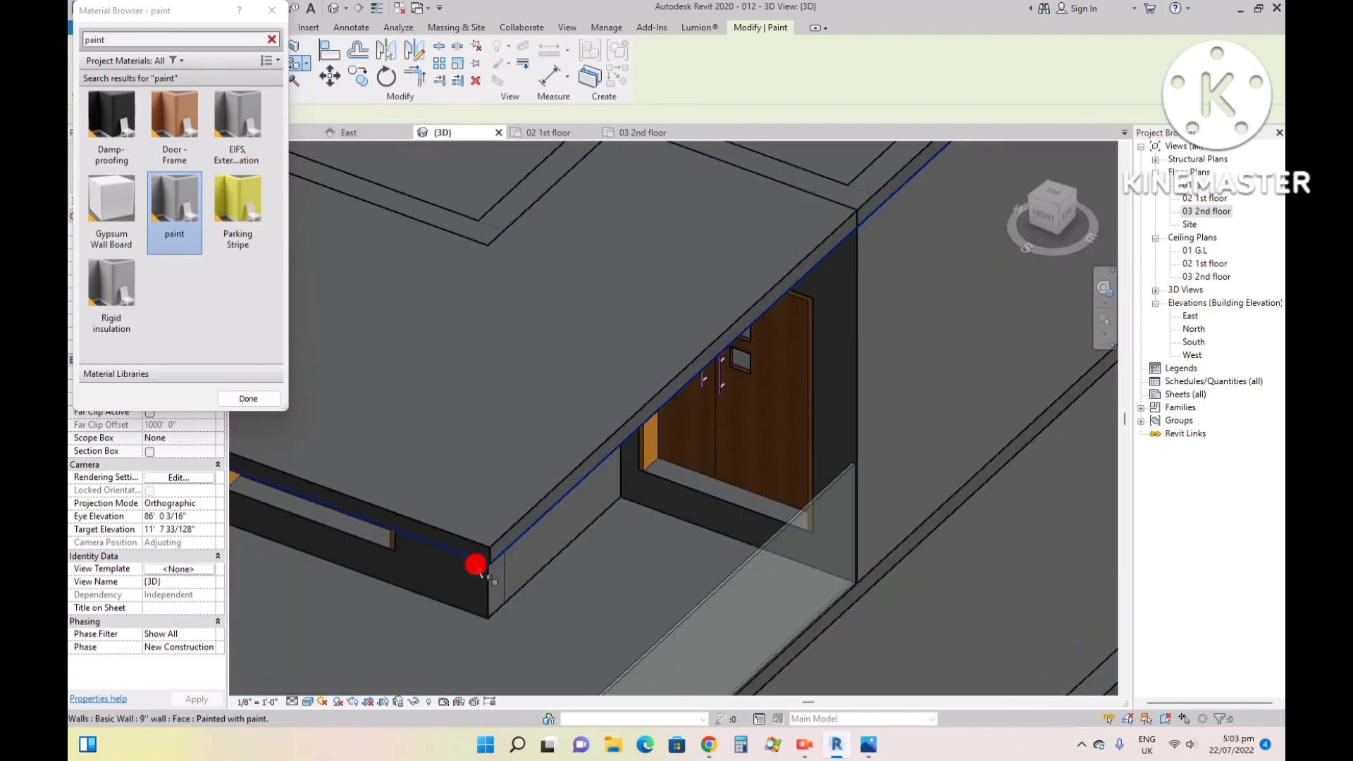
{"action": "left_click", "coordinate": [451, 583]}
{"action": "scroll", "coordinate": [595, 543], "scroll_direction": "down", "scroll_amount": 5}
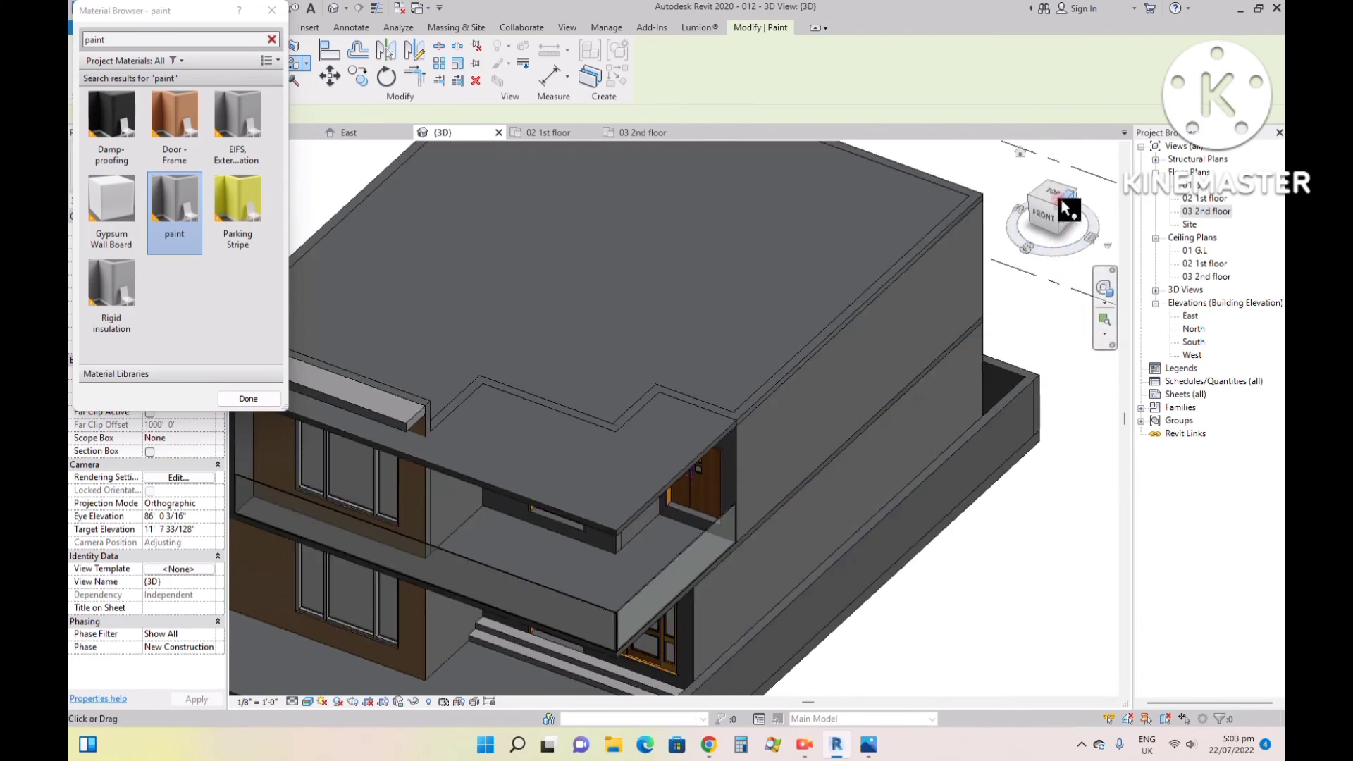
{"action": "mouse_move", "coordinate": [1041, 199]}
{"action": "left_mouse_down"}
{"action": "mouse_move", "coordinate": [1082, 161]}
{"action": "mouse_move", "coordinate": [993, 215]}
{"action": "left_mouse_up"}
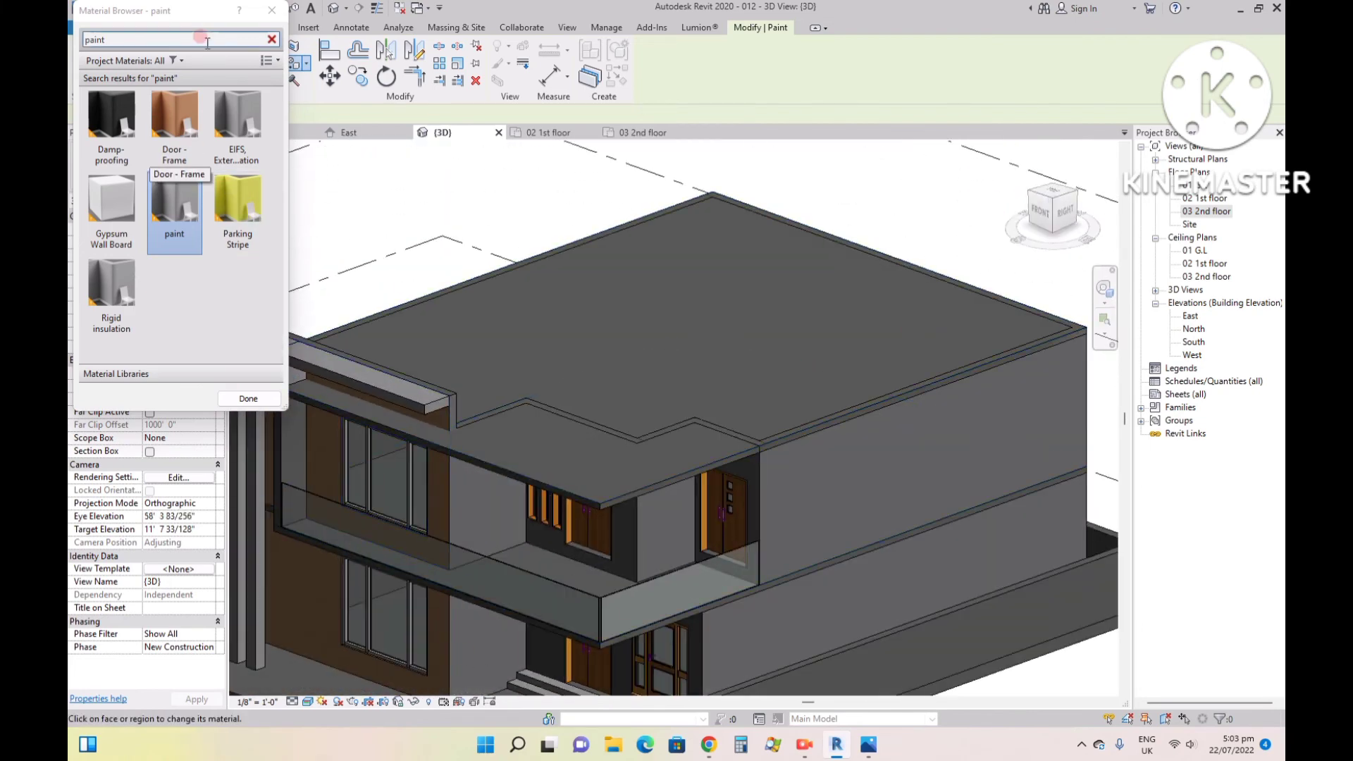
{"action": "left_click", "coordinate": [240, 399]}
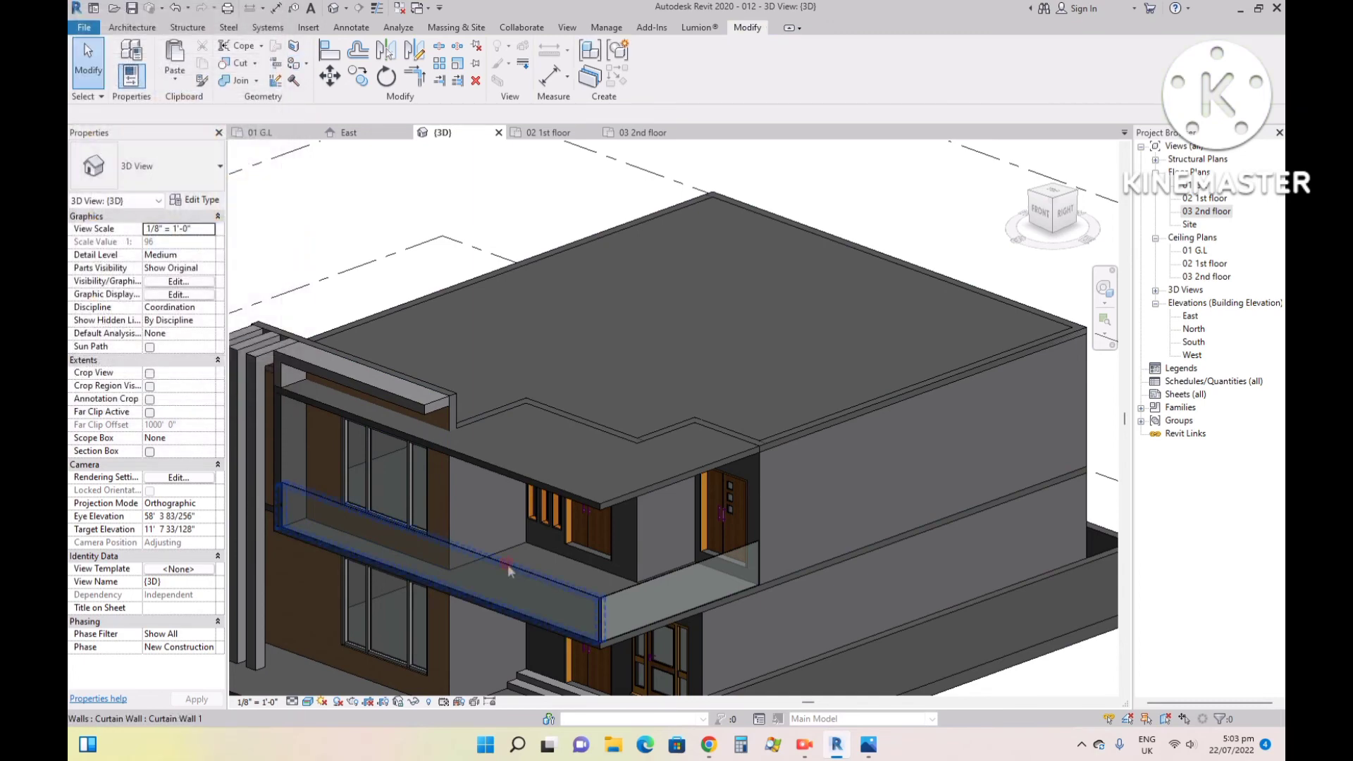
{"action": "left_click", "coordinate": [293, 67]}
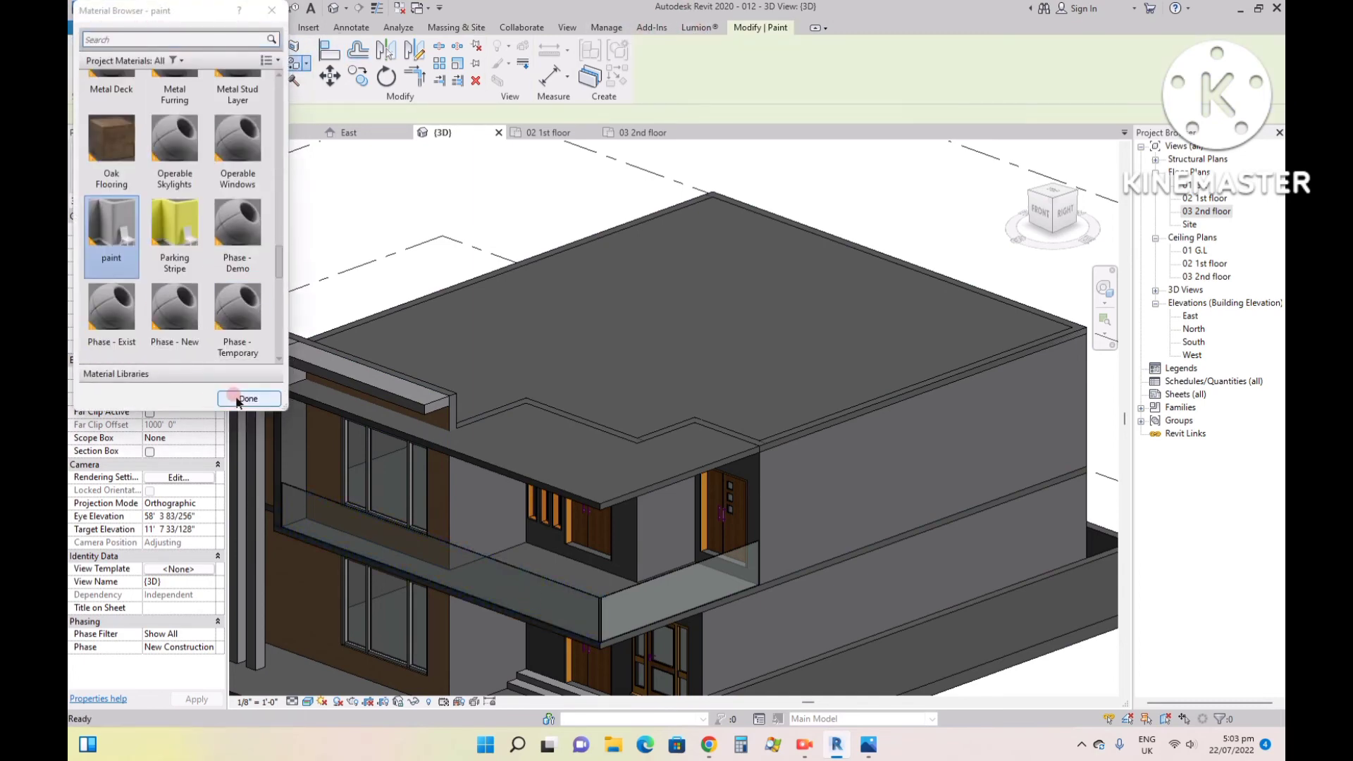
{"action": "scroll", "coordinate": [180, 226], "scroll_direction": "up", "scroll_amount": 5}
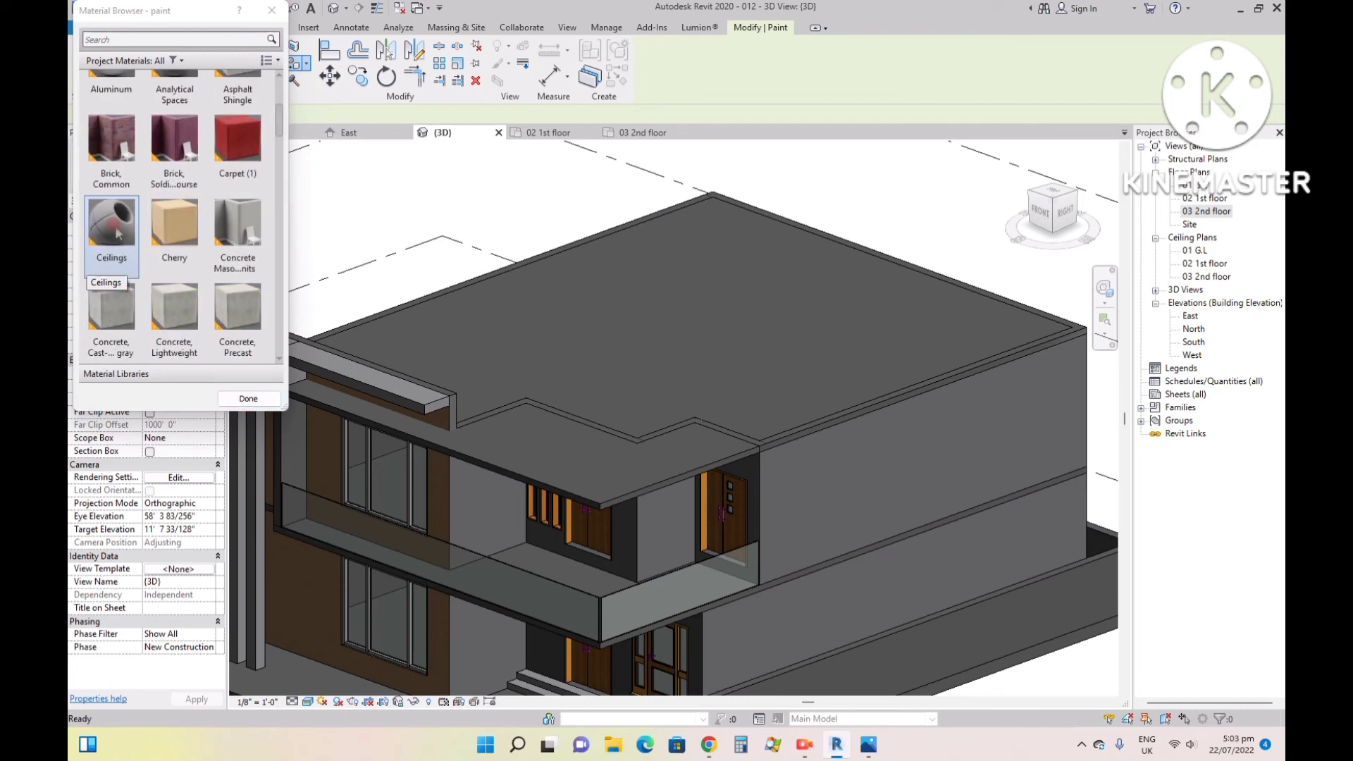
{"action": "left_click", "coordinate": [248, 399]}
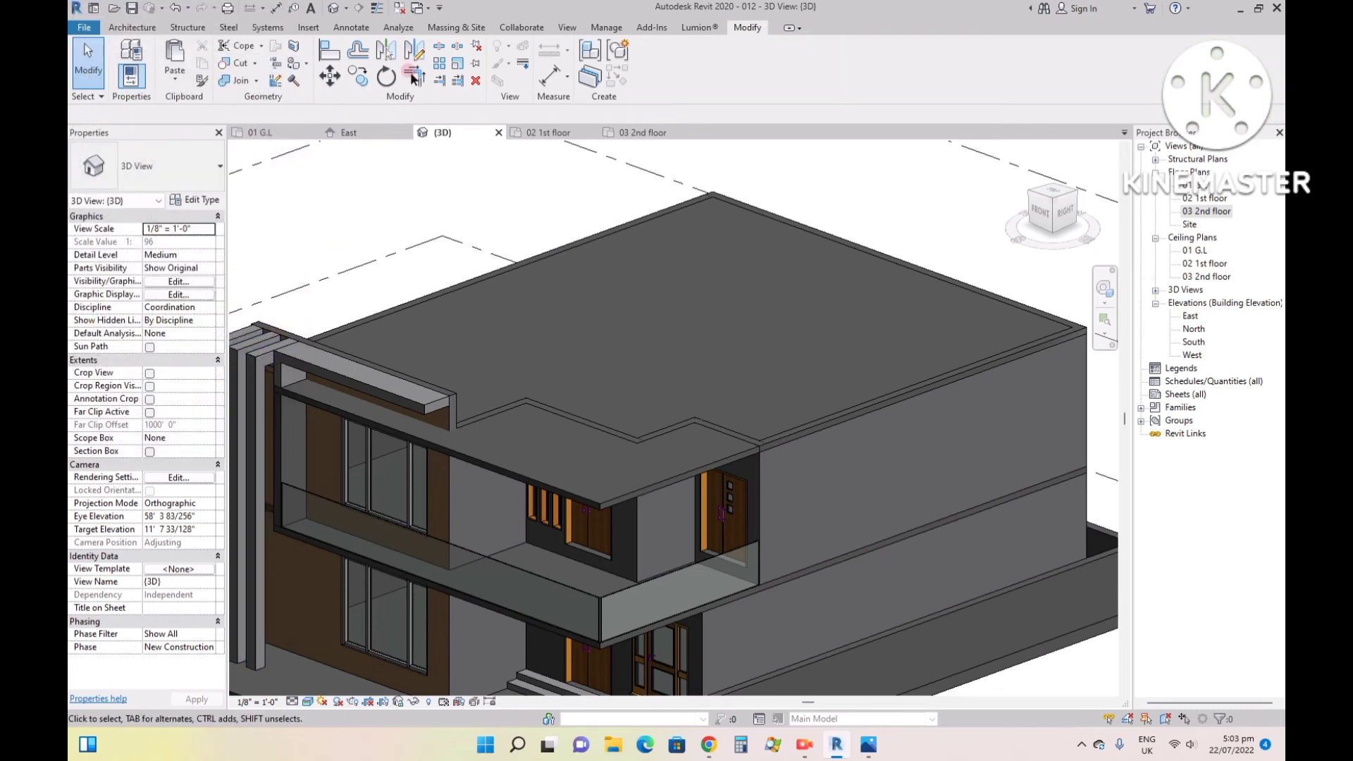
- Create a new project material and try to name it "glass"
{"action": "left_click", "coordinate": [604, 27]}
{"action": "left_click", "coordinate": [130, 57]}
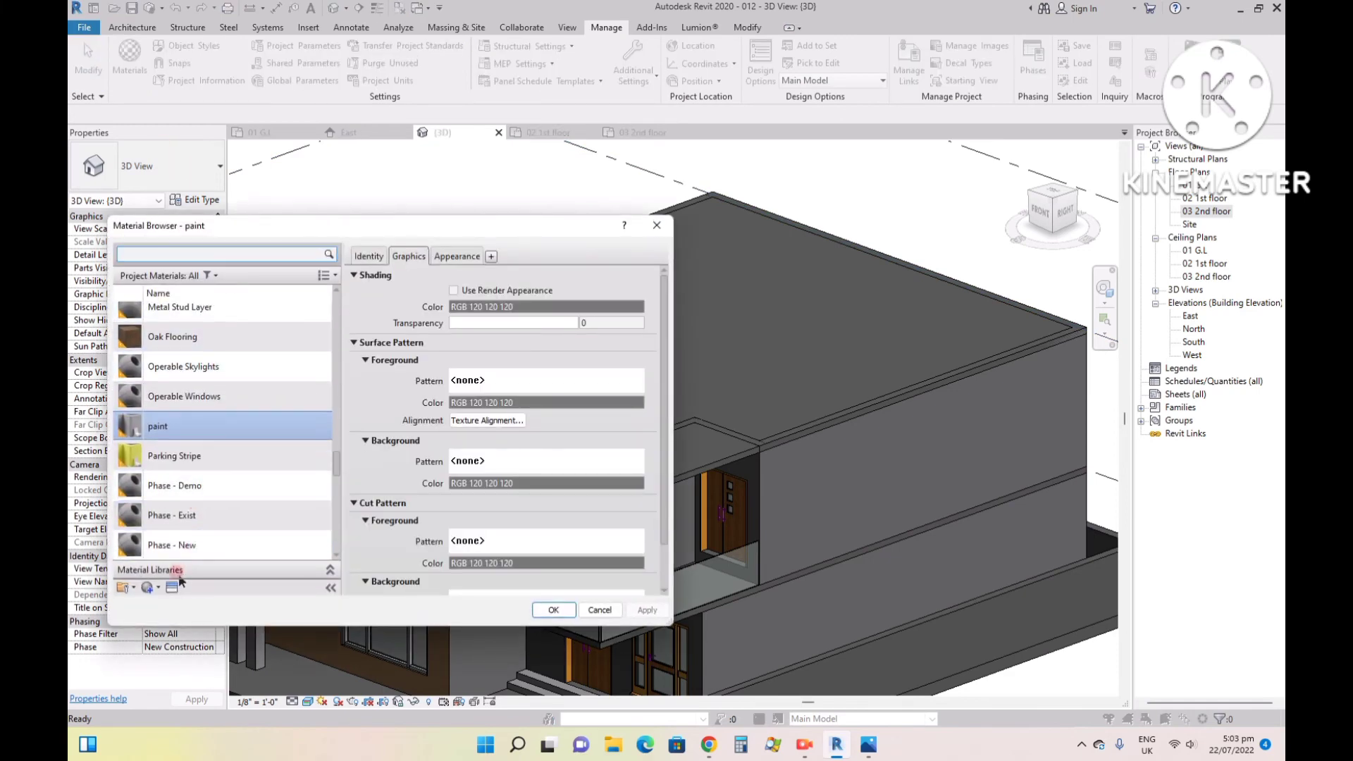
{"action": "left_click", "coordinate": [152, 590]}
{"action": "left_click", "coordinate": [157, 602]}
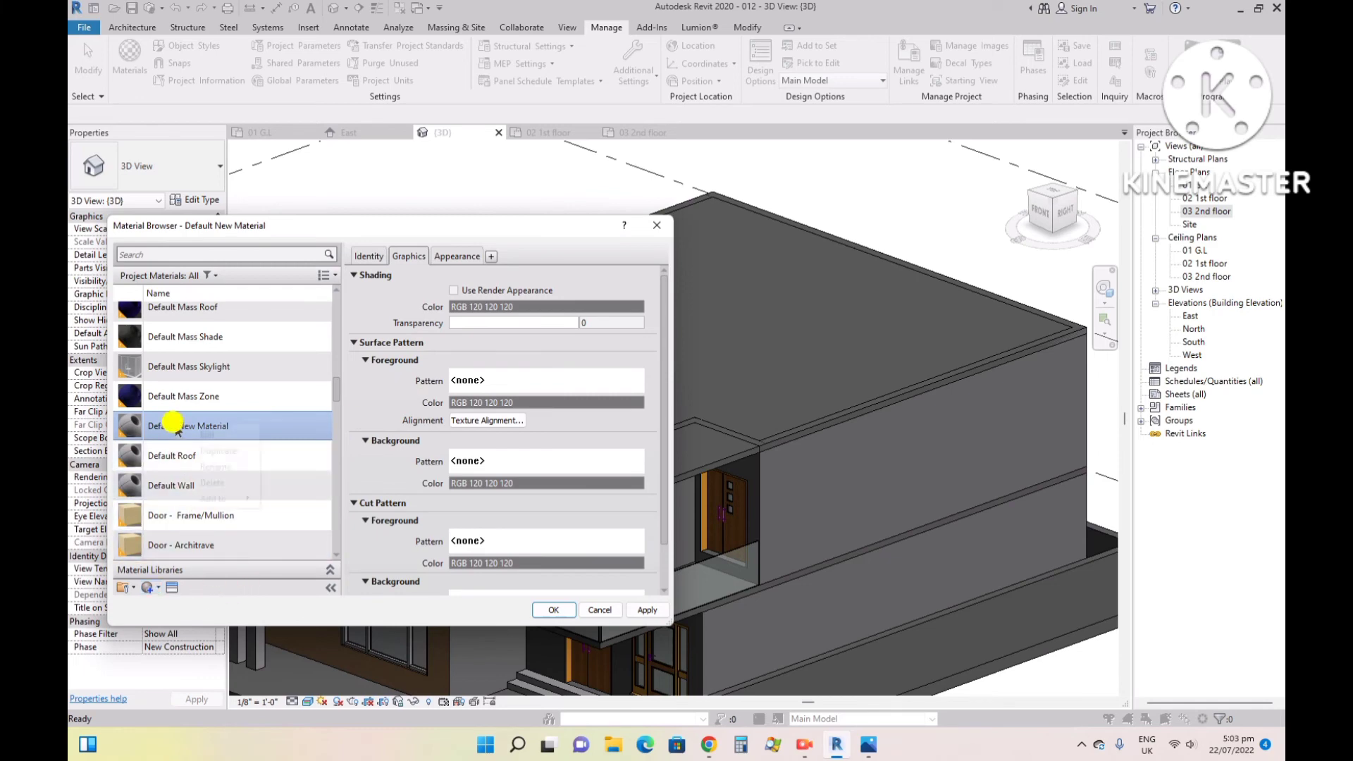
{"action": "right_click", "coordinate": [176, 426]}
{"action": "left_click", "coordinate": [211, 458]}
{"action": "type", "text": "g"}
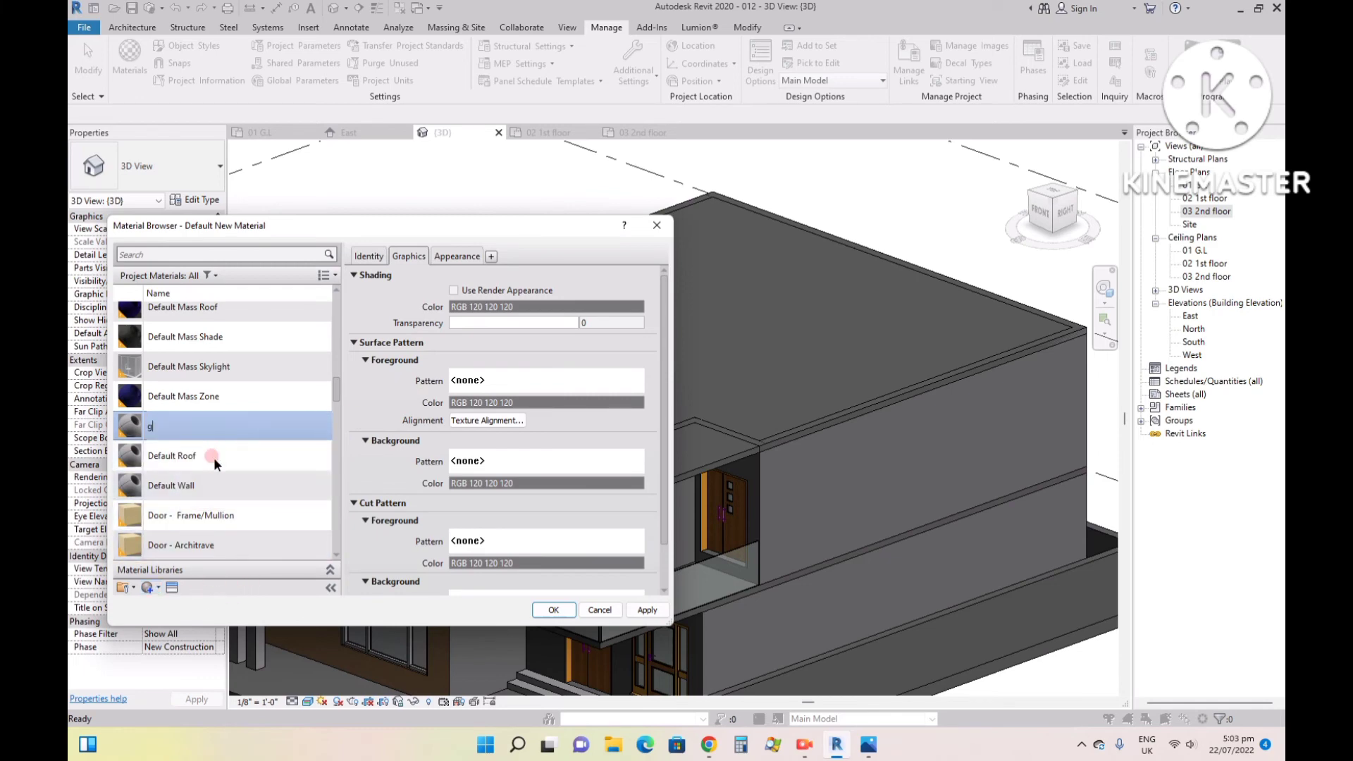
{"action": "type", "text": "lass"}
{"action": "left_click", "coordinate": [451, 256]}
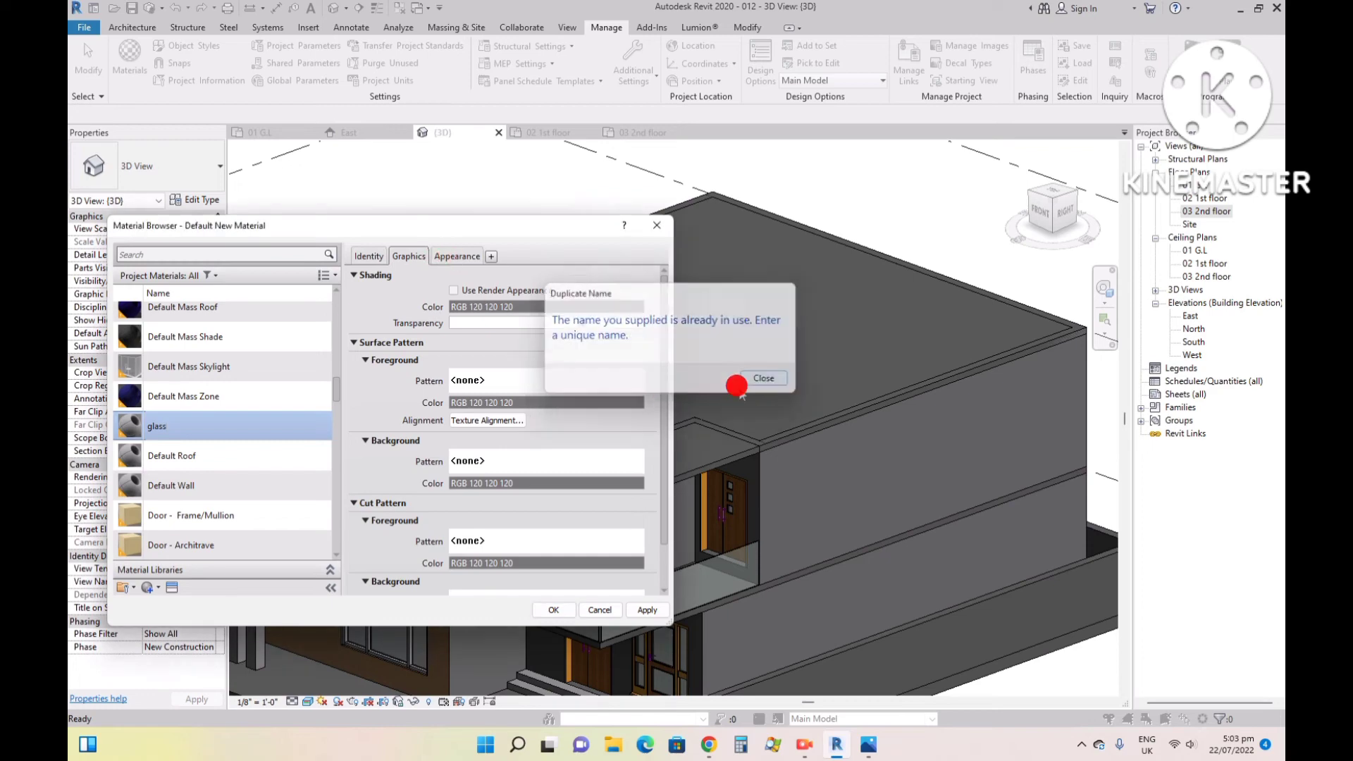
{"action": "left_click", "coordinate": [766, 378]}
- Try to rename the default new material as "glass"
{"action": "right_click", "coordinate": [211, 427]}
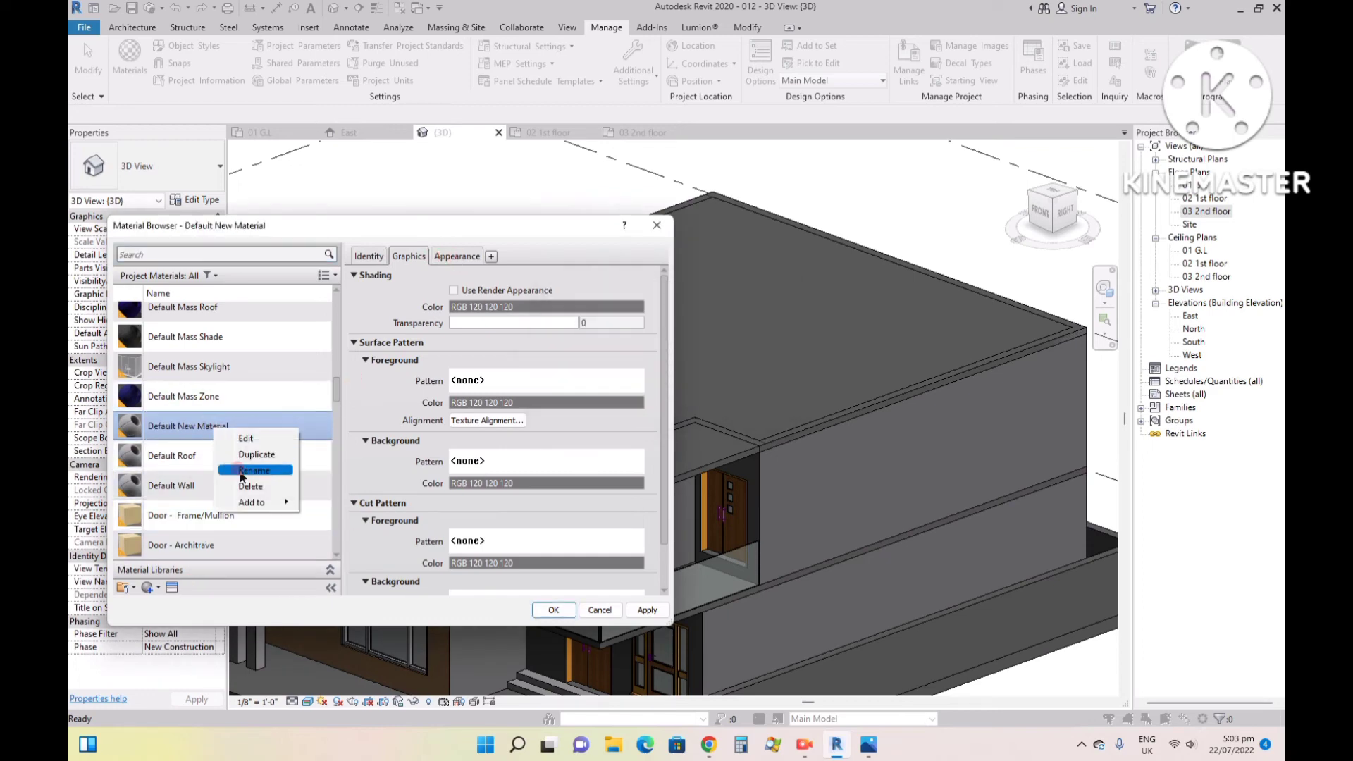
{"action": "left_click", "coordinate": [248, 470]}
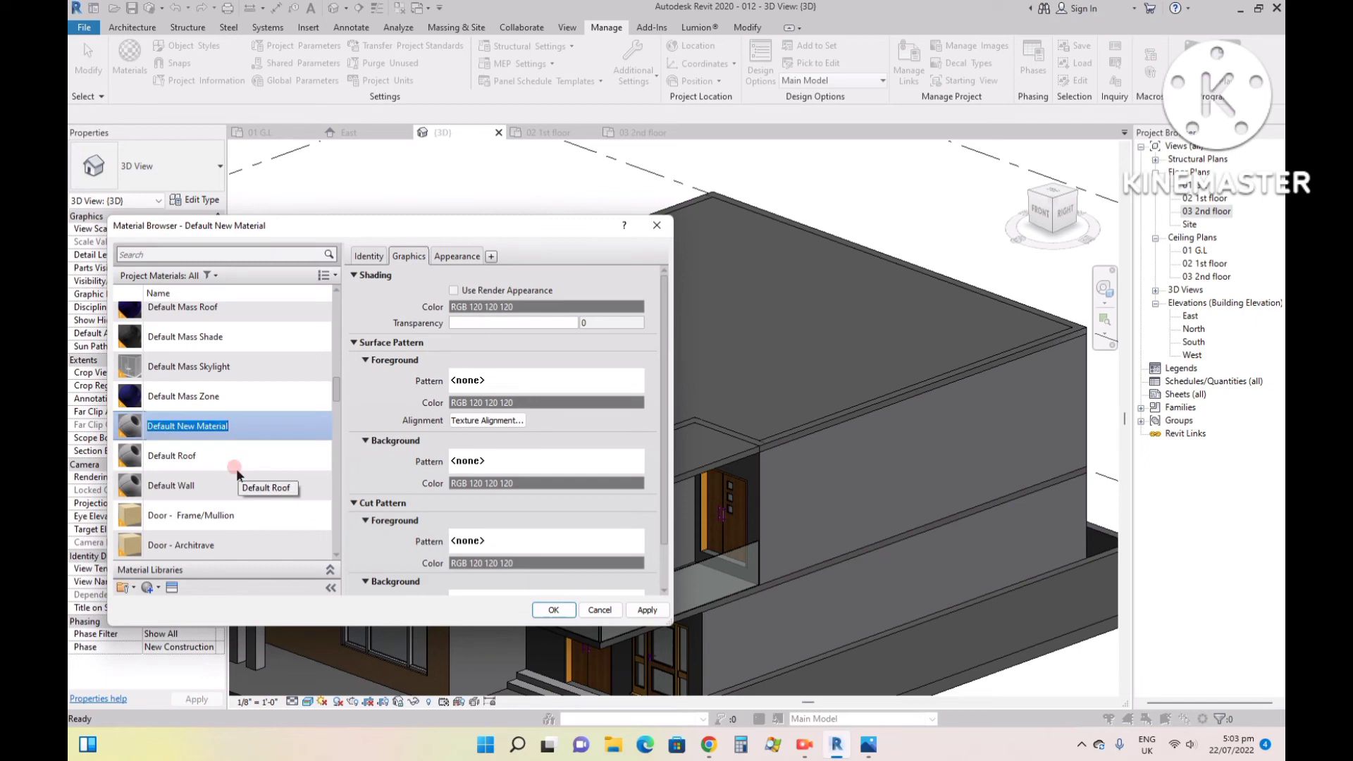
{"action": "type", "text": "g"}
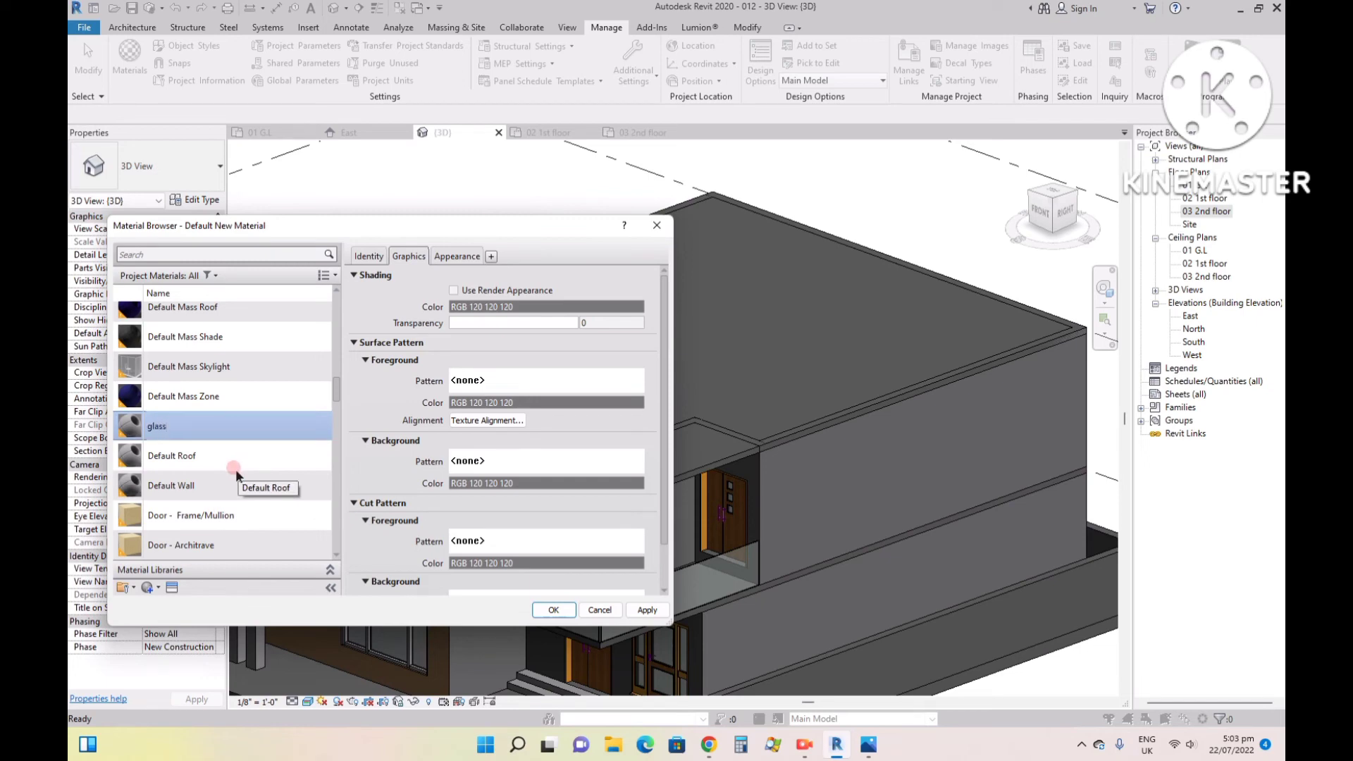
{"action": "type", "text": "lass"}
{"action": "left_click", "coordinate": [226, 449]}
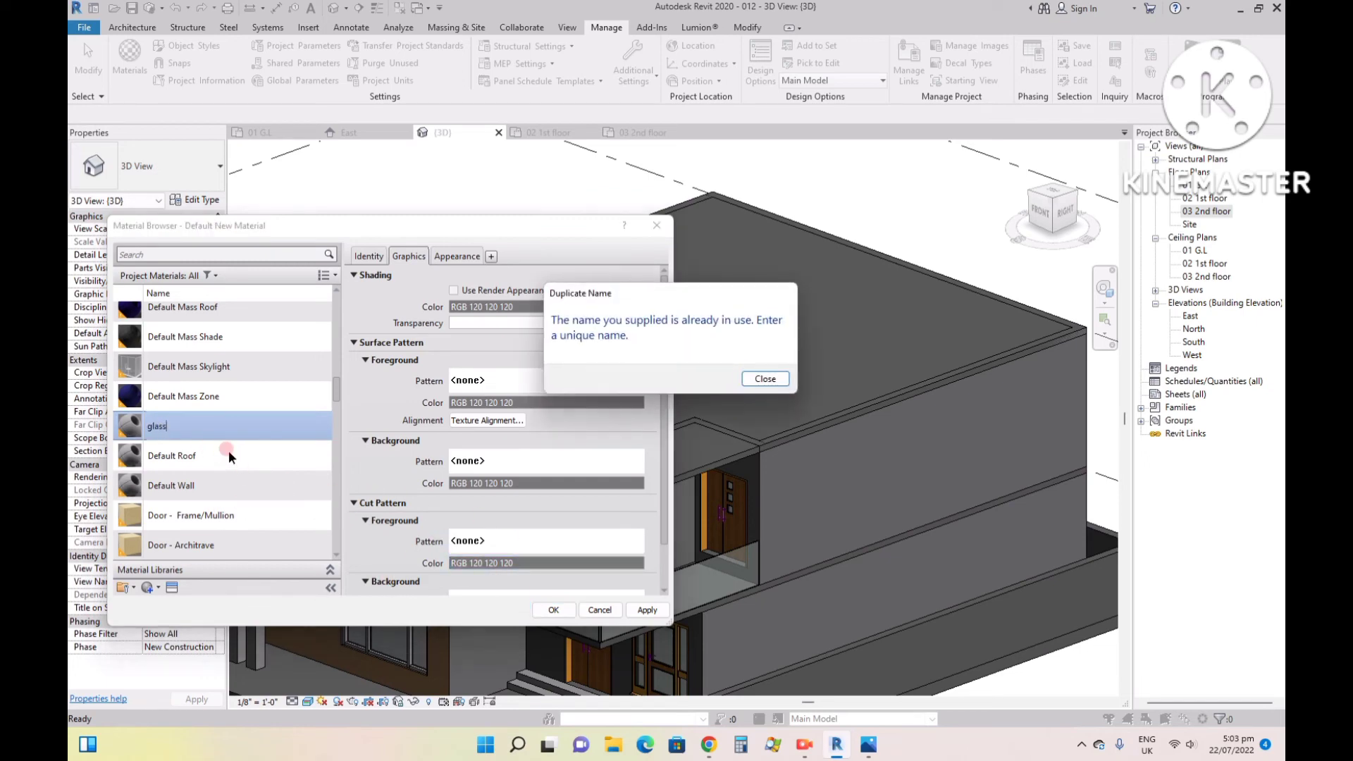
{"action": "left_click", "coordinate": [756, 382]}
- Rename the default new material as glass1
{"action": "right_click", "coordinate": [190, 433]}
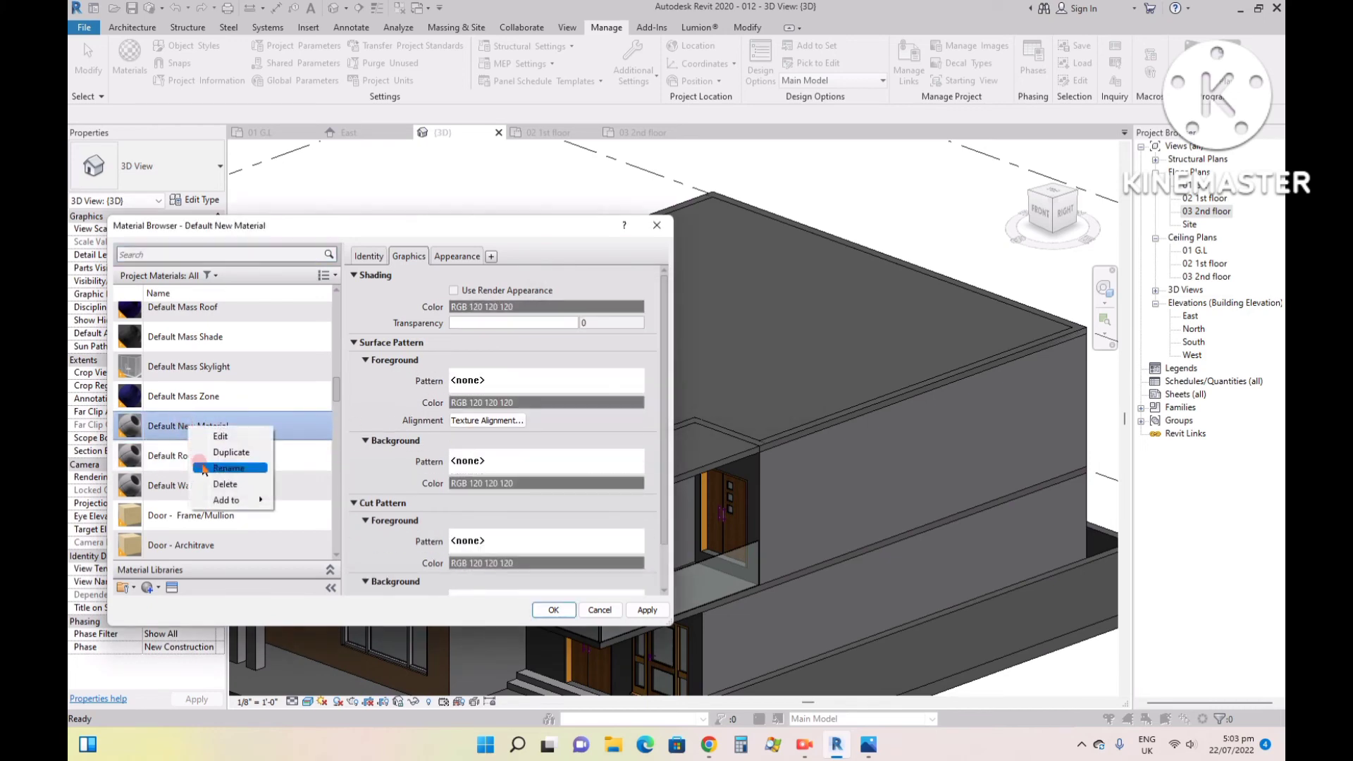
{"action": "left_click", "coordinate": [209, 471]}
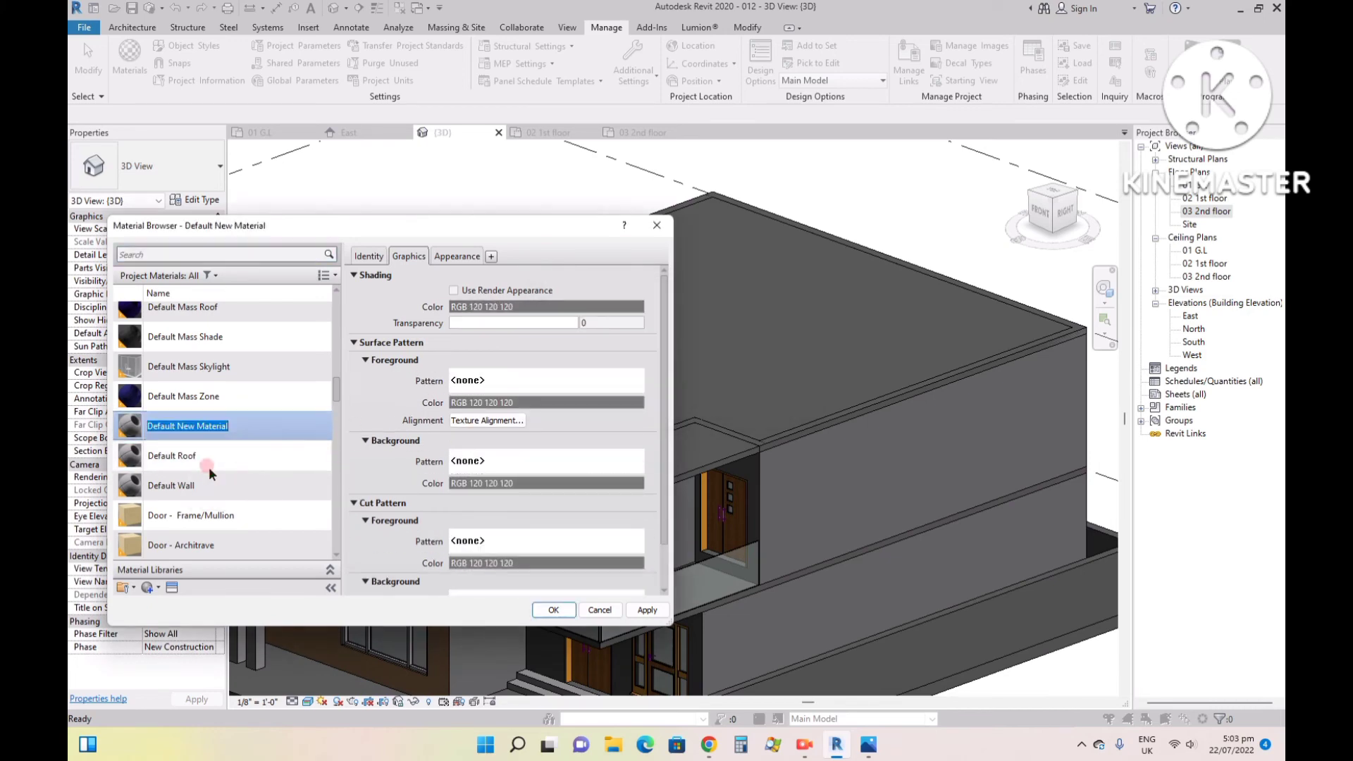
{"action": "type", "text": "glass1"}
- Search the appearance assets for "glass" and replace the glass1 material's appearance with the Glazing asset
{"action": "left_click", "coordinate": [455, 258]}
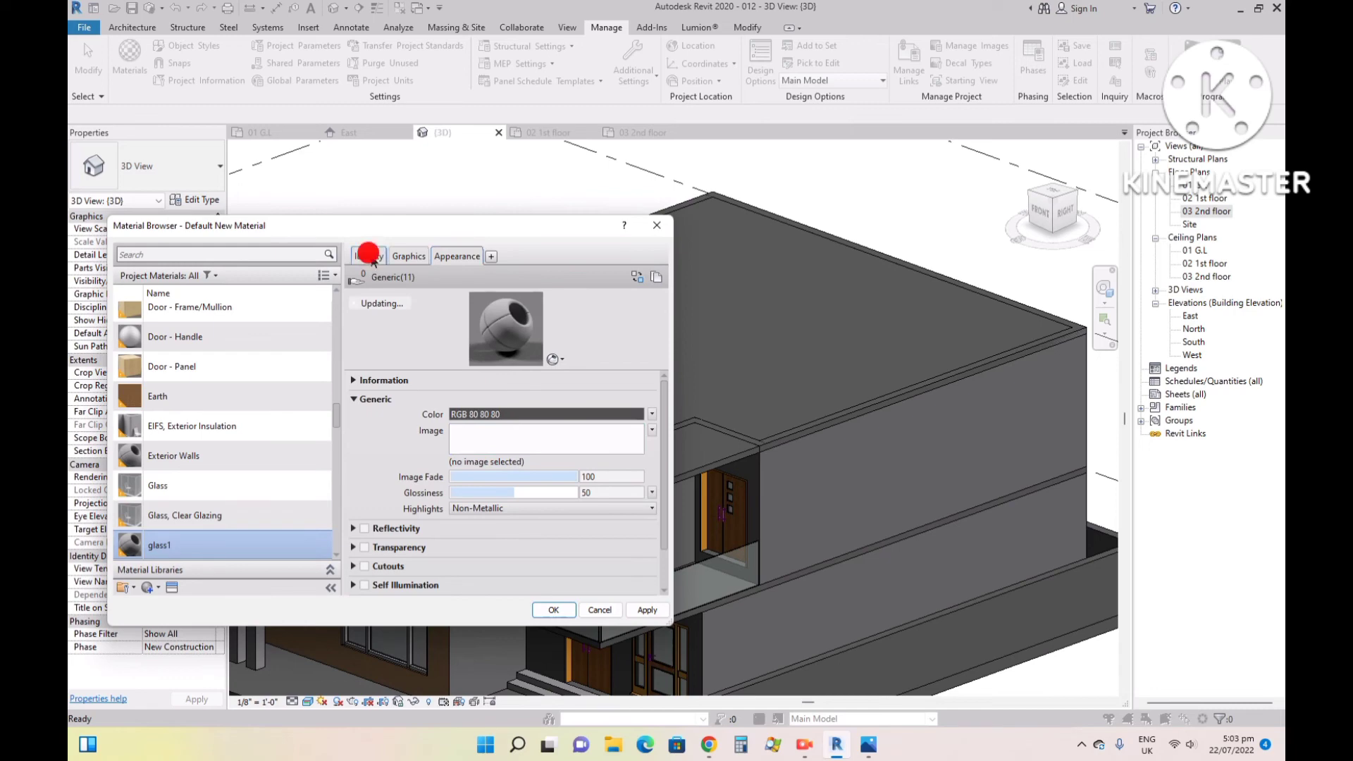
{"action": "left_click", "coordinate": [368, 253]}
{"action": "left_click", "coordinate": [172, 587]}
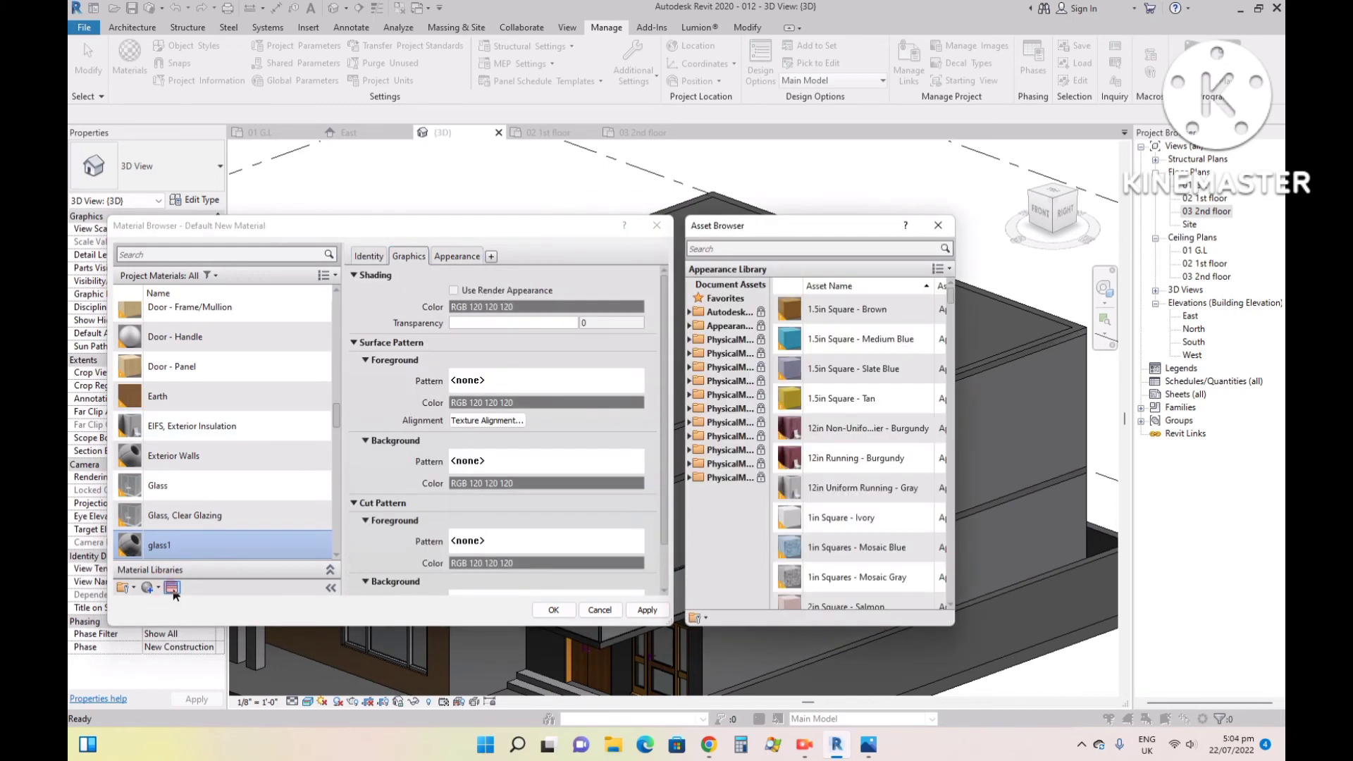
{"action": "left_click", "coordinate": [728, 246]}
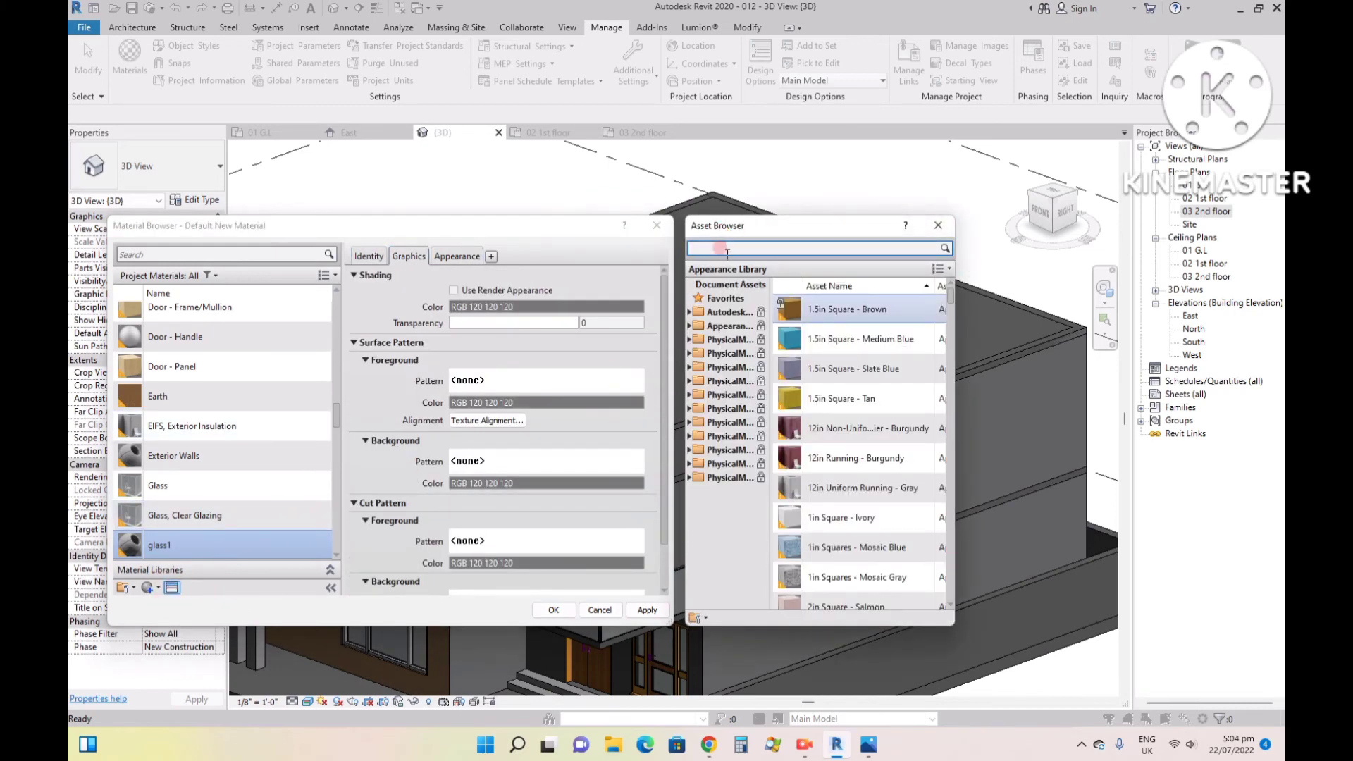
{"action": "left_click", "coordinate": [721, 247]}
{"action": "type", "text": "glass"}
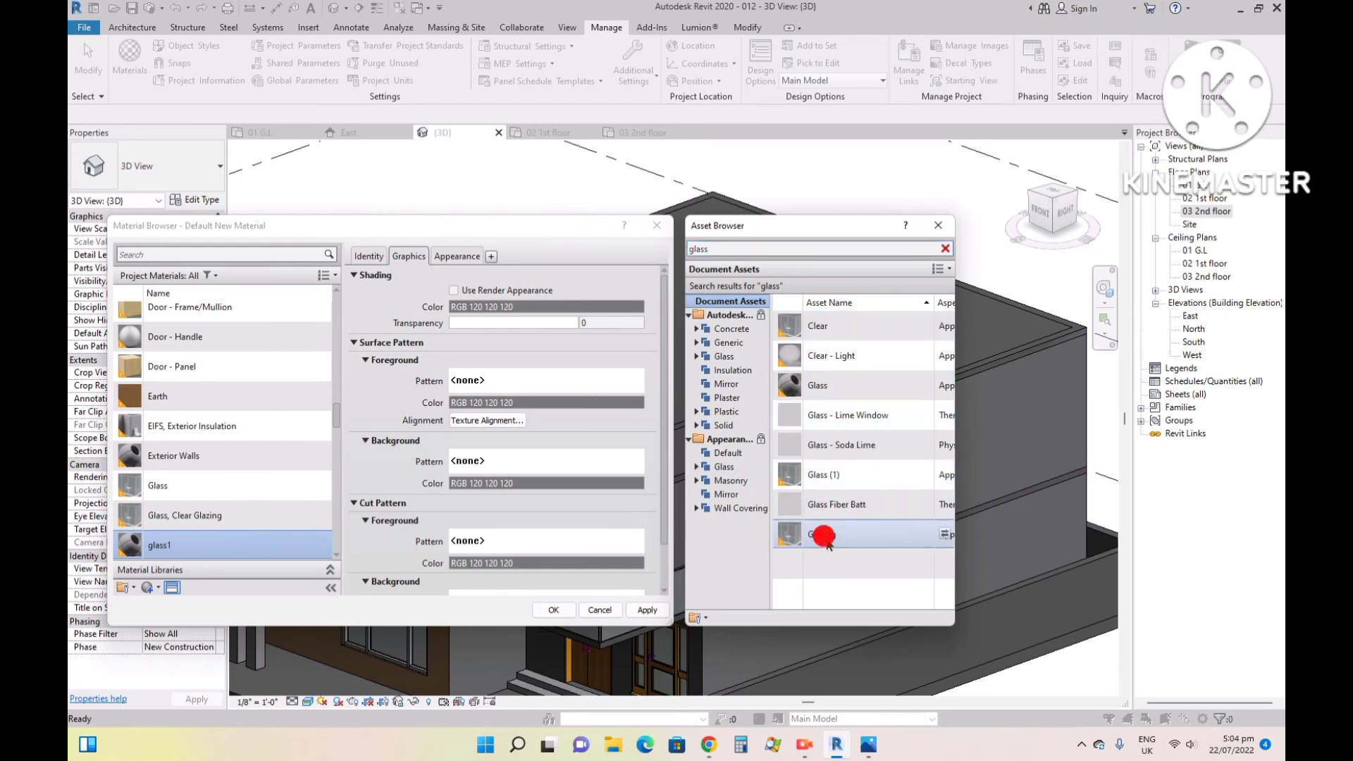
{"action": "left_click", "coordinate": [948, 541]}
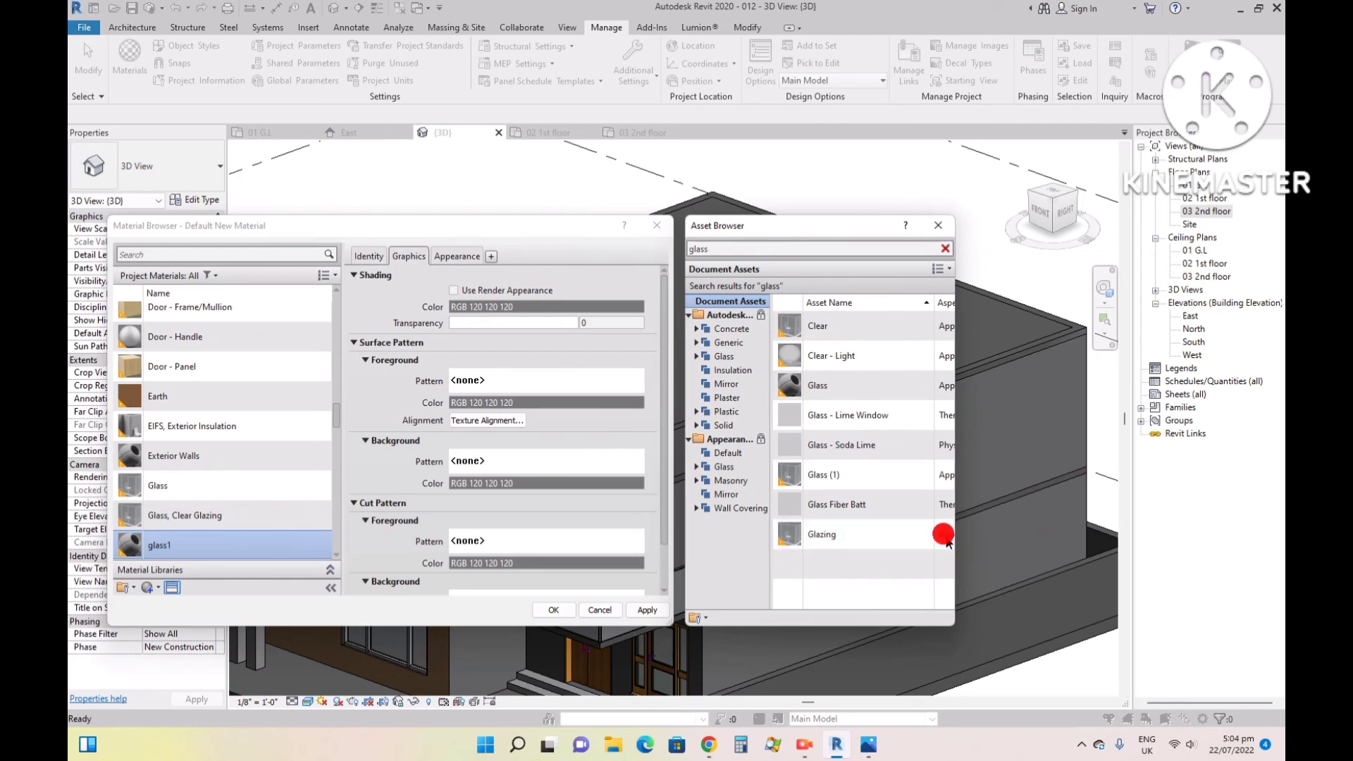
{"action": "left_click", "coordinate": [943, 538]}
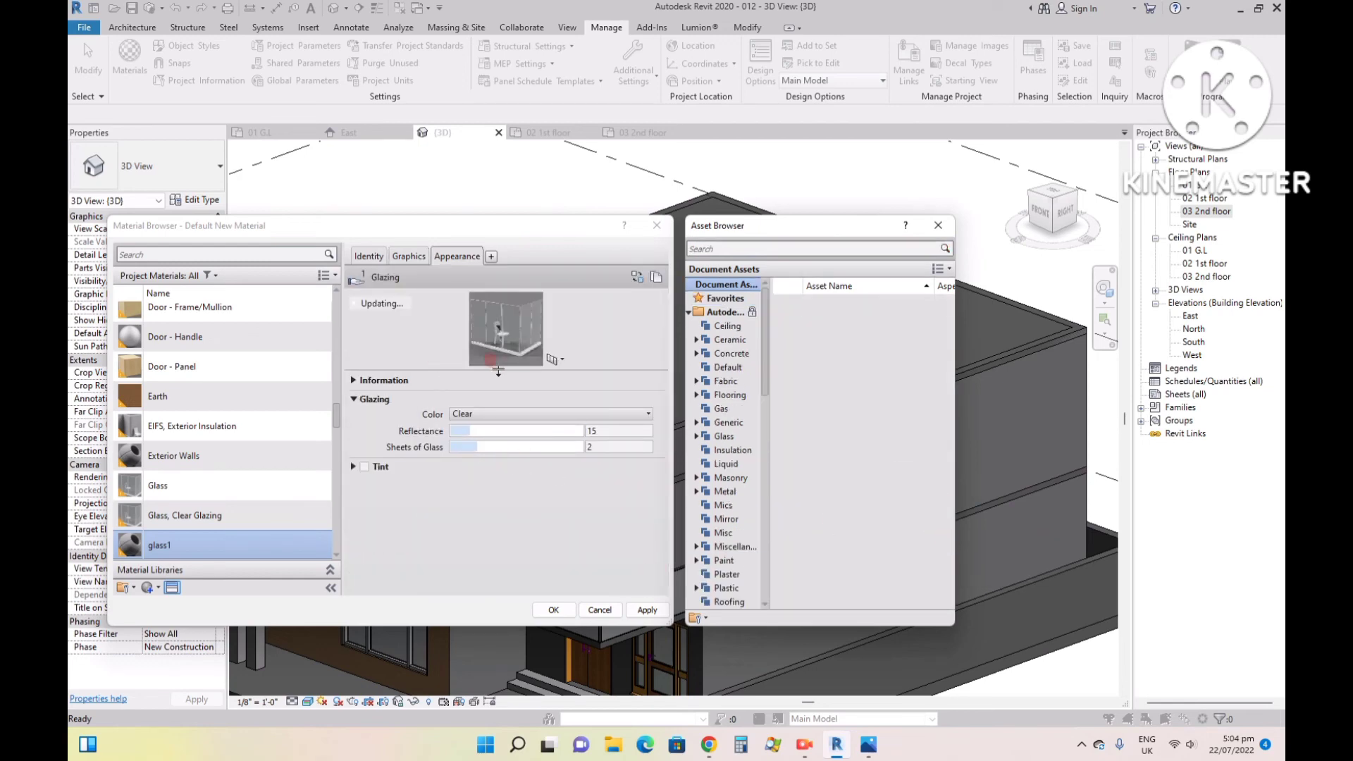
- Enlarge the glass1 appearance preview and set the glazing reflectance to 91
{"action": "left_click_drag", "start_coordinate": [497, 383], "coordinate": [567, 569]}
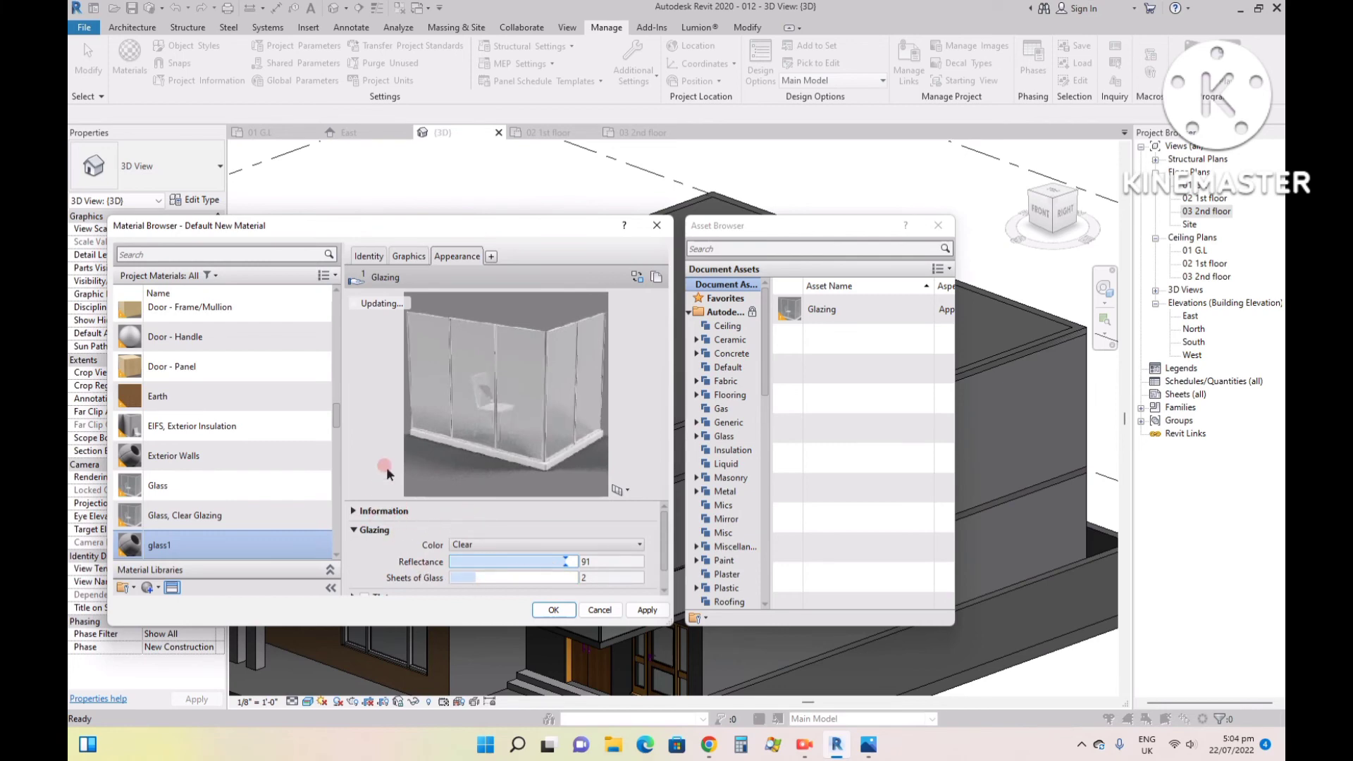
{"action": "left_click", "coordinate": [353, 512]}
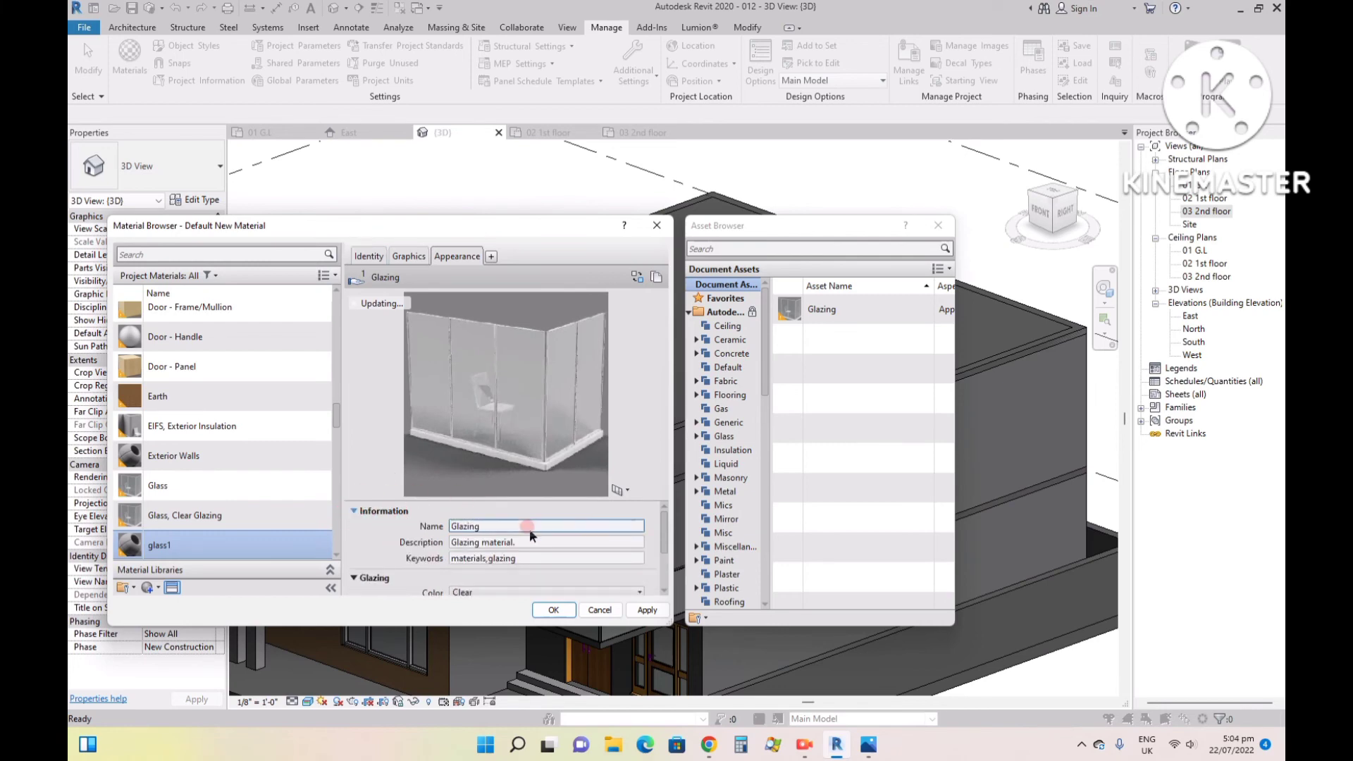
{"action": "left_click", "coordinate": [363, 513]}
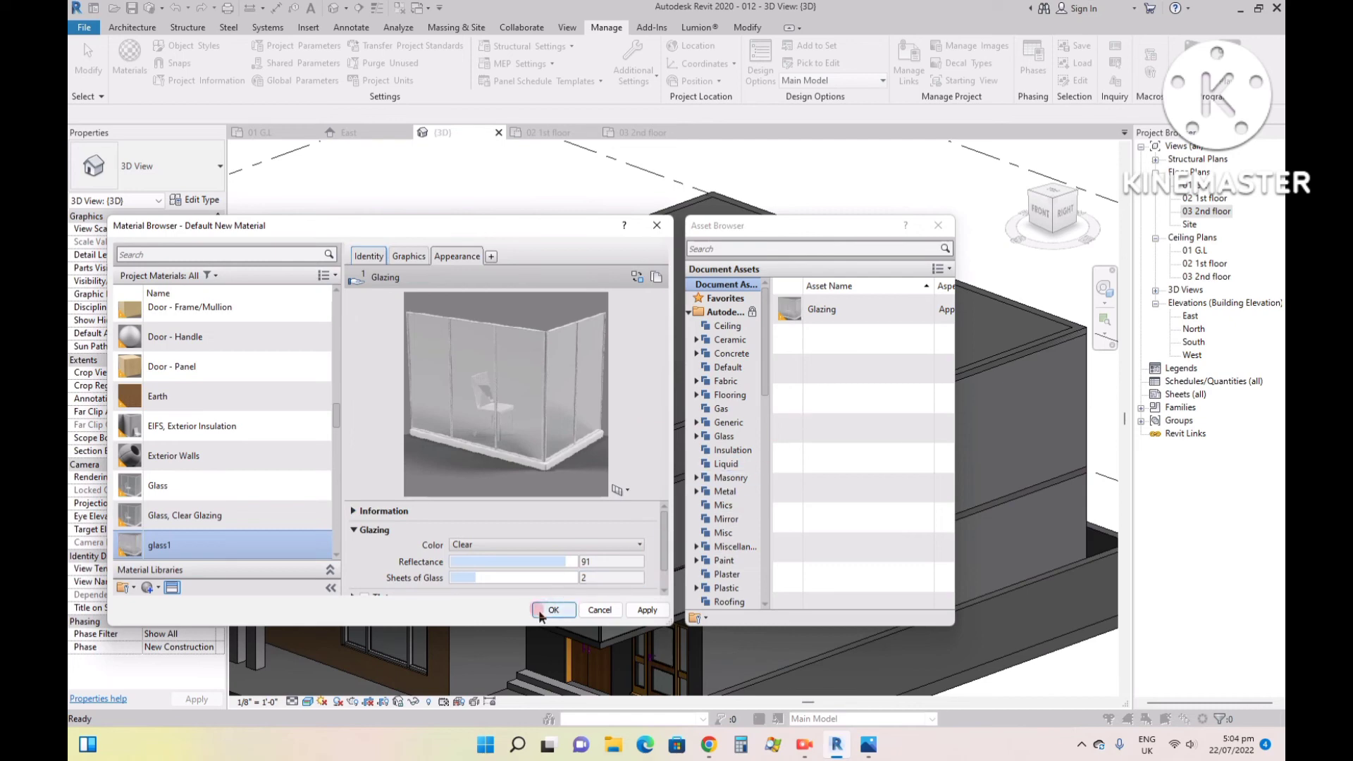
- Set the glass1 material's glazing color to Green and accept the material changes
{"action": "left_click", "coordinate": [397, 255]}
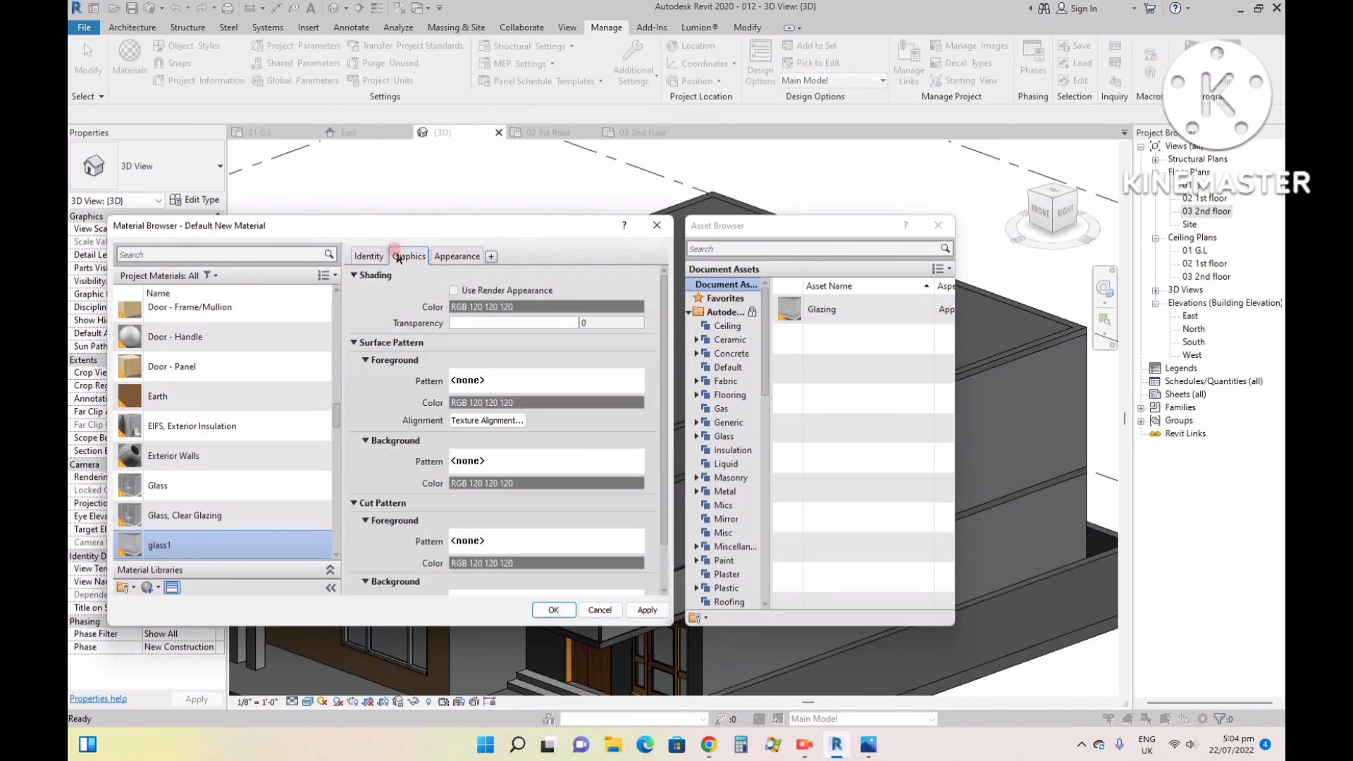
{"action": "left_click", "coordinate": [459, 256]}
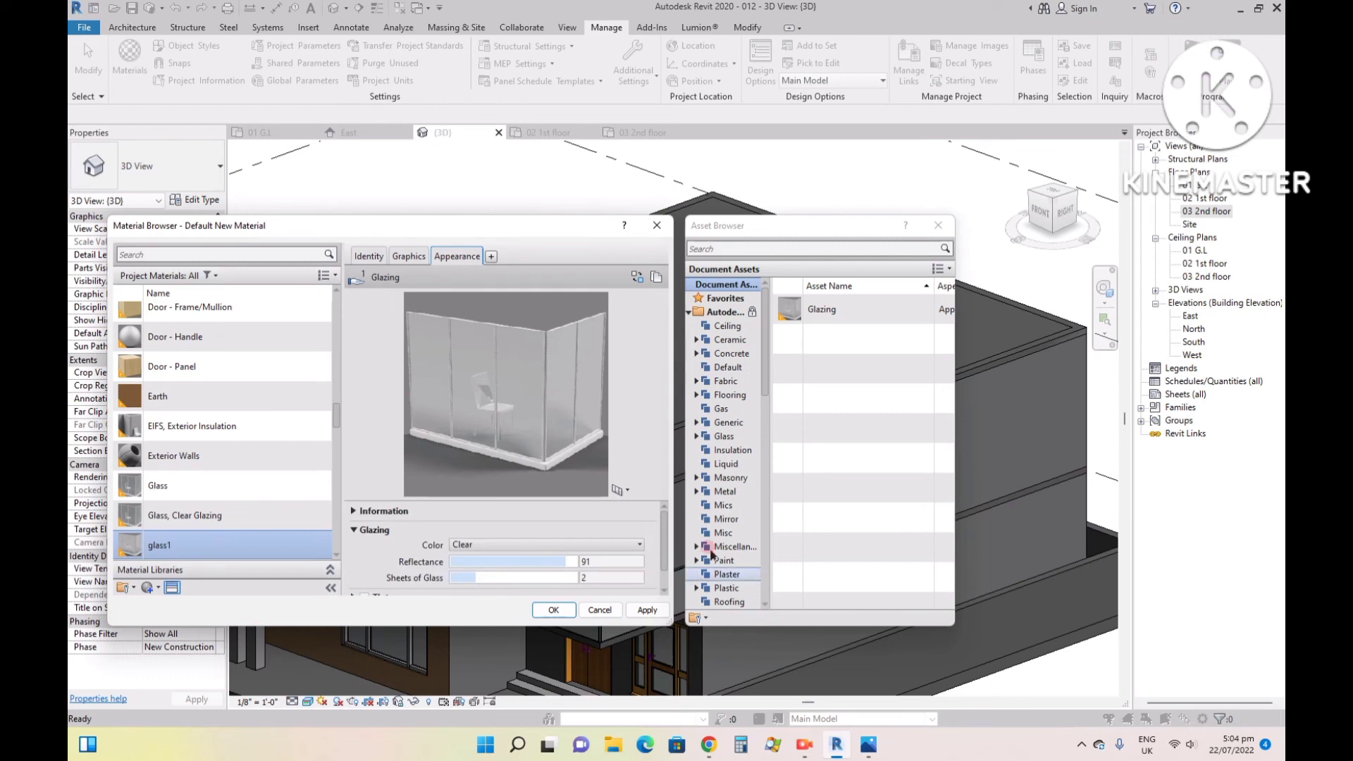
{"action": "left_click_drag", "start_coordinate": [665, 544], "coordinate": [660, 513]}
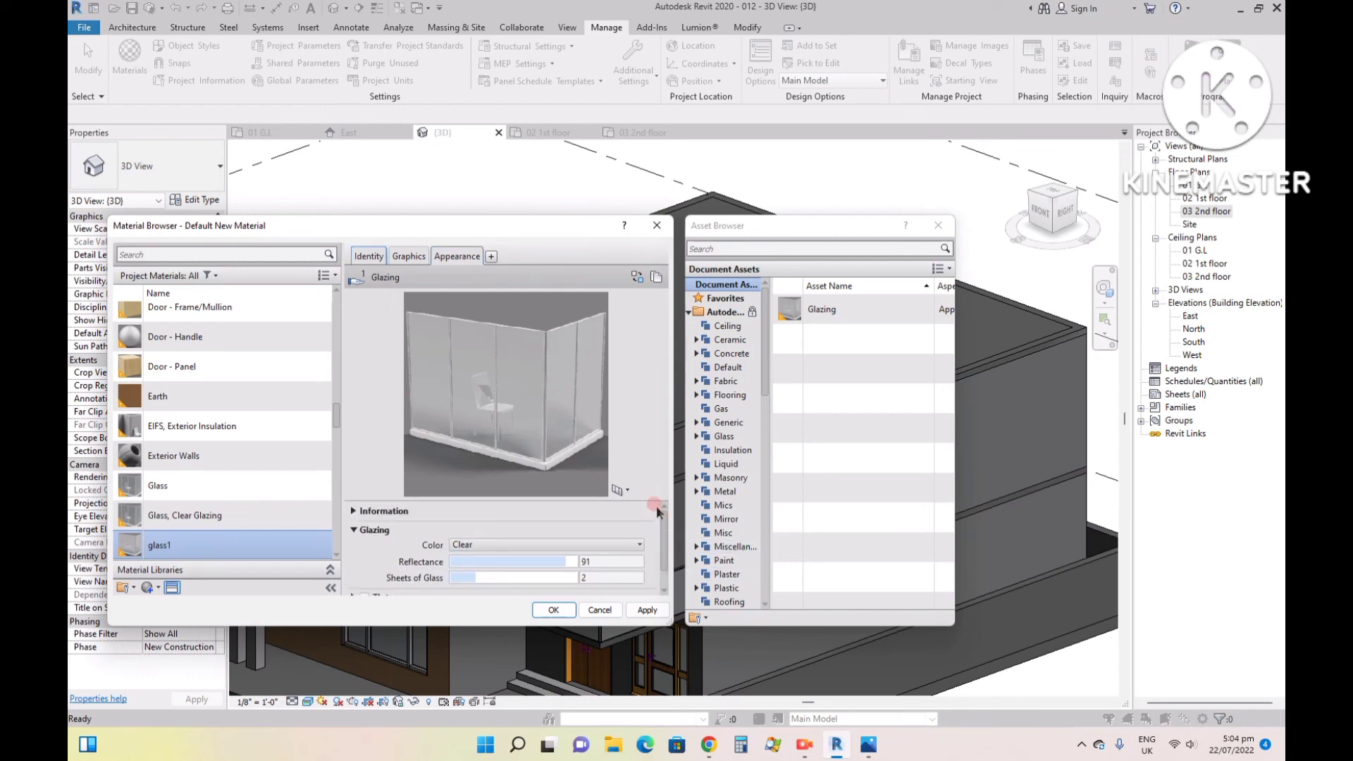
{"action": "left_click", "coordinate": [360, 512]}
{"action": "left_click_drag", "start_coordinate": [670, 547], "coordinate": [668, 564]}
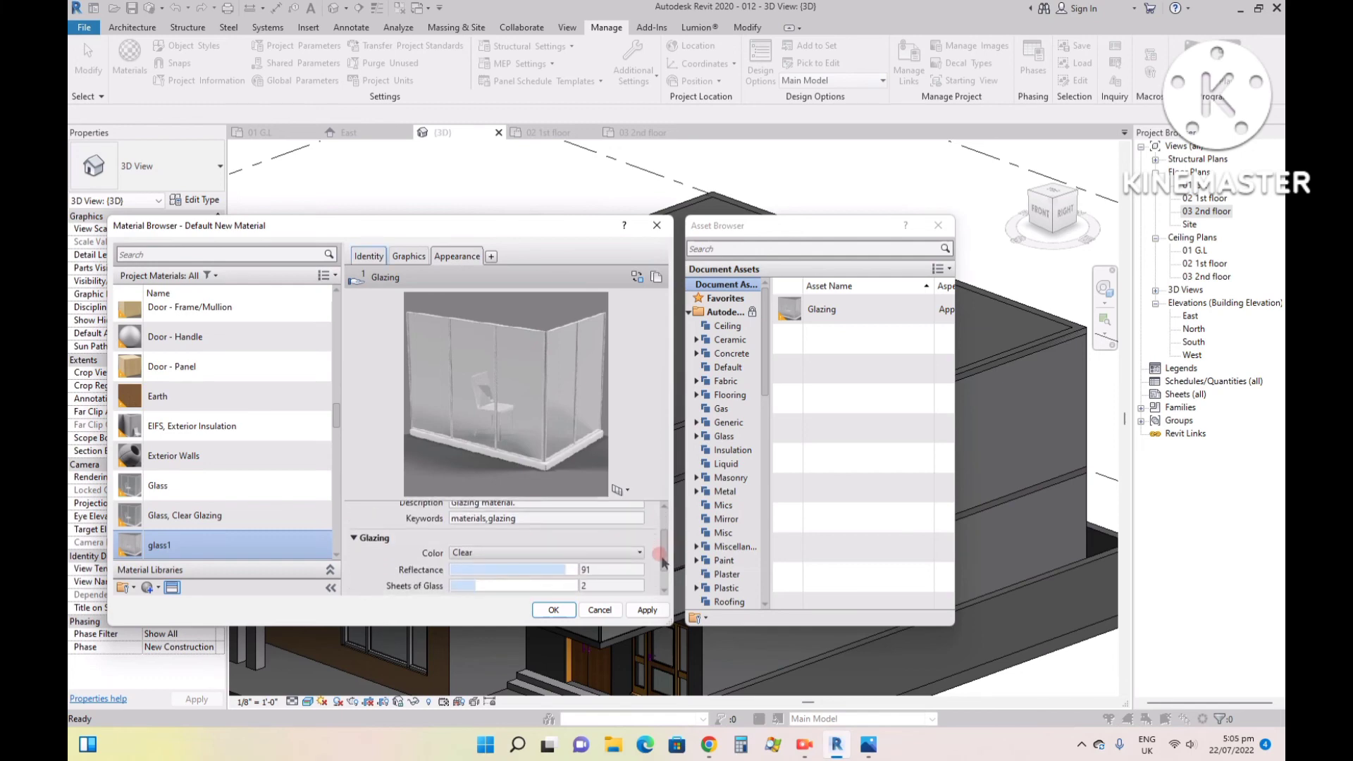
{"action": "left_click", "coordinate": [508, 554]}
{"action": "left_click", "coordinate": [606, 580]}
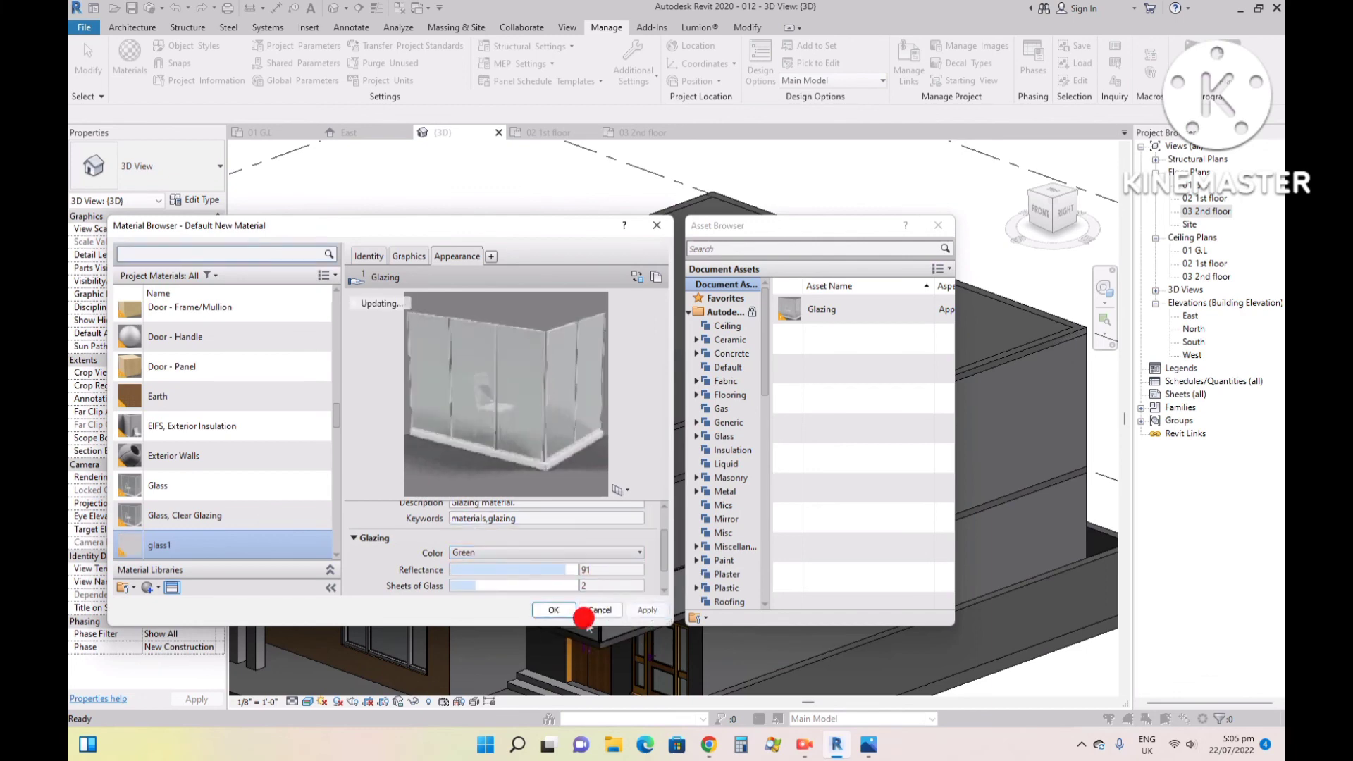
{"action": "left_click", "coordinate": [554, 610]}
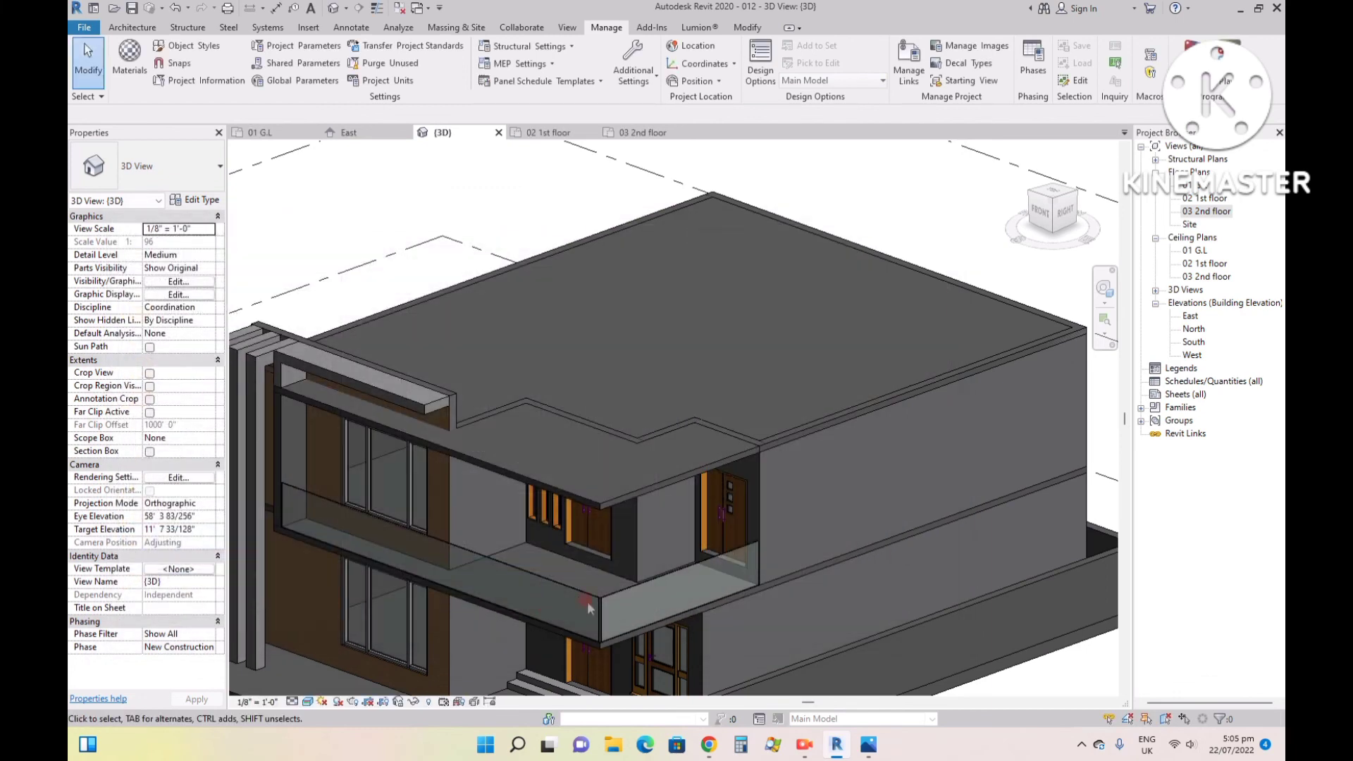
- Start the Paint tool and search for and pick the glass1 material
{"action": "left_click", "coordinate": [747, 27]}
{"action": "left_click", "coordinate": [305, 48]}
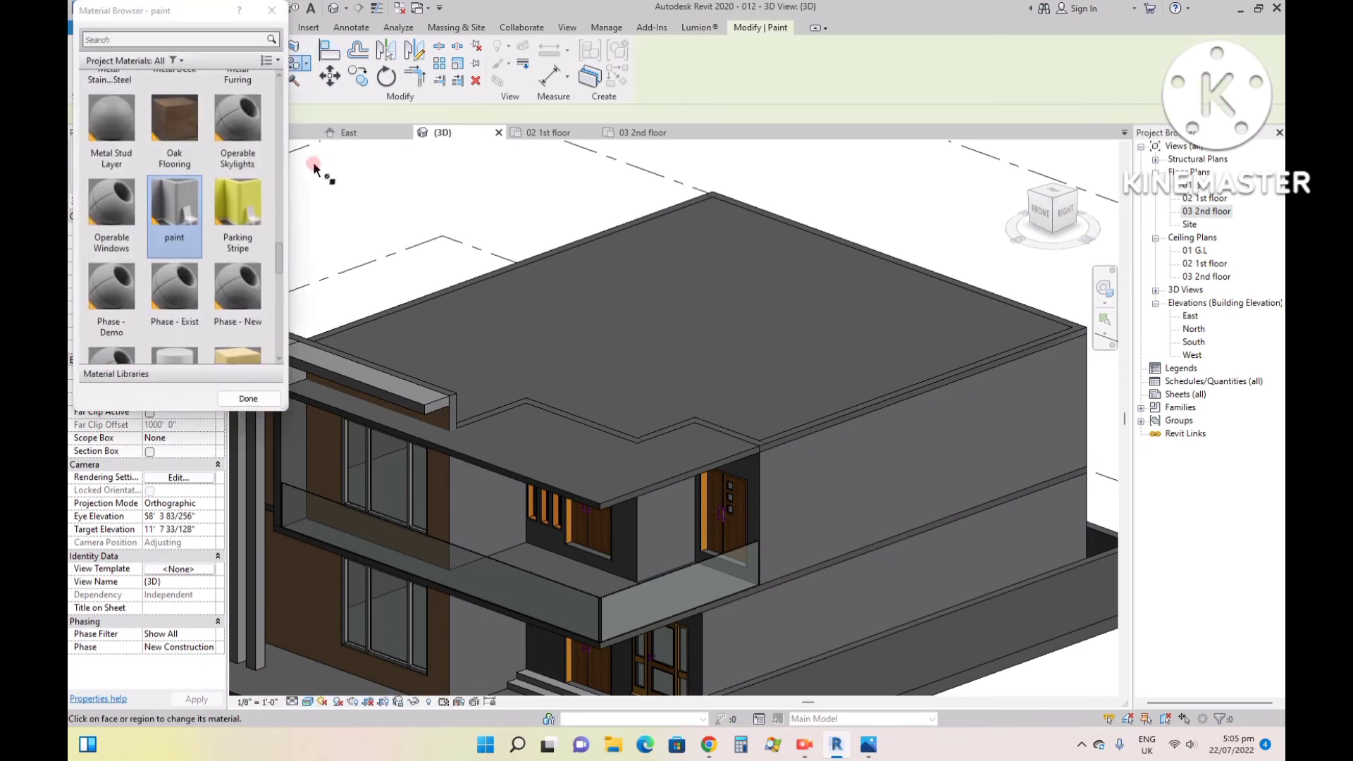
{"action": "scroll", "coordinate": [211, 211], "scroll_direction": "up", "scroll_amount": 1}
{"action": "left_click", "coordinate": [195, 37]}
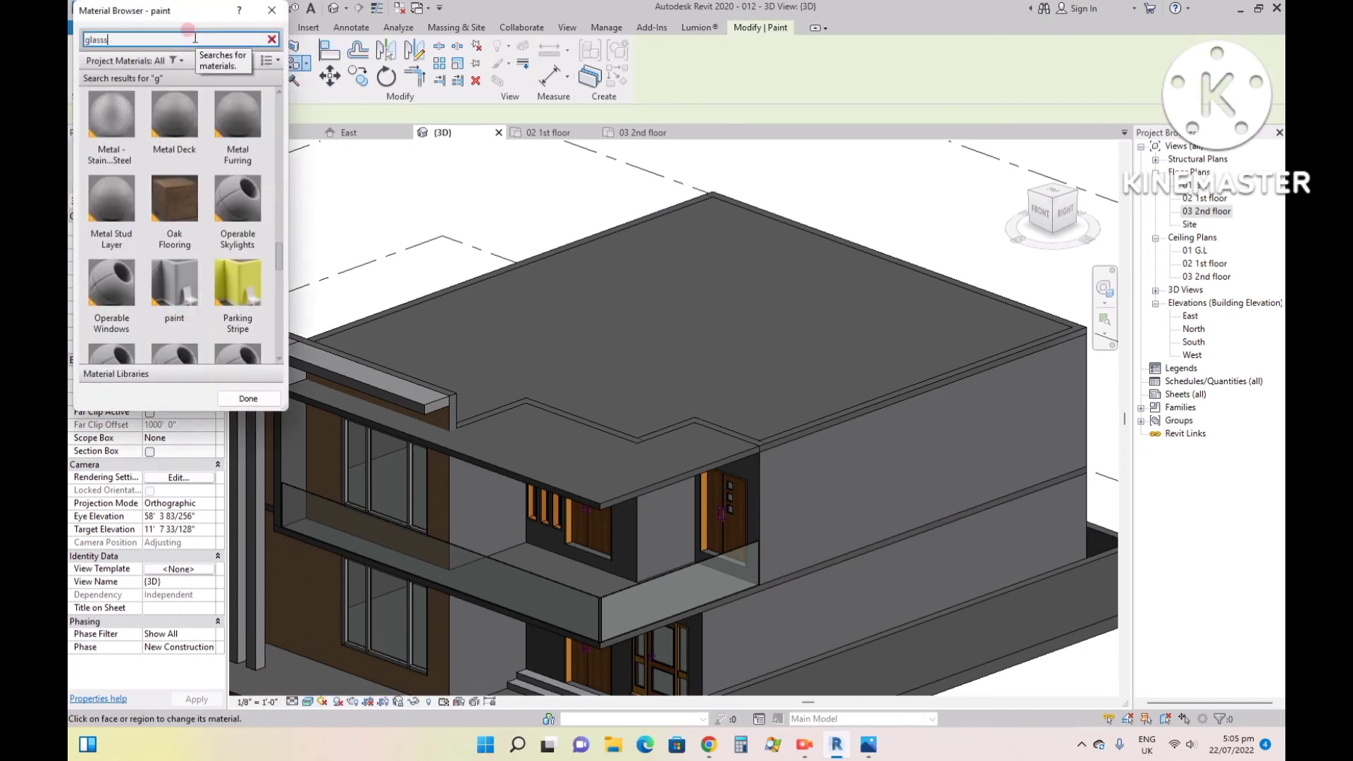
{"action": "type", "text": "1"}
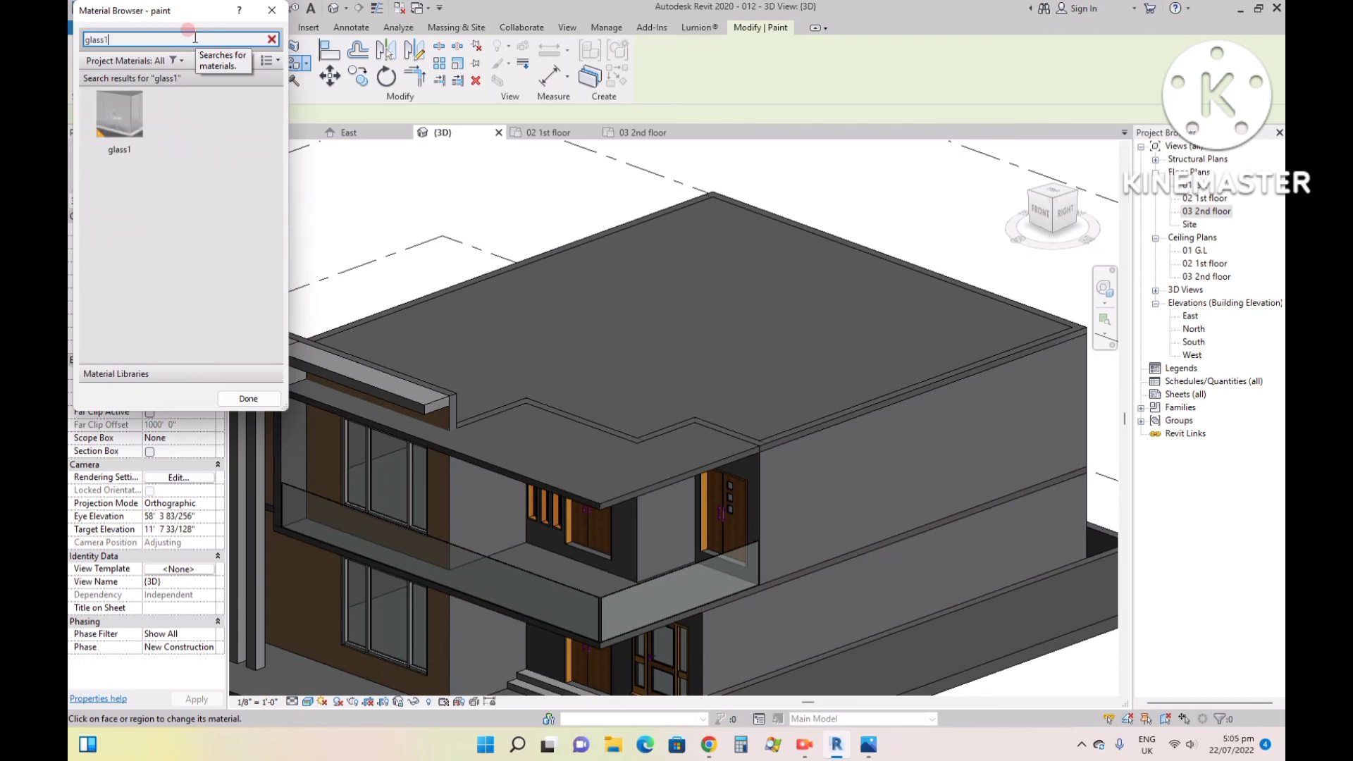
{"action": "left_click", "coordinate": [133, 110]}
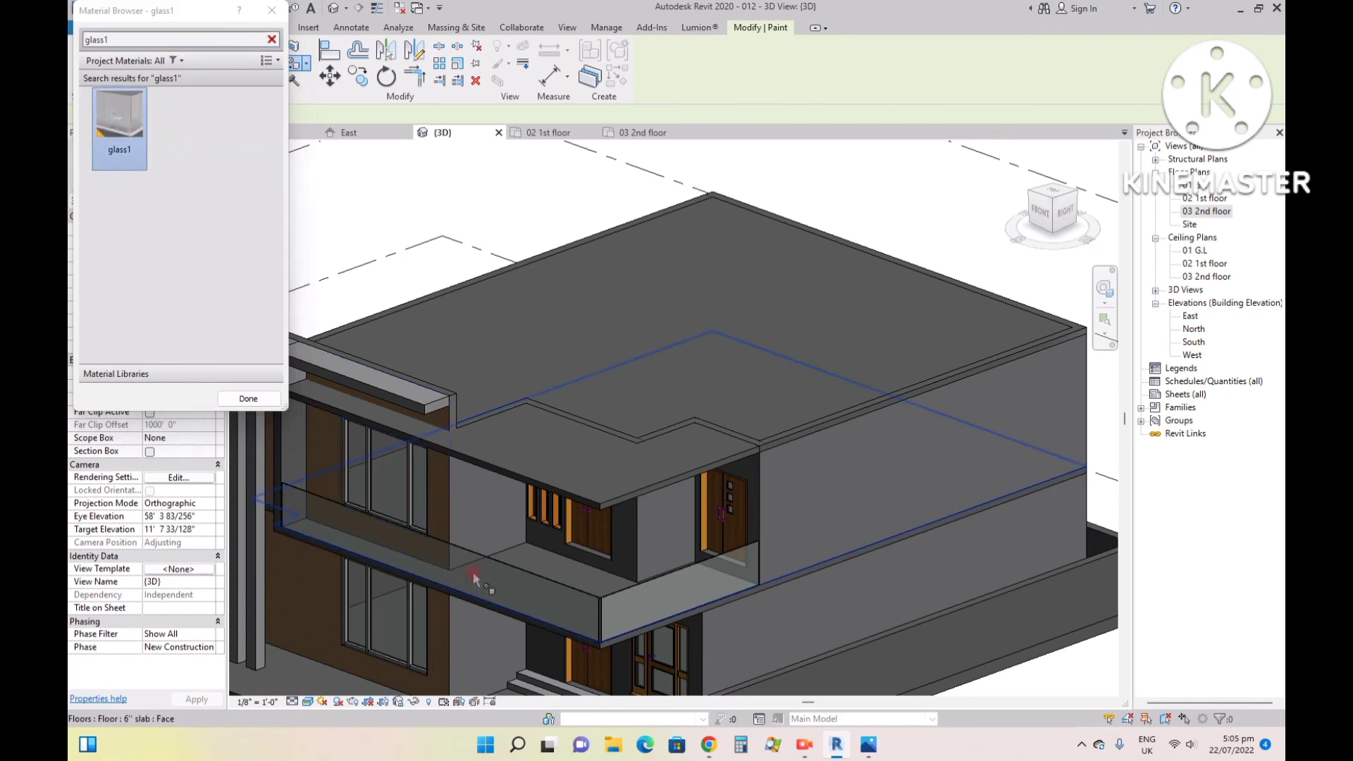
- Try to paint the balcony's front glass railing with glass1 and undo the paint
{"action": "scroll", "coordinate": [510, 594], "scroll_direction": "up", "scroll_amount": 4}
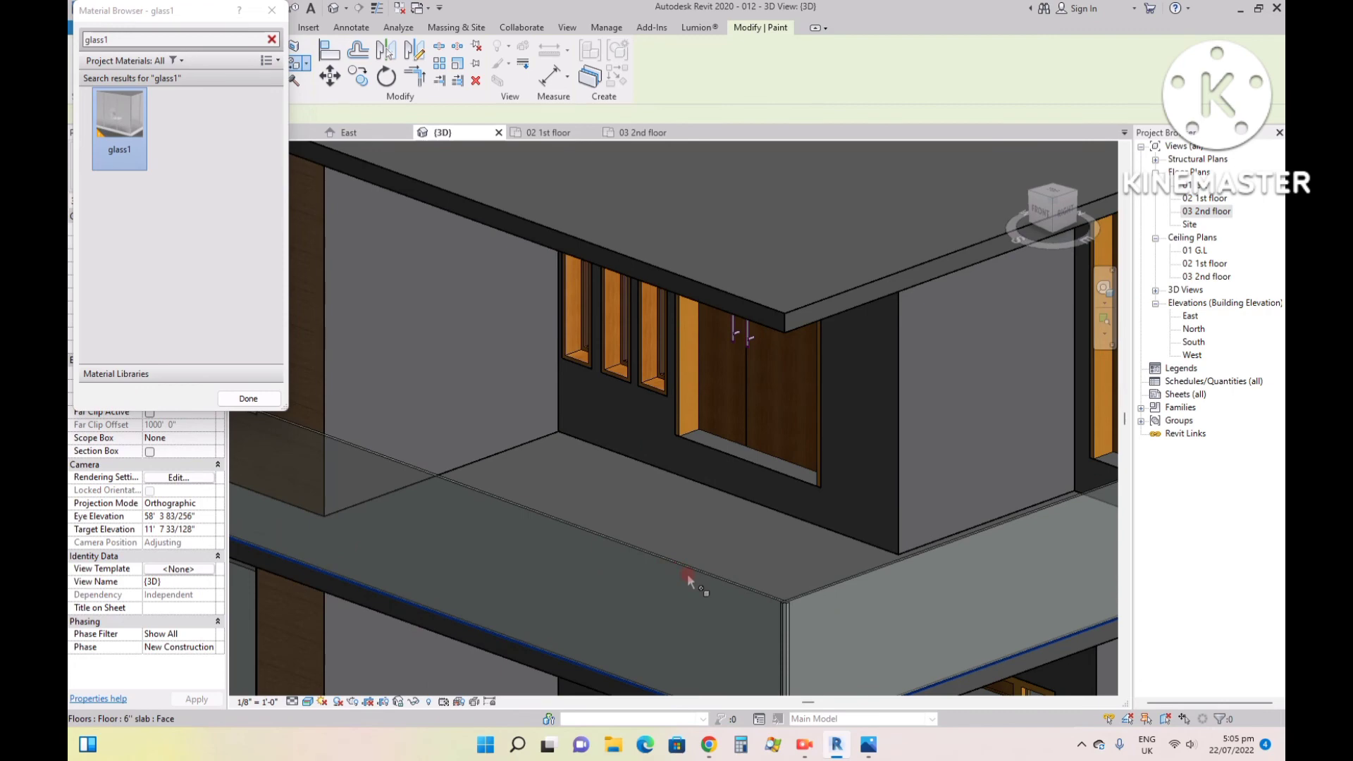
{"action": "scroll", "coordinate": [687, 574], "scroll_direction": "down", "scroll_amount": 3}
{"action": "scroll", "coordinate": [771, 600], "scroll_direction": "down", "scroll_amount": 3}
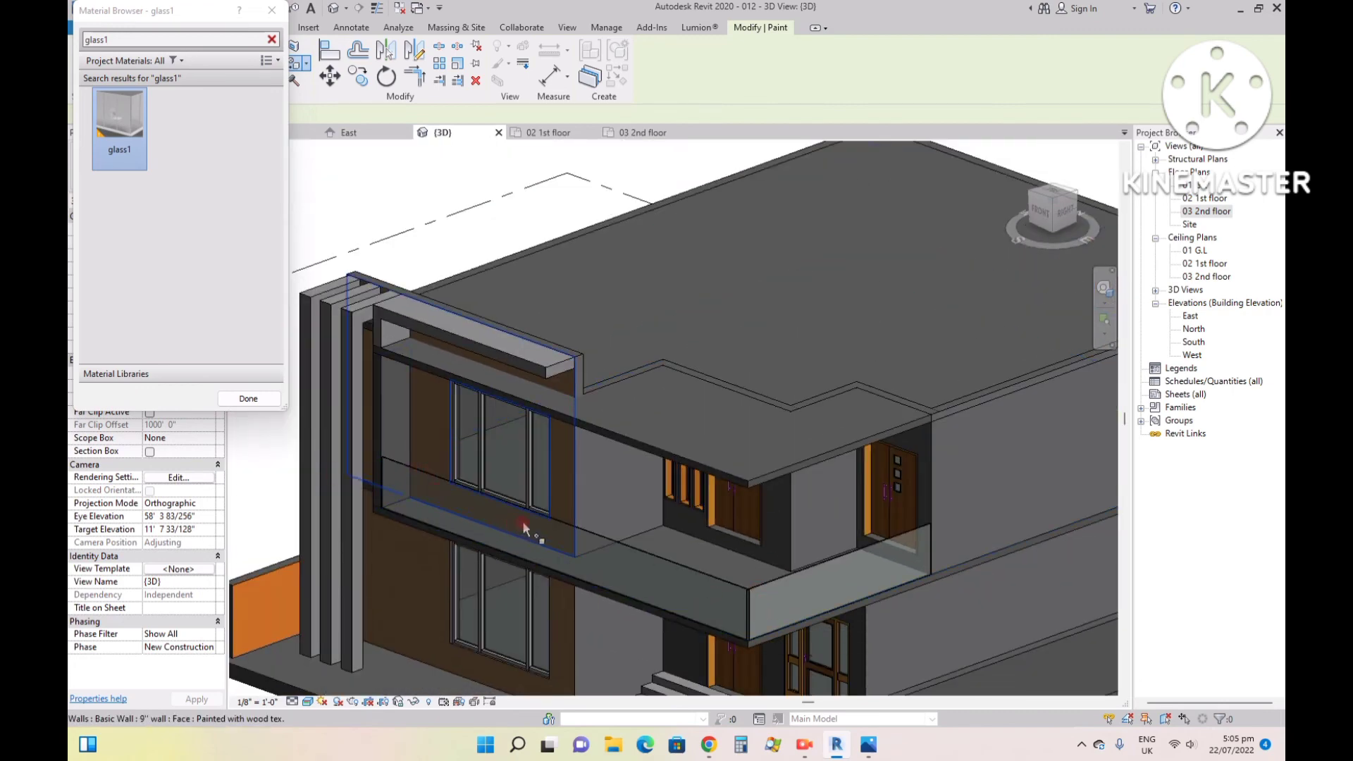
{"action": "left_click", "coordinate": [1042, 212]}
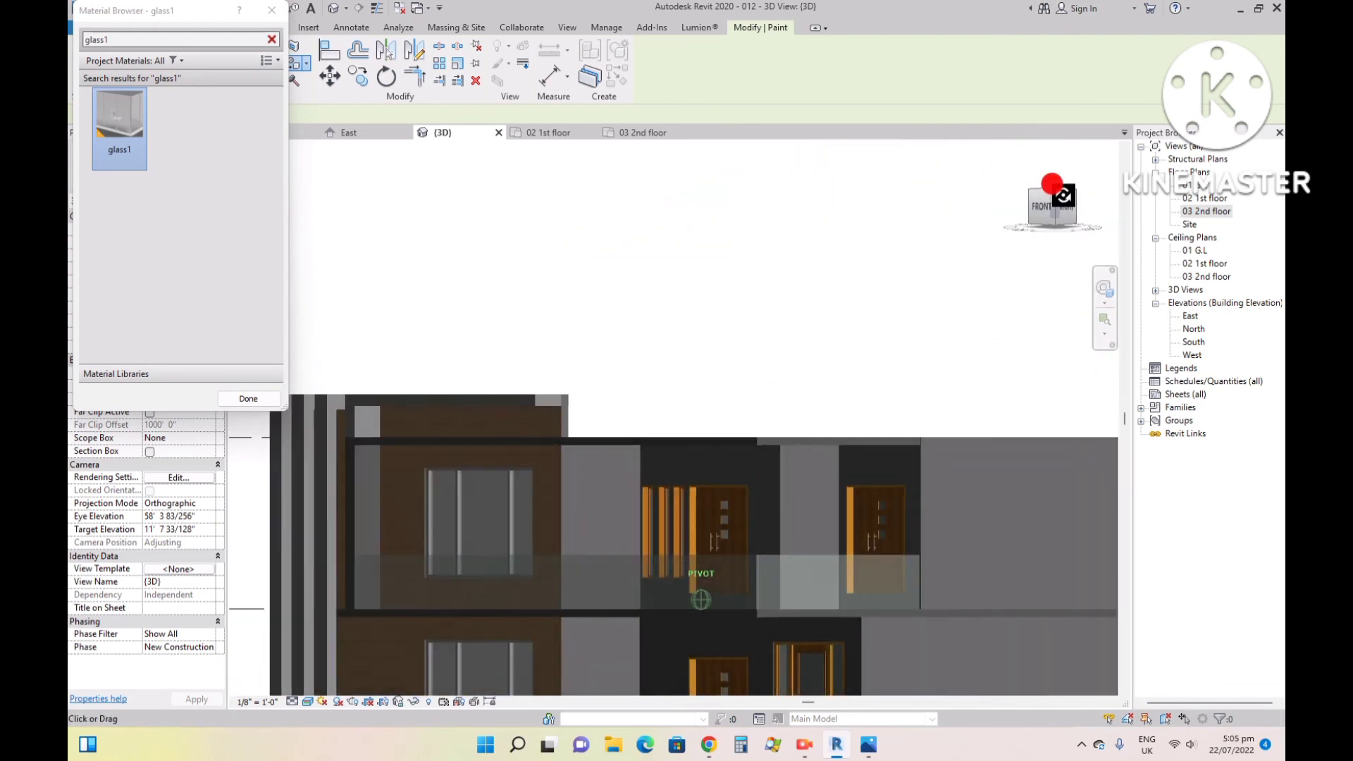
{"action": "left_click_drag", "start_coordinate": [1065, 196], "coordinate": [253, 243]}
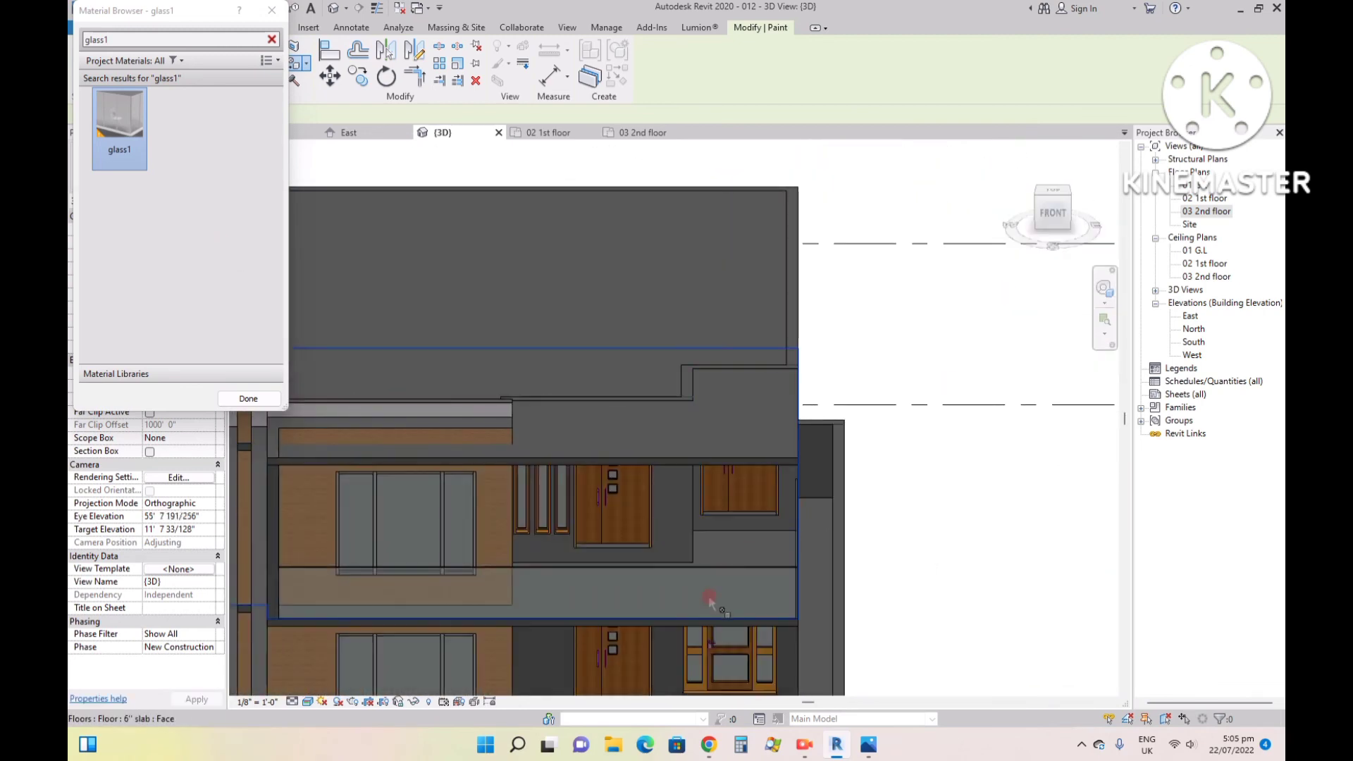
{"action": "scroll", "coordinate": [713, 589], "scroll_direction": "up", "scroll_amount": 5}
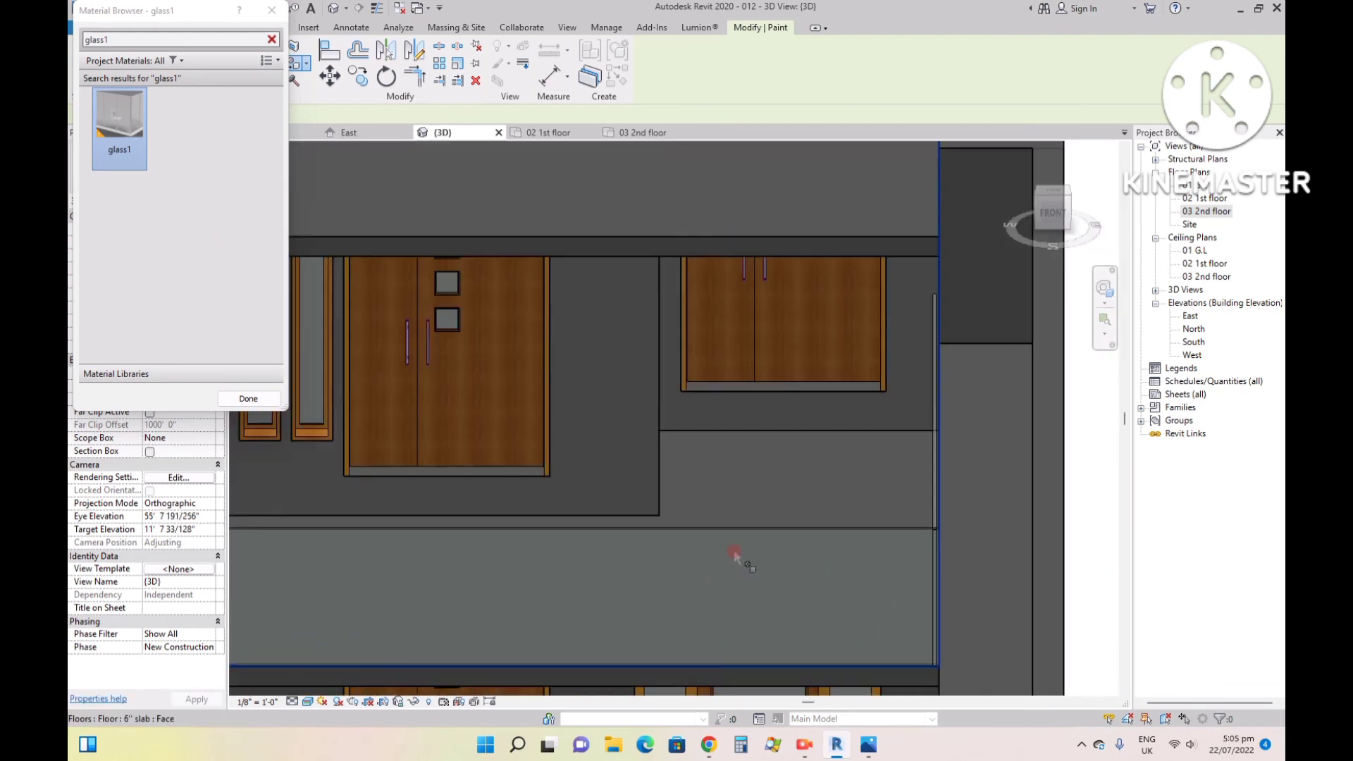
{"action": "left_click", "coordinate": [734, 553]}
{"action": "scroll", "coordinate": [808, 516], "scroll_direction": "down", "scroll_amount": 3}
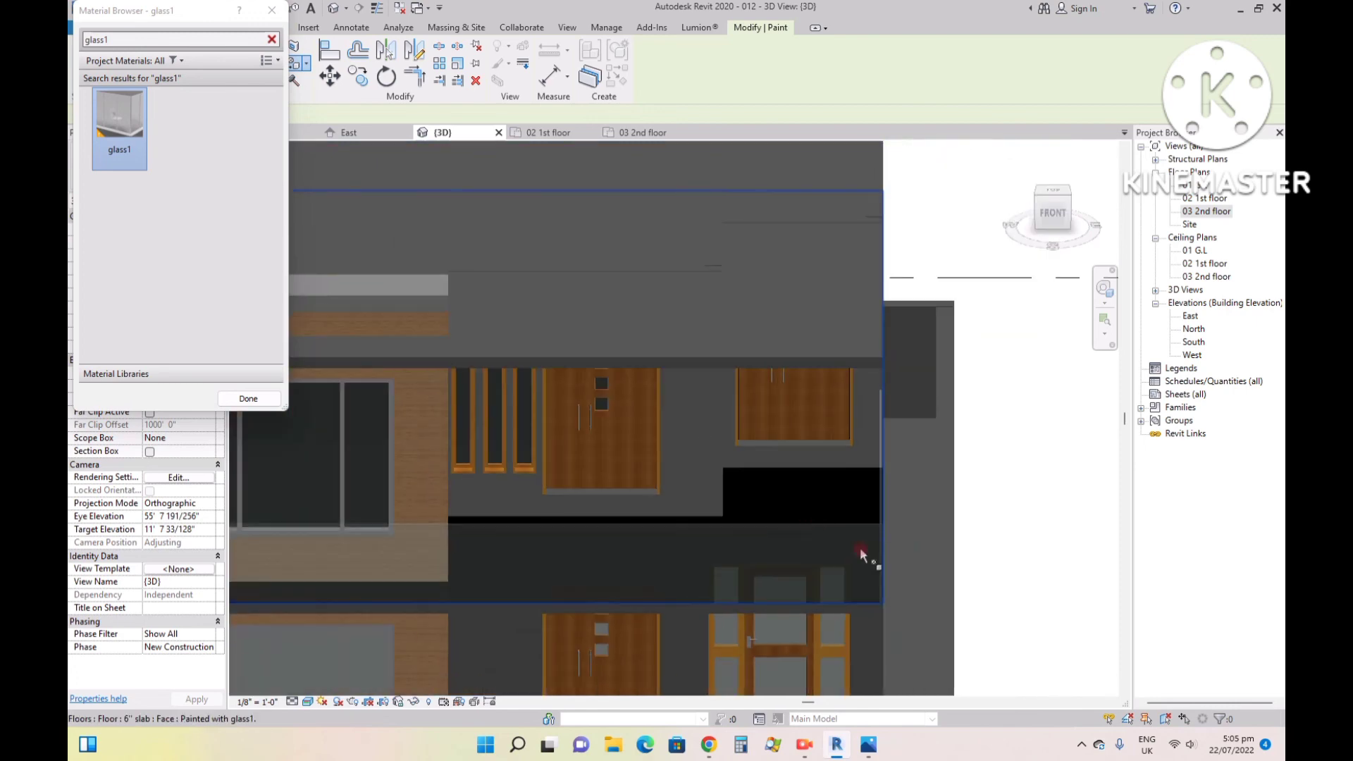
{"action": "scroll", "coordinate": [885, 518], "scroll_direction": "up", "scroll_amount": 3}
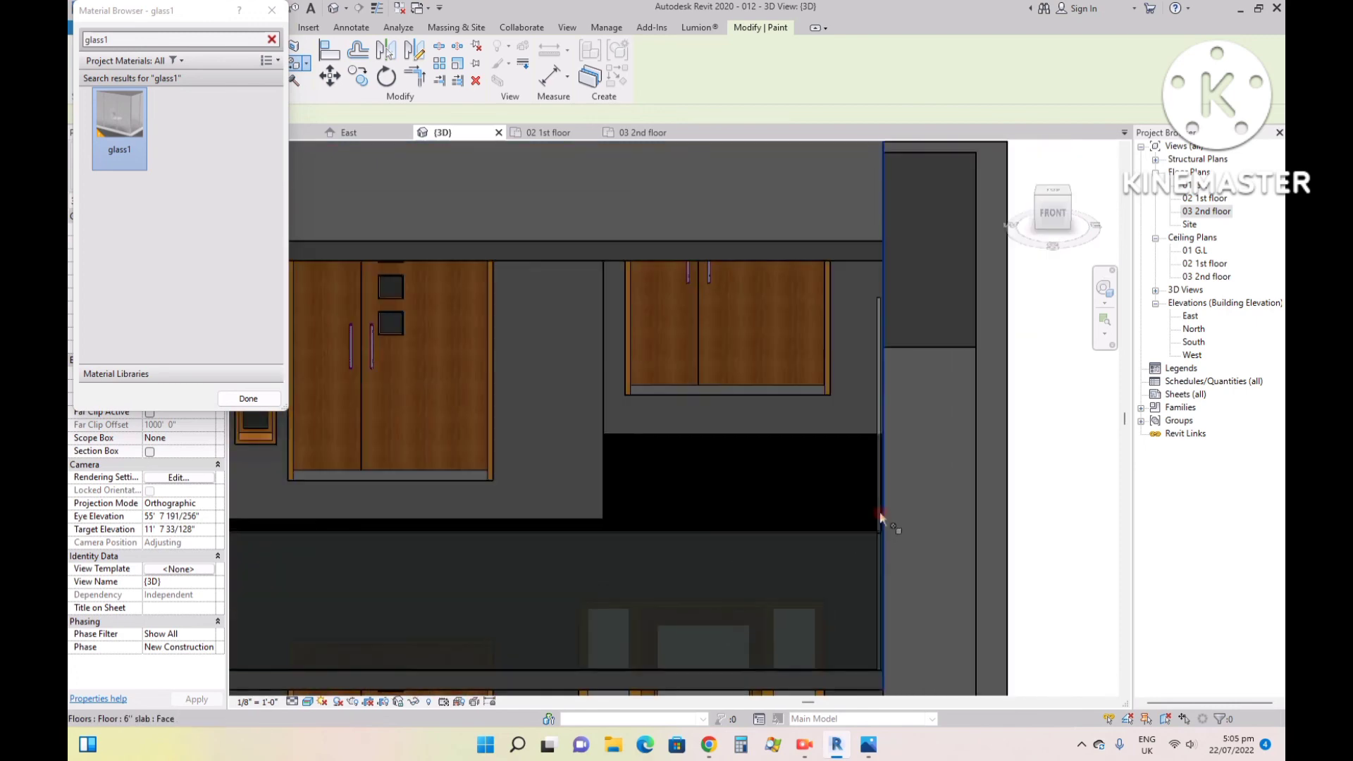
{"action": "key", "text": "ctrl+z"}
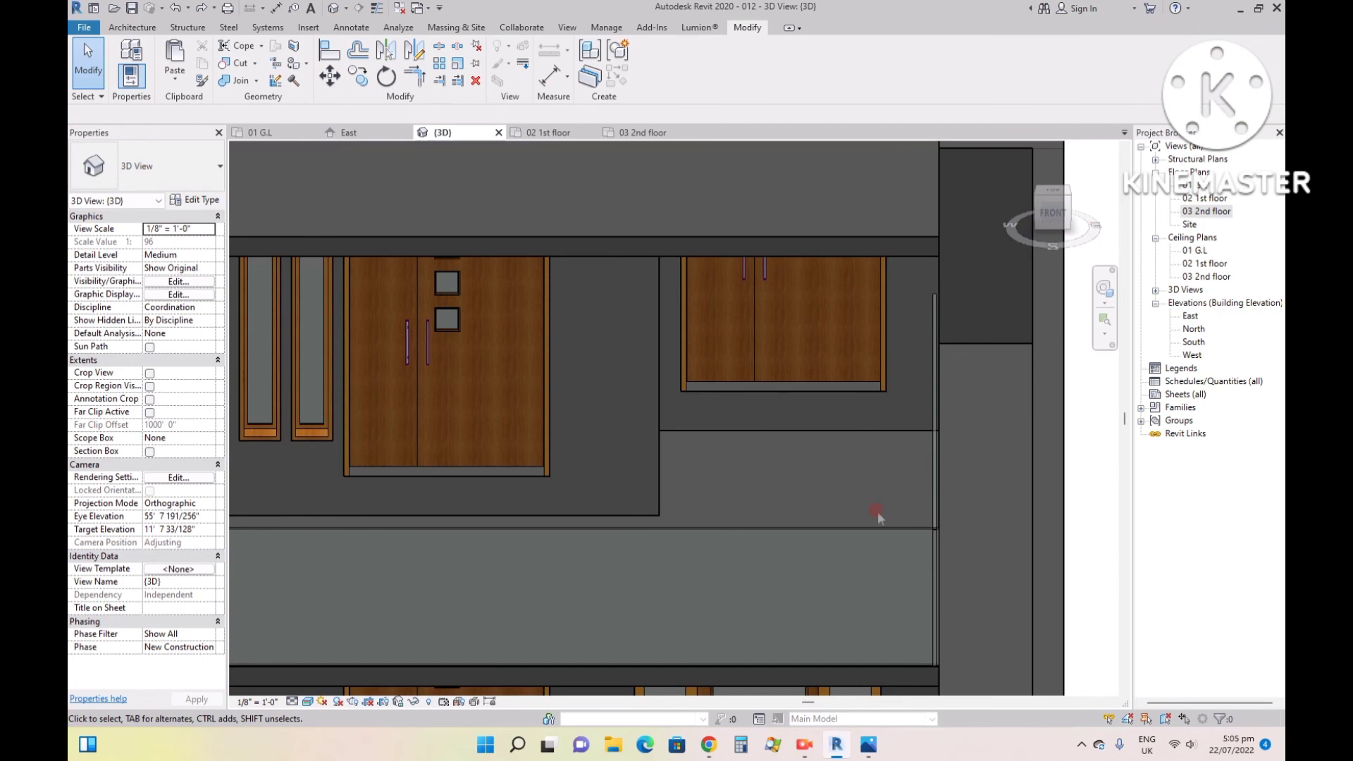
- Examine the type properties of the balcony's front curtain wall railing and close them without changes
{"action": "left_click", "coordinate": [861, 544]}
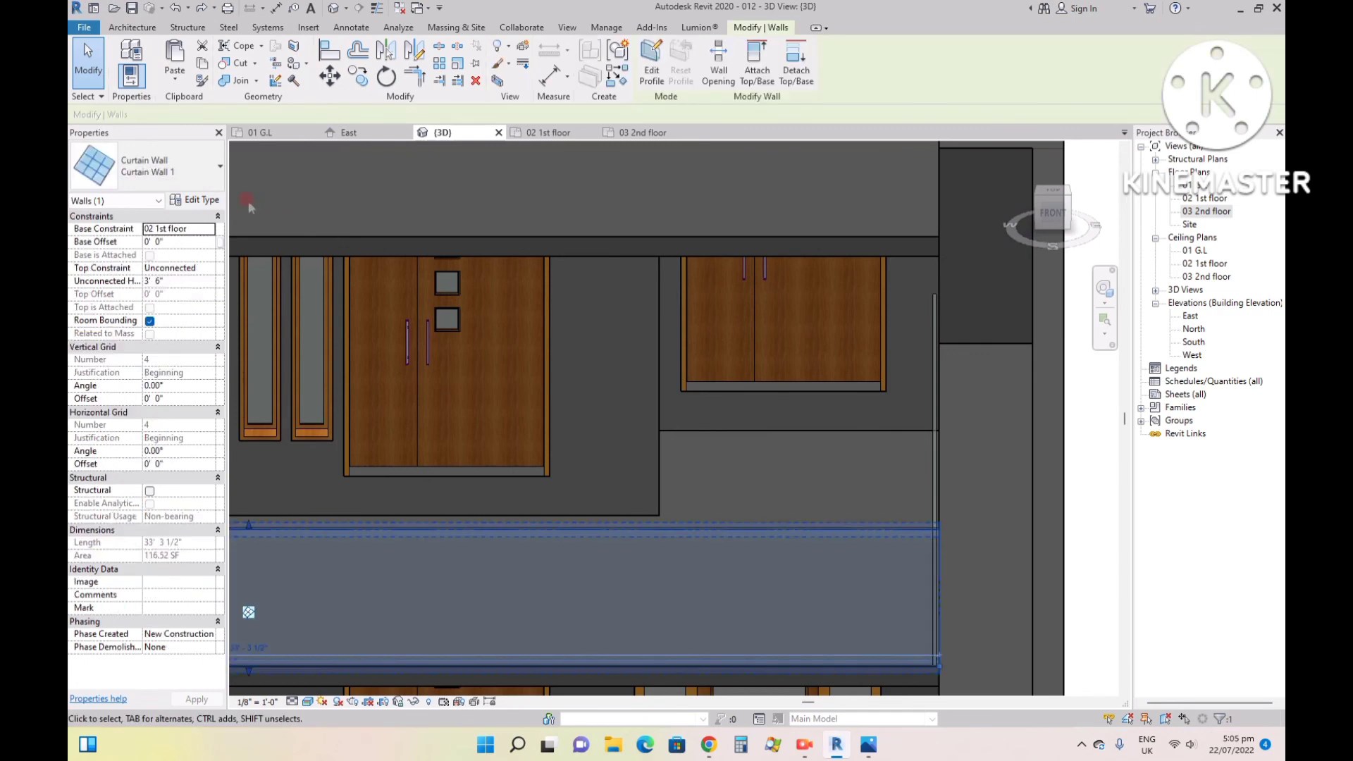
{"action": "left_click", "coordinate": [188, 200]}
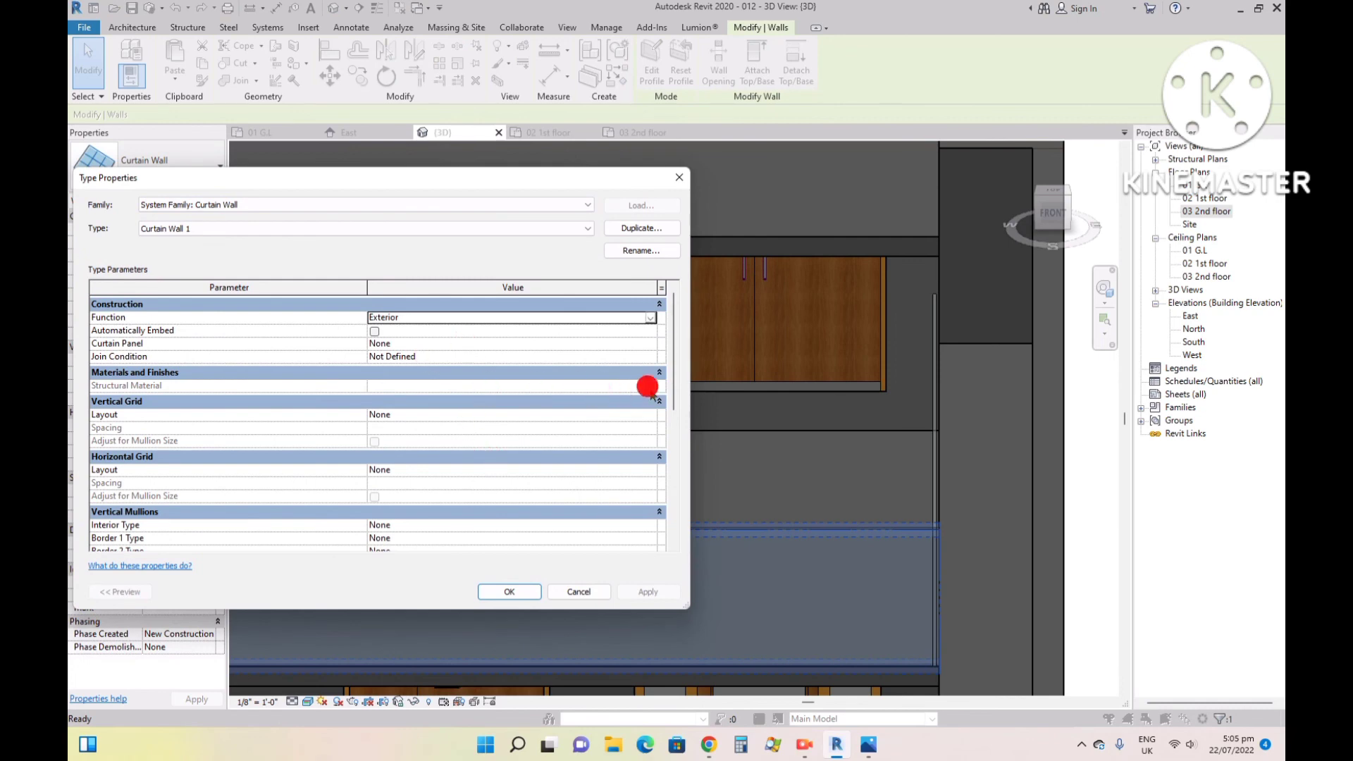
{"action": "left_click", "coordinate": [578, 592]}
{"action": "left_click", "coordinate": [751, 520]}
{"action": "scroll", "coordinate": [750, 522], "scroll_direction": "down", "scroll_amount": 5}
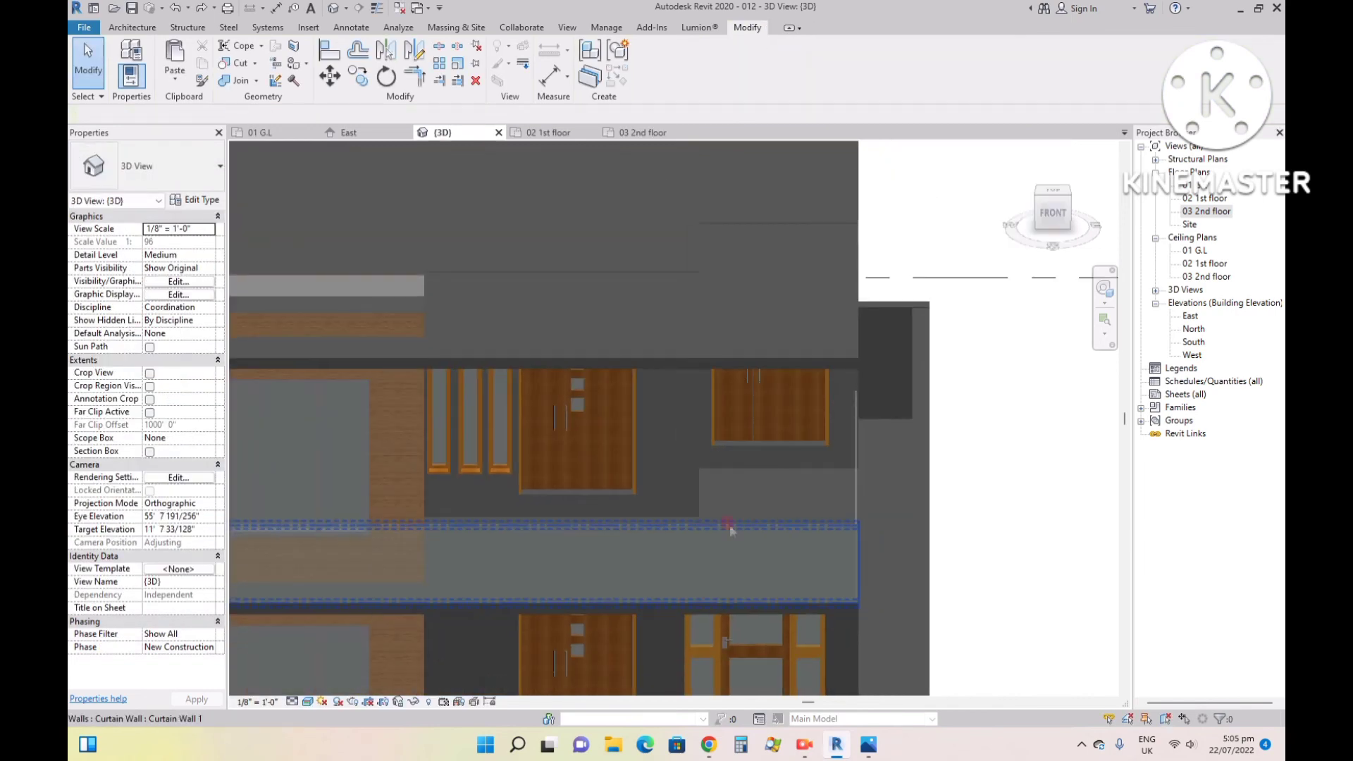
{"action": "left_click", "coordinate": [132, 27]}
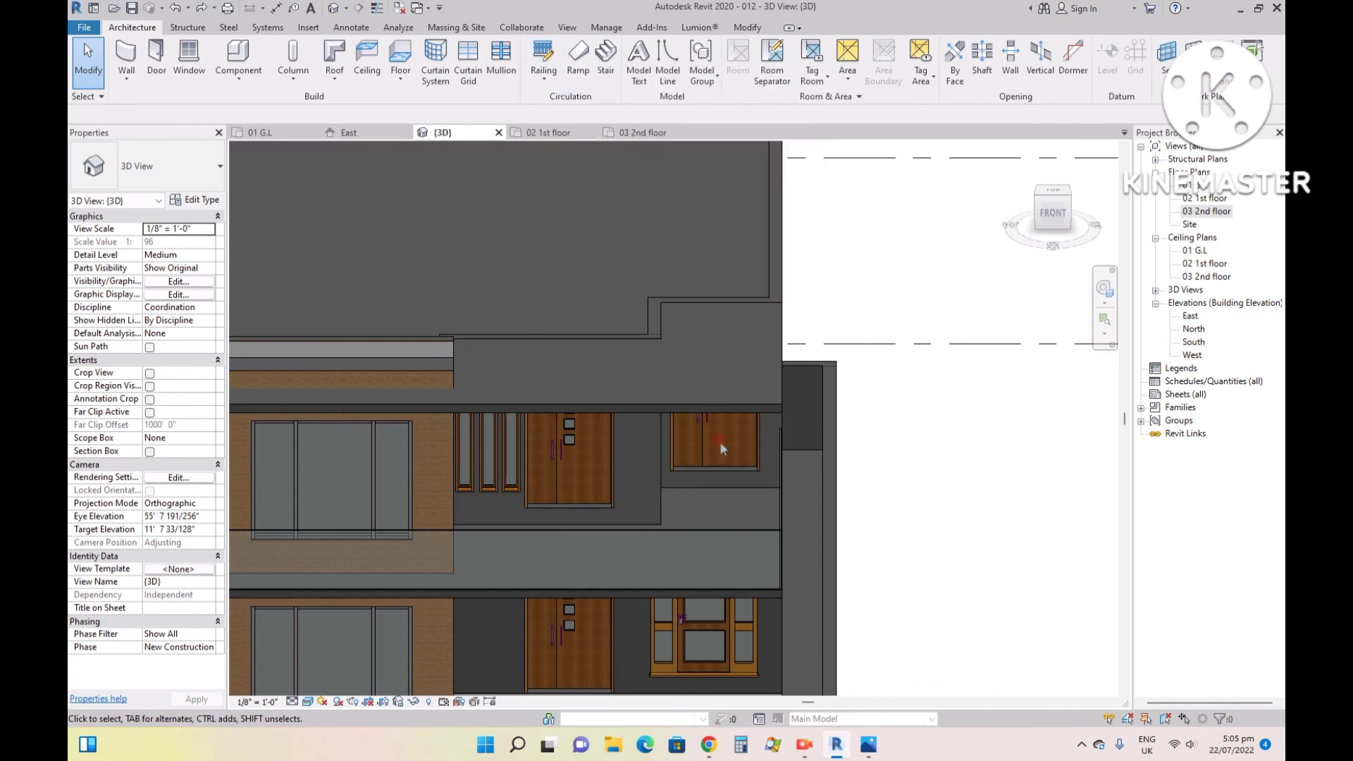
{"action": "left_click", "coordinate": [696, 547]}
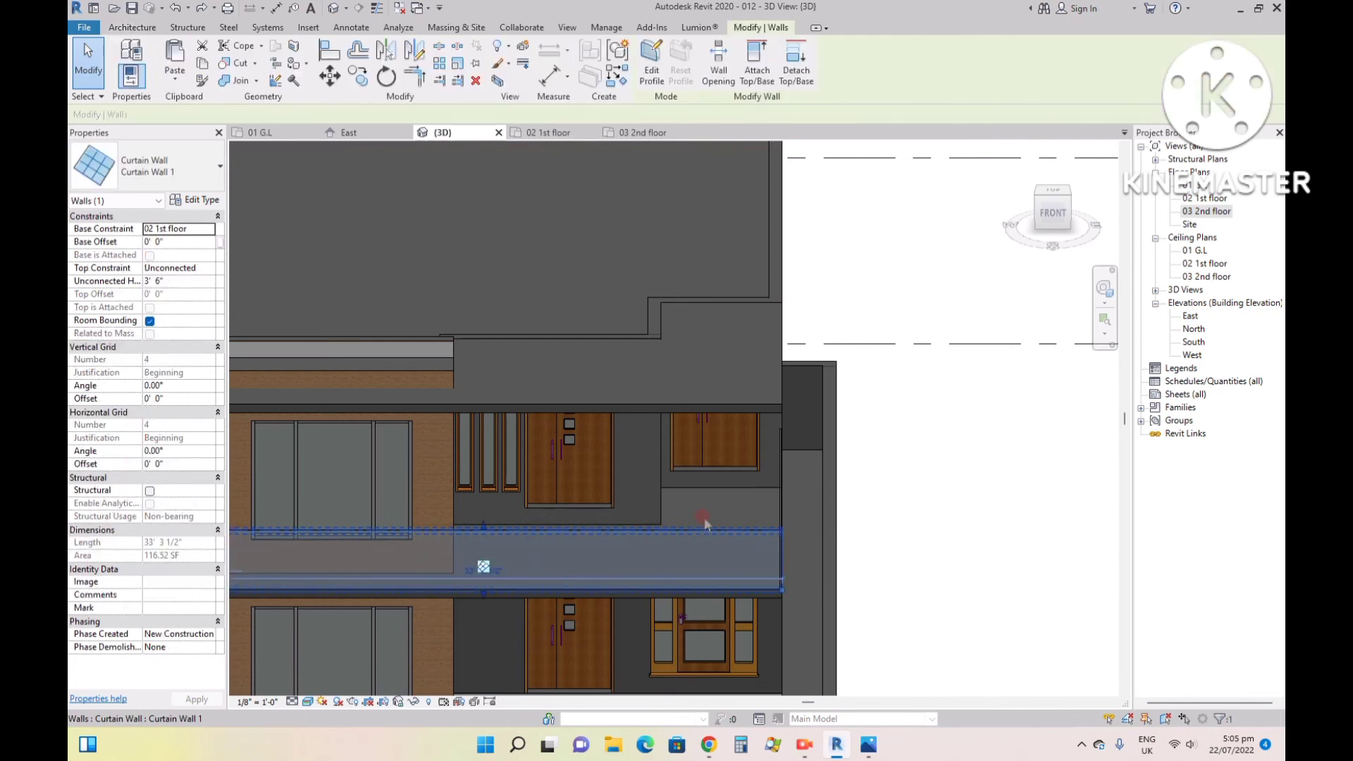
{"action": "key", "text": "Escape"}
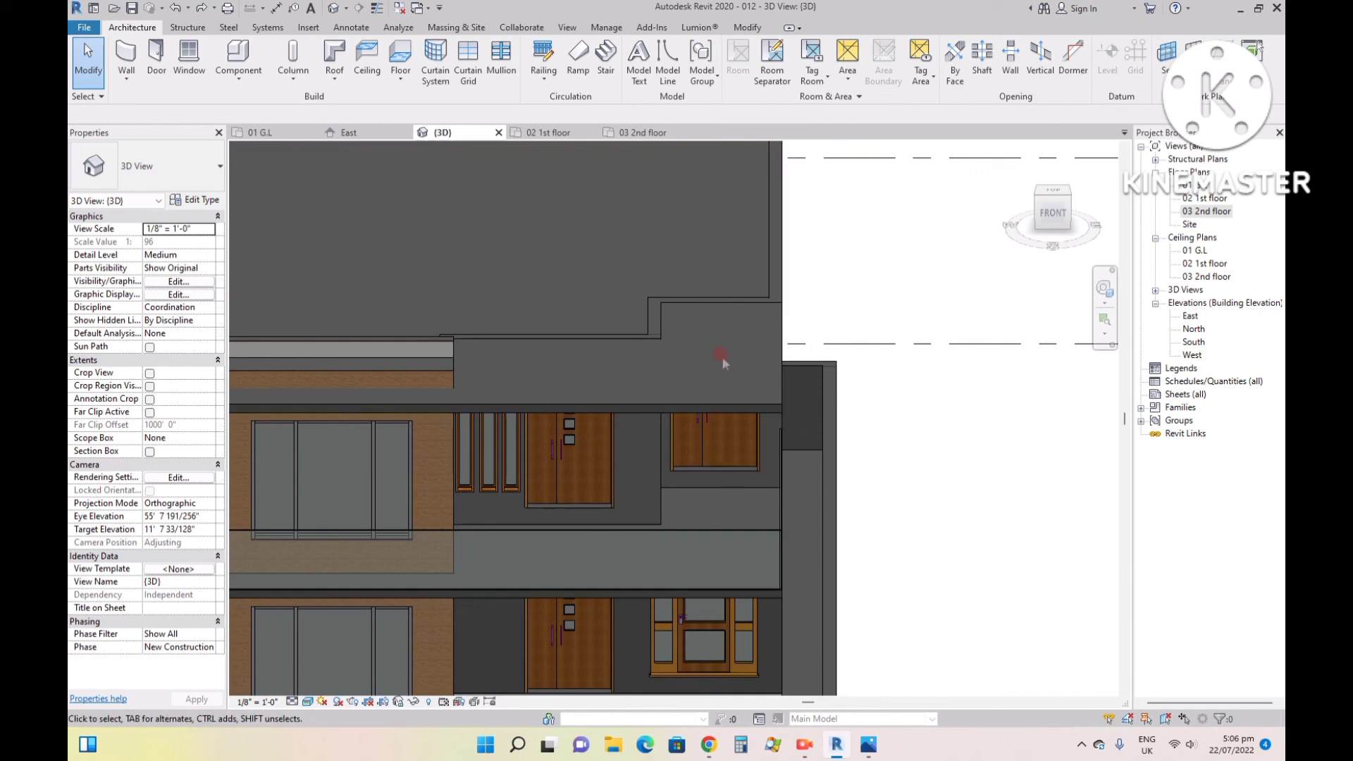
- Restore the home 3D view and examine the front patio floor up close
{"action": "left_click", "coordinate": [1021, 157]}
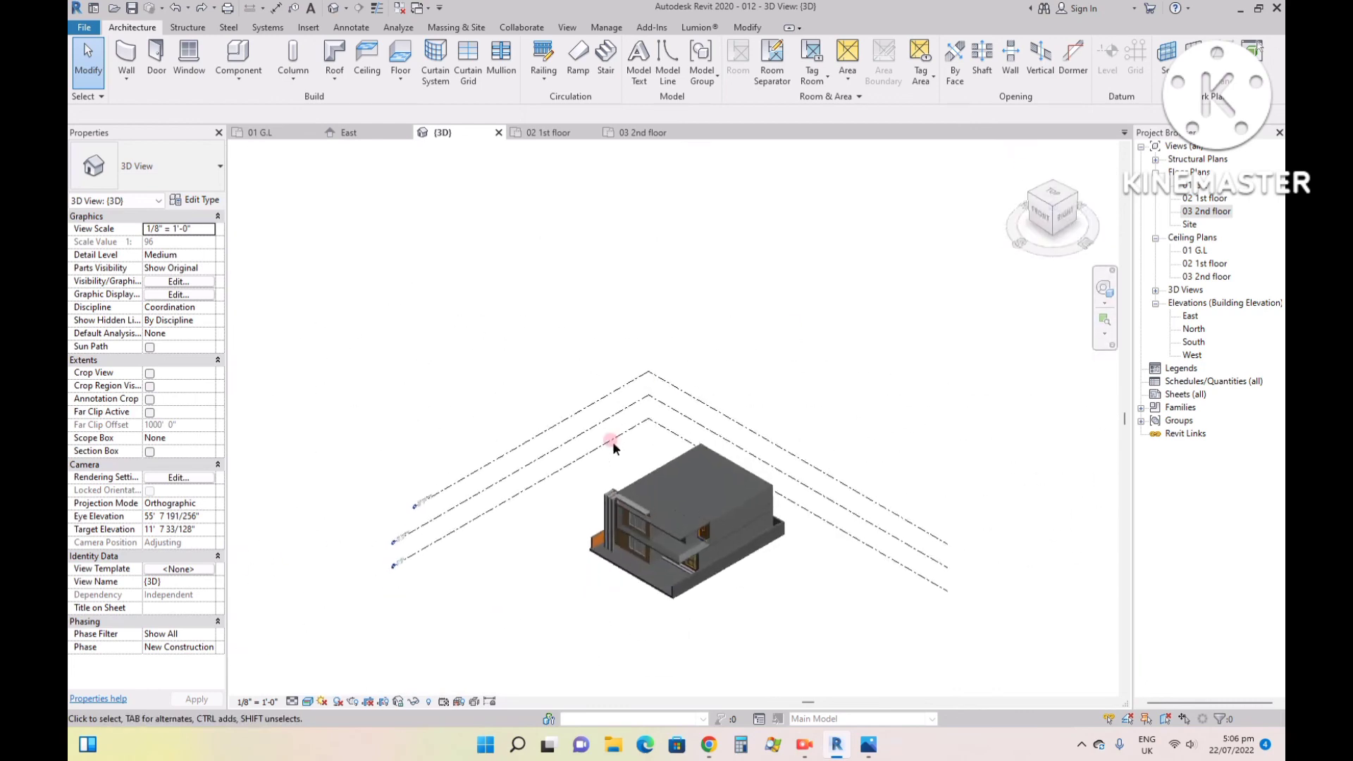
{"action": "scroll", "coordinate": [613, 448], "scroll_direction": "up", "scroll_amount": 8}
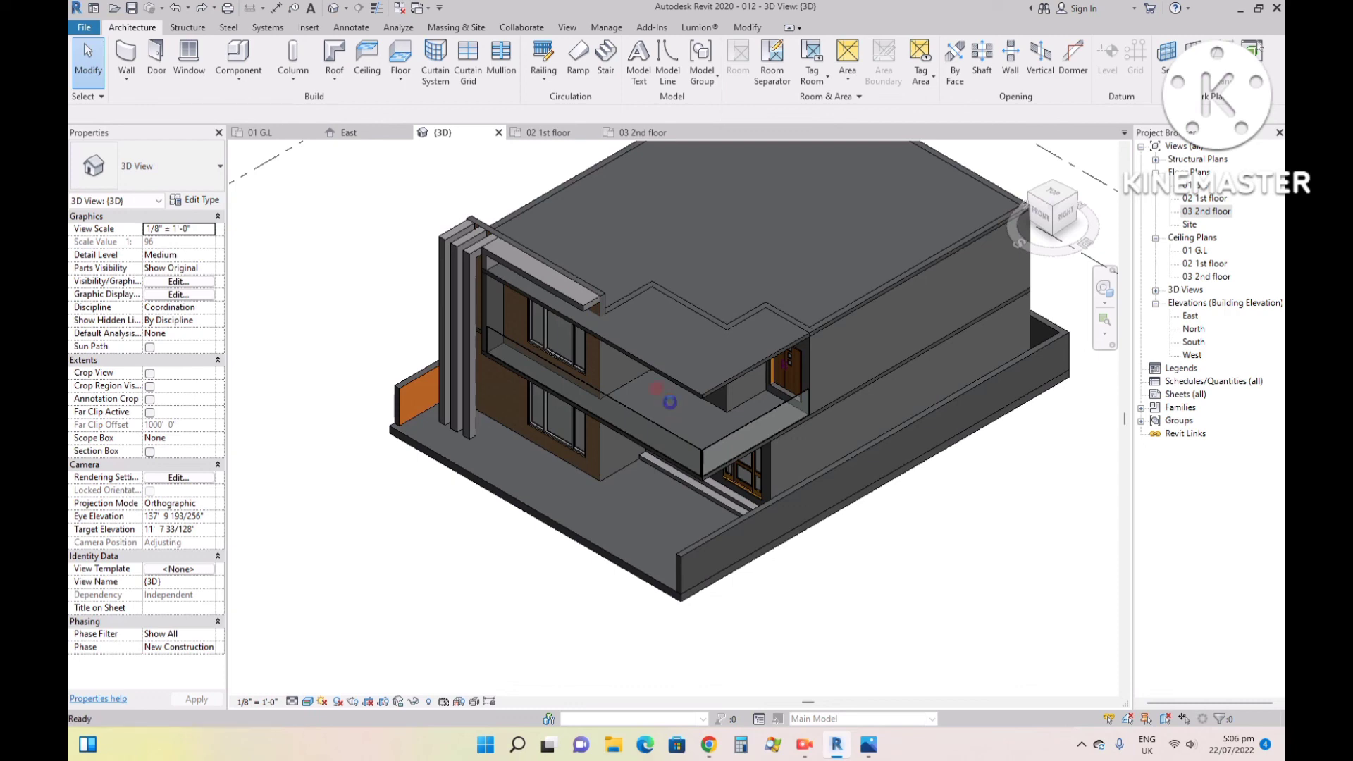
{"action": "scroll", "coordinate": [619, 514], "scroll_direction": "up", "scroll_amount": 4}
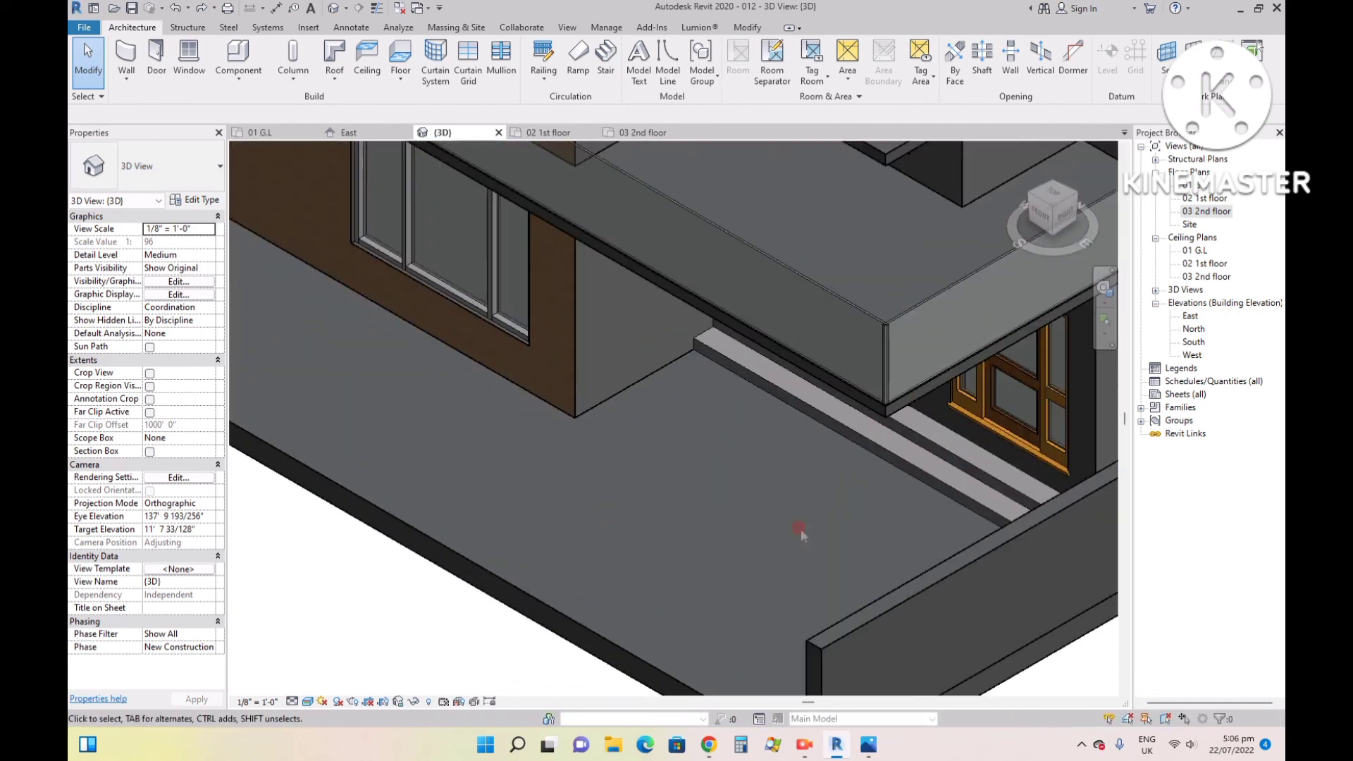
{"action": "scroll", "coordinate": [801, 532], "scroll_direction": "down", "scroll_amount": 2}
{"action": "scroll", "coordinate": [644, 493], "scroll_direction": "up", "scroll_amount": 3}
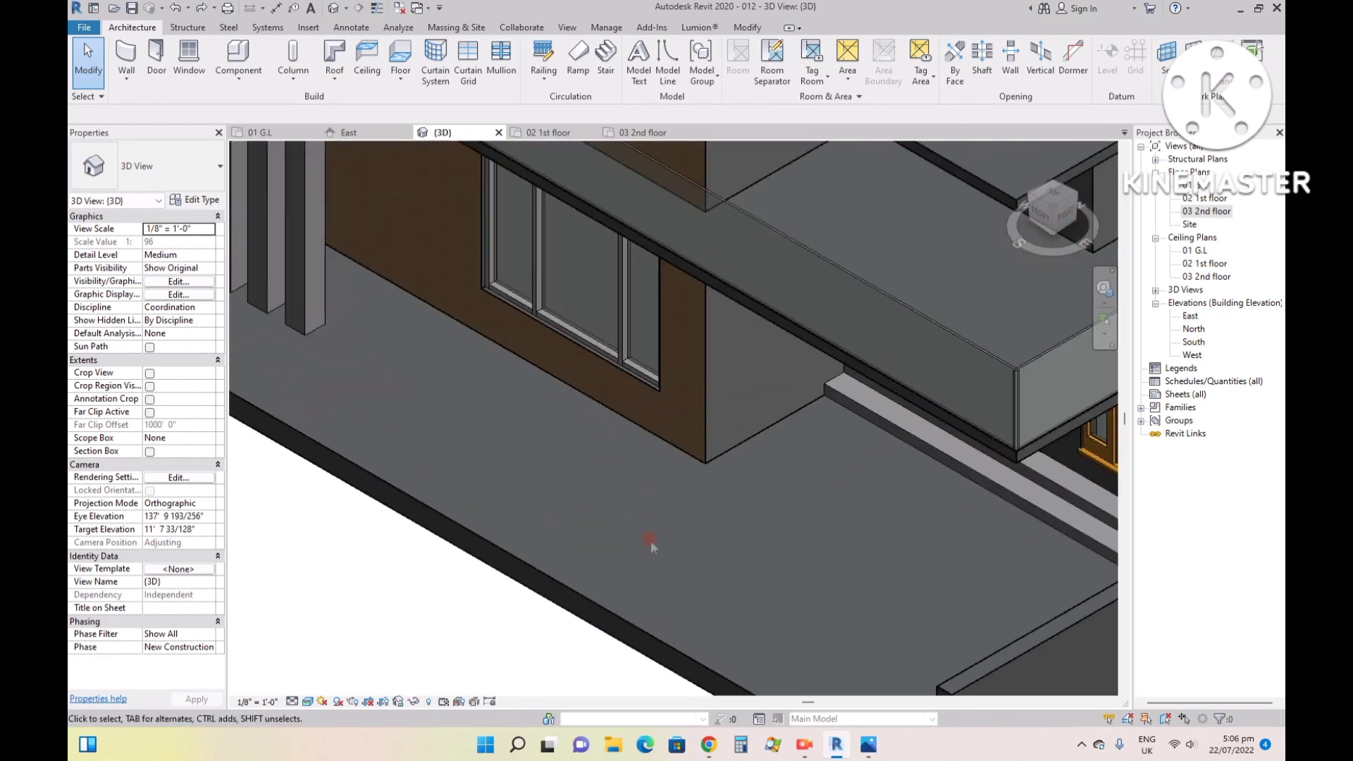
- Switch to Chrome and search Google Images for tiles, refining the search to tiles texture
{"action": "left_click", "coordinate": [710, 745]}
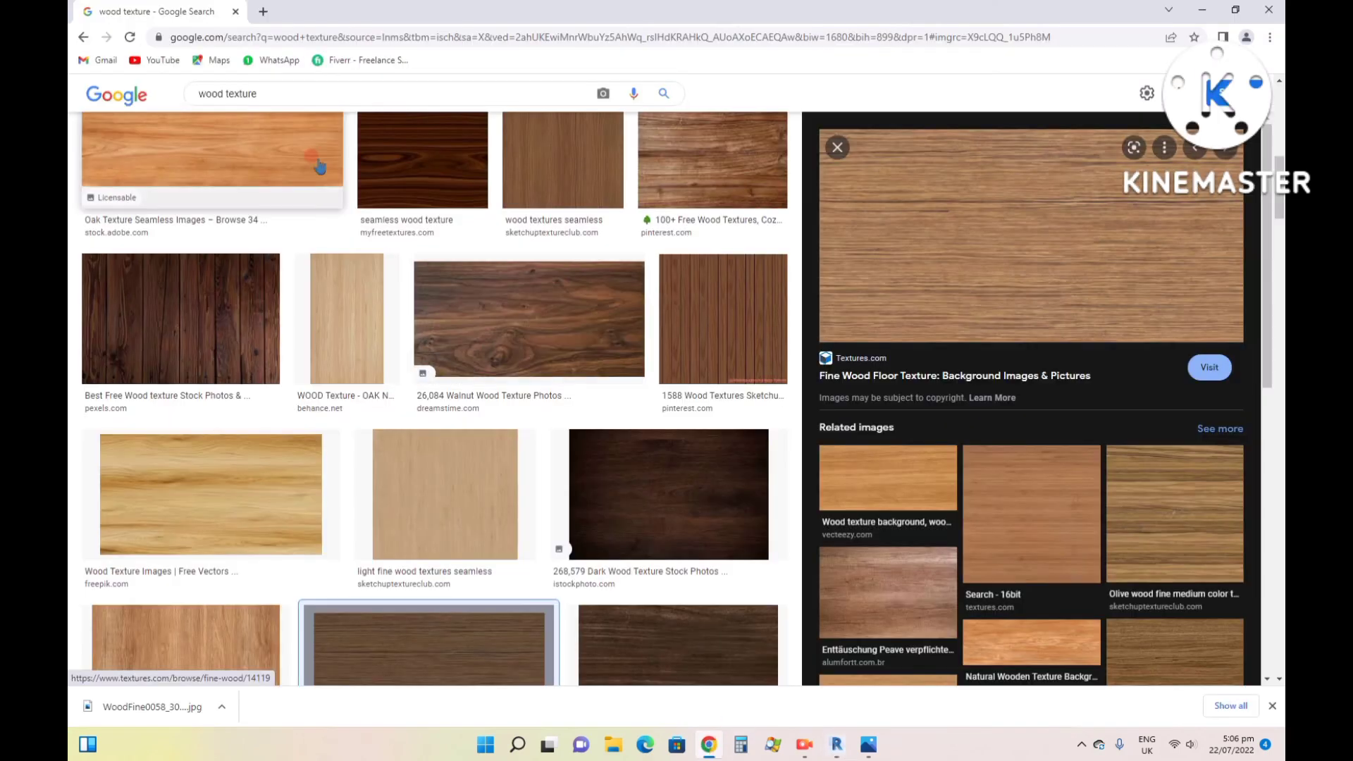
{"action": "left_click_drag", "start_coordinate": [265, 93], "coordinate": [73, 48]}
{"action": "type", "text": "til"}
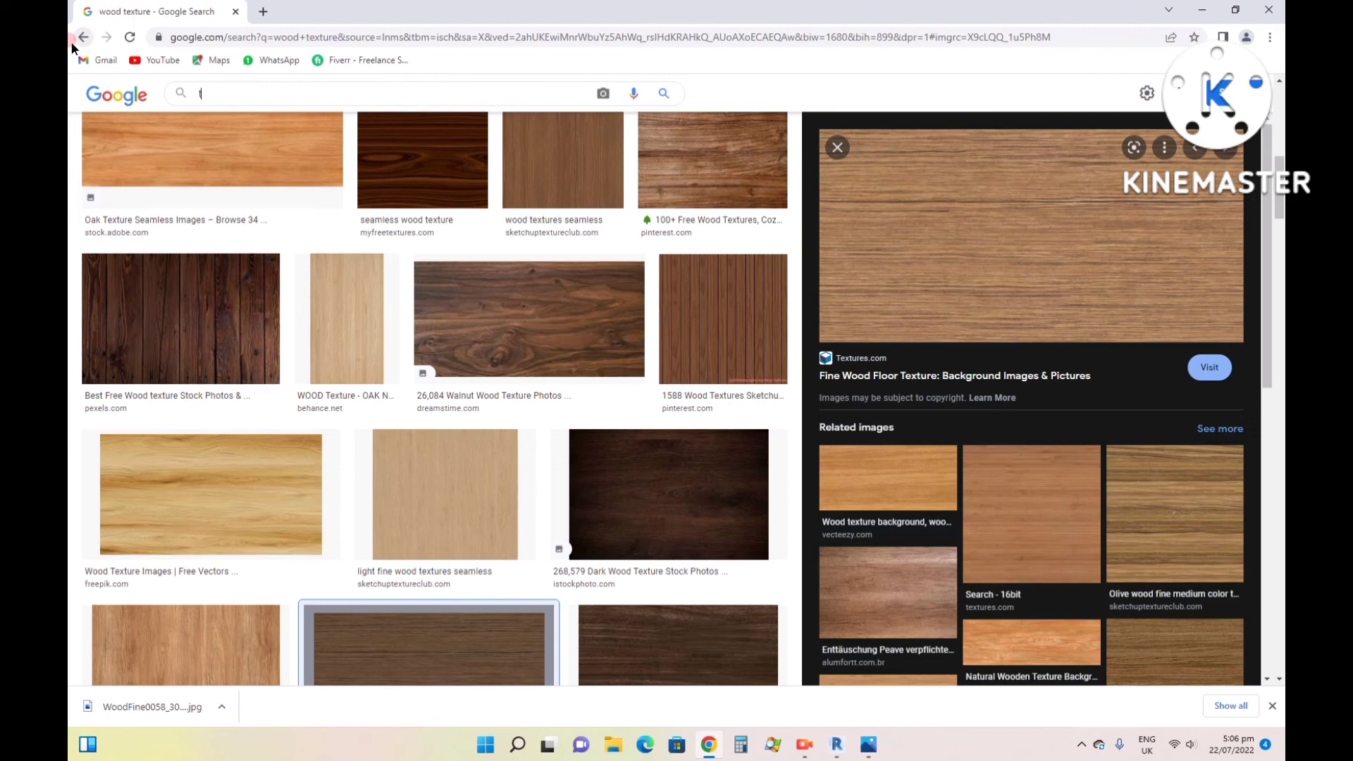
{"action": "type", "text": "es"}
{"action": "key", "text": "Return"}
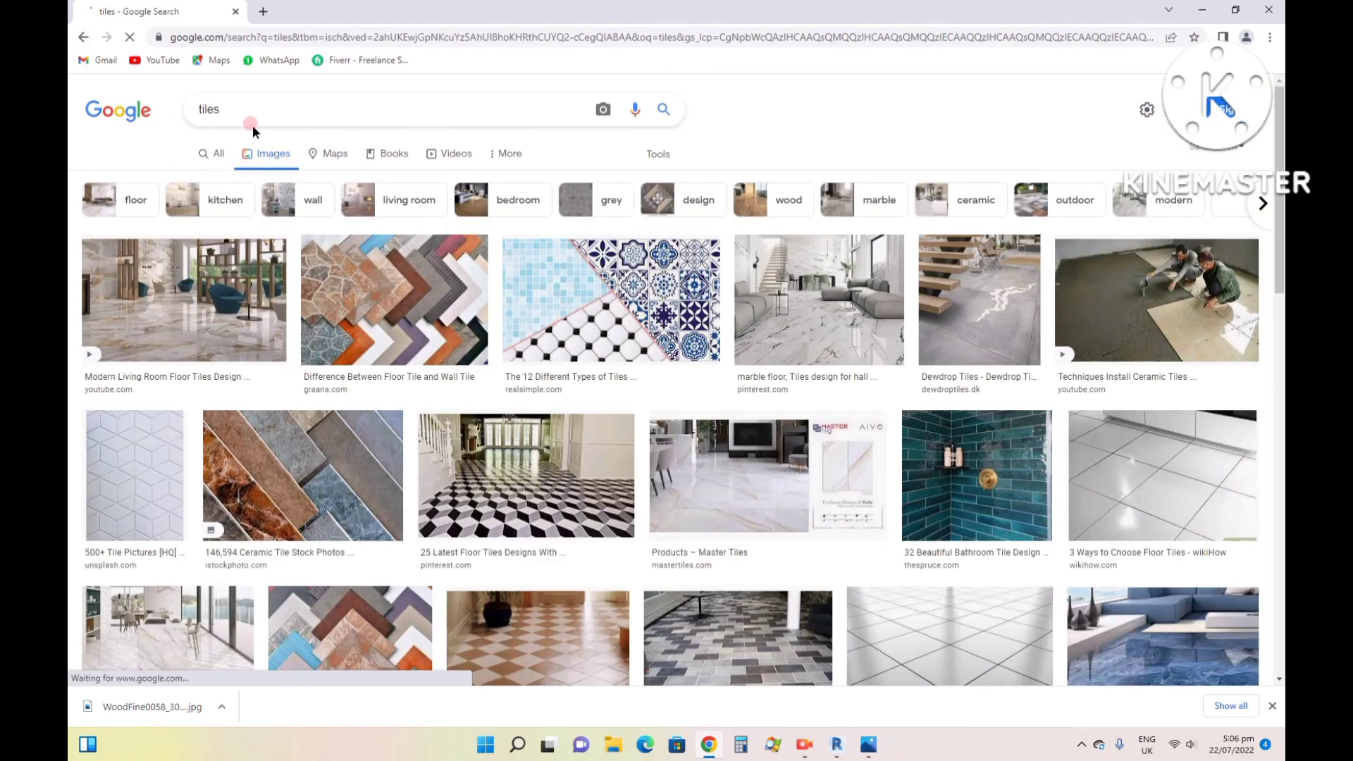
{"action": "left_click", "coordinate": [252, 110]}
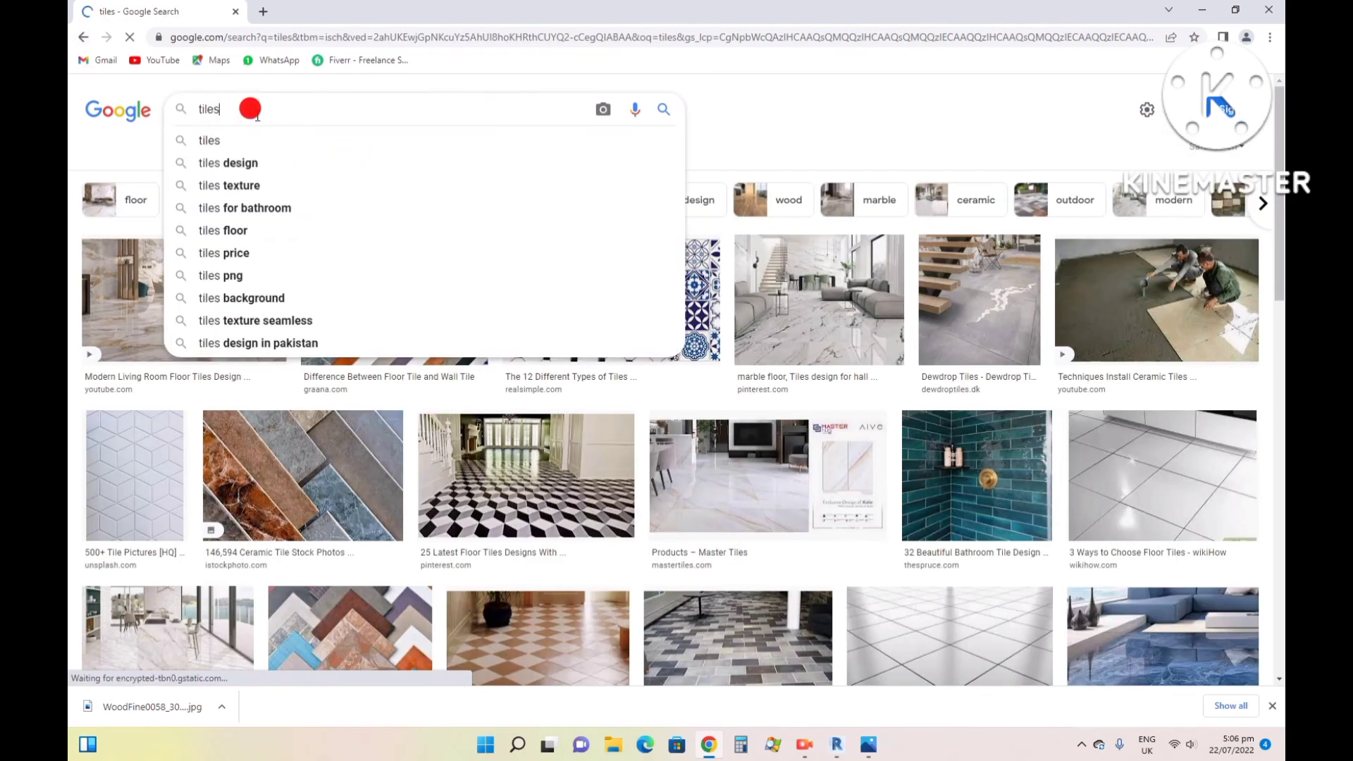
{"action": "type", "text": "texture"}
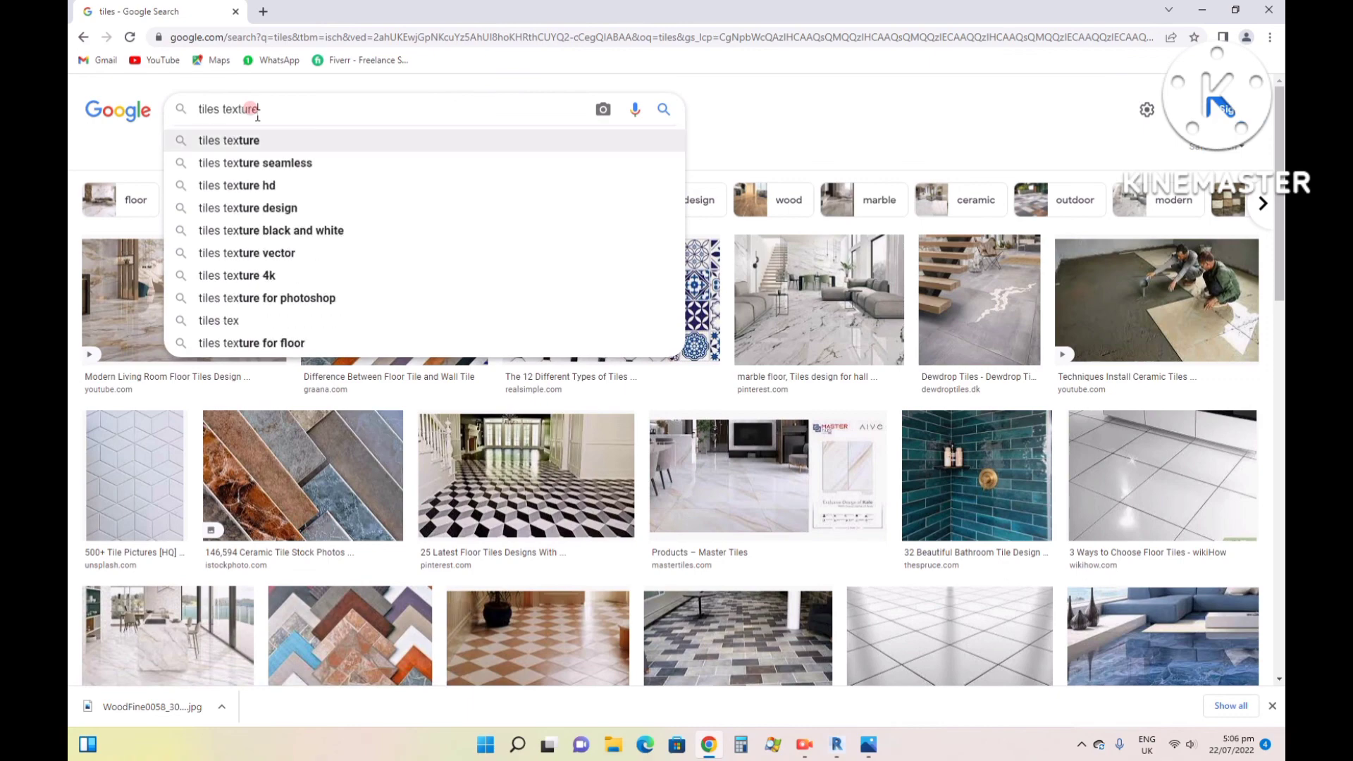
{"action": "key", "text": "Return"}
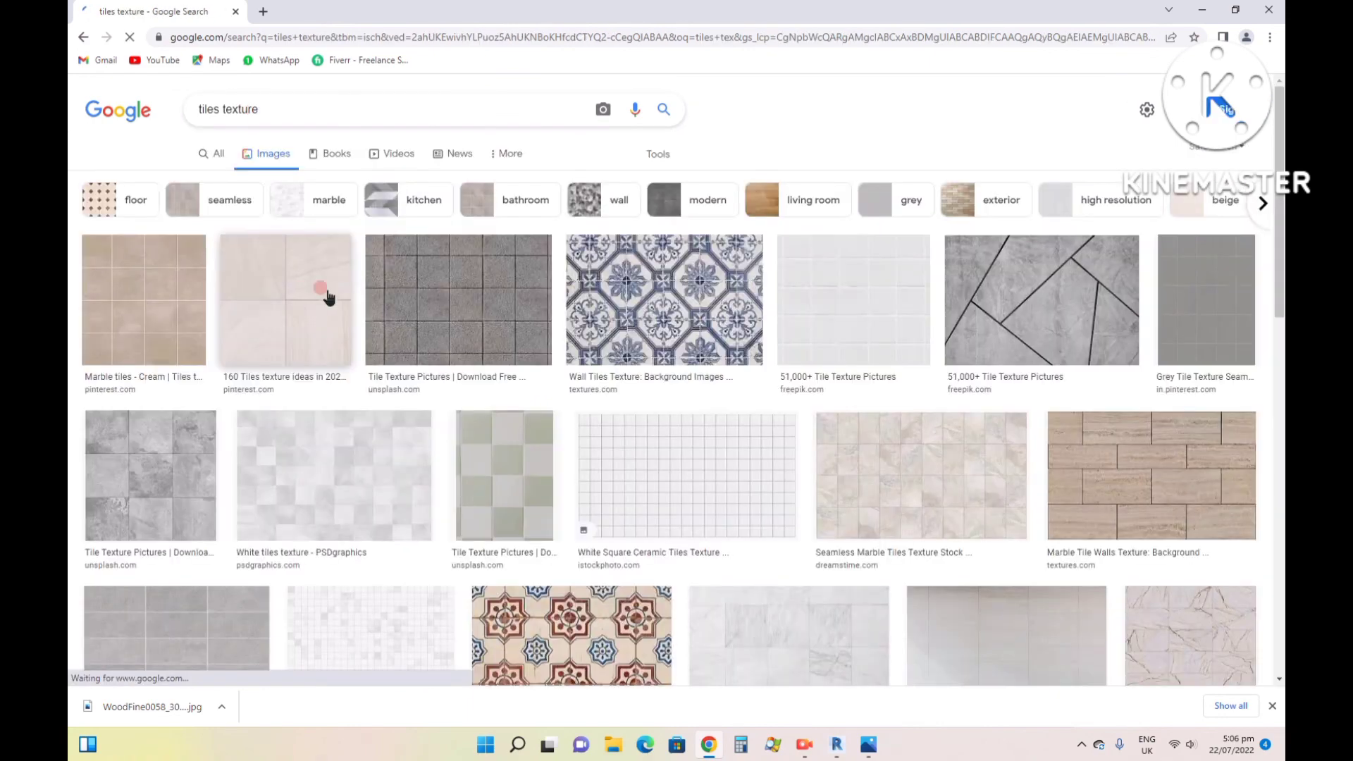
- Preview the Freepik gray mosaic tile image with irregular dark joints and save it to the Desktop
{"action": "scroll", "coordinate": [614, 447], "scroll_direction": "down", "scroll_amount": 1}
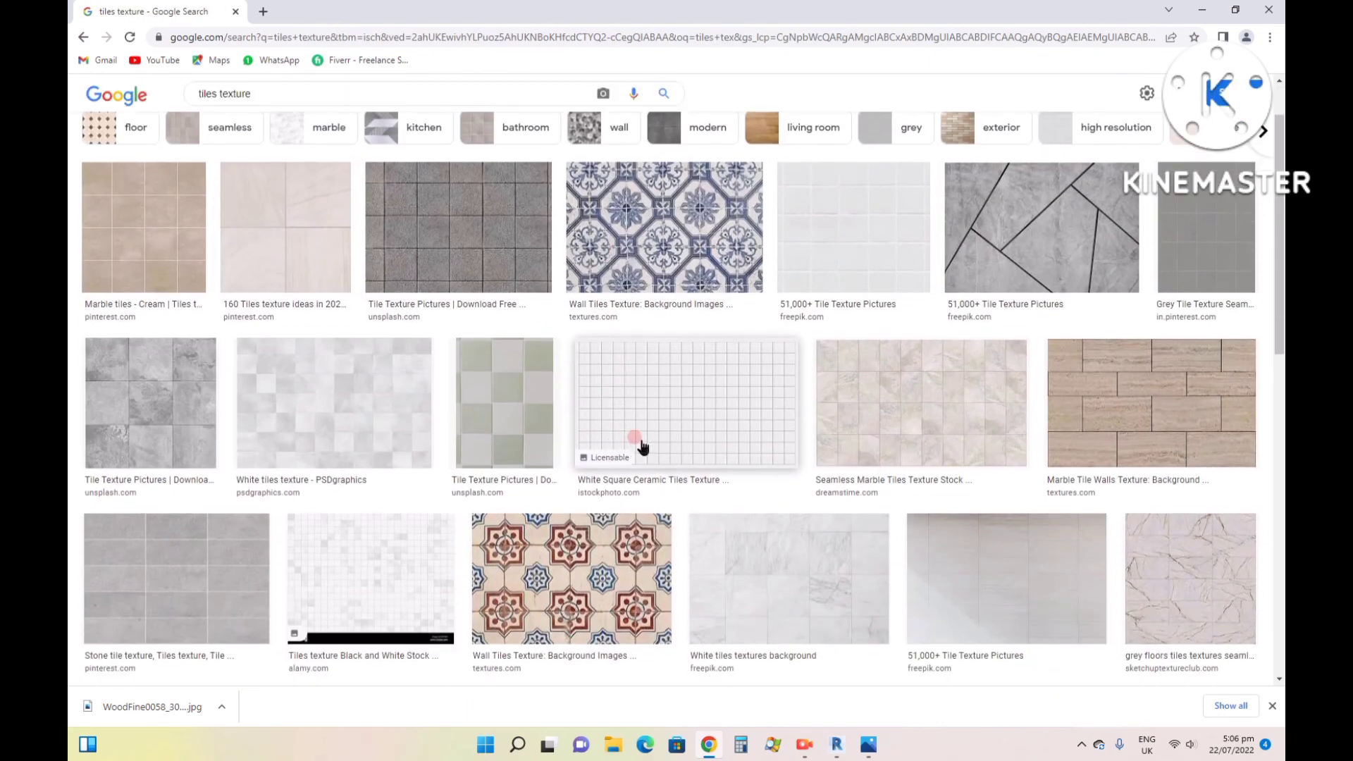
{"action": "left_click", "coordinate": [1086, 301]}
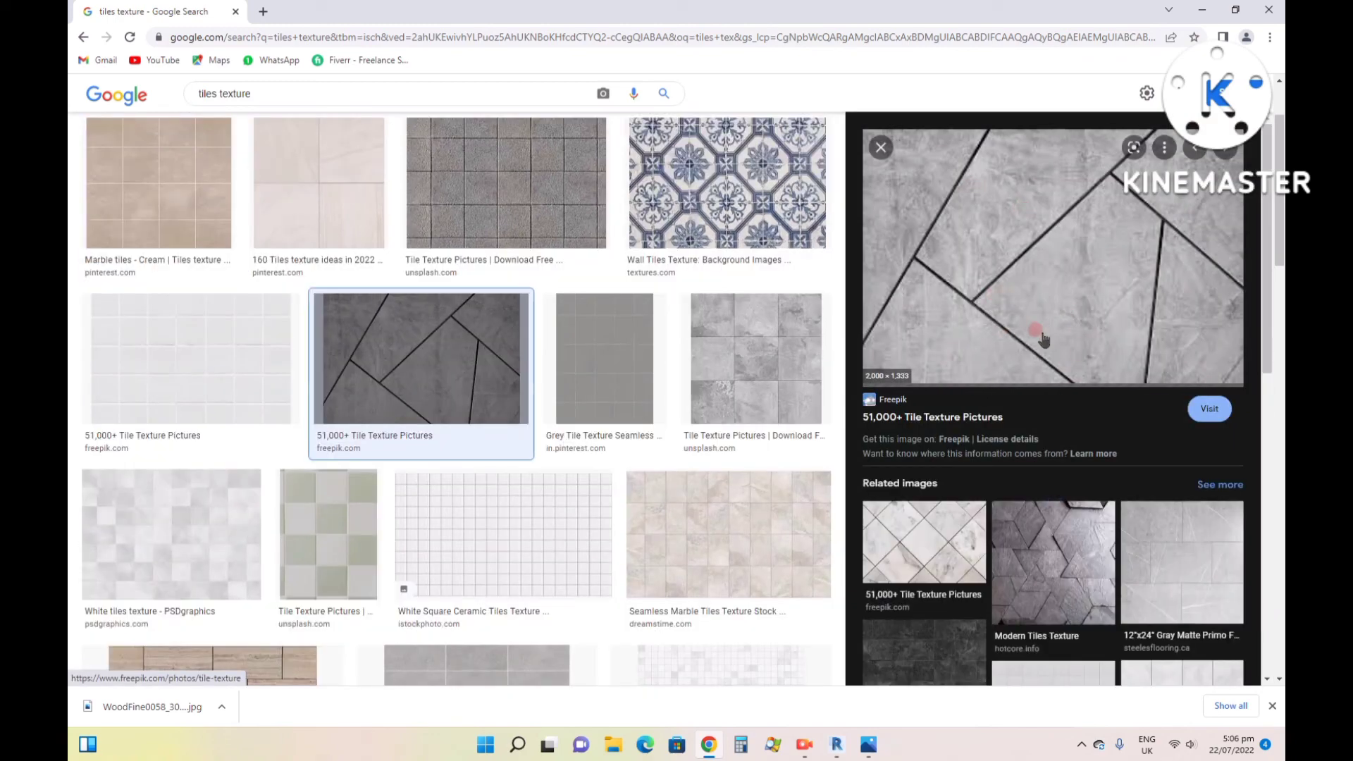
{"action": "right_click", "coordinate": [981, 323]}
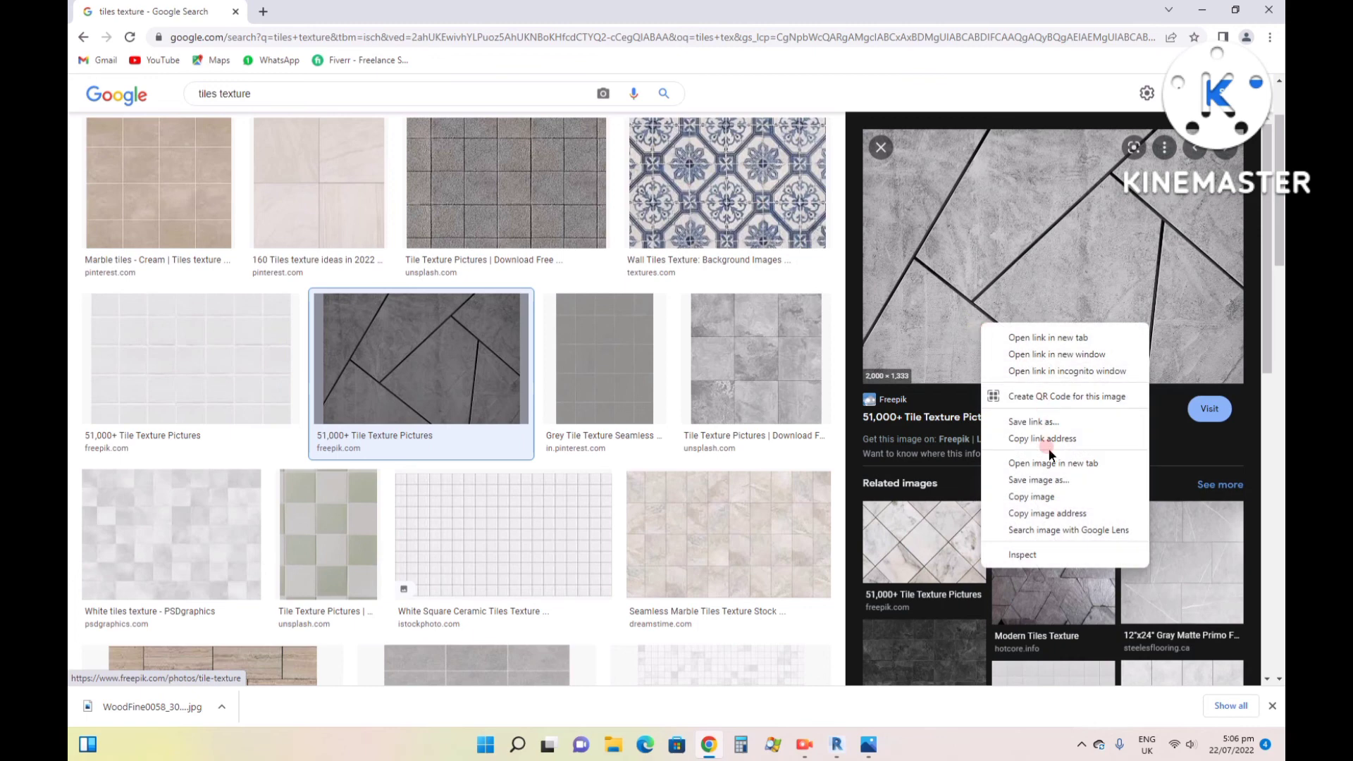
{"action": "left_click", "coordinate": [1028, 483]}
{"action": "right_click", "coordinate": [964, 274]}
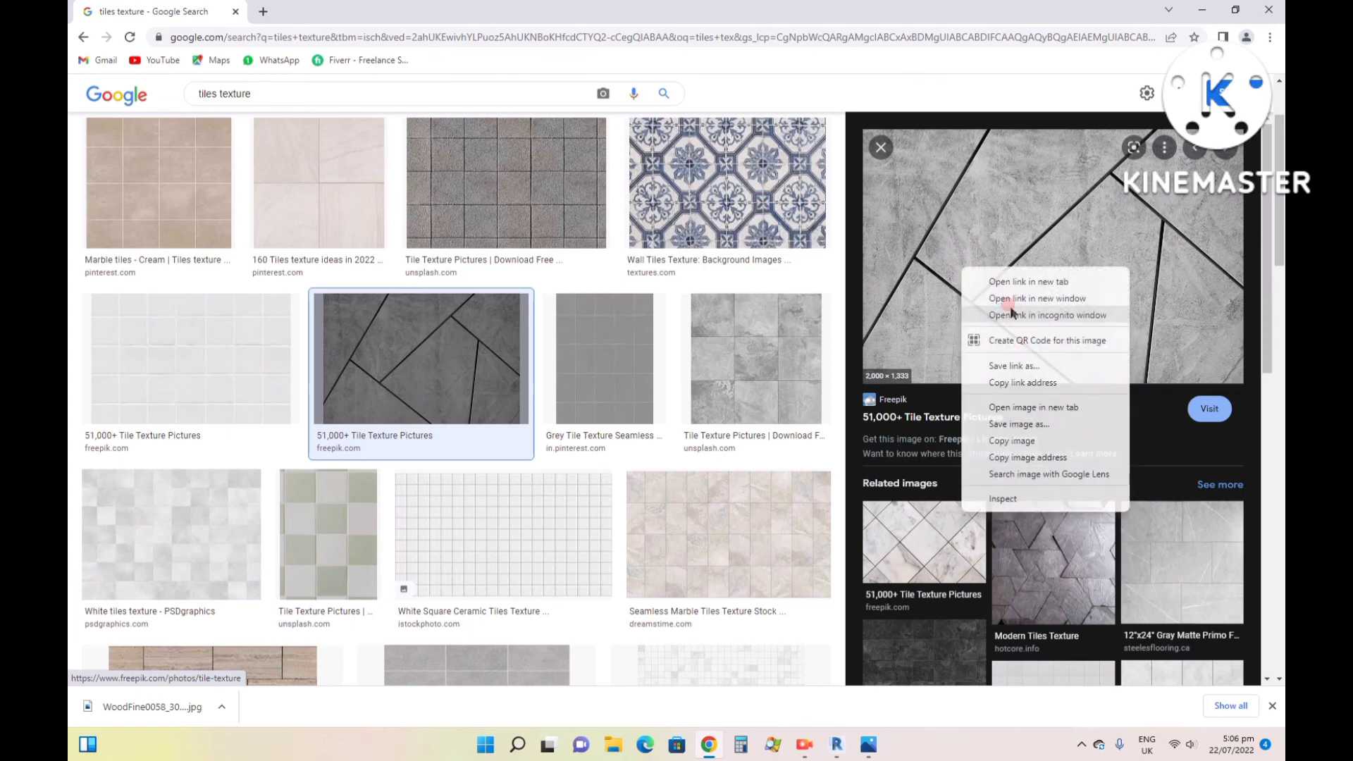
{"action": "left_click", "coordinate": [1001, 419]}
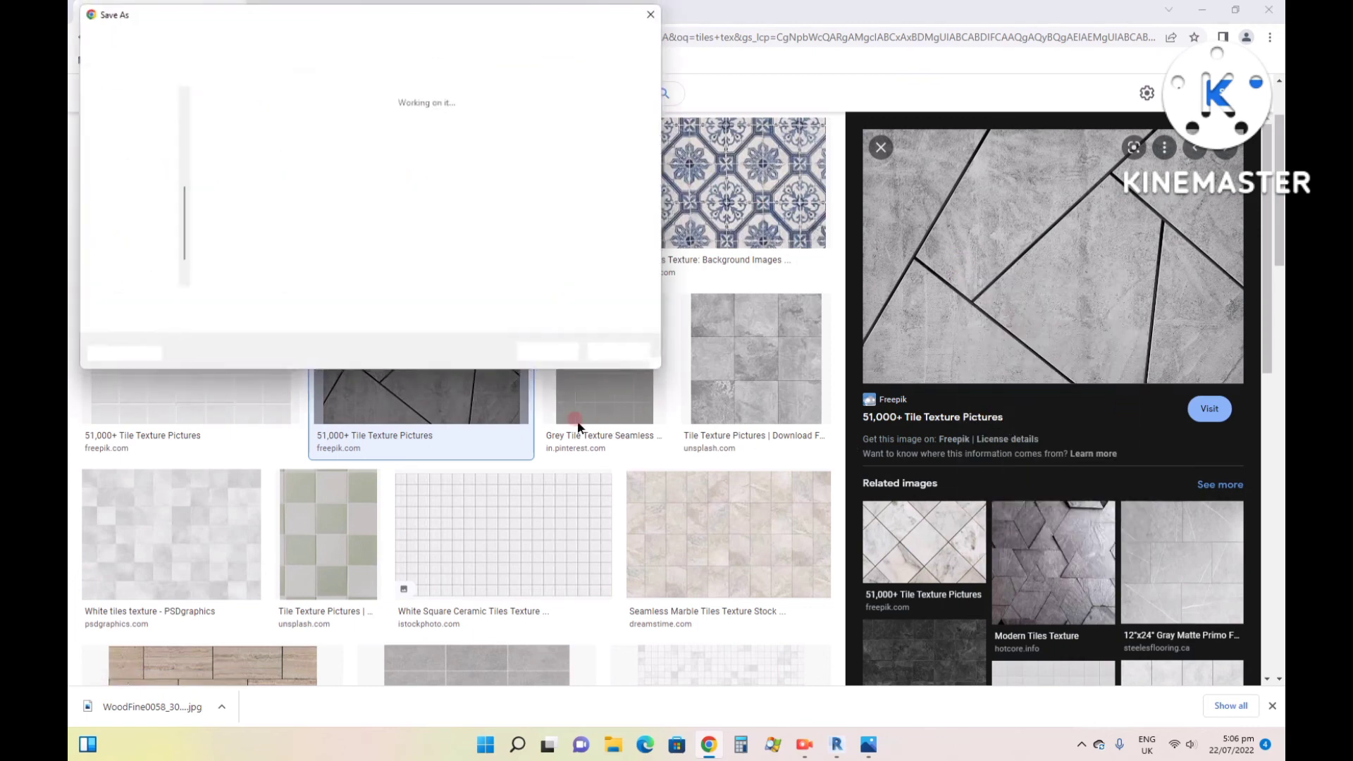
{"action": "left_click", "coordinate": [547, 358]}
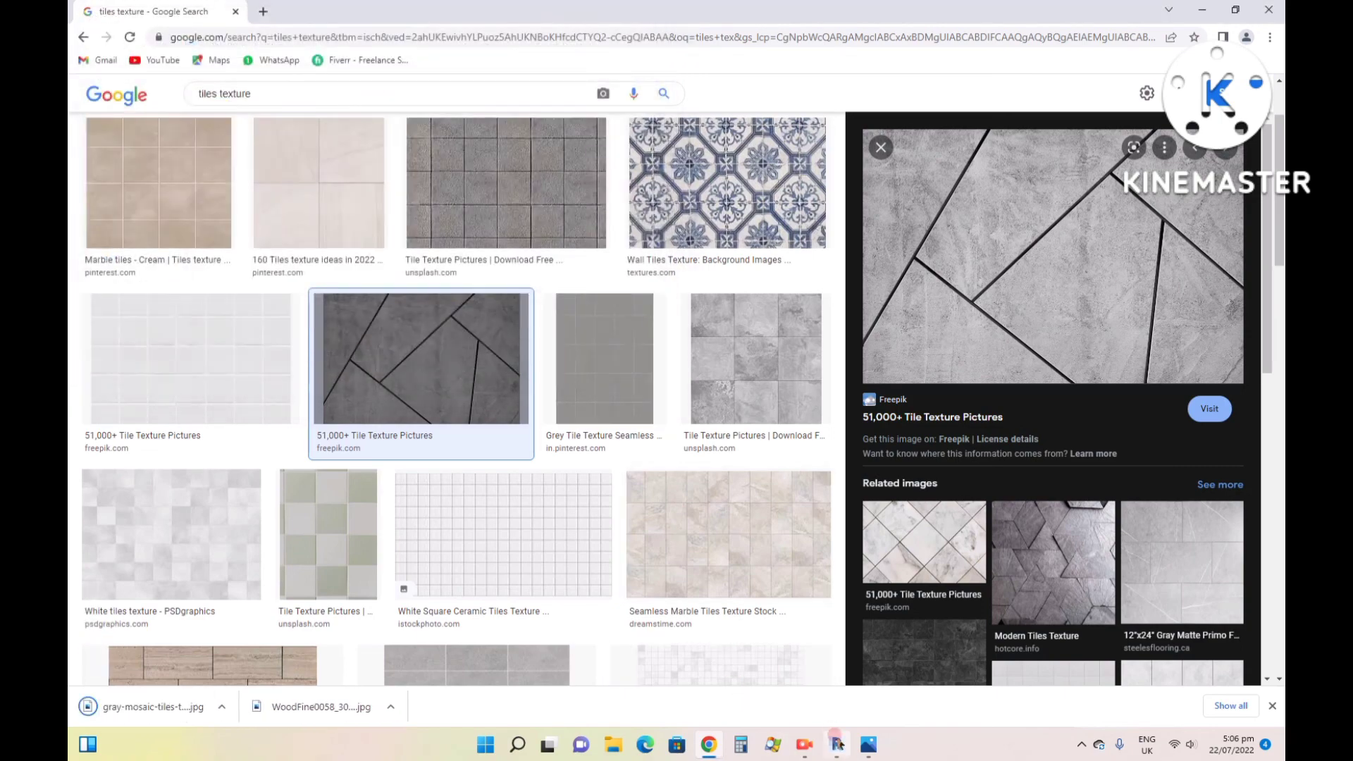
- Switch back to Revit and create a new project material named tile
{"action": "left_click", "coordinate": [836, 744]}
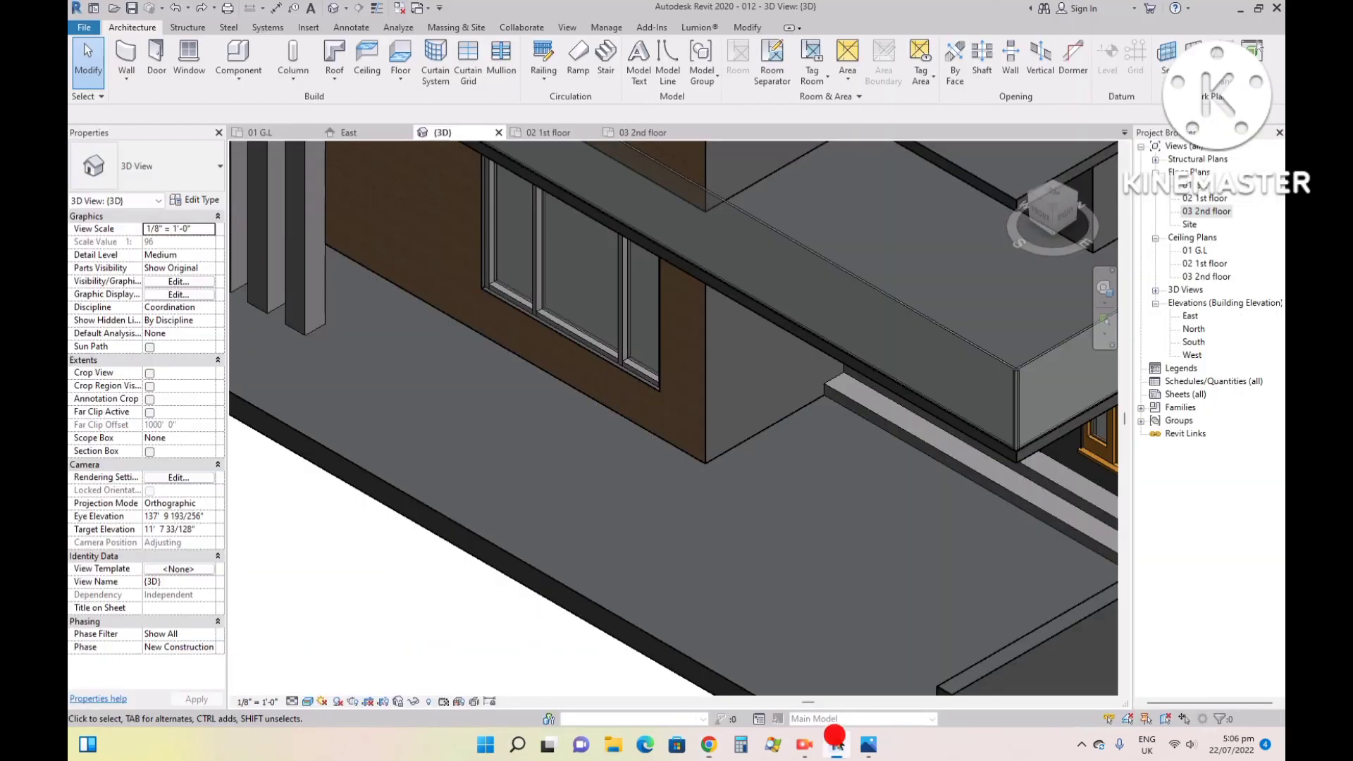
{"action": "left_click", "coordinate": [747, 29]}
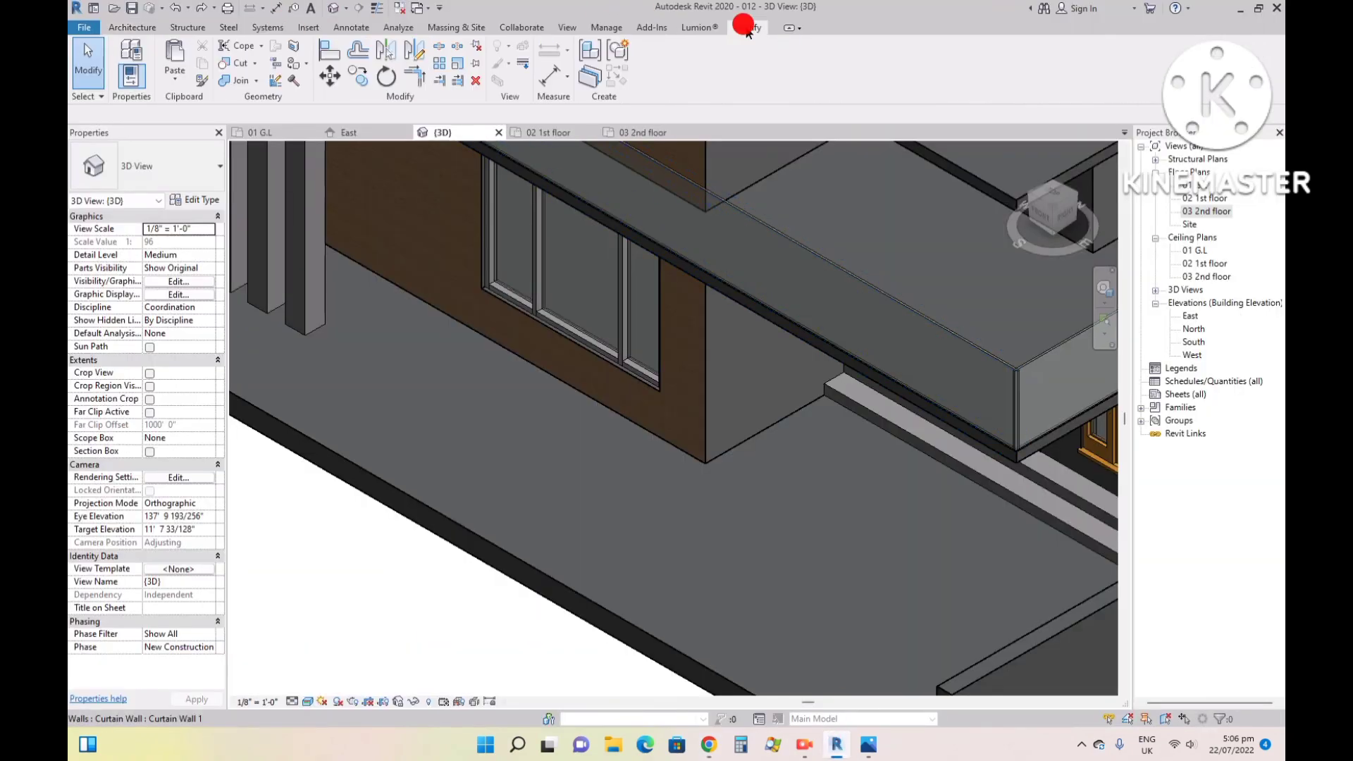
{"action": "left_click", "coordinate": [606, 27]}
{"action": "left_click", "coordinate": [138, 63]}
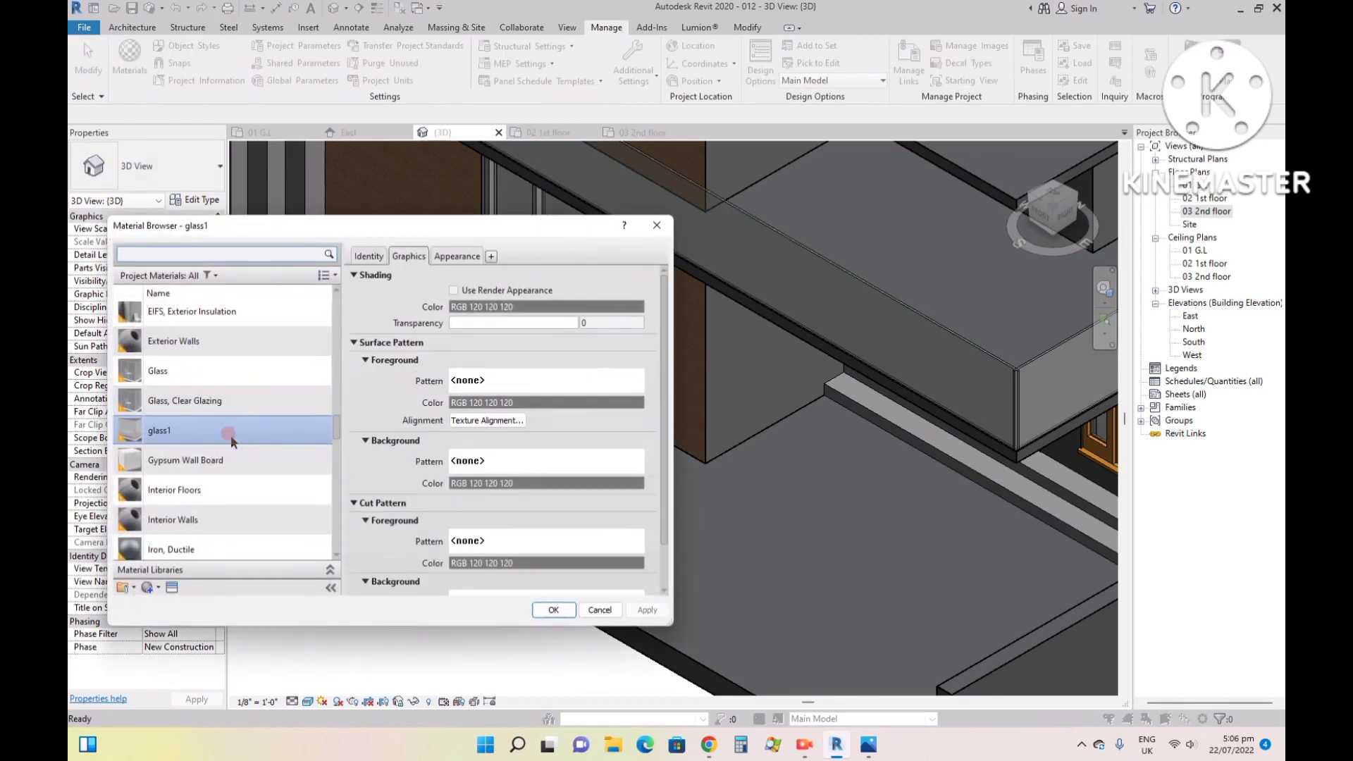
{"action": "left_click", "coordinate": [155, 590]}
{"action": "left_click", "coordinate": [160, 601]}
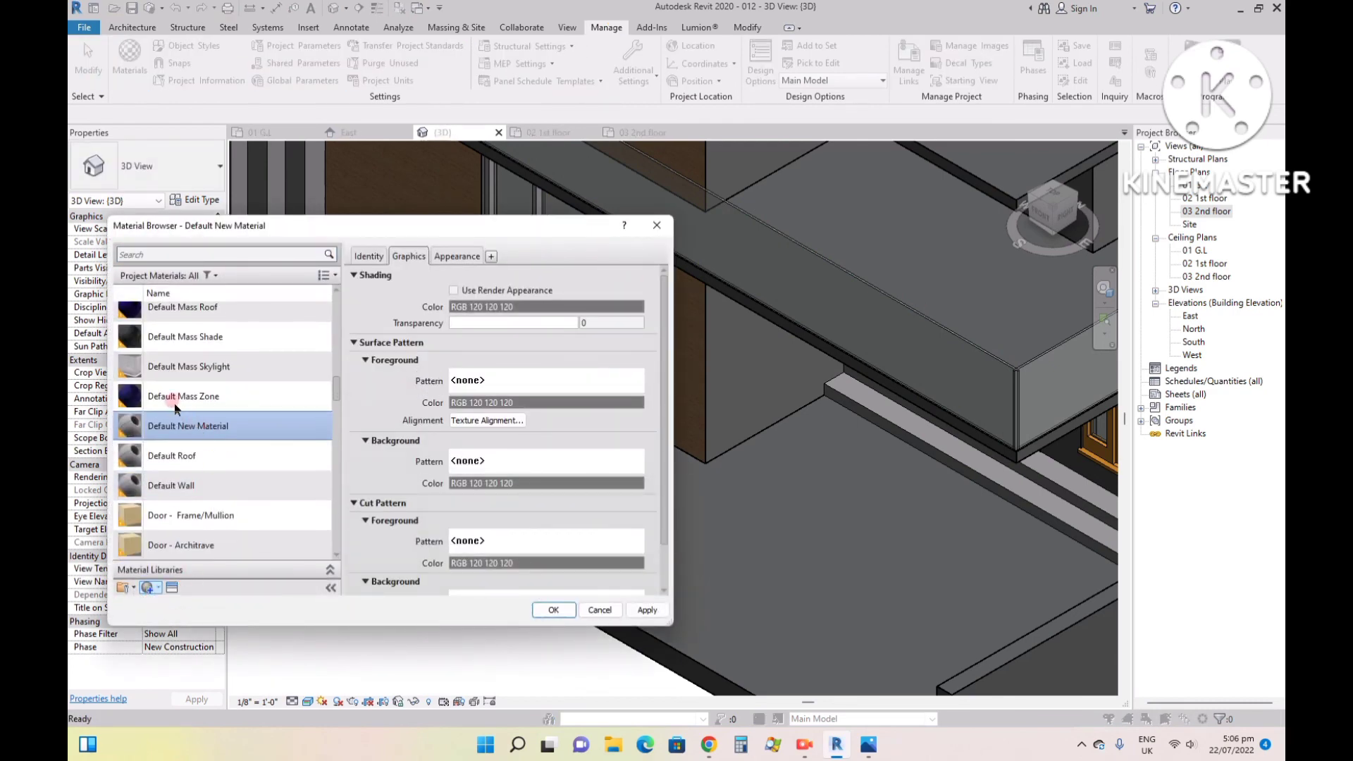
{"action": "right_click", "coordinate": [179, 428]}
{"action": "left_click", "coordinate": [209, 471]}
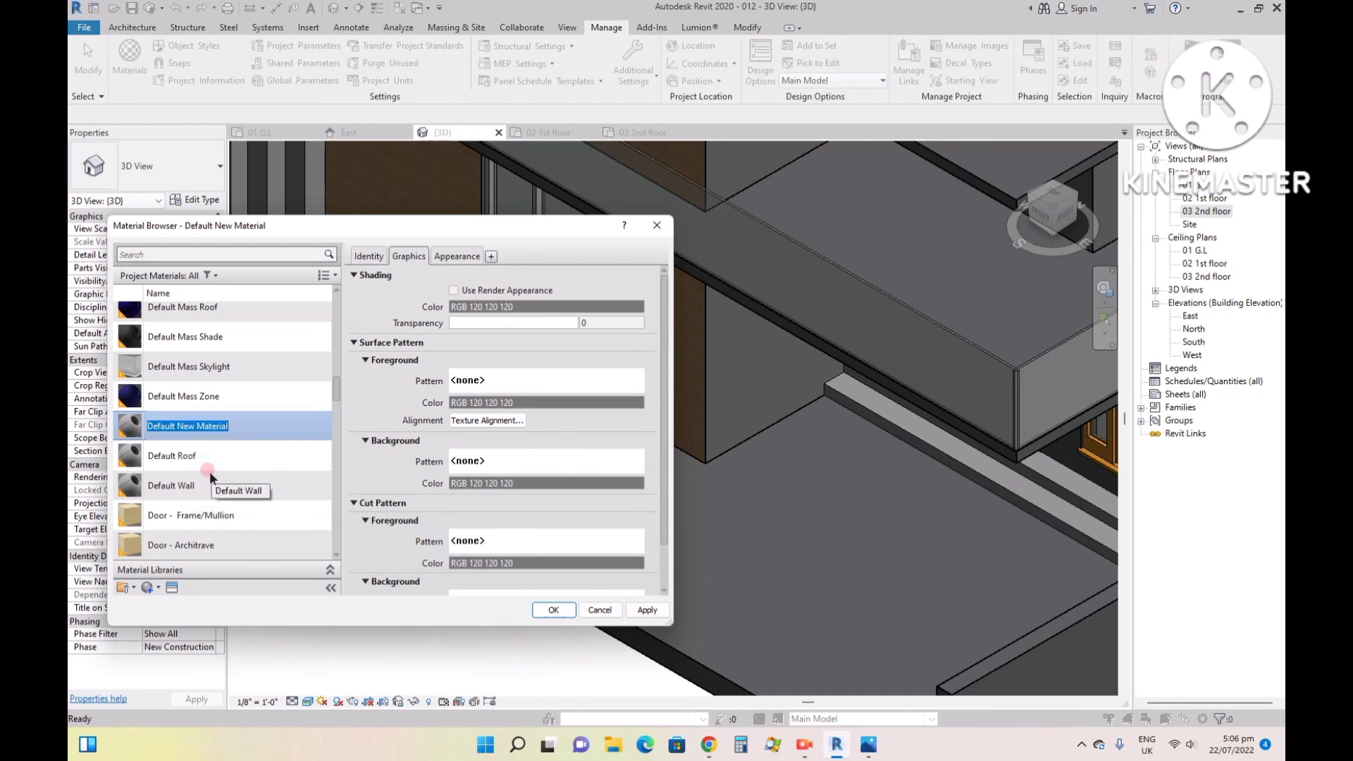
{"action": "type", "text": "tile"}
- Assign gray-mosaic-tiles-textured-background_53876-101723.jpg from the Desktop as the tile material's appearance image and apply it
{"action": "left_click", "coordinate": [457, 256]}
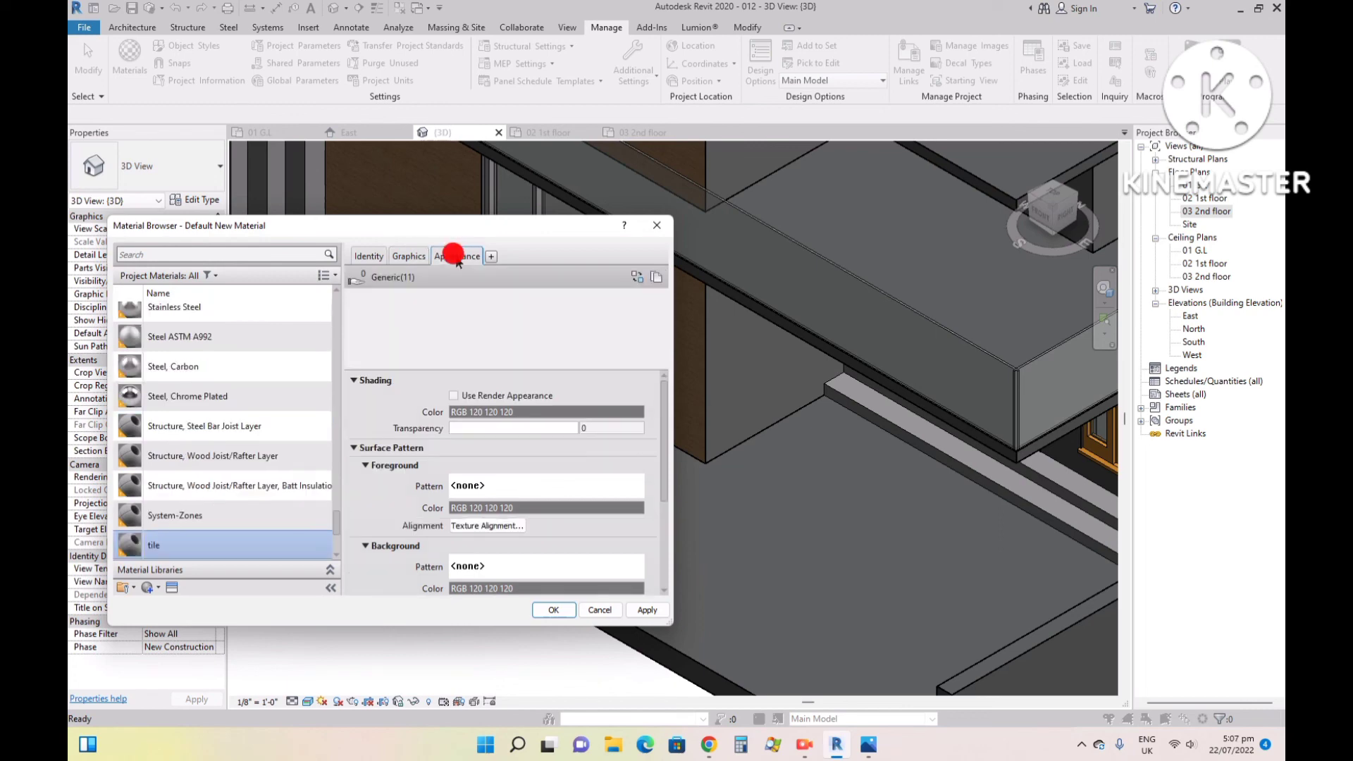
{"action": "left_click", "coordinate": [408, 257]}
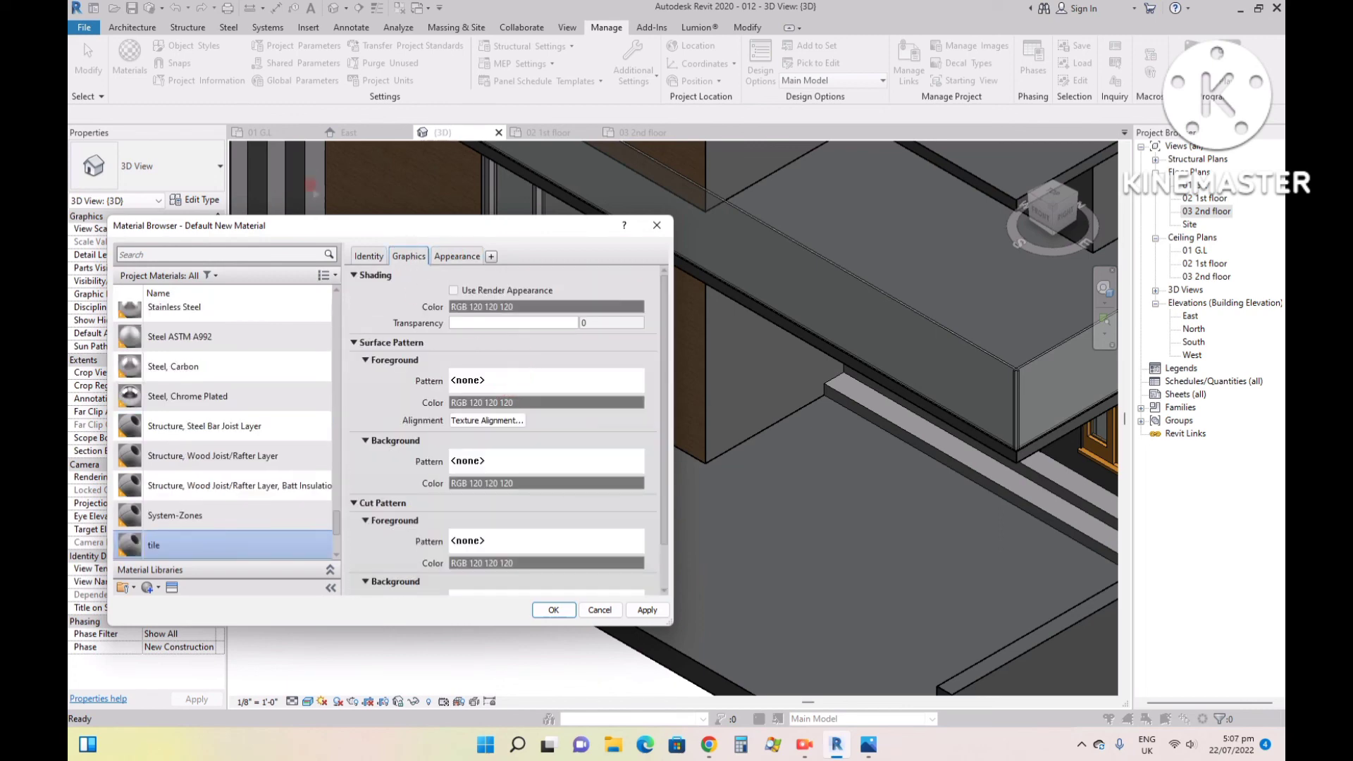
{"action": "left_click", "coordinate": [367, 257]}
{"action": "left_click", "coordinate": [456, 256]}
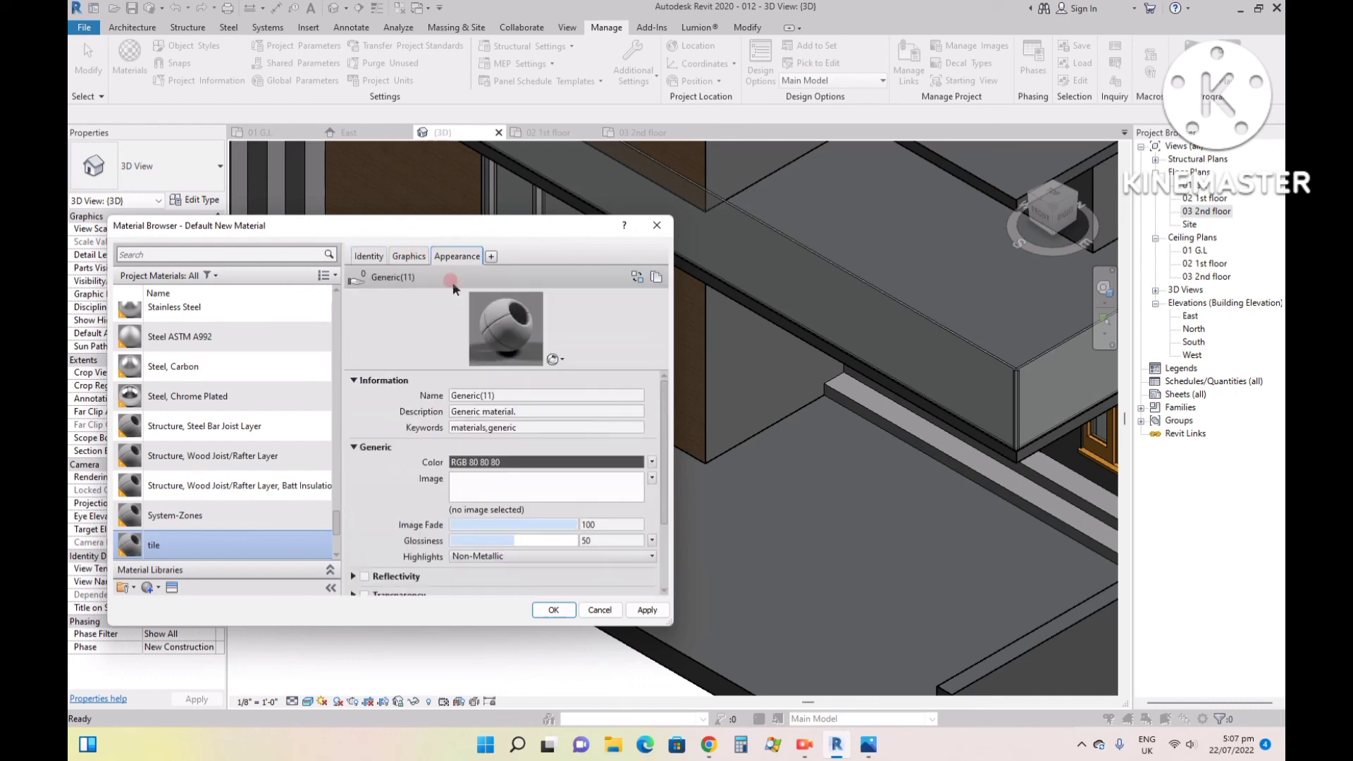
{"action": "left_click", "coordinate": [486, 396]}
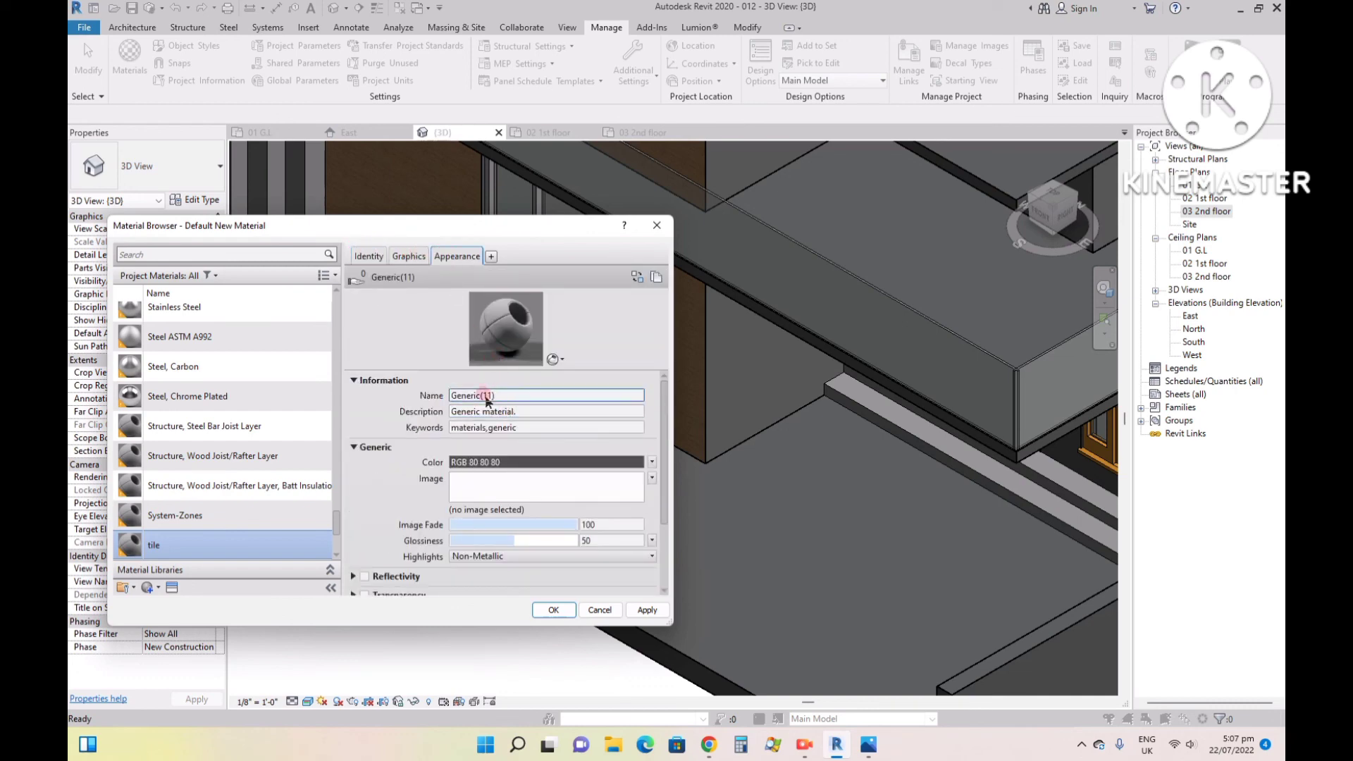
{"action": "left_click", "coordinate": [484, 490]}
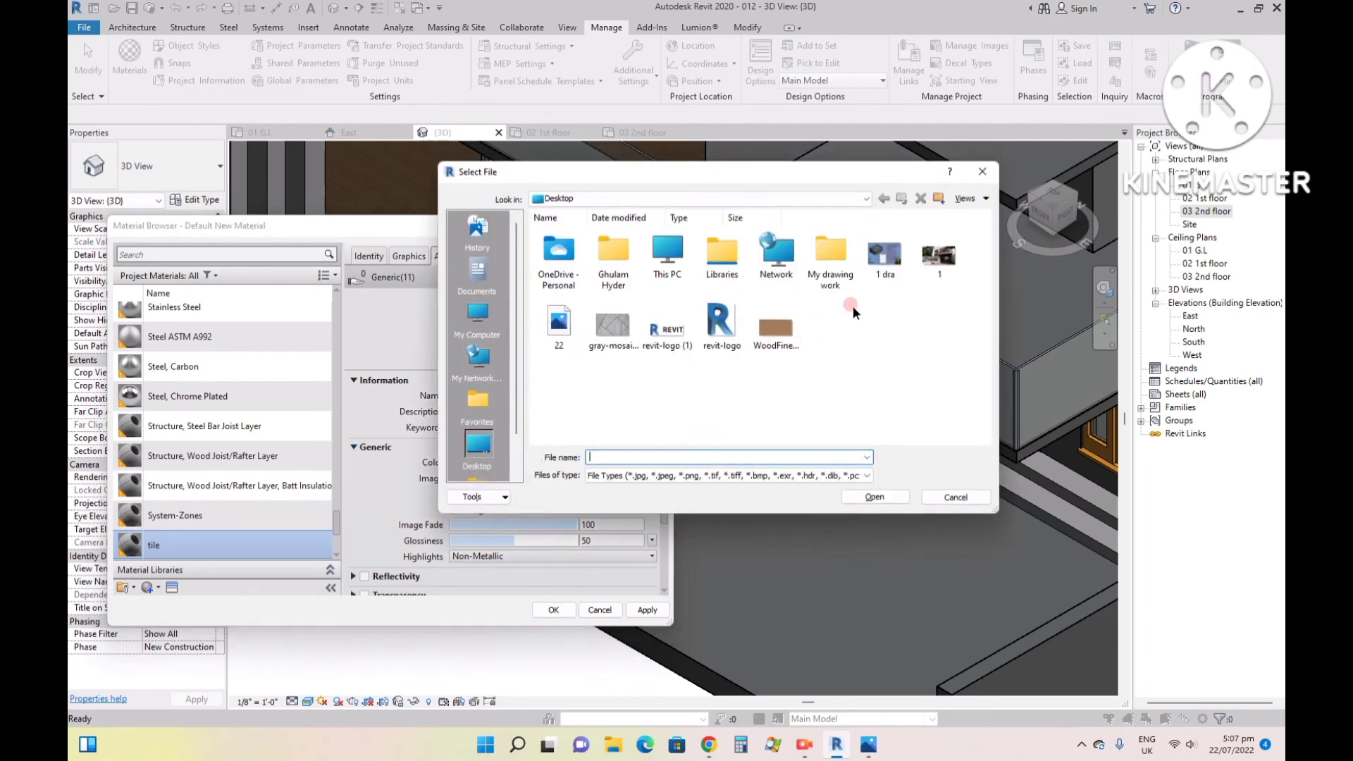
{"action": "left_click", "coordinate": [612, 326]}
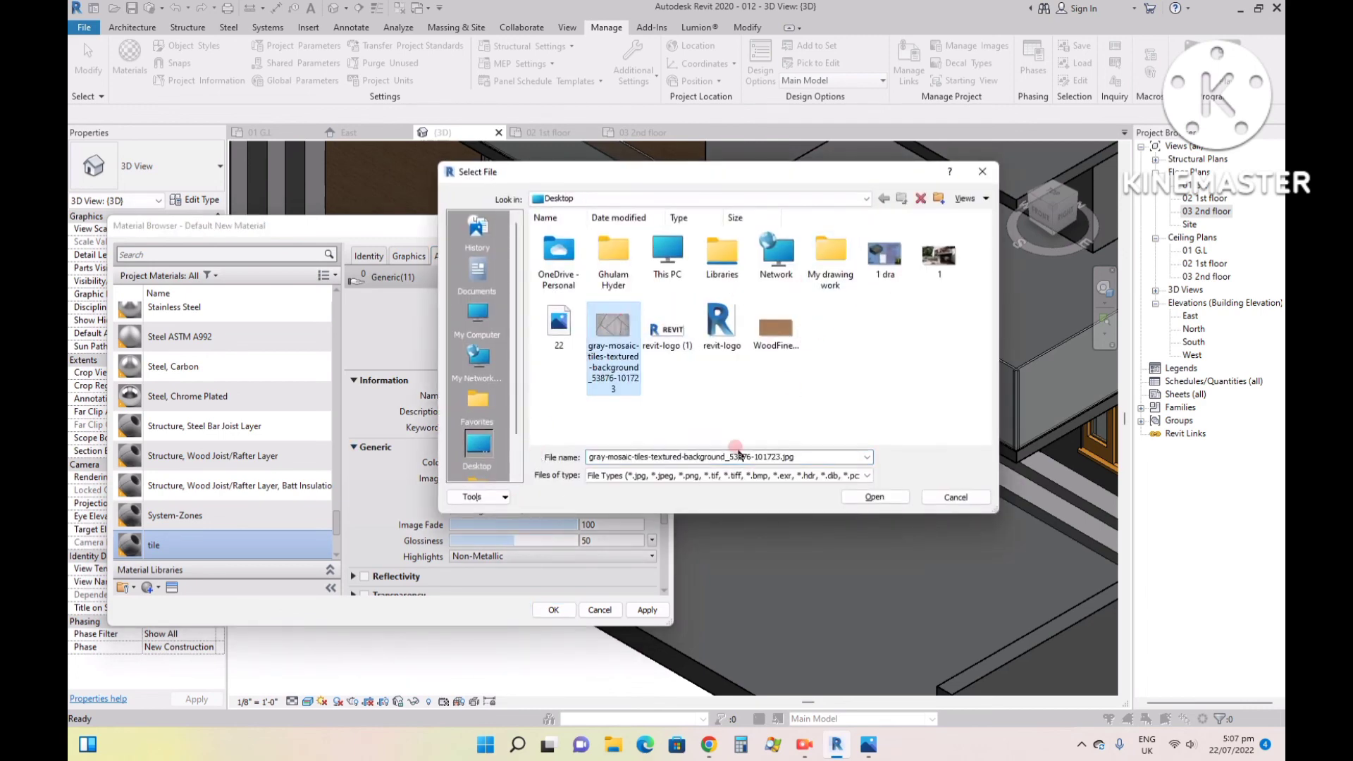
{"action": "left_click", "coordinate": [874, 497]}
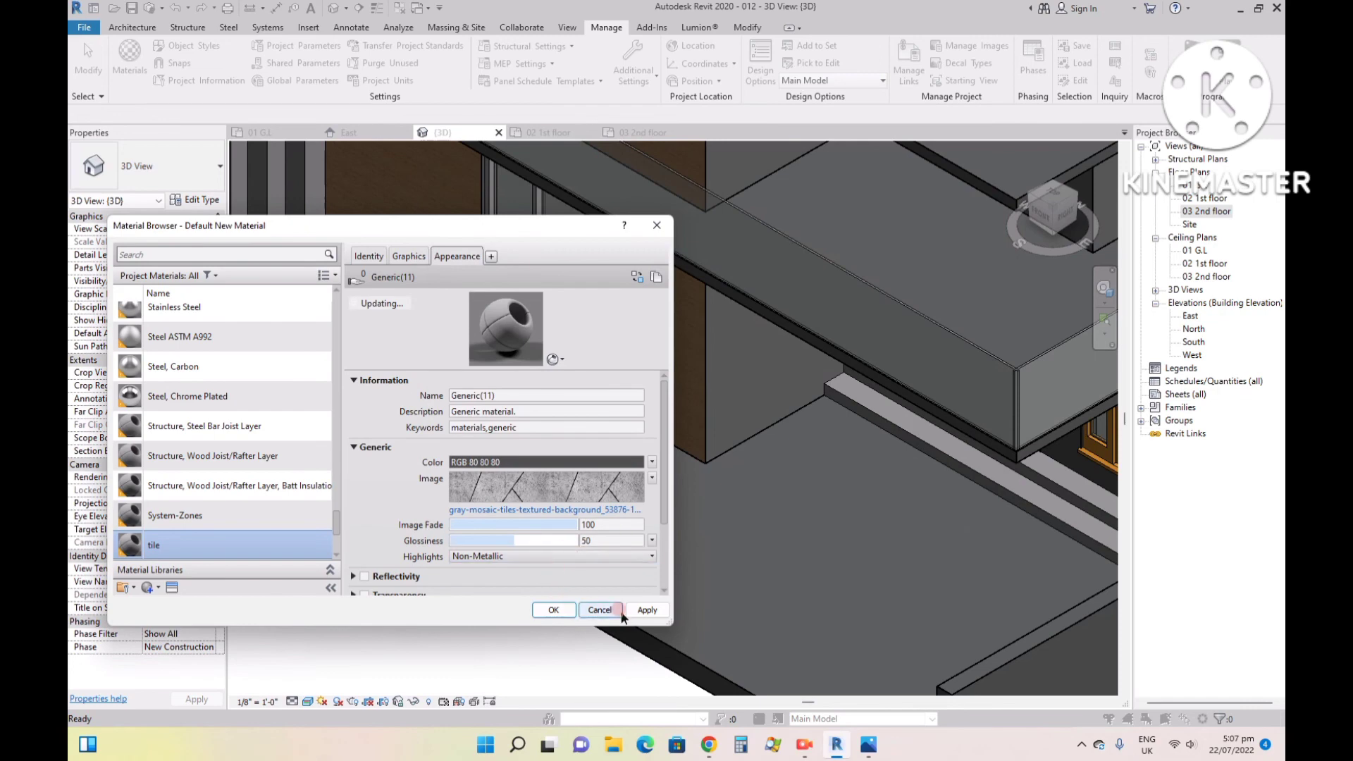
{"action": "left_click", "coordinate": [644, 610]}
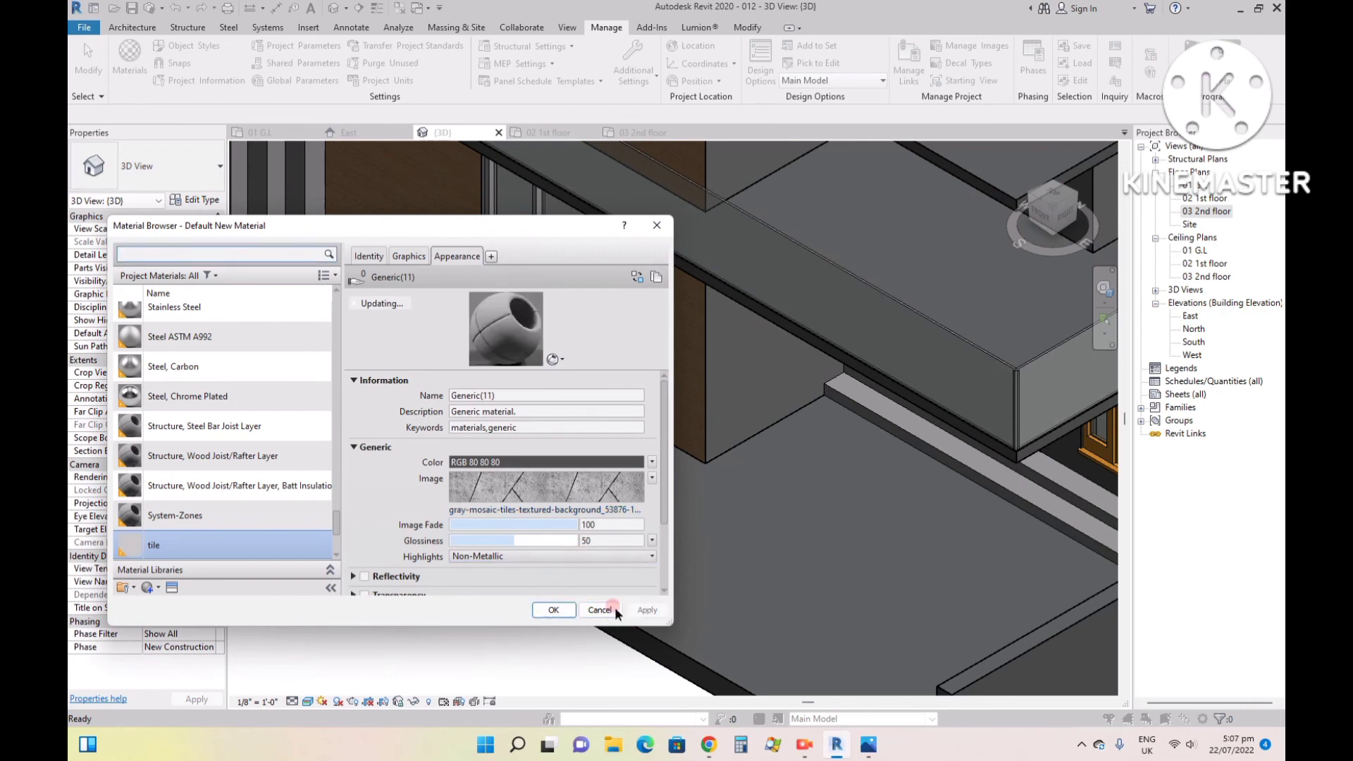
- Paint the top face of the front ground floor slab with the tile material
{"action": "left_click", "coordinate": [555, 612]}
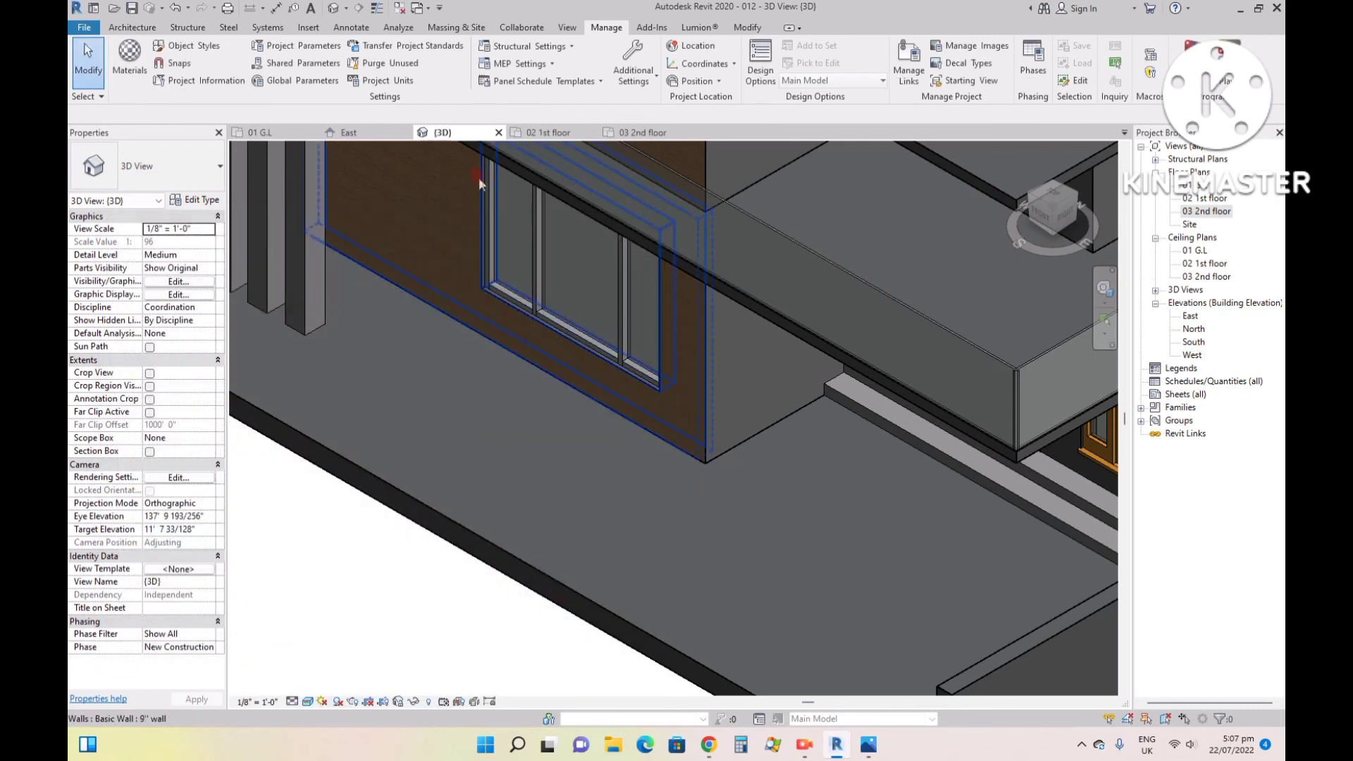
{"action": "left_click", "coordinate": [747, 26]}
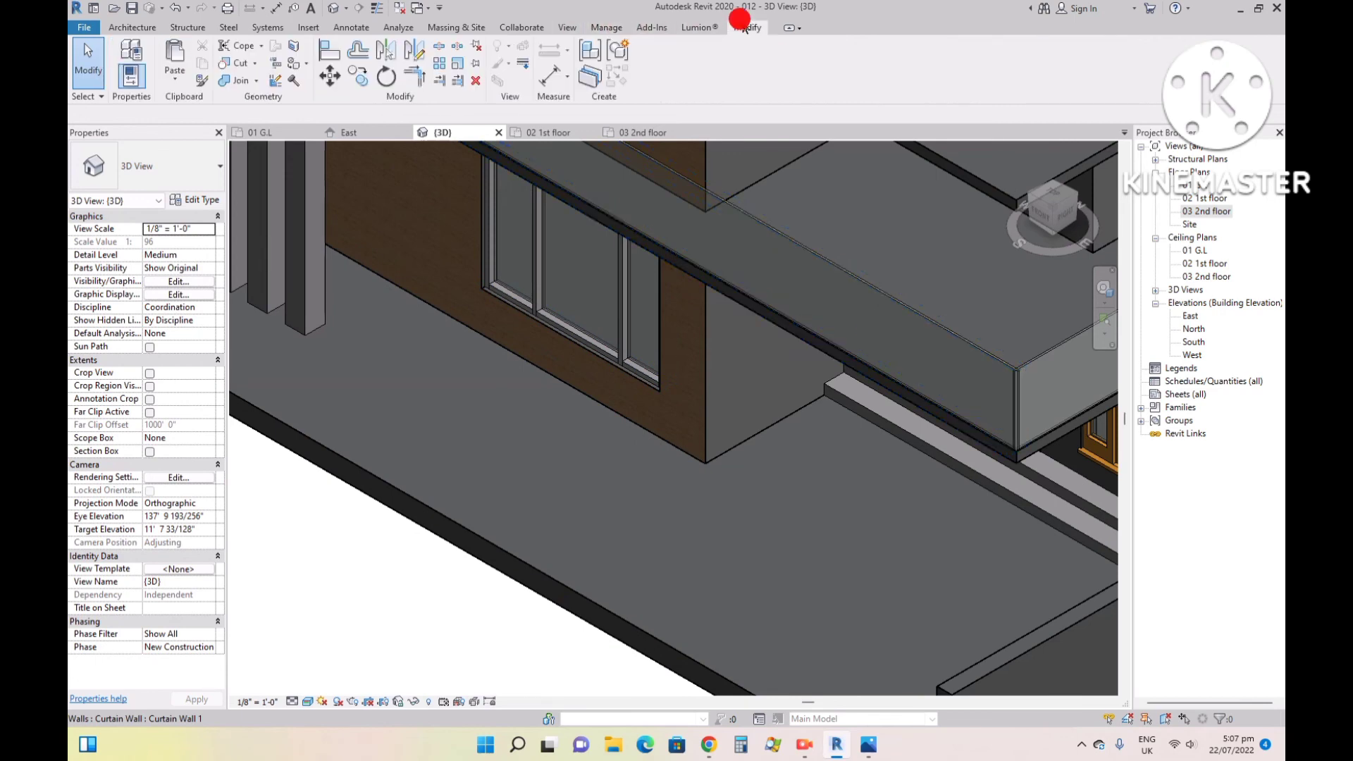
{"action": "left_click", "coordinate": [292, 63]}
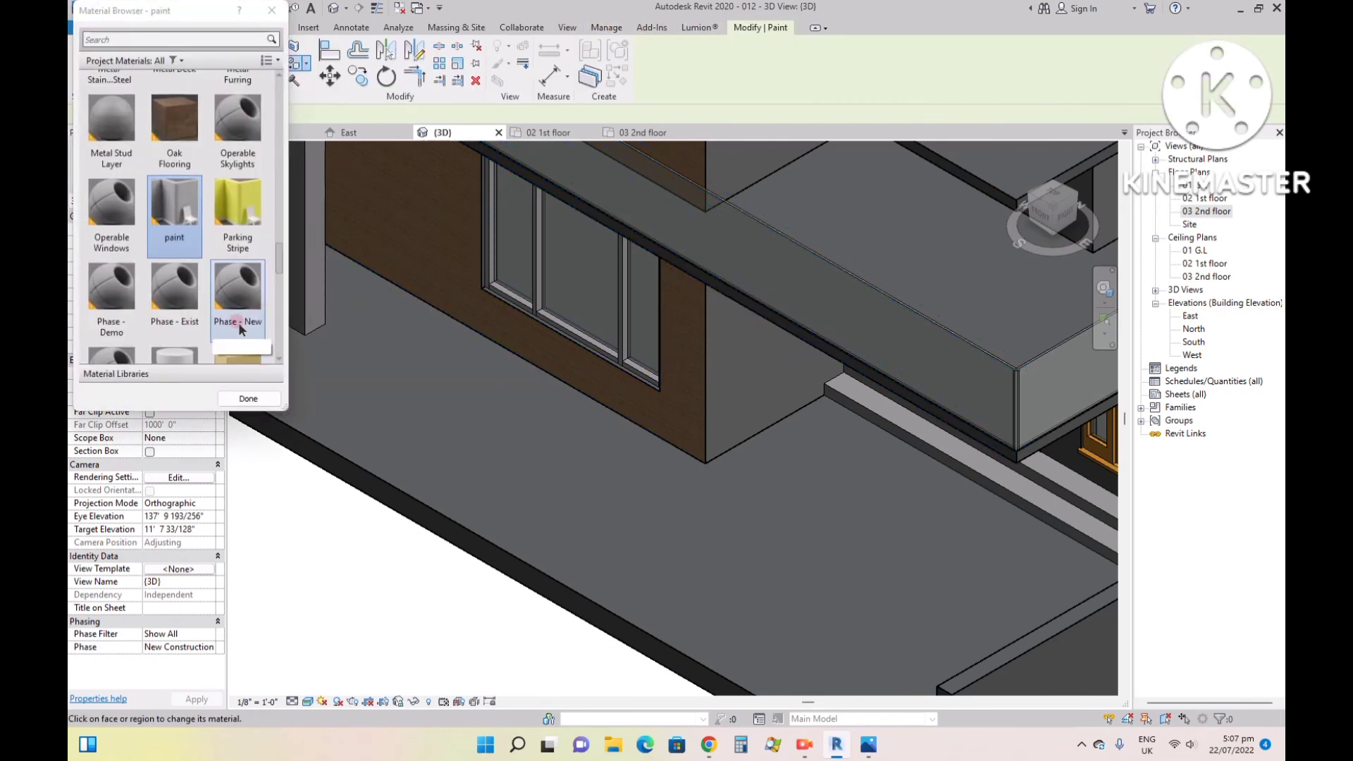
{"action": "left_click", "coordinate": [169, 38]}
{"action": "left_click", "coordinate": [172, 38]}
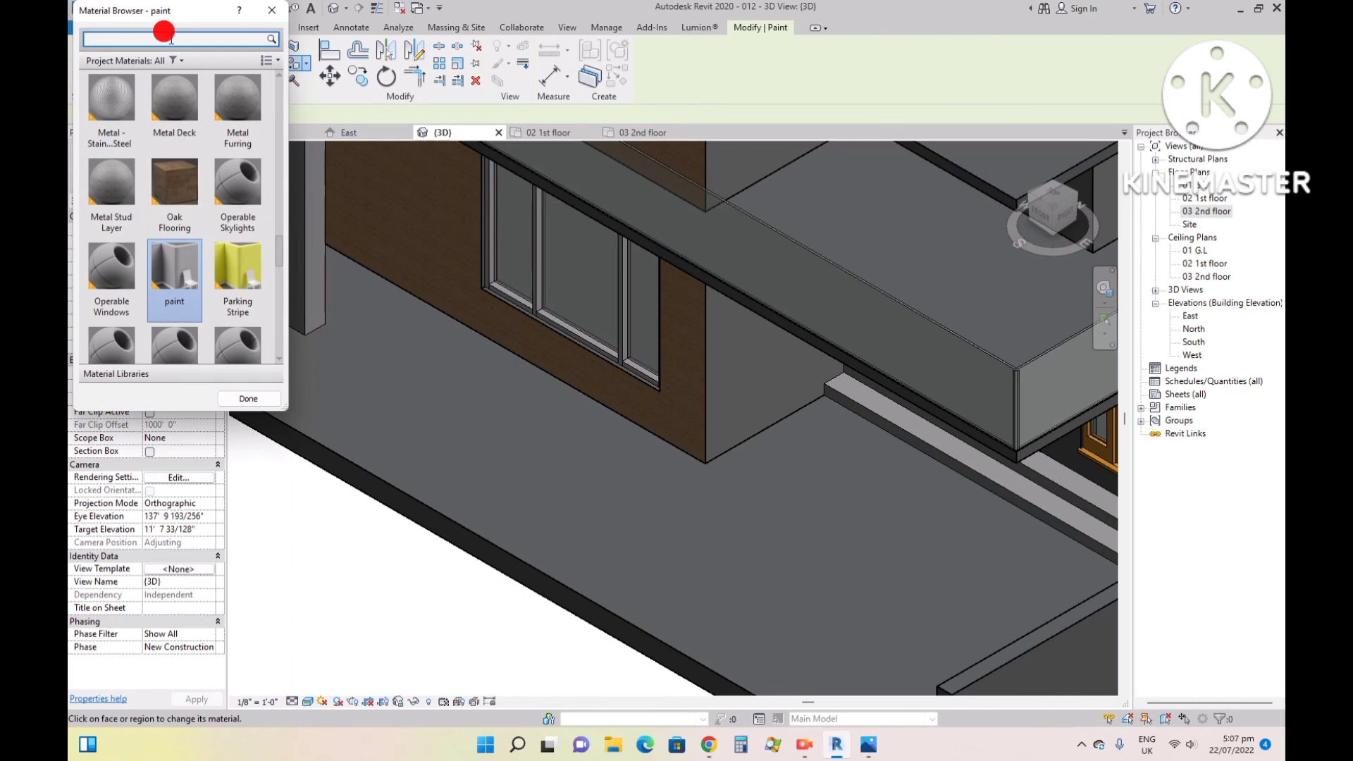
{"action": "type", "text": "ti"}
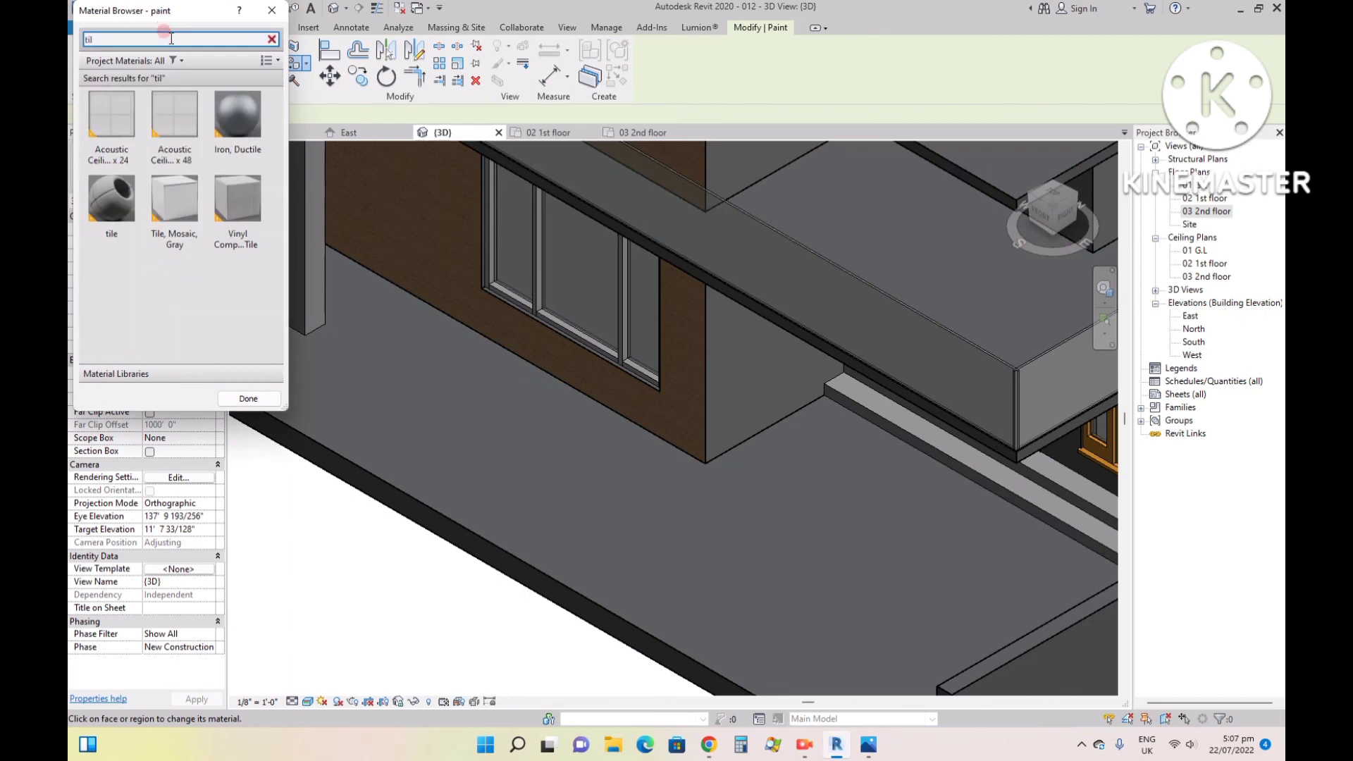
{"action": "type", "text": "l"}
{"action": "left_click", "coordinate": [111, 208]}
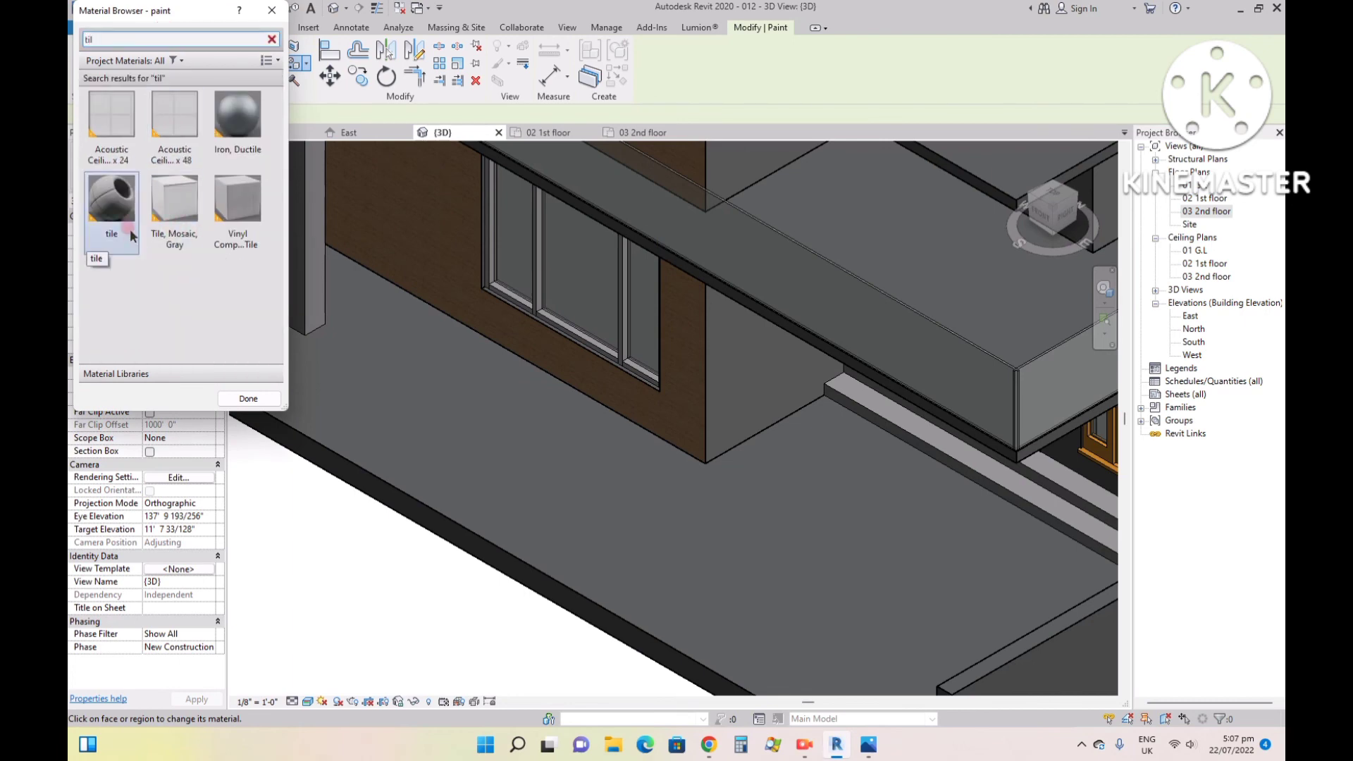
{"action": "left_click", "coordinate": [433, 424]}
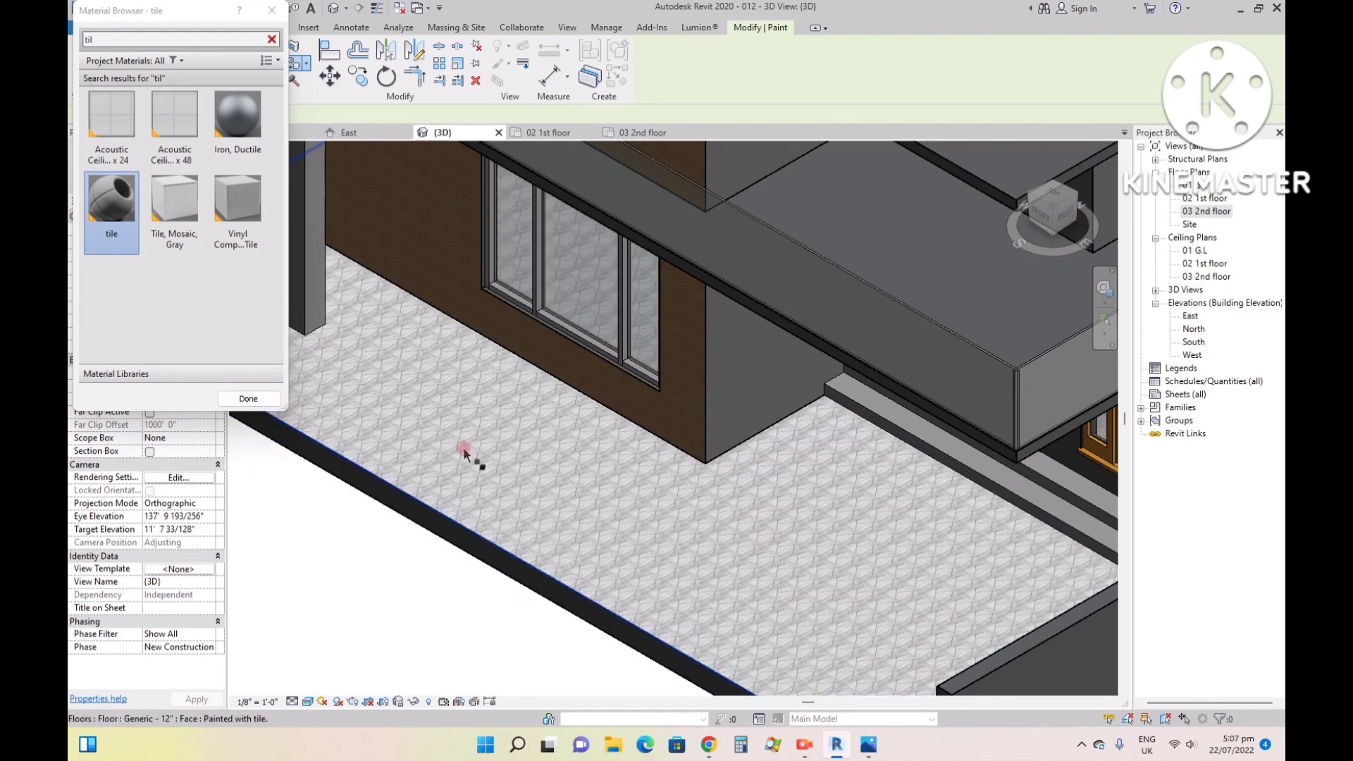
{"action": "scroll", "coordinate": [673, 568], "scroll_direction": "up", "scroll_amount": 6}
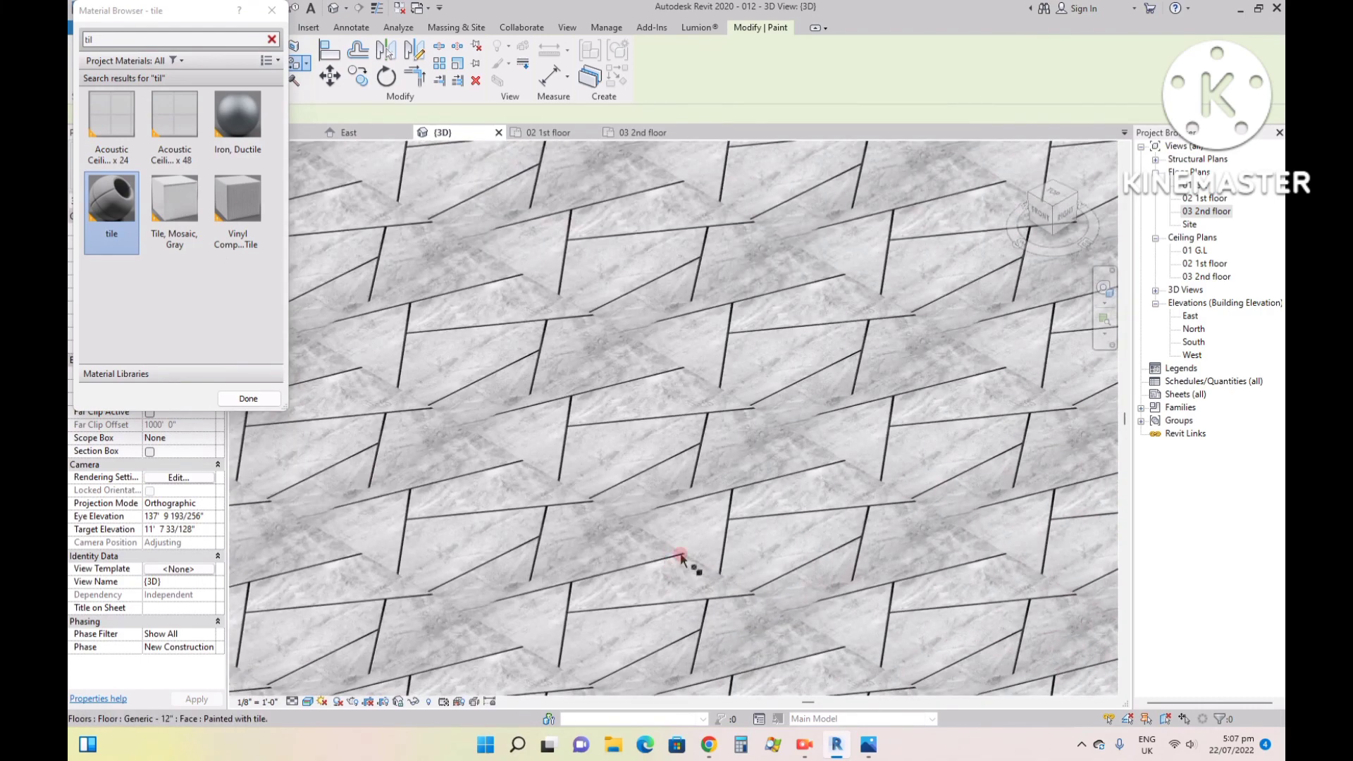
{"action": "scroll", "coordinate": [739, 476], "scroll_direction": "down", "scroll_amount": 5}
{"action": "scroll", "coordinate": [641, 543], "scroll_direction": "down", "scroll_amount": 6}
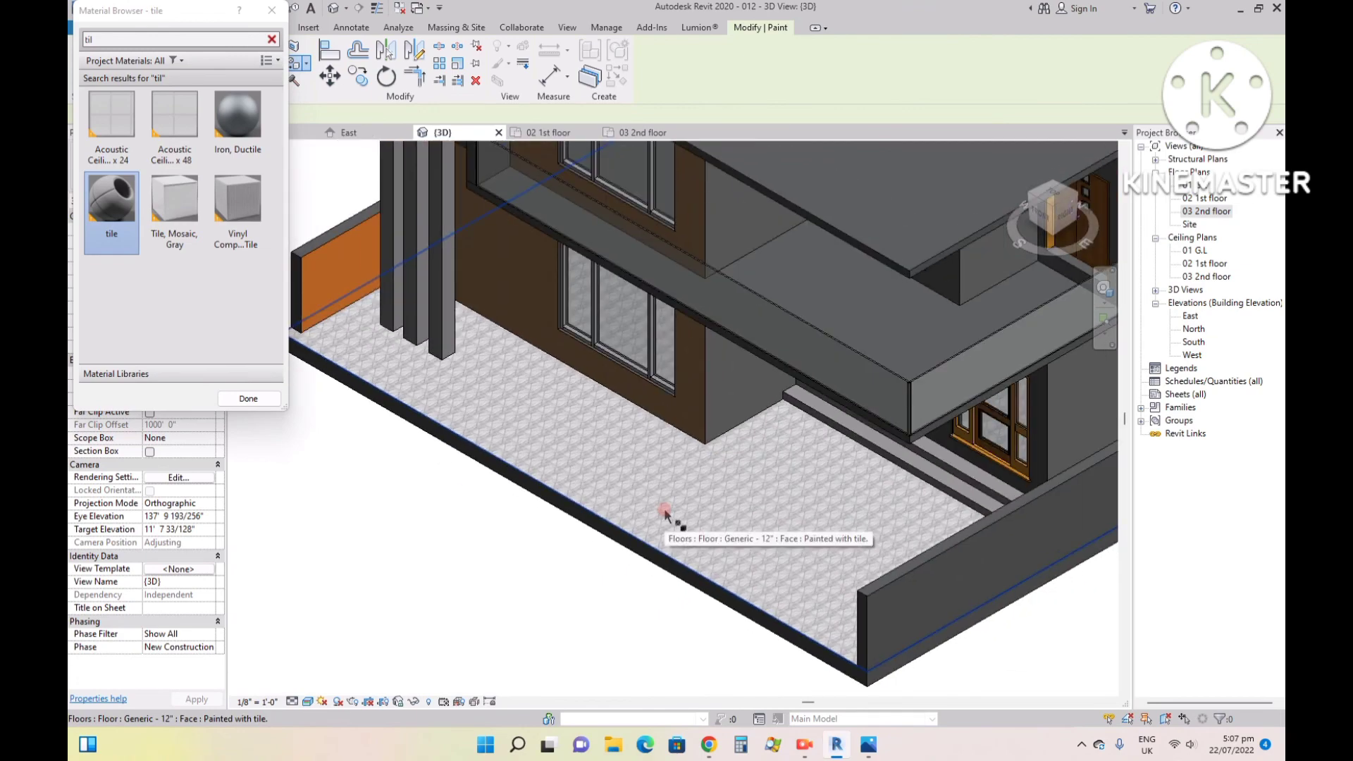
{"action": "left_click", "coordinate": [248, 398]}
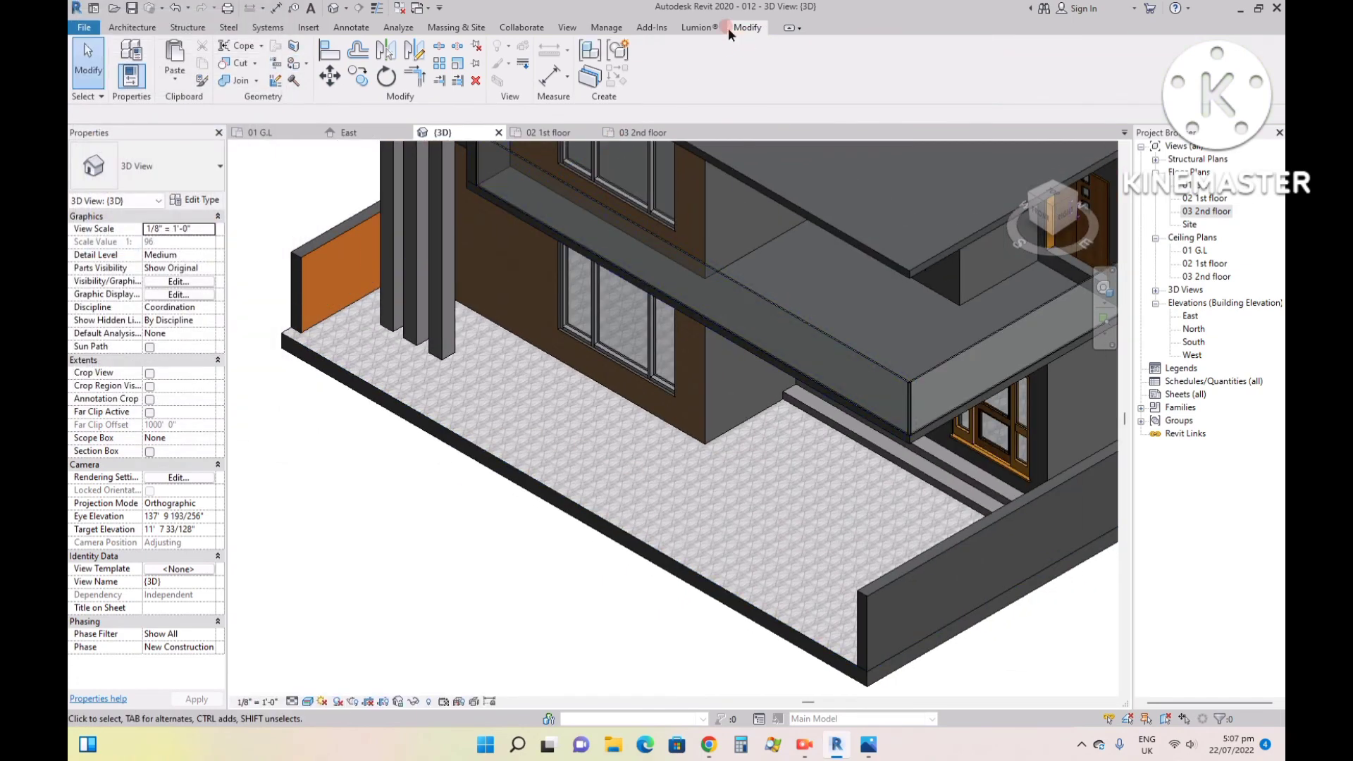
- Set the sample size of the tile material's appearance image to 2 feet and apply the change
{"action": "left_click", "coordinate": [605, 28]}
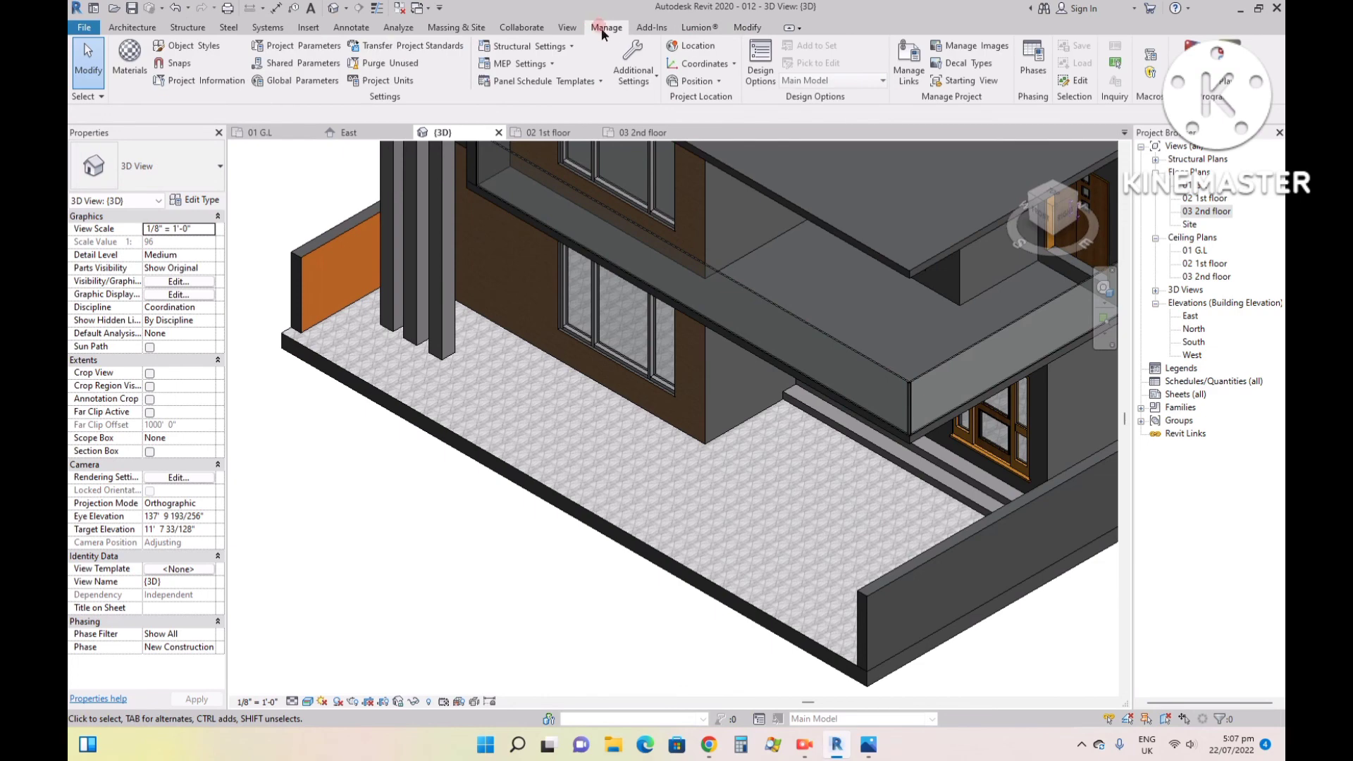
{"action": "left_click", "coordinate": [129, 56]}
{"action": "left_click", "coordinate": [265, 252]}
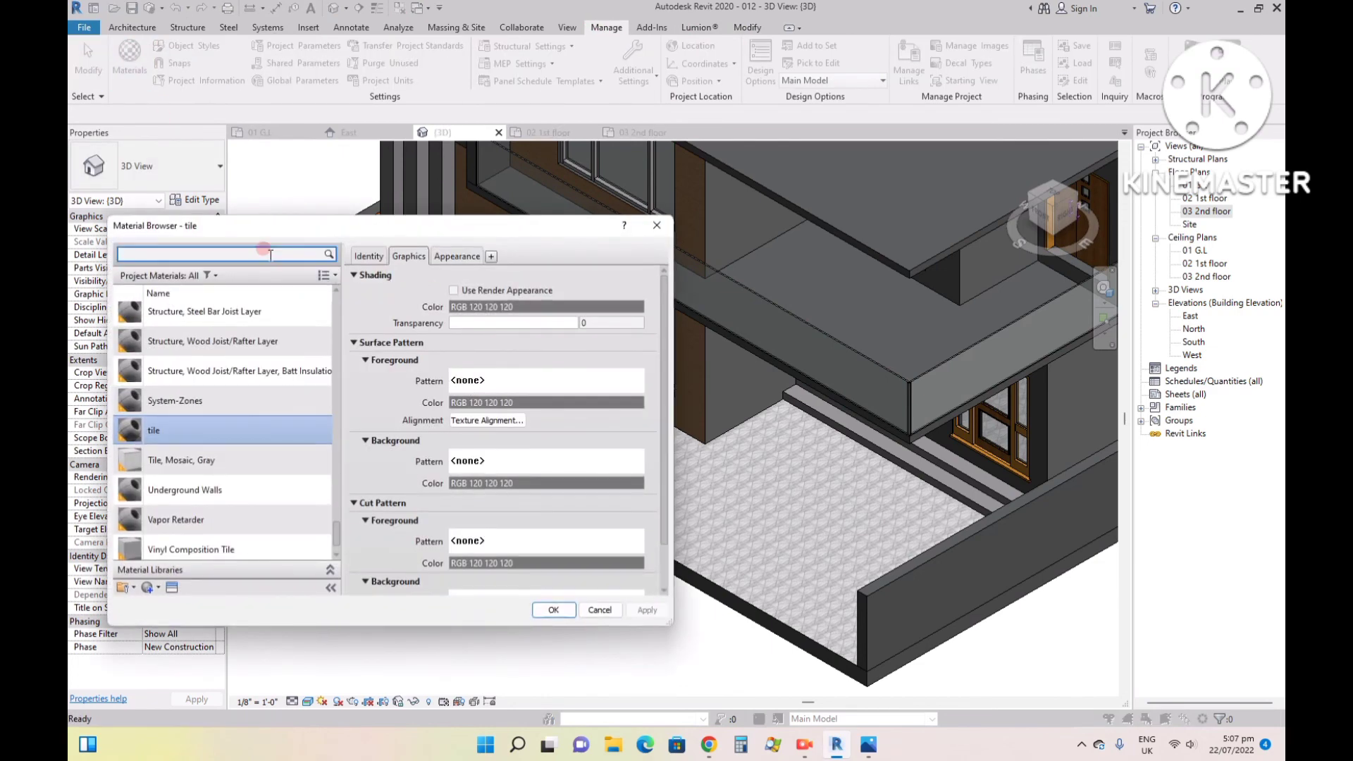
{"action": "left_click", "coordinate": [226, 431]}
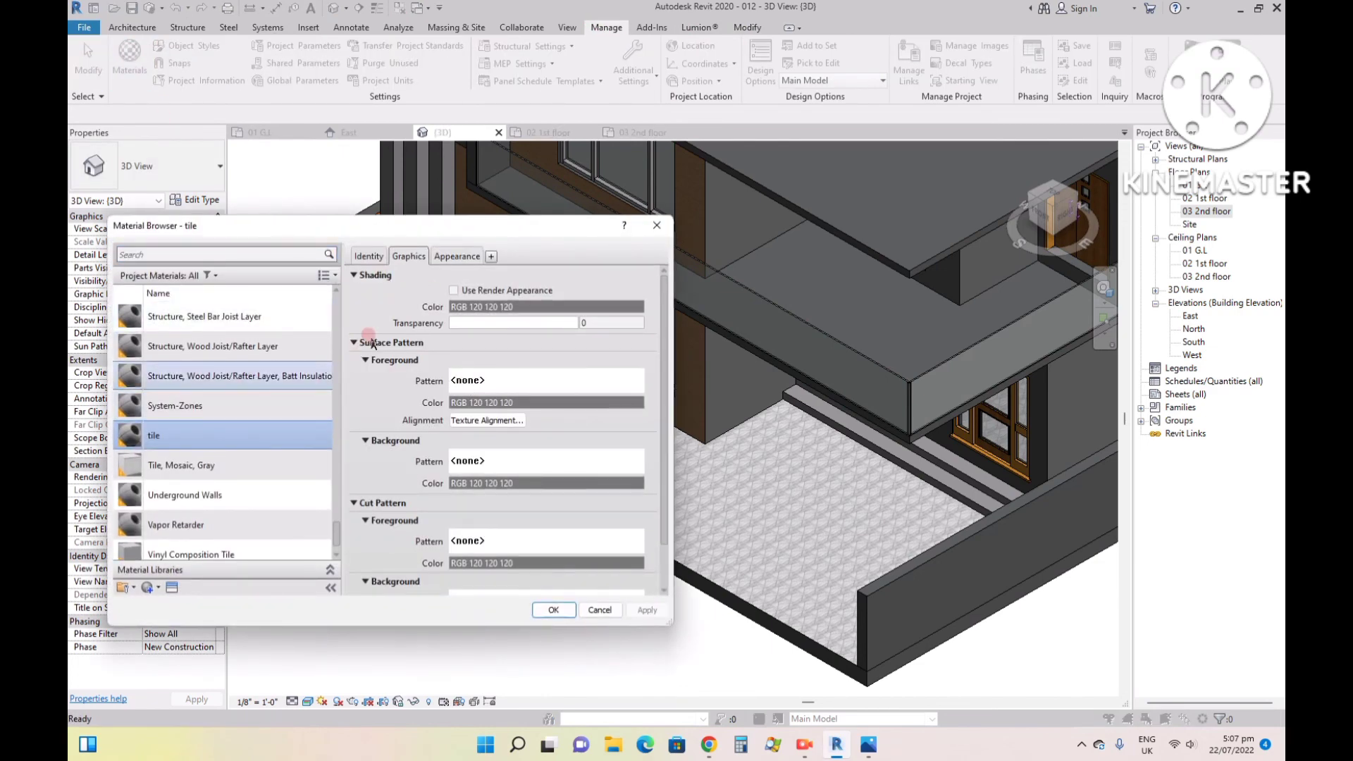
{"action": "left_click", "coordinate": [468, 258]}
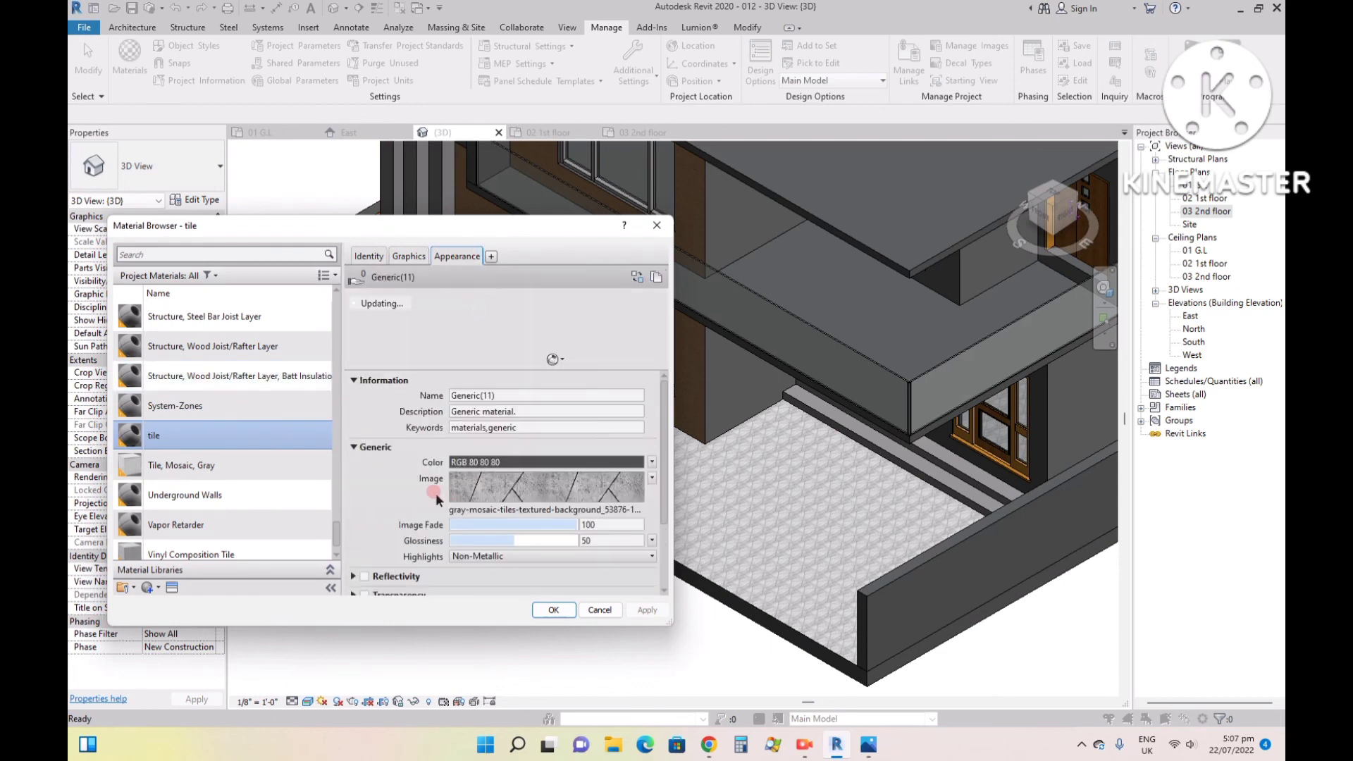
{"action": "scroll", "coordinate": [393, 491], "scroll_direction": "down", "scroll_amount": 1}
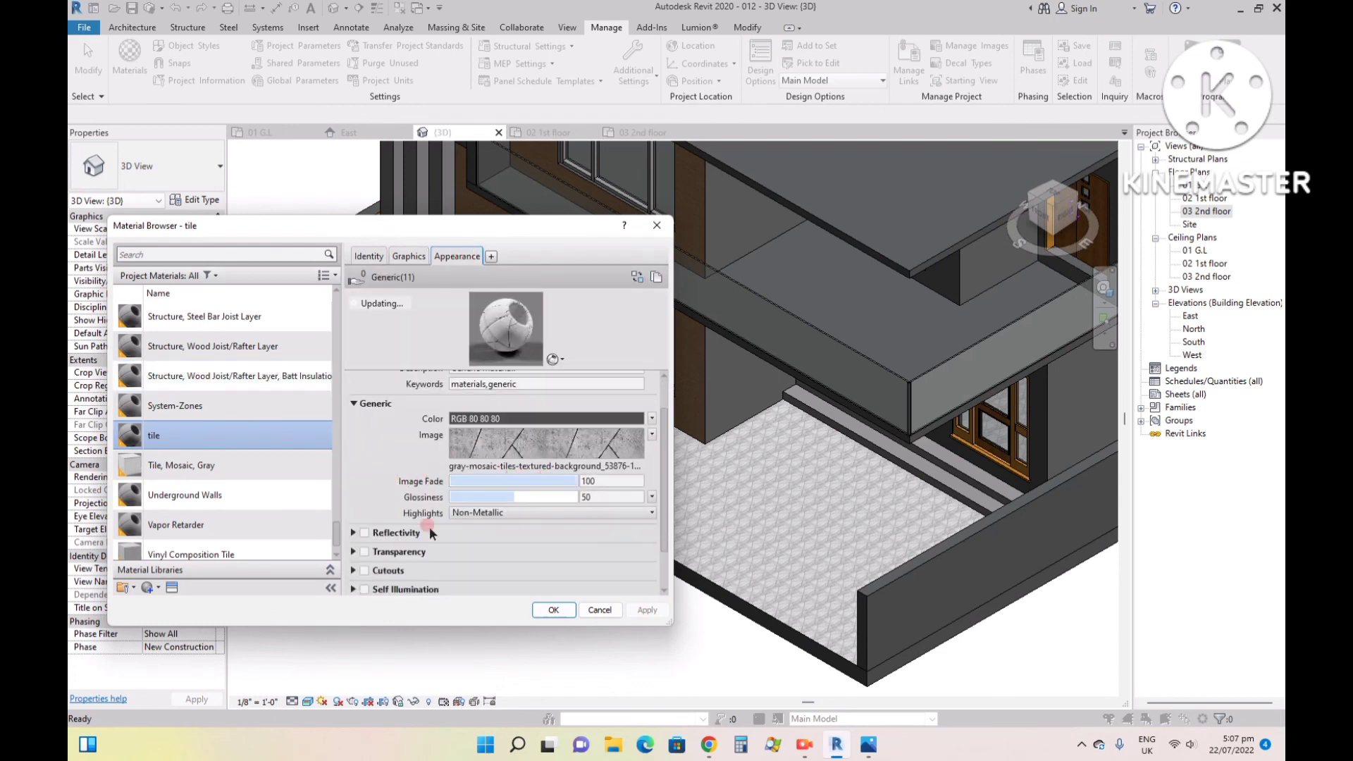
{"action": "scroll", "coordinate": [366, 523], "scroll_direction": "down", "scroll_amount": 1}
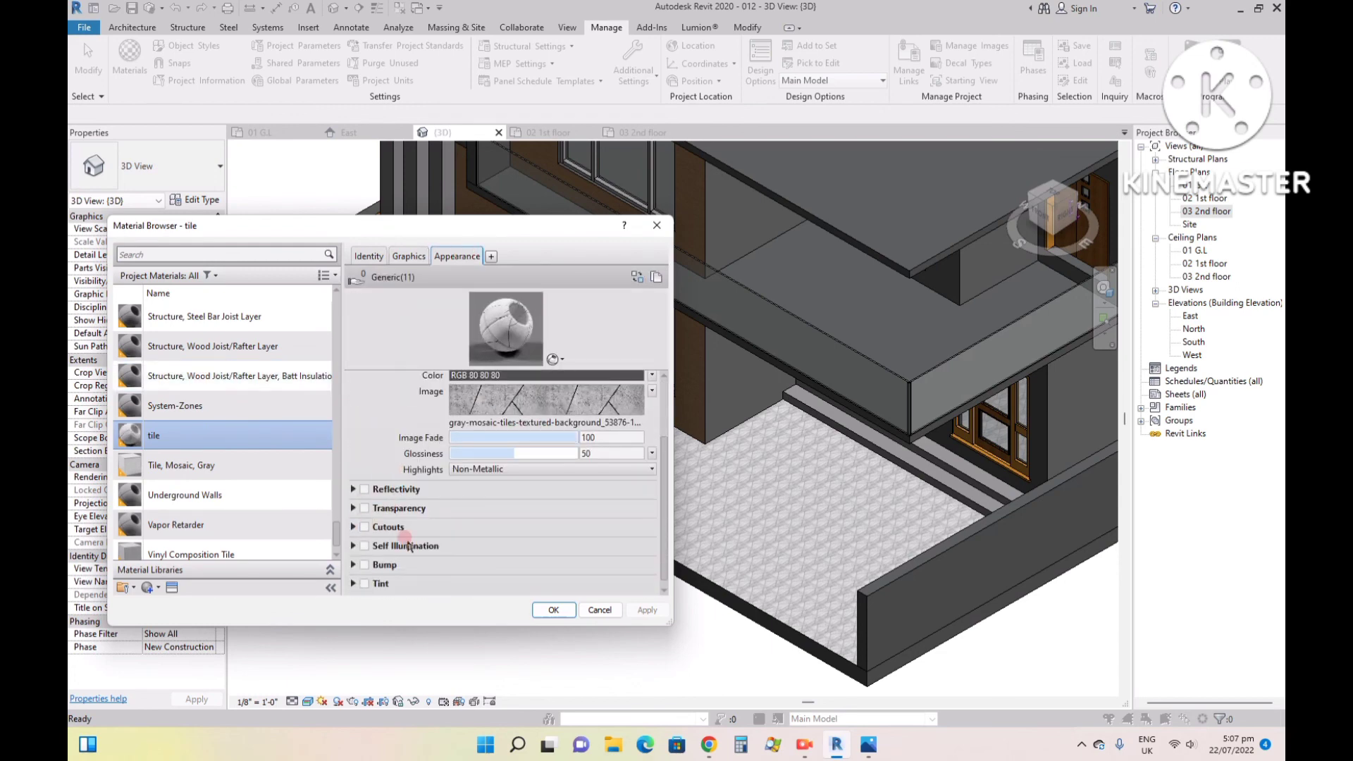
{"action": "left_click", "coordinate": [530, 412]}
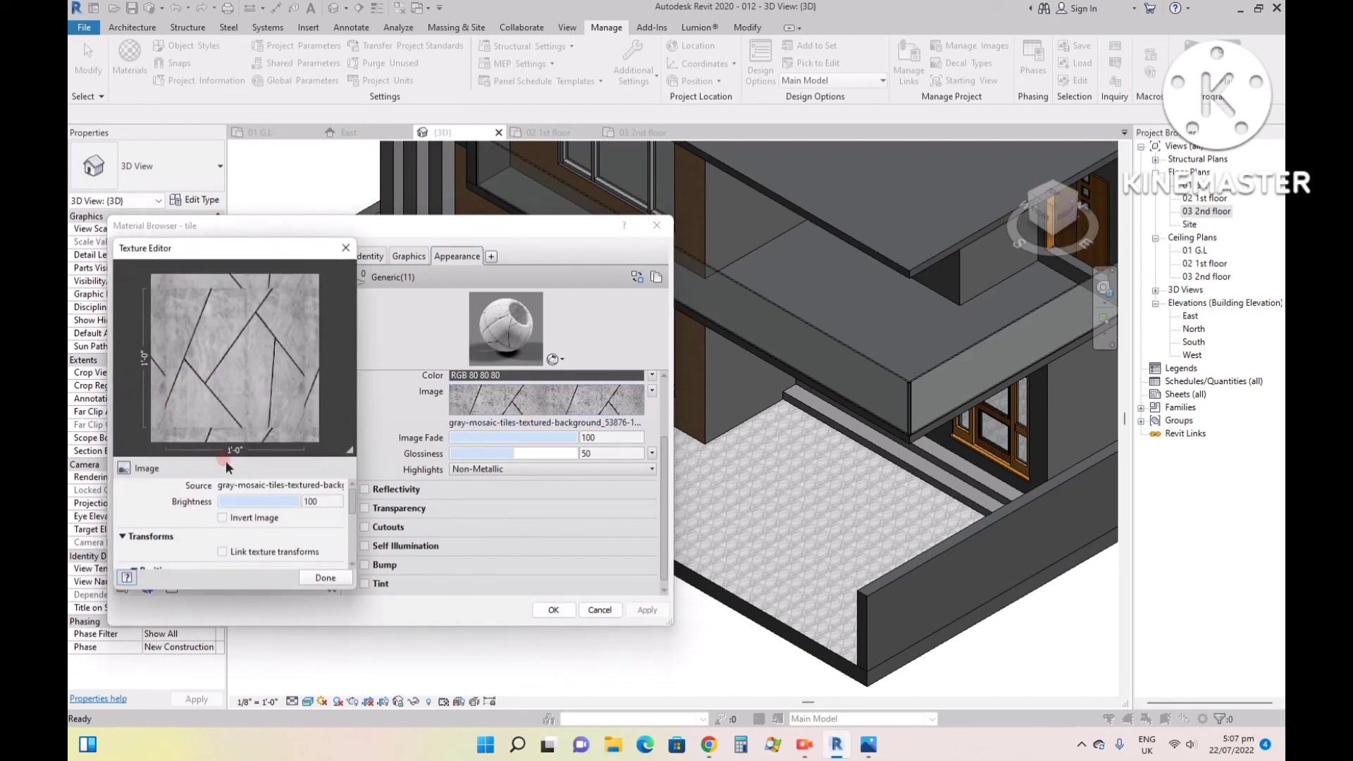
{"action": "scroll", "coordinate": [169, 525], "scroll_direction": "down", "scroll_amount": 3}
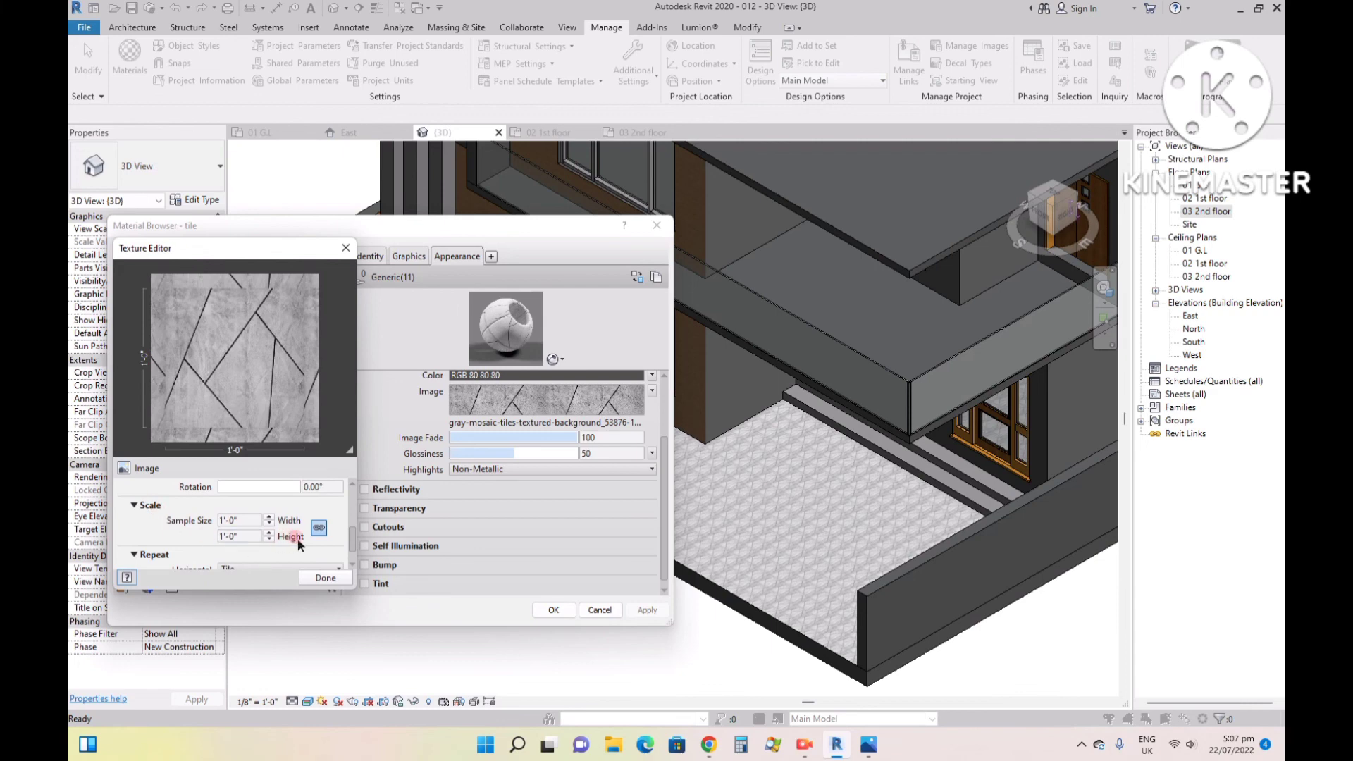
{"action": "double_click", "coordinate": [242, 520]}
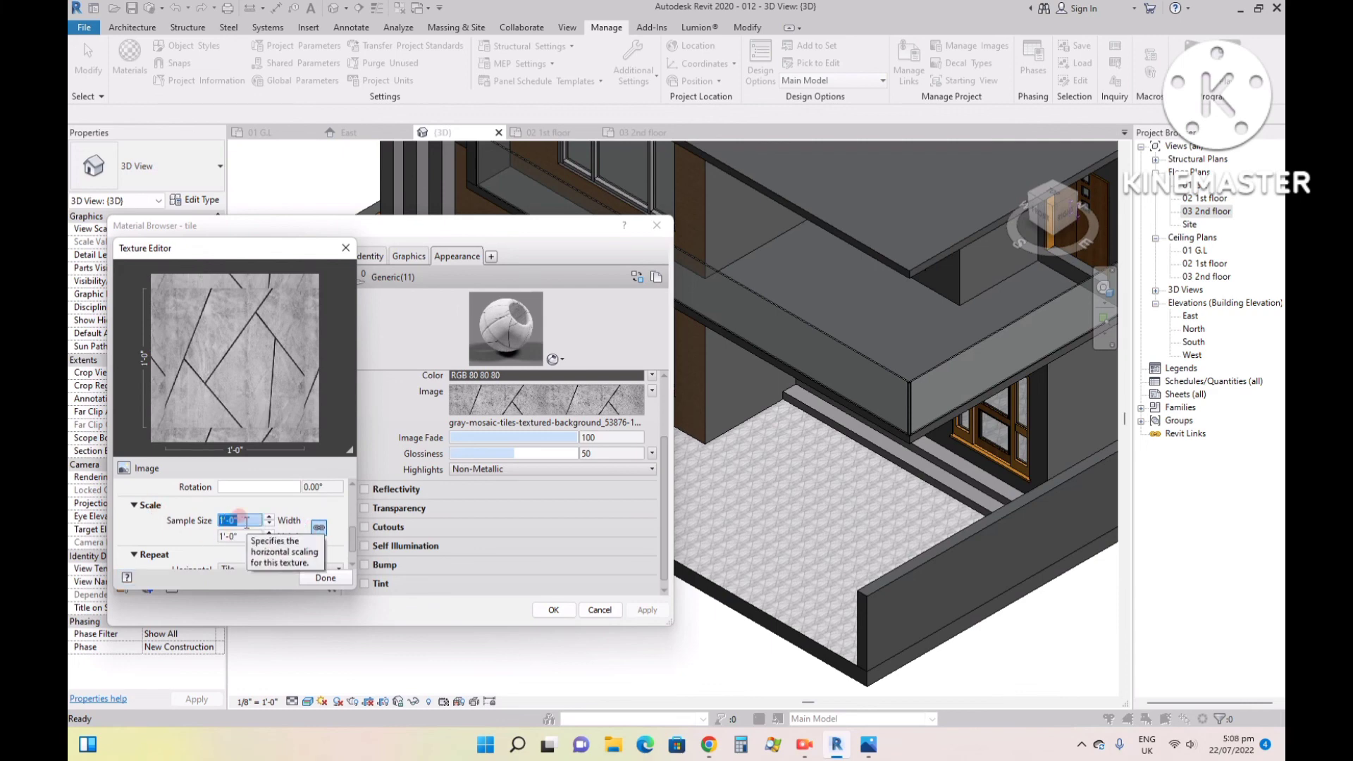
{"action": "type", "text": "2"}
{"action": "left_click", "coordinate": [191, 530]}
{"action": "left_click", "coordinate": [314, 573]}
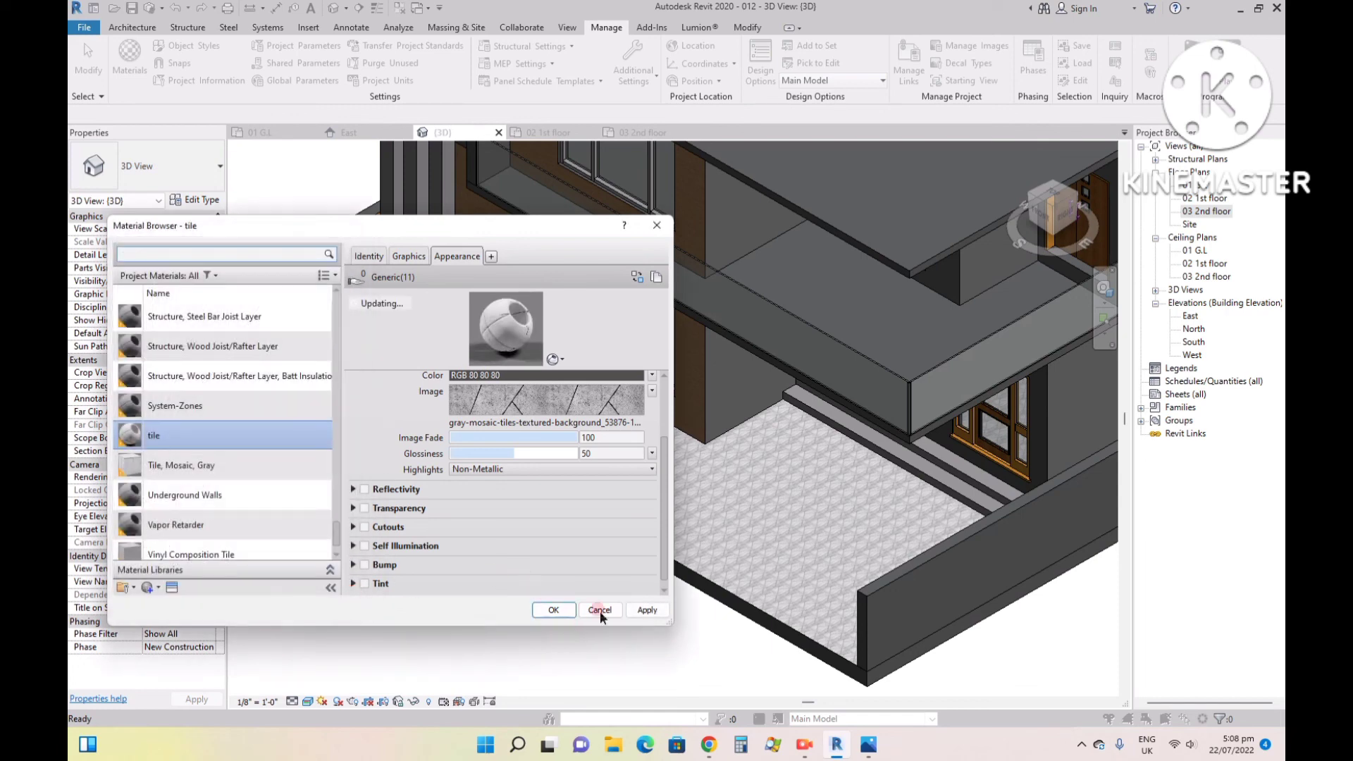
{"action": "left_click", "coordinate": [644, 610]}
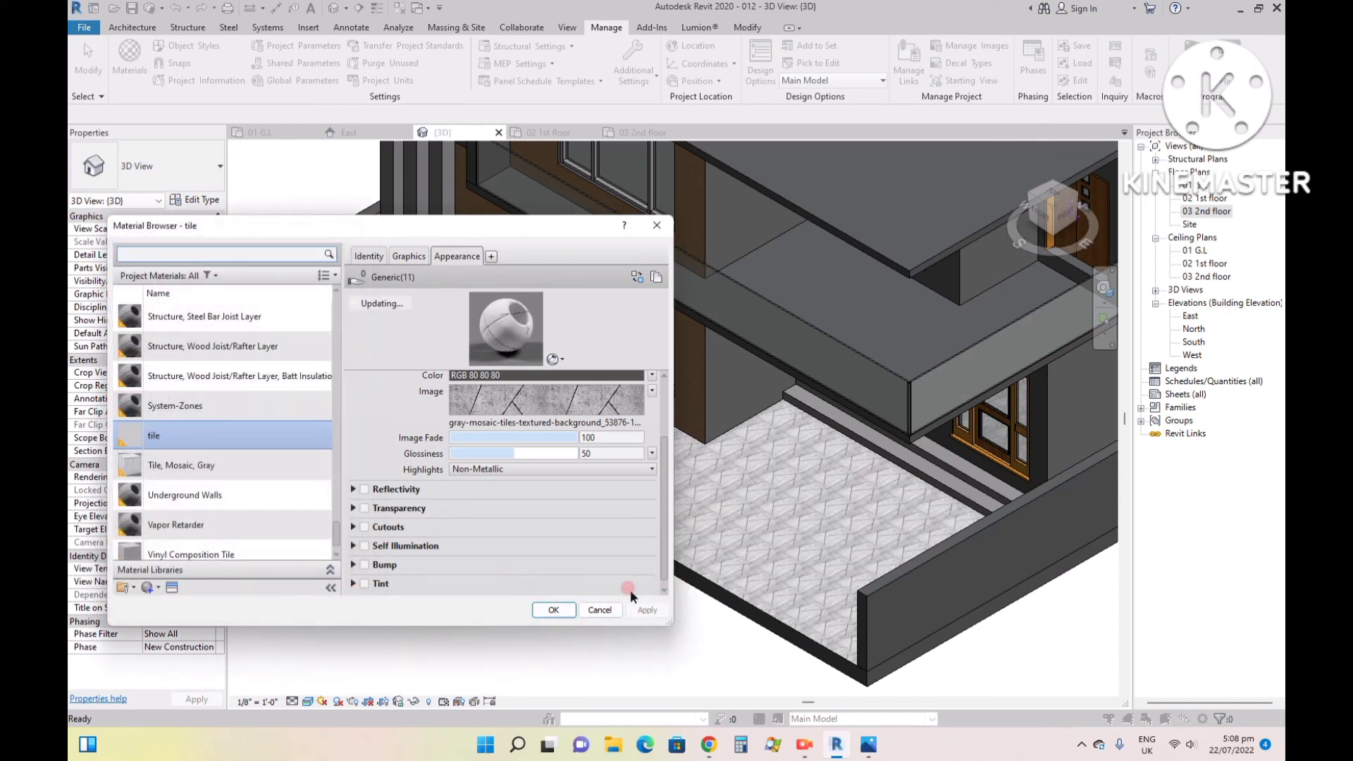
{"action": "left_click", "coordinate": [553, 610]}
- Inspect the rescaled tile pattern on the front floor and compare the house with reference image 99.jpg
{"action": "scroll", "coordinate": [729, 547], "scroll_direction": "up", "scroll_amount": 5}
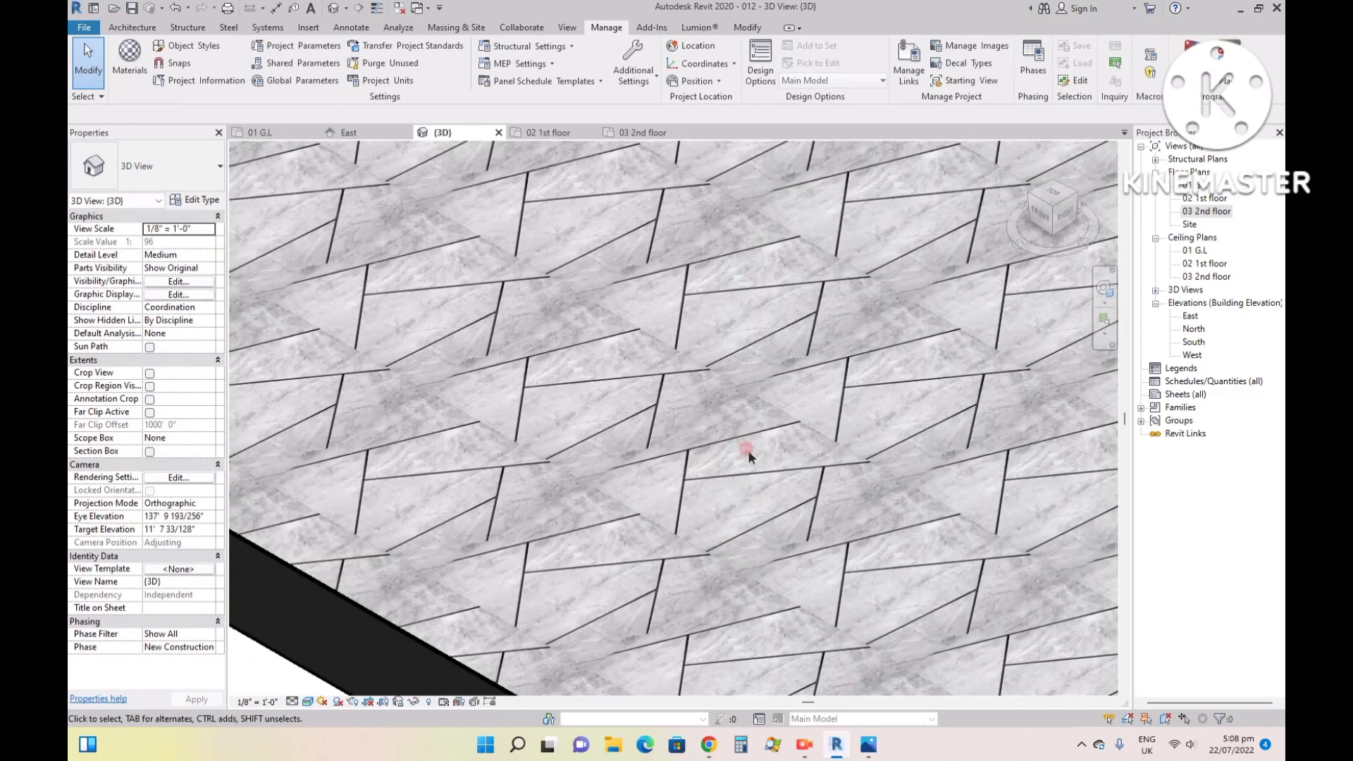
{"action": "scroll", "coordinate": [653, 496], "scroll_direction": "down", "scroll_amount": 3}
{"action": "scroll", "coordinate": [584, 530], "scroll_direction": "down", "scroll_amount": 8}
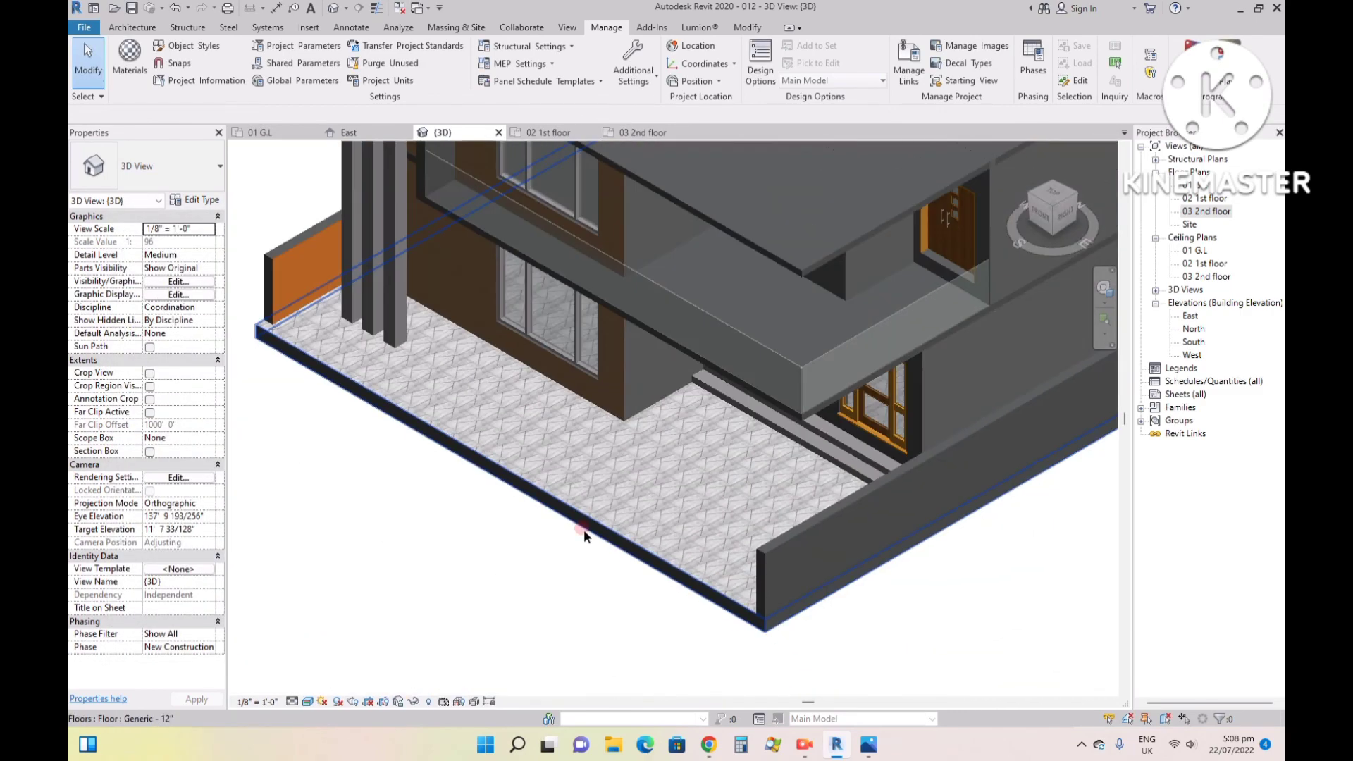
{"action": "scroll", "coordinate": [612, 259], "scroll_direction": "up", "scroll_amount": 4}
{"action": "scroll", "coordinate": [504, 293], "scroll_direction": "down", "scroll_amount": 3}
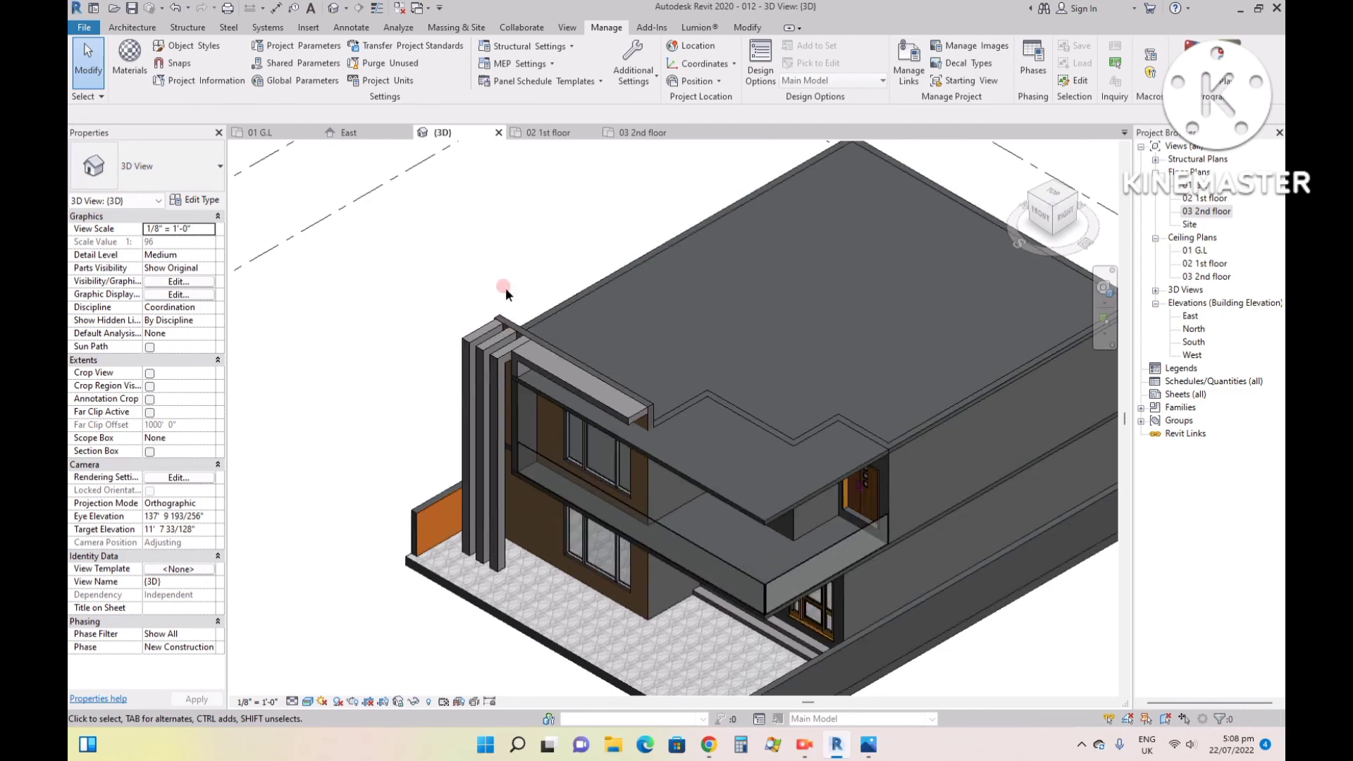
{"action": "left_click", "coordinate": [868, 744]}
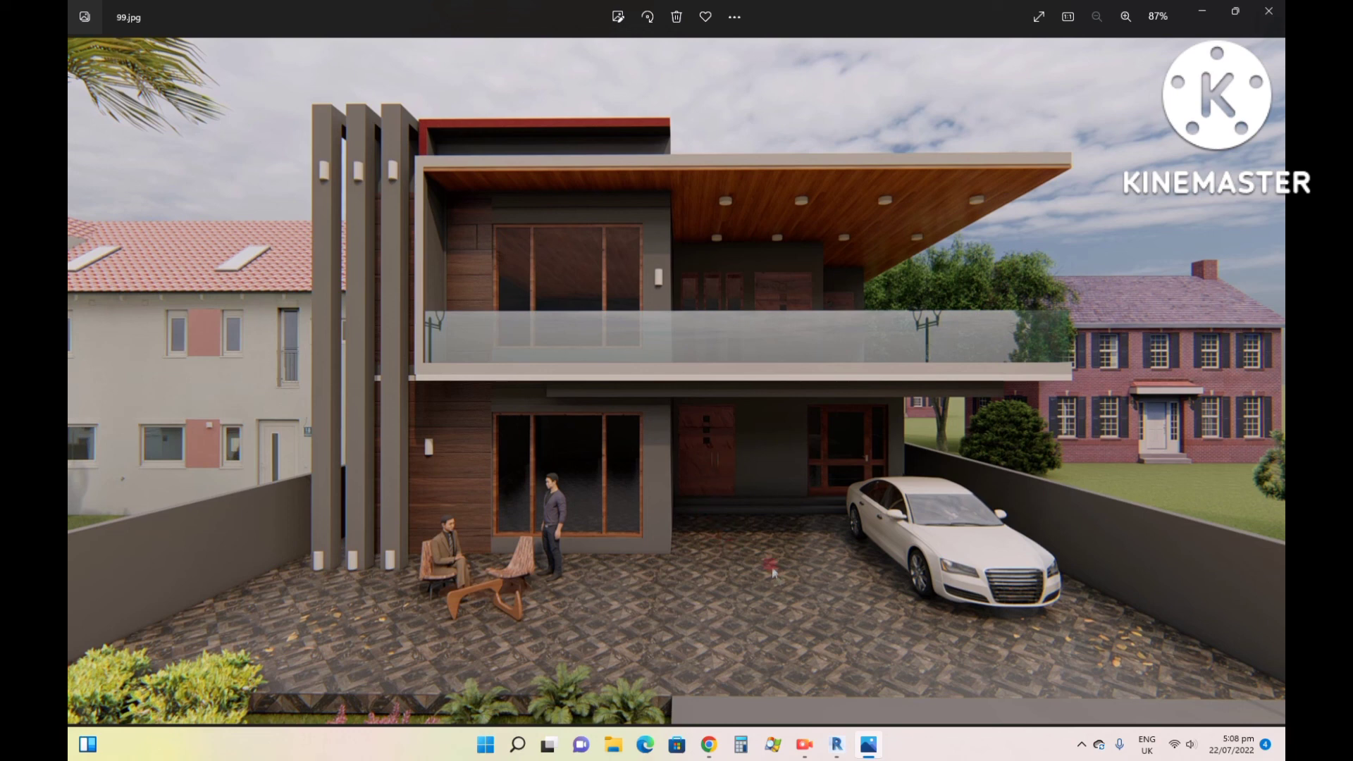
{"action": "mouse_move", "coordinate": [843, 747]}
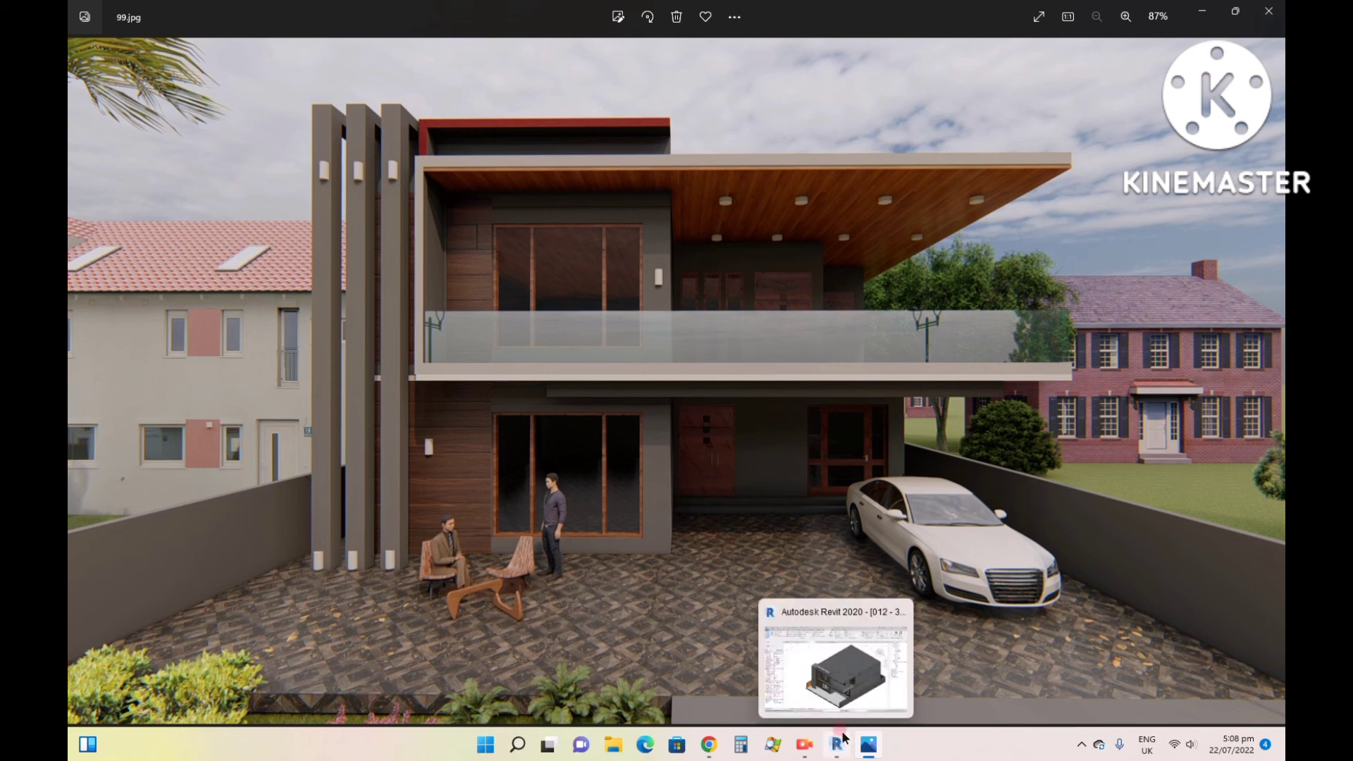
{"action": "left_click", "coordinate": [839, 676]}
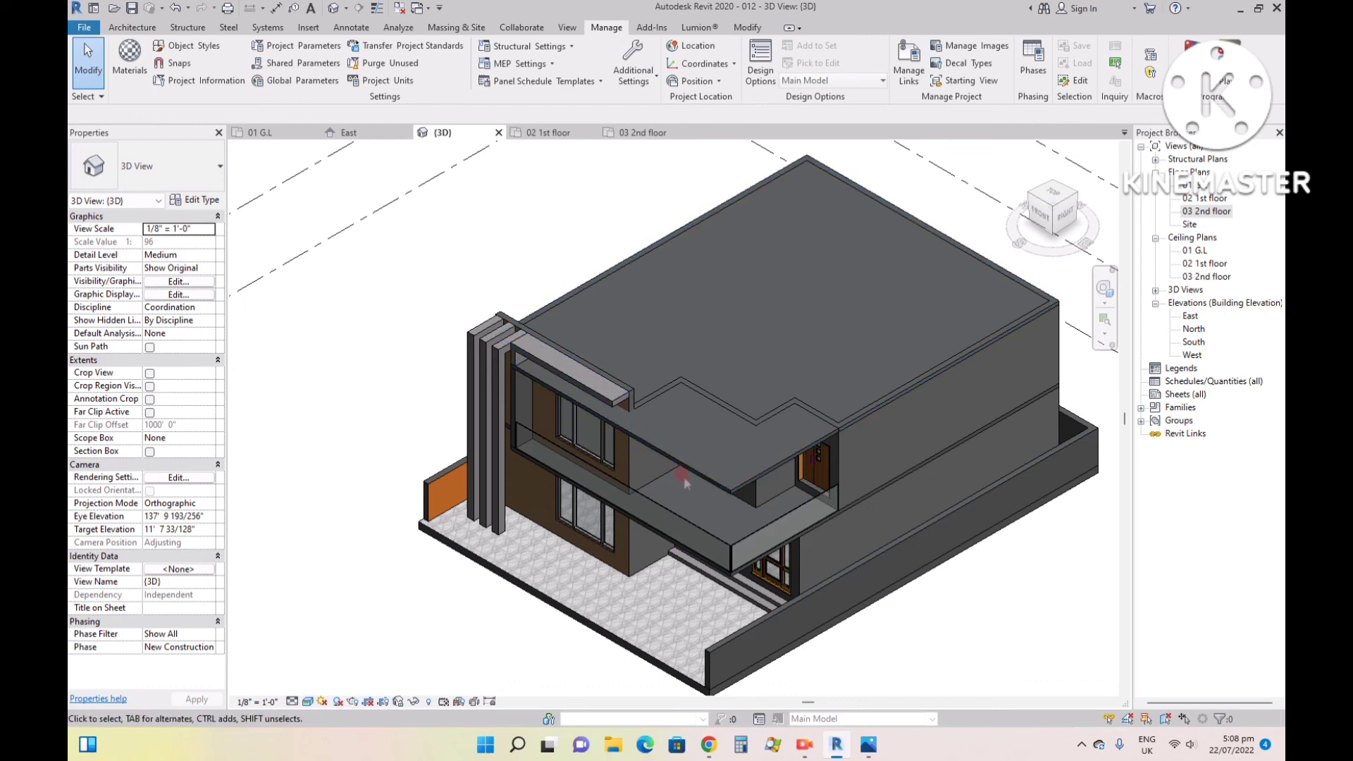
- Examine the vertical fins and front facade from the corner between the house's left and front sides
{"action": "scroll", "coordinate": [718, 459], "scroll_direction": "up", "scroll_amount": 3}
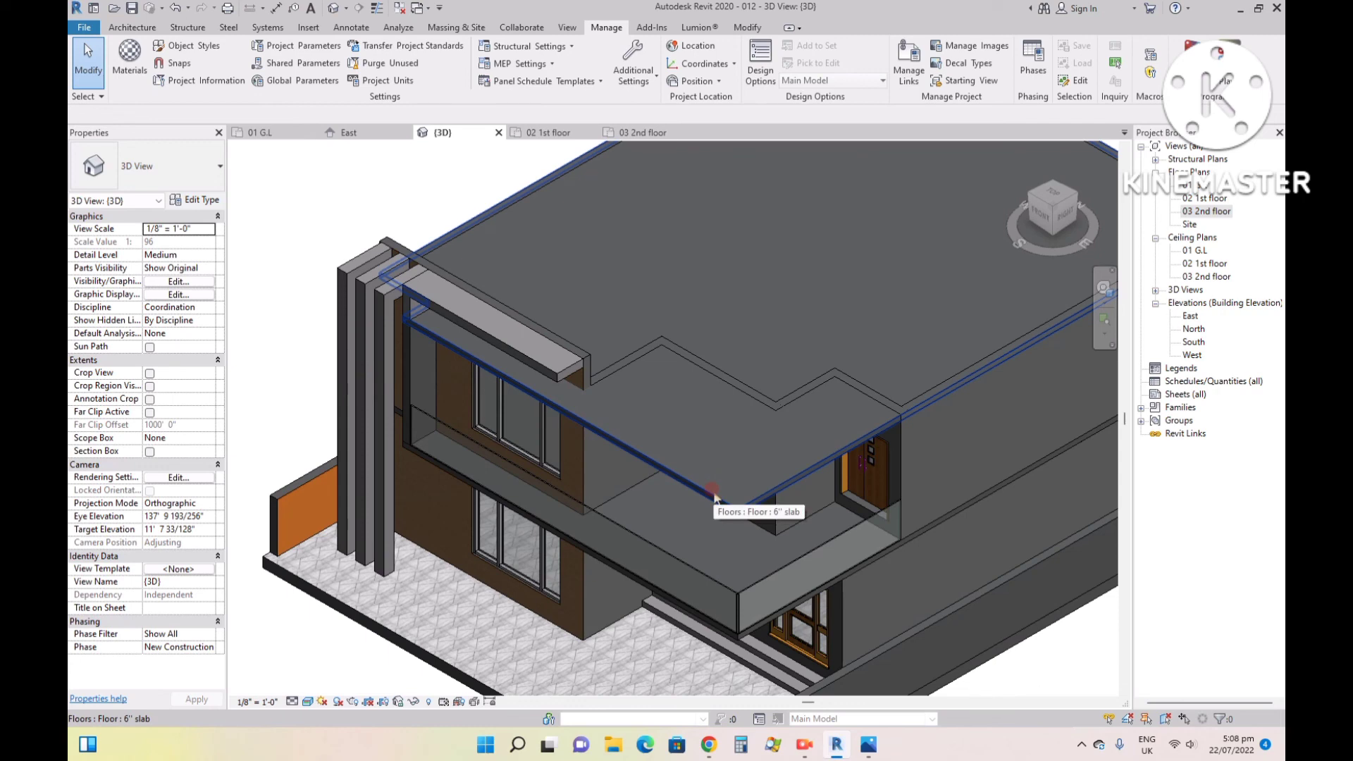
{"action": "left_click", "coordinate": [1056, 212]}
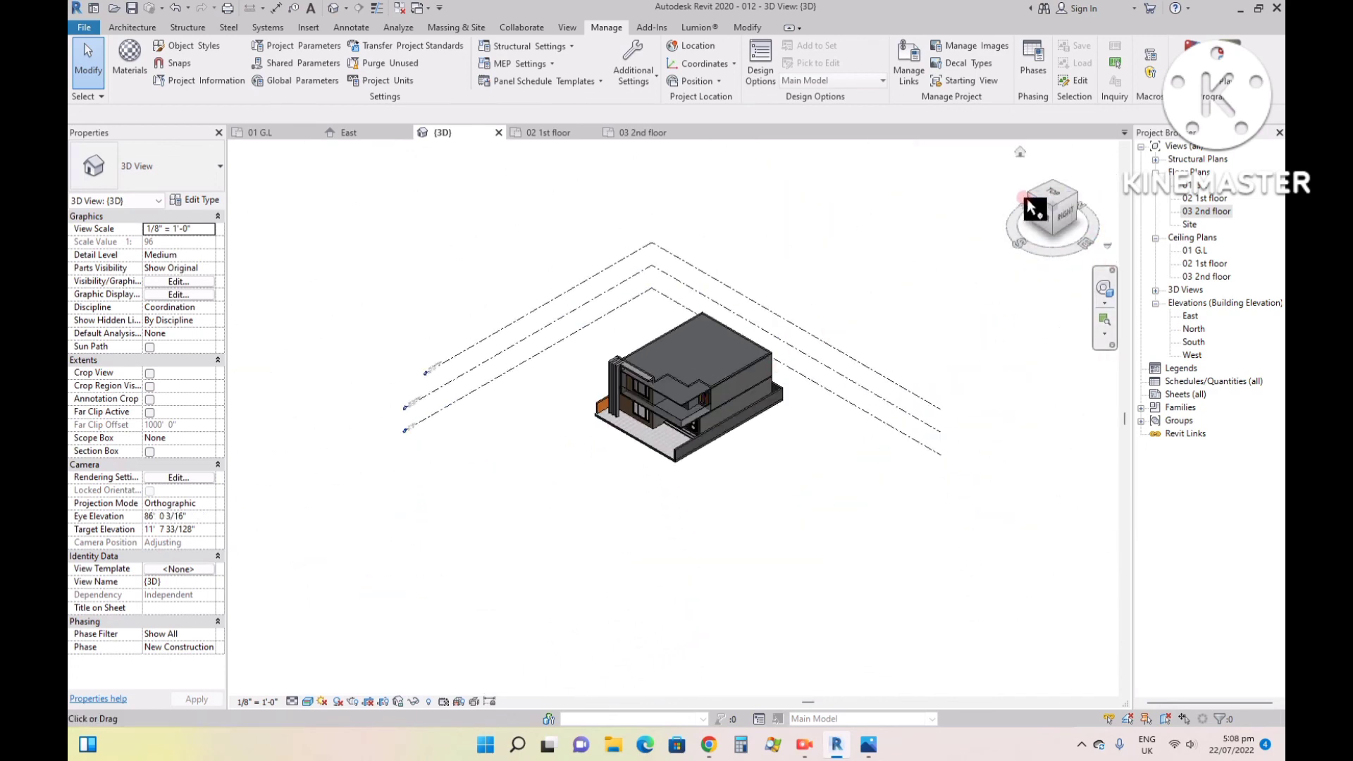
{"action": "left_click_drag", "start_coordinate": [1034, 206], "coordinate": [1036, 203]}
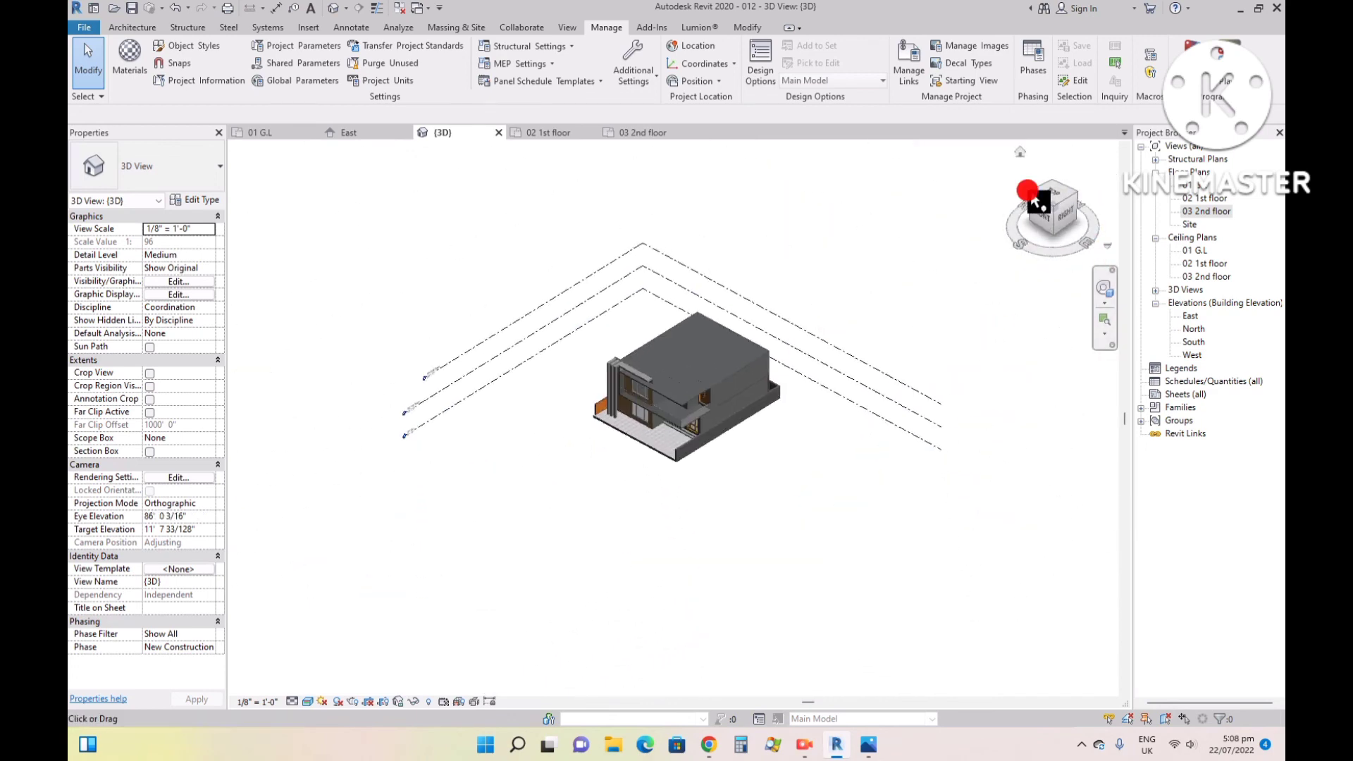
{"action": "left_click", "coordinate": [1031, 196]}
{"action": "scroll", "coordinate": [572, 448], "scroll_direction": "up", "scroll_amount": 4}
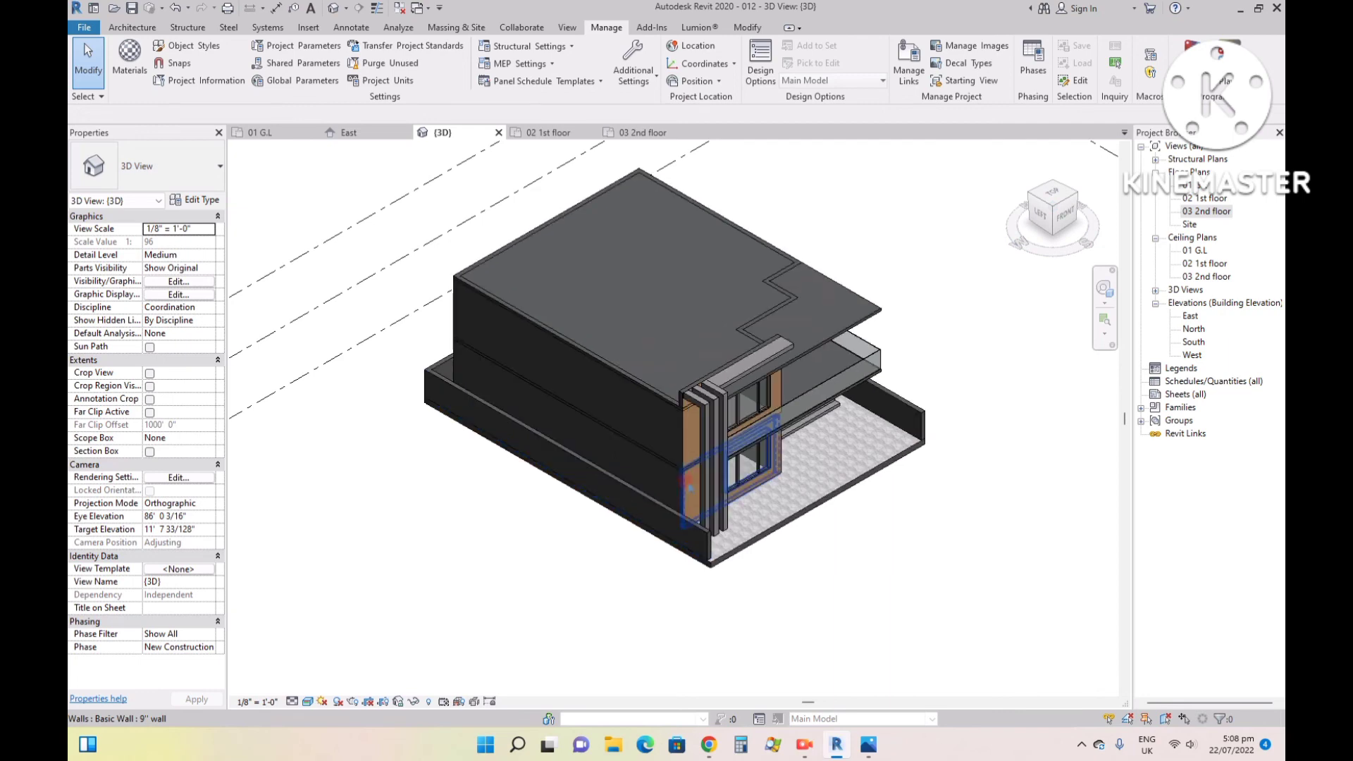
{"action": "scroll", "coordinate": [687, 485], "scroll_direction": "up", "scroll_amount": 3}
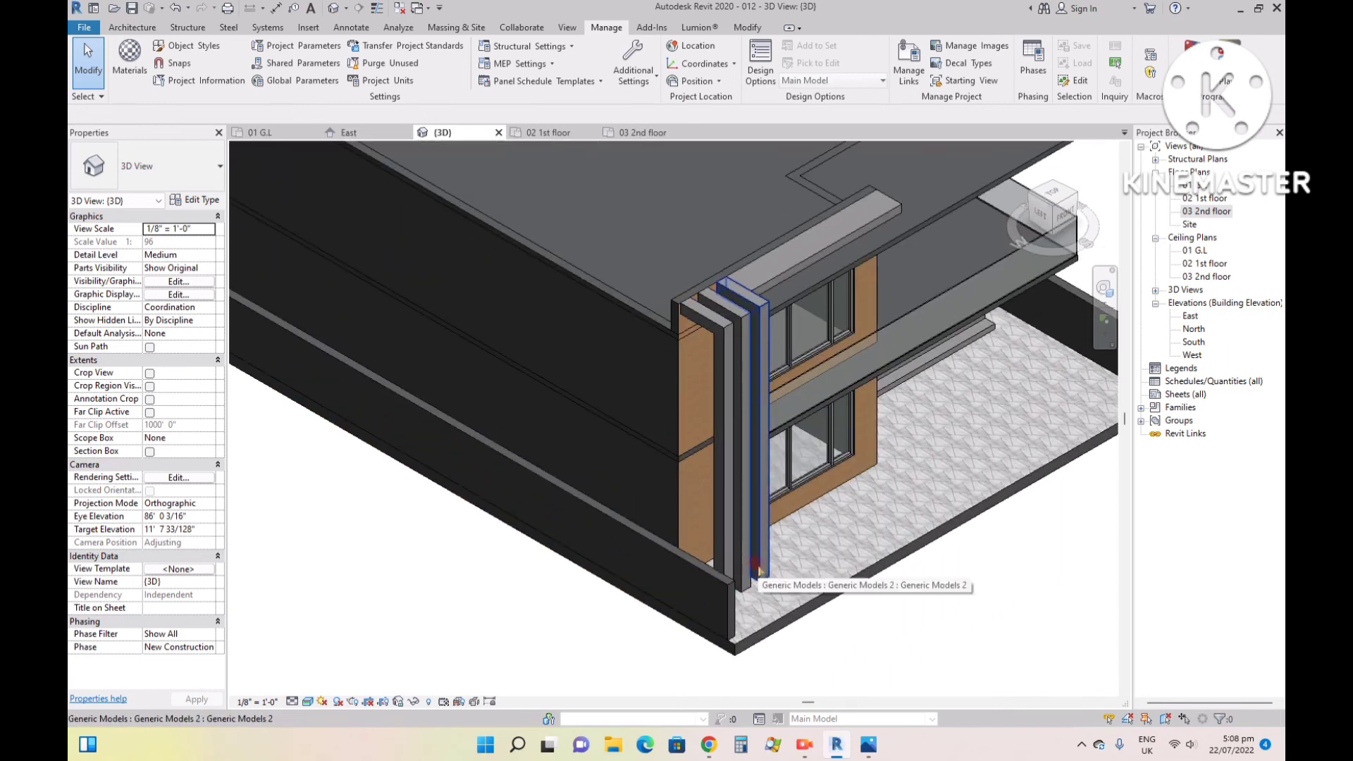
{"action": "scroll", "coordinate": [733, 439], "scroll_direction": "down", "scroll_amount": 2}
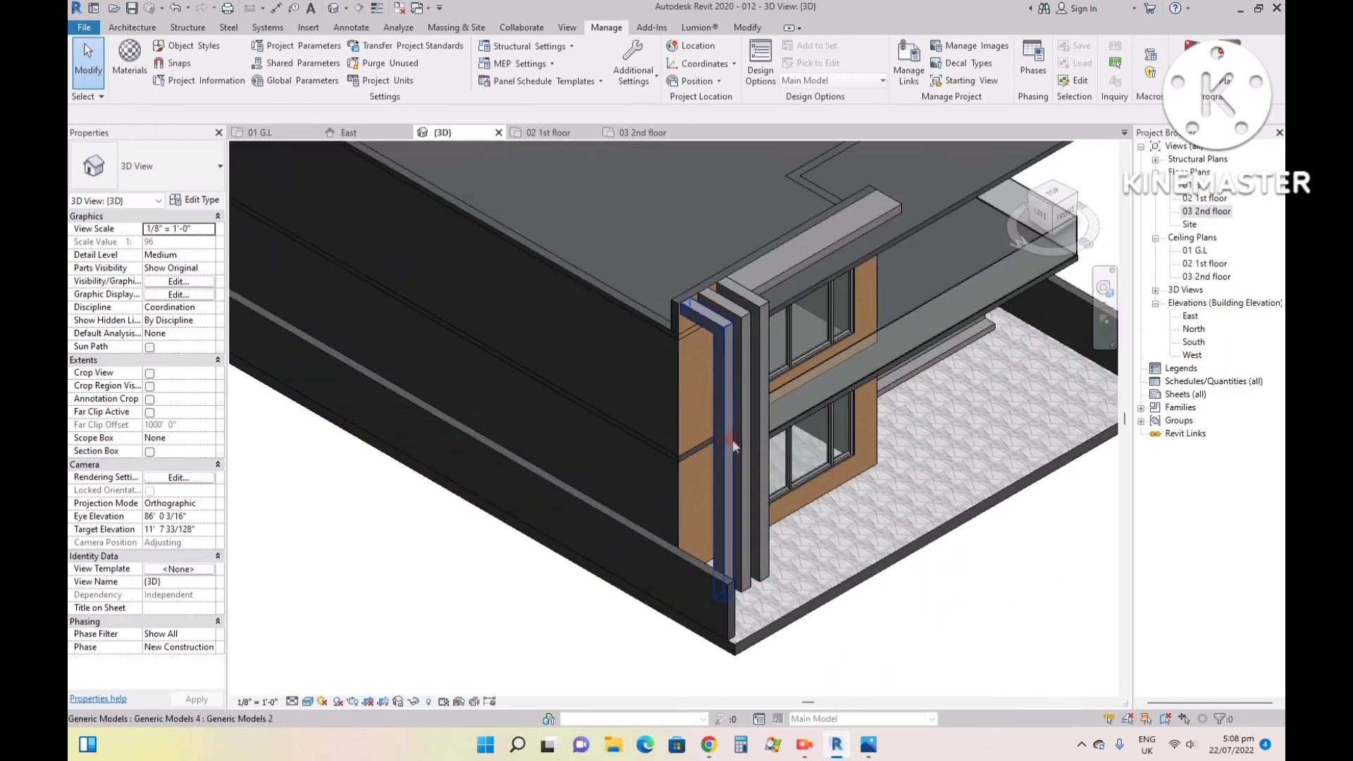